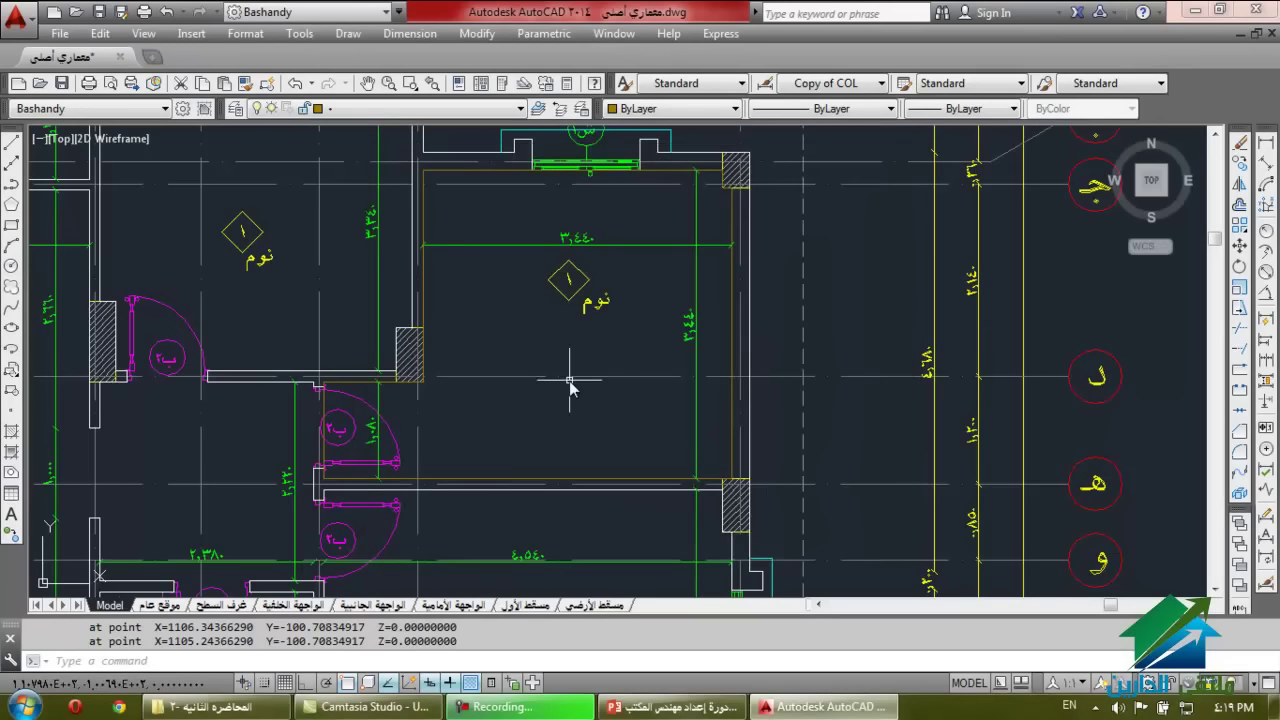
Draw a wide rectangle in the empty space above the floor plan's numbered grid bubbles.
key("Escape")
key("Escape")
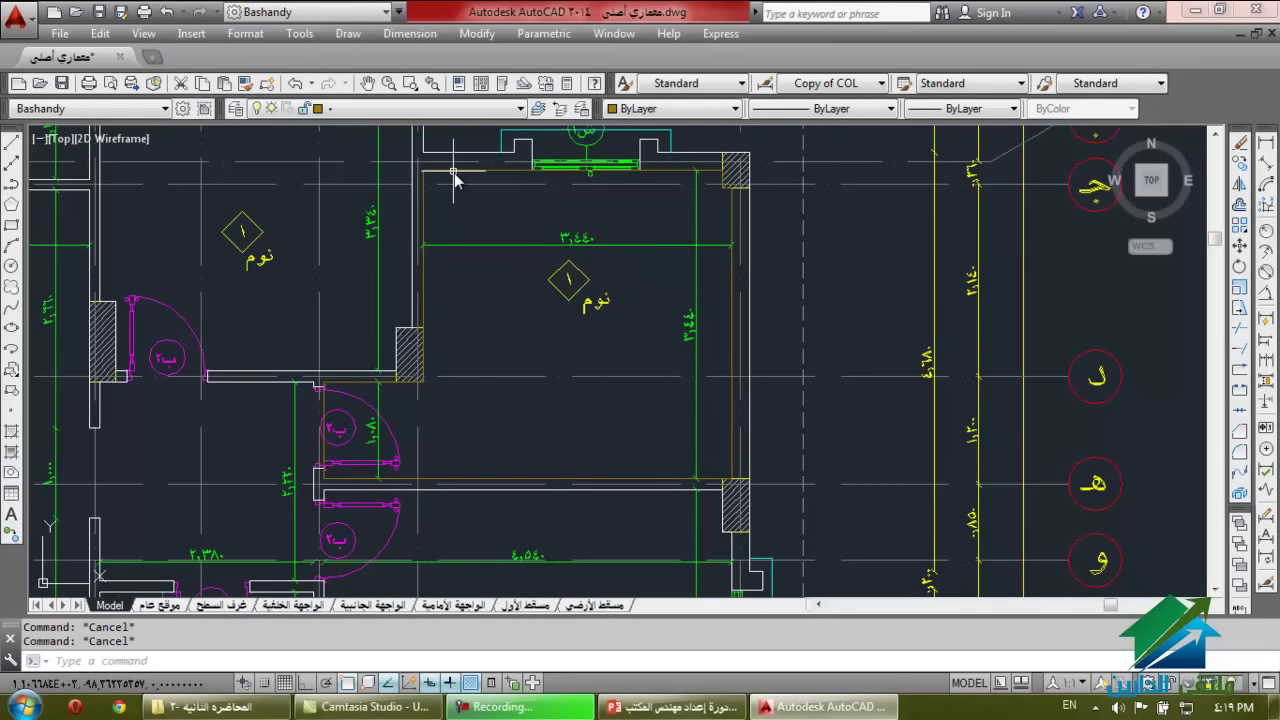
scroll(469, 391, "down", 5)
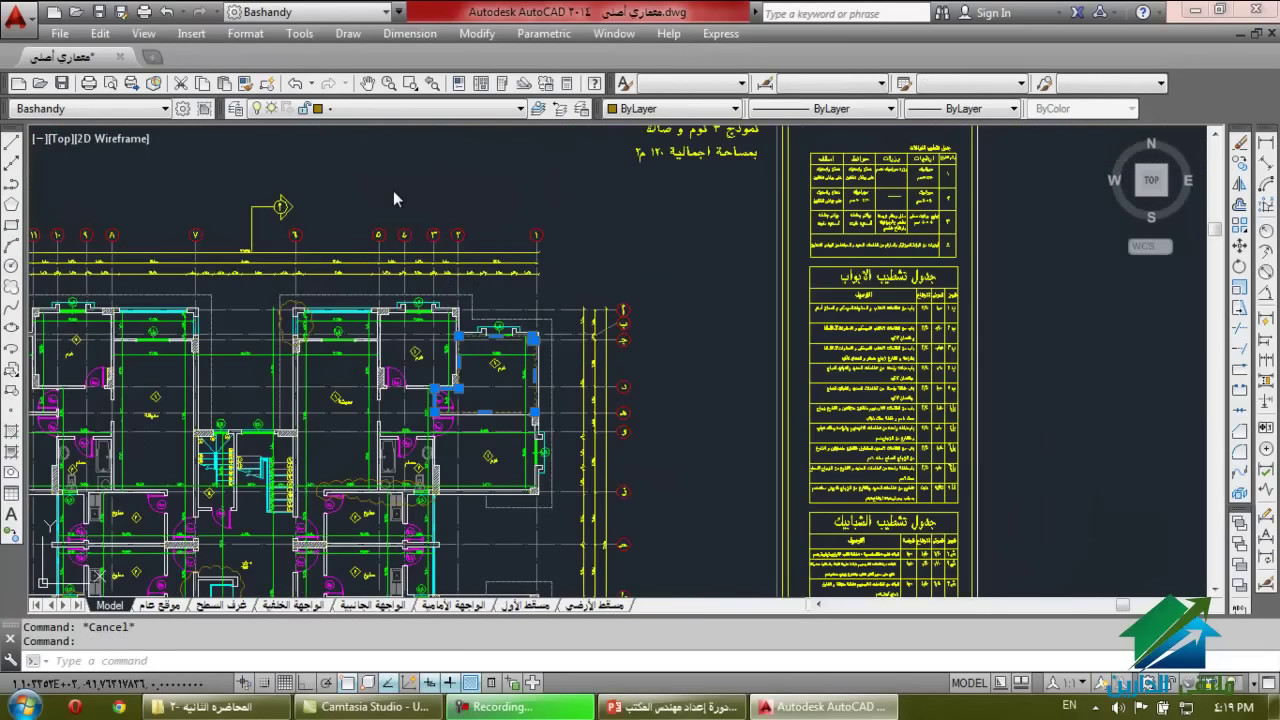
scroll(350, 328, "up", 2)
scroll(343, 177, "up", 2)
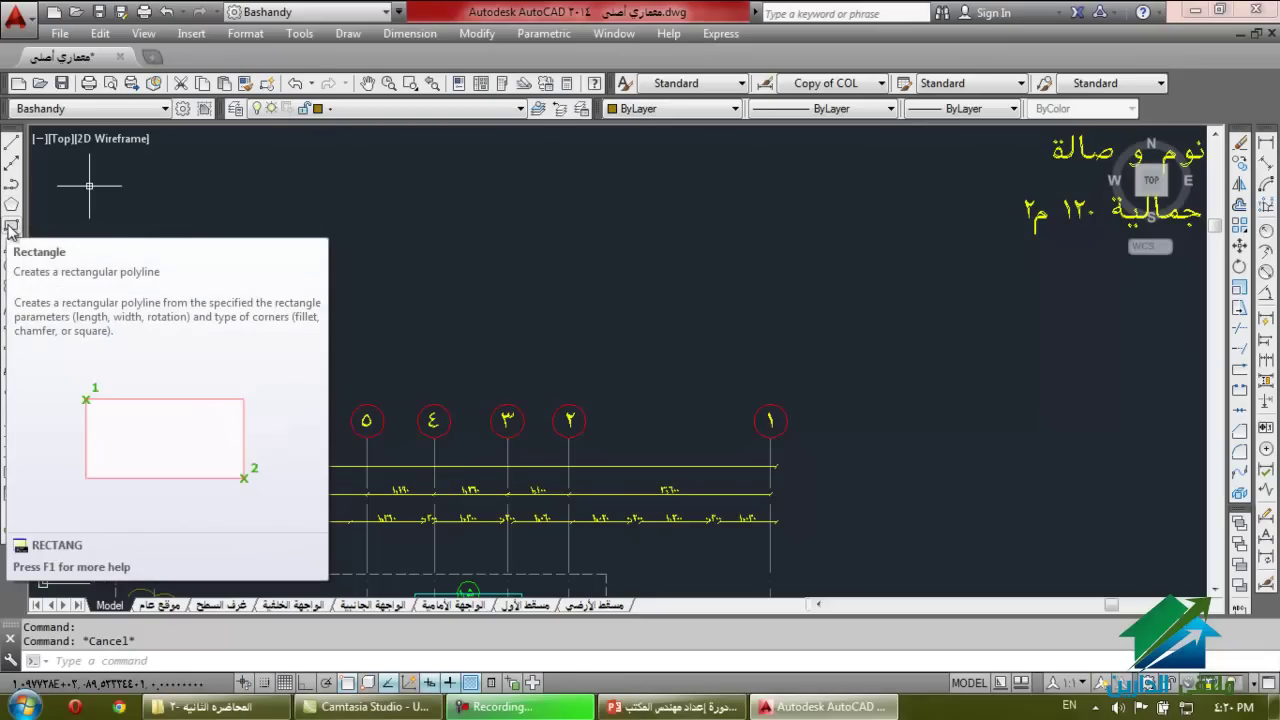
left_click(10, 227)
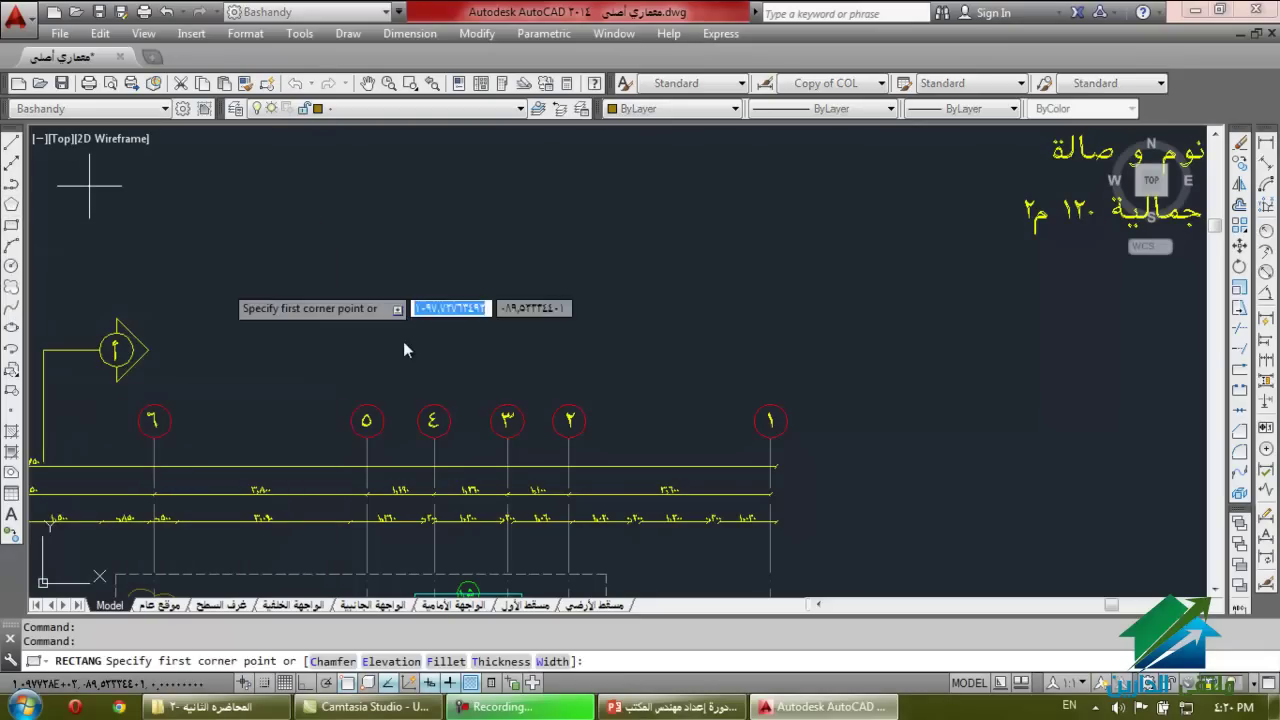
left_click(348, 336)
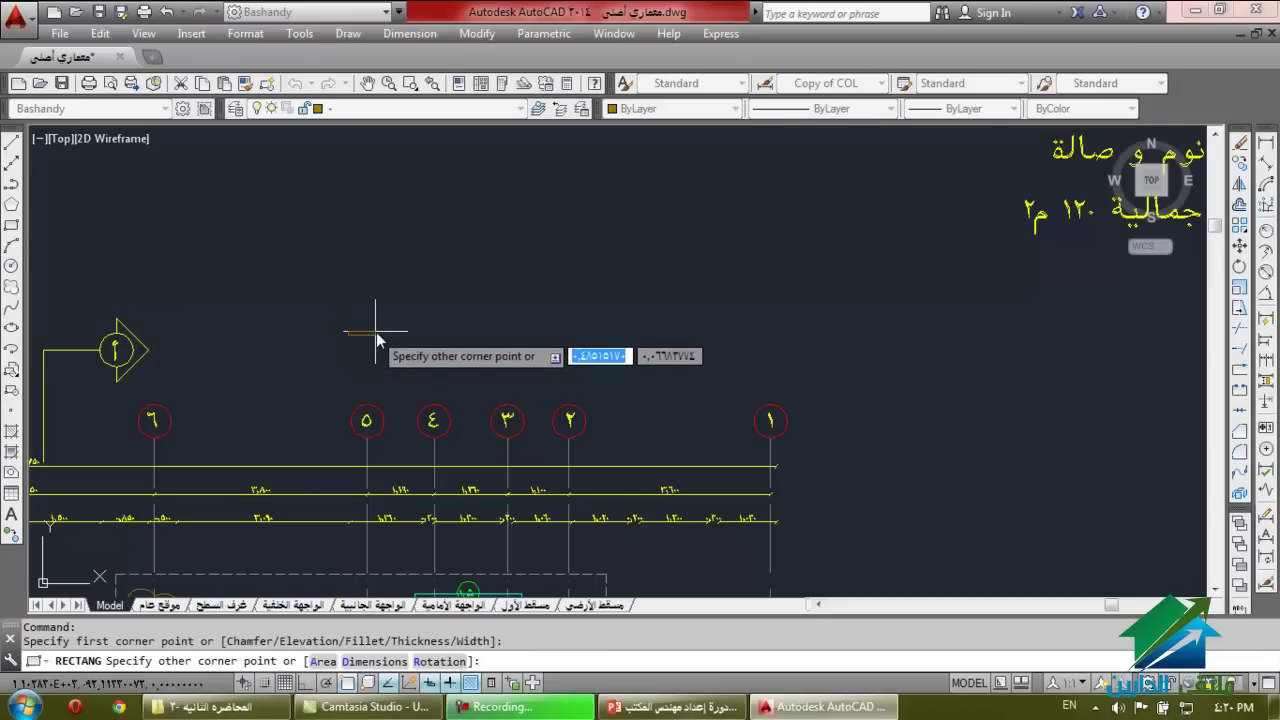
left_click(608, 205)
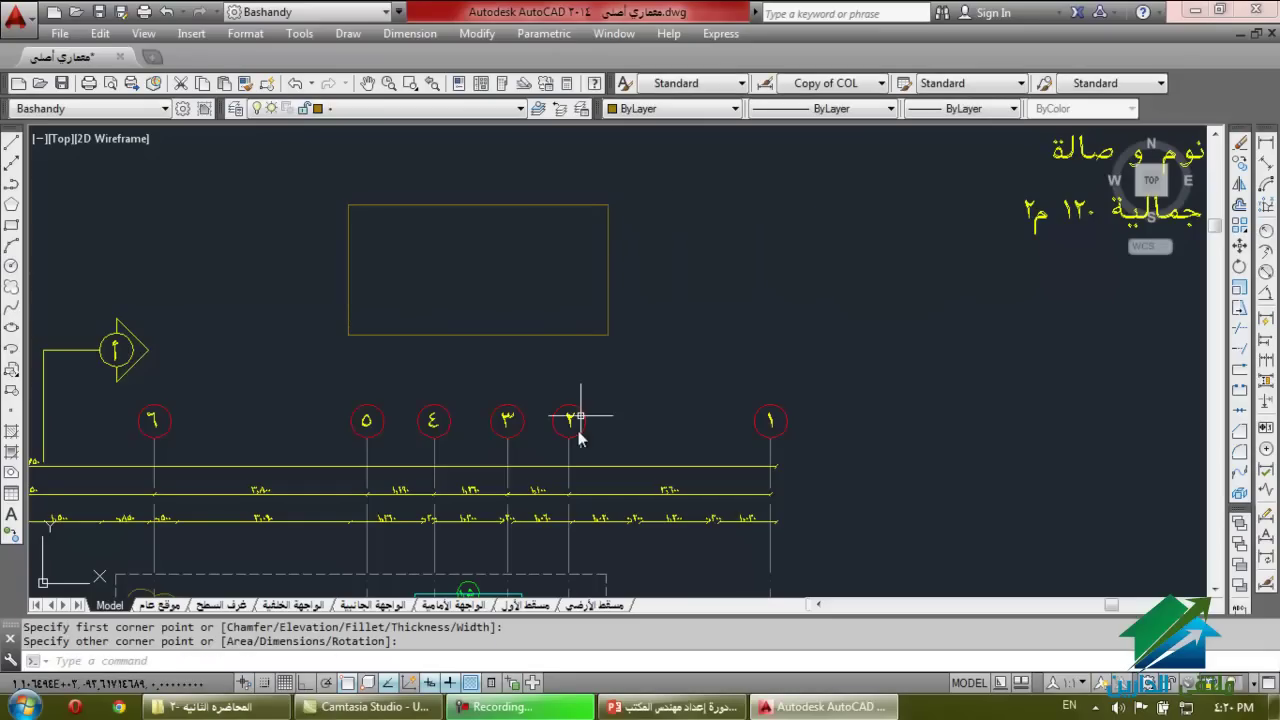
Draw a second rectangle to the right of the first, 0.3 wide and 0.6 high, with Ortho off.
left_click(11, 225)
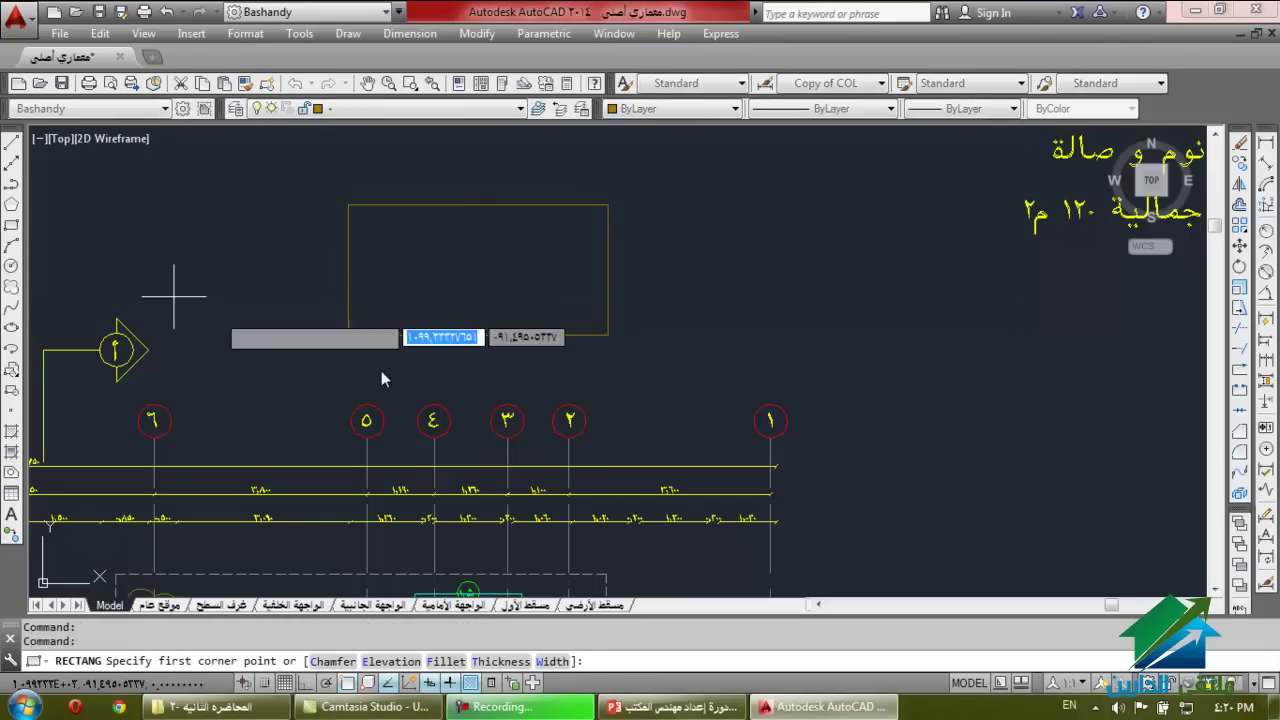
left_click(678, 365)
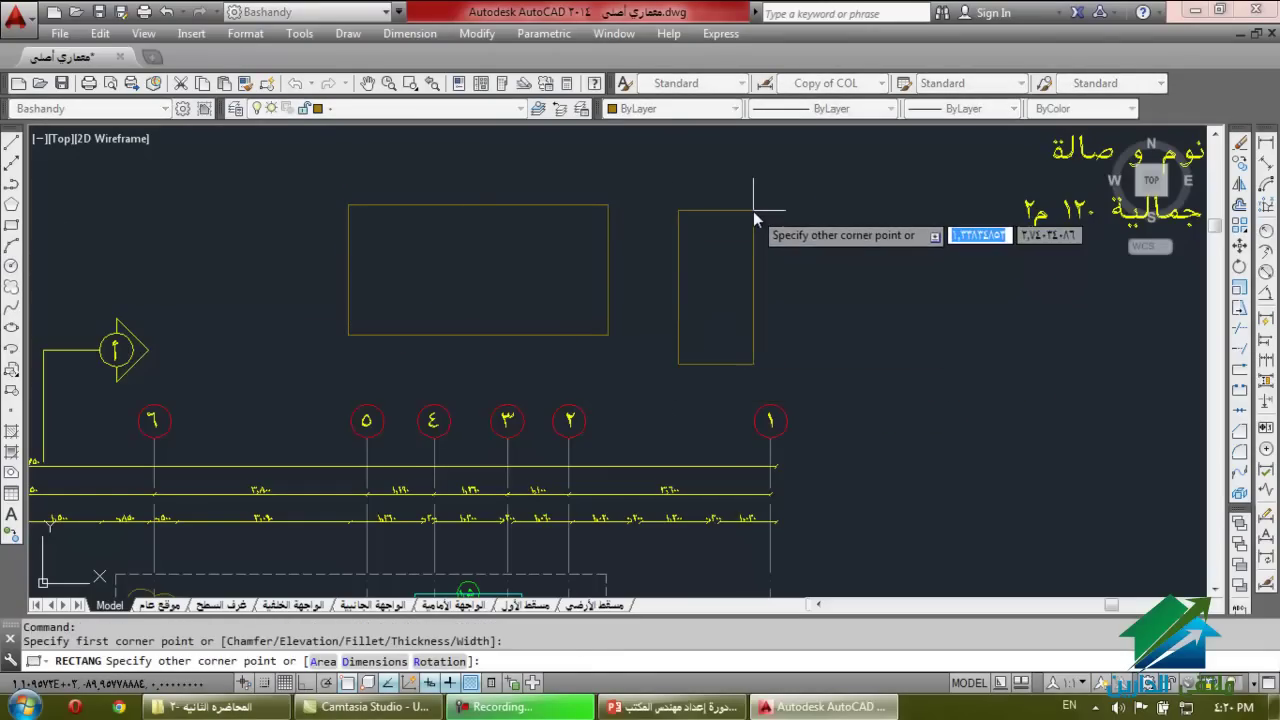
scroll(753, 211, "down", 2)
scroll(753, 211, "up", 4)
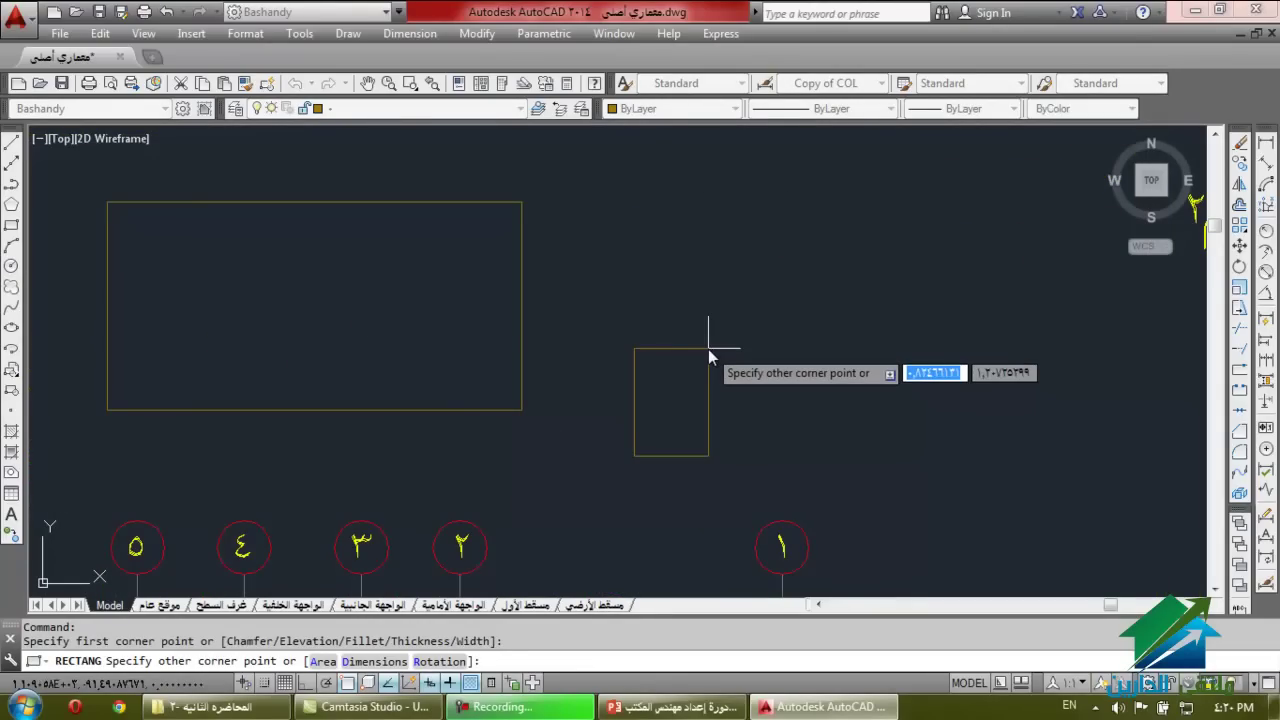
key("F8")
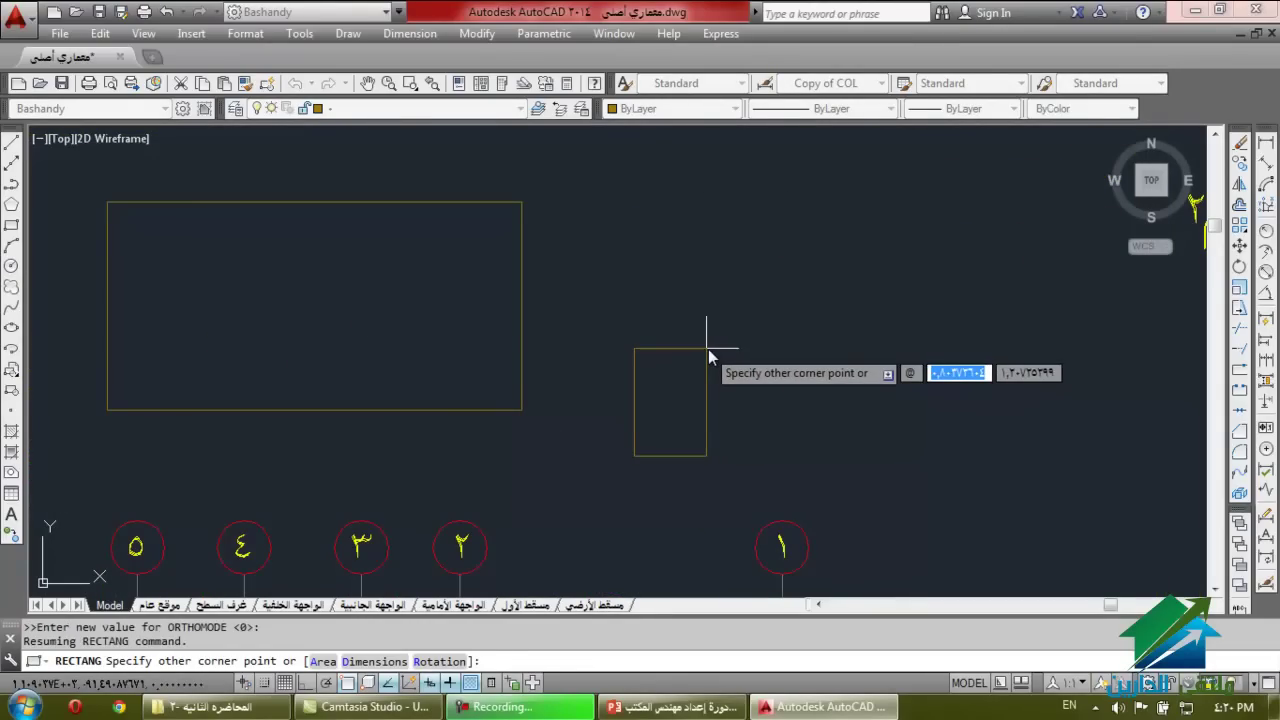
type(".3")
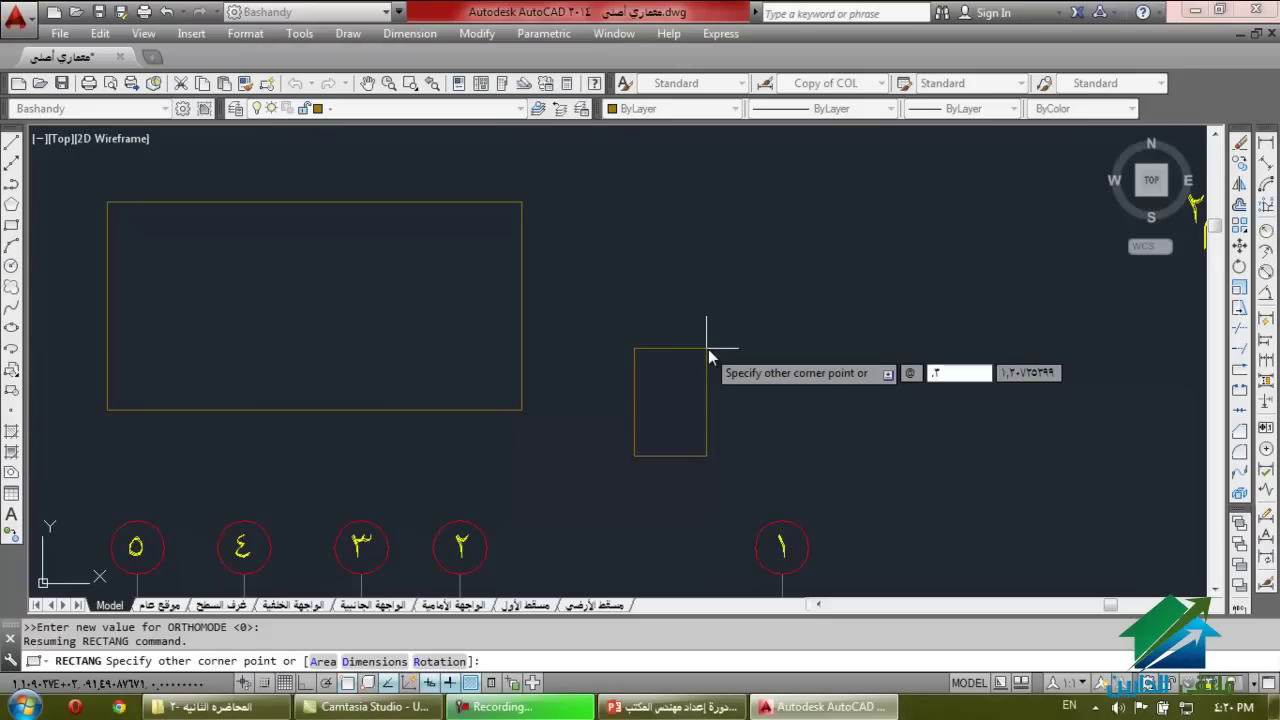
key("Tab")
type(".")
type("6")
key("Return")
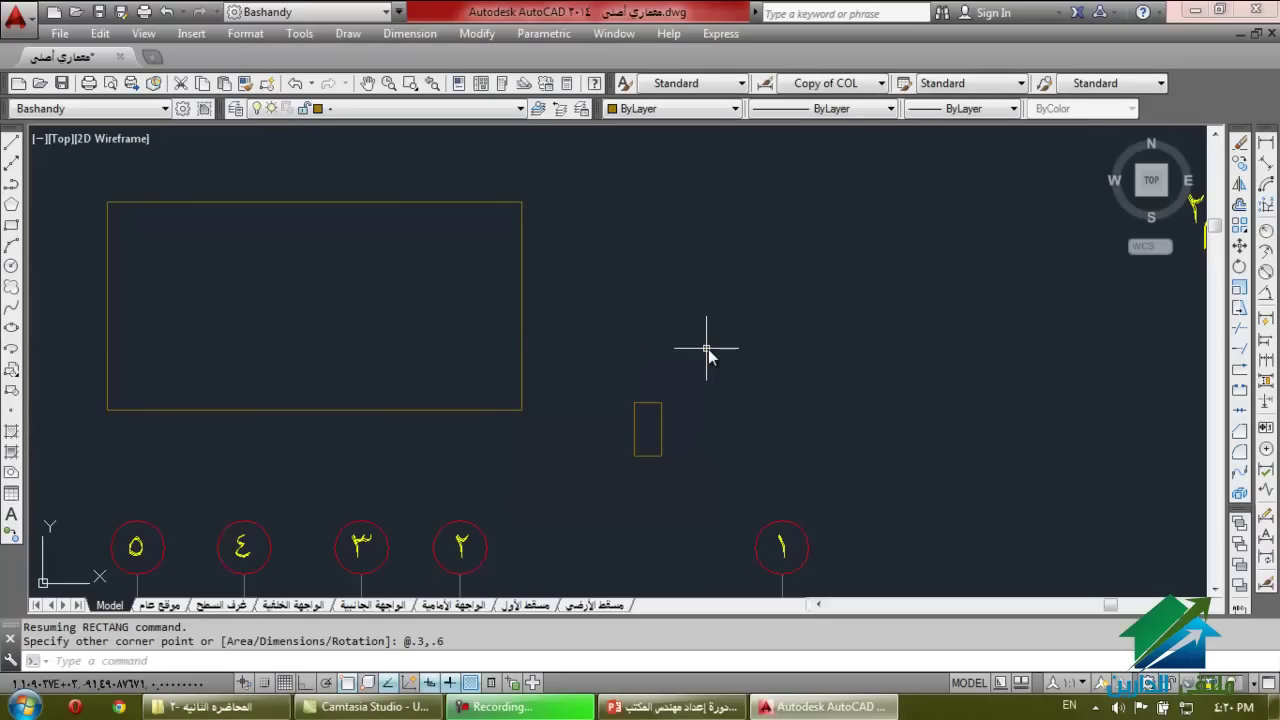
Add linear dimensions to the small rectangle's bottom edge and right edge by selecting each edge.
scroll(648, 456, "up", 5)
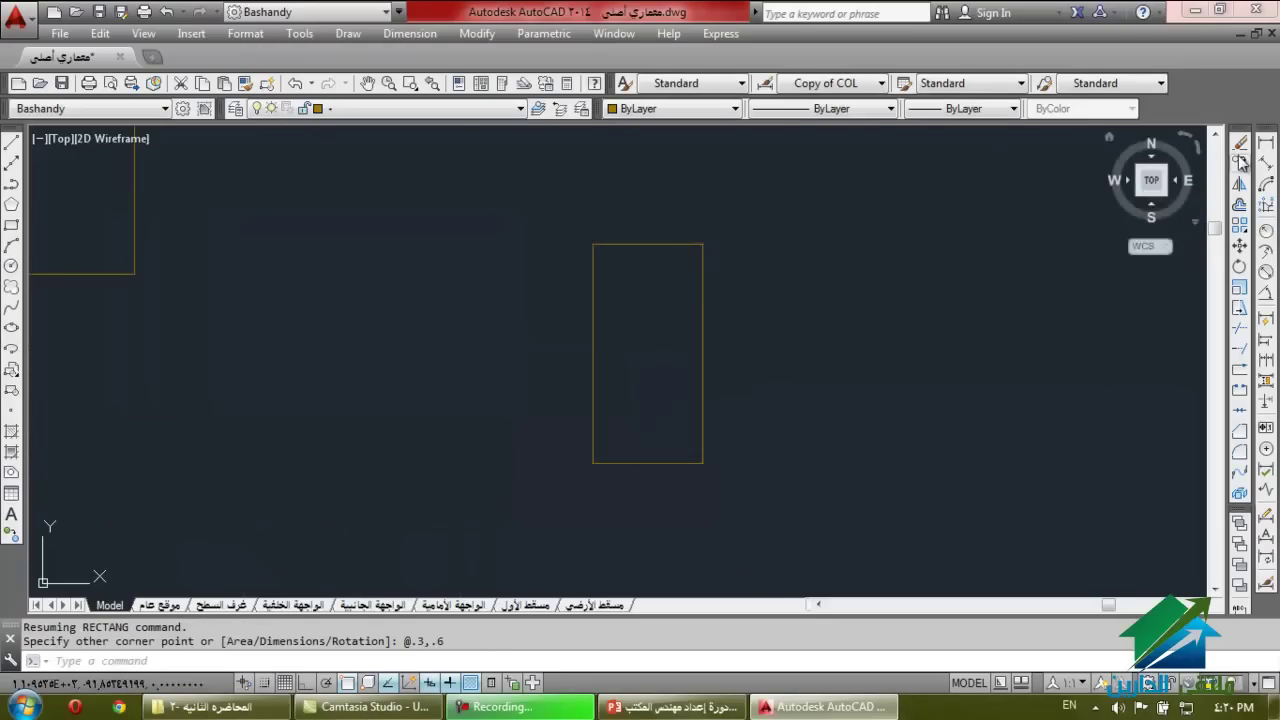
left_click(1266, 145)
key("Return")
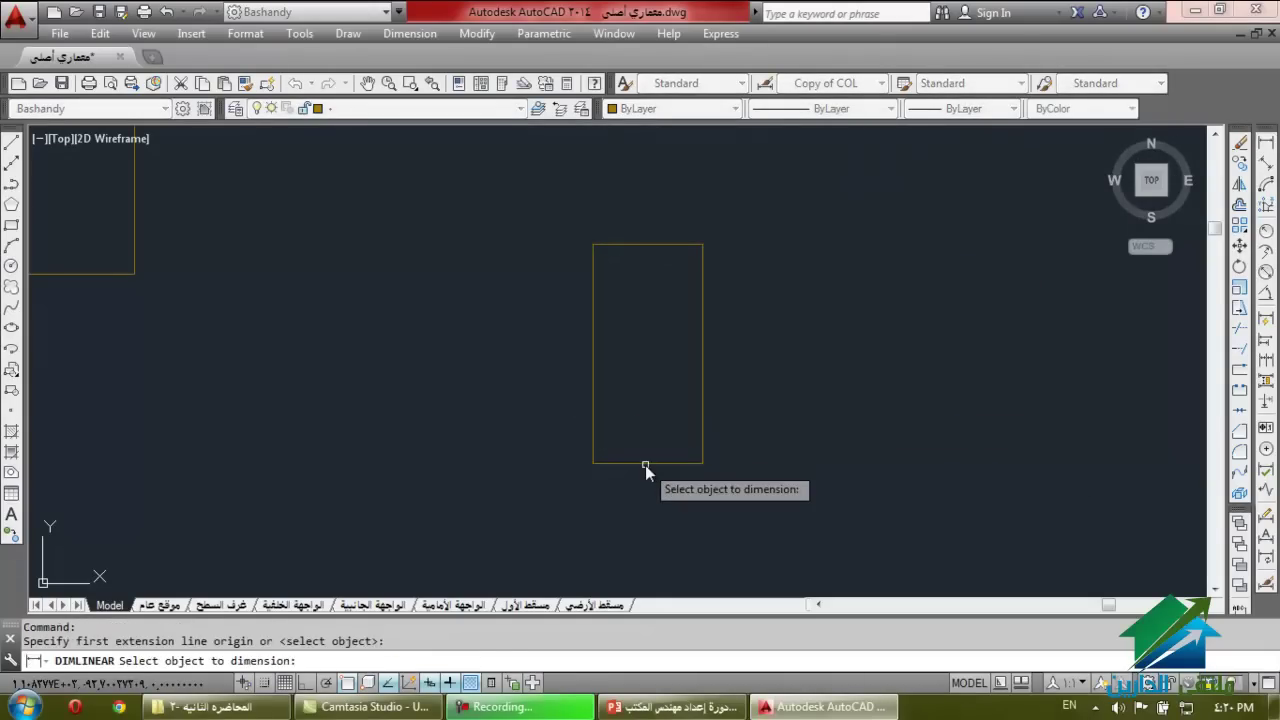
left_click(645, 463)
left_click(645, 530)
key("Return")
key("Return")
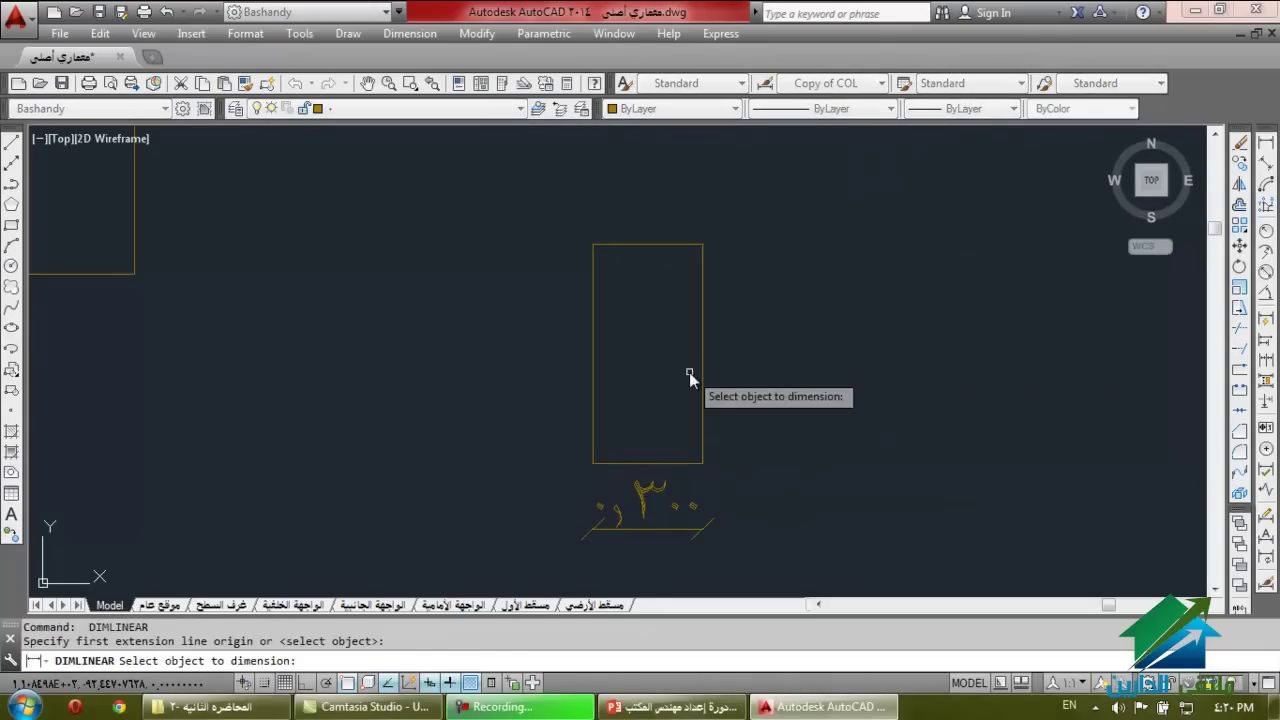
left_click(703, 366)
left_click(804, 366)
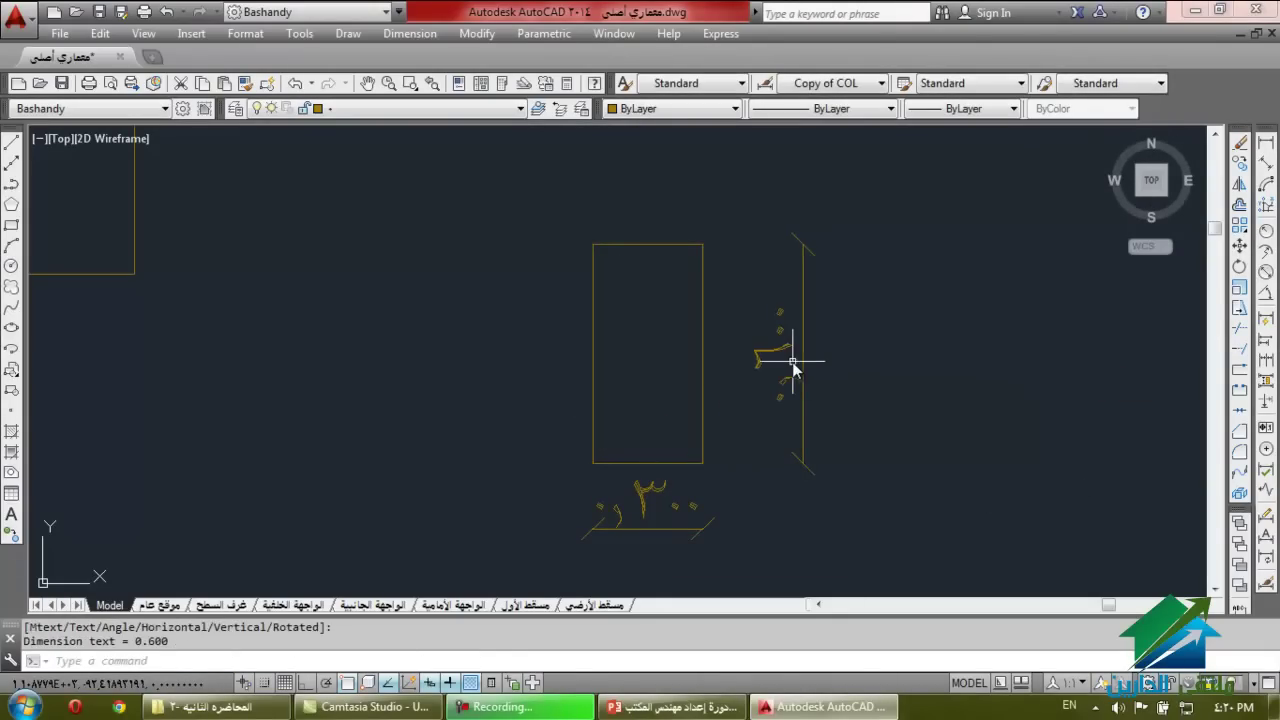
Delete both linear dimensions of the small rectangle.
key("Escape")
key("Escape")
left_click(822, 318)
left_click(779, 398)
left_click(750, 515)
left_click(661, 551)
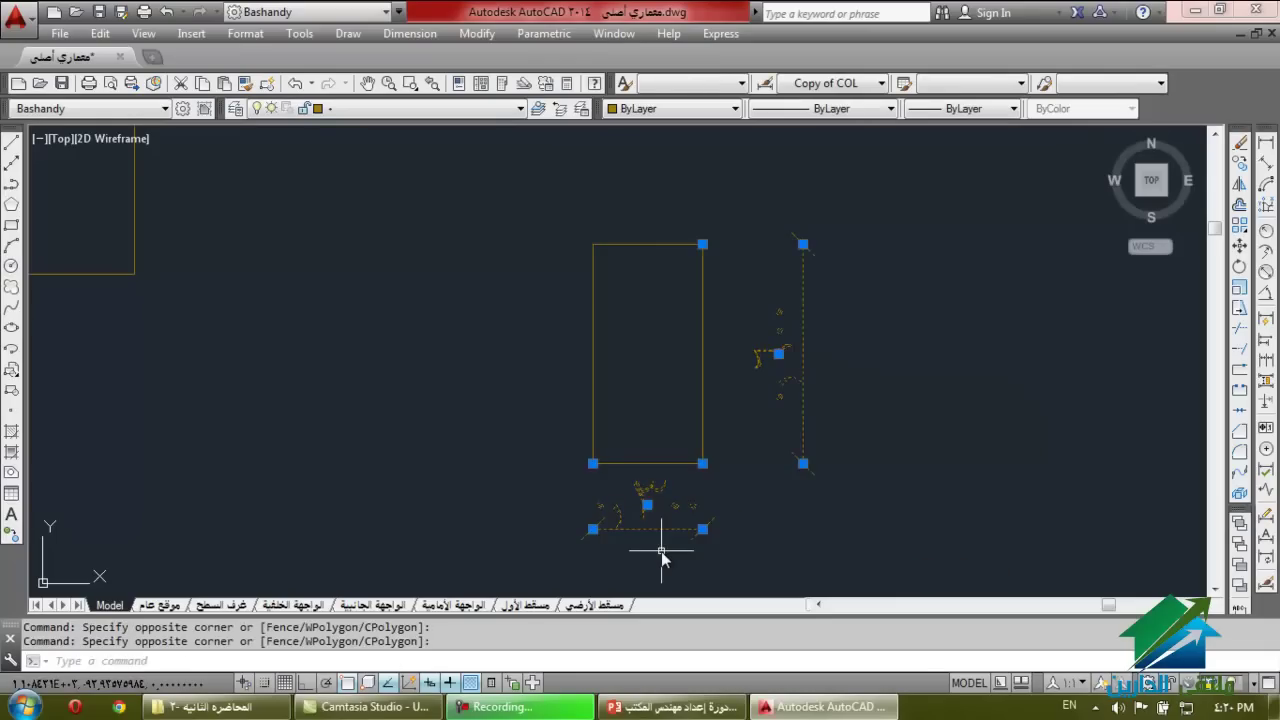
key("Delete")
Draw a wide three-point arc that starts left of the small rectangle, crosses it and ends to its right.
left_click(800, 267)
left_click(690, 319)
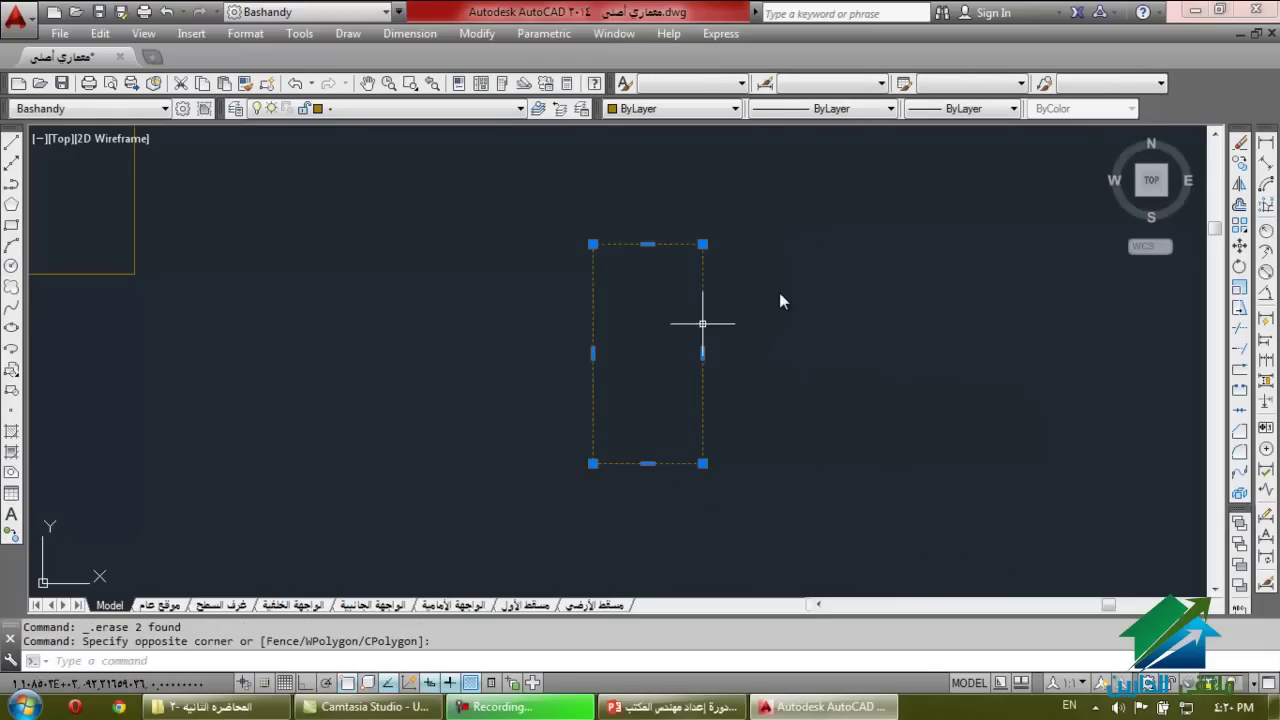
left_click(14, 246)
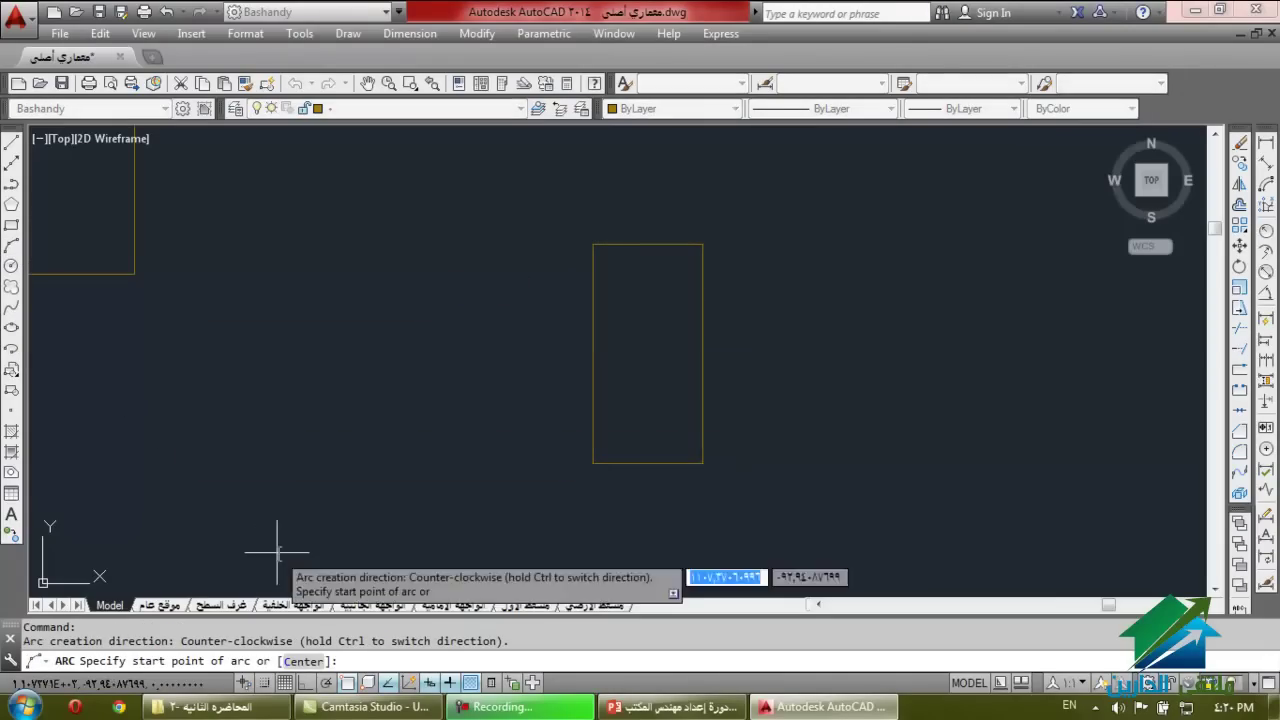
left_click(222, 467)
left_click(488, 312)
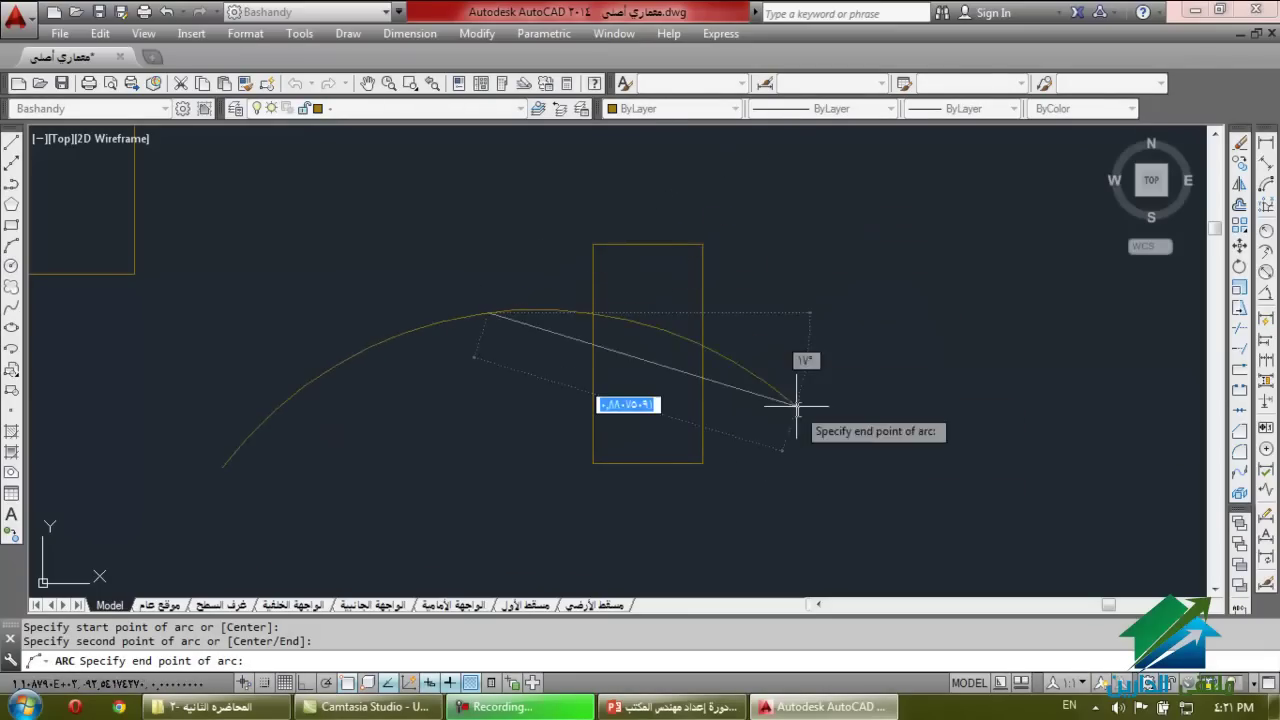
left_click(935, 460)
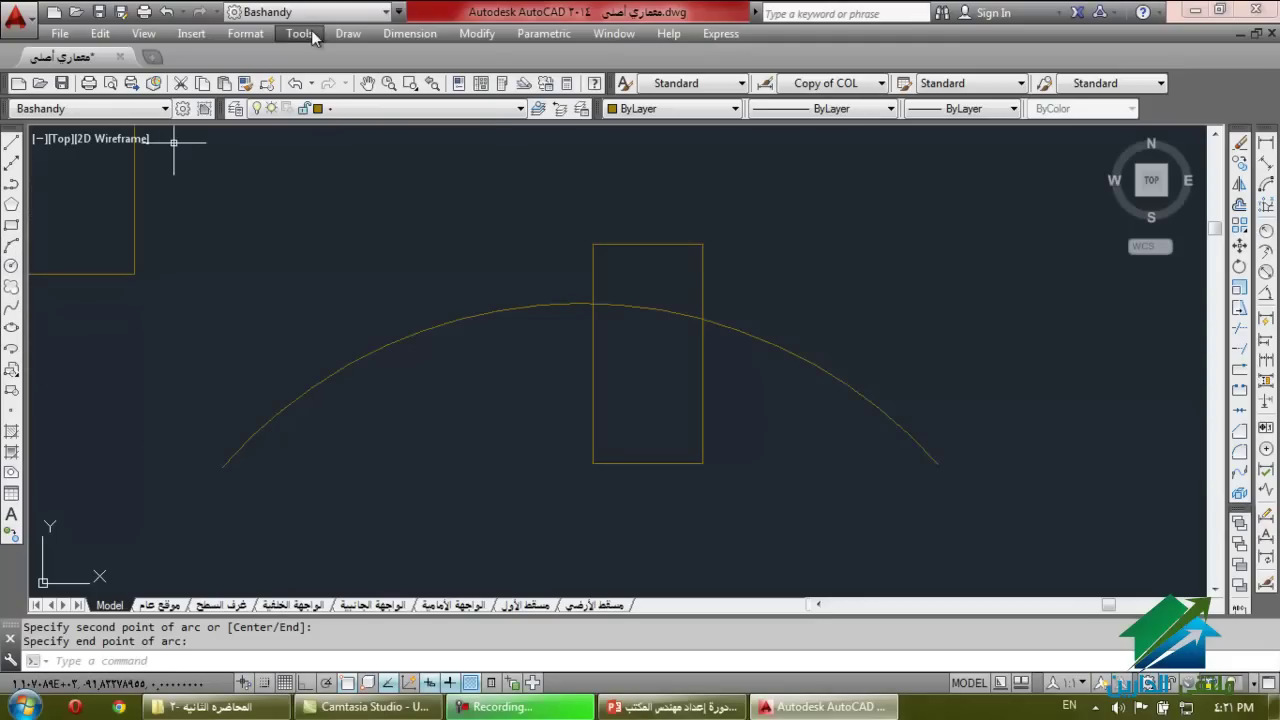
Draw a Start, End, Direction arc above the left part of the large arc, with Ortho on and a vertical start tangent.
left_click(346, 34)
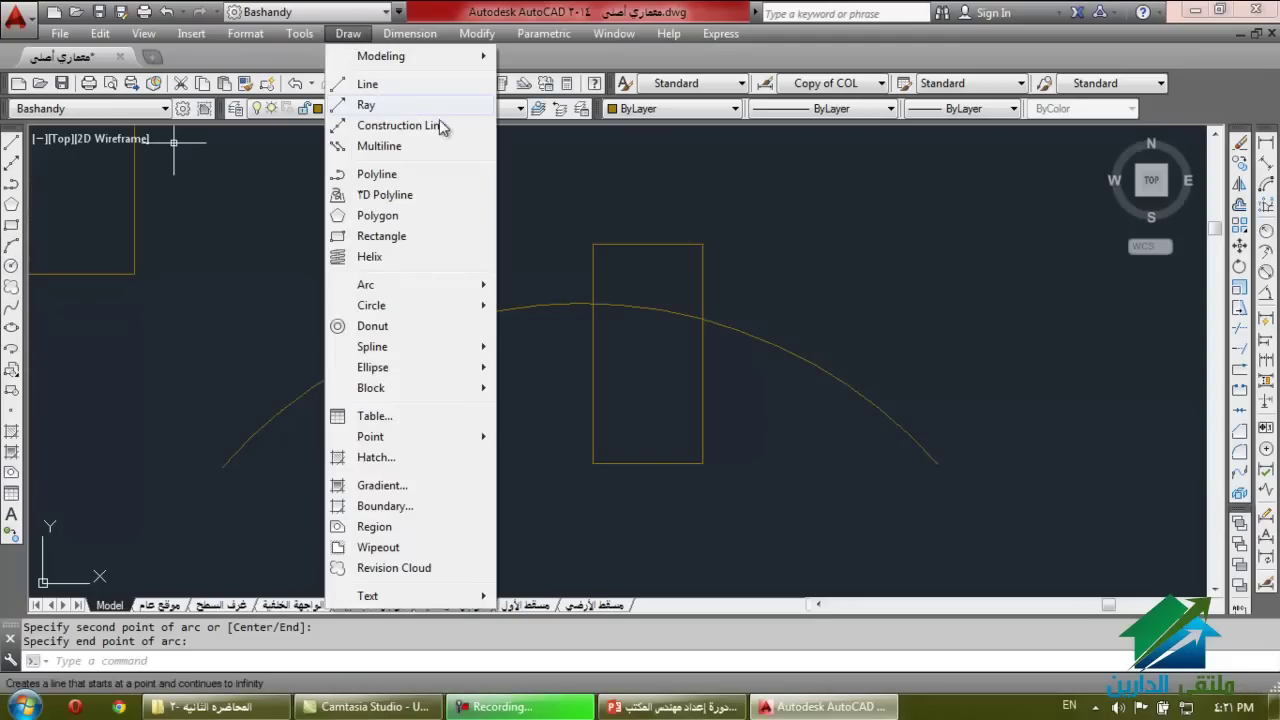
mouse_move(445, 292)
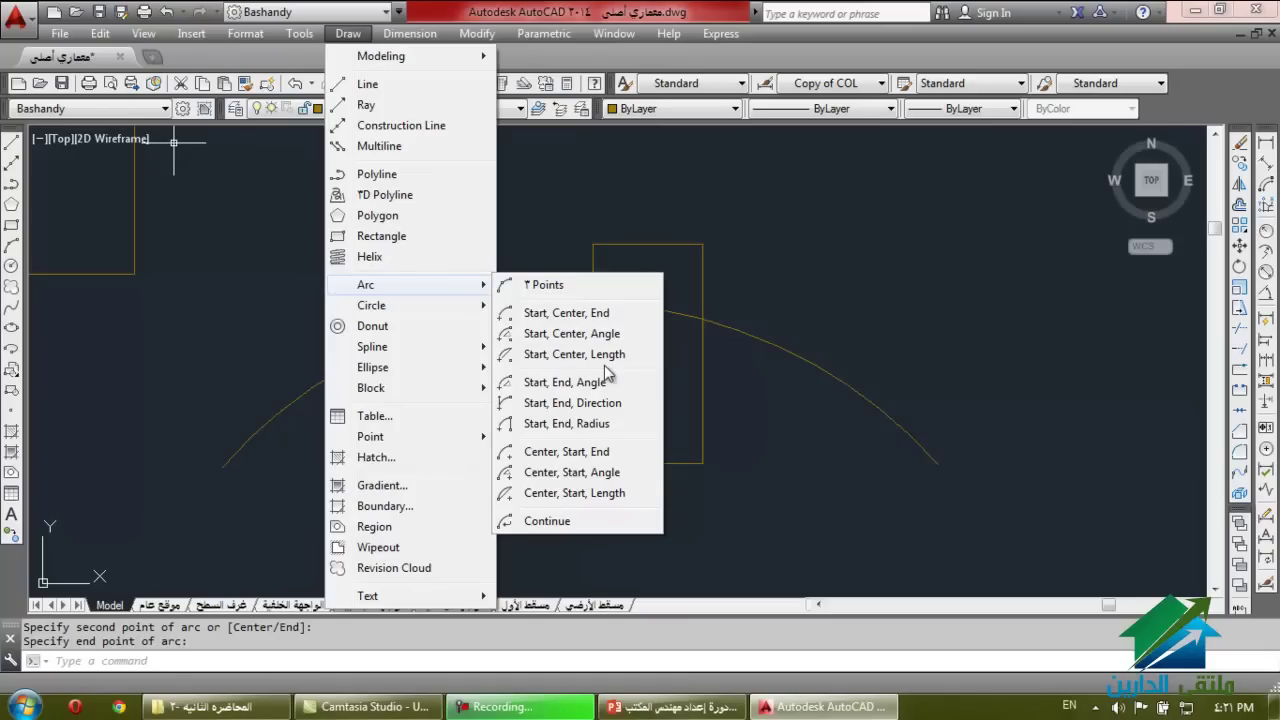
left_click(548, 403)
left_click(277, 334)
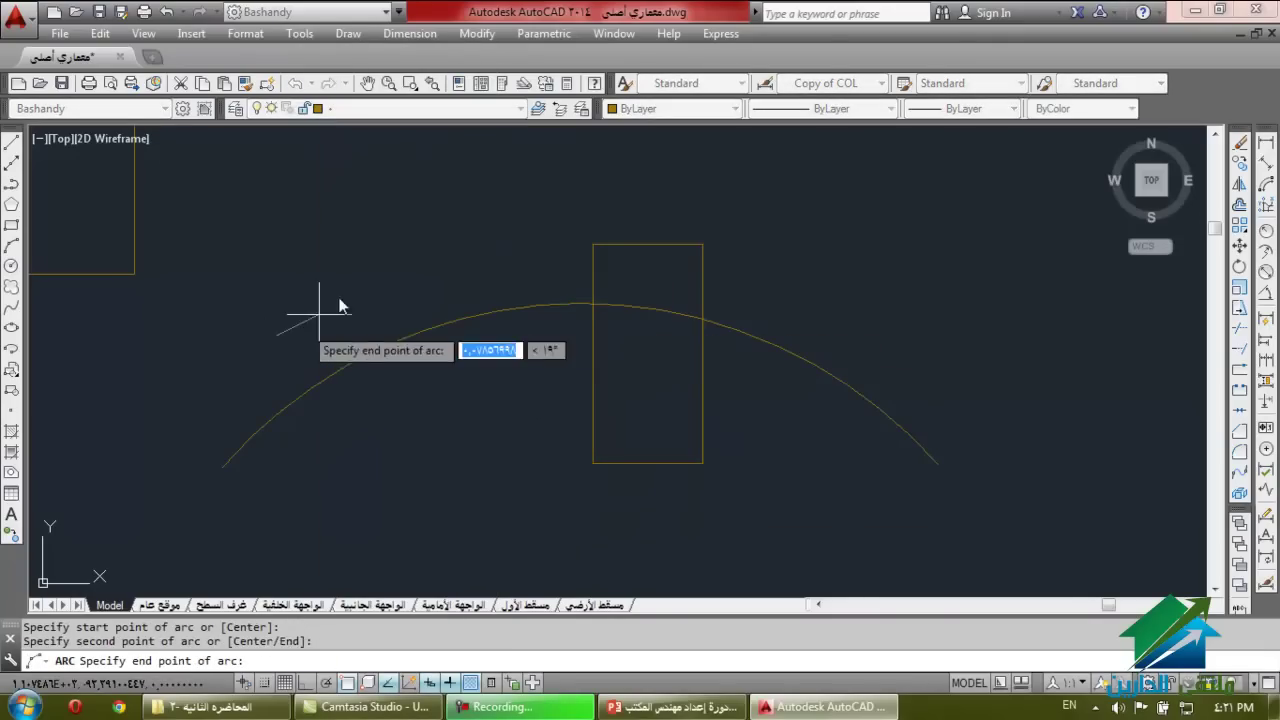
left_click(513, 199)
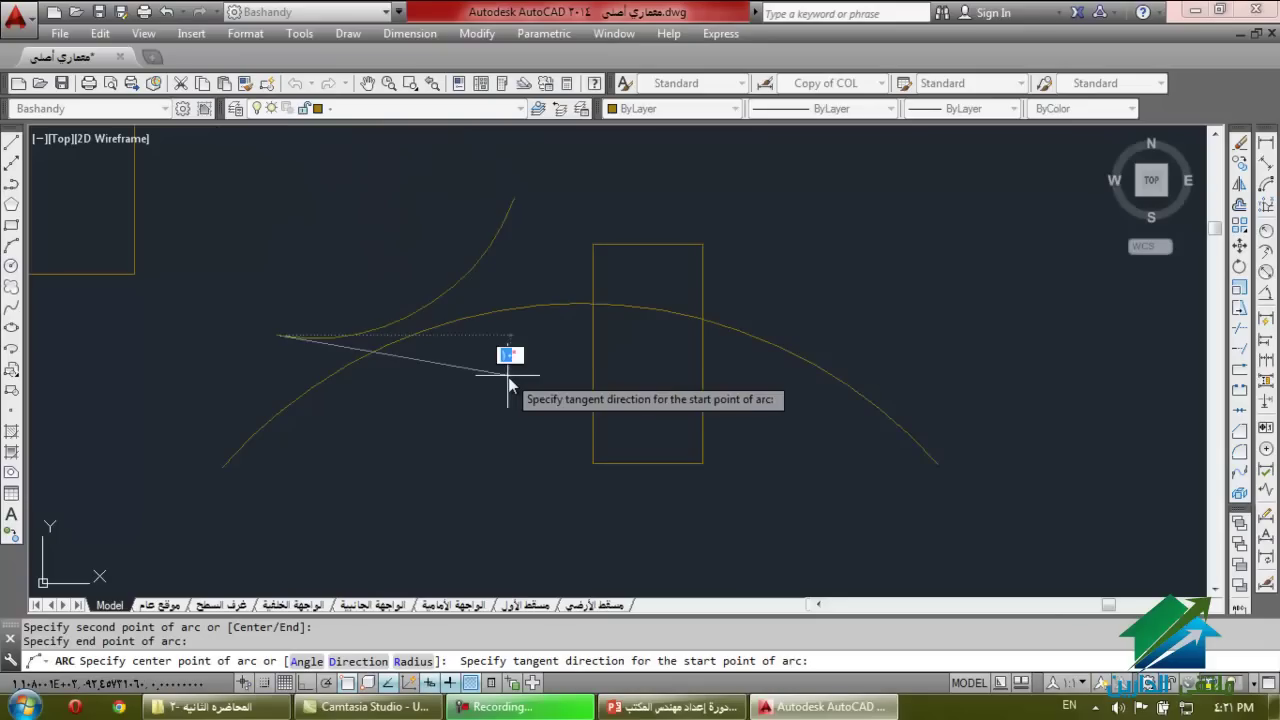
key("F8")
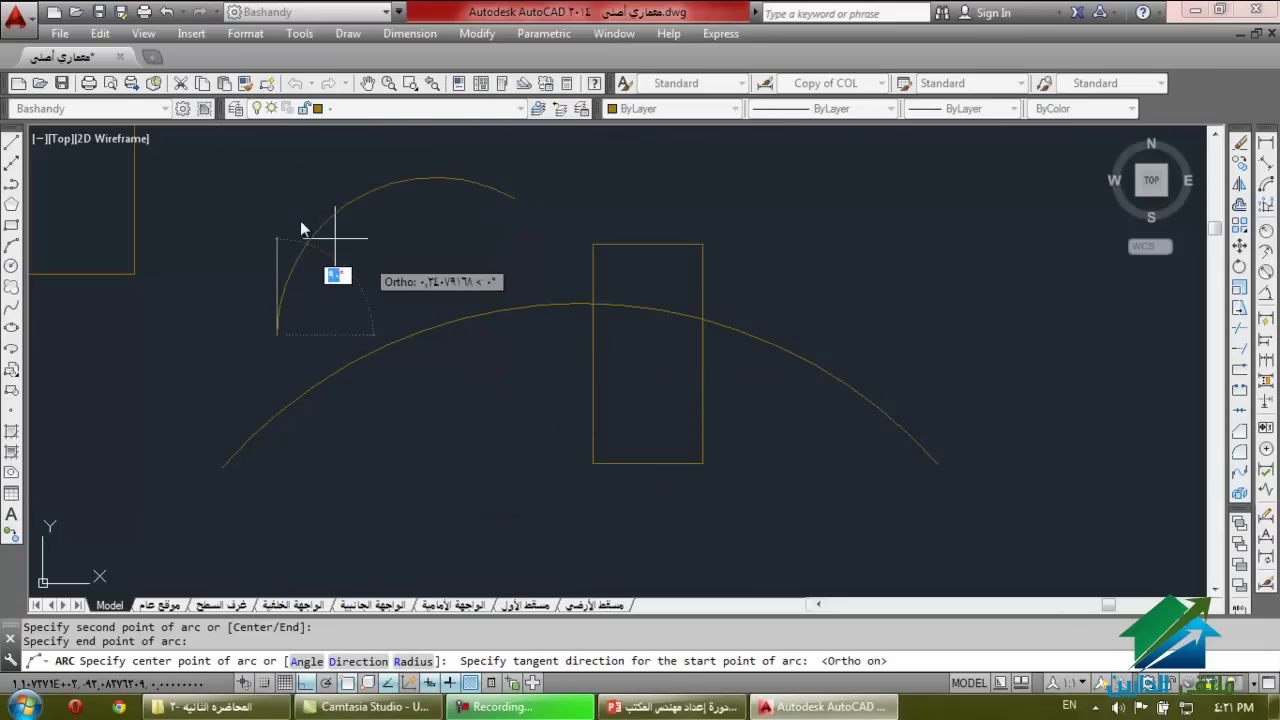
left_click(241, 188)
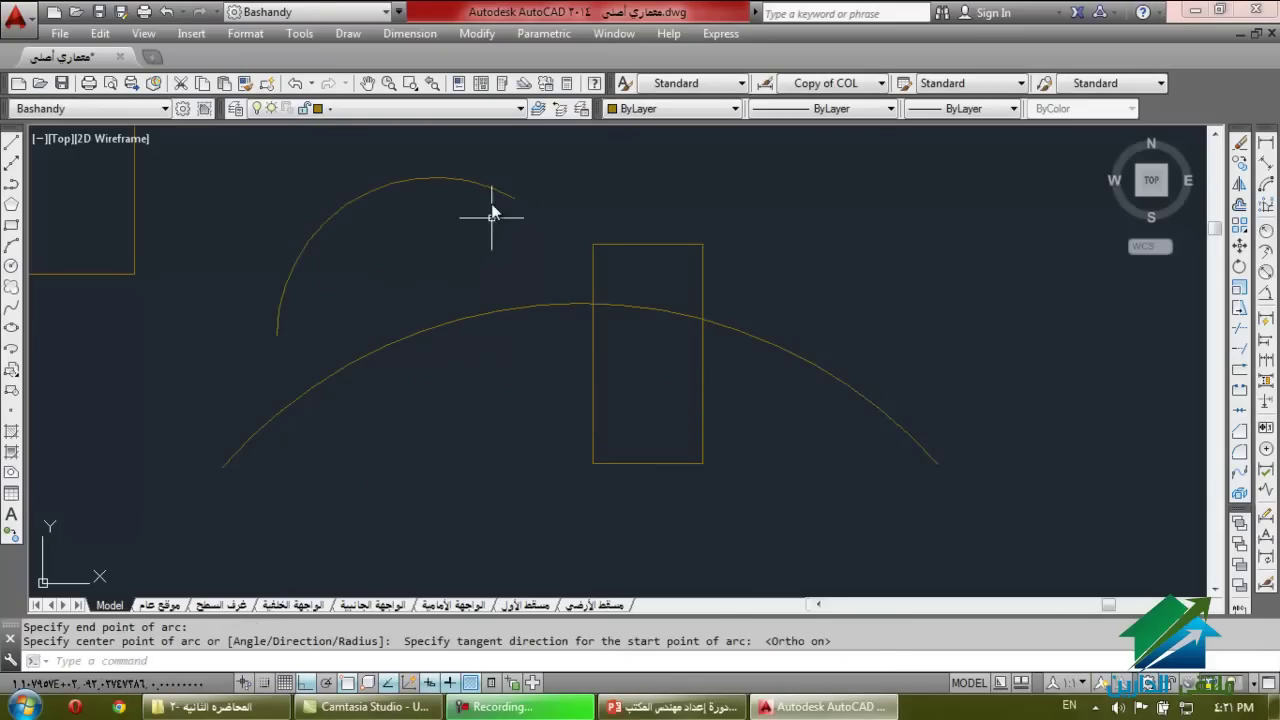
Delete the smaller arc above the left part of the large arc.
key("Escape")
left_click(473, 184)
left_click(343, 215)
key("Delete")
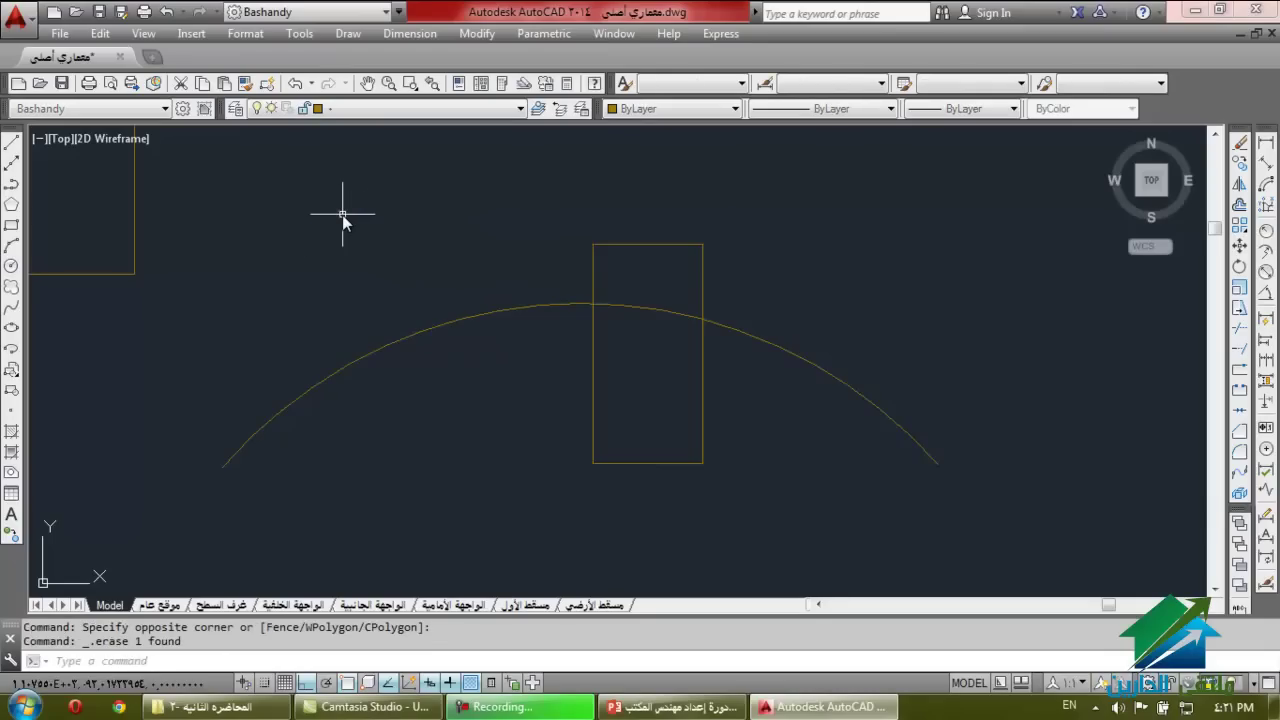
Draw a circle with a radius of about 0.2 below the left part of the large arc.
left_click(11, 267)
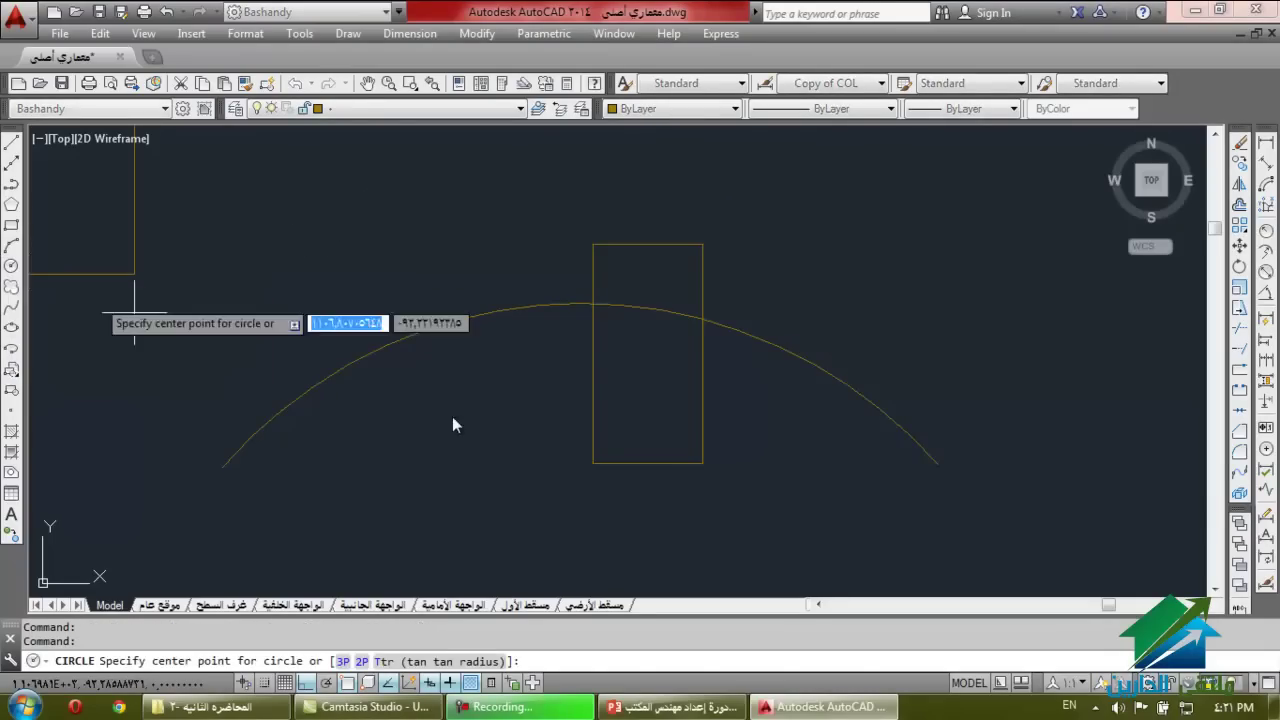
left_click(407, 484)
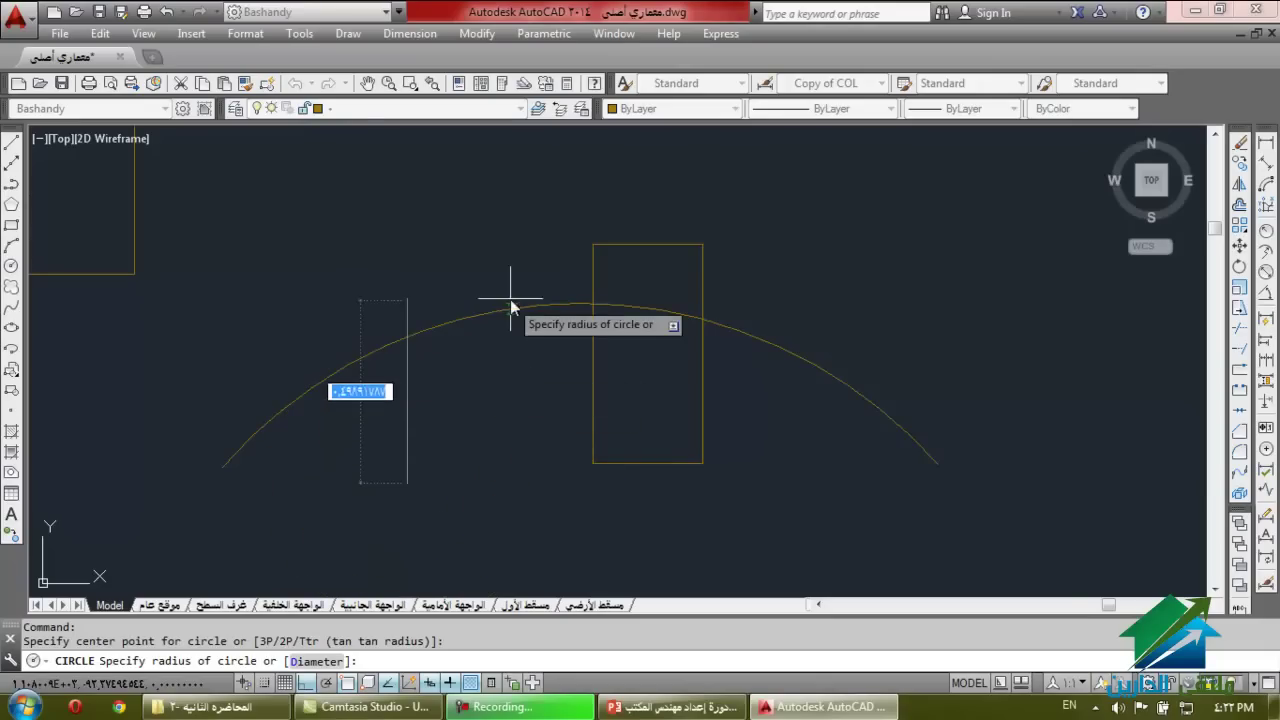
scroll(510, 299, "down", 3)
scroll(480, 350, "up", 4)
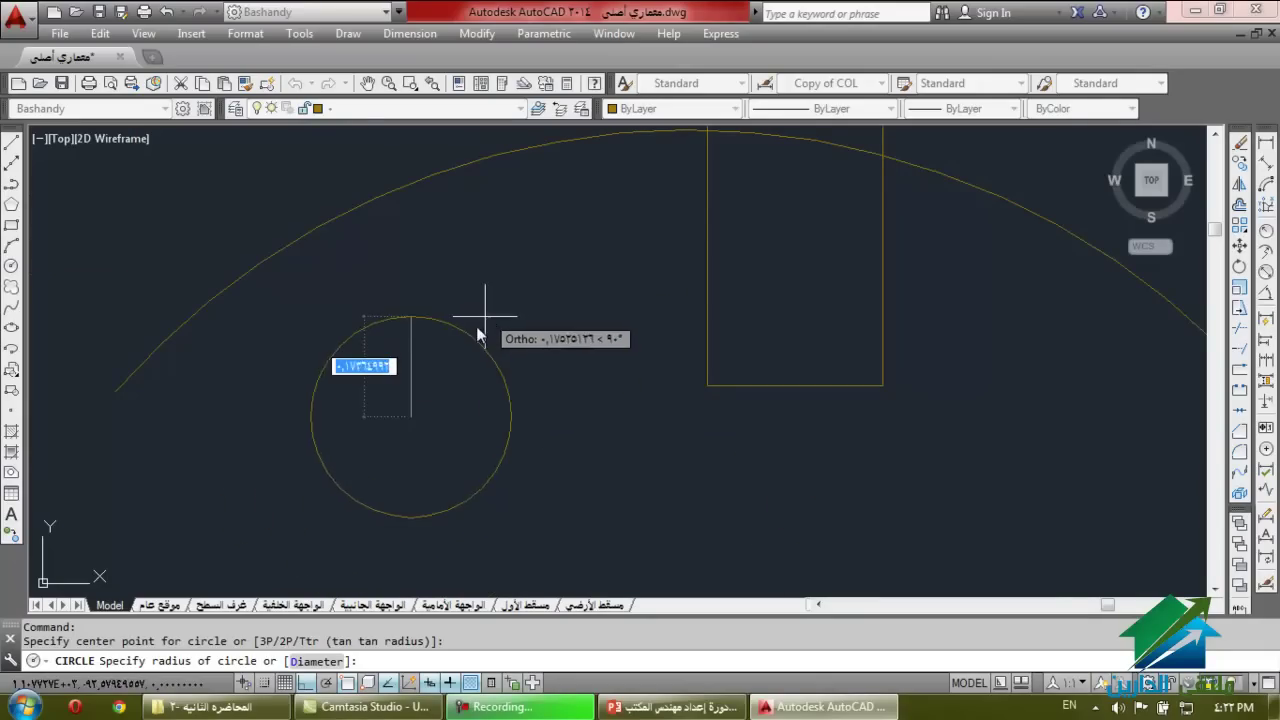
left_click(438, 299)
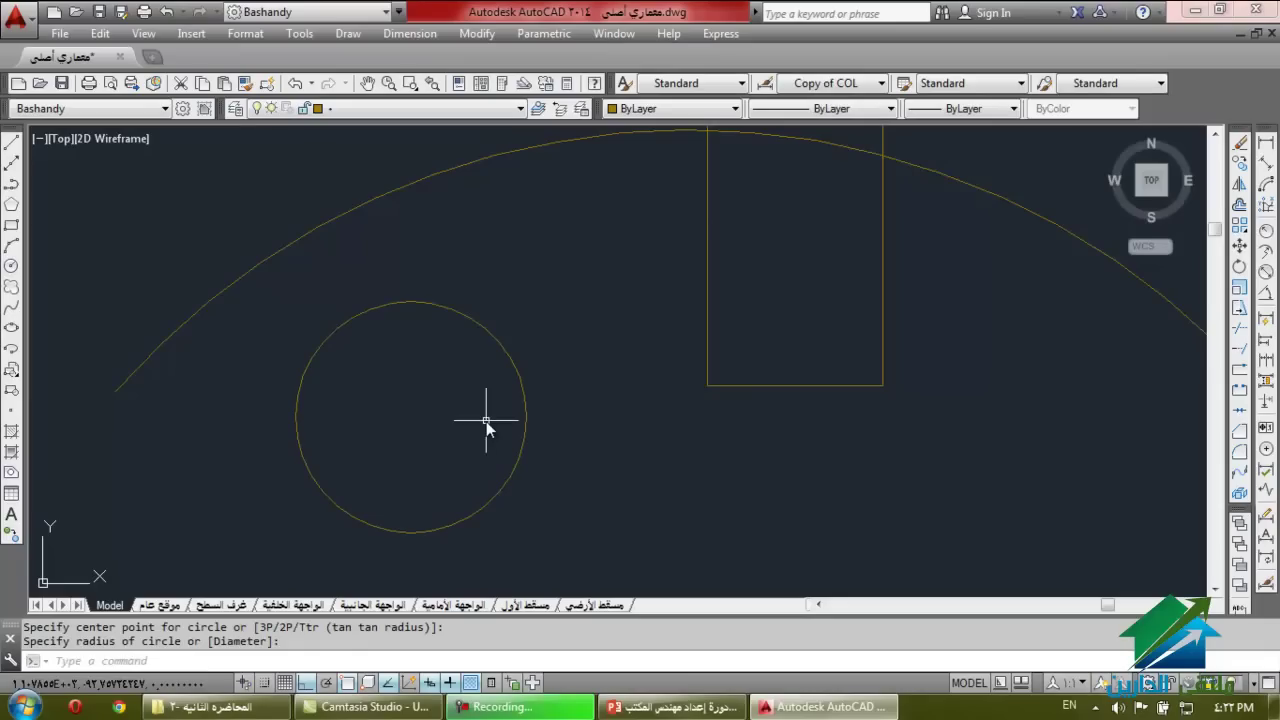
Draw a circle with a diameter of 0.3 using the Diameter option, between the first circle and the small rectangle.
left_click(12, 265)
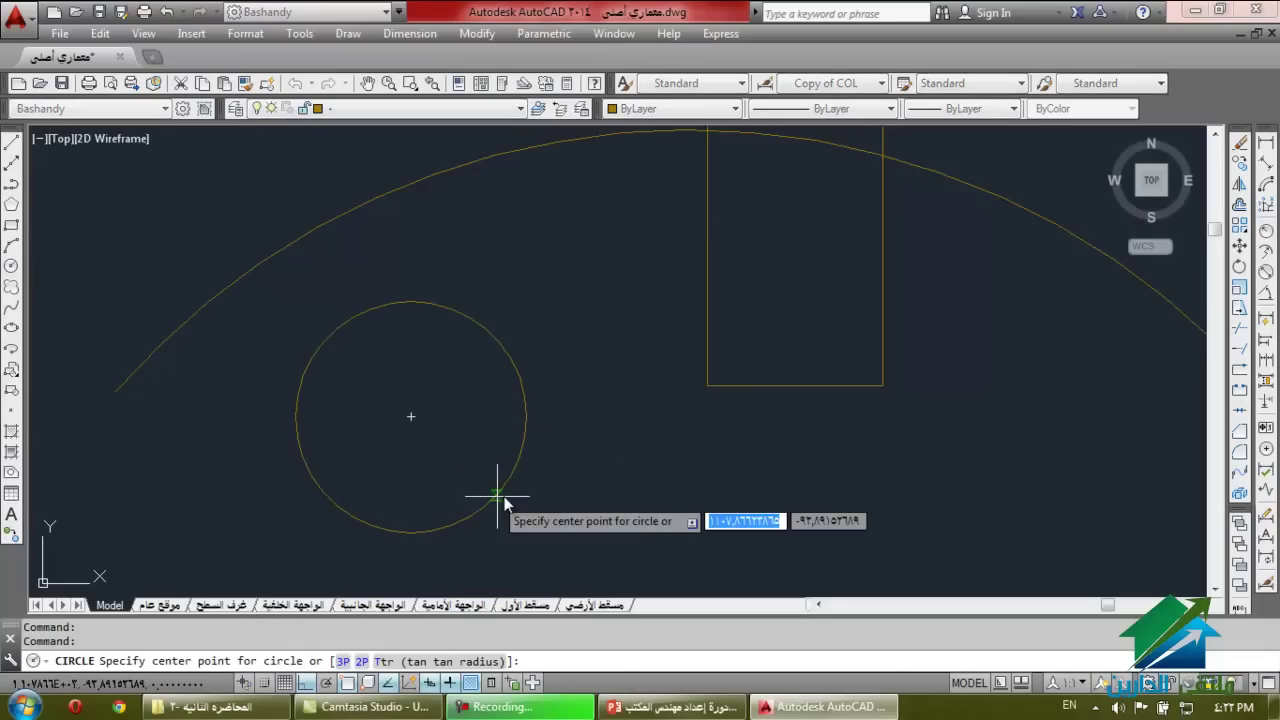
left_click(641, 497)
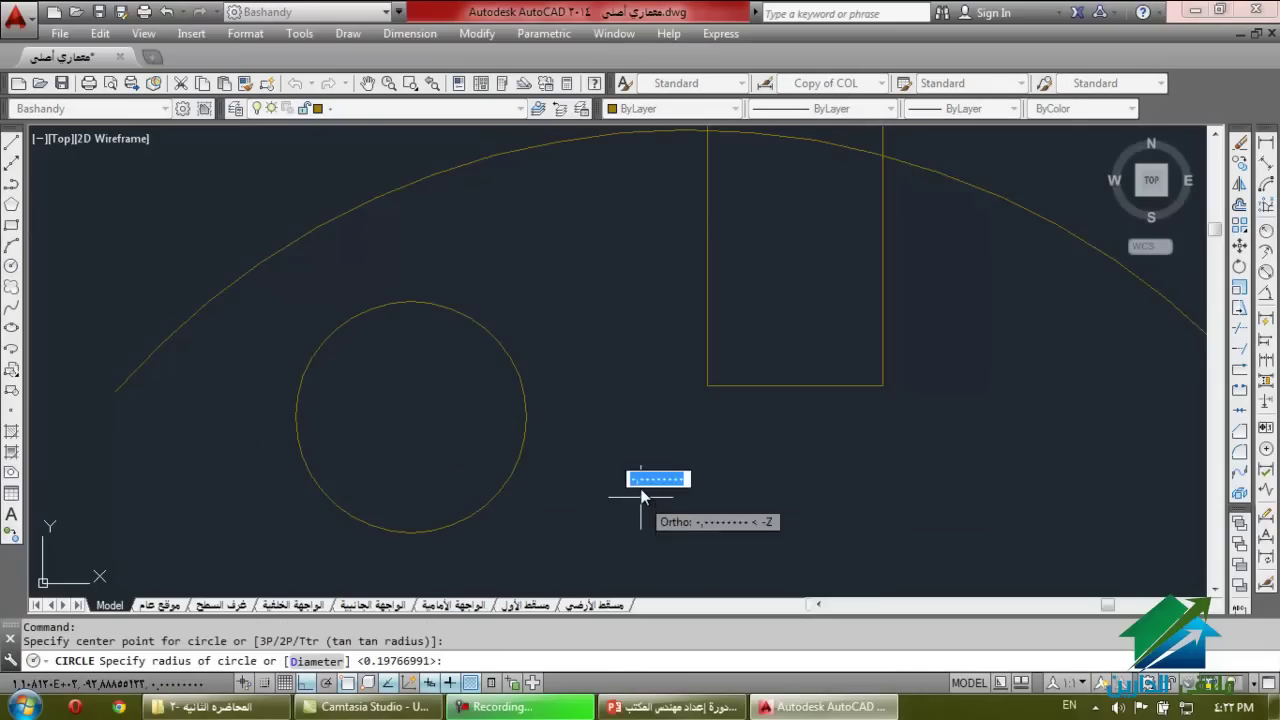
left_click(315, 661)
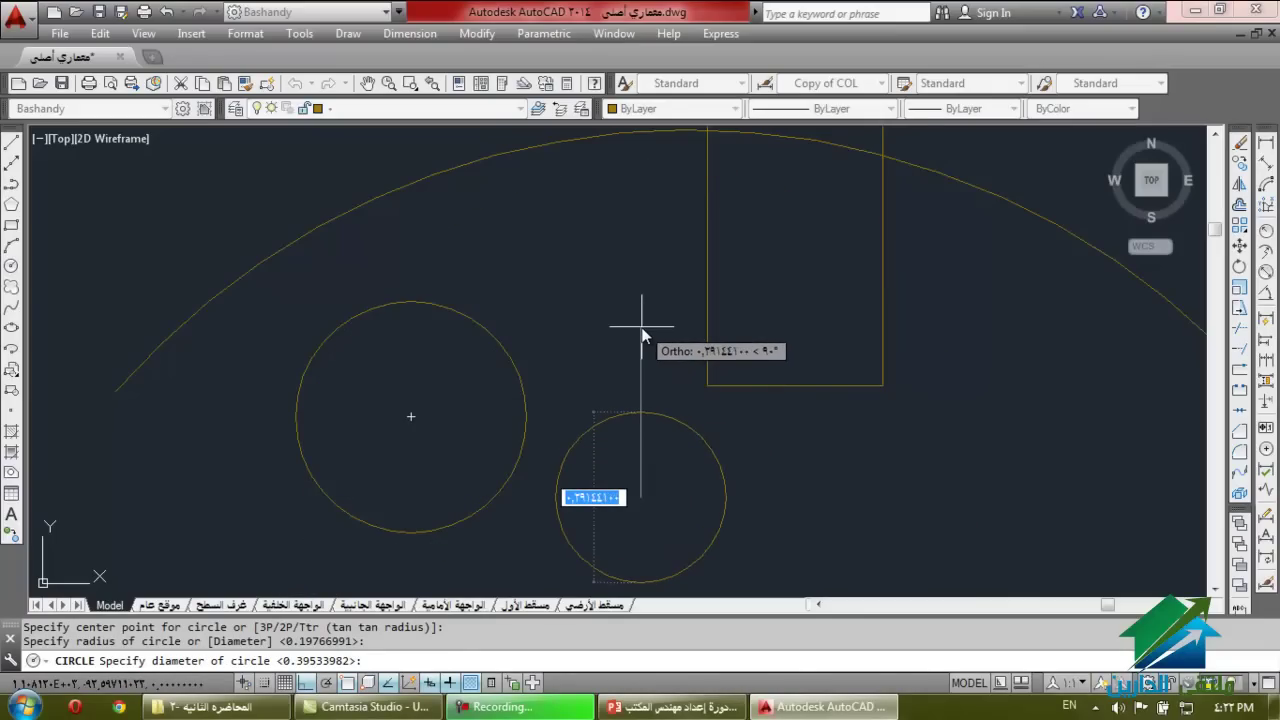
key("BackSpace")
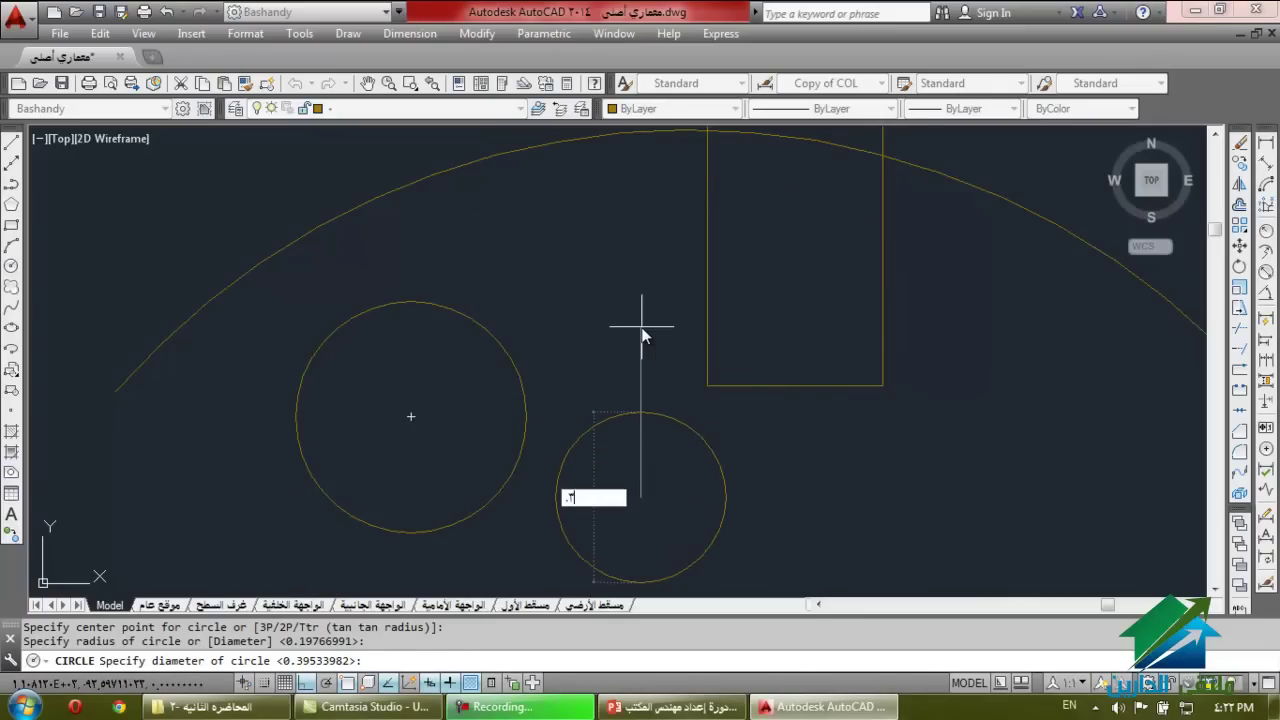
key("Return")
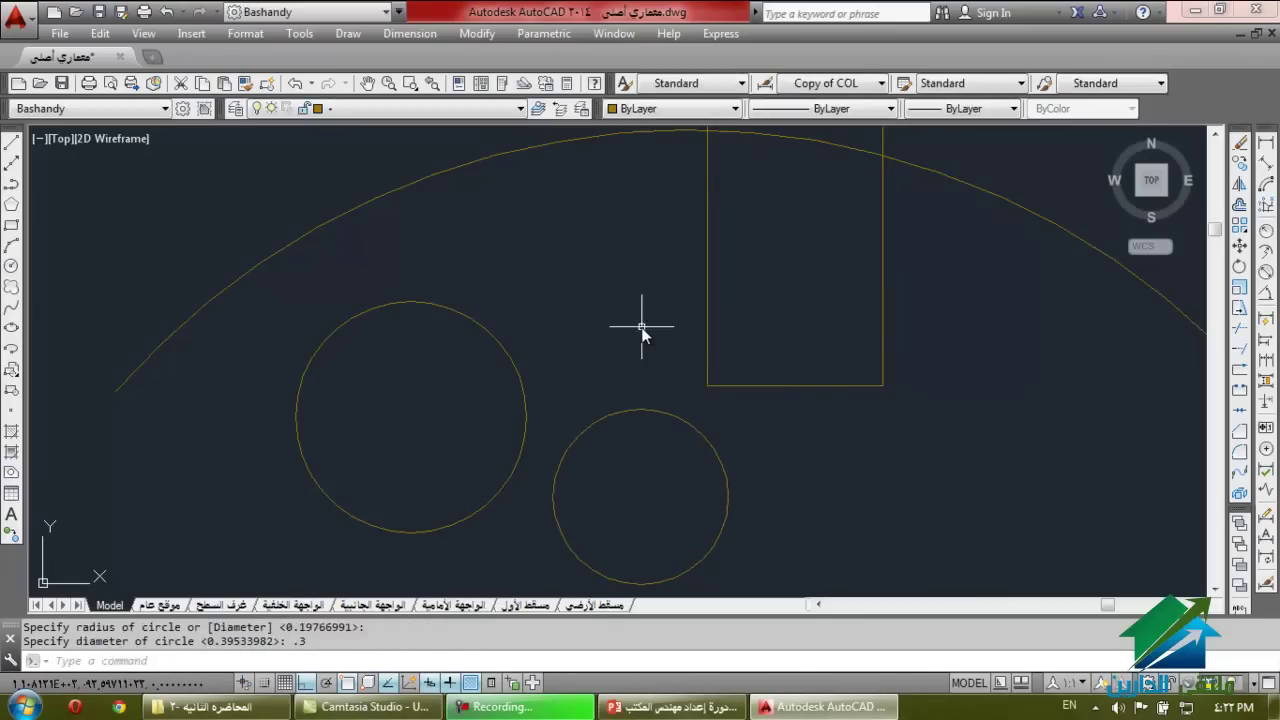
Add a horizontal linear dimension between the smaller circle's two side quadrants, placed across its centre.
left_click(1264, 143)
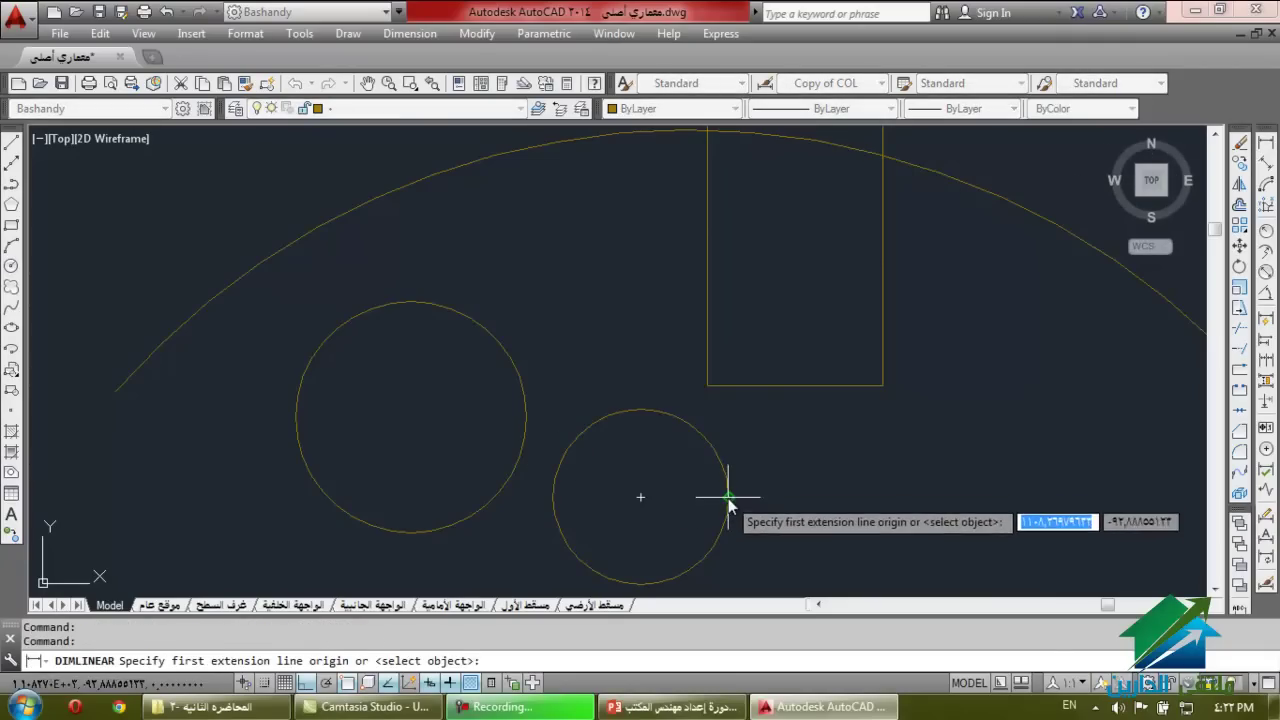
left_click(728, 497)
left_click(553, 497)
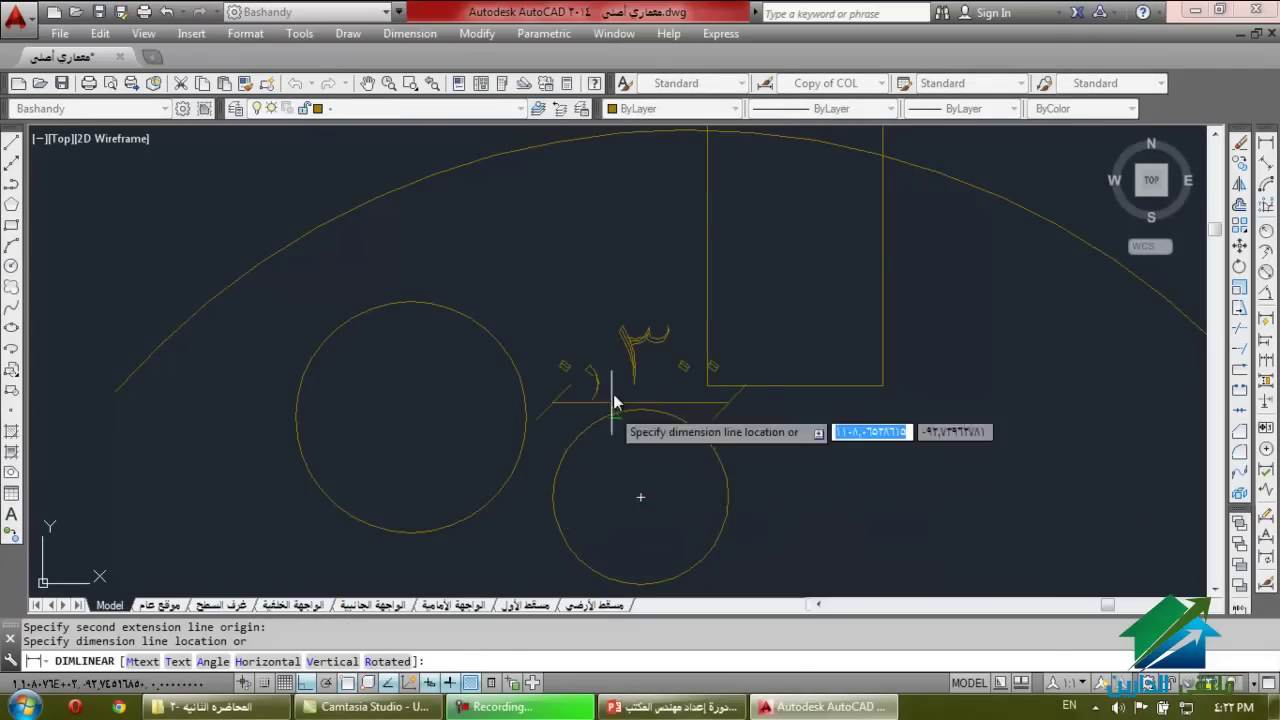
left_click(553, 497)
Delete the linear dimension across the smaller circle.
left_click(657, 441)
left_click(604, 497)
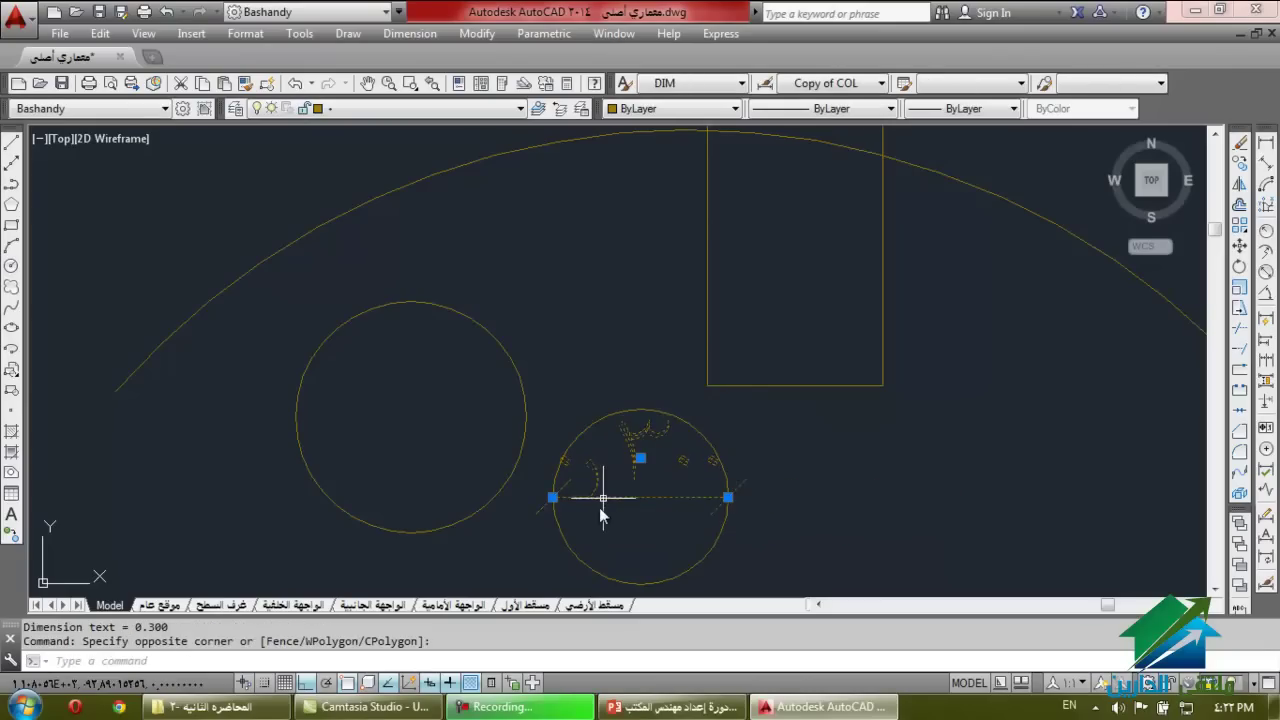
key("Delete")
Delete both circles below the large arc.
left_click(608, 432)
left_click(470, 461)
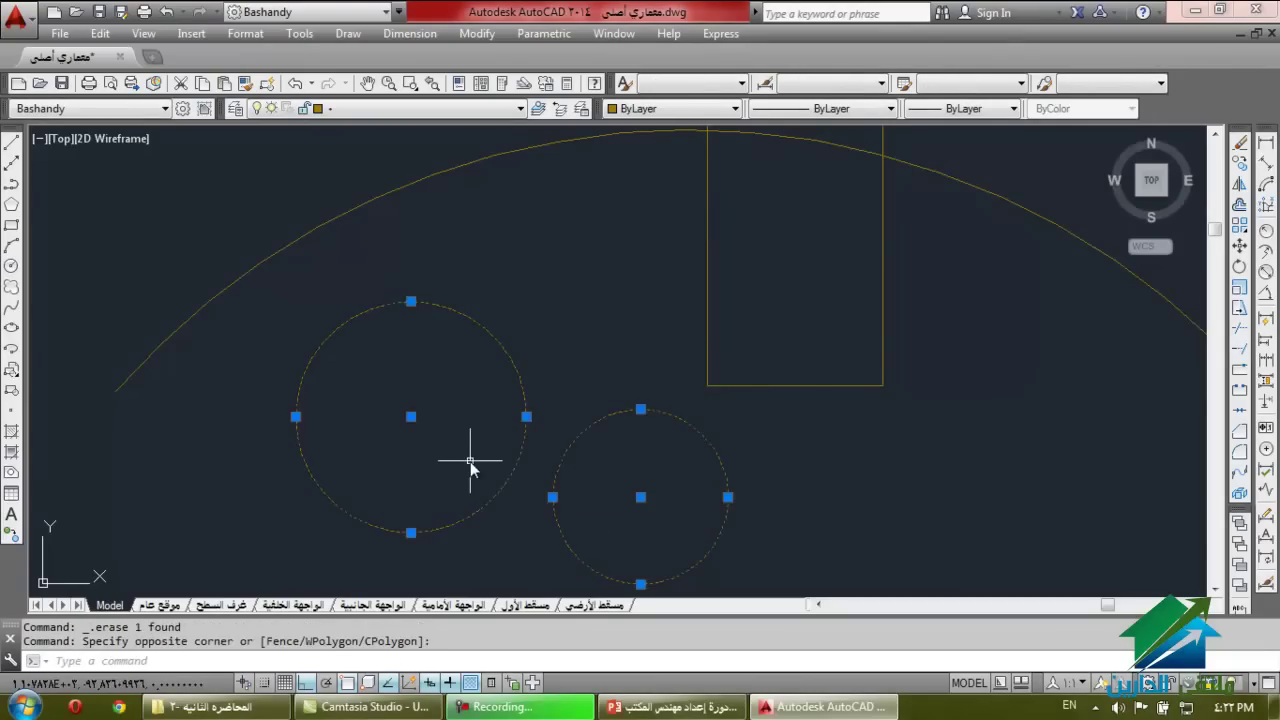
key("Delete")
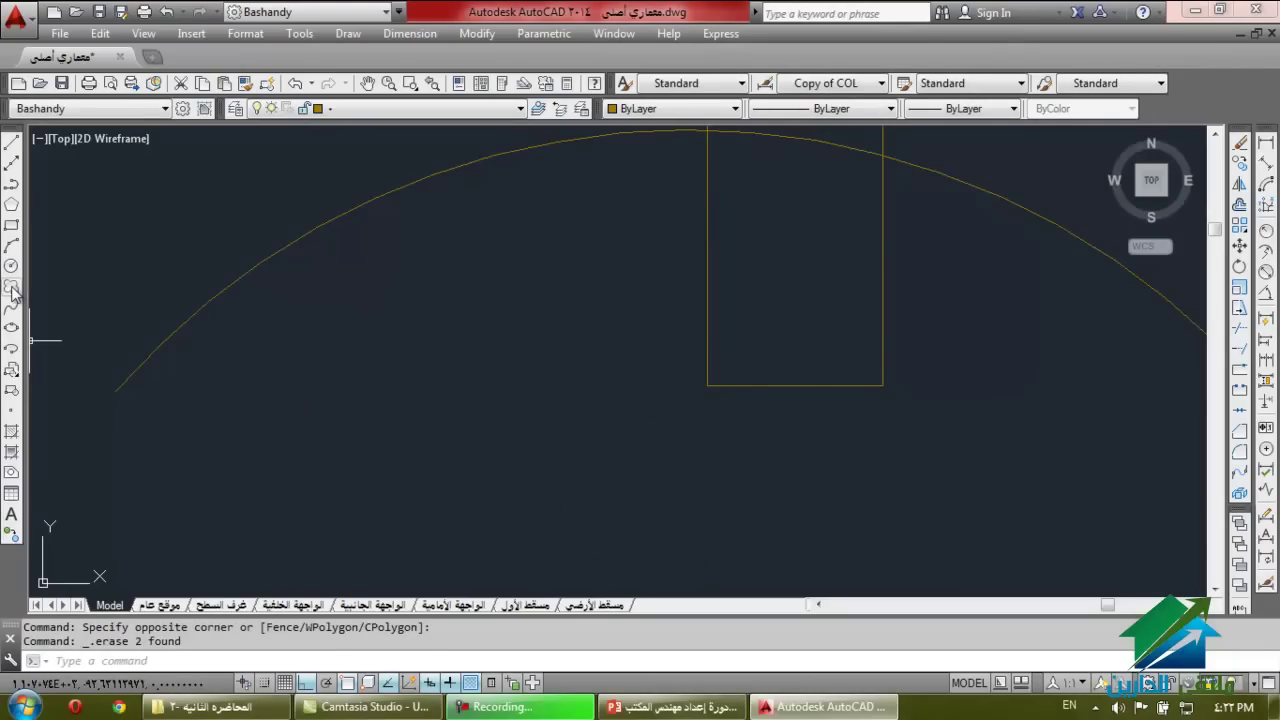
Delete the wide arc, the small rectangle and the large rectangle beside it above the grid bubbles.
scroll(868, 332, "down", 6)
left_click(903, 223)
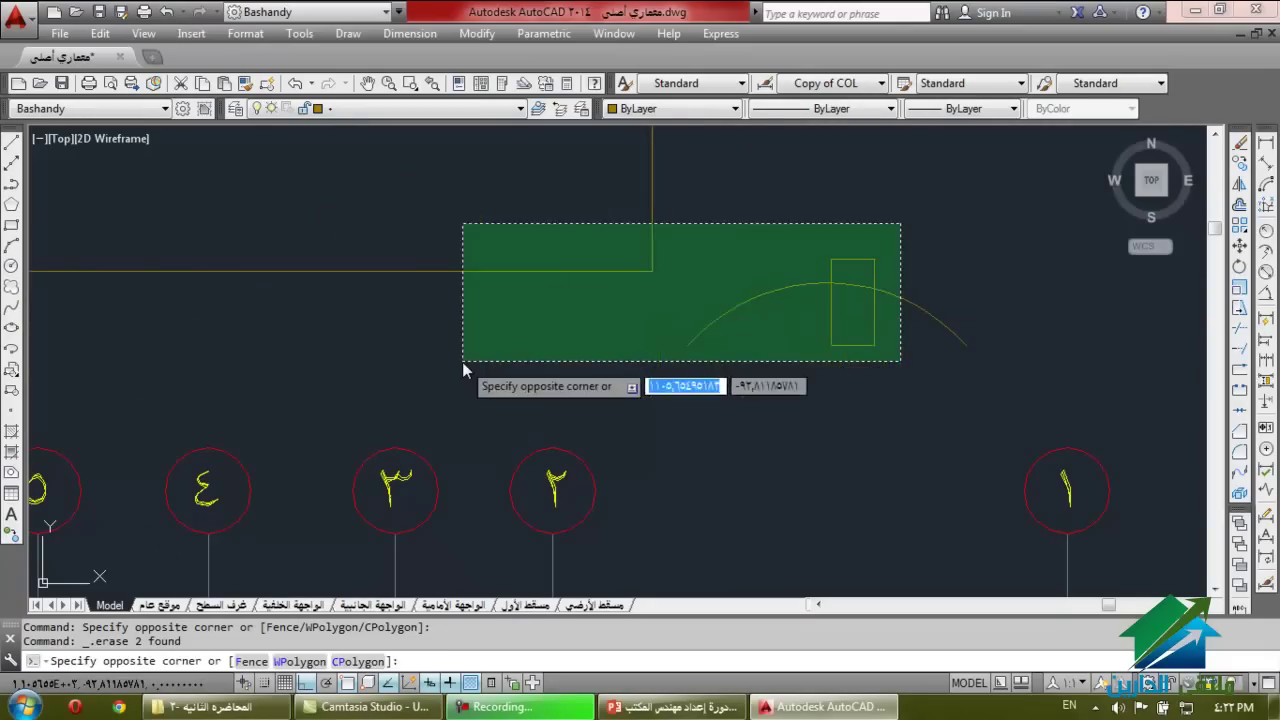
left_click(462, 362)
key("Delete")
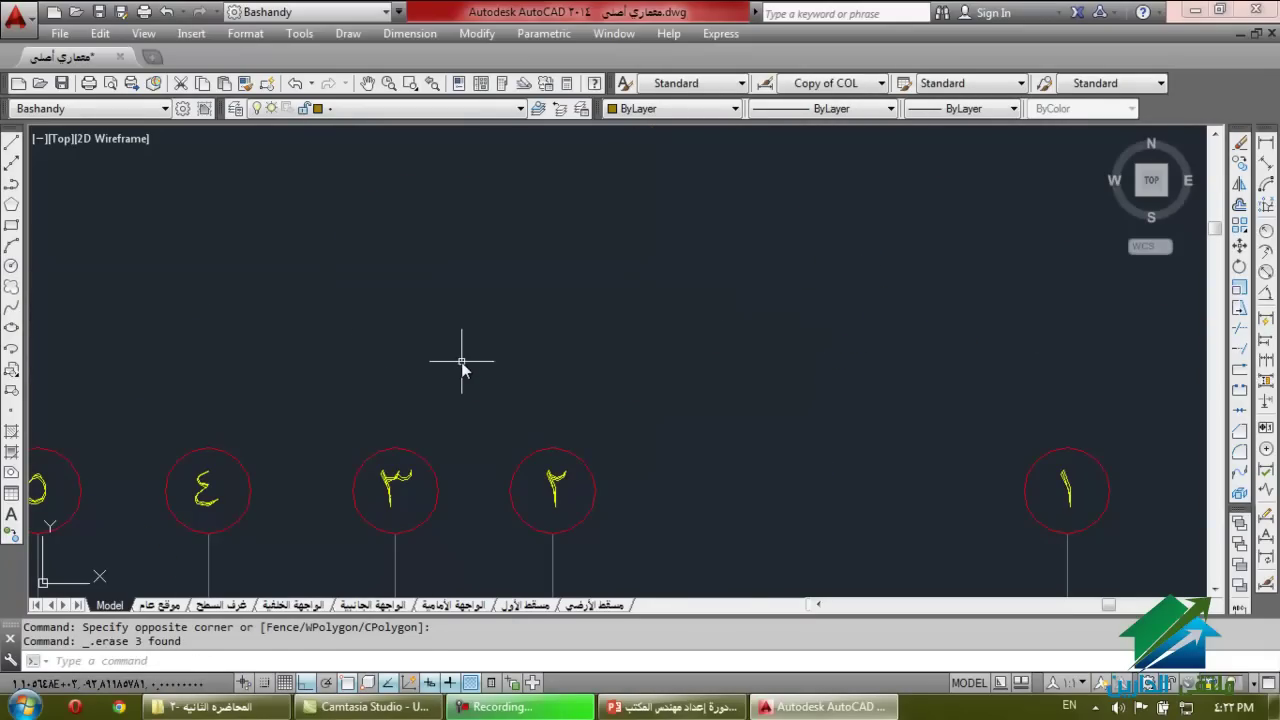
Delete the revision cloud around the elevator shaft in the middle of the floor plan.
scroll(309, 257, "down", 3)
scroll(257, 394, "up", 6)
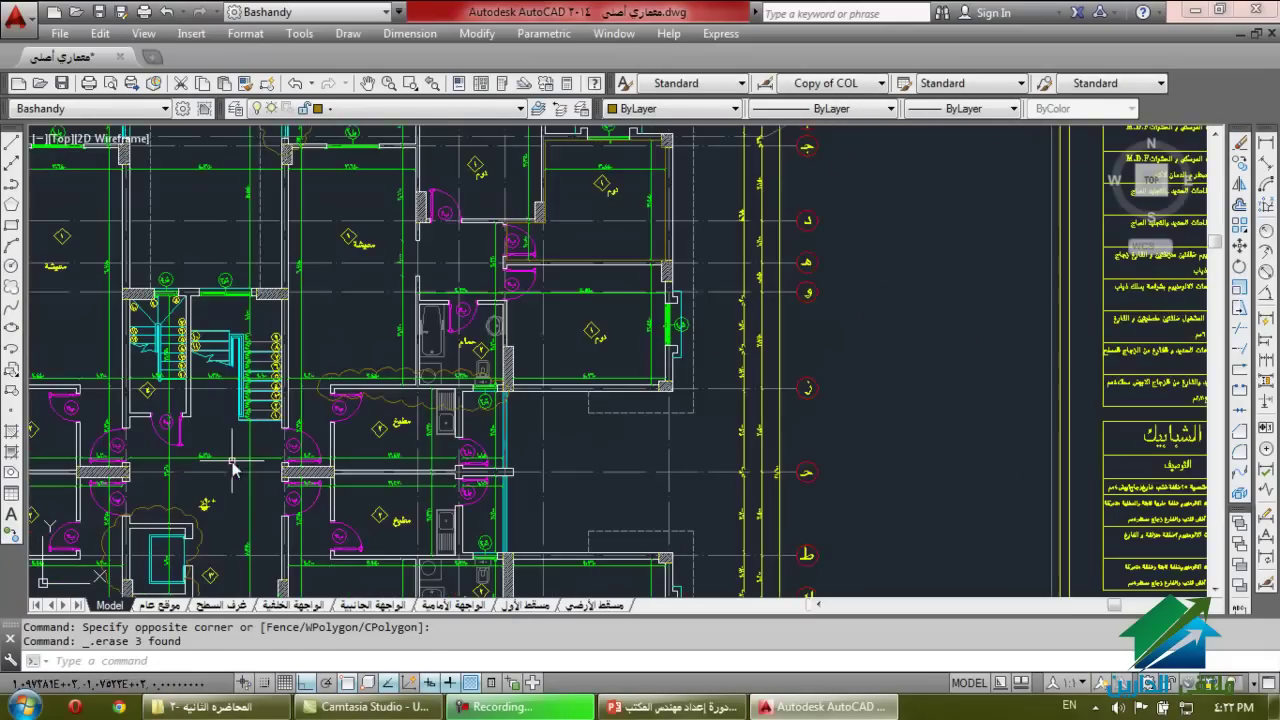
scroll(232, 468, "up", 5)
scroll(386, 137, "down", 3)
scroll(377, 206, "up", 2)
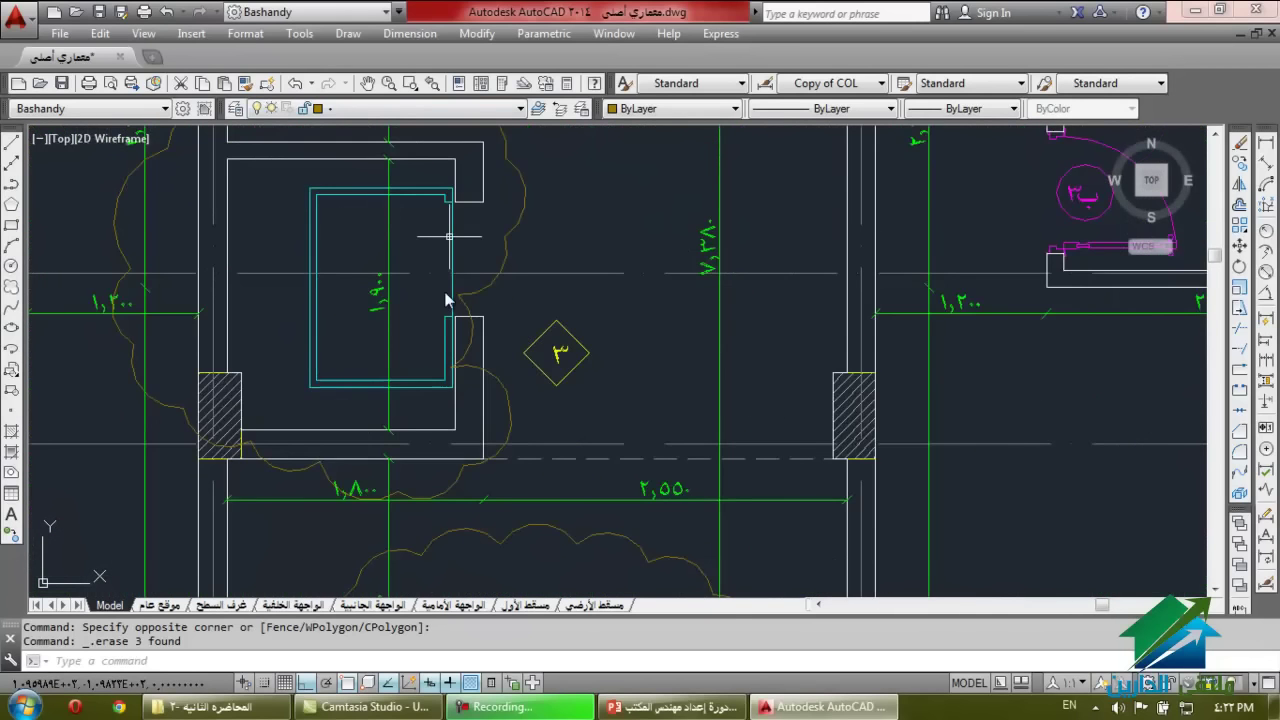
scroll(420, 298, "down", 2)
left_click(422, 212)
left_click(410, 228)
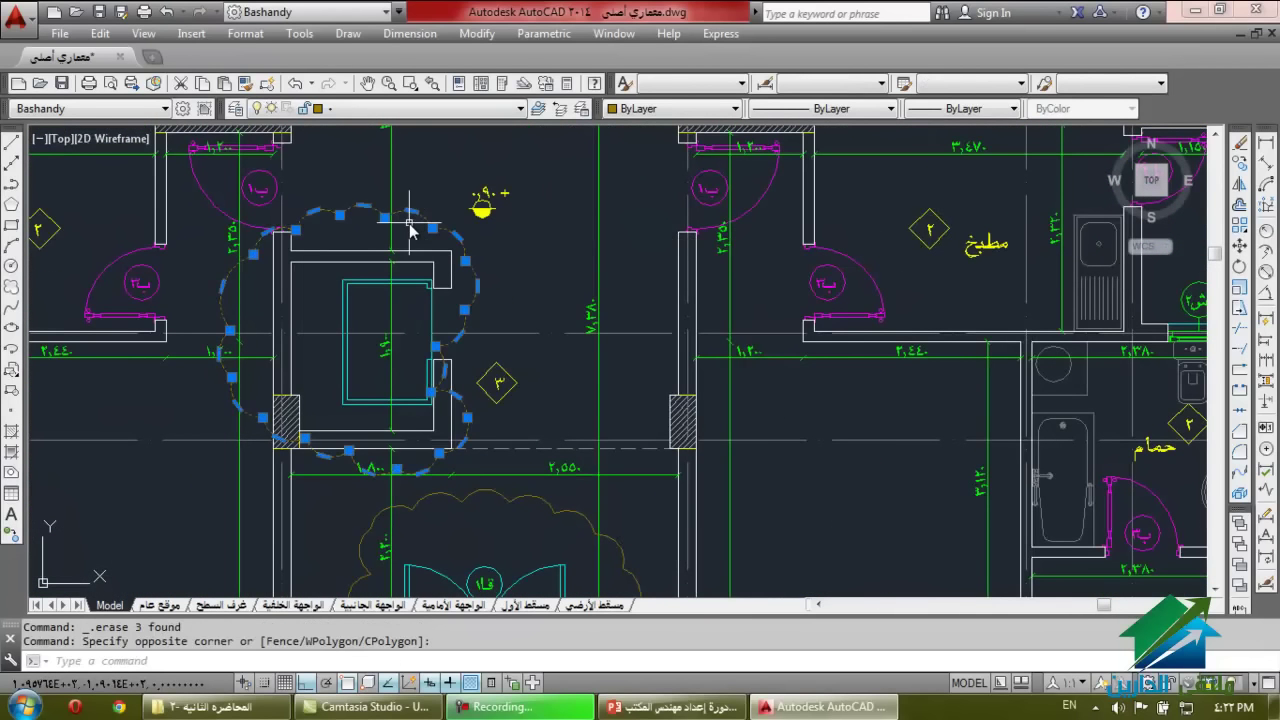
key("Delete")
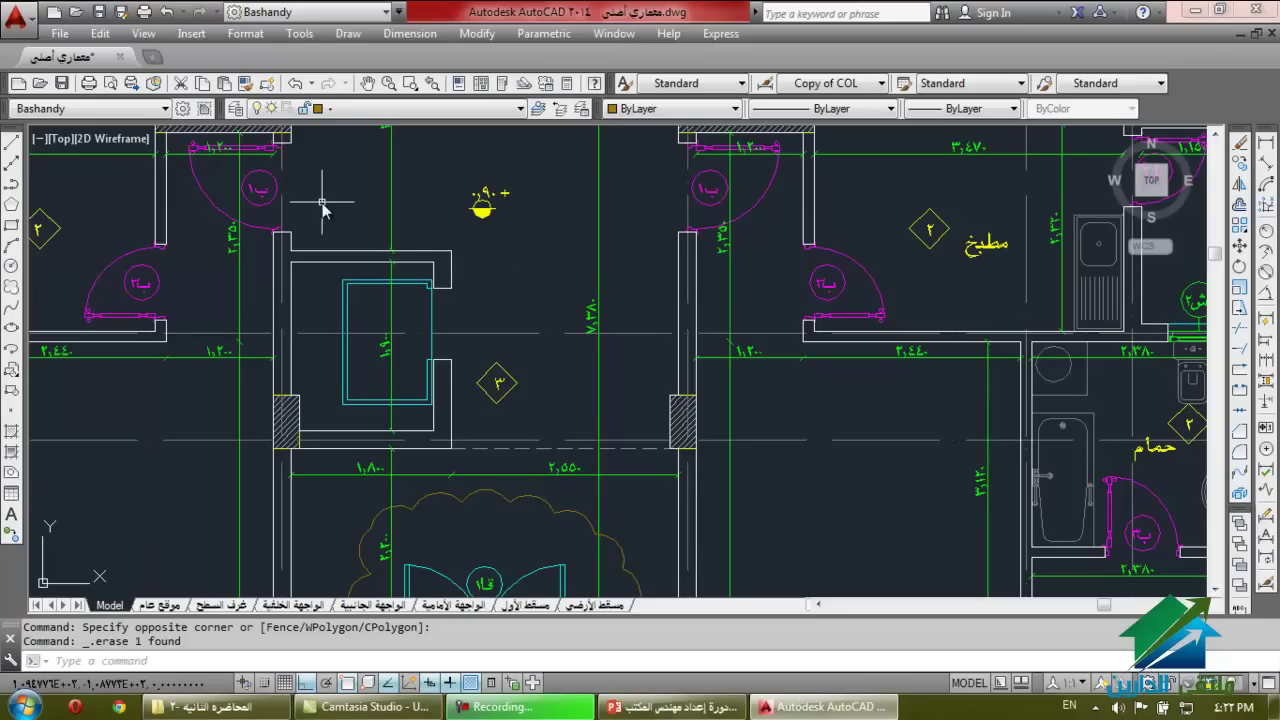
Draw a closed freehand revision cloud around the elevator shaft and delete it, leaving the shaft walls out of the selection.
left_click(12, 288)
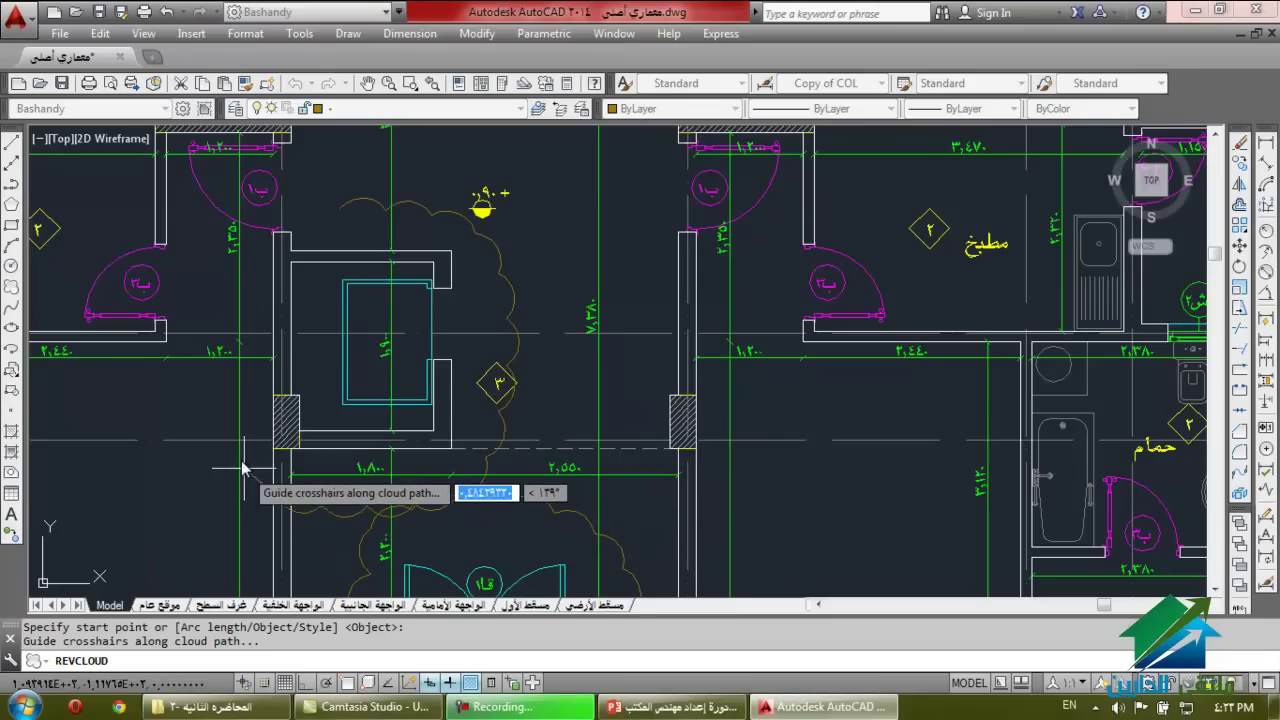
left_click(324, 226)
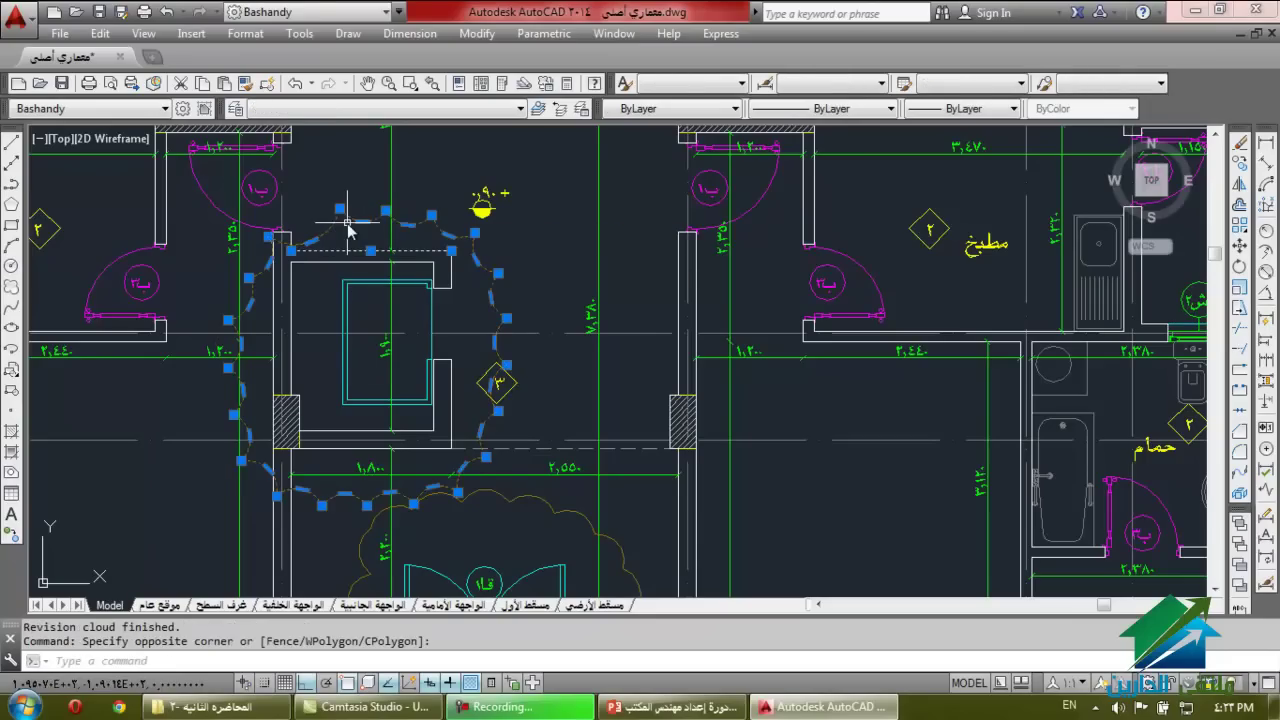
key("Escape")
left_click(339, 222)
key("Delete")
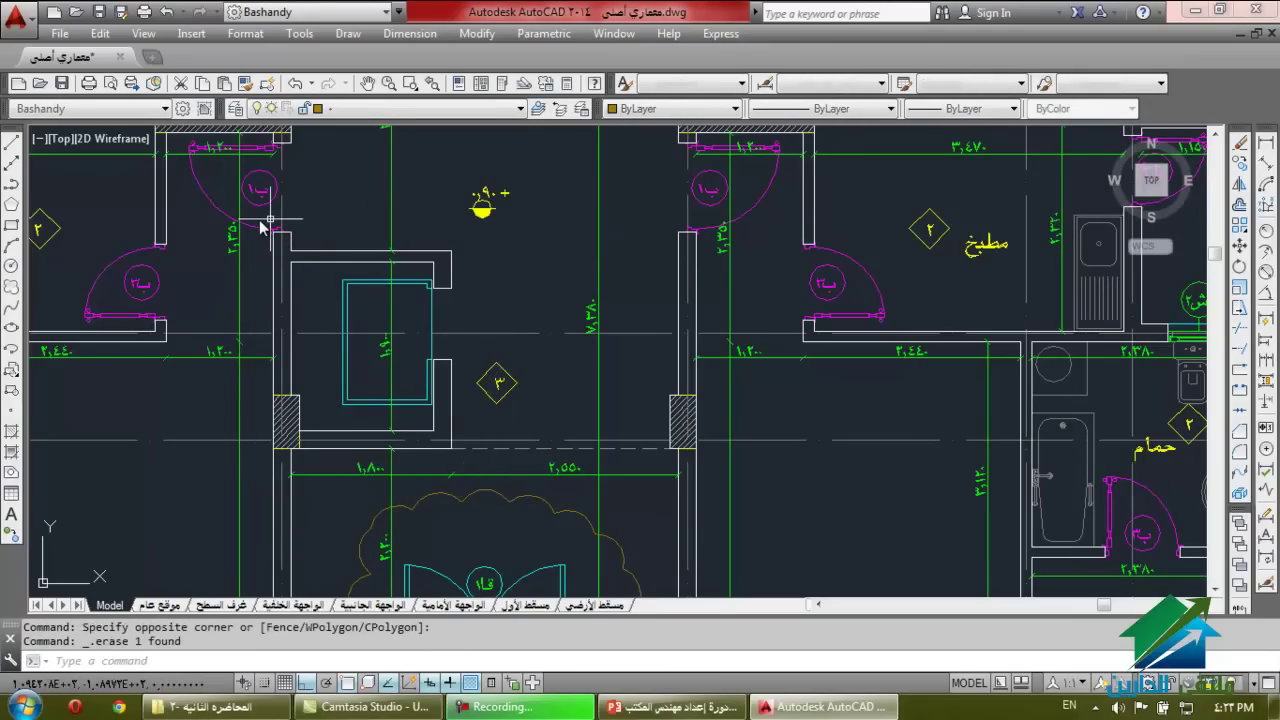
Draw a closed freehand revision cloud in the empty area above grid bubbles 1 to 3, below the sheet frame.
left_click(12, 266)
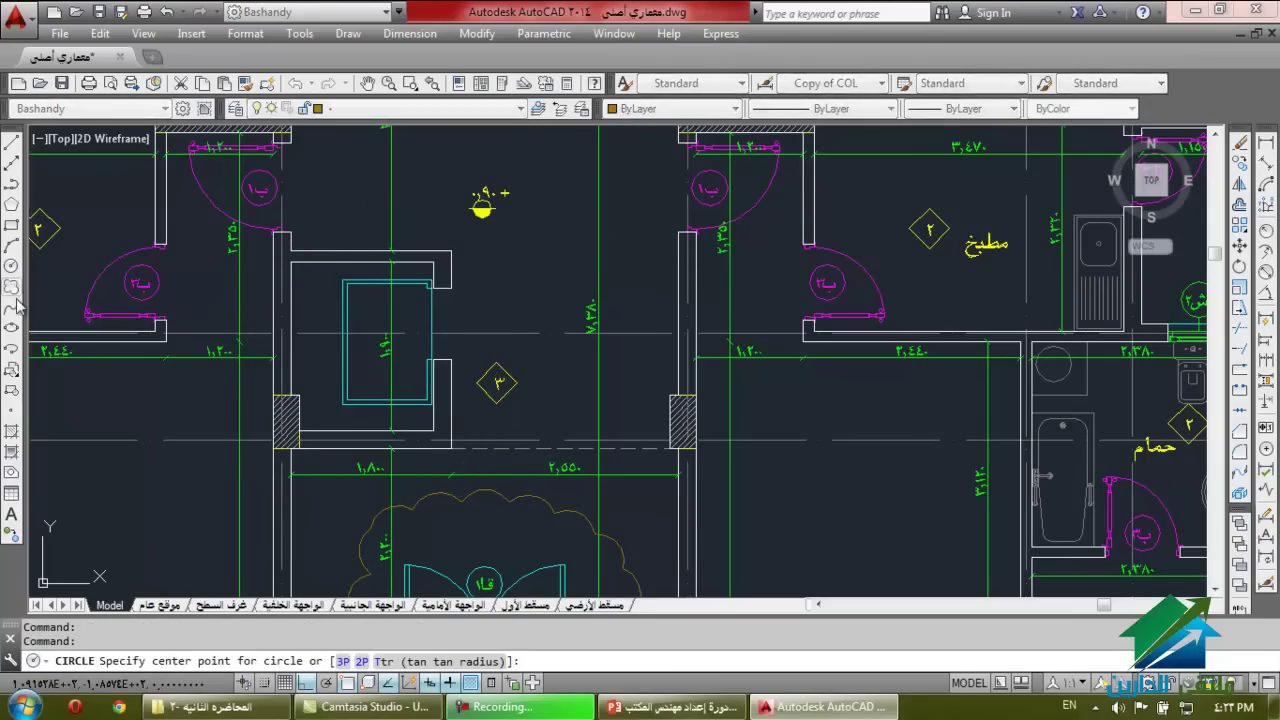
left_click(12, 286)
scroll(370, 355, "down", 5)
scroll(374, 210, "up", 5)
left_click(397, 292)
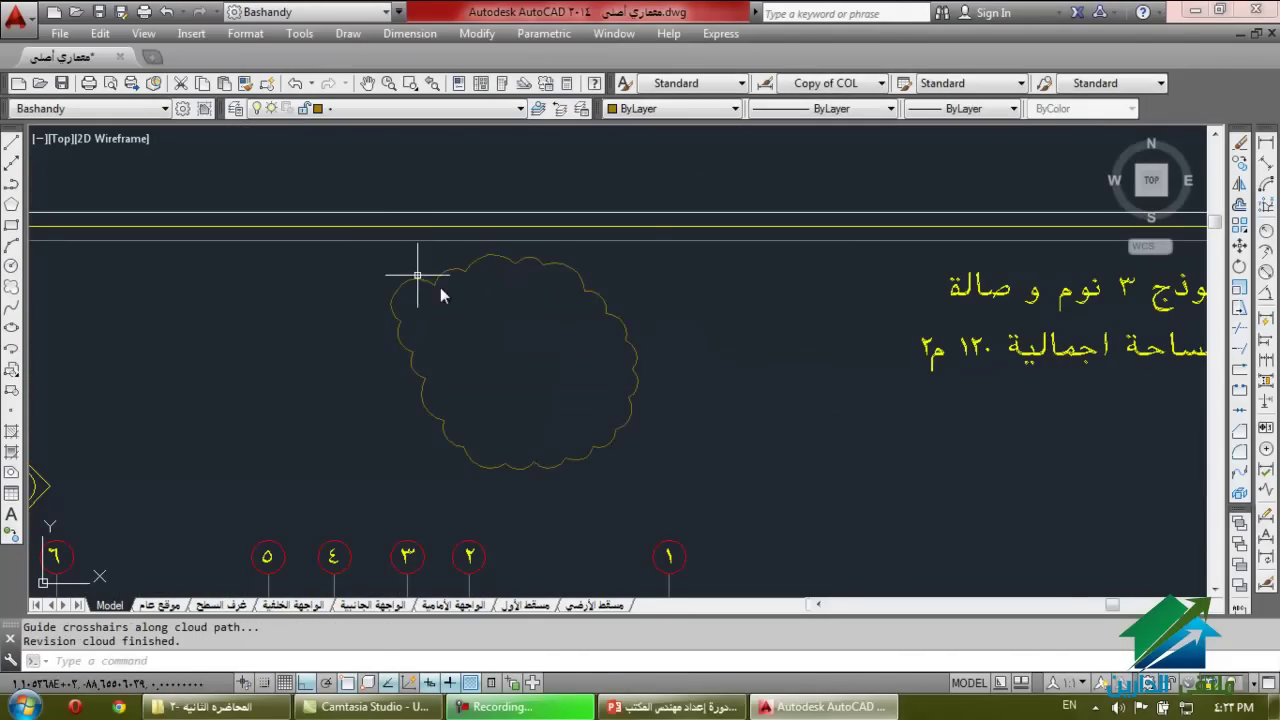
Delete the revision cloud above the grid bubbles.
left_click(630, 324)
left_click(593, 340)
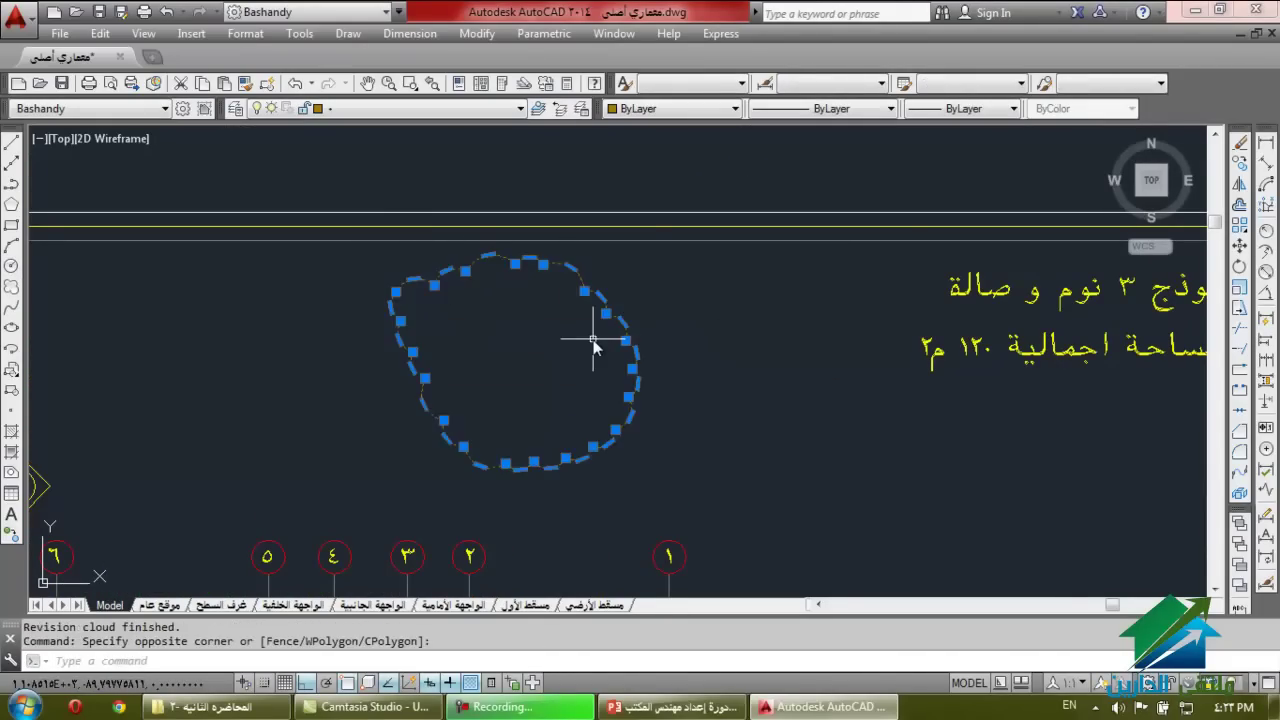
key("Delete")
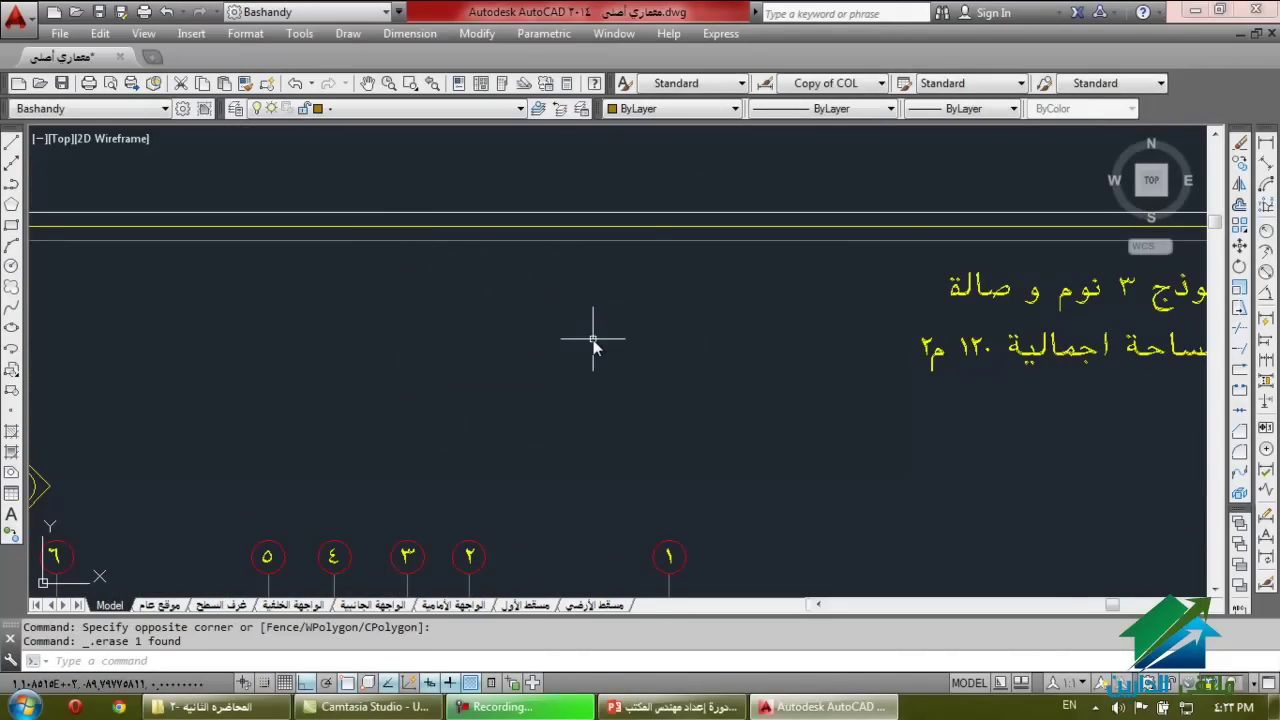
Draw an open, wavy fit-point spline above the grid bubbles with Ortho off, hooking back at its right end.
left_click(18, 316)
left_click(292, 375)
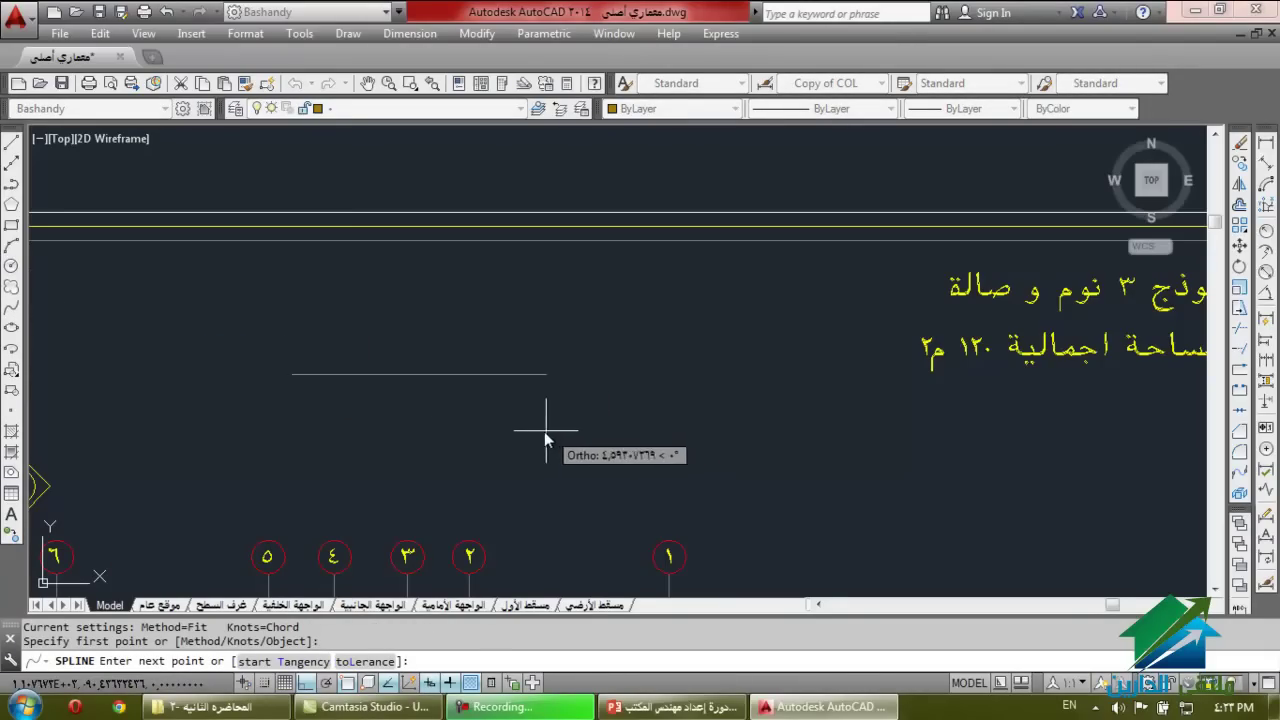
key("F8")
left_click(465, 437)
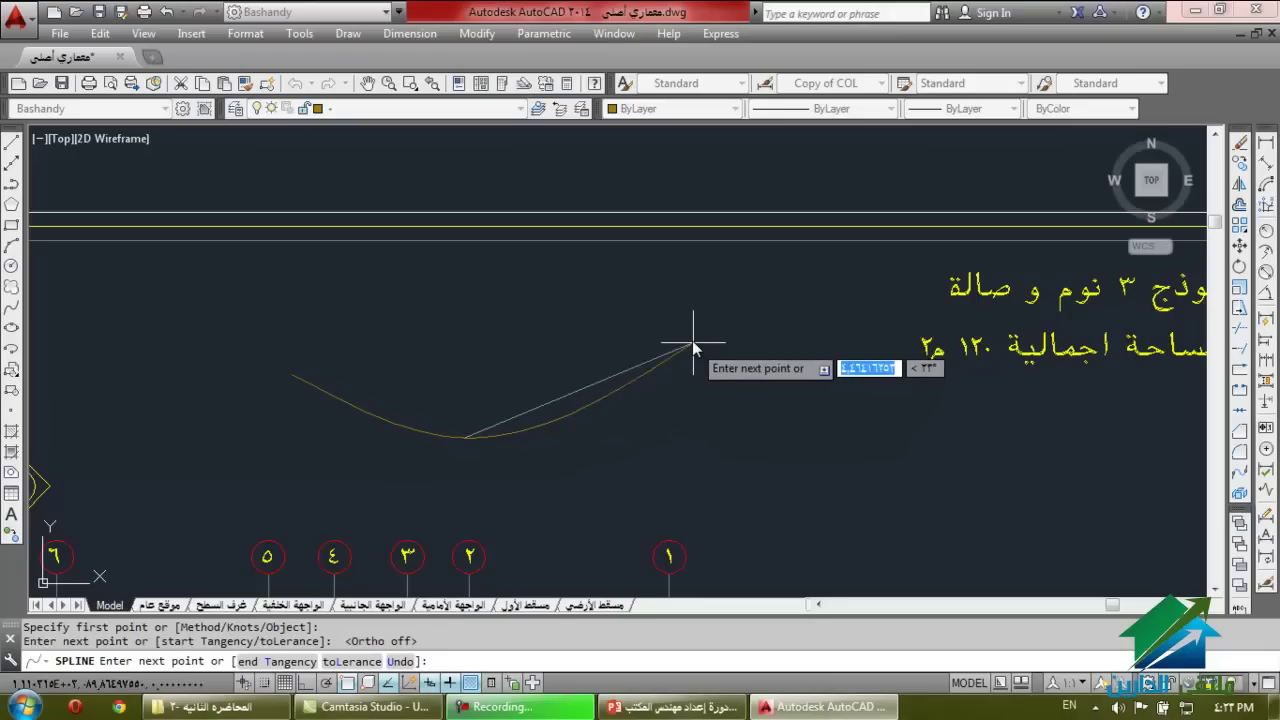
left_click(627, 324)
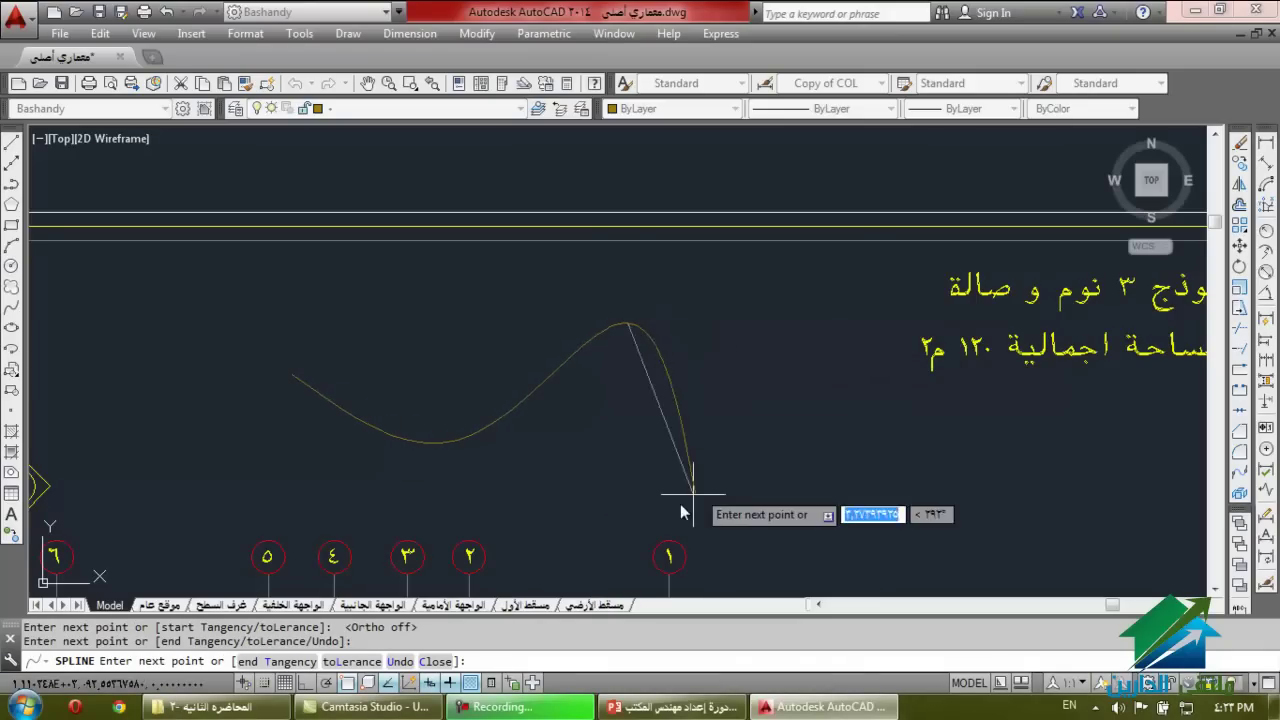
left_click(735, 516)
left_click(895, 426)
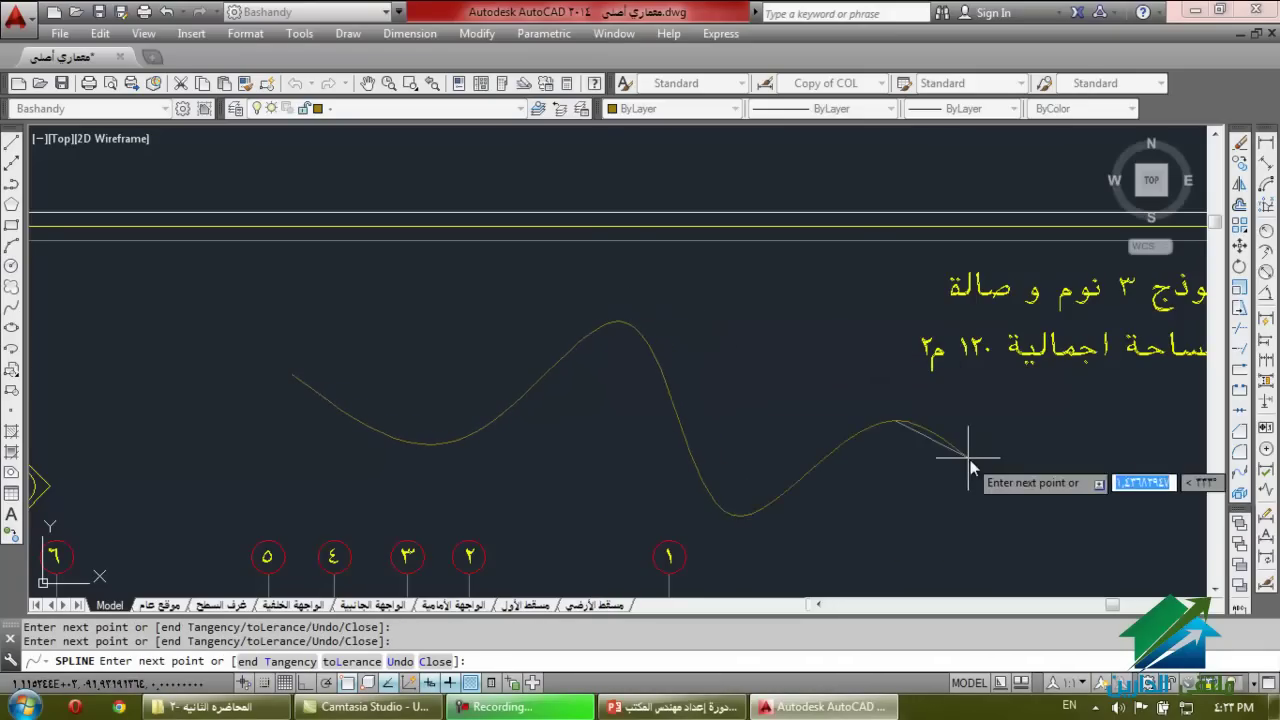
left_click(1034, 519)
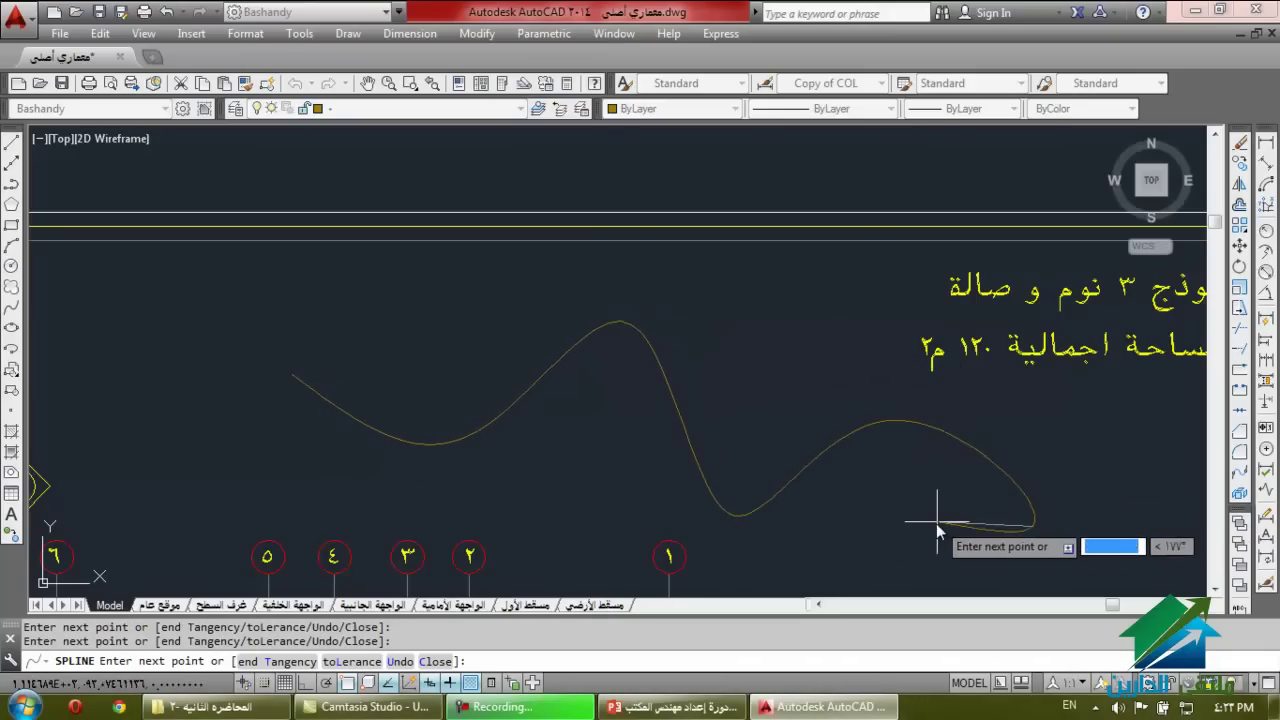
key("Return")
Delete the wavy spline above the grid bubbles.
left_click(886, 406)
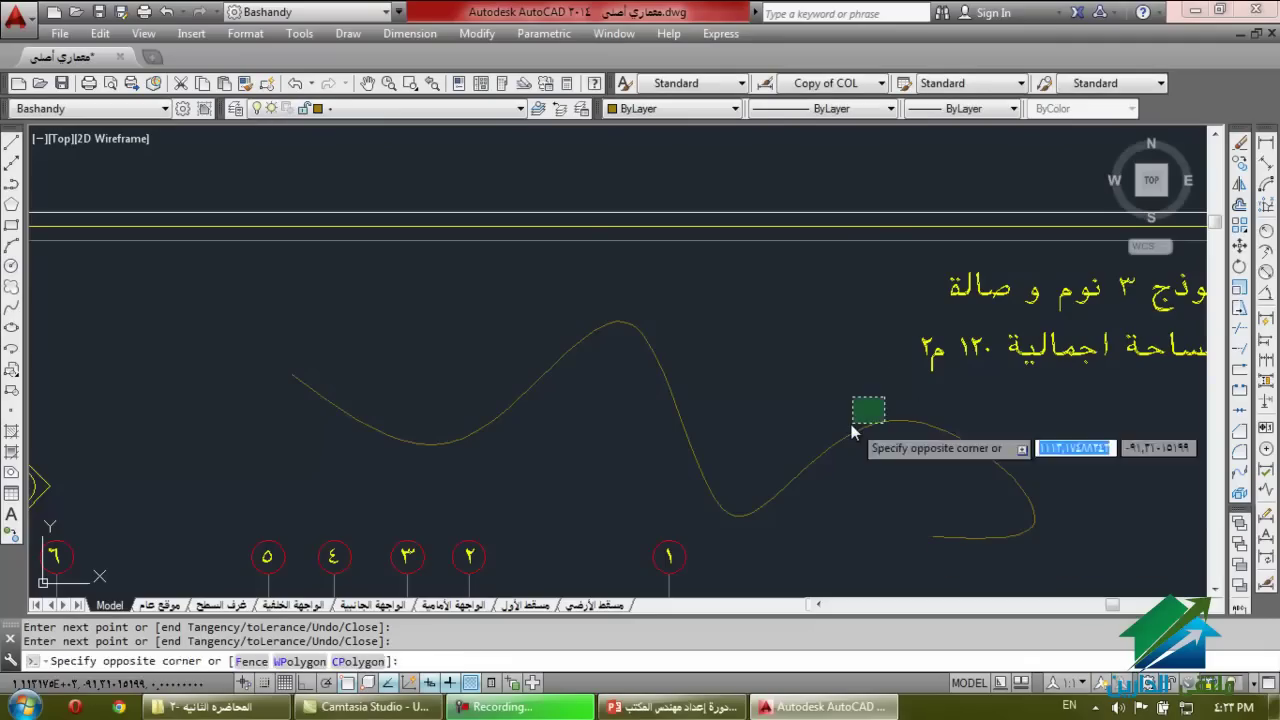
left_click(849, 432)
key("Delete")
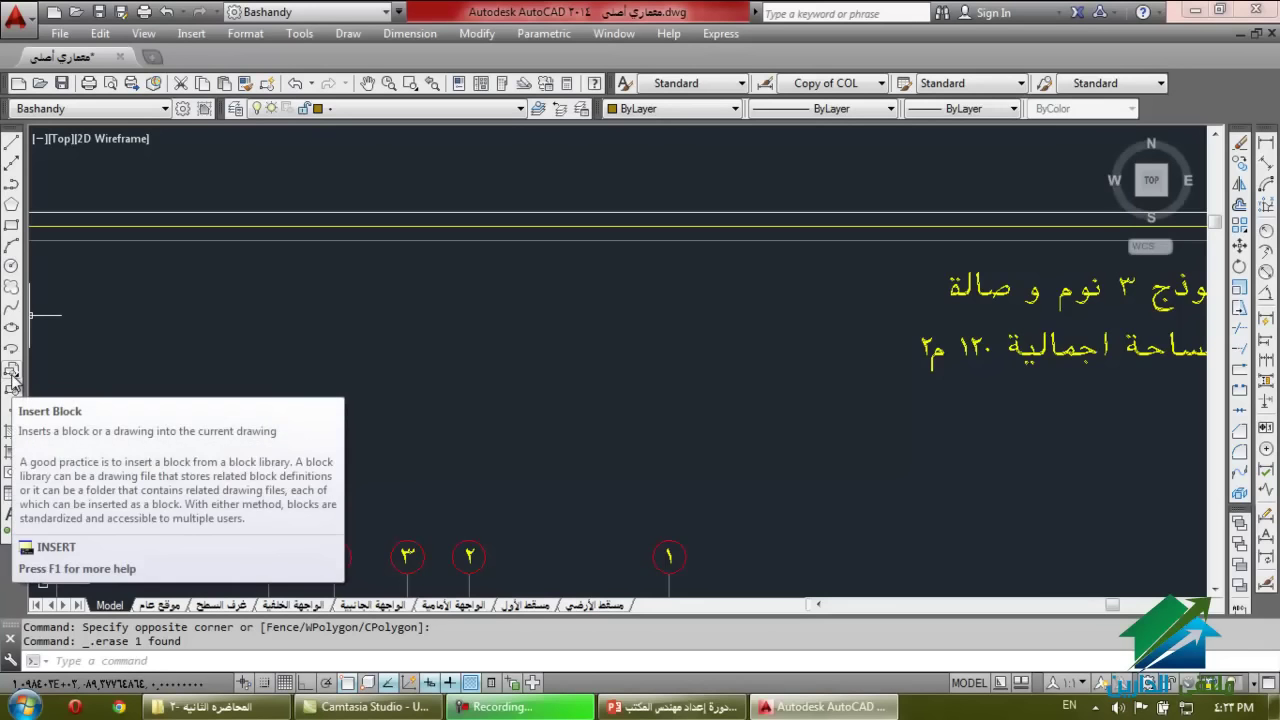
Examine the closed outline above the sheet frame and the objects in the floor plan's upper-right bedroom.
scroll(625, 236, "down", 5)
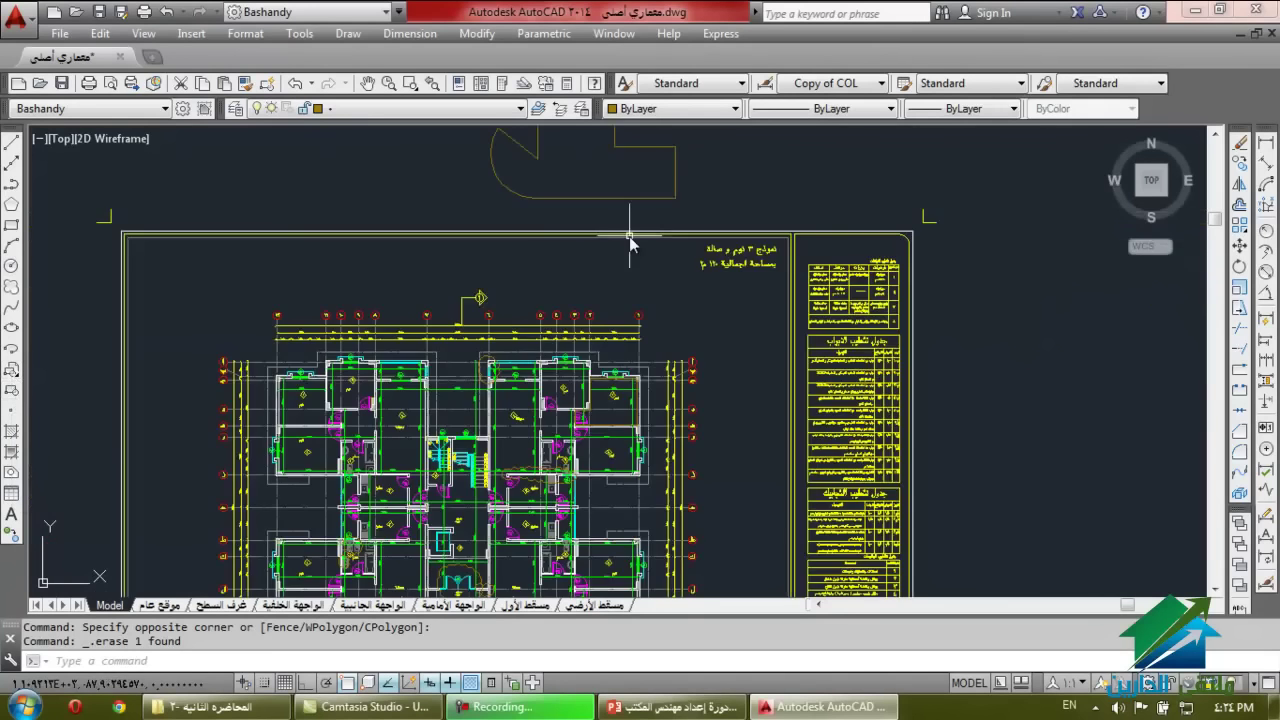
scroll(629, 236, "up", 2)
scroll(620, 280, "down", 2)
scroll(591, 128, "up", 5)
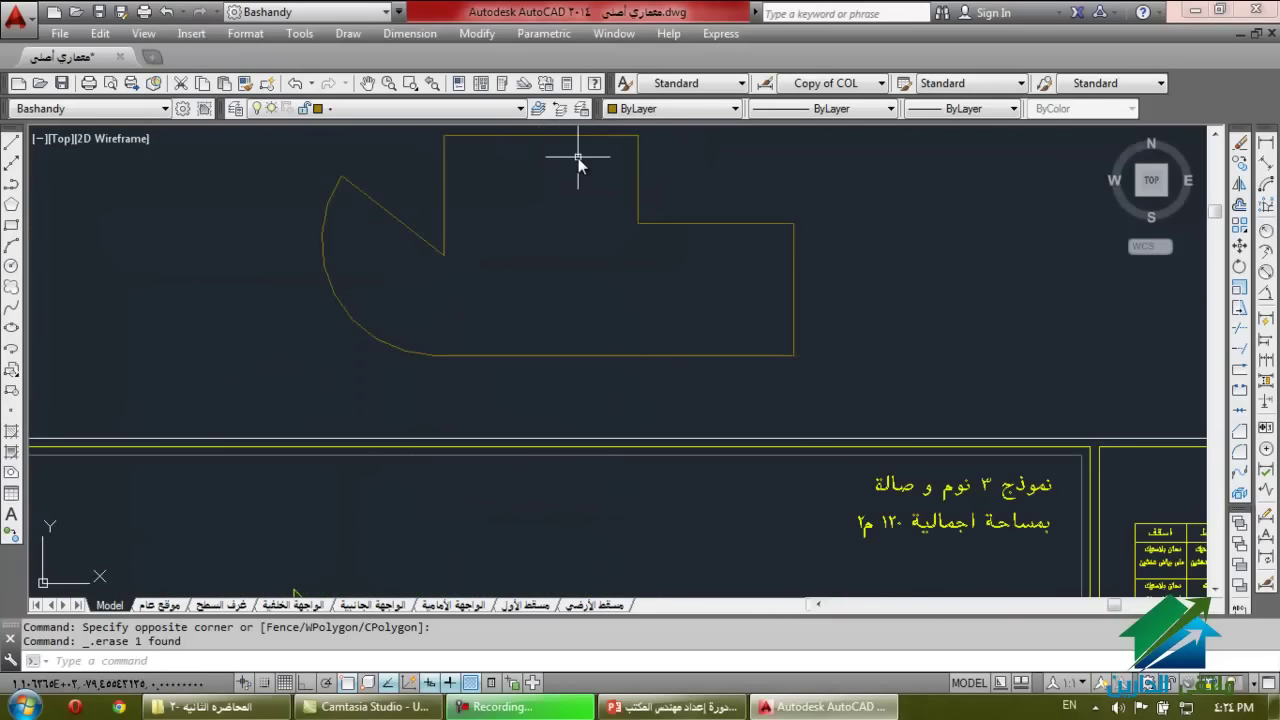
scroll(580, 160, "down", 7)
scroll(580, 290, "up", 3)
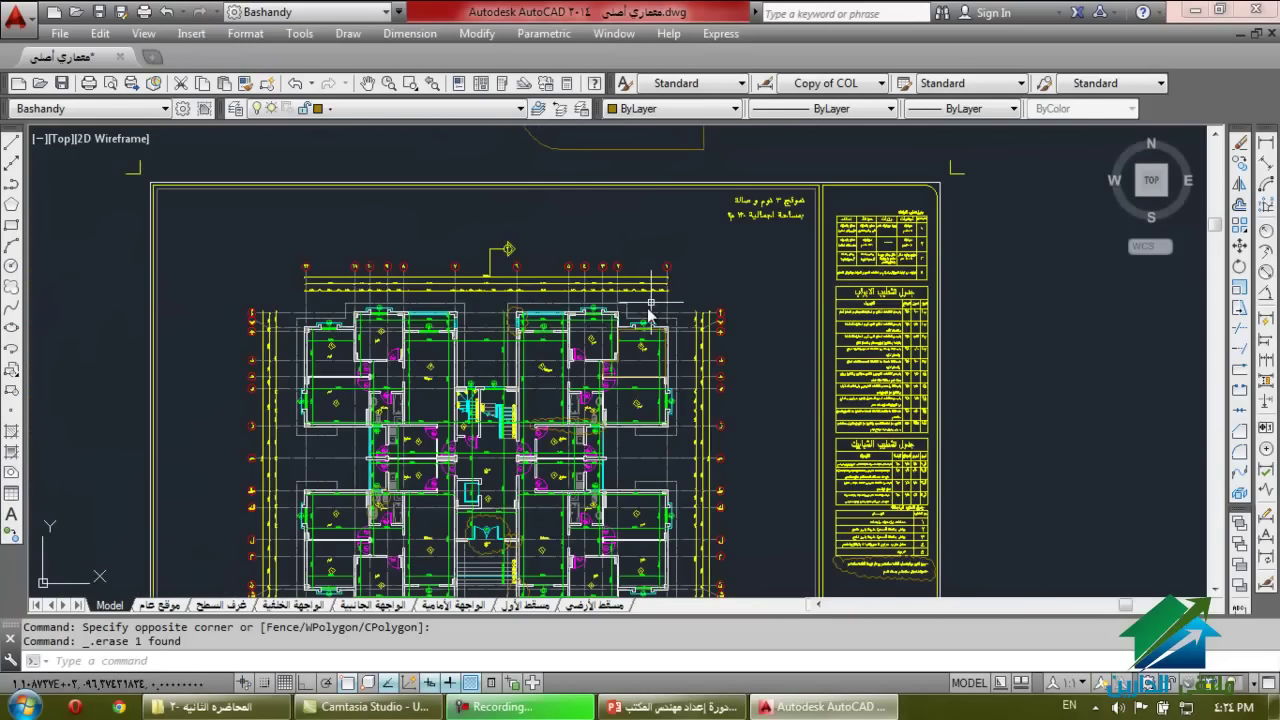
scroll(812, 310, "up", 2)
left_click(778, 352)
left_click(674, 371)
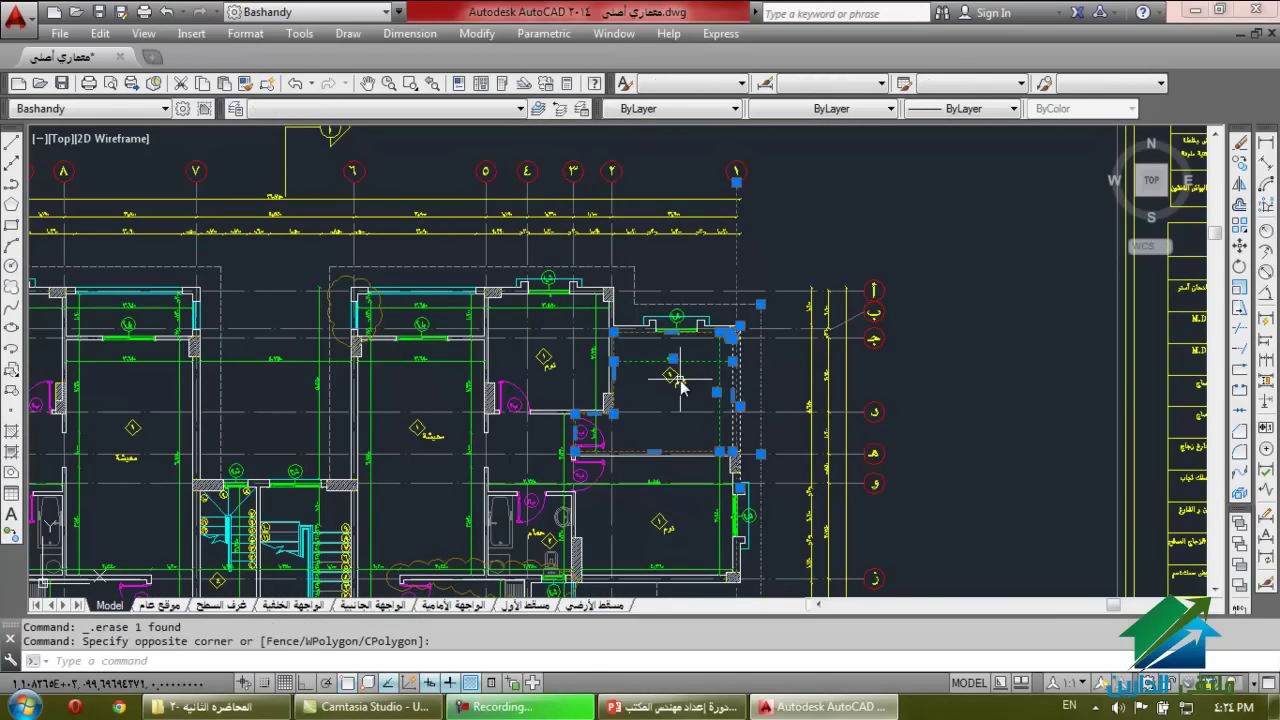
scroll(720, 212, "down", 4)
key("Escape")
key("Escape")
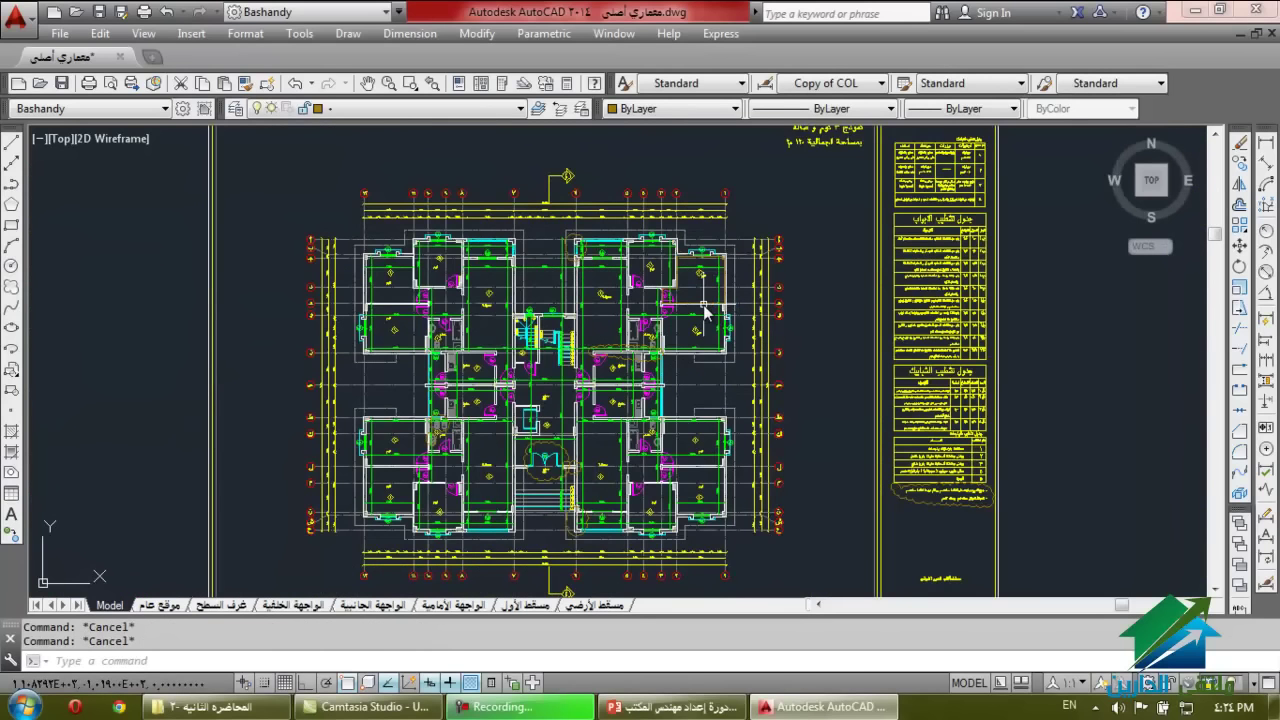
Examine the grid bubbles, dimension lines, wall line and hatched corner column at the floor plan's upper-right corner as separate objects.
scroll(762, 270, "up", 3)
left_click(800, 196)
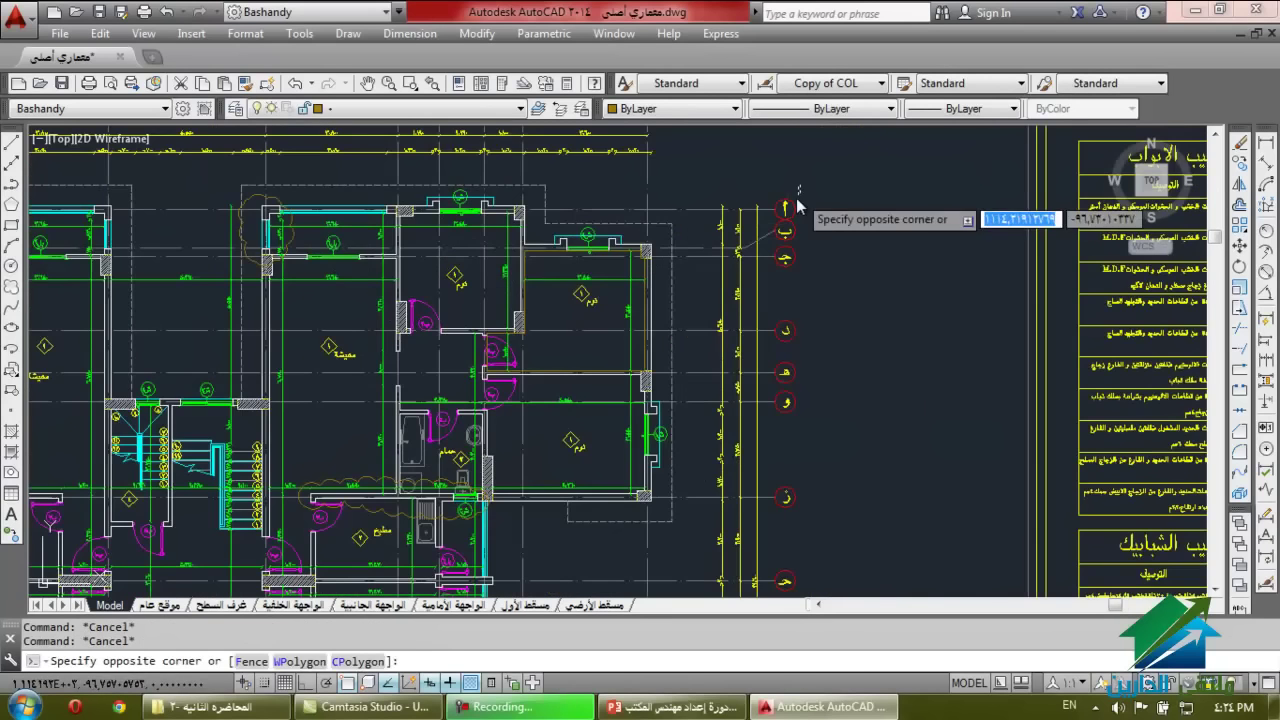
left_click(786, 200)
scroll(768, 205, "up", 2)
key("Escape")
left_click(746, 207)
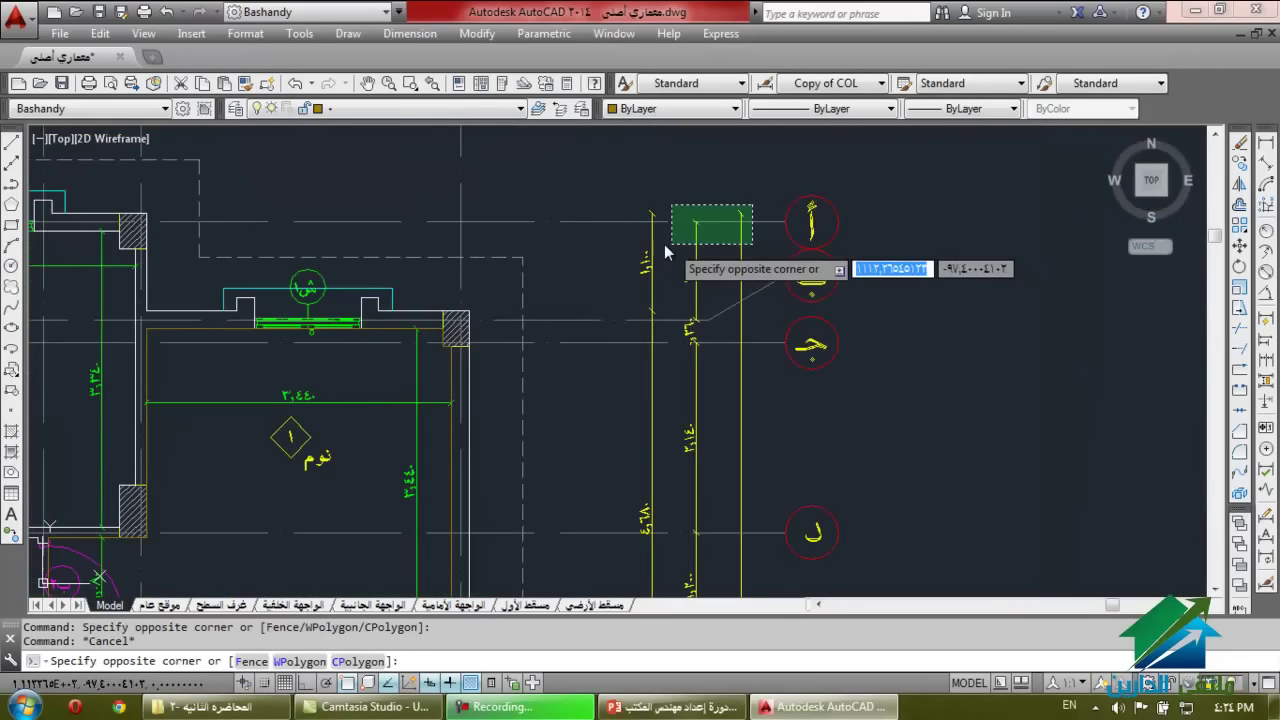
key("Escape")
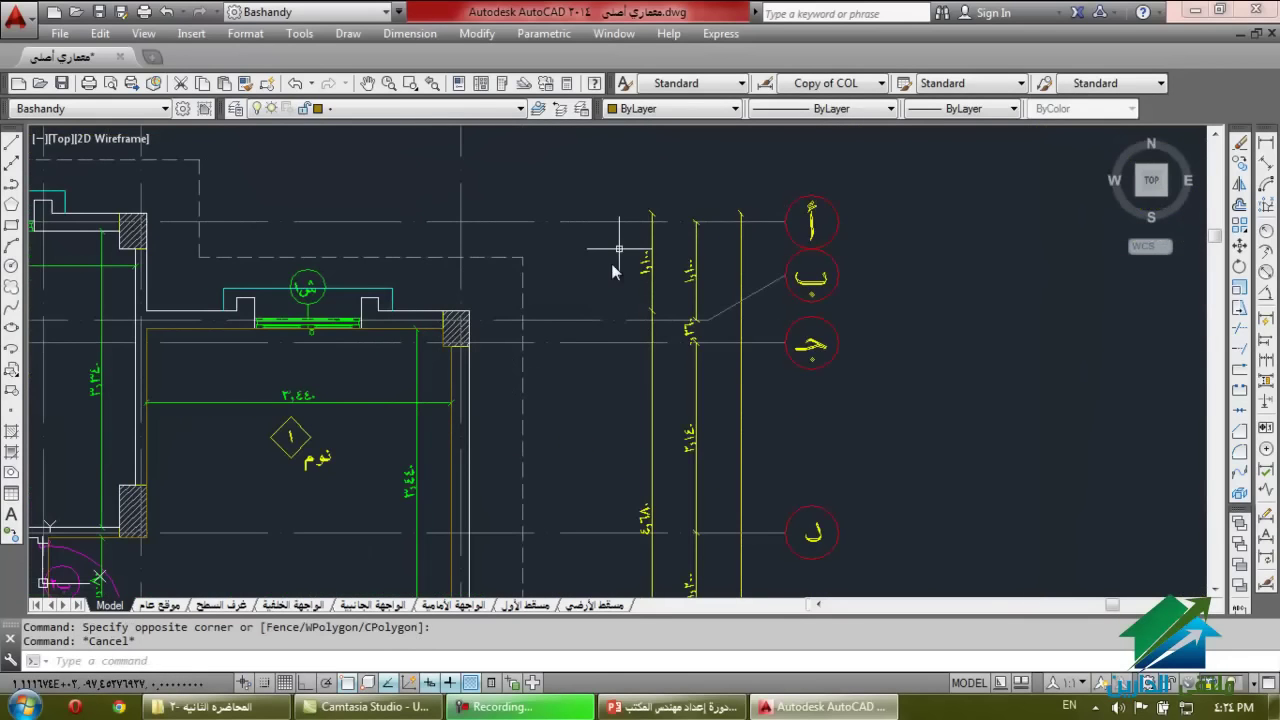
left_click(472, 404)
left_click(466, 400)
scroll(443, 355, "up", 3)
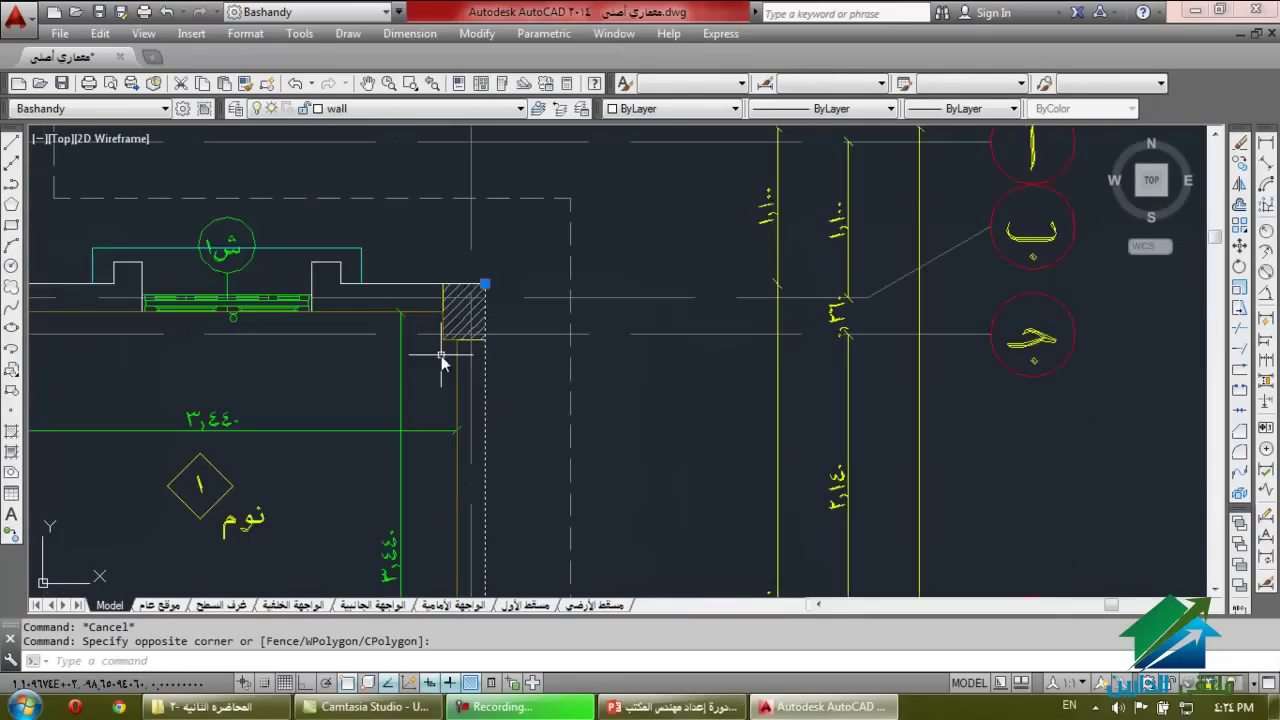
key("Escape")
left_click(463, 300)
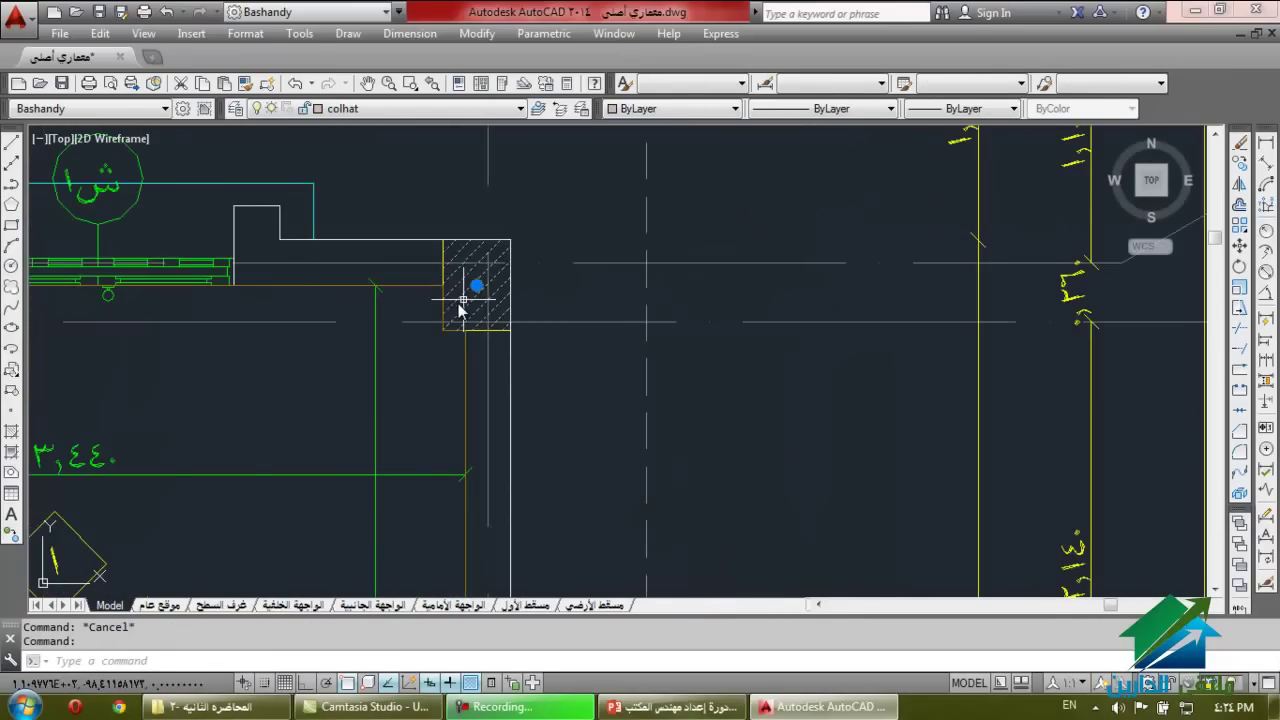
scroll(517, 212, "down", 2)
key("Escape")
scroll(700, 190, "down", 5)
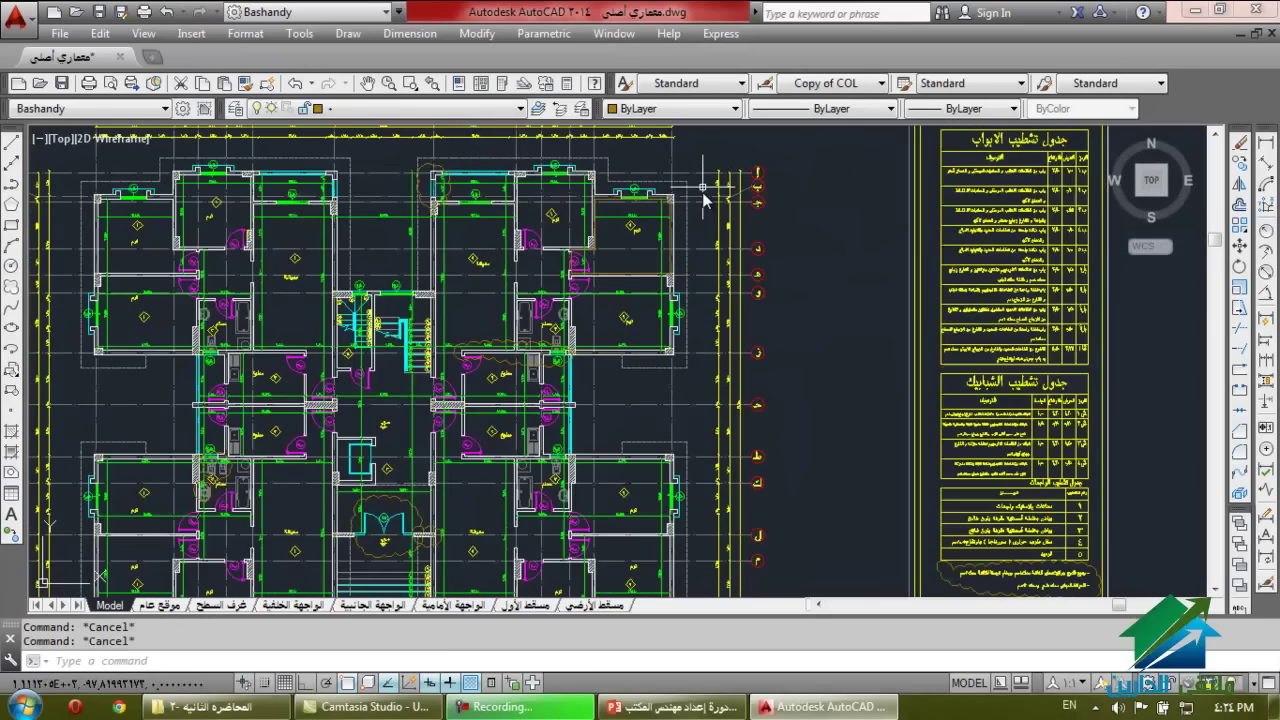
Define a block named m3mary ardy in meters from the whole floor plan inside the sheet frame, converting the objects to the block.
left_click(740, 142)
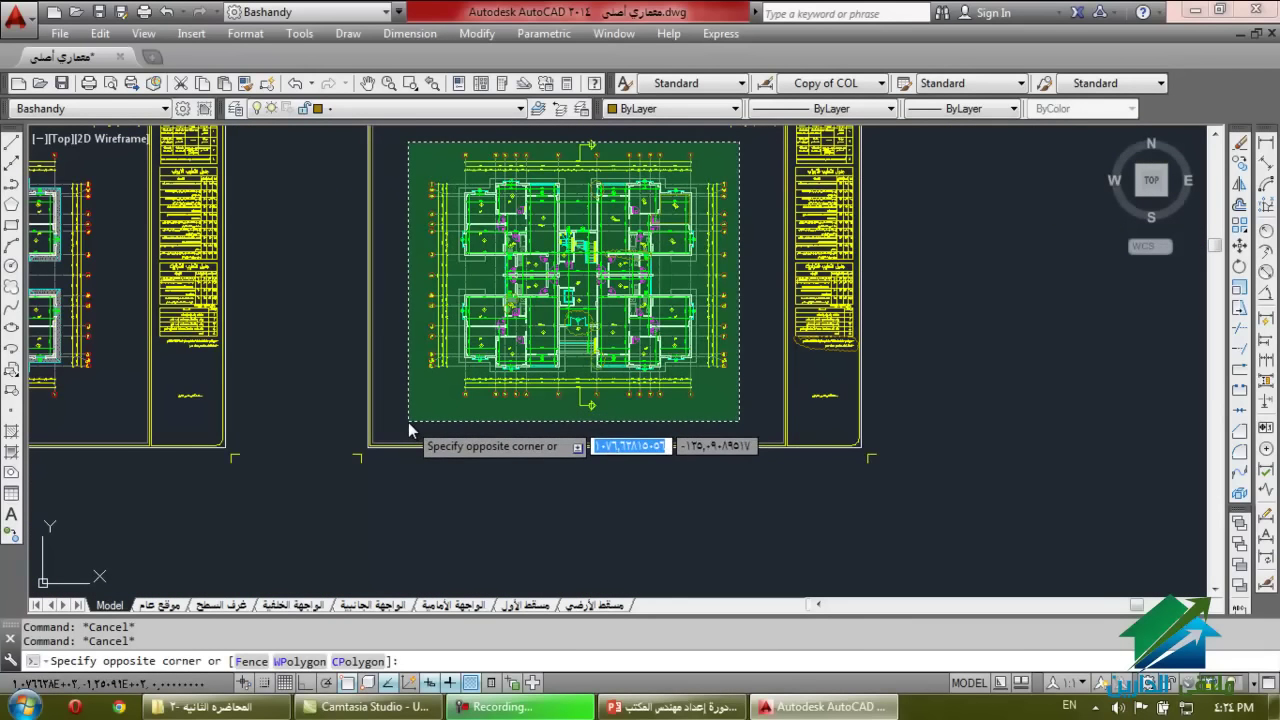
left_click(405, 423)
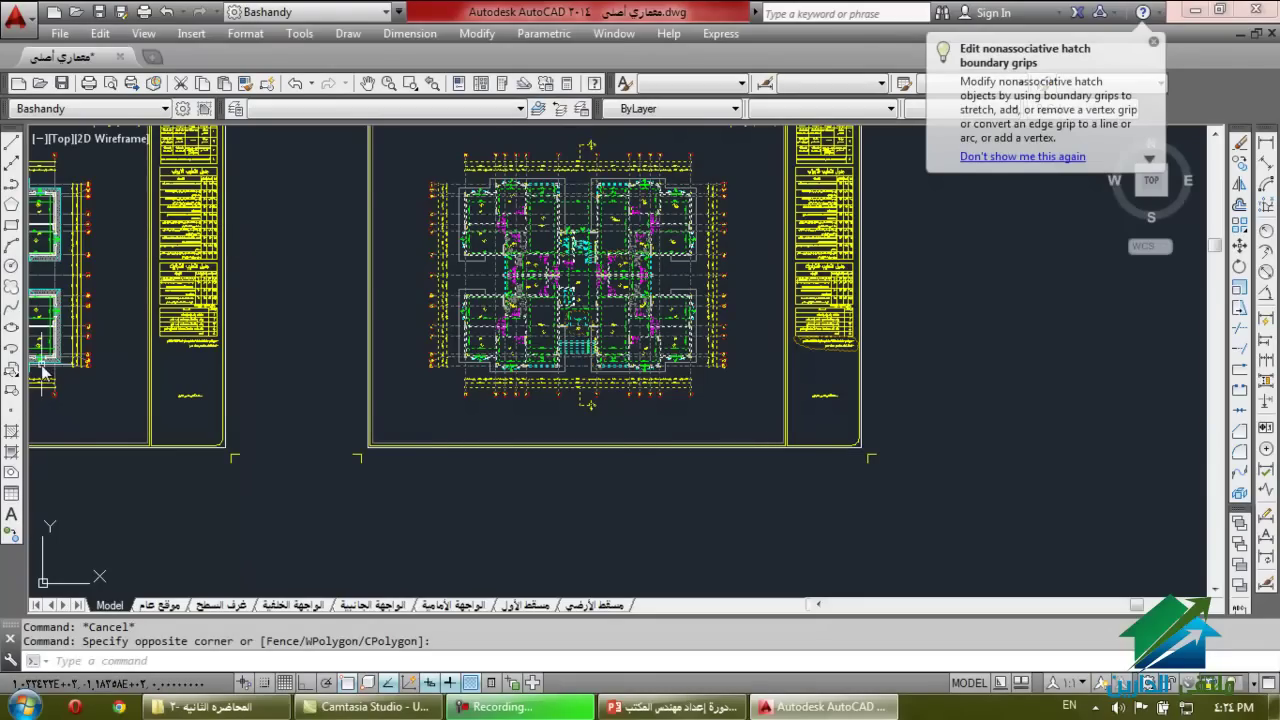
left_click(12, 392)
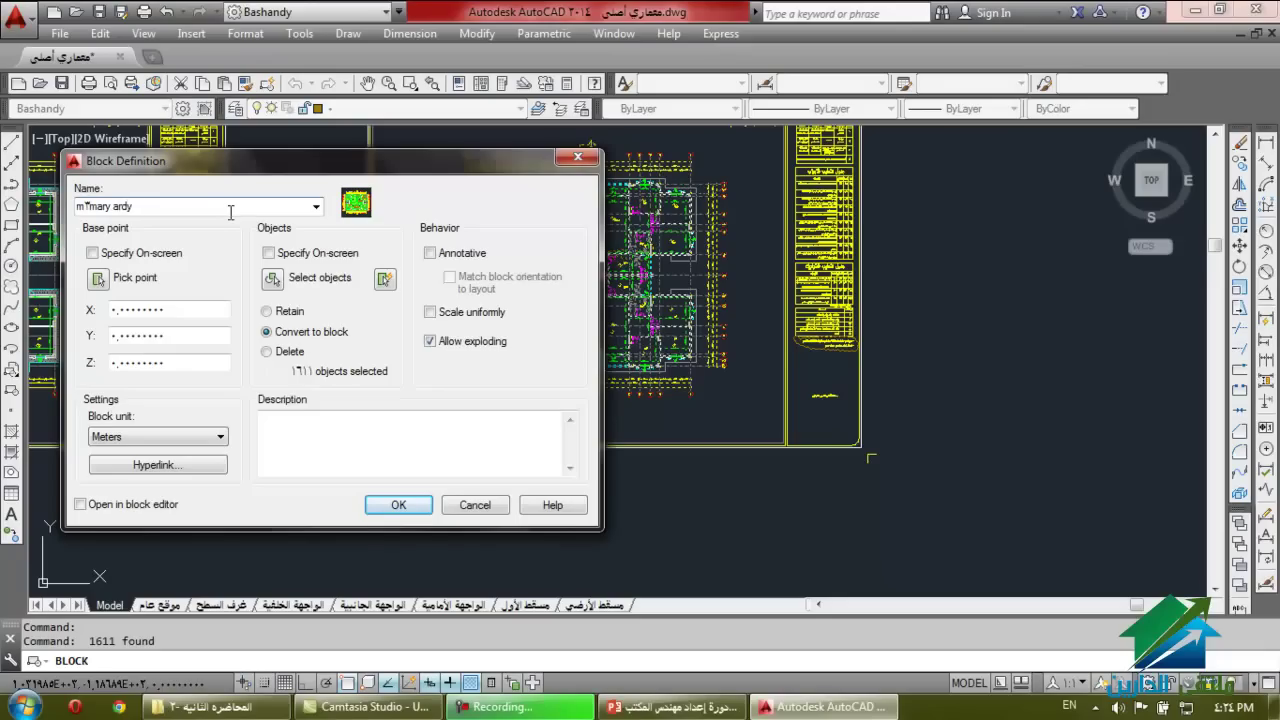
left_click(399, 505)
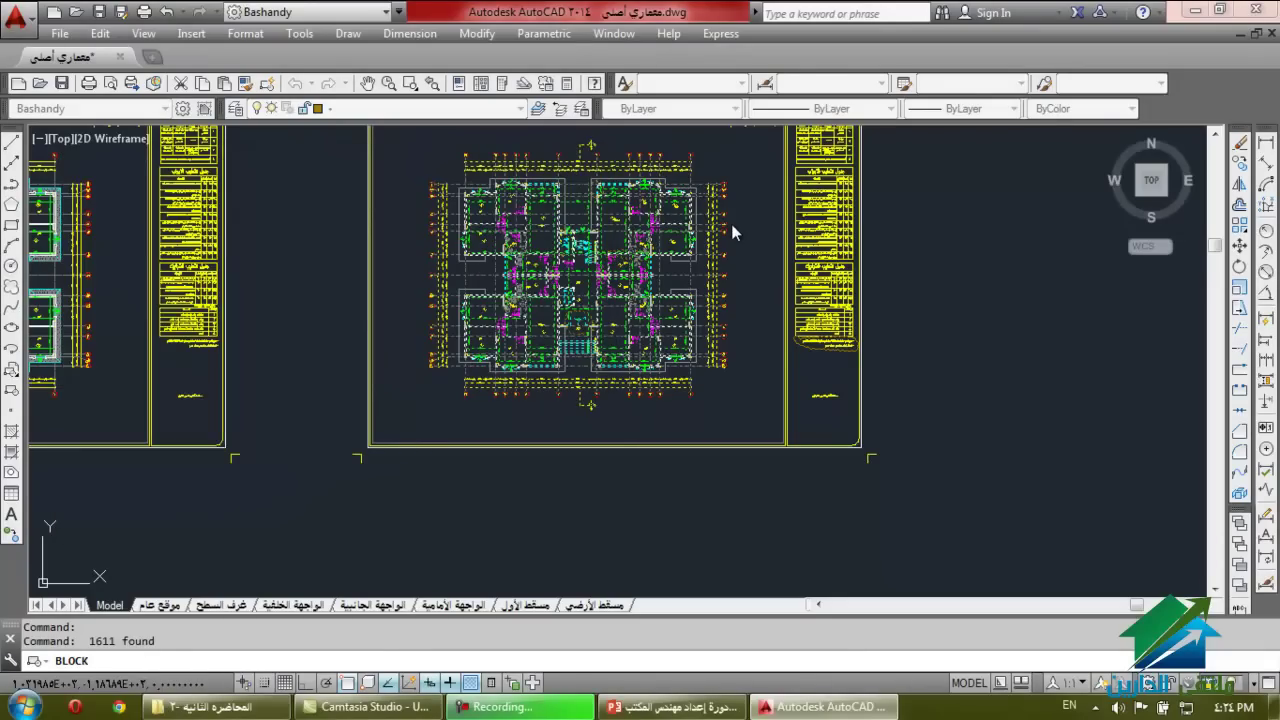
Examine whether picking a grid bubble selects the entire floor plan as one object.
left_click(731, 226)
scroll(720, 186, "up", 8)
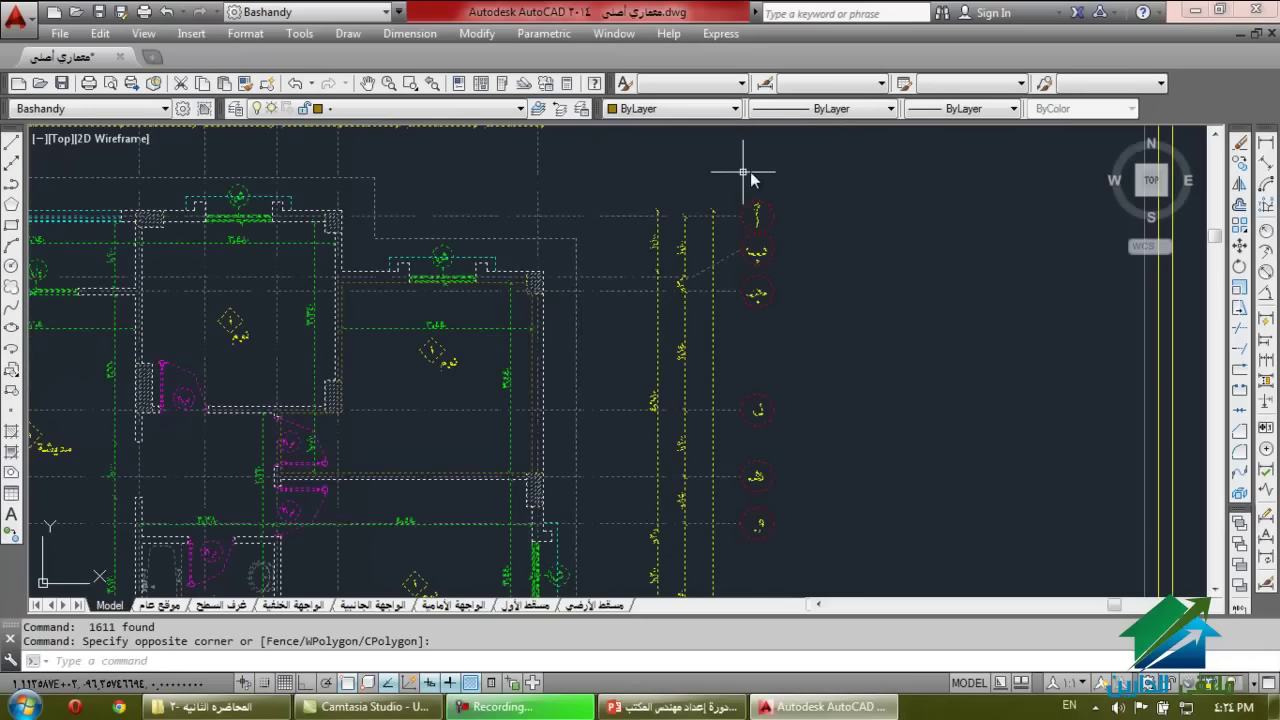
key("Escape")
key("Escape")
left_click(781, 207)
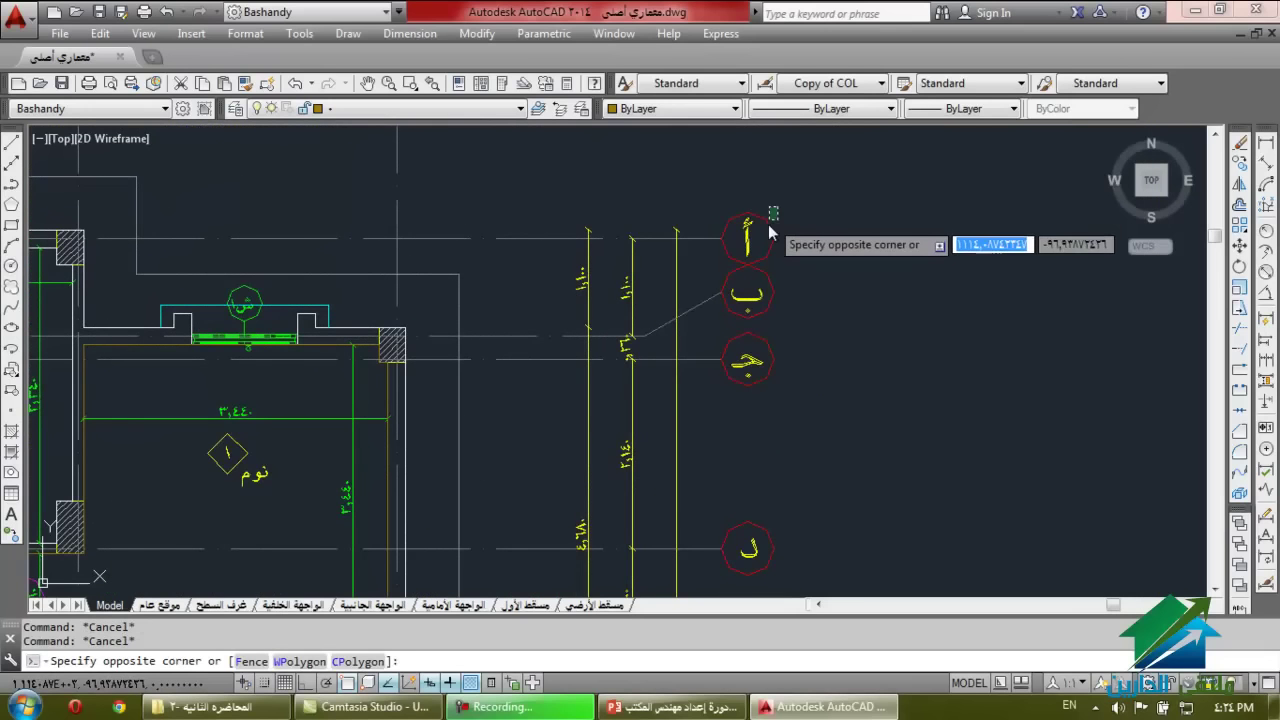
left_click(765, 238)
scroll(765, 238, "down", 6)
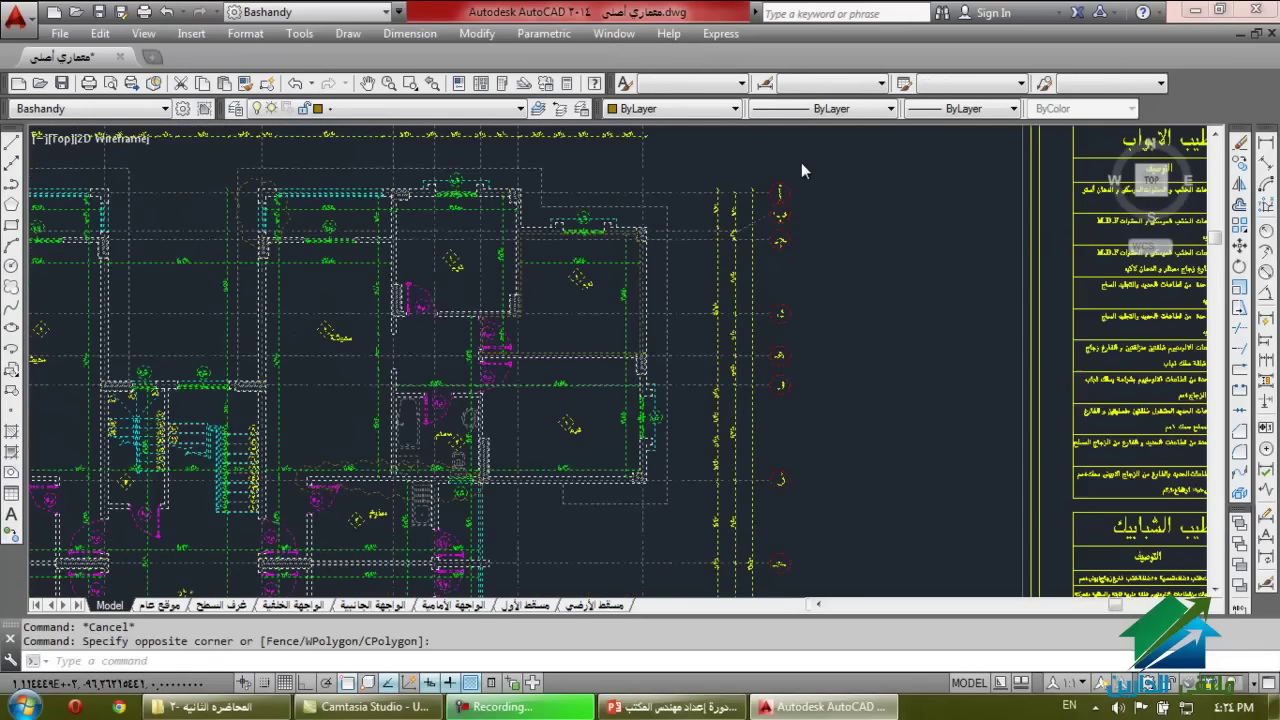
scroll(560, 430, "down", 3)
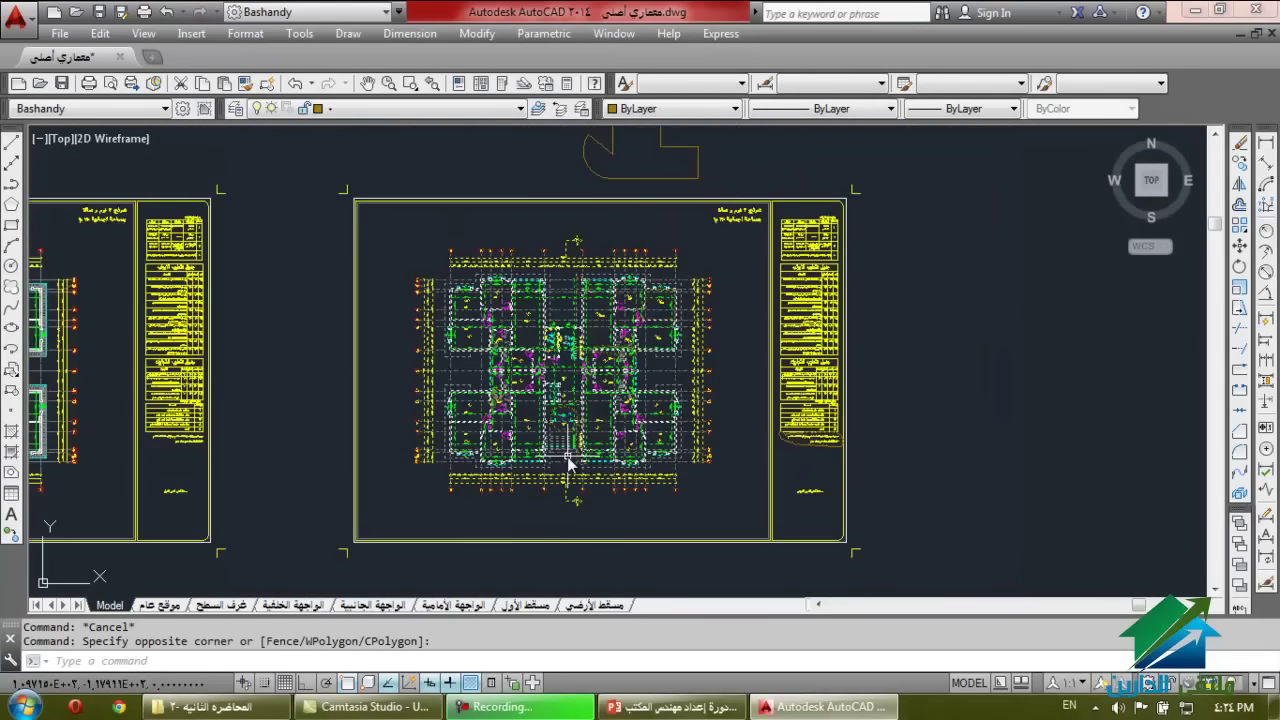
scroll(705, 320, "up", 5)
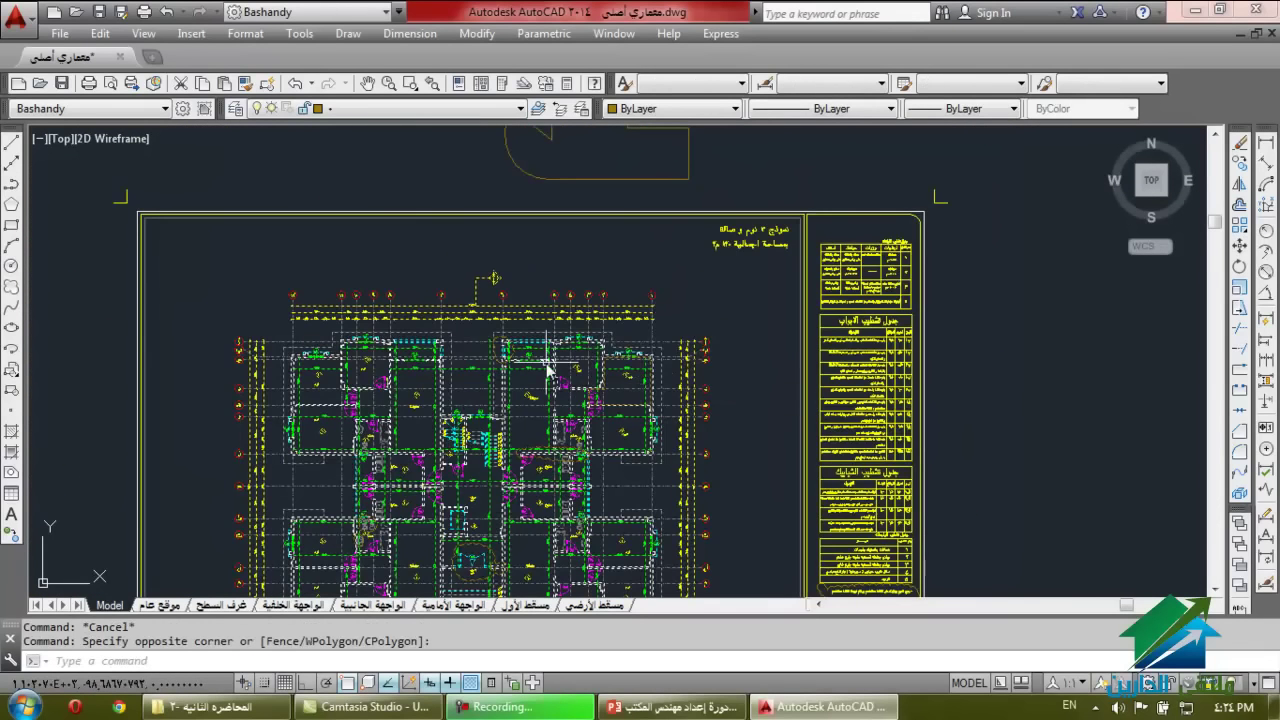
Copy the floor plan block to the empty area to the right of its sheet frame.
scroll(525, 385, "down", 2)
type("co")
key("Return")
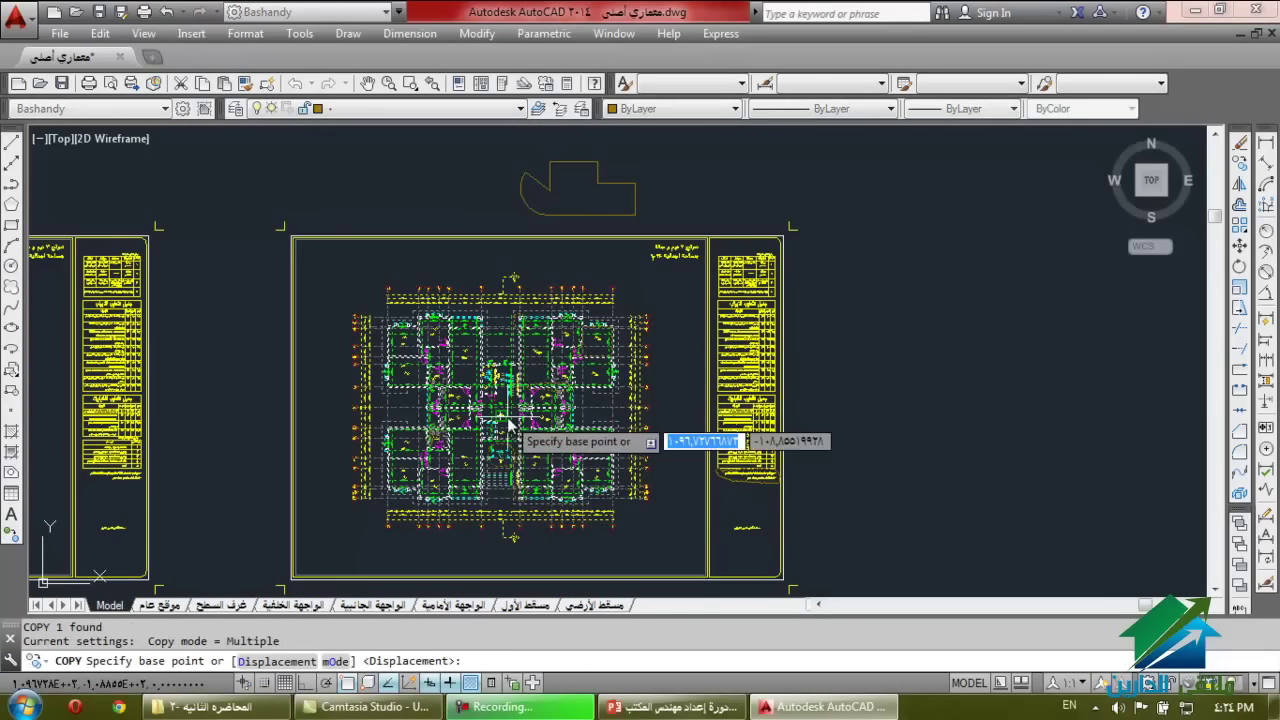
left_click(508, 428)
left_click(1041, 404)
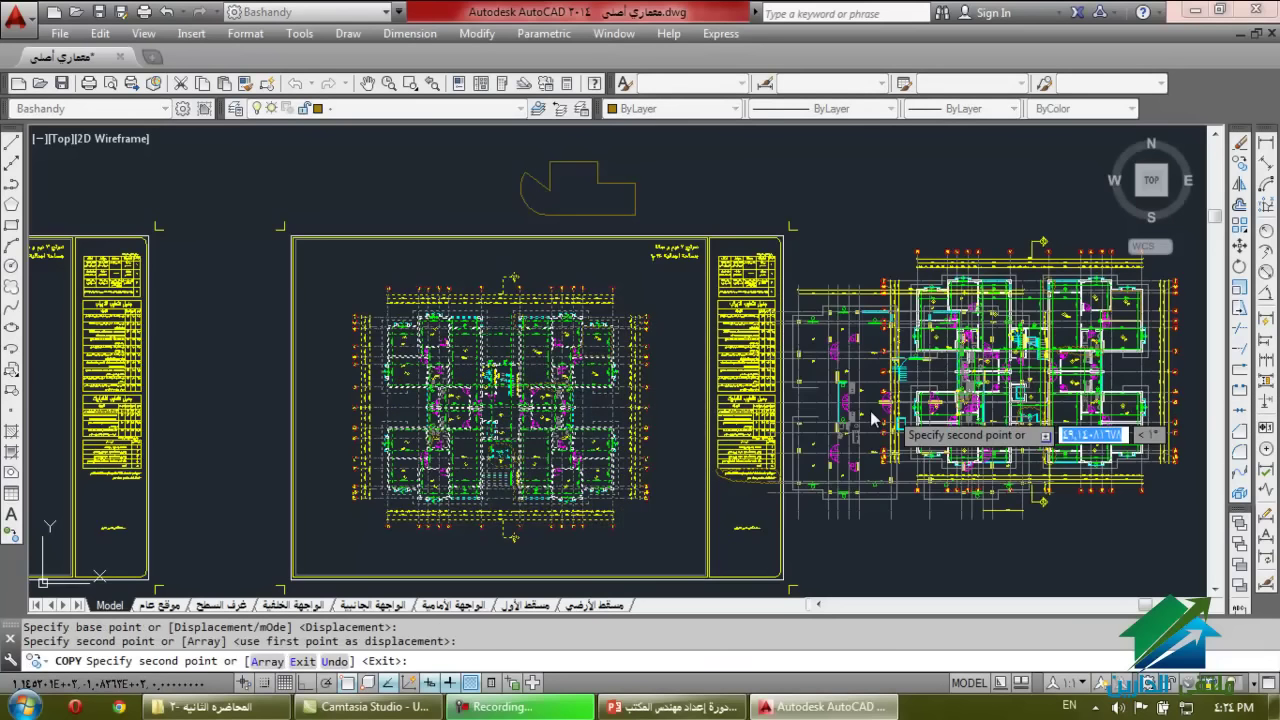
key("Escape")
key("Escape")
Delete the copied floor plan block to the right of the sheet frame.
scroll(713, 372, "down", 2)
left_click(1035, 310)
left_click(905, 363)
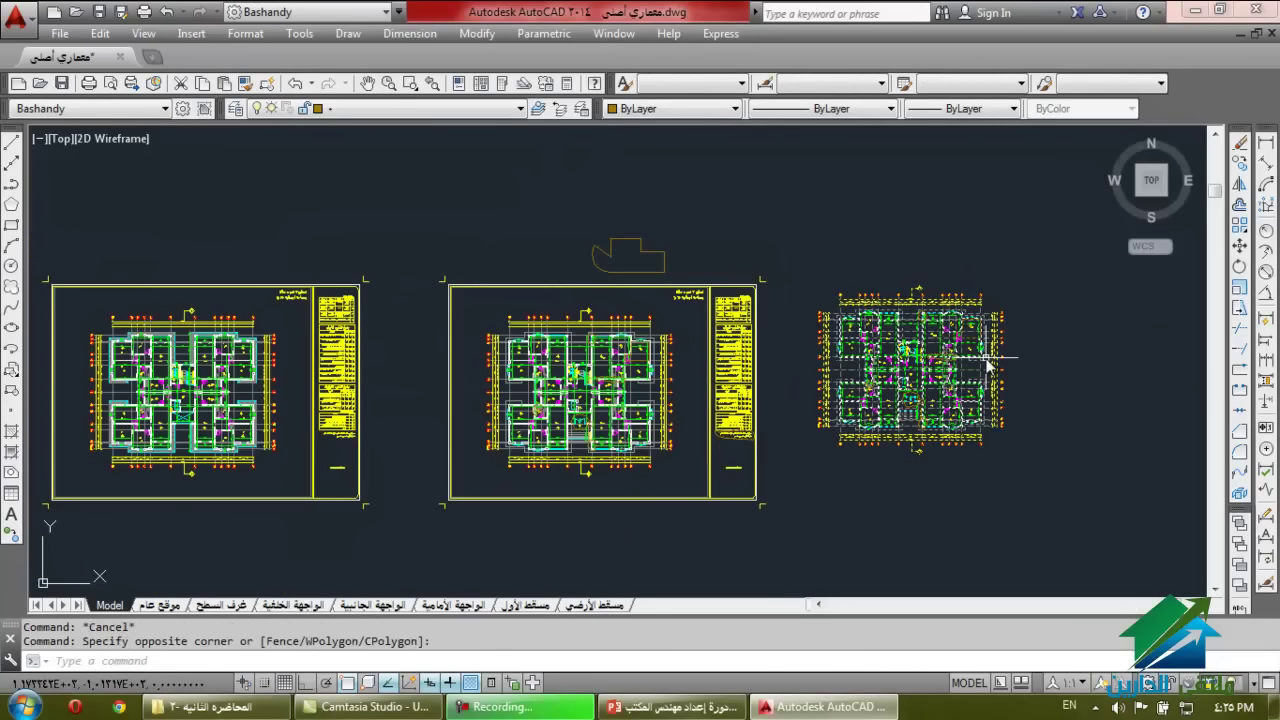
key("Delete")
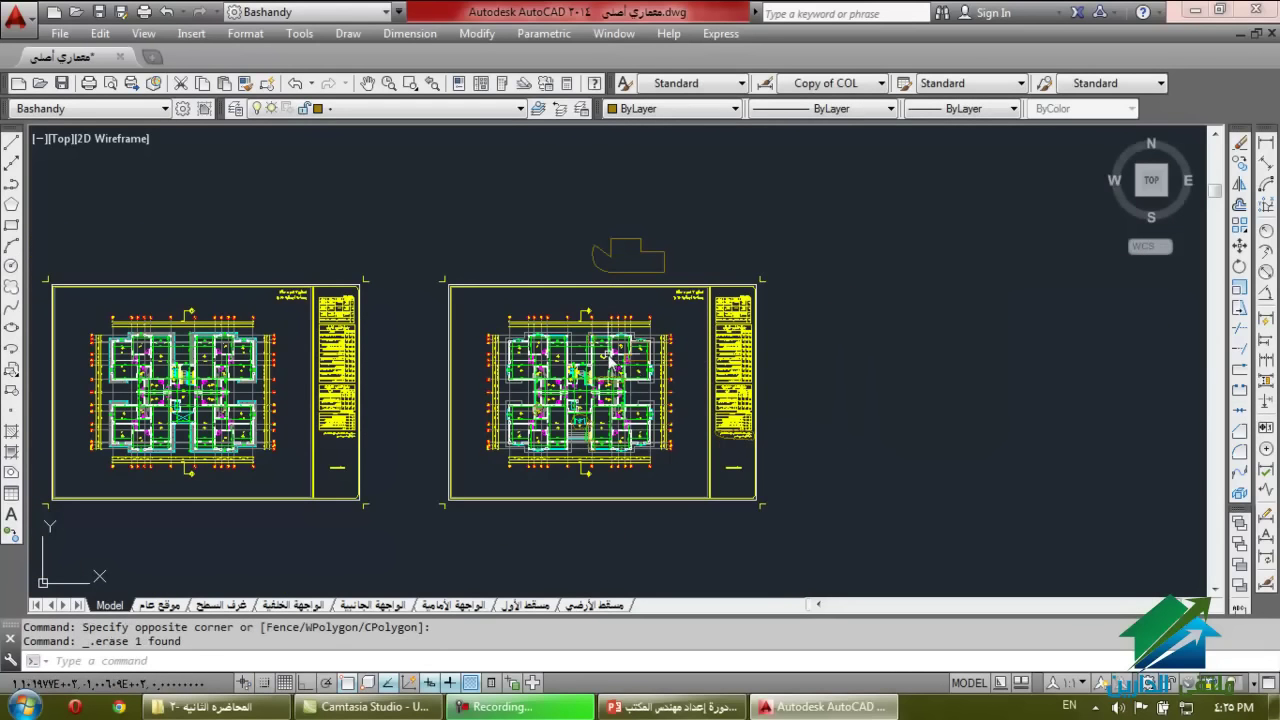
Open the m3mary ardy block in the Block Editor and close the Block Authoring Palettes.
scroll(611, 358, "up", 2)
left_click(620, 335)
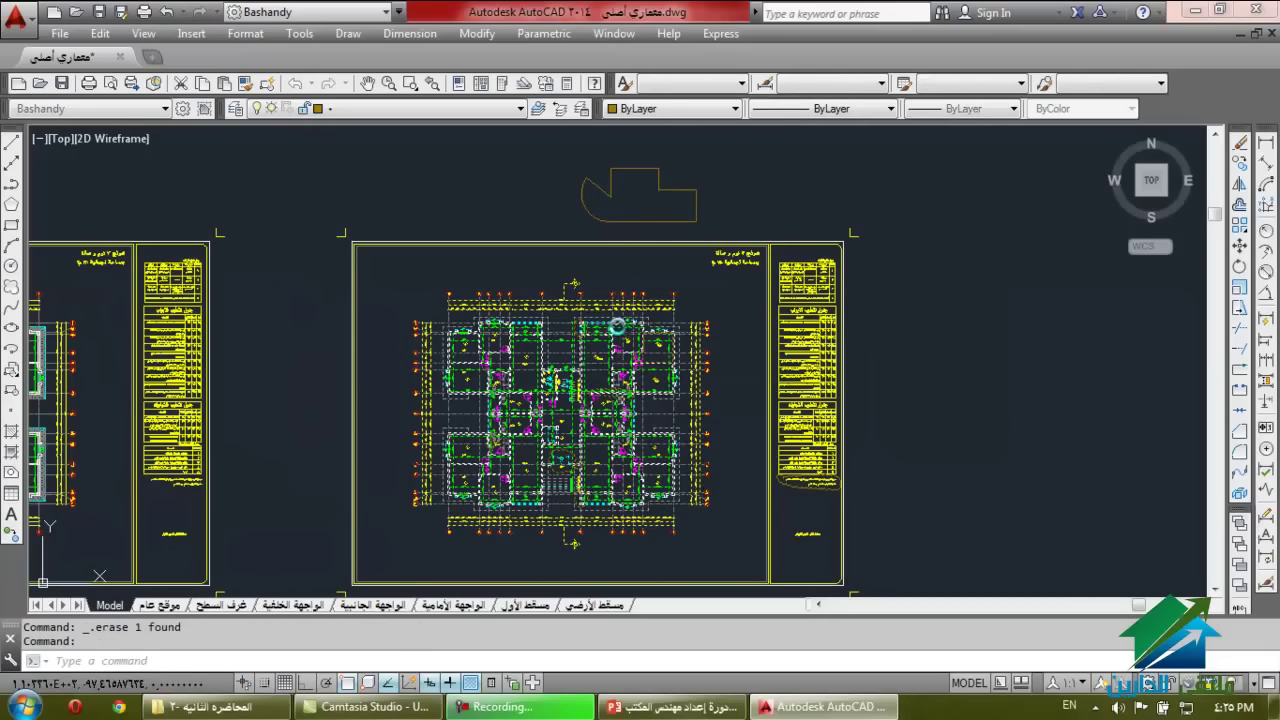
double_click(617, 326)
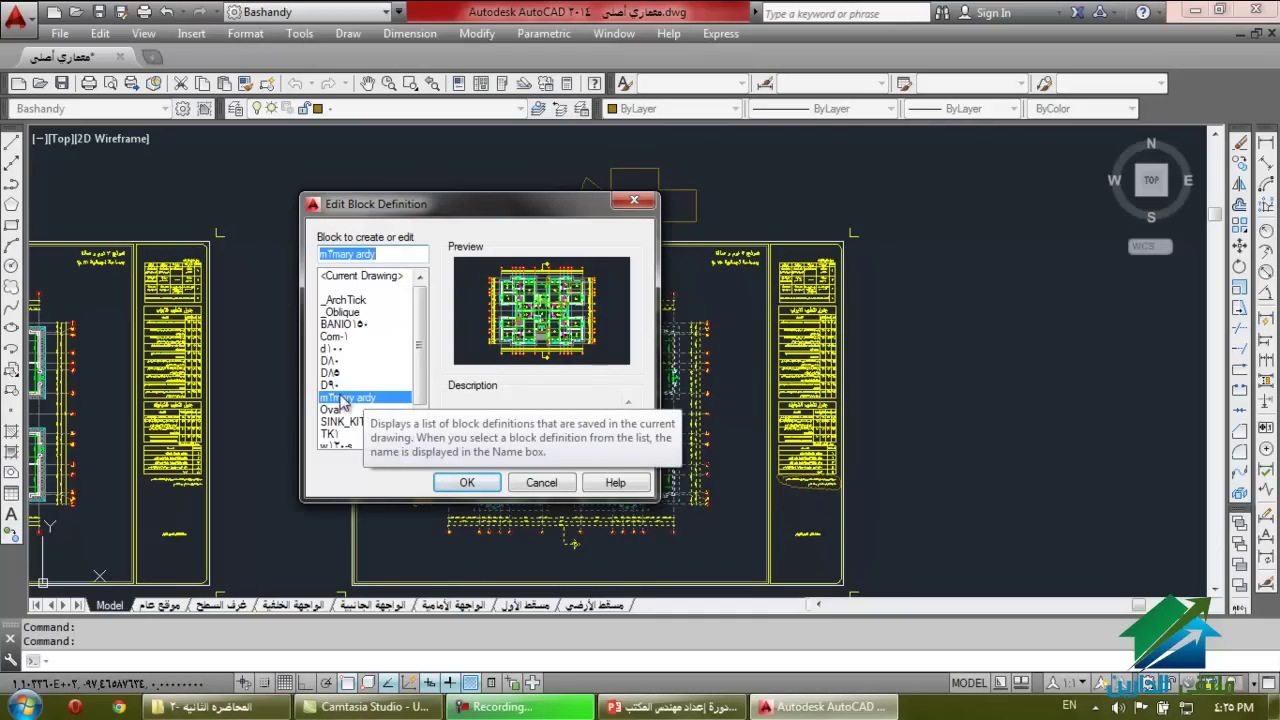
left_click(473, 486)
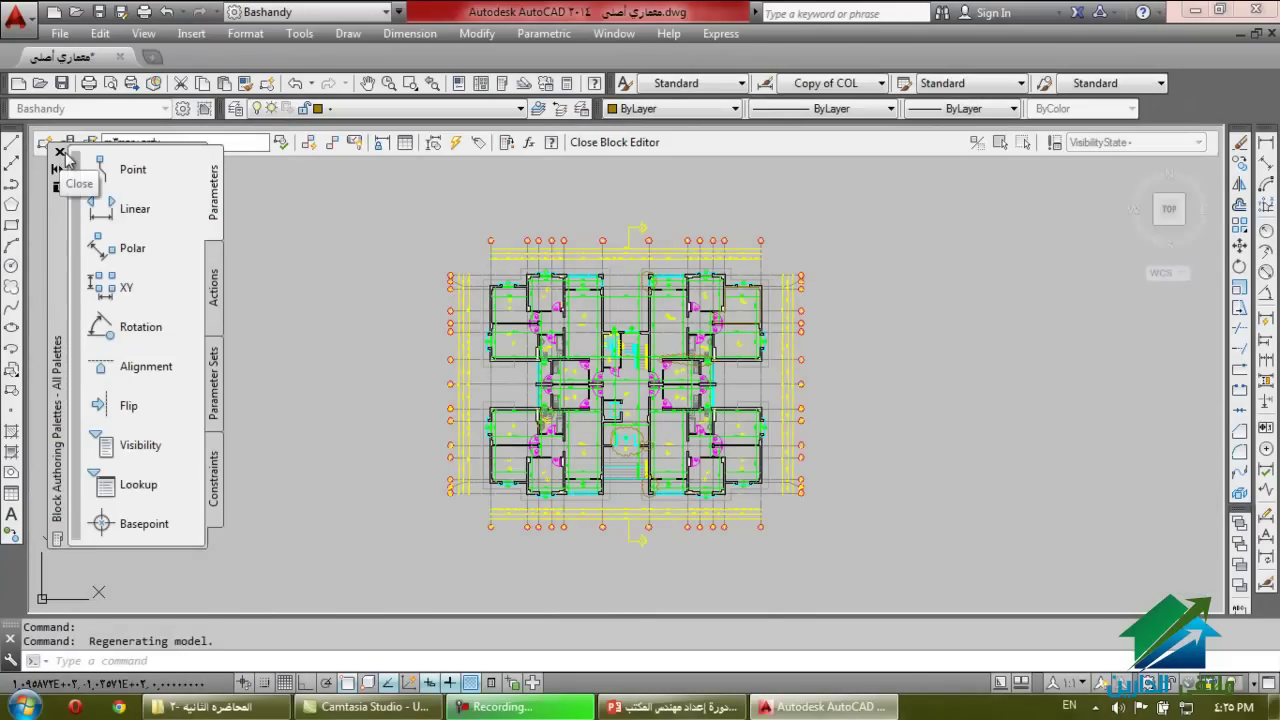
left_click(60, 152)
Examine the individual wall lines, grid bubbles and dimension lines inside the block around the upper-right bedroom.
scroll(719, 345, "up", 5)
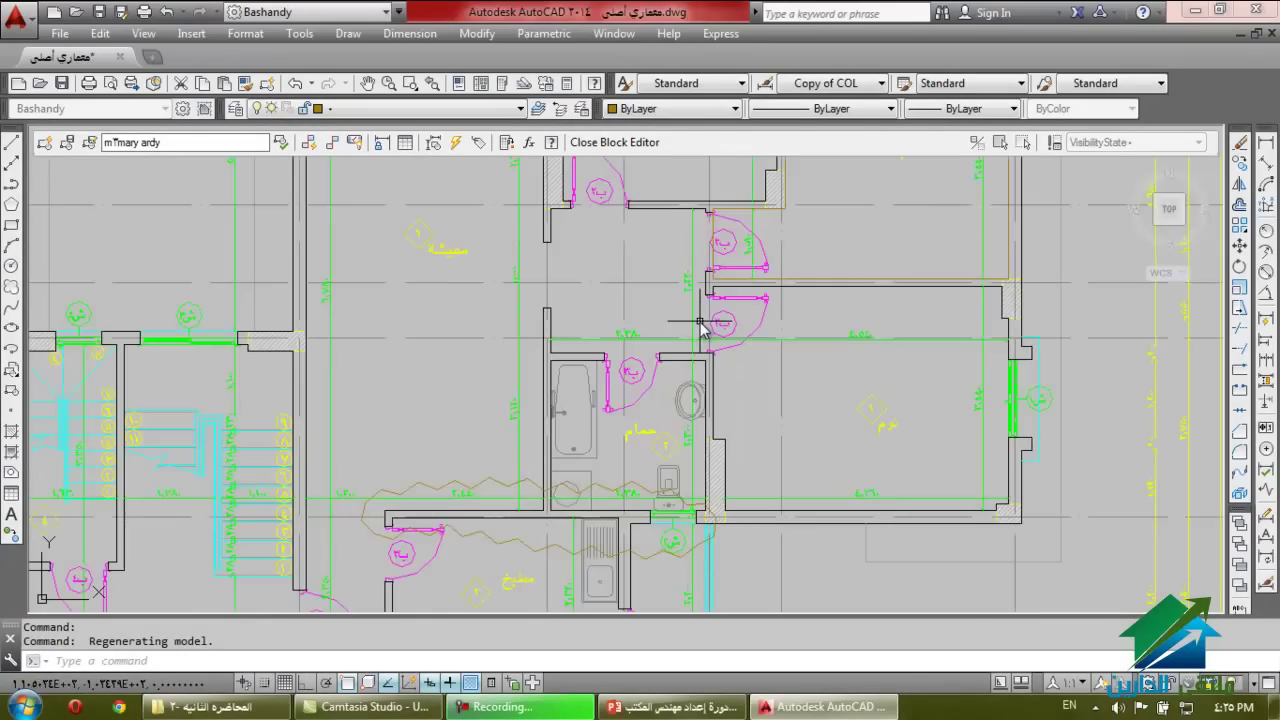
scroll(635, 385, "down", 3)
scroll(863, 240, "up", 6)
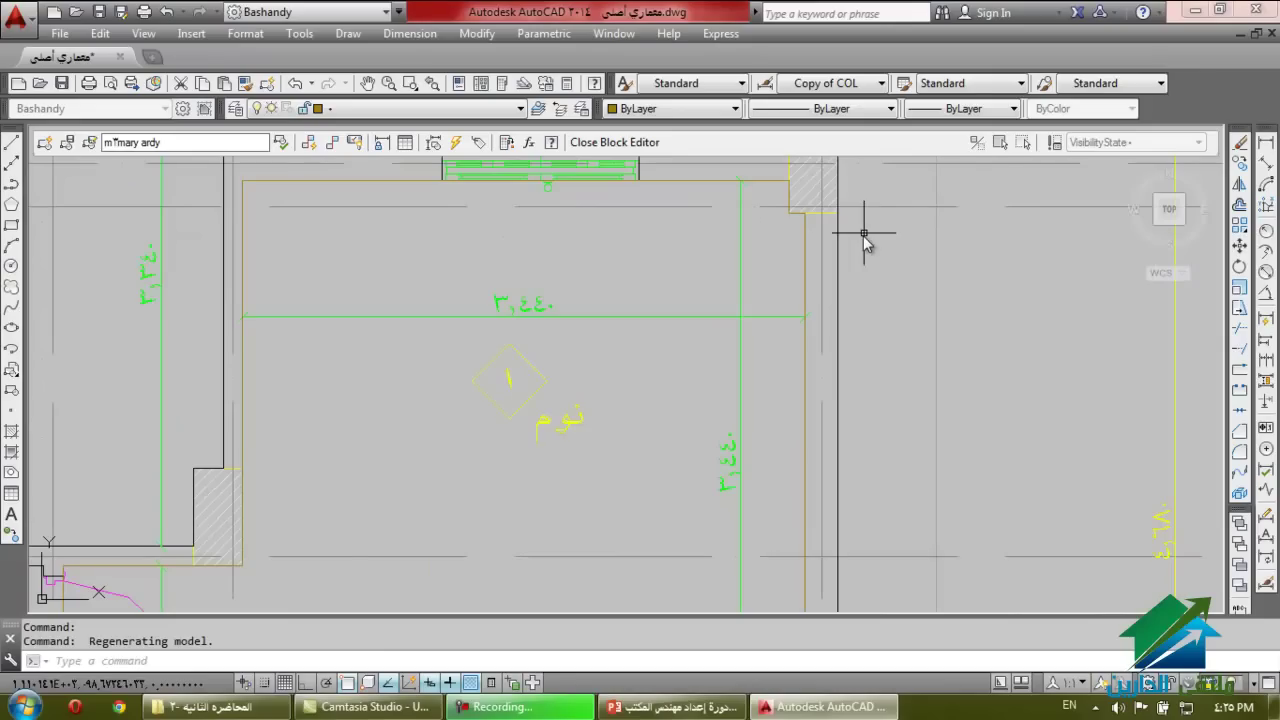
left_click(850, 265)
left_click(832, 290)
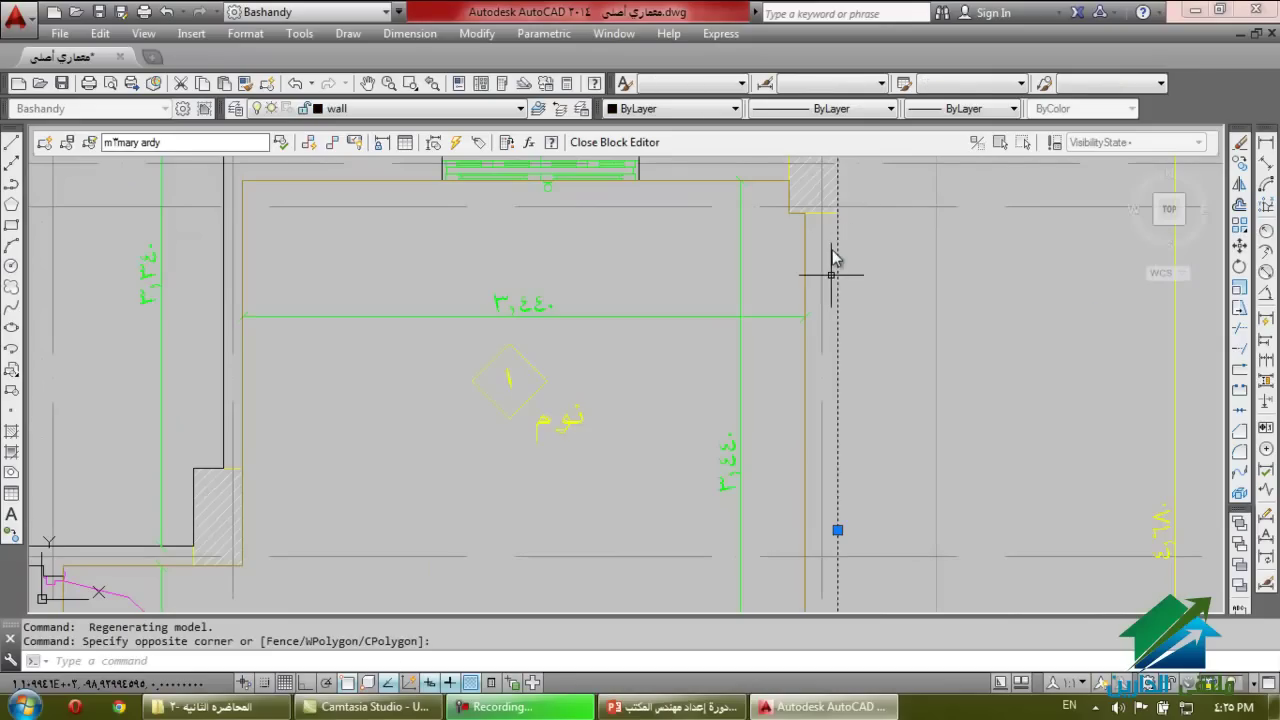
scroll(803, 260, "up", 2)
key("Escape")
key("Escape")
scroll(766, 294, "down", 5)
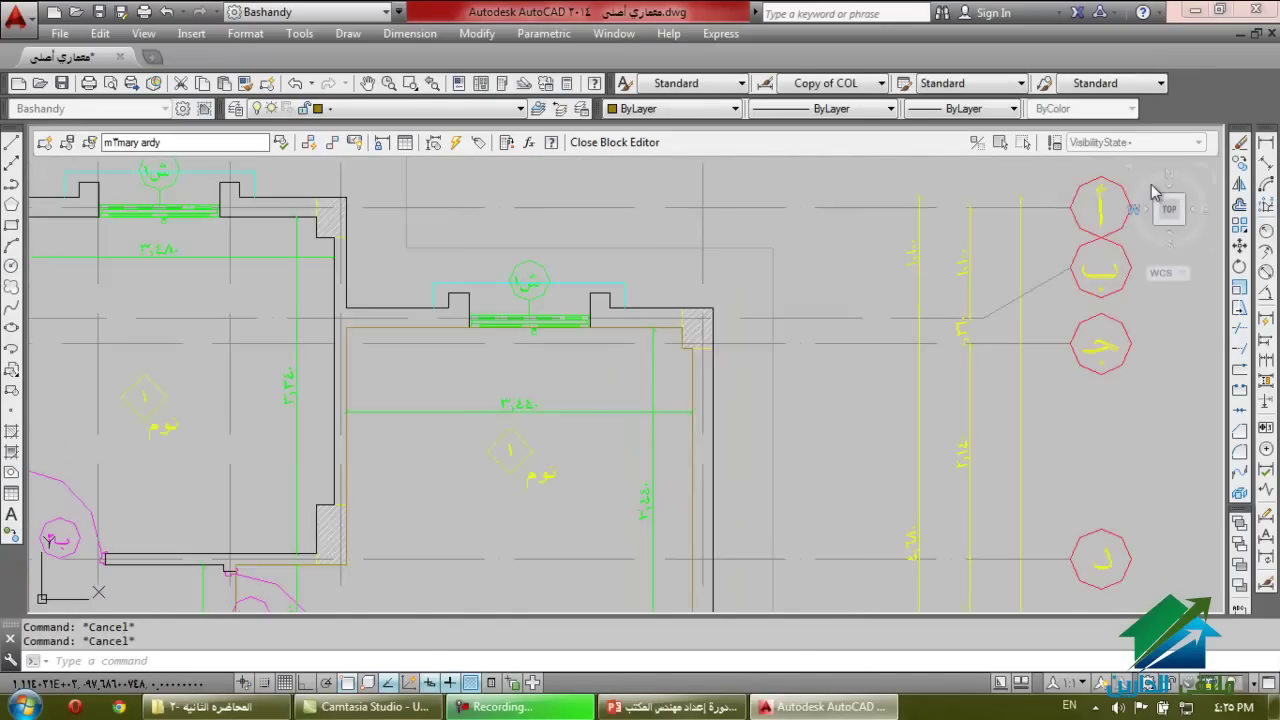
scroll(863, 337, "down", 2)
scroll(846, 351, "up", 4)
left_click(829, 360)
key("Escape")
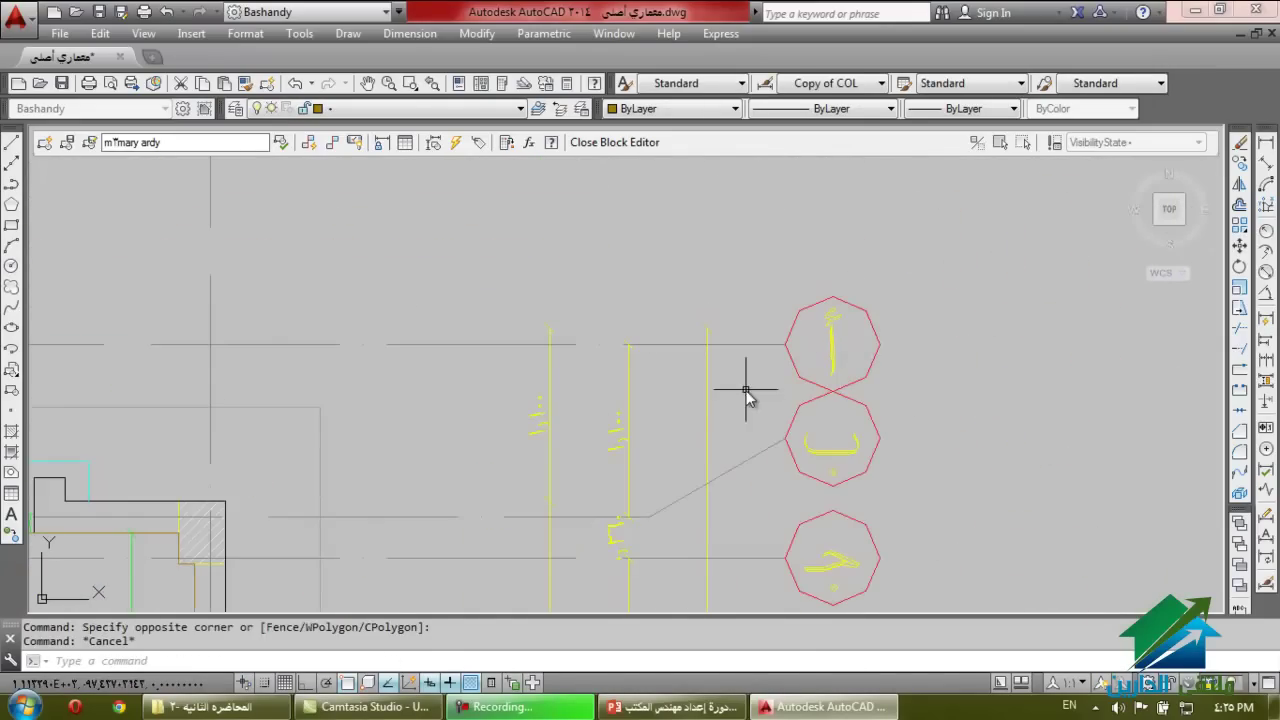
left_click(709, 331)
key("Escape")
left_click(667, 325)
key("Escape")
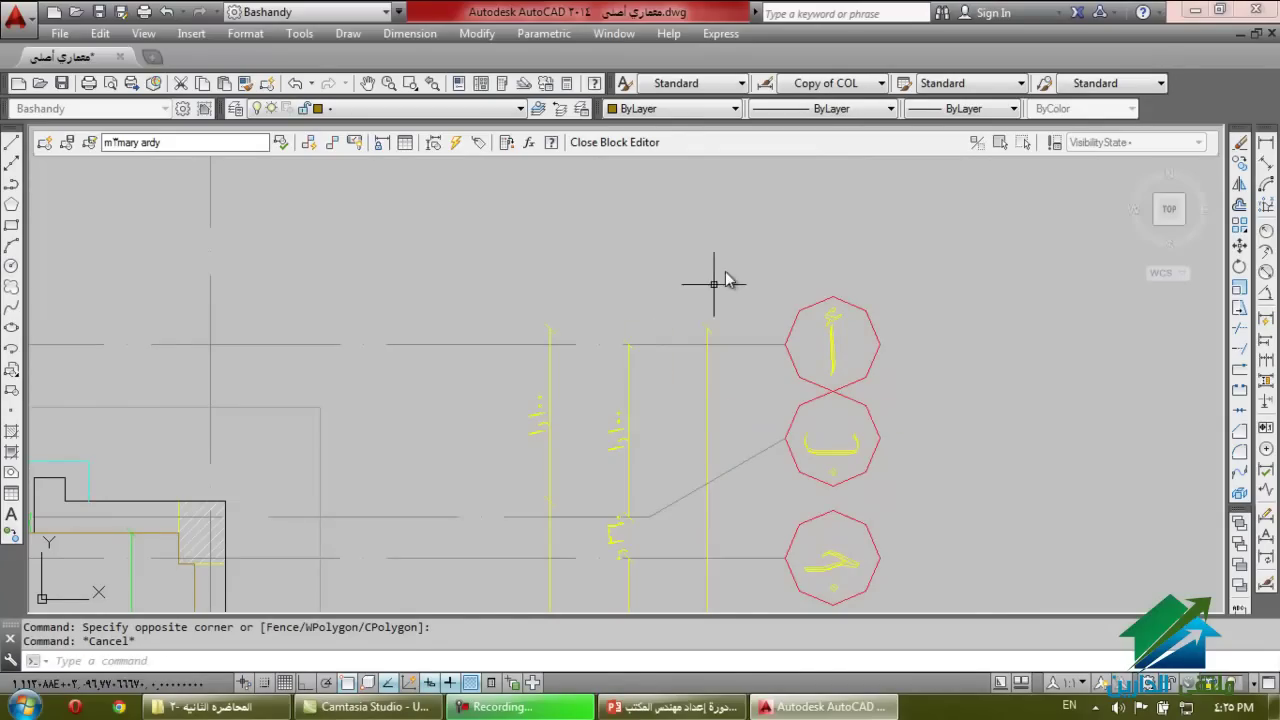
Delete the brown outline running along the inner walls of the block's upper-right bedroom.
scroll(727, 280, "down", 4)
scroll(540, 360, "up", 8)
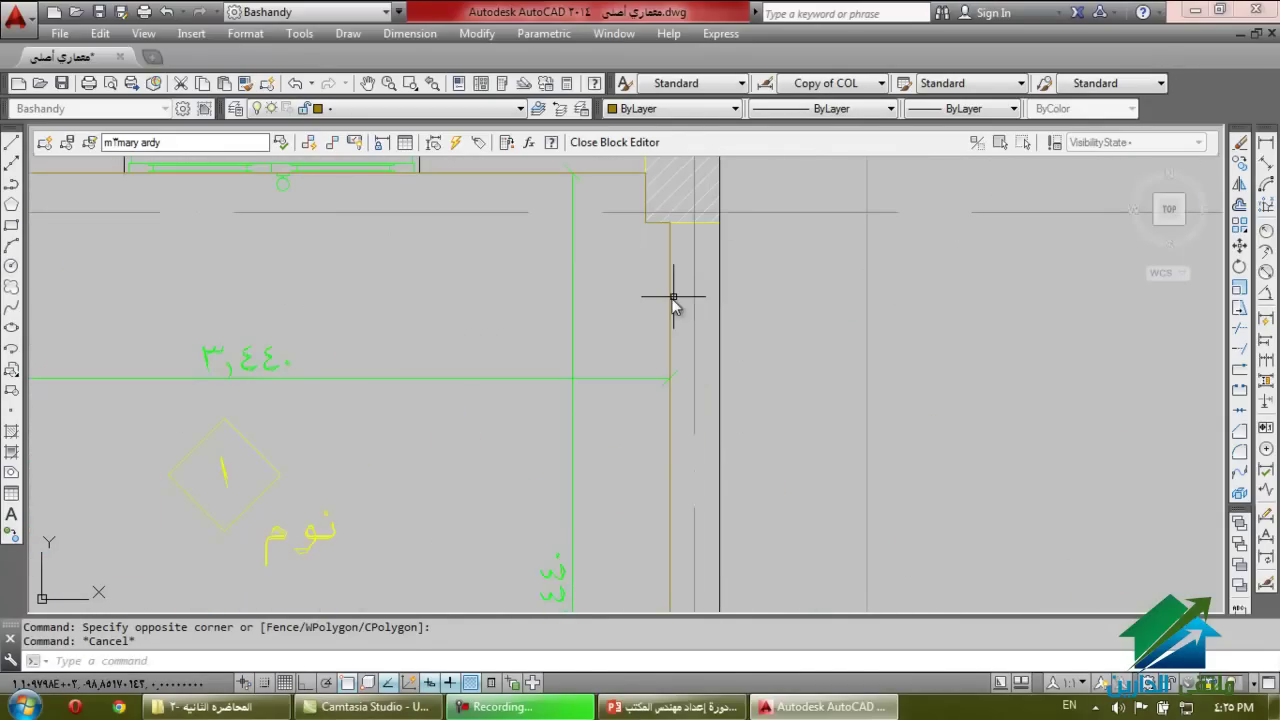
left_click(671, 303)
key("Delete")
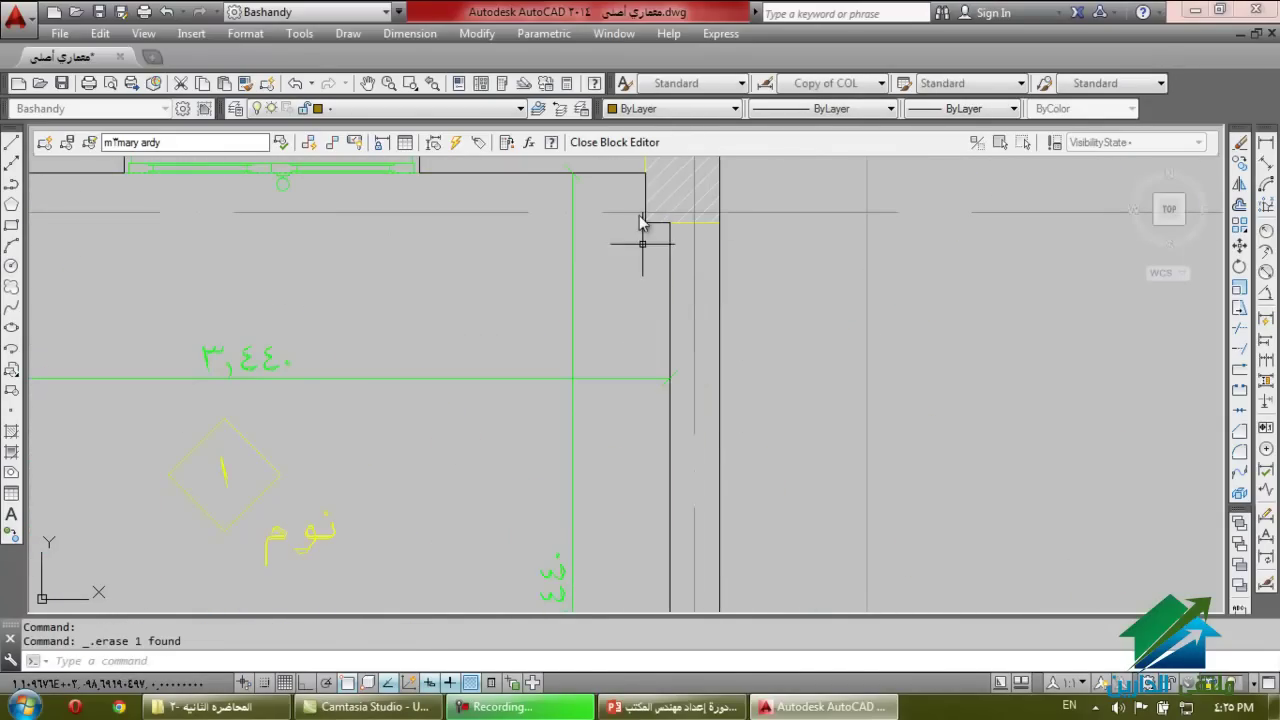
Close the Block Editor, saving the changes to m3mary ardy and accepting the regeneration.
left_click(622, 147)
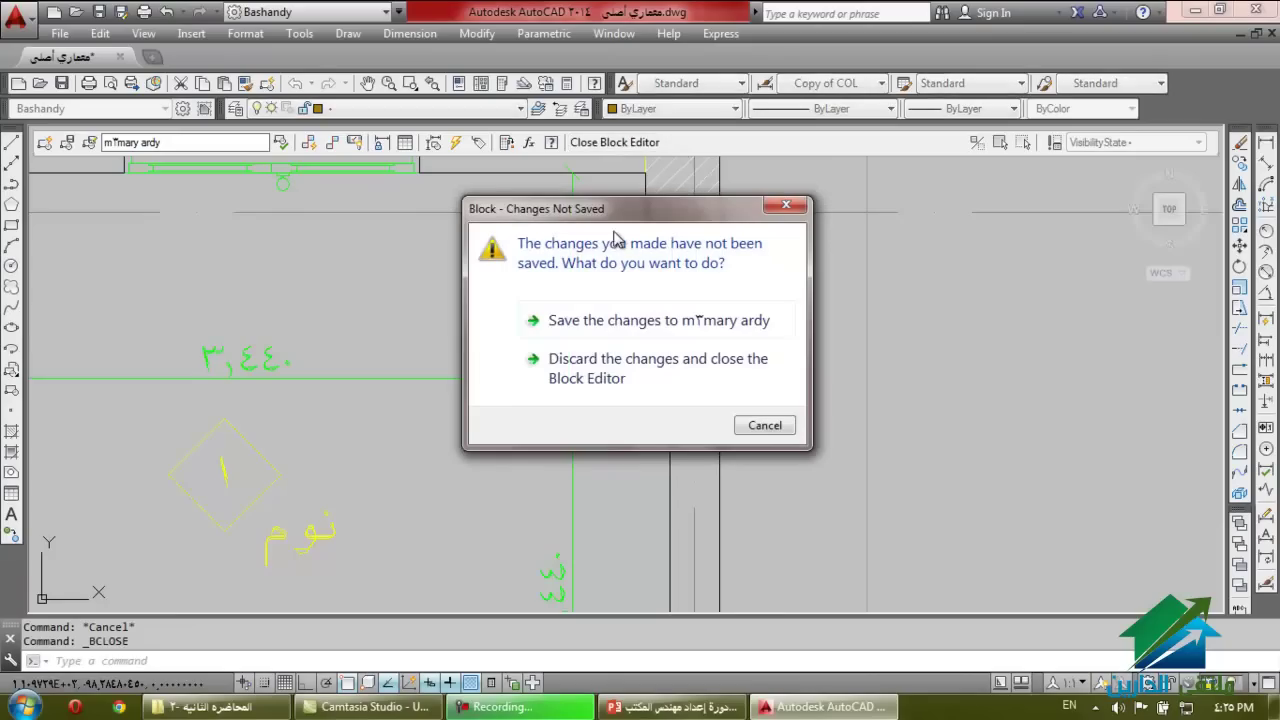
left_click(601, 321)
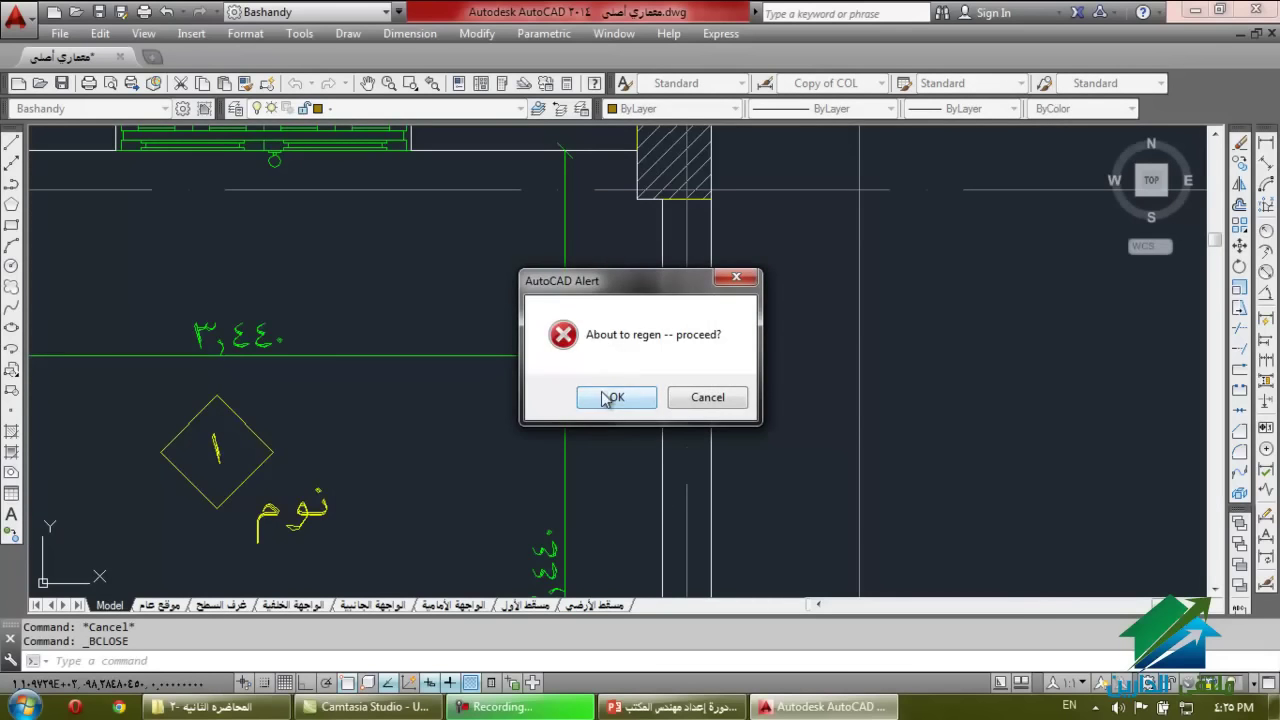
left_click(606, 398)
scroll(610, 328, "up", 4)
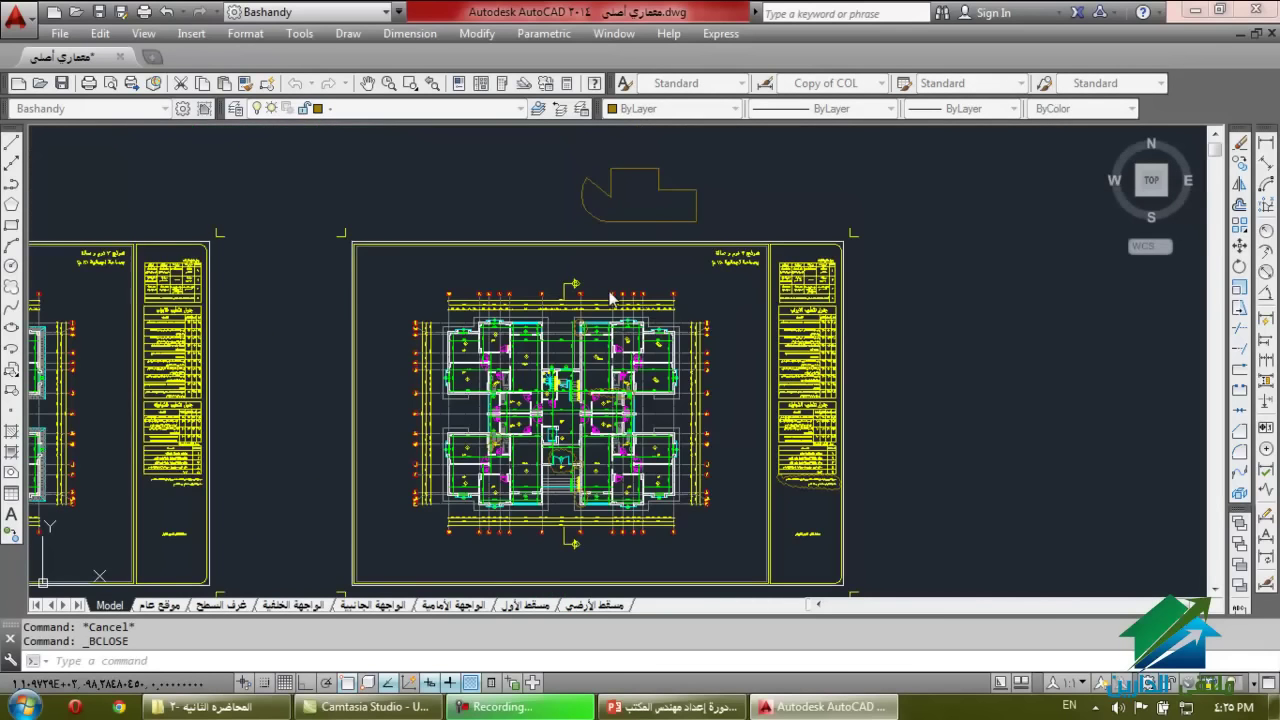
scroll(709, 207, "down", 4)
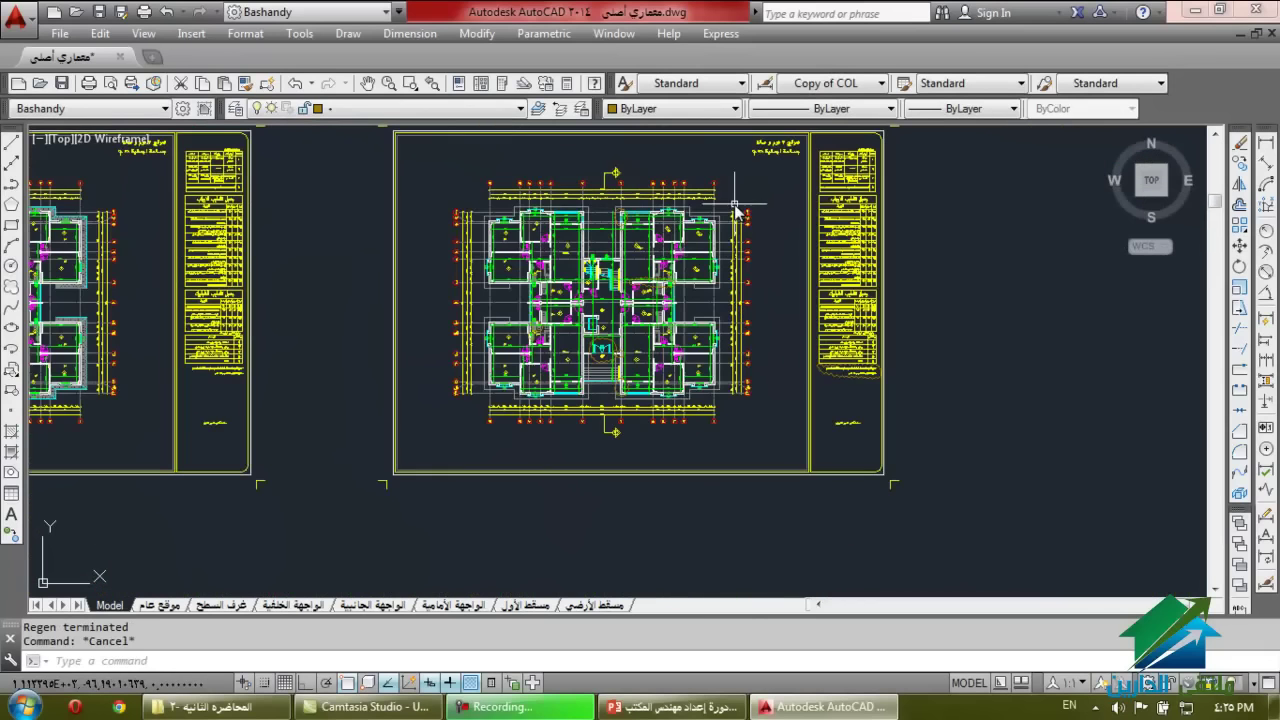
left_click(13, 371)
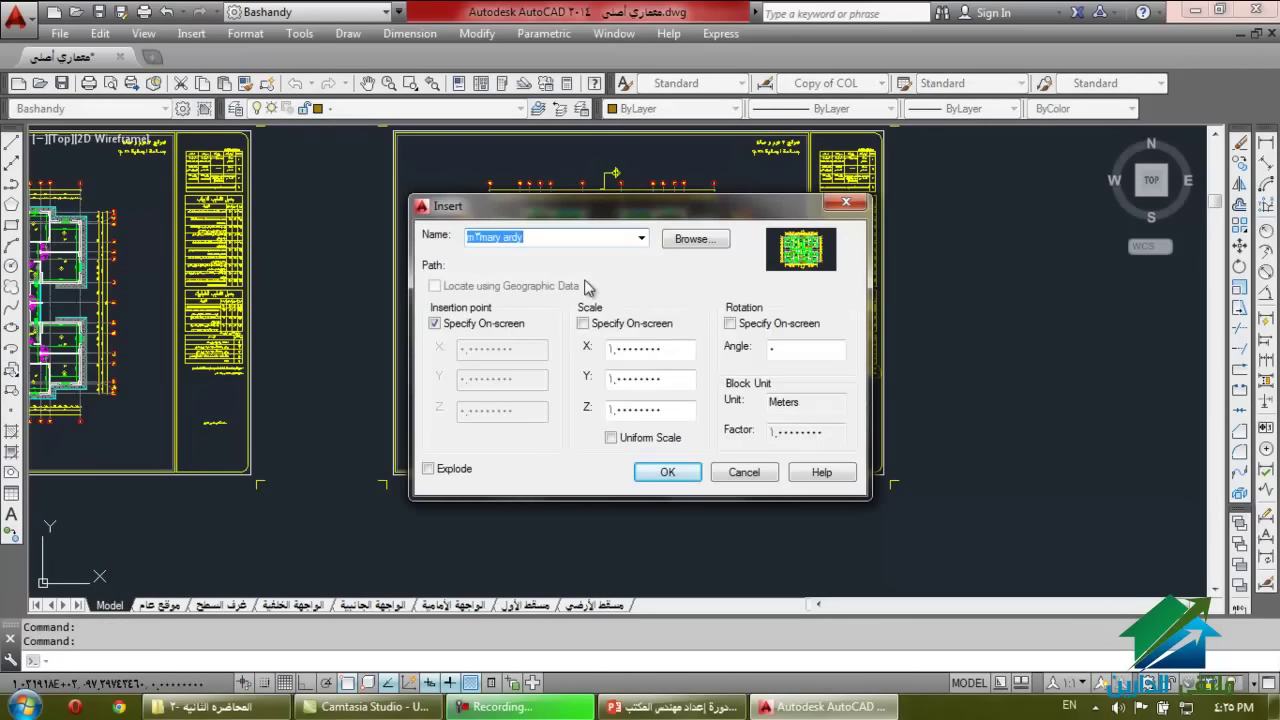
left_click(744, 472)
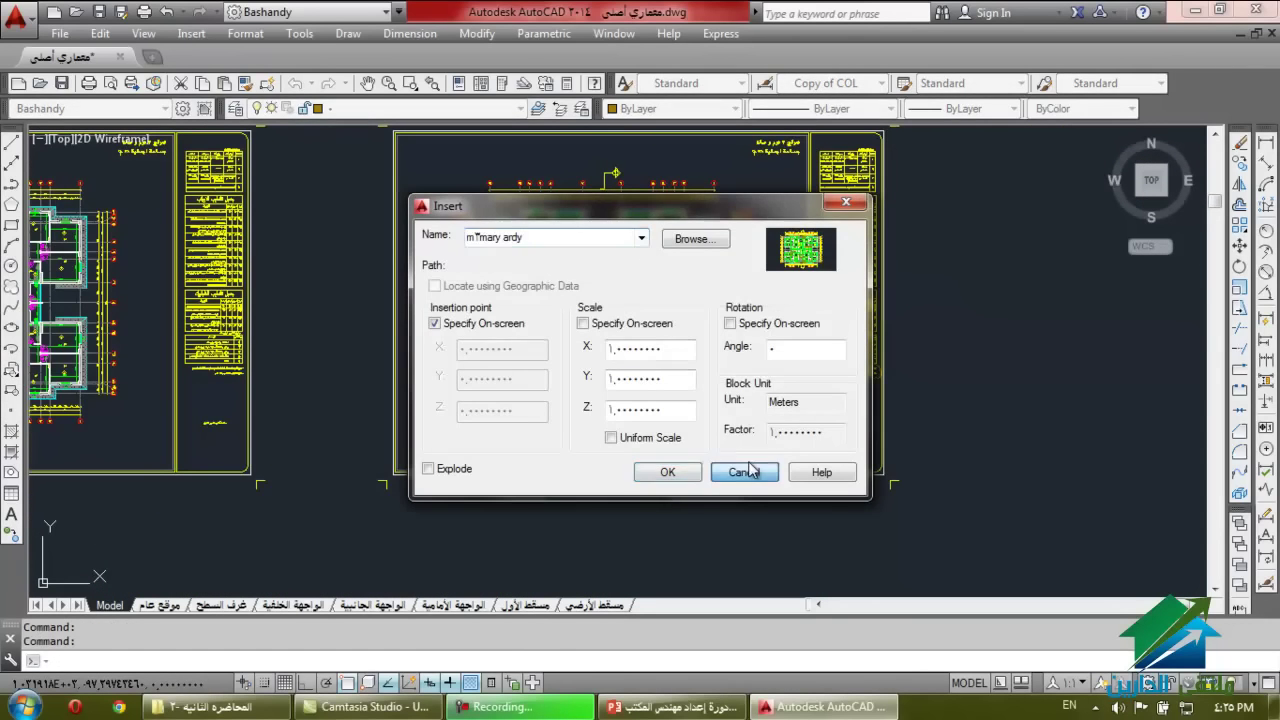
Insert the m3mary ardy block at scale 1, with its insertion point just beyond the lower-right corner of the rightmost floor-plan sheet.
left_click(13, 373)
left_click(640, 240)
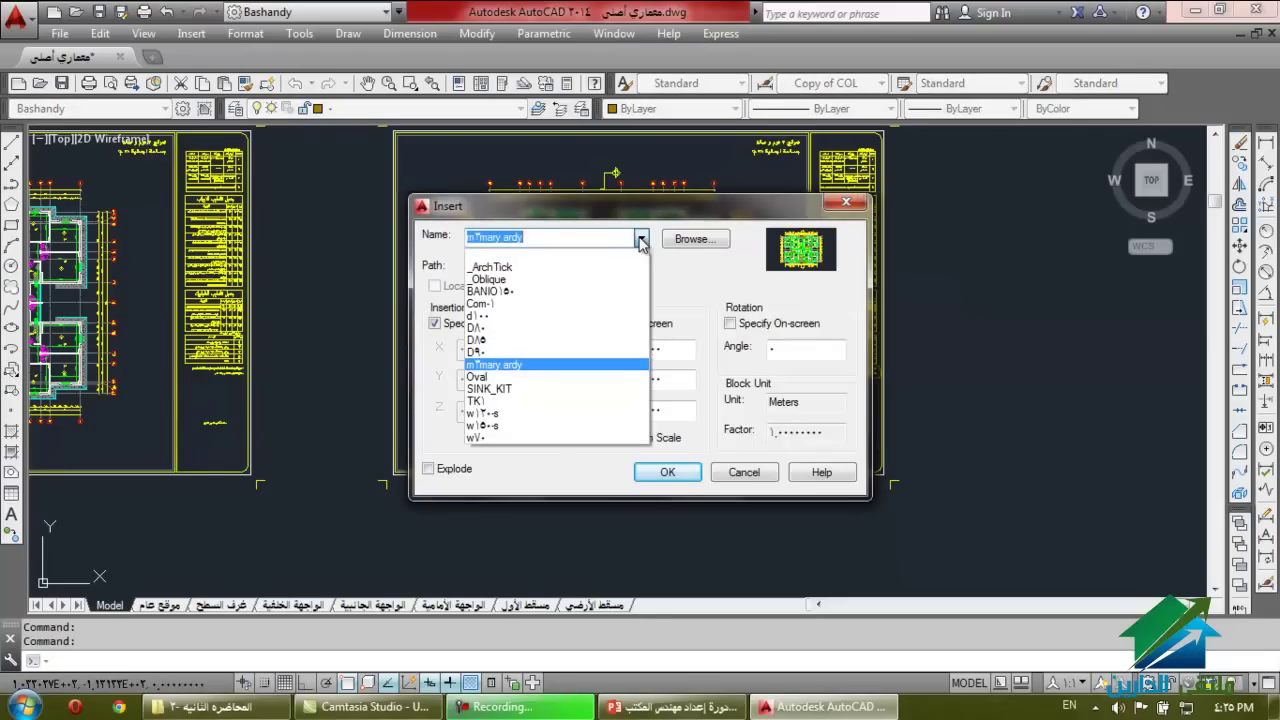
left_click(727, 298)
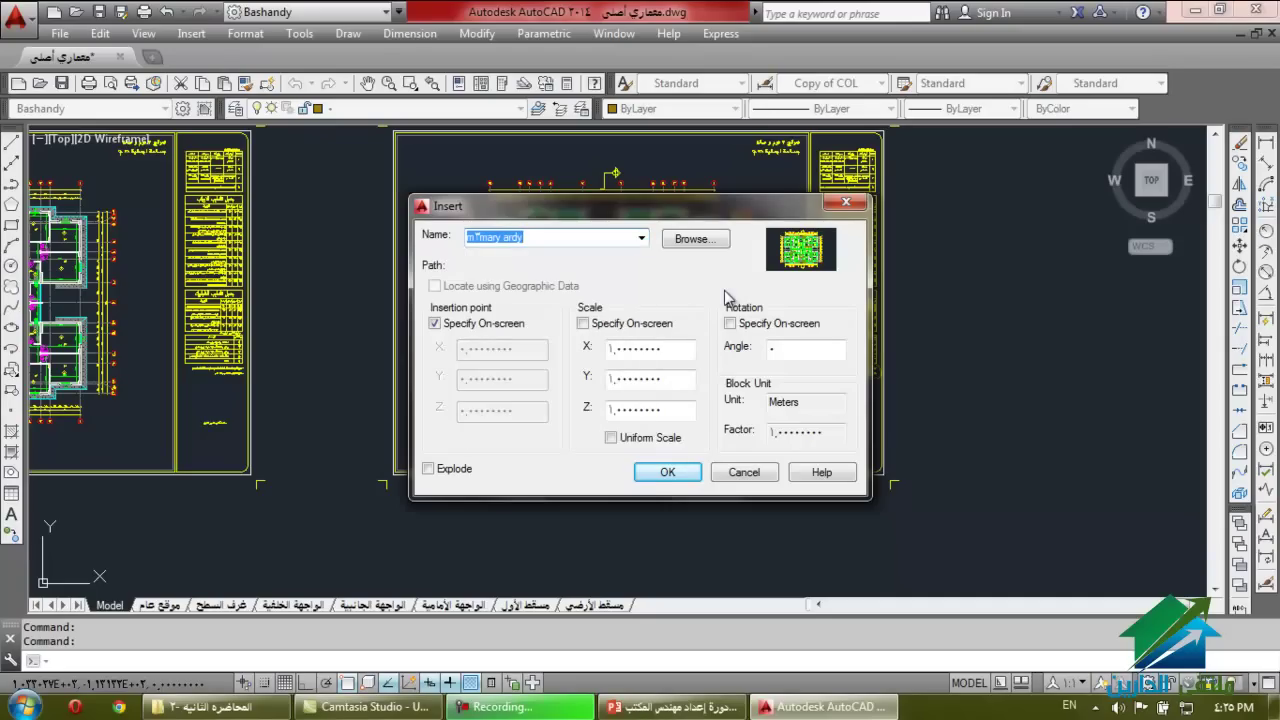
left_click(666, 472)
scroll(449, 306, "down", 2)
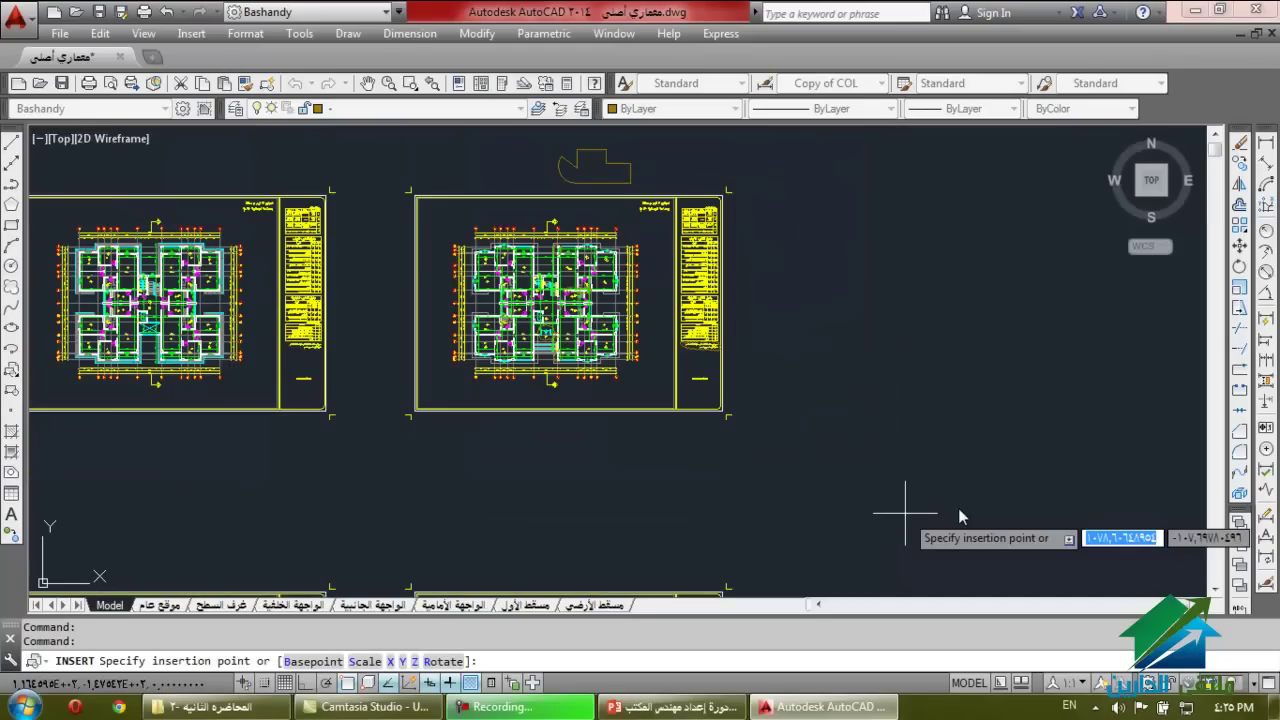
left_click(877, 437)
scroll(655, 268, "down", 2)
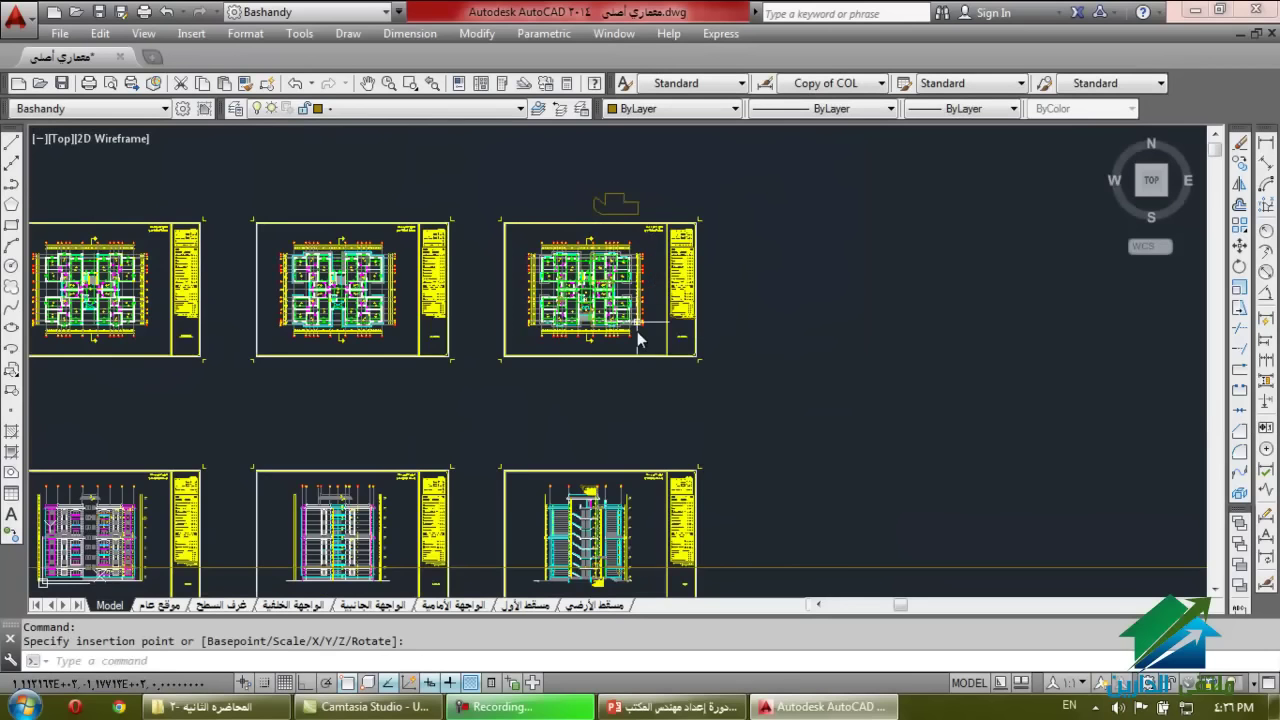
scroll(628, 271, "up", 5)
key("Escape")
key("Escape")
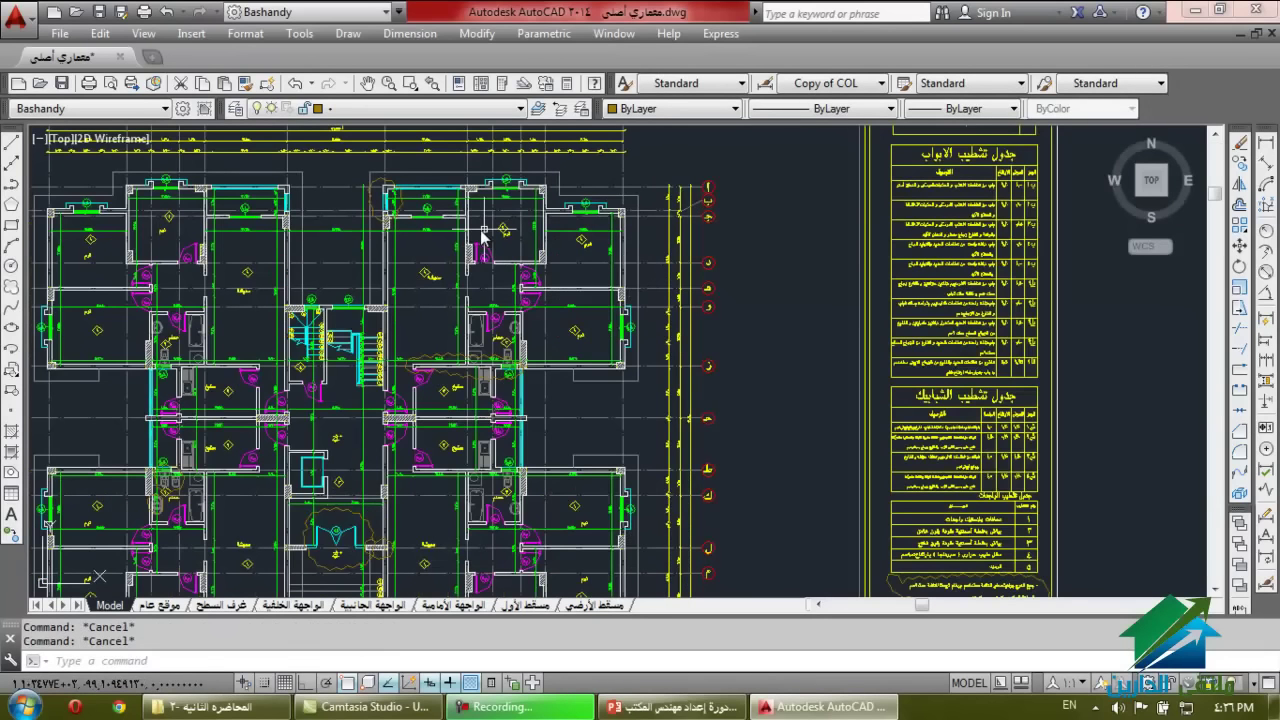
Insert a second copy of the m3mary ardy block, picking an insertion point in the empty area below the rightmost floor-plan sheet.
left_click(11, 372)
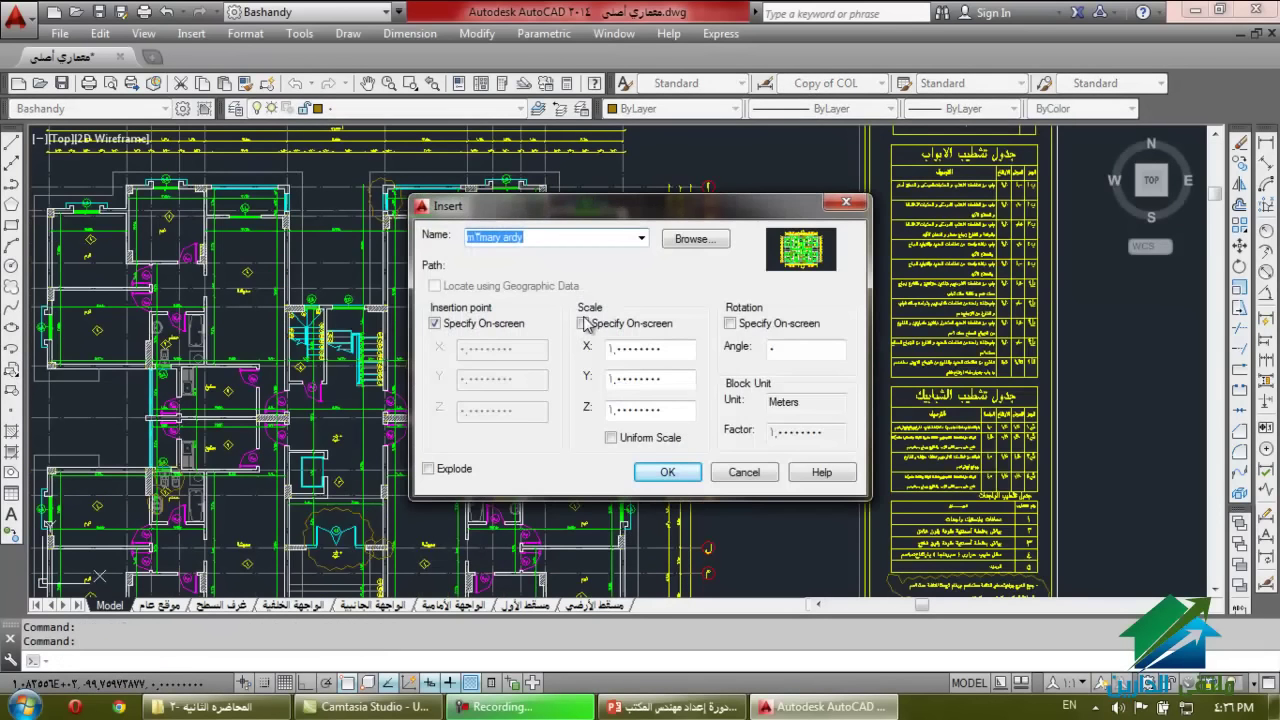
left_click(641, 238)
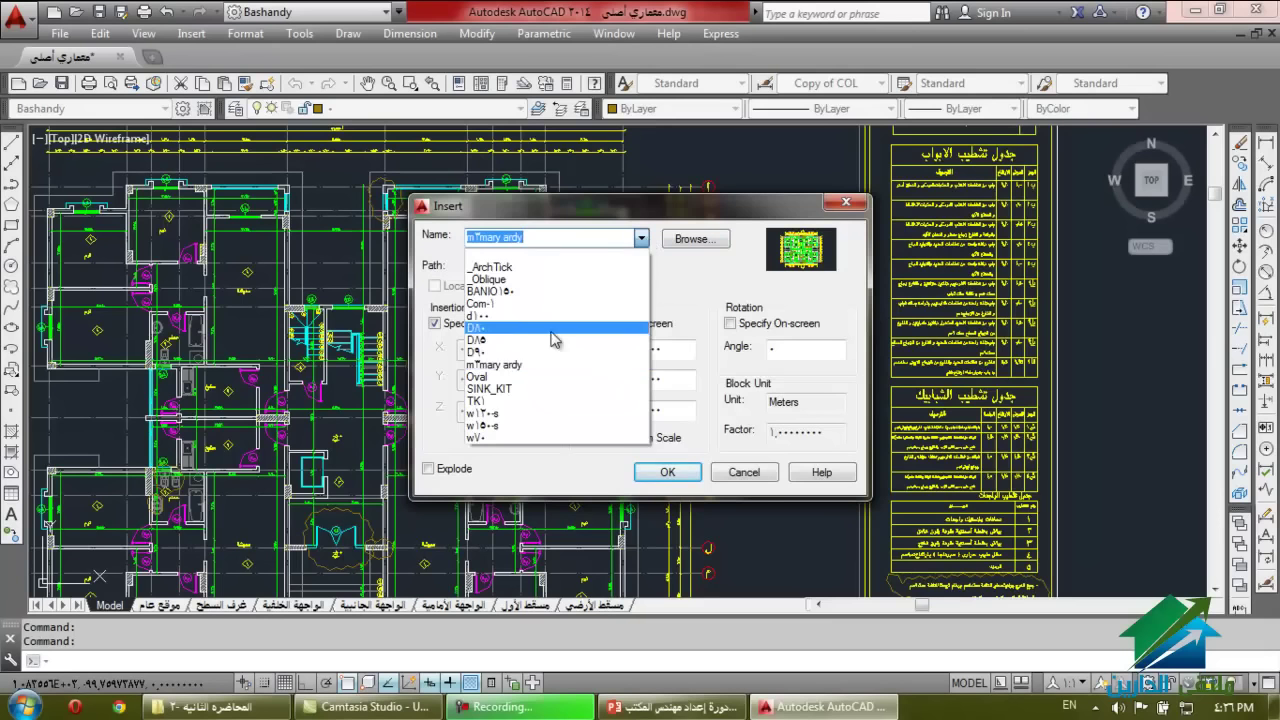
left_click(528, 367)
left_click(668, 472)
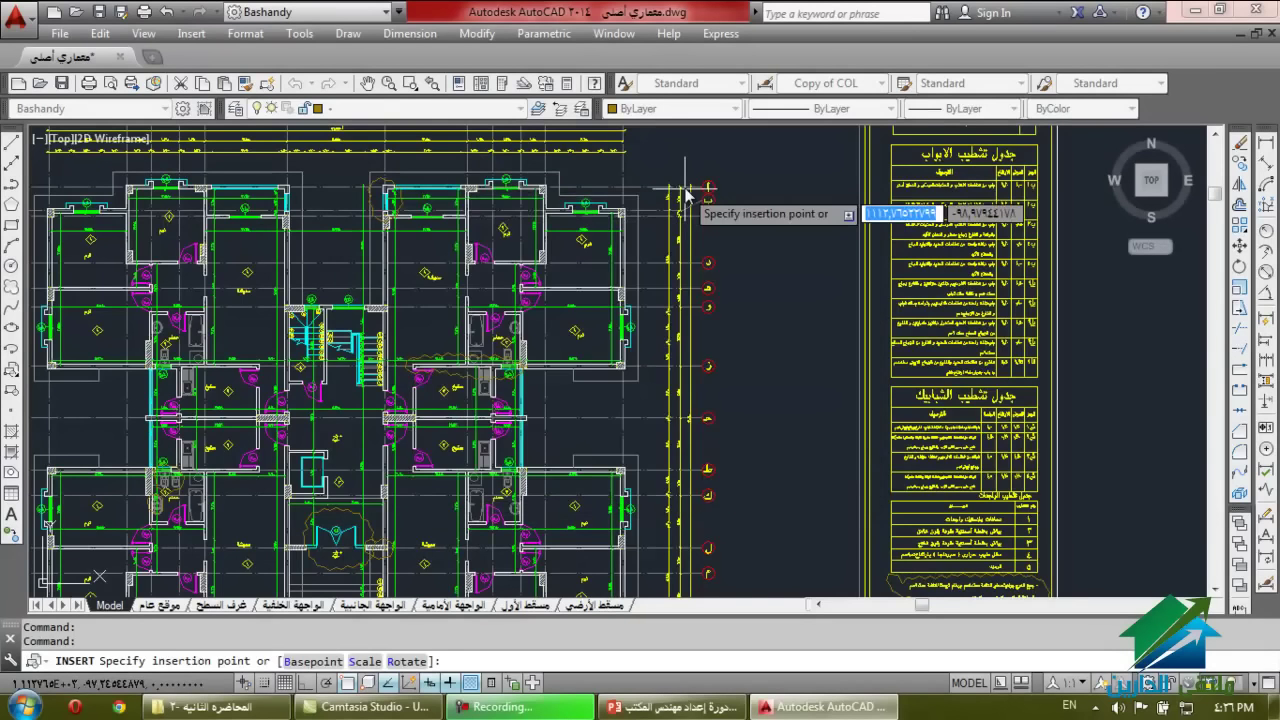
scroll(688, 228, "down", 3)
scroll(695, 253, "down", 2)
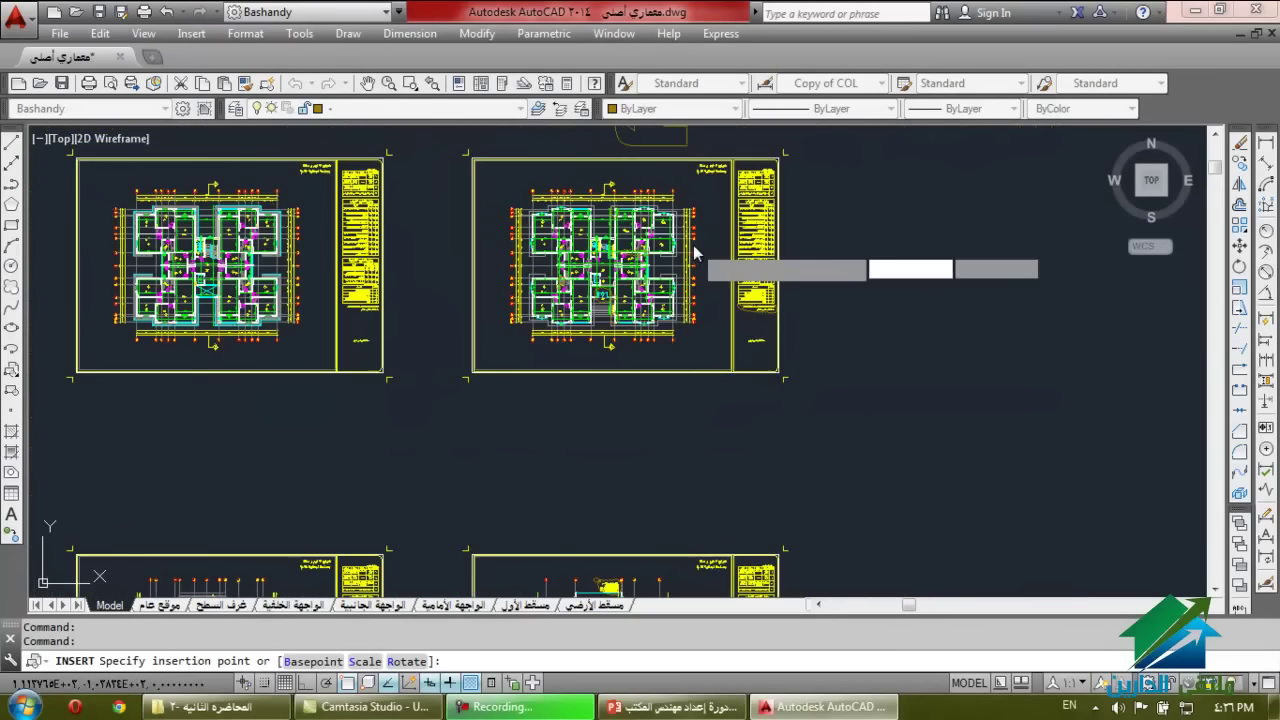
left_click(819, 481)
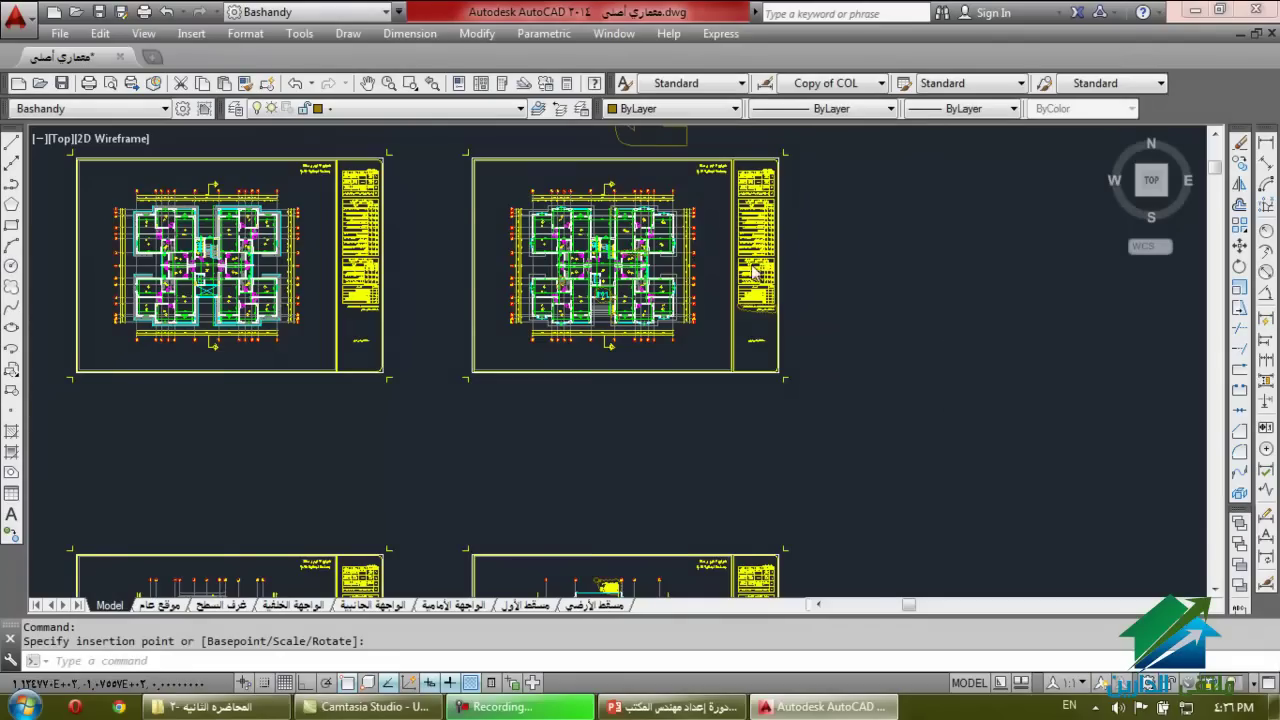
scroll(745, 320, "down", 3)
key("Escape")
key("Escape")
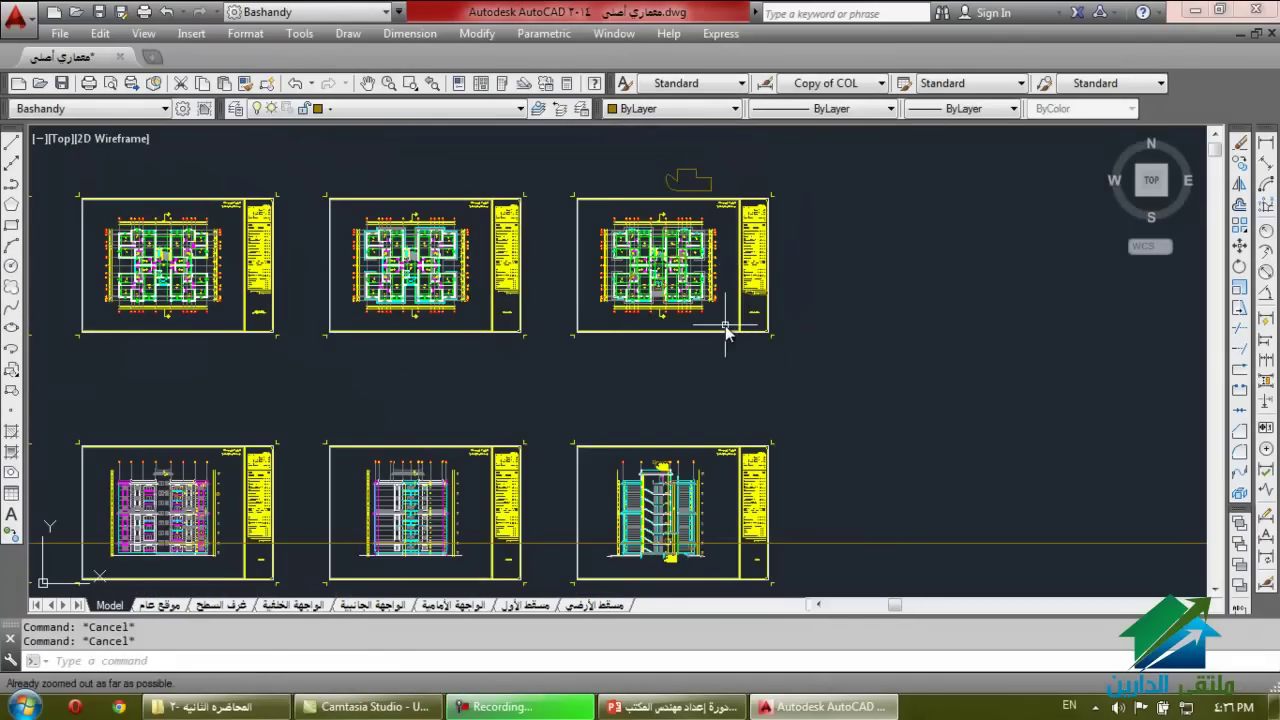
Zoom to the drawing extents, accepting the regeneration, and locate the two inserted block copies far from the sheets.
type("z")
key("Return")
type("e")
key("Return")
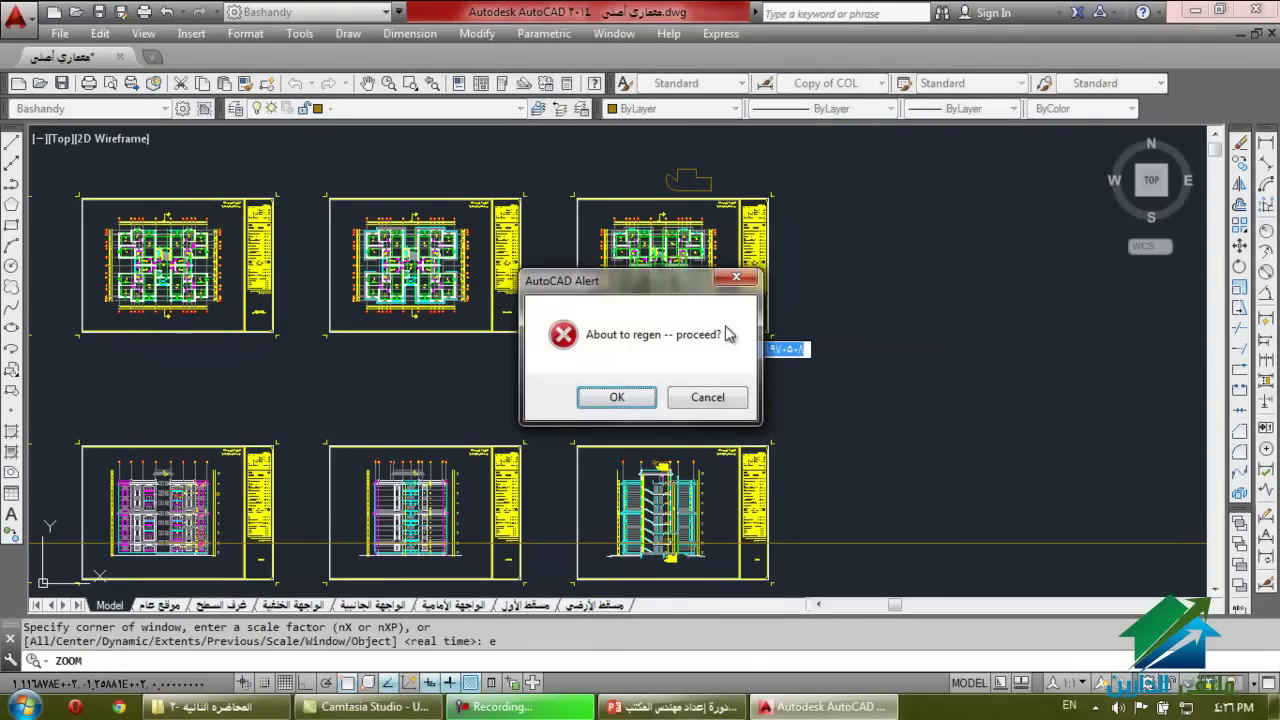
key("Return")
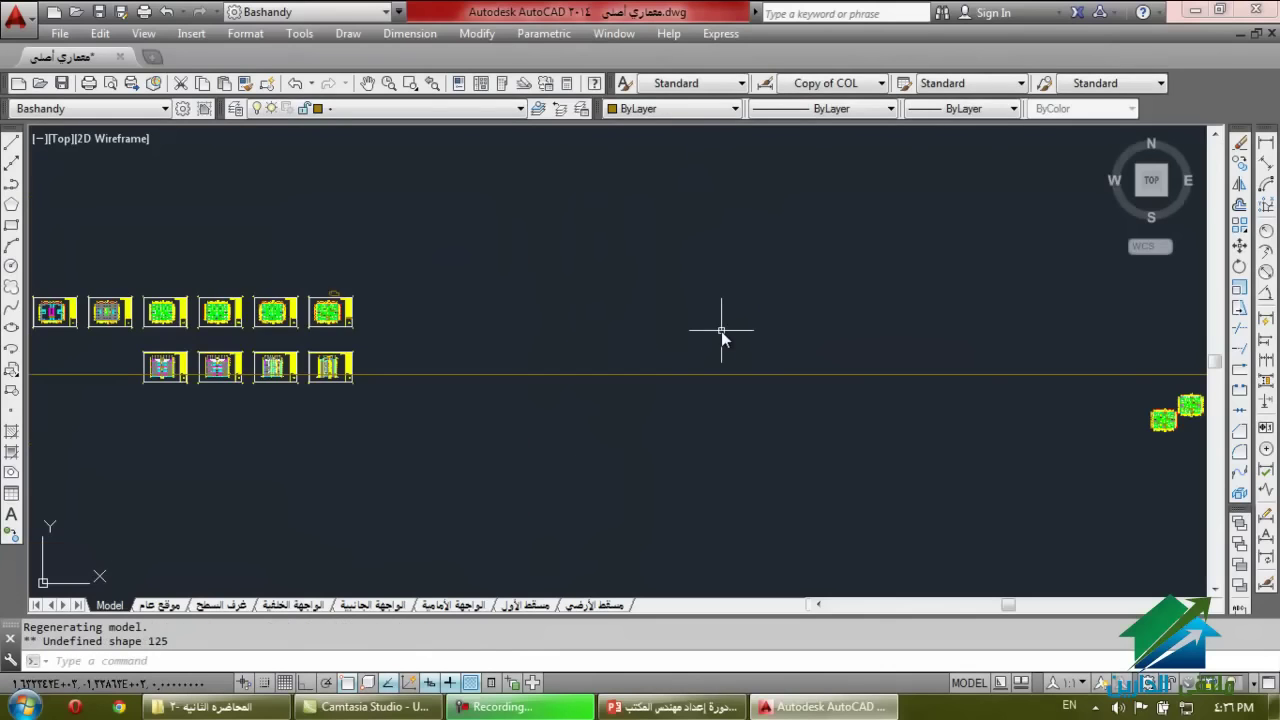
scroll(1197, 418, "up", 5)
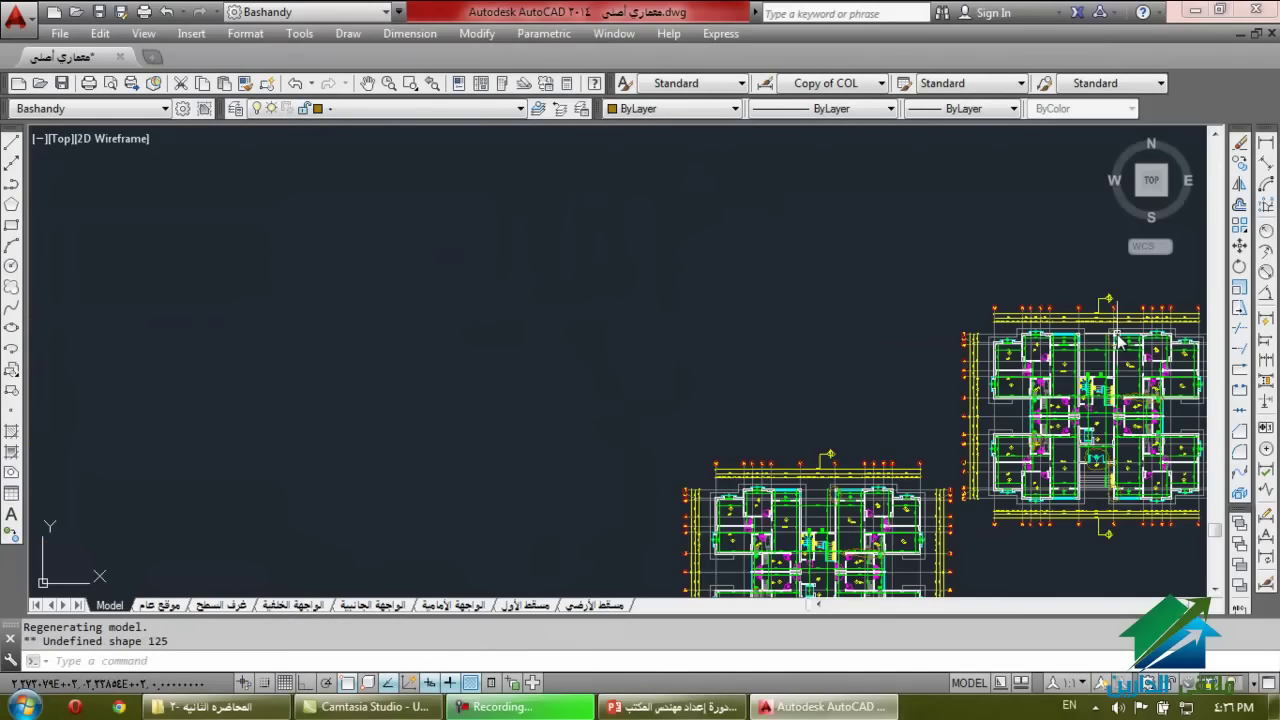
left_click(1097, 268)
scroll(914, 262, "down", 5)
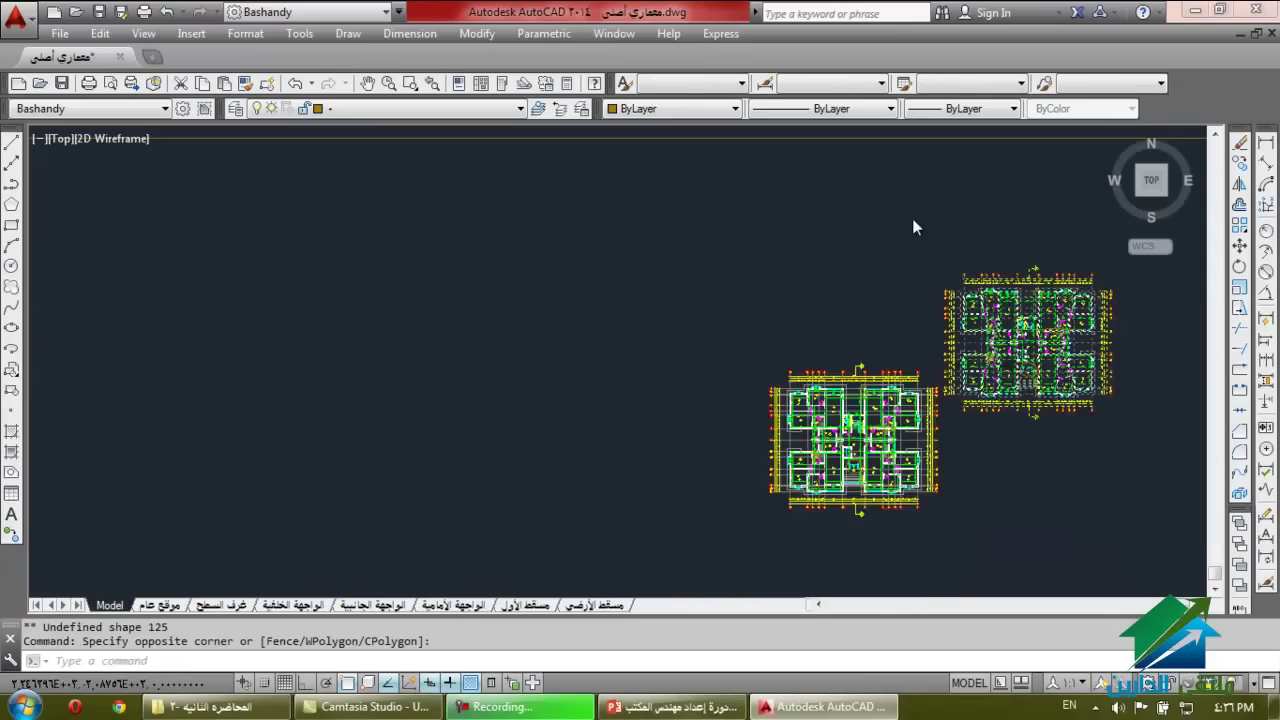
key("Escape")
left_click(1001, 222)
key("Escape")
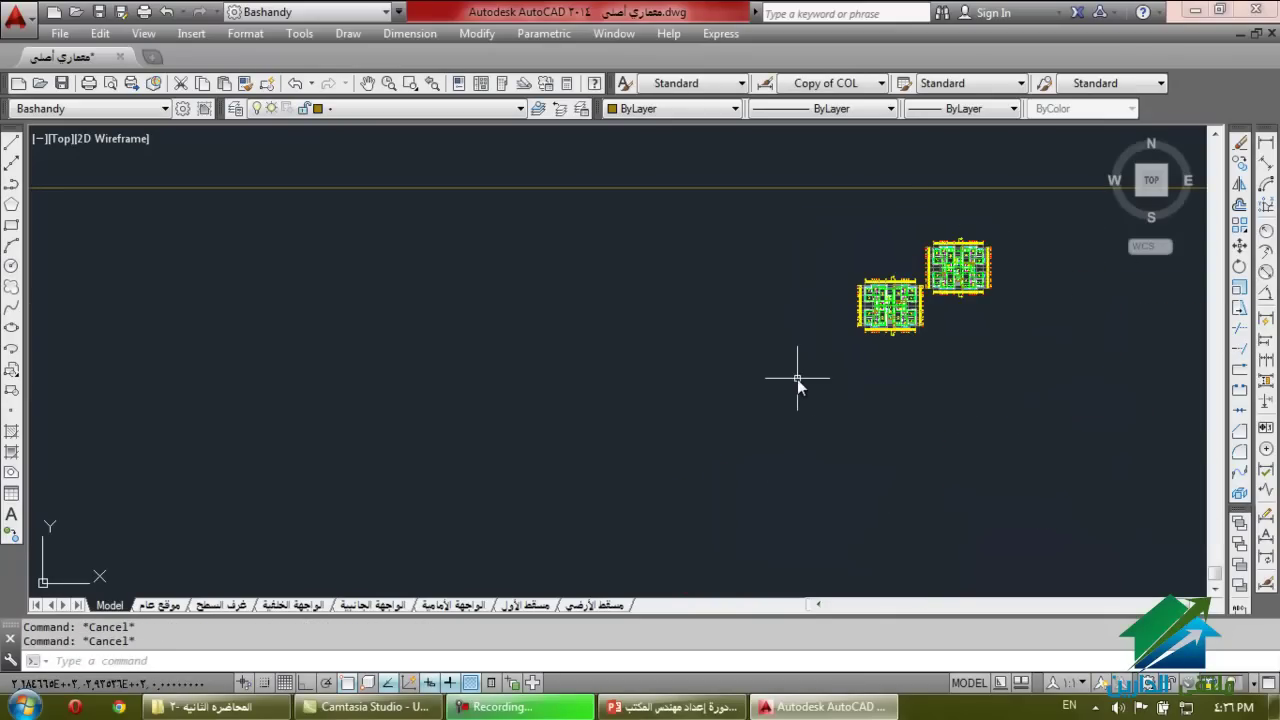
Delete both inserted copies of the m3mary ardy block lying far away from the drawing sheets.
scroll(1030, 332, "down", 6)
type("z")
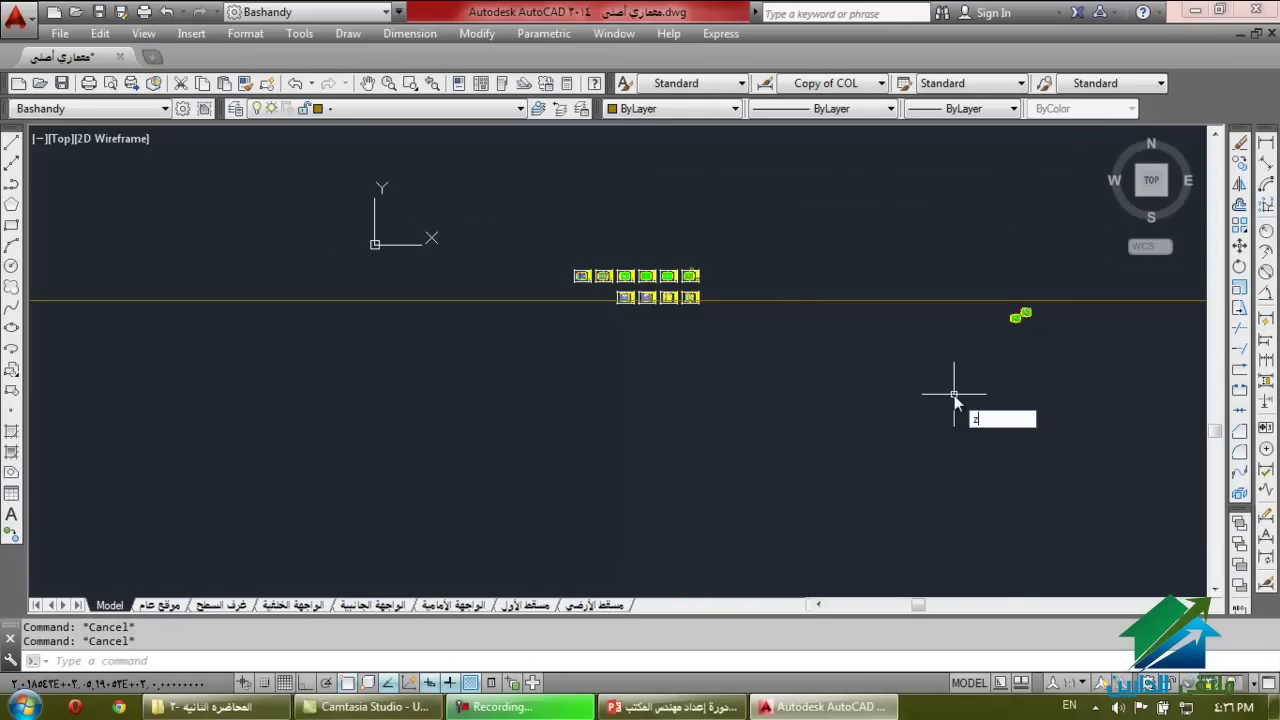
key("Return")
type("e")
key("Return")
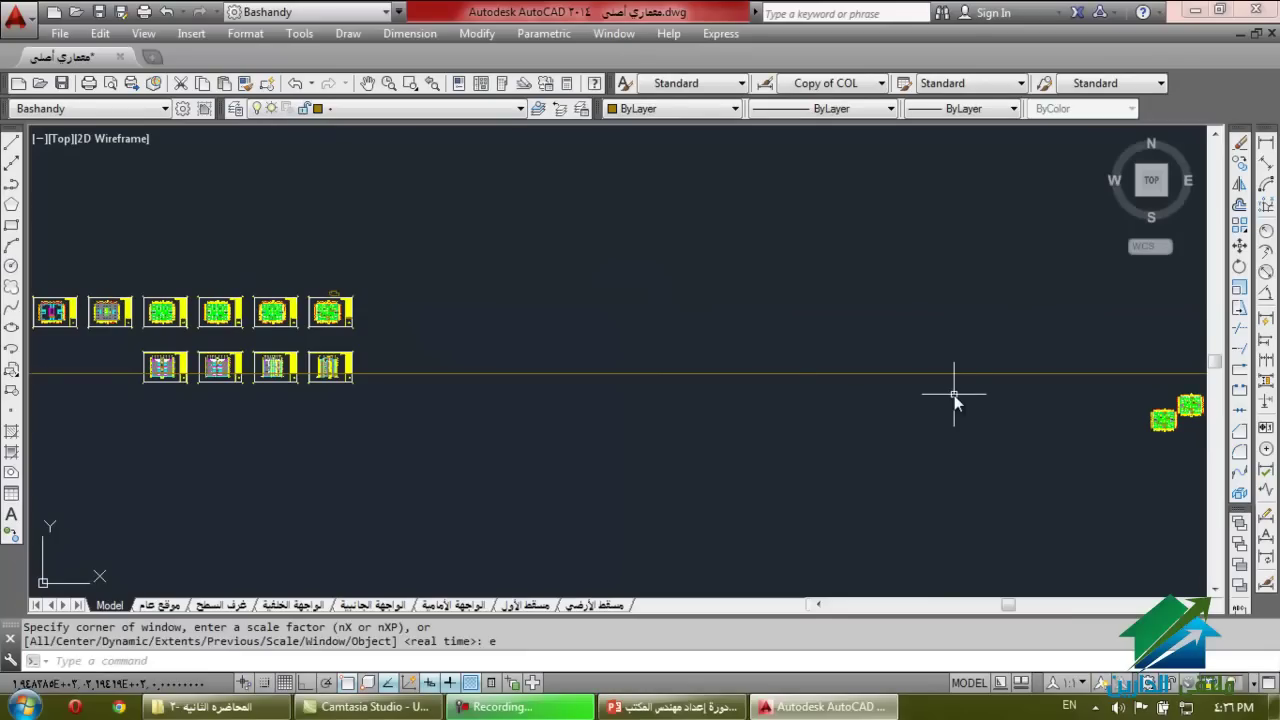
key("Escape")
key("Escape")
scroll(837, 375, "down", 4)
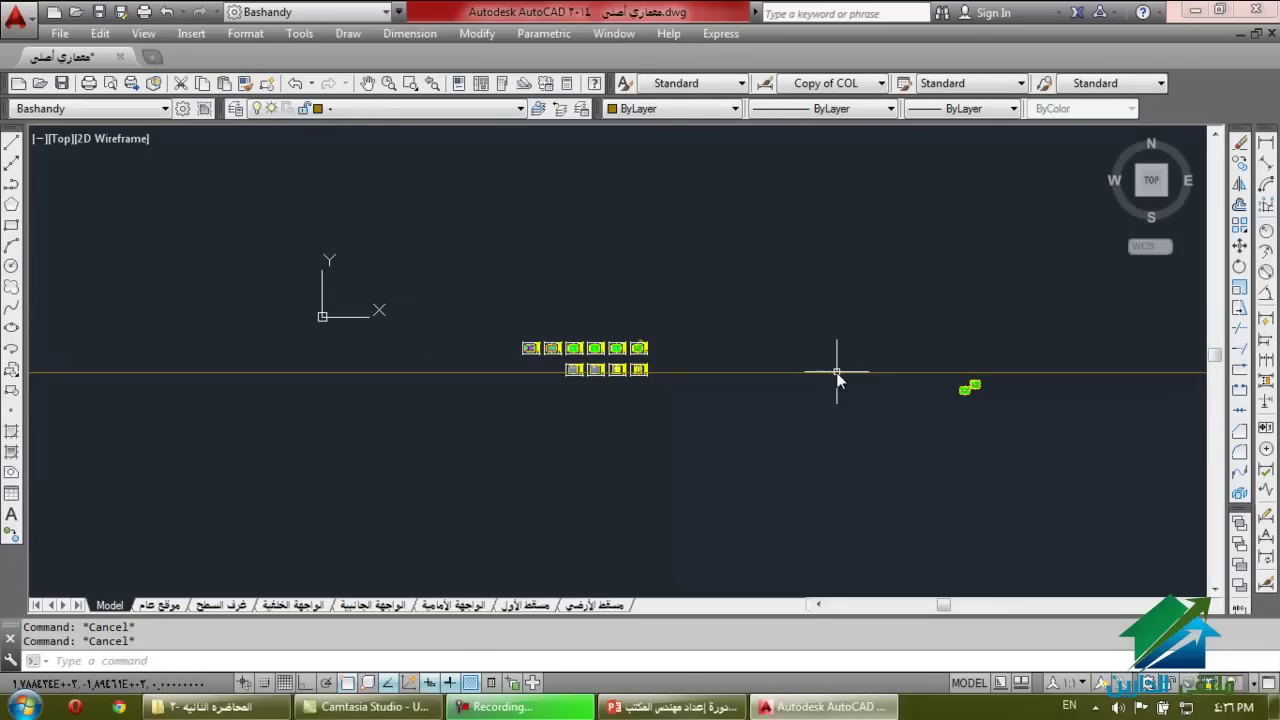
scroll(1044, 410, "up", 2)
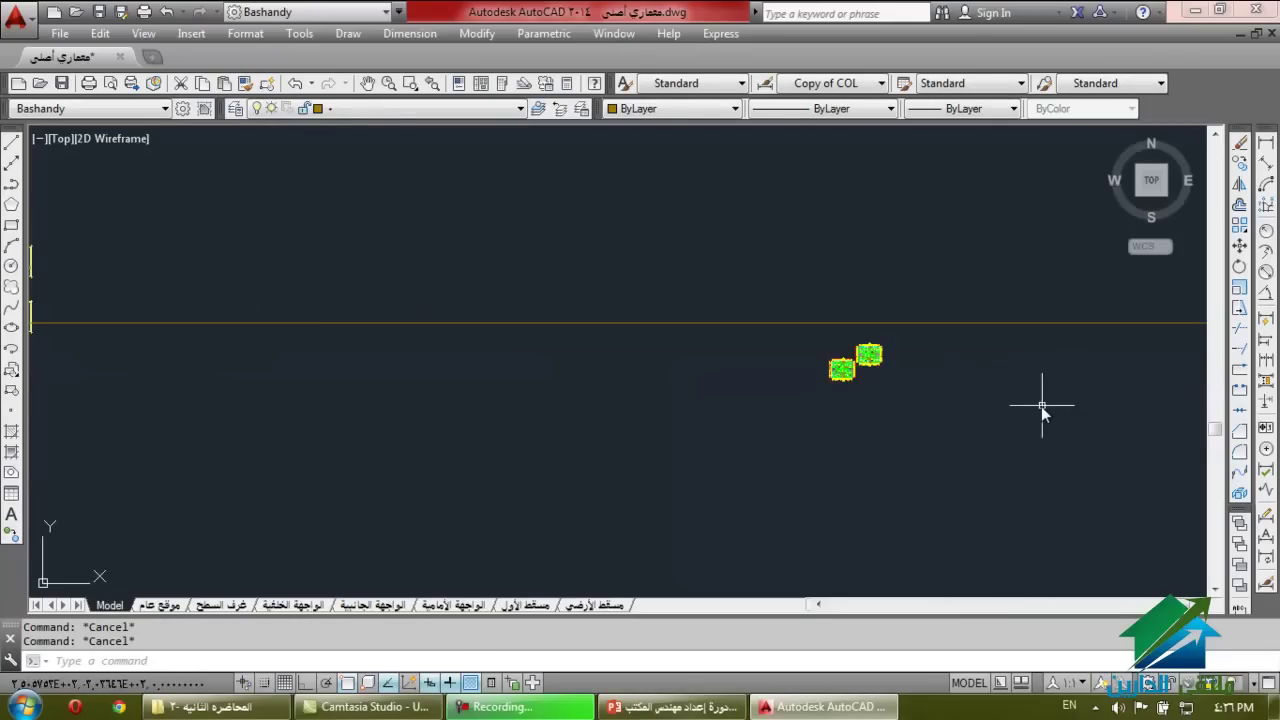
scroll(855, 360, "up", 4)
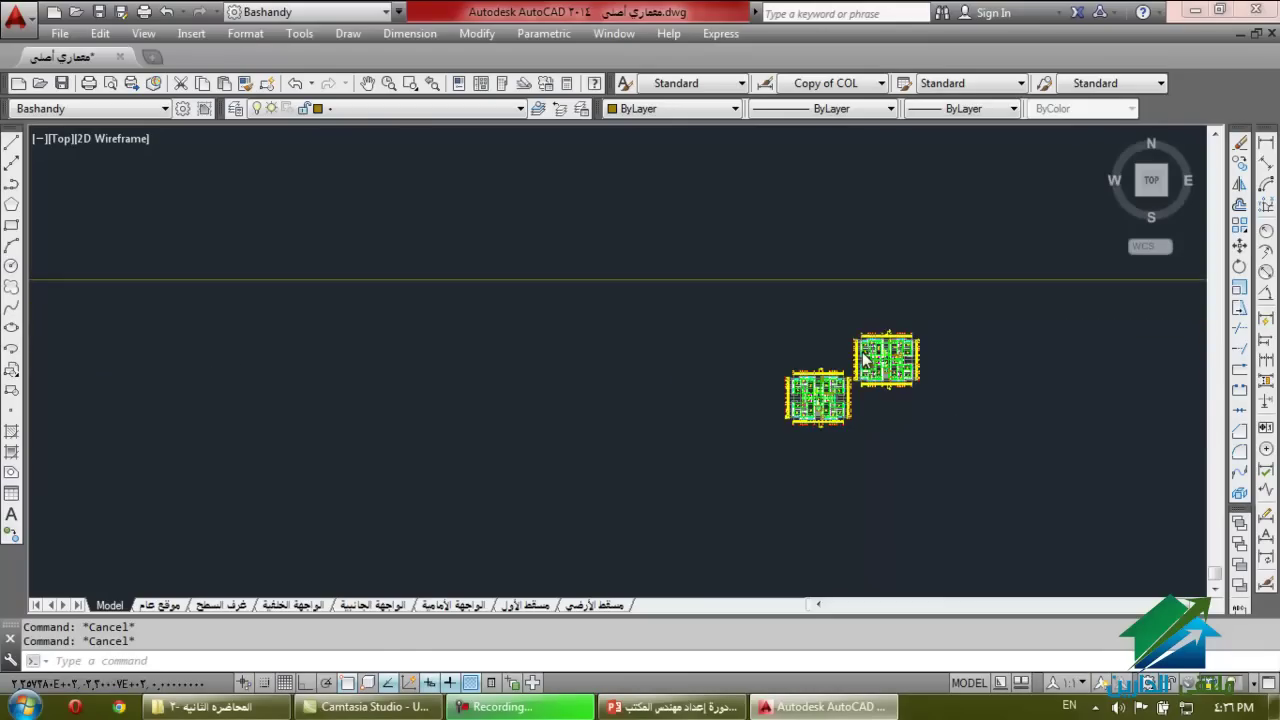
left_click(982, 306)
left_click(710, 463)
key("Delete")
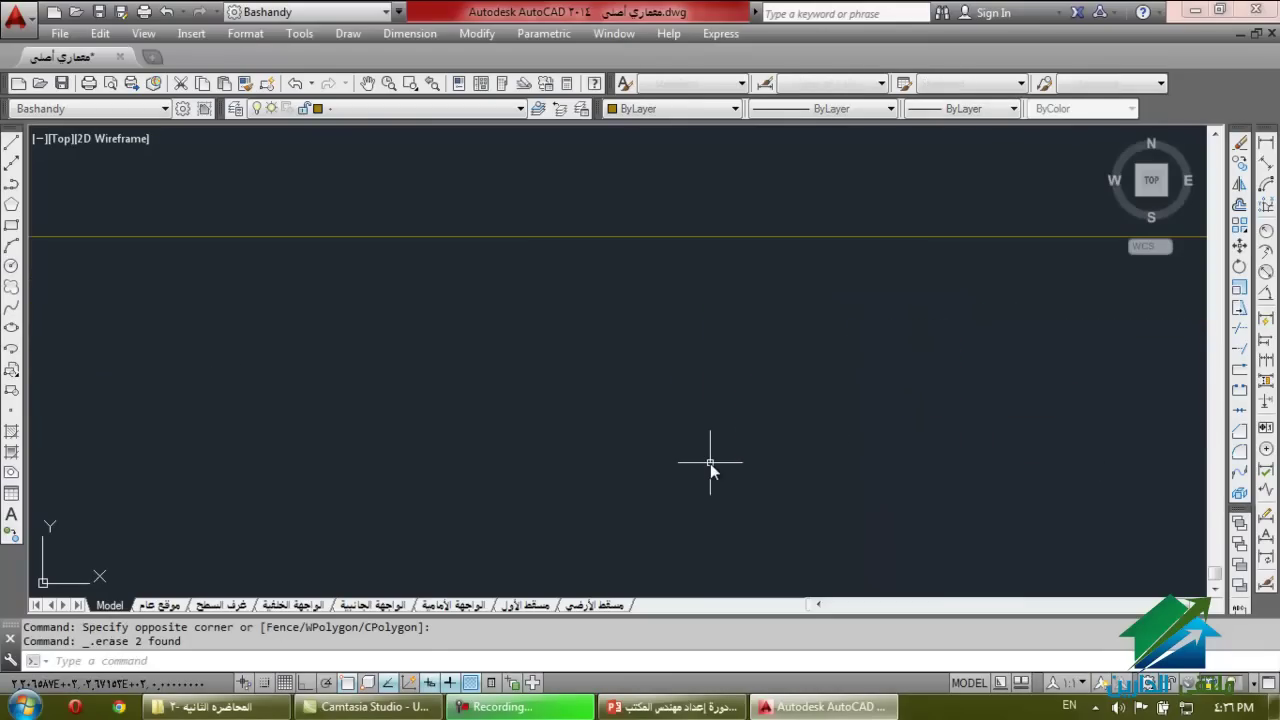
Zoom to the drawing extents to view all the floor-plan and elevation sheets.
scroll(1010, 427, "down", 3)
type("z")
key("Return")
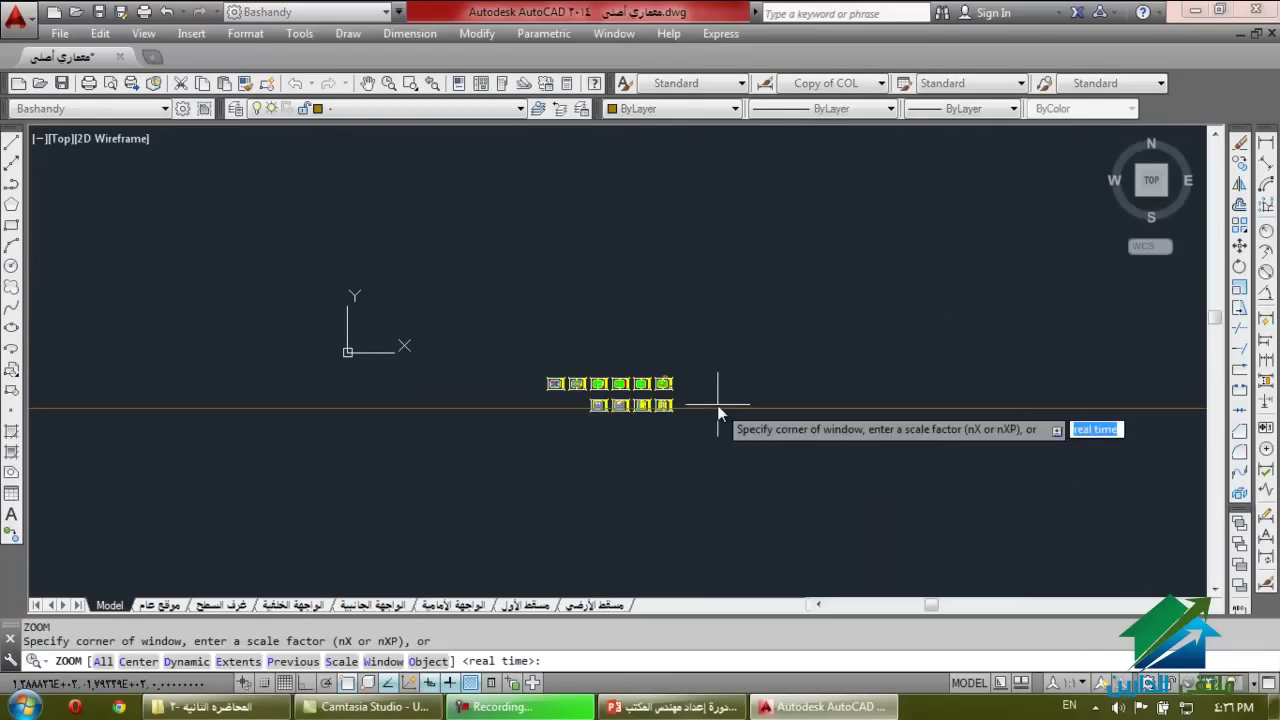
type("e")
key("Return")
key("Escape")
key("Escape")
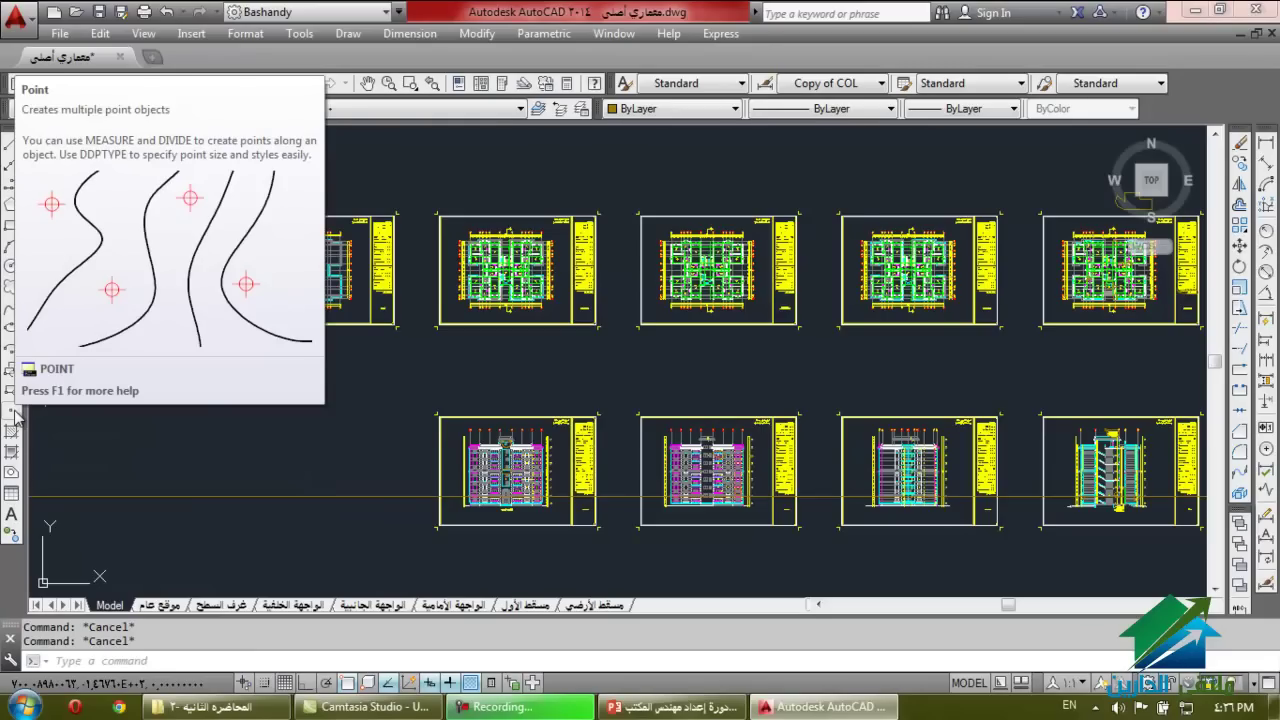
Place a point on the corner endpoint of the yellow L-shaped mark outside the rightmost floor-plan sheet's lower-right corner.
left_click(15, 418)
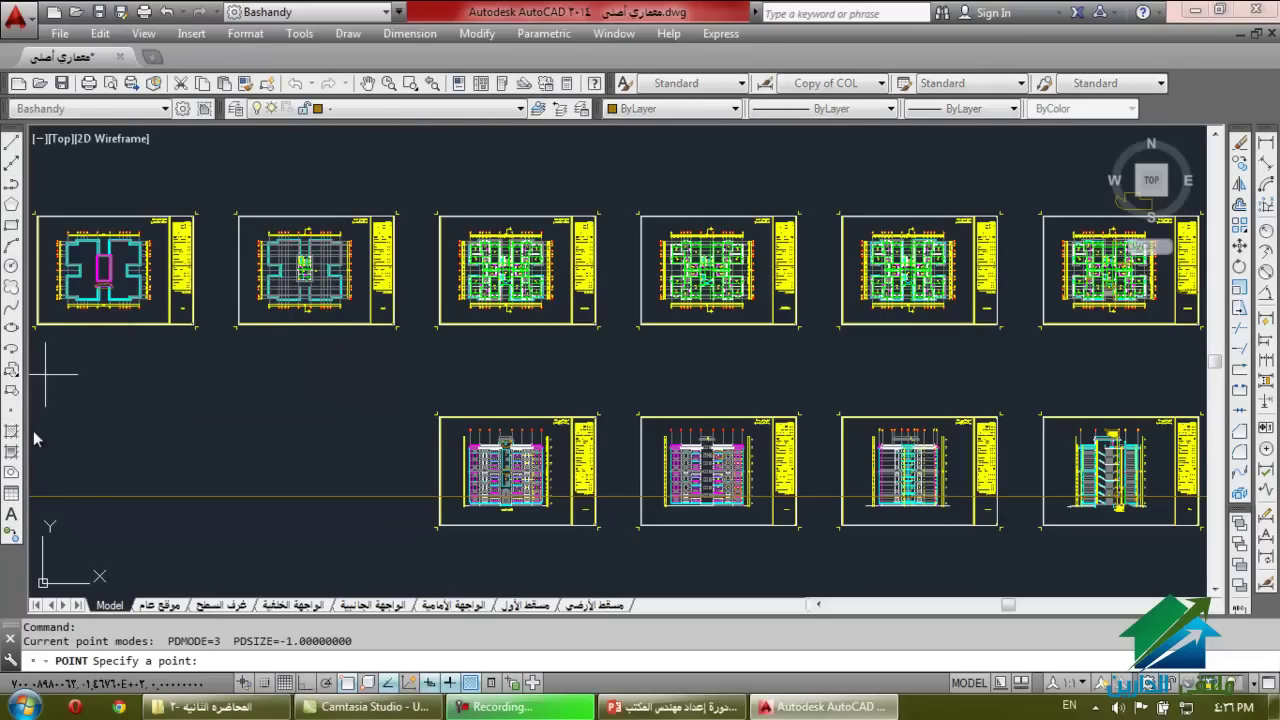
scroll(330, 430, "down", 3)
scroll(480, 400, "up", 2)
scroll(420, 440, "up", 3)
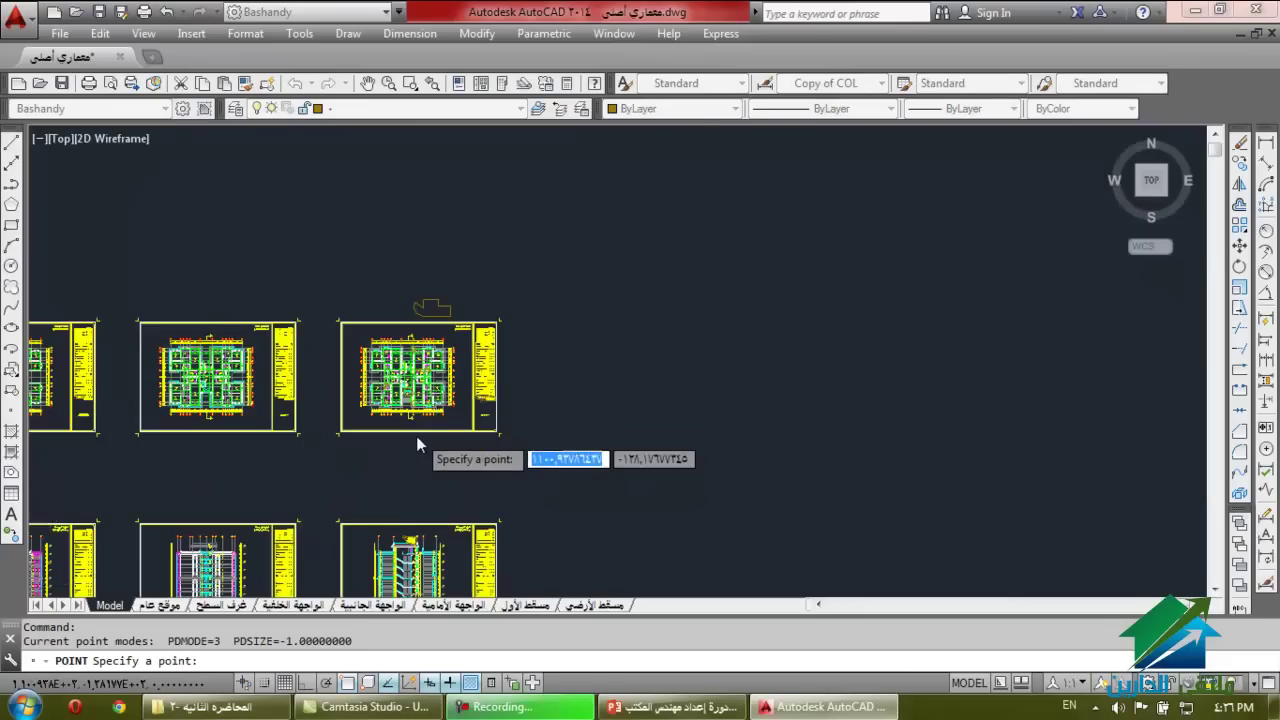
scroll(716, 455, "up", 2)
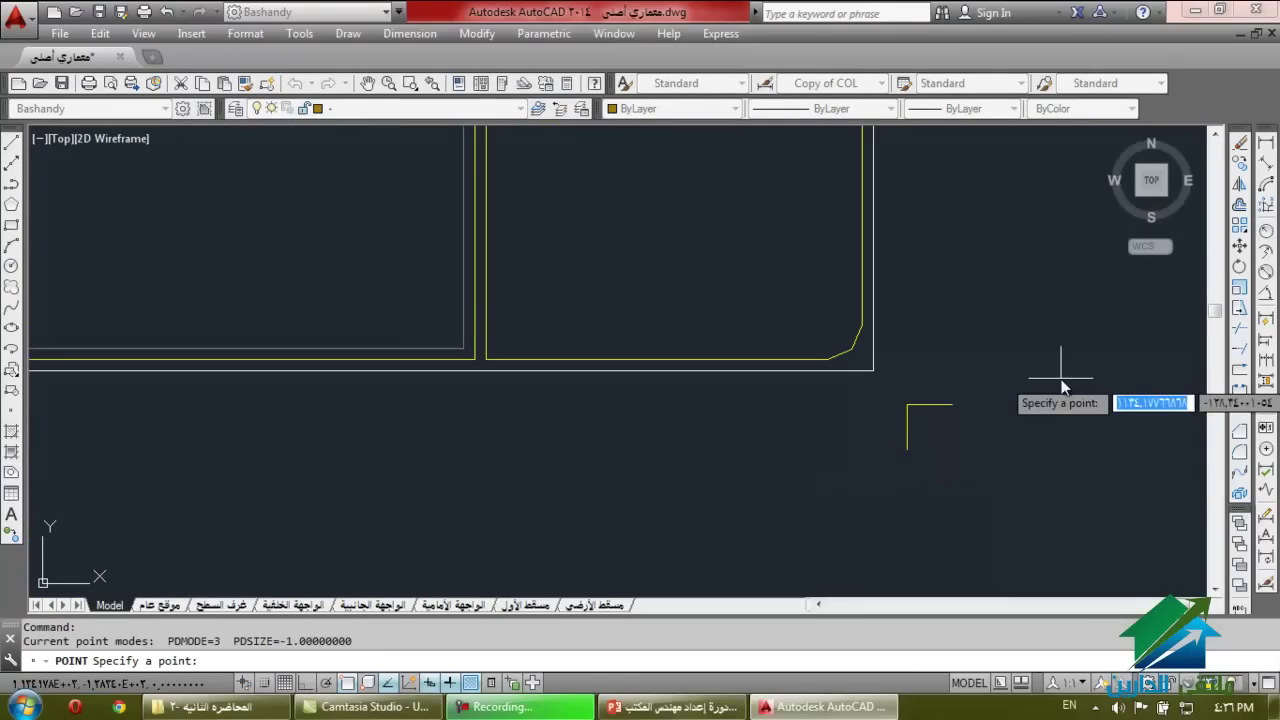
scroll(1063, 372, "up", 4)
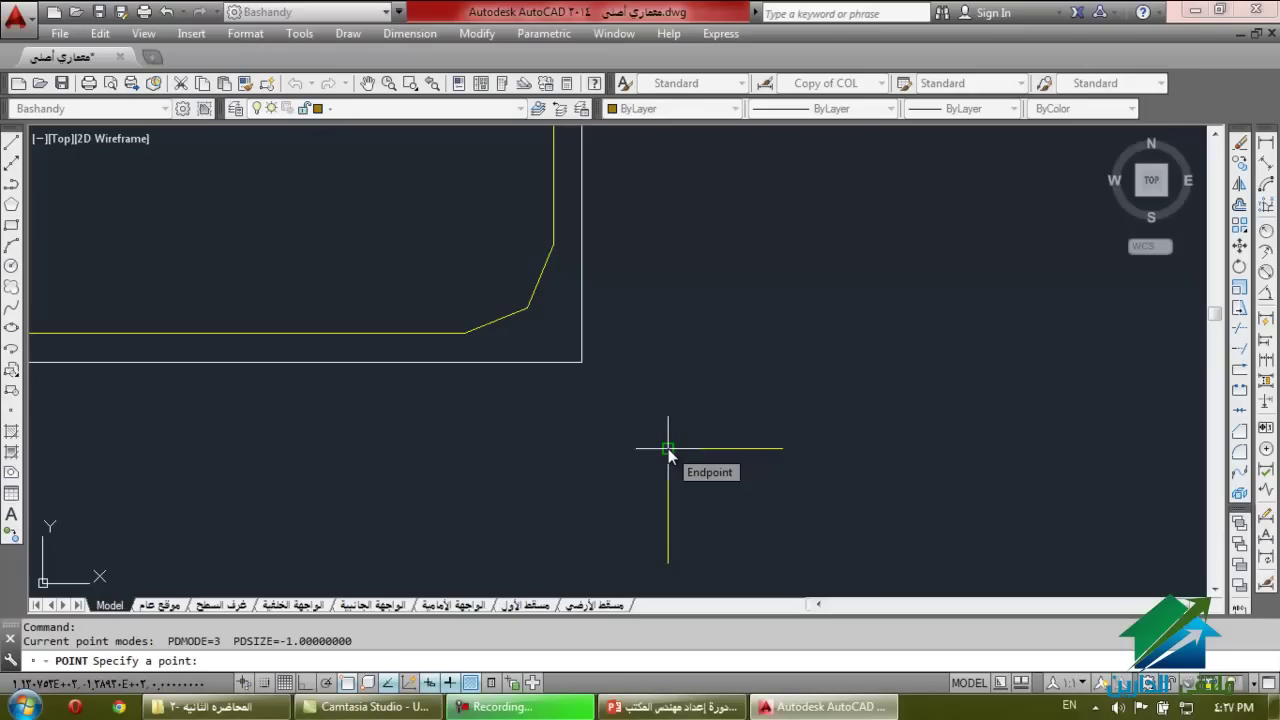
scroll(634, 466, "up", 3)
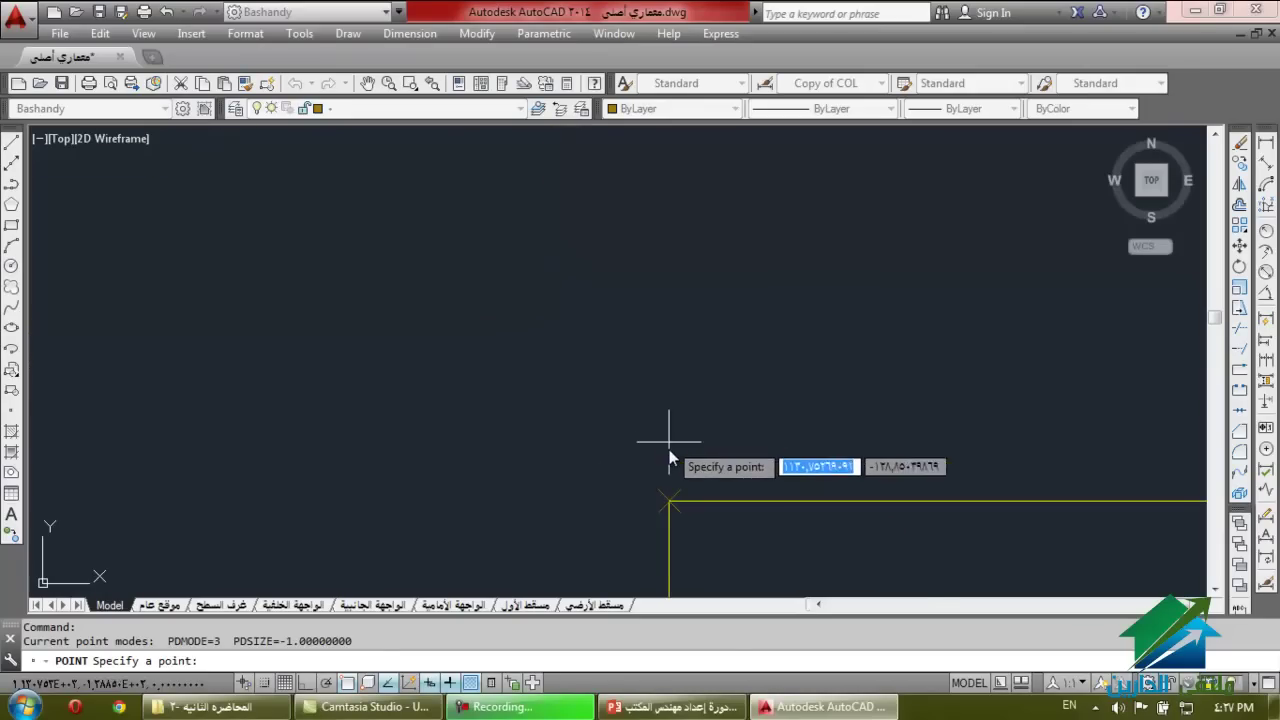
key("Escape")
left_click(686, 392)
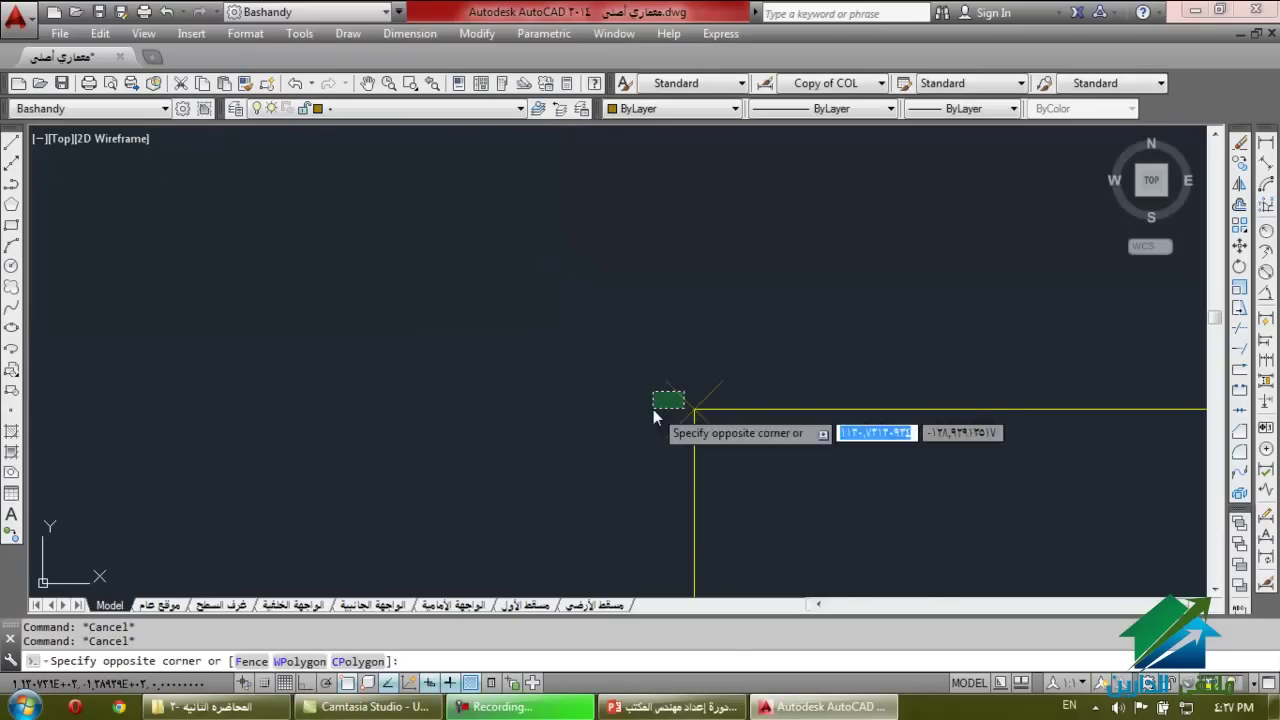
key("Escape")
scroll(643, 420, "down", 2)
scroll(643, 420, "down", 3)
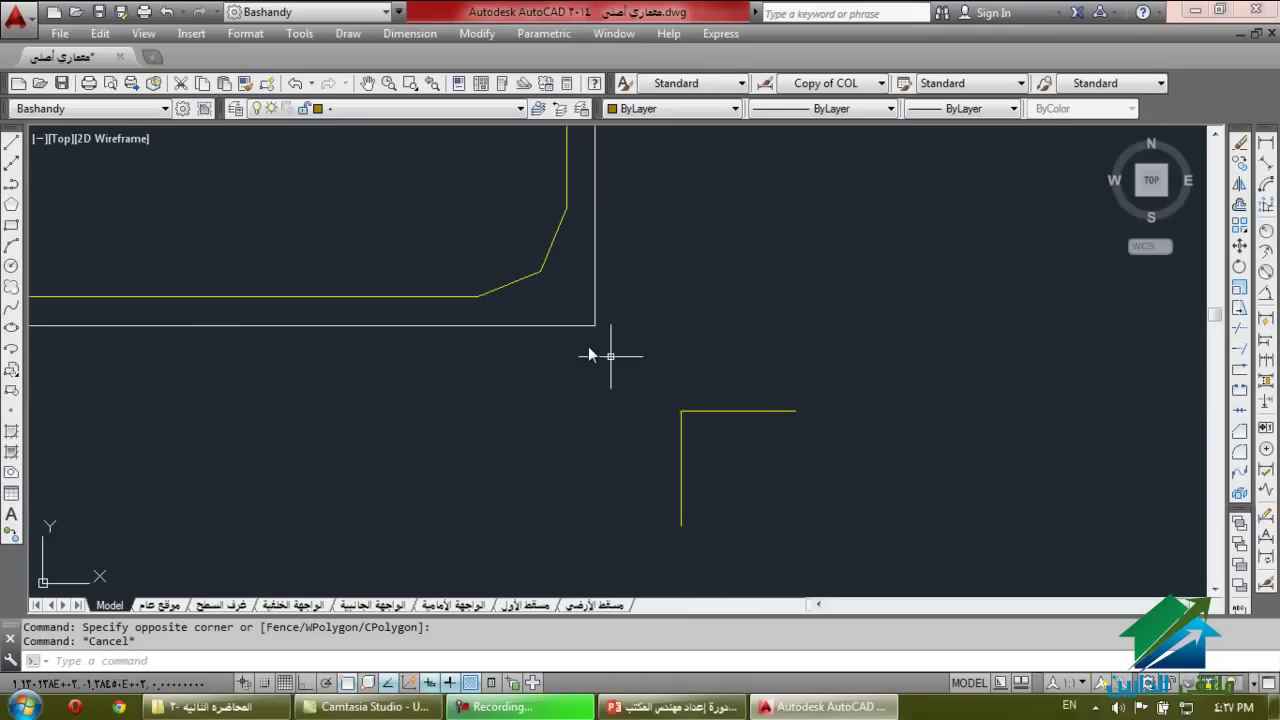
Open the point style settings and choose the marker with an X inside a circle and square.
left_click(301, 34)
mouse_move(183, 34)
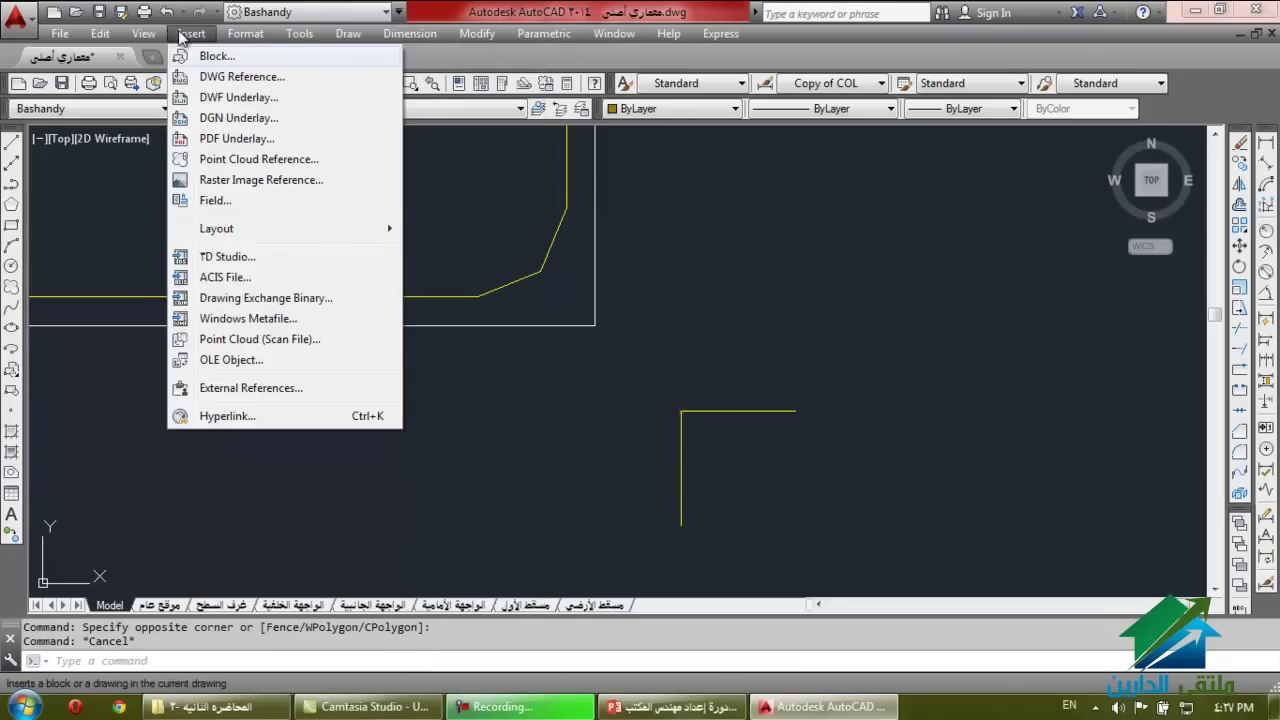
mouse_move(234, 38)
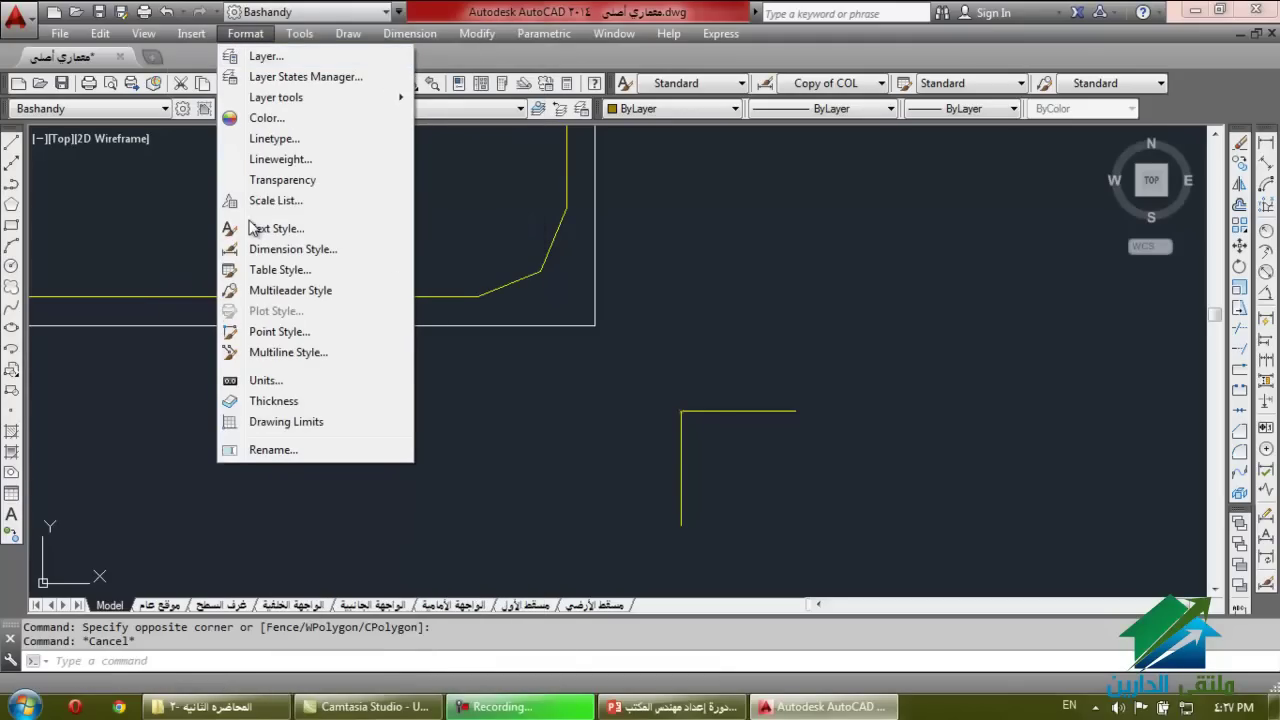
left_click(264, 333)
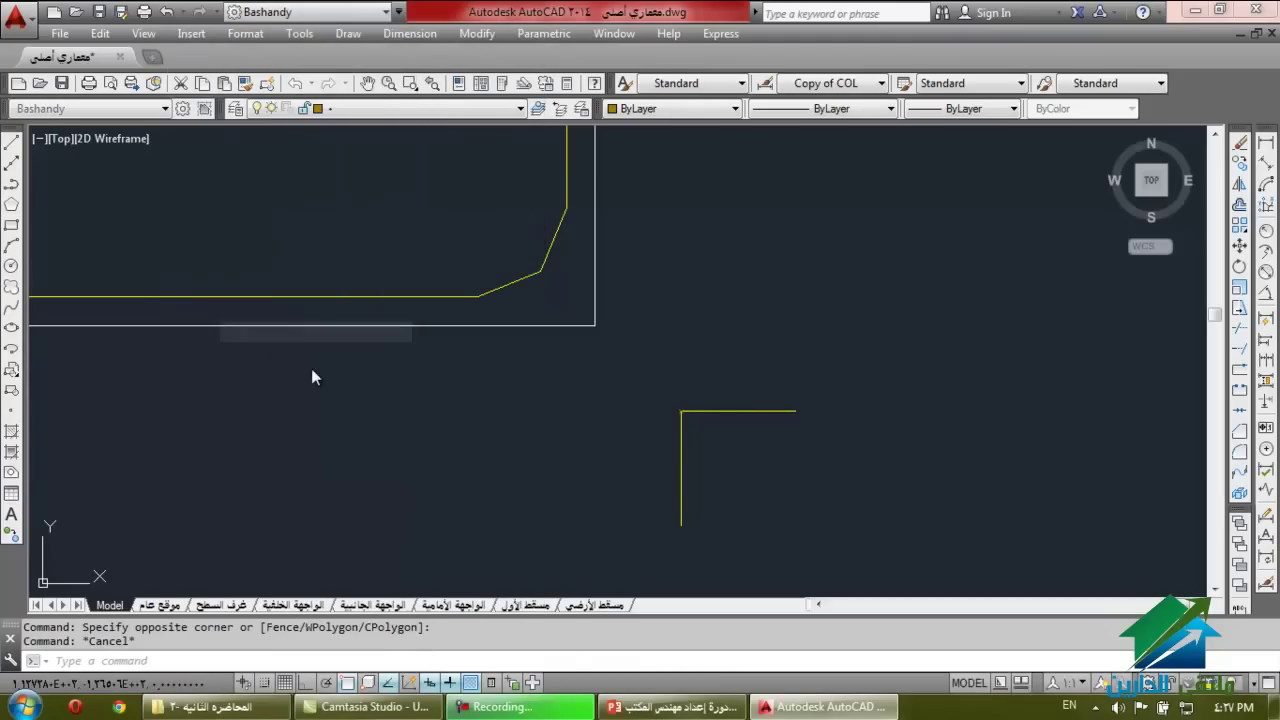
left_click_drag(585, 206, 310, 176)
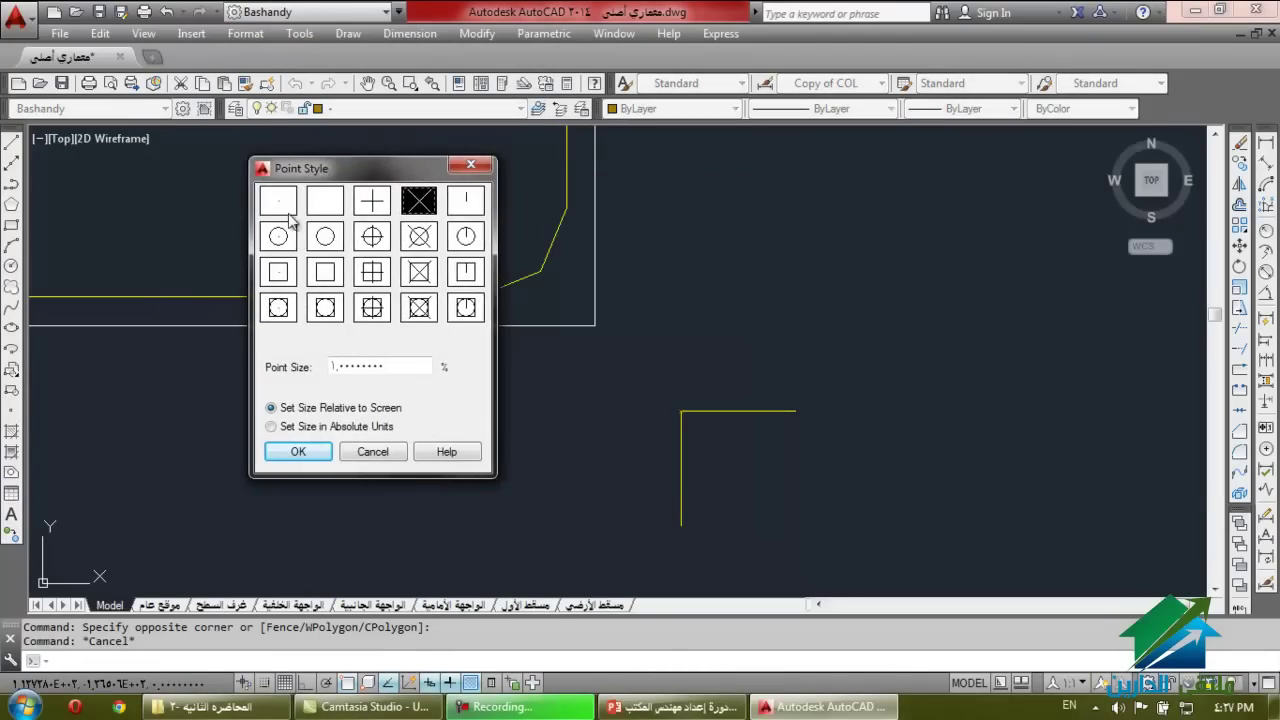
left_click(279, 206)
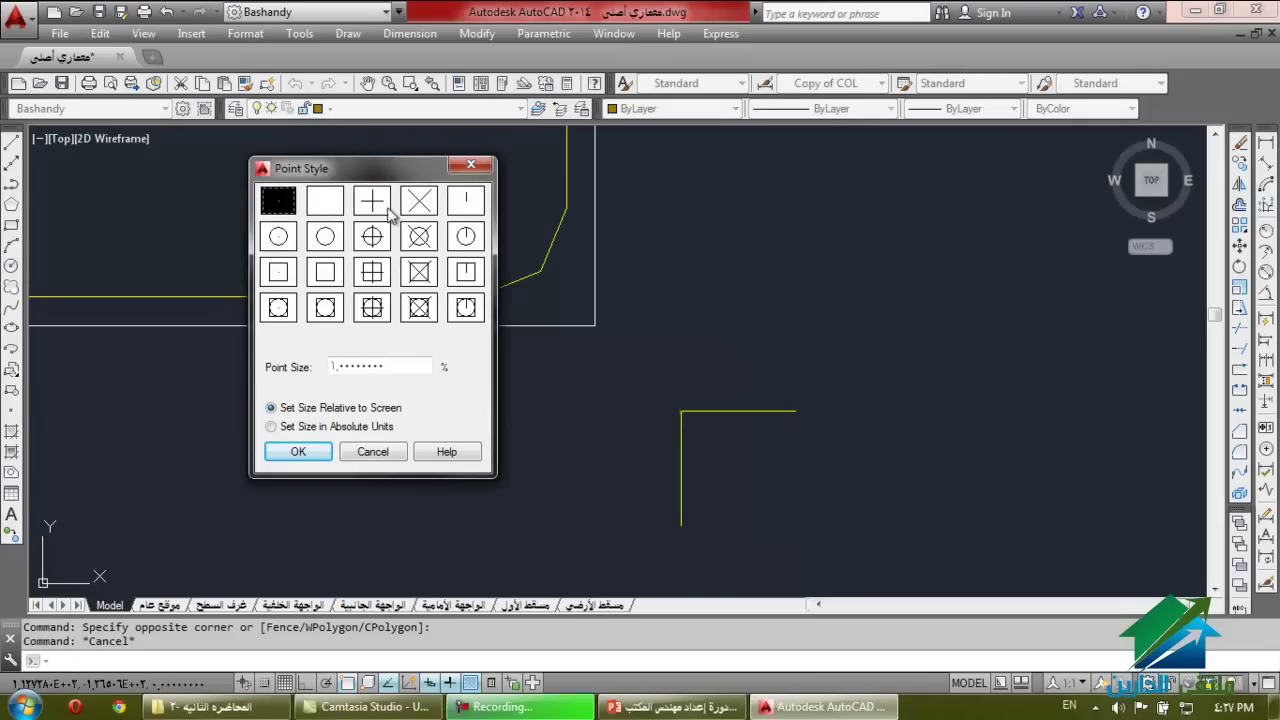
left_click(421, 204)
left_click(419, 309)
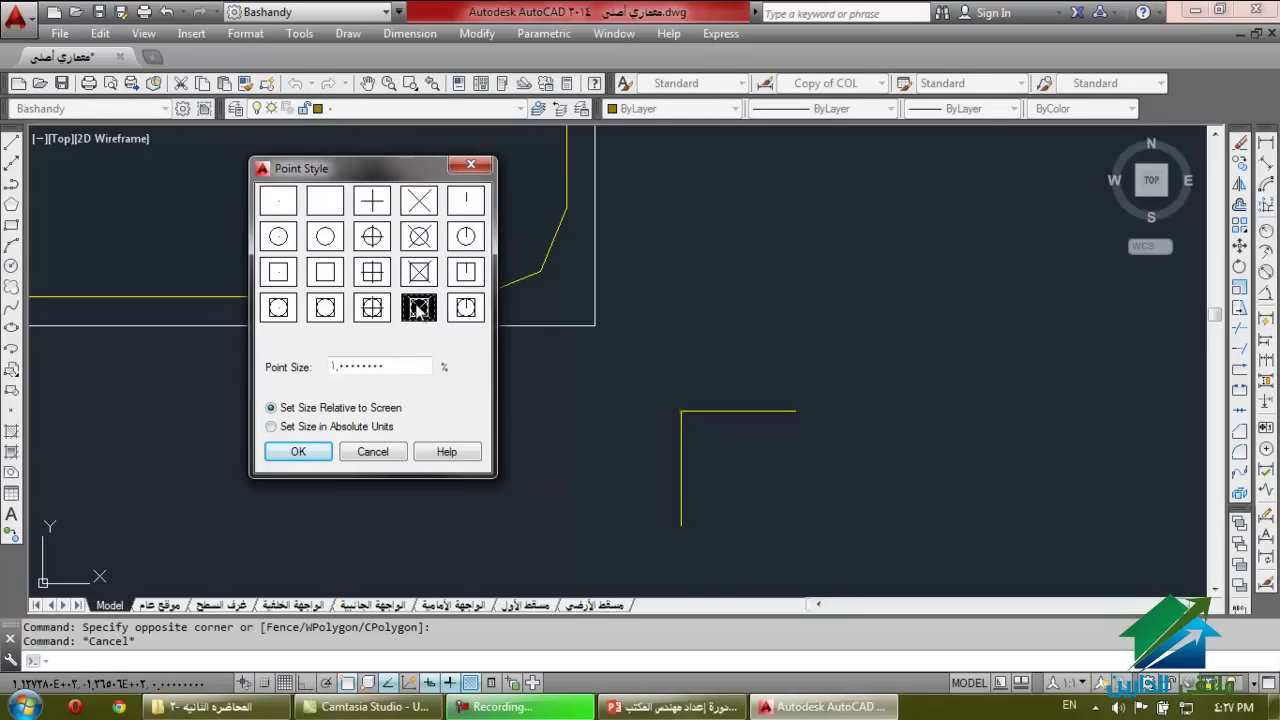
Set the point size to 5% relative to the screen and apply the point style.
left_click(290, 428)
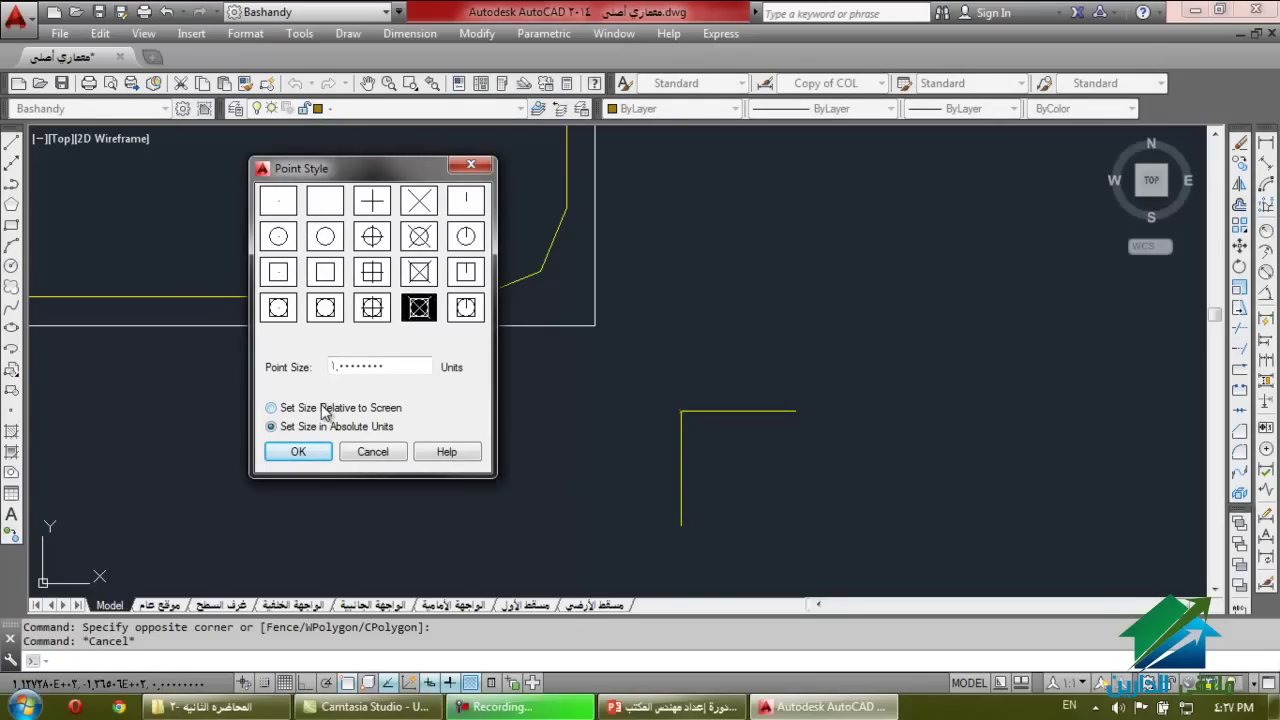
left_click(323, 409)
left_click_drag(392, 365, 297, 370)
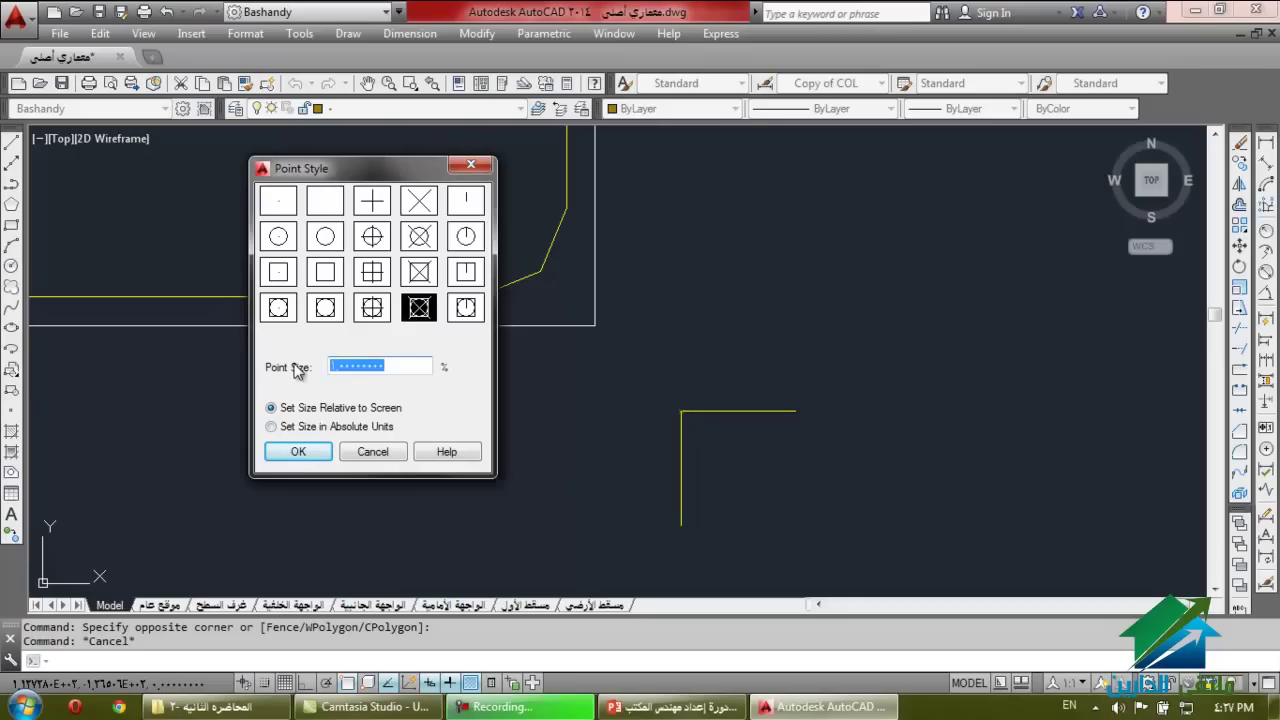
type("ه")
left_click(297, 452)
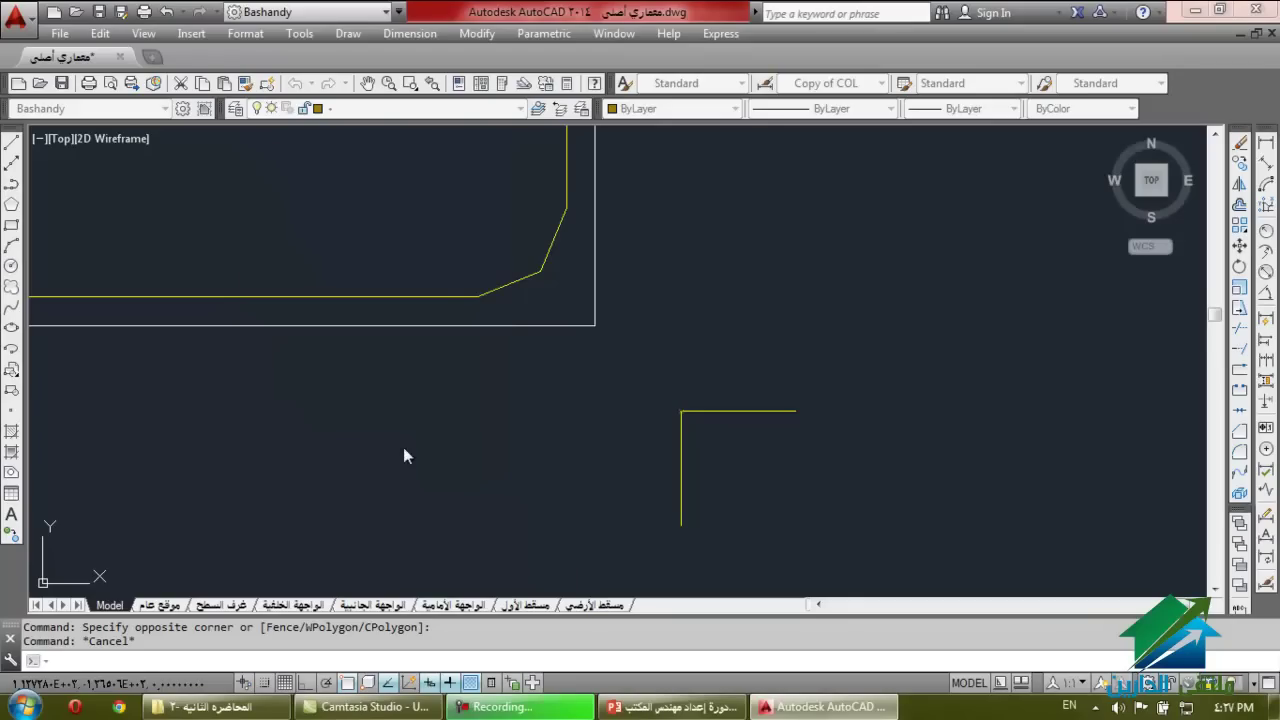
scroll(716, 396, "up", 6)
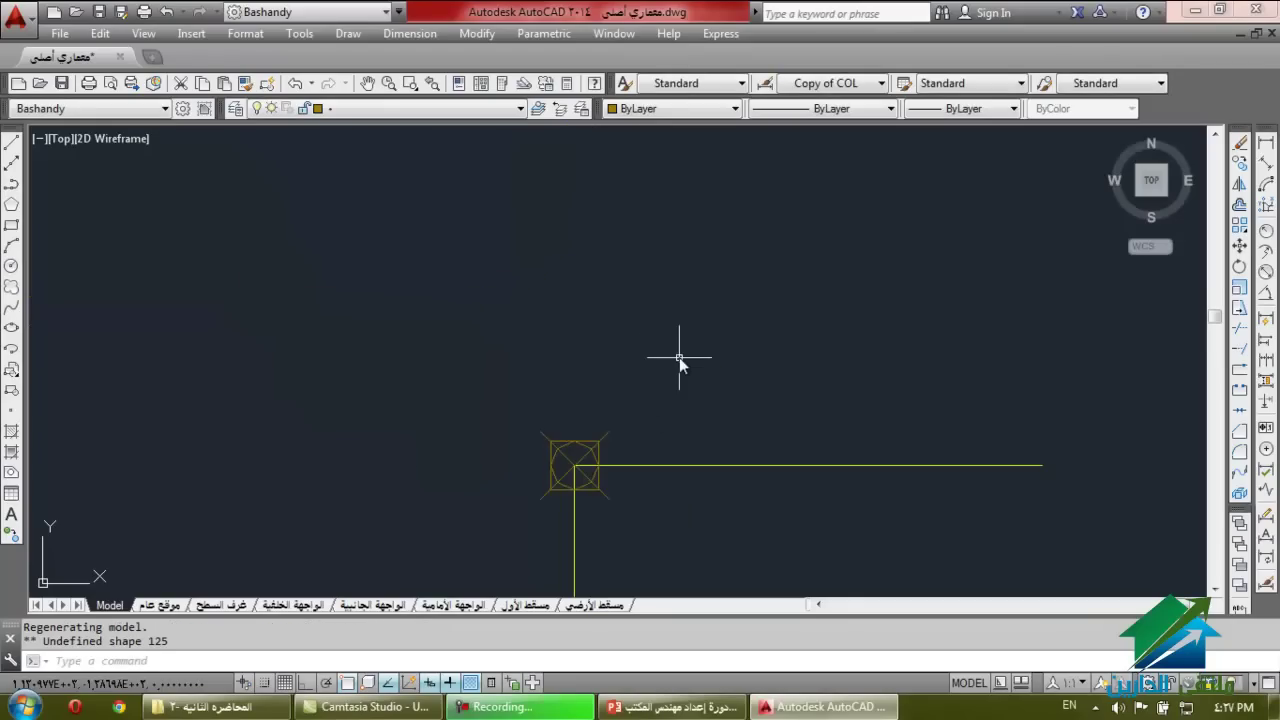
scroll(679, 357, "down", 6)
scroll(636, 378, "up", 2)
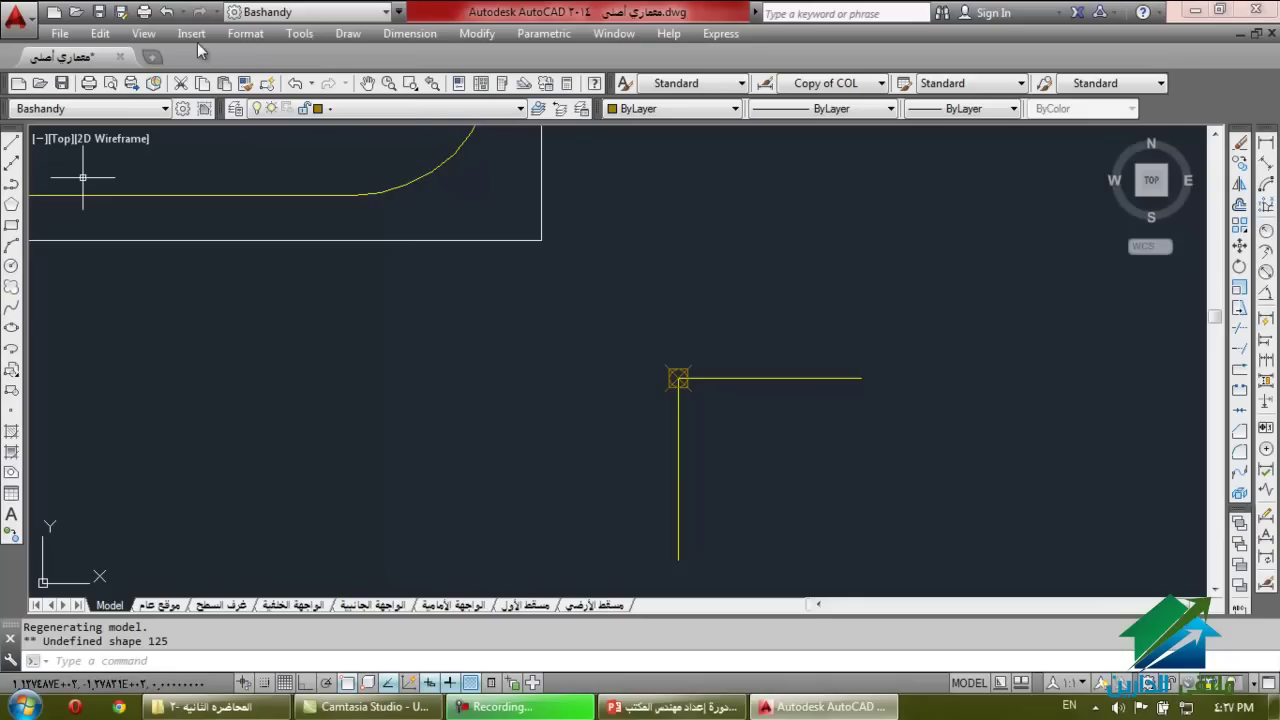
left_click(245, 33)
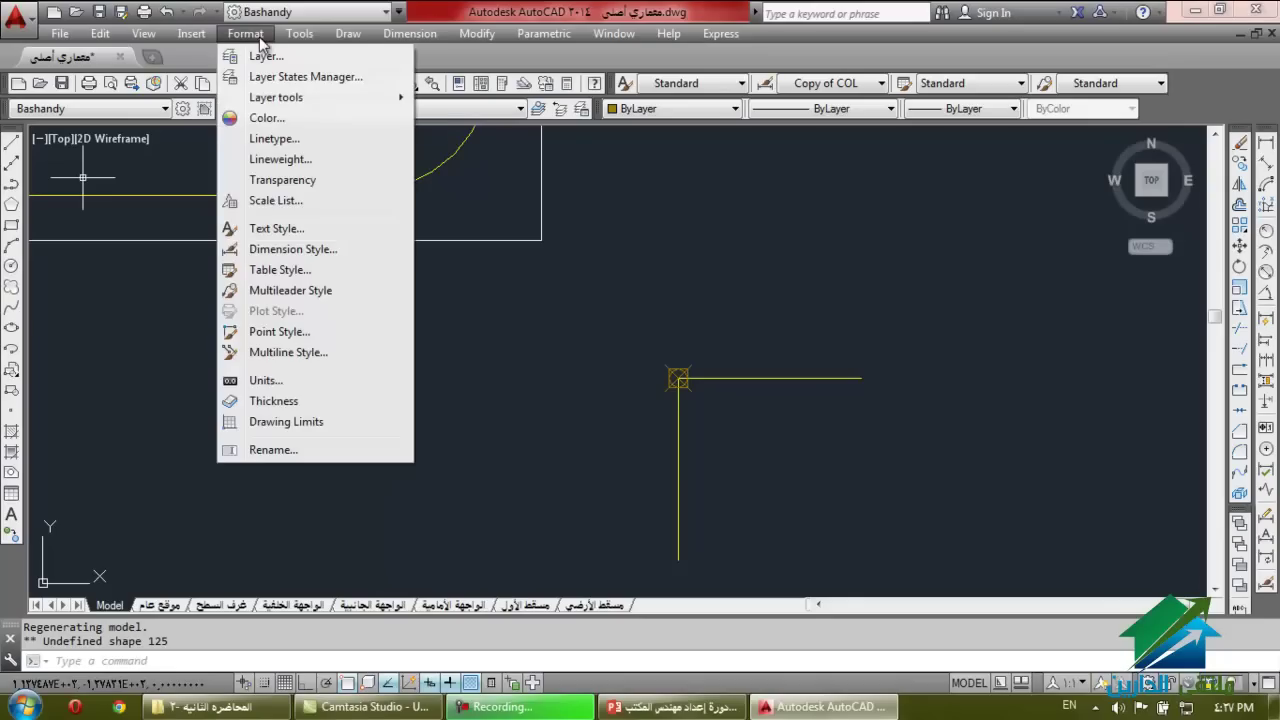
left_click(284, 331)
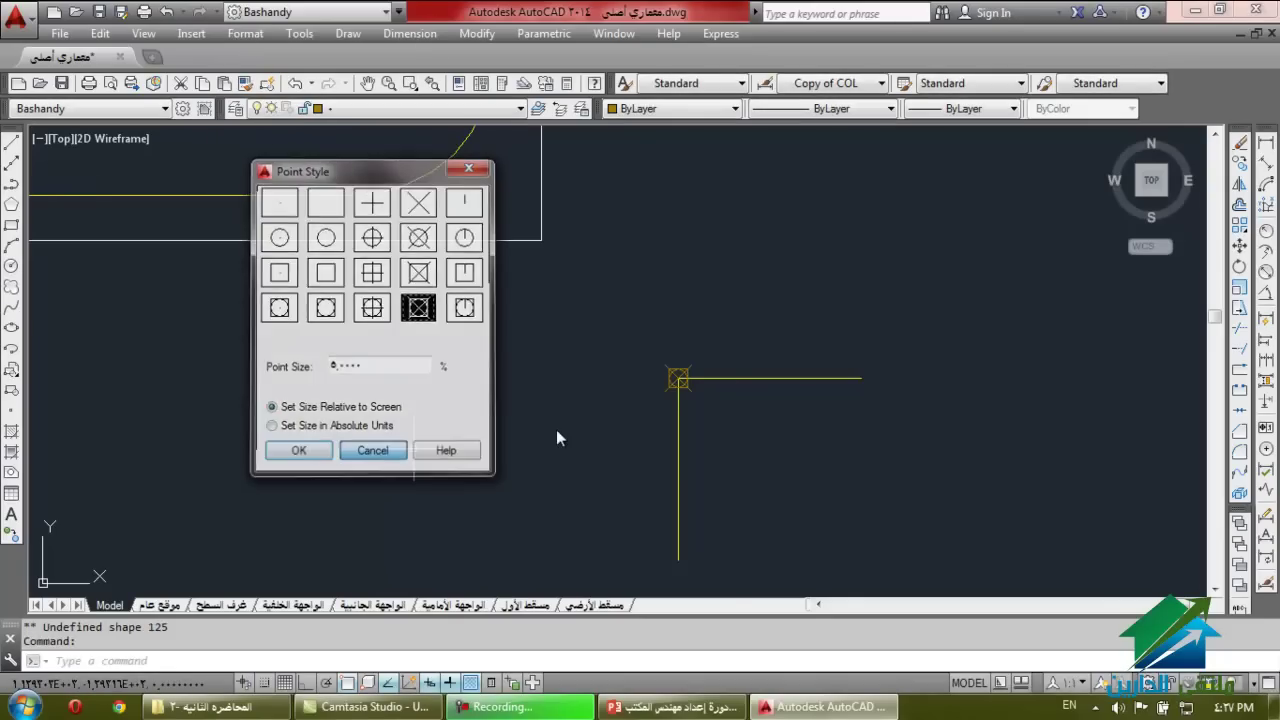
key("Return")
Regenerate the drawing to rescale the point marker at the corner of the yellow L-shaped mark, leaving nothing selected.
scroll(671, 357, "up", 4)
left_click(671, 366)
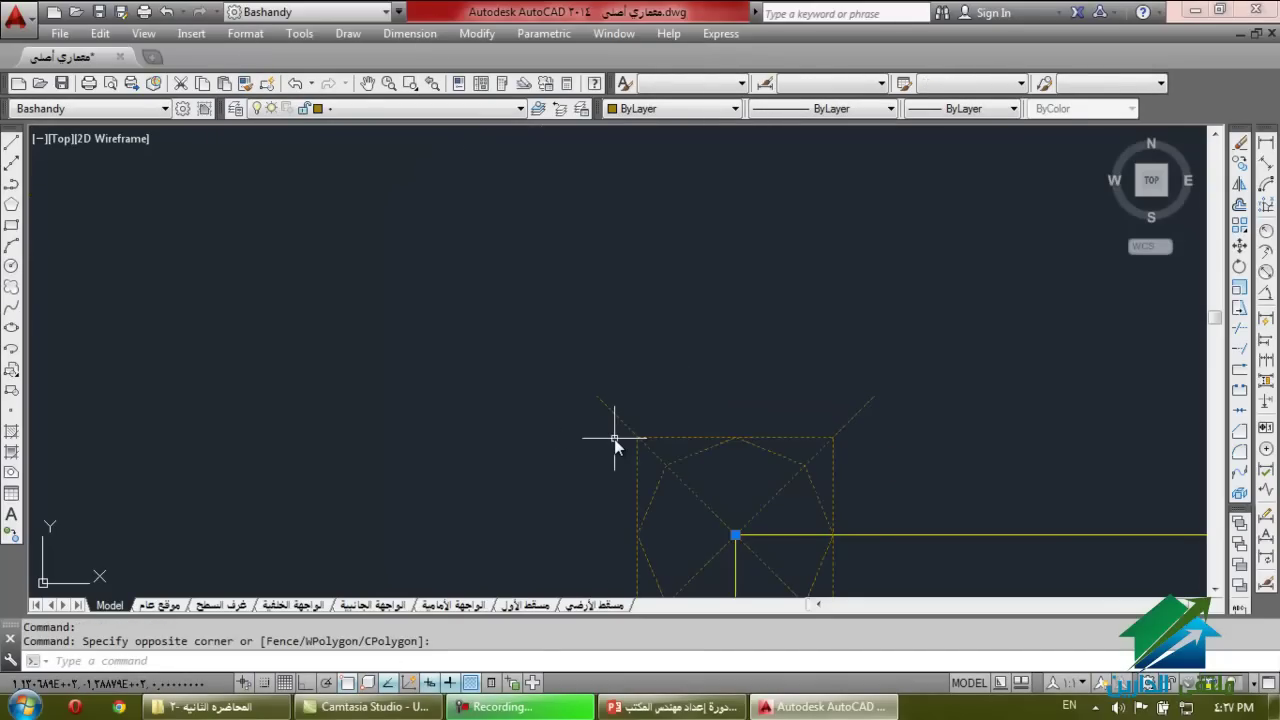
type("re")
key("Return")
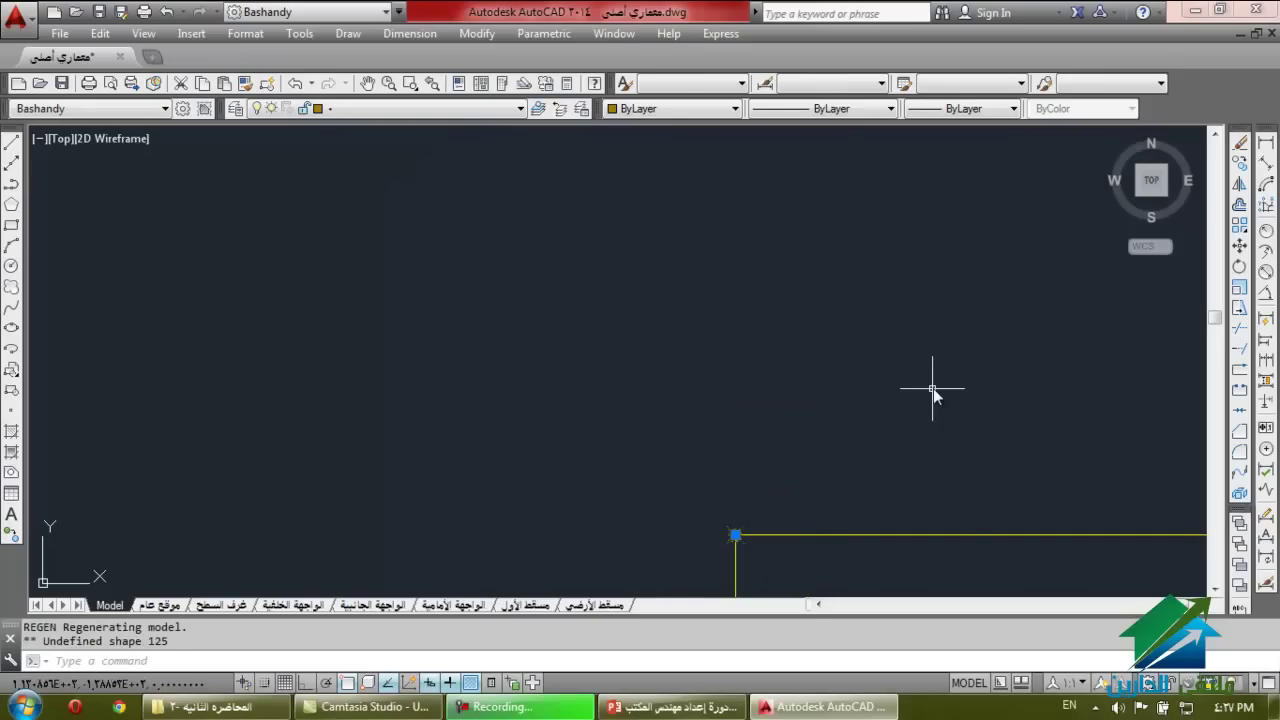
key("Escape")
key("Escape")
Delete the point at the corner of the yellow L-shaped mark.
scroll(755, 548, "up", 5)
left_click(536, 295)
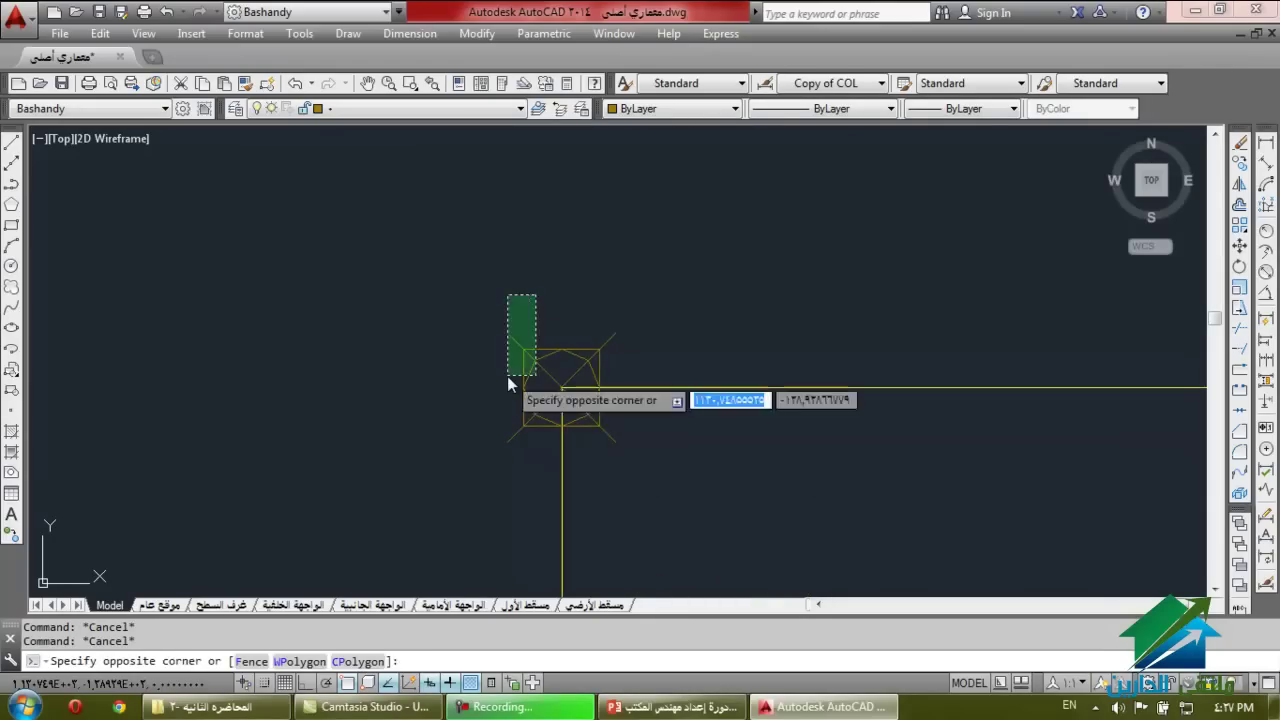
left_click(507, 376)
key("Delete")
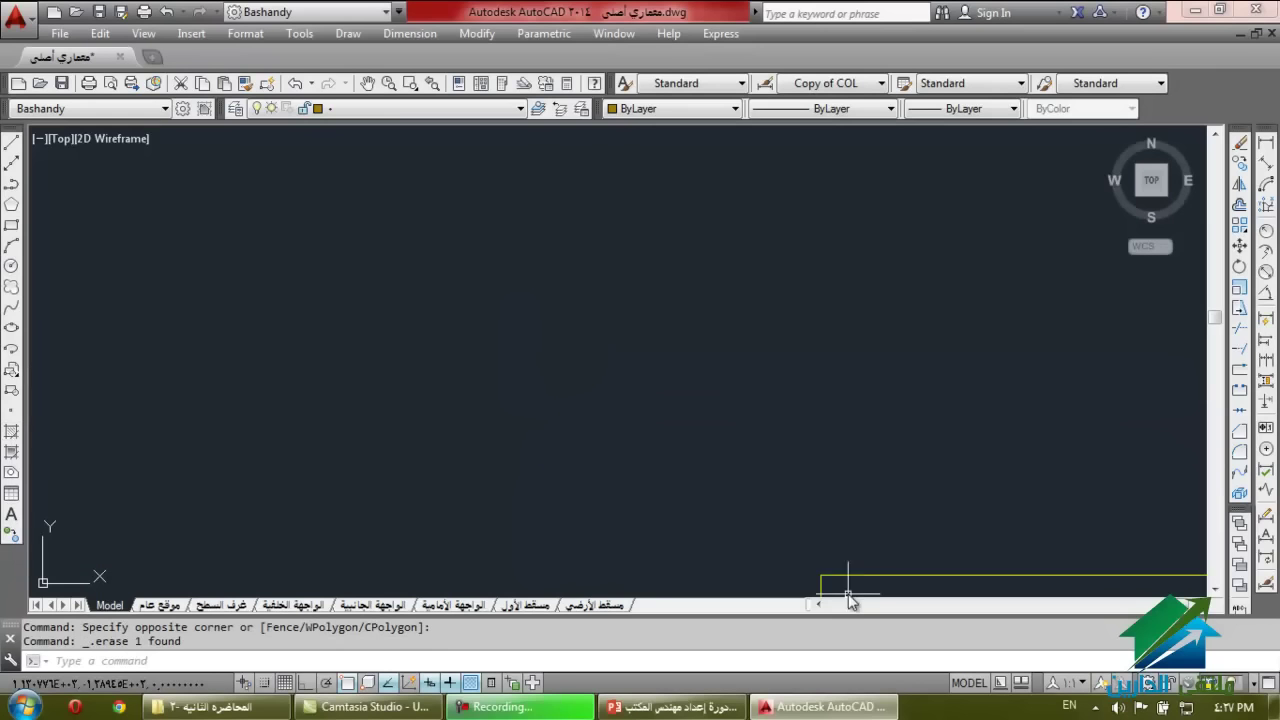
Draw a small upright rectangle in the empty area of the floor-plan sheet just above grid bubbles 2 and 3.
scroll(826, 545, "down", 6)
scroll(831, 490, "up", 6)
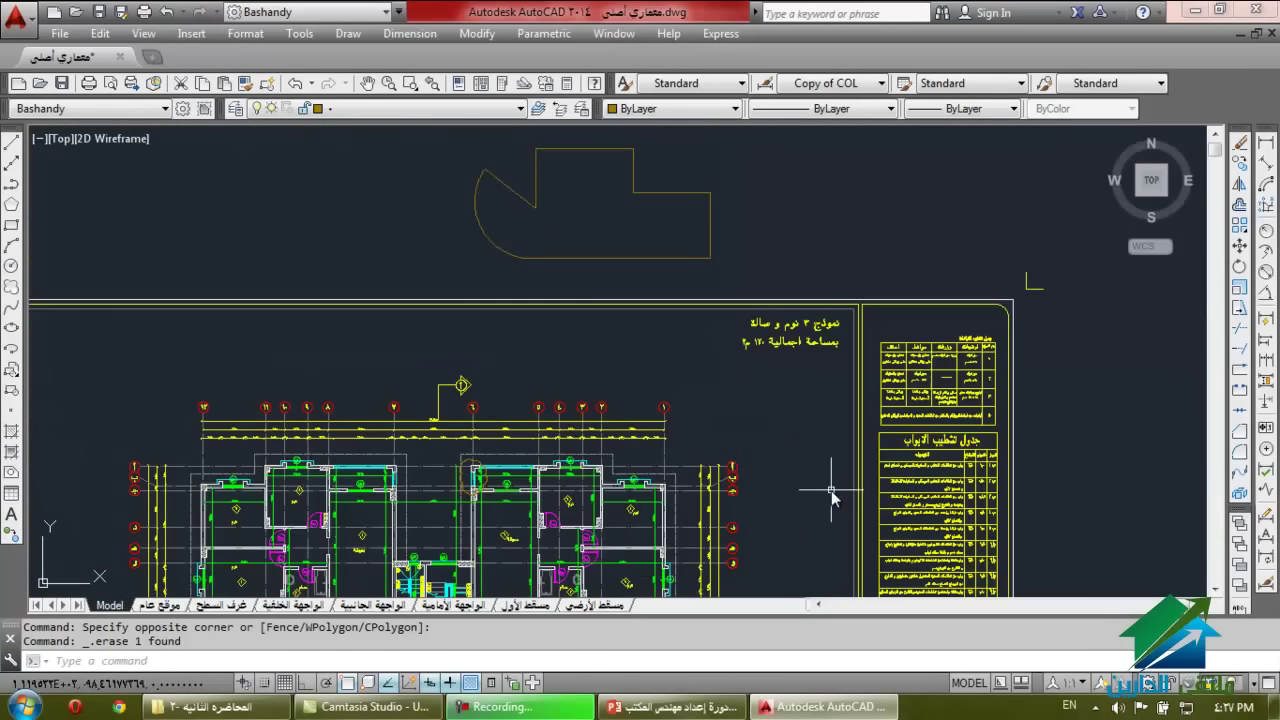
left_click(12, 224)
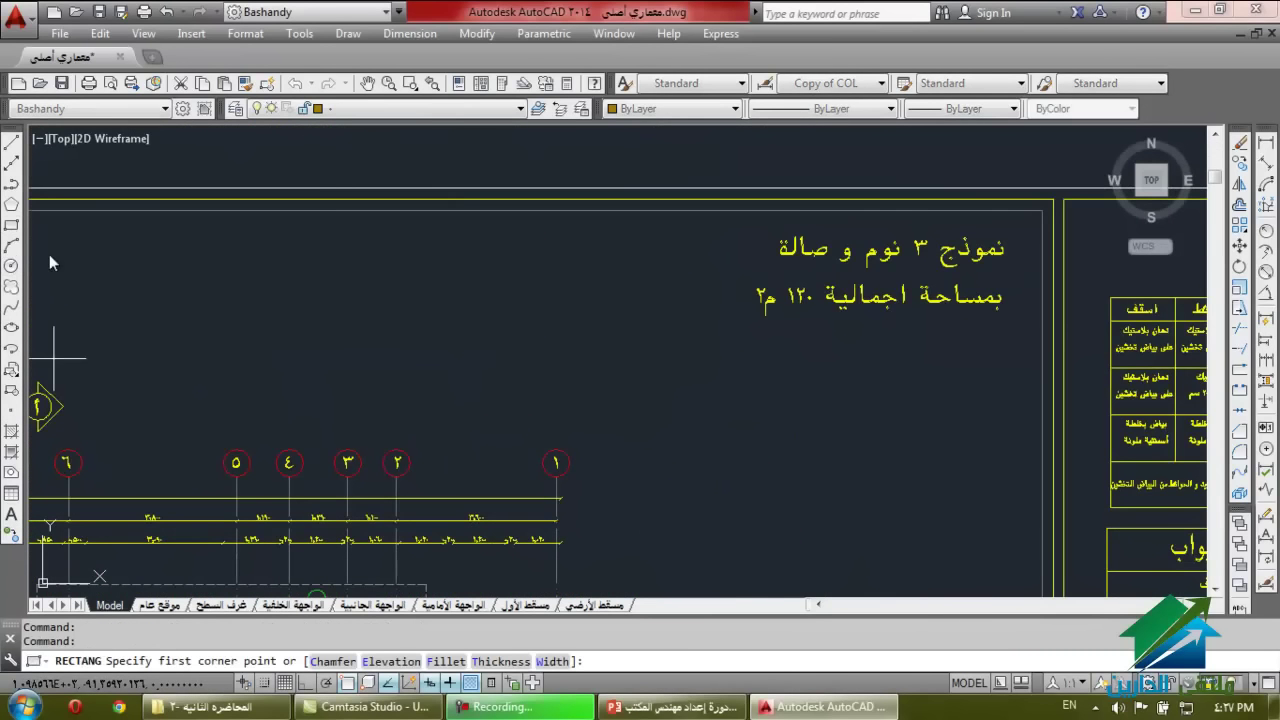
left_click(376, 424)
left_click(438, 286)
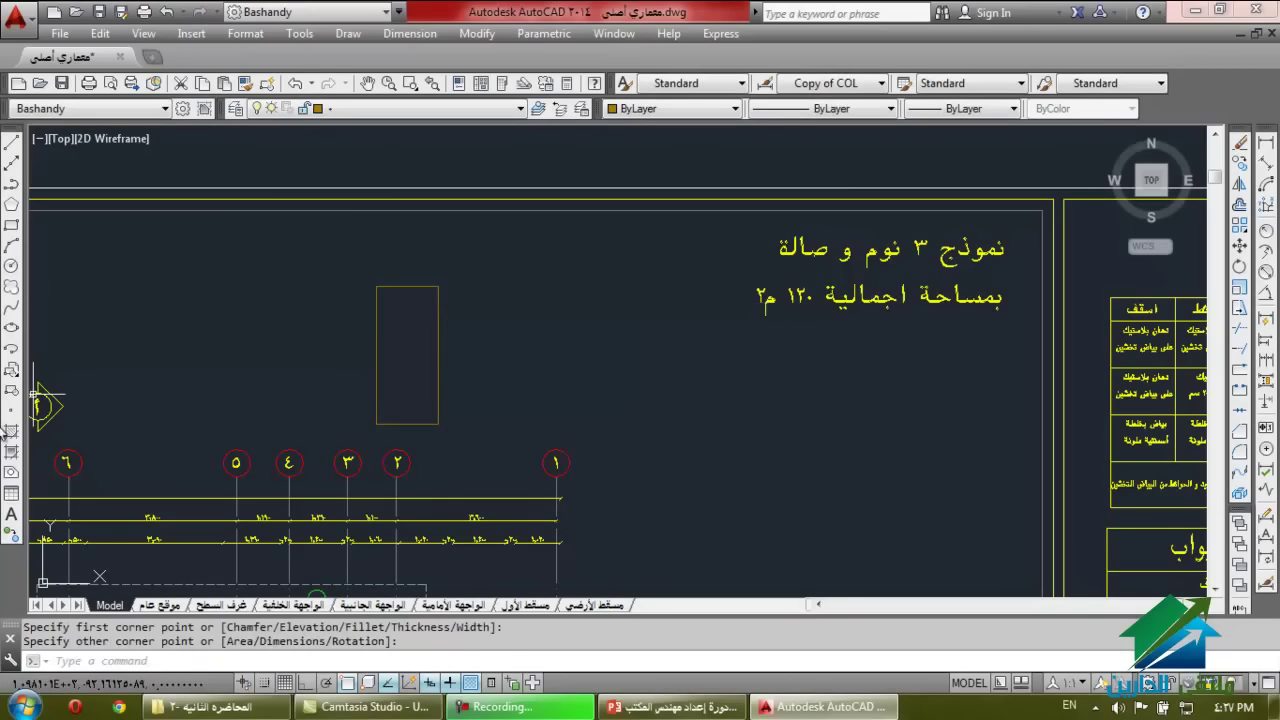
Inspect the hatched columns in the plan, start a new hatch and open the hatch pattern palette.
scroll(600, 249, "down", 3)
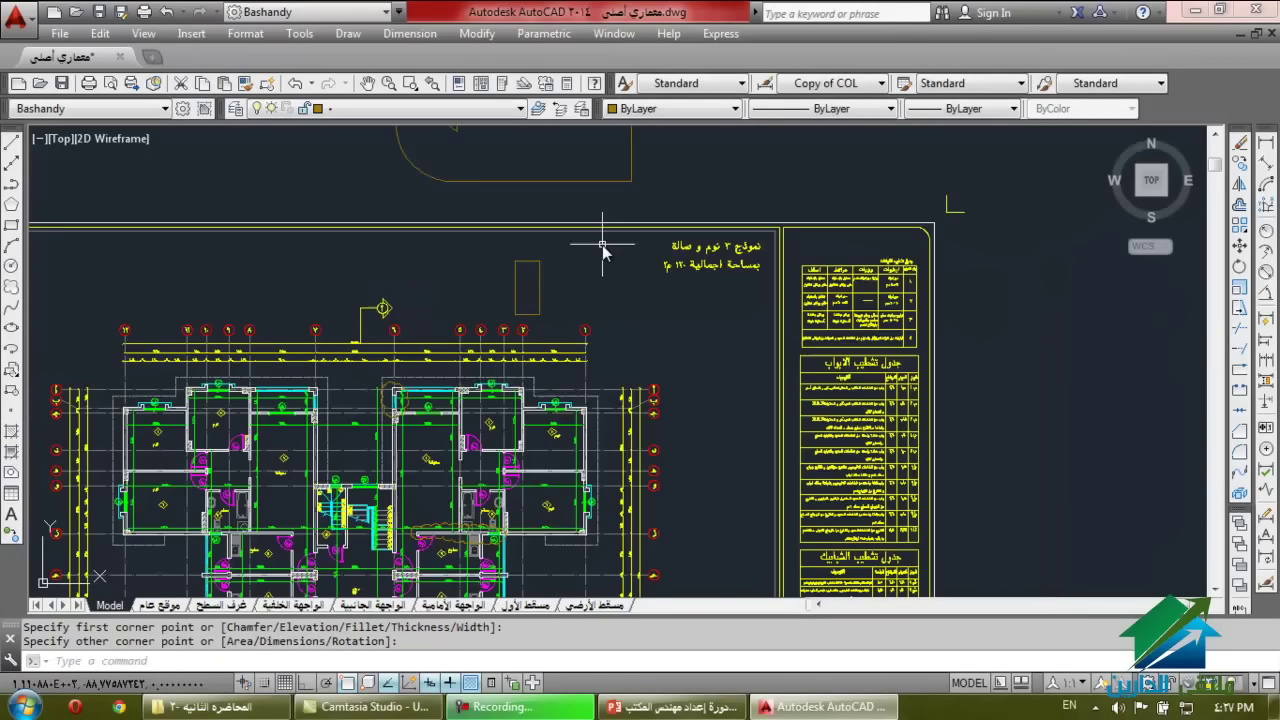
scroll(640, 453, "up", 4)
scroll(635, 445, "up", 5)
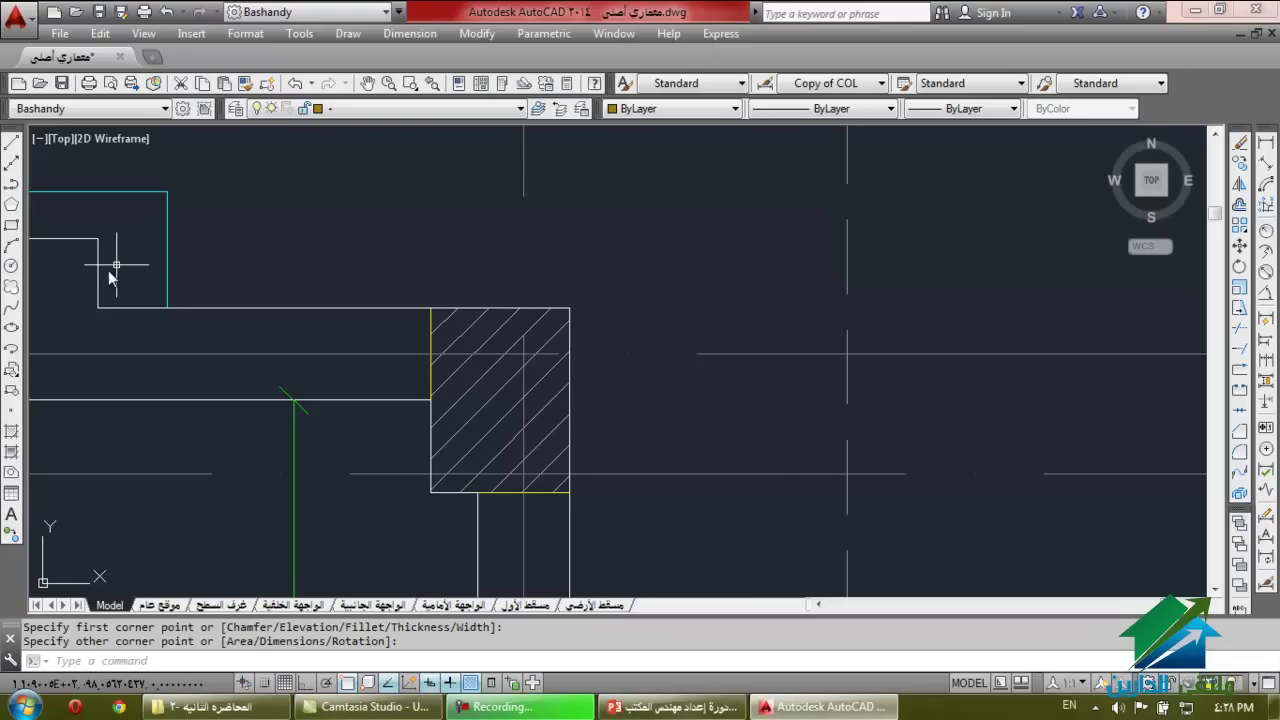
scroll(706, 428, "down", 4)
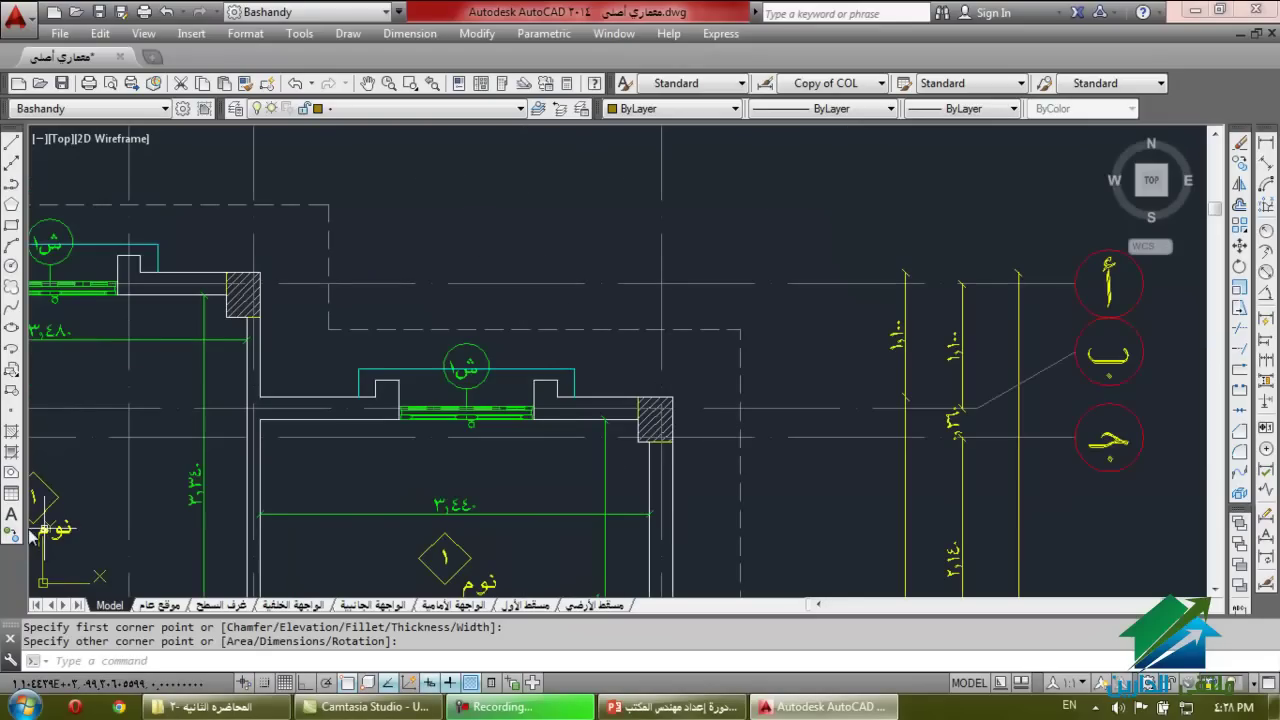
left_click(12, 431)
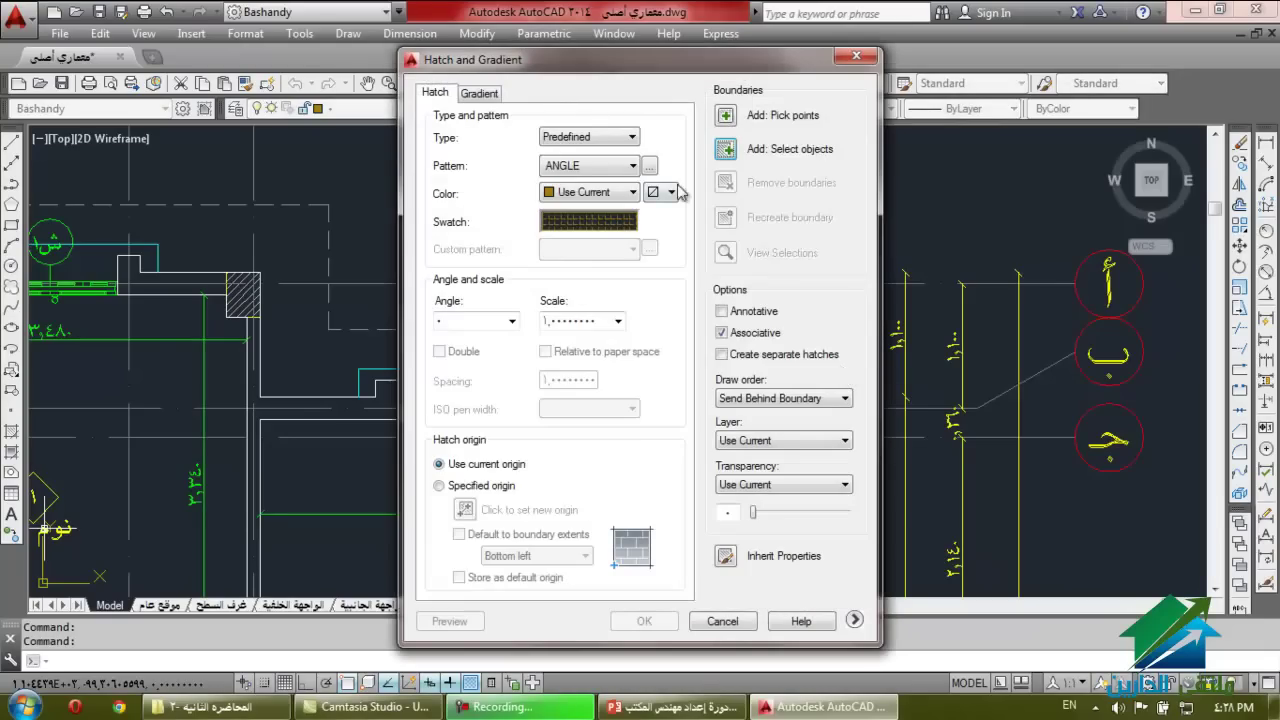
left_click(632, 192)
left_click(632, 192)
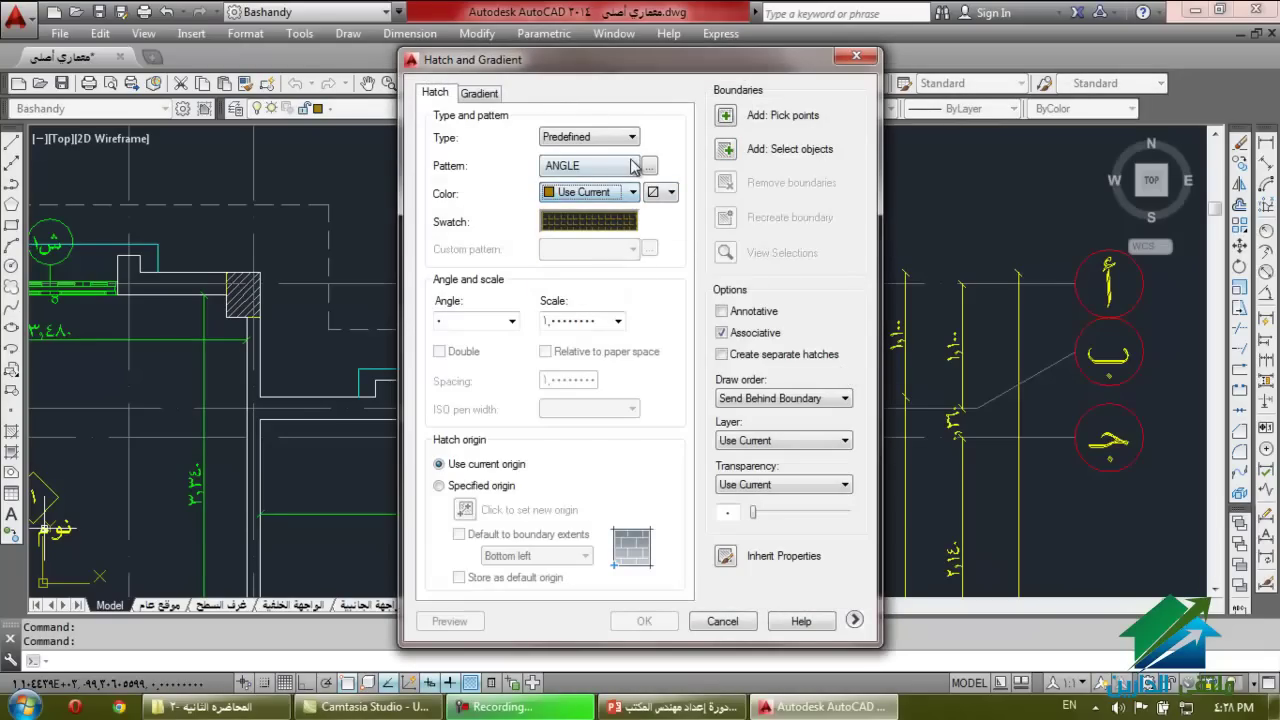
left_click(630, 166)
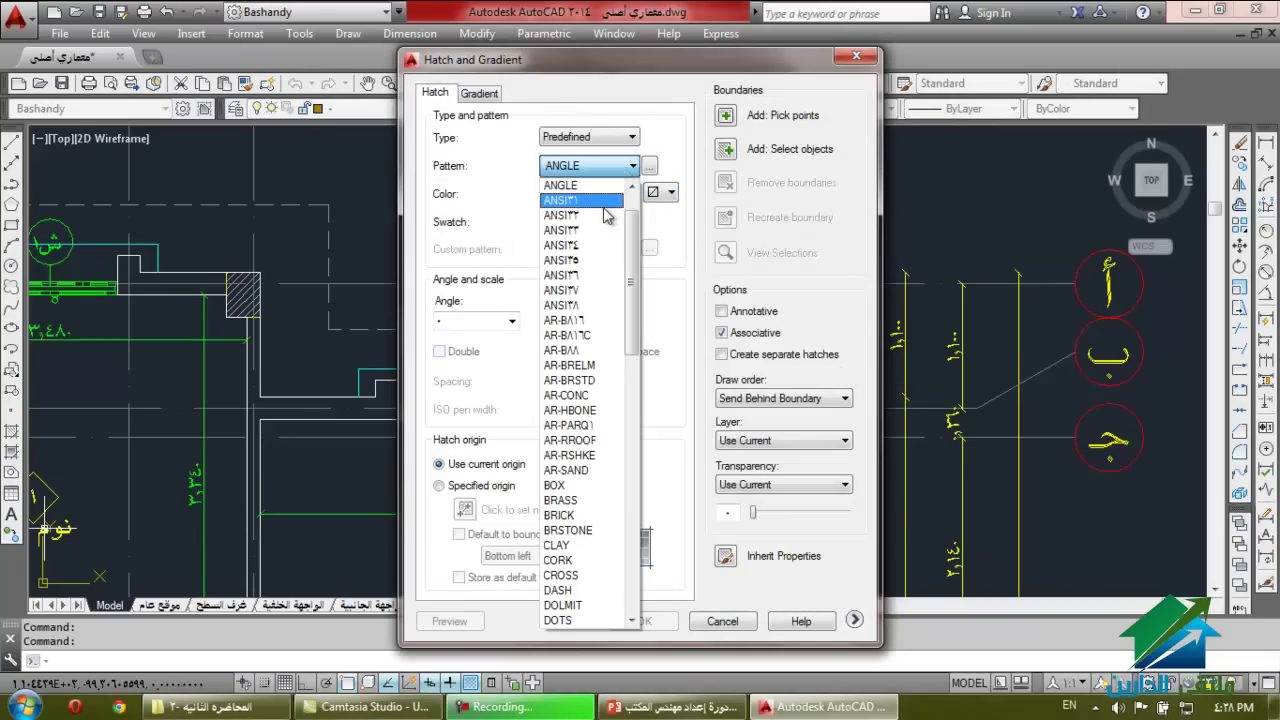
left_click(651, 166)
left_click(651, 166)
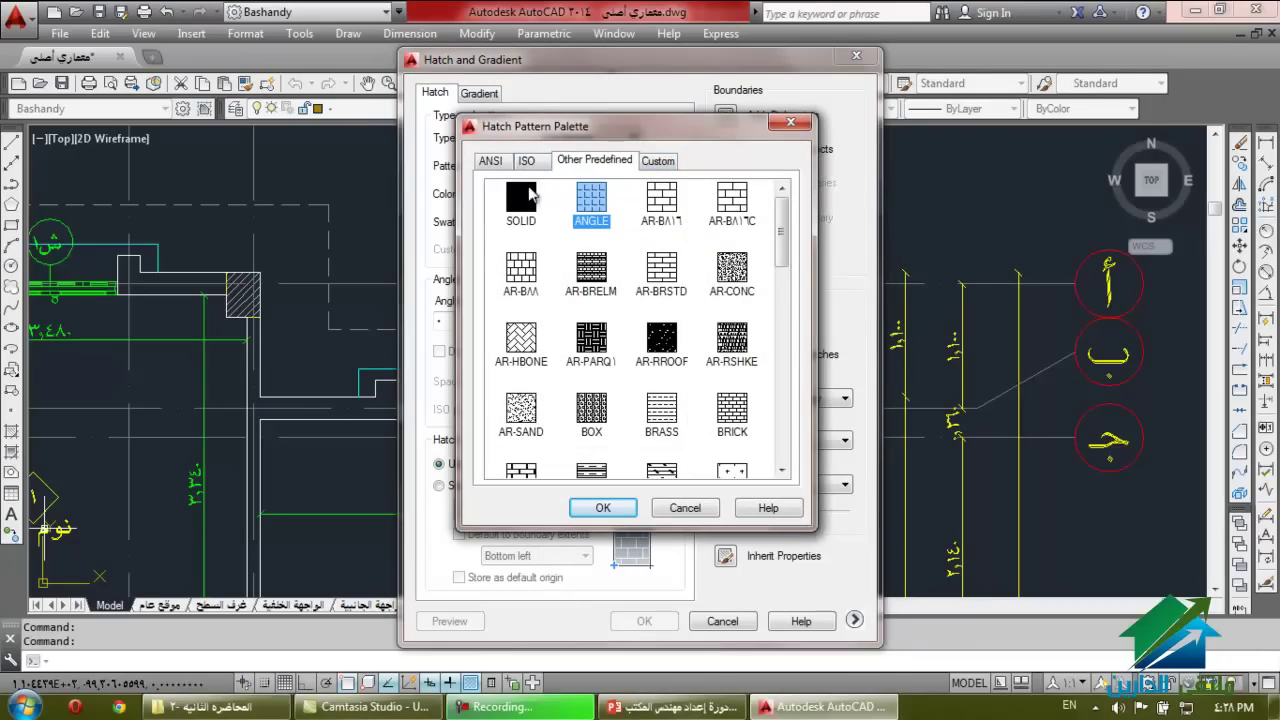
Choose the ANSI31 diagonal-line pattern for the hatch.
left_click(531, 195)
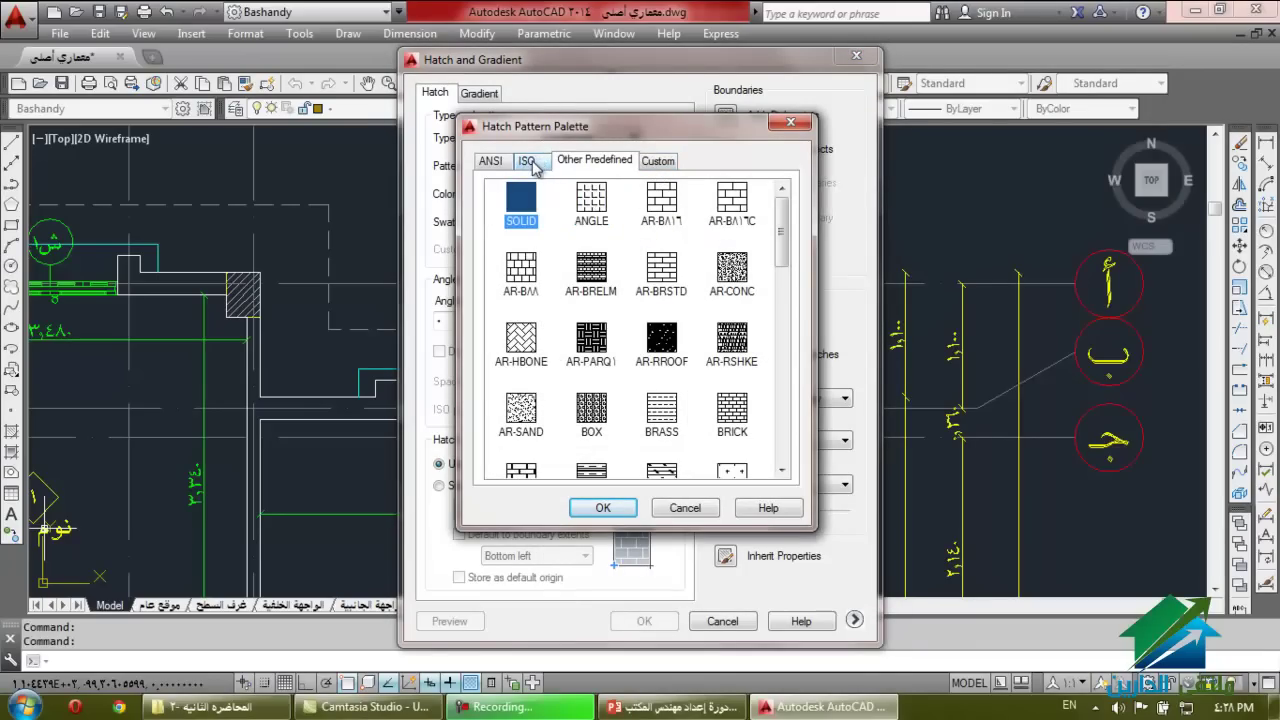
left_click(531, 164)
left_click(496, 166)
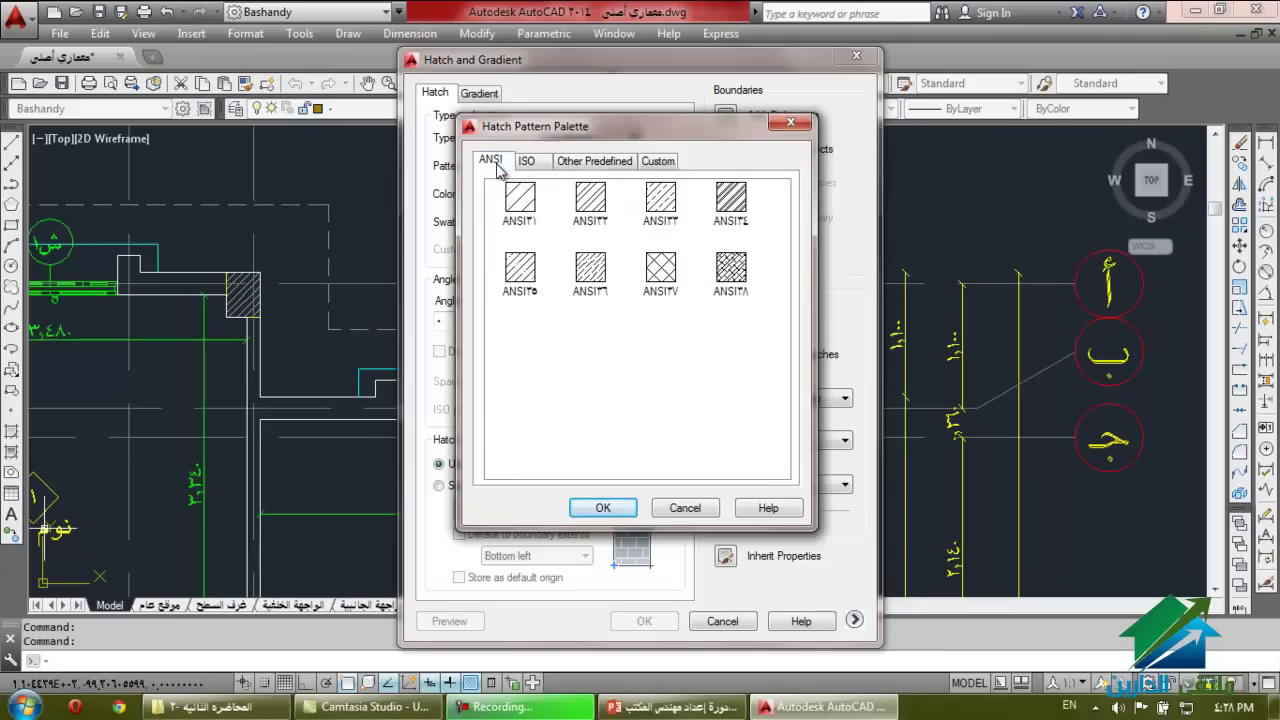
left_click(526, 200)
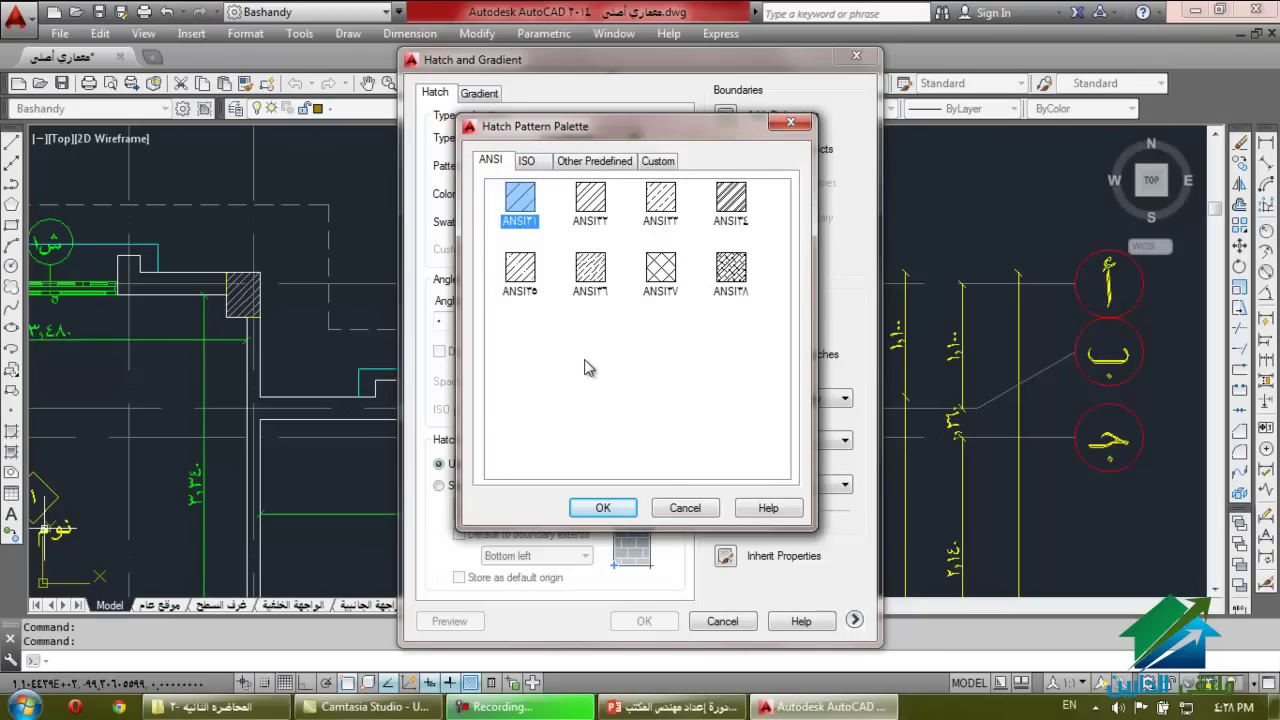
left_click(591, 206)
left_click(508, 204)
left_click(603, 508)
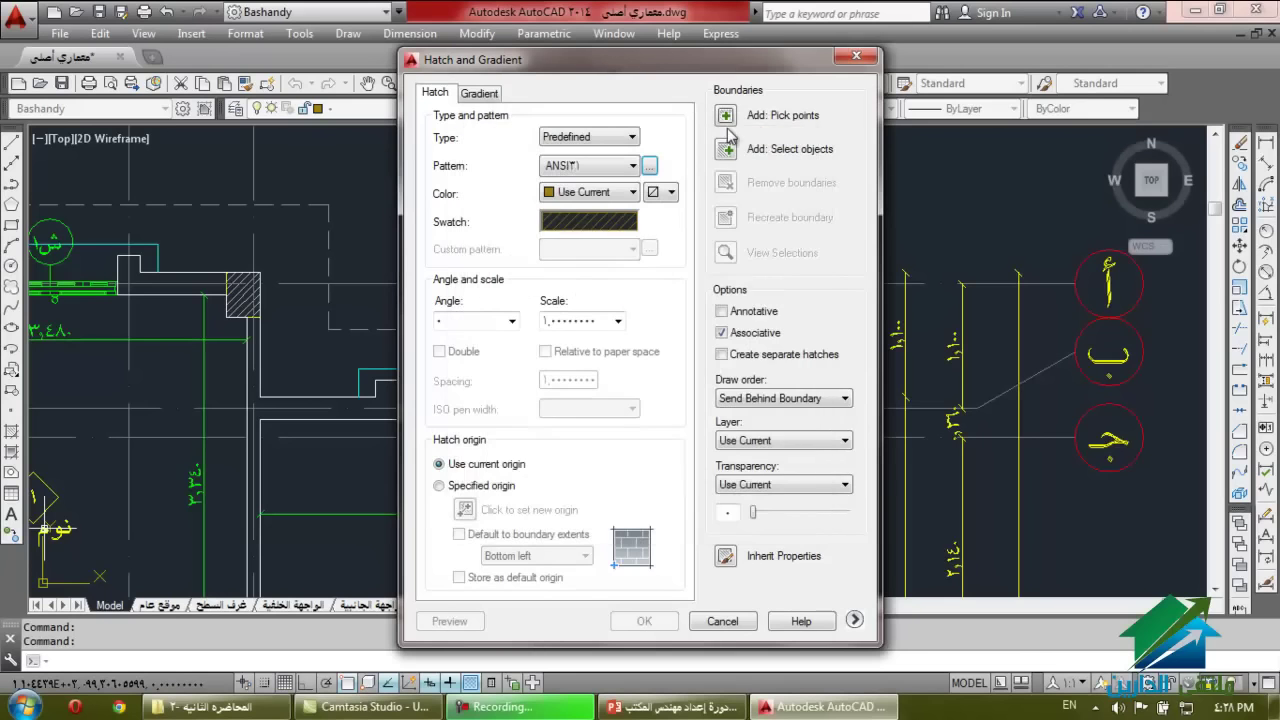
Select the small rectangle above the grid bubbles as the hatch boundary object.
left_click(726, 149)
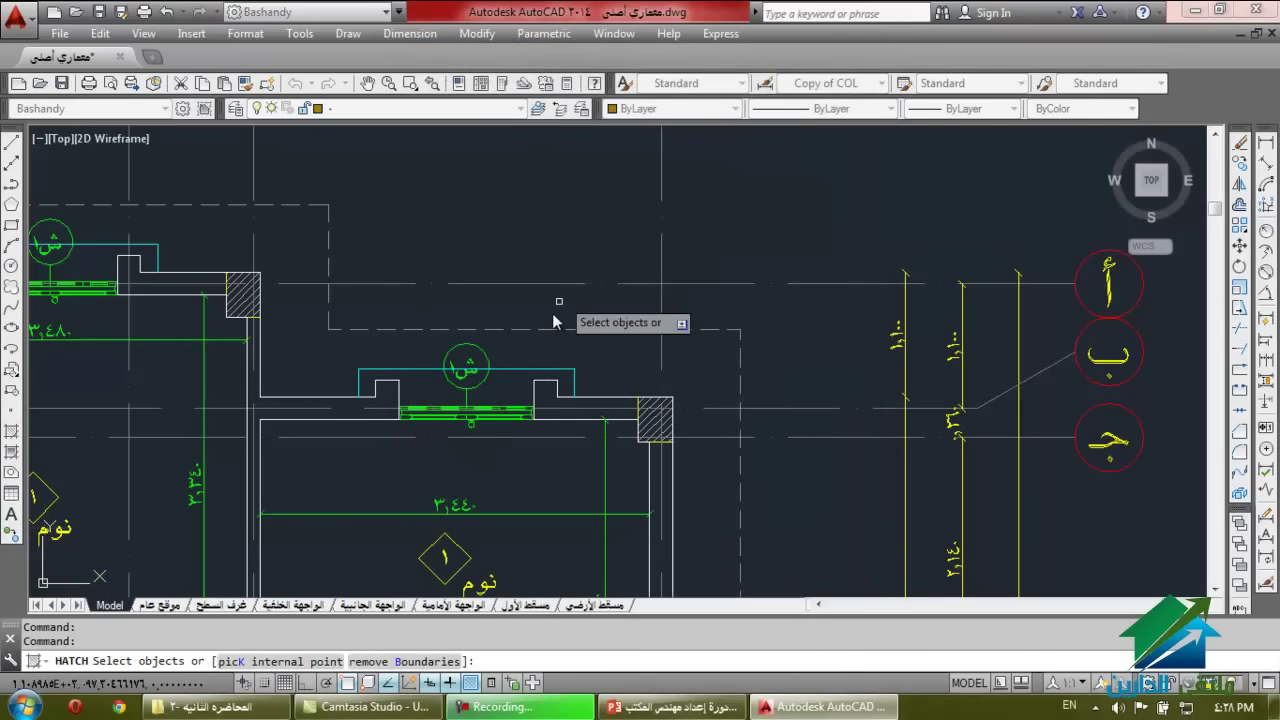
scroll(525, 360, "down", 5)
scroll(529, 540, "up", 8)
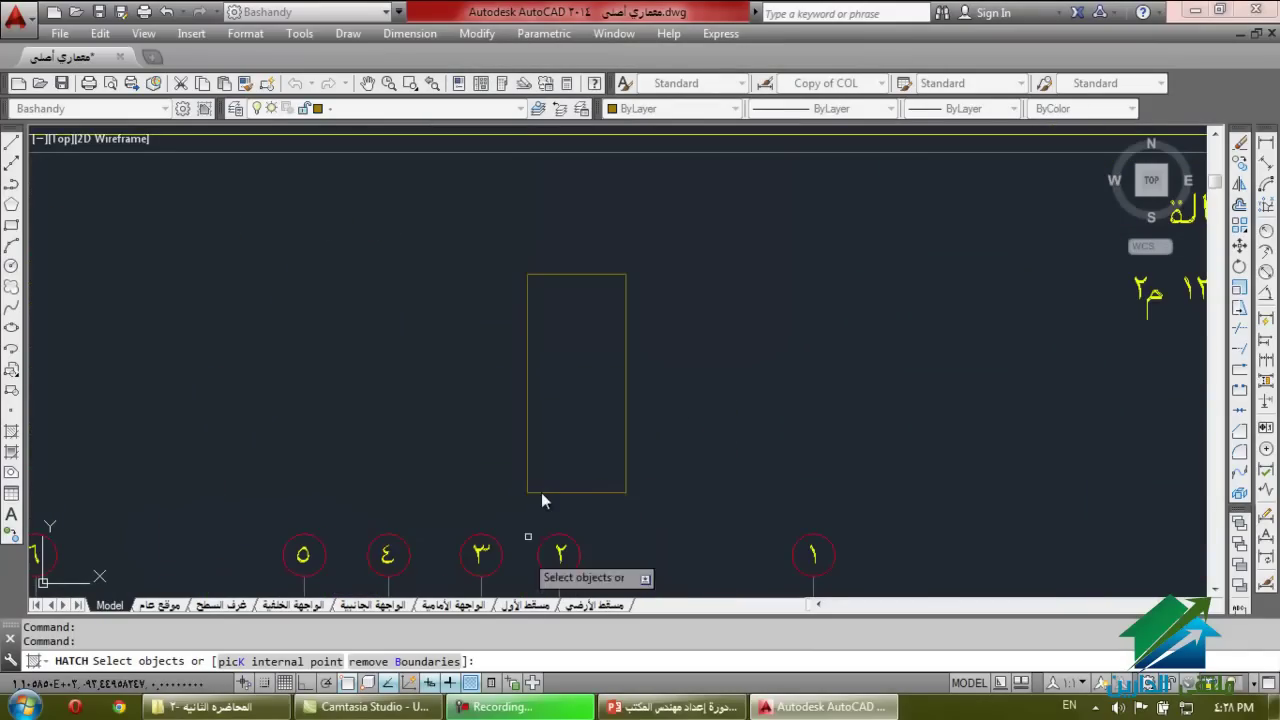
left_click(527, 381)
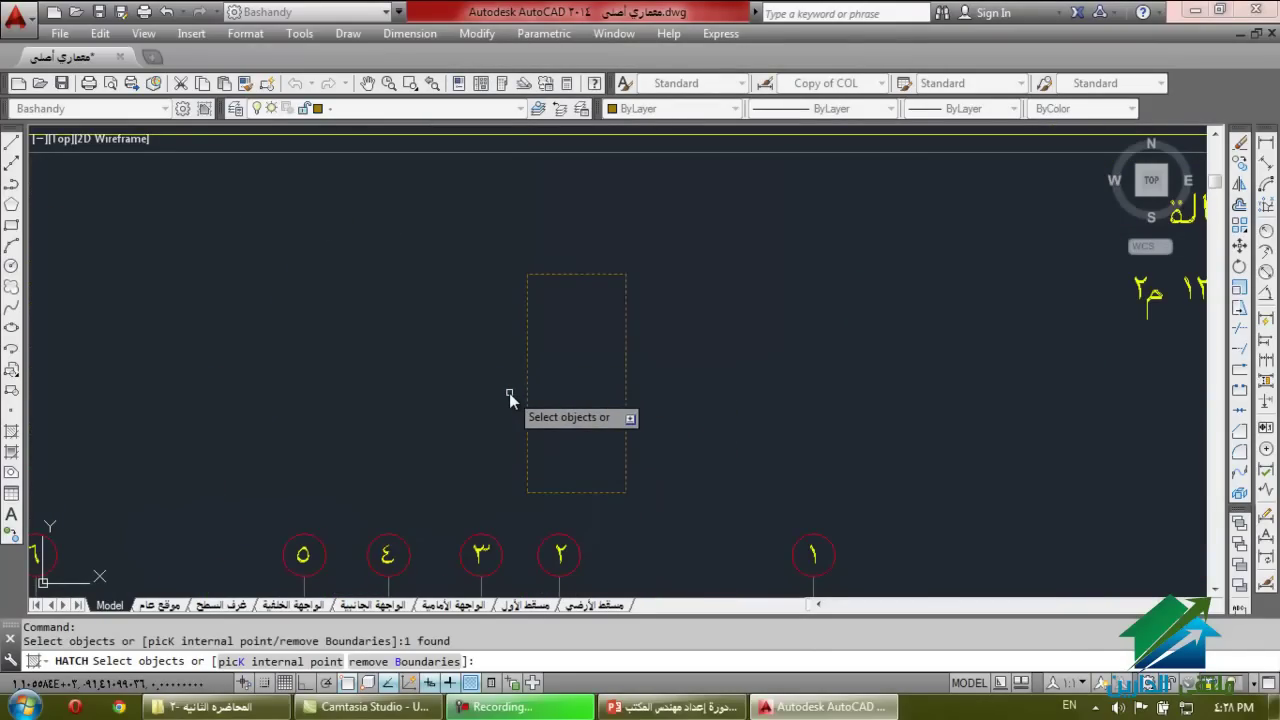
key("Return")
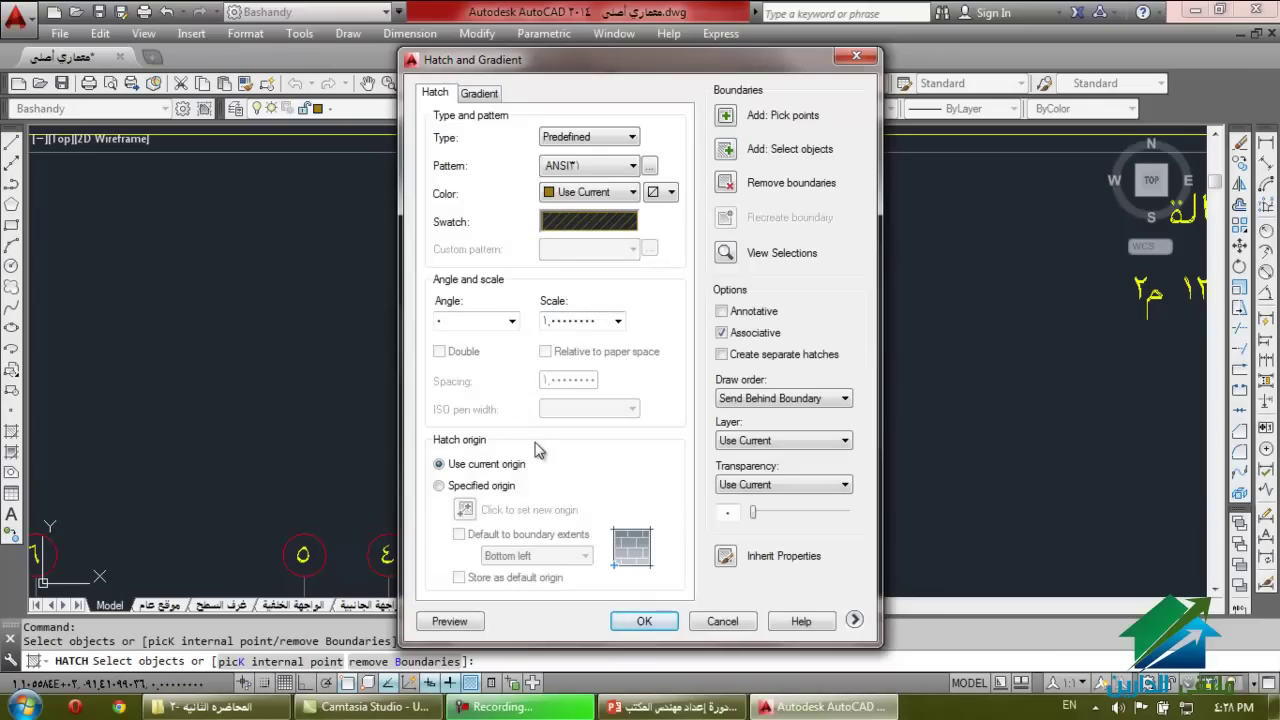
Set the ANSI31 hatch scale to 0.2 and apply the hatch to the small rectangle.
double_click(566, 320)
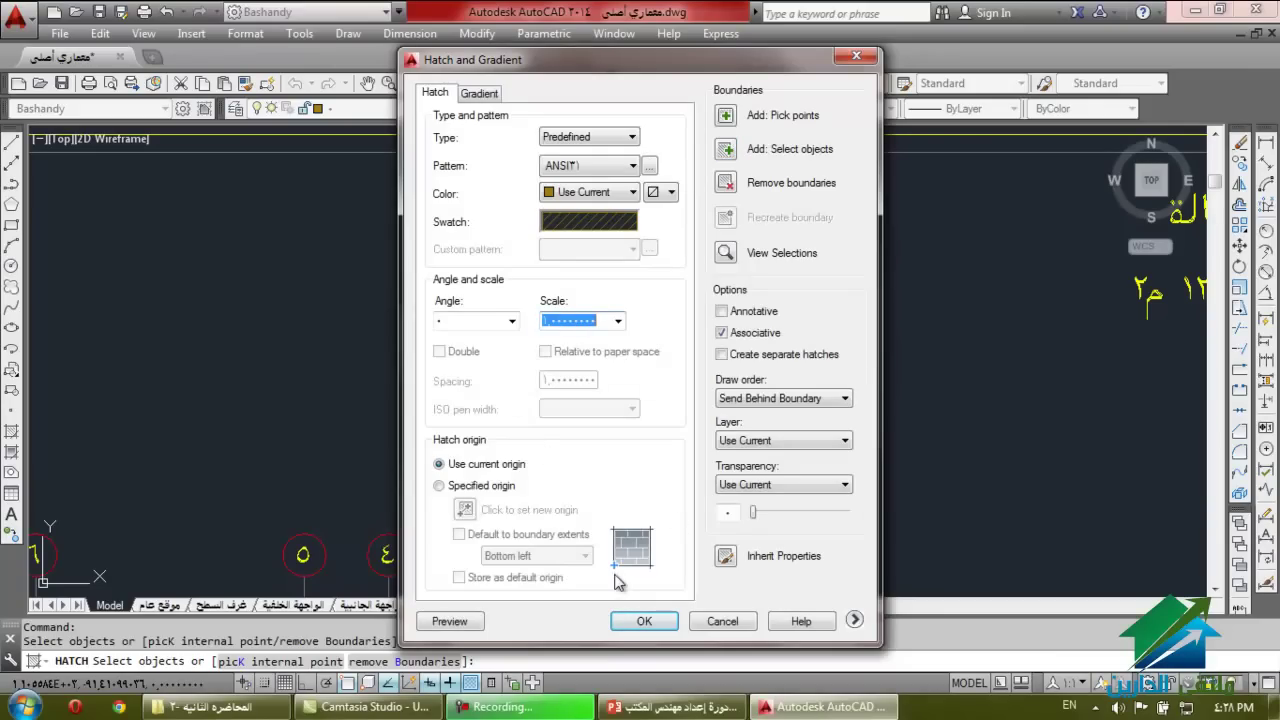
key("BackSpace")
left_click(644, 621)
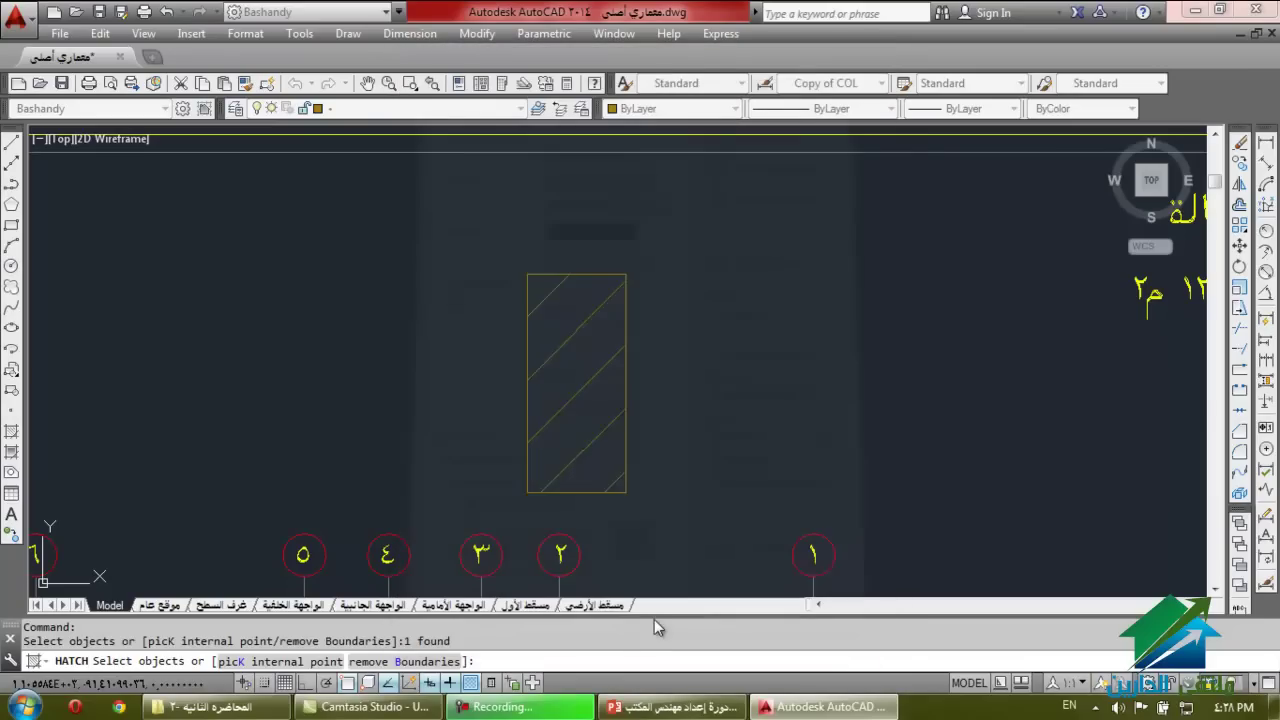
key("Return")
Change the scale of the rectangle's hatch to 0.05 in its quick properties.
left_click(580, 368)
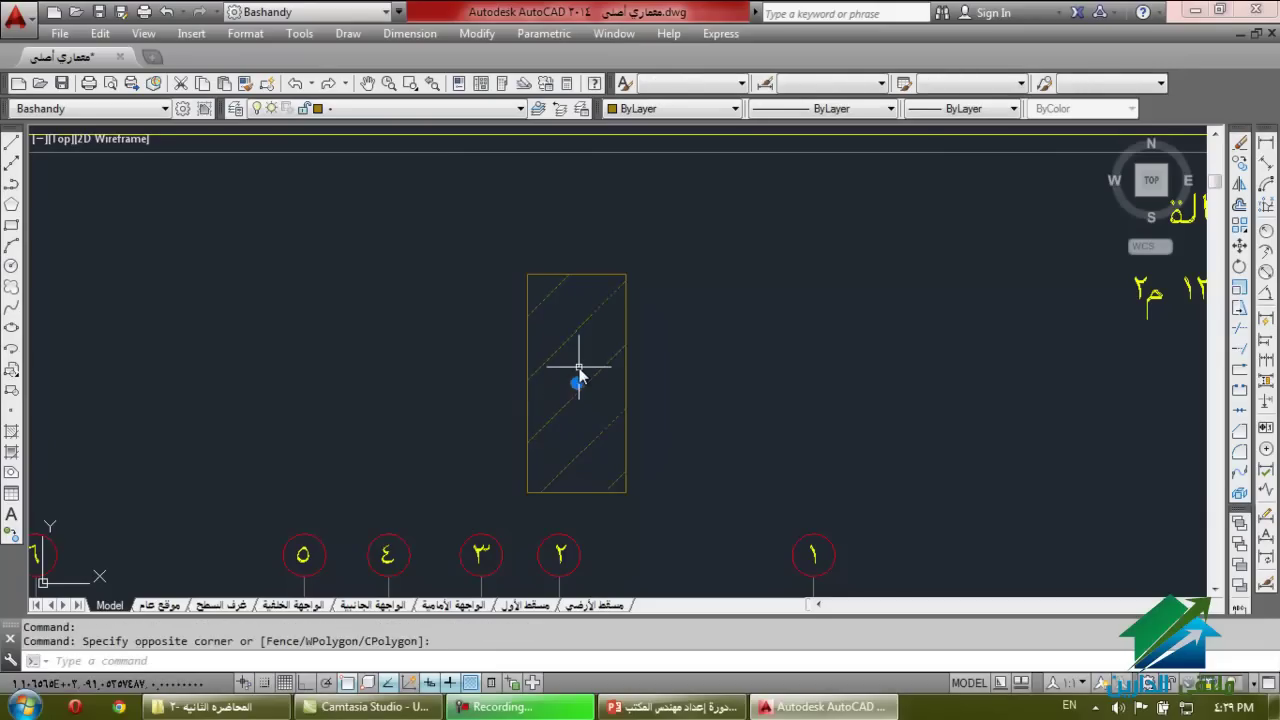
key("Escape")
key("Escape")
left_click(573, 333)
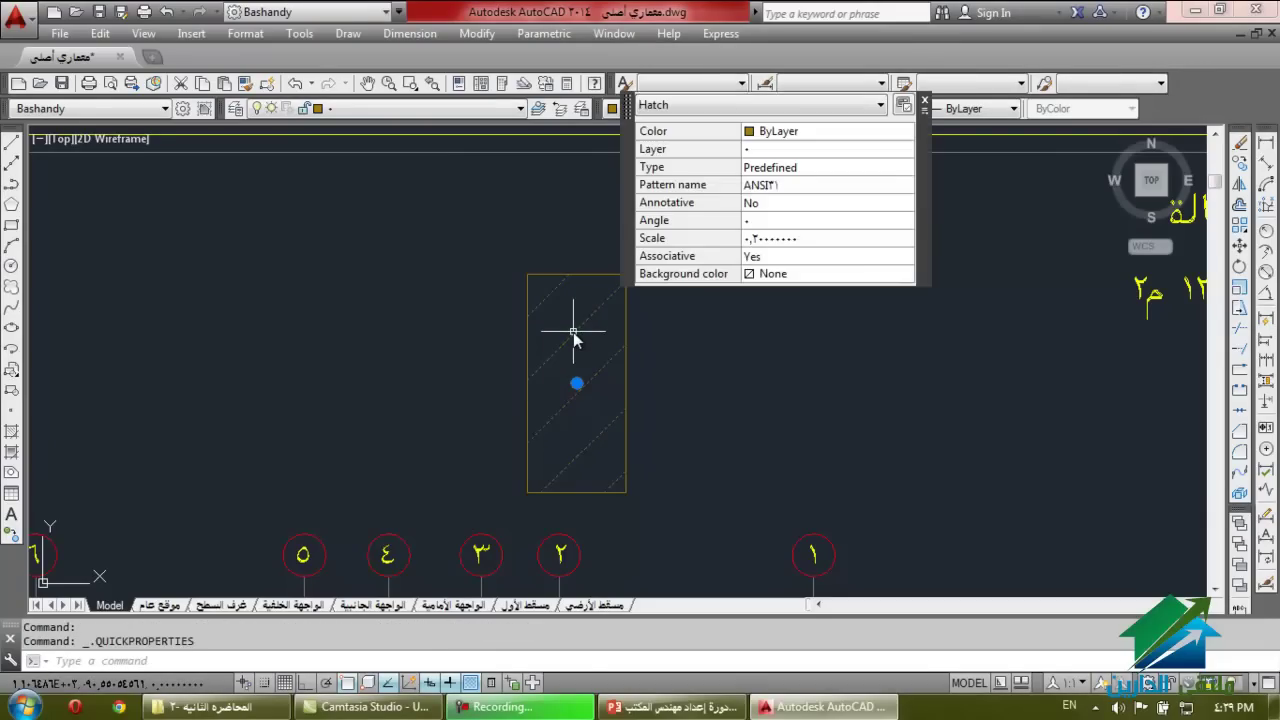
left_click(838, 239)
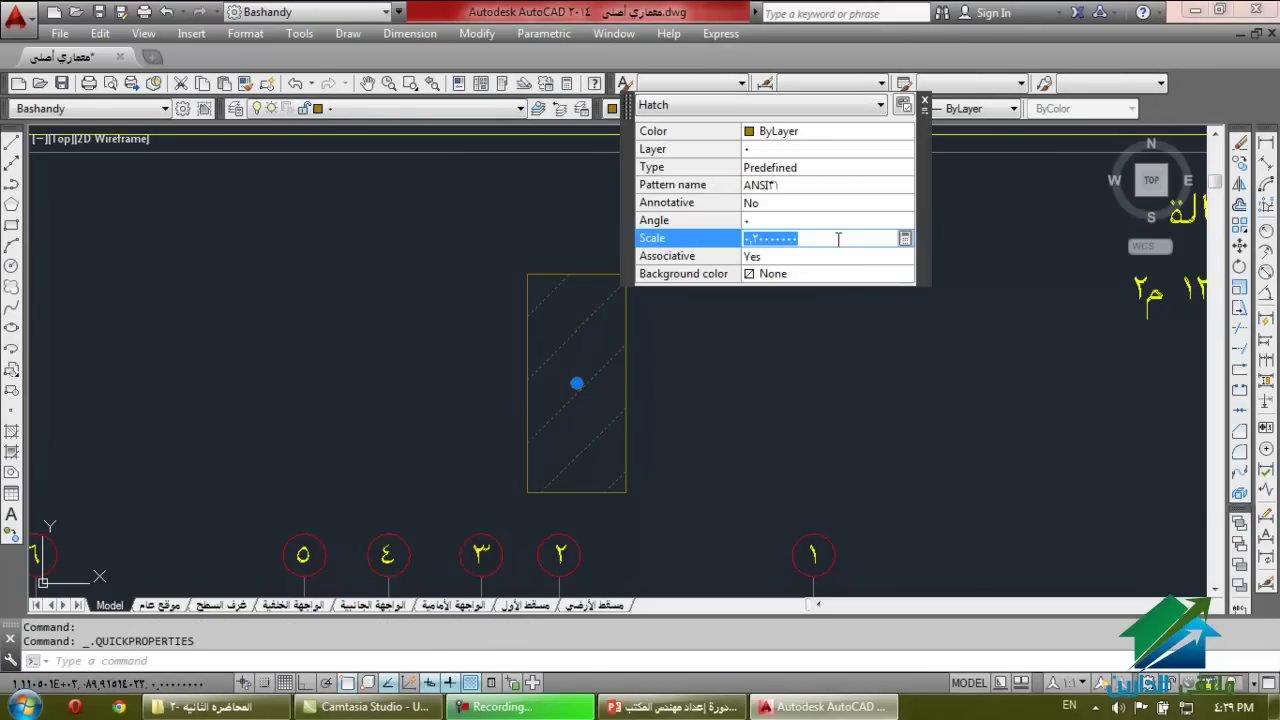
type("0.0")
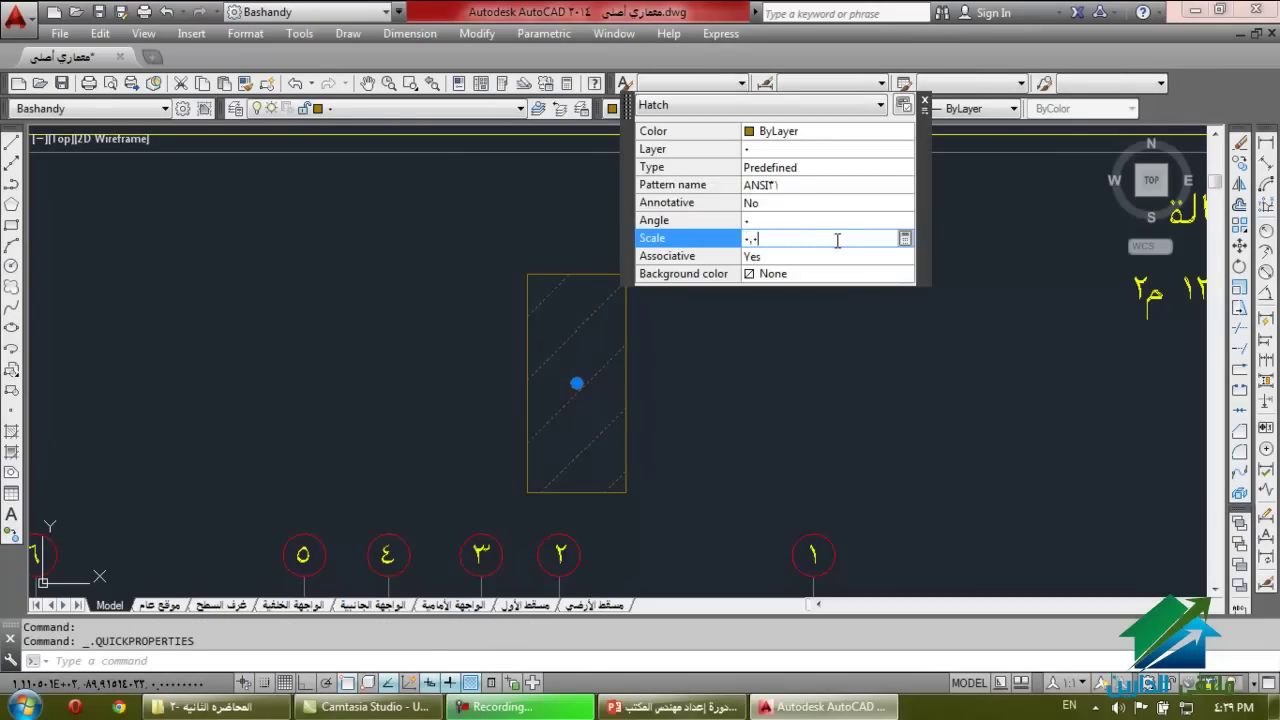
type("5")
left_click(837, 249)
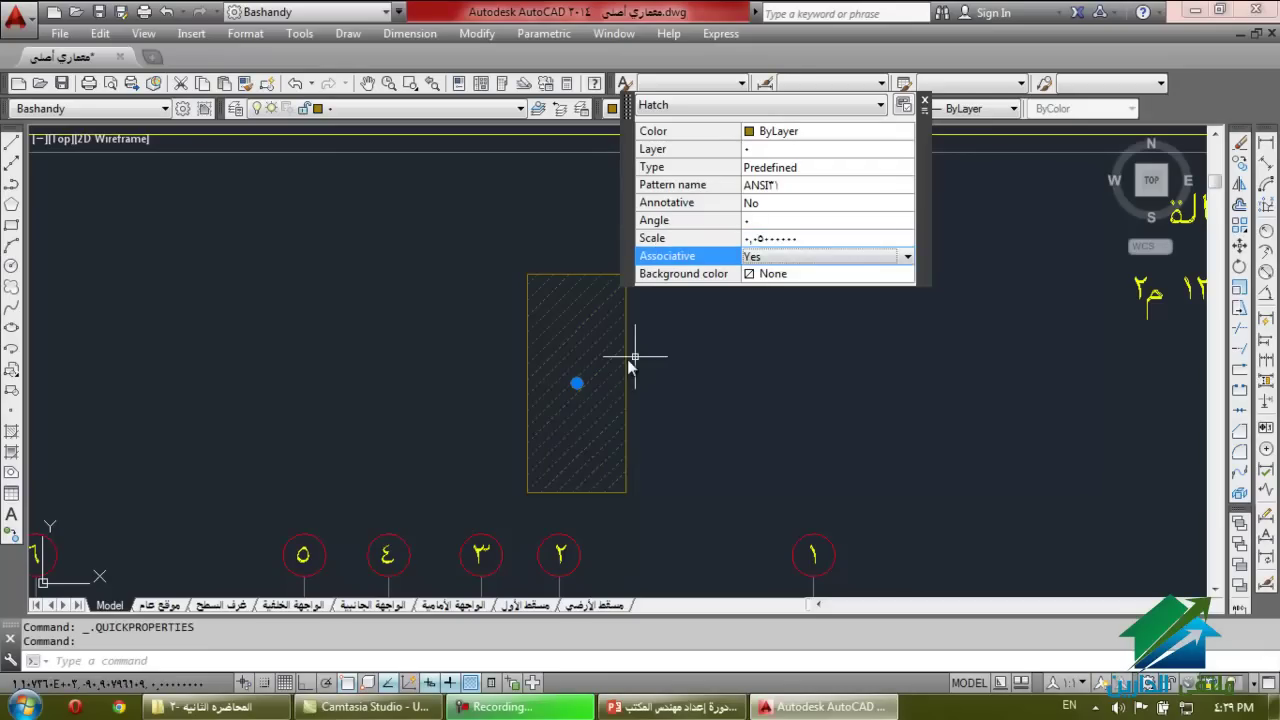
key("Escape")
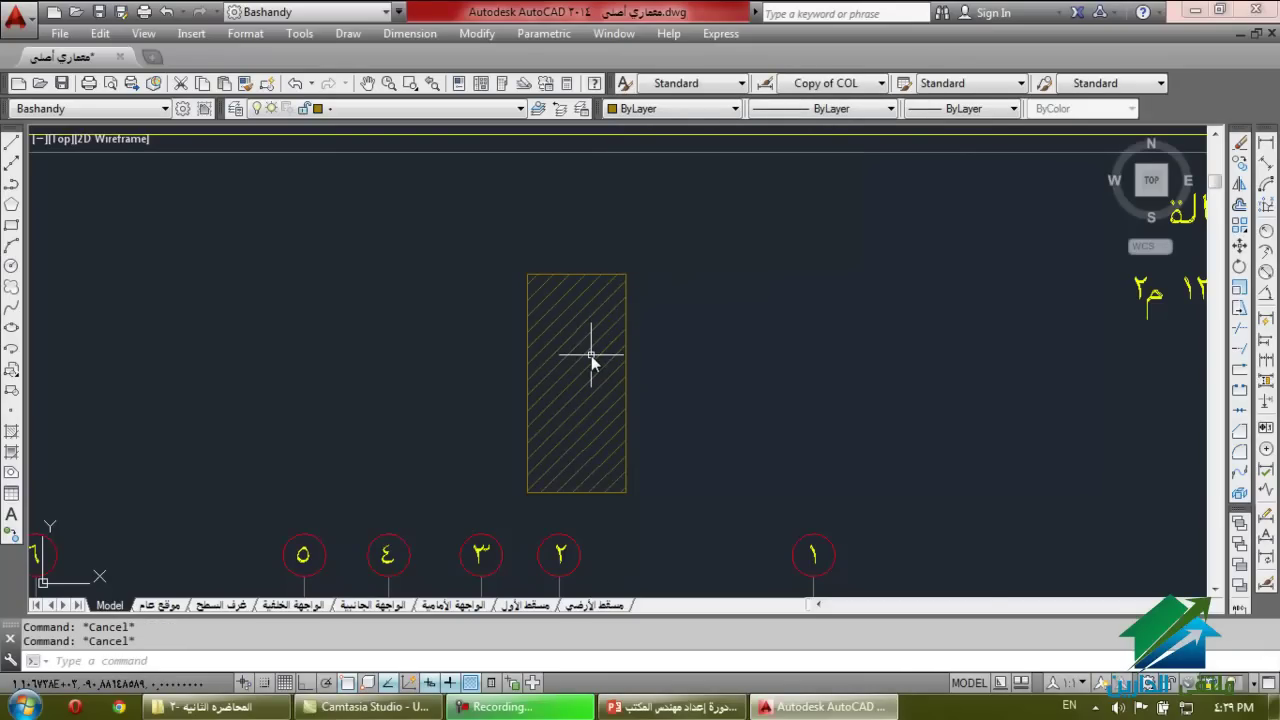
Delete the rectangle's hatch and view the two-color gradient fill options without applying a gradient.
scroll(591, 360, "down", 5)
scroll(591, 360, "up", 4)
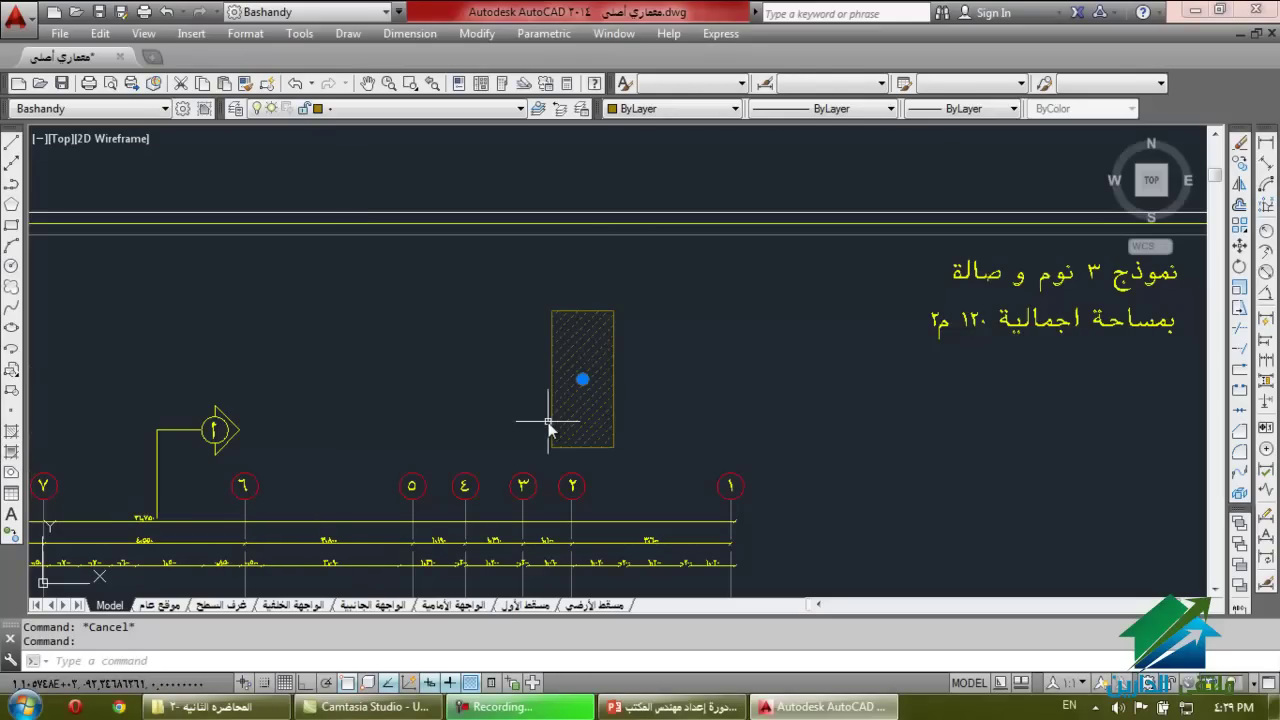
key("Delete")
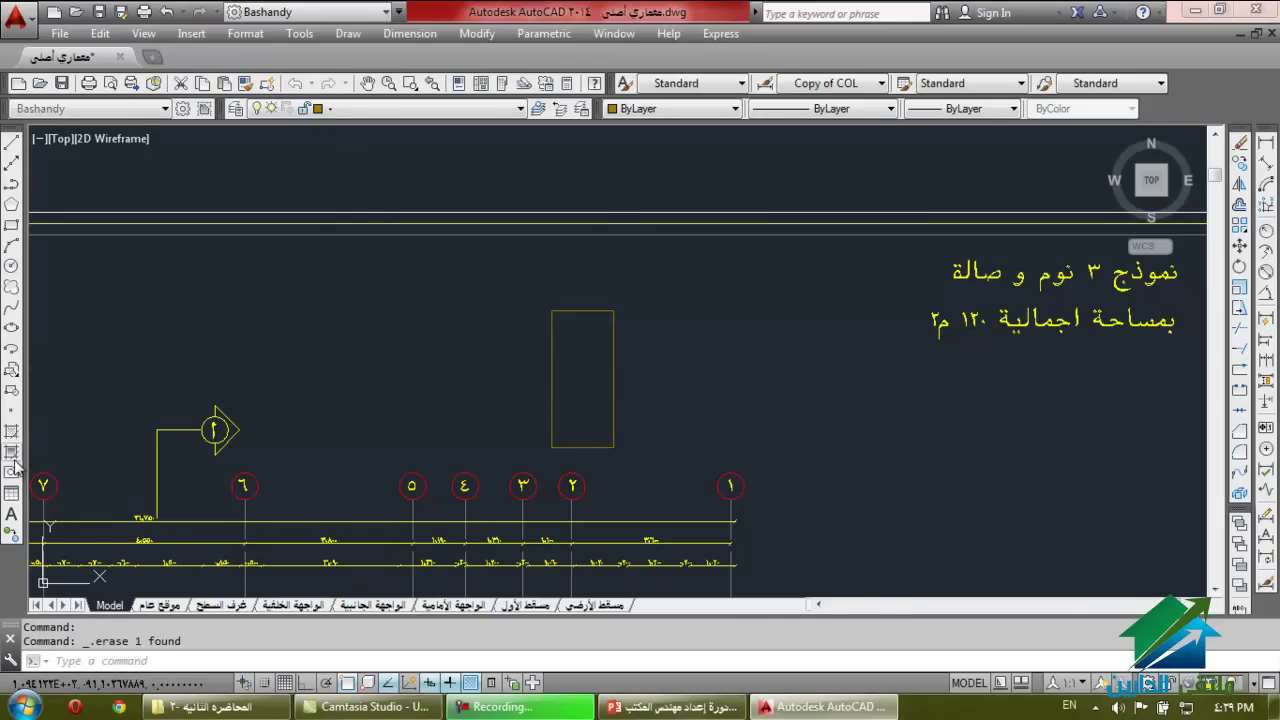
left_click(11, 452)
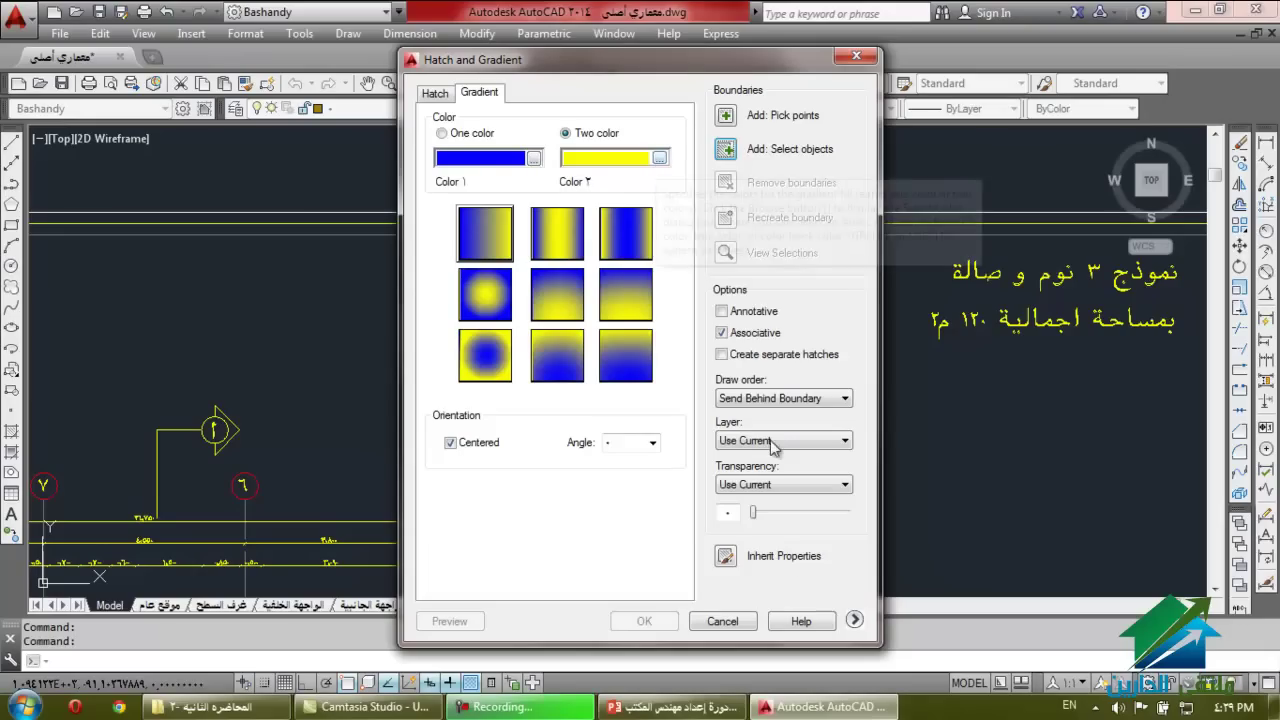
left_click(722, 621)
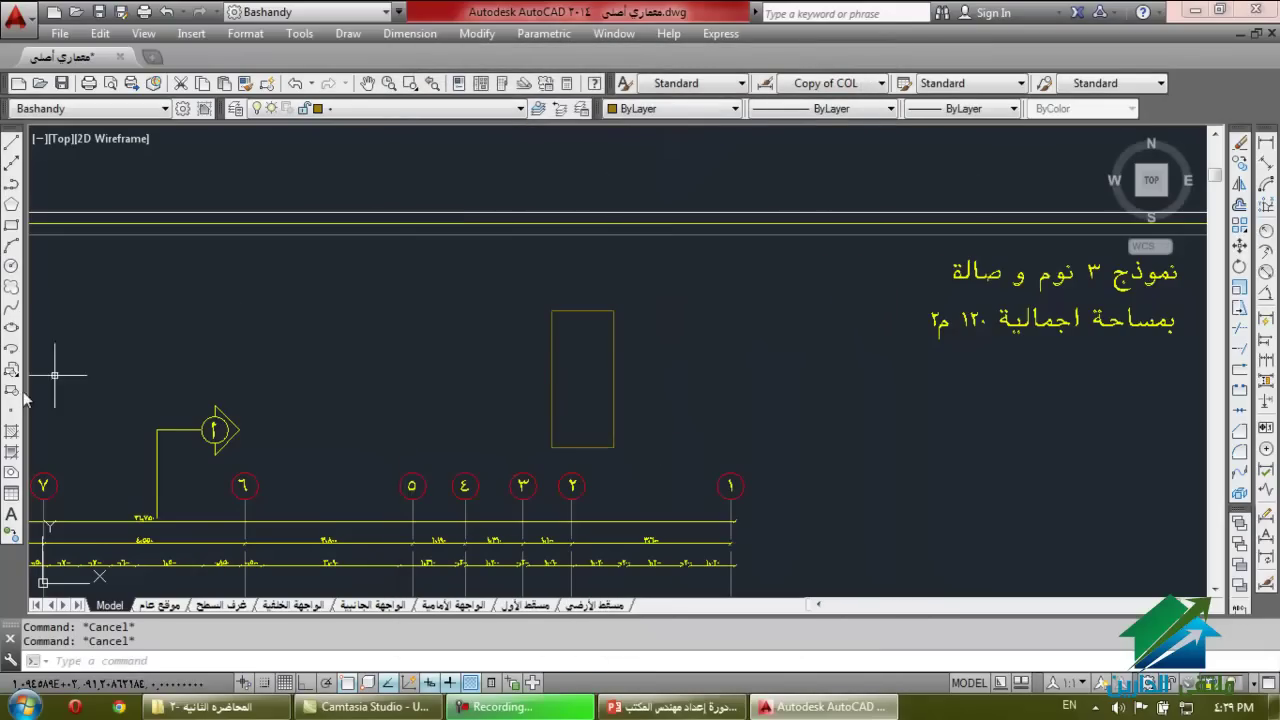
Draw a closed L-shaped outline with the Line command and ortho on, about 3.3 units high, above grid bubbles 5 and 6.
left_click(11, 143)
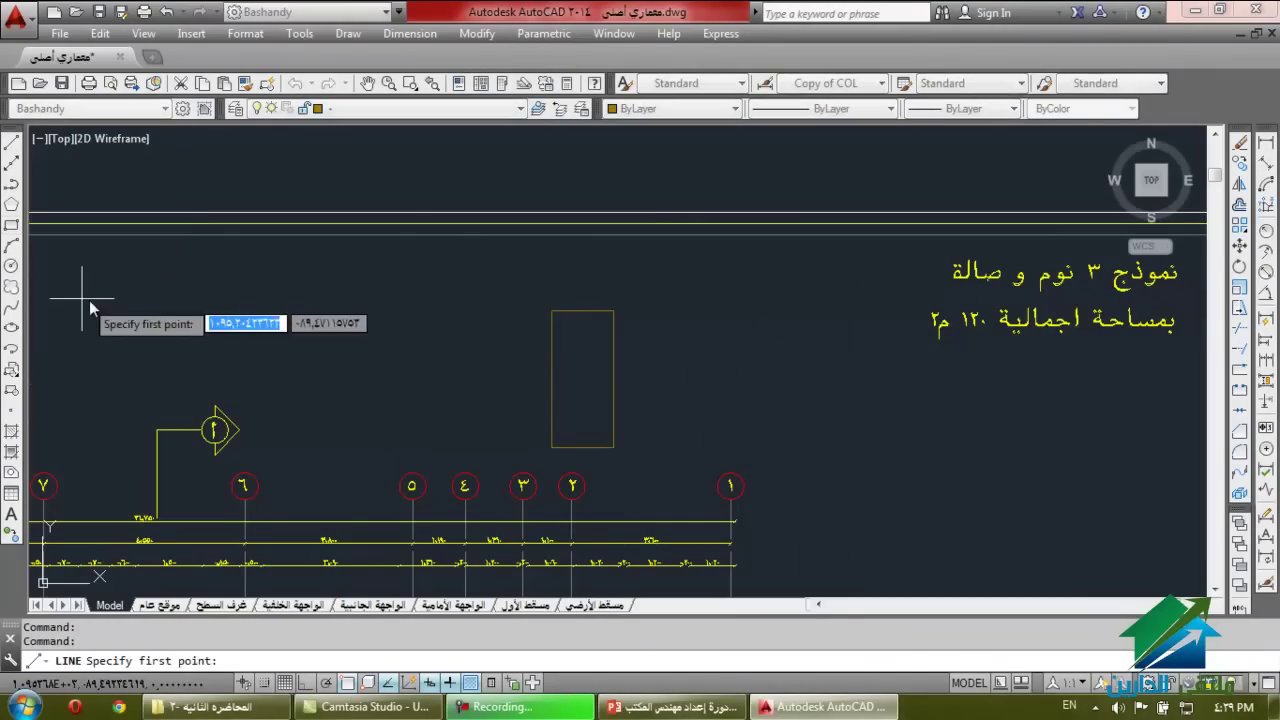
left_click(146, 267)
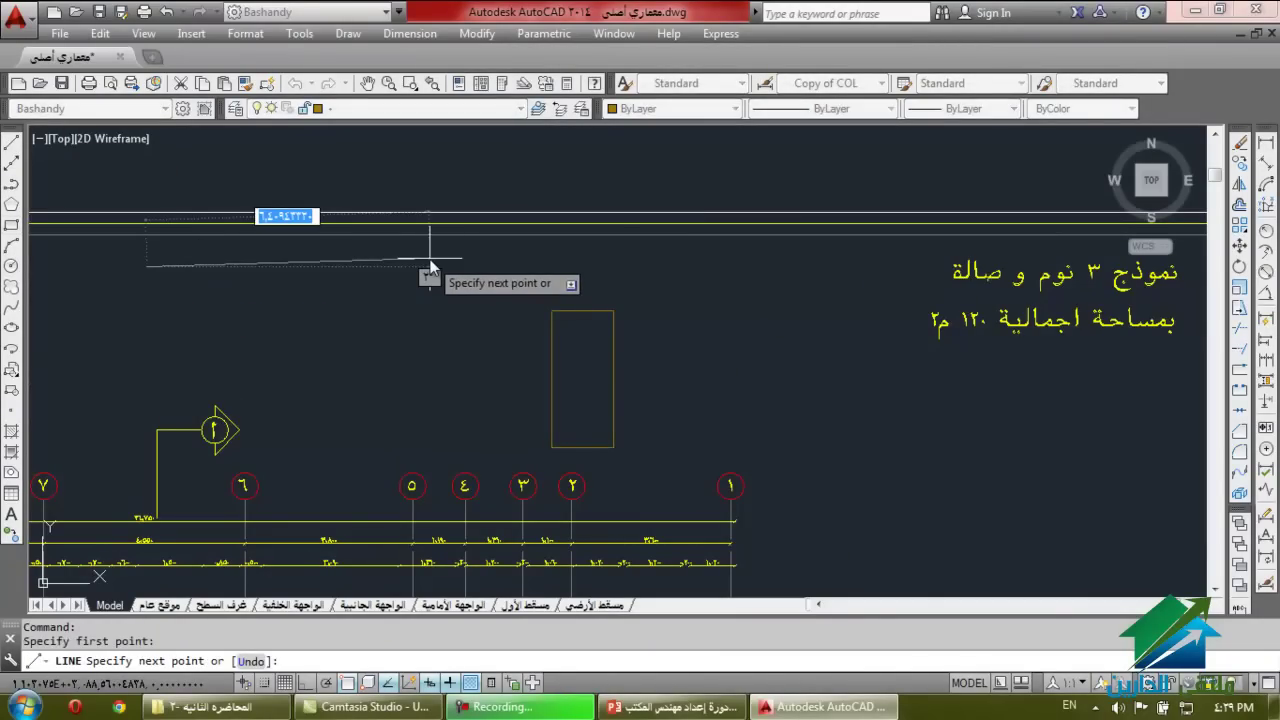
key("F8")
left_click(426, 267)
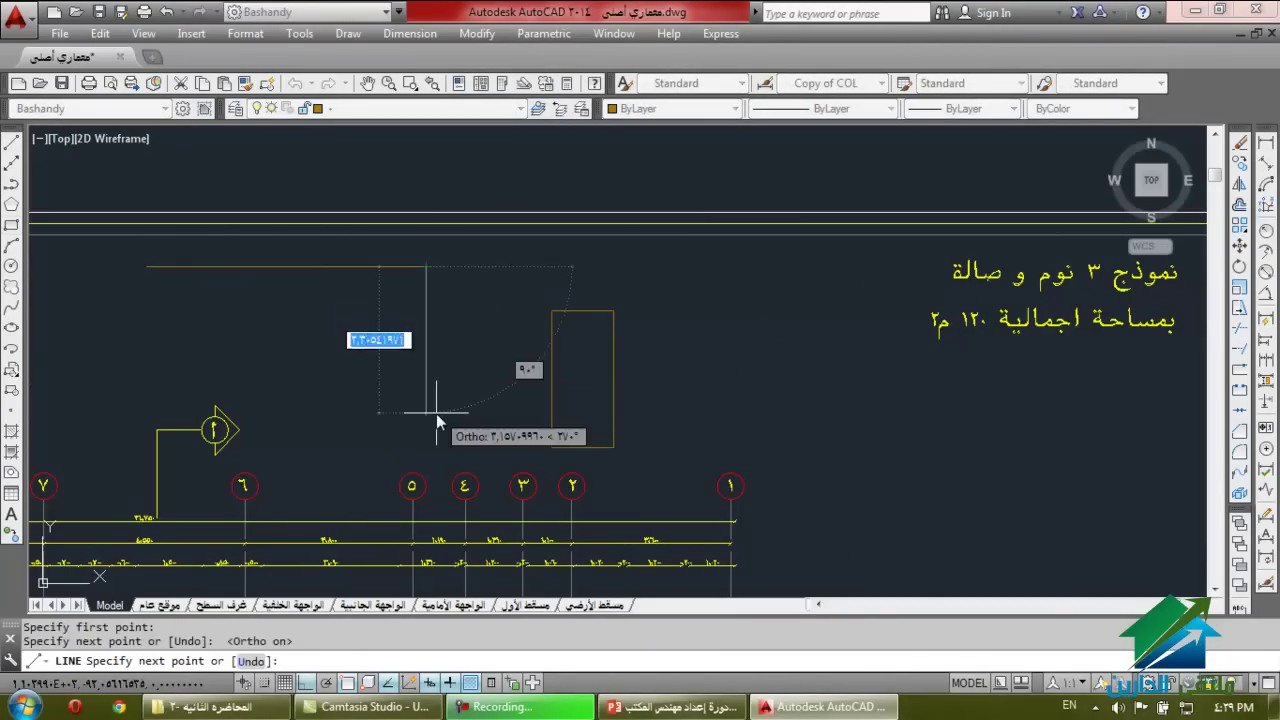
left_click(426, 412)
left_click(302, 412)
left_click(302, 324)
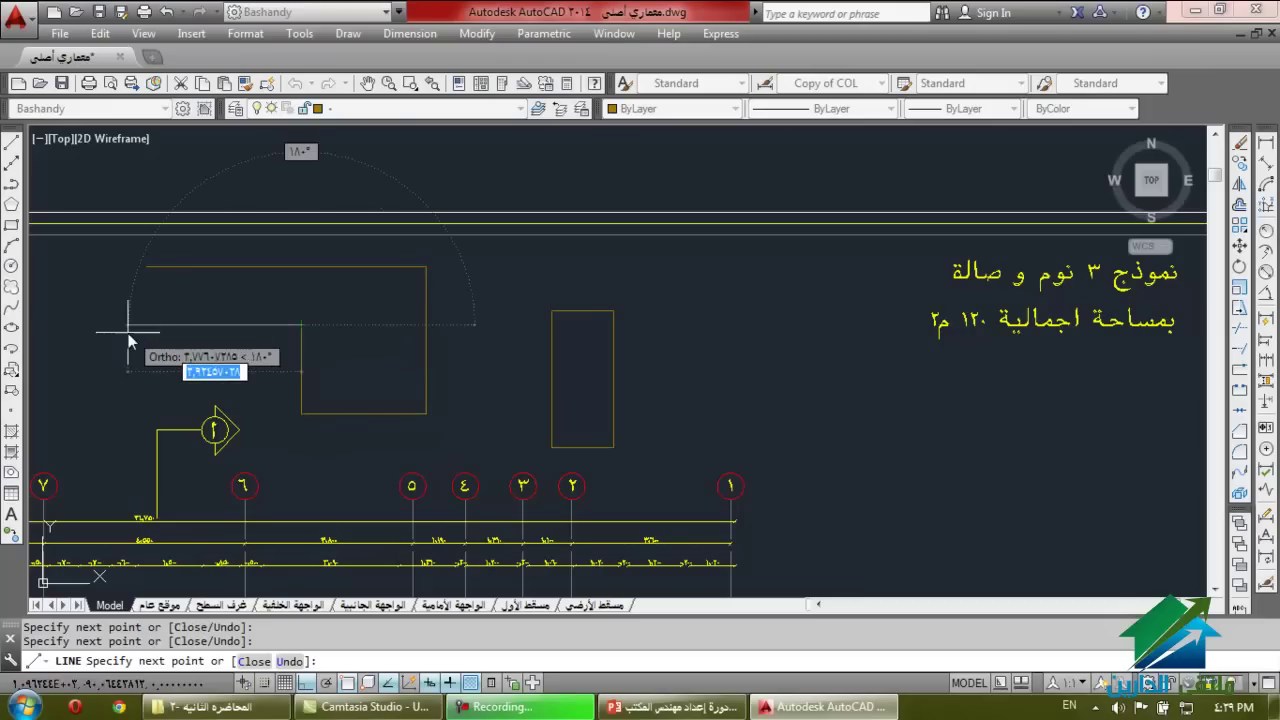
left_click(147, 295)
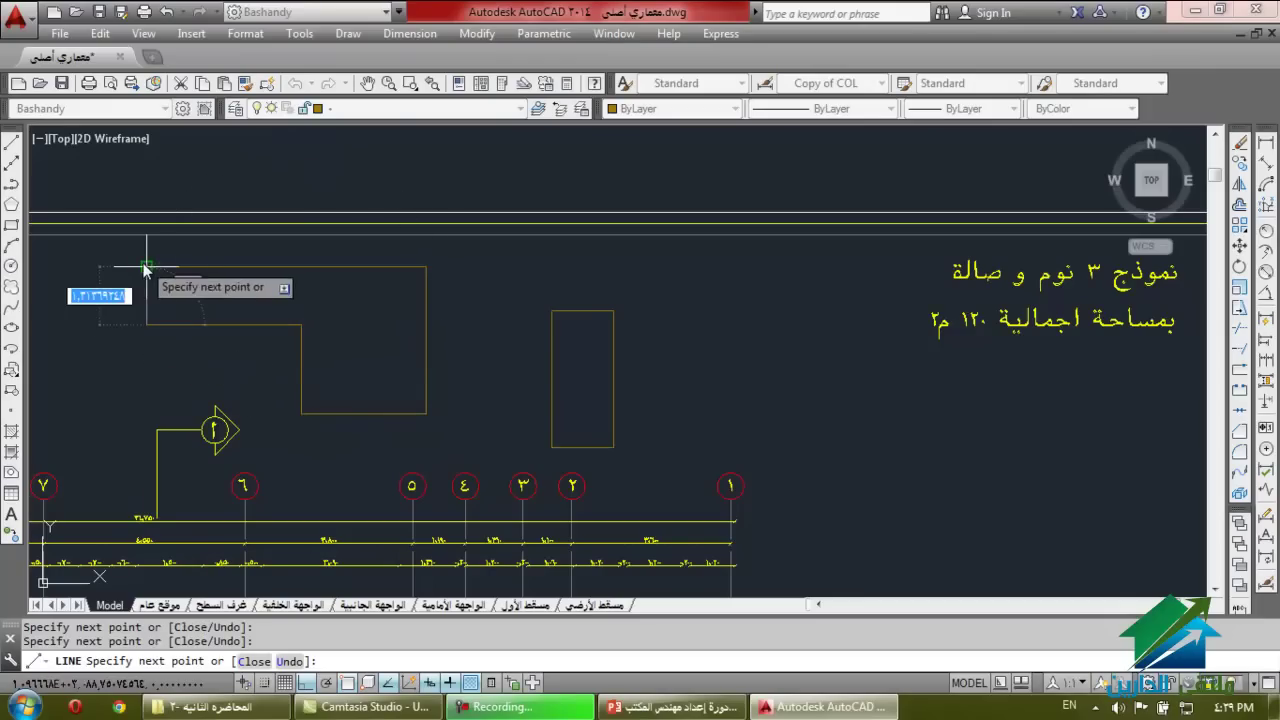
left_click(146, 267)
key("Return")
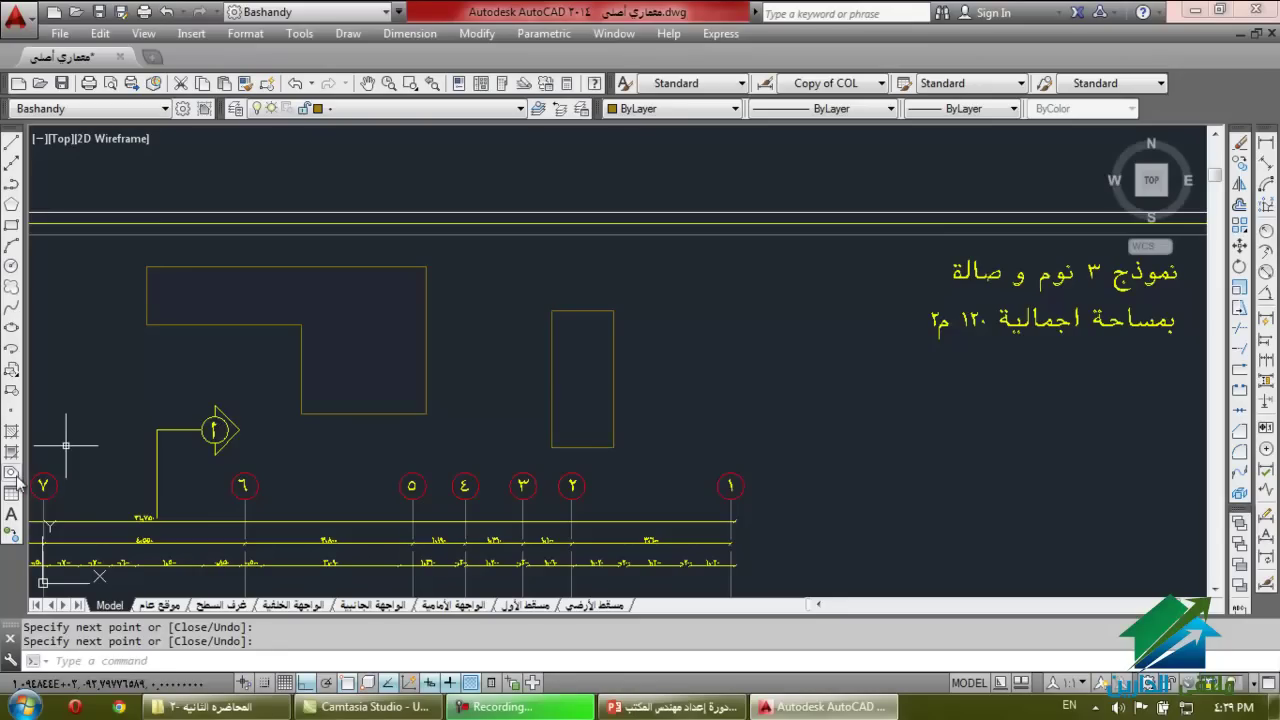
key("Escape")
Select edges of the L-shaped outline individually to check whether they are separate line objects, clearing the selection each time.
left_click(442, 270)
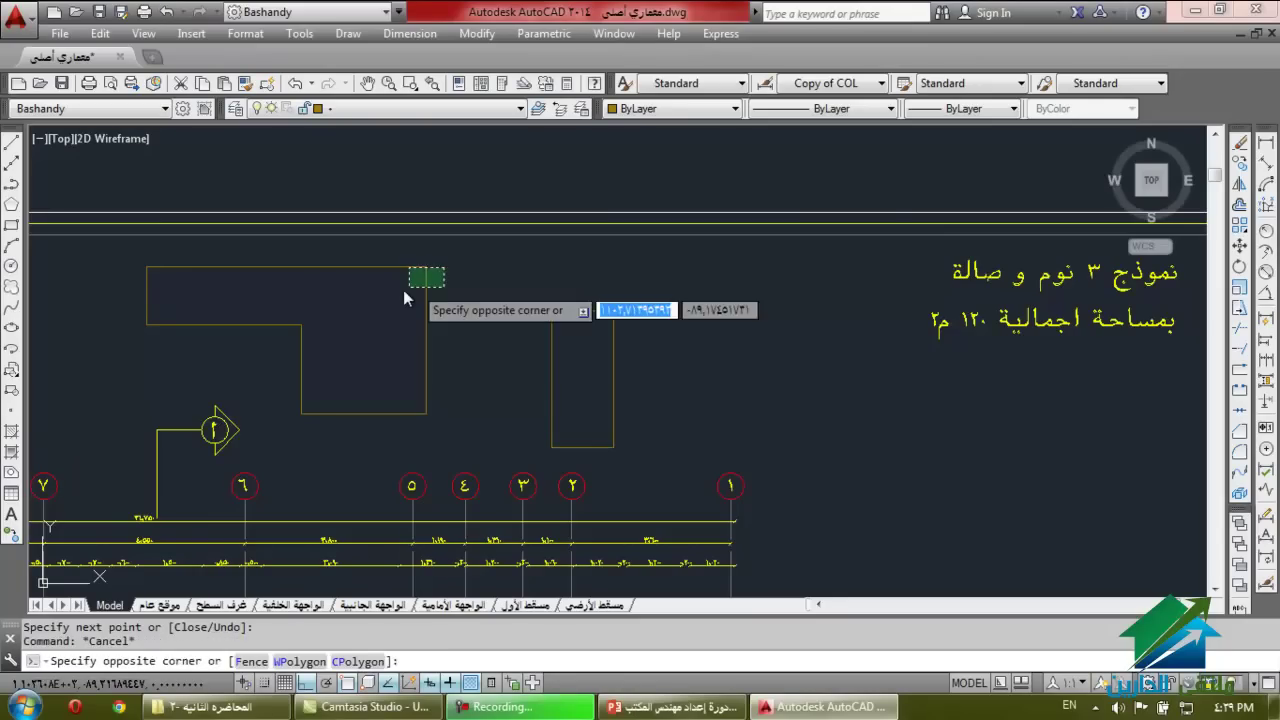
key("Escape")
left_click(386, 266)
left_click(352, 313)
left_click(251, 354)
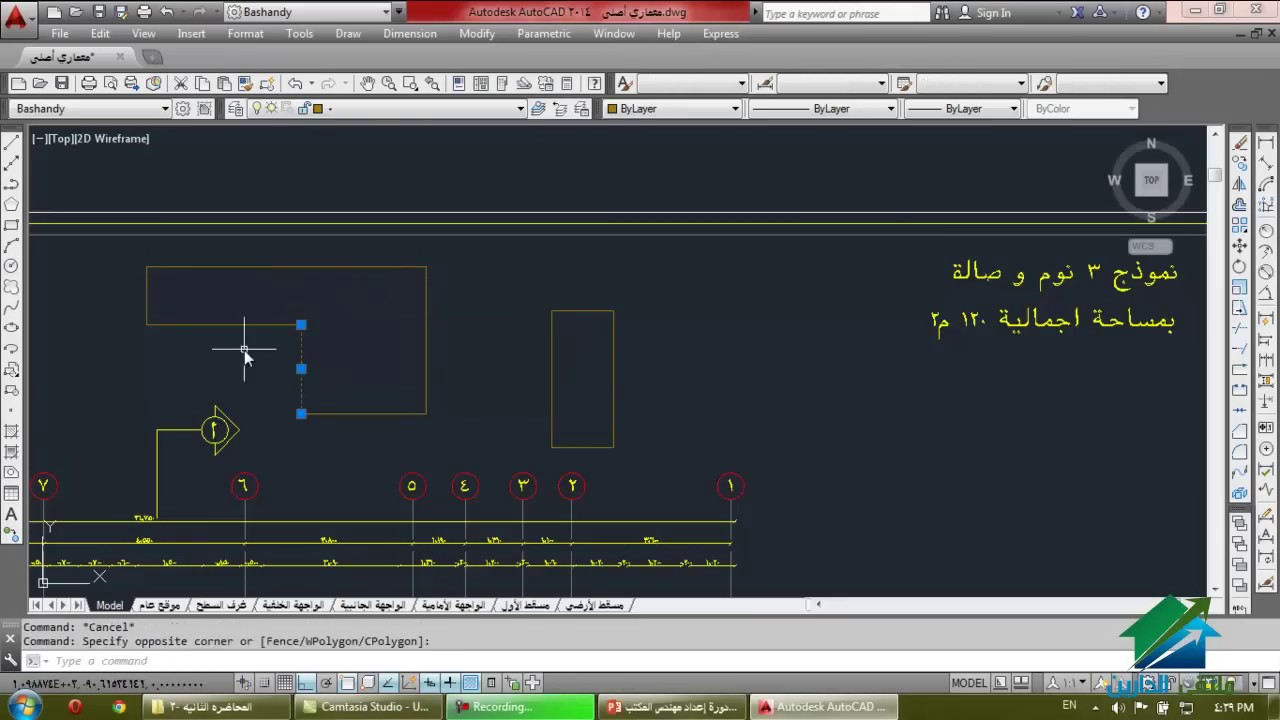
key("Escape")
left_click(229, 337)
left_click(205, 357)
key("Escape")
left_click(163, 290)
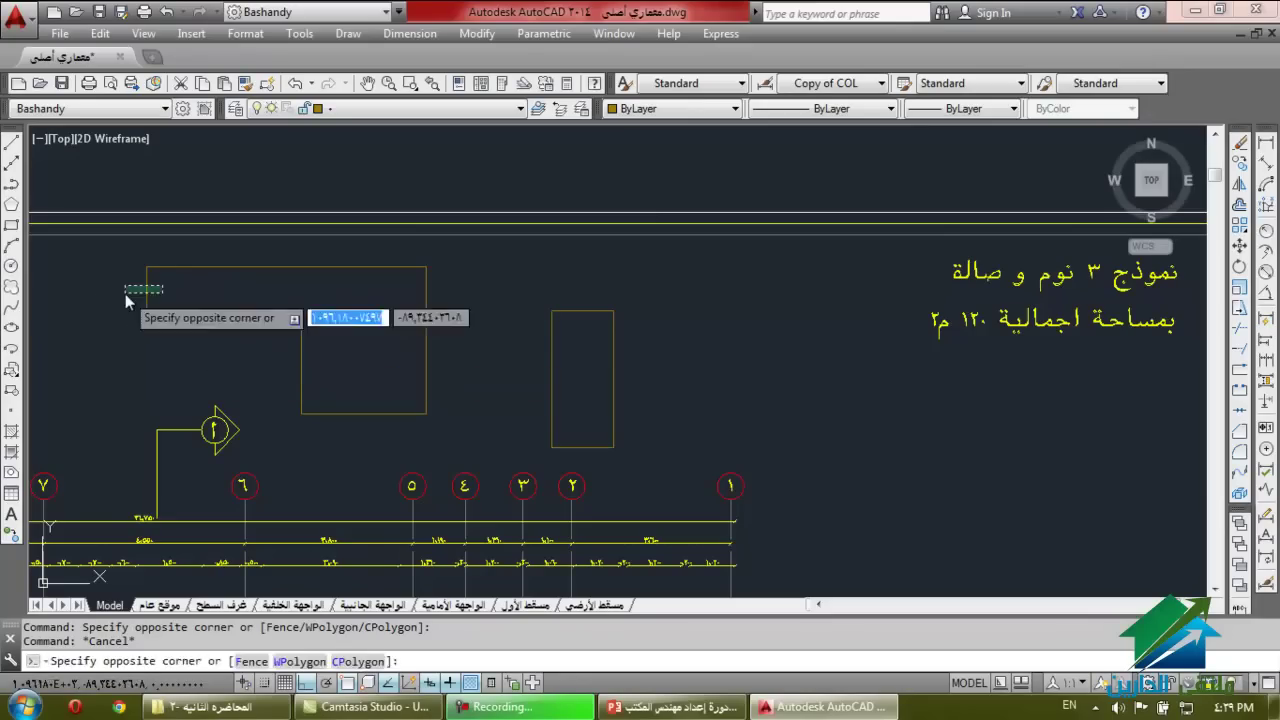
key("Escape")
left_click(335, 395)
key("Escape")
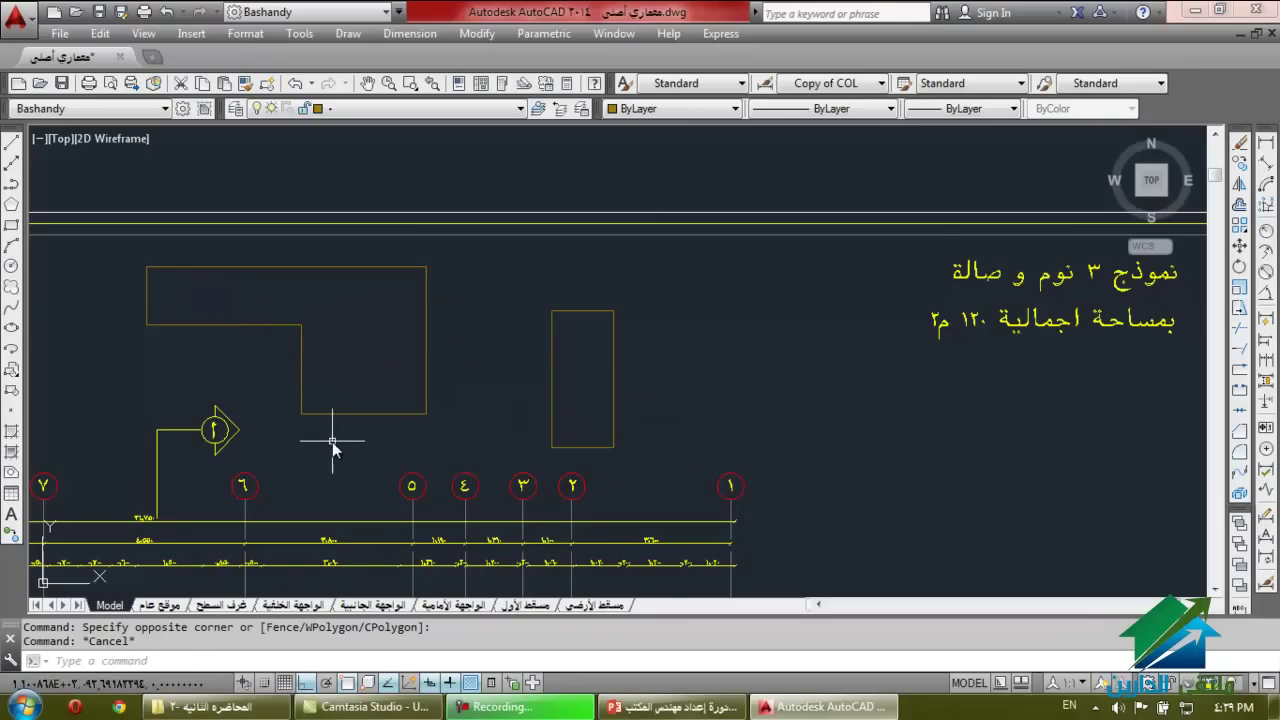
List the object data of the L-shaped outline's long vertical edge to read its length and close the listing.
scroll(571, 277, "down", 2)
scroll(520, 478, "up", 1)
scroll(520, 478, "up", 1)
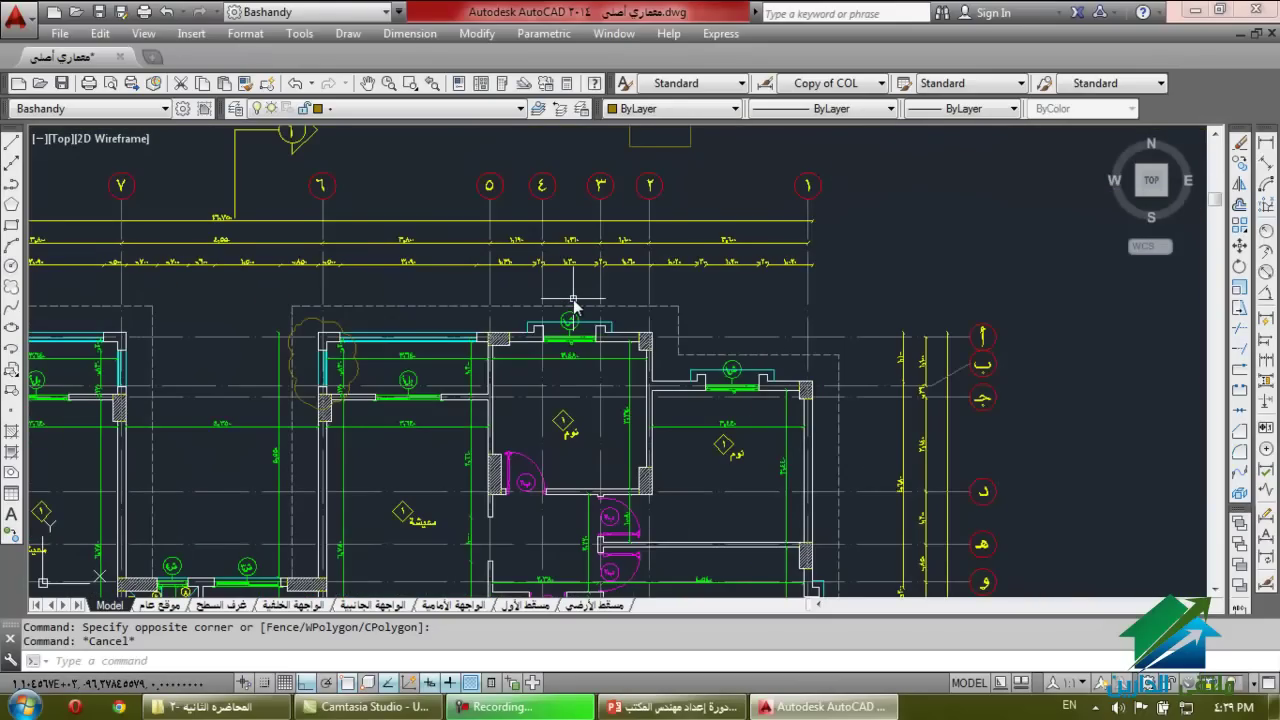
scroll(573, 303, "down", 3)
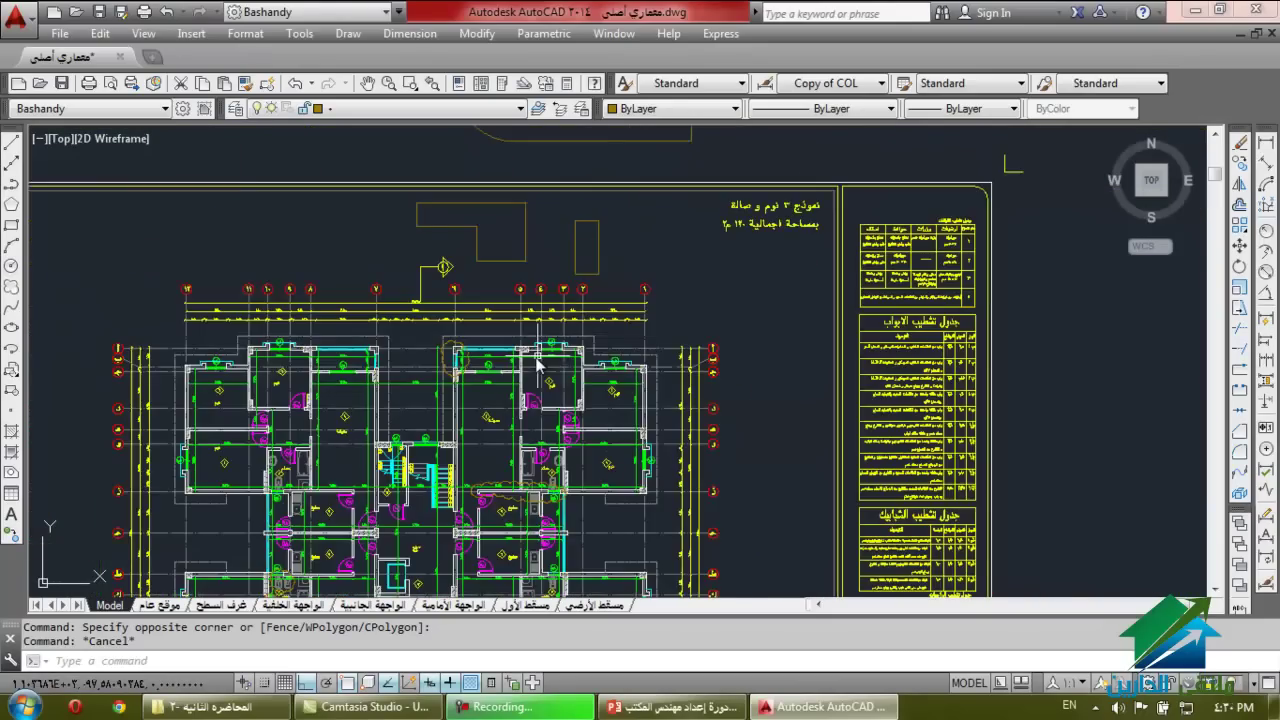
scroll(523, 206, "up", 3)
scroll(383, 190, "up", 2)
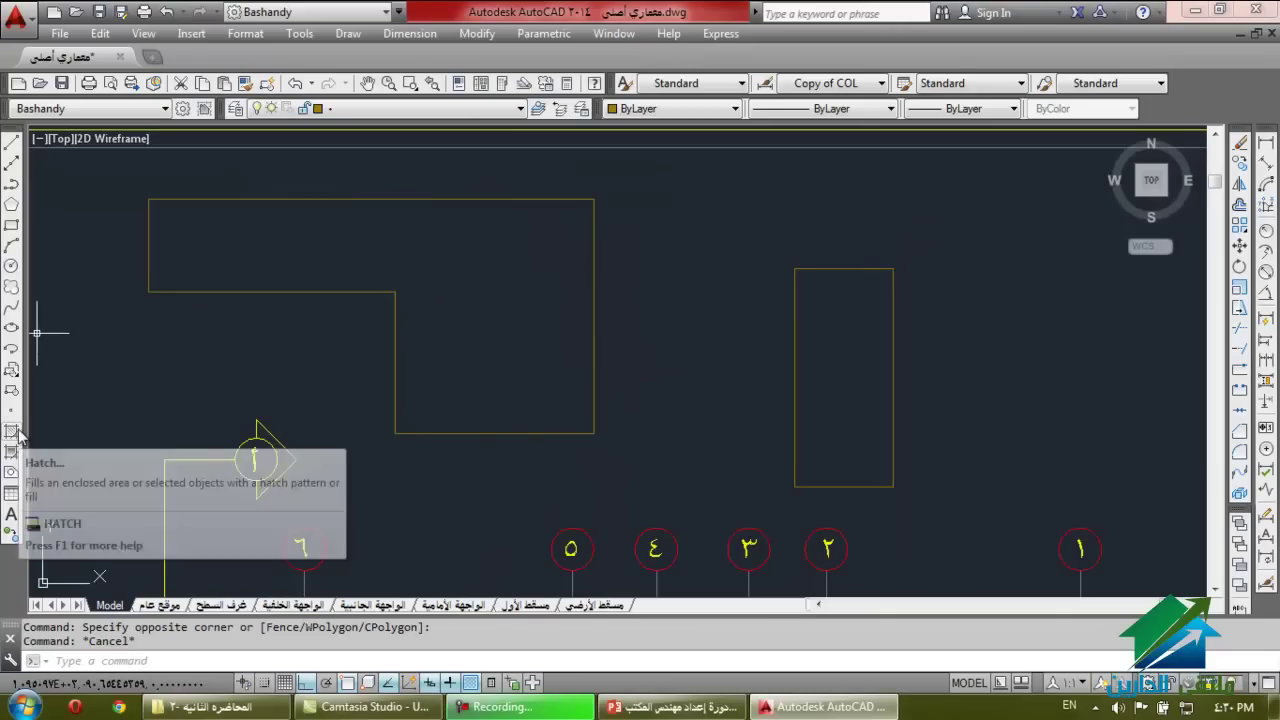
left_click(640, 327)
left_click(577, 338)
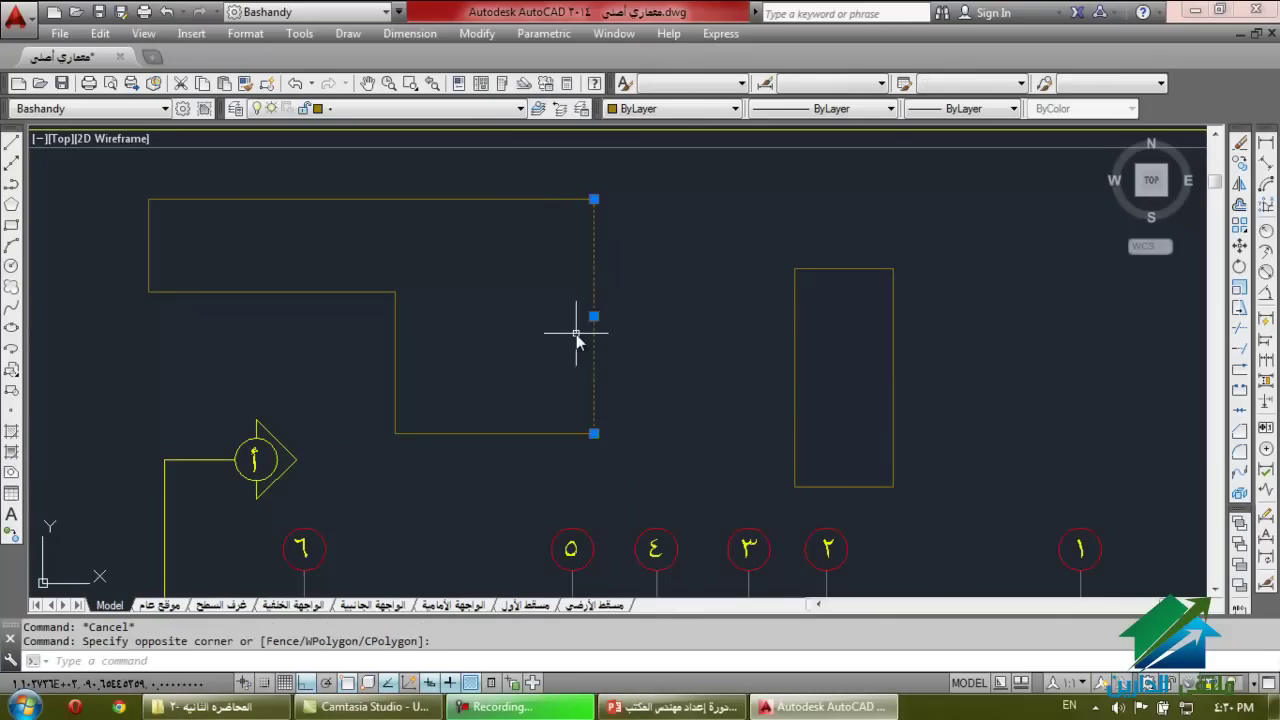
type("LI")
key("Return")
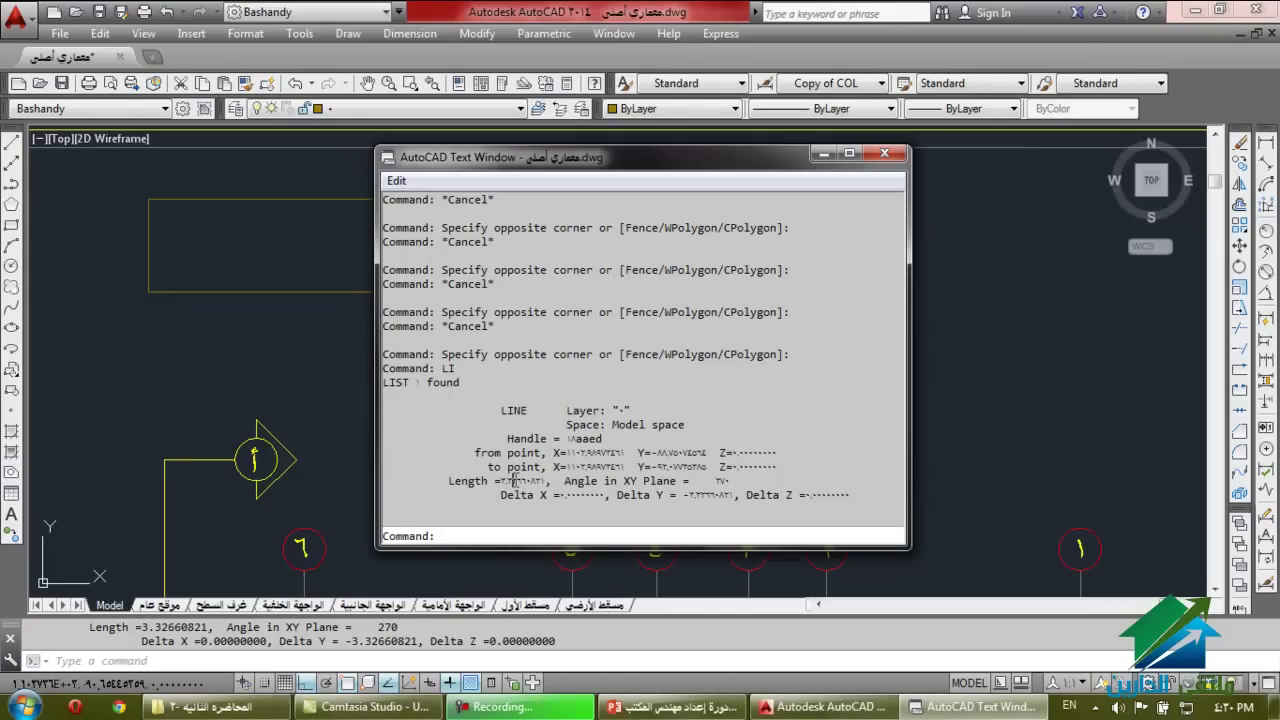
left_click_drag(513, 481, 503, 481)
left_click(547, 481)
left_click(884, 153)
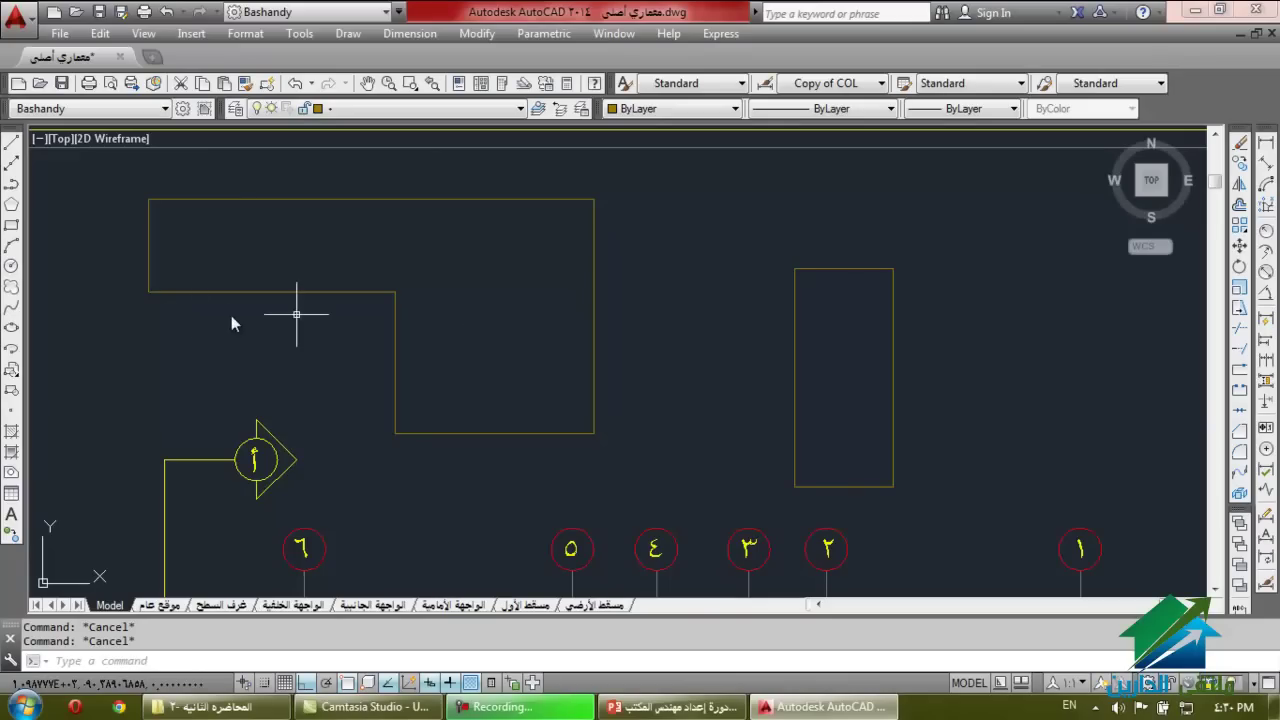
Convert the six lines of the L-shaped outline into a single region.
left_click(14, 476)
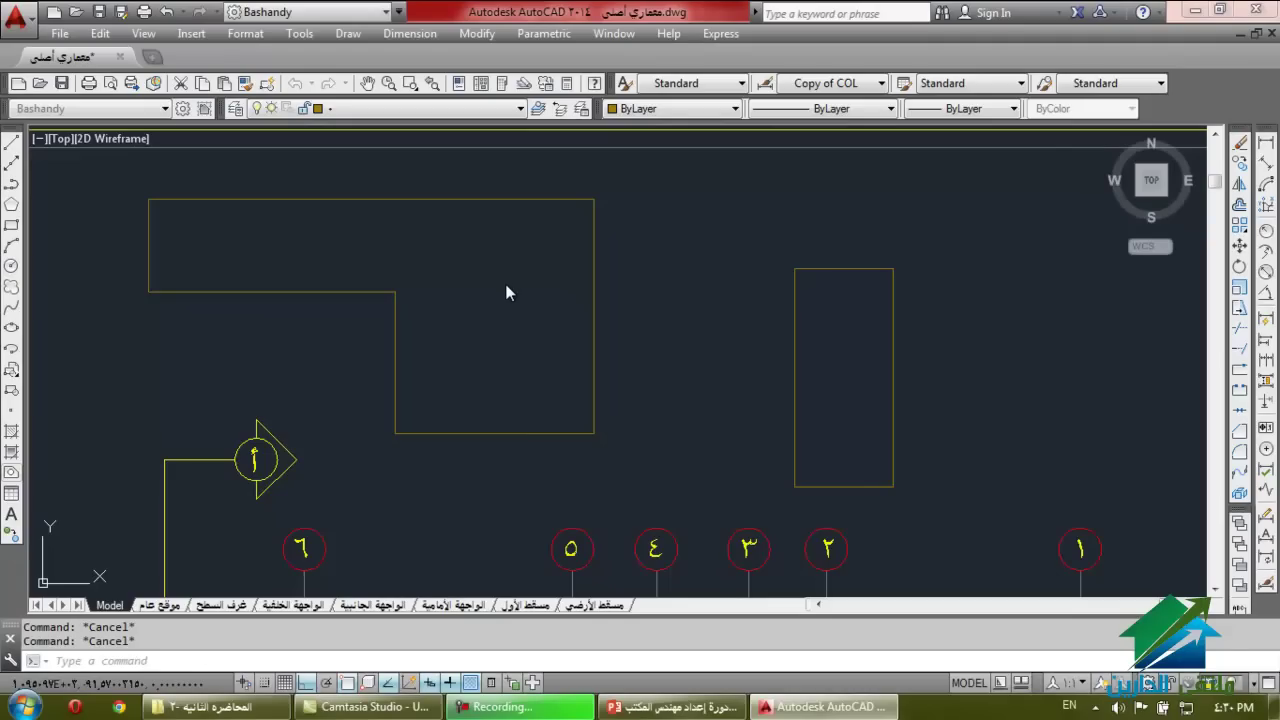
left_click(598, 294)
left_click(522, 189)
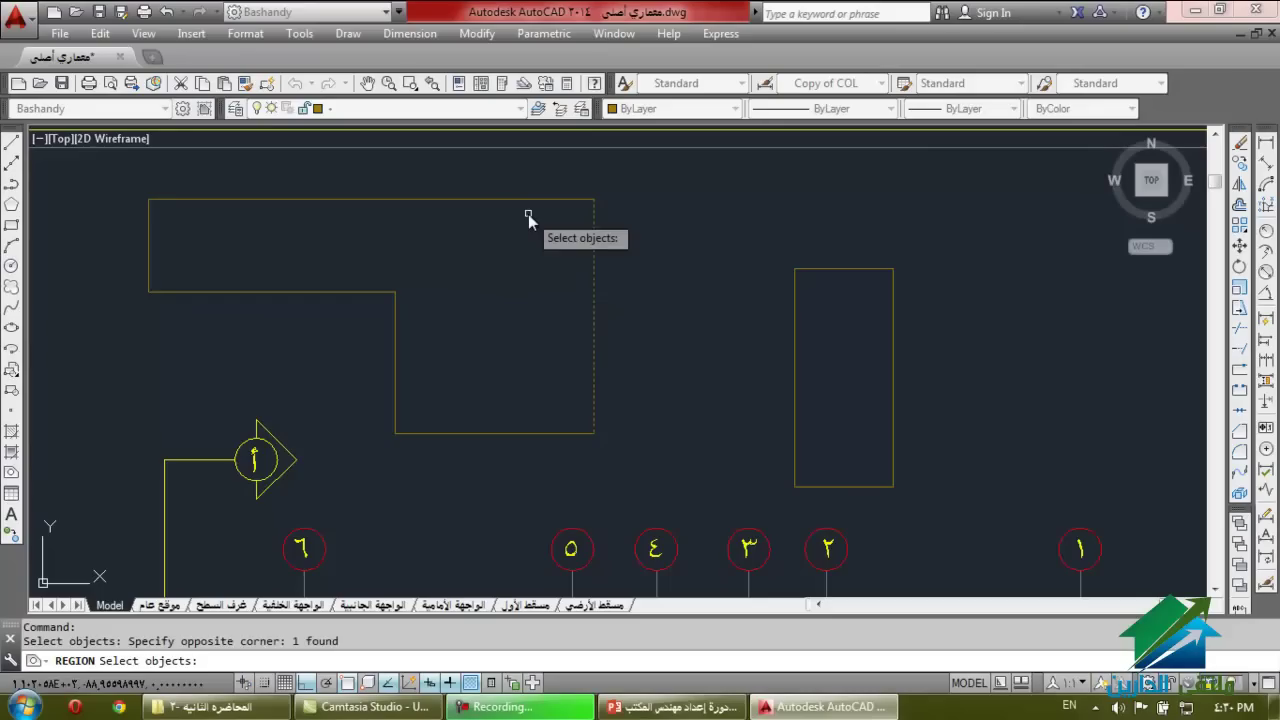
left_click(481, 200)
left_click(148, 243)
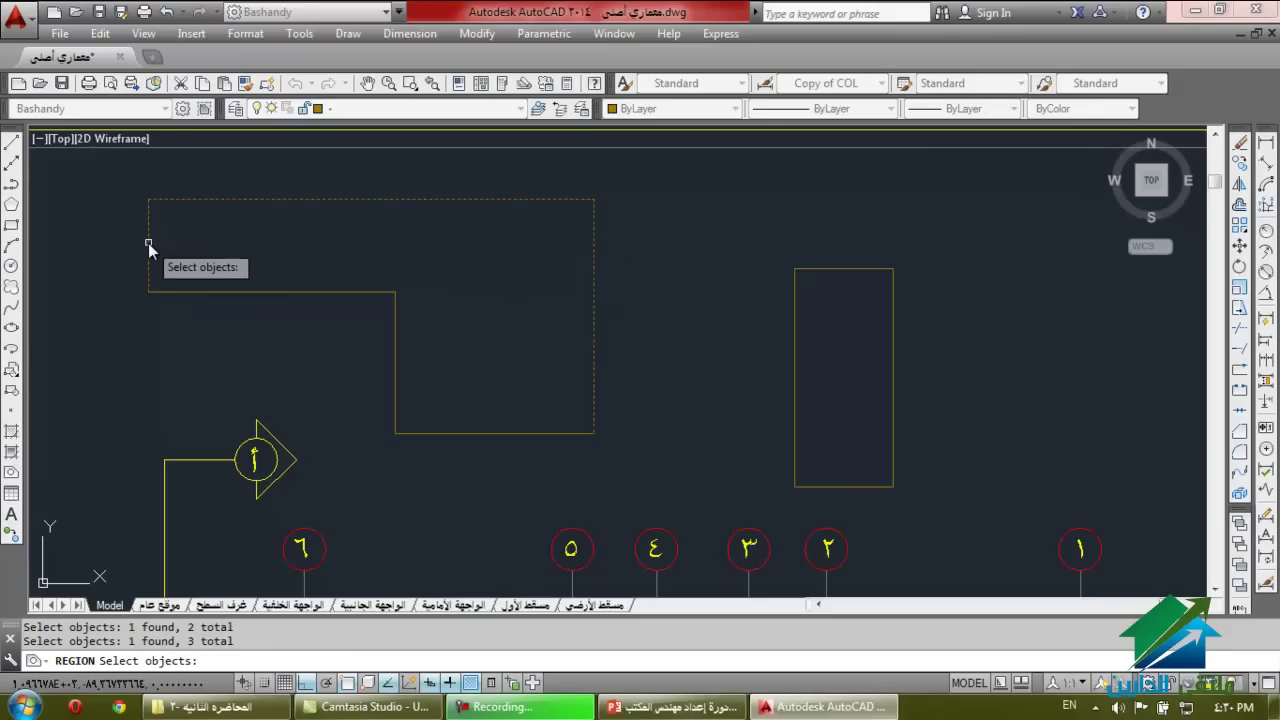
left_click(148, 245)
left_click(206, 293)
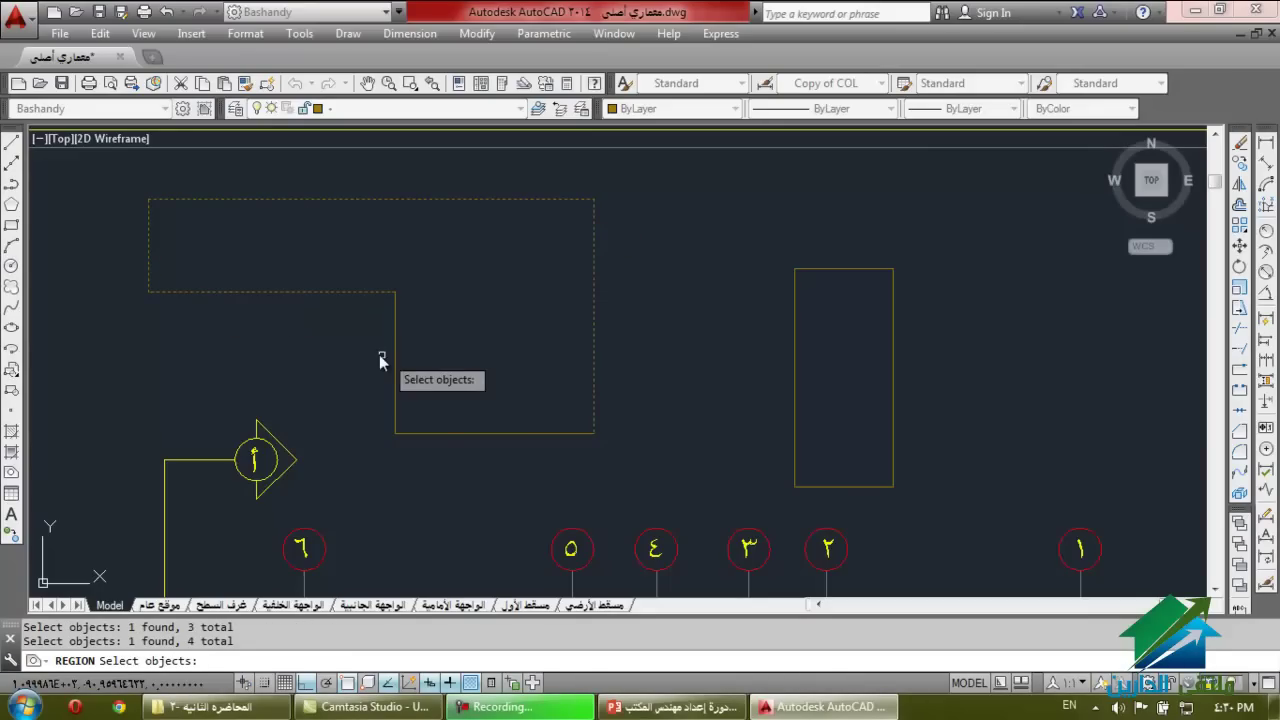
left_click(444, 433)
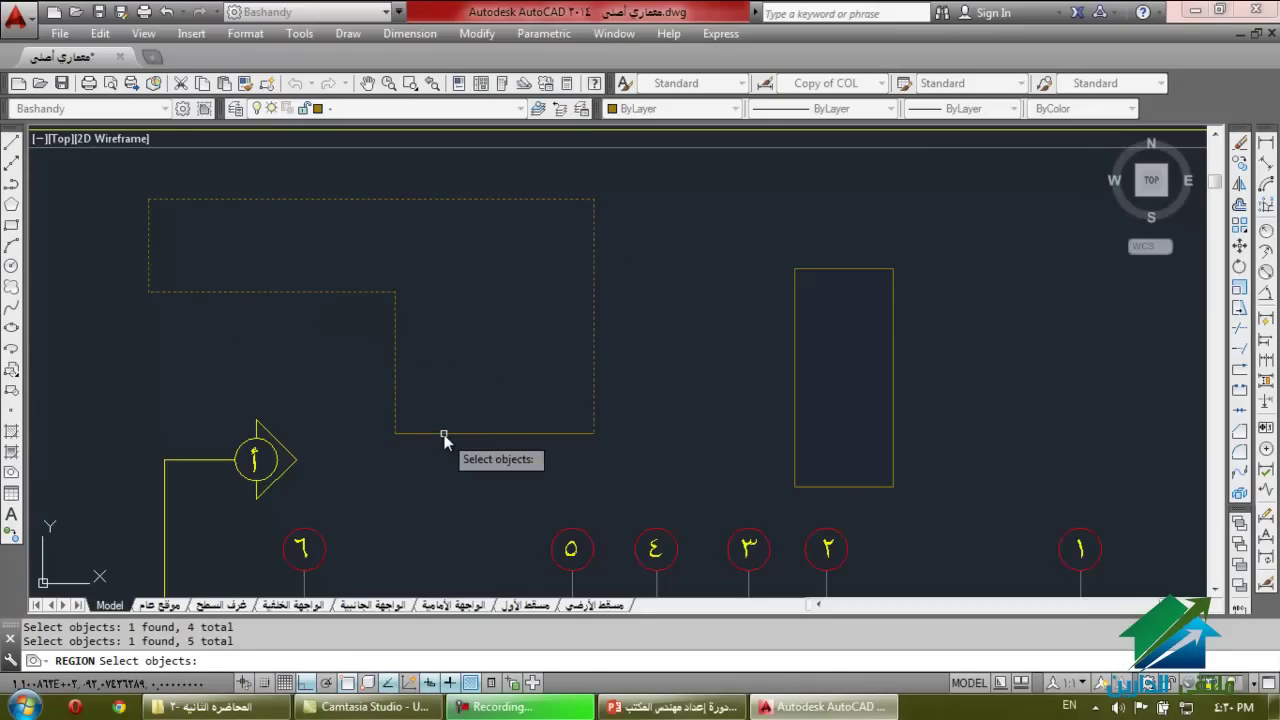
left_click(444, 434)
key("Return")
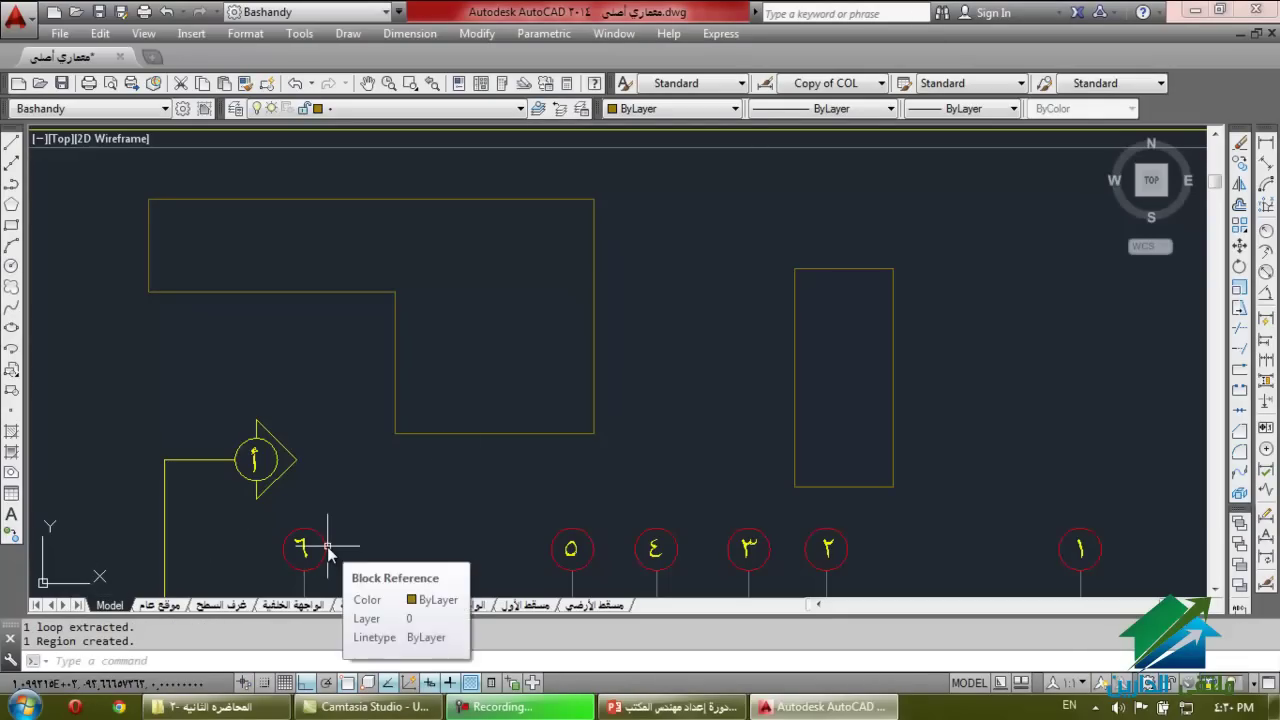
List the L-shaped region's object data, highlight its area and perimeter lines, and close the listing.
key("Escape")
key("Escape")
left_click(471, 357)
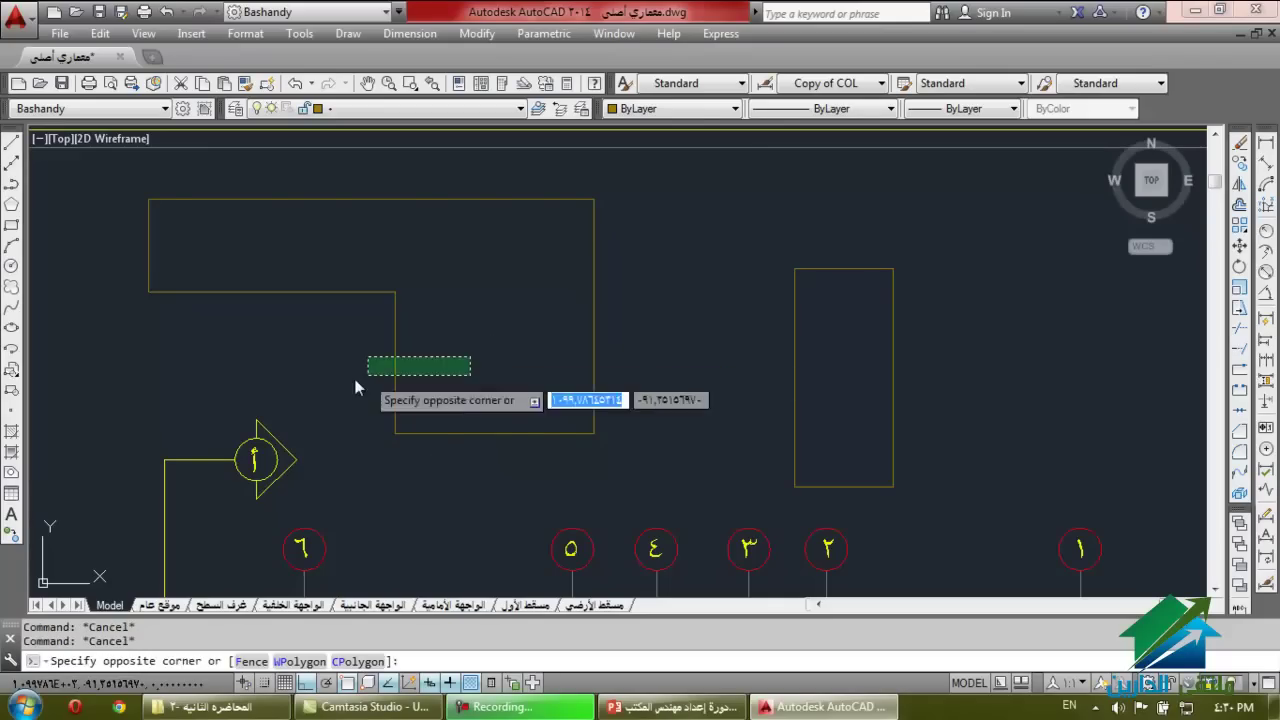
left_click(340, 382)
type("LI")
key("Return")
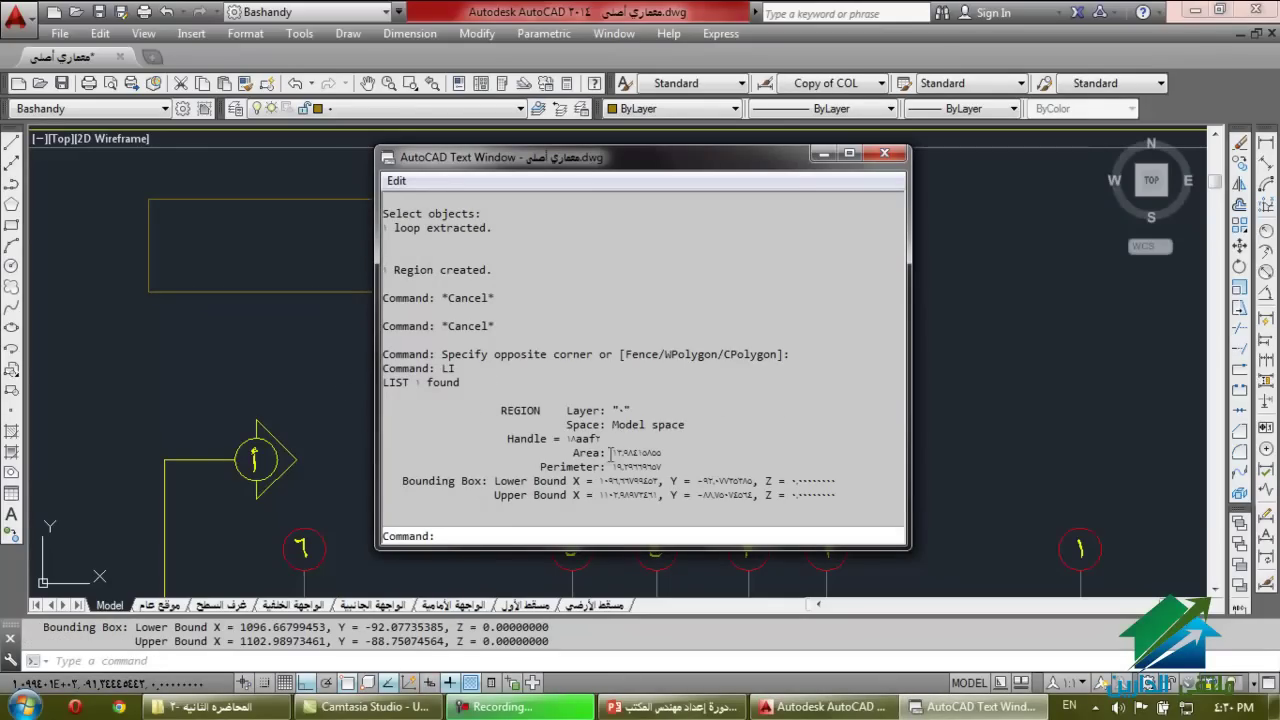
left_click_drag(607, 453, 662, 467)
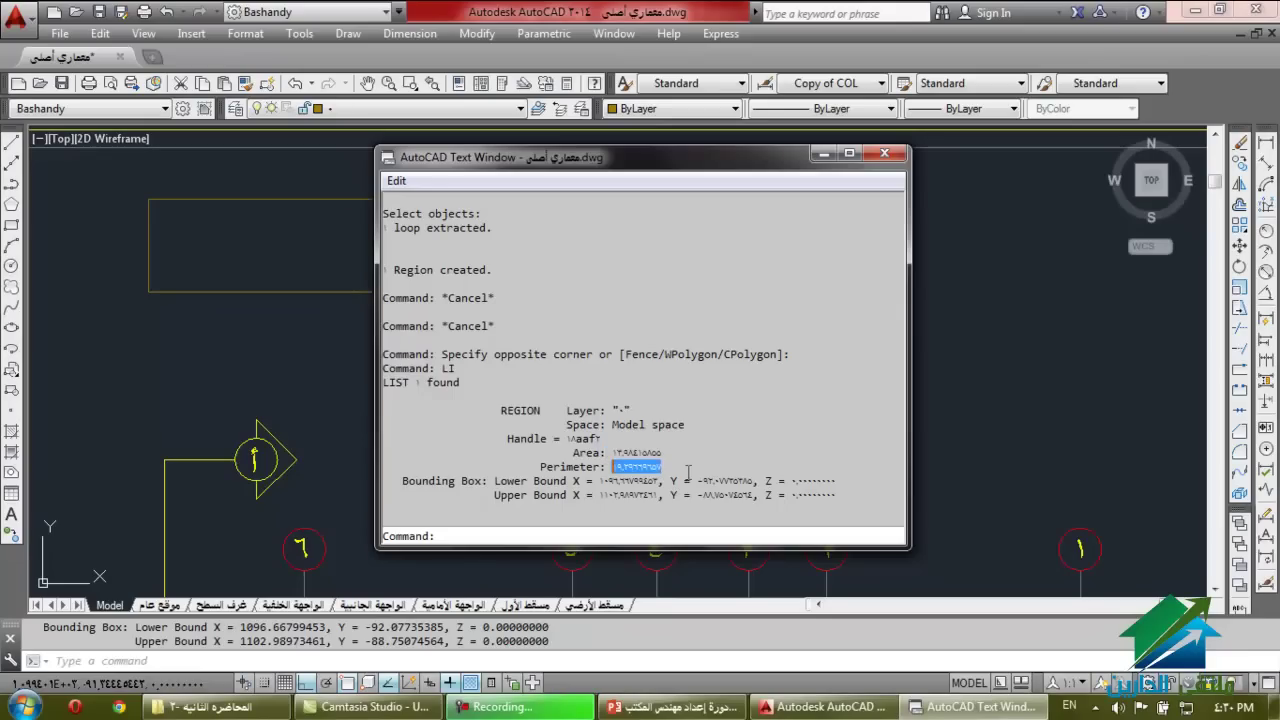
left_click(893, 160)
key("Escape")
key("Escape")
Select the L-shaped region by different edges and corners to check whether it behaves as one object, clearing each selection.
left_click(509, 199)
left_click(474, 228)
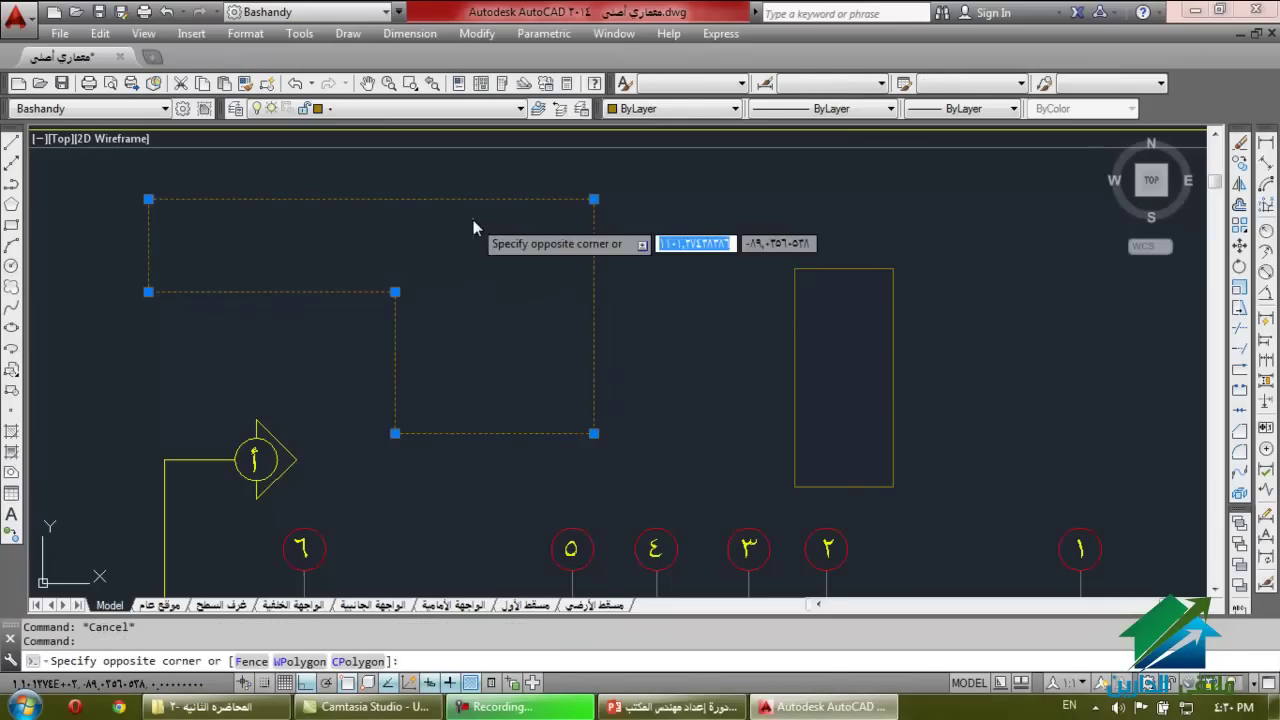
key("Escape")
key("Escape")
left_click(471, 214)
left_click(450, 218)
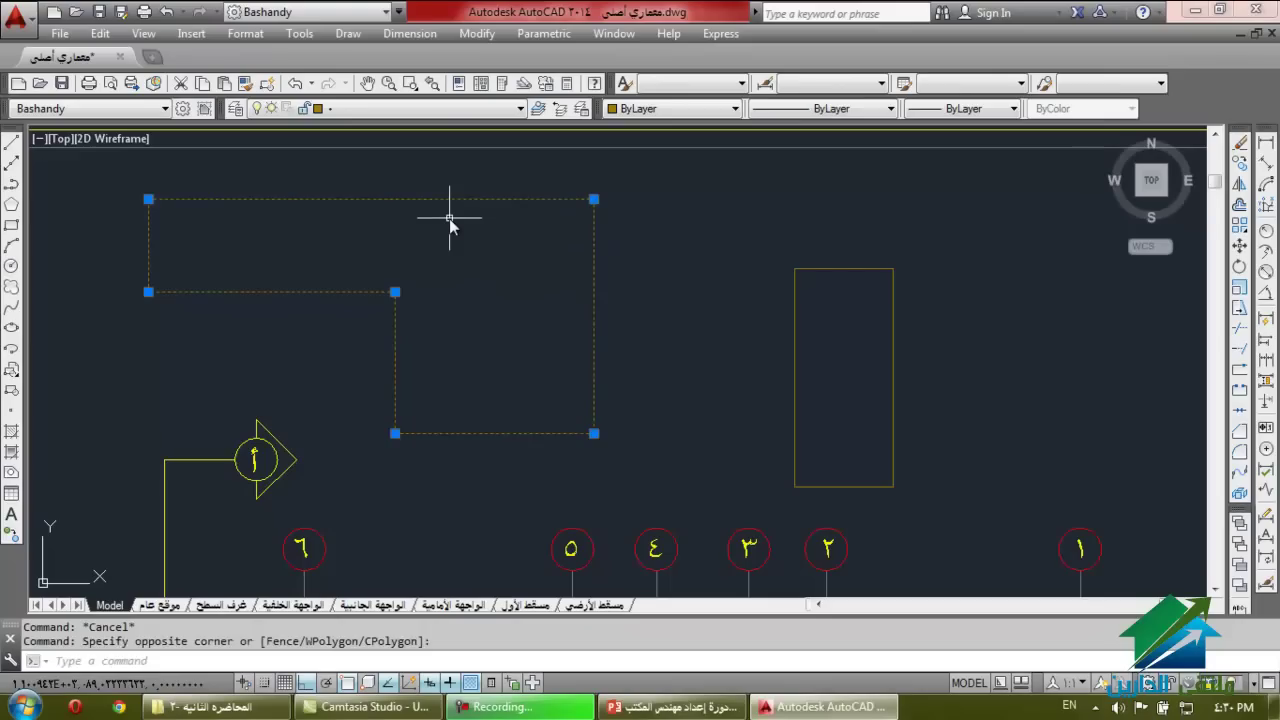
key("Escape")
key("Escape")
left_click(386, 287)
left_click(308, 325)
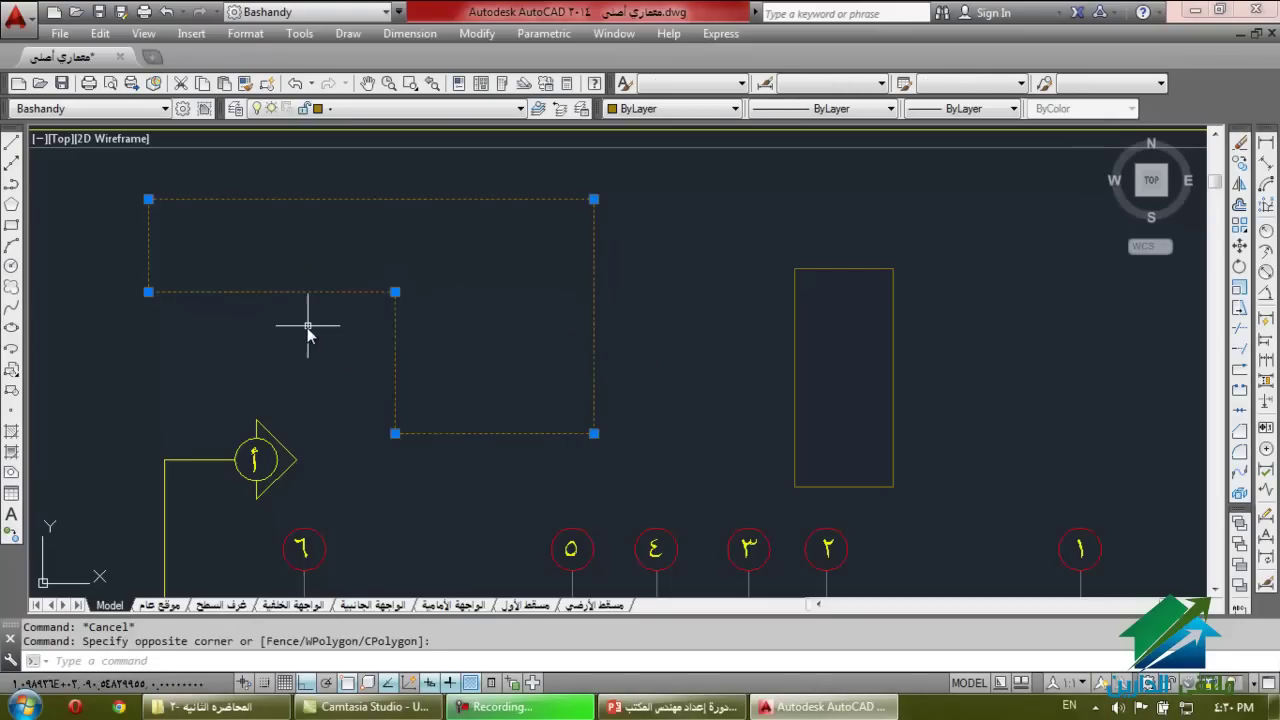
key("Escape")
key("Escape")
left_click(457, 264)
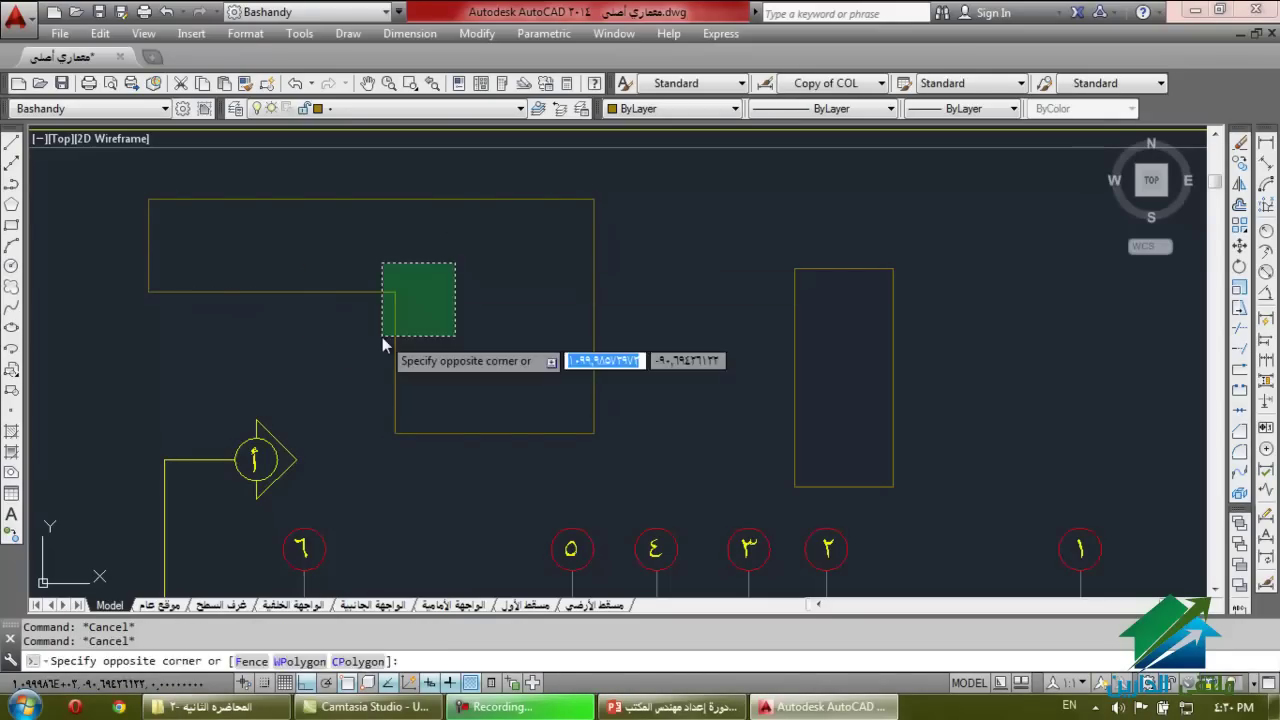
key("Escape")
left_click(437, 293)
left_click(377, 343)
key("Escape")
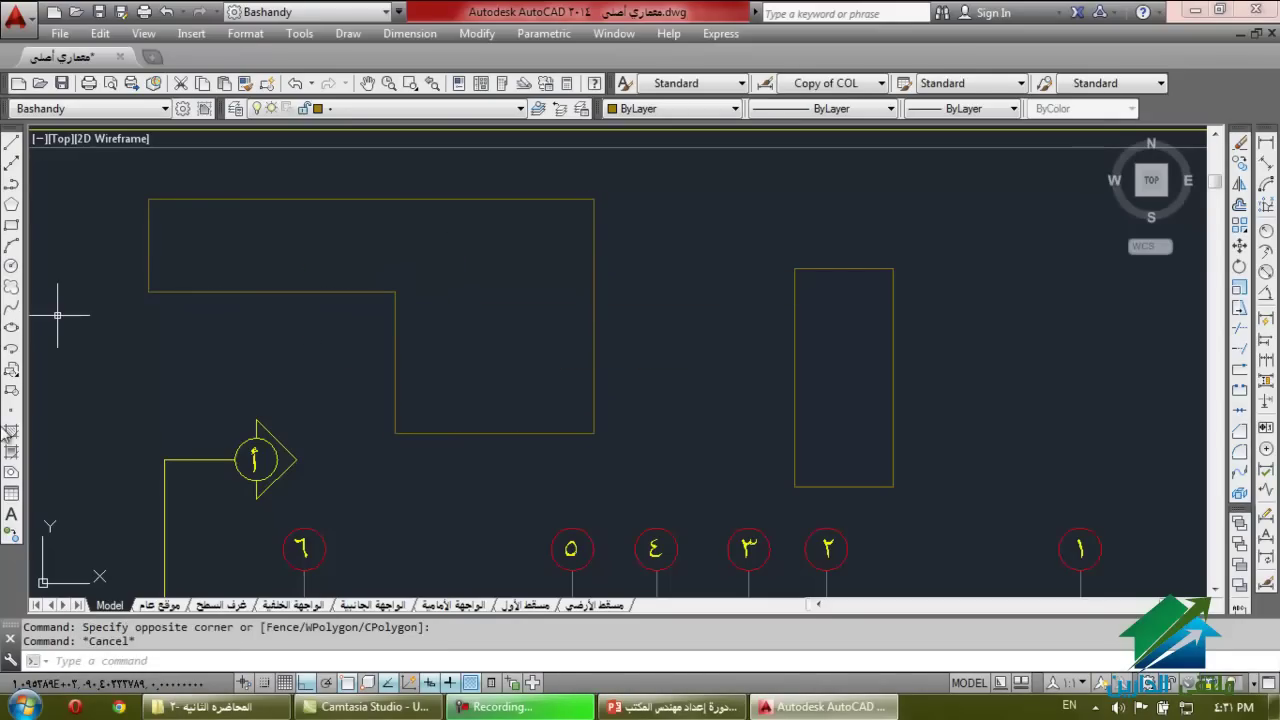
Glance at the Insert Table settings and dismiss them, and examine the existing room and door finish tables on the sheet.
left_click(13, 495)
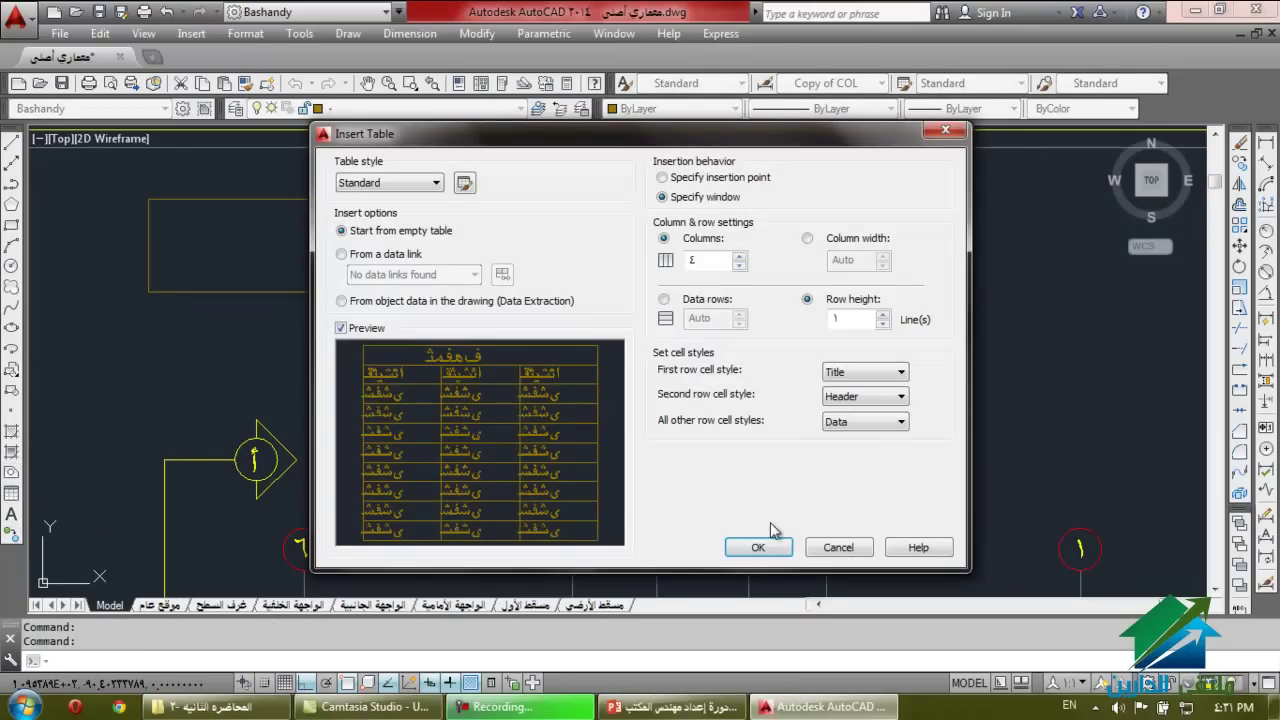
left_click(838, 547)
scroll(580, 257, "down", 4)
scroll(400, 375, "up", 6)
scroll(399, 376, "up", 2)
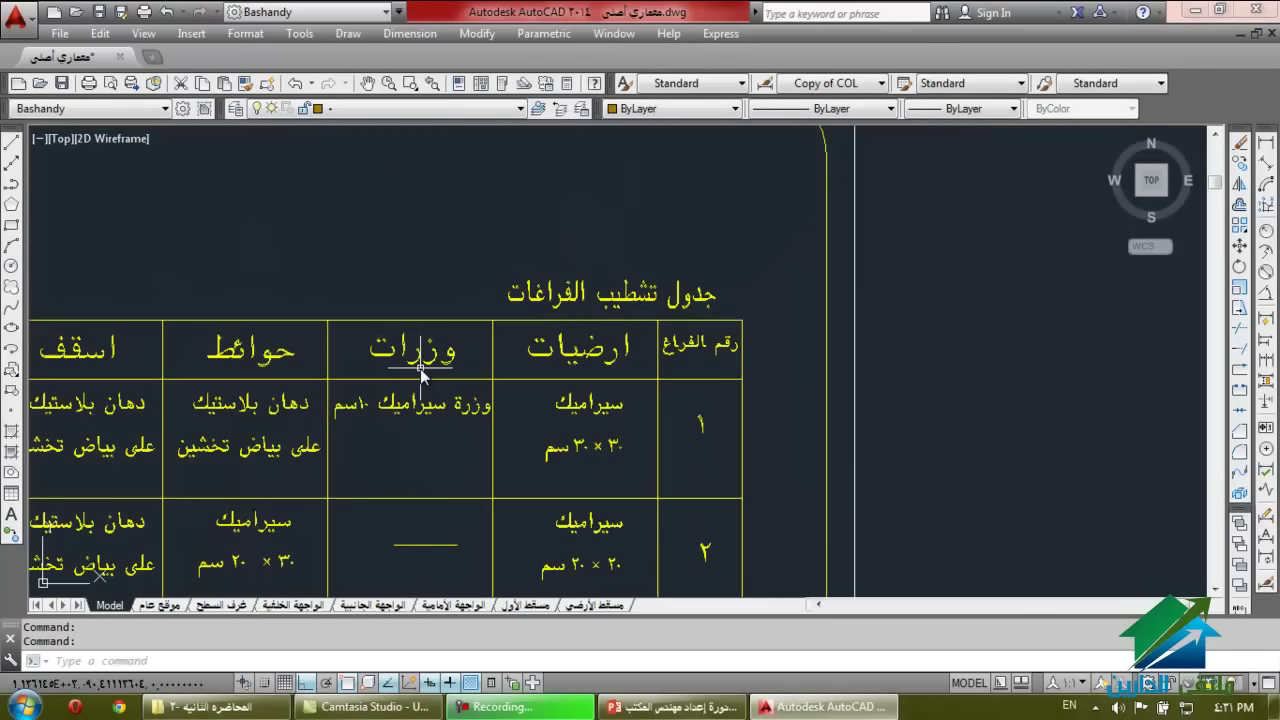
scroll(420, 360, "down", 4)
scroll(500, 360, "up", 5)
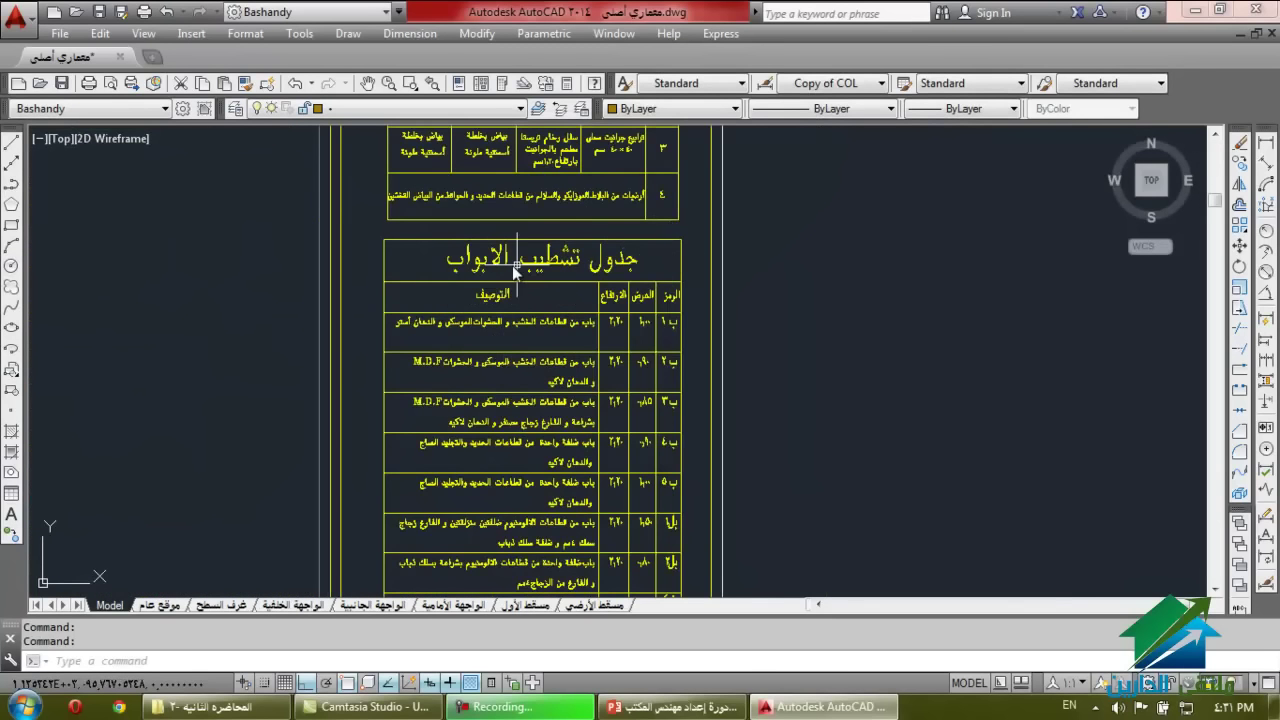
scroll(670, 296, "up", 2)
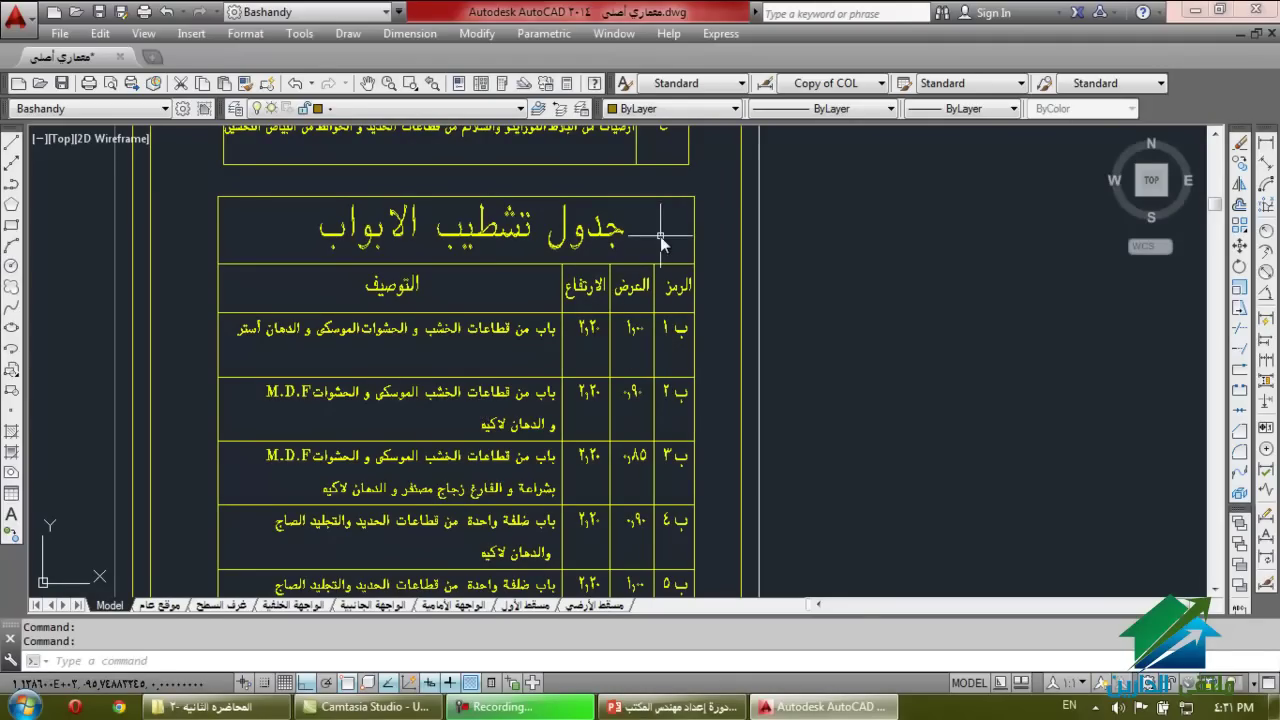
Select individual border lines and cells of the door finish table to check how it was built, clearing each selection.
left_click(702, 212)
left_click(660, 200)
key("Escape")
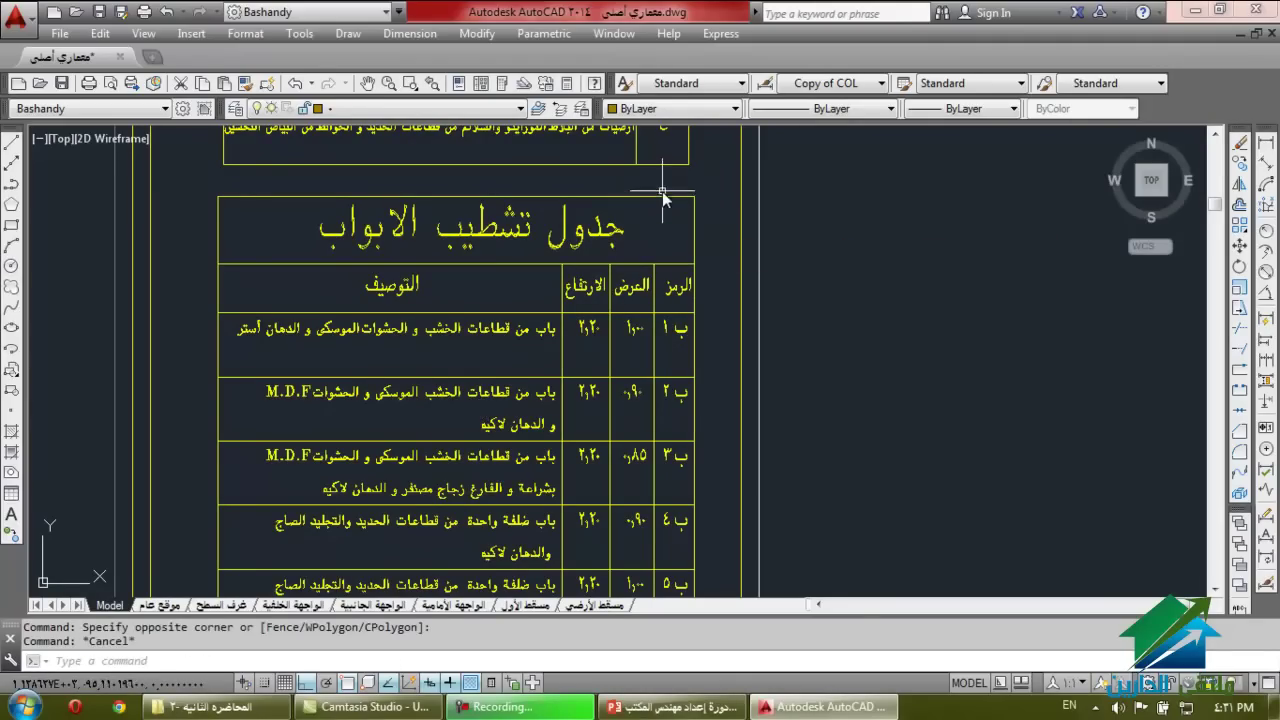
left_click(662, 191)
left_click(642, 222)
key("Escape")
left_click(220, 282)
key("Escape")
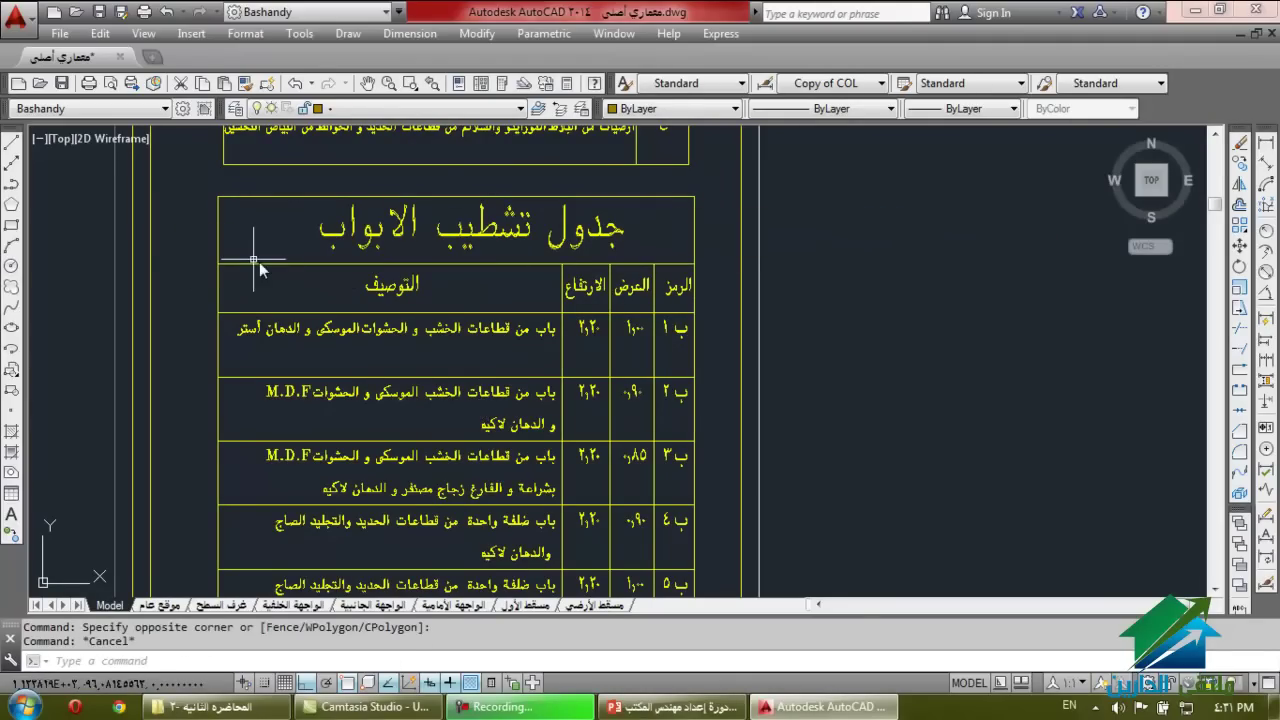
left_click(257, 298)
left_click(450, 300)
key("Escape")
left_click(352, 302)
key("Escape")
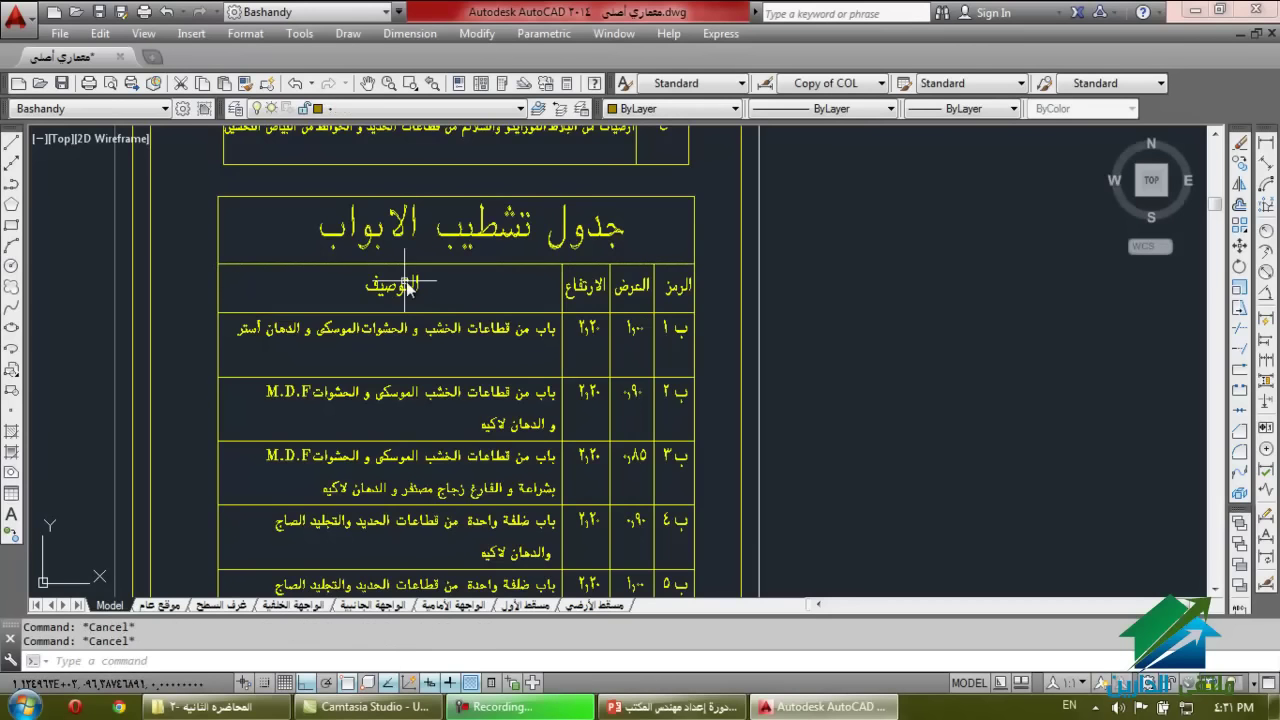
Try to move the description column's heading text out of the door finish table.
left_click(406, 281)
scroll(420, 289, "up", 6)
scroll(360, 309, "down", 6)
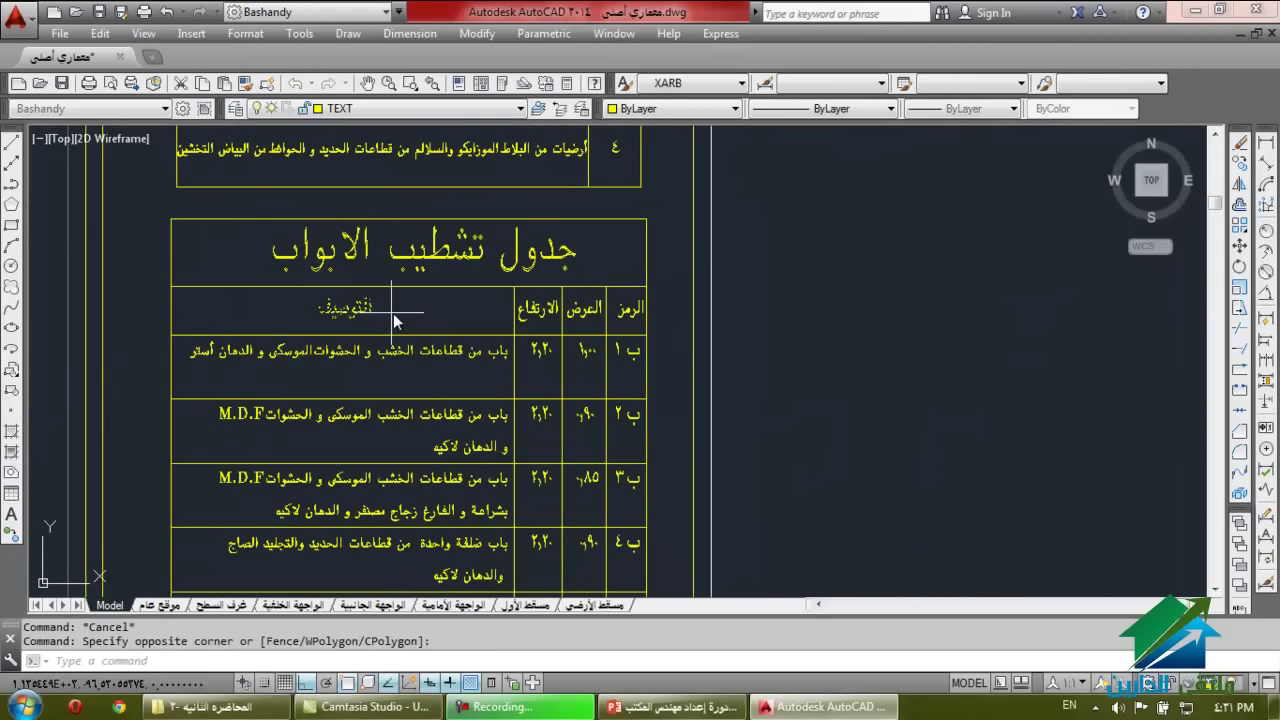
left_click(393, 320)
left_click_drag(410, 310, 844, 303)
key("Escape")
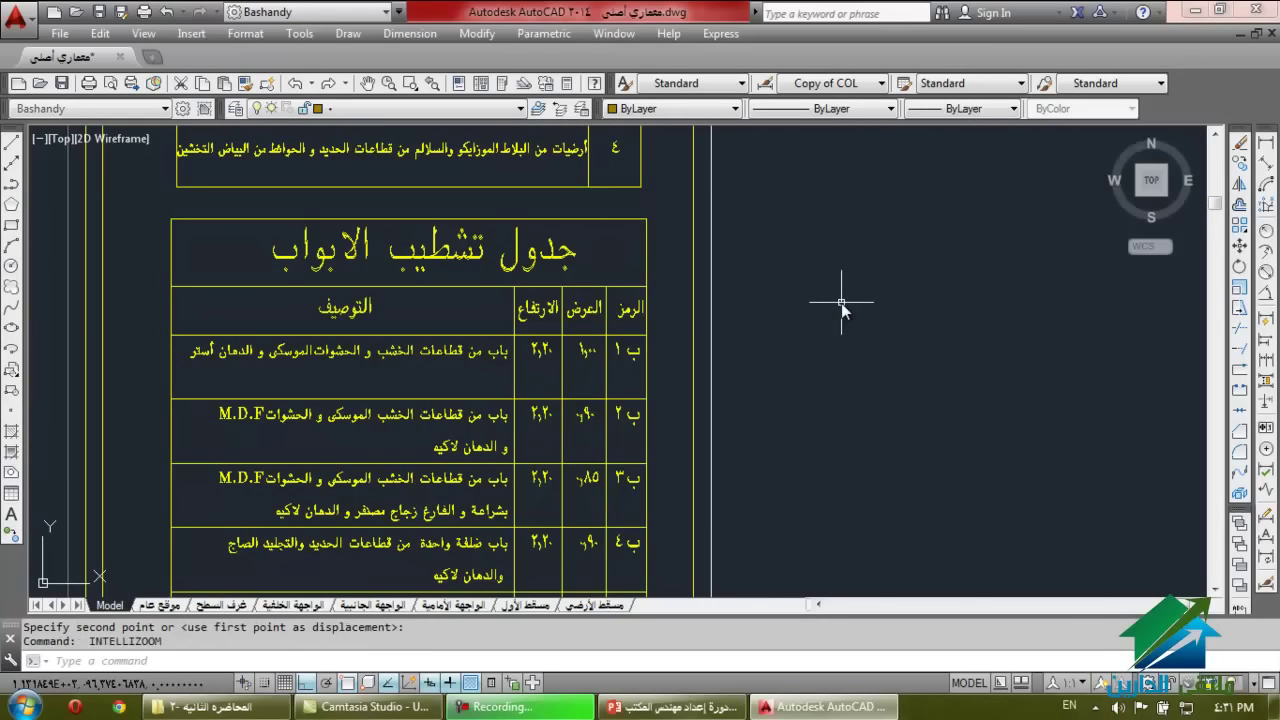
key("Escape")
key("Escape")
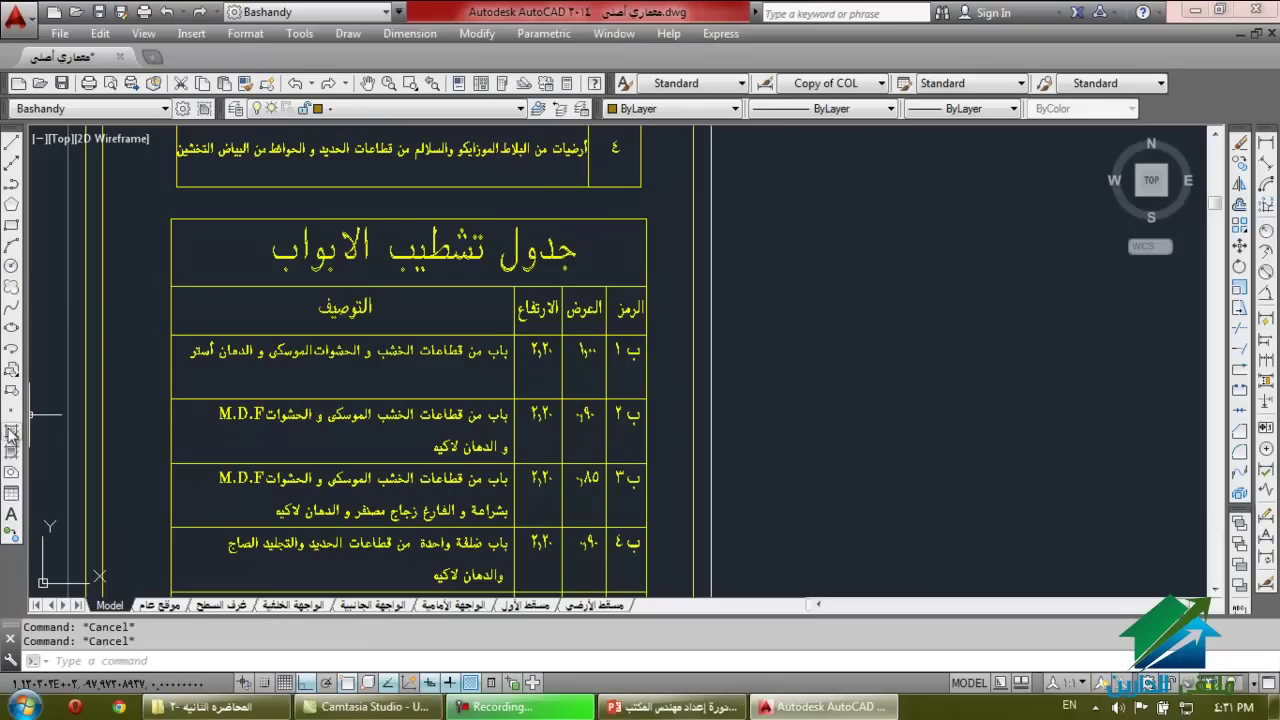
Insert an empty Standard table with 4 columns and 1-line row height, using a window in the empty area beside the floor-plan sheets.
left_click(12, 493)
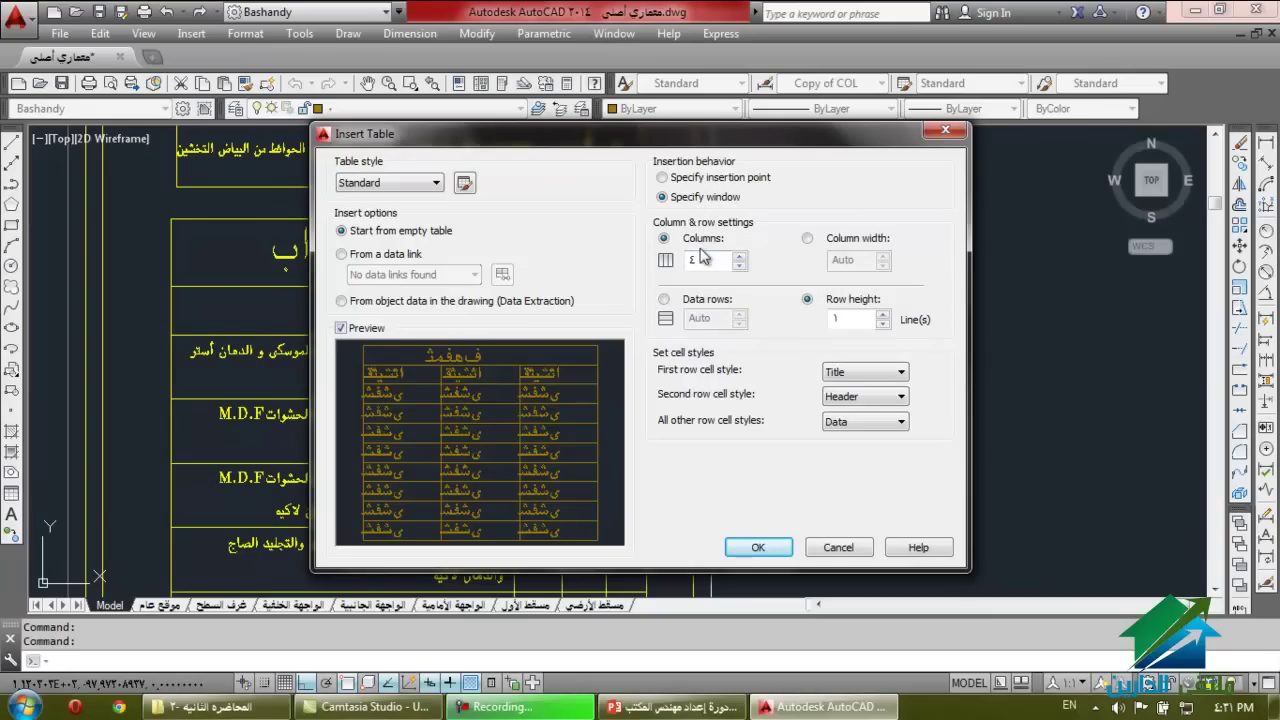
mouse_move(713, 142)
left_mouse_down()
mouse_move(883, 54)
mouse_move(892, 31)
left_mouse_up()
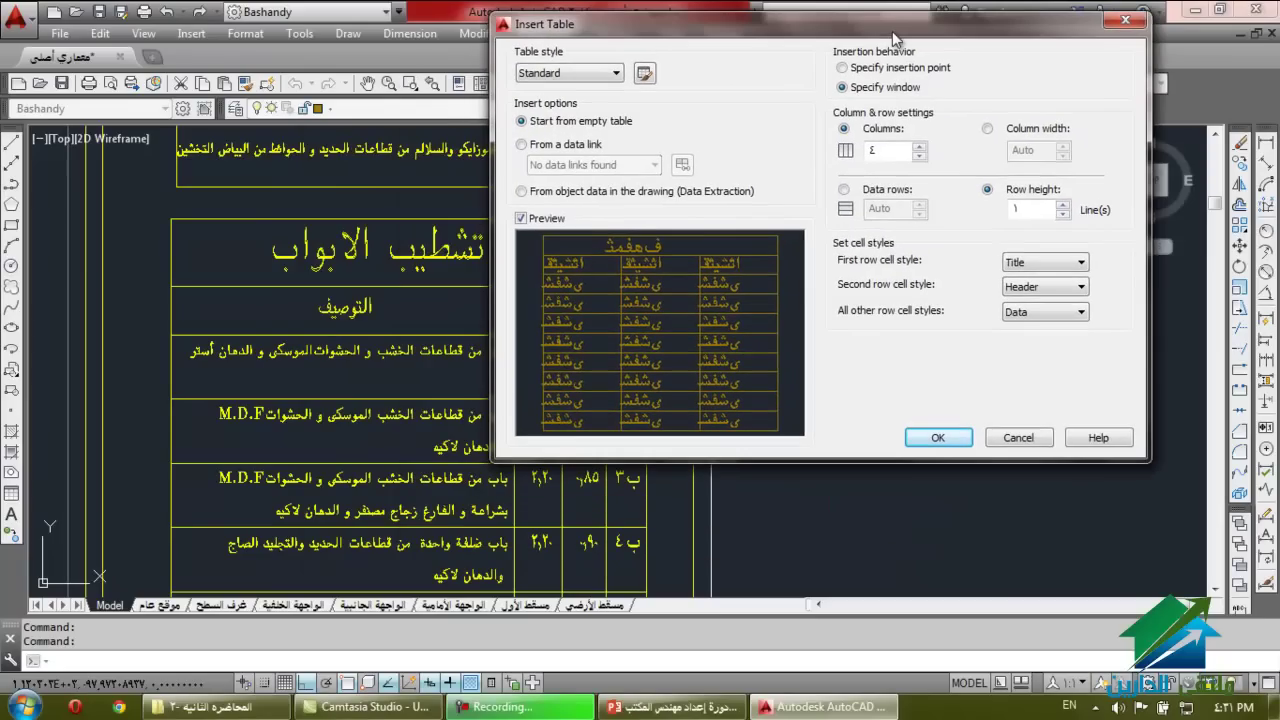
double_click(1031, 209)
left_click(1032, 314)
left_click(1032, 316)
left_click(938, 437)
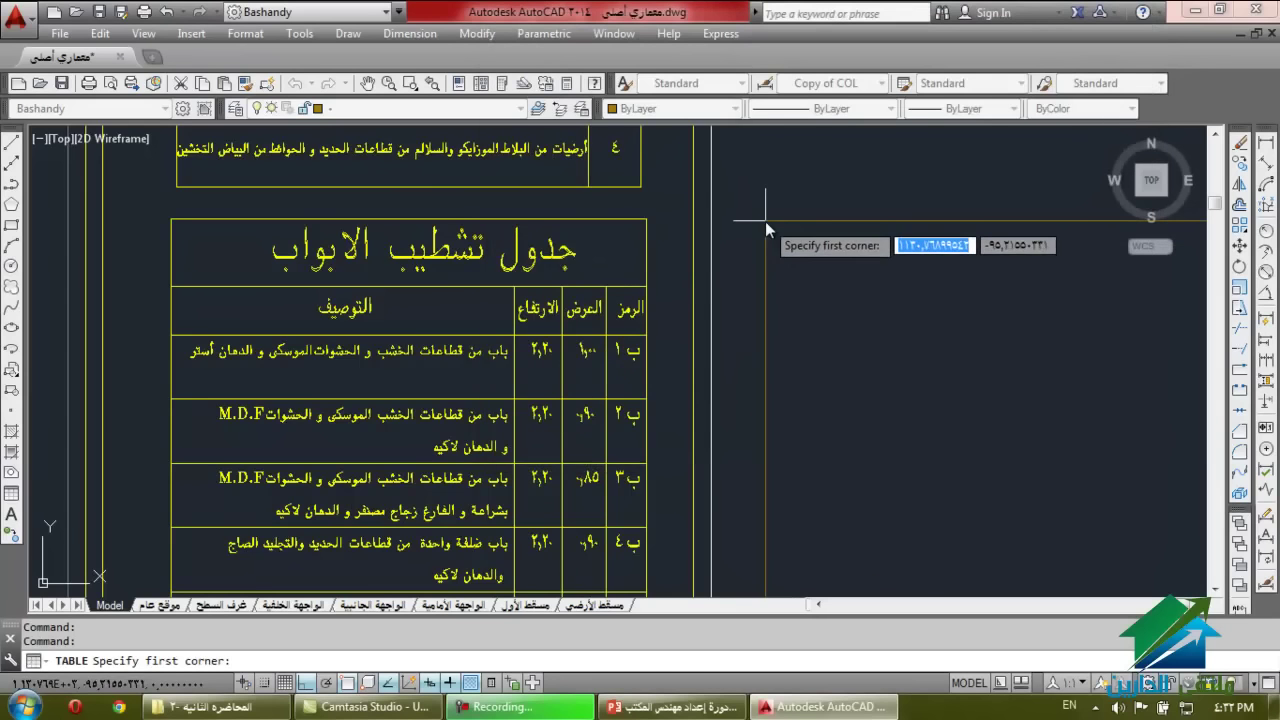
scroll(765, 221, "down", 5)
scroll(765, 221, "up", 2)
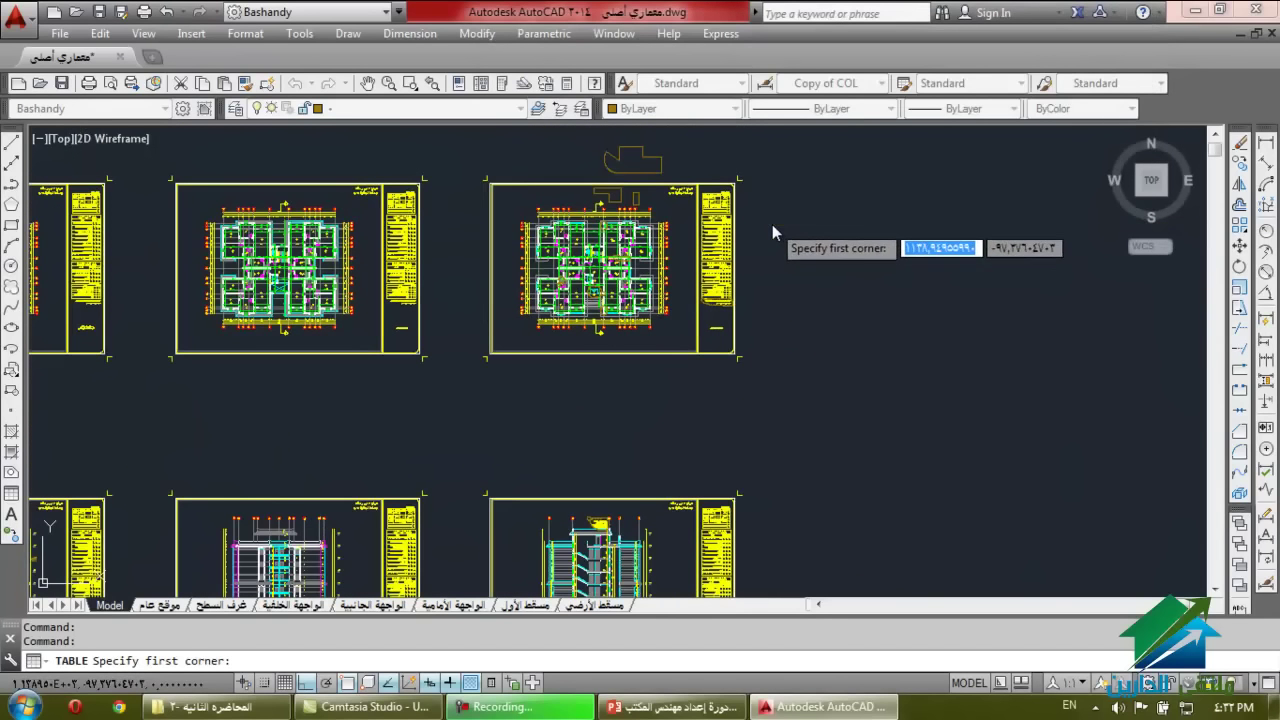
left_click(772, 224)
left_click(1049, 502)
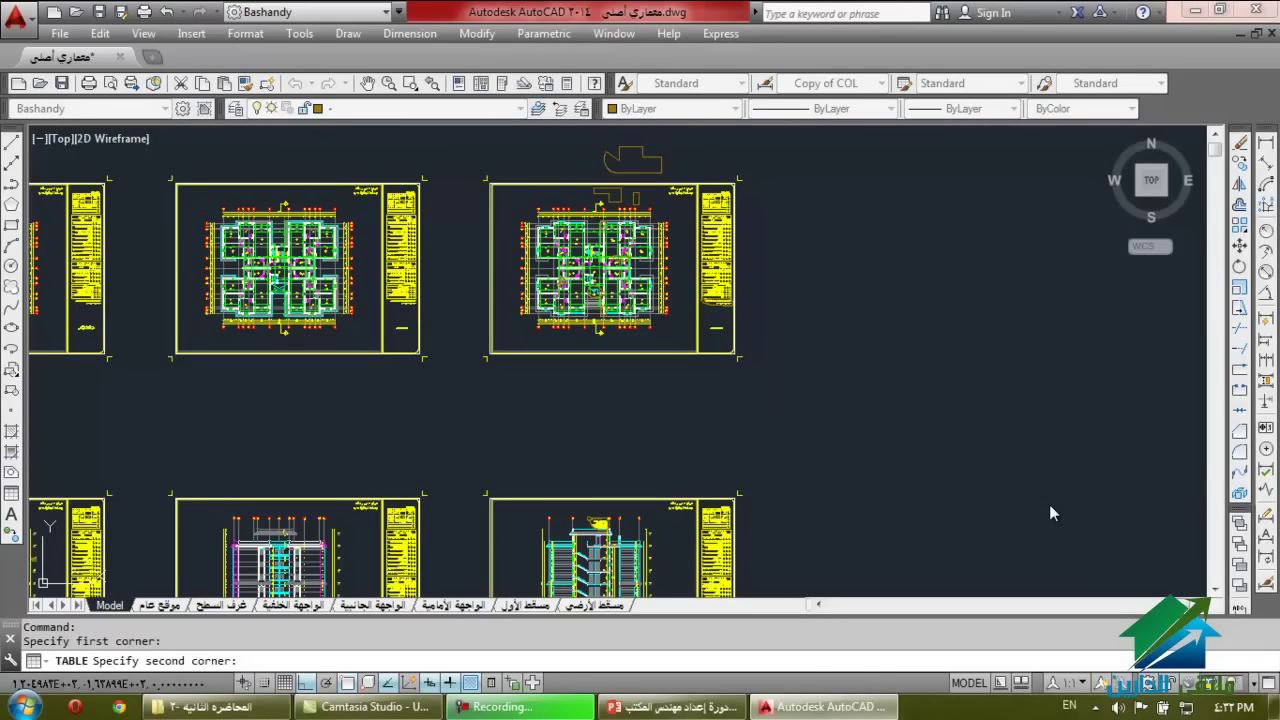
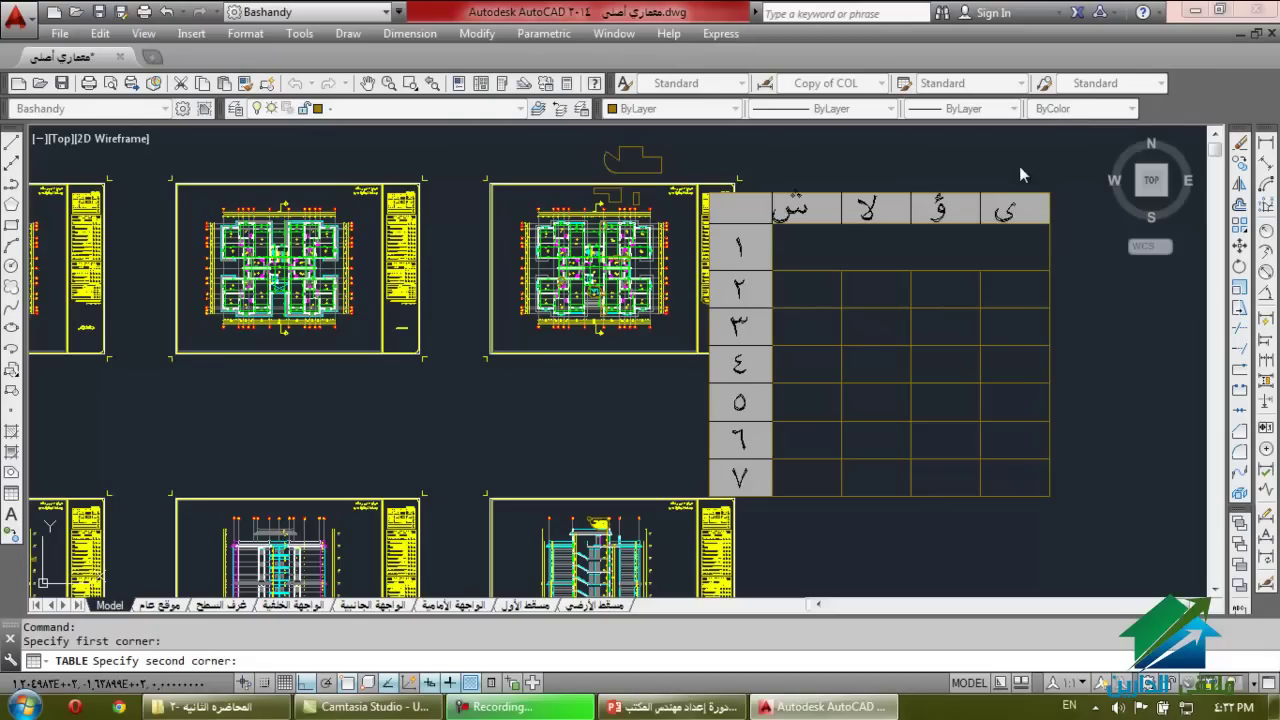
Enter the Arabic title "جدول الأبواب" in the new table's title row and finish editing the text.
left_click(1080, 224)
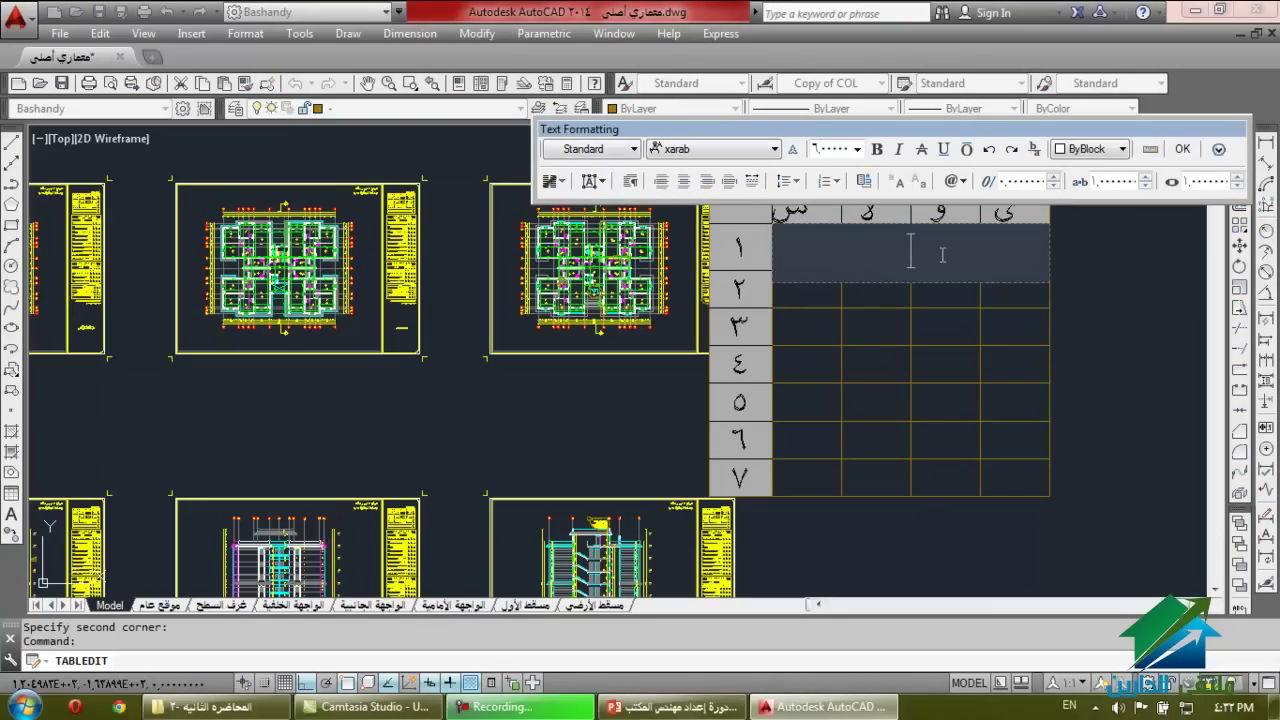
key("alt+shift")
type("أ")
type("جد")
type("ول ا")
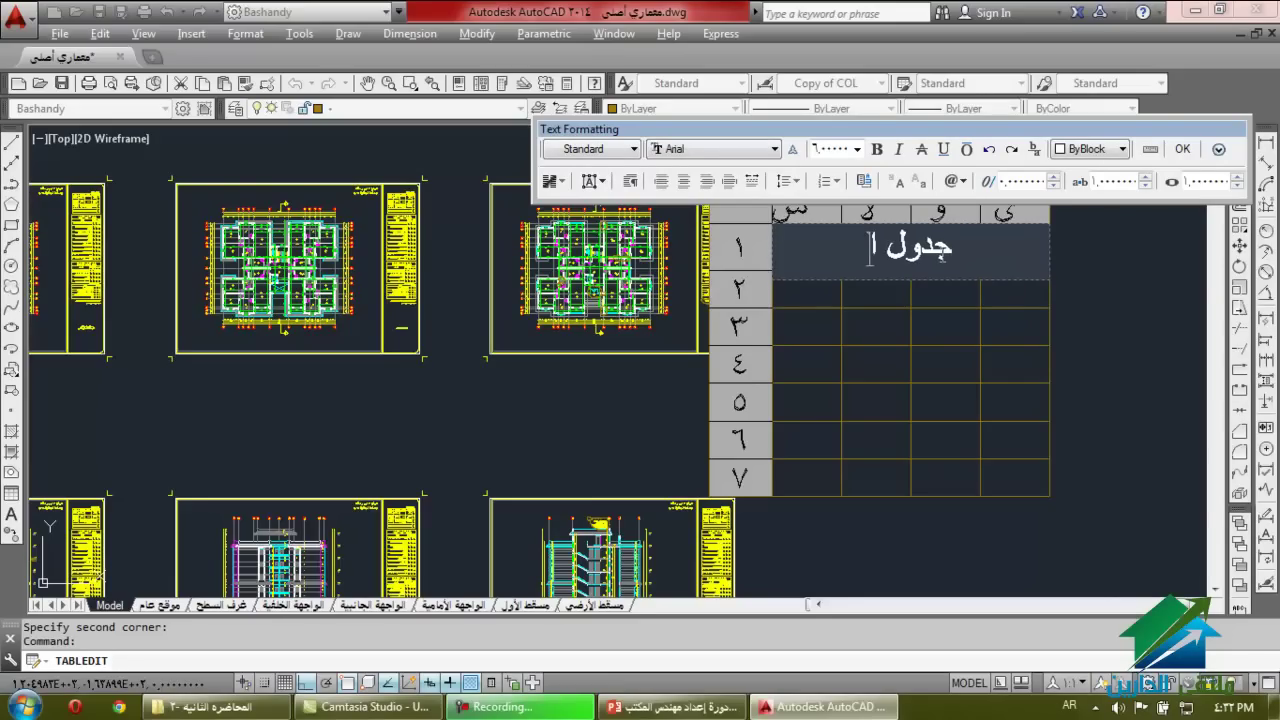
type("لأ")
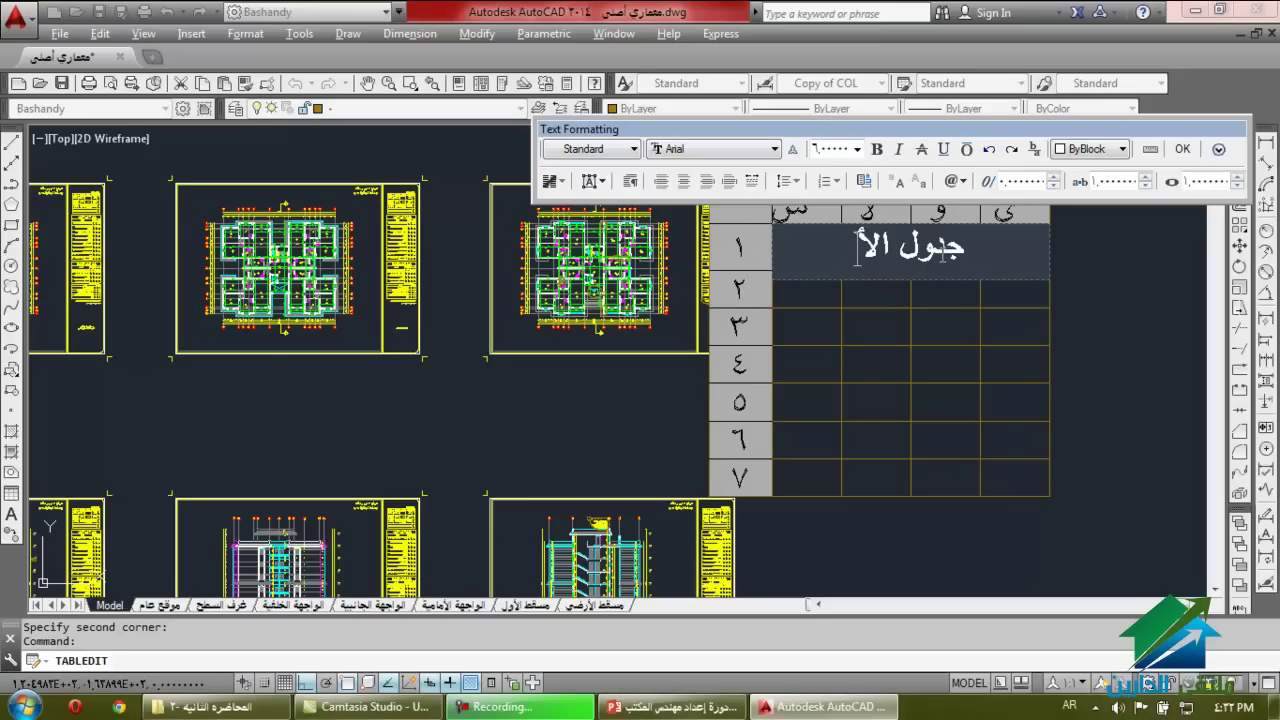
type("عم")
key("BackSpace")
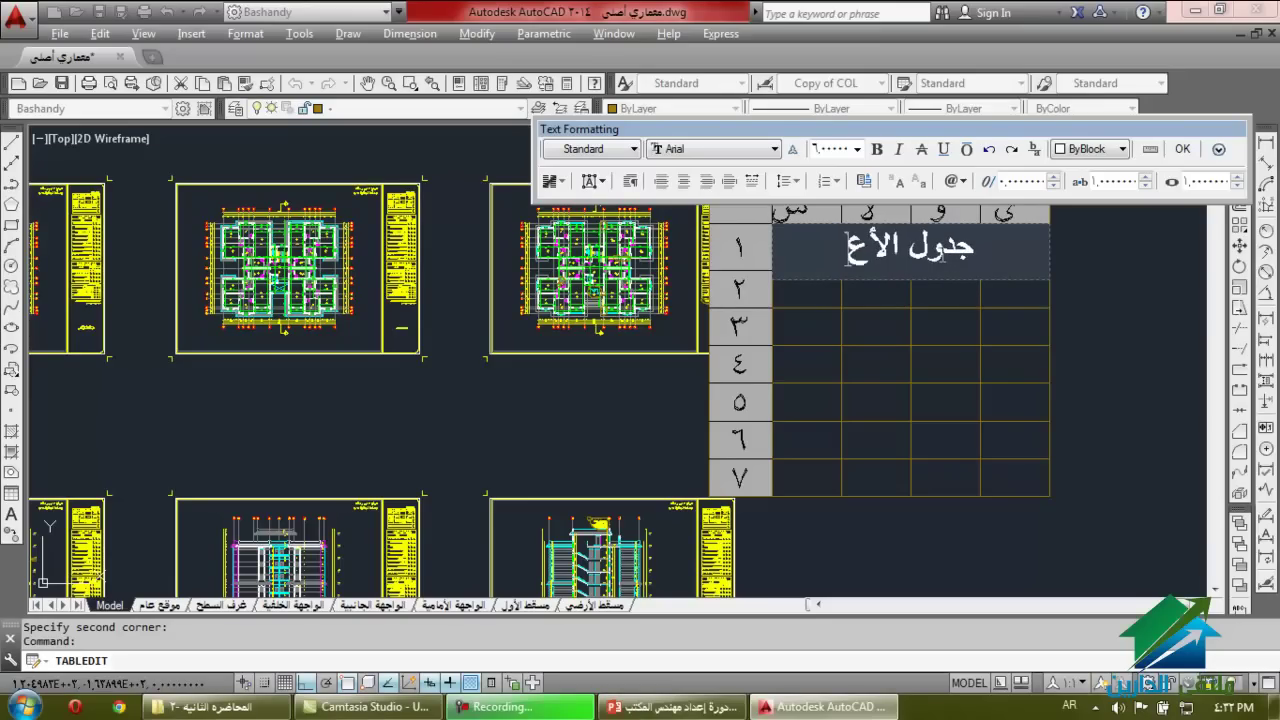
key("BackSpace")
type("بواب")
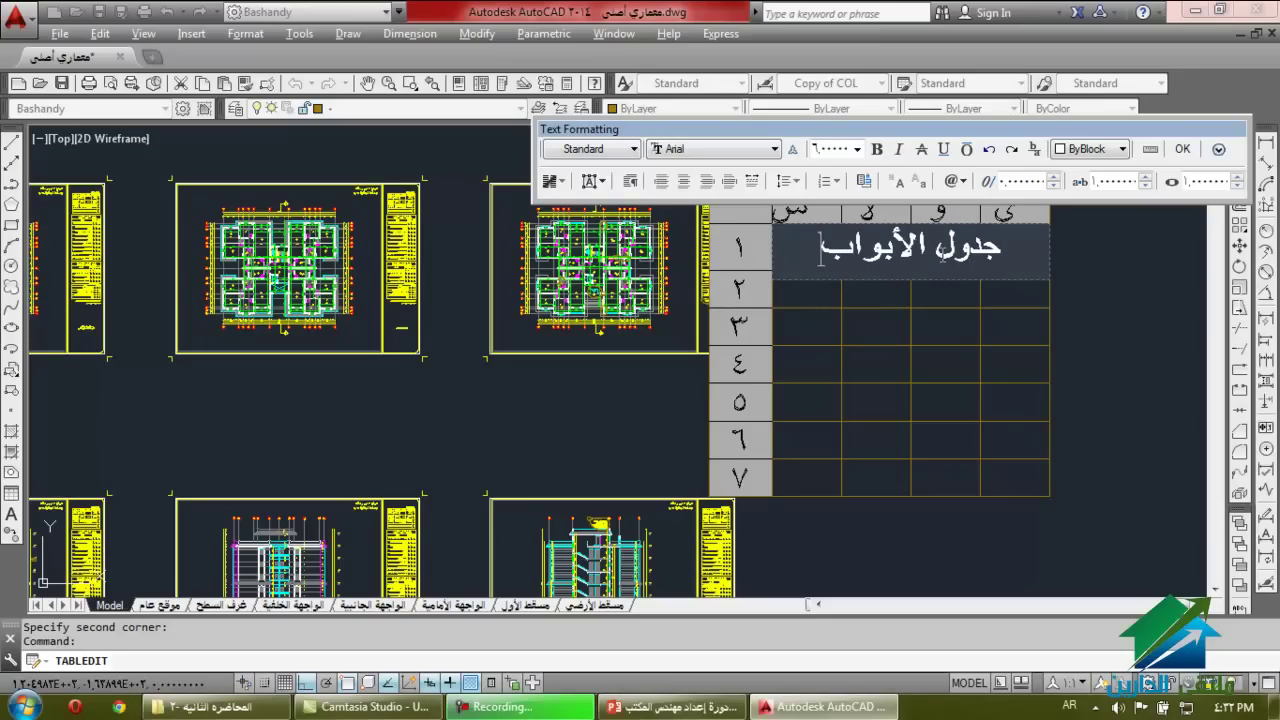
left_click(994, 292)
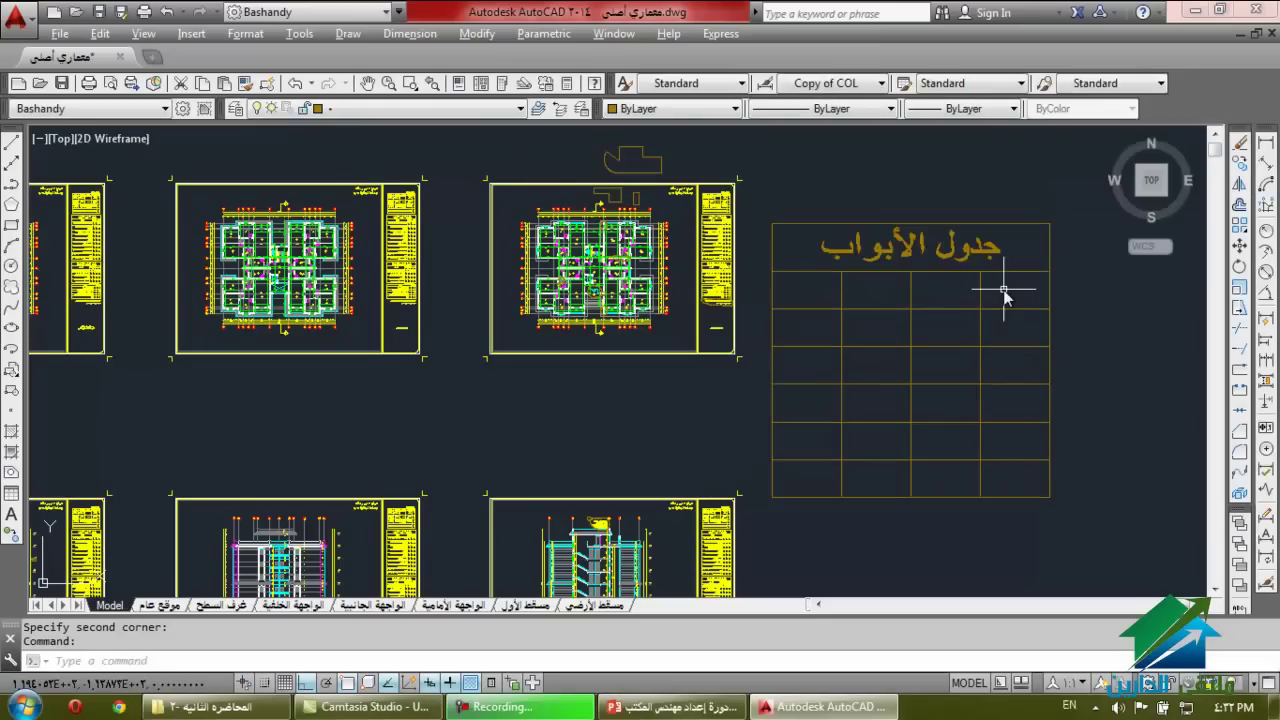
Fill the header cell of the new table's fourth column with a short run of repeated sample letters.
left_click(1001, 303)
double_click(1000, 303)
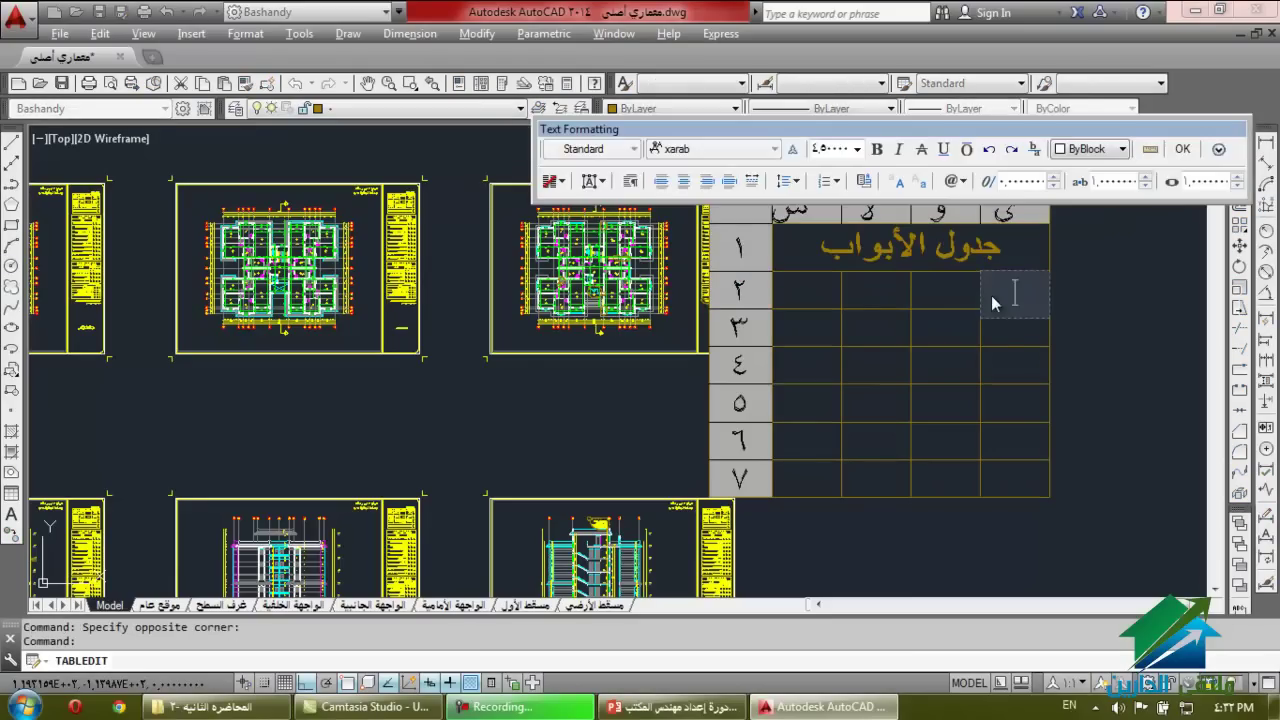
key("Escape")
left_click(1004, 335)
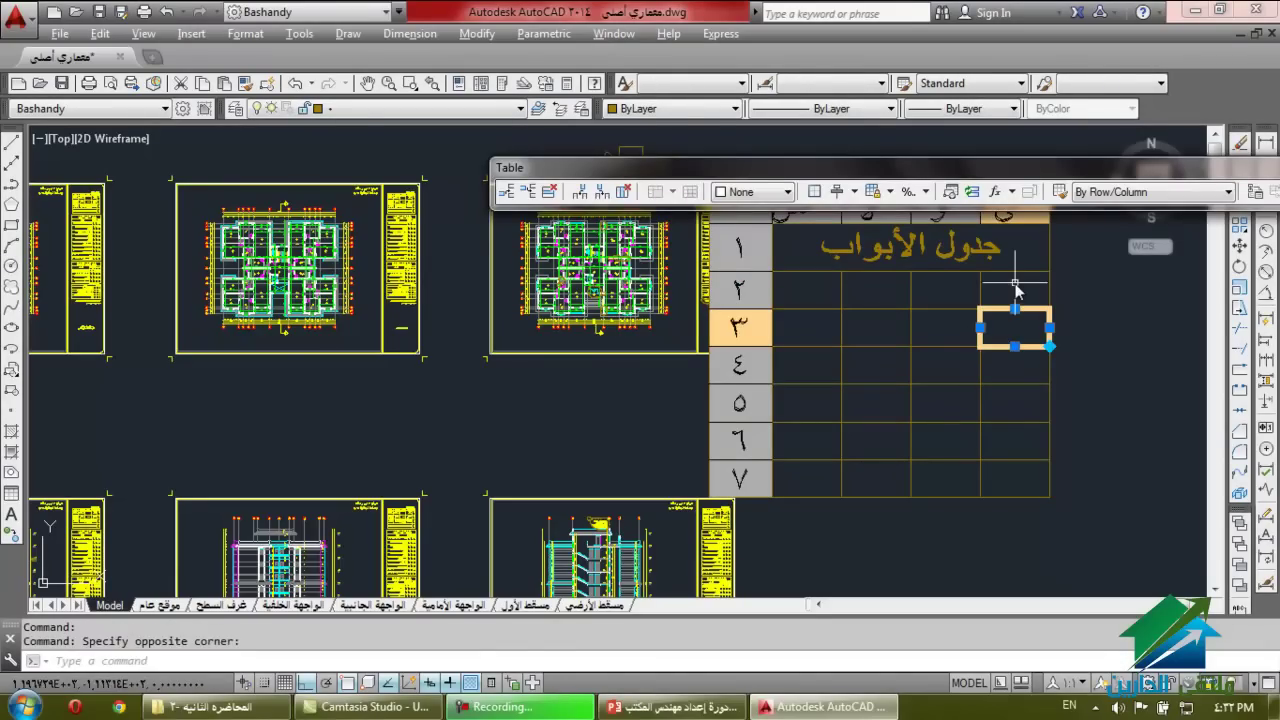
key("Escape")
left_click(1012, 288)
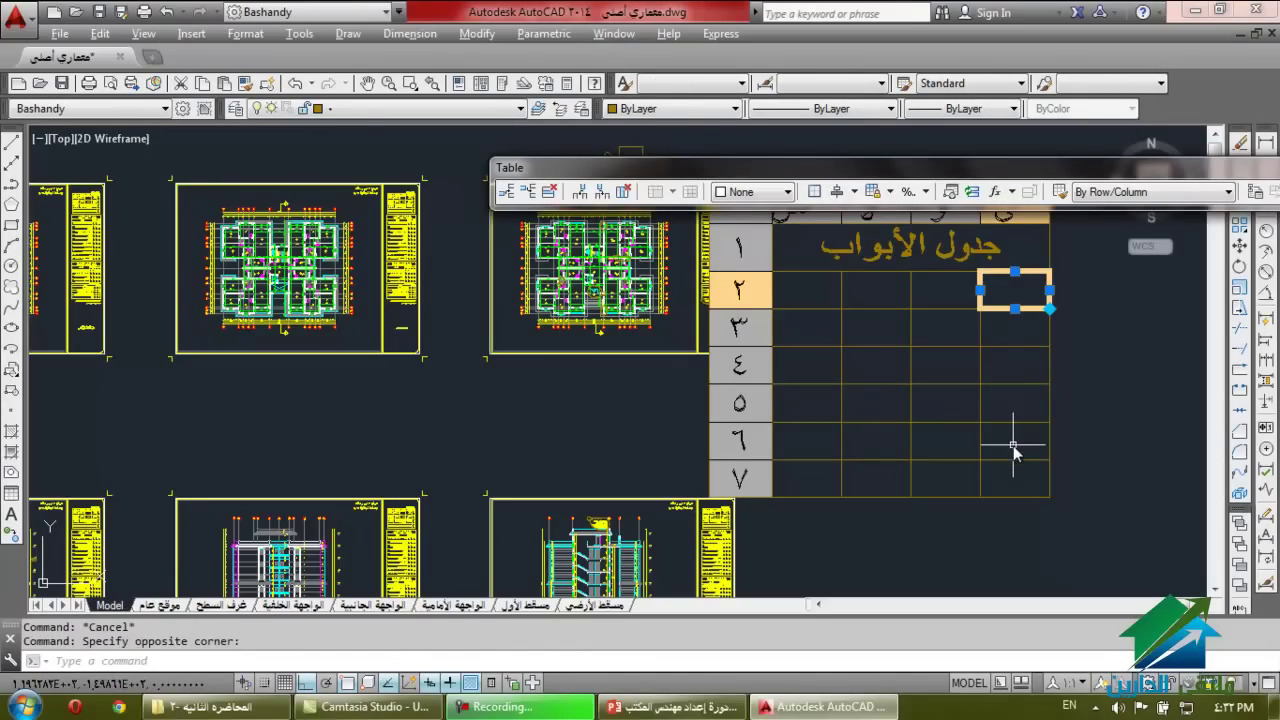
type("بببب")
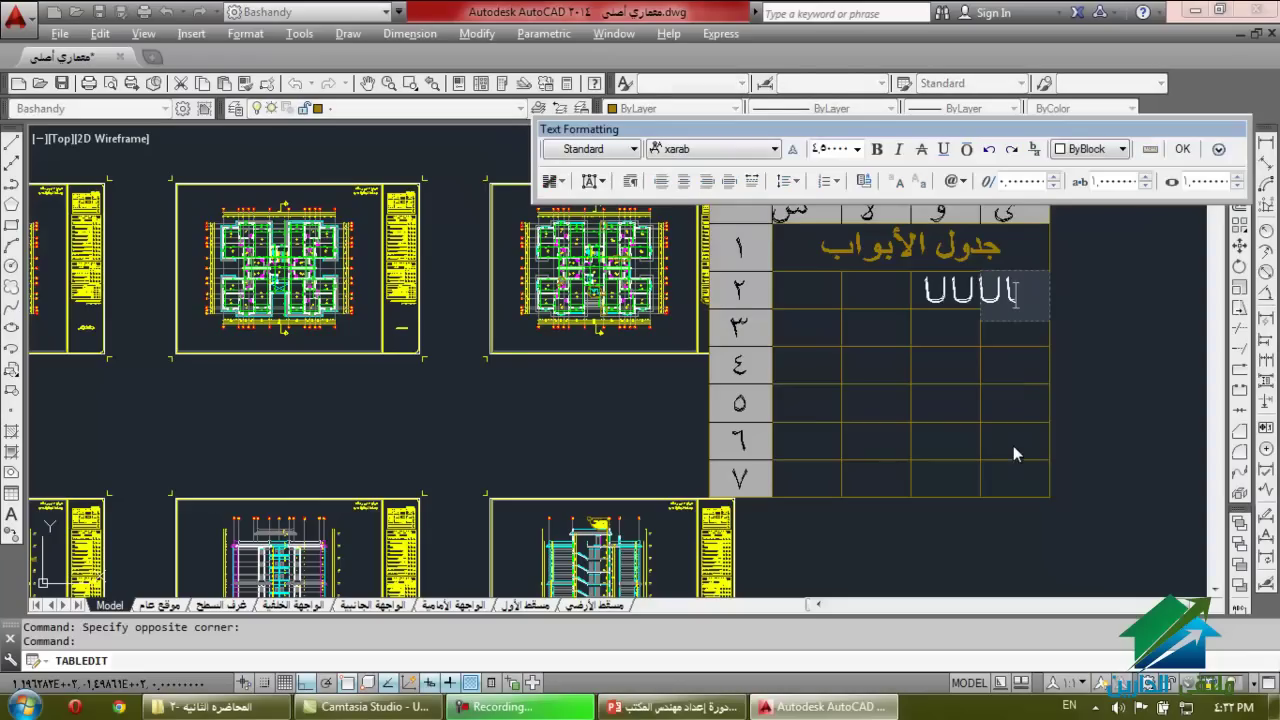
key("Escape")
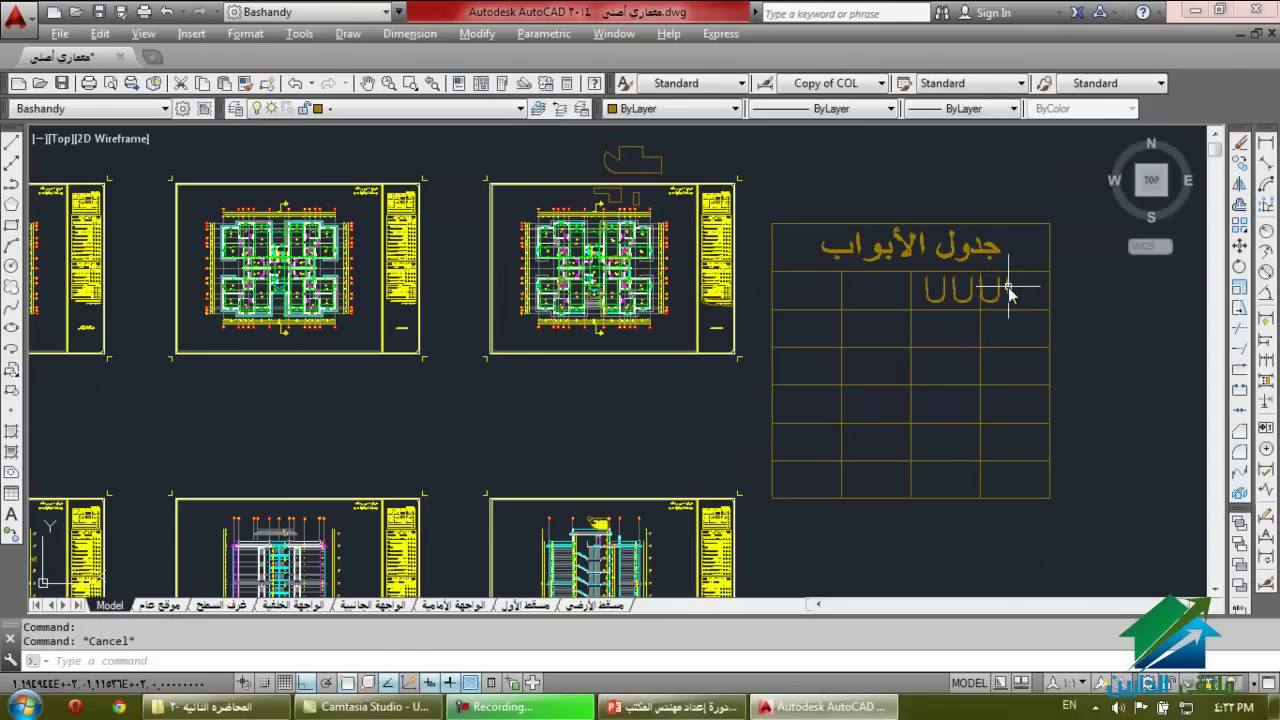
Scale the whole door table by a factor of 0.2 from a base point just below its lower-left corner.
left_click(1043, 253)
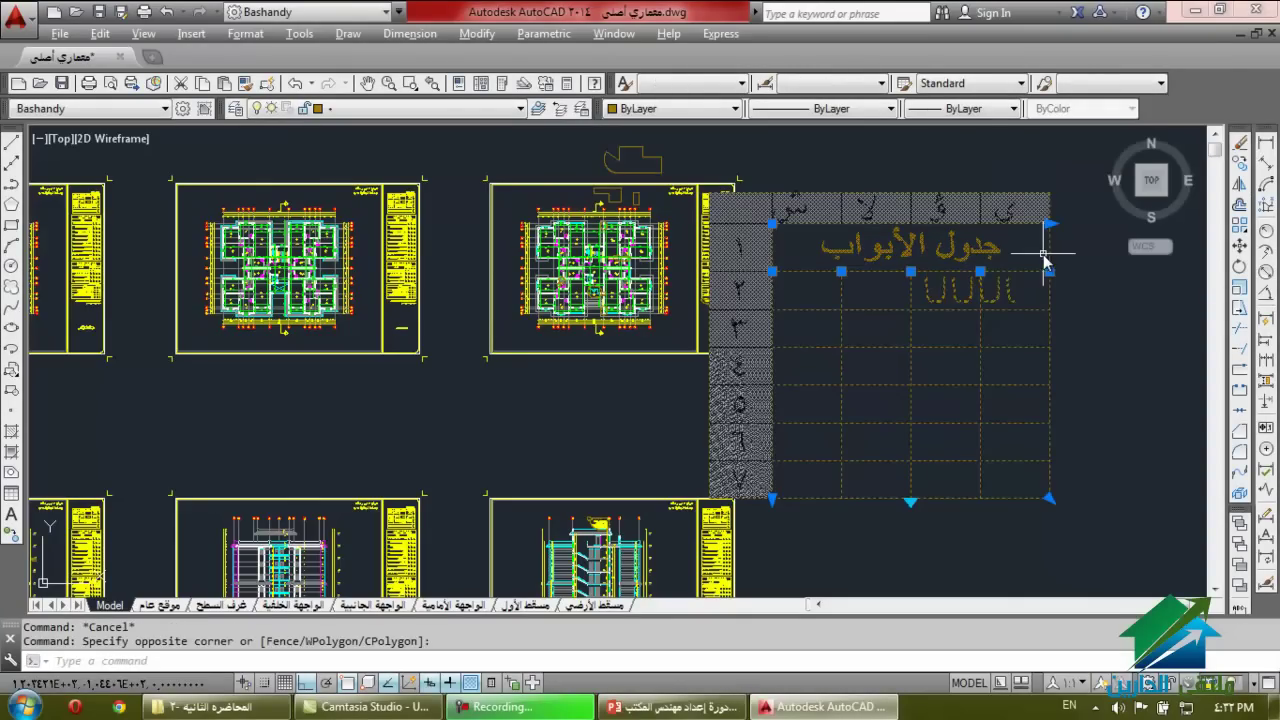
left_click(1239, 289)
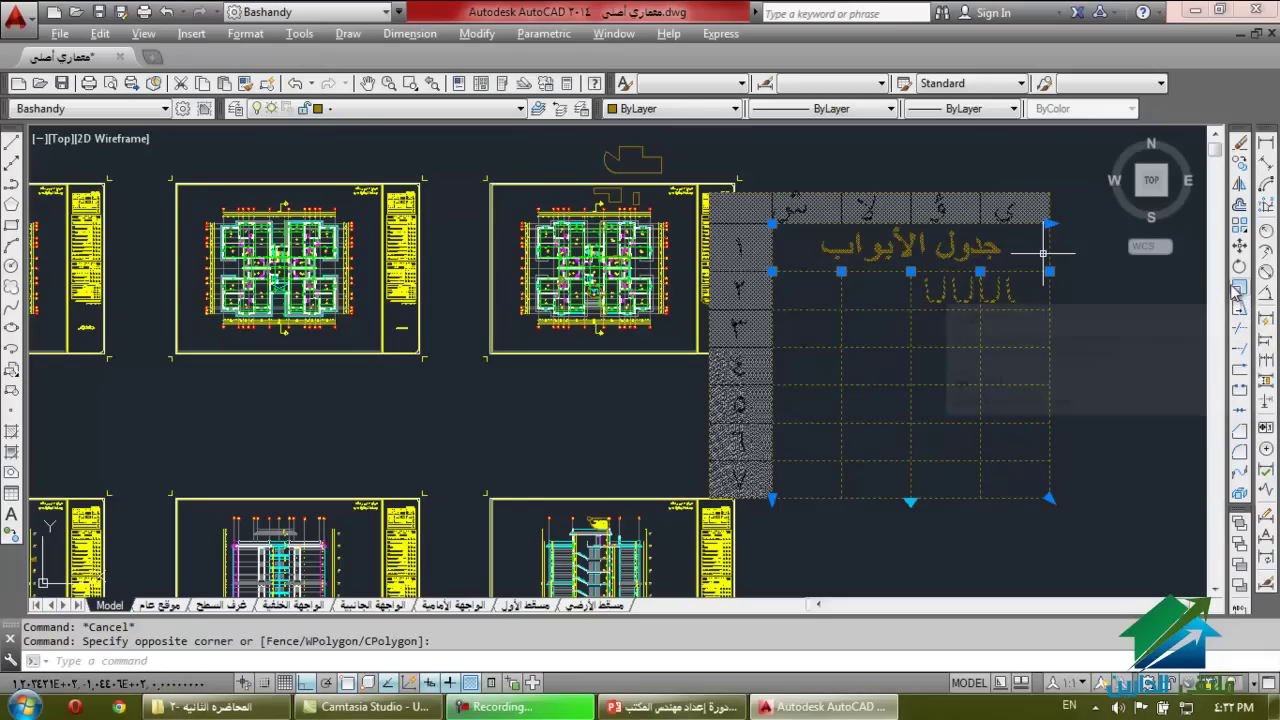
left_click(779, 527)
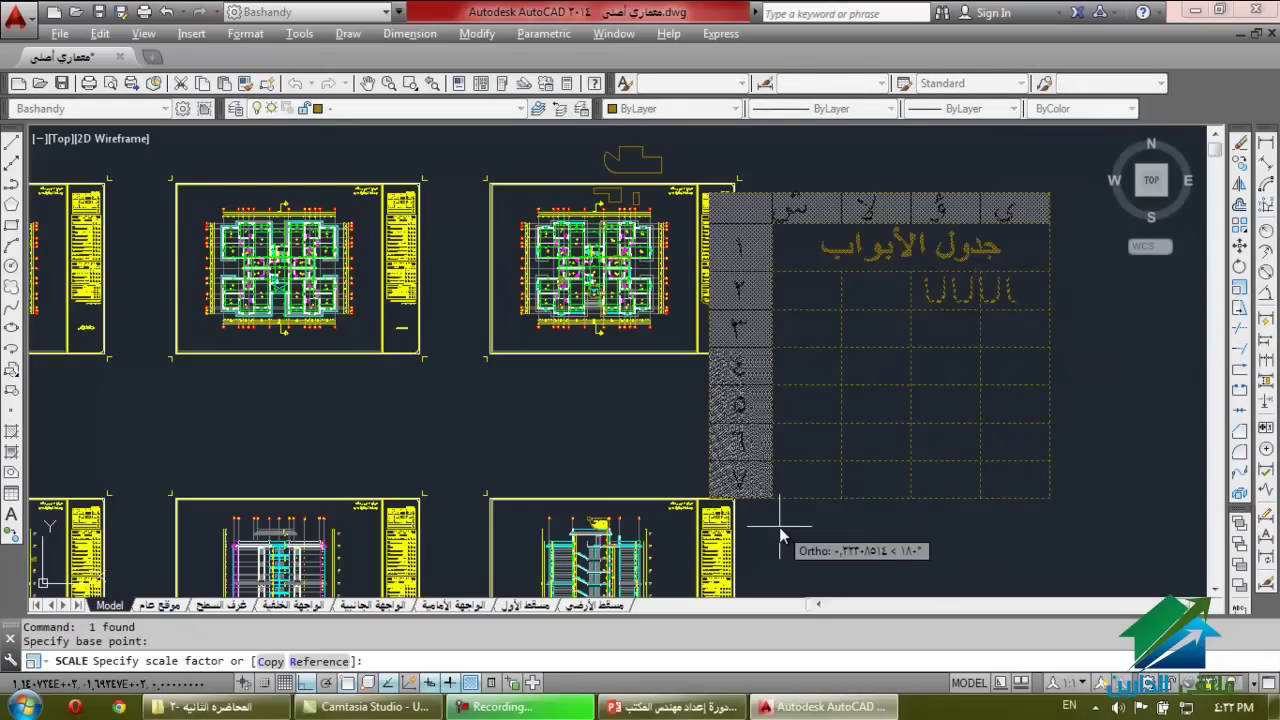
type(".2")
key("Return")
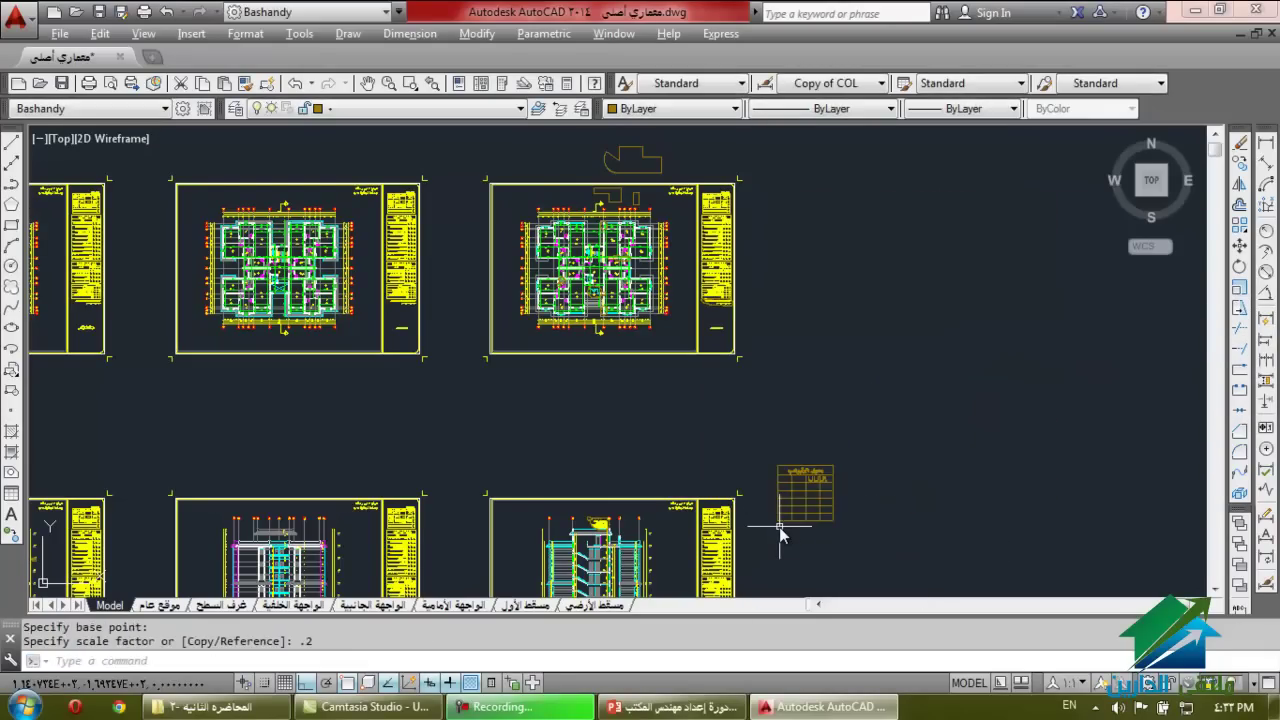
scroll(779, 527, "up", 5)
scroll(900, 400, "up", 4)
key("Escape")
left_click_drag(1032, 296, 929, 366)
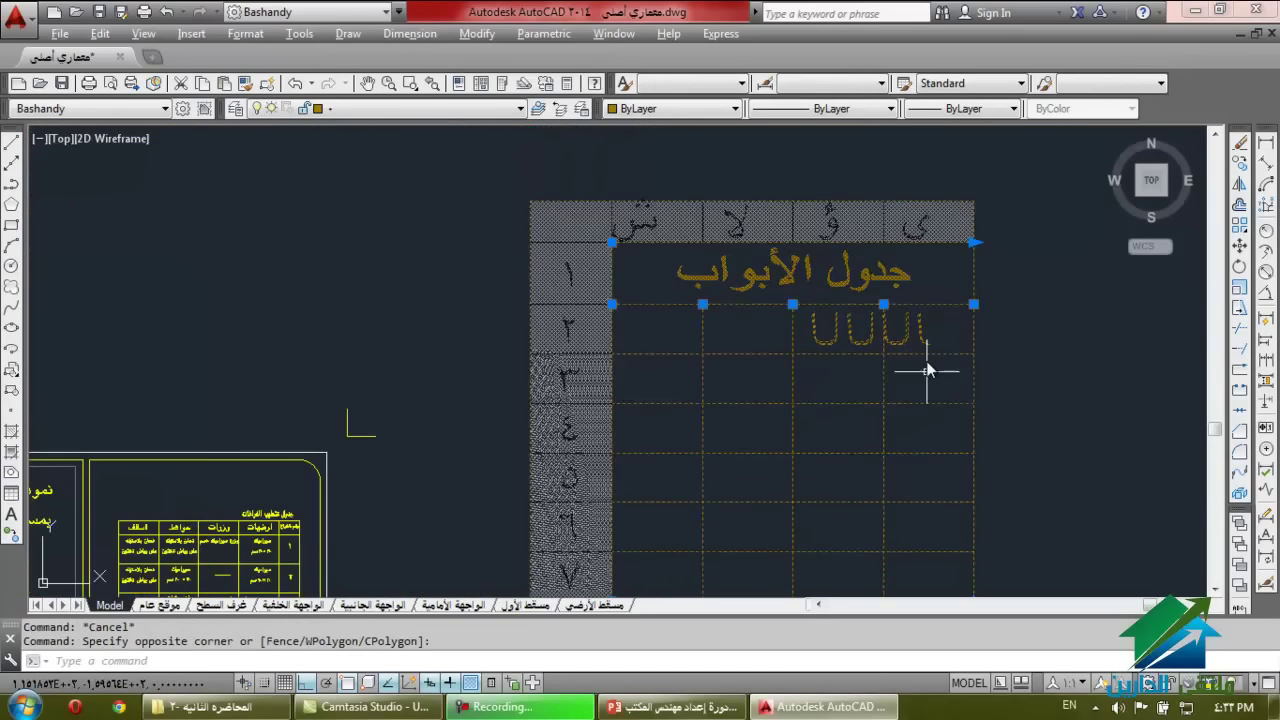
scroll(871, 286, "down", 4)
scroll(872, 285, "up", 2)
scroll(872, 285, "down", 2)
key("Escape")
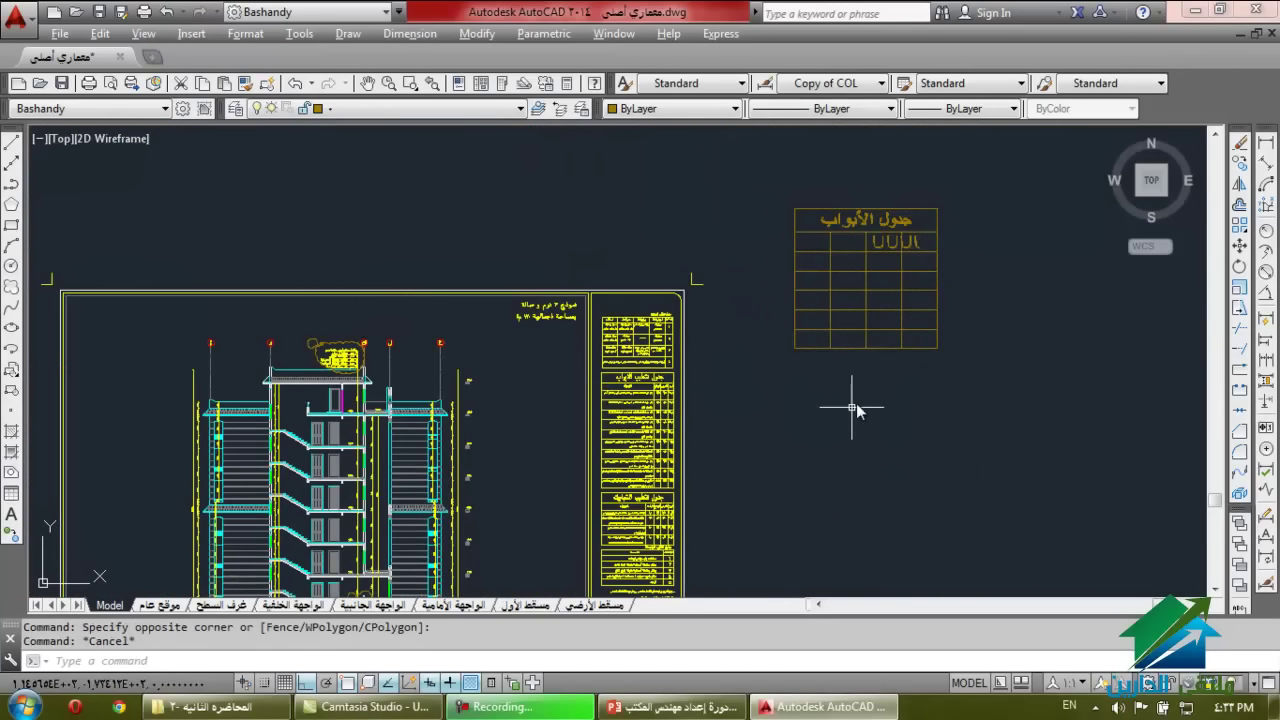
scroll(928, 350, "down", 2)
scroll(936, 323, "up", 3)
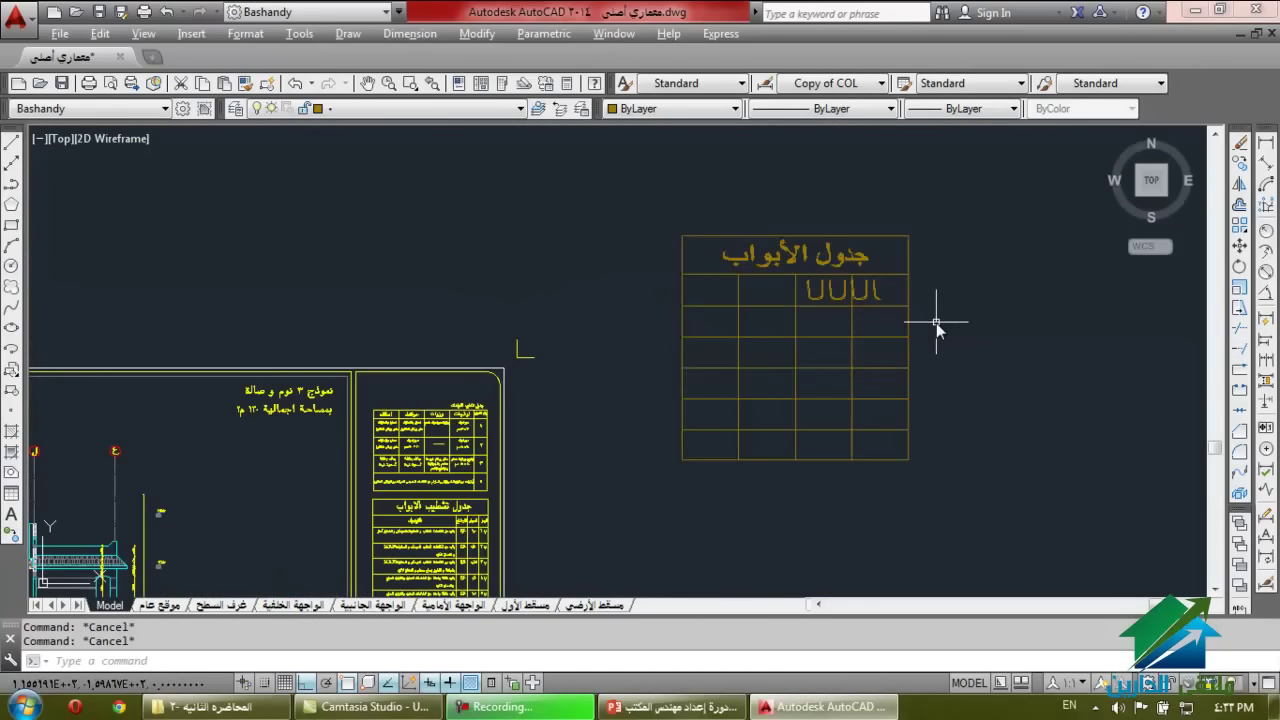
Move the scaled door table into the empty area beside the floor-plan sheet's schedules.
left_click_drag(936, 323, 692, 188)
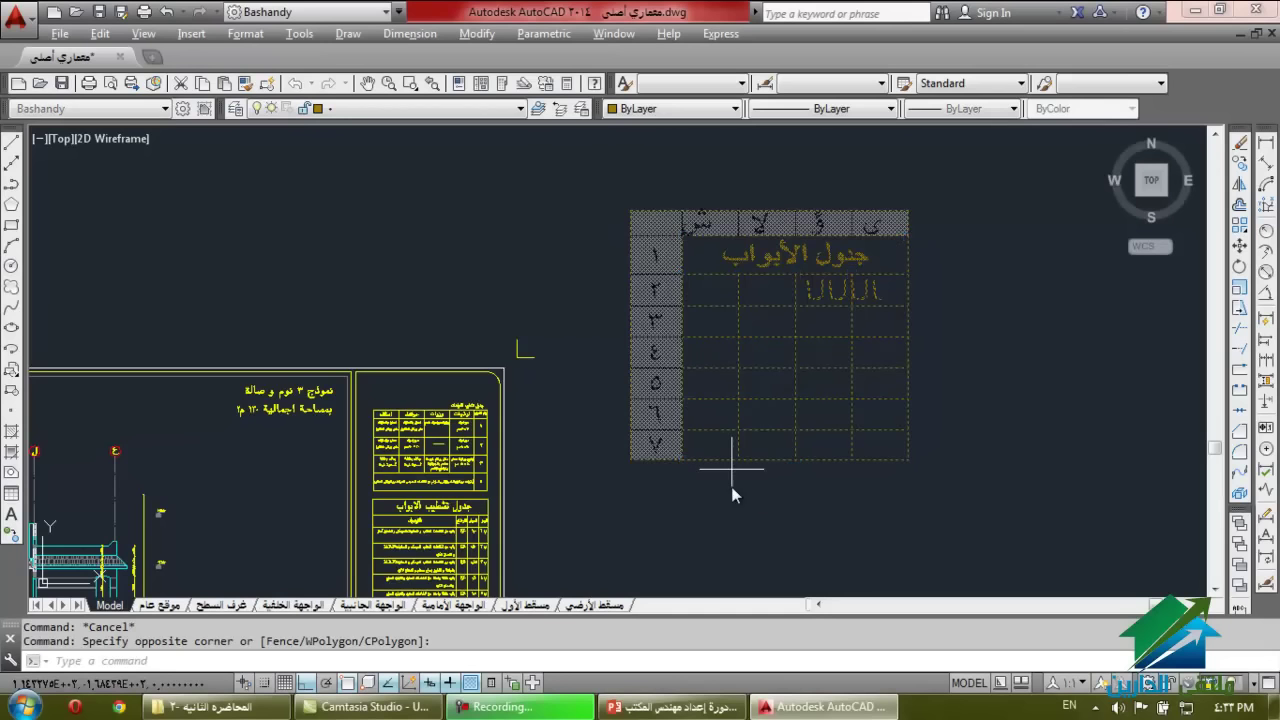
type("m")
key("Return")
left_click(738, 527)
scroll(738, 527, "down", 5)
scroll(756, 340, "up", 6)
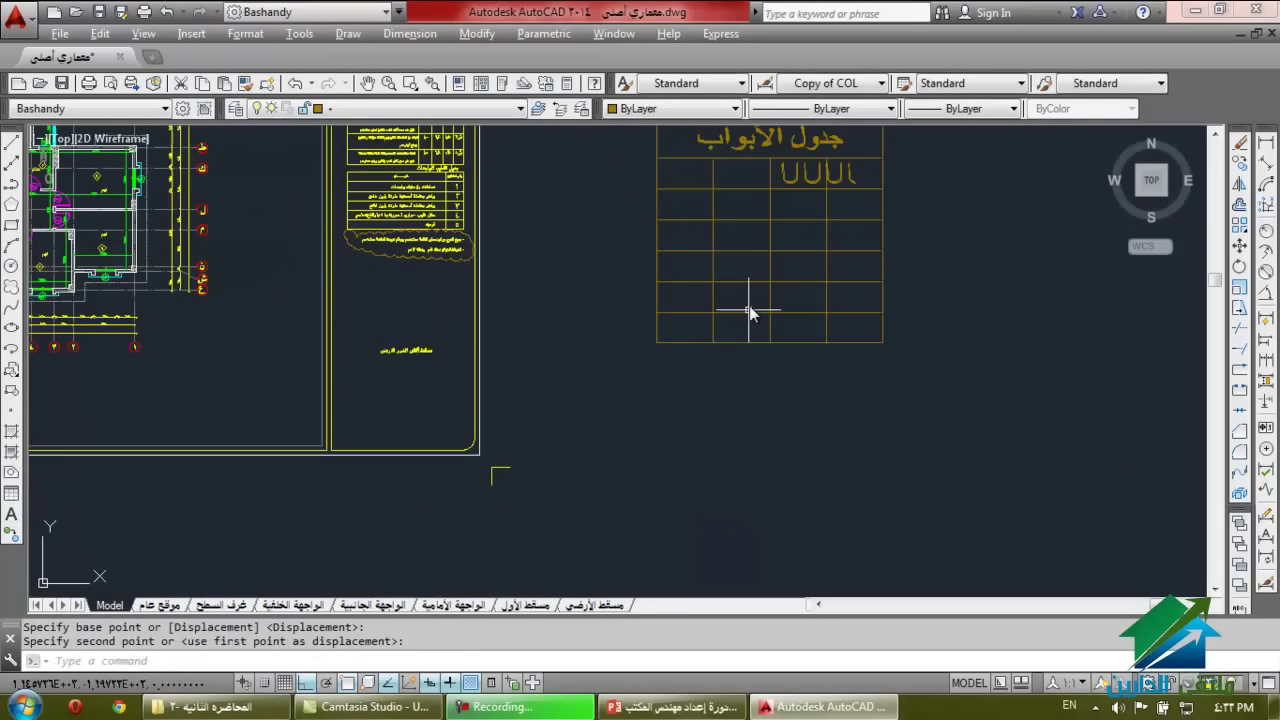
scroll(749, 309, "down", 2)
key("Escape")
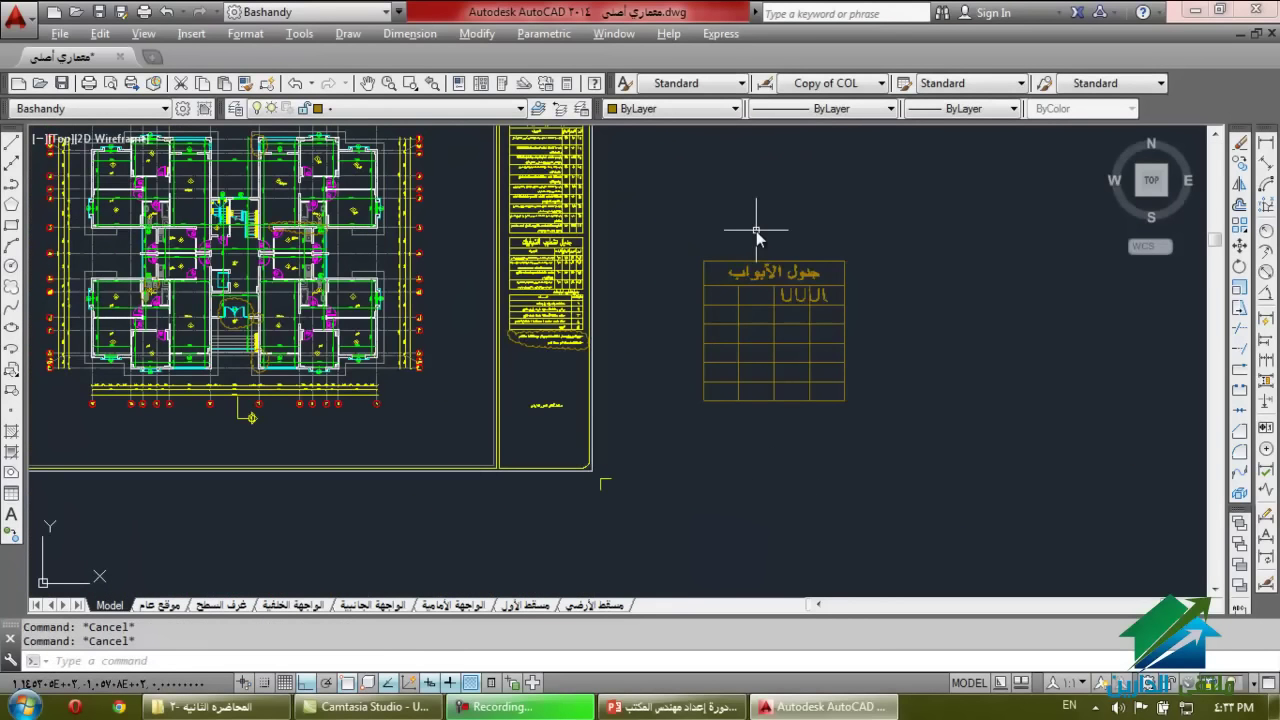
left_click(872, 229)
left_click(767, 289)
key("Escape")
scroll(870, 275, "up", 1)
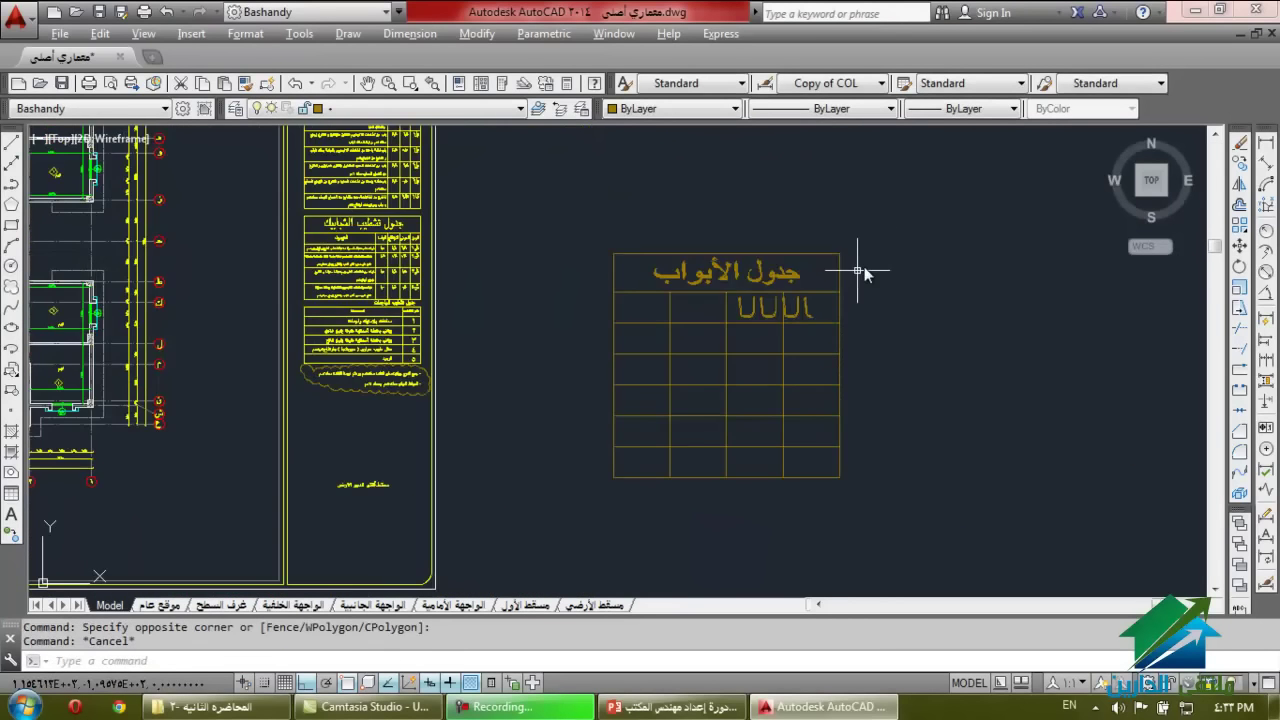
left_click(870, 265)
key("Escape")
Enter ١١ in the door table's row 3 cell, third column from the left, and finish editing.
left_click(759, 342)
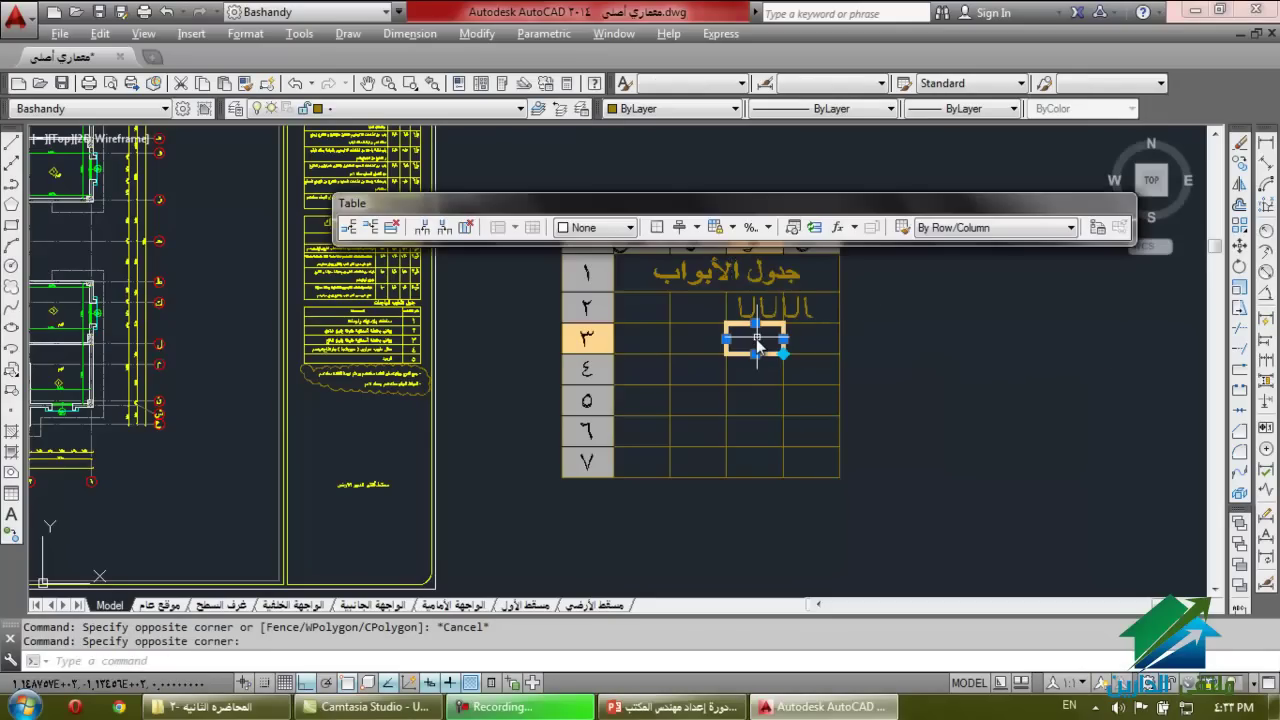
double_click(756, 339)
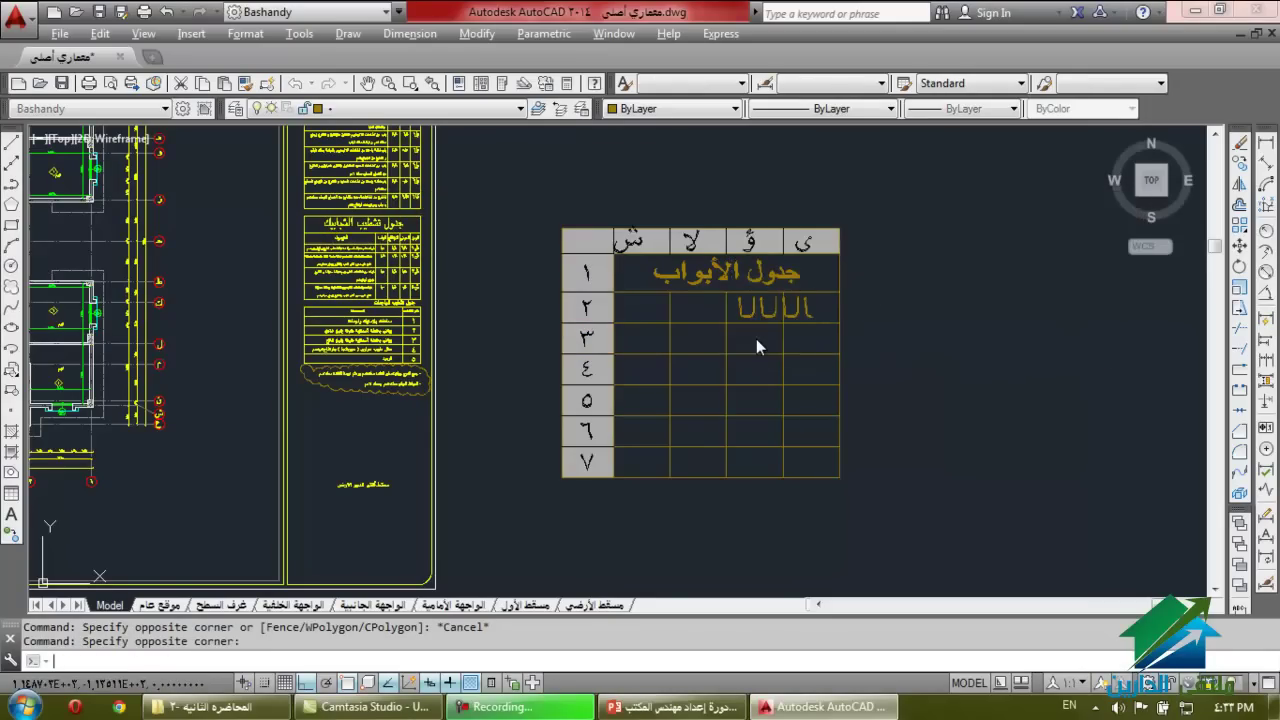
type("١١")
left_click(938, 361)
key("Escape")
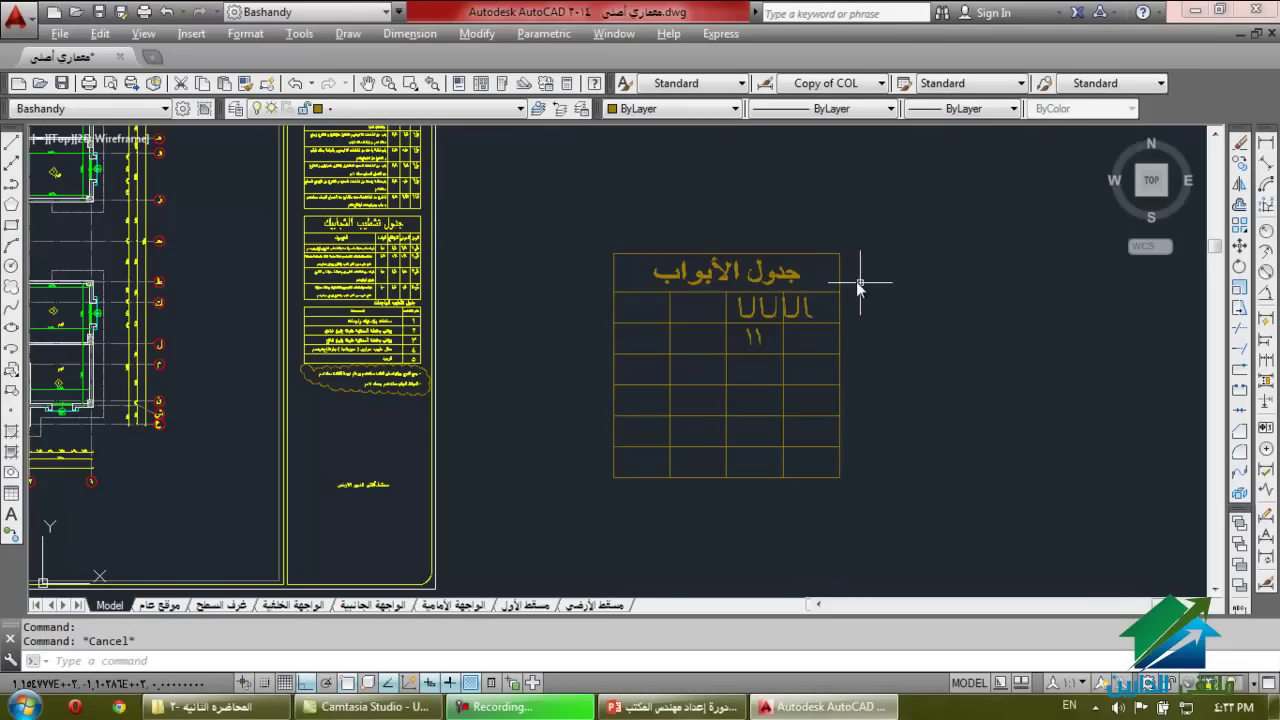
key("Escape")
Erase the door table titled "جدول الأبواب" beside the floor-plan sheet.
scroll(330, 210, "up", 5)
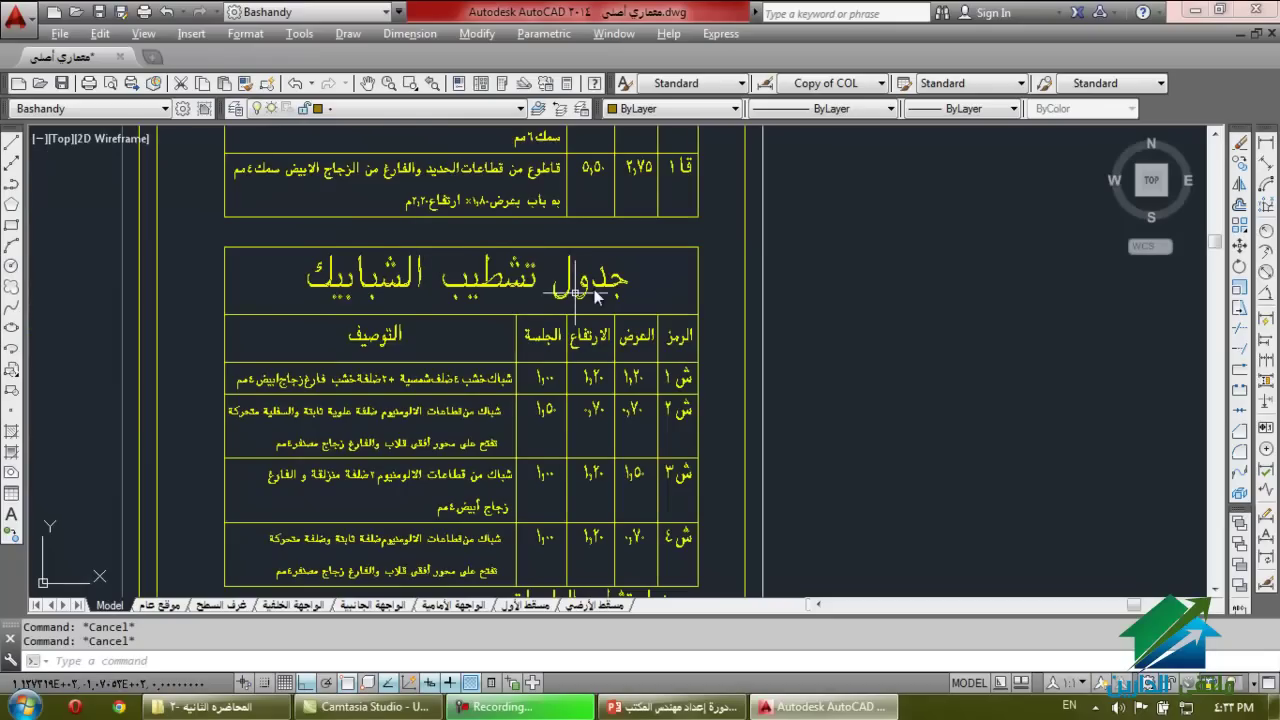
scroll(425, 268, "down", 4)
left_click(1034, 263)
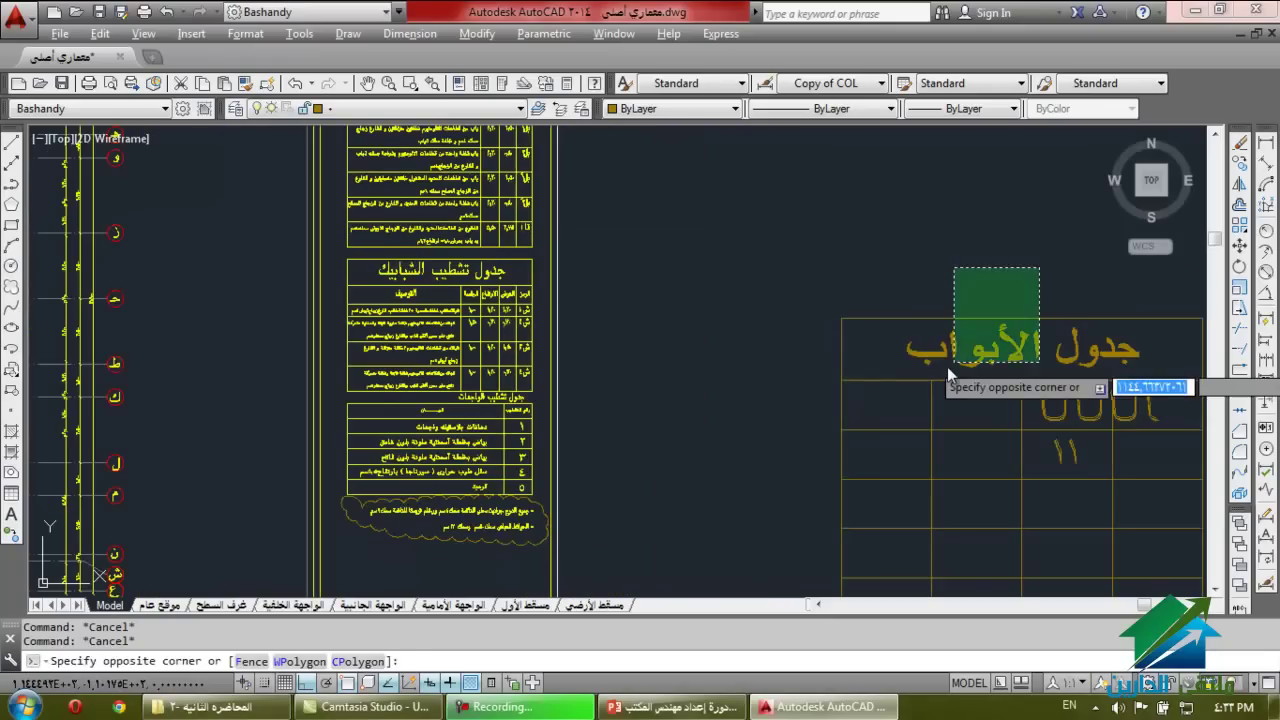
left_click(946, 366)
key("Delete")
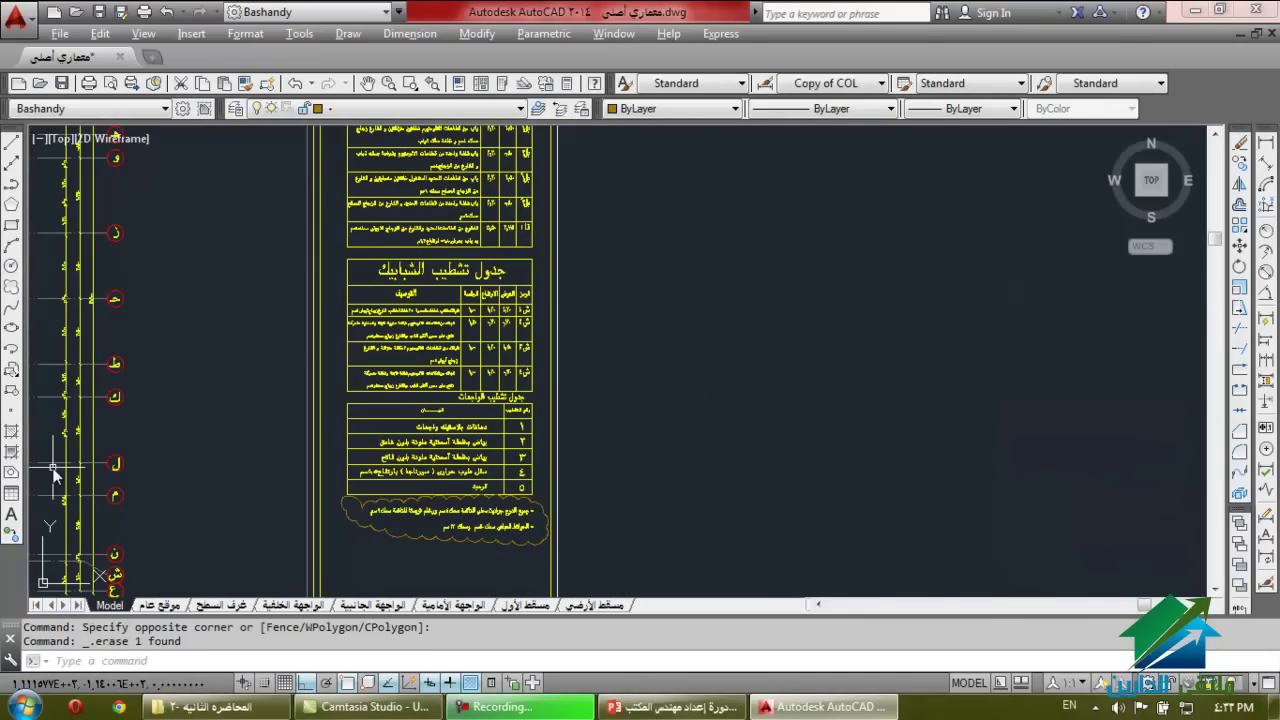
Define a multiline text box beside the window finish table, try a run of repeated ل letters in it, and clear them.
left_click(12, 512)
left_click(648, 448)
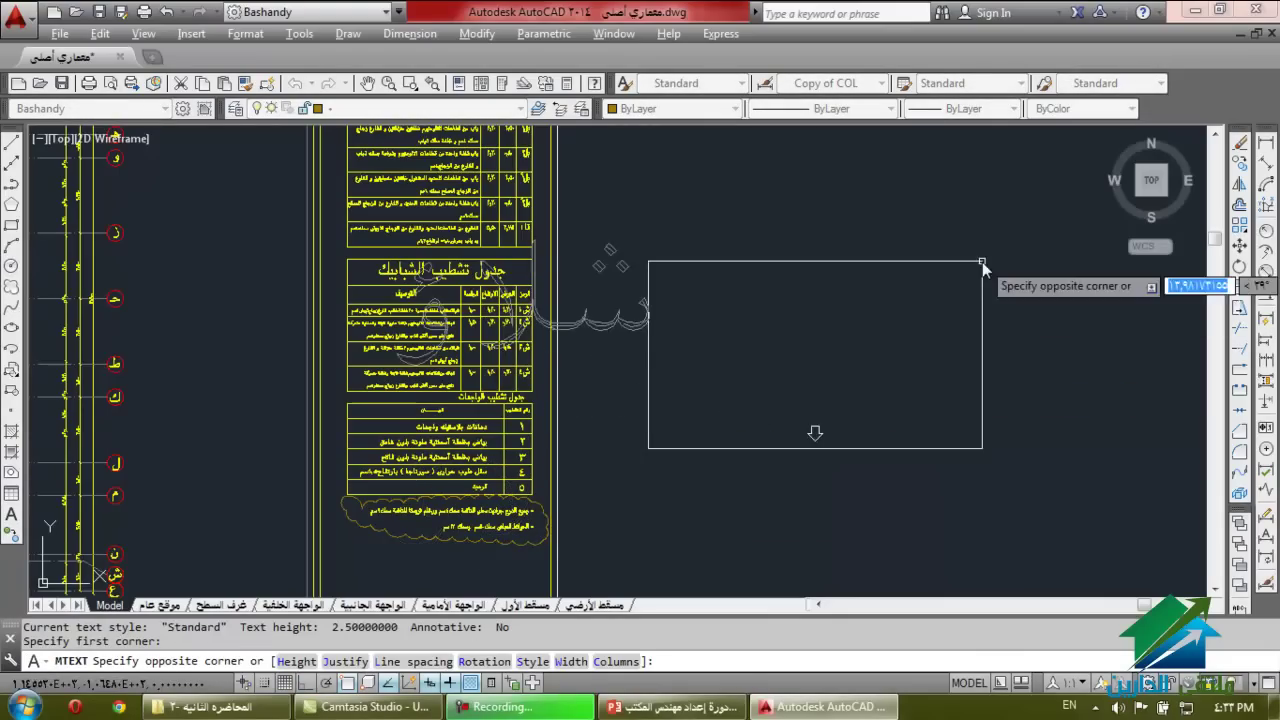
left_click(1081, 298)
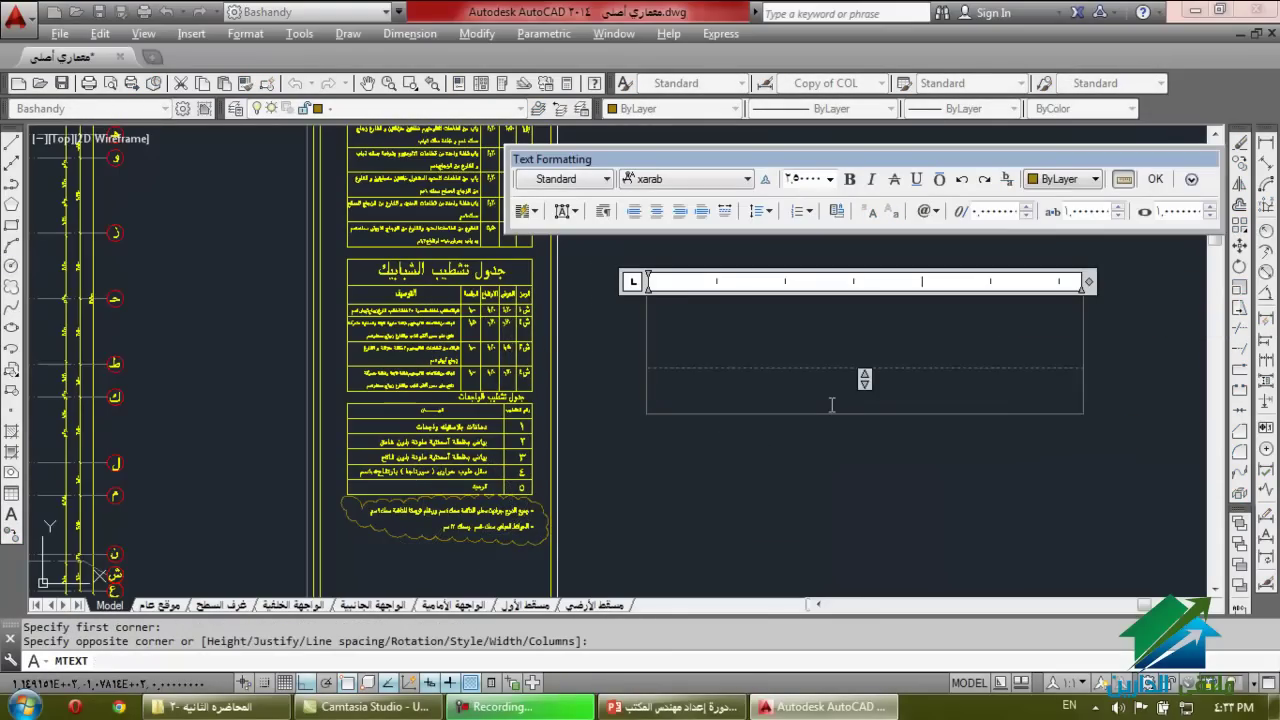
type("لللللللل")
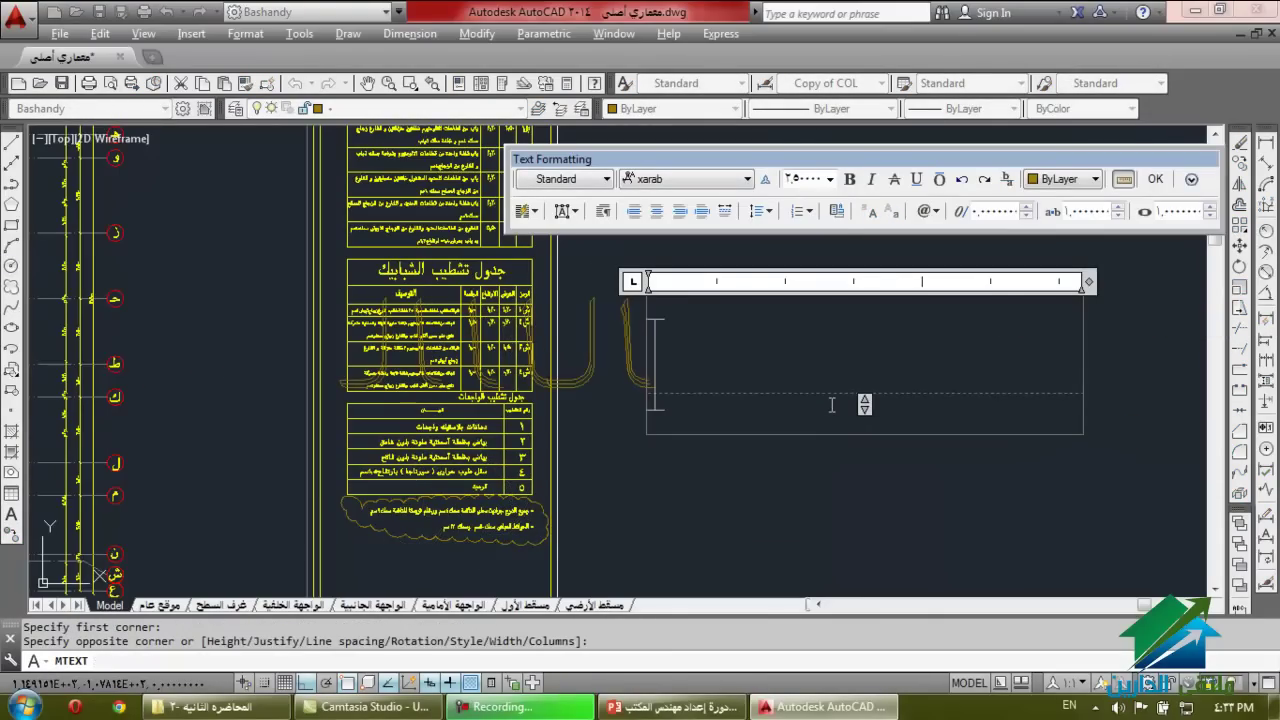
key("BackSpace")
key("BackSpace")
key("BackSpace")
key("BackSpace")
key("BackSpace")
key("BackSpace")
key("BackSpace")
key("BackSpace")
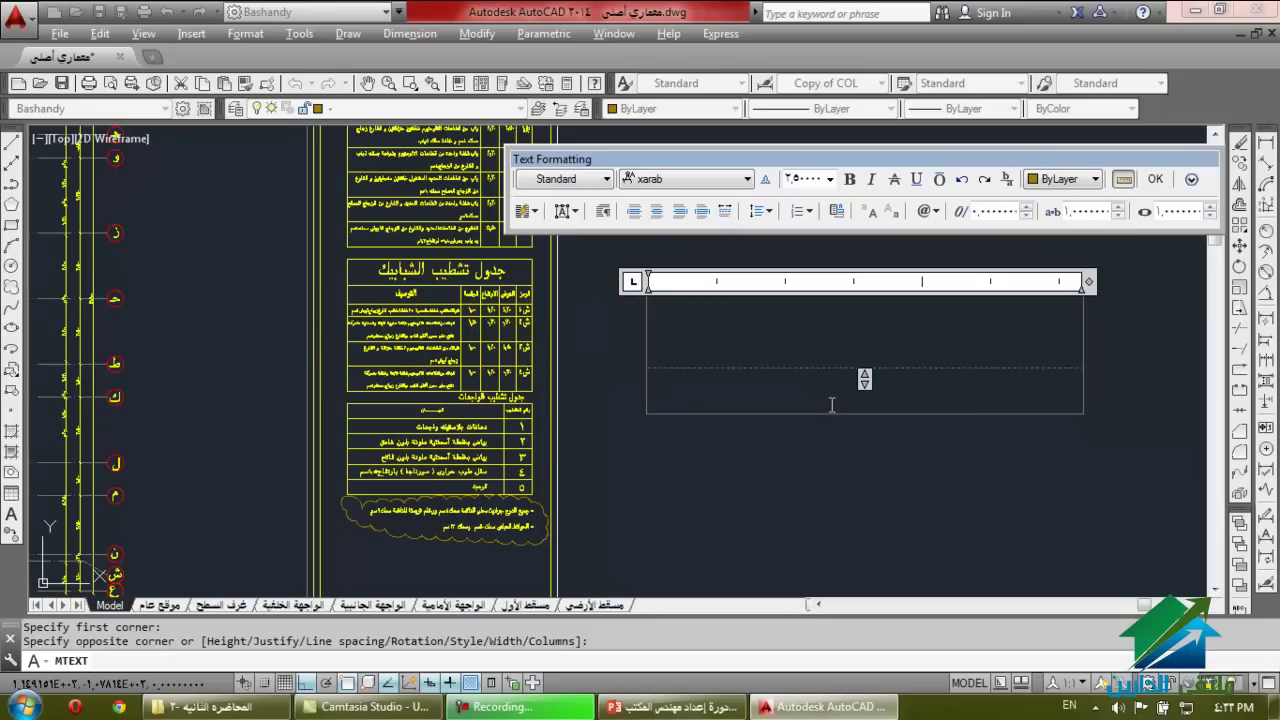
Try entering the Arabic text "دورة اعداد مهندس" in the multiline text box.
type("لو")
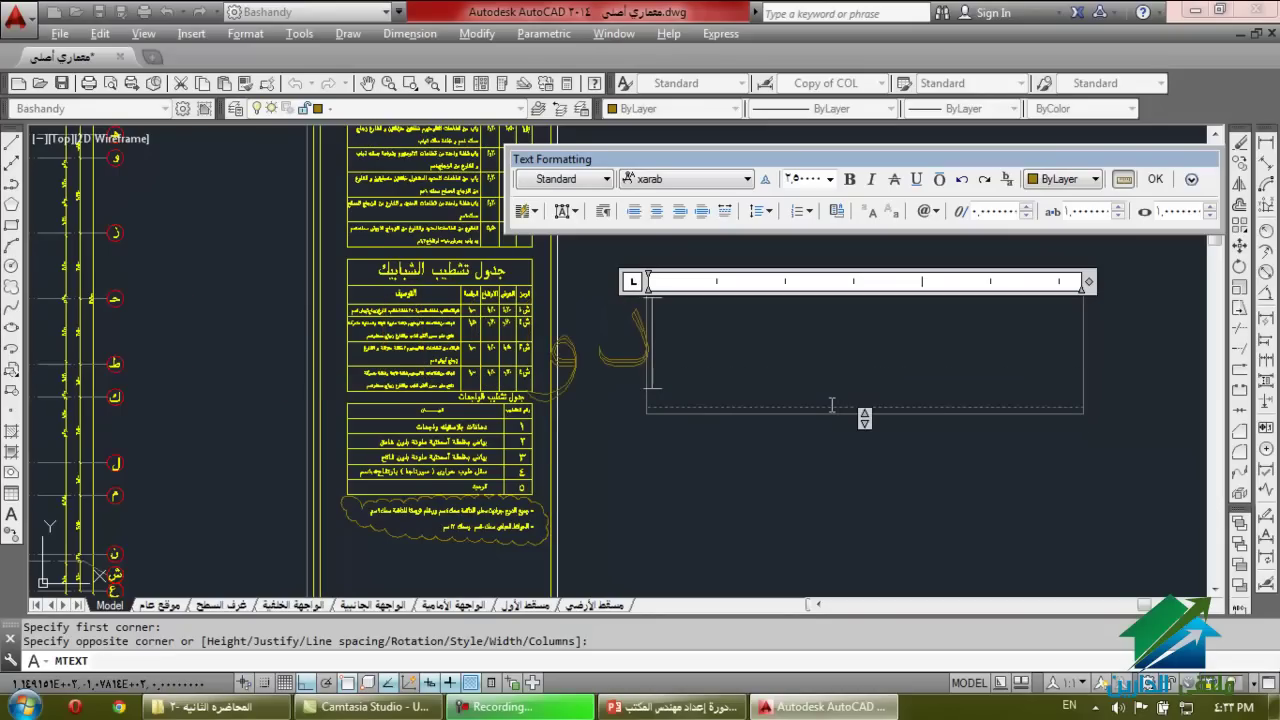
type("ح")
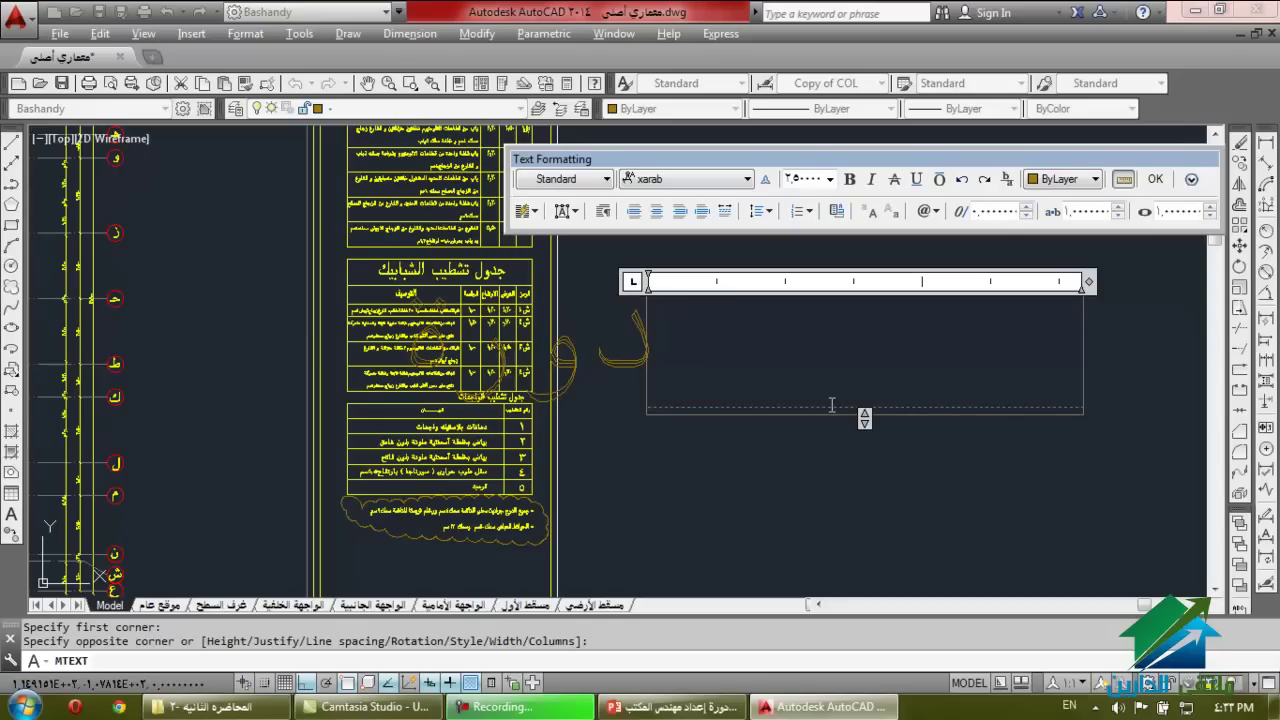
key("Return")
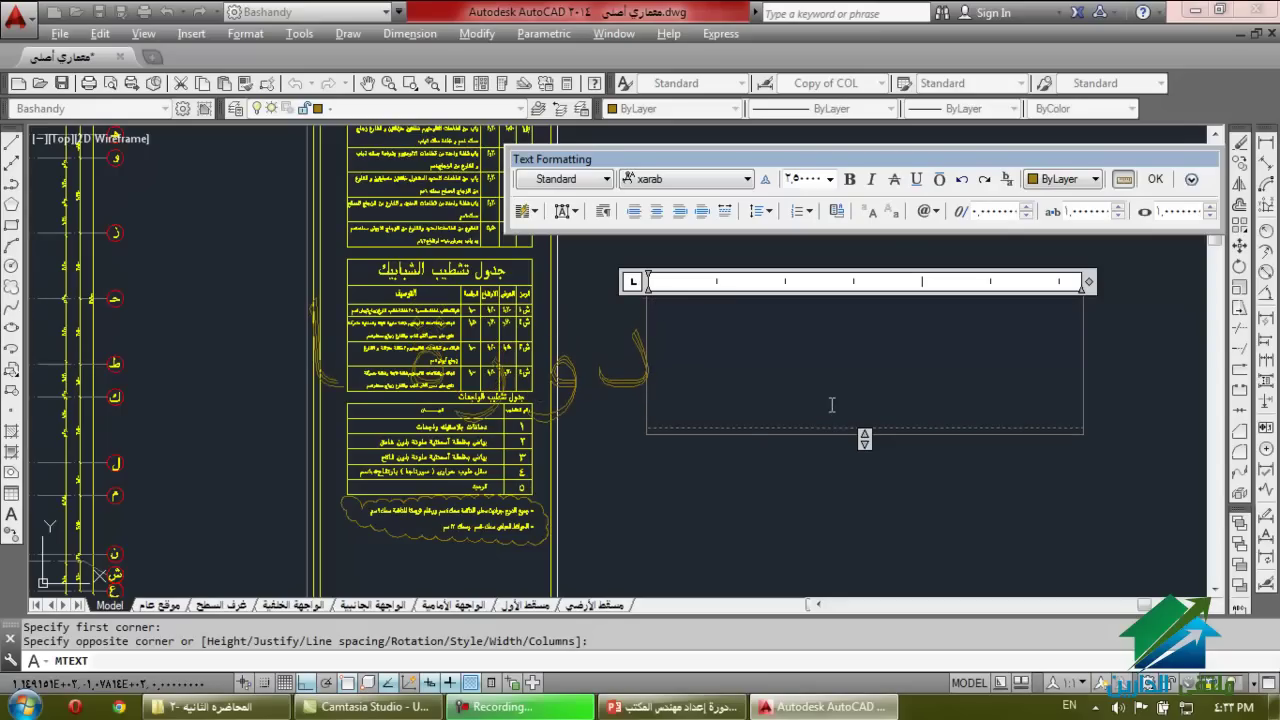
key("BackSpace")
key("Return")
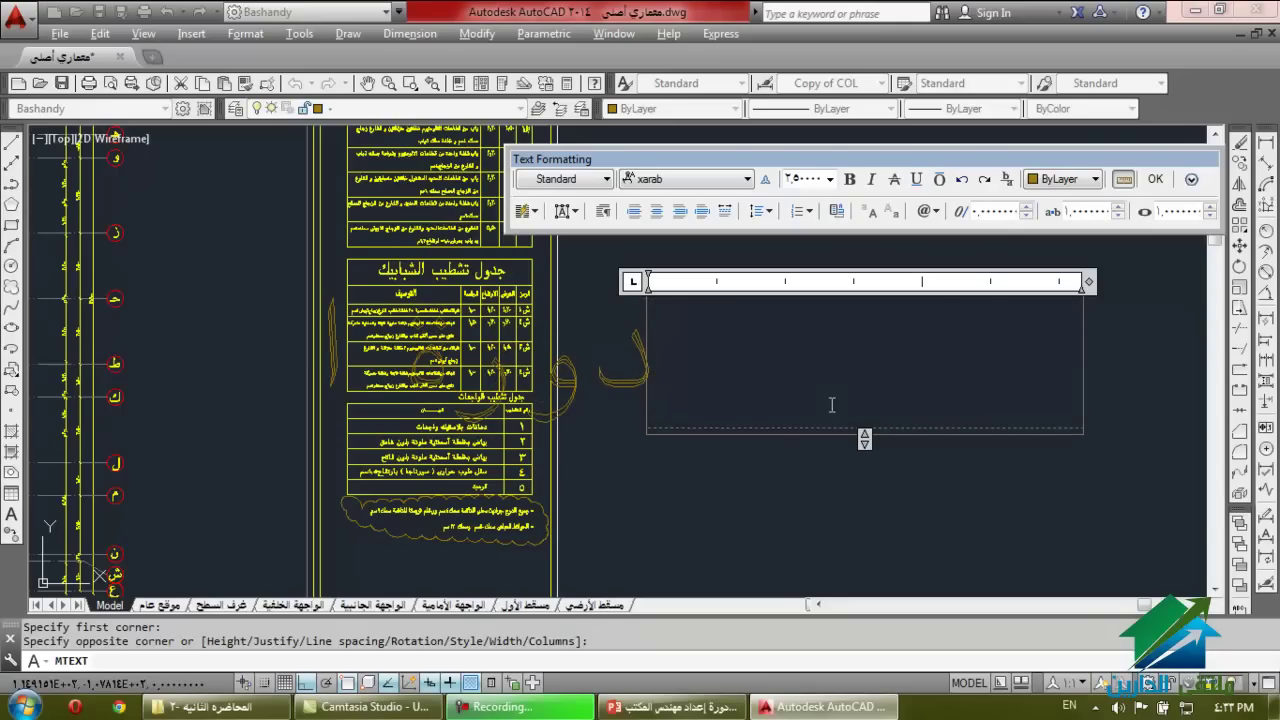
type("عداد")
key("BackSpace")
key("BackSpace")
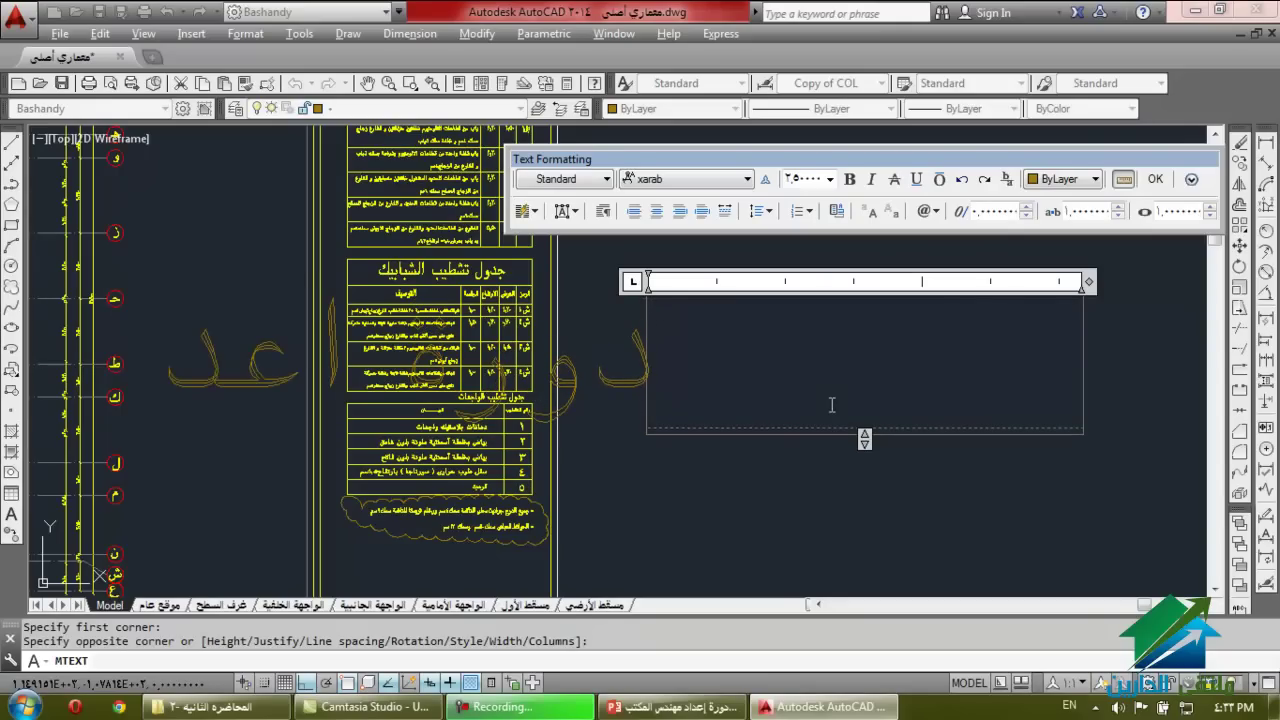
type("اد")
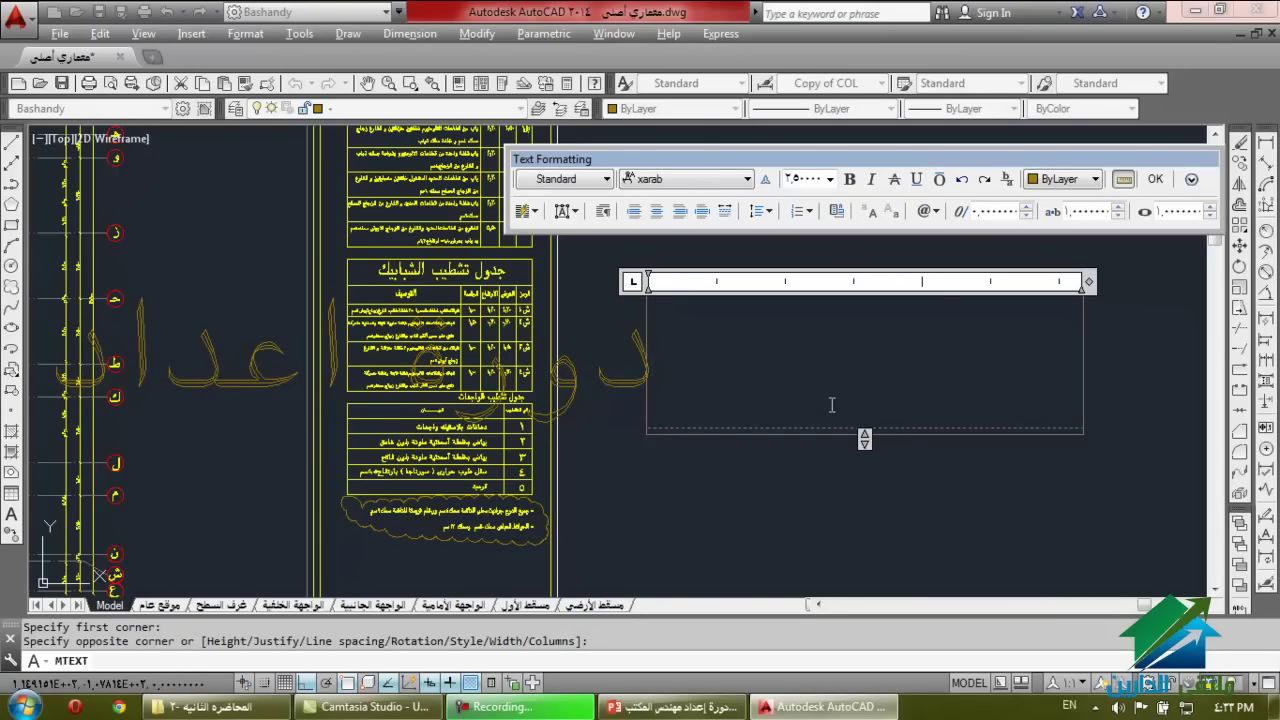
scroll(831, 405, "down", 5)
scroll(532, 434, "up", 3)
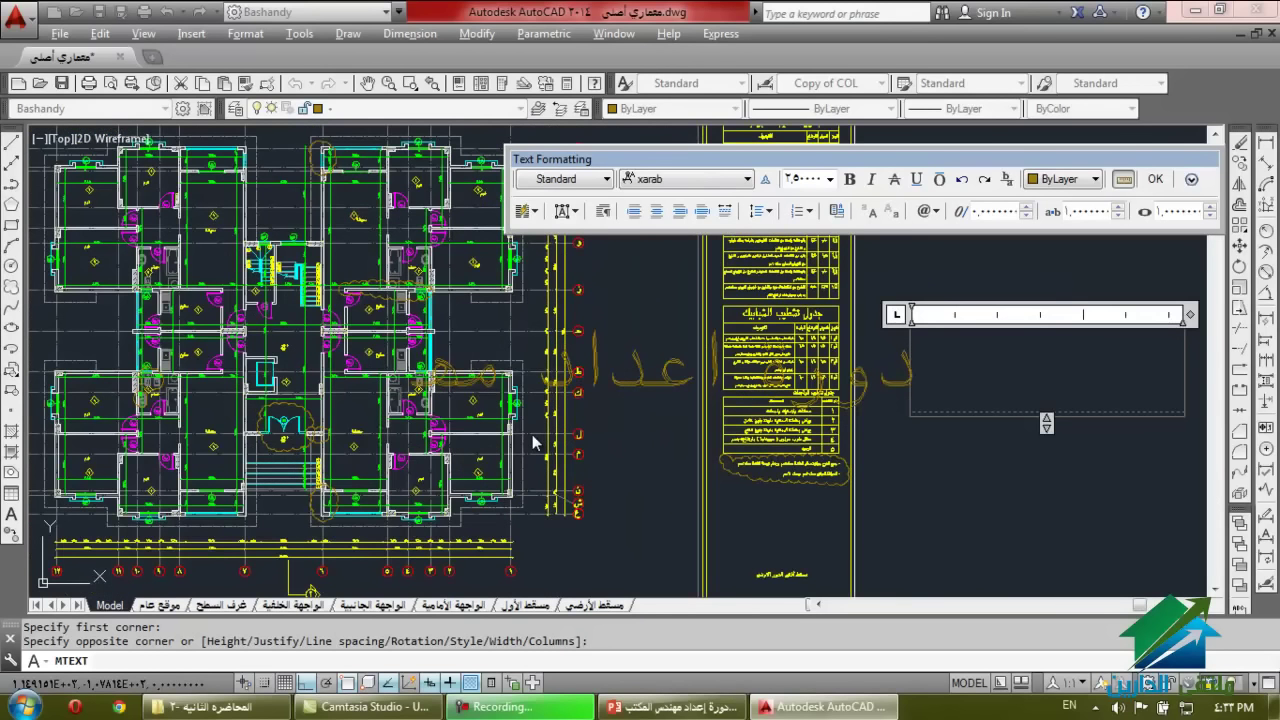
type("مهندس")
type("ي")
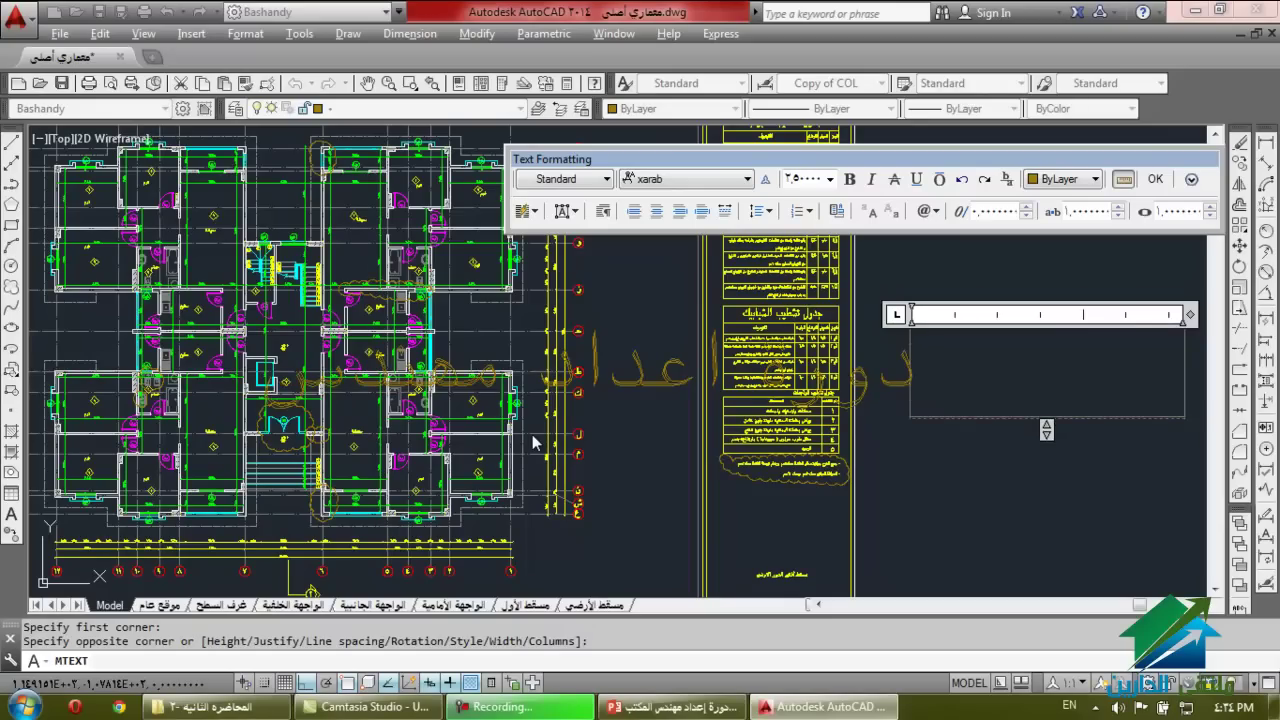
Delete the last word of the multiline text and discard the text without saving the changes.
key("BackSpace")
key("BackSpace")
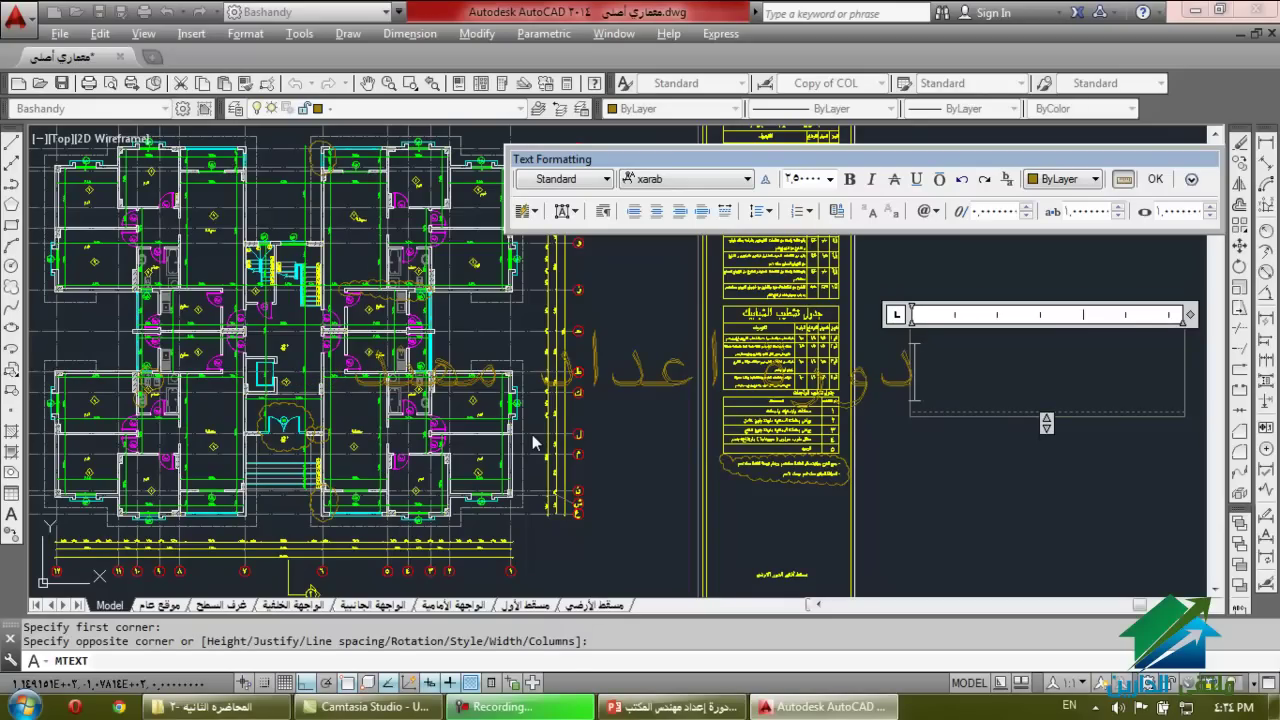
key("BackSpace")
key("BackSpace")
key("BackSpace")
key("BackSpace")
key("BackSpace")
key("BackSpace")
key("BackSpace")
key("Escape")
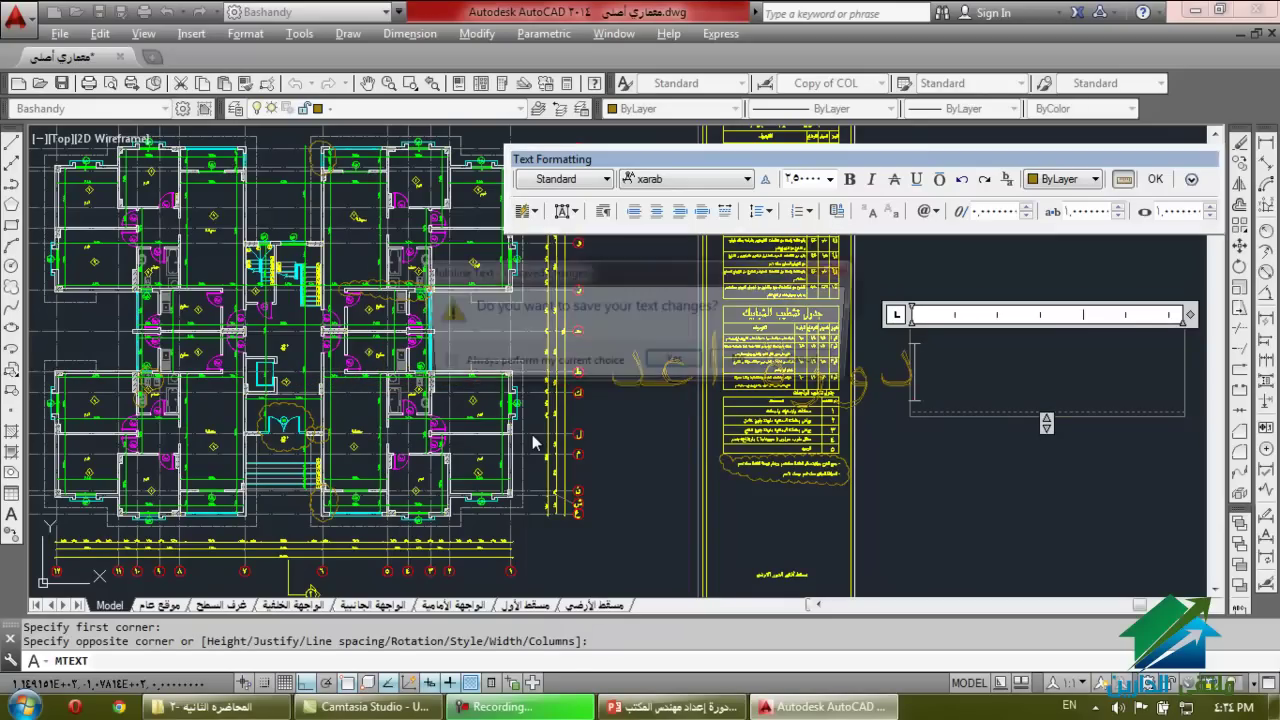
left_click(750, 365)
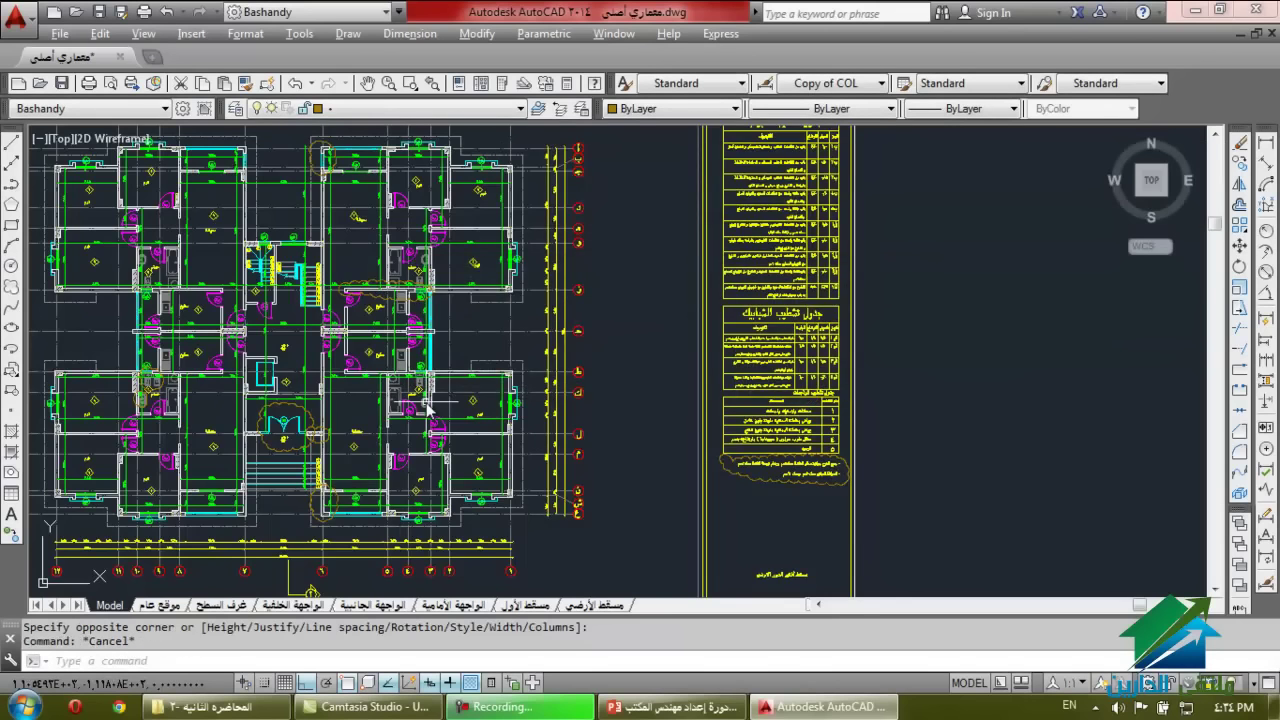
key("Escape")
Define a wide multiline text box in the empty area above the boat-shaped outline and the floor-plan sheet.
scroll(435, 300, "down", 5)
scroll(51, 363, "up", 3)
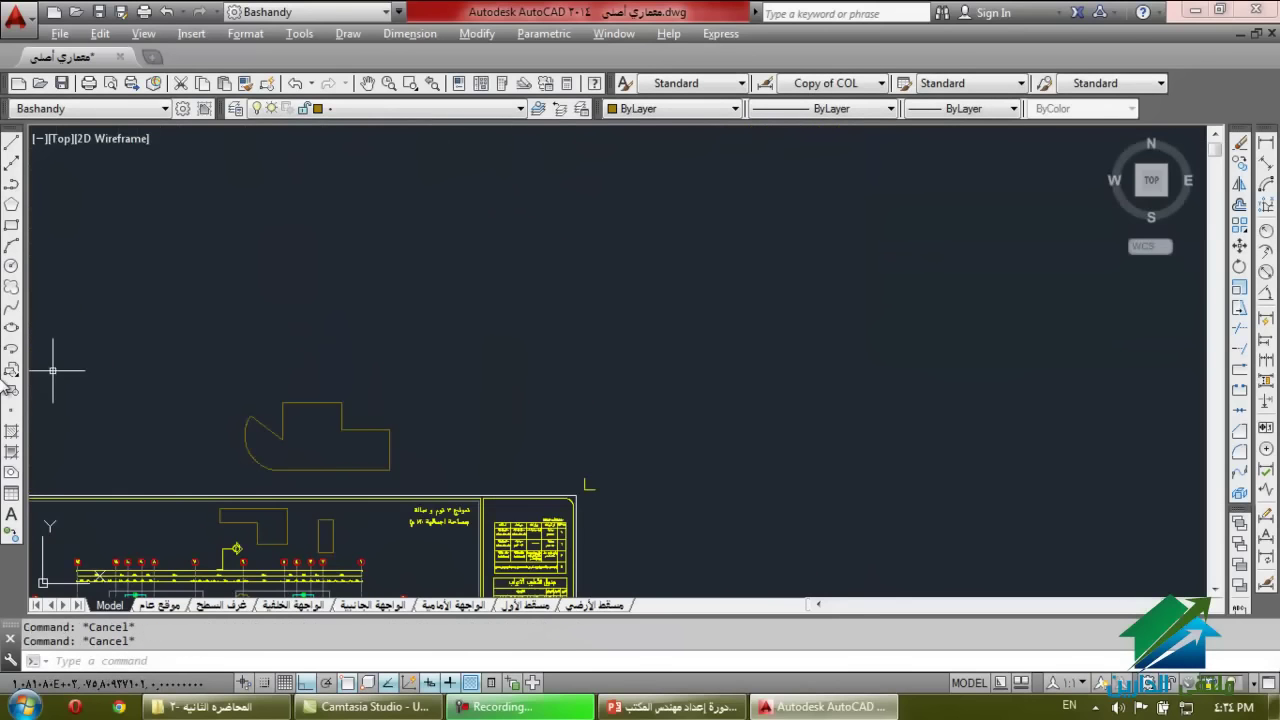
left_click(12, 516)
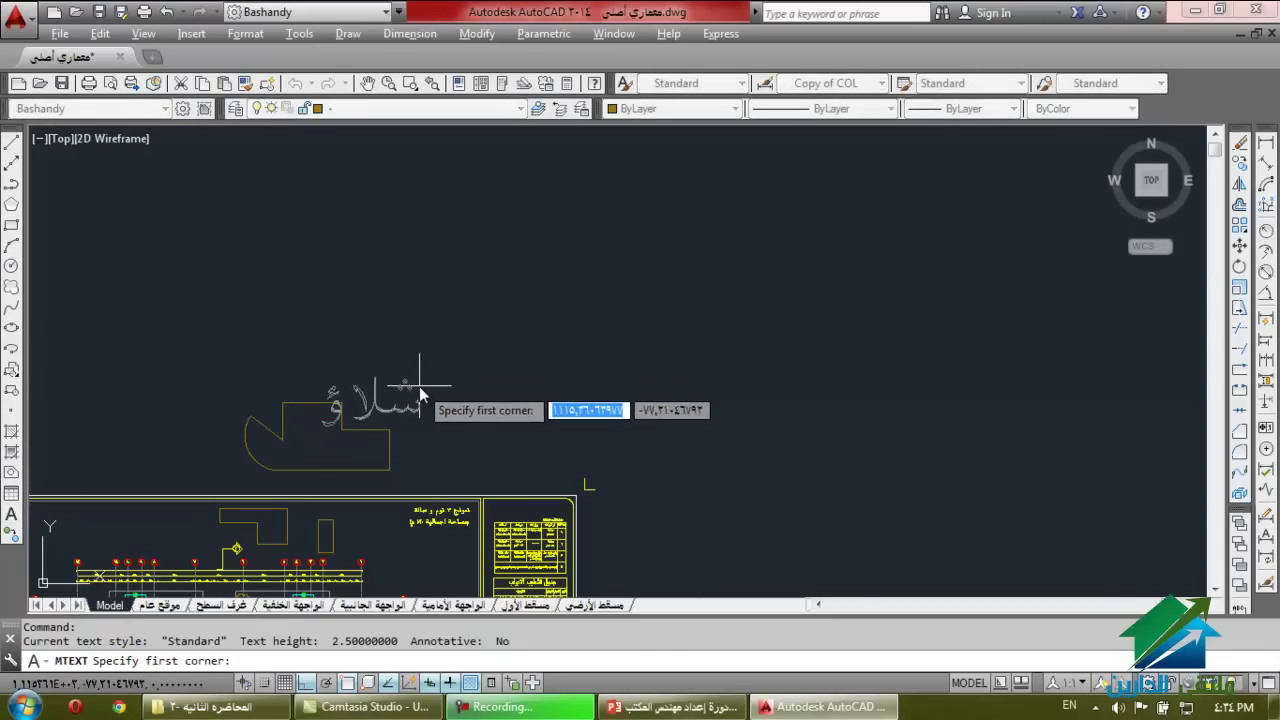
left_click(419, 386)
left_click(968, 205)
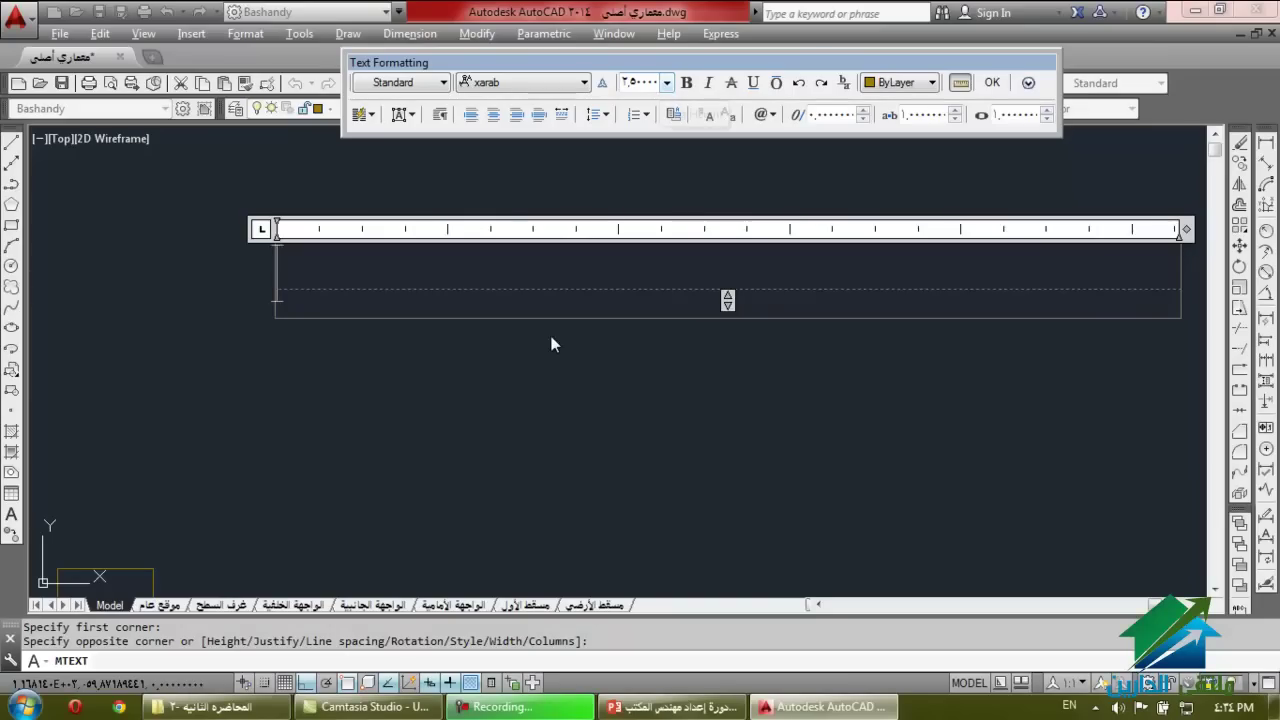
Enter the Arabic word "دورة" in the multiline text box.
type("ل")
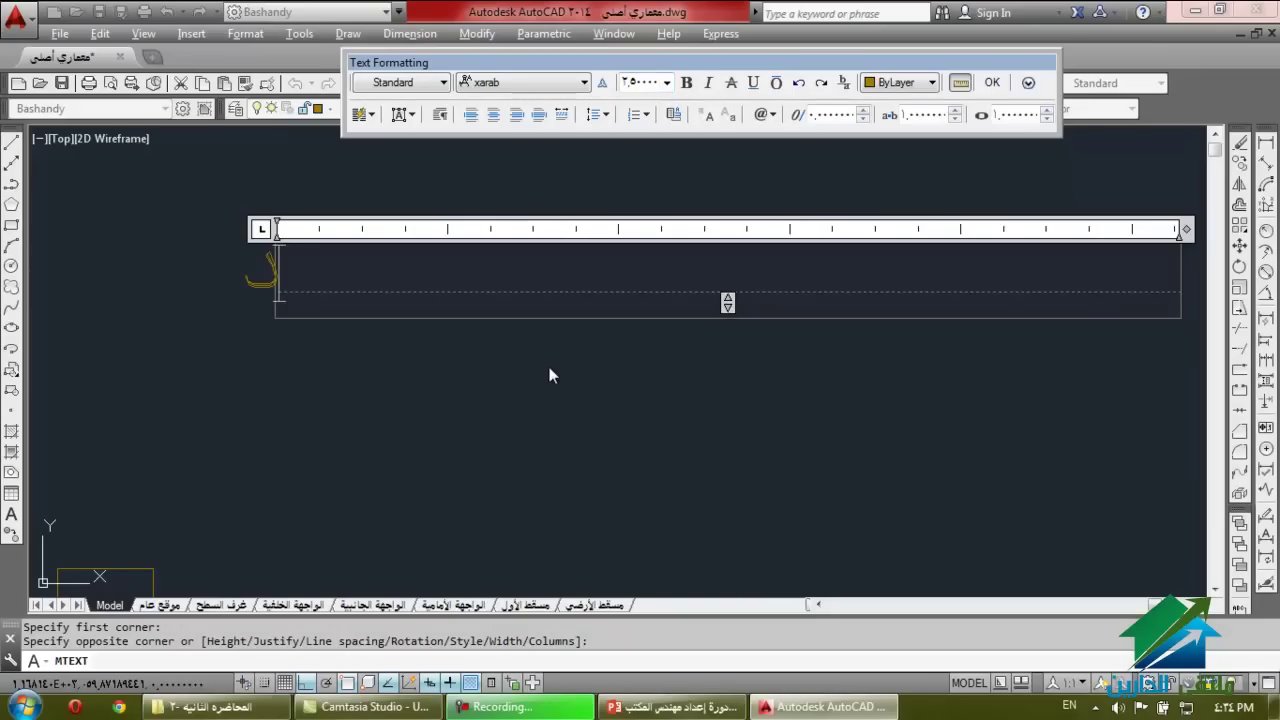
scroll(717, 390, "down", 2)
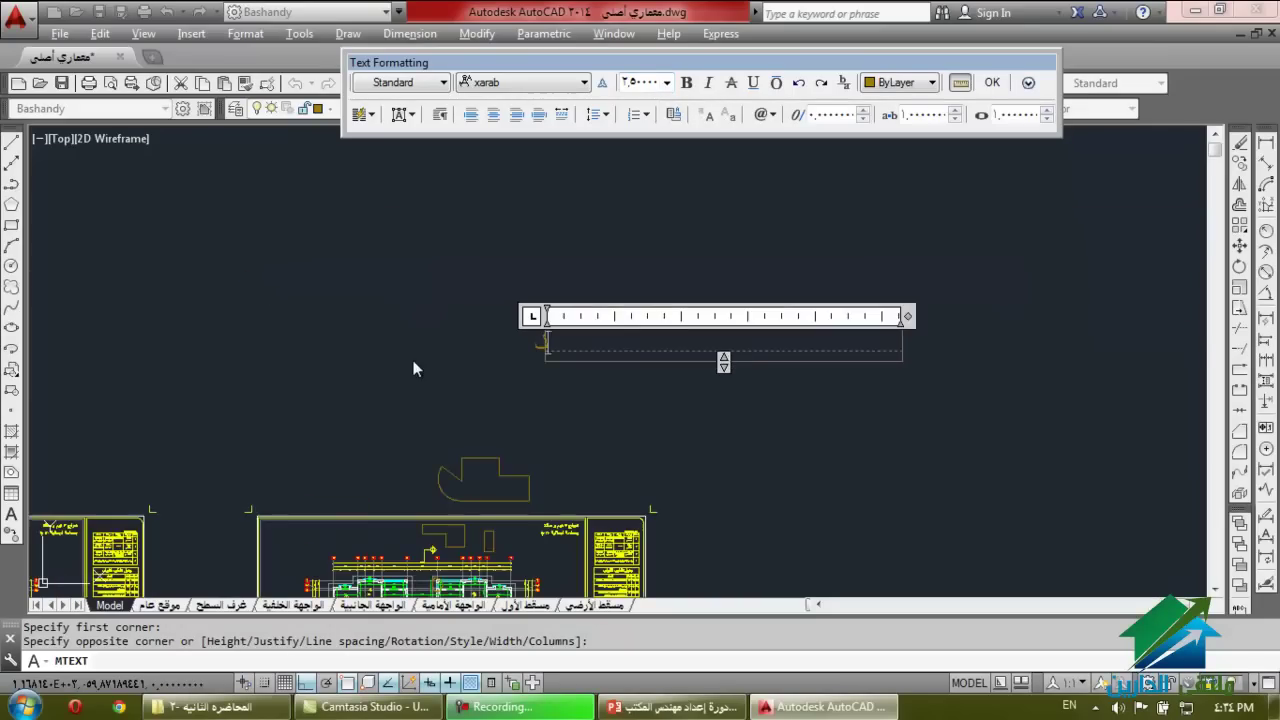
scroll(413, 360, "up", 2)
type("ور")
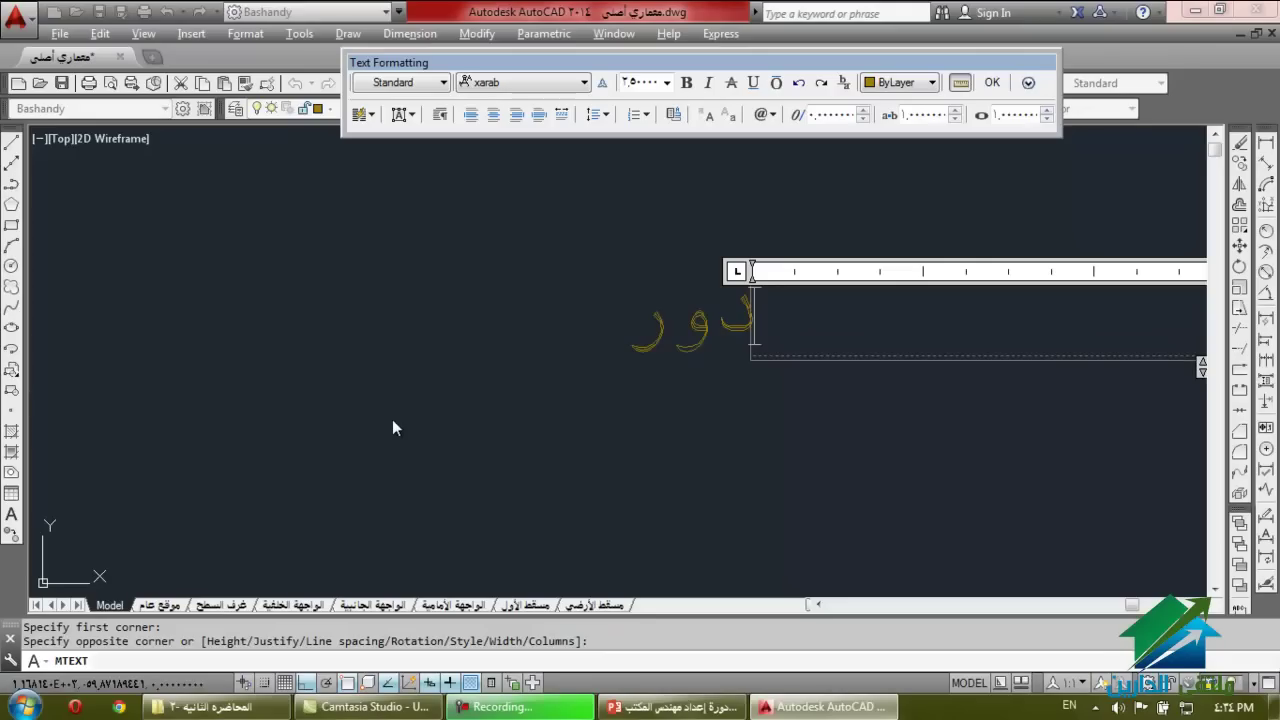
type("ة")
type("س")
key("BackSpace")
type("س")
key("BackSpace")
type("ة")
key("BackSpace")
type("ة")
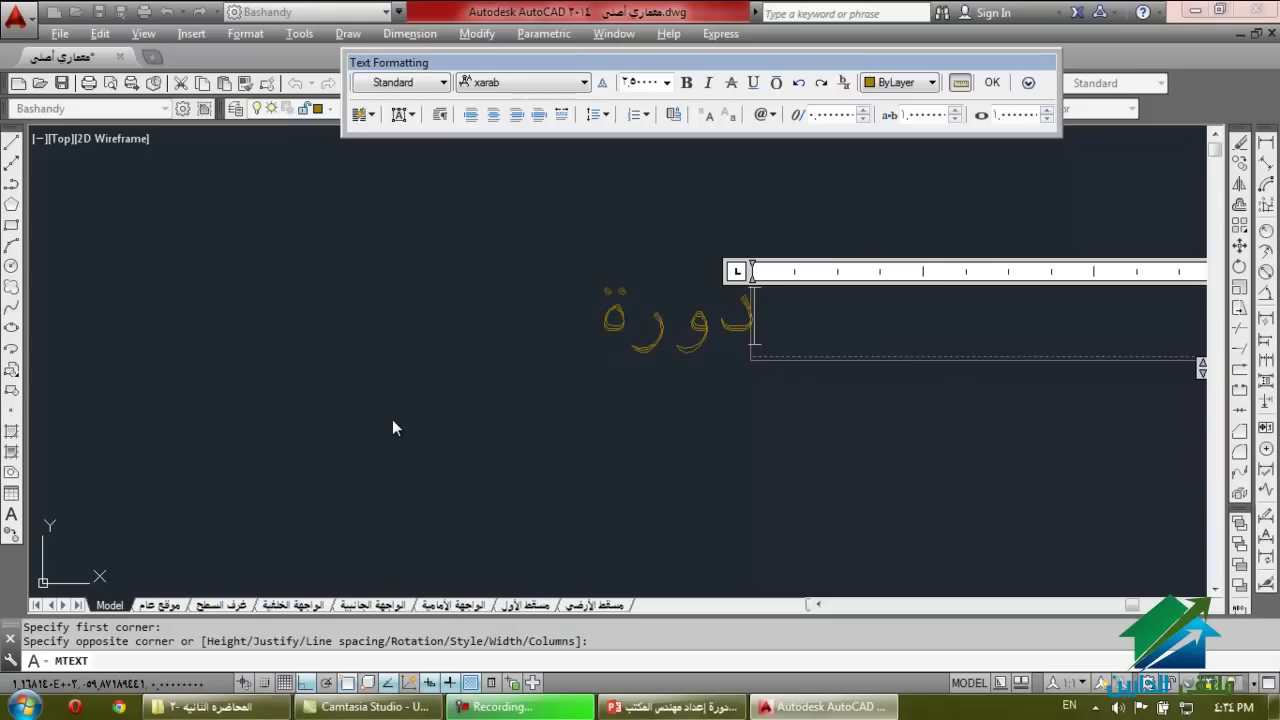
Continue the multiline text after a space with the words "اعداد مهندس".
type(" ا")
key("BackSpace")
type("ا")
key("BackSpace")
type("ا")
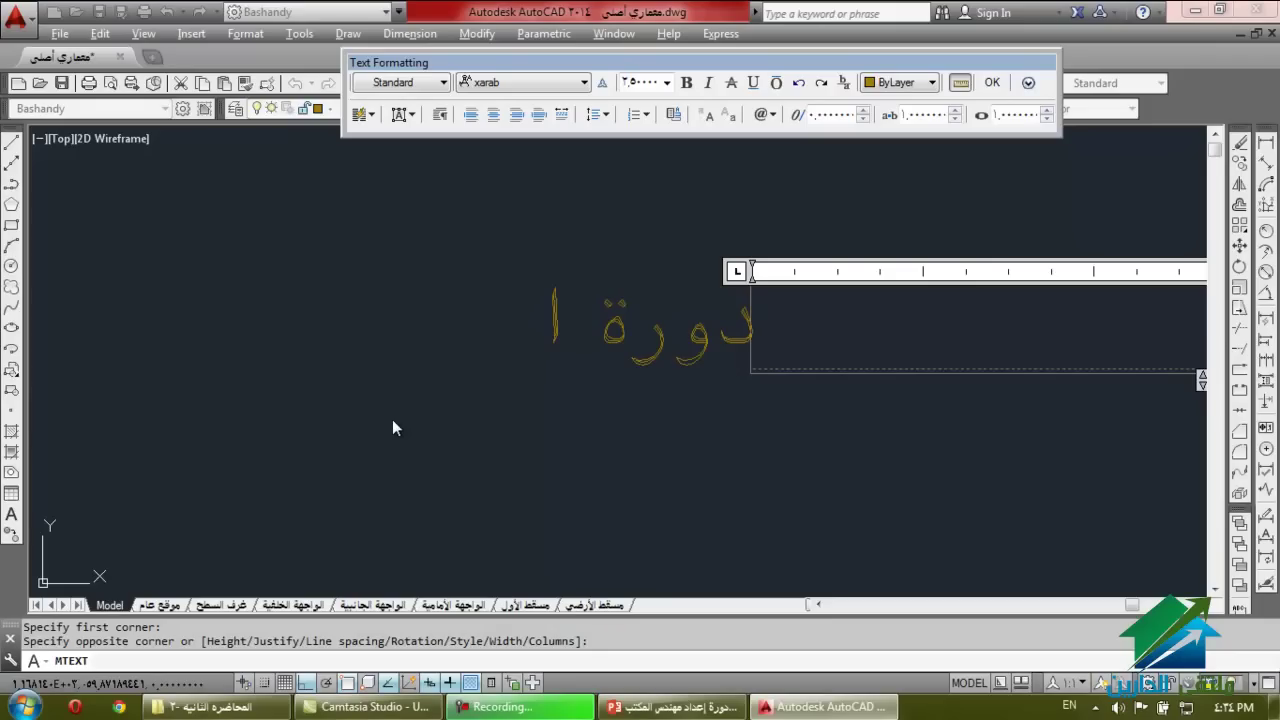
type("عدا")
key("BackSpace")
type("اد")
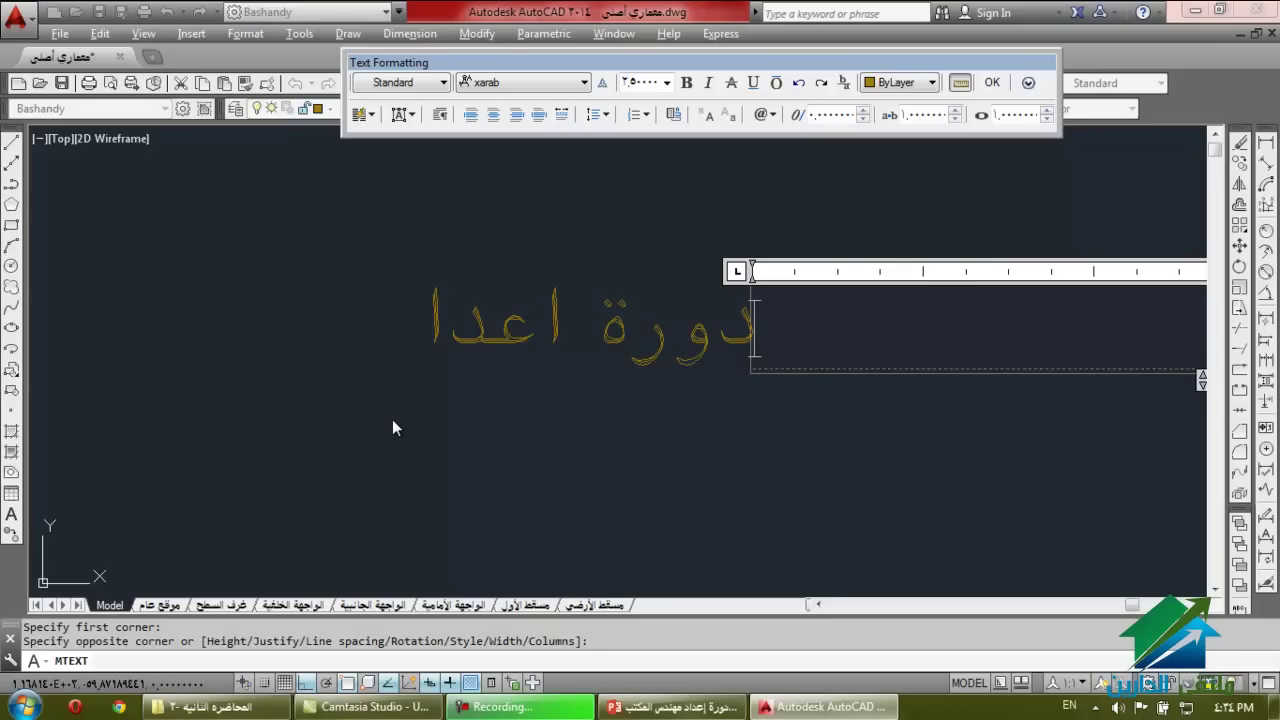
type(" مهند")
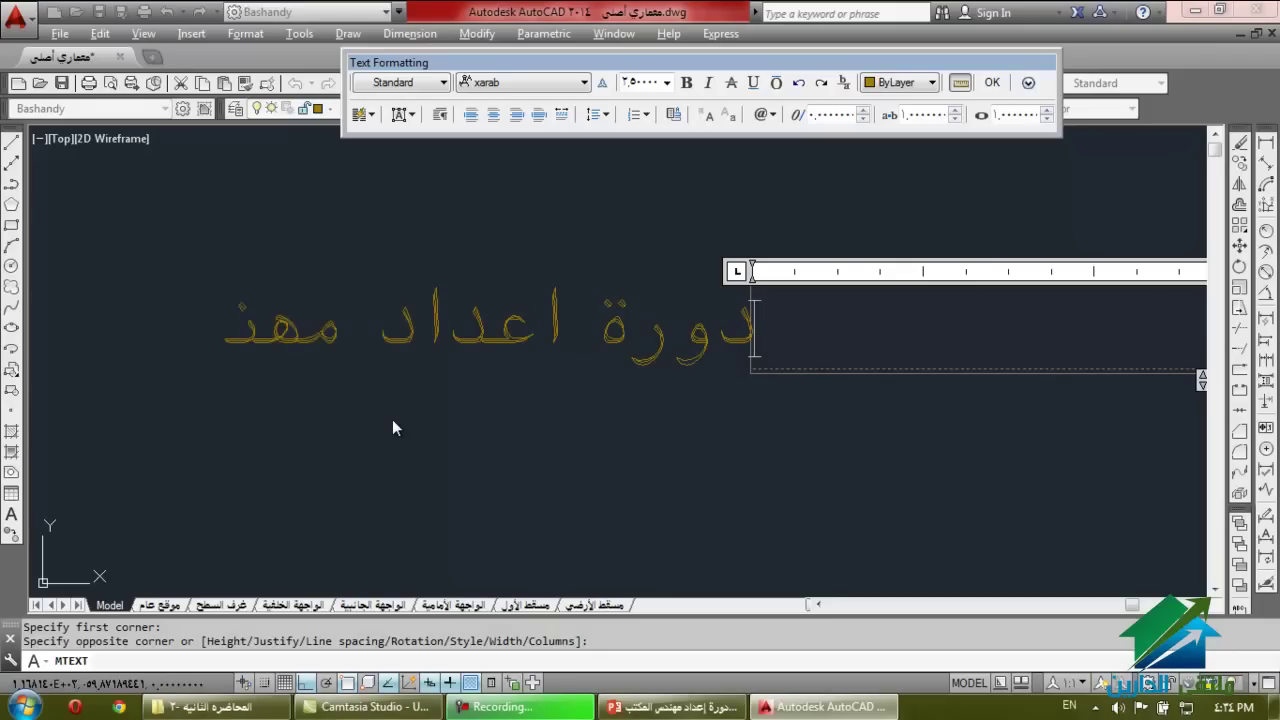
type("س")
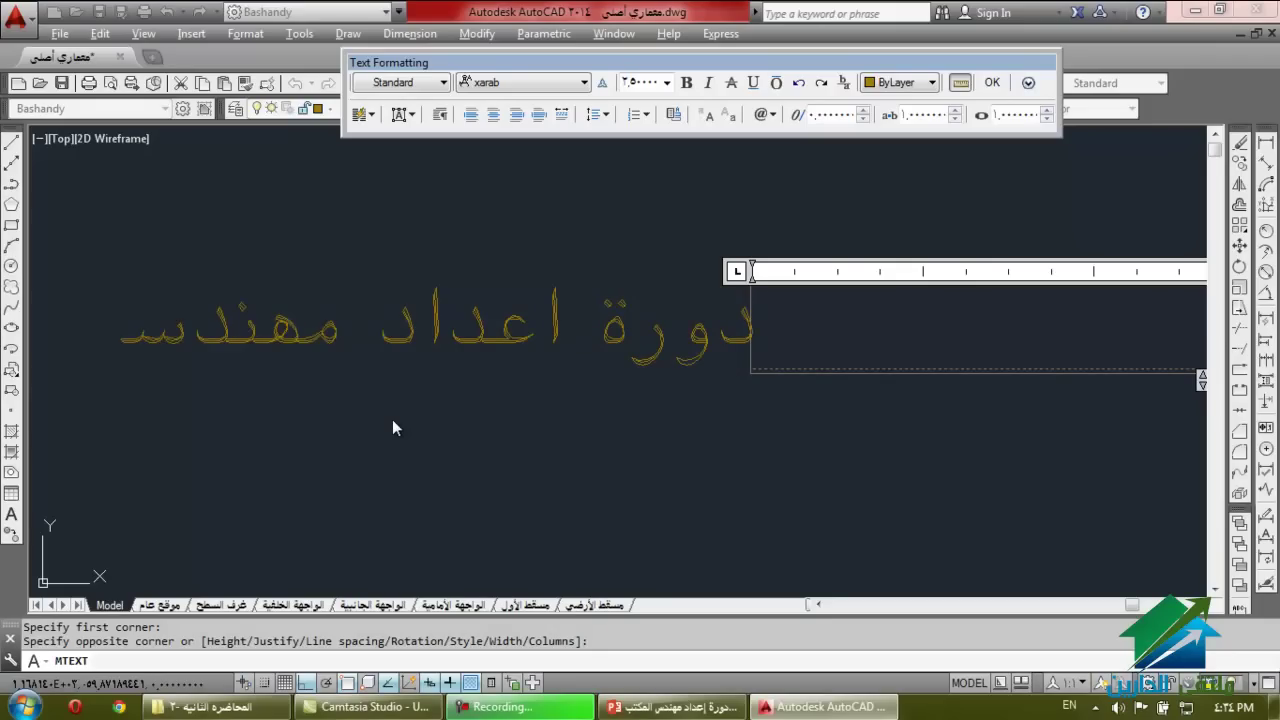
Append the word "مكتب" directly after "مهندس" in the multiline text.
scroll(392, 419, "down", 4)
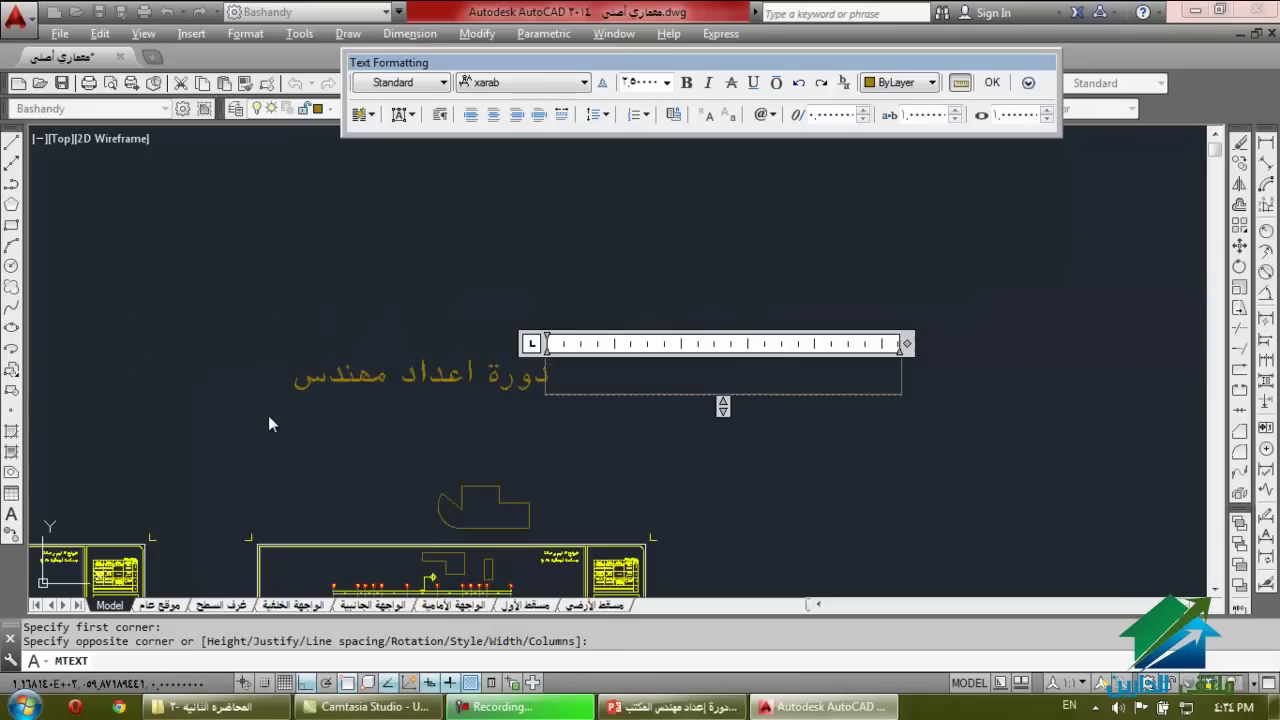
scroll(268, 424, "up", 4)
type("مك")
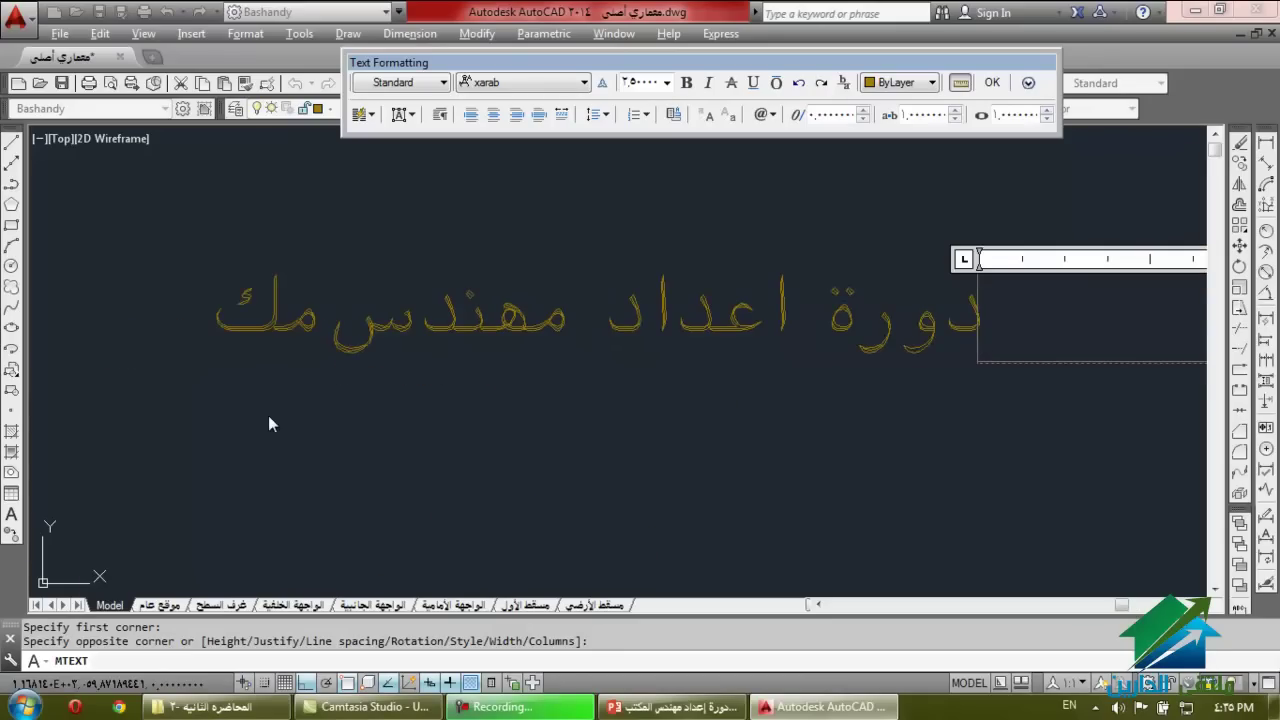
type("ت")
key("BackSpace")
key("BackSpace")
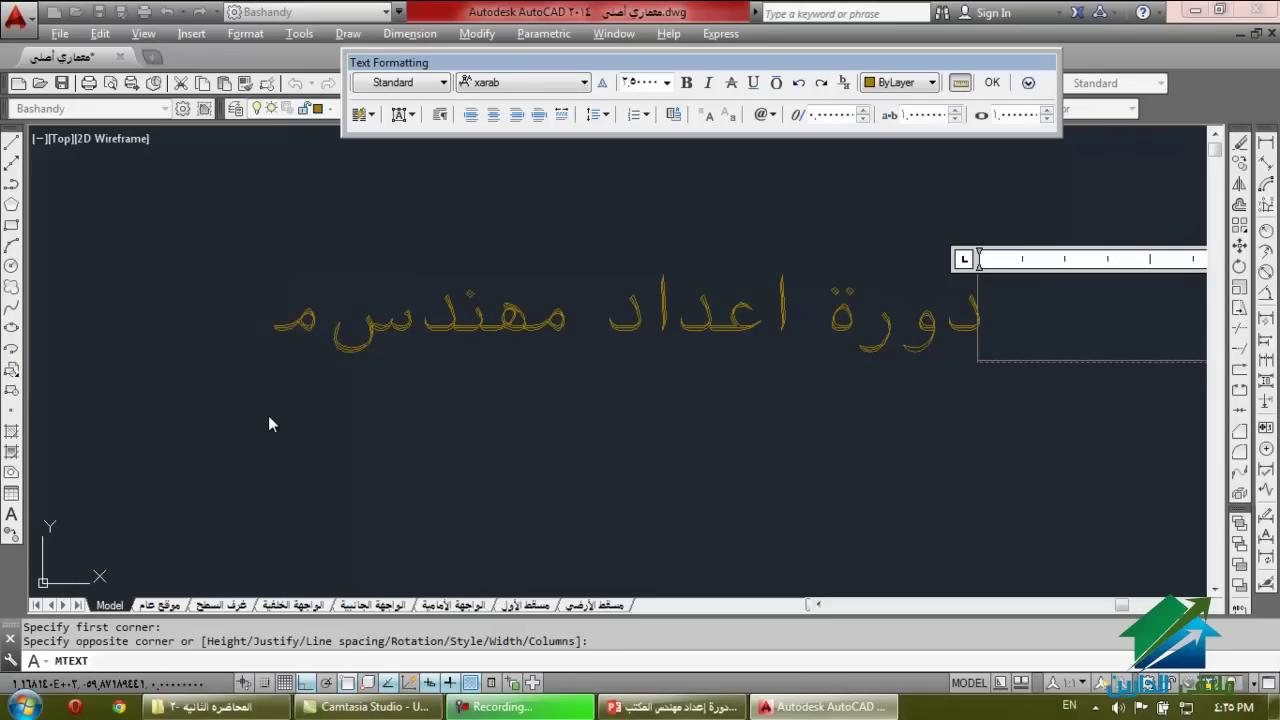
type("ك")
key("BackSpace")
type("ك")
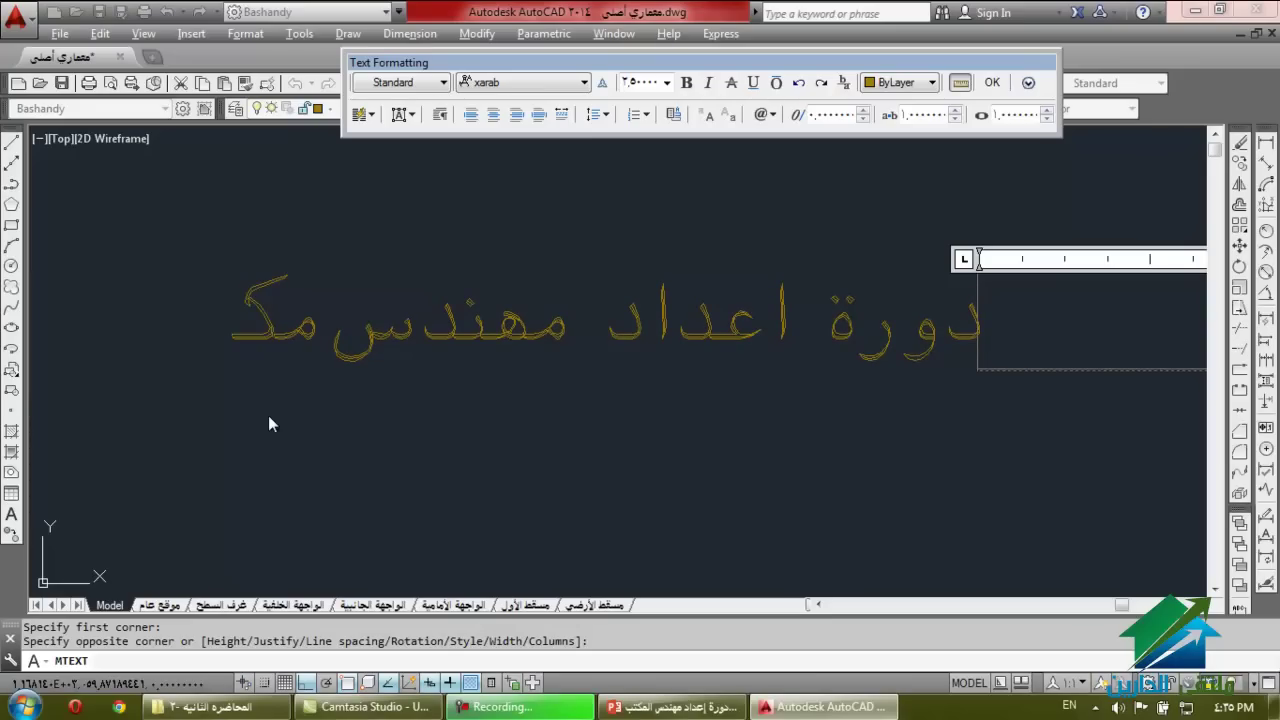
type("ت")
type("د")
key("BackSpace")
type("ب")
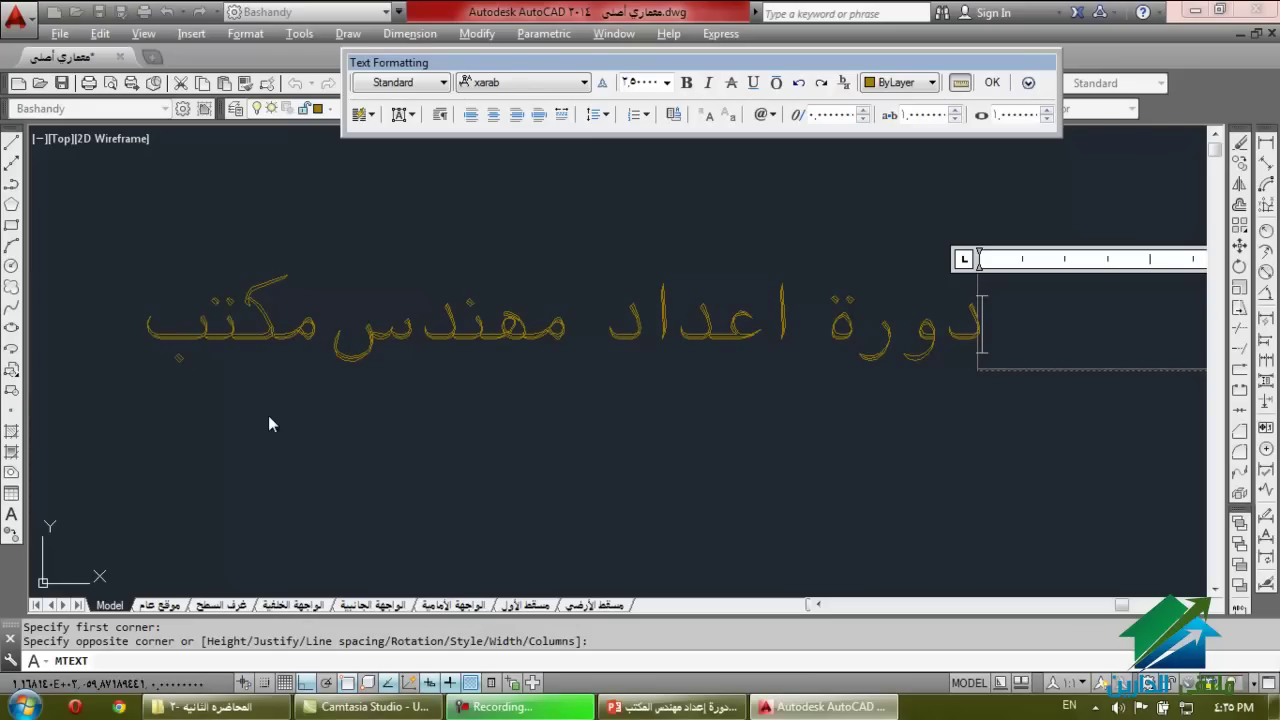
Add the word "فنى" after a space at the end of the text and finish the multiline text.
type(" ف")
scroll(265, 415, "down", 3)
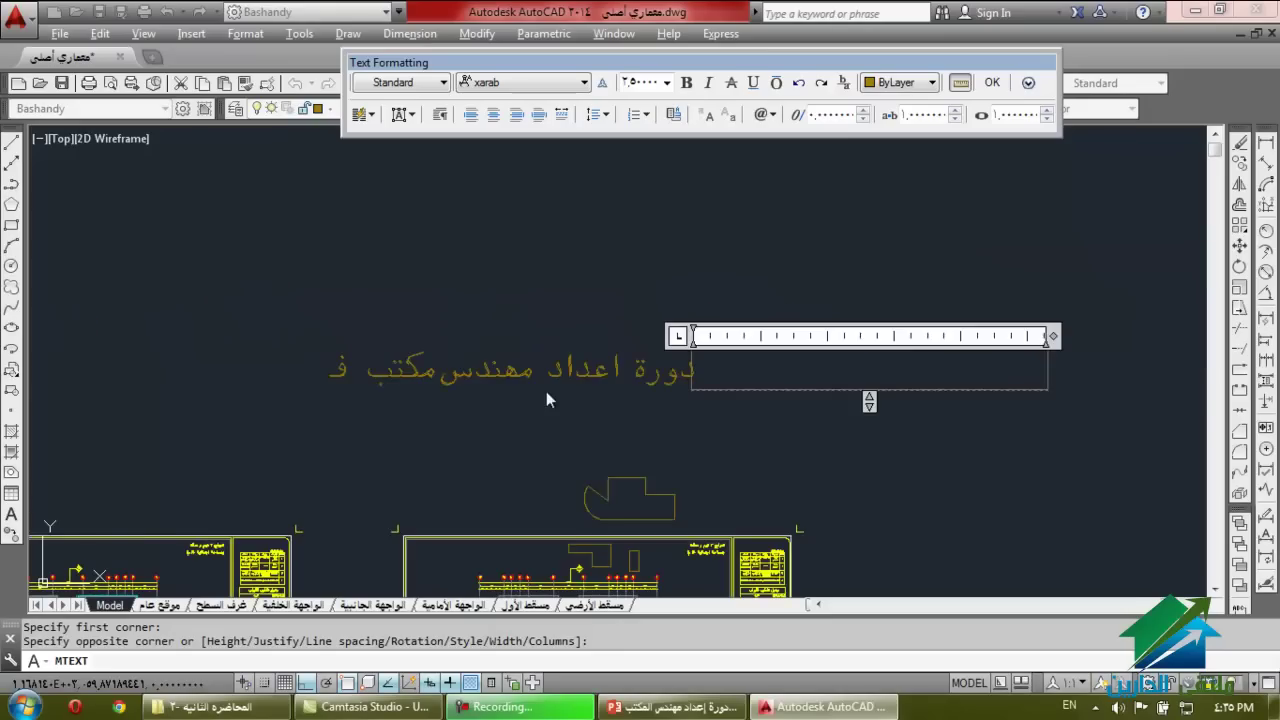
scroll(184, 409, "up", 2)
type("ن")
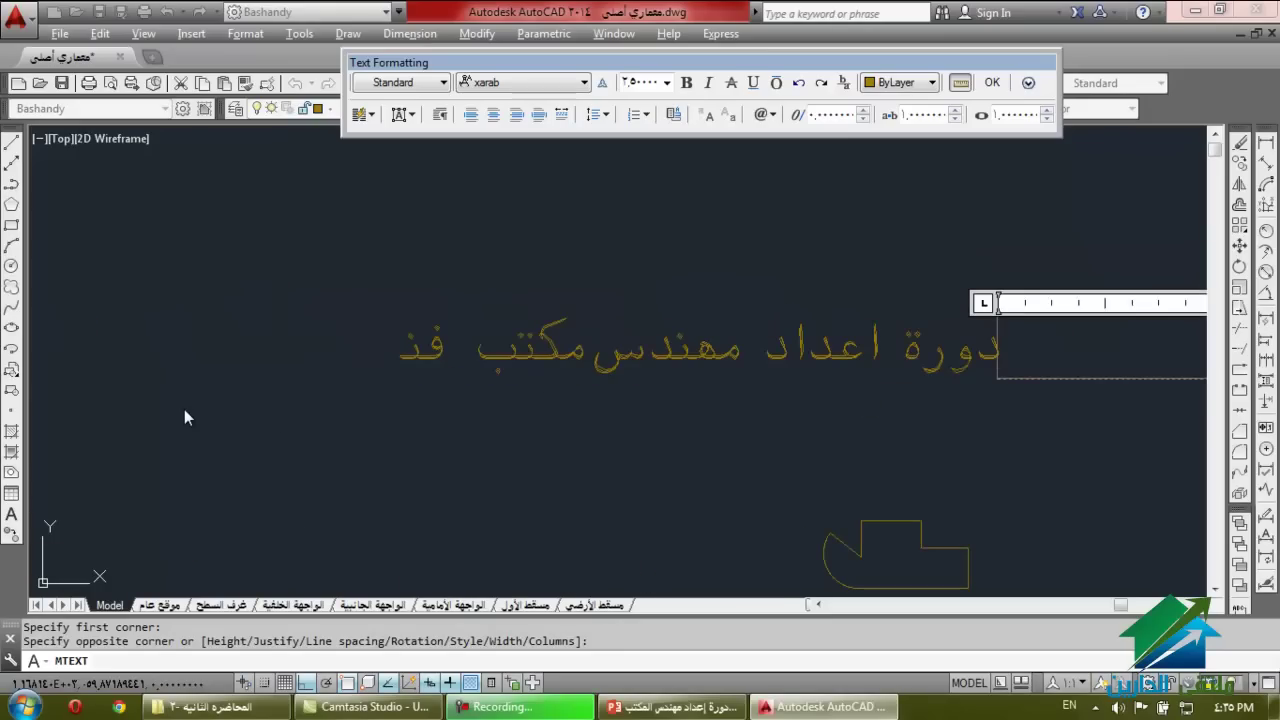
type("ى")
key("BackSpace")
type("ى")
key("Return")
key("BackSpace")
left_click(992, 82)
Examine the finished Arabic text as a single object and its position above the floor-plan sheets.
key("Escape")
left_click(771, 300)
key("Escape")
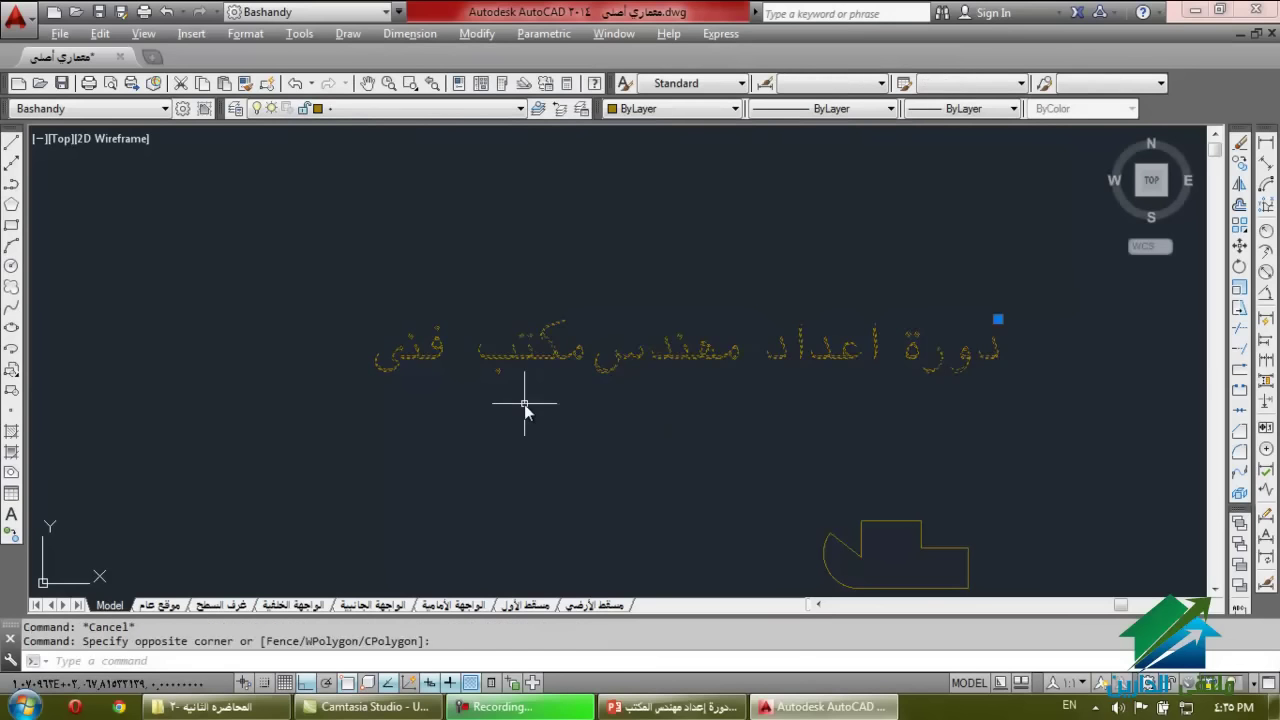
key("Escape")
scroll(910, 288, "down", 1)
left_click(943, 316)
key("Escape")
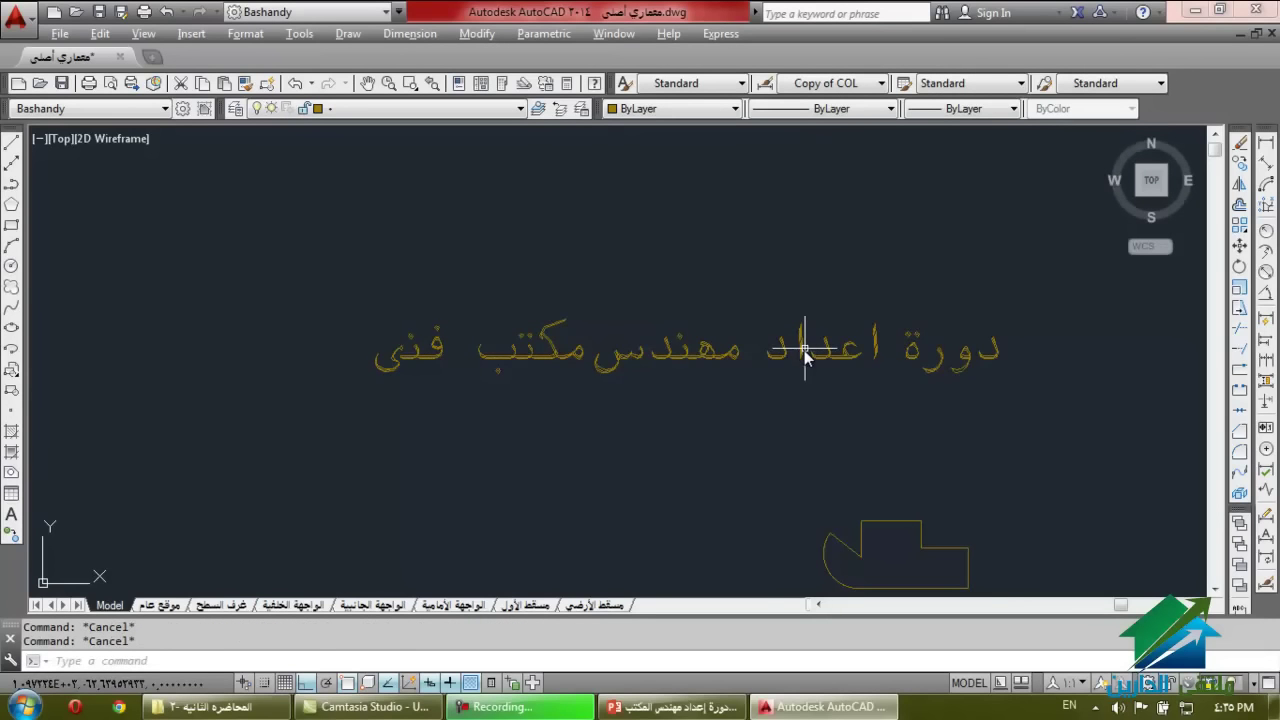
middle_click_drag(804, 350, 800, 258)
scroll(829, 243, "down", 5)
scroll(838, 305, "up", 5)
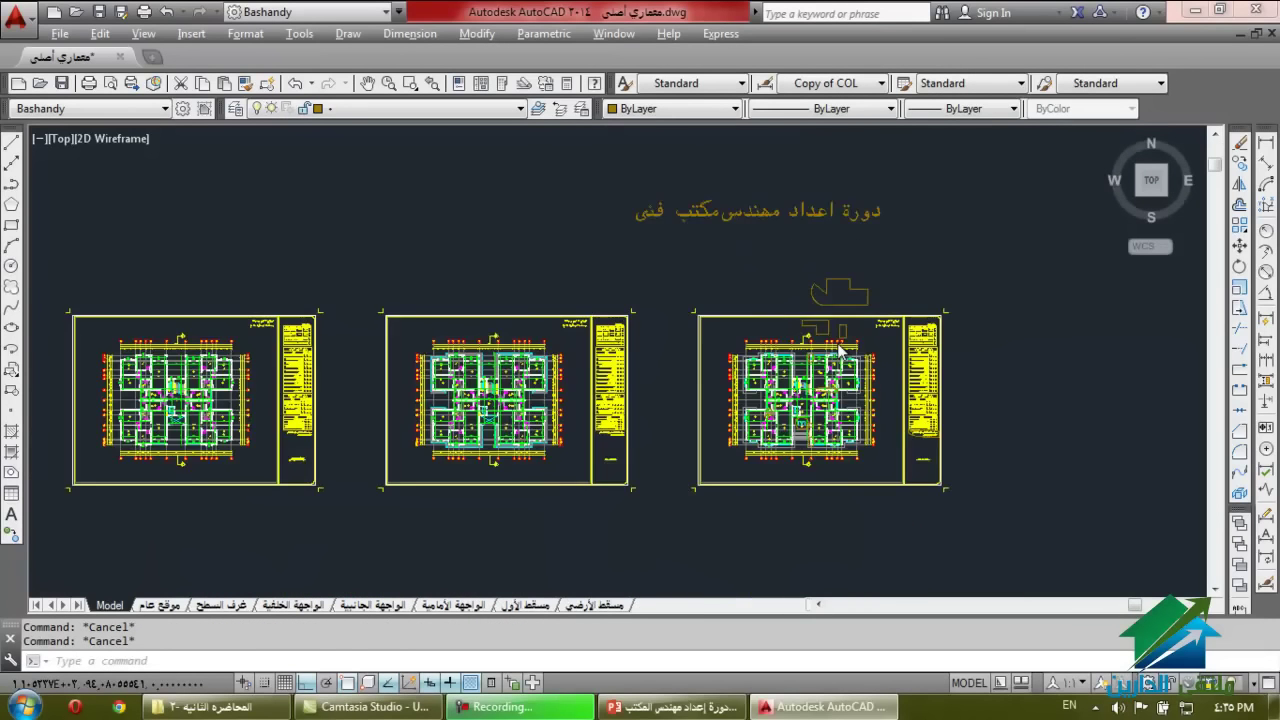
Place a linear dimension between grid axes 1 and 2, just below the axis circles above the plan.
scroll(388, 405, "up", 4)
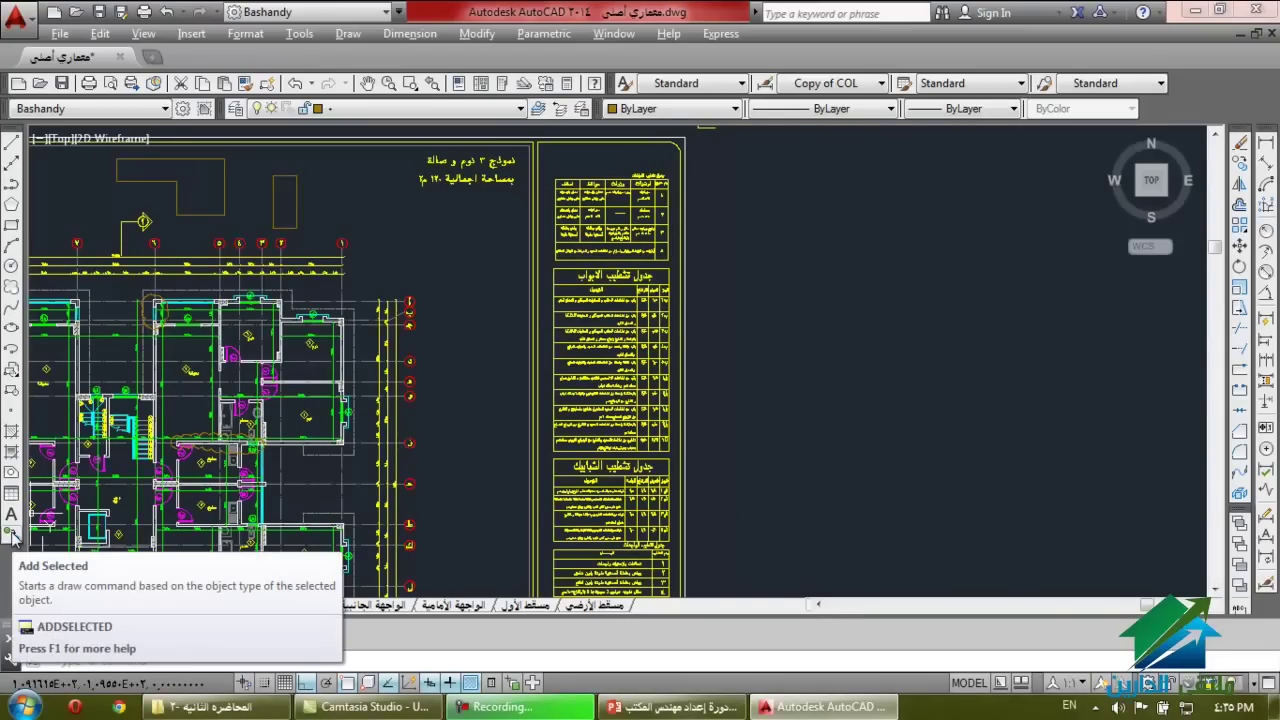
scroll(205, 210, "up", 6)
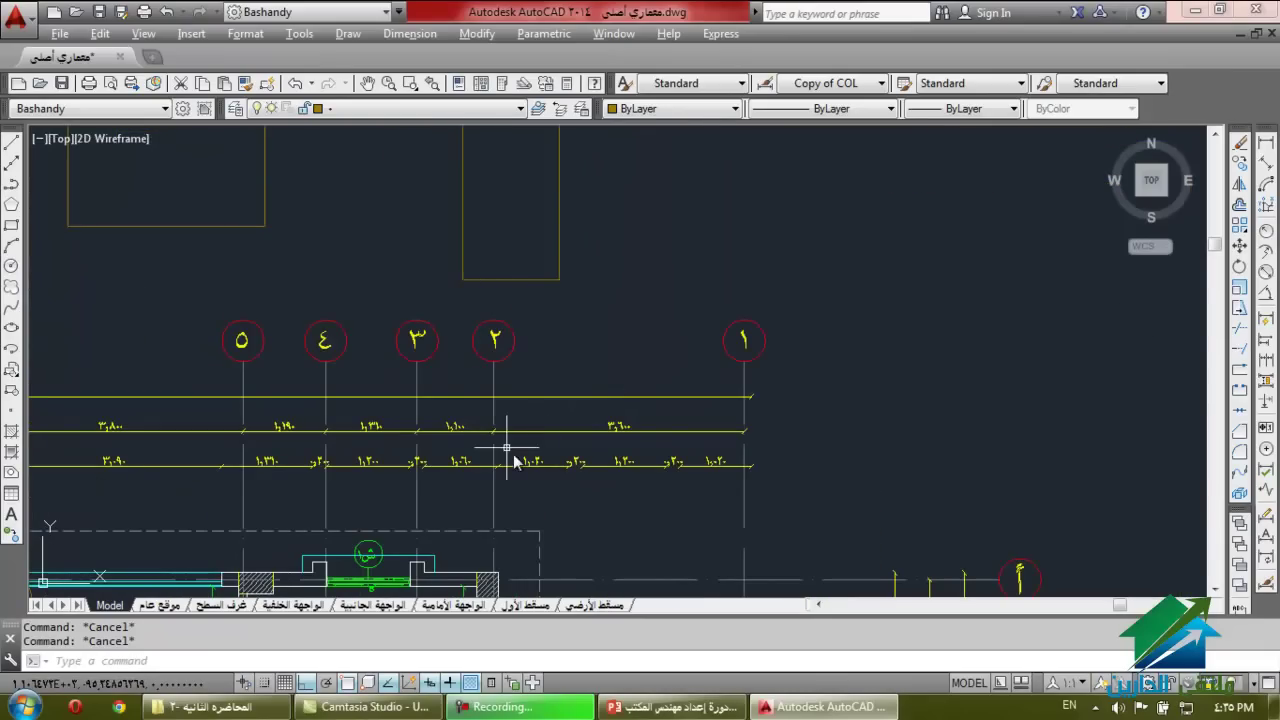
scroll(606, 425, "up", 4)
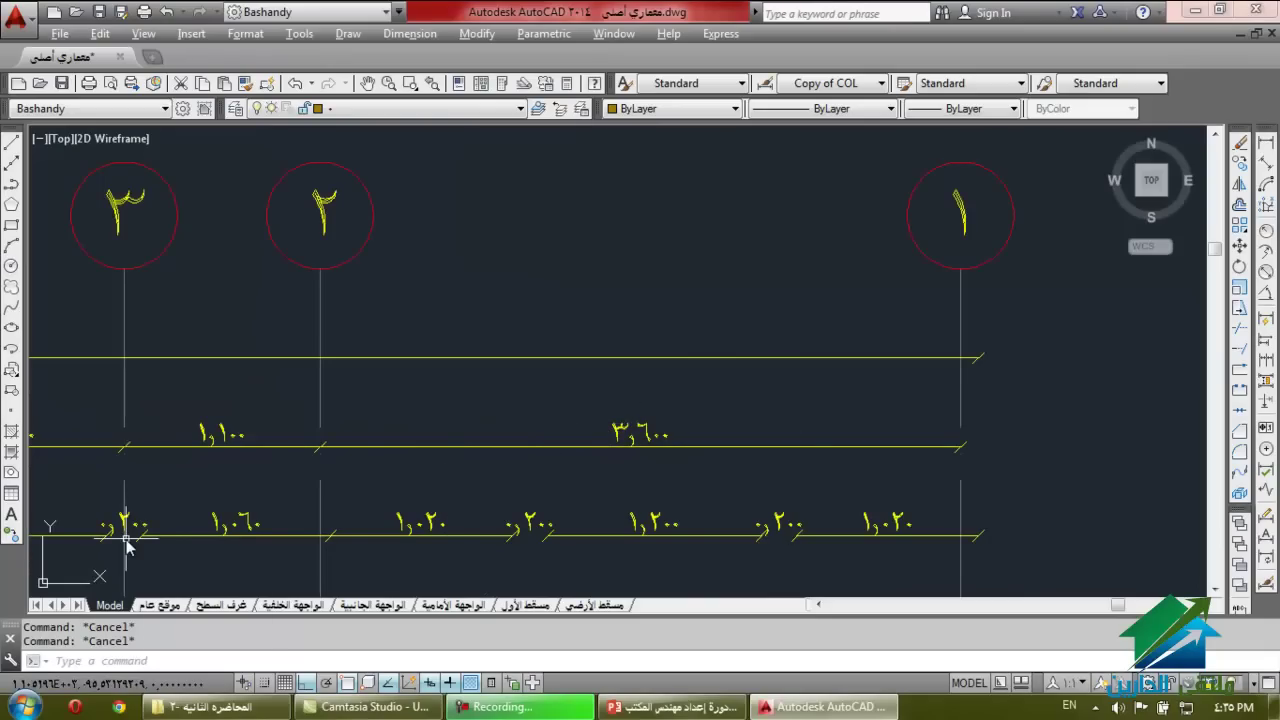
mouse_move(126, 541)
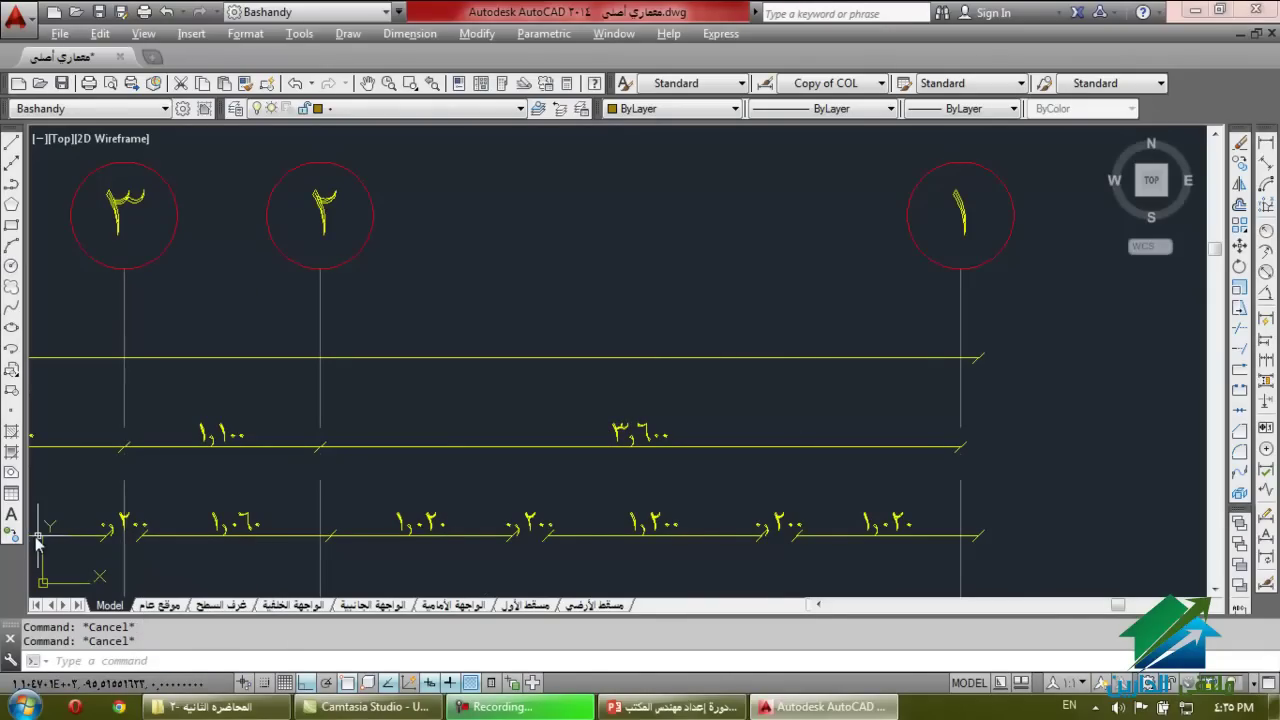
left_click(1266, 145)
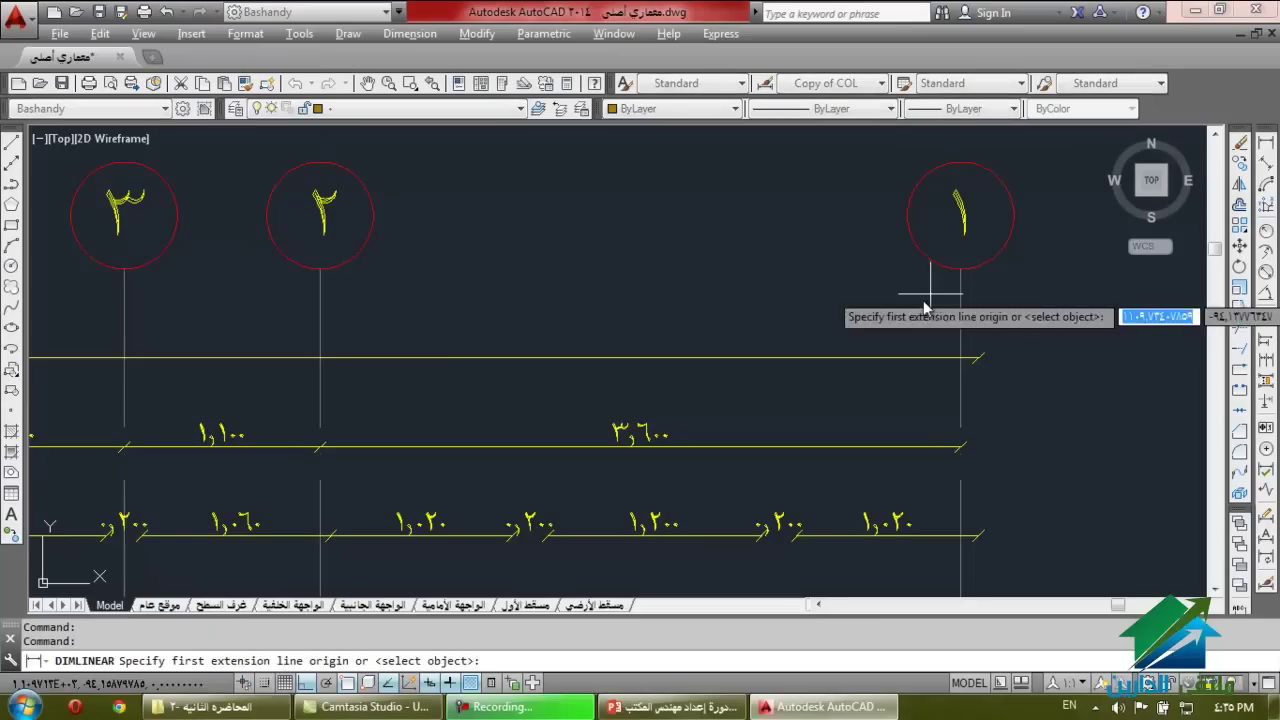
left_click(960, 325)
left_click(321, 328)
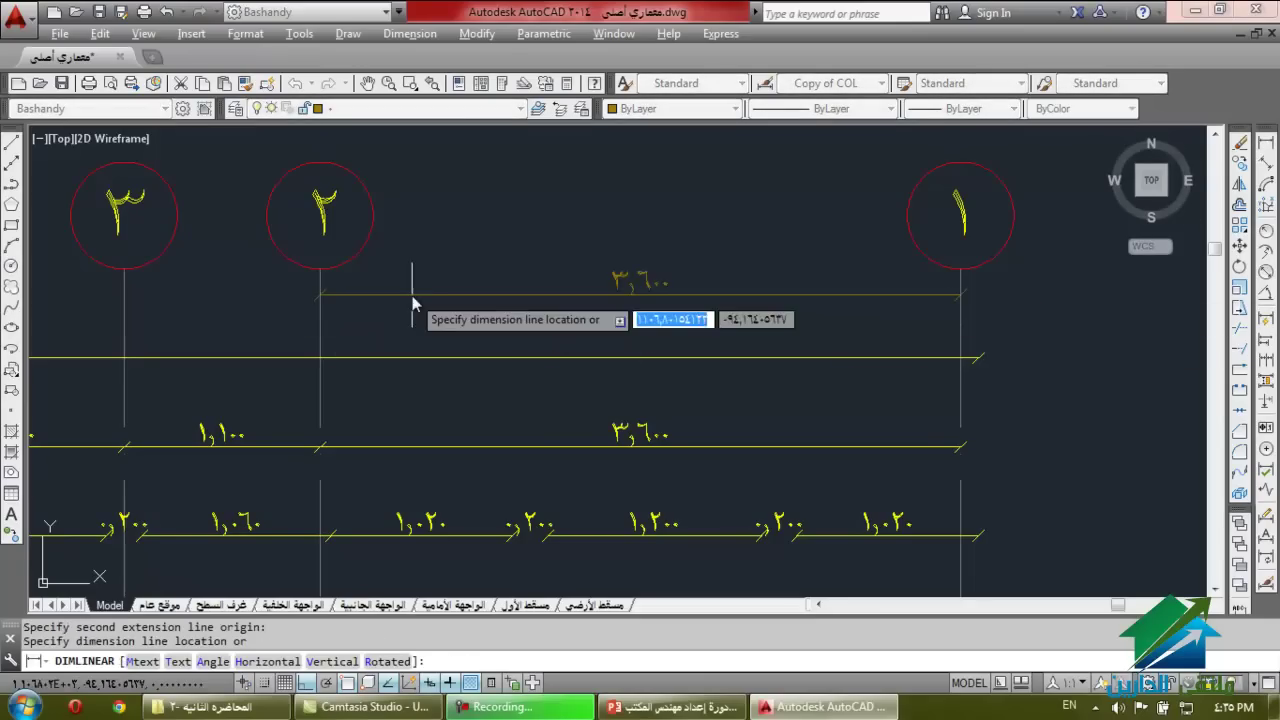
left_click(443, 298)
key("Escape")
Erase the new linear dimension below the circles of grid axes 1 and 2.
left_click(840, 282)
left_click(627, 288)
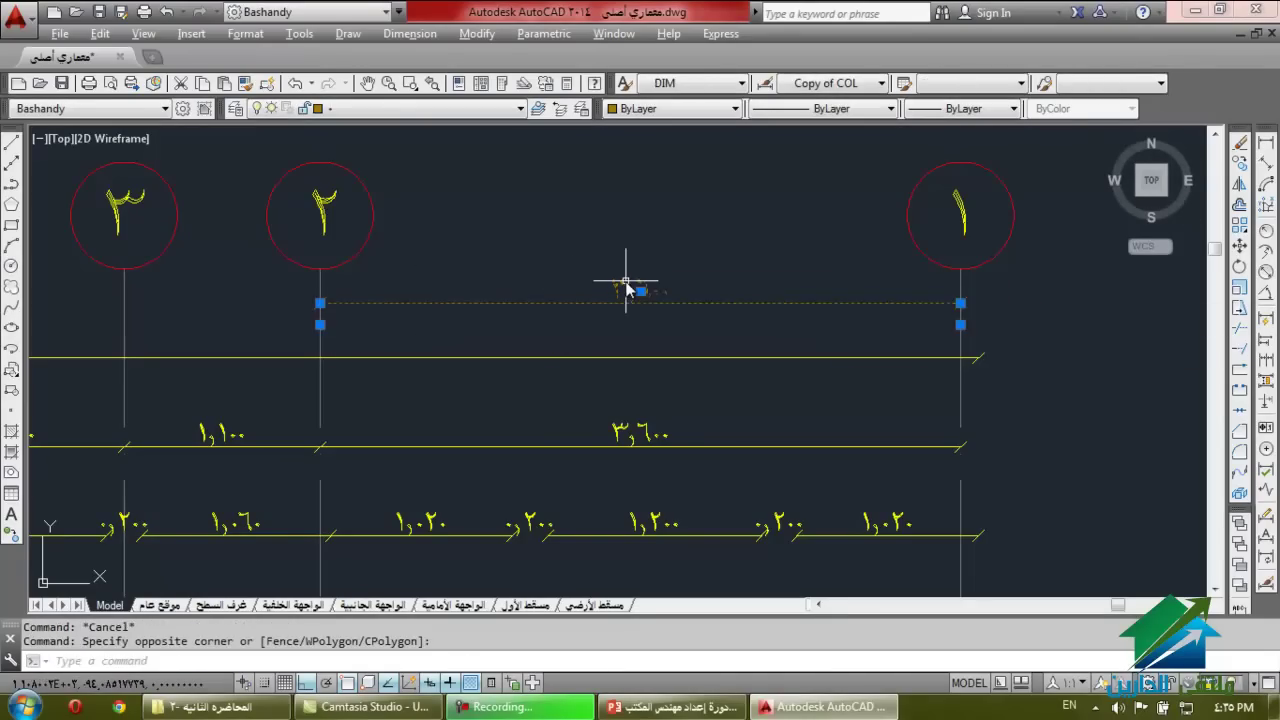
key("Delete")
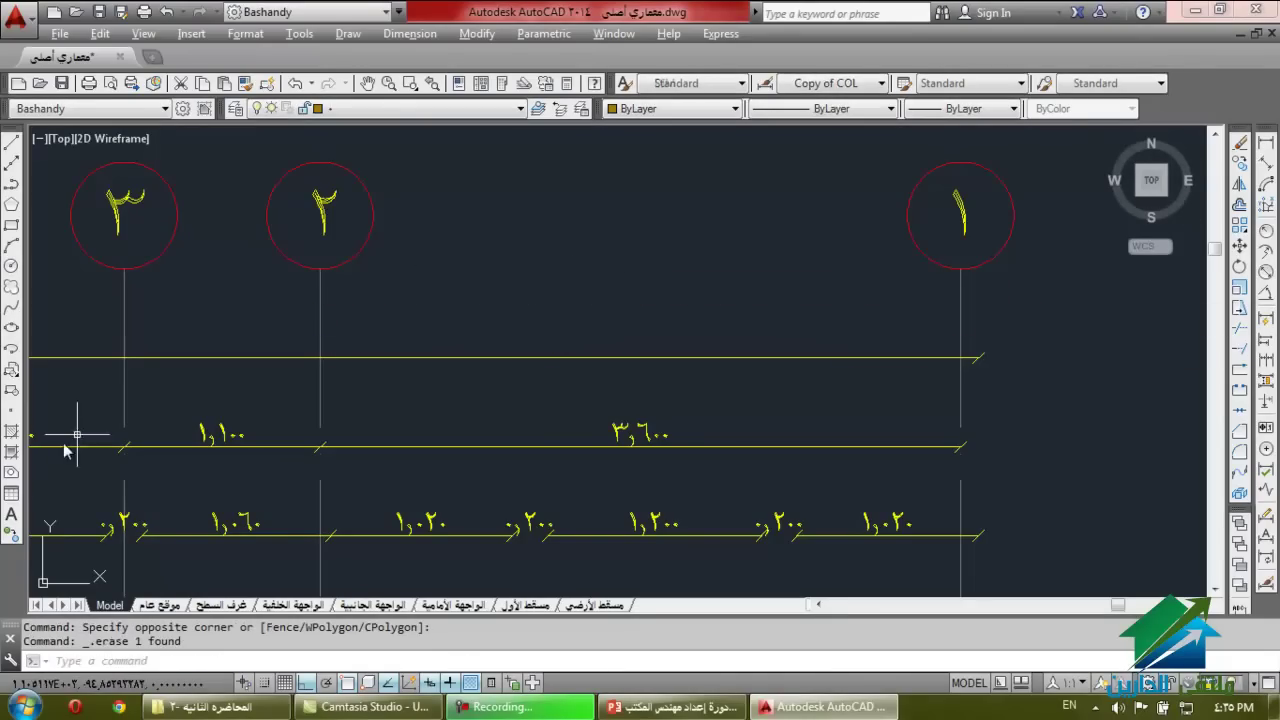
Try Add Selected on the dimension between grid axes 1 and 2, then cancel the insertion of the plan block.
left_click(16, 537)
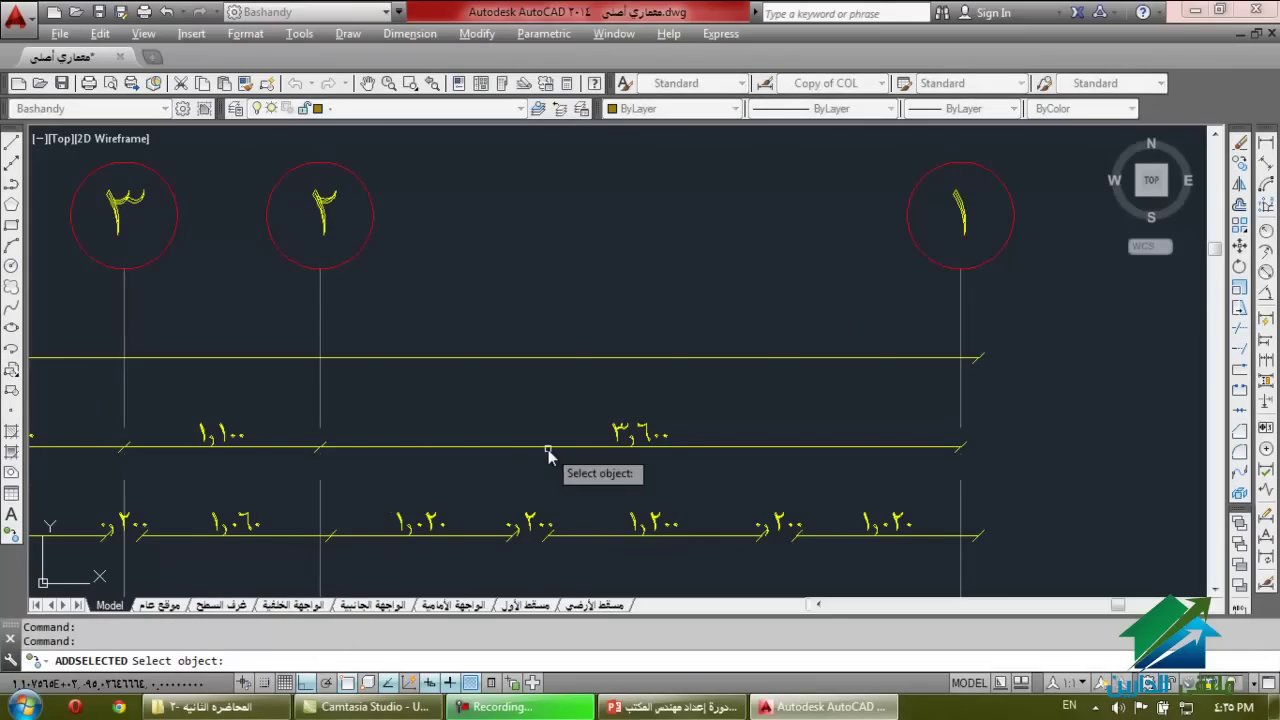
left_click(548, 449)
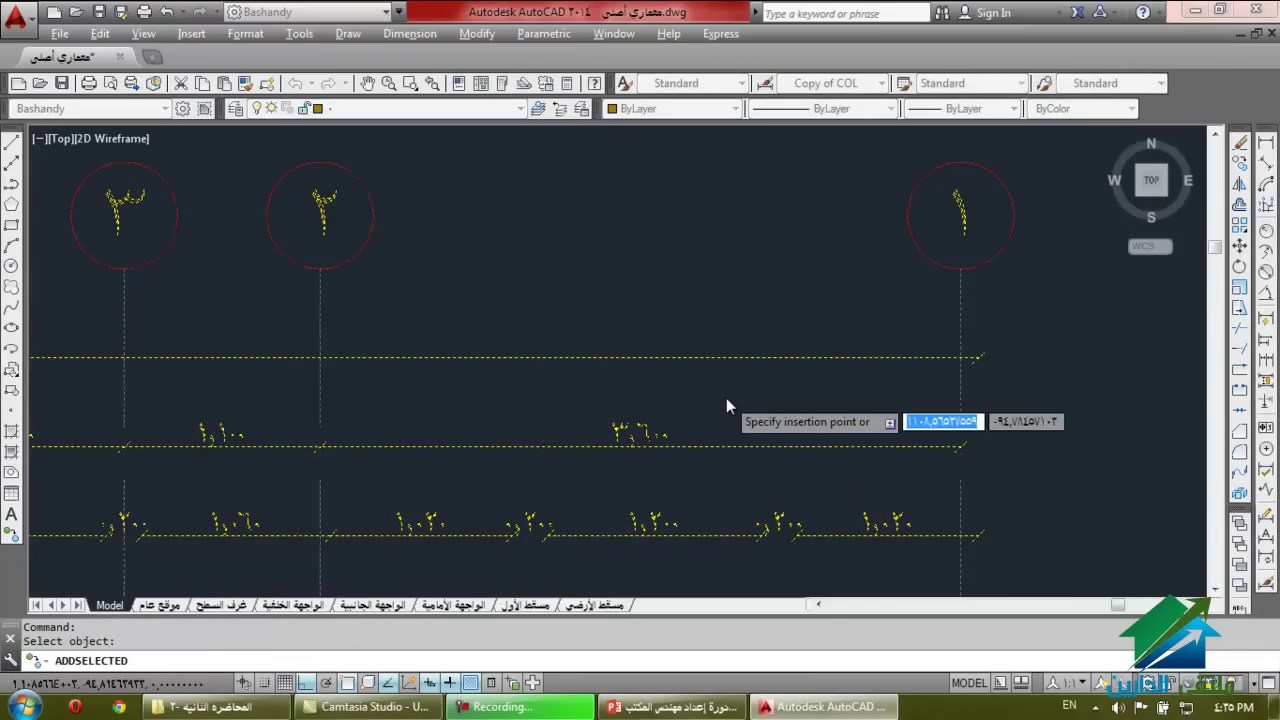
scroll(726, 405, "down", 6)
scroll(726, 405, "up", 5)
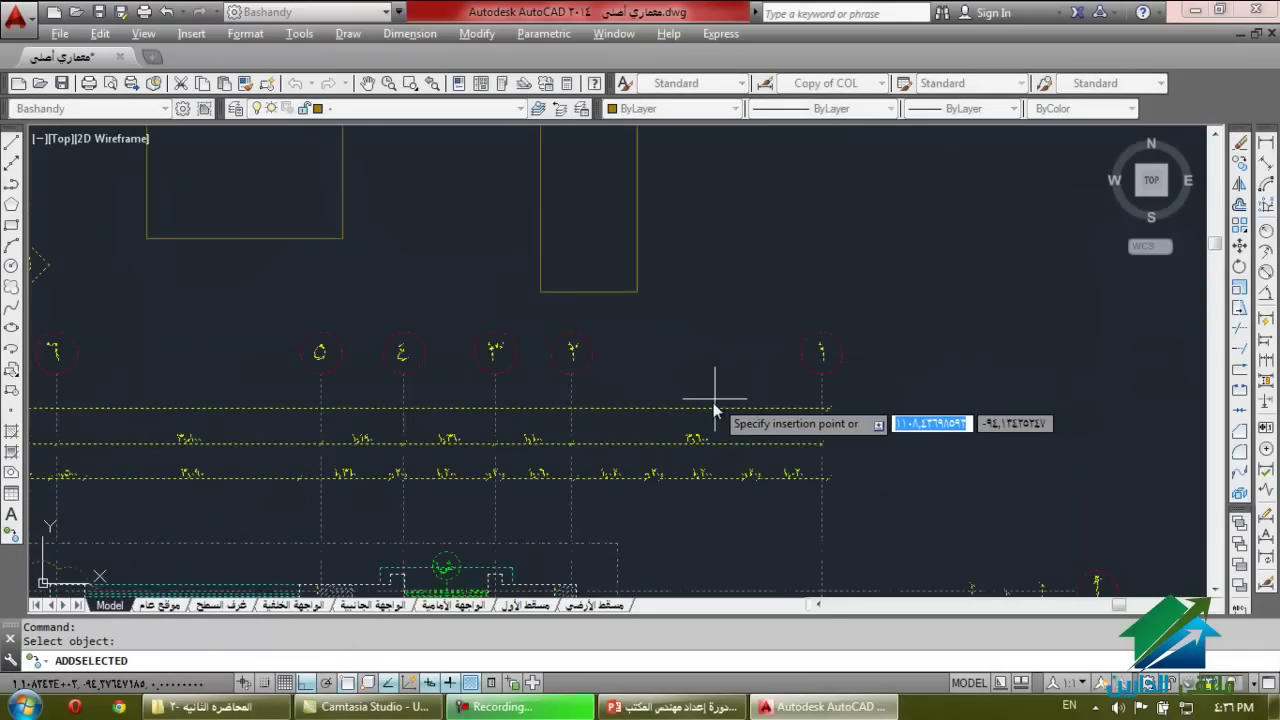
key("Escape")
key("Escape")
Explode the floor-plan block into separate objects.
left_click(742, 432)
left_click(710, 400)
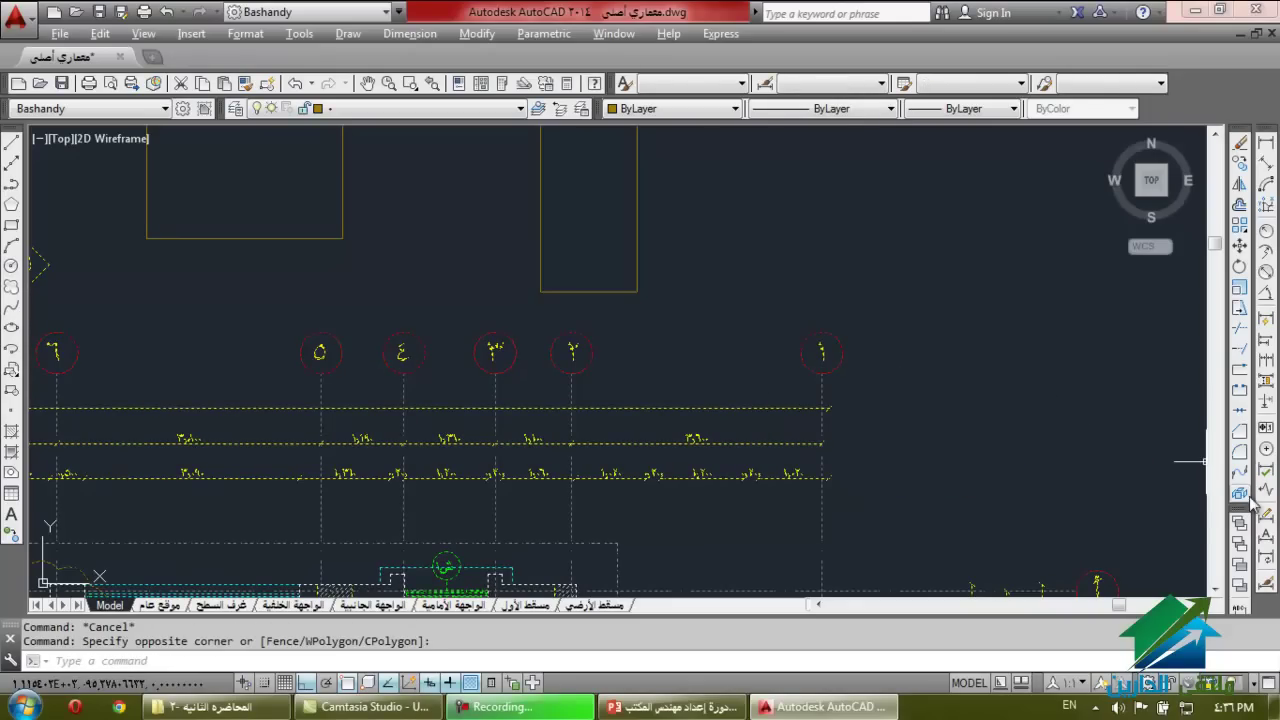
key("Escape")
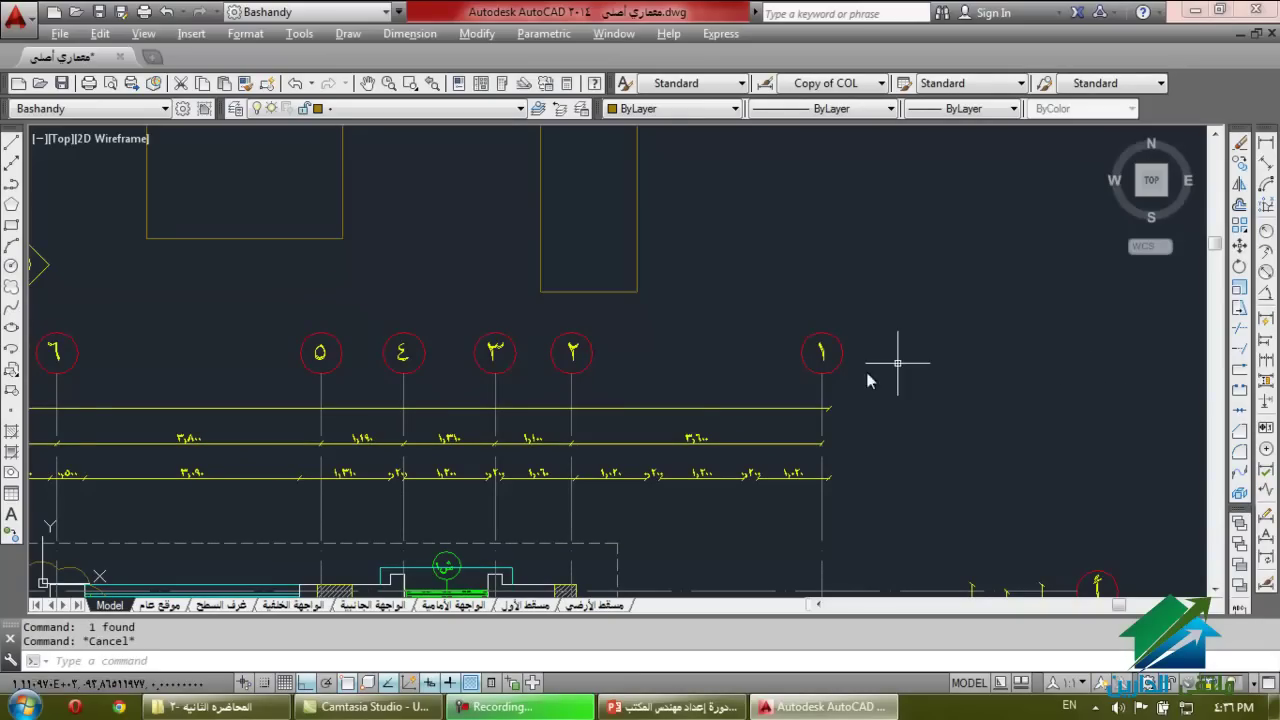
Try Add Selected on the 3.600 dimension between grid axes 1 and 2 with the select-object option, then cancel.
left_click(12, 534)
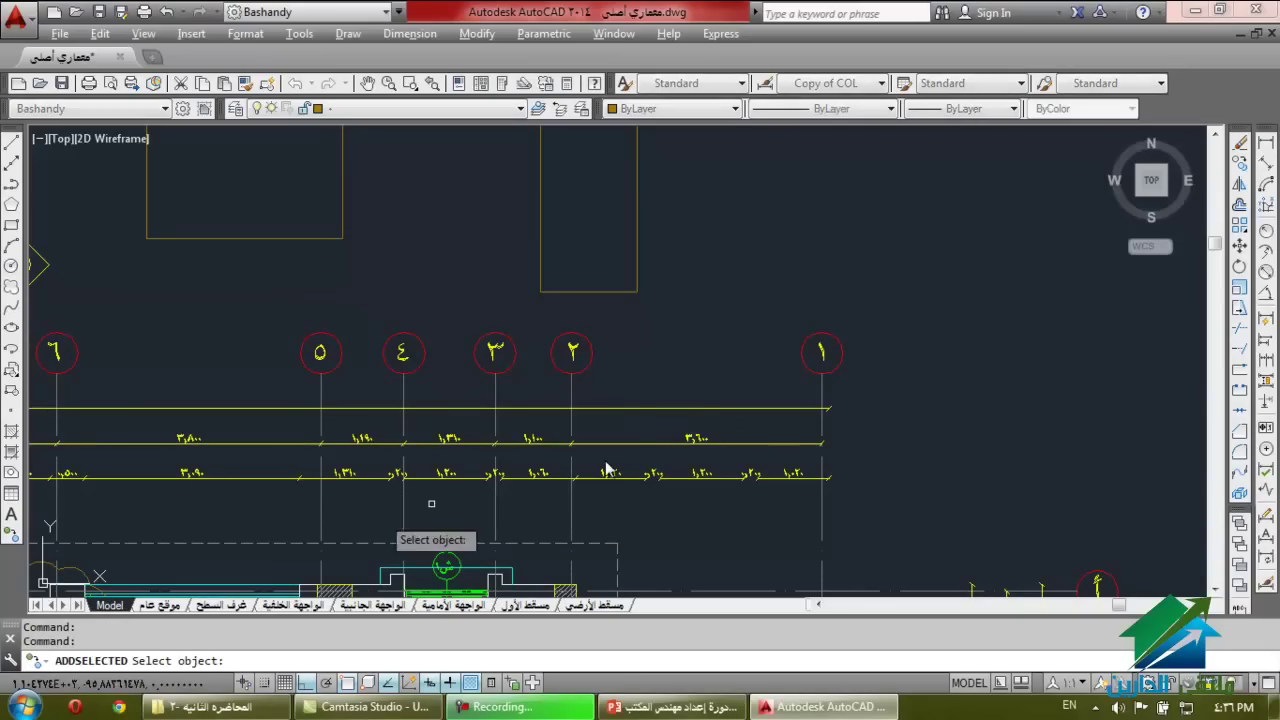
left_click(666, 442)
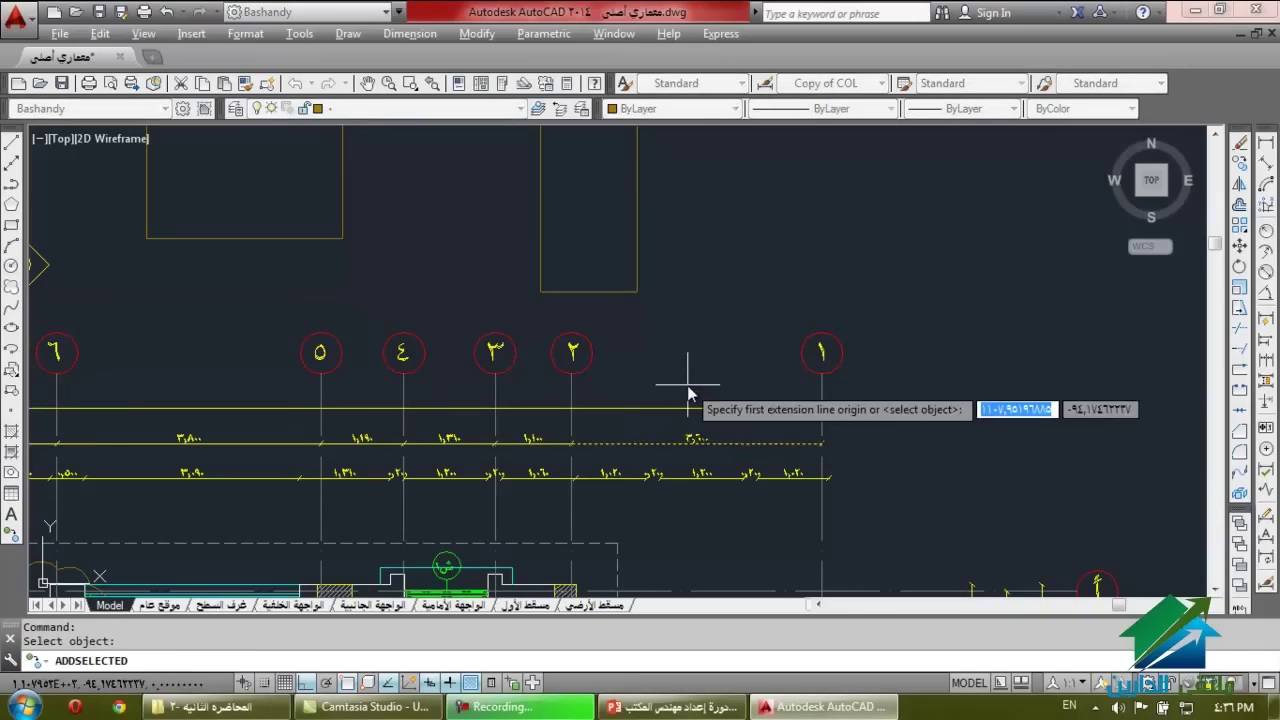
key("Return")
scroll(687, 385, "up", 6)
scroll(687, 385, "down", 6)
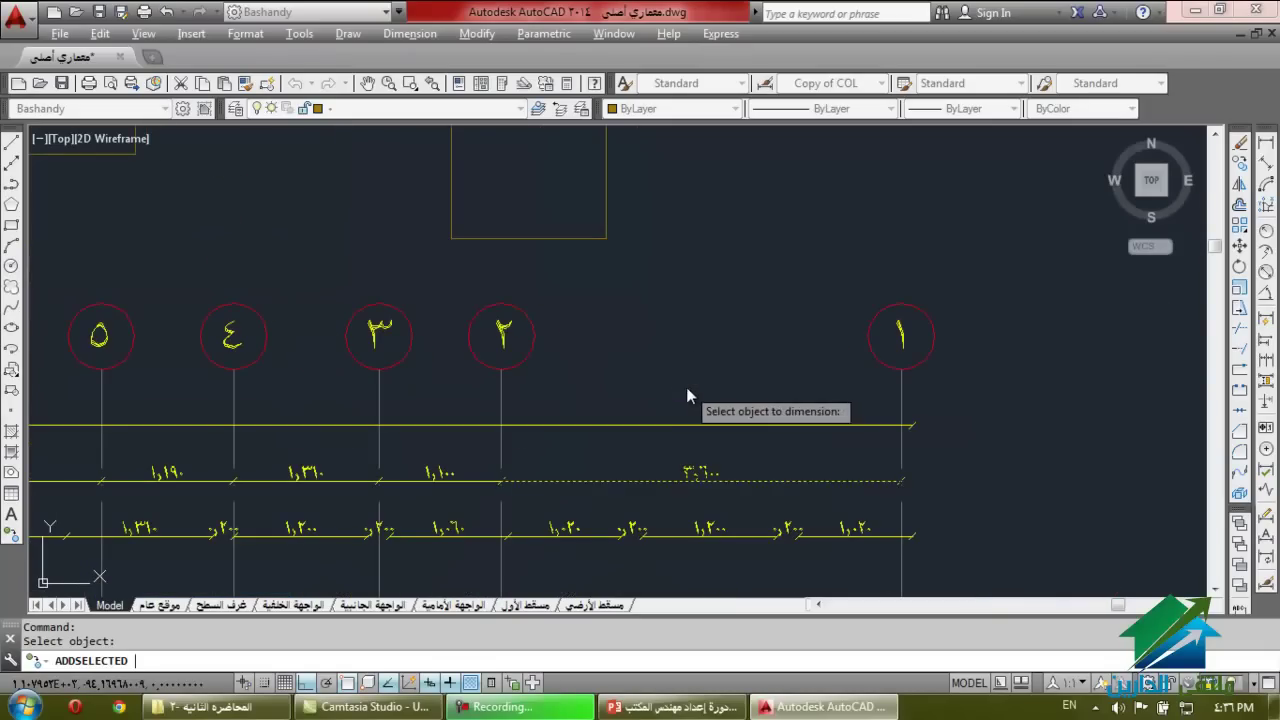
key("Escape")
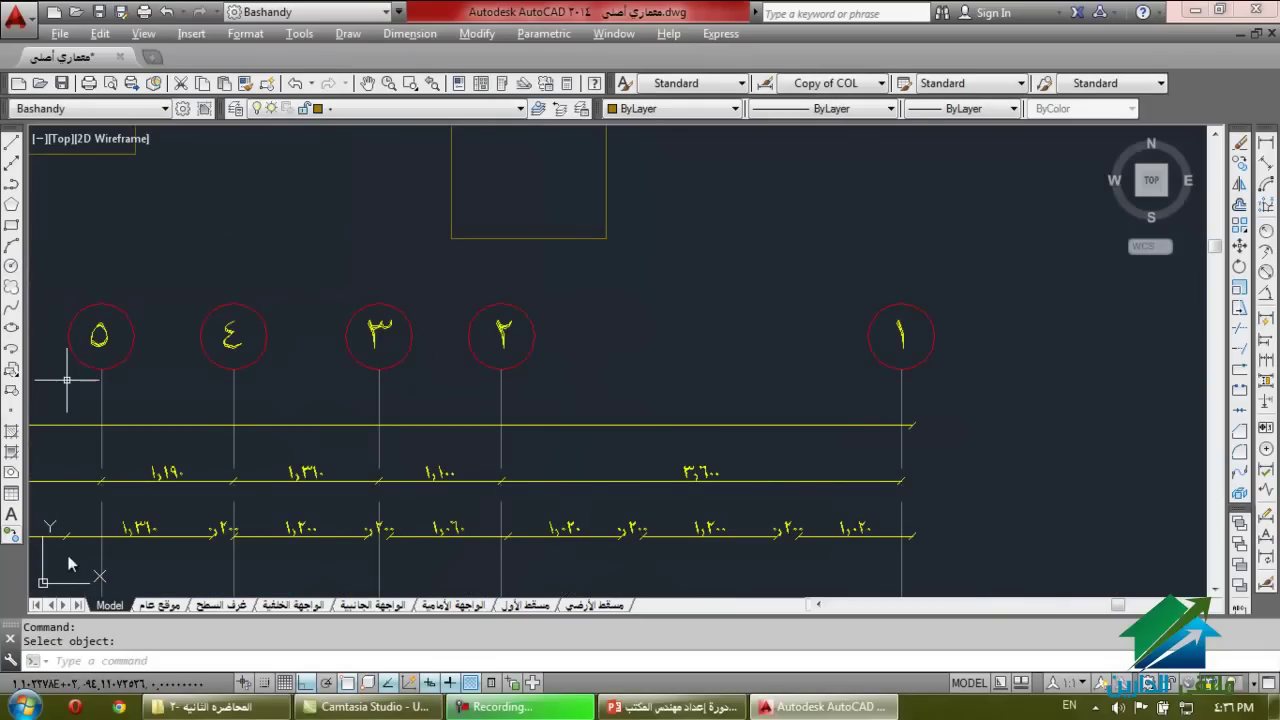
left_click(629, 481)
left_click(606, 491)
key("Escape")
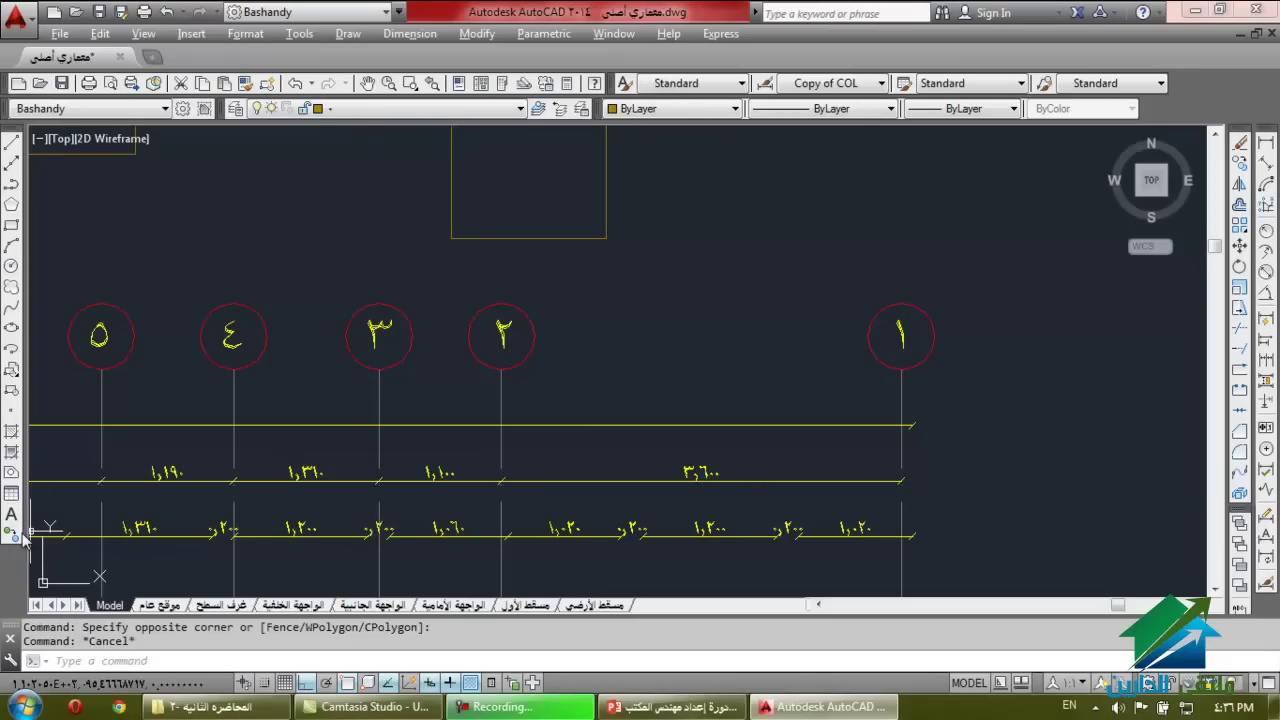
key("Return")
left_click(651, 482)
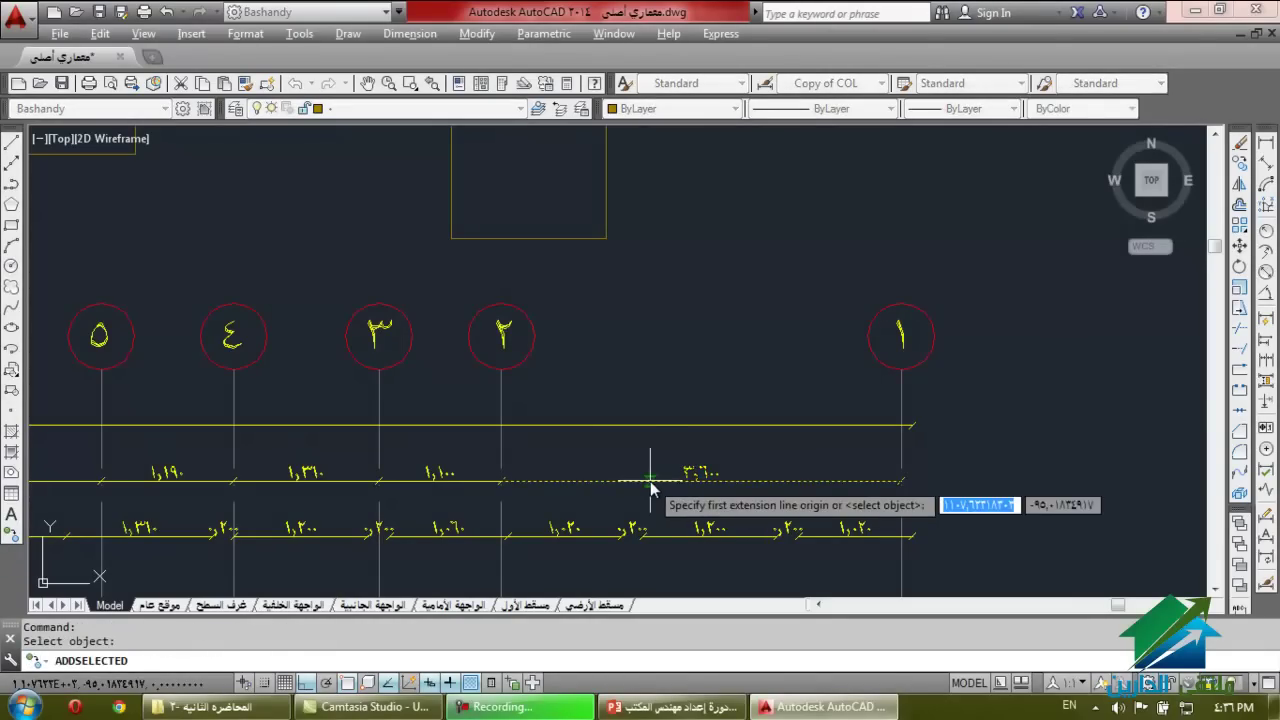
key("Return")
key("Escape")
Try Add Selected on the overall dimension by placing a short vertical dimension between axes 1 and 2, and delete the result.
key("Return")
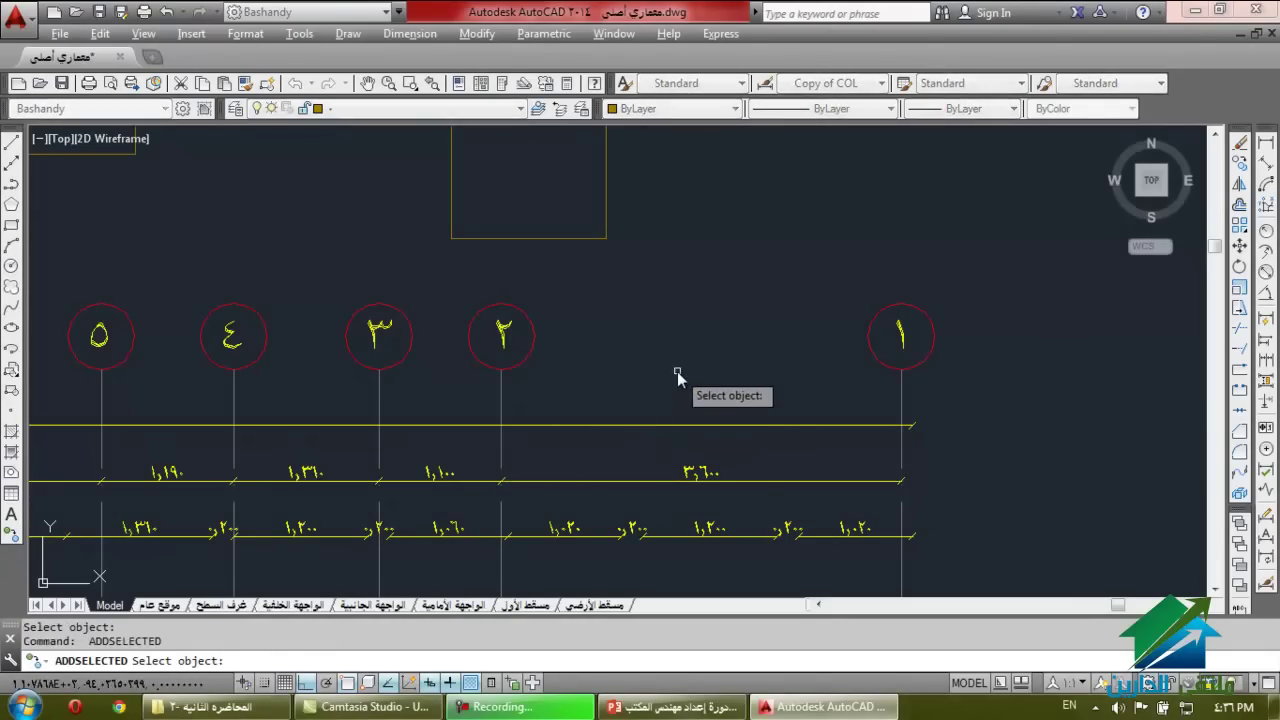
left_click(720, 425)
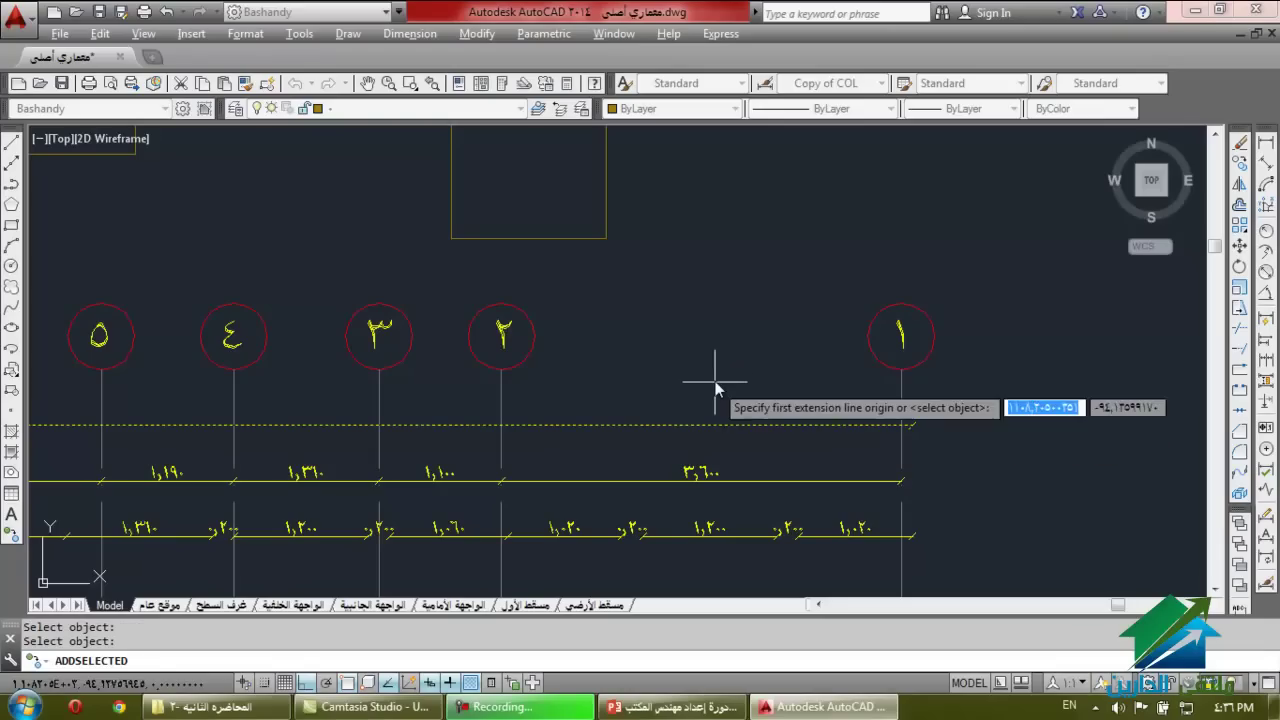
left_click(715, 385)
left_click(752, 345)
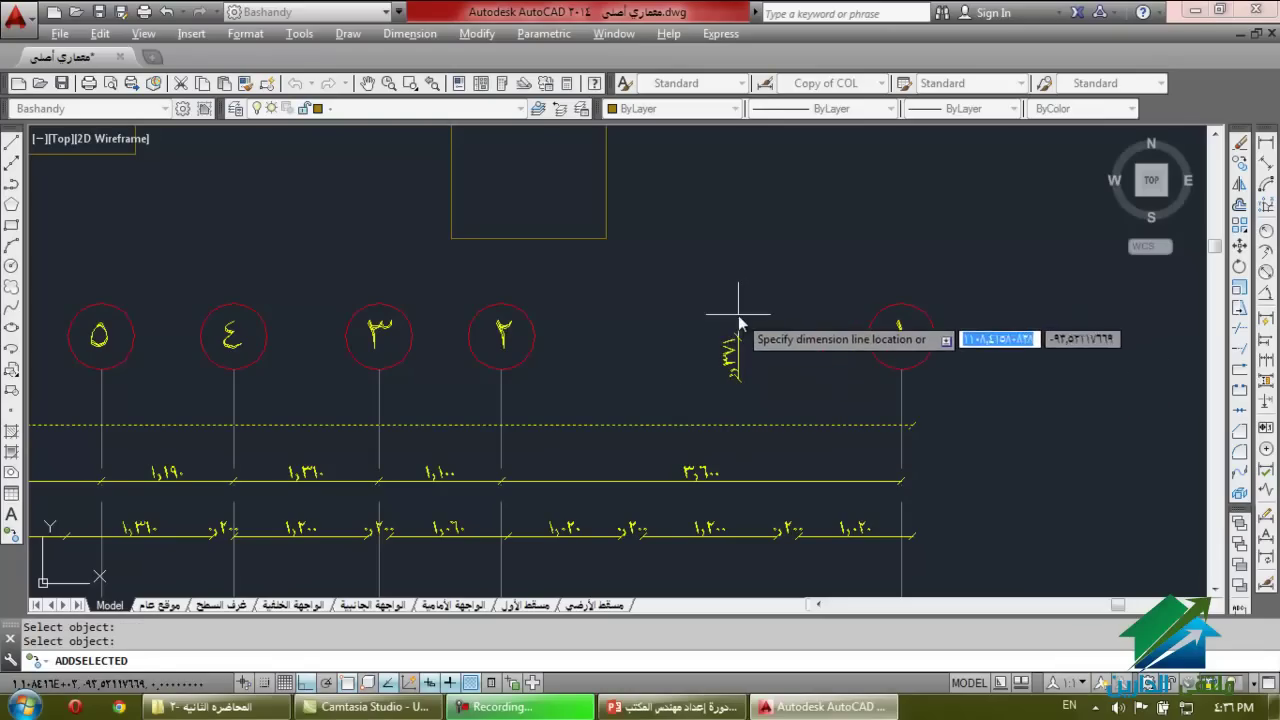
key("Escape")
left_click(750, 355)
left_click(715, 385)
key("Delete")
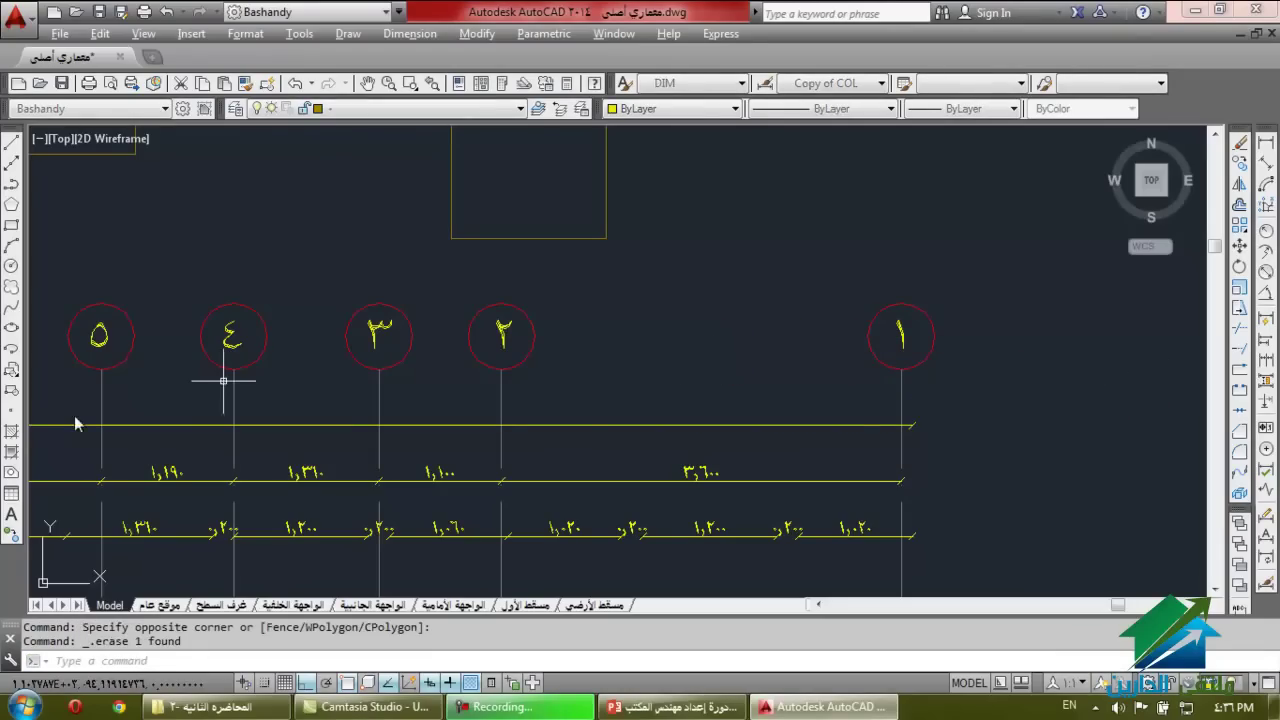
Use Add Selected on the dimension between axes 1 and 2 to place a horizontal dimension about 5.446 long above them, starting at axis 2.
key("Return")
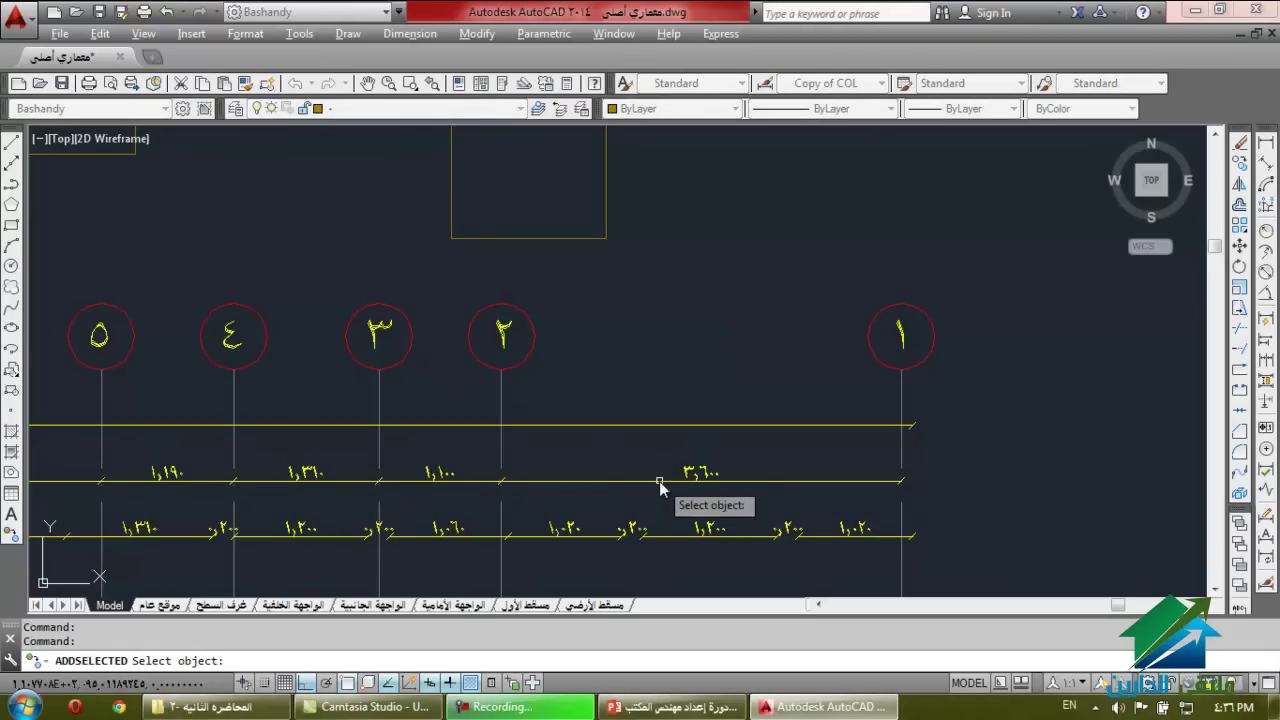
left_click(660, 483)
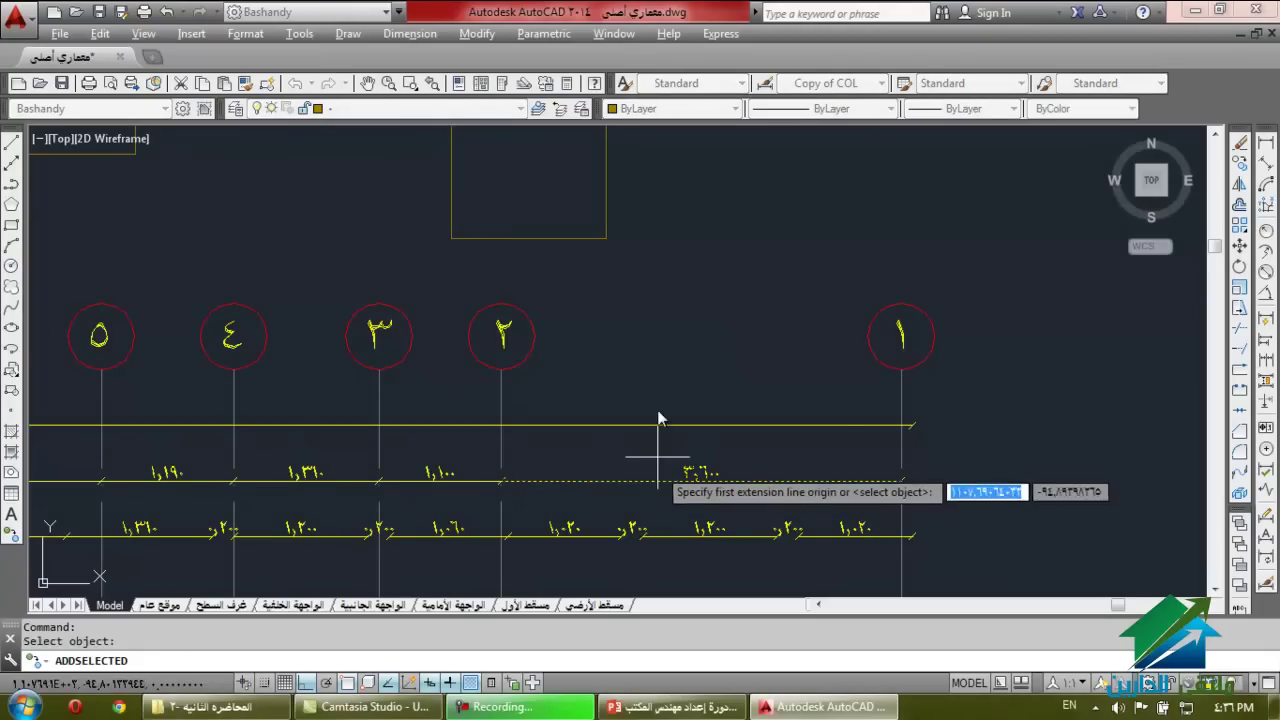
left_click(501, 397)
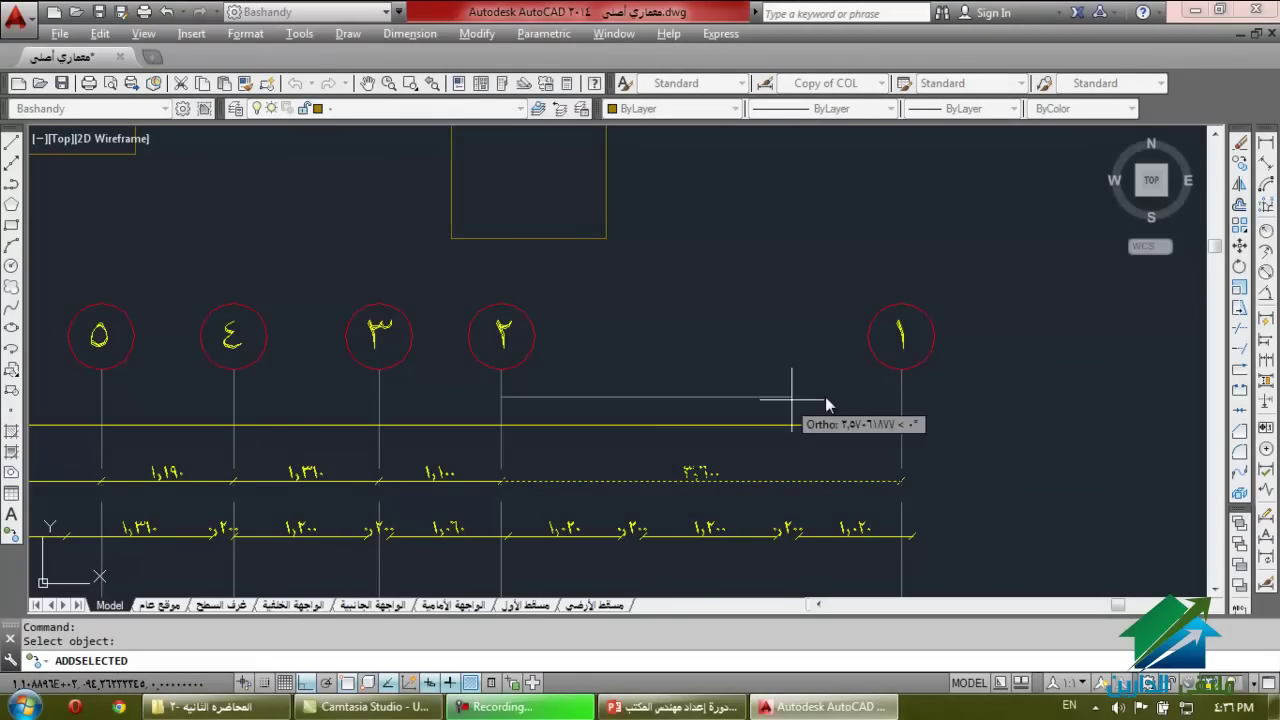
left_click(1105, 397)
left_click(1004, 268)
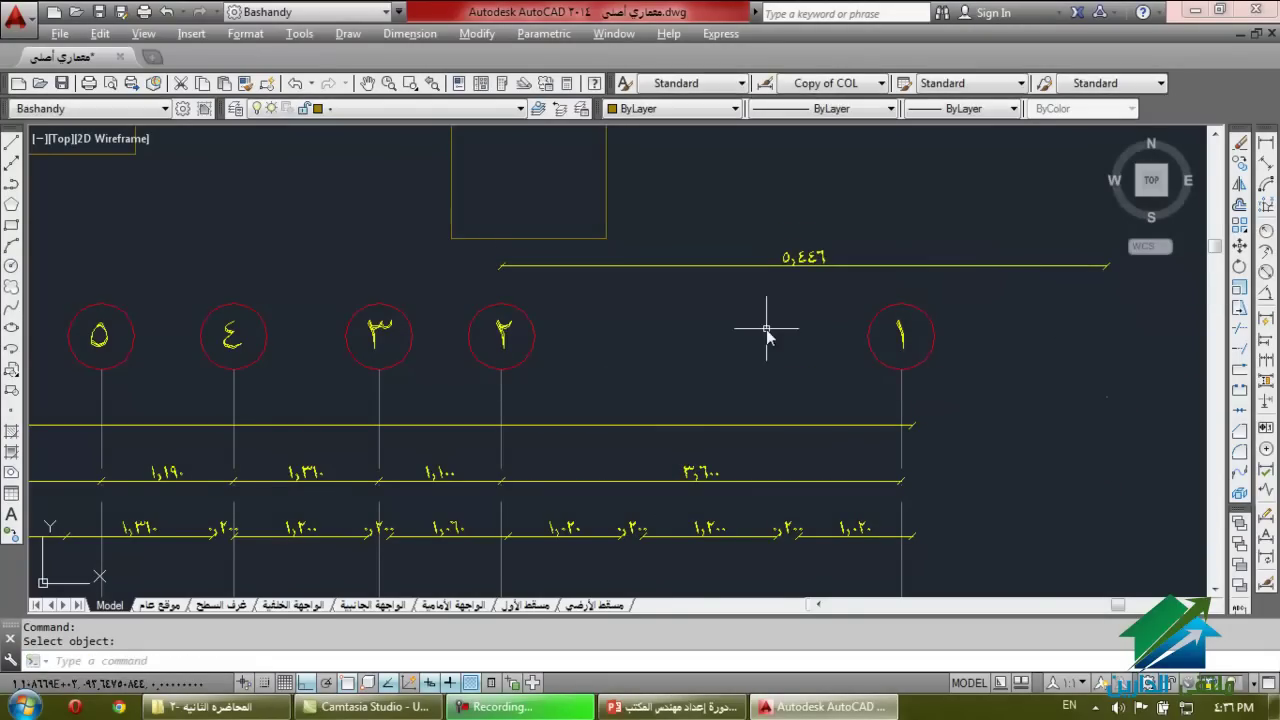
Use Add Selected on the narrow rectangle above axis 2 to draw a rectangular polyline about 2.78 by 3.42 east of it.
scroll(577, 385, "down", 4)
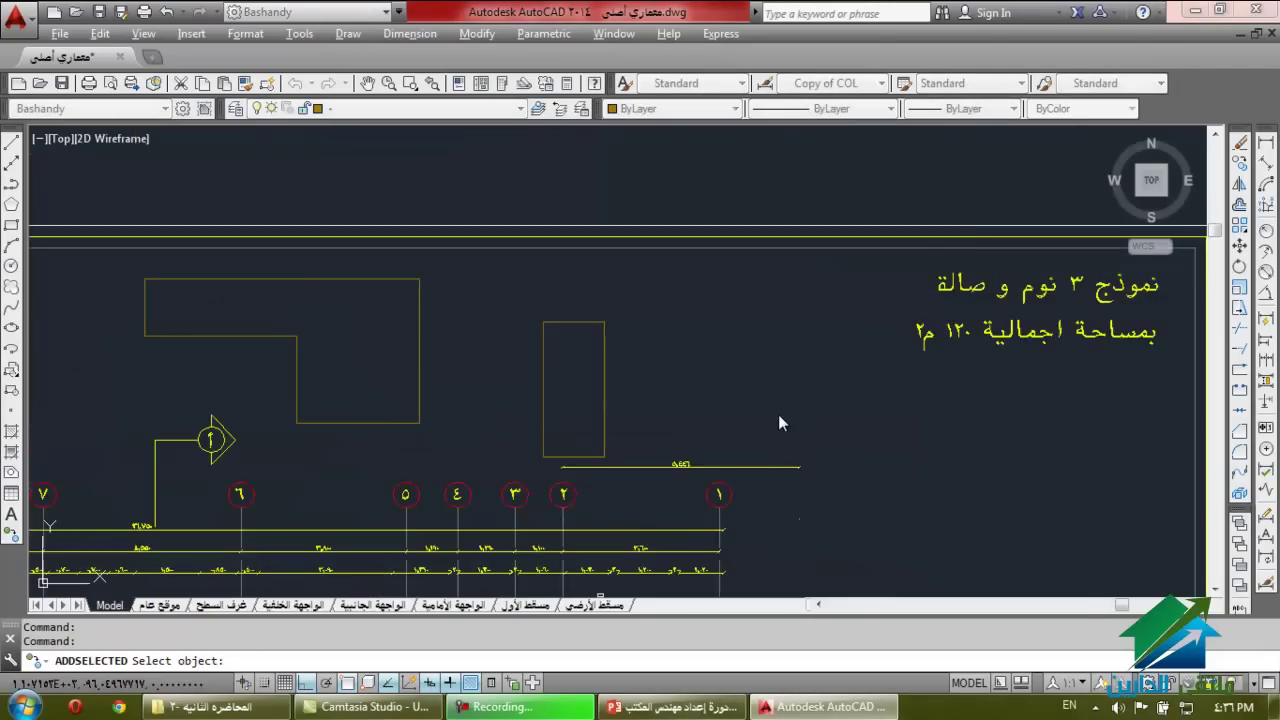
scroll(534, 403, "up", 2)
left_click(499, 394)
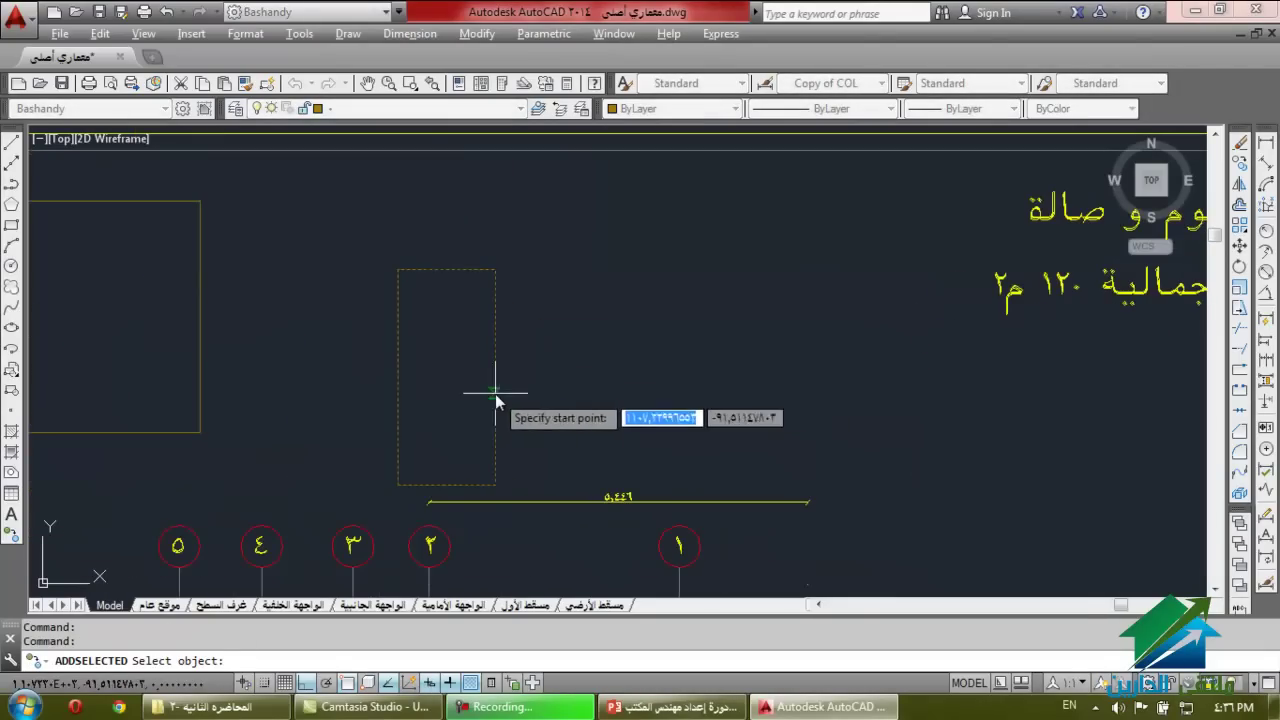
left_click(541, 443)
left_click(734, 416)
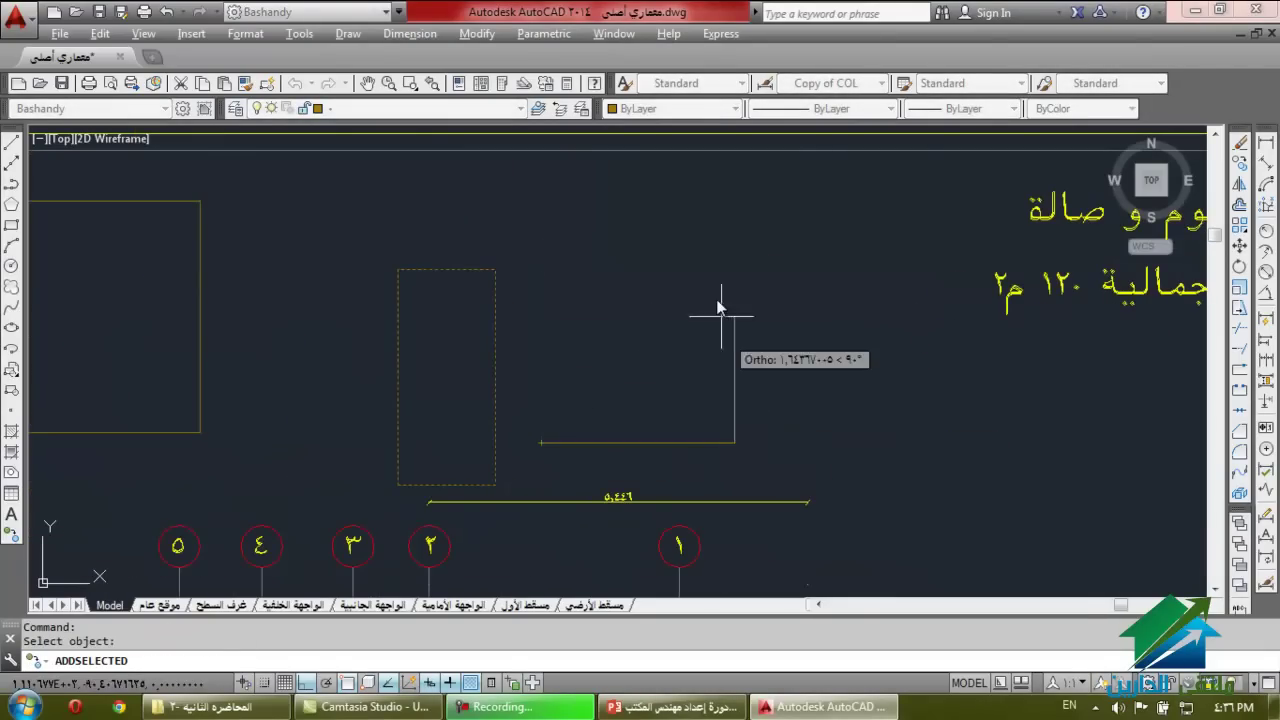
left_click(734, 206)
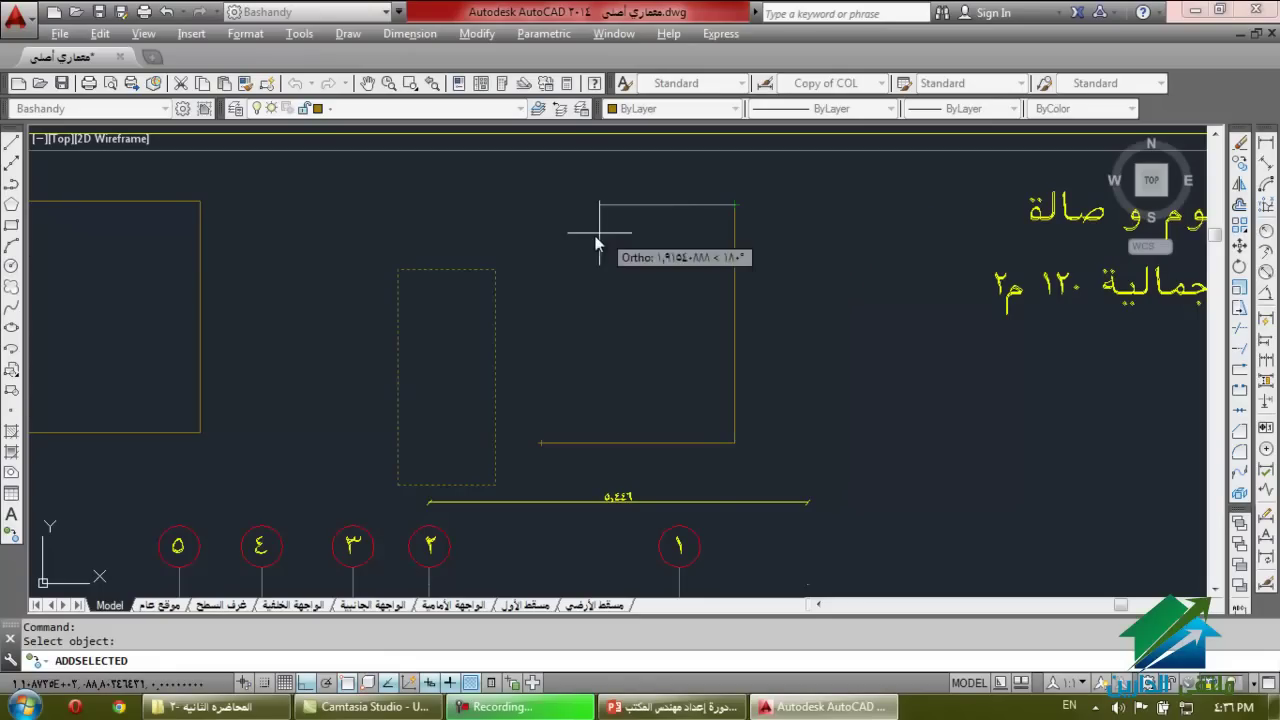
left_click(545, 338)
left_click(541, 443)
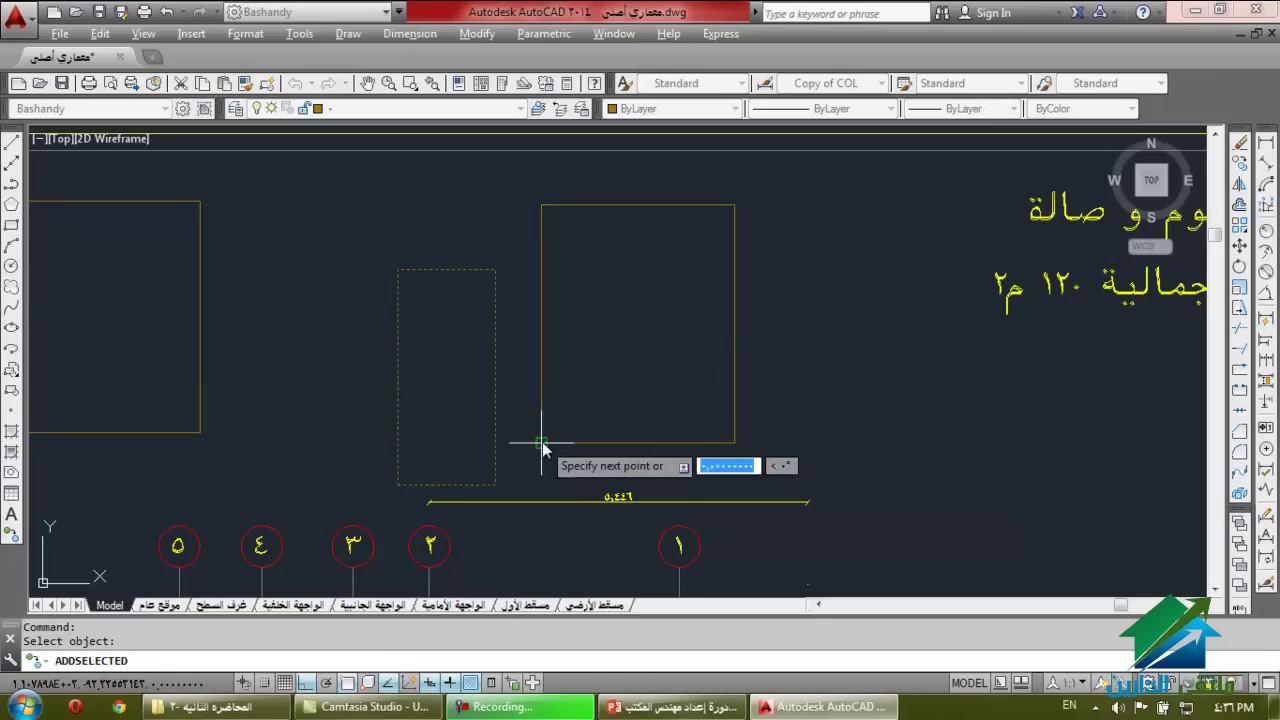
key("Return")
List the properties of the newly drawn rectangular polyline to examine its object type, layer, area and length.
left_click(570, 356)
left_click(527, 376)
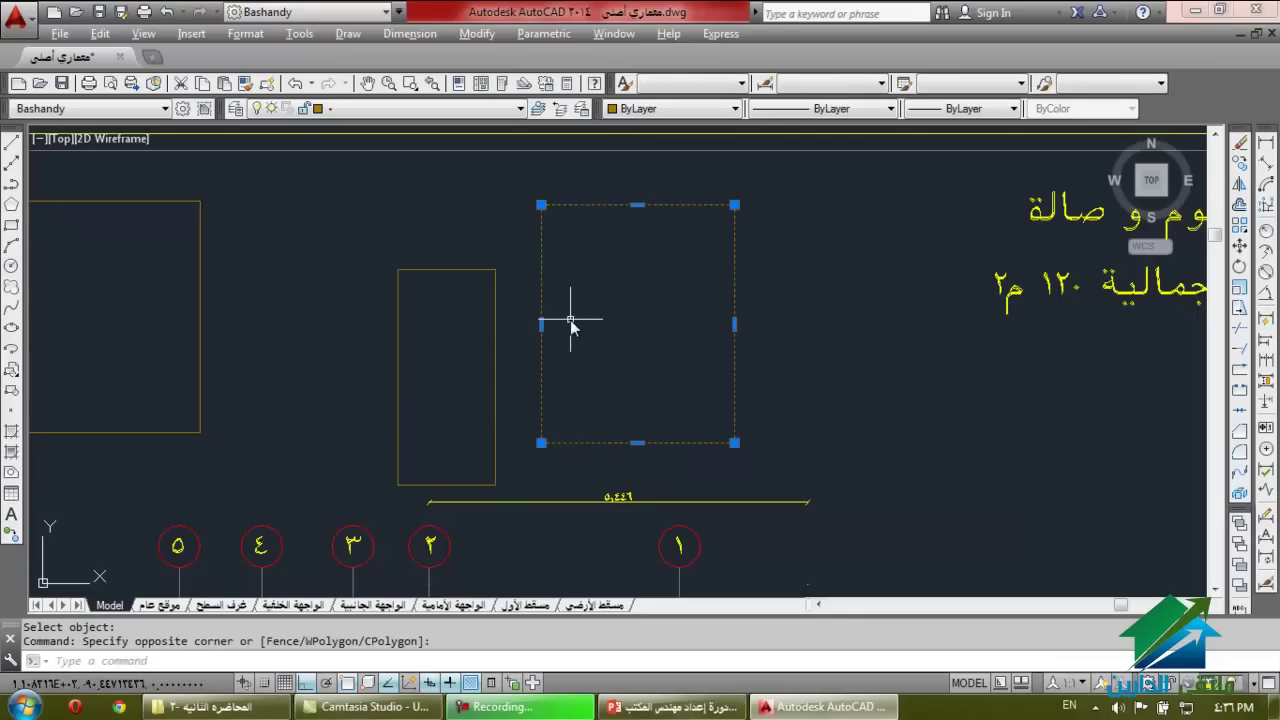
left_click(502, 312)
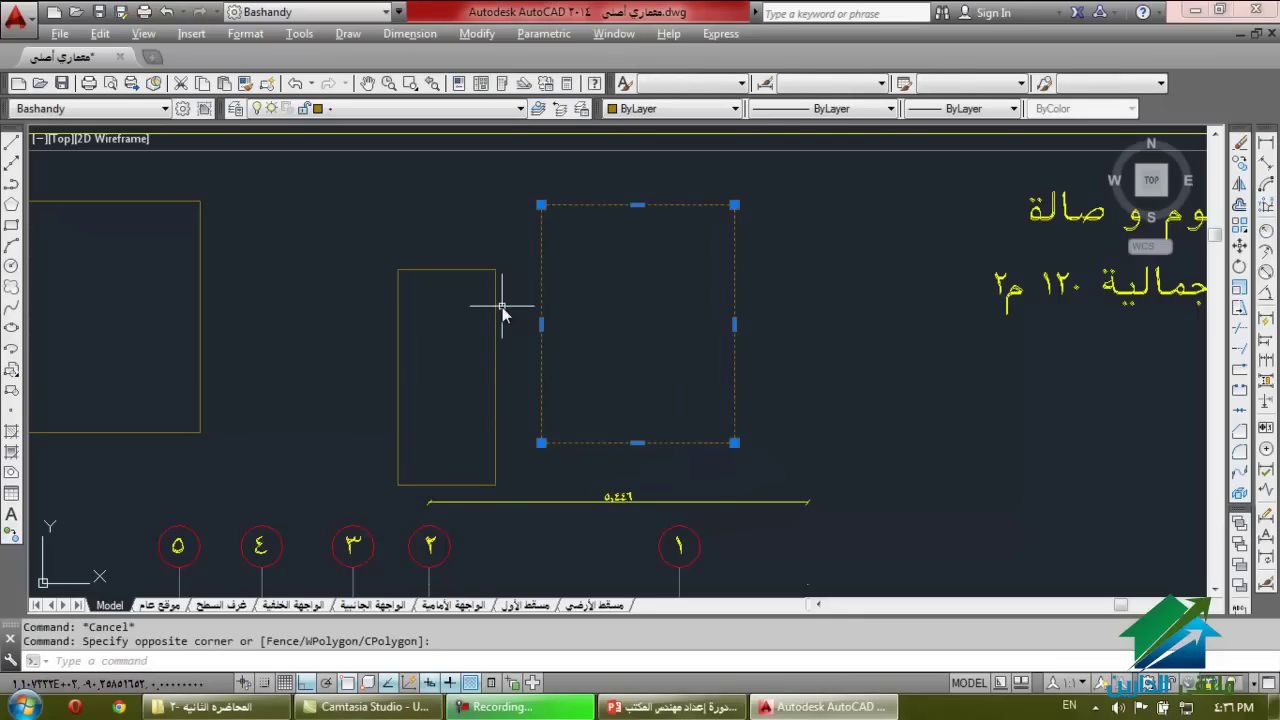
type("li")
key("Return")
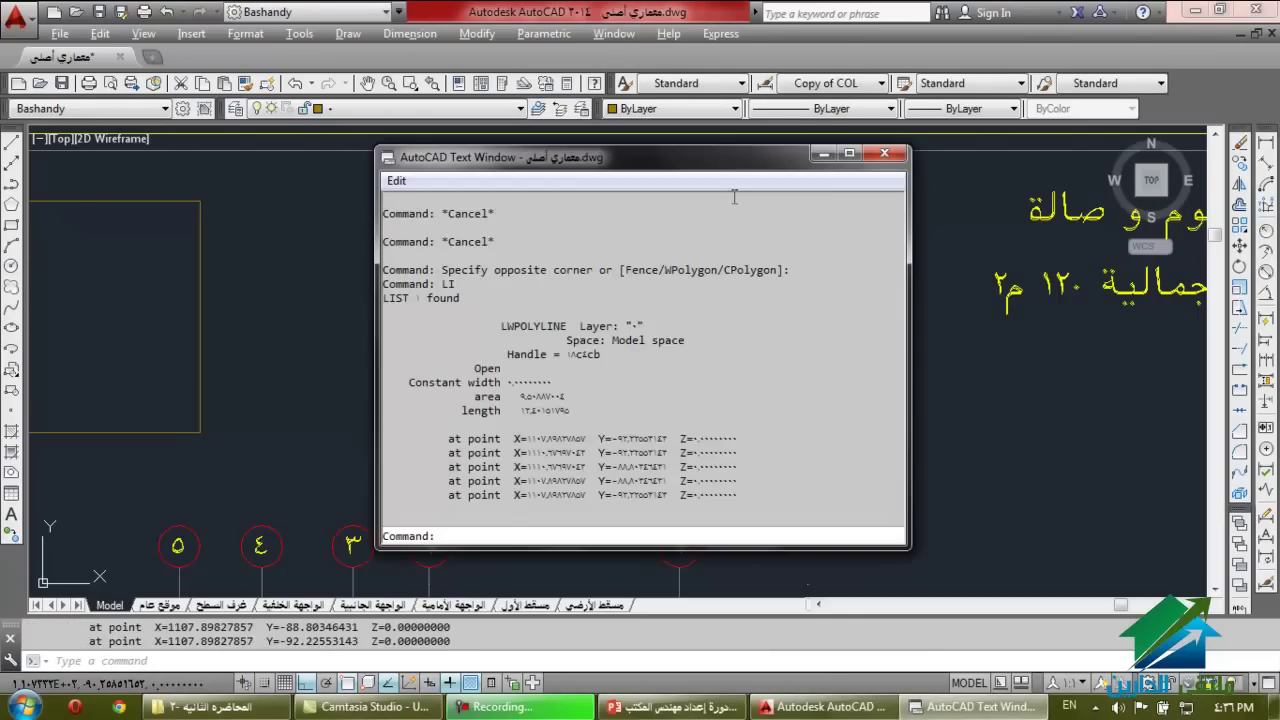
left_click(887, 158)
key("Escape")
key("Escape")
Draw an open three-segment polyline west of the L-shaped outline, above axes 7 to 10.
scroll(663, 286, "down", 4)
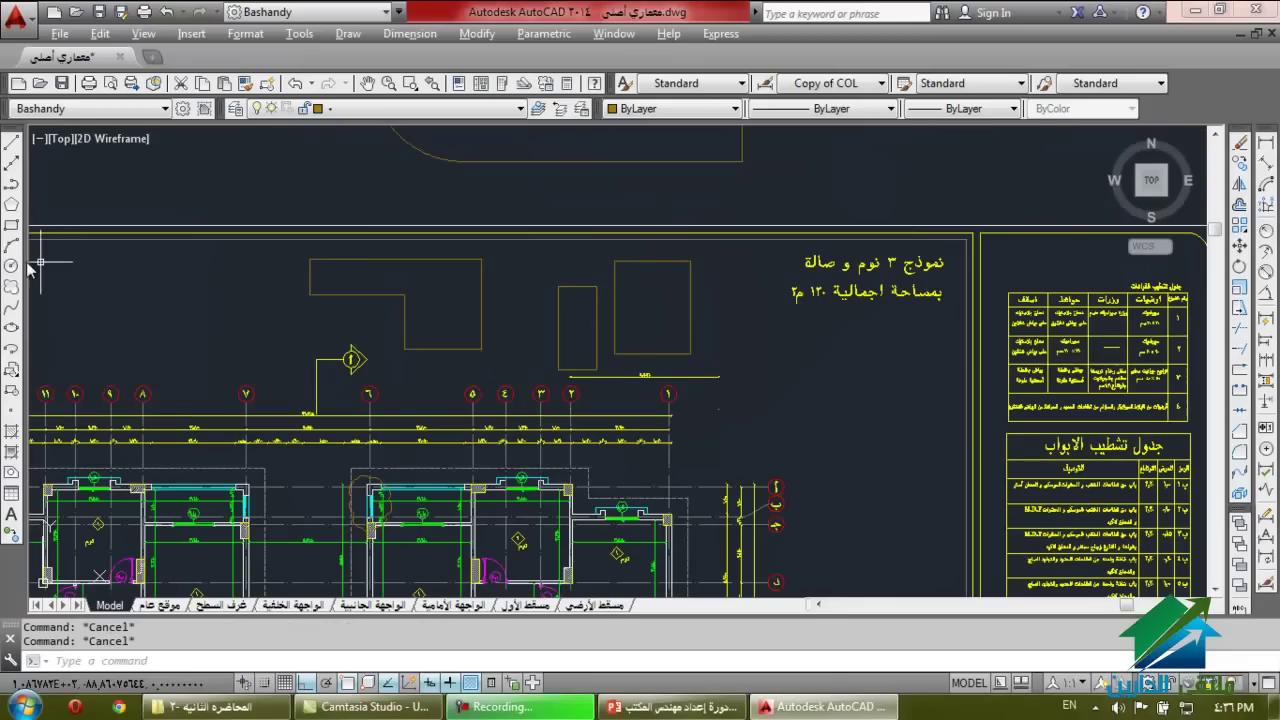
left_click(12, 184)
left_click(100, 297)
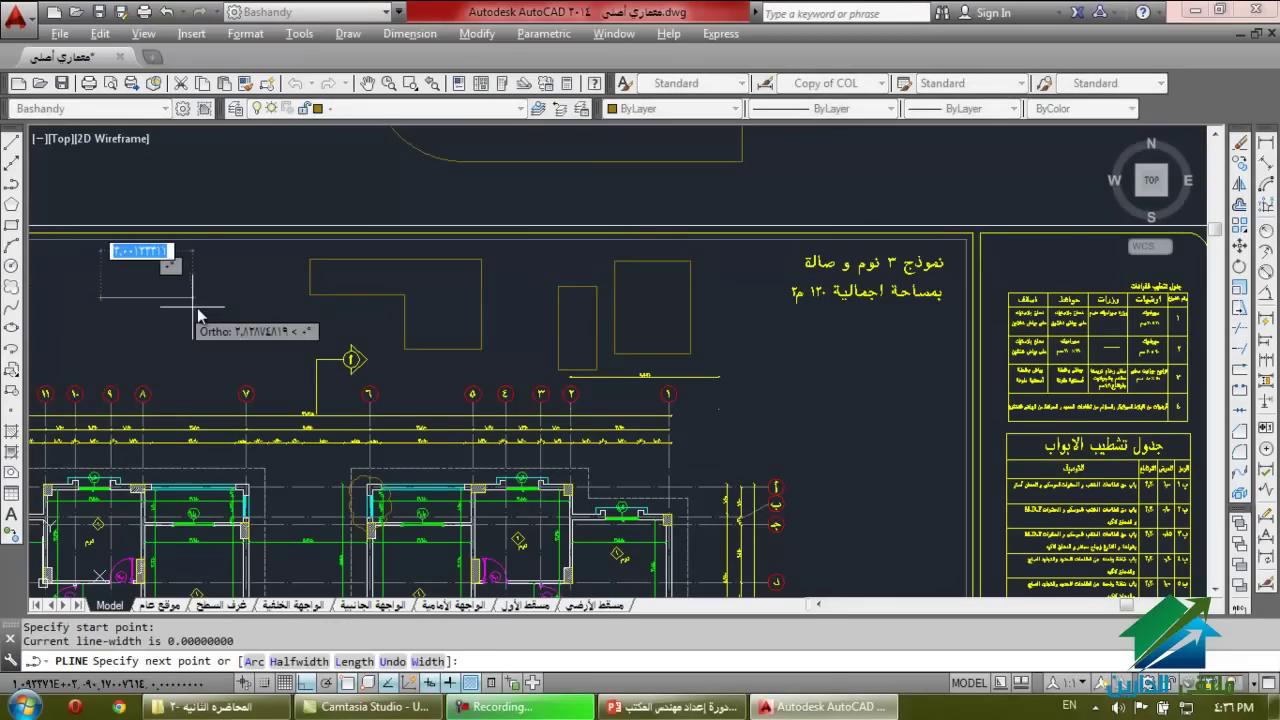
left_click(214, 297)
left_click(214, 345)
key("Escape")
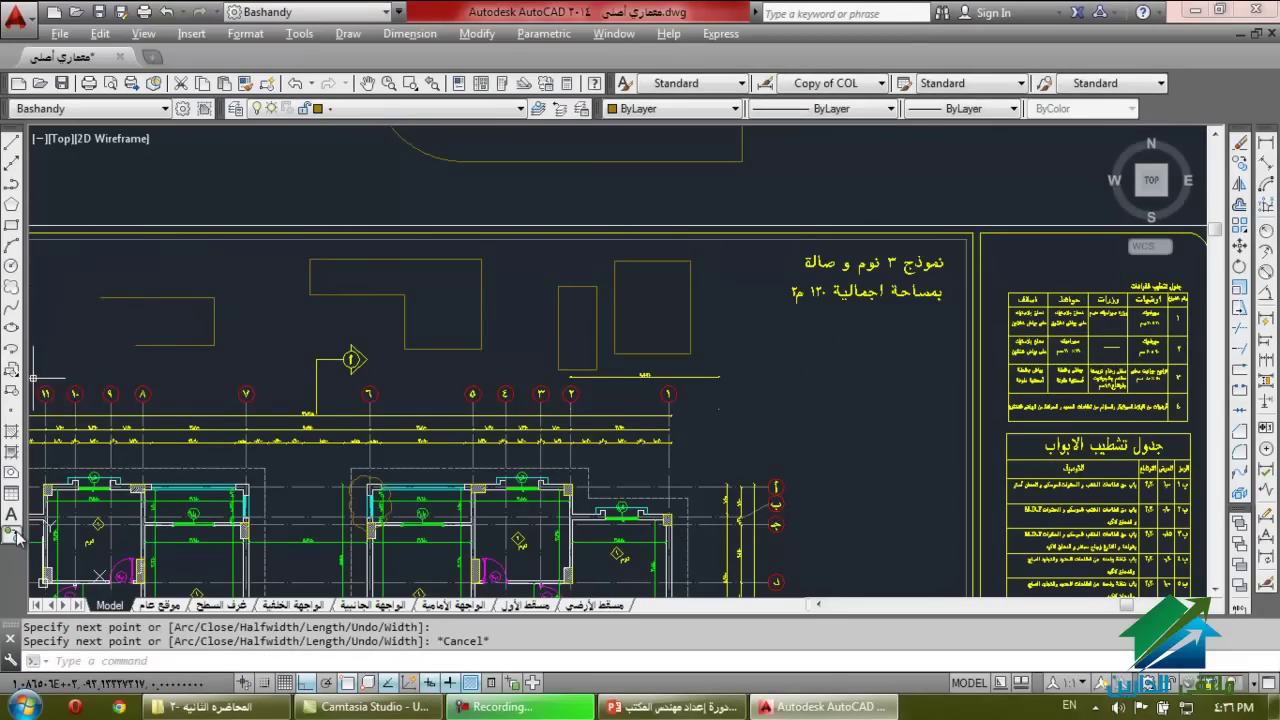
Use Add Selected on the open three-segment polyline to draw an open five-segment polyline beside it, crossing the upper sheet frame.
left_click(13, 535)
left_click(212, 347)
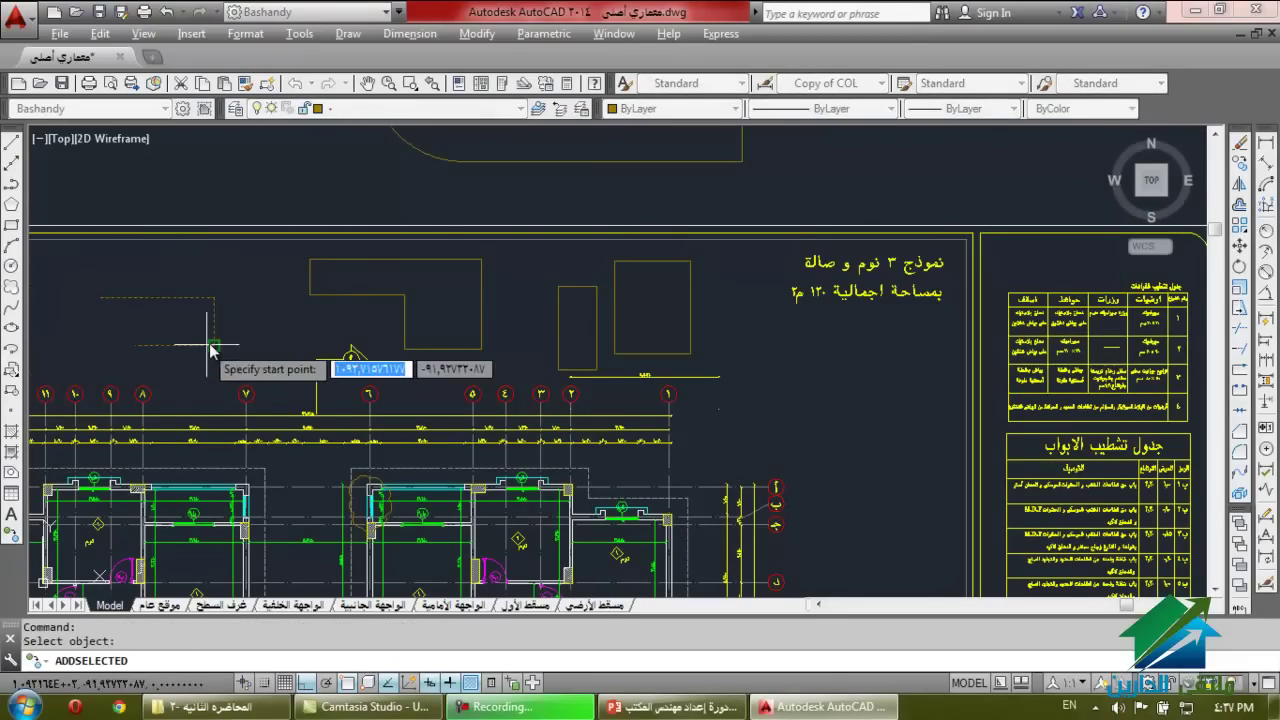
left_click(236, 345)
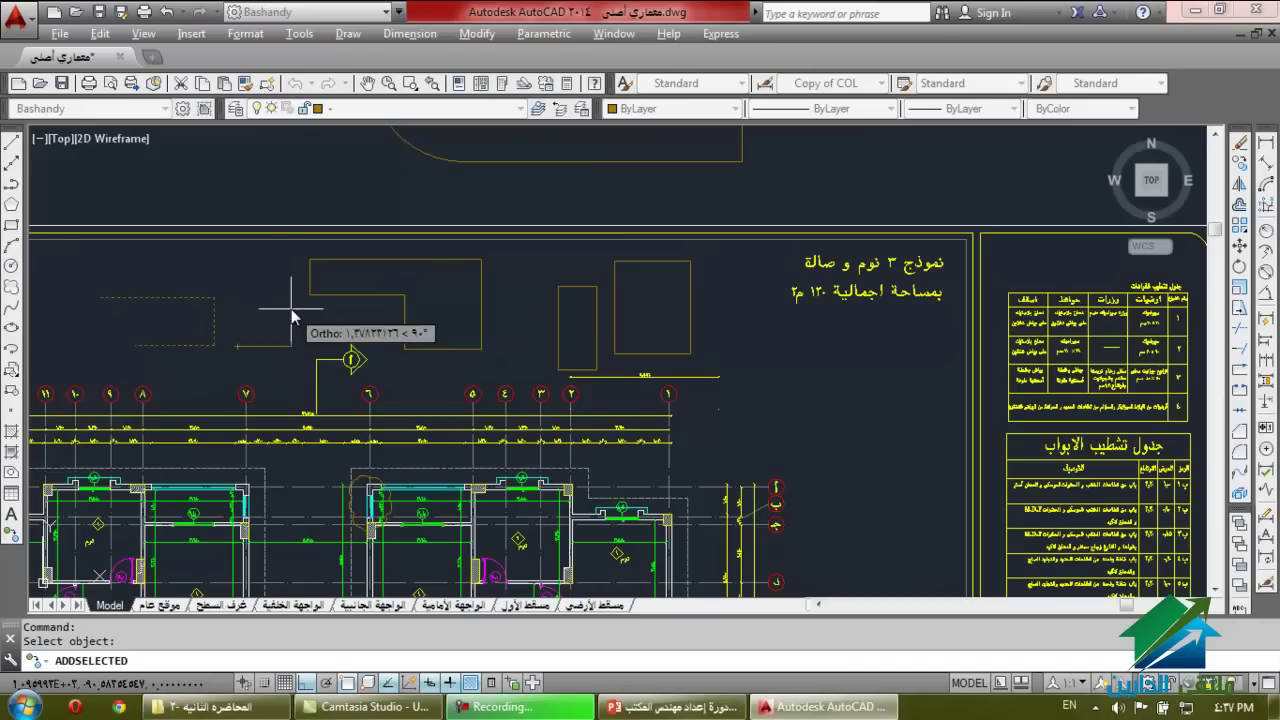
left_click(291, 175)
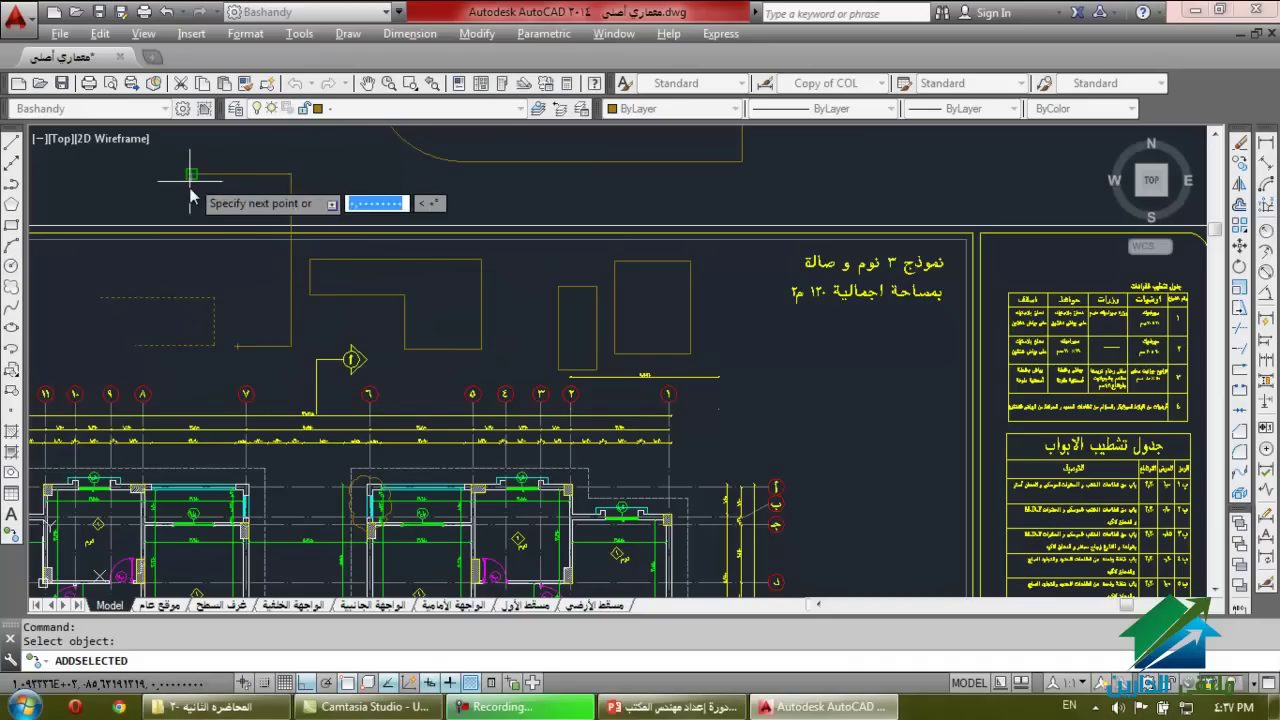
left_click(191, 175)
left_click(191, 265)
left_click(265, 285)
key("Escape")
key("Escape")
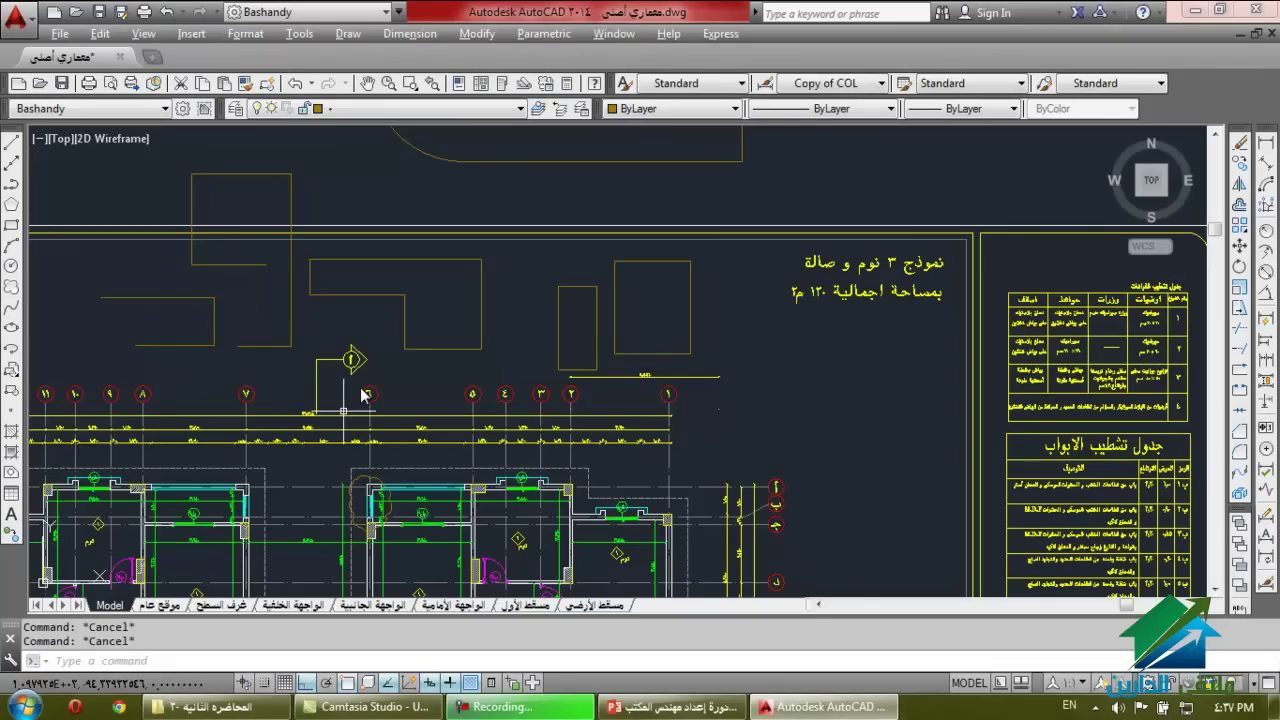
left_click(822, 410)
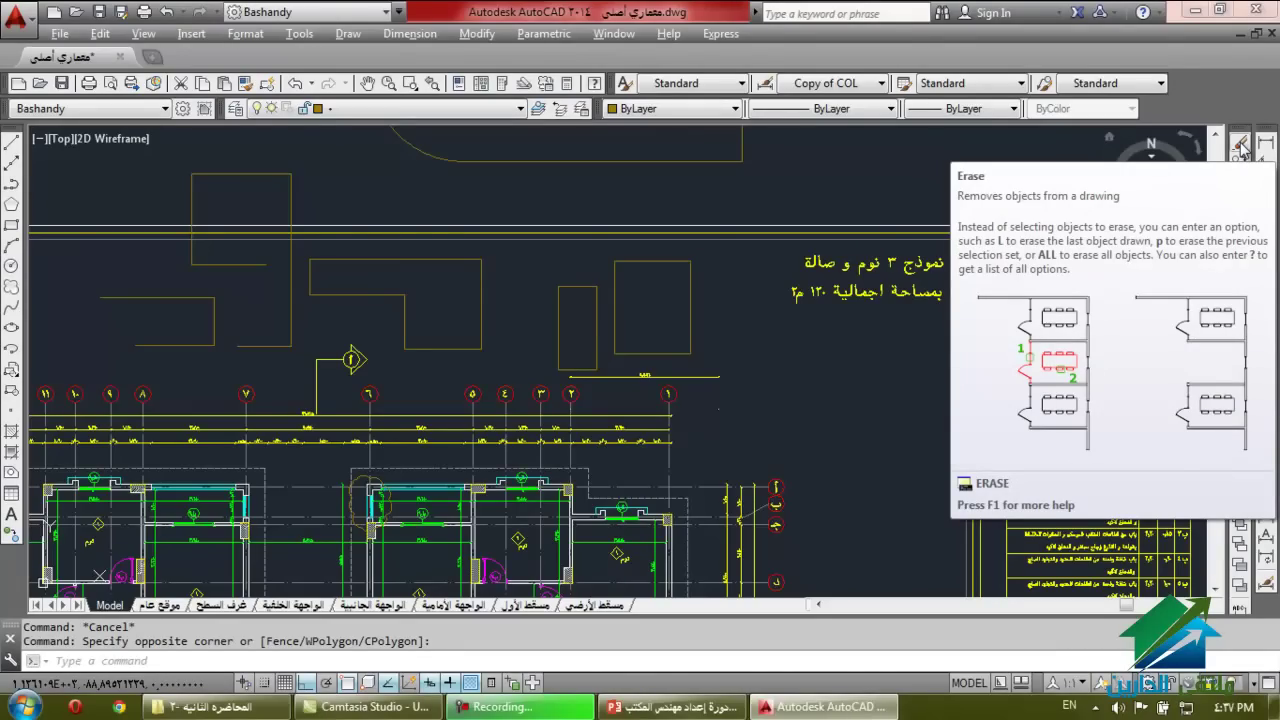
left_click(770, 437)
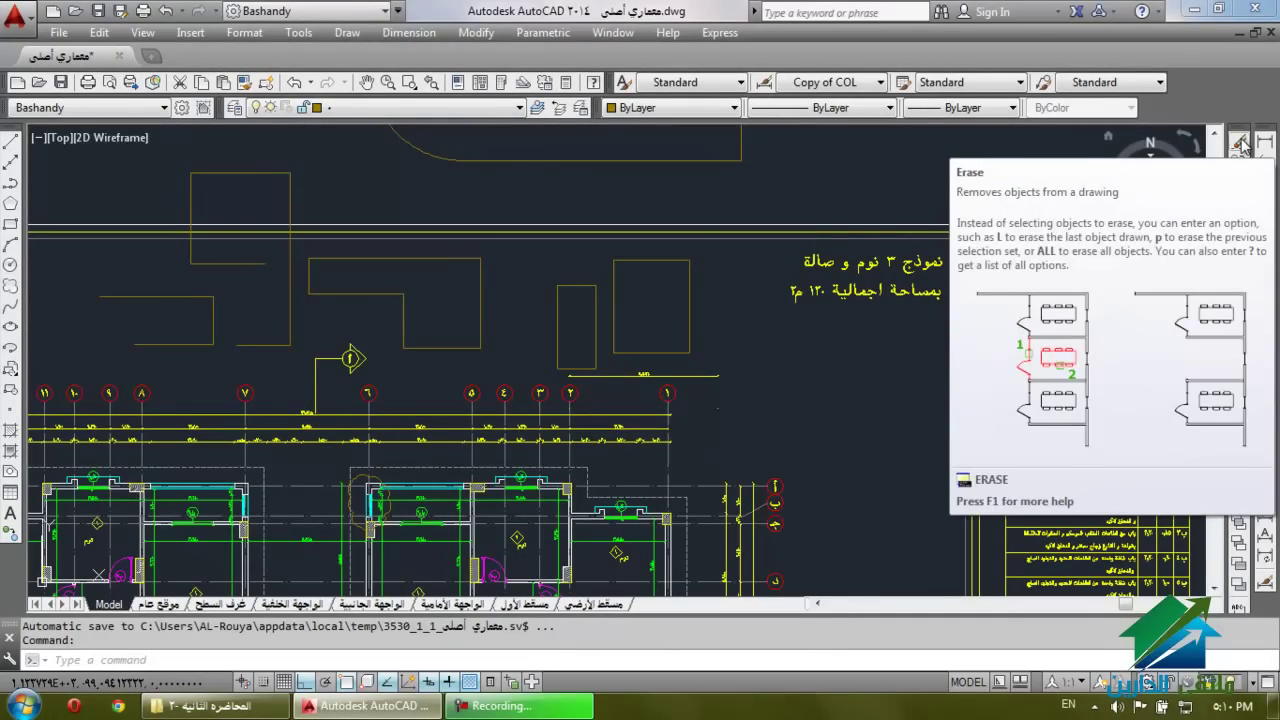
Erase the open three-segment polyline with the Erase command, and undo the erasure.
left_click(1240, 143)
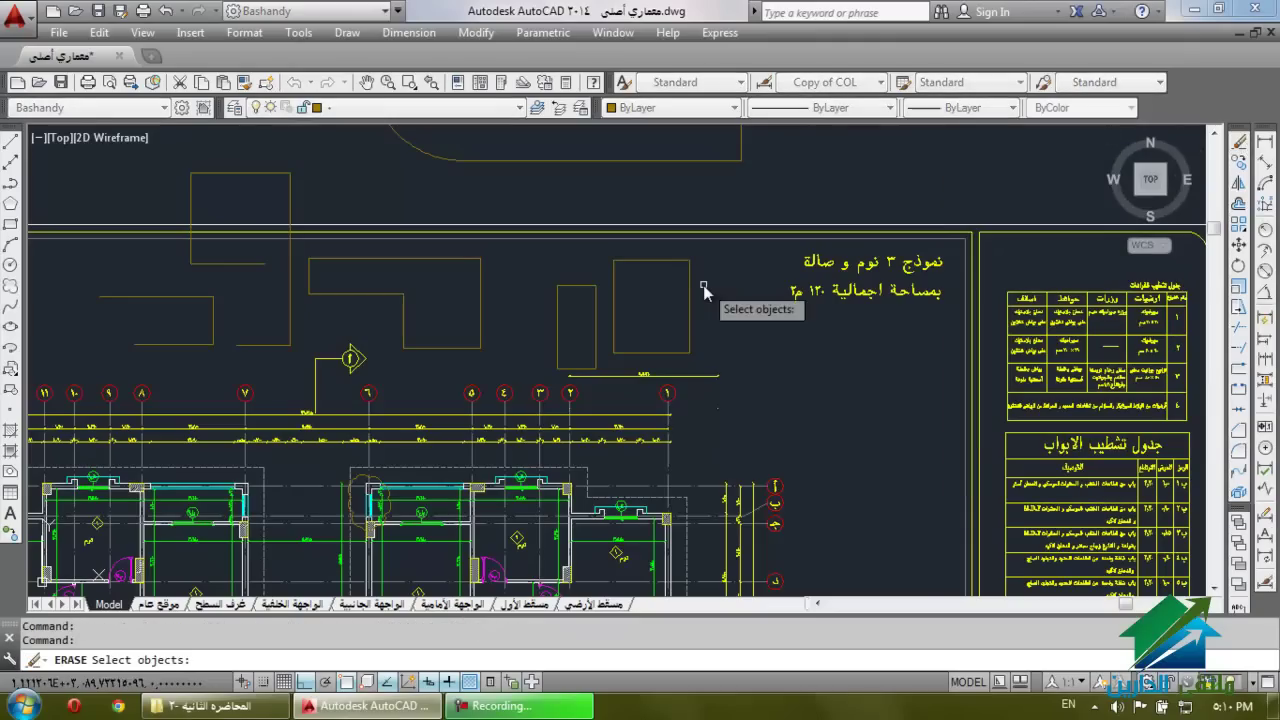
left_click(179, 343)
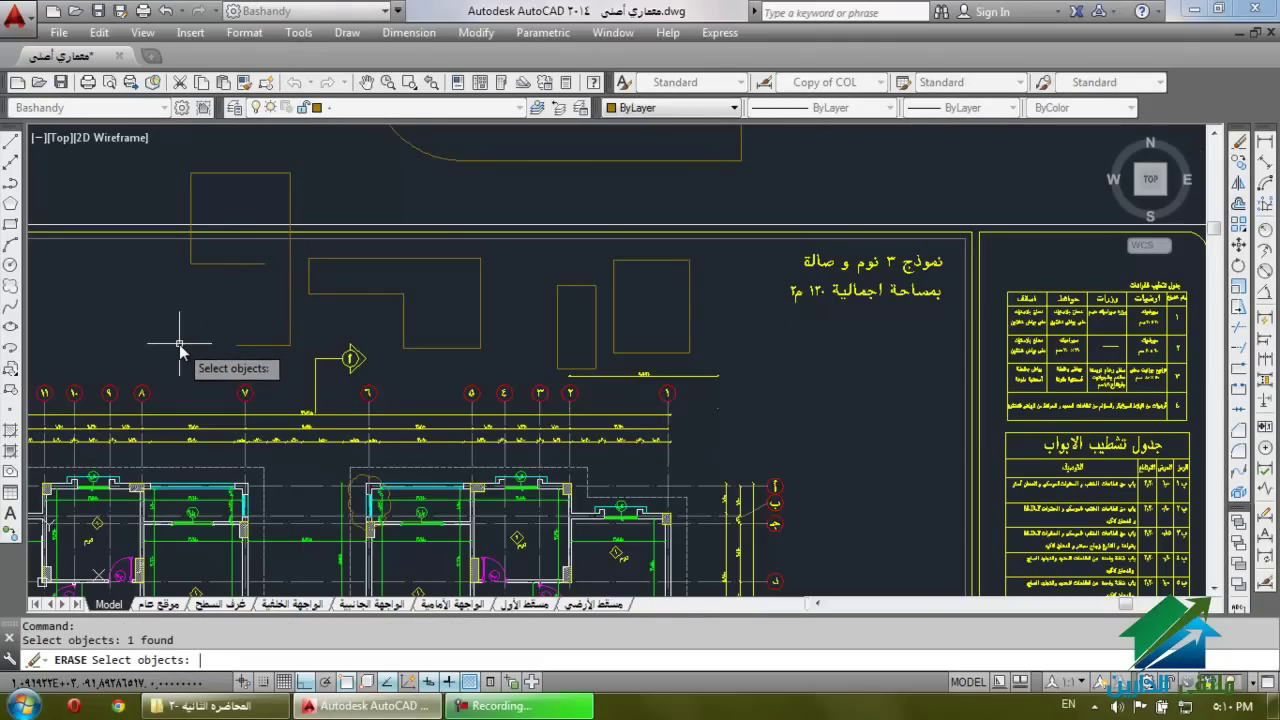
key("Return")
key("Escape")
key("Escape")
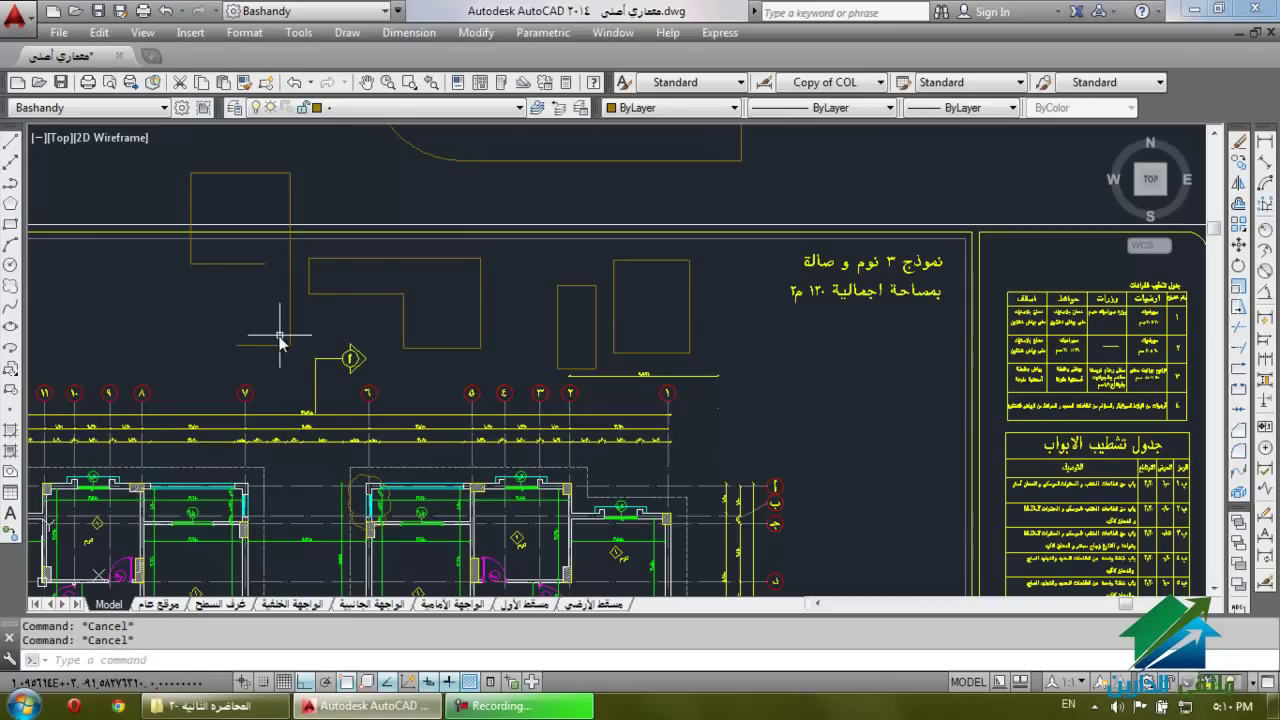
left_click(234, 331)
key("ctrl+z")
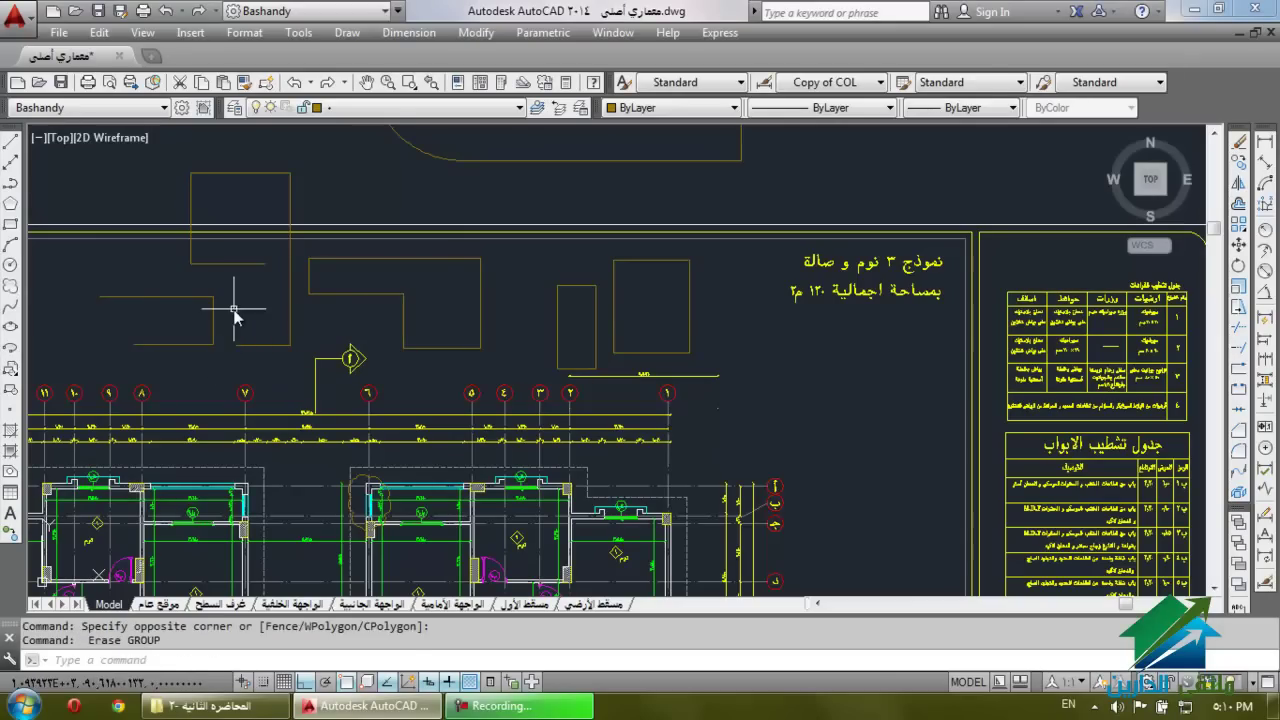
Delete the open three-segment polyline above axes 7 to 10 by selecting it first.
left_click(165, 325)
key("Delete")
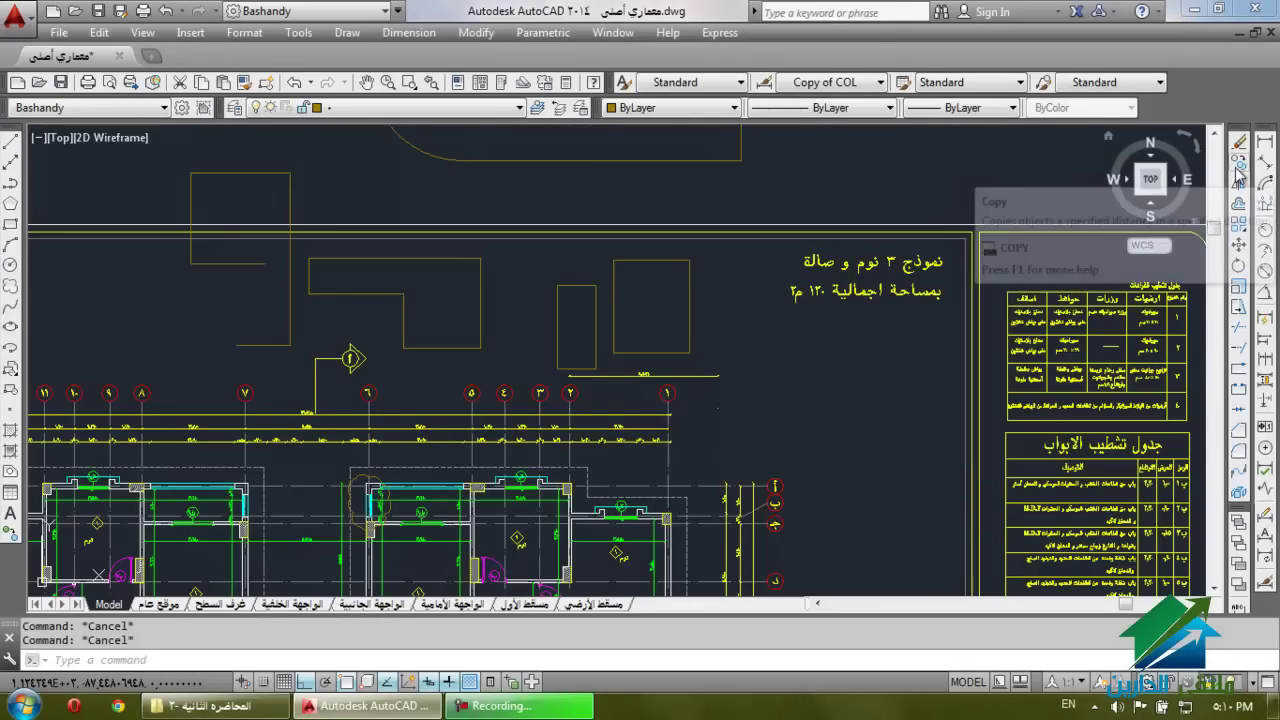
Copy the L-shaped outline and the narrow rectangle beside it from the L-shape's northeast corner to the empty area above the curved outline.
left_click(1238, 170)
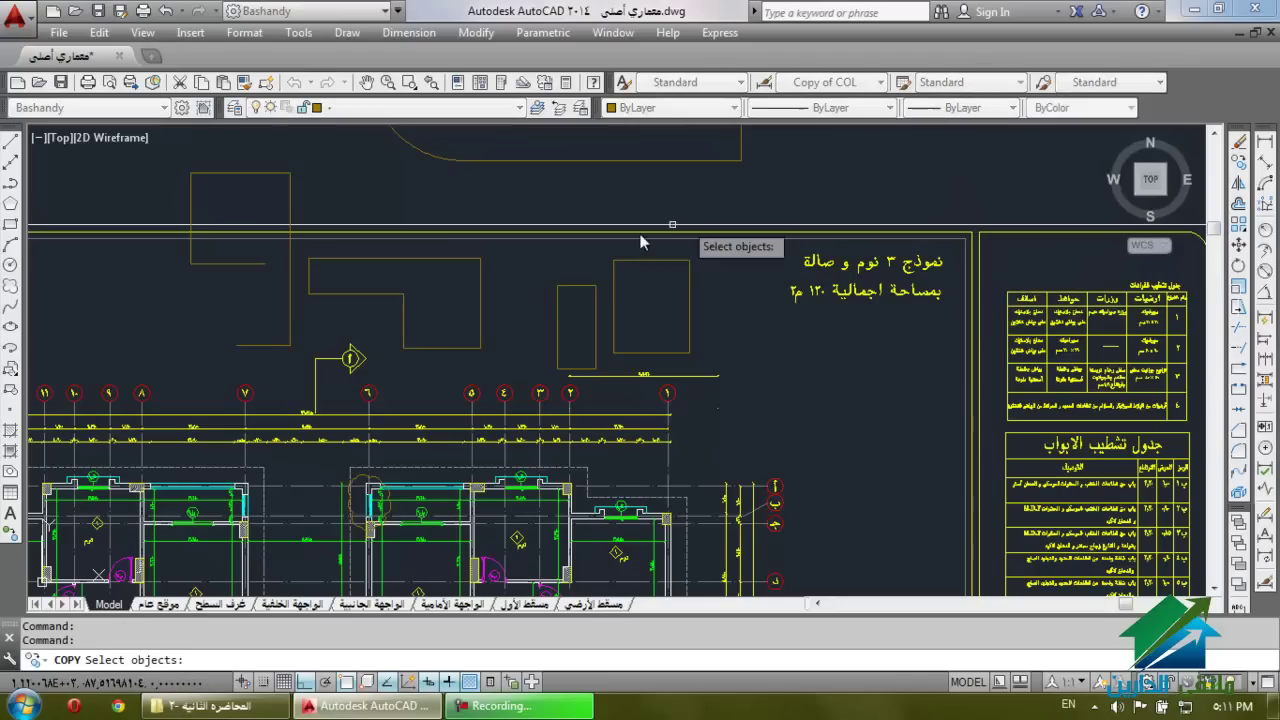
left_click(479, 315)
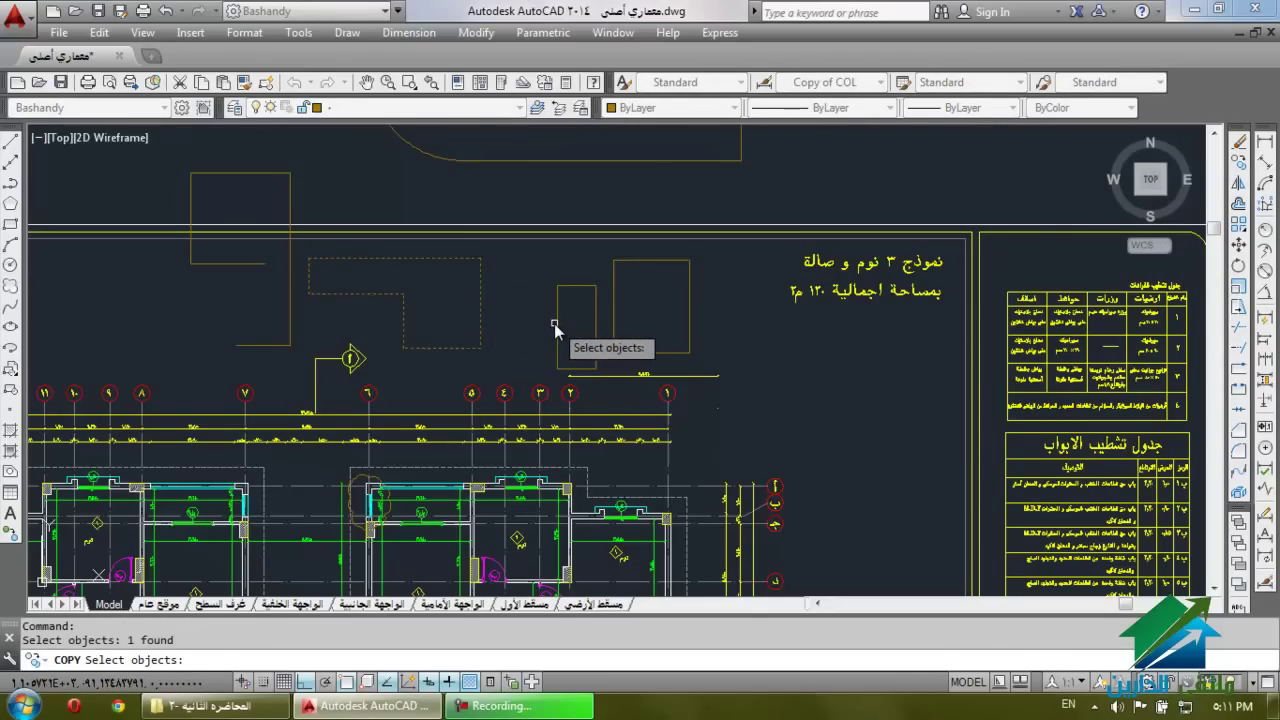
left_click(557, 323)
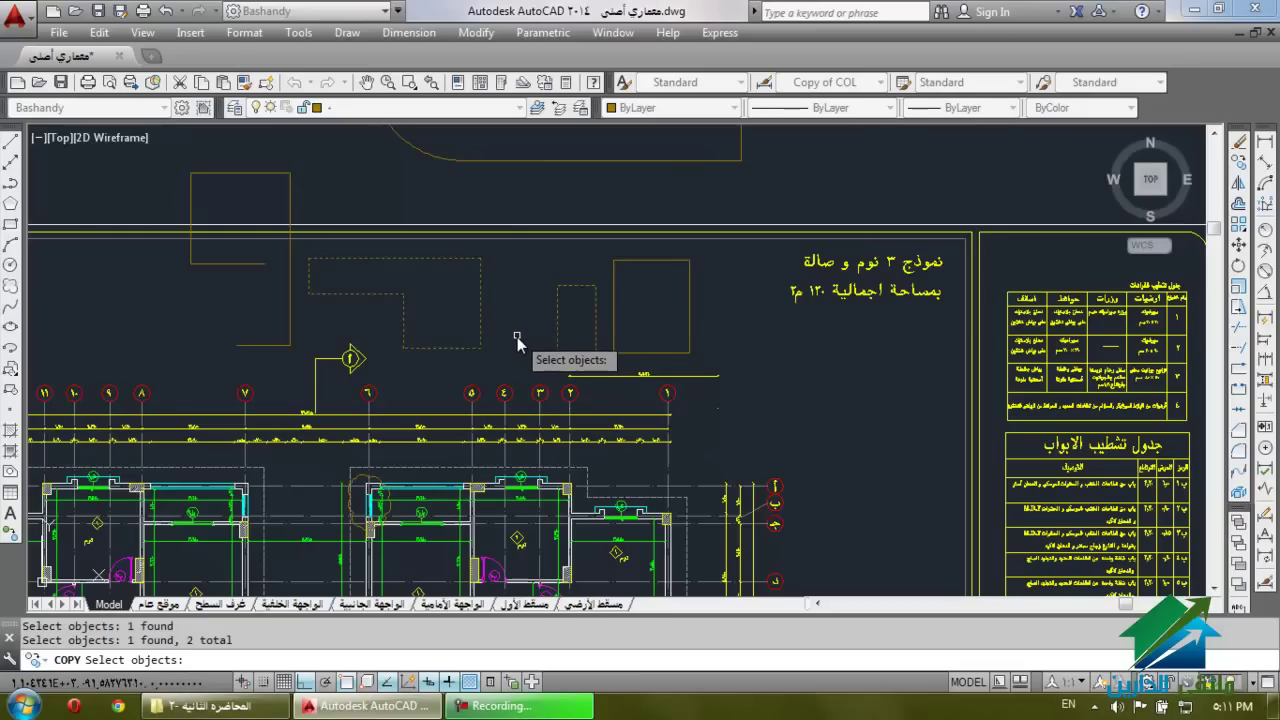
key("Return")
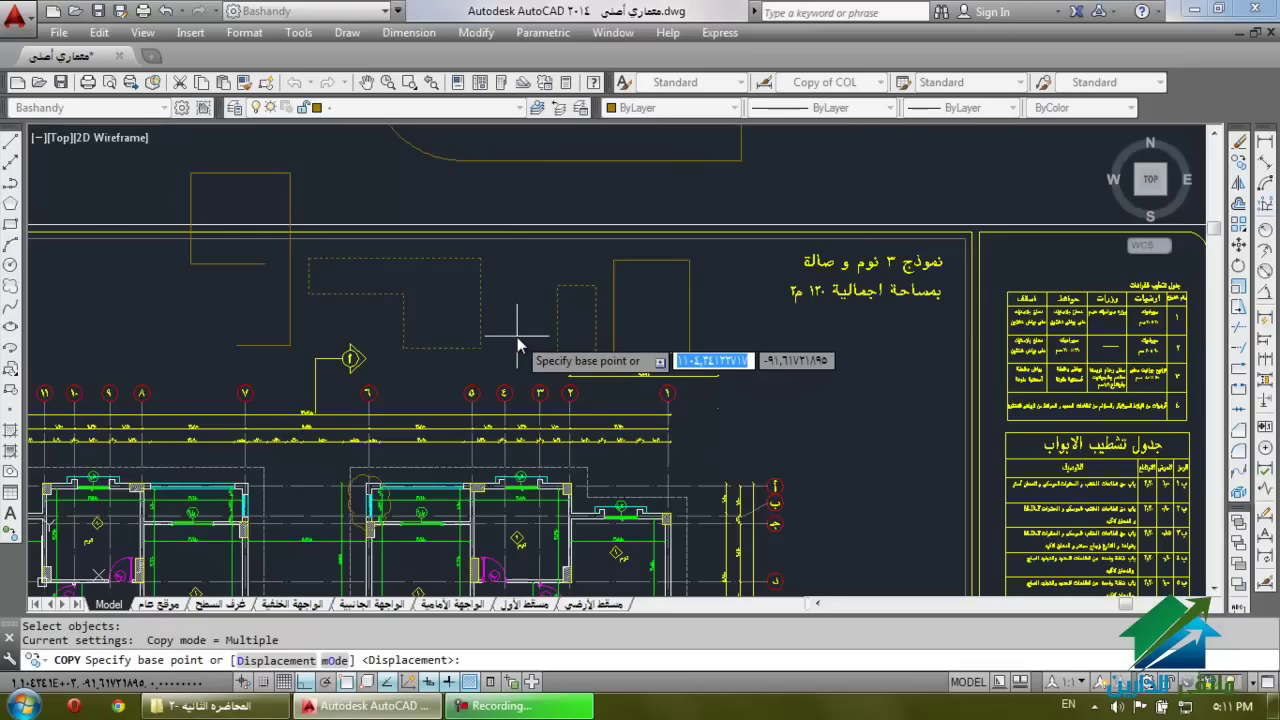
left_click(482, 262)
scroll(487, 258, "down", 3)
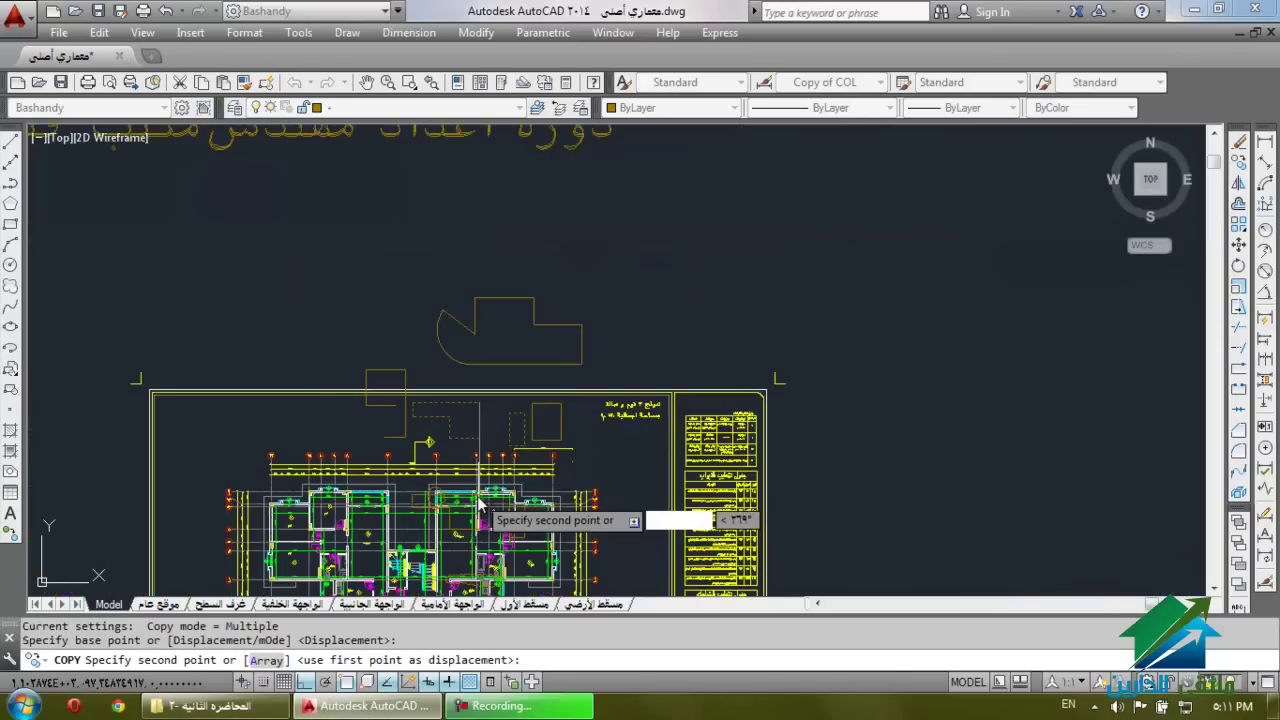
scroll(487, 258, "up", 3)
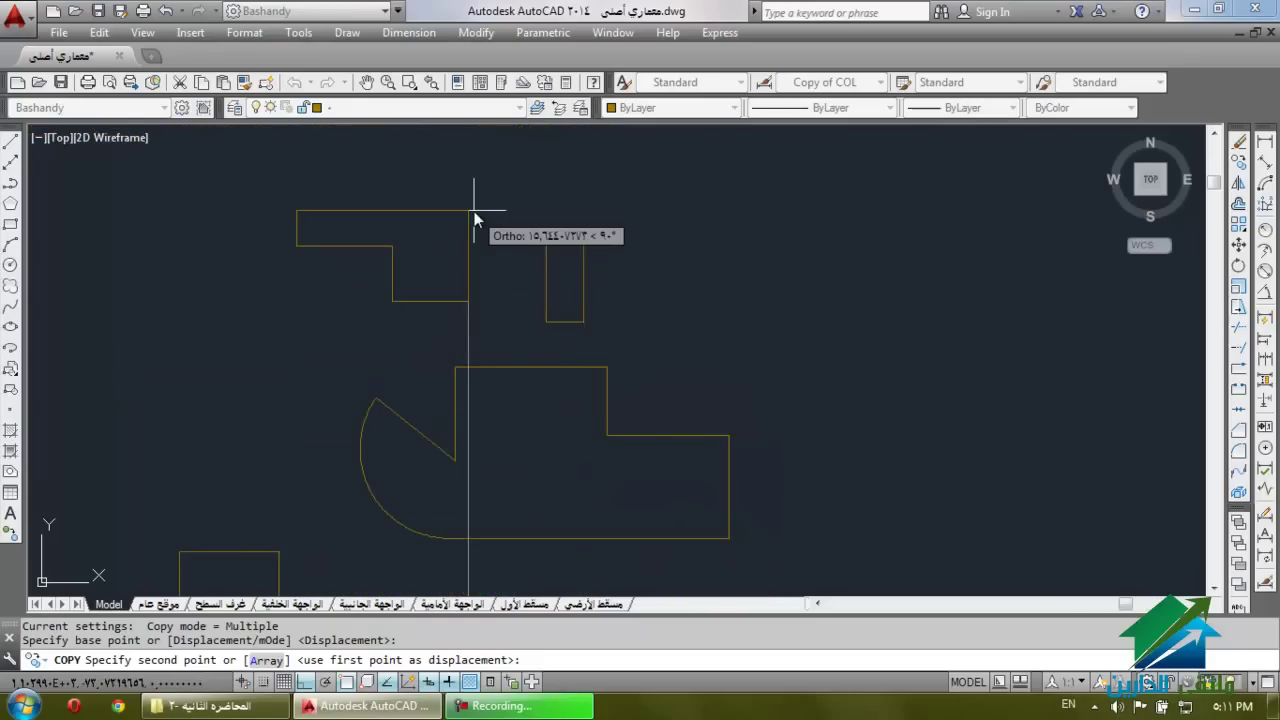
left_click(520, 294)
Turn Ortho off, place a second copy of both shapes east of the first copy, and end the Copy command.
scroll(524, 295, "down", 4)
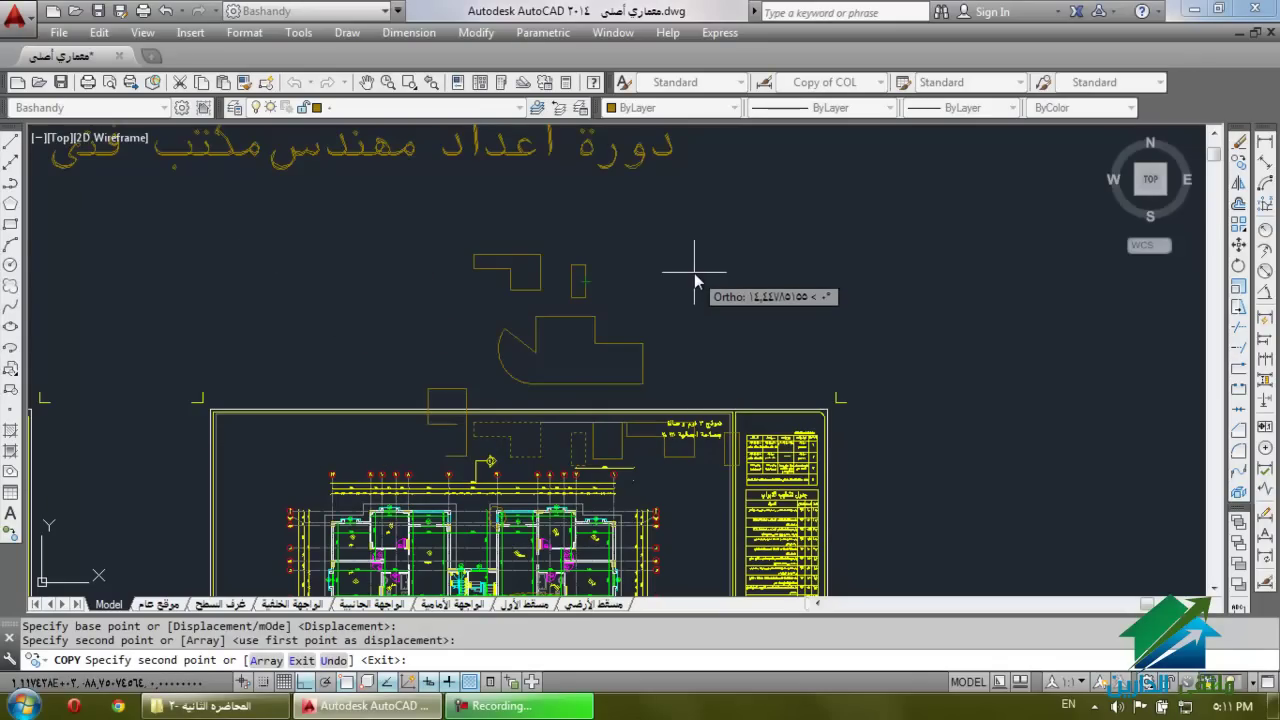
key("F8")
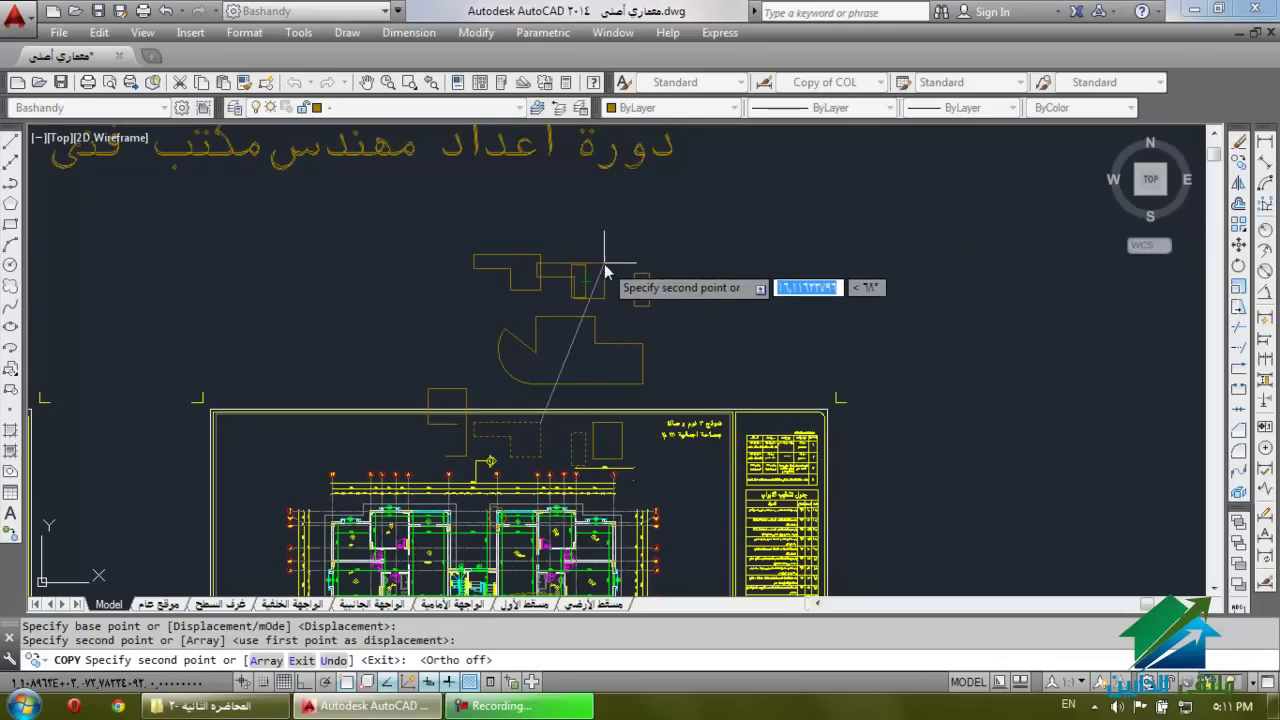
left_click(776, 263)
key("Escape")
key("Escape")
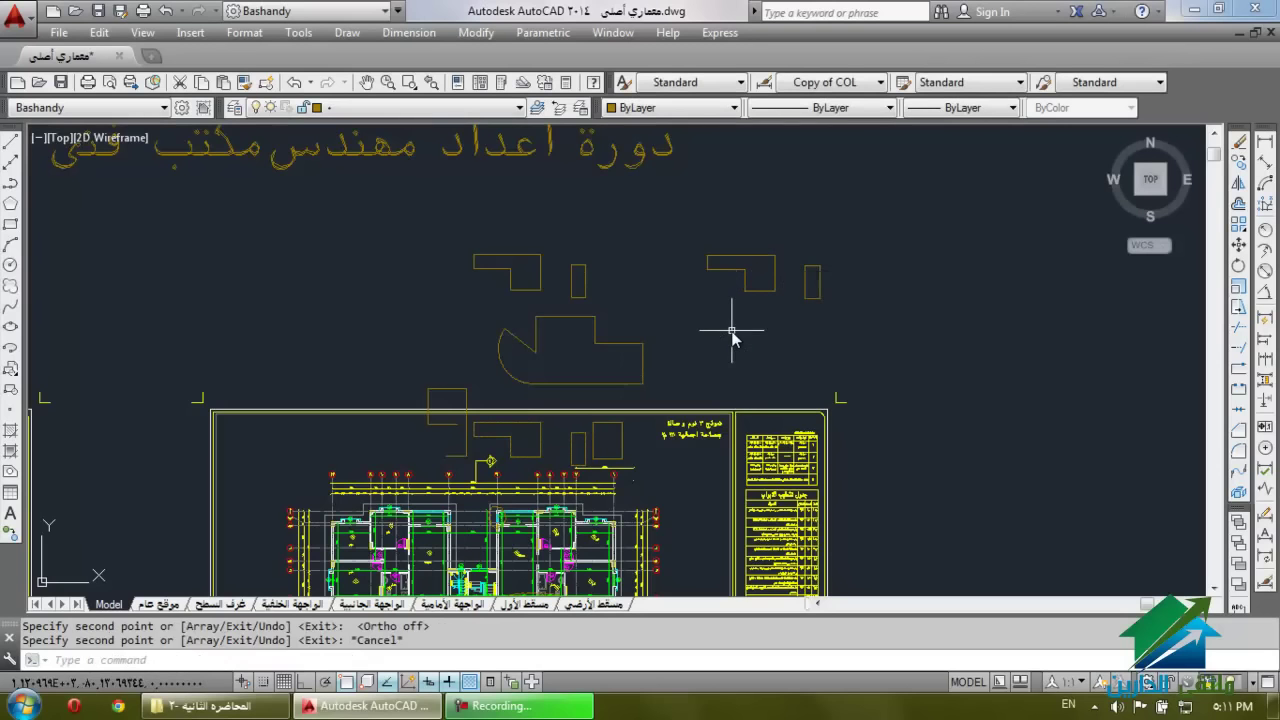
Copy the column outline at the plan's northeast corner from the intersection of axes 1 and أ to the matching intersection on the adjacent western plan.
scroll(715, 272, "up", 2)
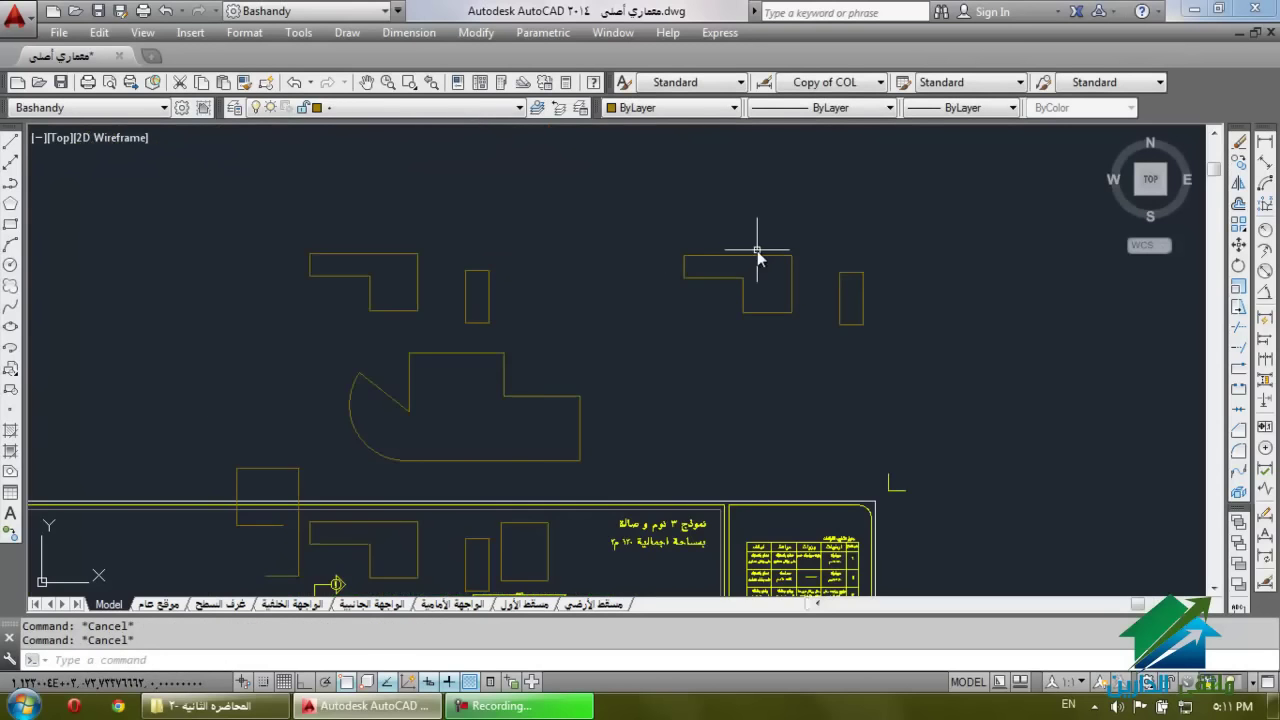
scroll(894, 214, "down", 4)
scroll(805, 368, "up", 5)
scroll(805, 368, "up", 4)
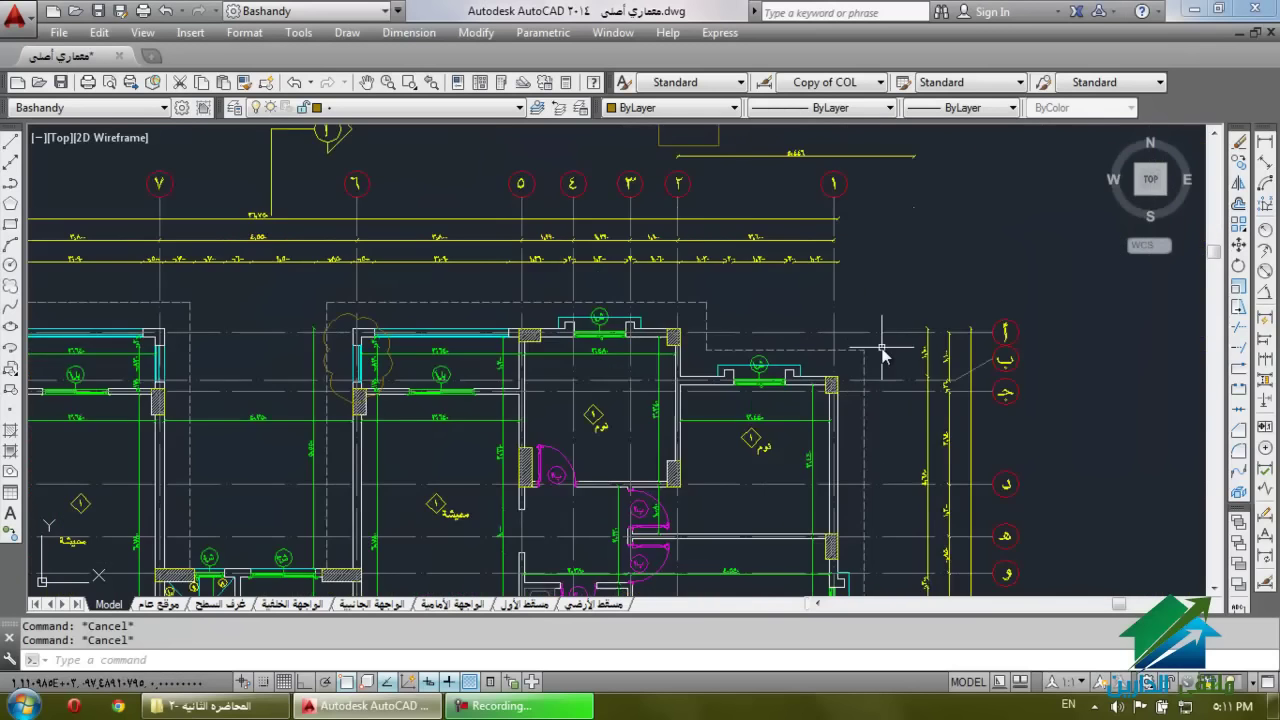
scroll(750, 280, "up", 3)
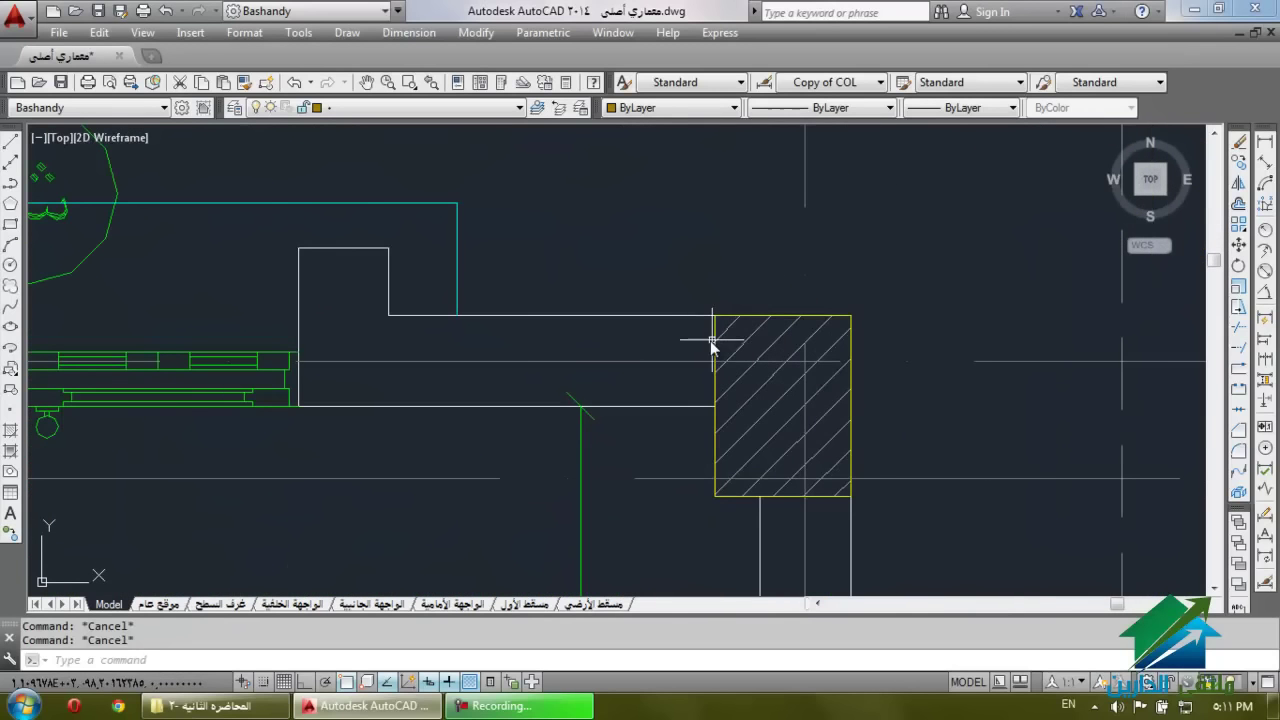
left_click(714, 340)
scroll(592, 314, "down", 5)
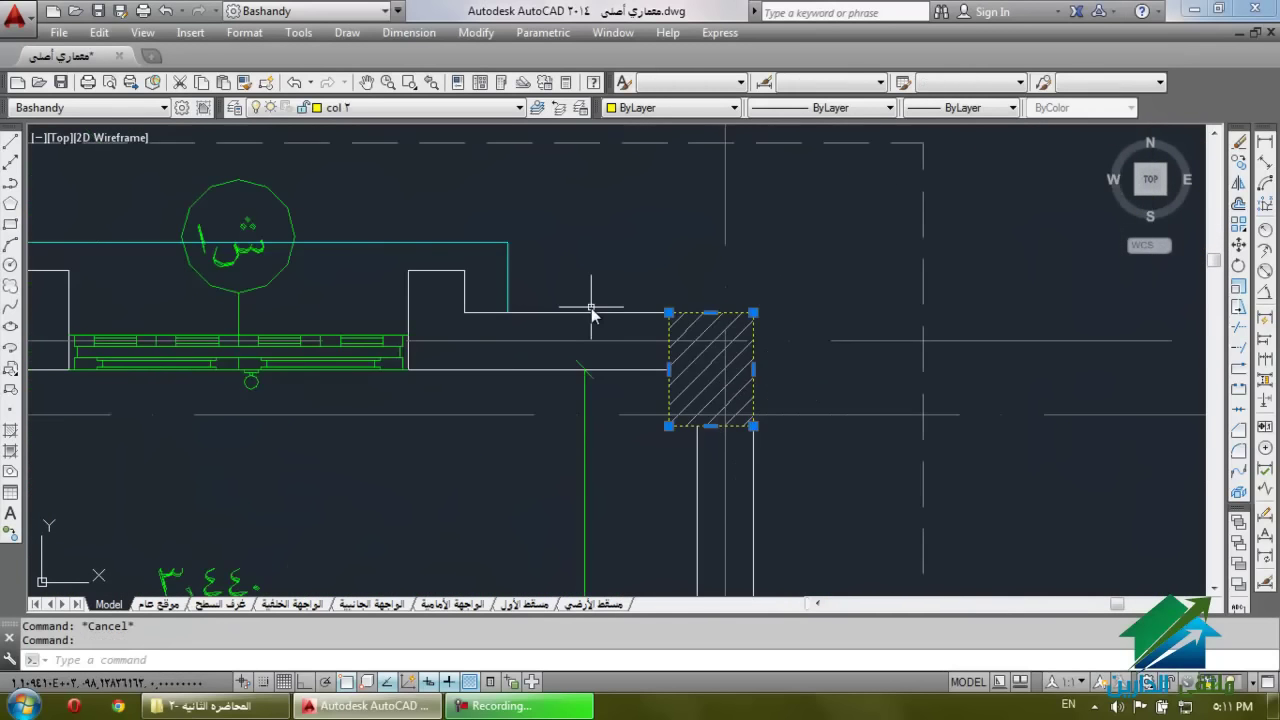
scroll(617, 232, "up", 2)
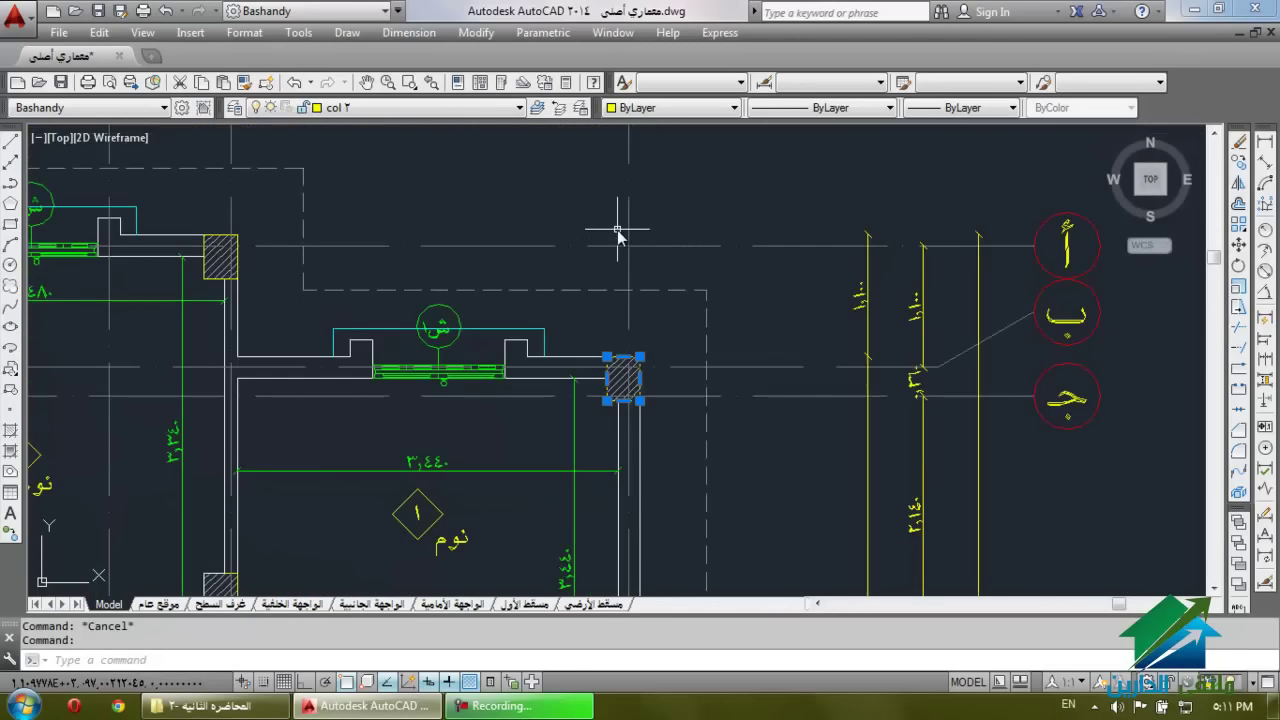
scroll(608, 396, "up", 3)
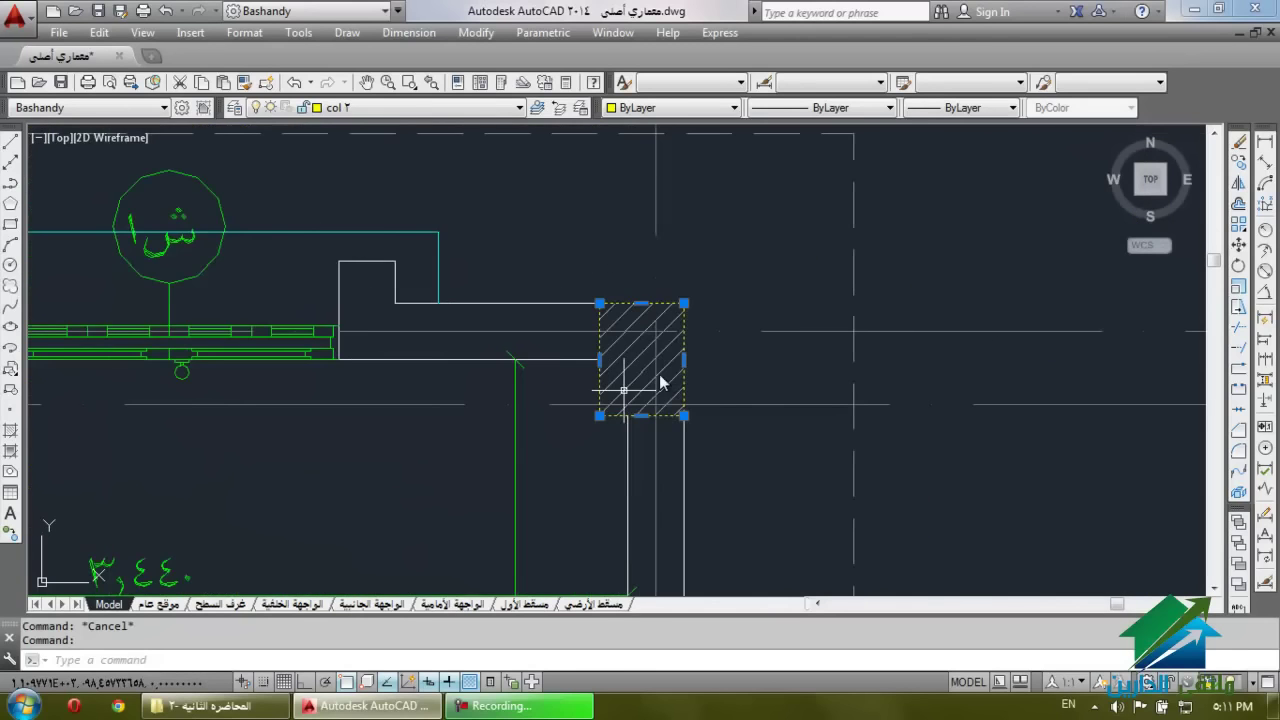
scroll(766, 306, "down", 5)
scroll(871, 251, "up", 2)
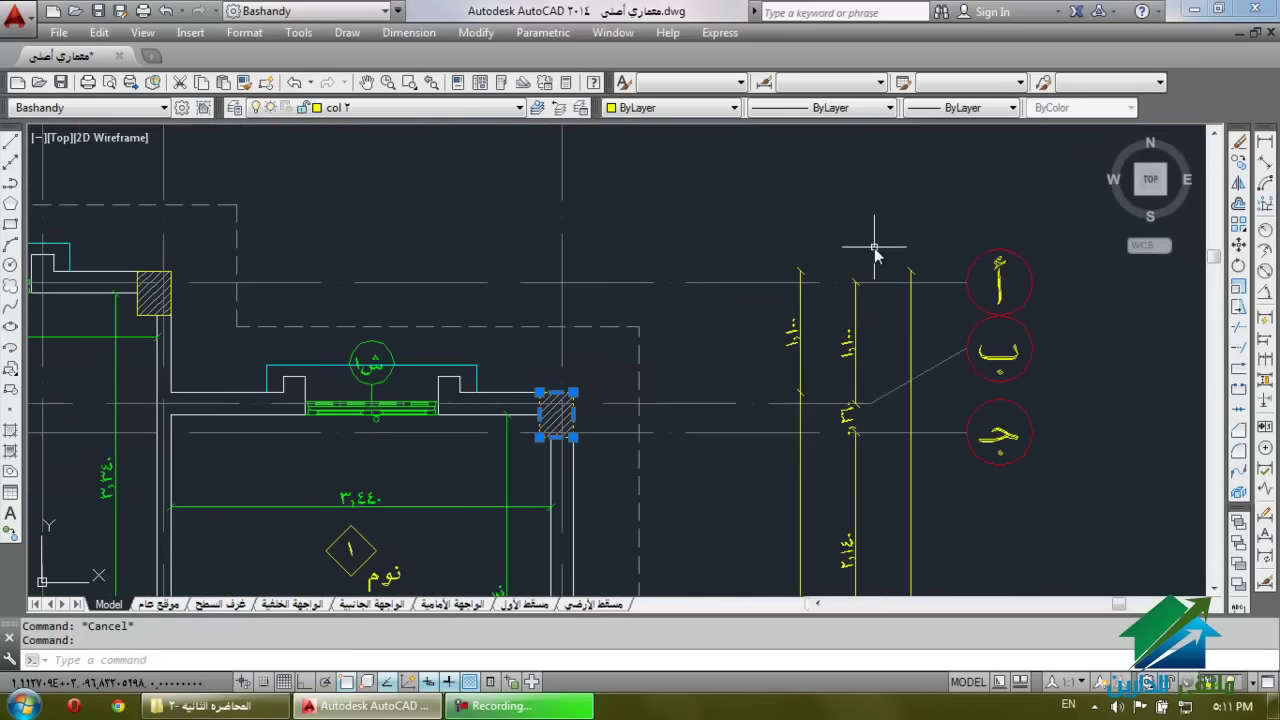
left_click(1252, 158)
scroll(550, 390, "up", 2)
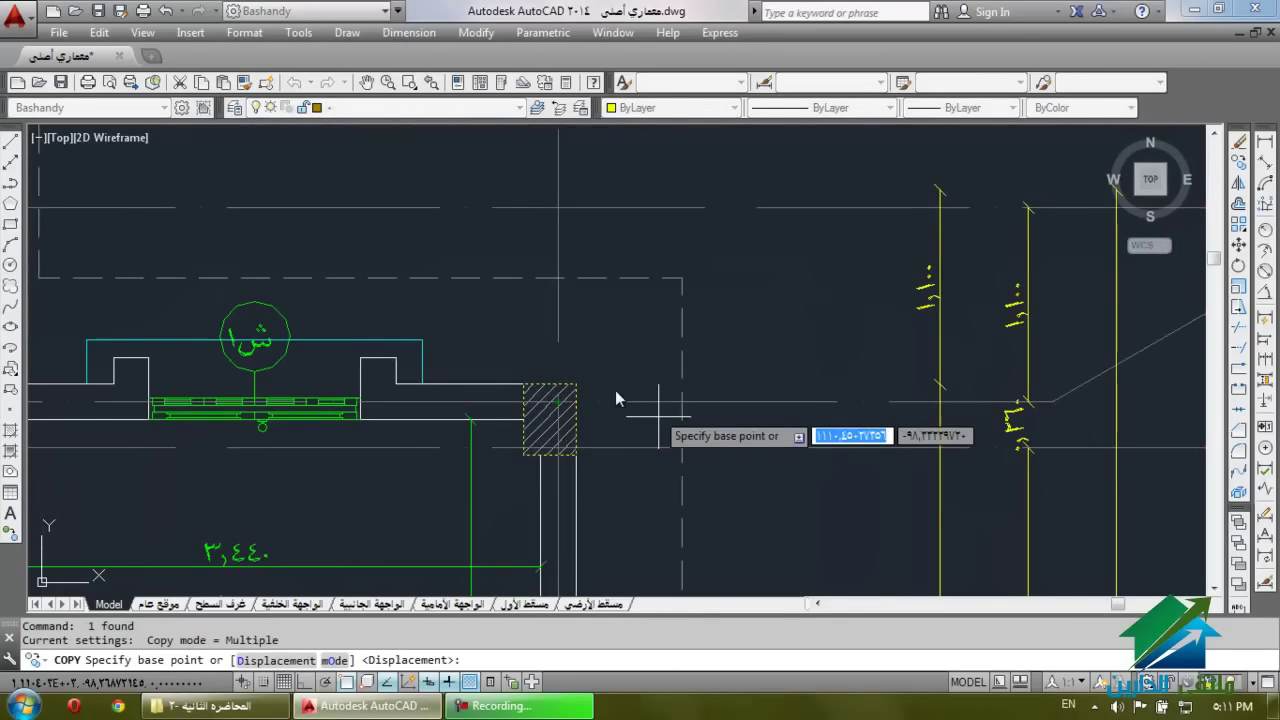
scroll(585, 428, "down", 5)
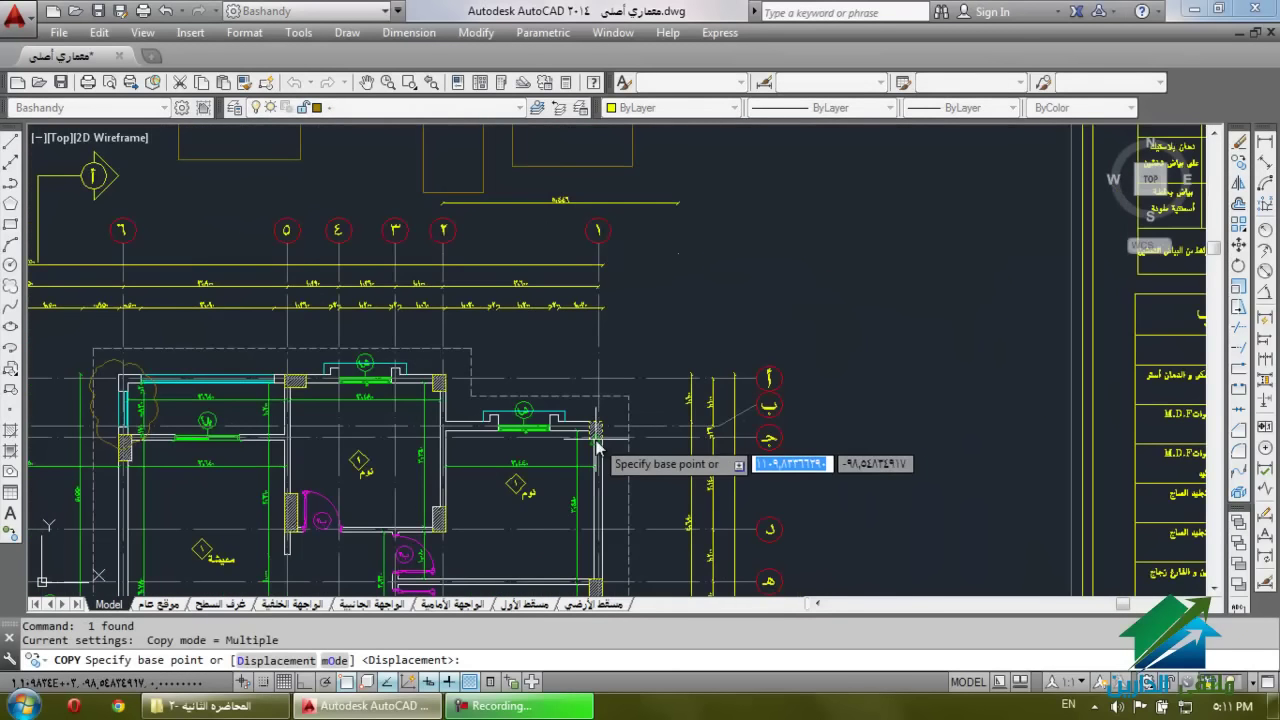
scroll(597, 413, "up", 2)
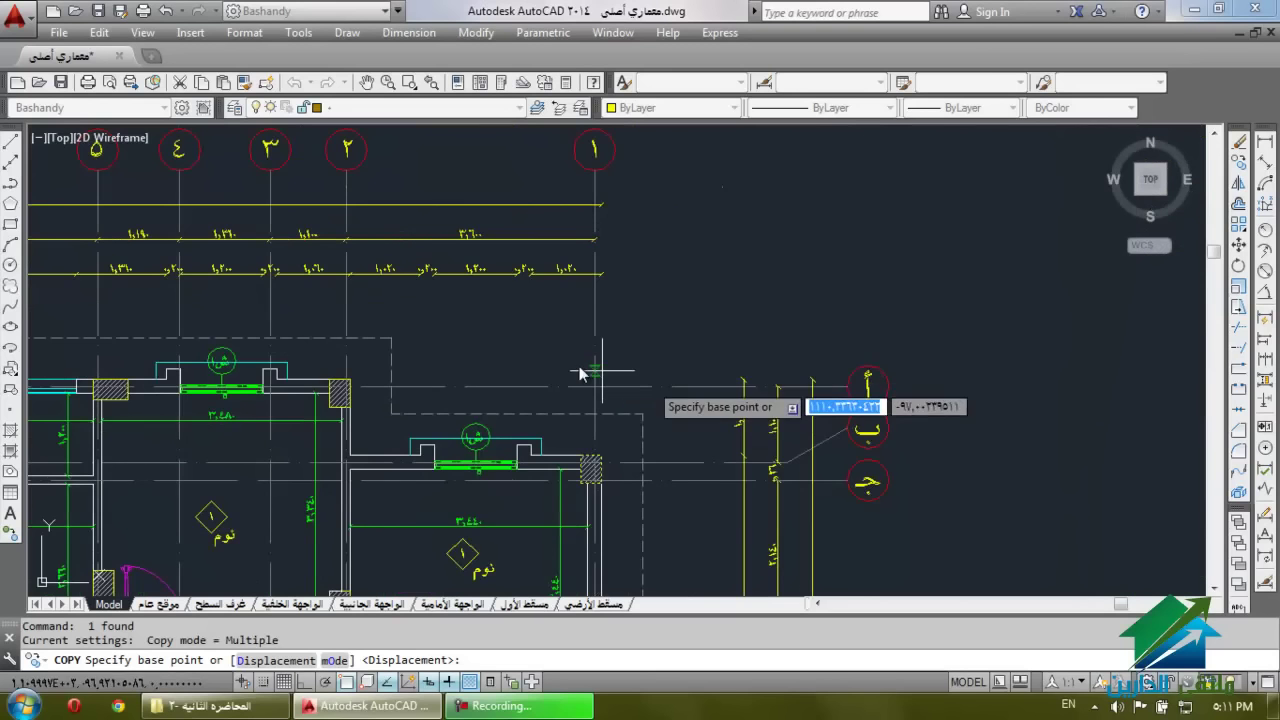
scroll(590, 300, "up", 1)
scroll(612, 590, "up", 3)
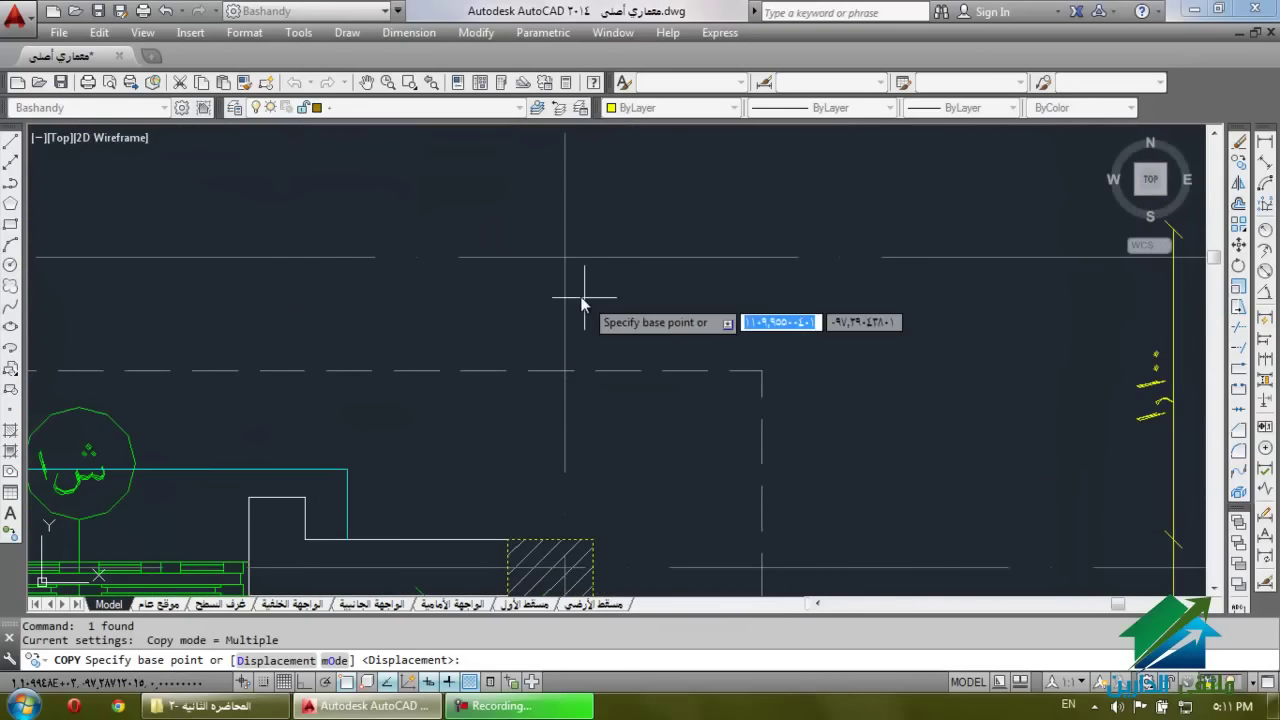
left_click(564, 258)
scroll(565, 260, "down", 8)
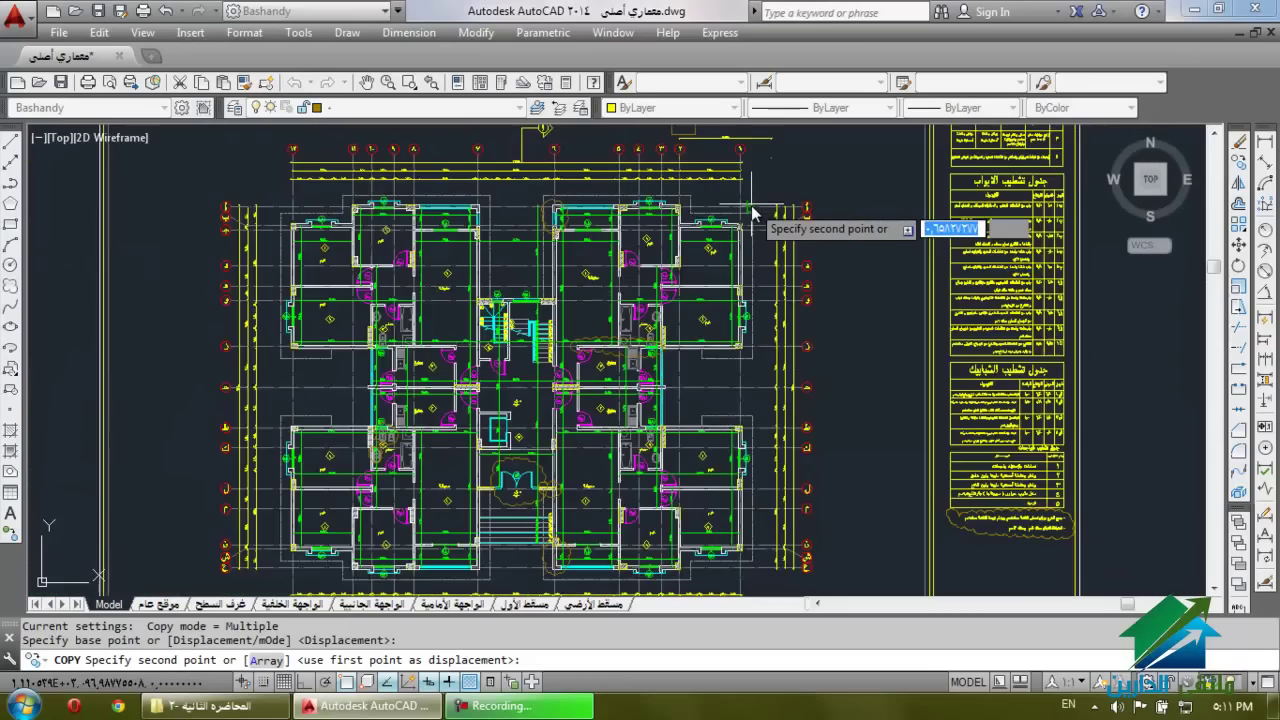
scroll(390, 262, "up", 8)
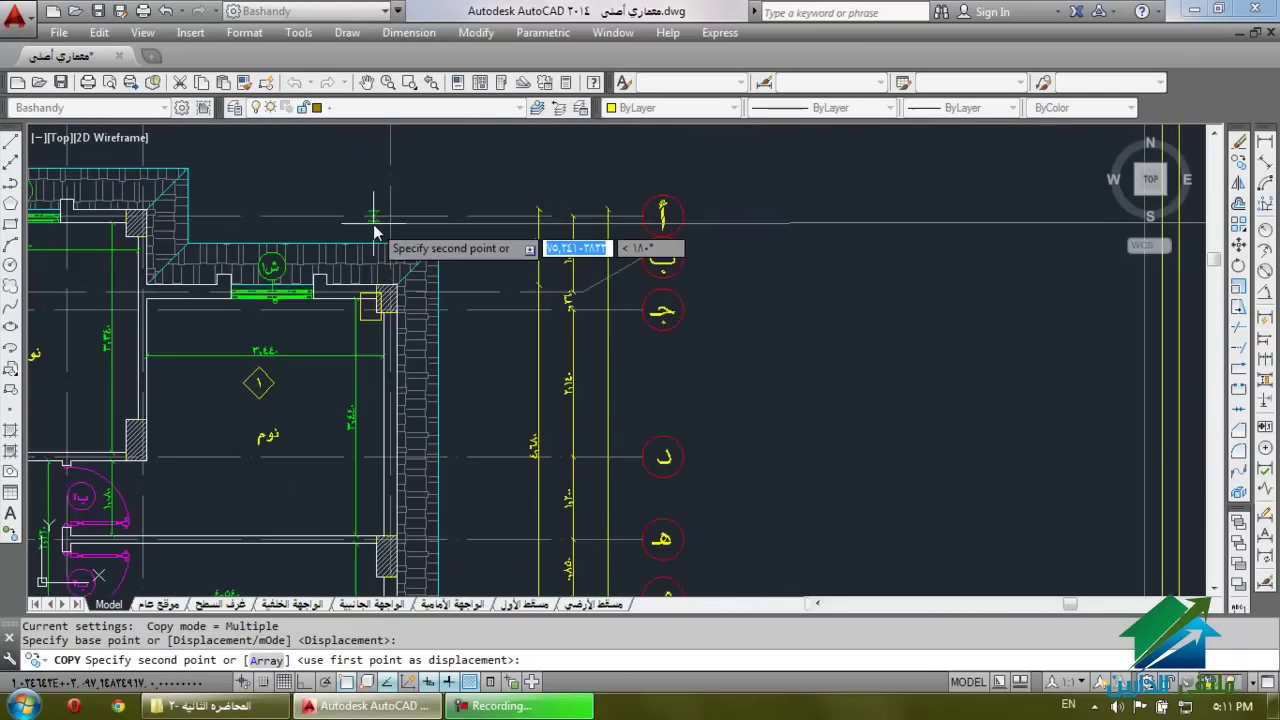
scroll(387, 270, "down", 4)
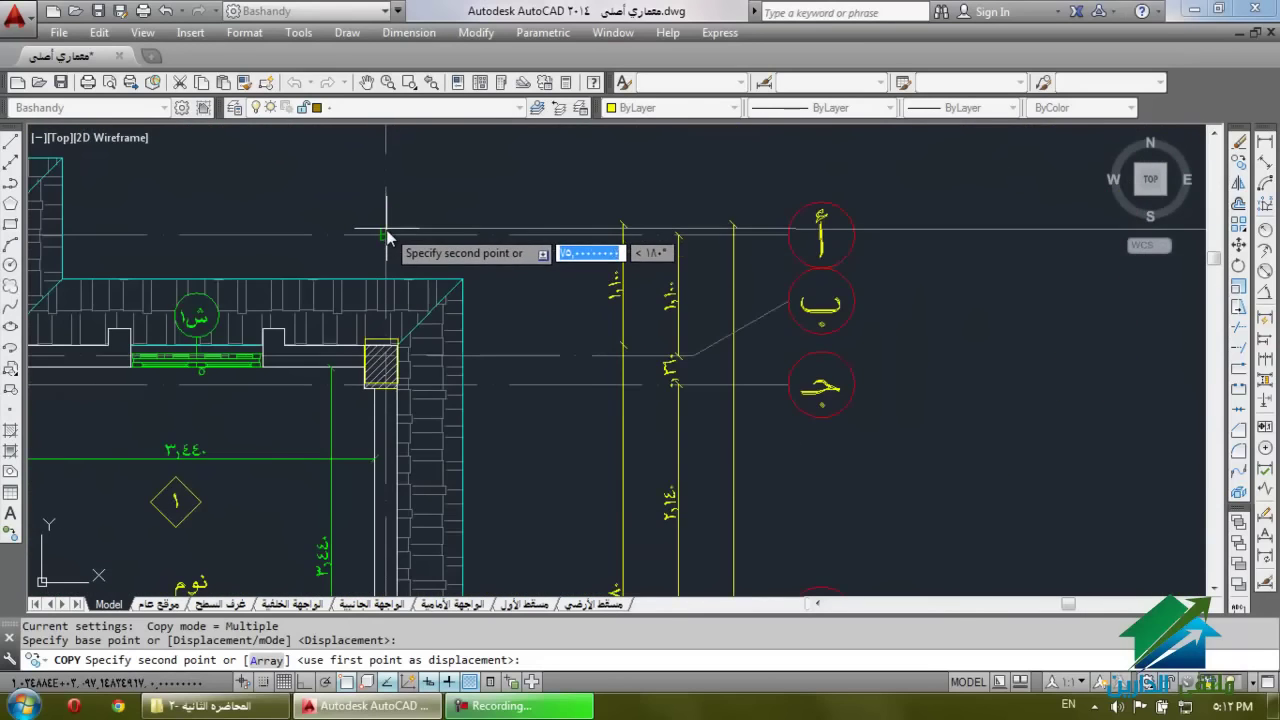
left_click(387, 240)
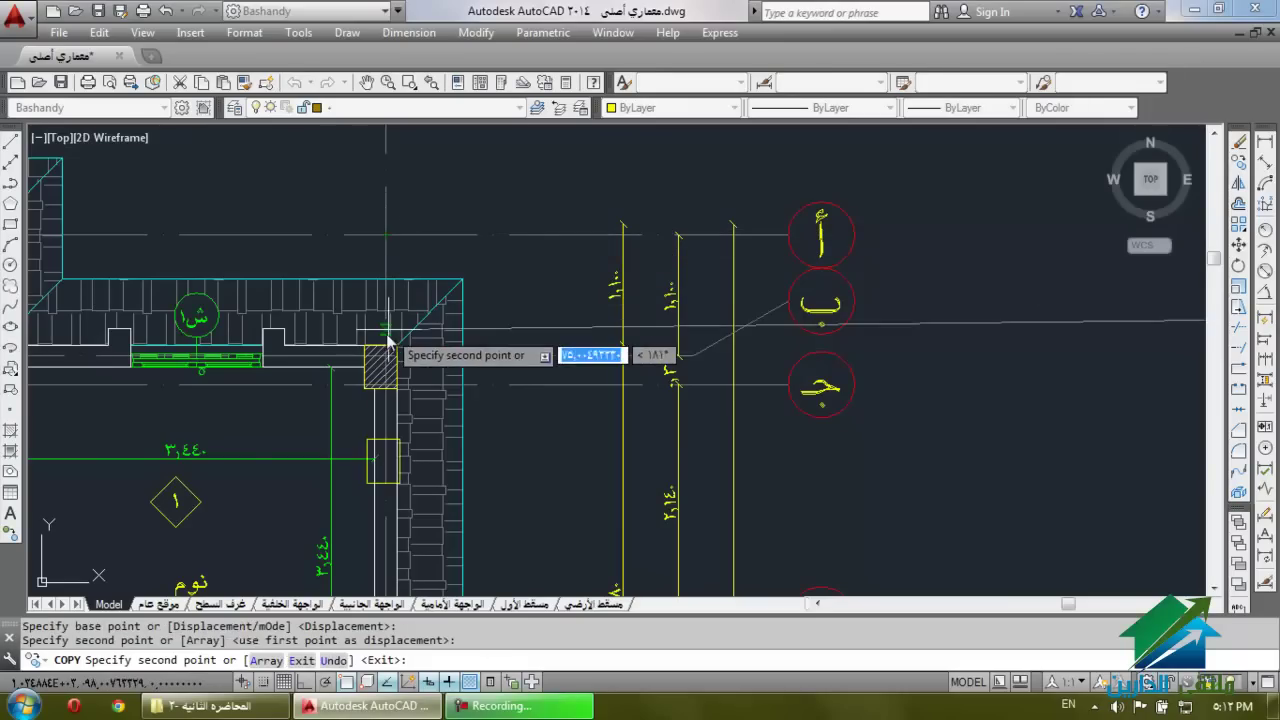
key("Escape")
Delete the copied column outline from the northeast corner of the adjacent western plan.
scroll(363, 360, "up", 5)
left_click(340, 330)
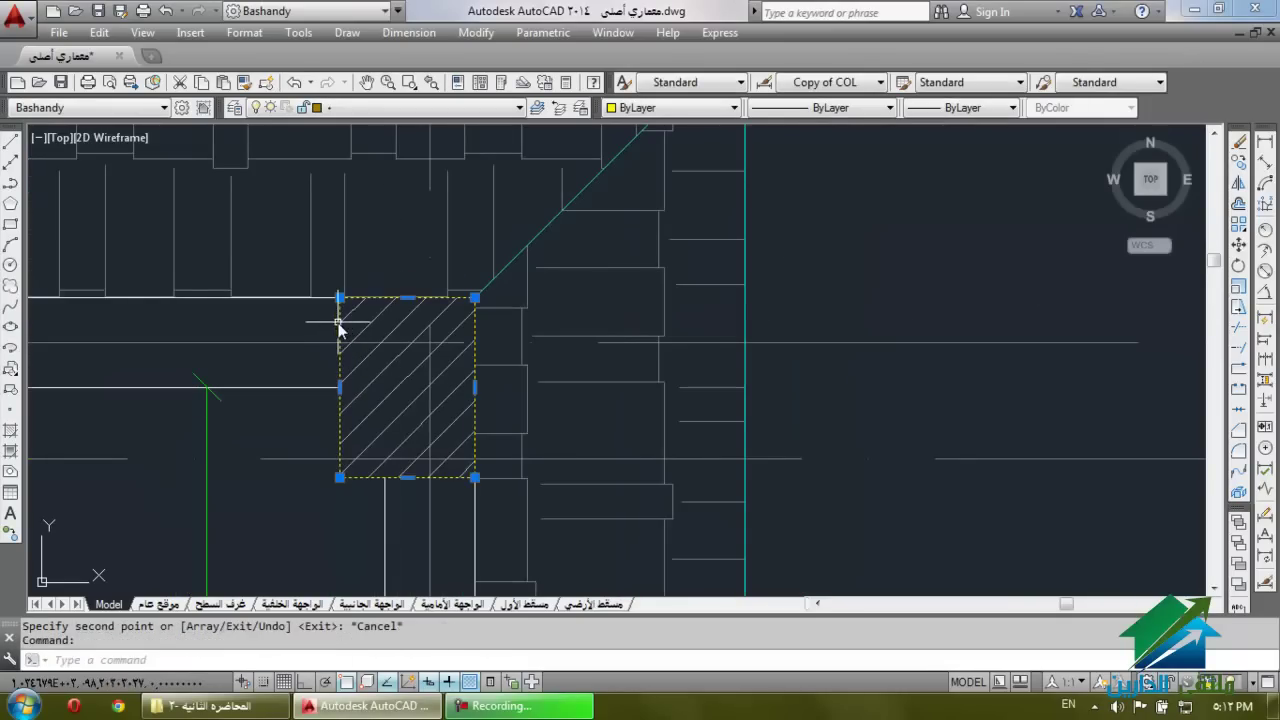
key("Delete")
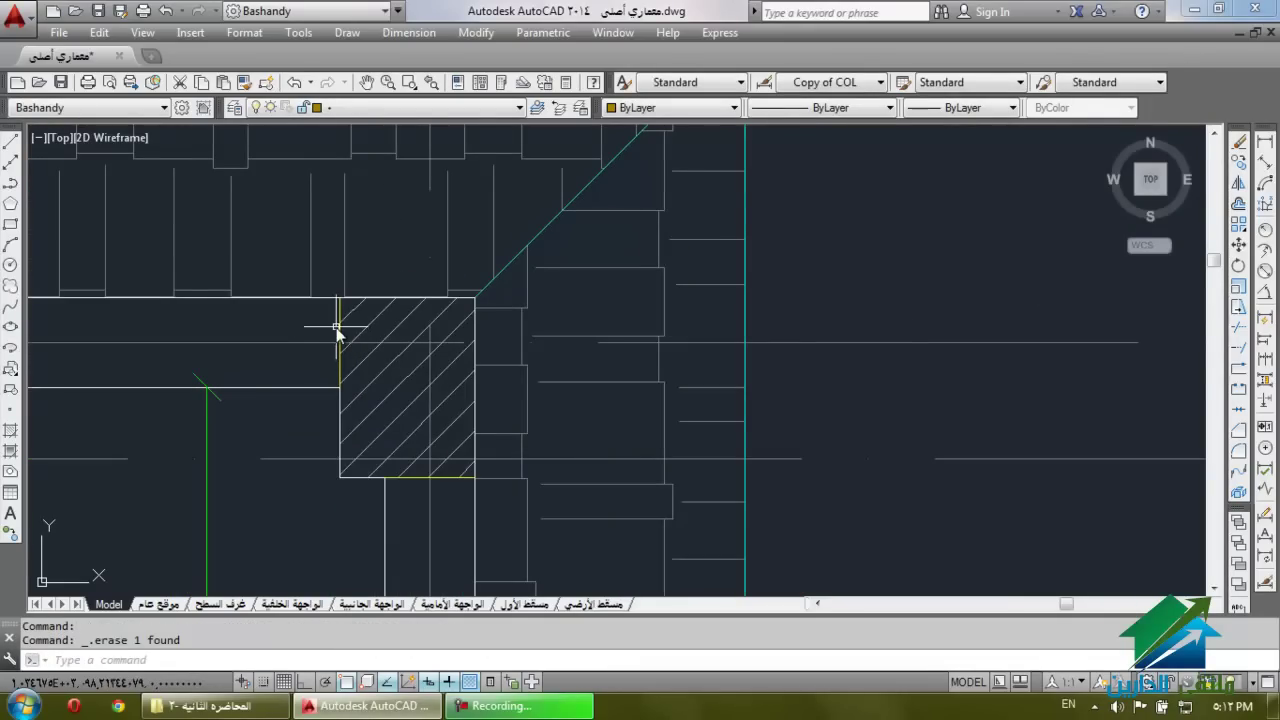
scroll(338, 336, "down", 10)
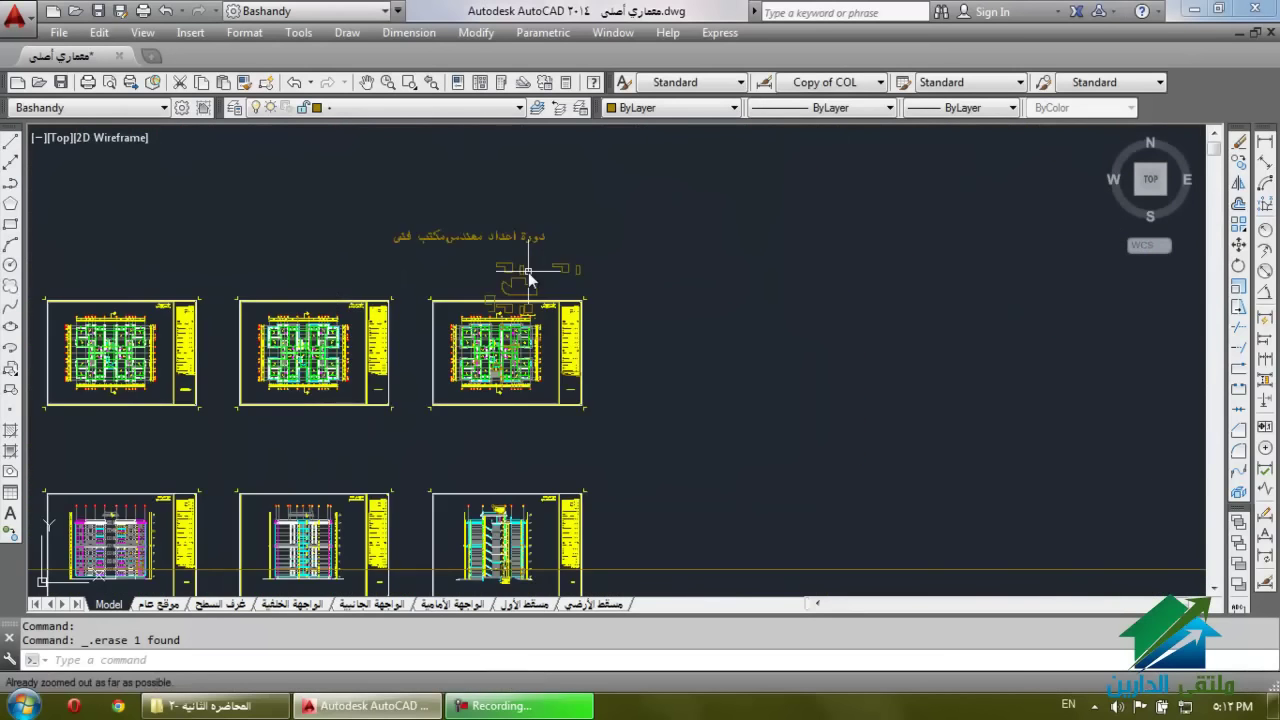
scroll(515, 280, "up", 3)
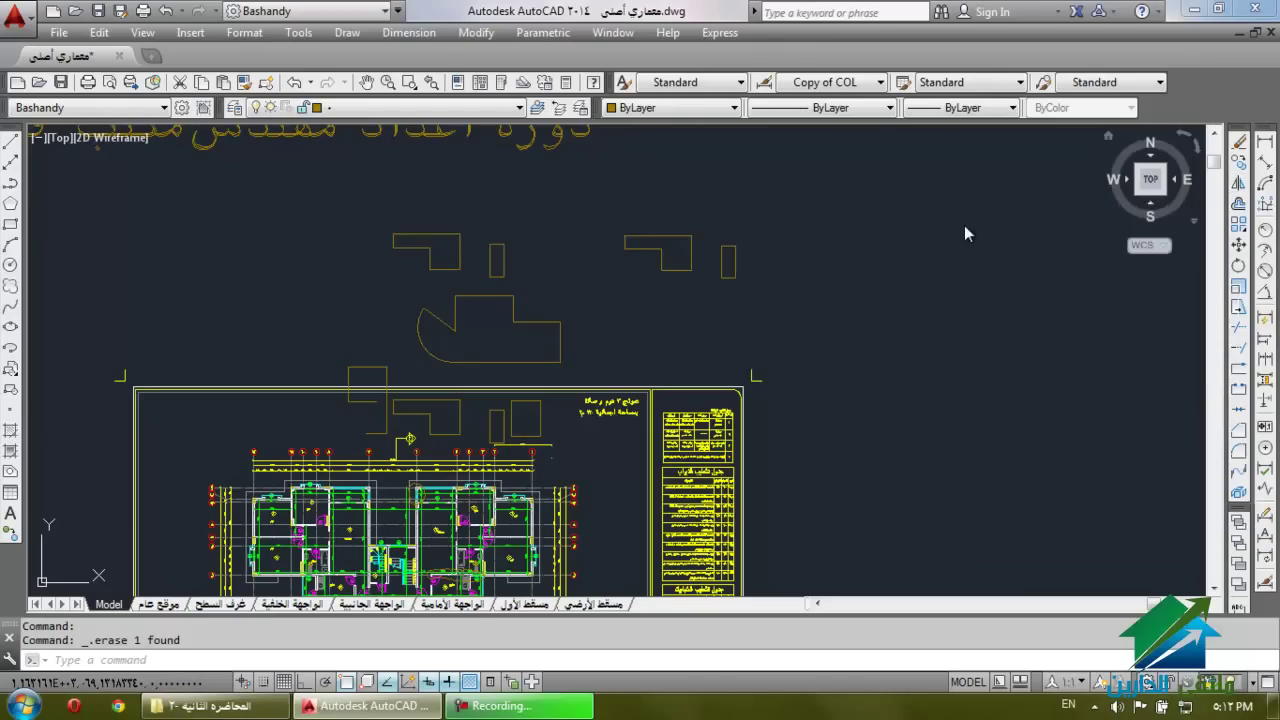
scroll(826, 277, "down", 4)
scroll(666, 397, "up", 6)
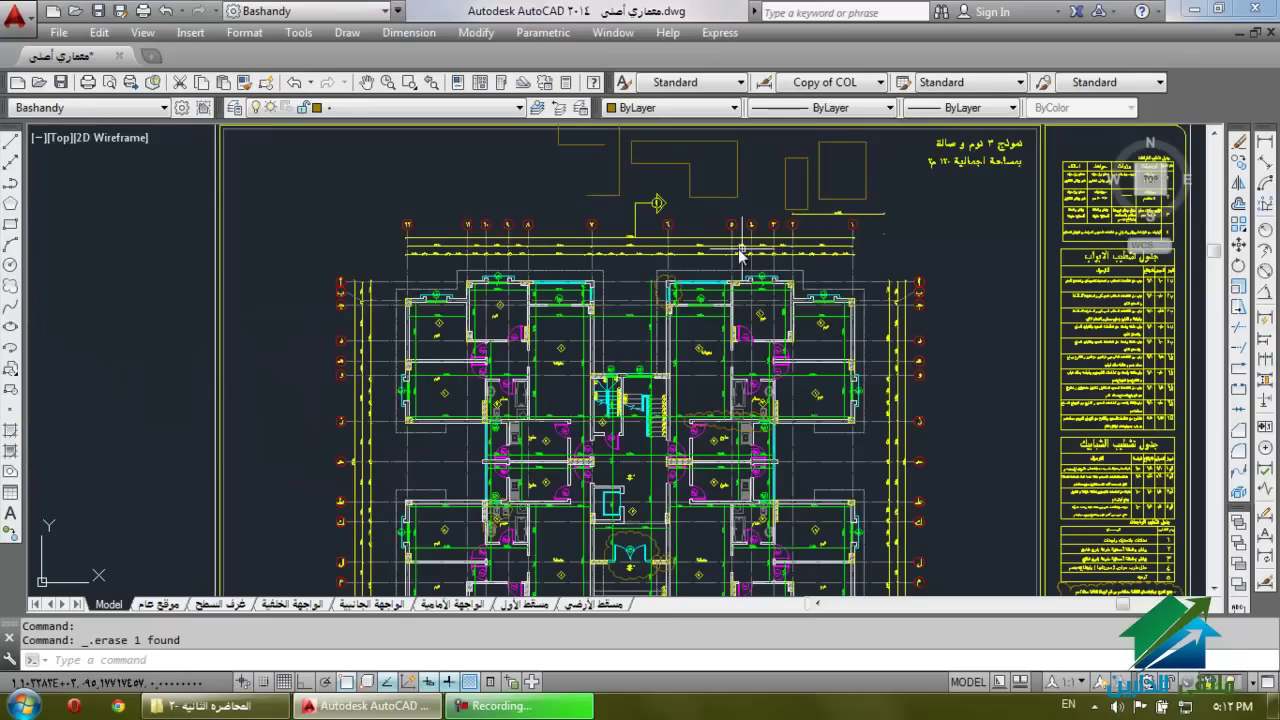
scroll(738, 255, "down", 3)
scroll(731, 375, "up", 3)
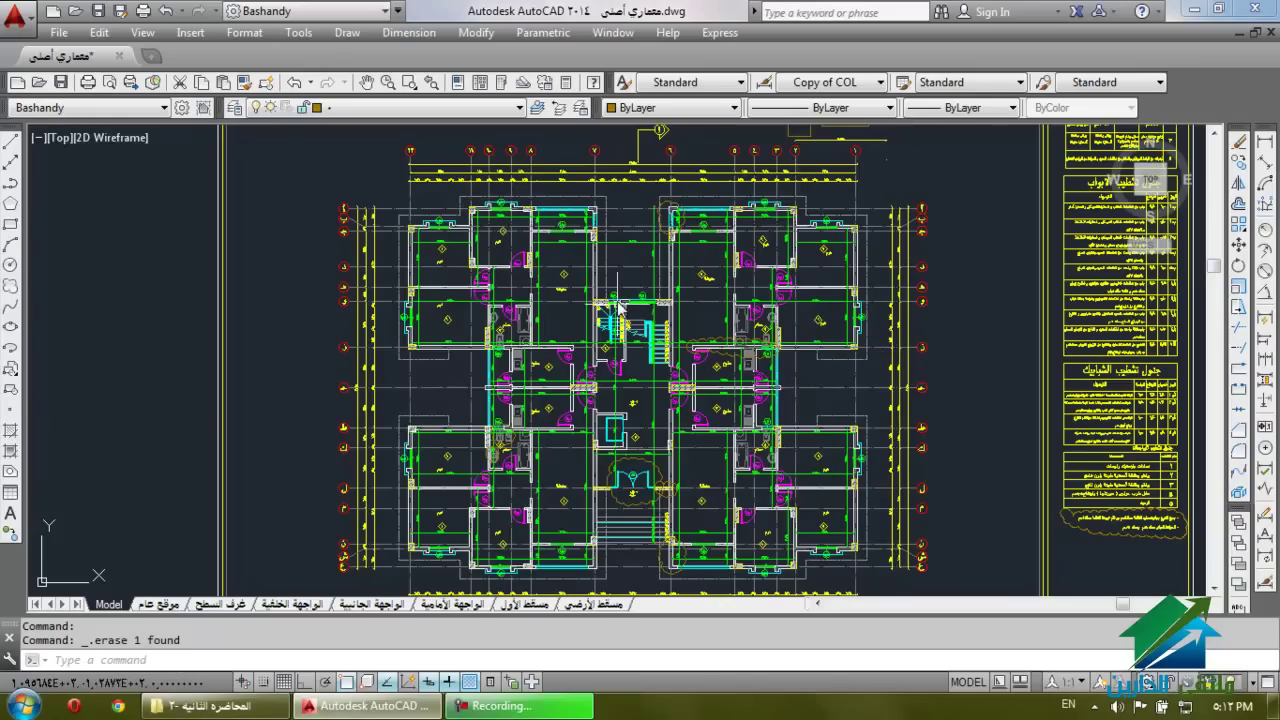
Draw two upright rectangles side by side above the sheet frame, west of the copied L-shaped outline, the eastern one slightly larger.
scroll(686, 305, "down", 4)
scroll(800, 140, "up", 5)
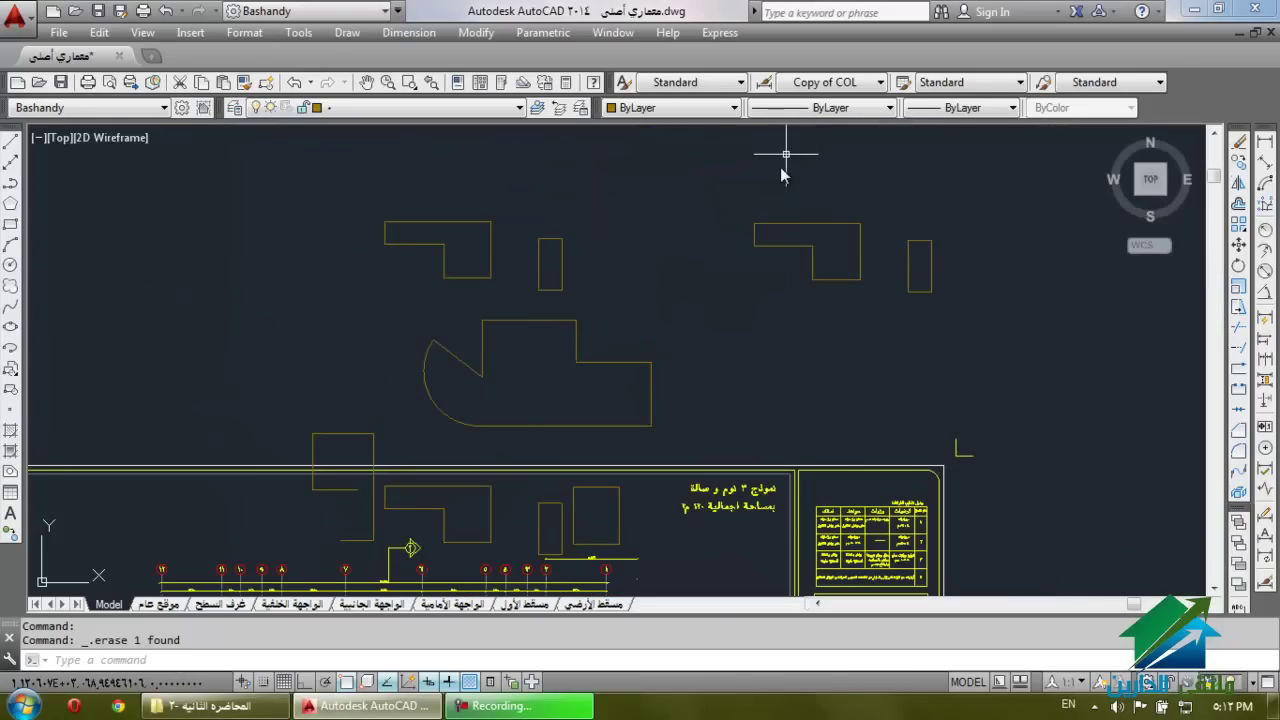
left_click(12, 228)
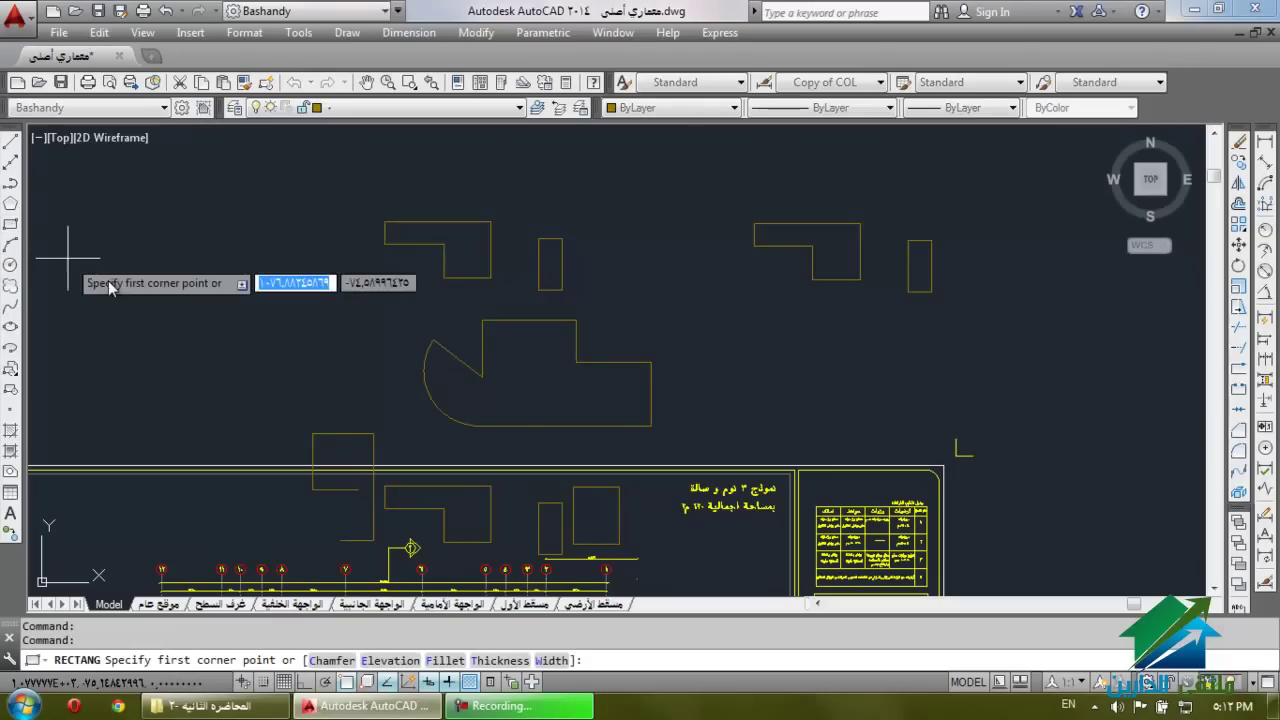
left_click(168, 317)
left_click(198, 270)
key("Return")
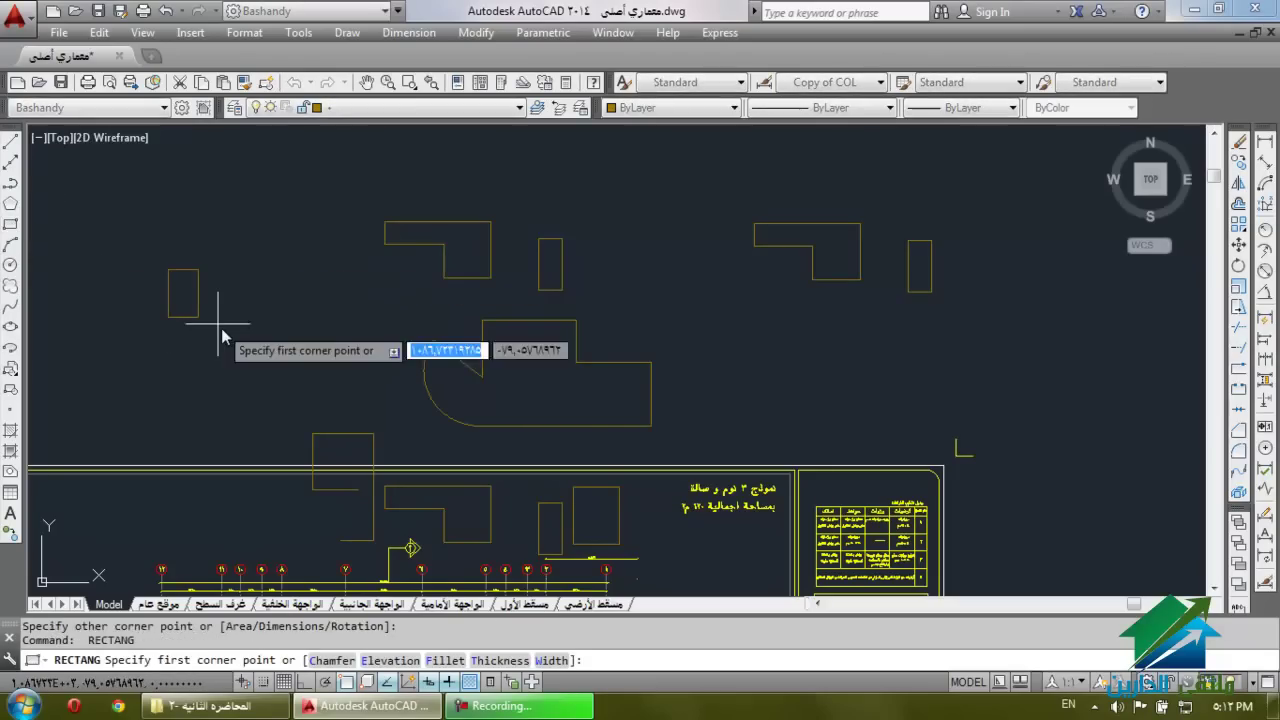
left_click(241, 332)
left_click(281, 272)
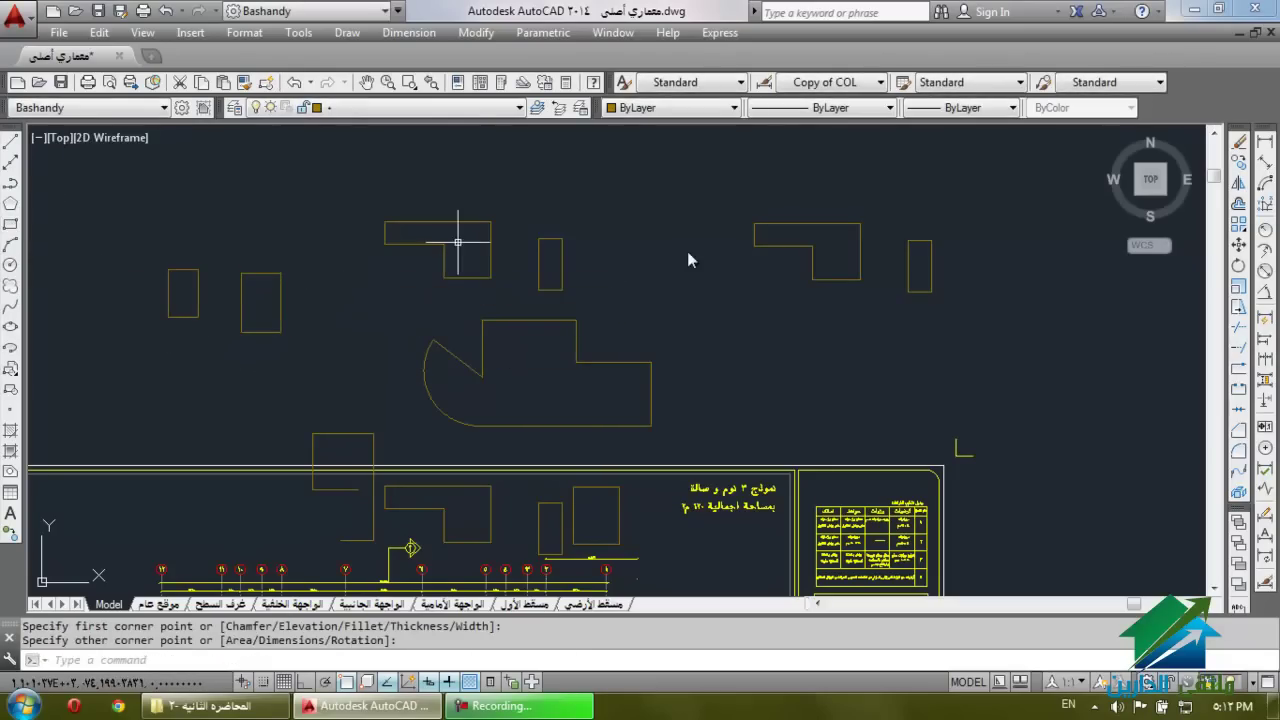
scroll(674, 280, "down", 3)
scroll(46, 277, "up", 3)
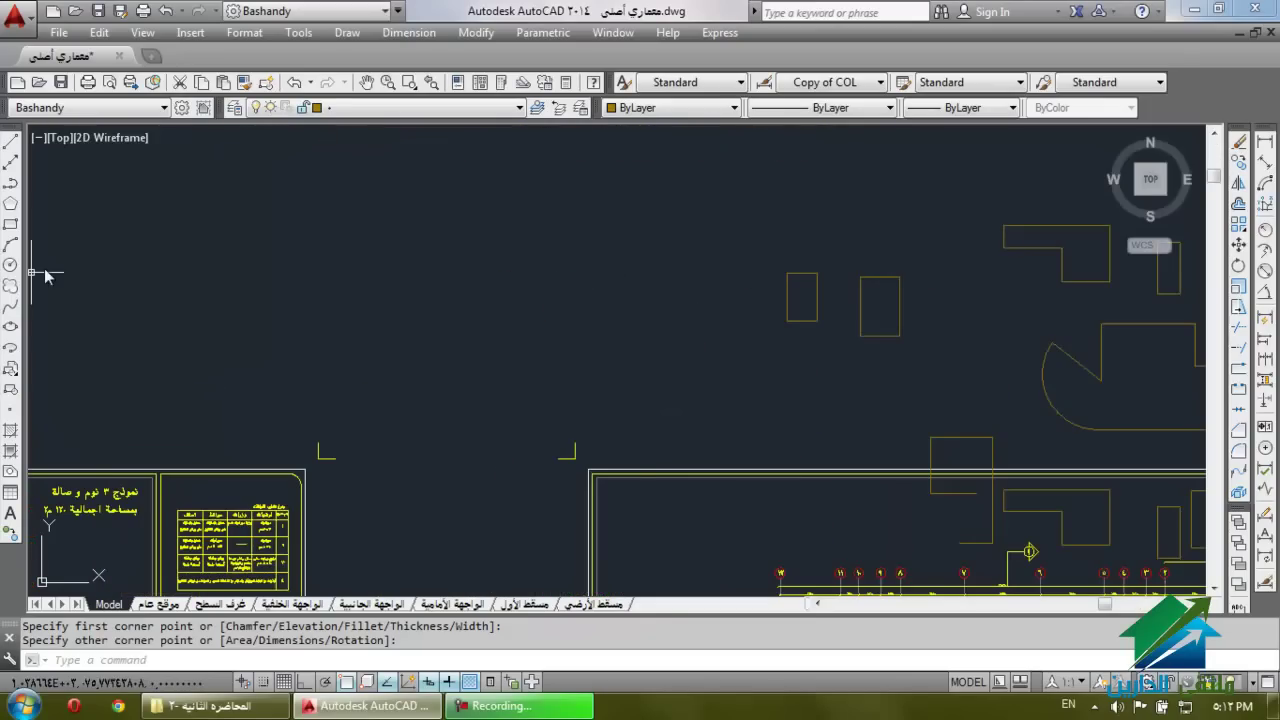
Mirror the two upright rectangles across a vertical line just west of them with Ortho on, keeping the originals.
left_click(1240, 184)
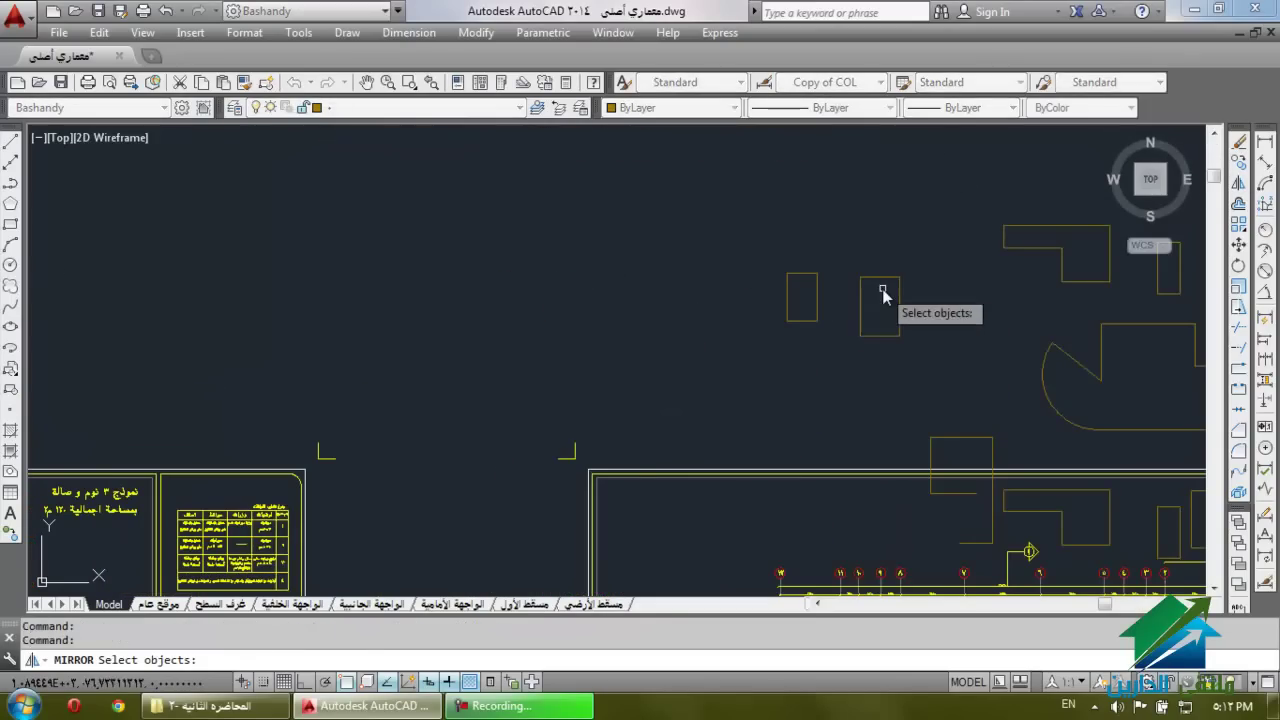
left_click(883, 293)
left_click(807, 318)
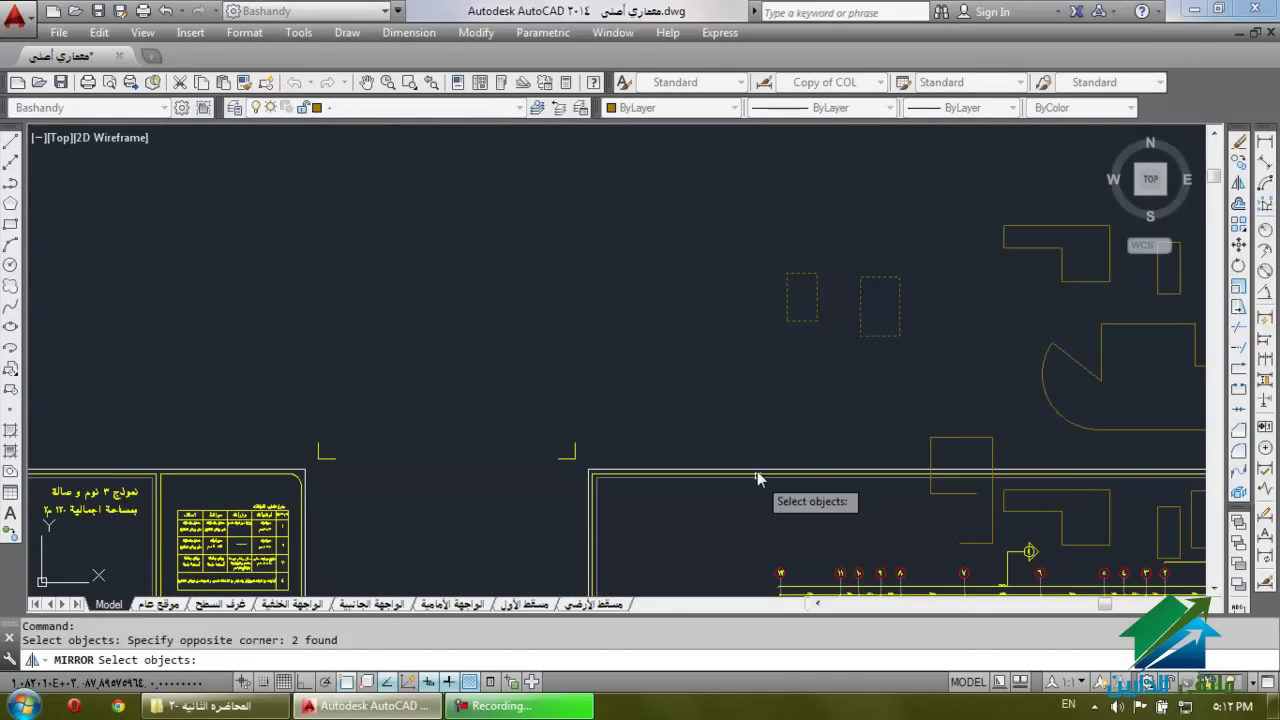
key("Return")
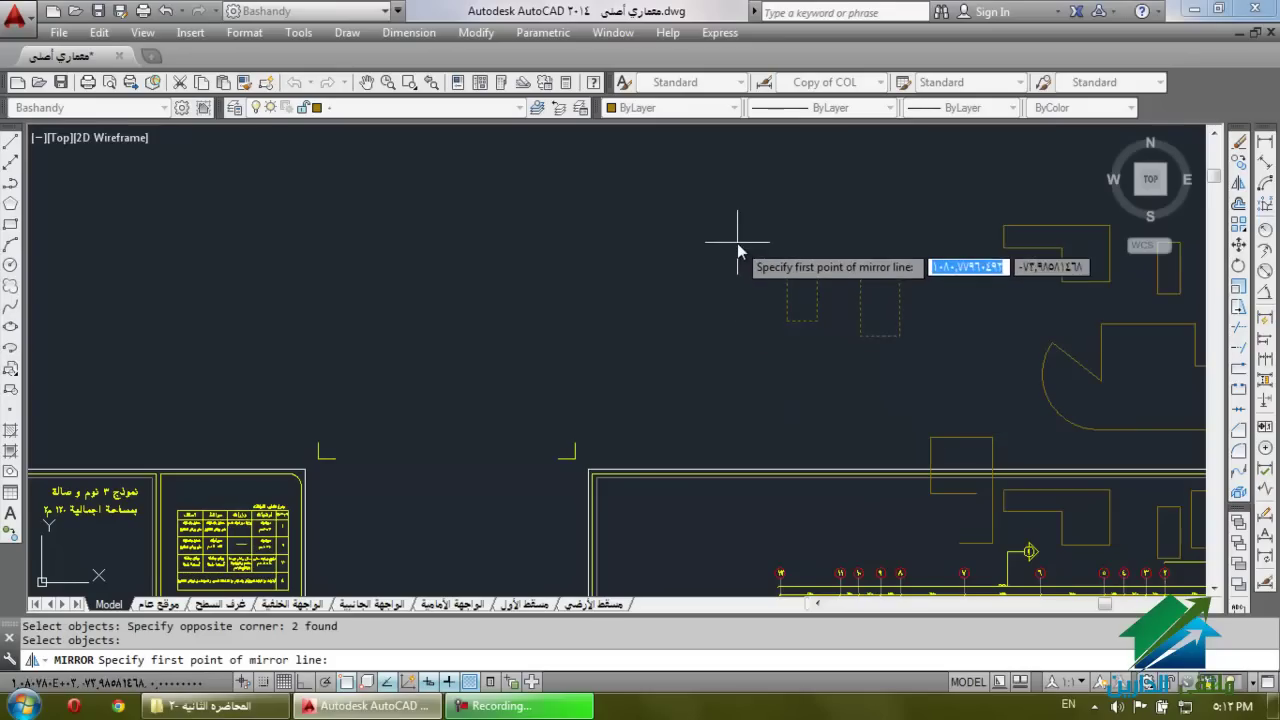
left_click(748, 180)
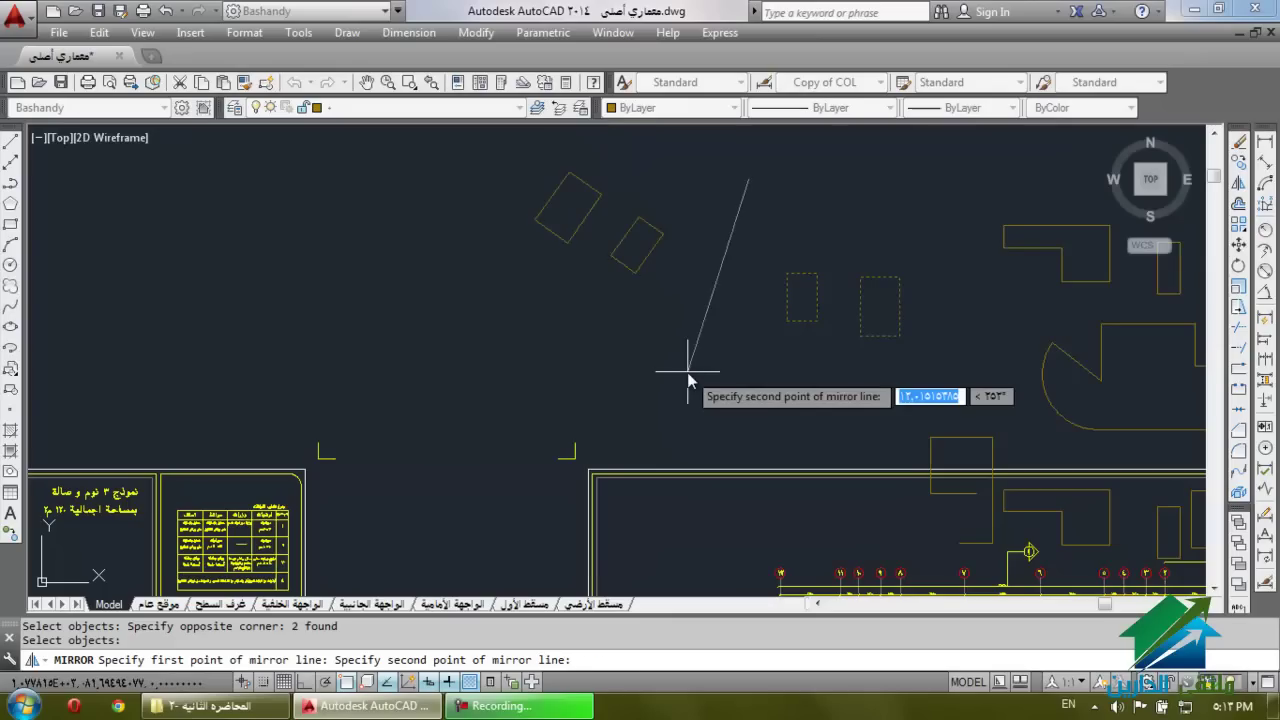
key("F8")
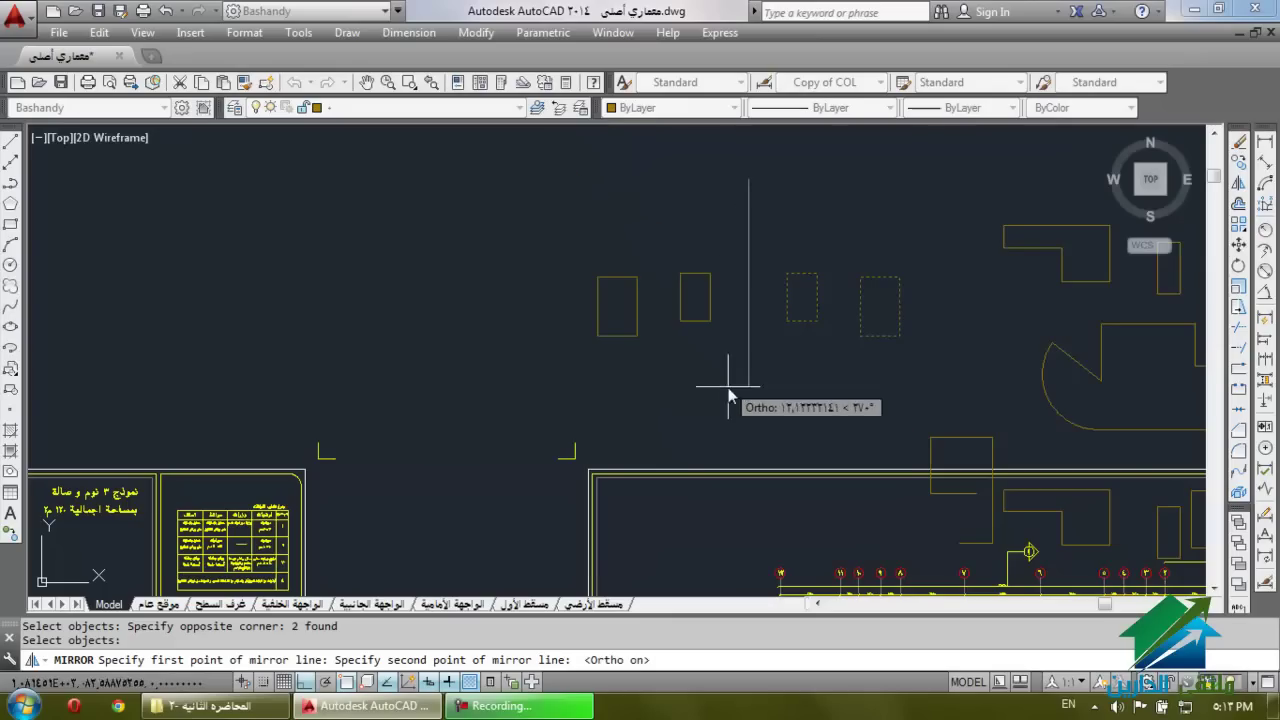
left_click(759, 450)
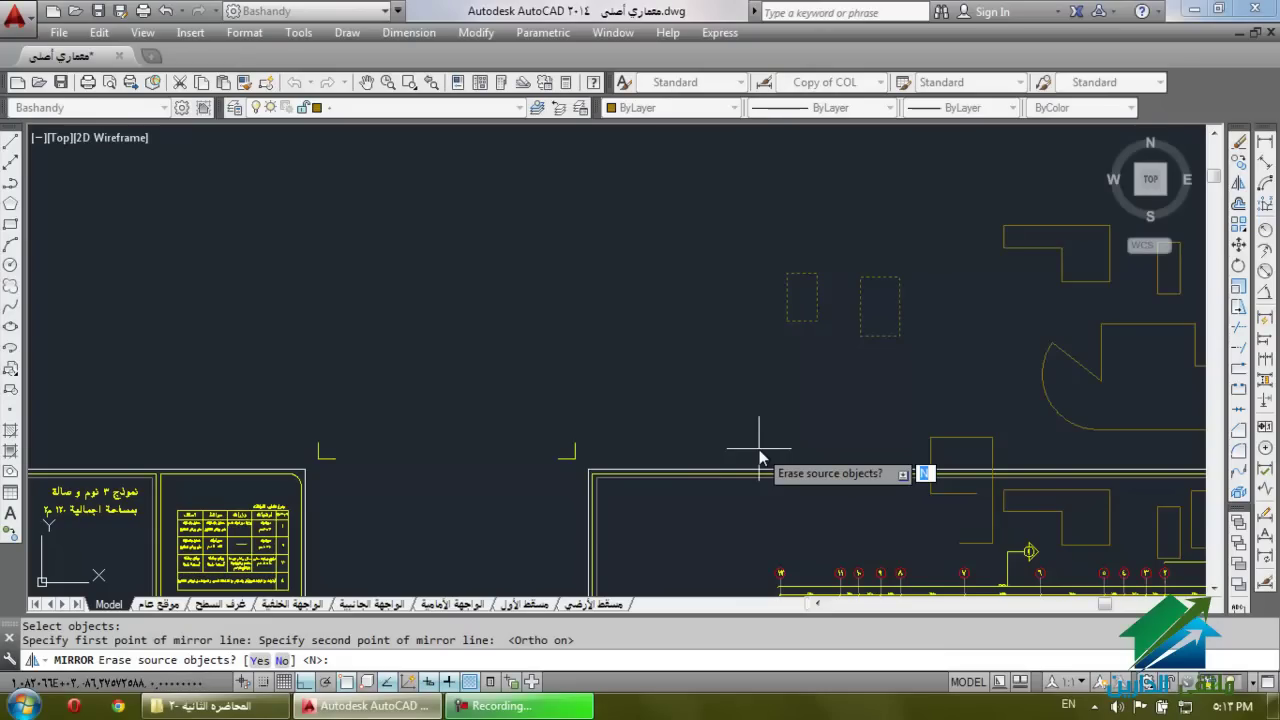
key("Return")
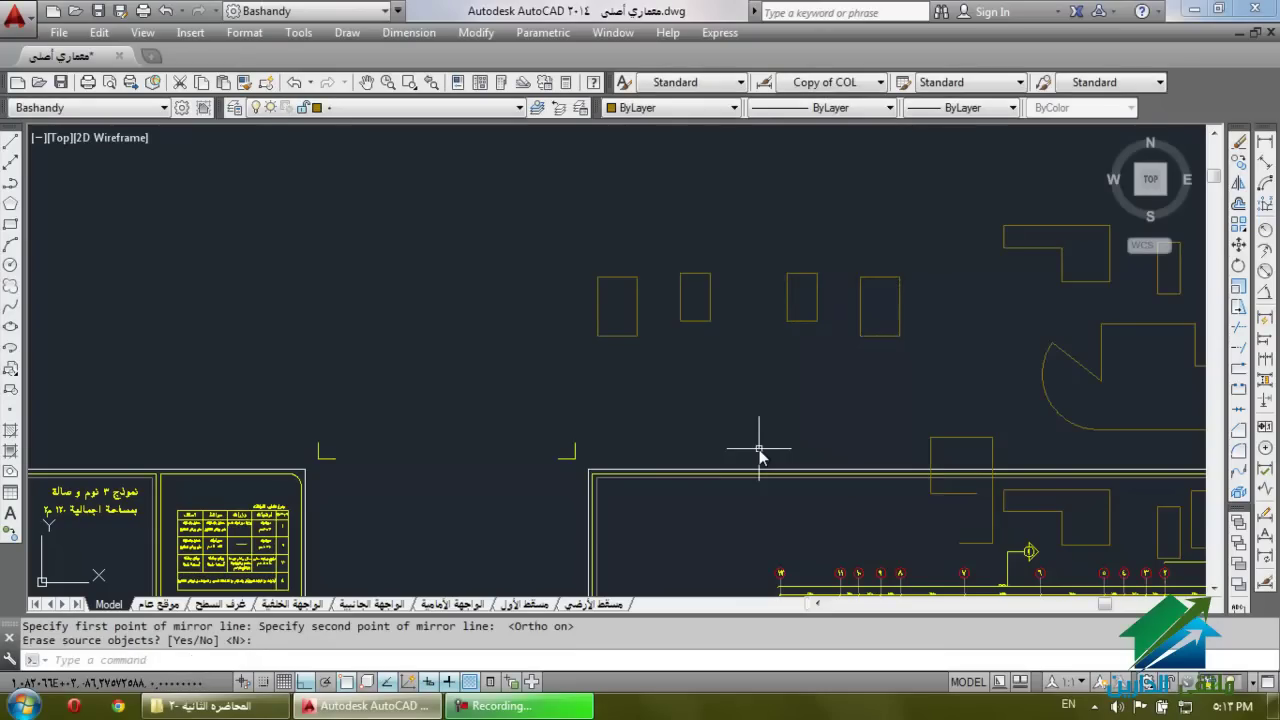
Mirror the row of four rectangles across a horizontal line above them, keeping the source objects.
scroll(755, 240, "up", 4)
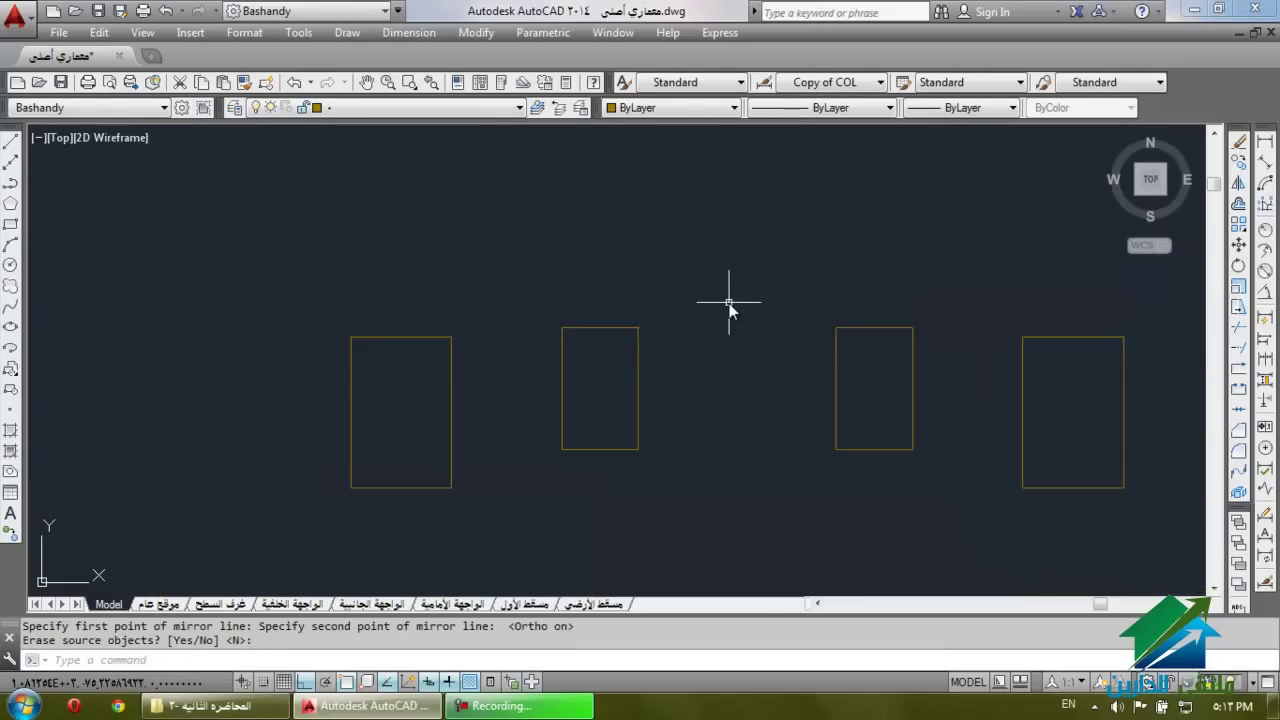
scroll(728, 302, "down", 8)
scroll(728, 312, "up", 5)
key("Escape")
key("Escape")
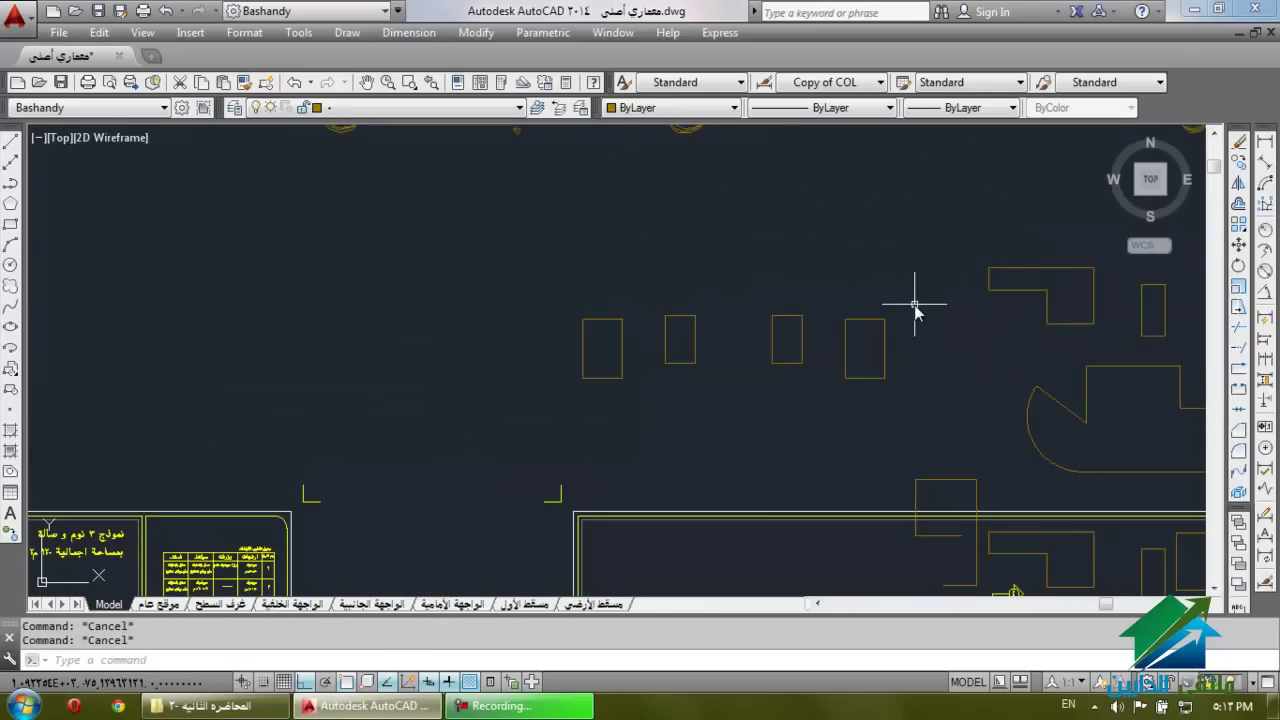
left_click(914, 305)
left_click(486, 444)
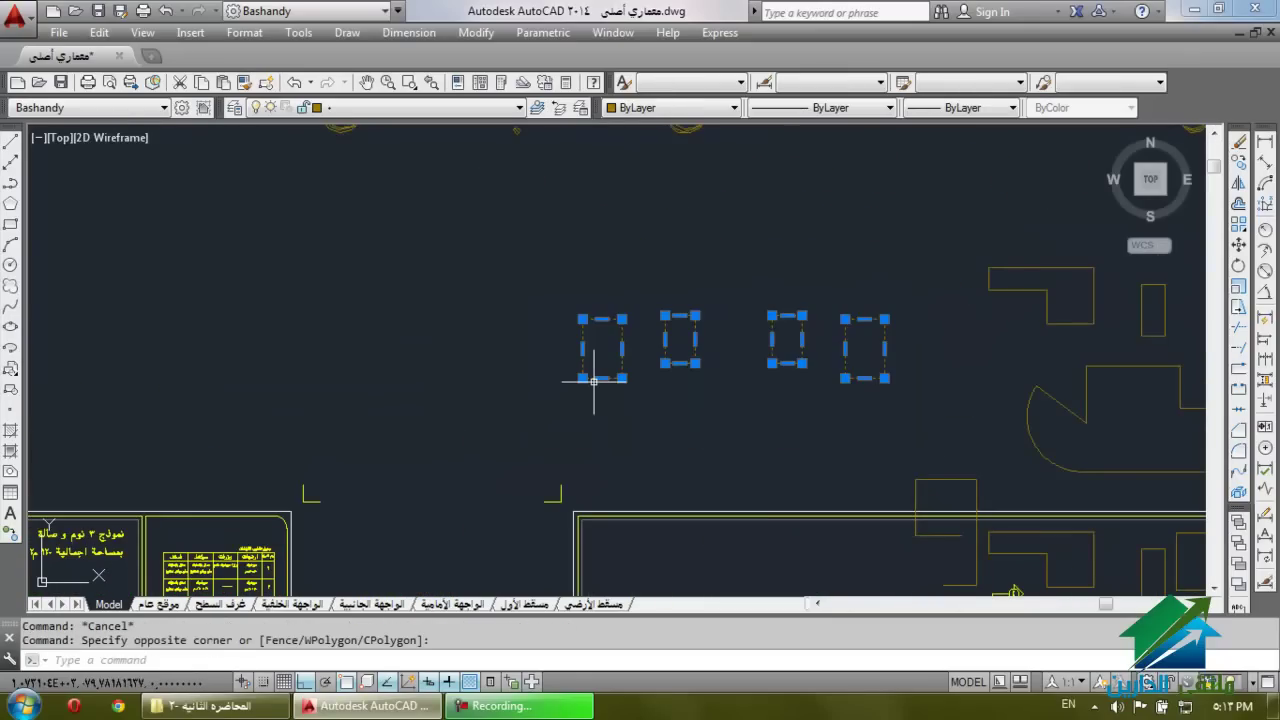
left_click(1238, 184)
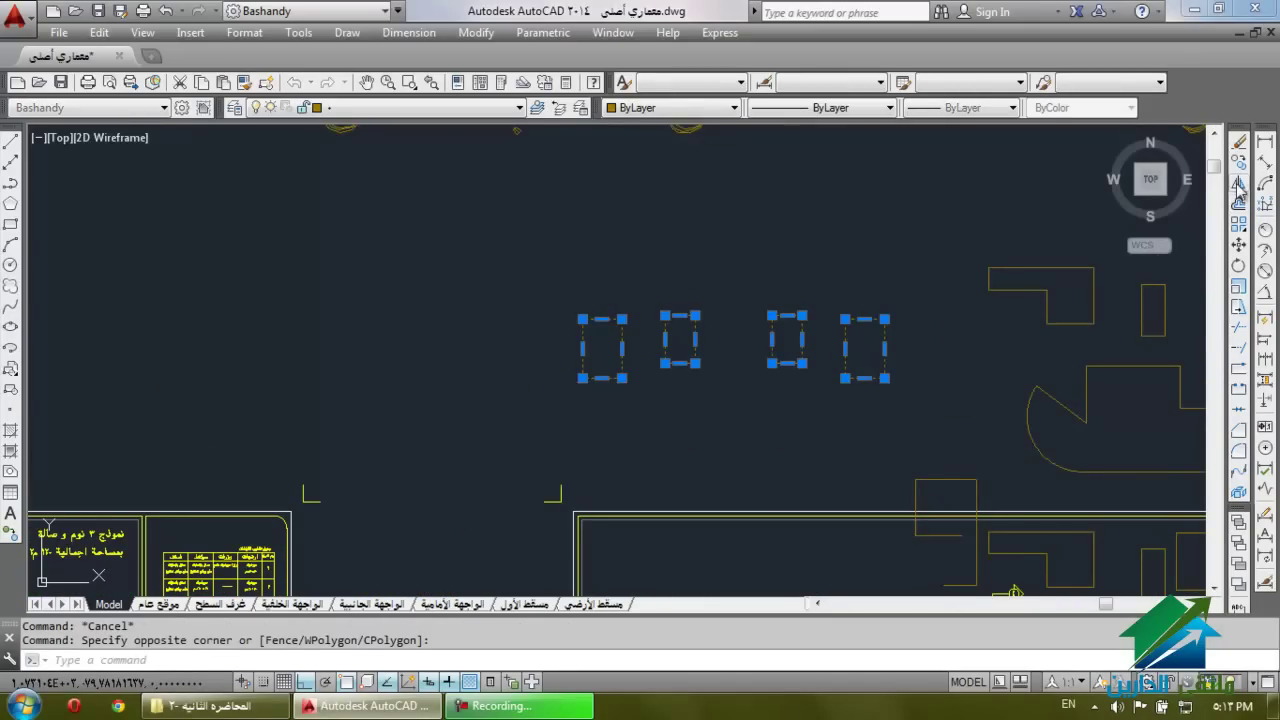
left_click(932, 262)
left_click(325, 262)
key("Return")
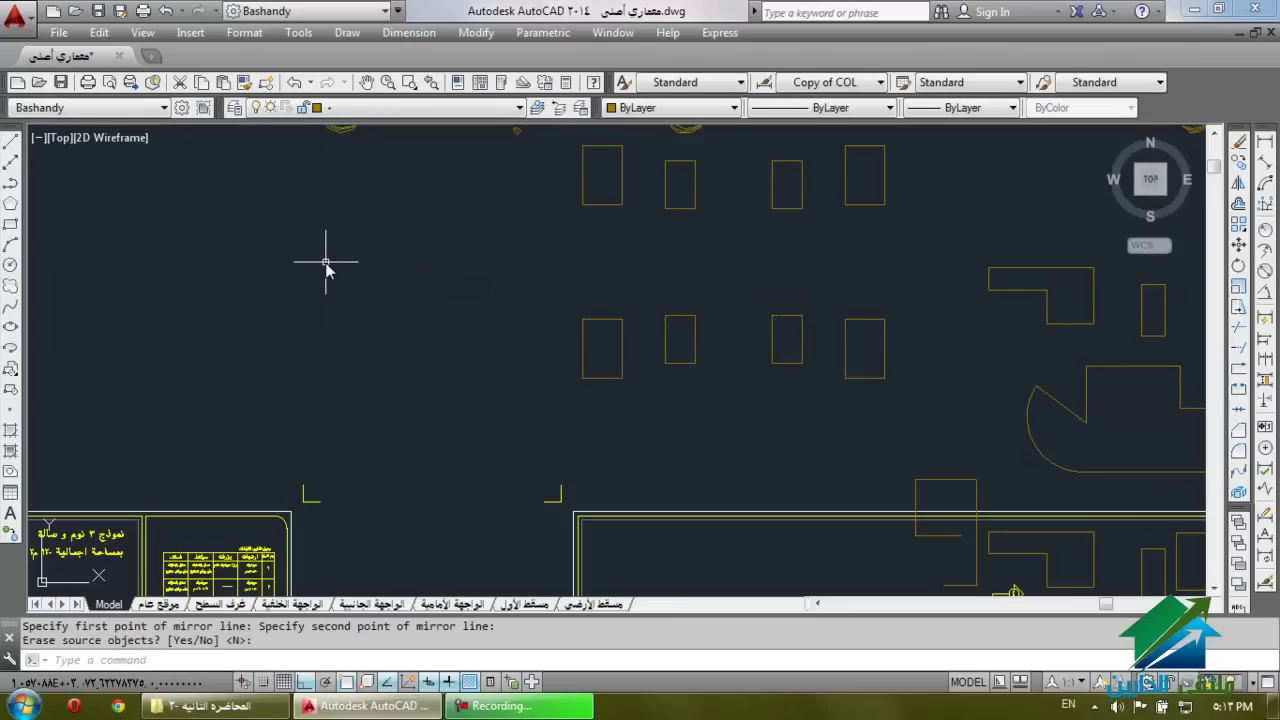
Start a rectangular array of the narrow rectangle beside the easternmost L-shaped outline, with four columns and three rows.
scroll(837, 443, "down", 2)
key("Escape")
key("Escape")
scroll(829, 266, "up", 2)
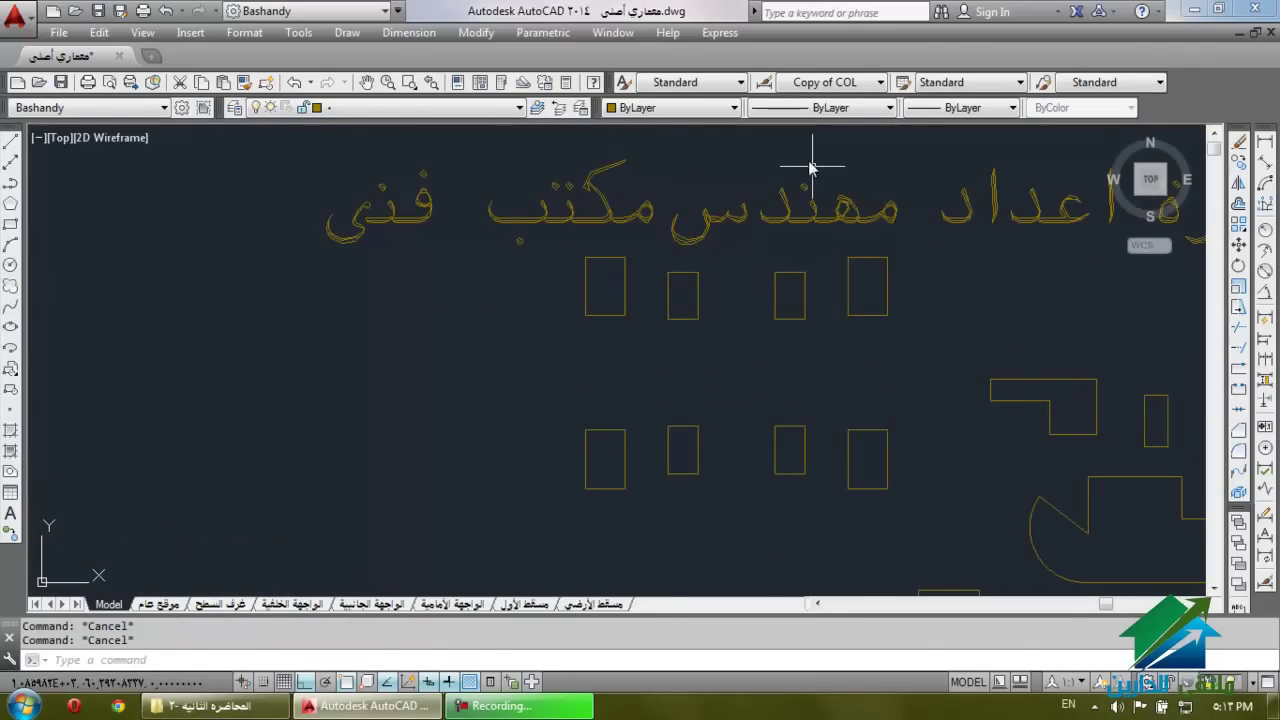
scroll(800, 153, "down", 3)
scroll(1228, 226, "up", 3)
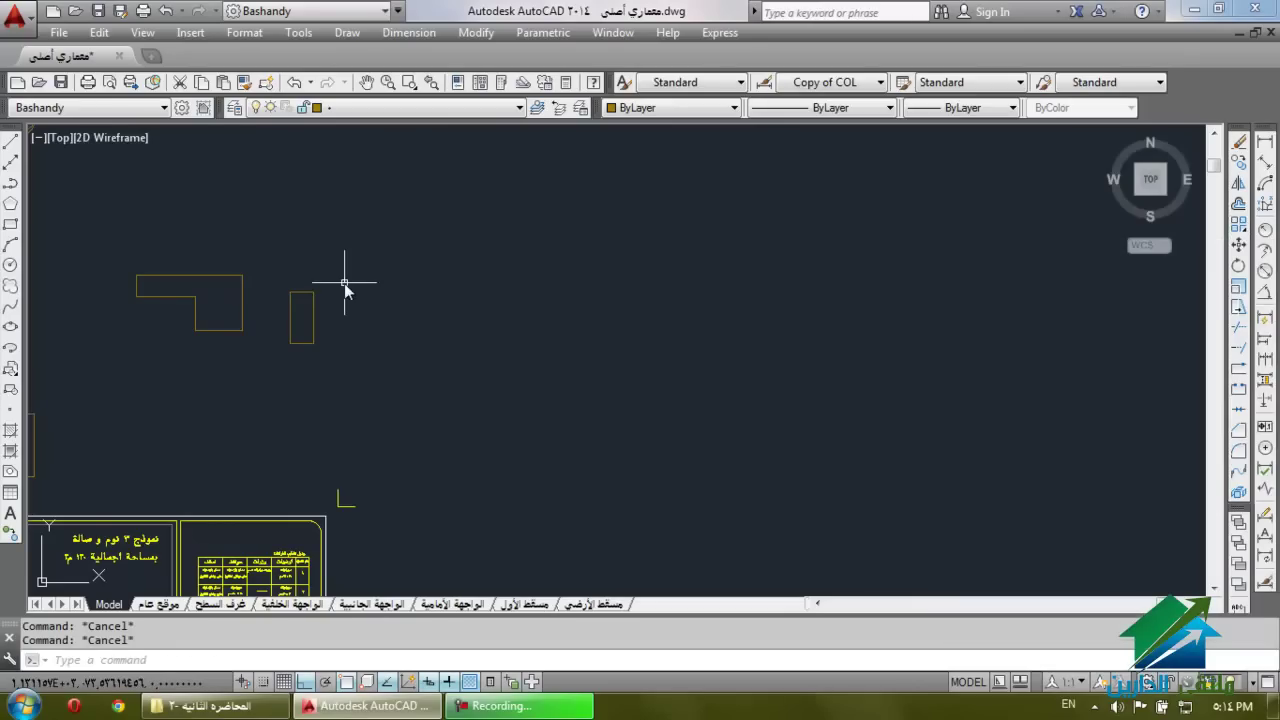
left_click(346, 279)
left_click(303, 320)
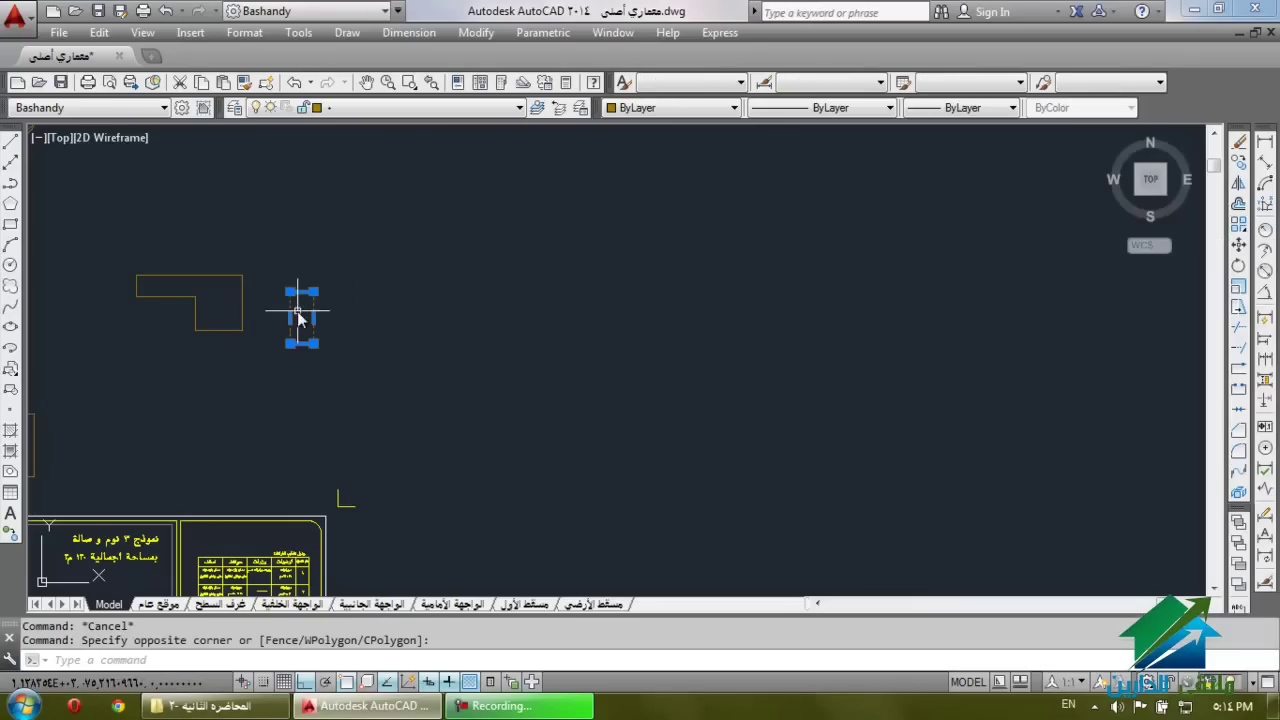
left_click(1239, 224)
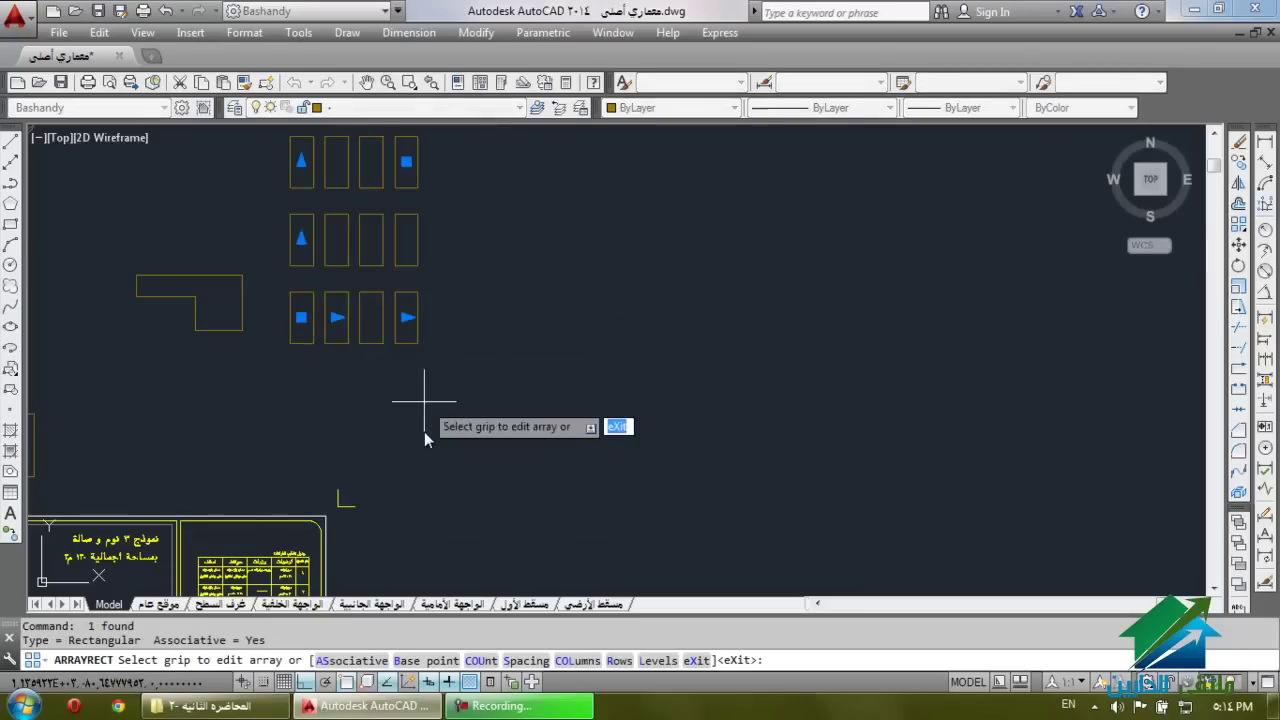
scroll(423, 386, "down", 2)
scroll(380, 347, "up", 2)
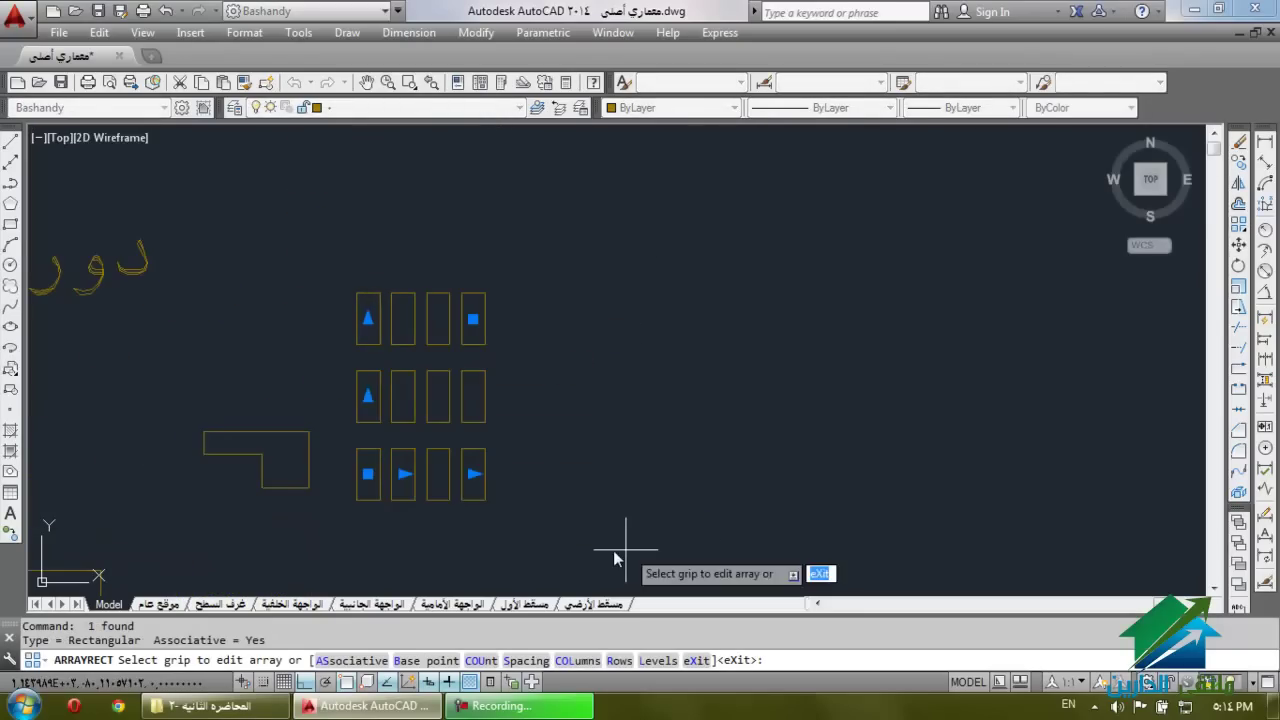
left_click(546, 506)
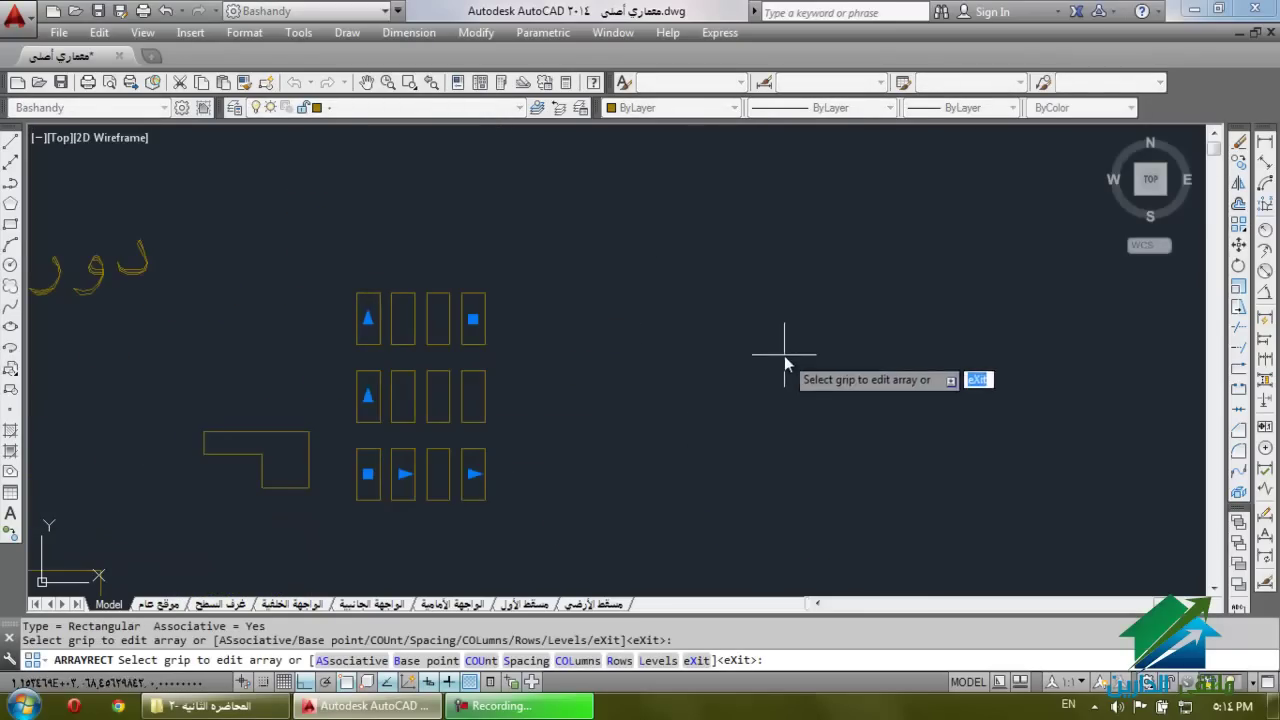
Stretch the array's grips to 16 columns and 5 rows, end the array command, and select the resulting array.
left_click(474, 474)
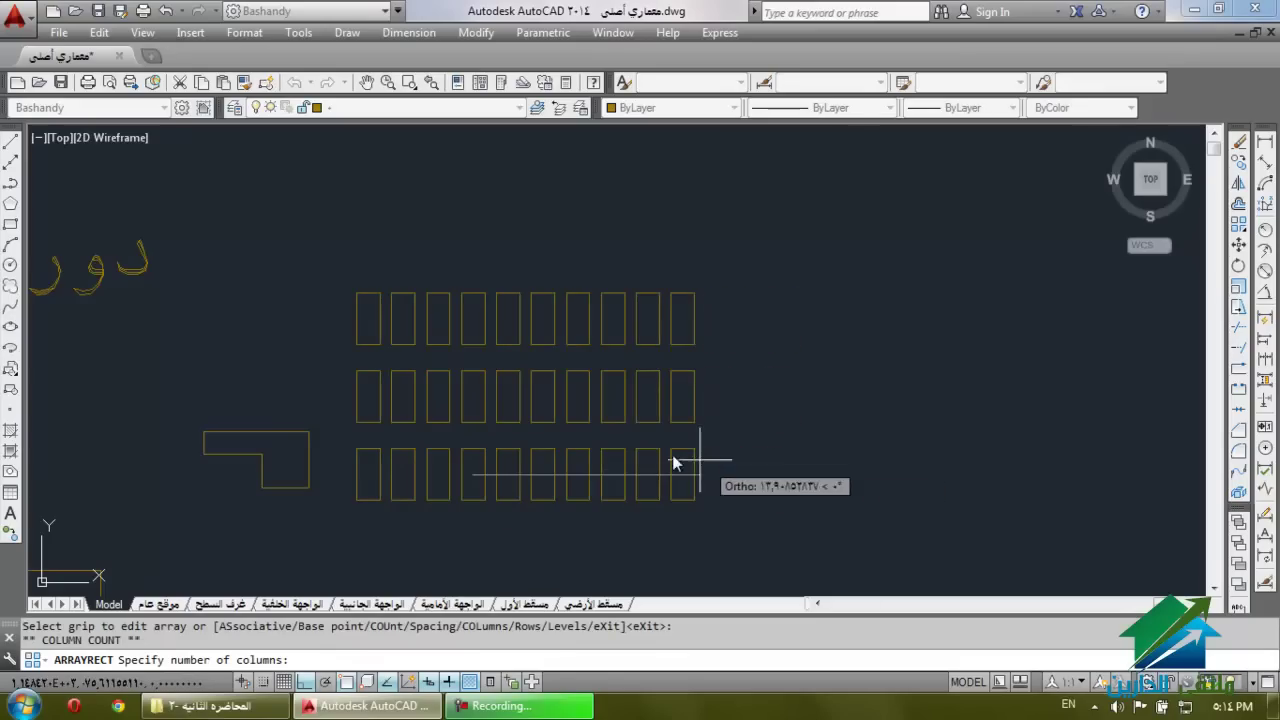
left_click(900, 437)
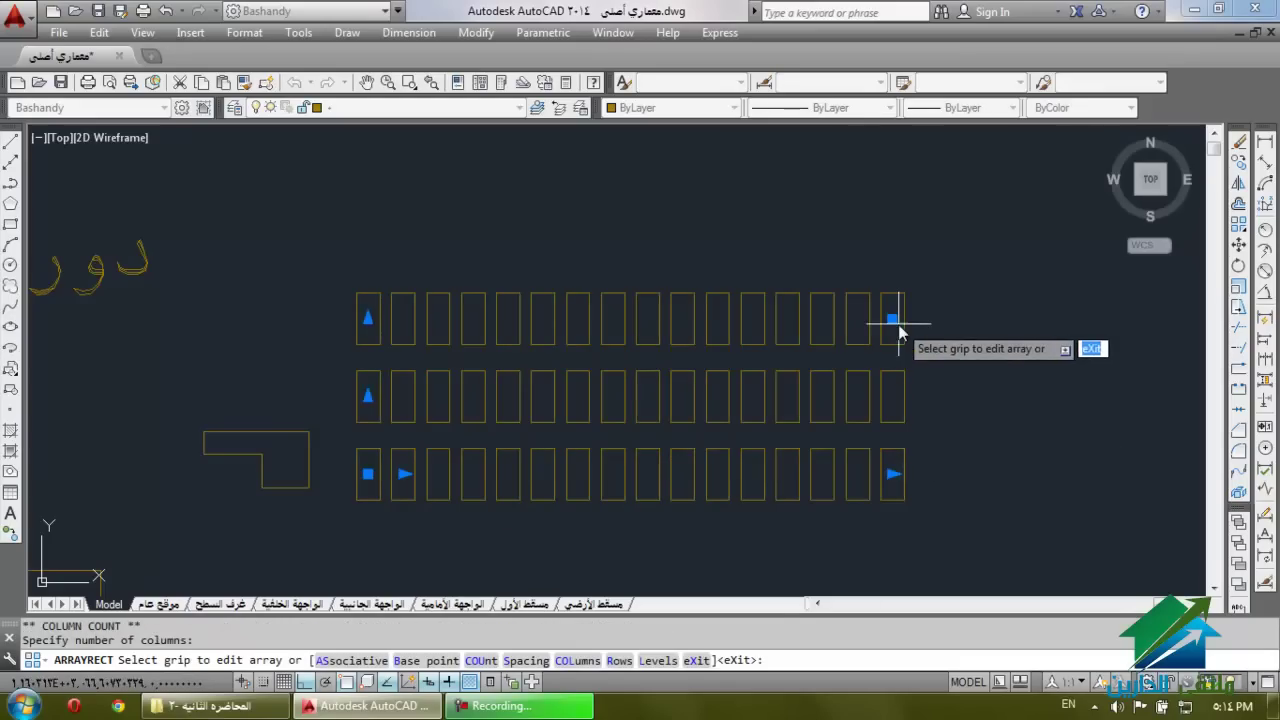
left_click(894, 318)
left_click(985, 152)
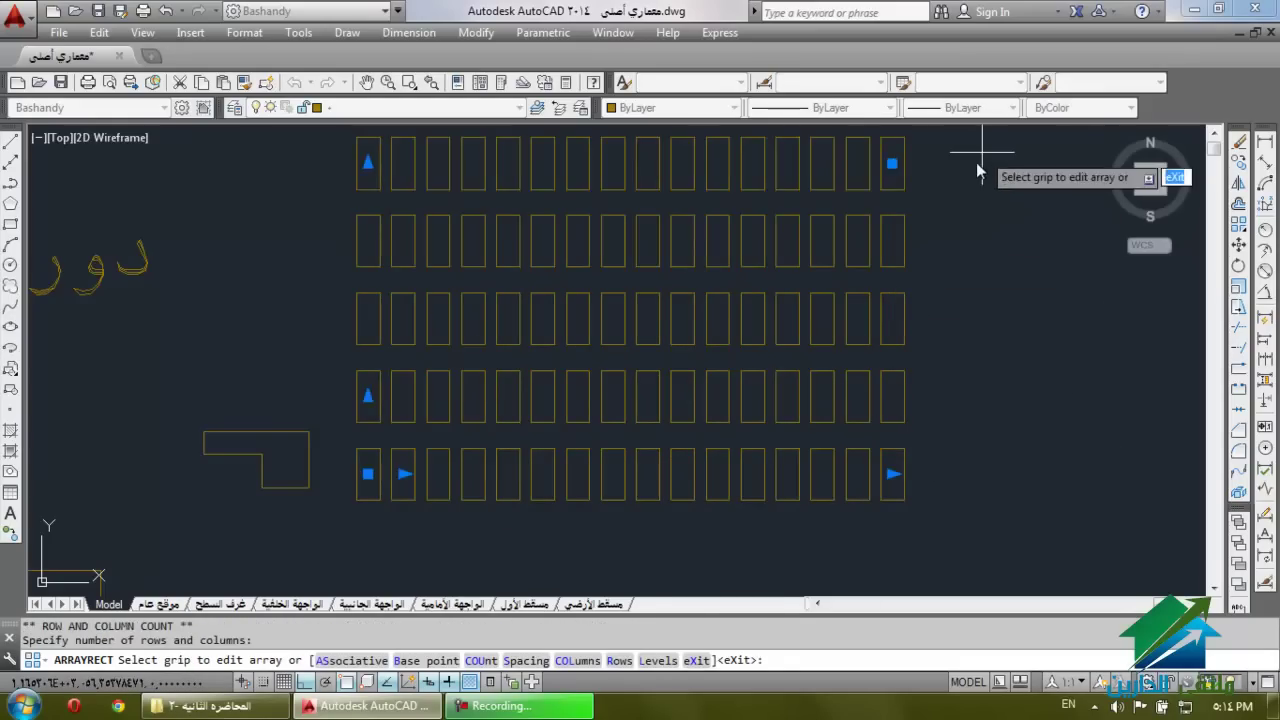
scroll(700, 486, "down", 2)
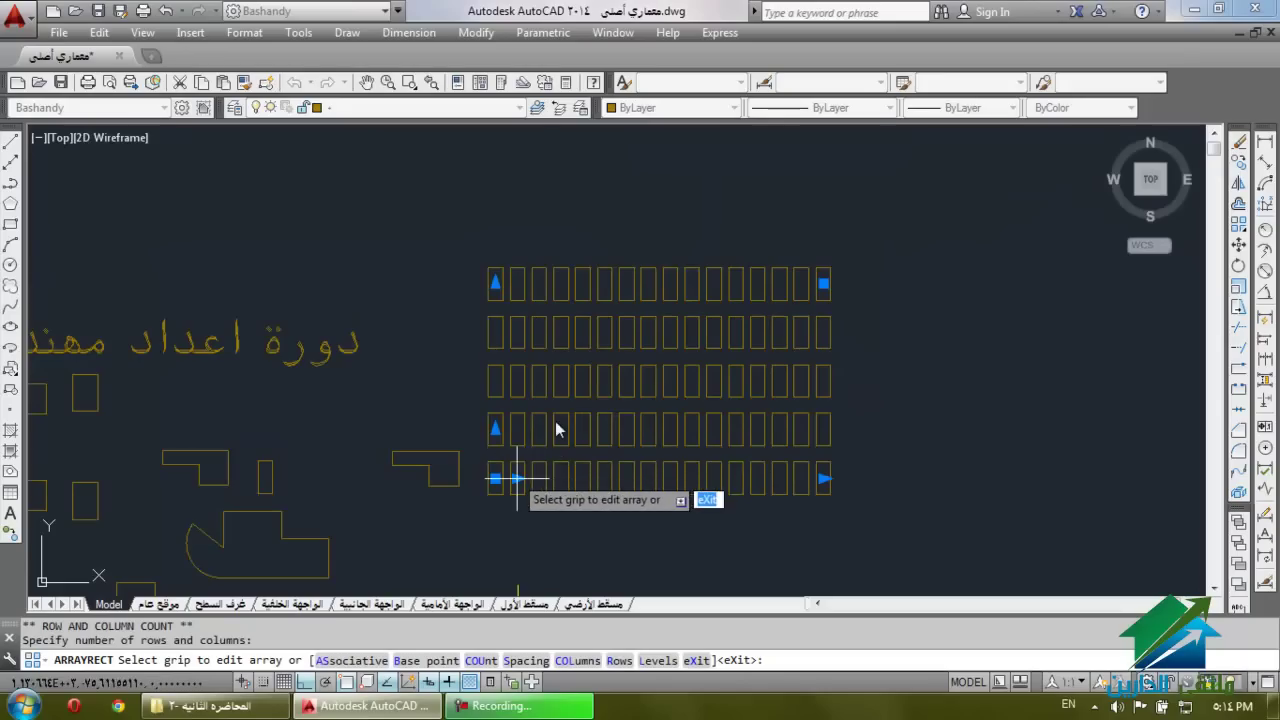
key("Escape")
left_click(739, 346)
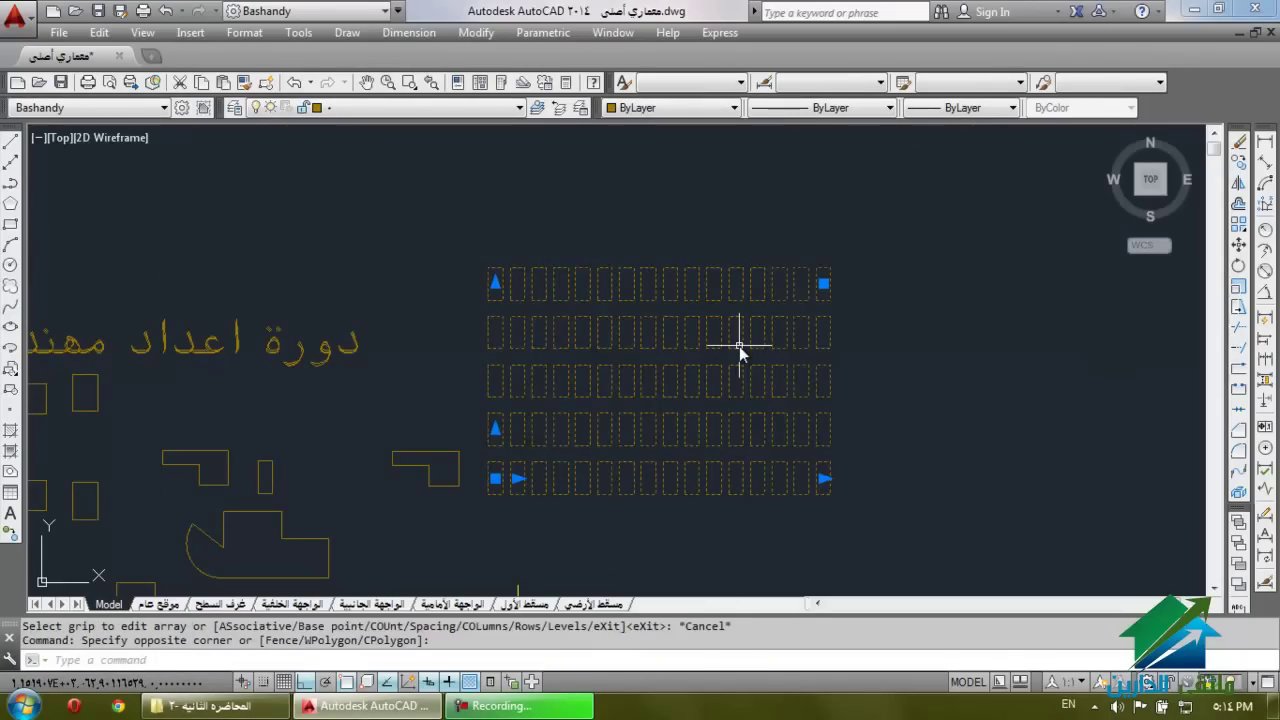
Undo the rectangular array of the narrow rectangle.
key("ctrl+z")
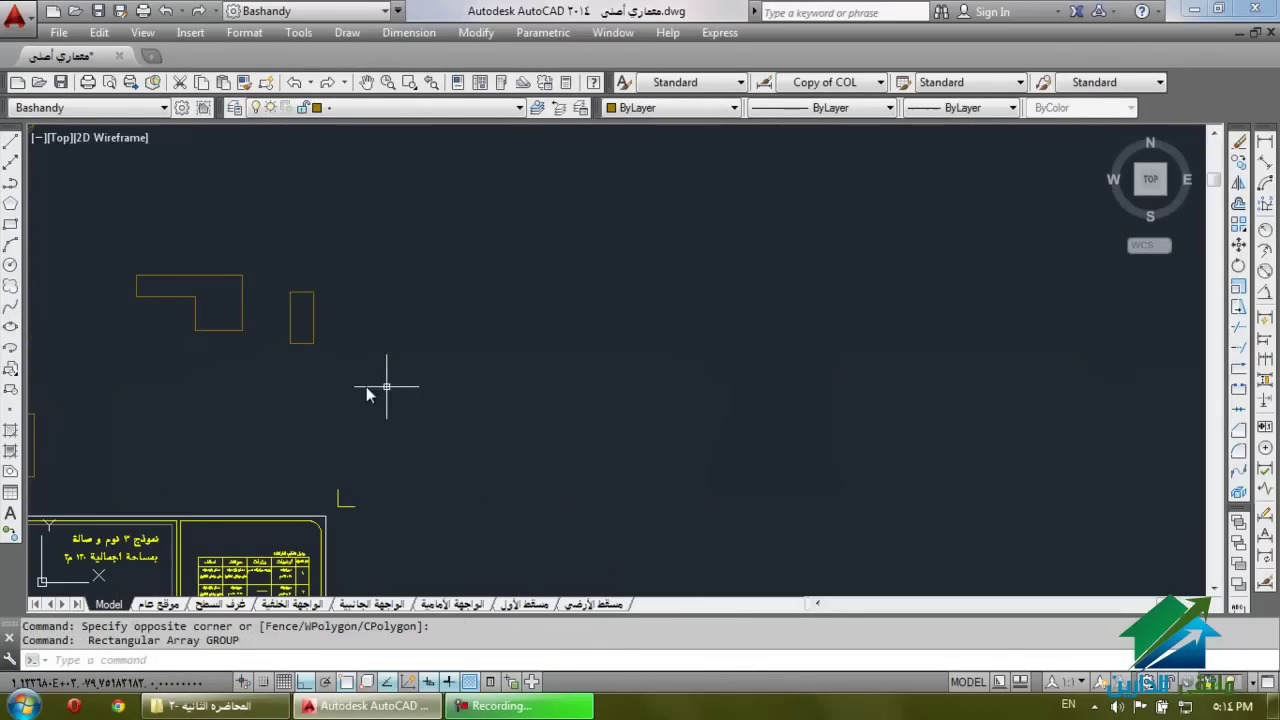
scroll(271, 263, "up", 2)
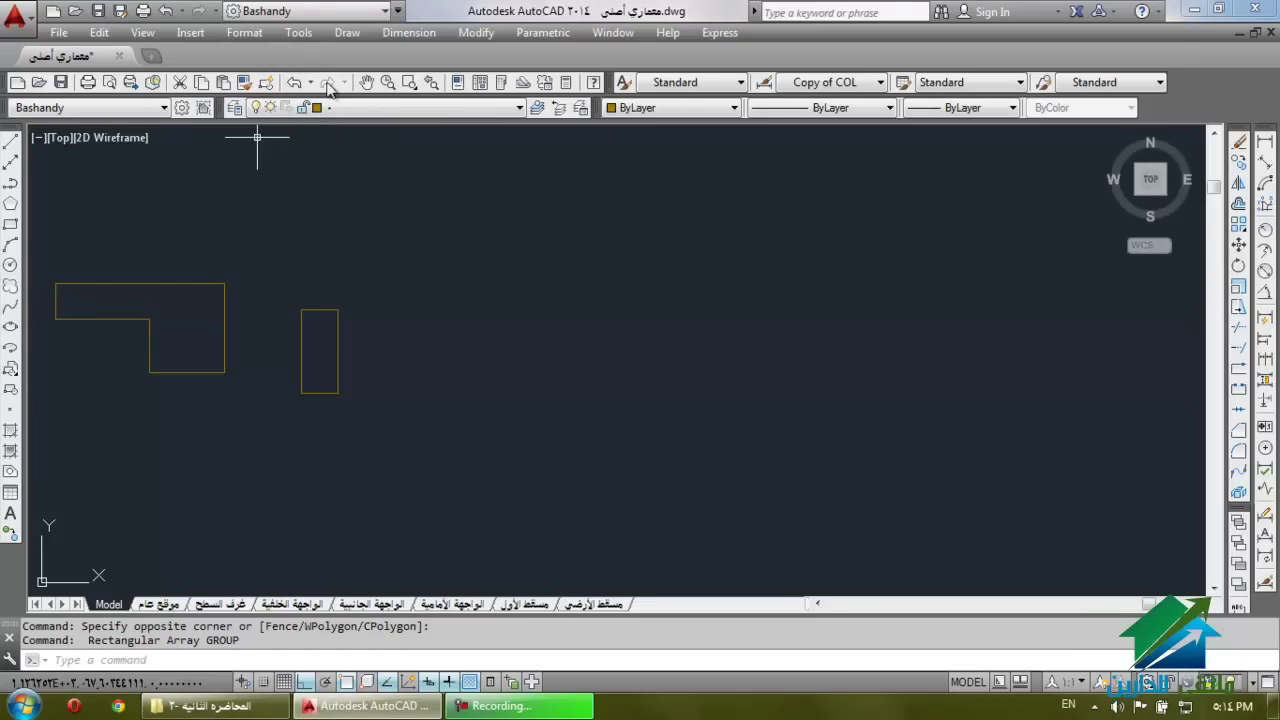
left_click(360, 252)
key("Escape")
key("Escape")
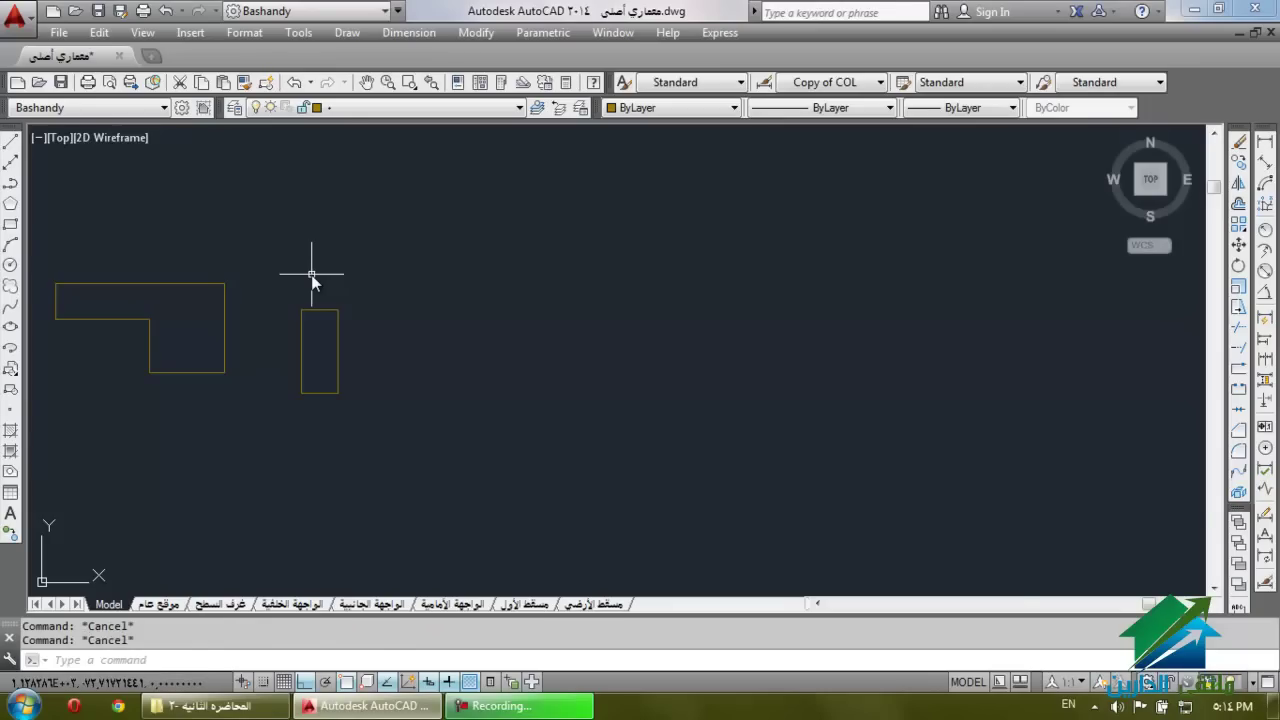
Undo the two Mirror operations on the upright rectangles and redo both of them.
scroll(311, 276, "down", 3)
scroll(378, 372, "down", 2)
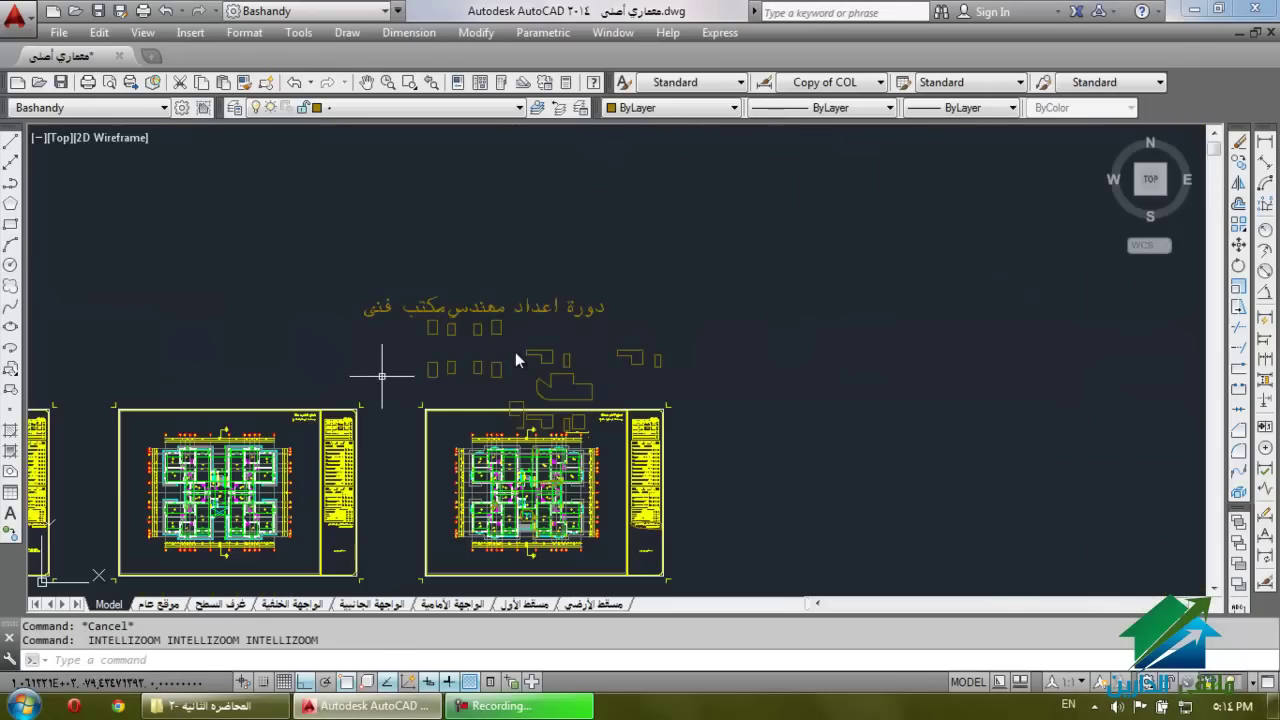
scroll(680, 338, "up", 3)
scroll(679, 340, "up", 3)
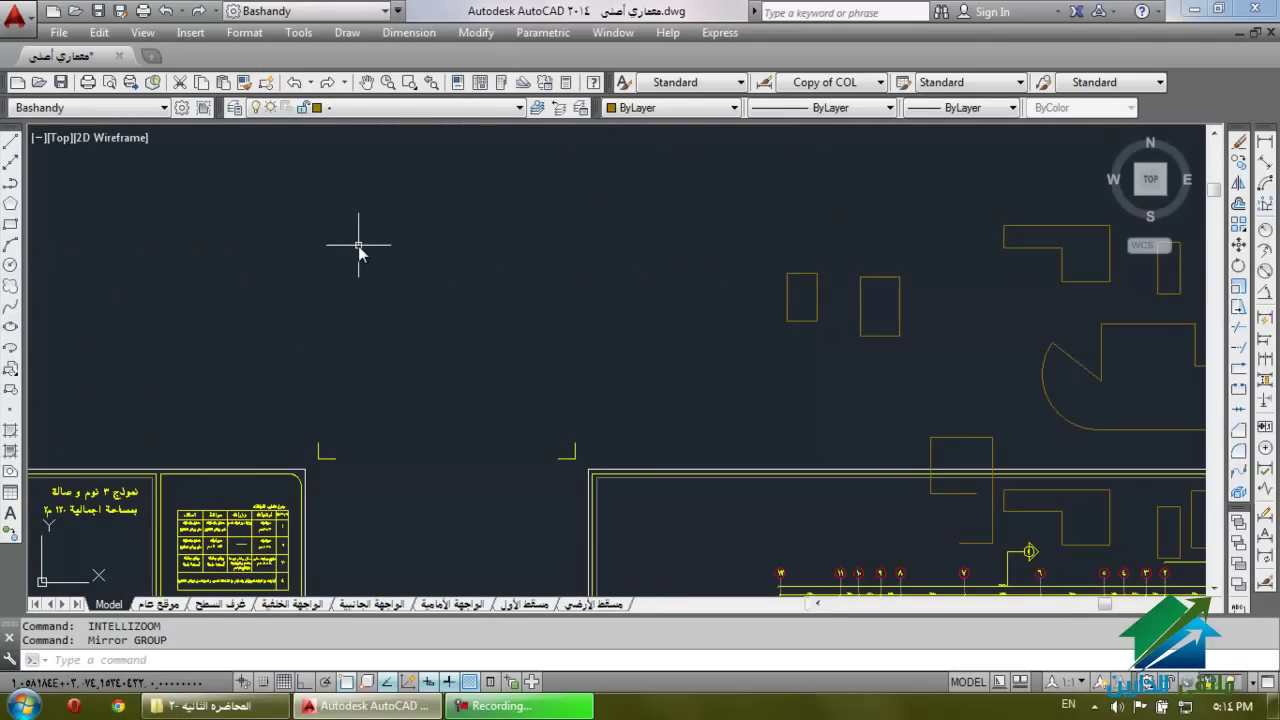
left_click(326, 84)
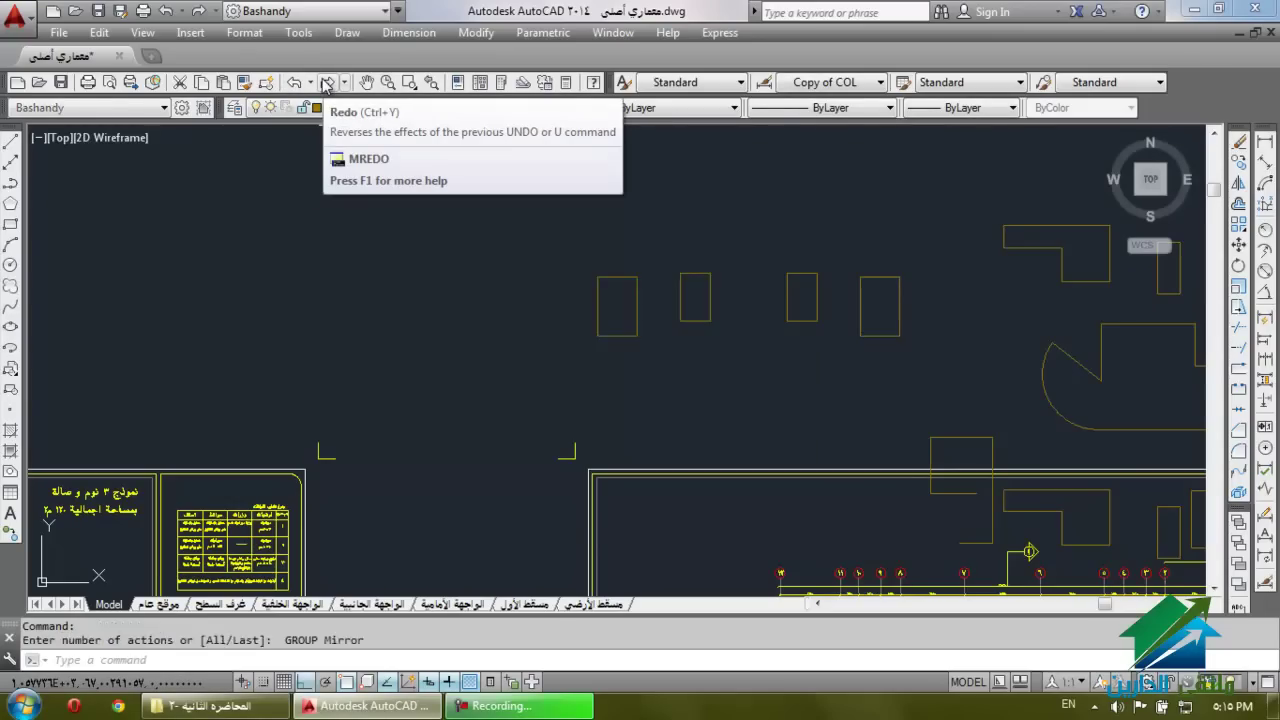
left_click(326, 84)
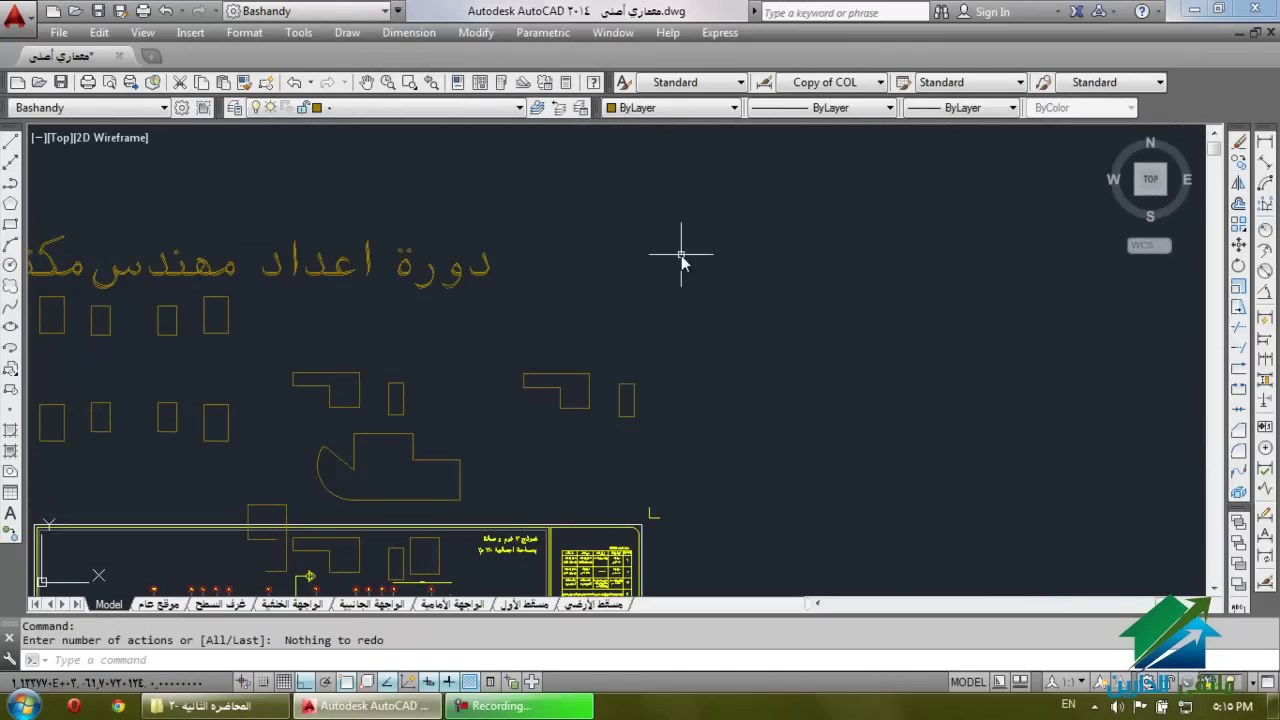
Select all eight upright rectangles beneath the Arabic title with a crossing selection and clear the selection.
scroll(600, 250, "down", 2)
scroll(580, 357, "up", 6)
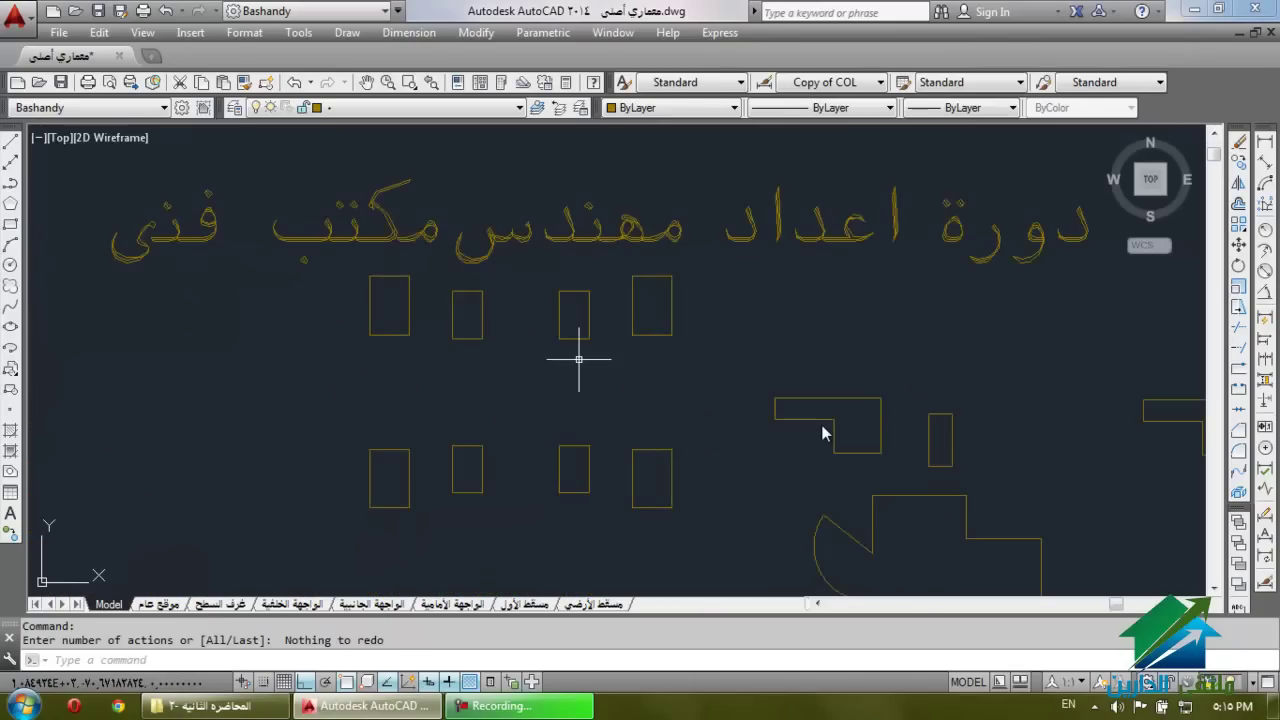
left_click(714, 309)
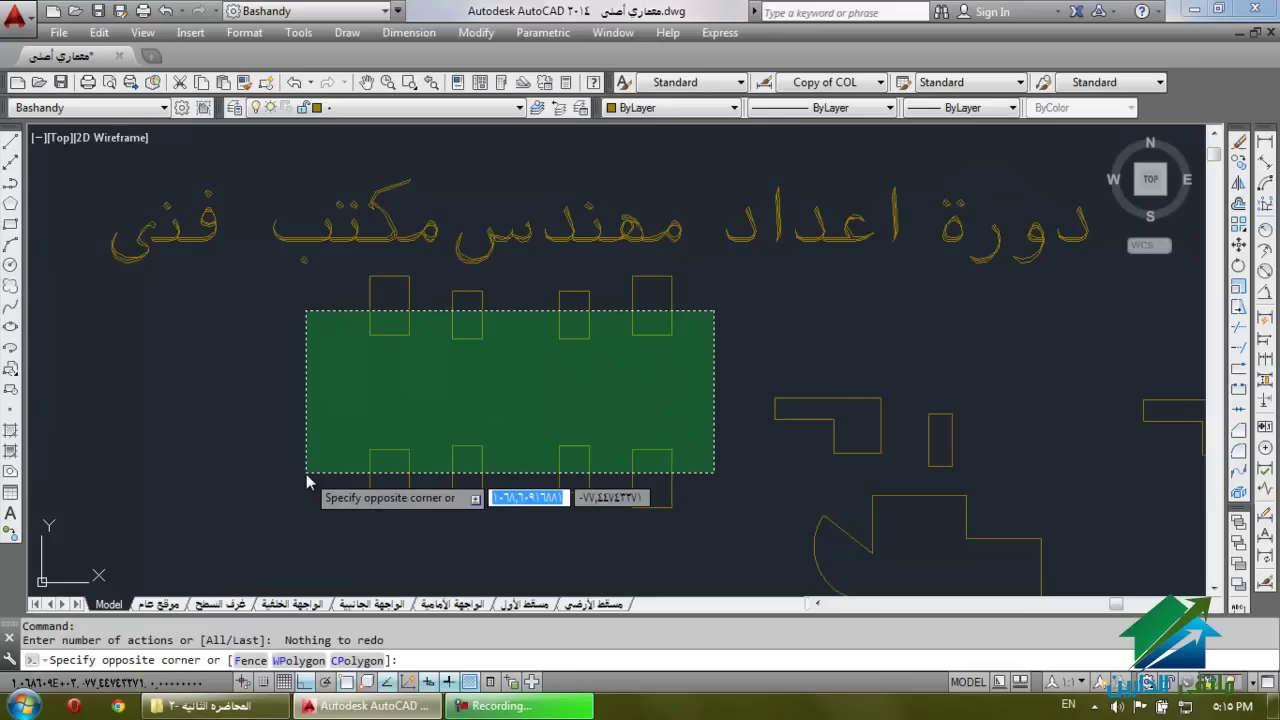
key("Escape")
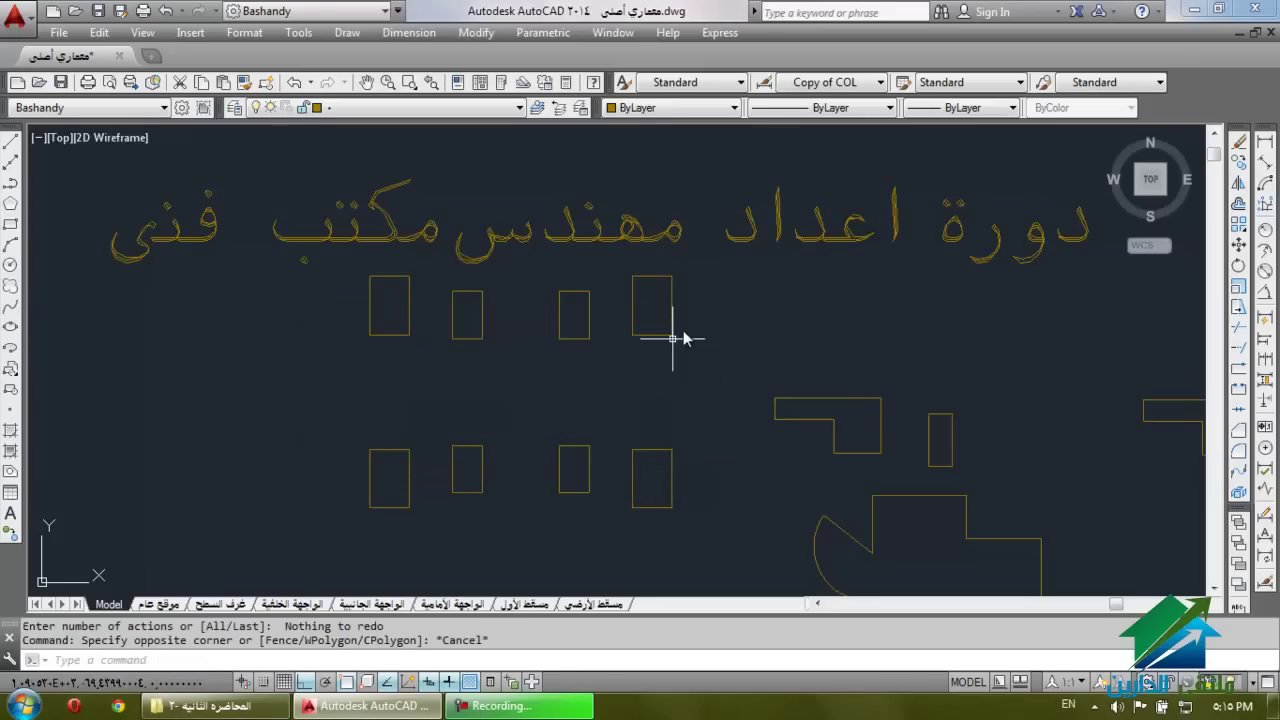
left_click(717, 315)
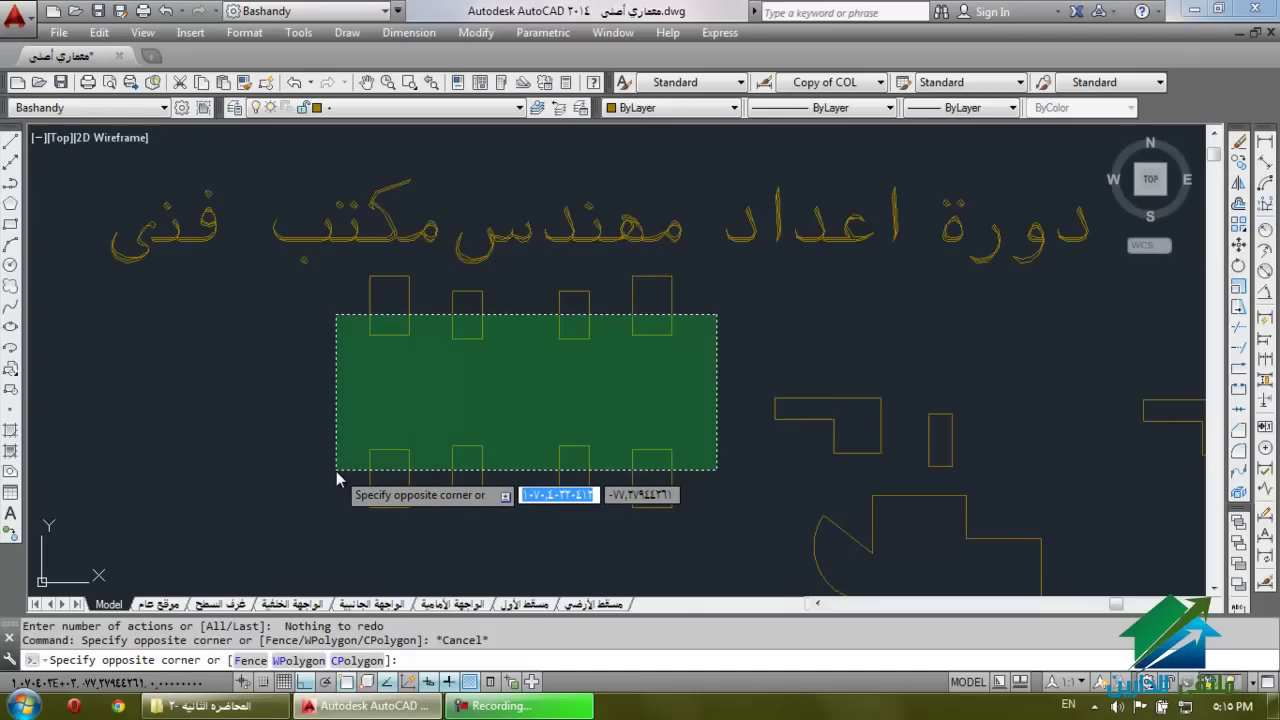
left_click(335, 479)
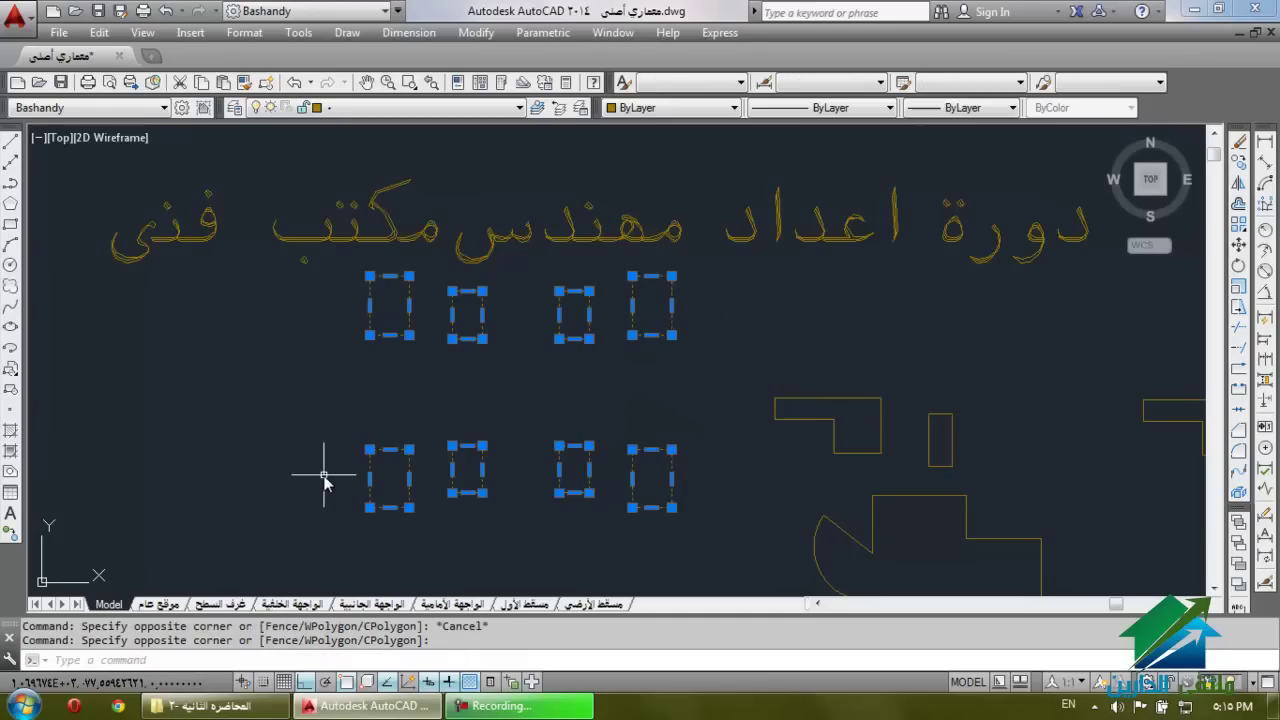
key("Escape")
key("Escape")
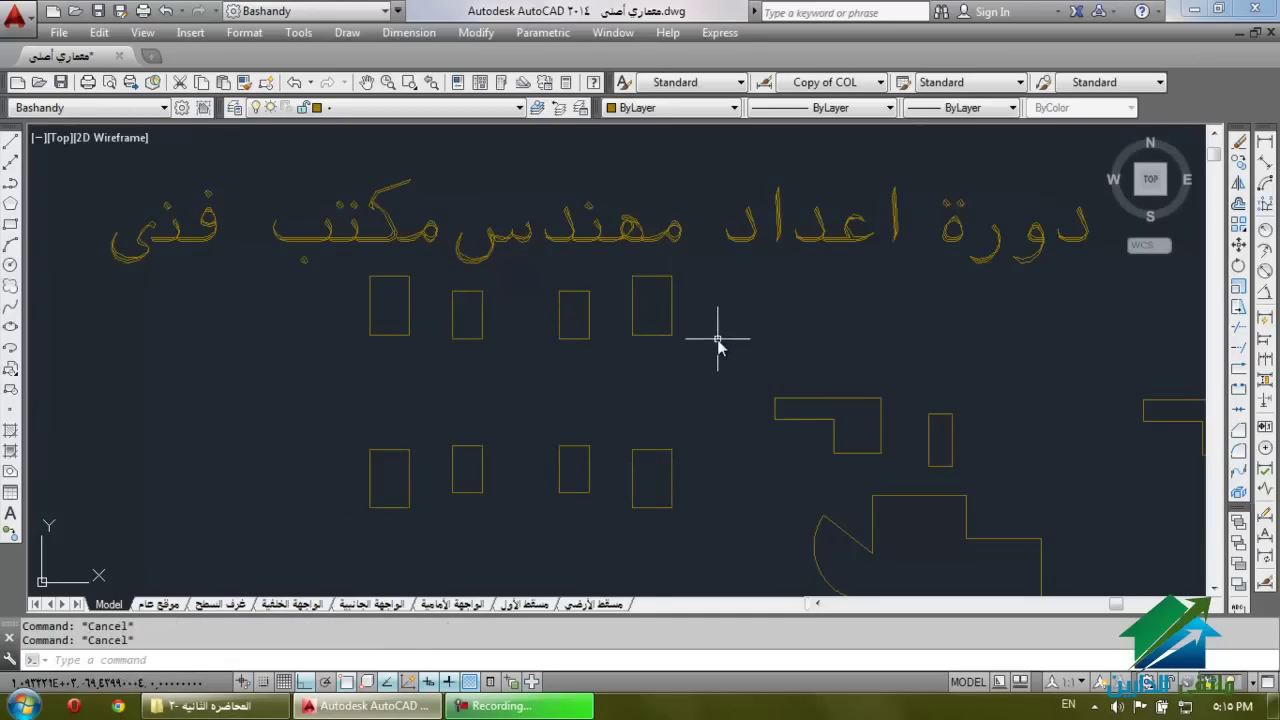
Window-select the two western rectangles of the lower row by fully enclosing them, and clear the selection.
left_click(338, 471)
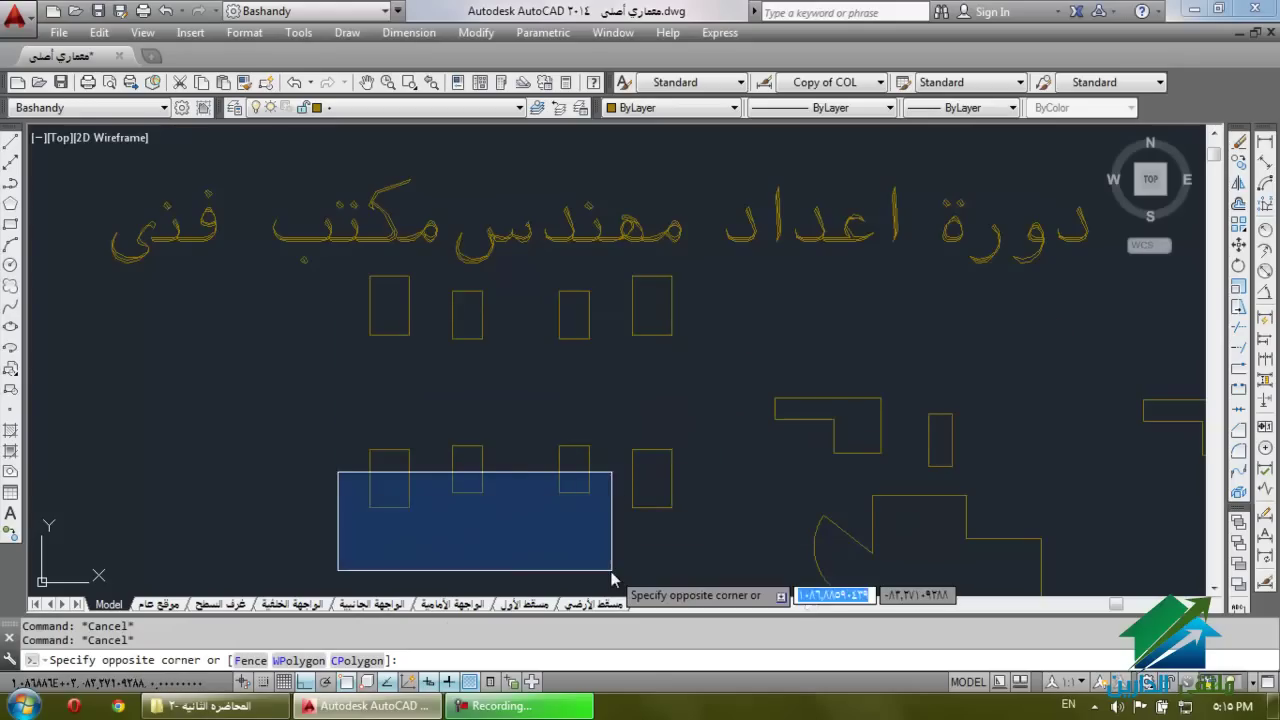
left_click(701, 317)
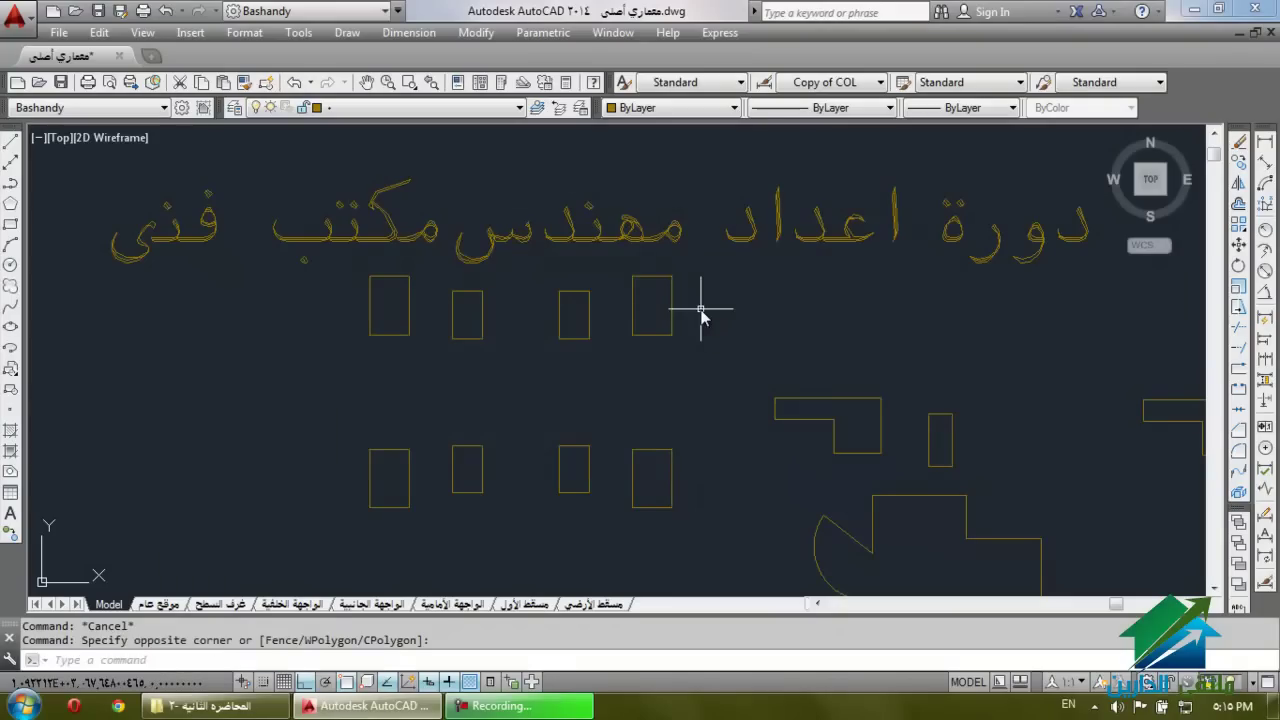
left_click(311, 529)
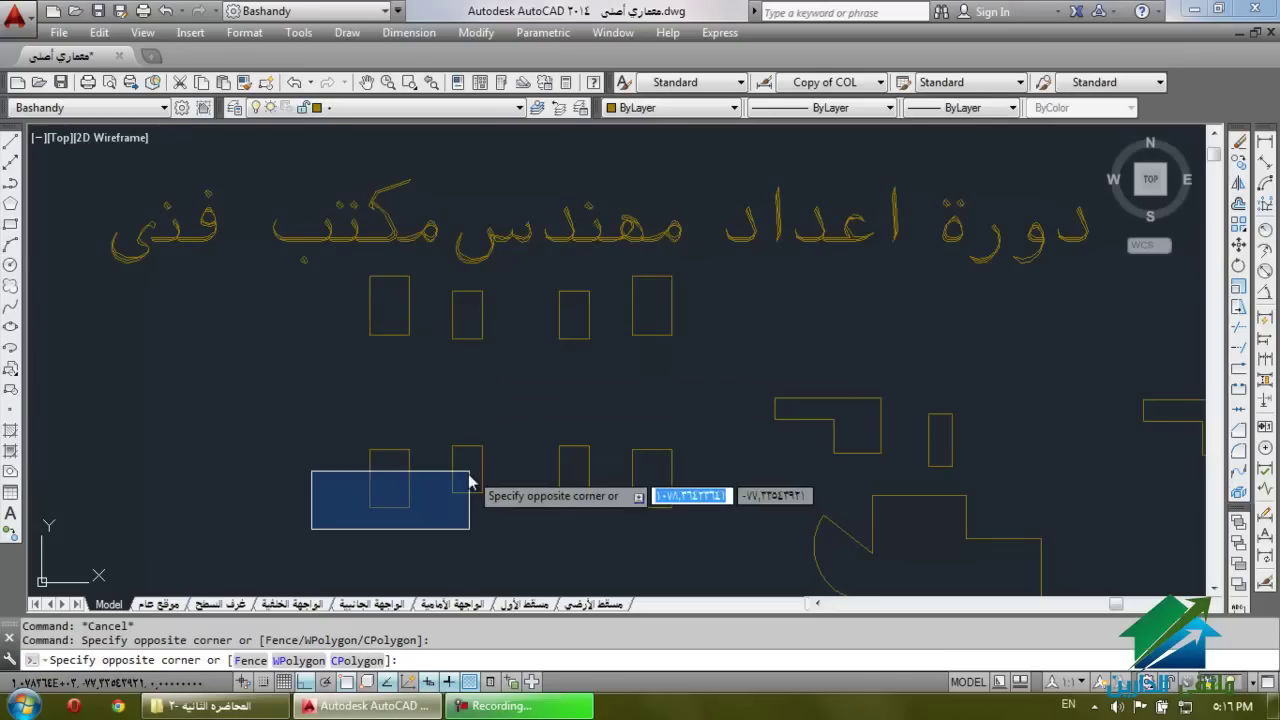
left_click(515, 330)
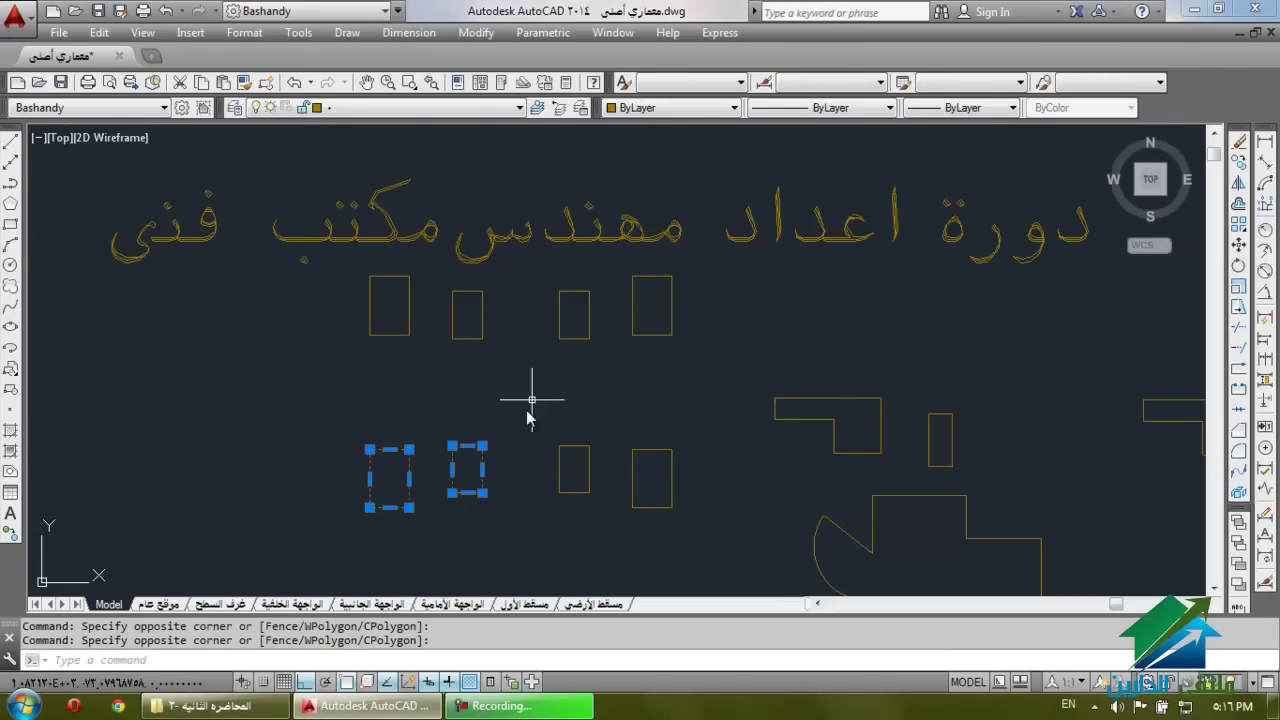
key("Escape")
Window-select only the two small middle rectangles of the lower row and clear the selection.
left_click(298, 496)
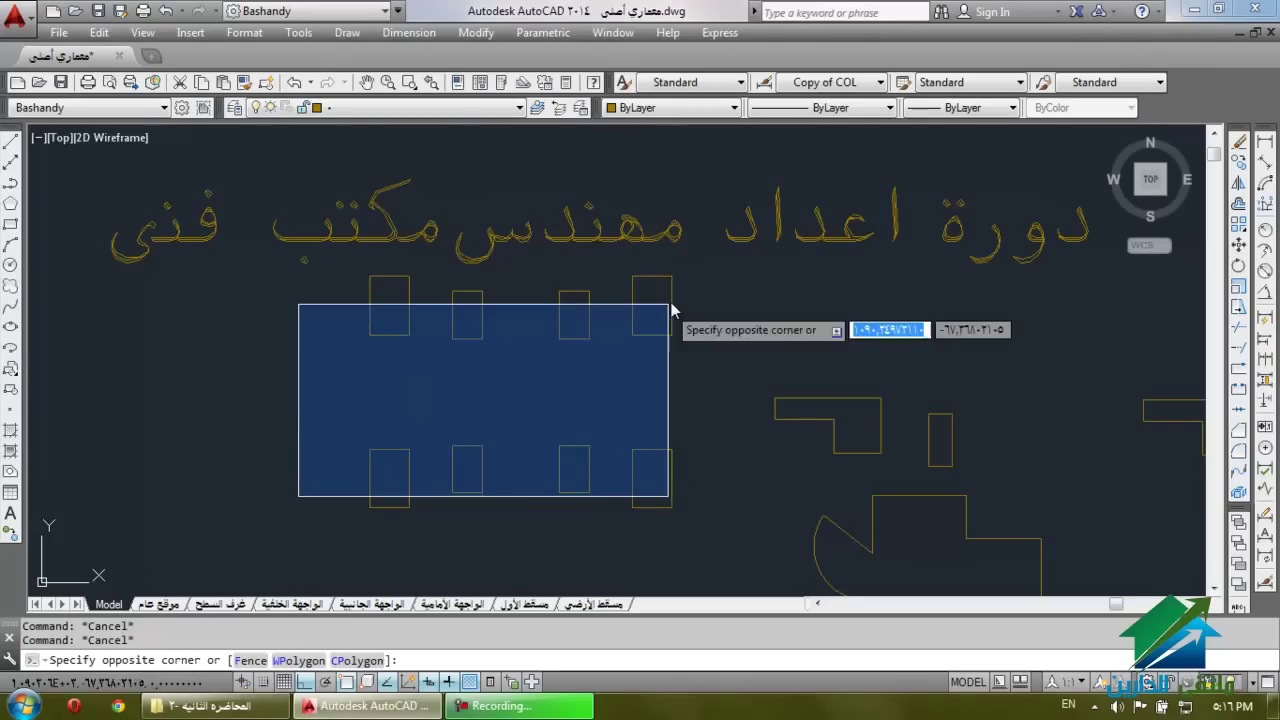
left_click(734, 314)
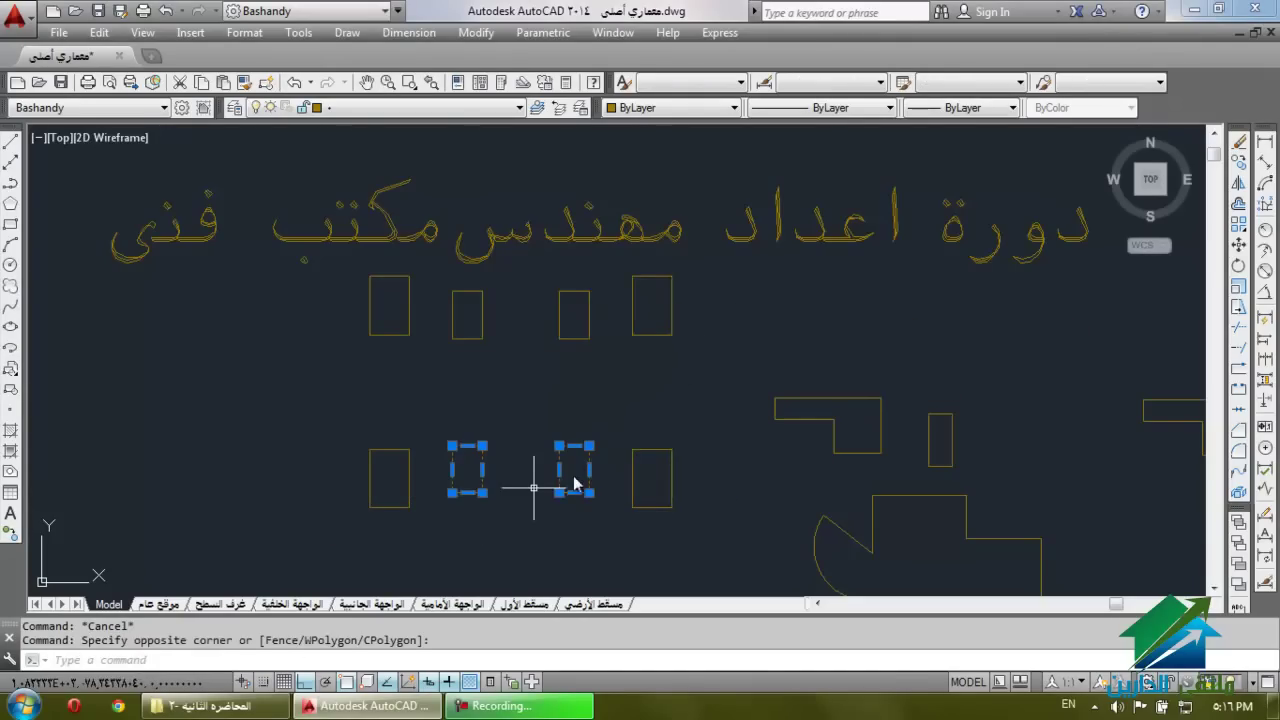
key("Escape")
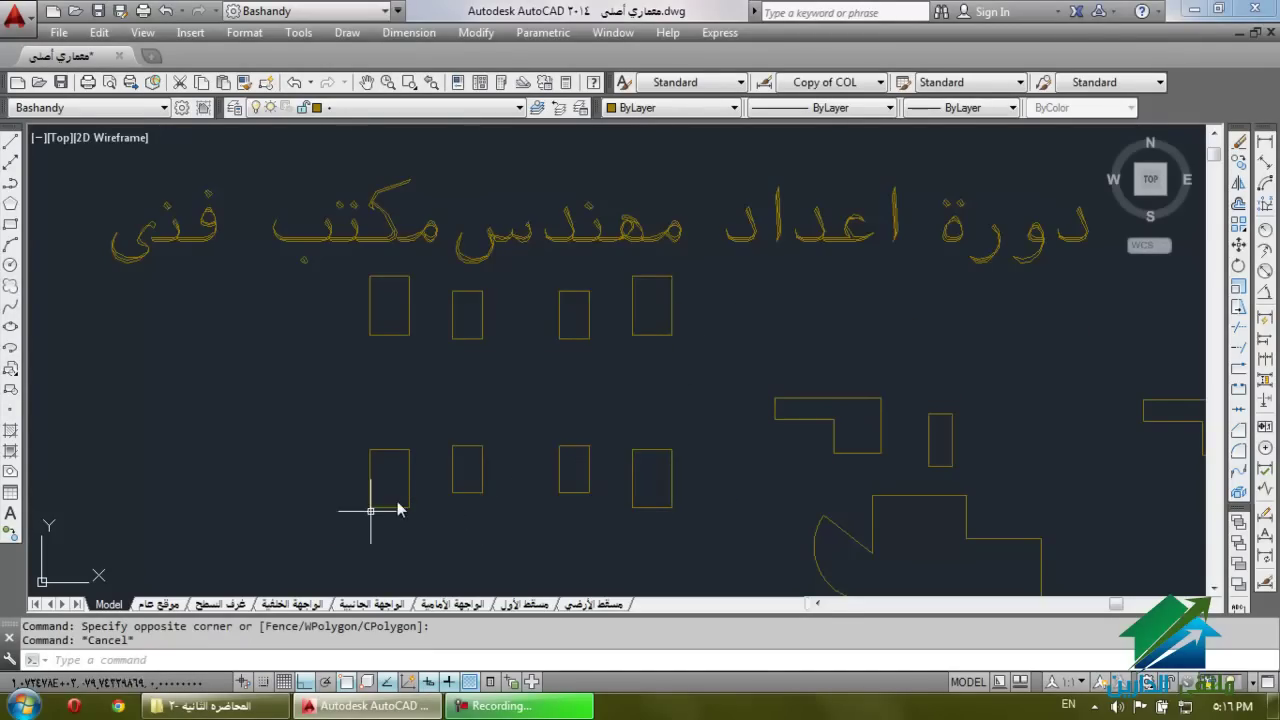
Select all eight upright rectangles with a full enclosing window and again with a crossing selection, clearing each selection.
left_click(300, 551)
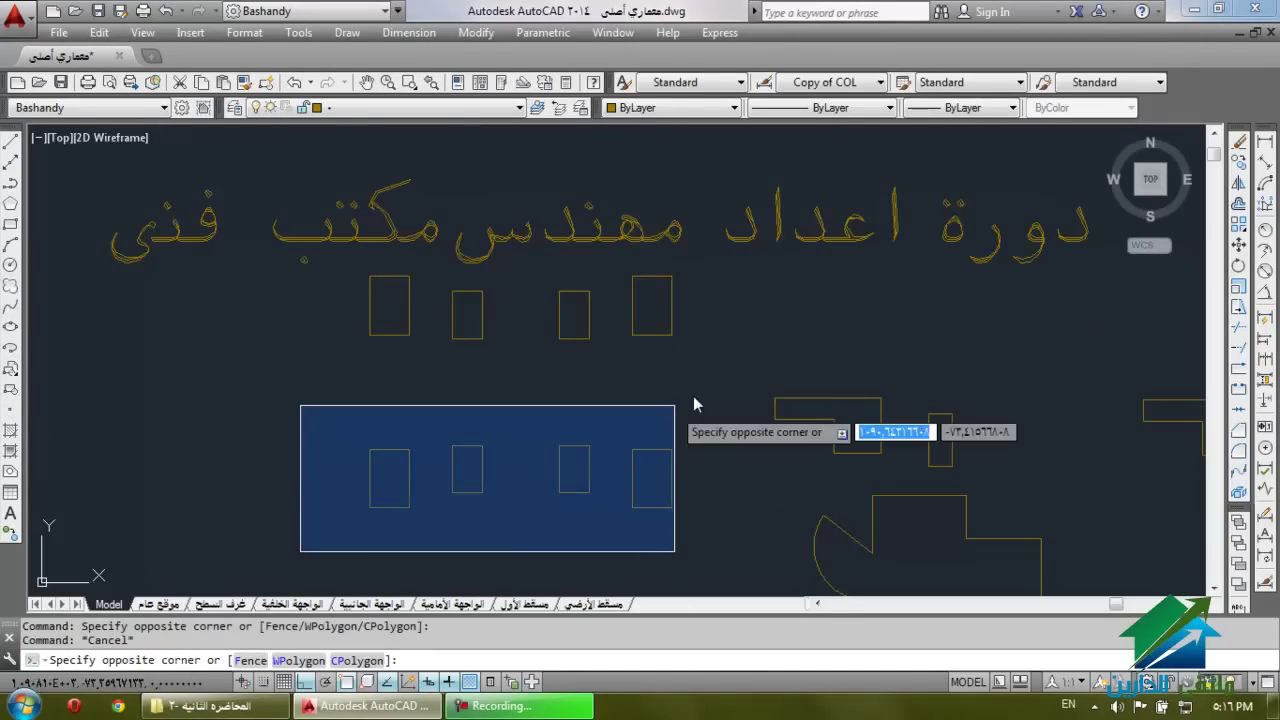
left_click(723, 270)
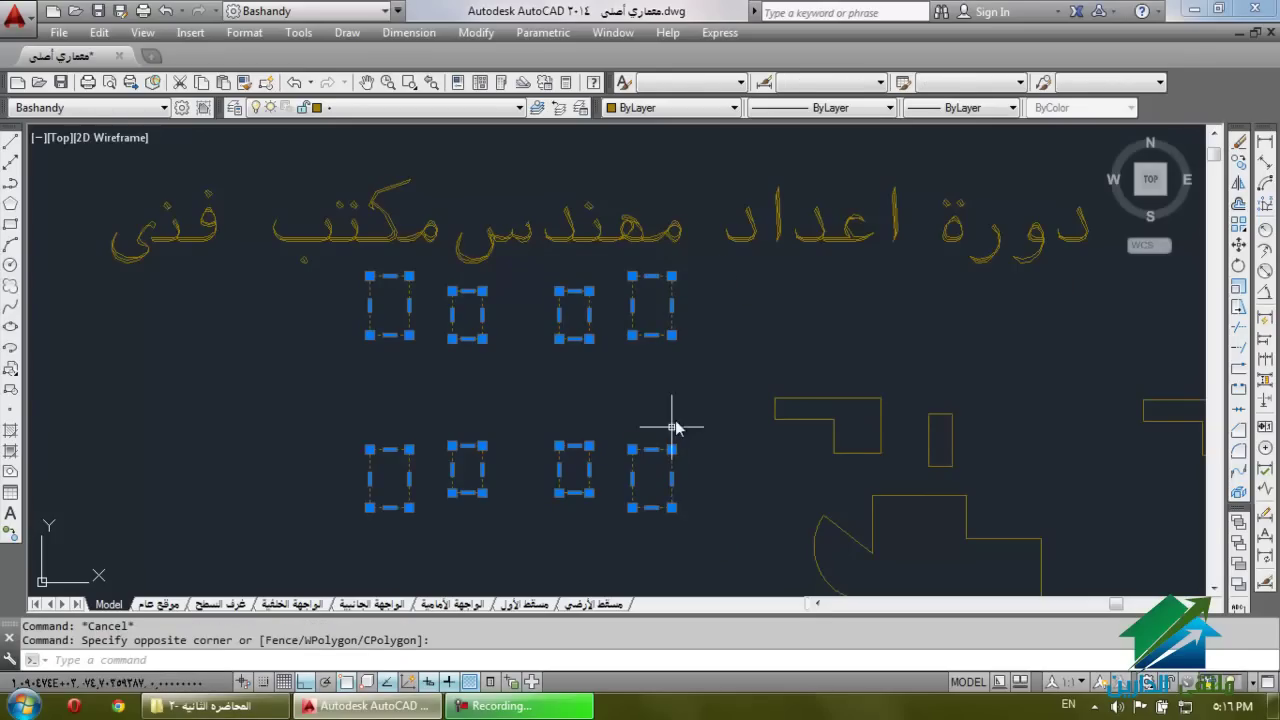
key("Escape")
left_click(704, 305)
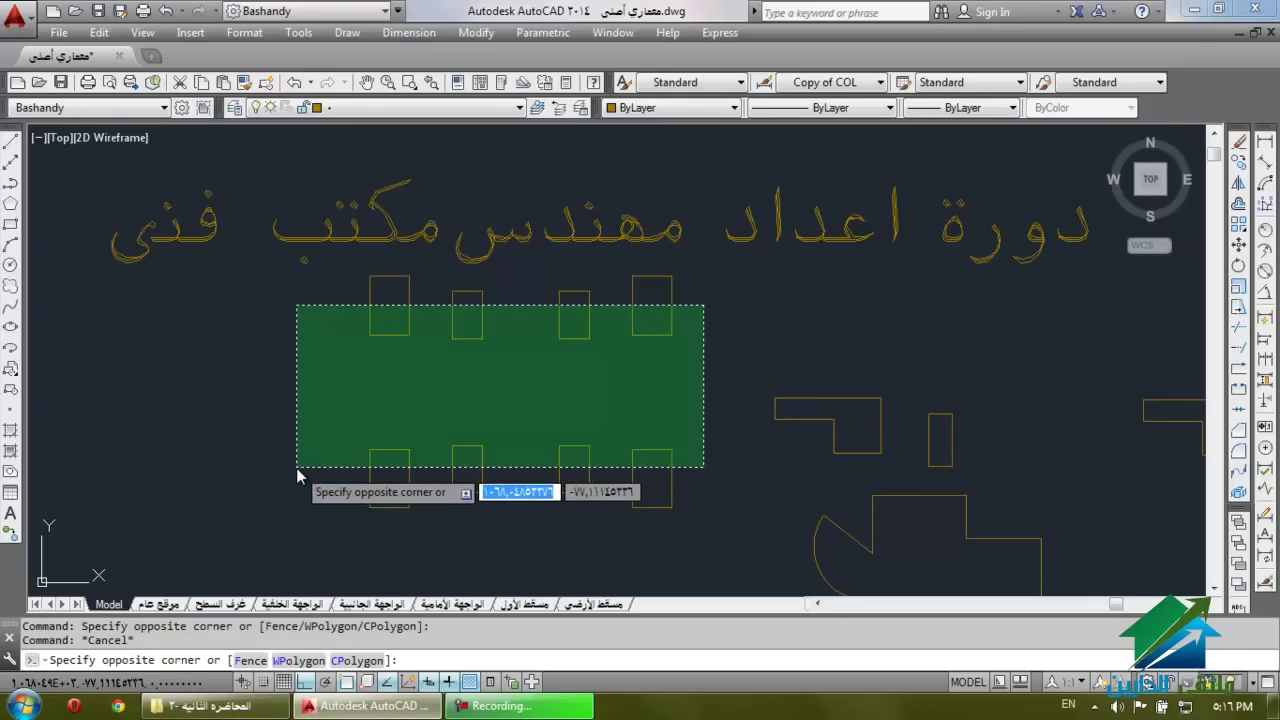
left_click(297, 476)
key("Escape")
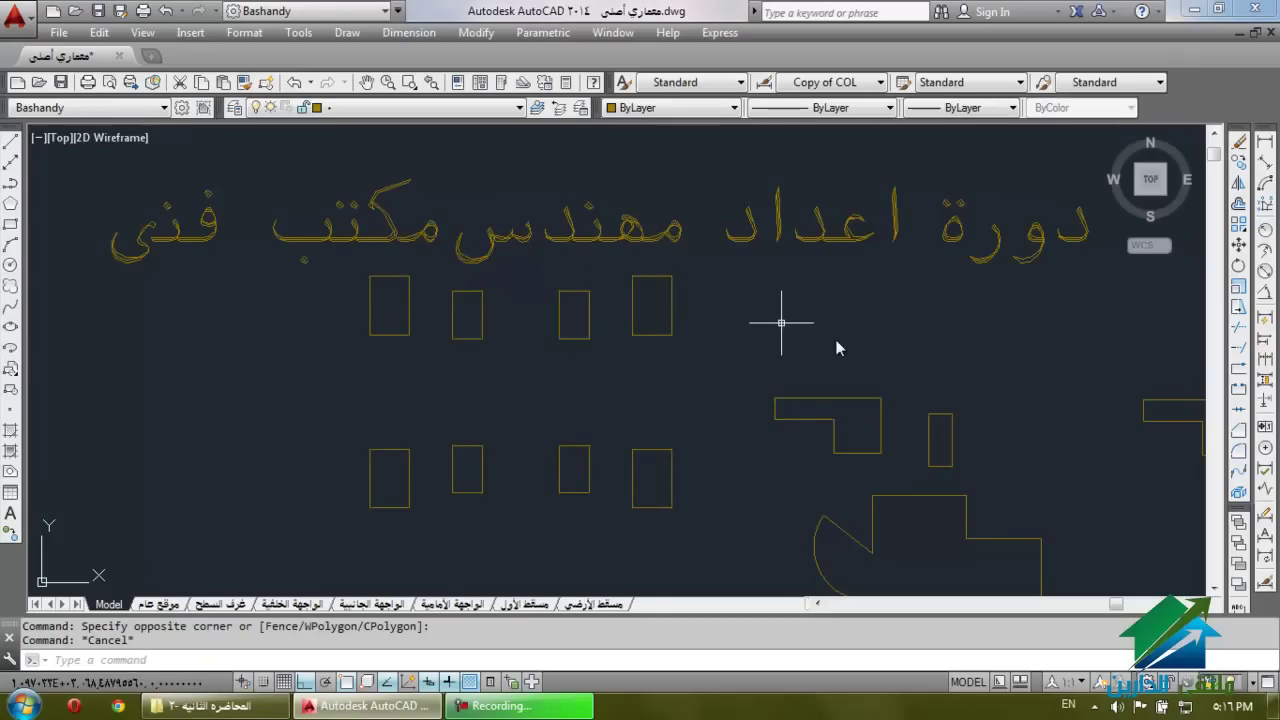
Move all eight upright rectangles about 33.6 units straight up, above the Arabic title.
left_click(1238, 248)
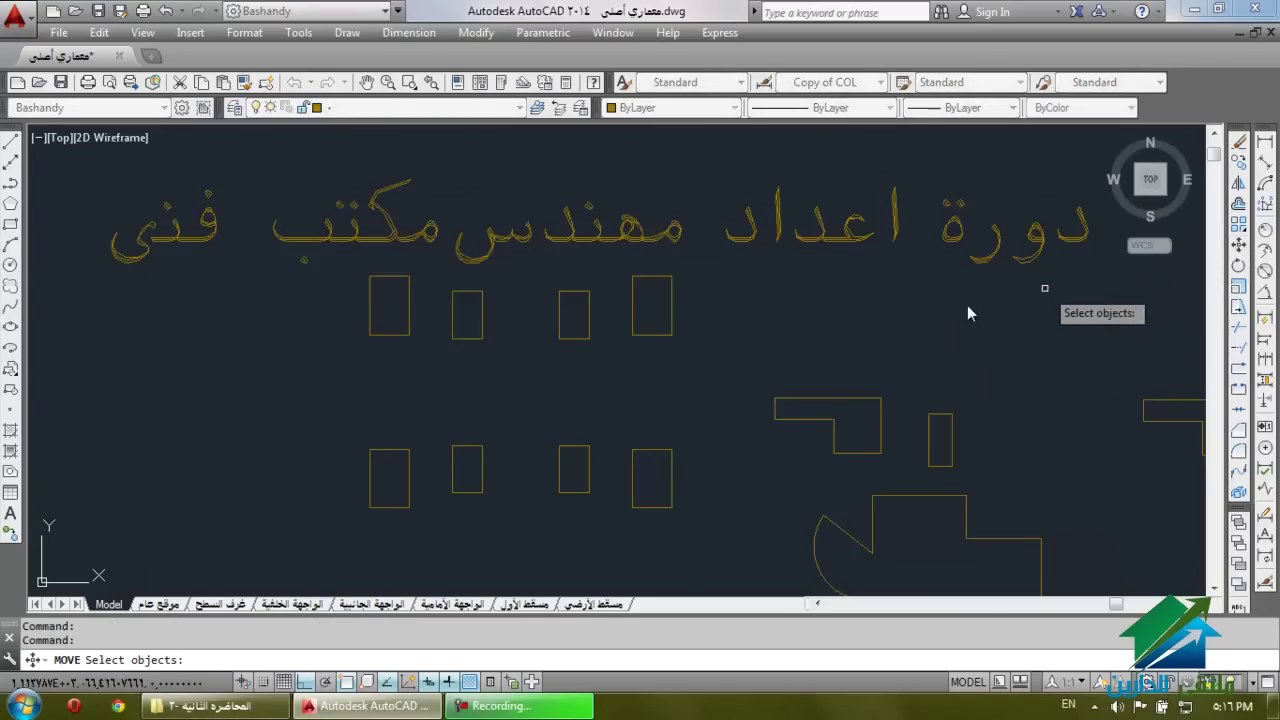
left_click(650, 338)
left_click(564, 336)
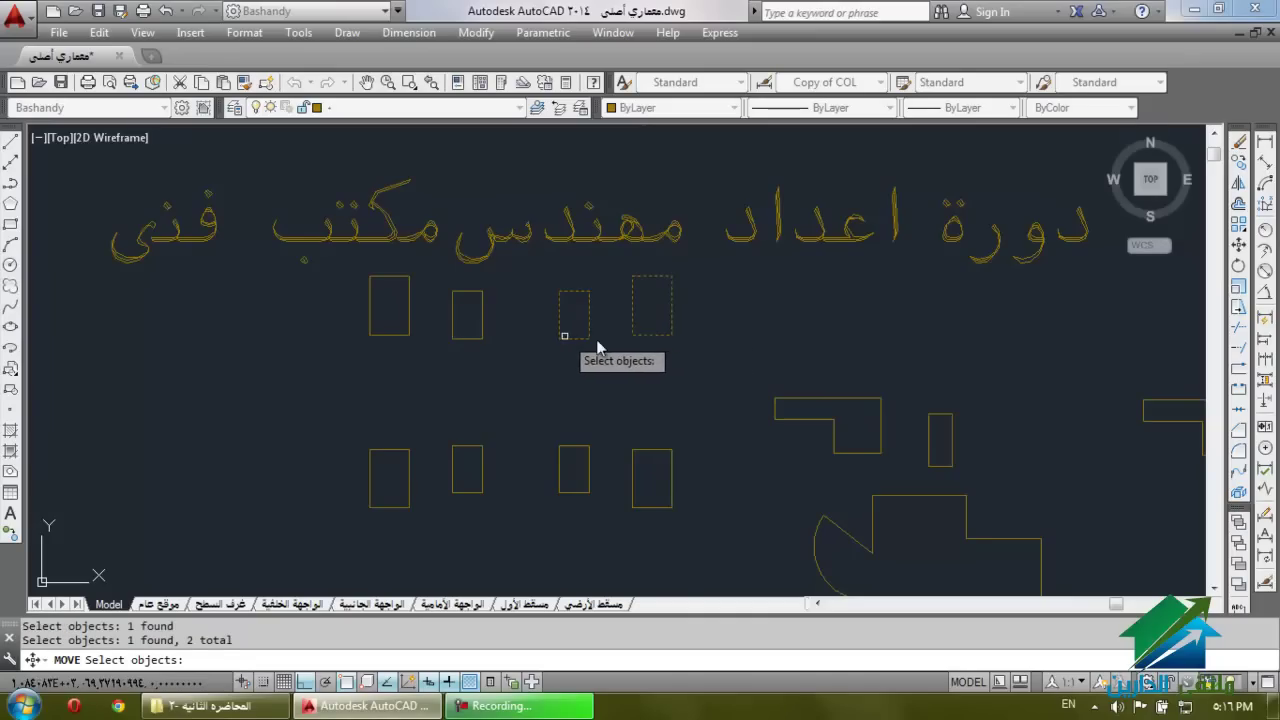
left_click(720, 306)
left_click(332, 476)
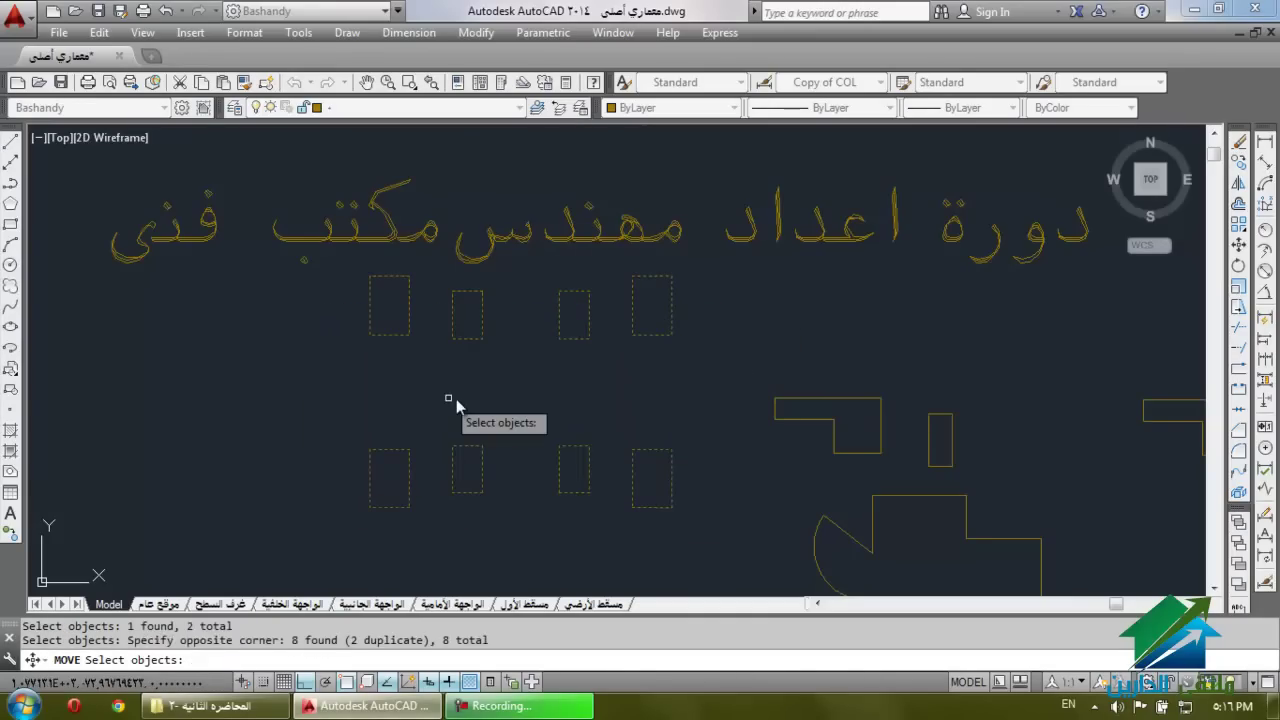
key("Return")
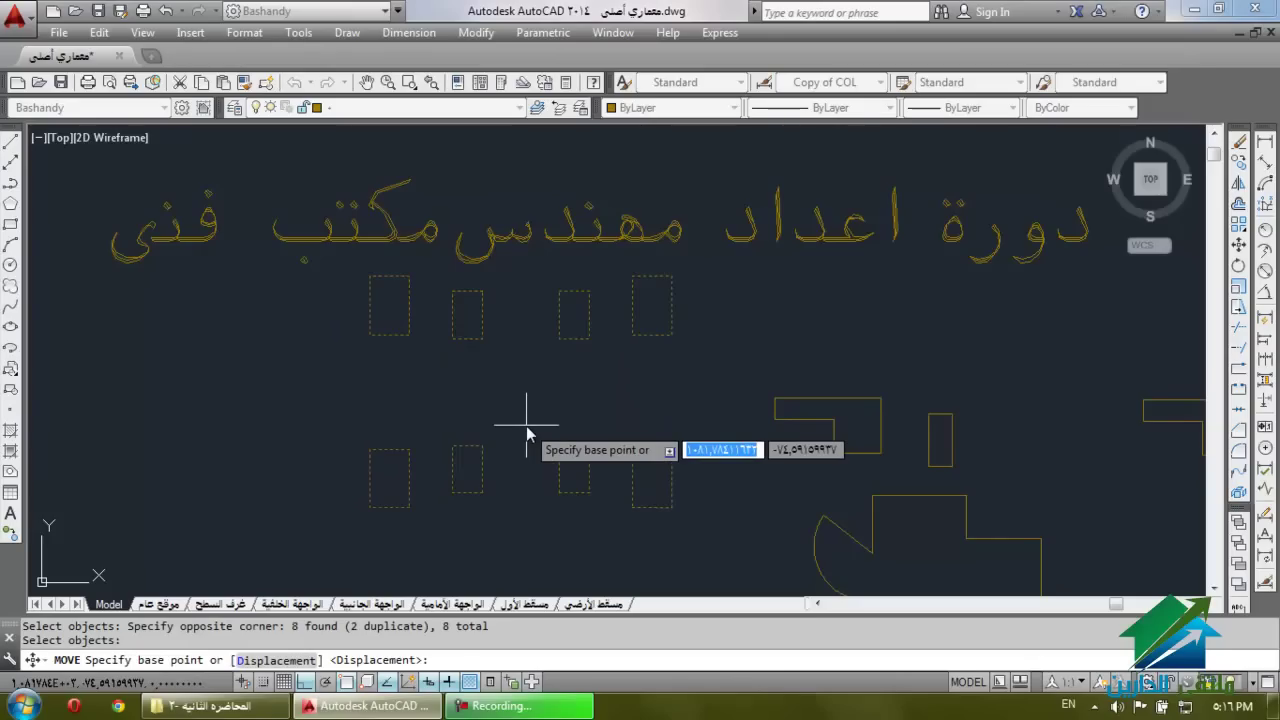
left_click(527, 432)
scroll(540, 568, "down", 3)
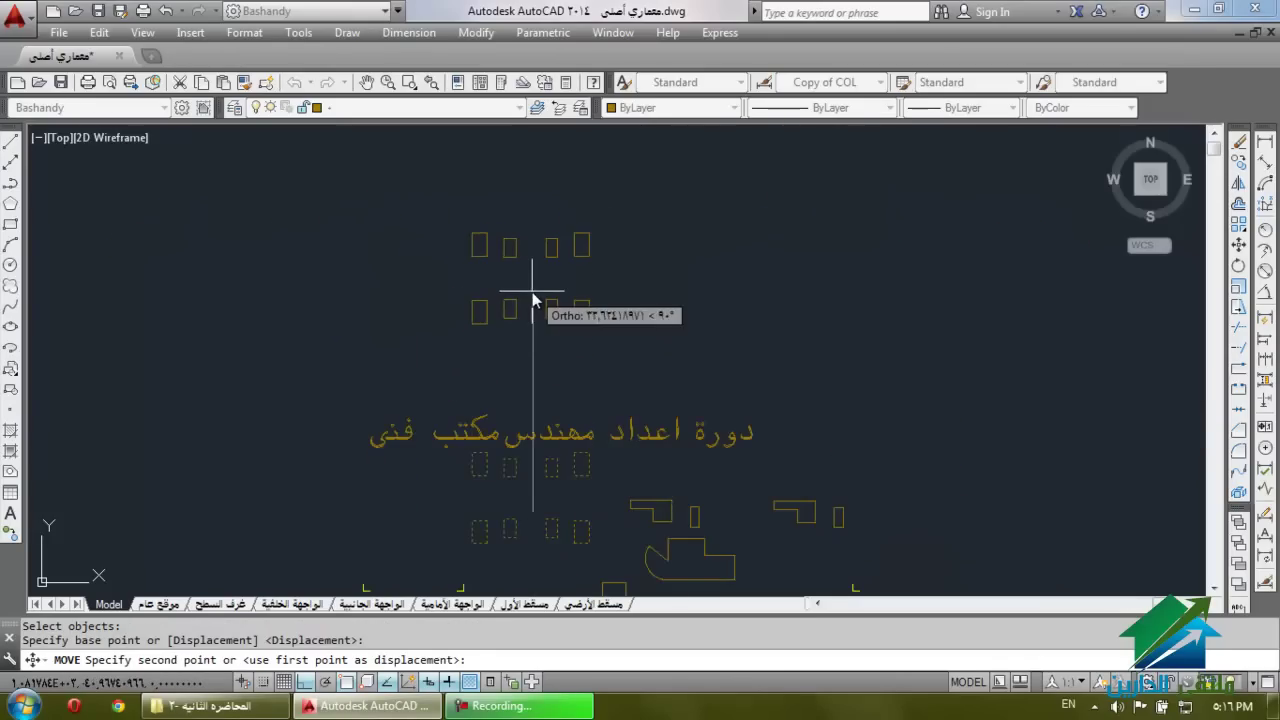
left_click(533, 300)
Move the eight rectangles above the Arabic title 5 units straight down.
left_click(617, 207)
left_click(393, 350)
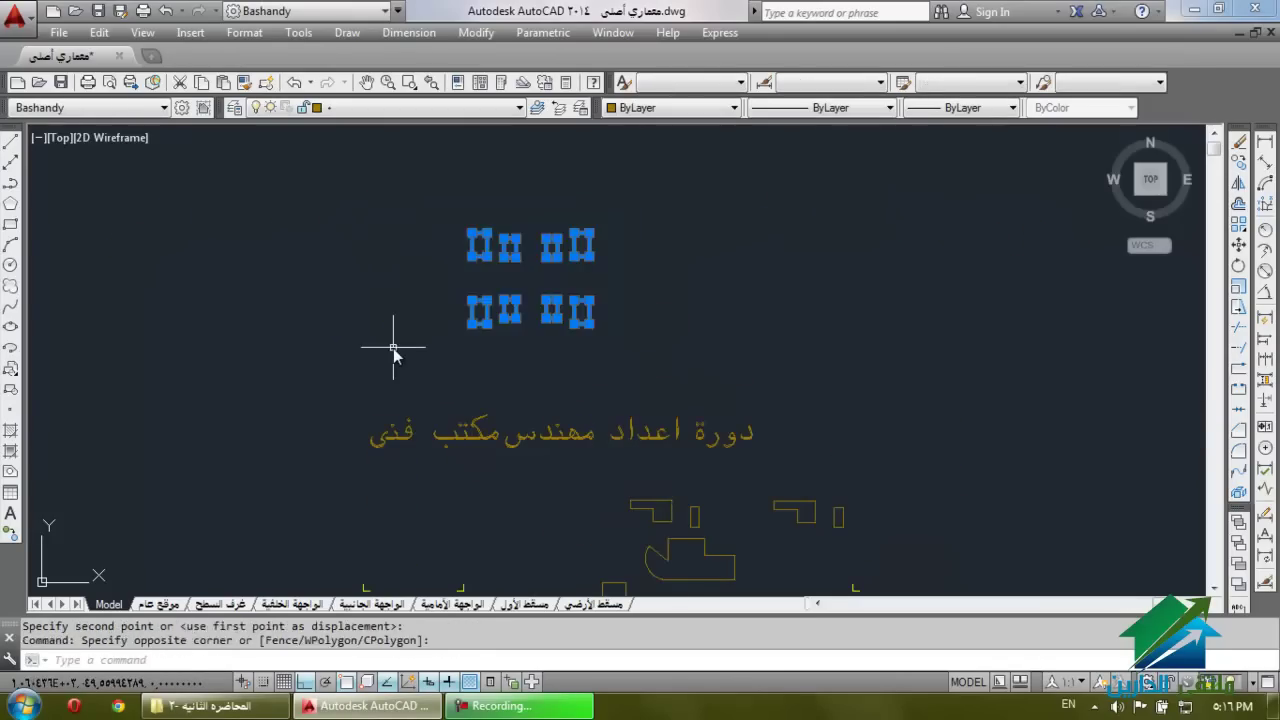
key("Return")
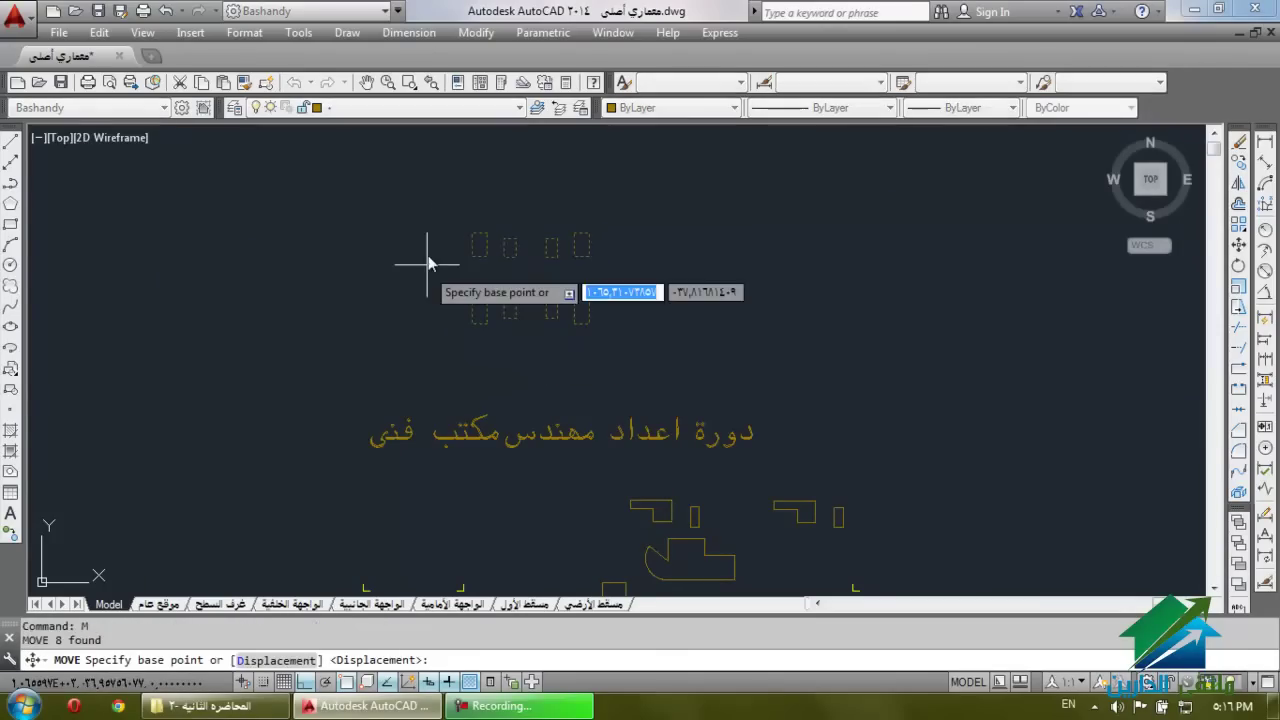
left_click(430, 237)
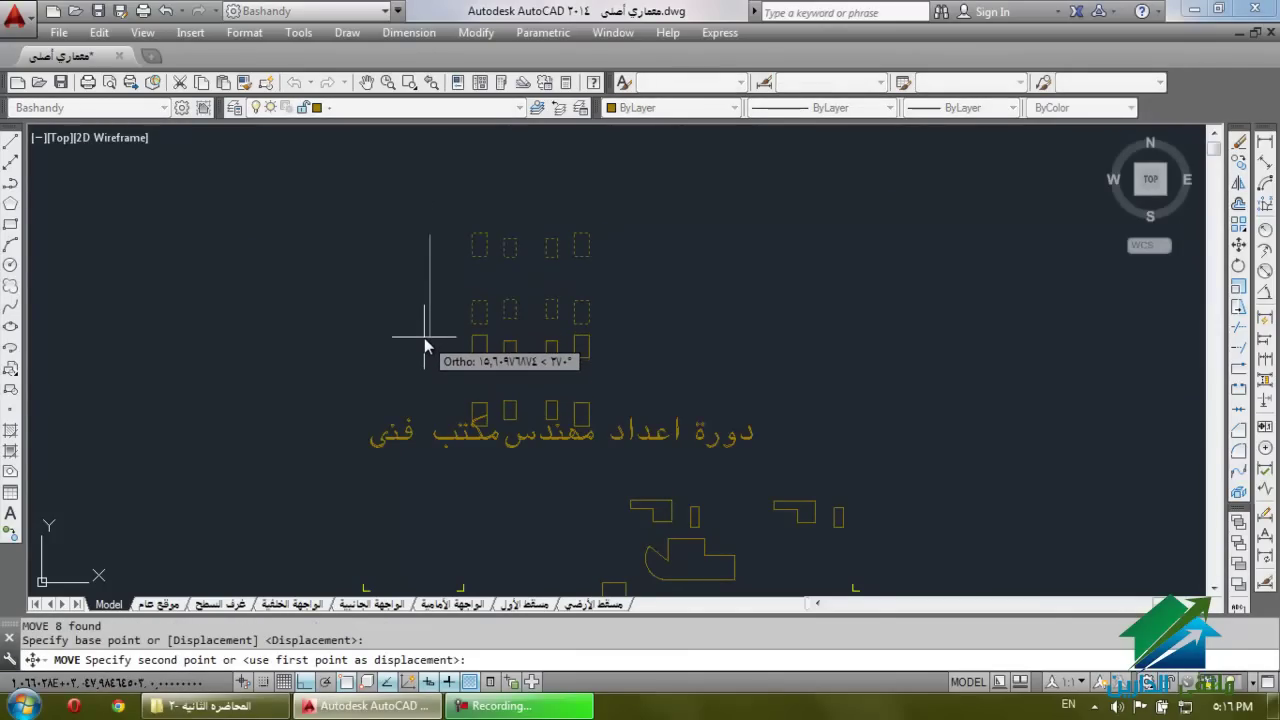
type("5")
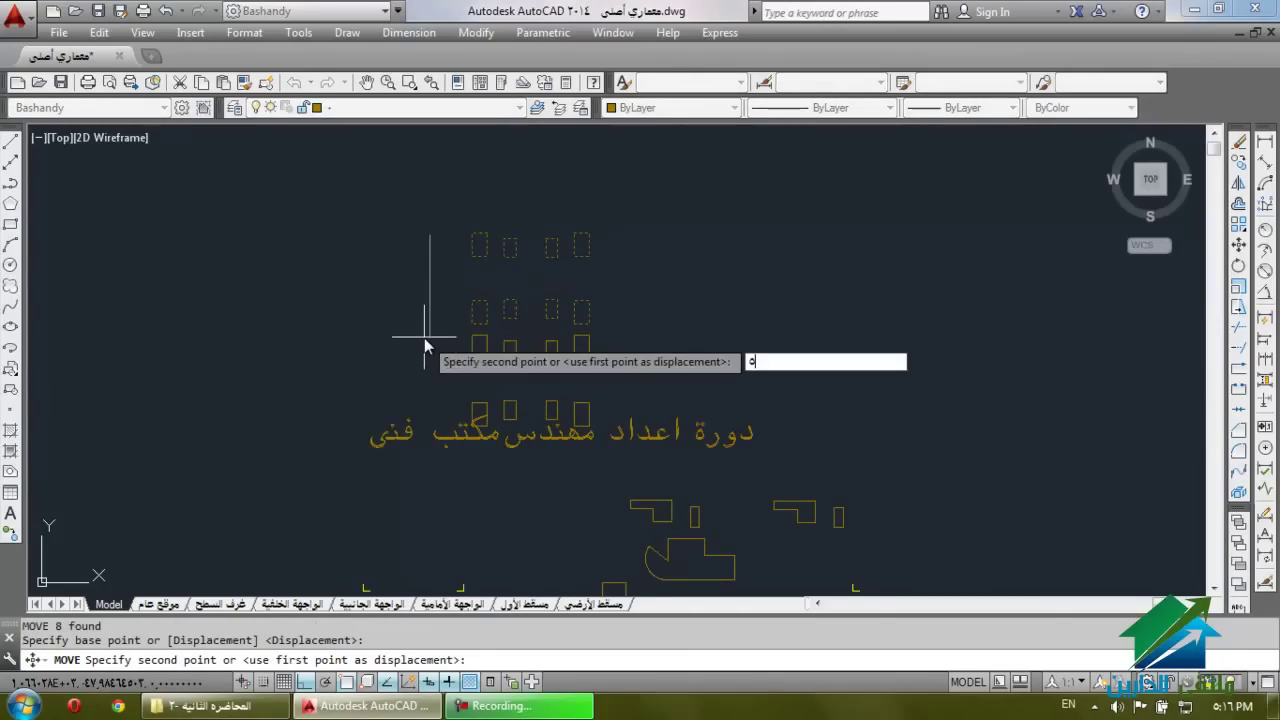
key("Return")
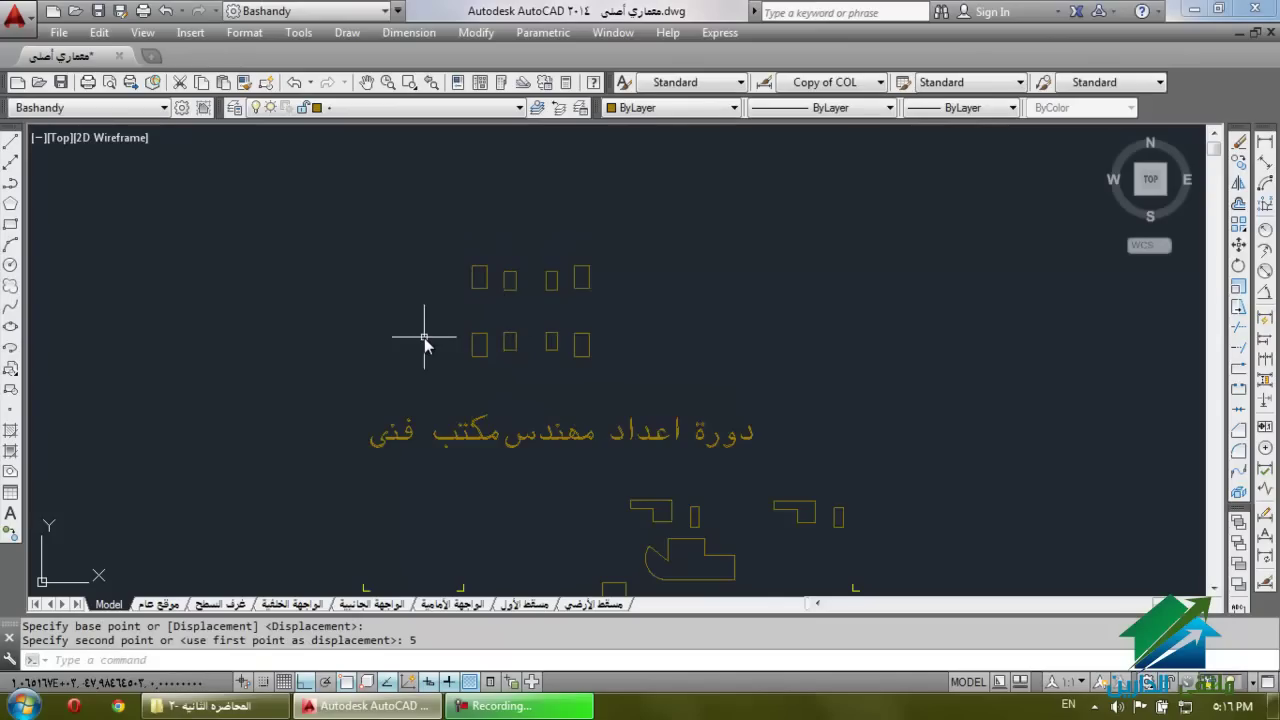
Move the eight rectangles above the Arabic title 20 units horizontally to the east.
left_click(686, 241)
left_click(354, 378)
type("m")
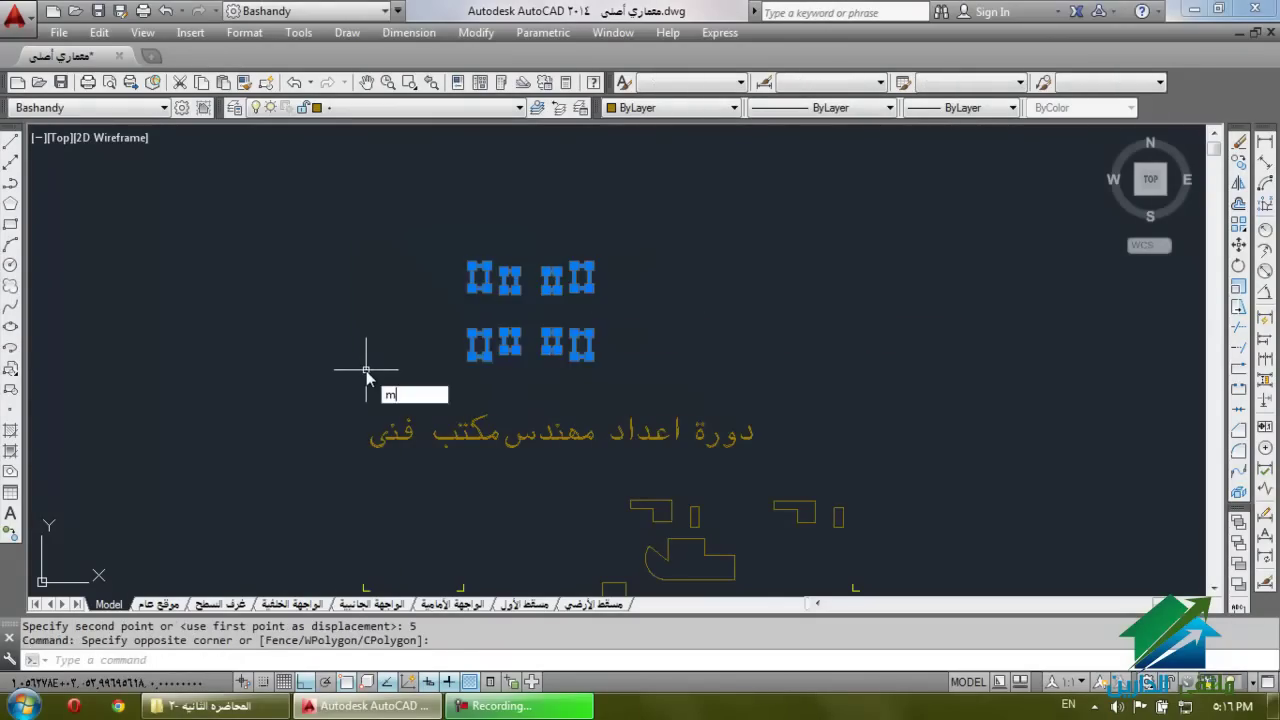
key("Return")
left_click(241, 317)
type("20")
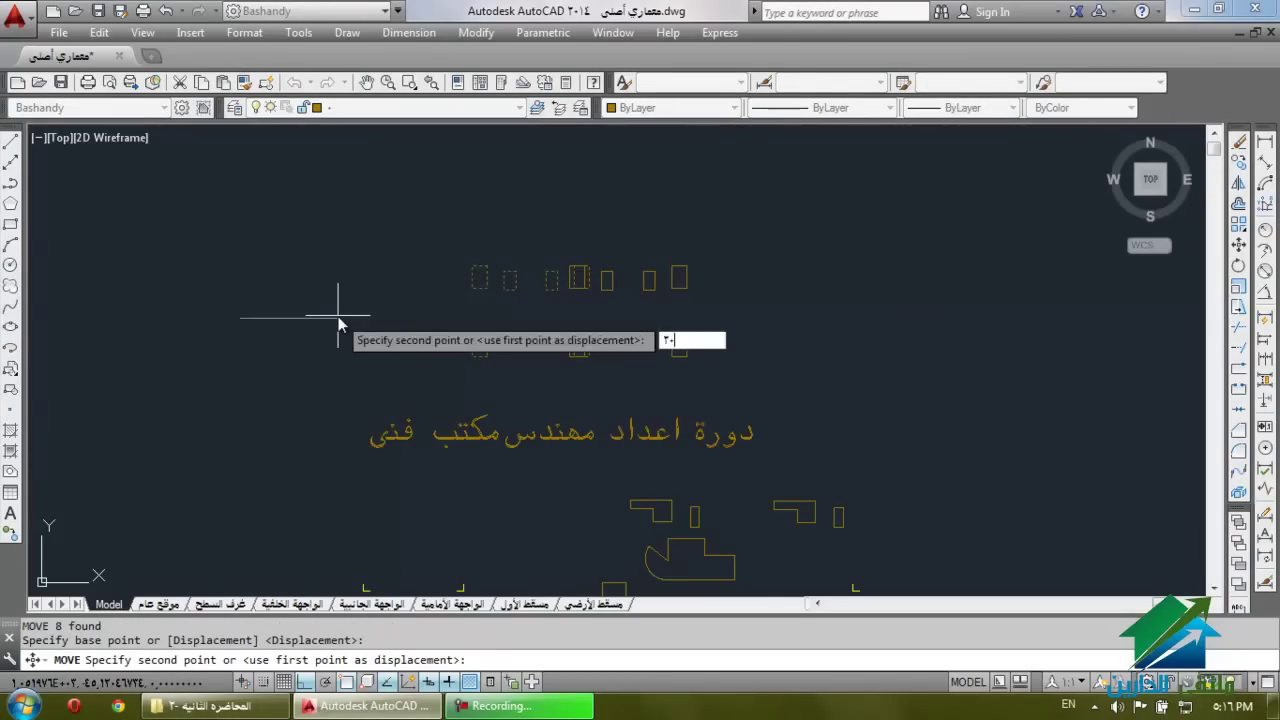
key("Return")
Undo all the Move operations on the eight upright rectangles.
key("ctrl+z")
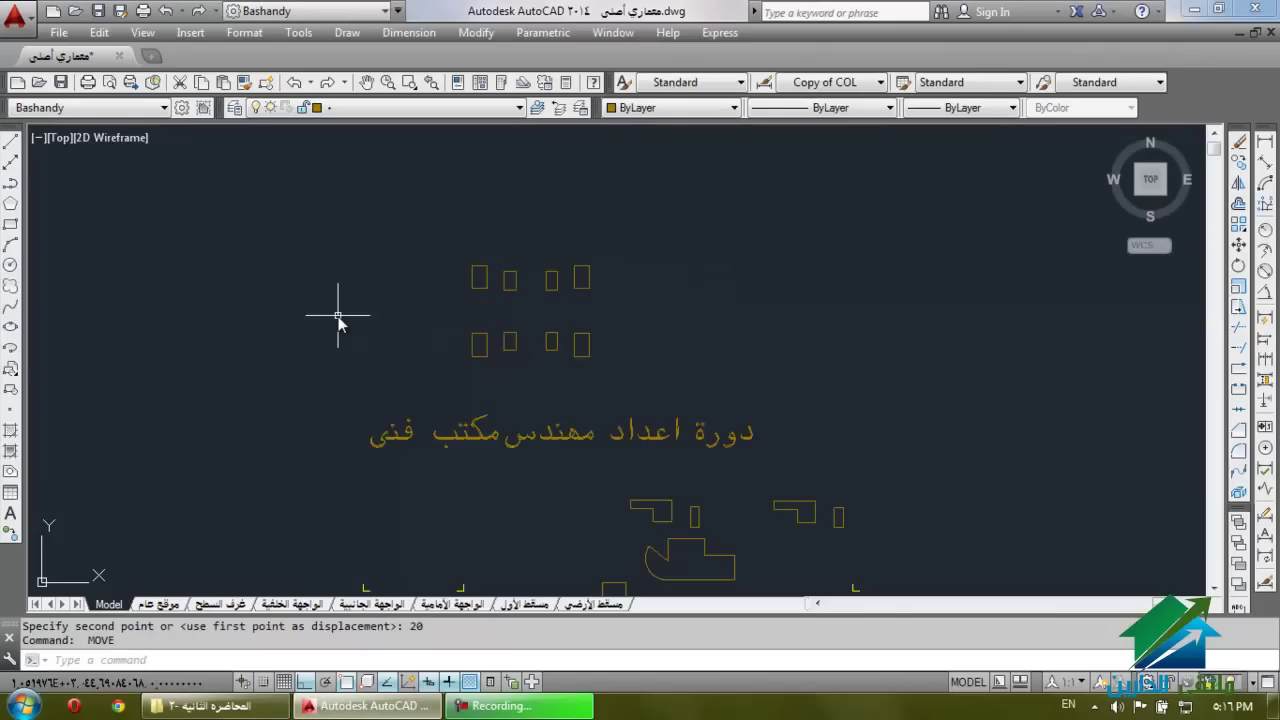
key("ctrl+z")
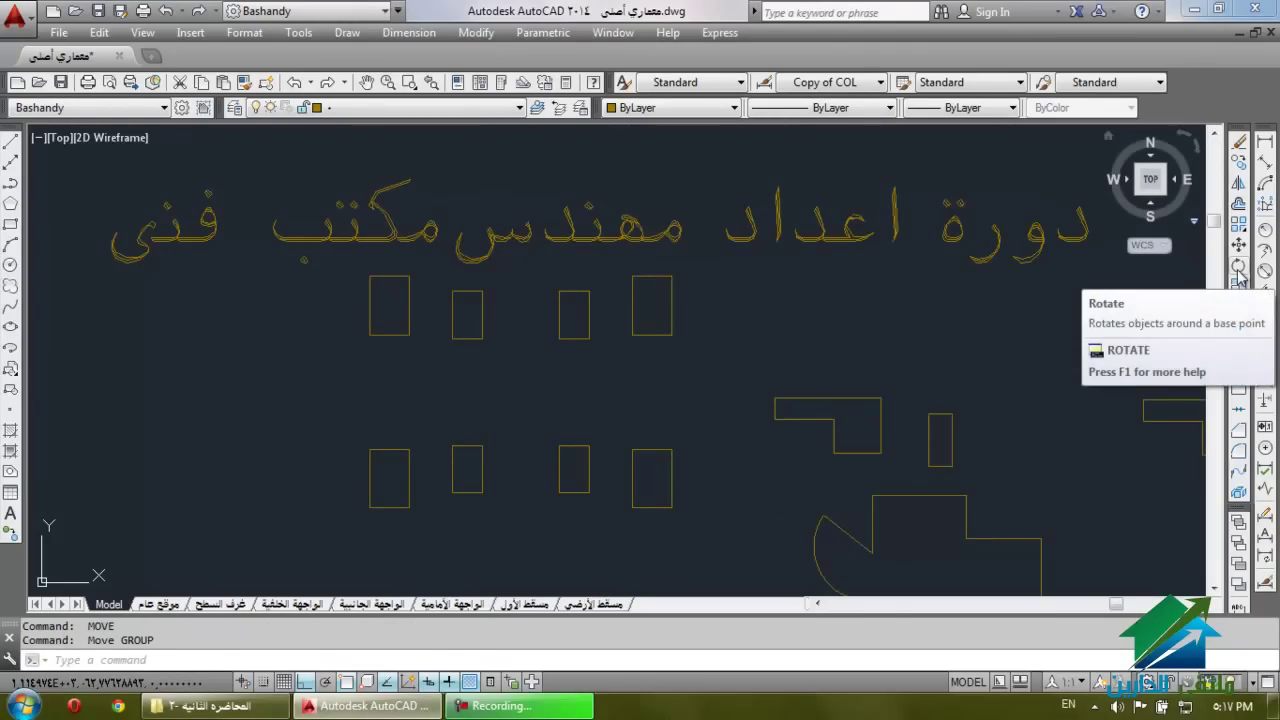
Rotate the rightmost rectangle in the row just below the Arabic title by 90 degrees about its lower-right corner.
left_click(672, 318)
left_click(620, 346)
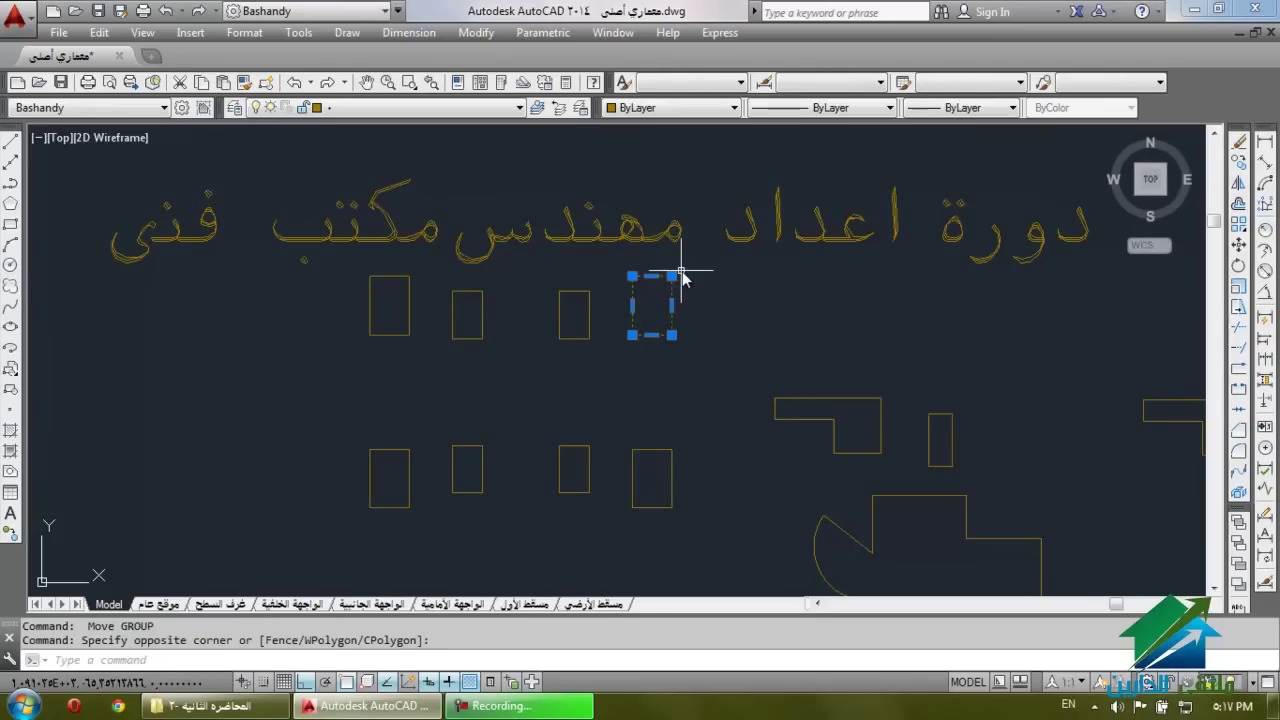
scroll(673, 294, "up", 4)
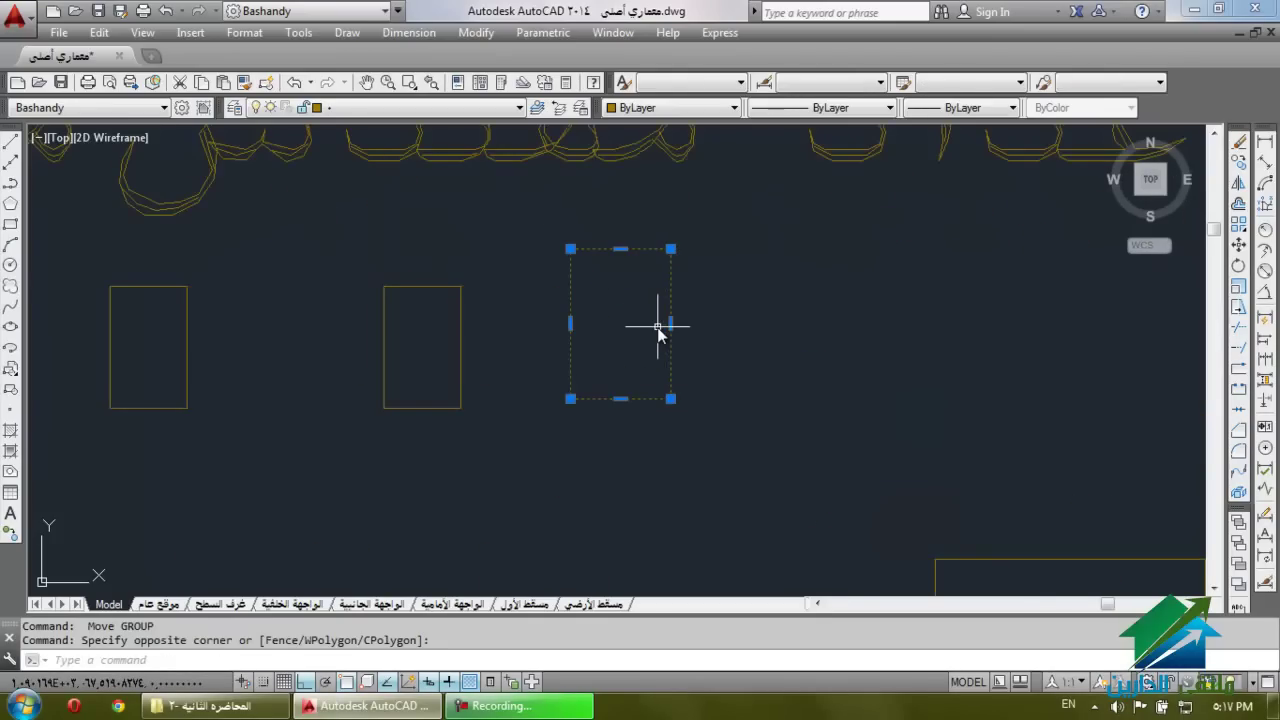
type("ro")
key("Return")
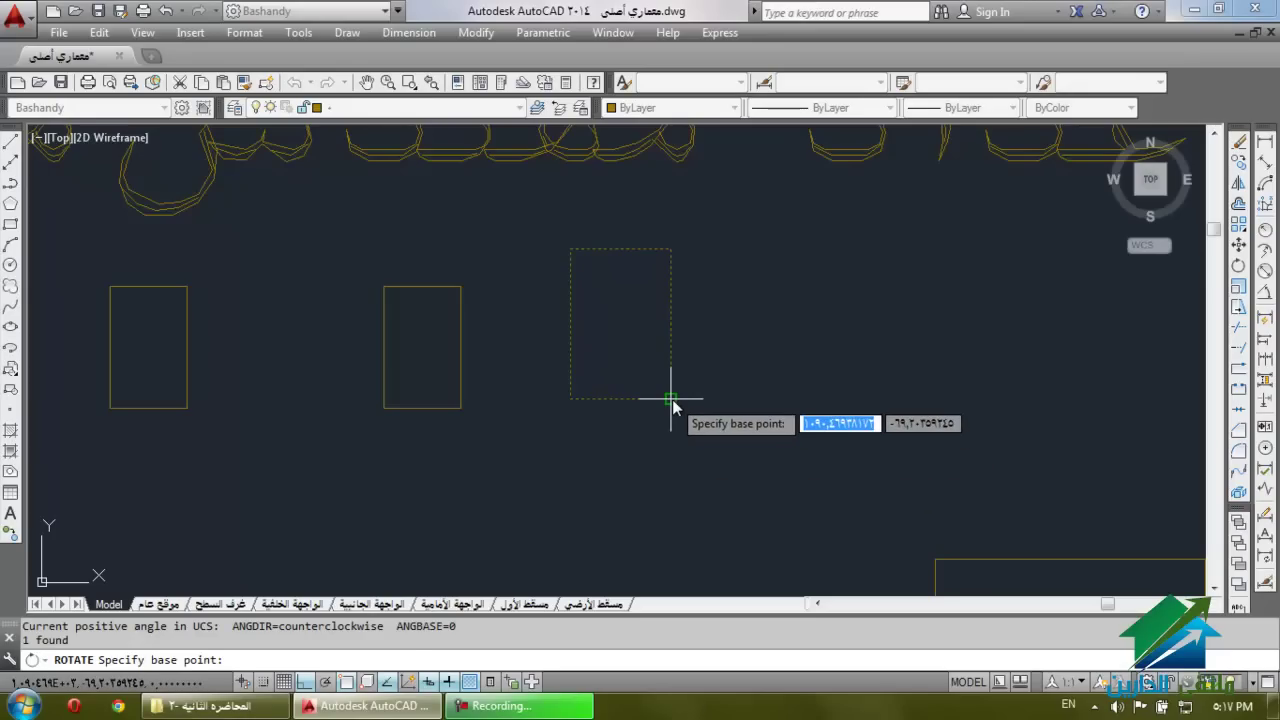
left_click(670, 399)
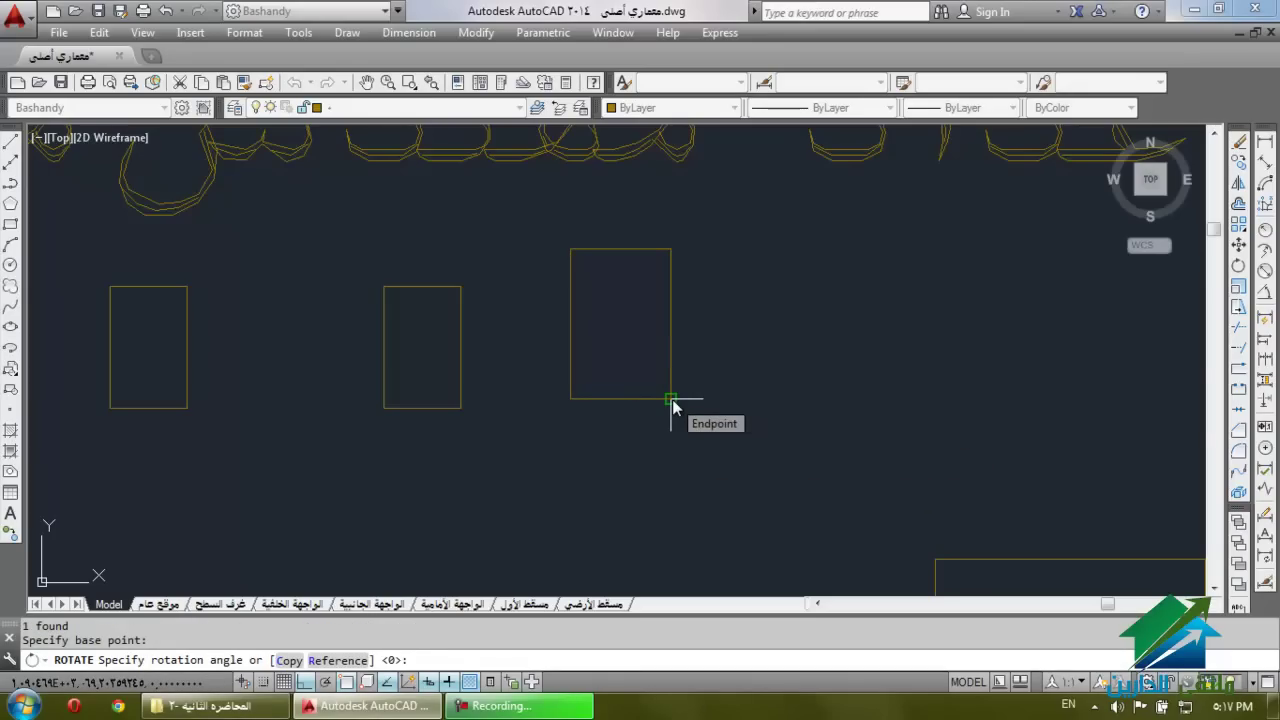
type("90")
key("Return")
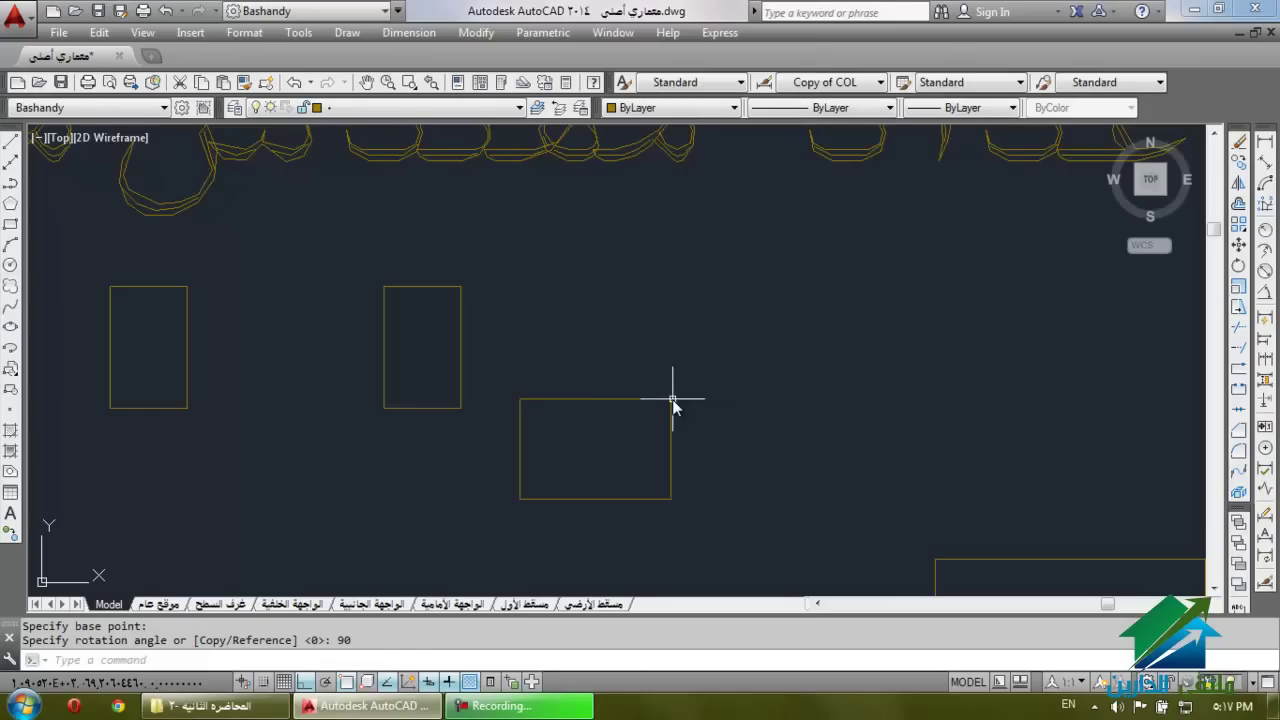
Rotate the same rectangle a further 90 degrees about the same corner, now its upper-right one.
left_click(708, 377)
left_click(661, 422)
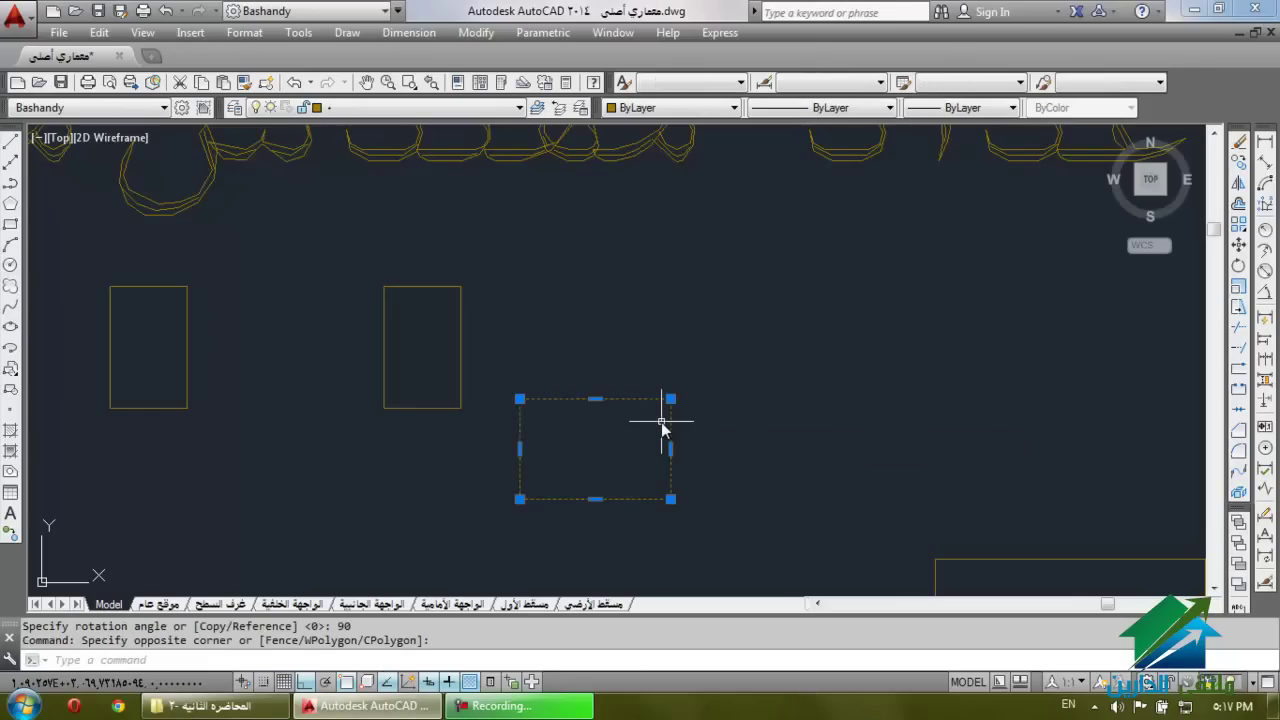
type("ro")
key("Return")
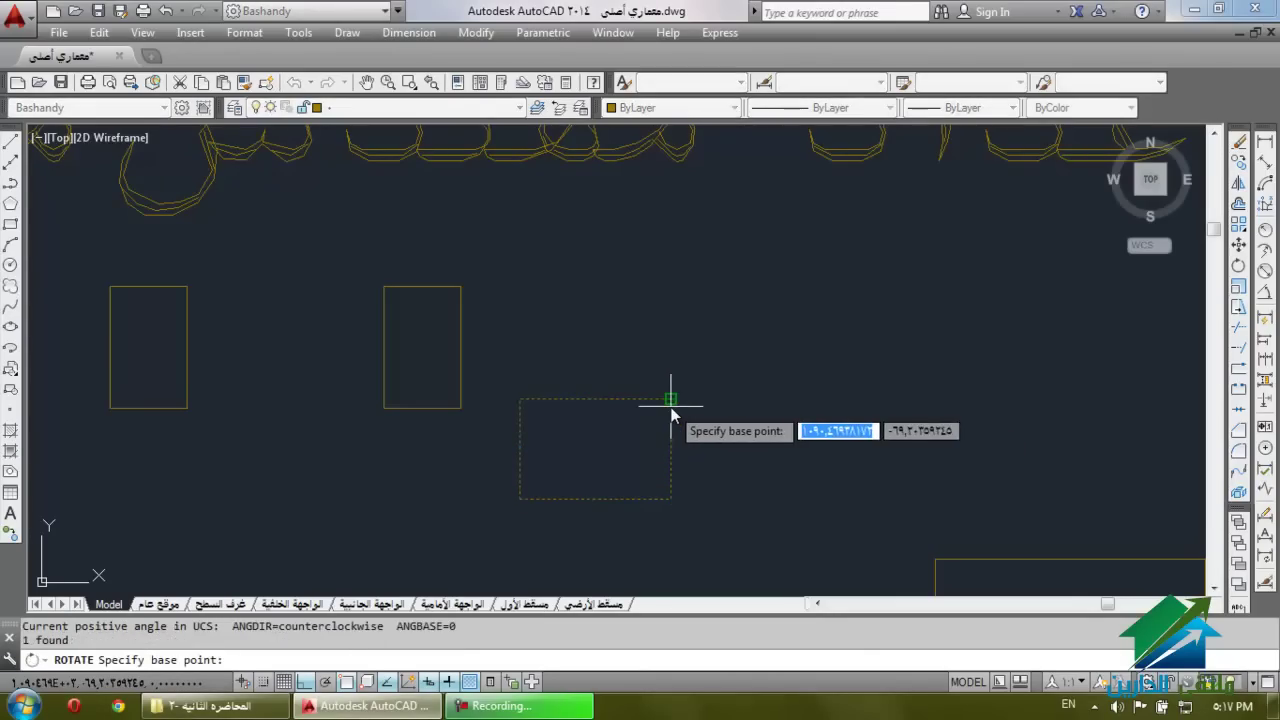
left_click(670, 399)
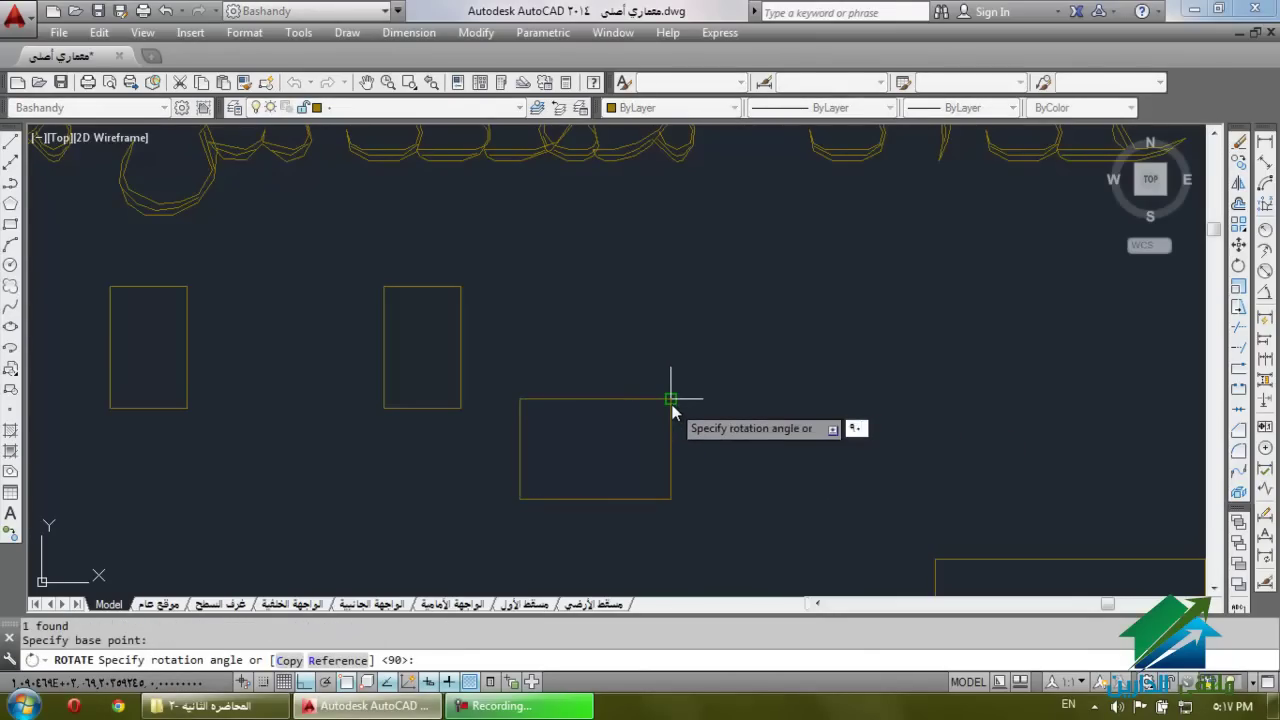
type("90")
key("Return")
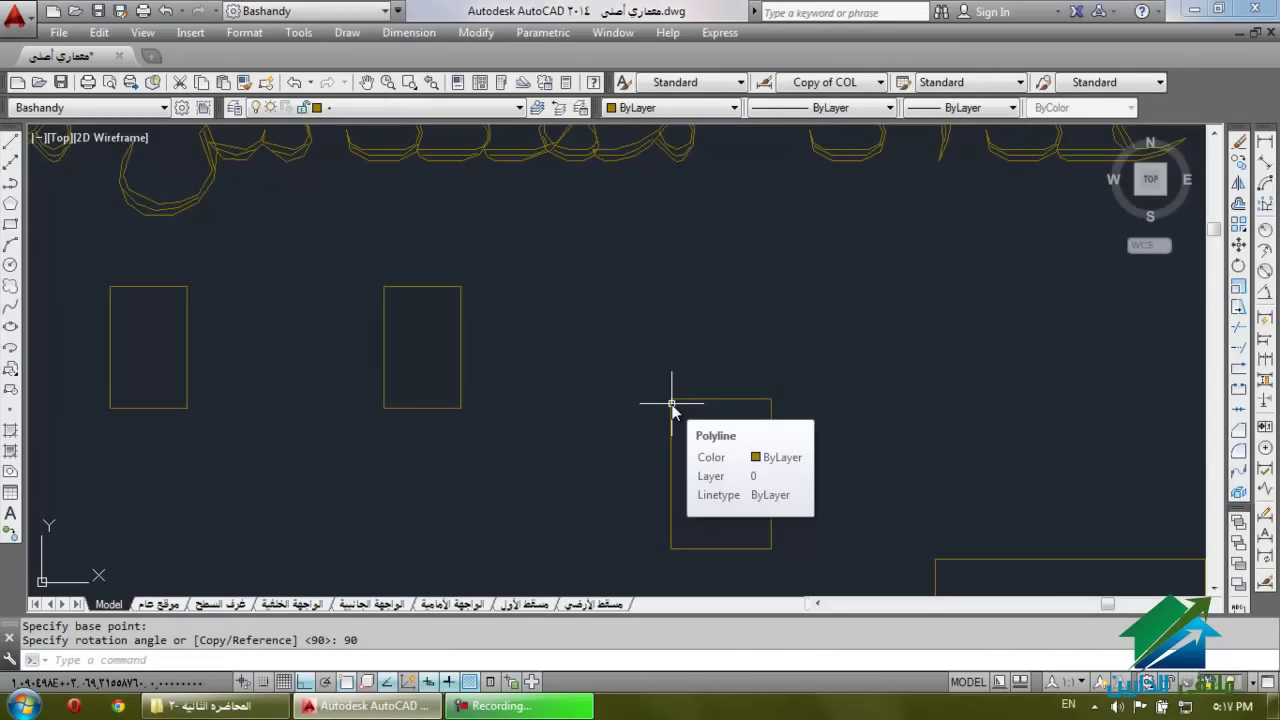
key("Escape")
key("Escape")
Undo both 90-degree rotations of the rightmost rectangle.
left_click(727, 380)
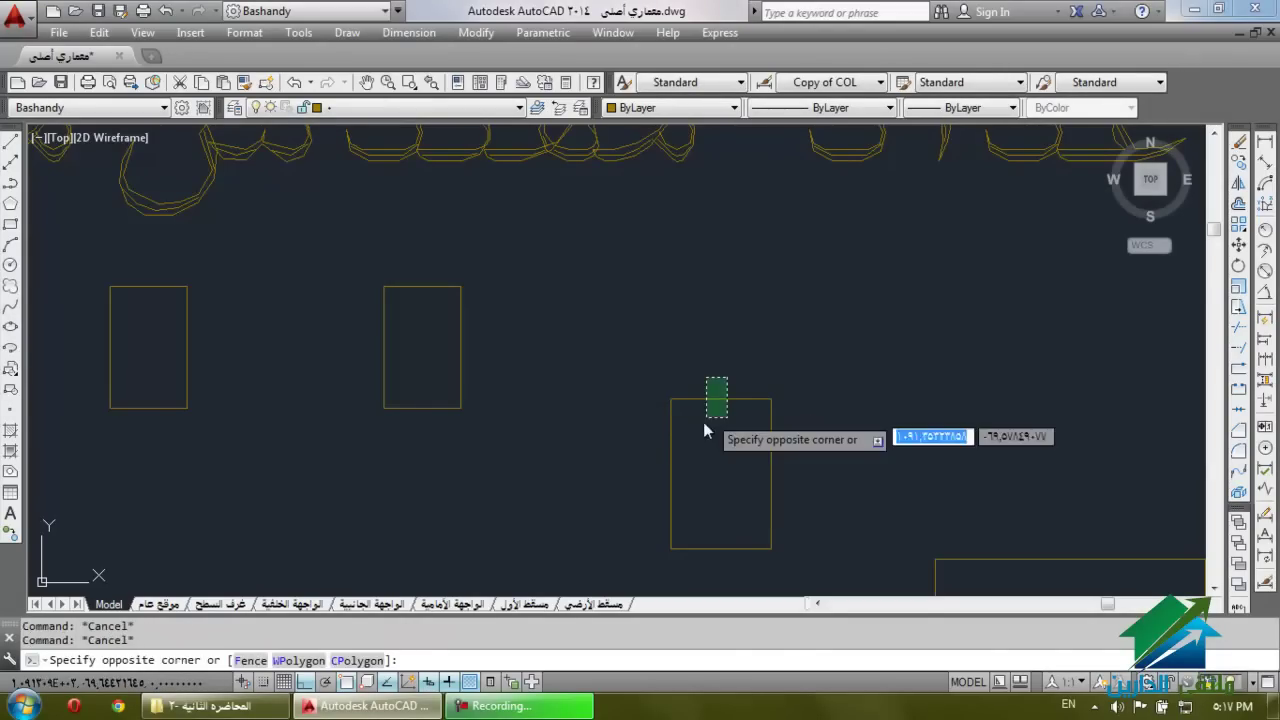
left_click(689, 430)
key("ctrl+z")
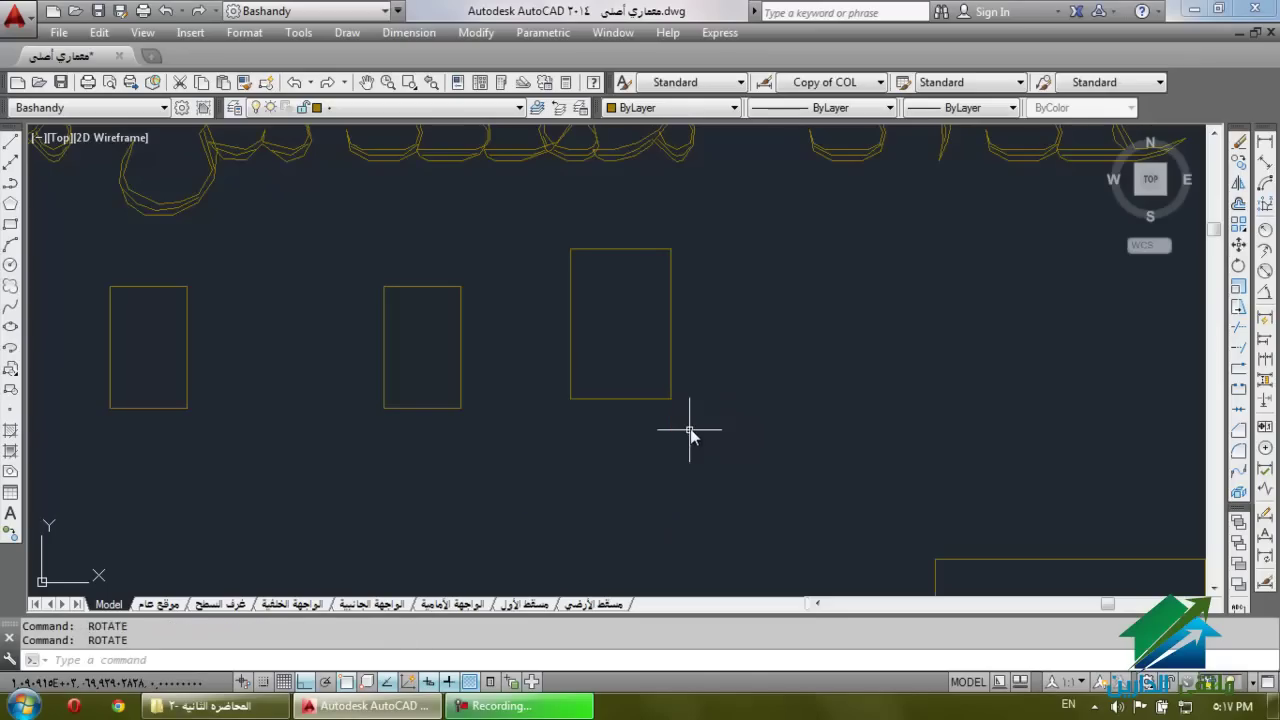
Rotate the rightmost rectangle below the Arabic title by -90 degrees about its lower-left corner.
left_click(700, 352)
left_click(622, 378)
type("R")
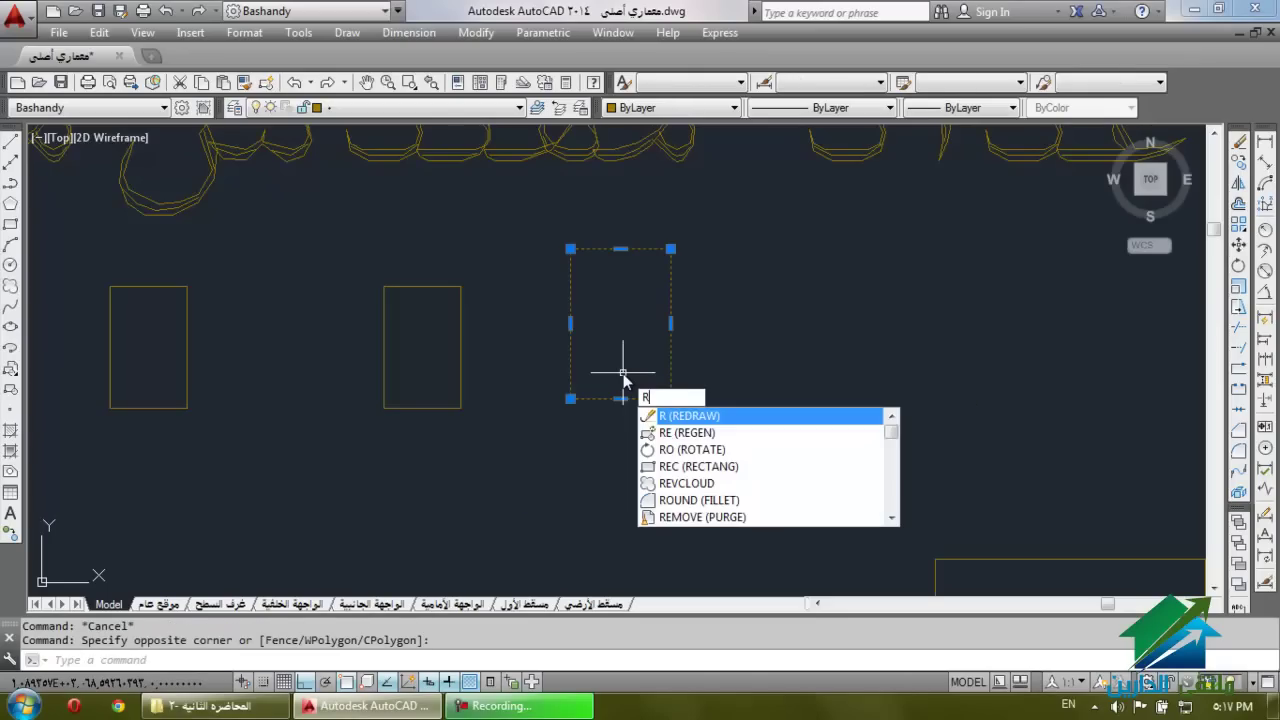
type("O")
key("Return")
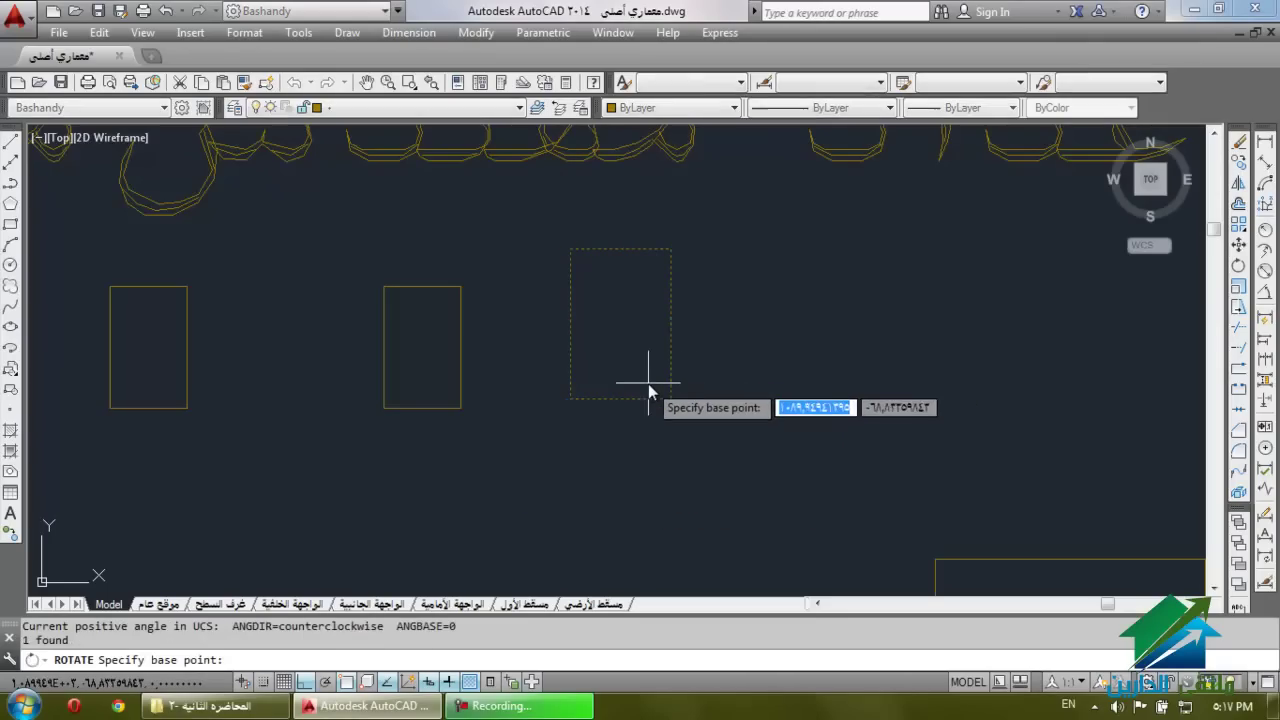
left_click(571, 400)
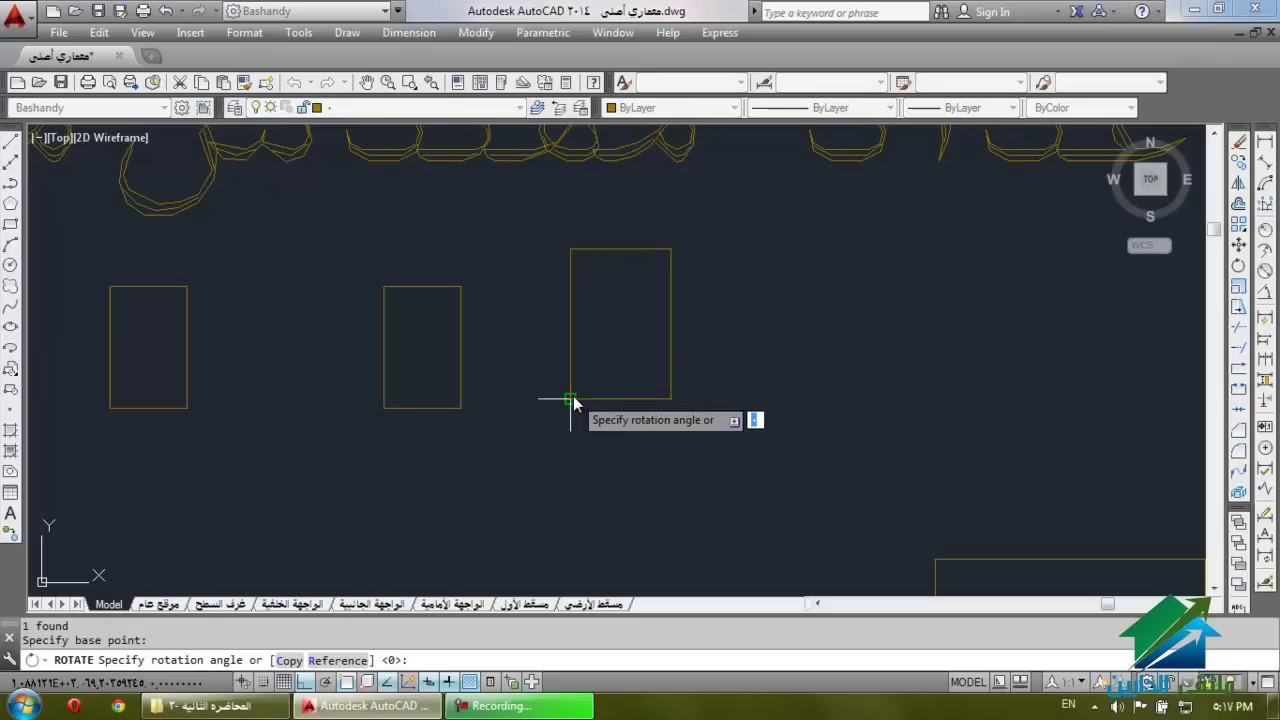
key("Return")
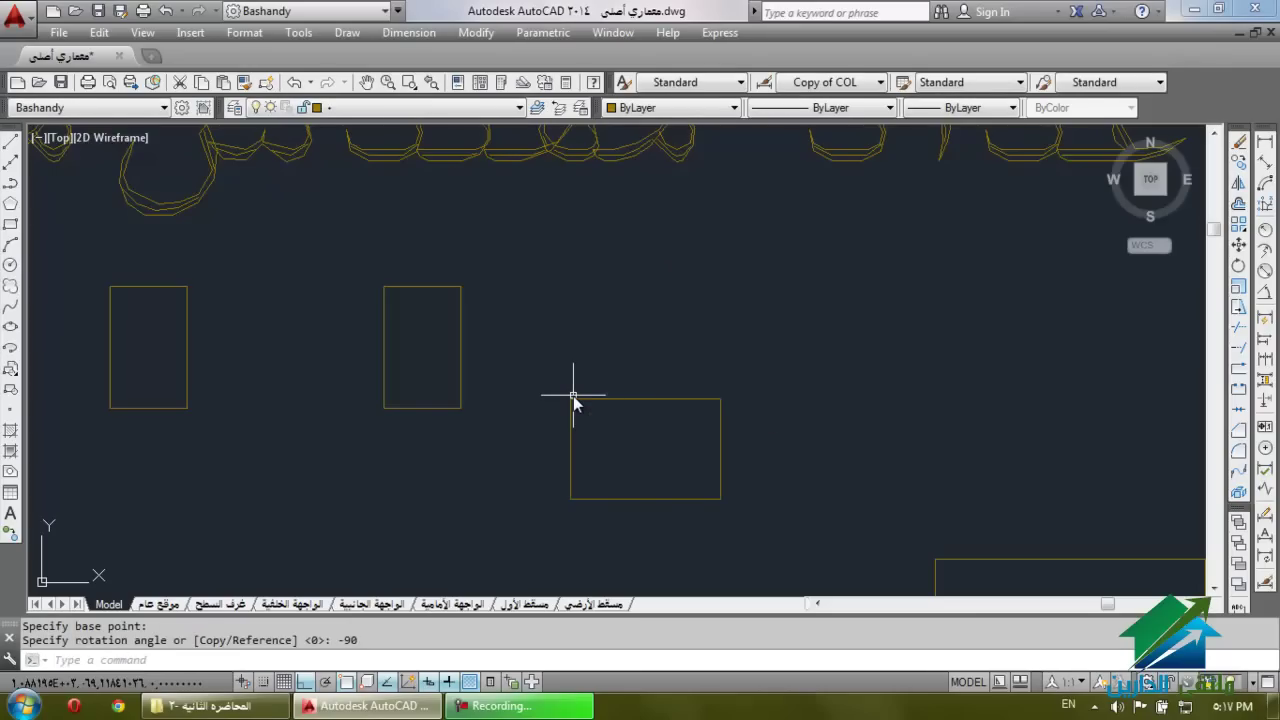
key("Escape")
key("Escape")
left_click(650, 422)
key("Escape")
key("Escape")
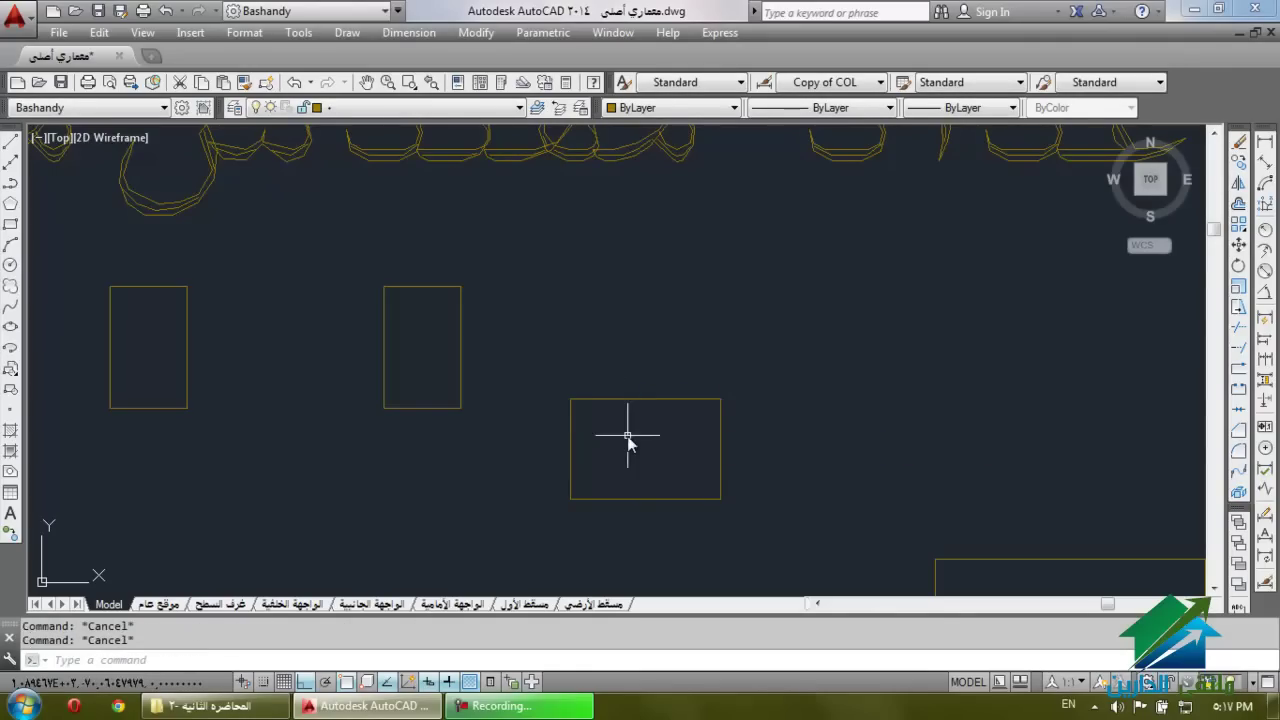
Scale the rotated rectangle by a factor of 2 from a base point just outside its lower-left corner.
left_click(1238, 291)
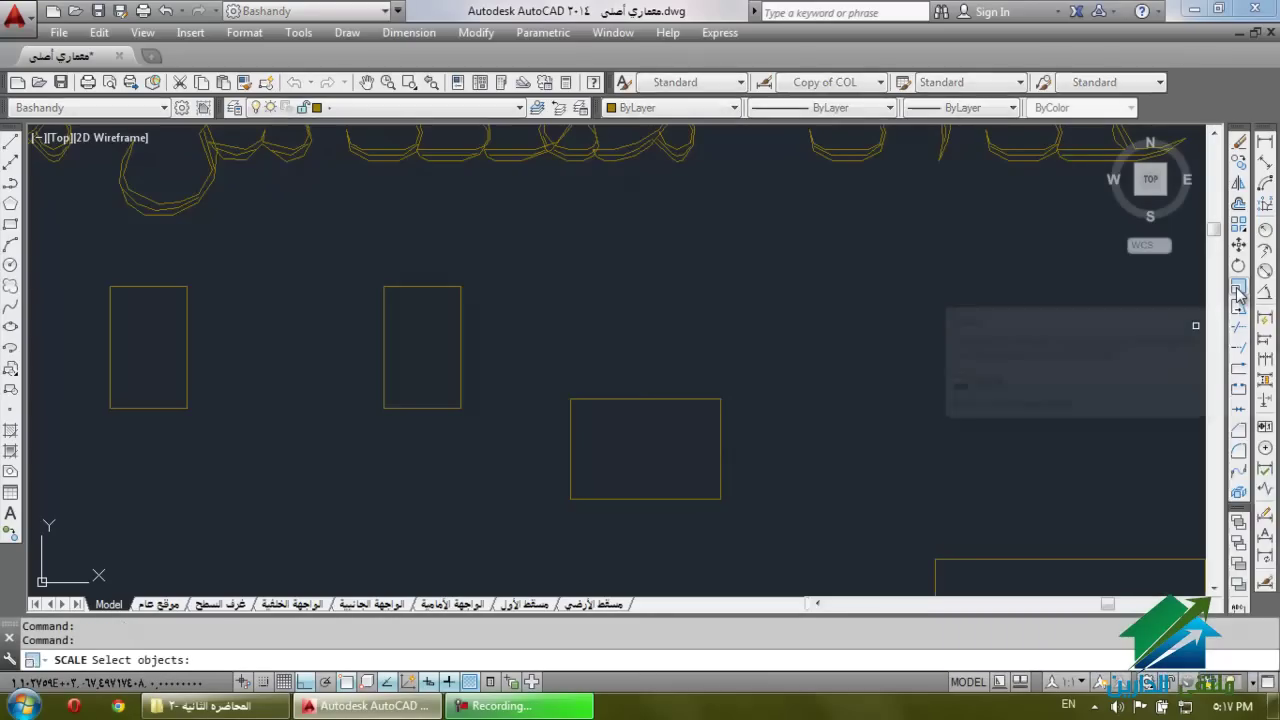
left_click(682, 404)
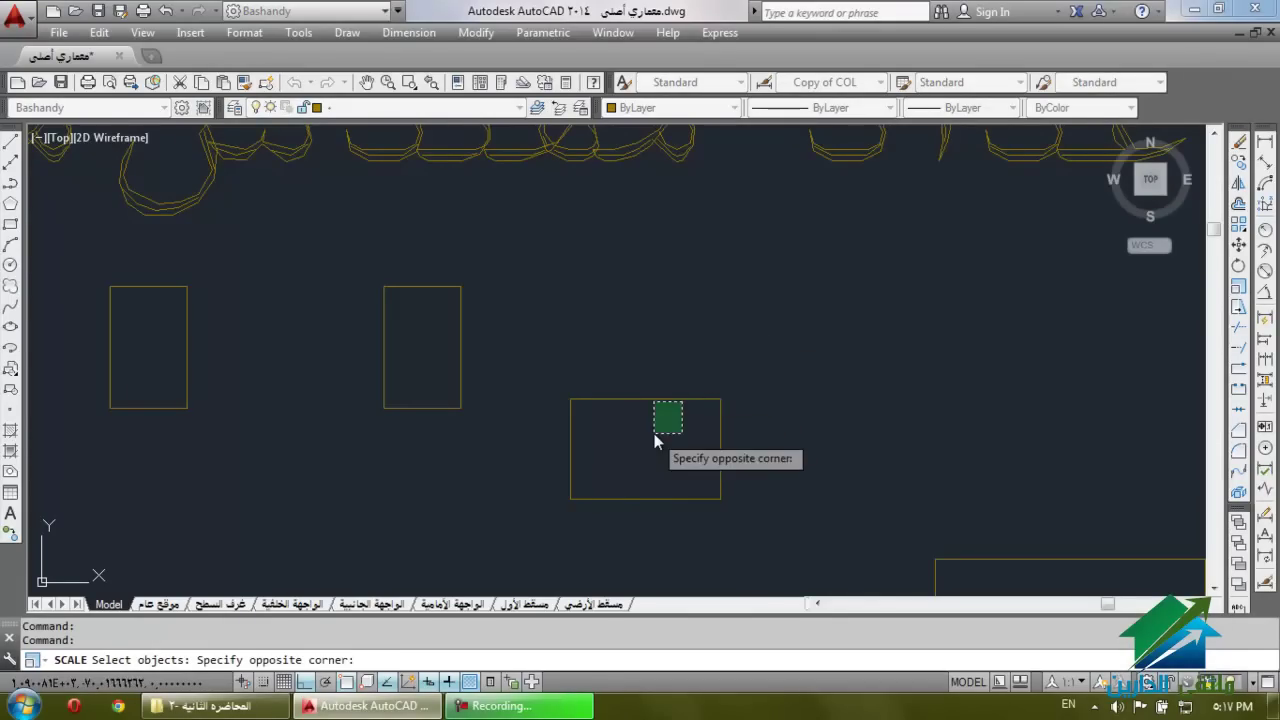
left_click(650, 440)
key("Return")
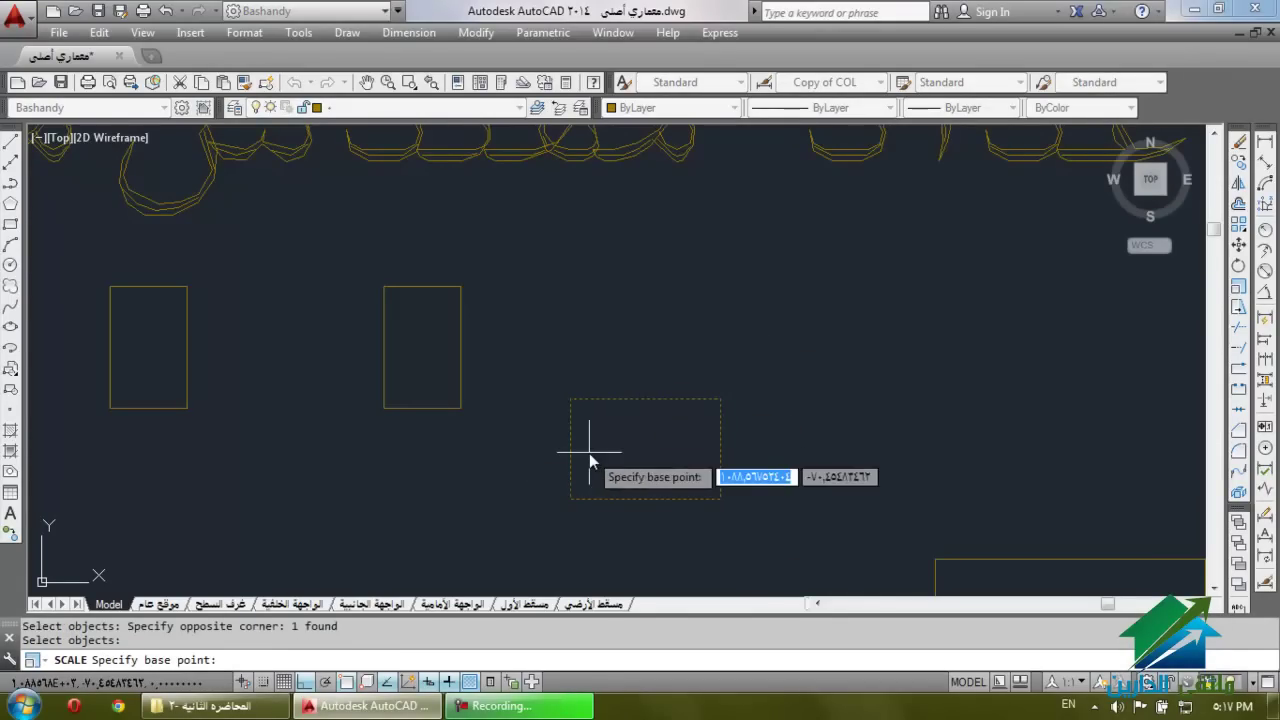
left_click(530, 519)
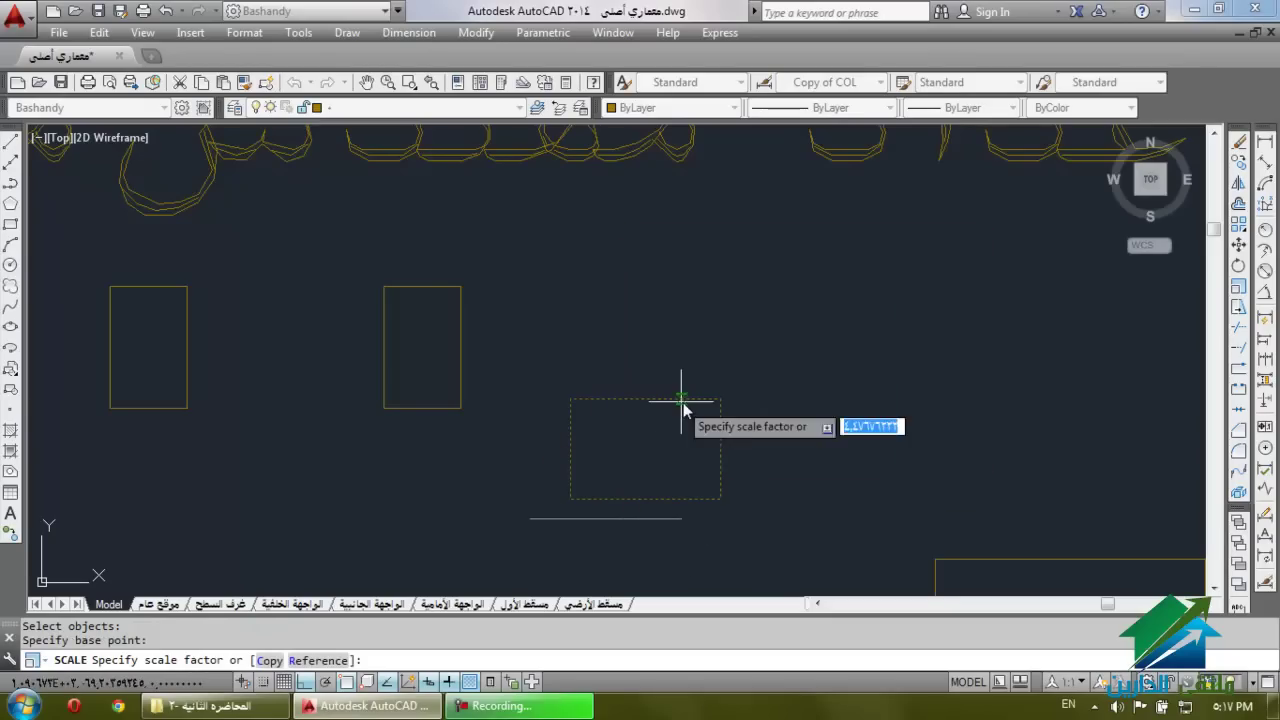
scroll(690, 410, "down", 5)
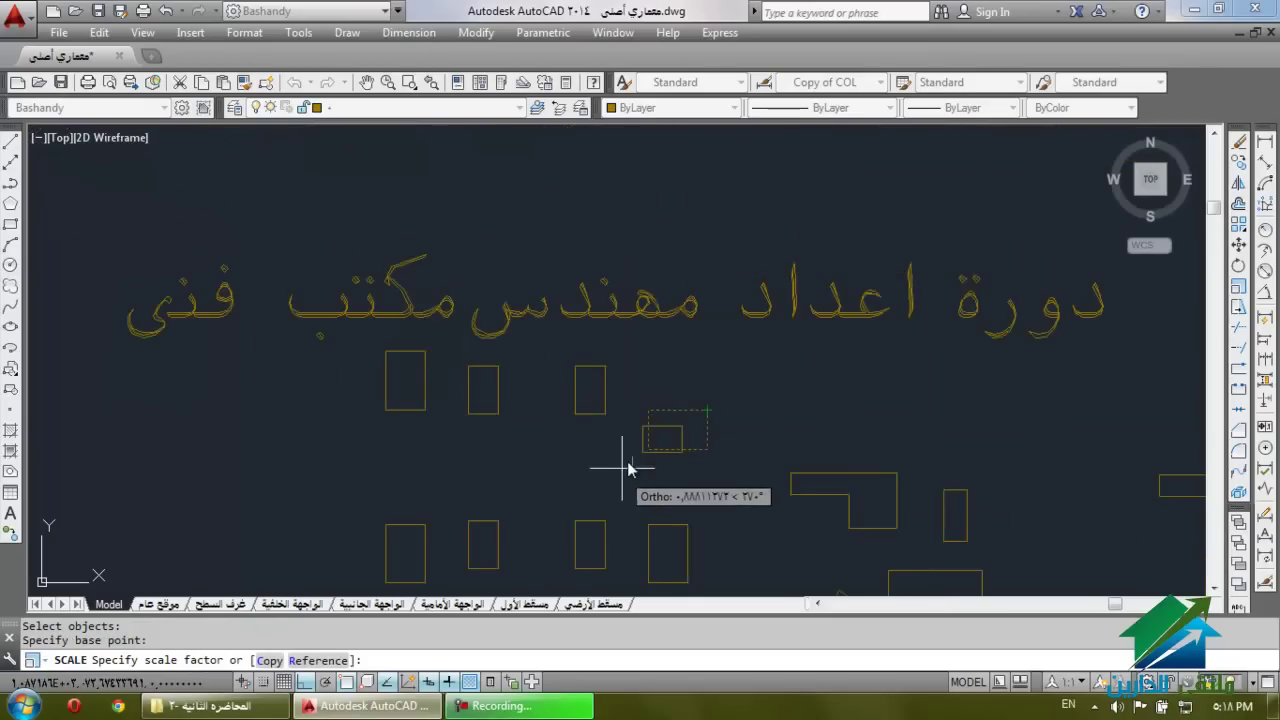
scroll(630, 455, "up", 3)
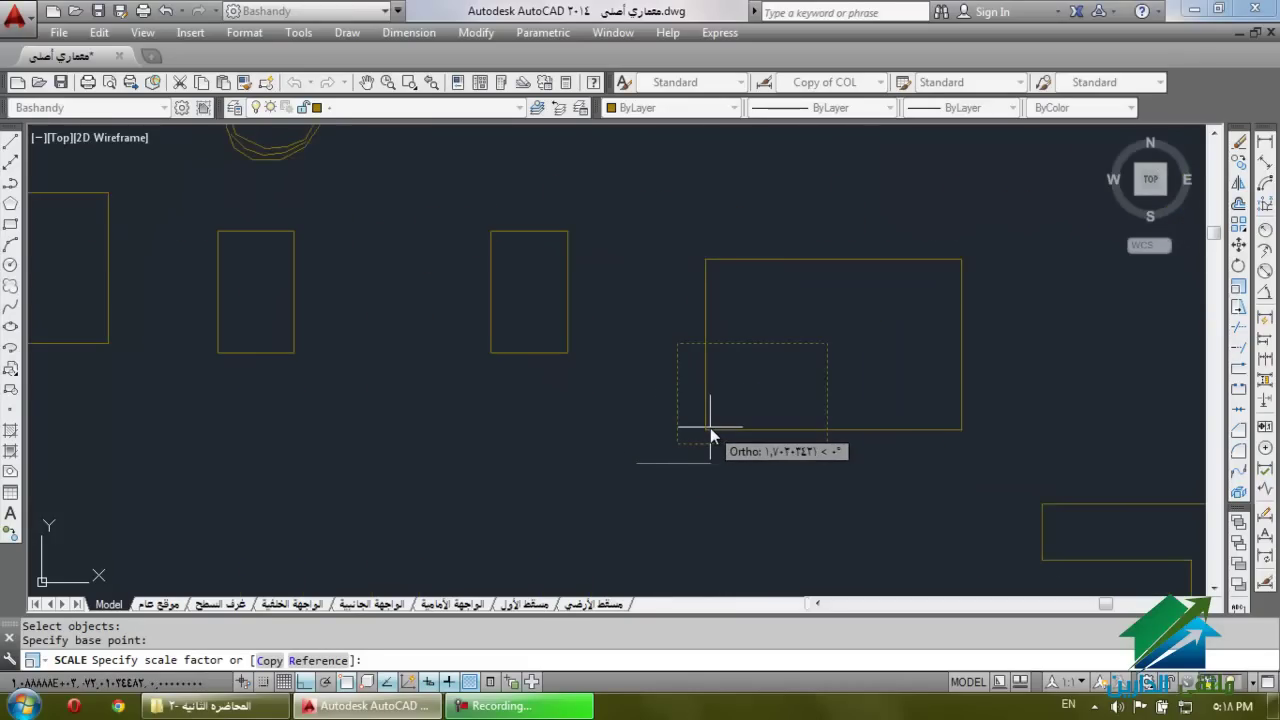
type("2")
key("Return")
Scale the Arabic title text by a factor of .1 from a base point just below its left end.
scroll(771, 345, "down", 3)
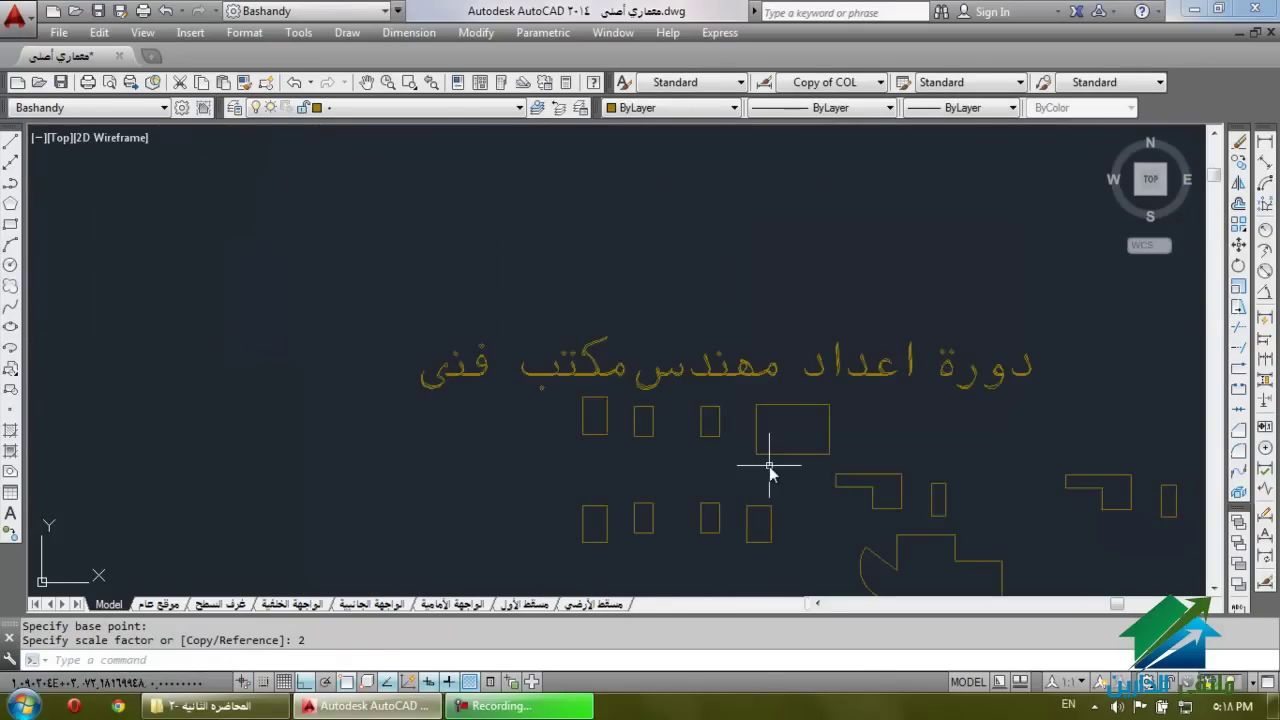
left_click(1005, 328)
left_click(800, 392)
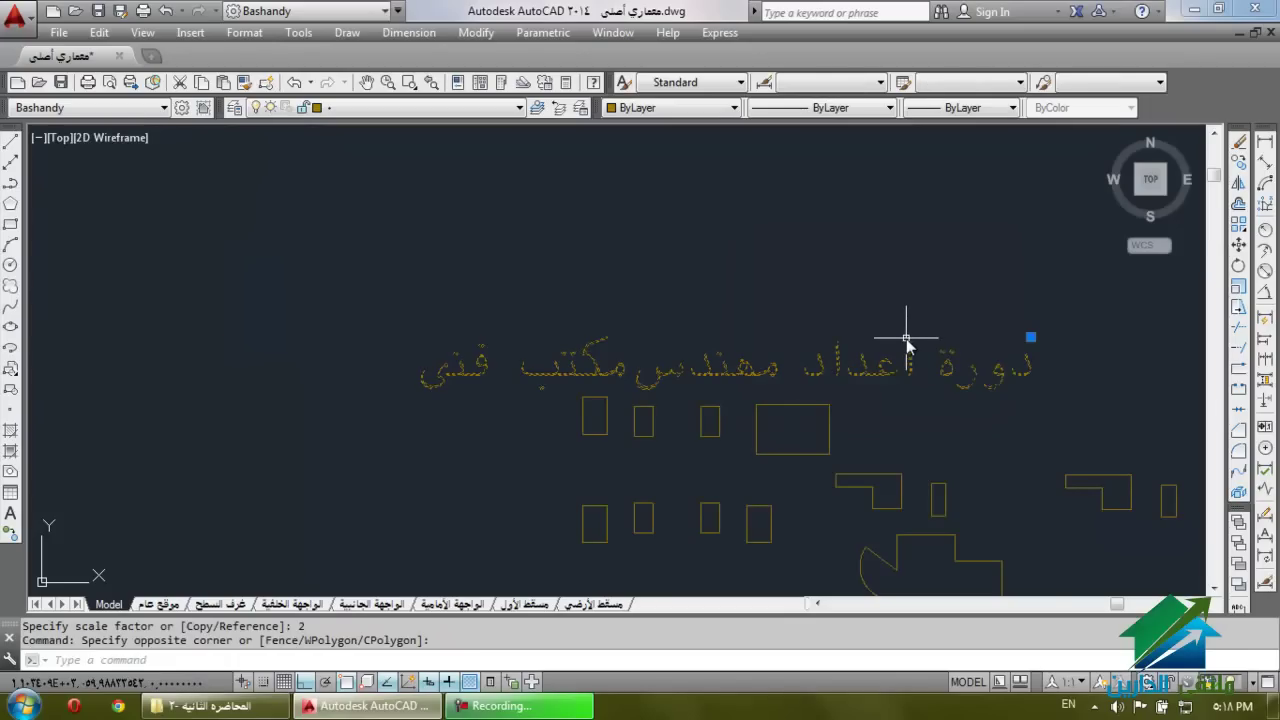
type("sc")
key("Return")
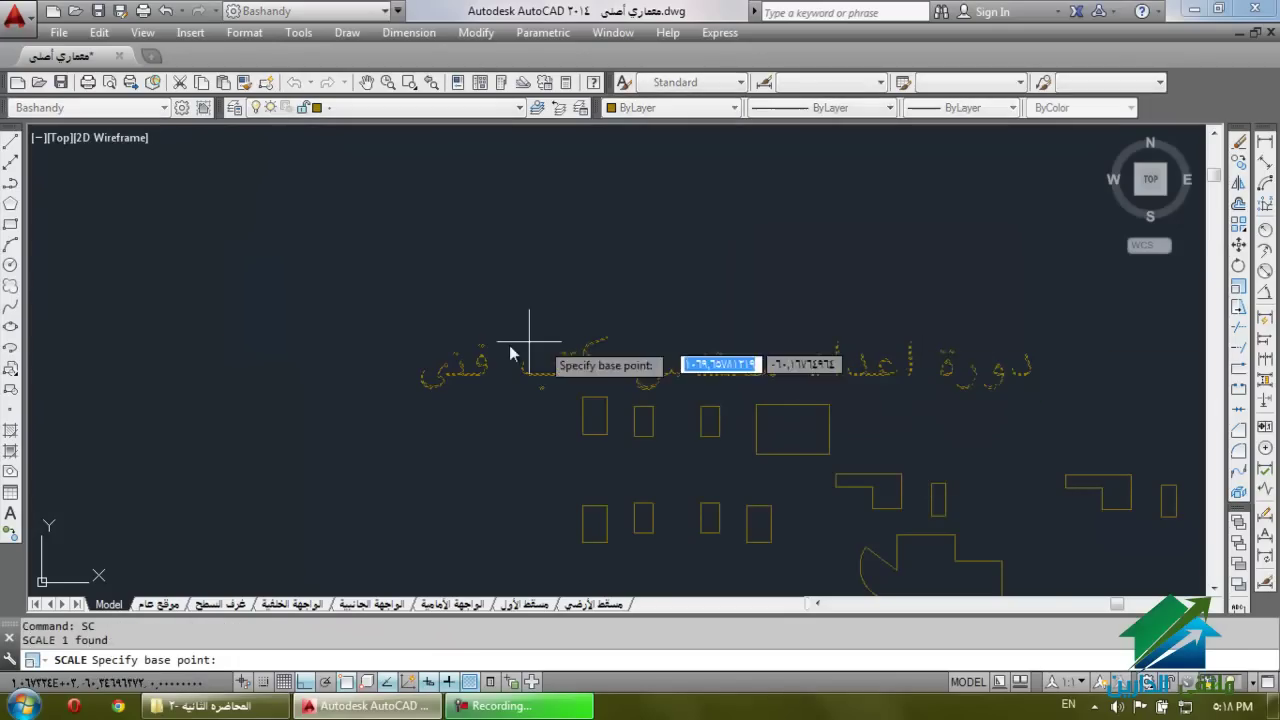
left_click(402, 403)
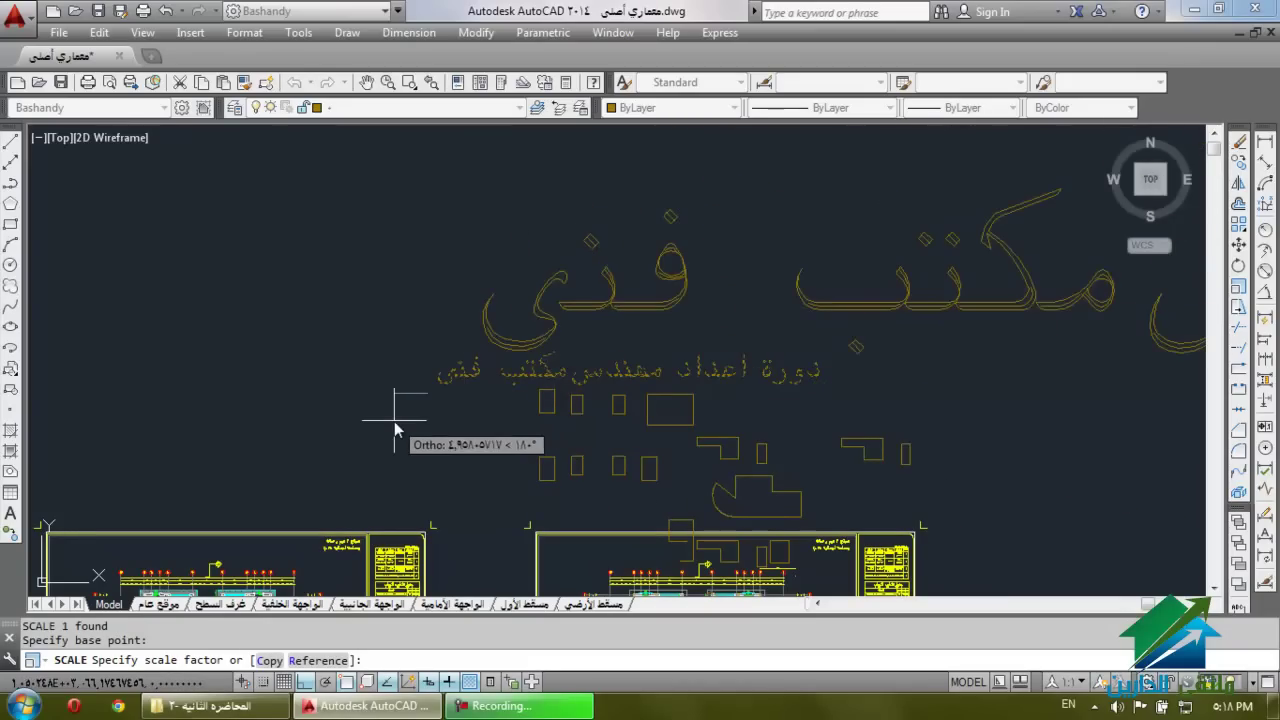
type(".1")
key("Return")
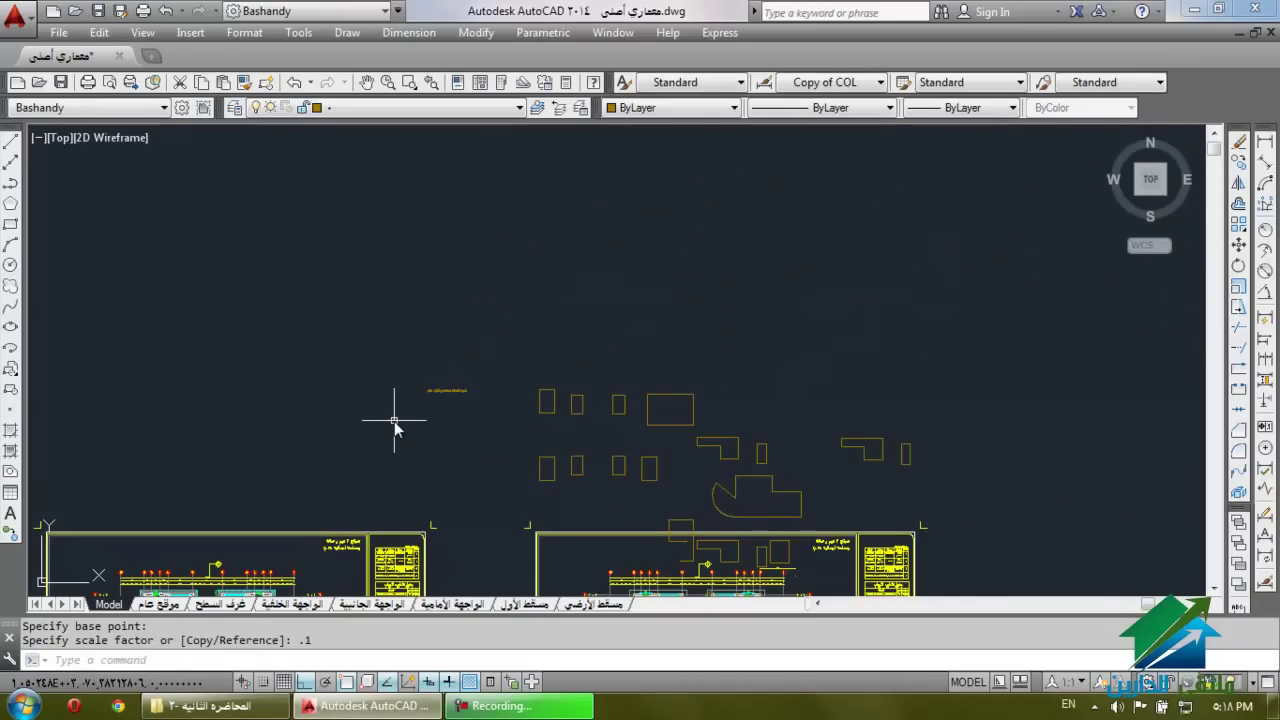
Examine the scaled-down Arabic title up close.
scroll(445, 395, "up", 3)
scroll(445, 395, "up", 5)
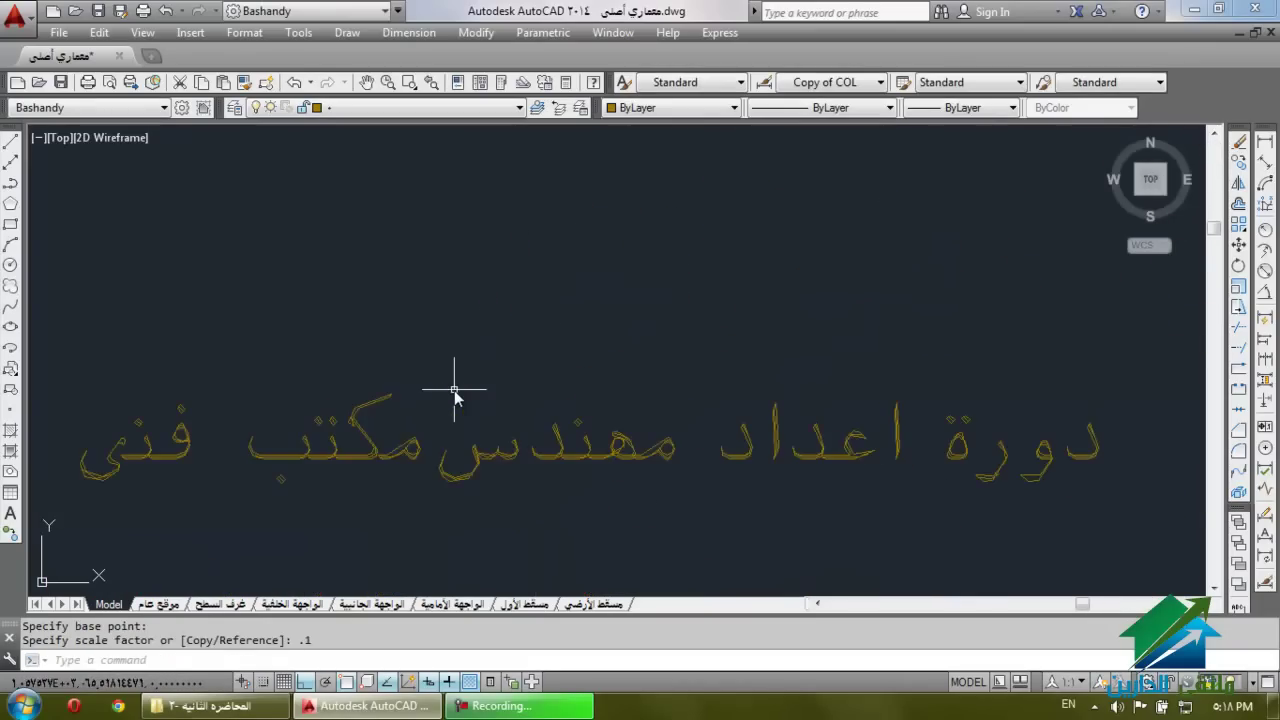
left_click(455, 395)
left_click(342, 471)
scroll(400, 434, "down", 4)
key("Escape")
scroll(700, 260, "up", 2)
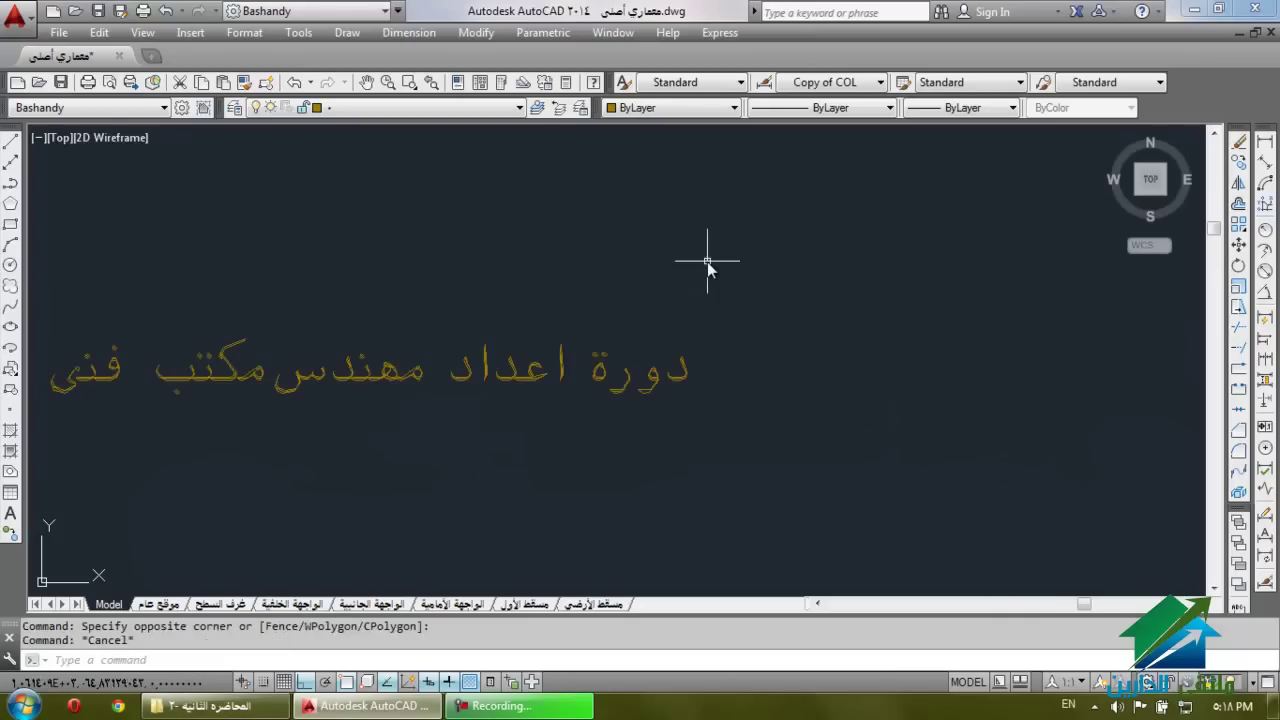
key("Escape")
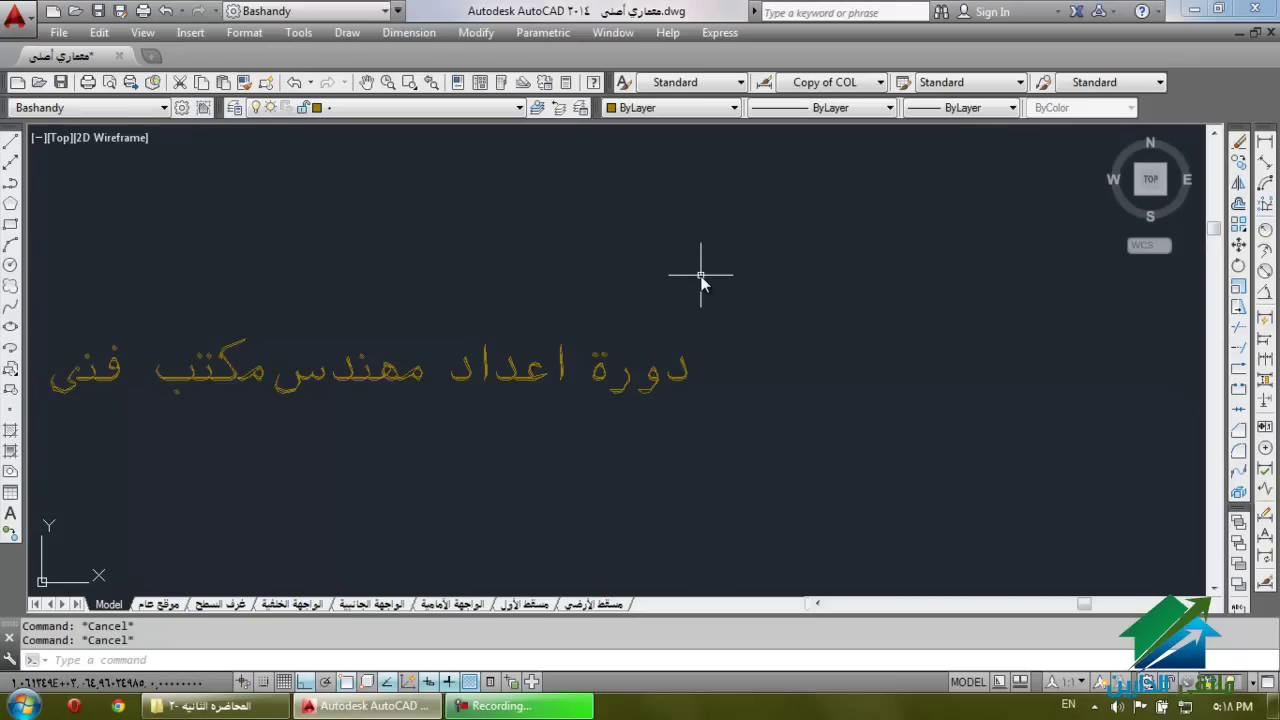
Try to grip-stretch the large rectangle's left edge to the right side of the neighbouring small rectangle, and undo it.
scroll(700, 280, "down", 3)
scroll(1100, 337, "up", 1)
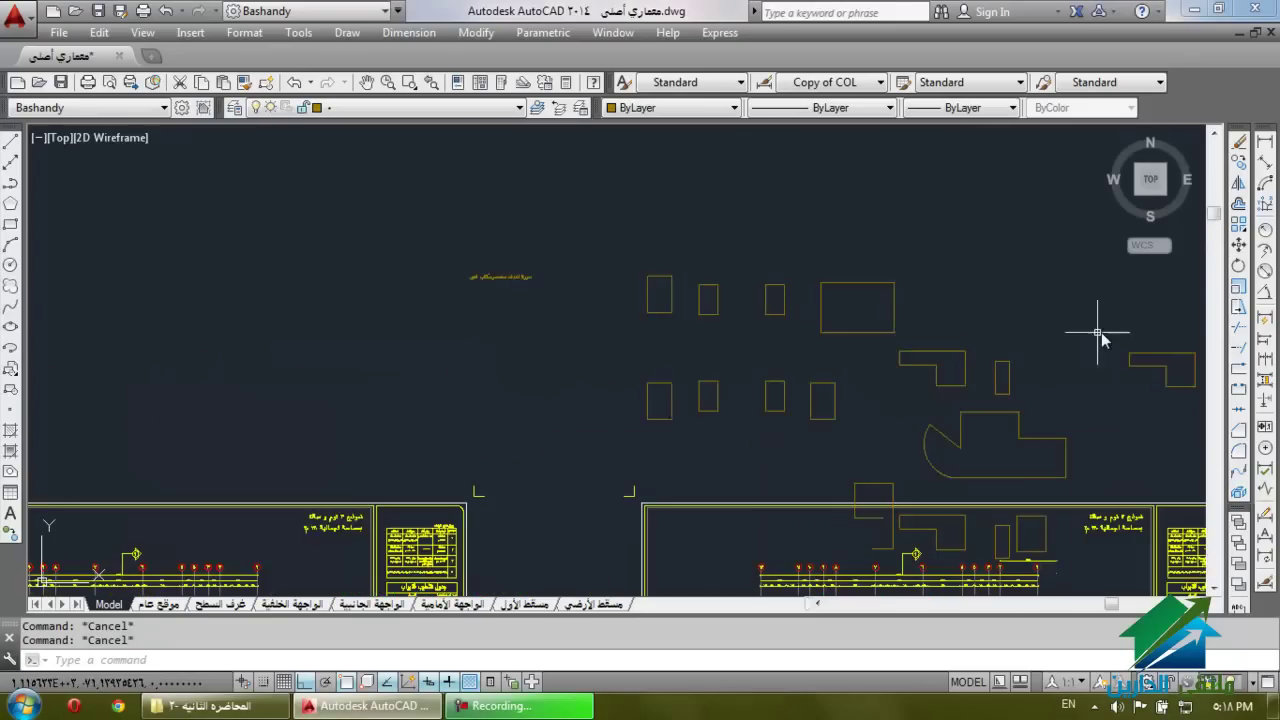
scroll(1220, 220, "up", 4)
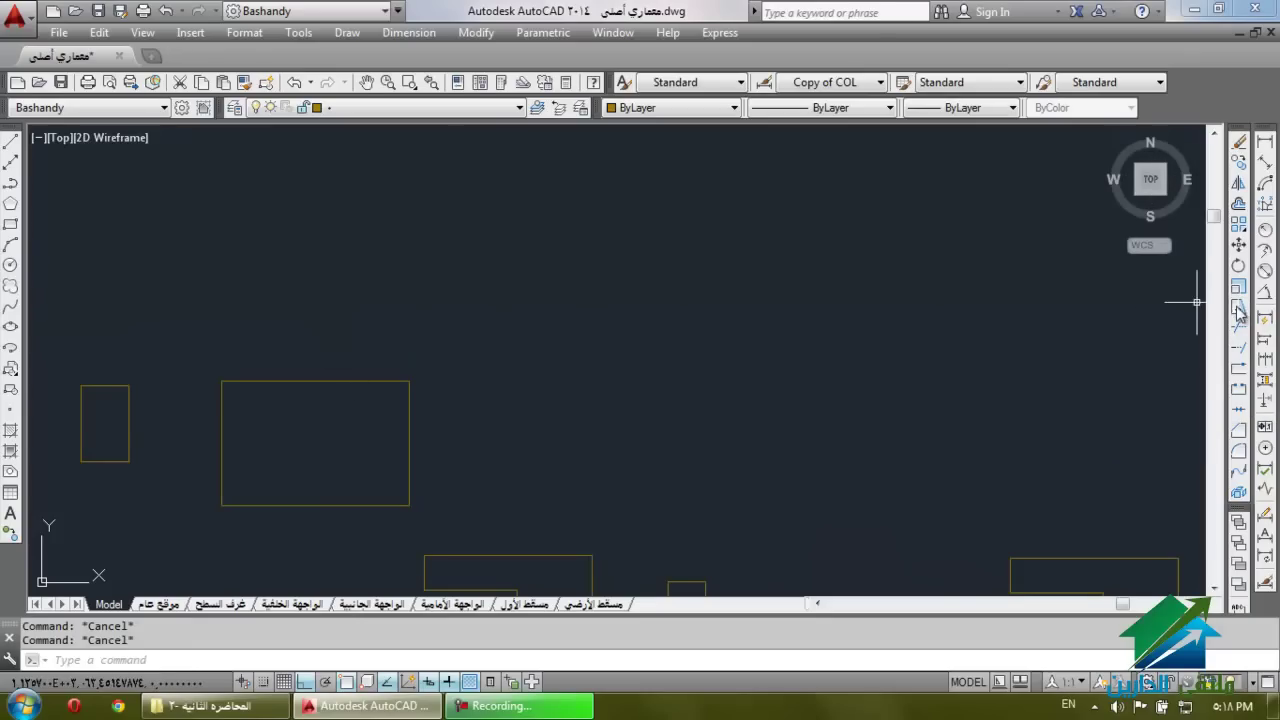
left_click_drag(451, 406, 374, 434)
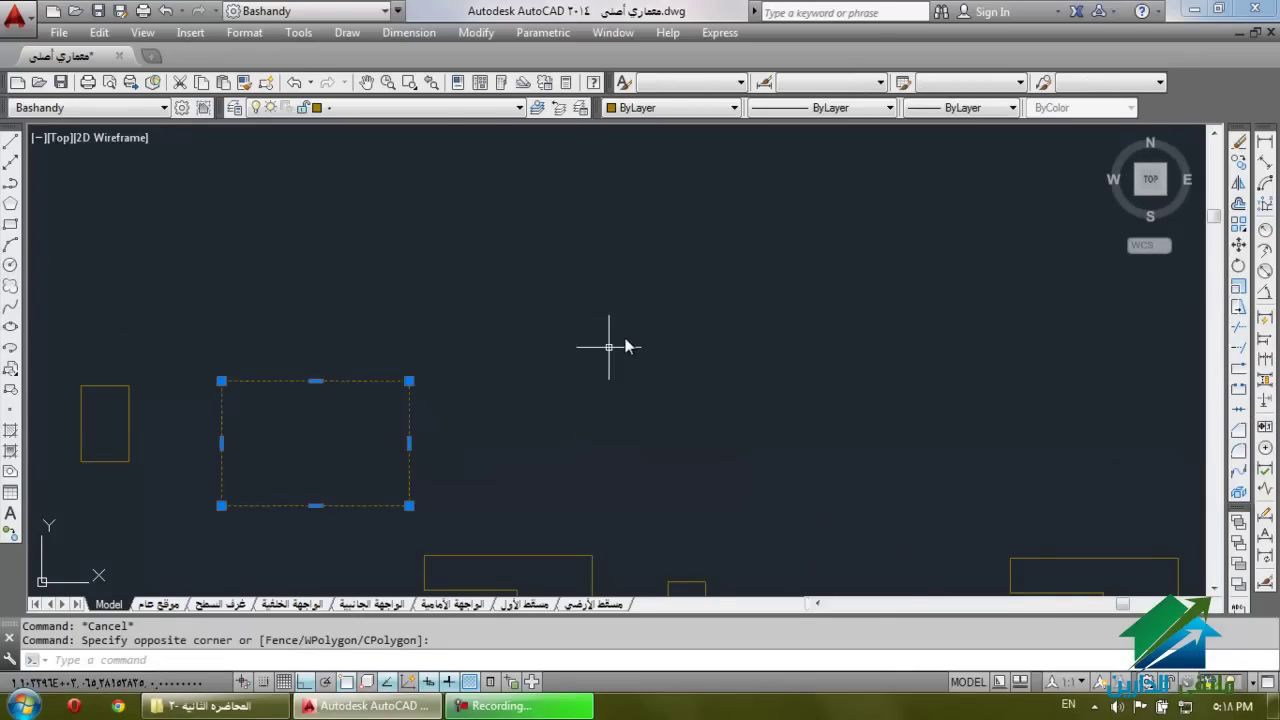
scroll(630, 340, "down", 4)
scroll(503, 357, "up", 4)
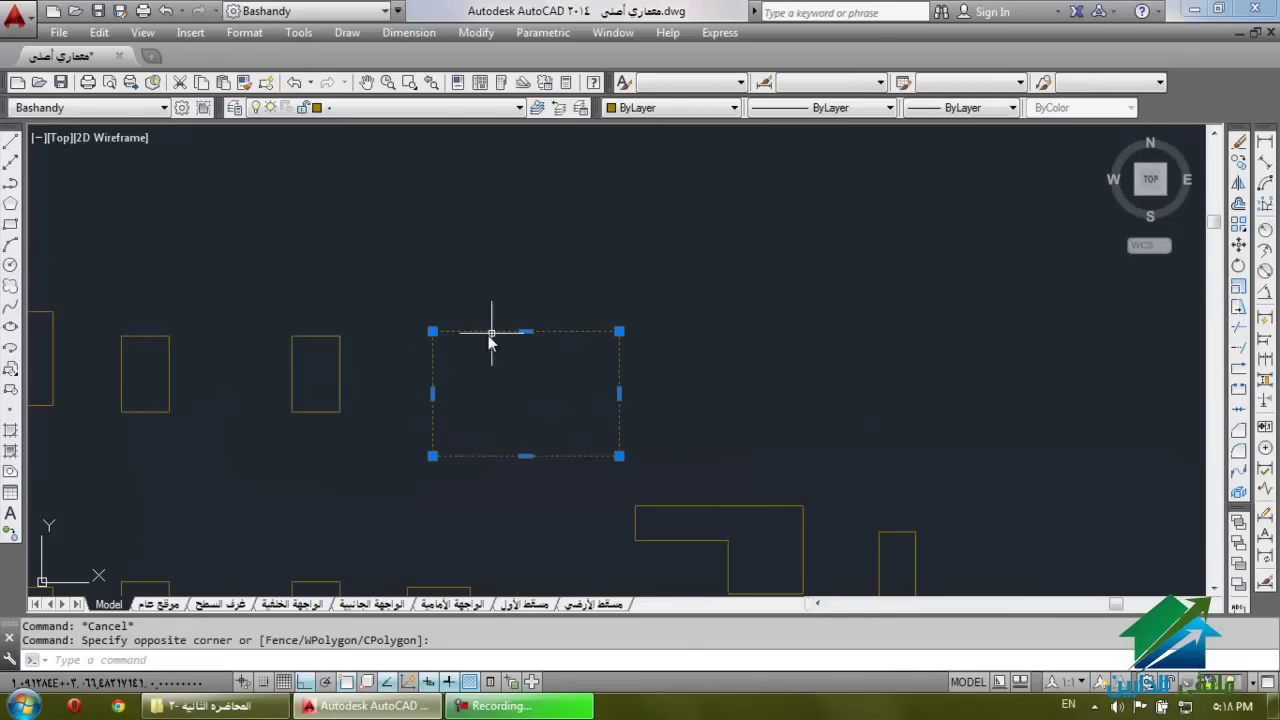
mouse_move(432, 393)
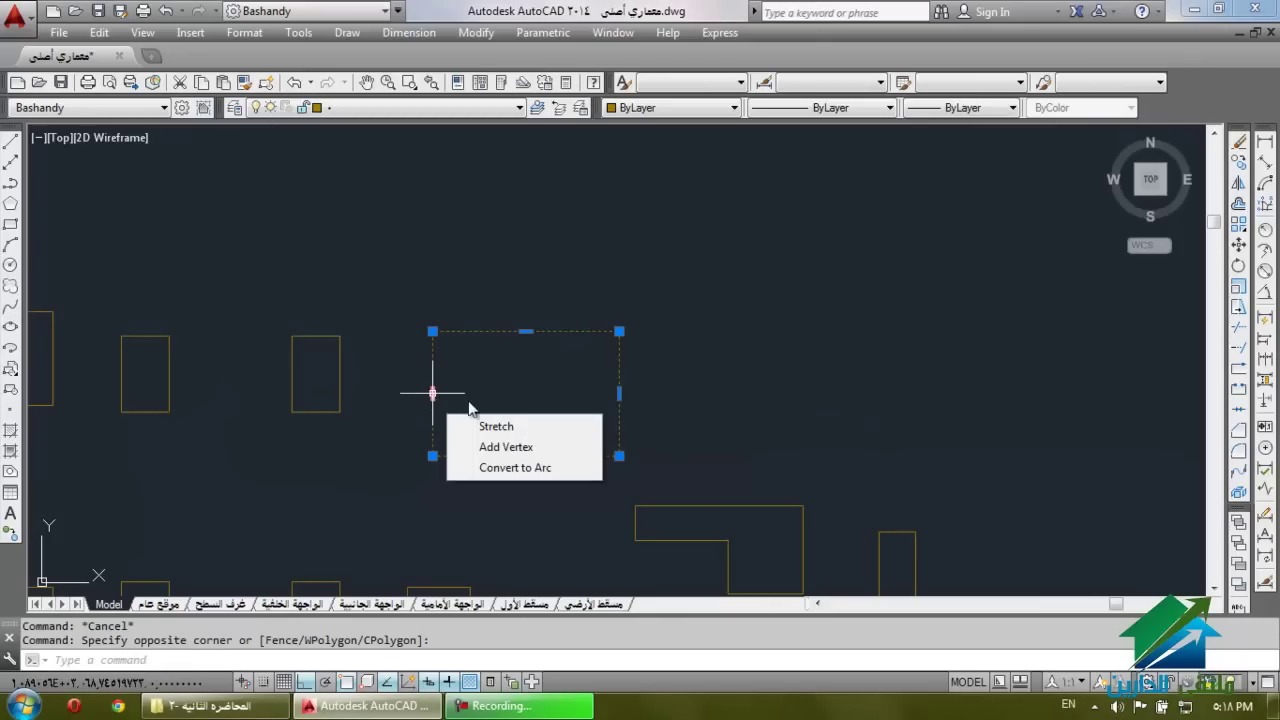
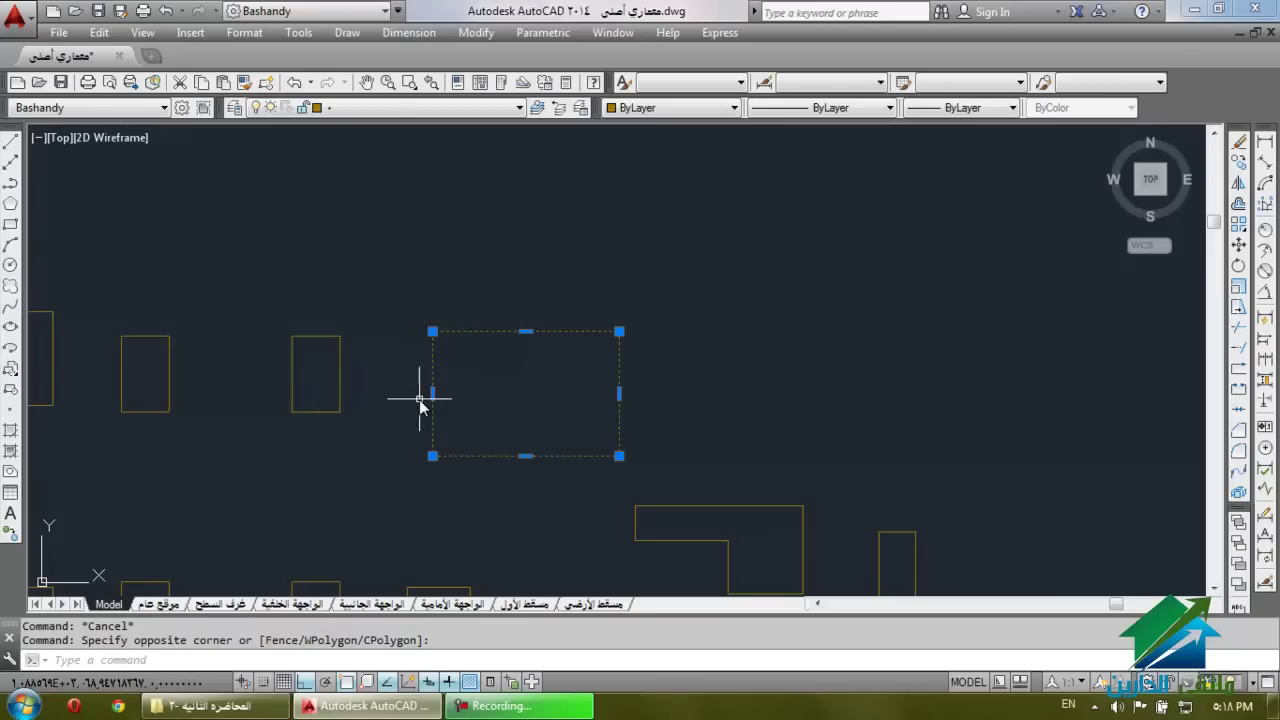
left_click(432, 393)
left_click(342, 394)
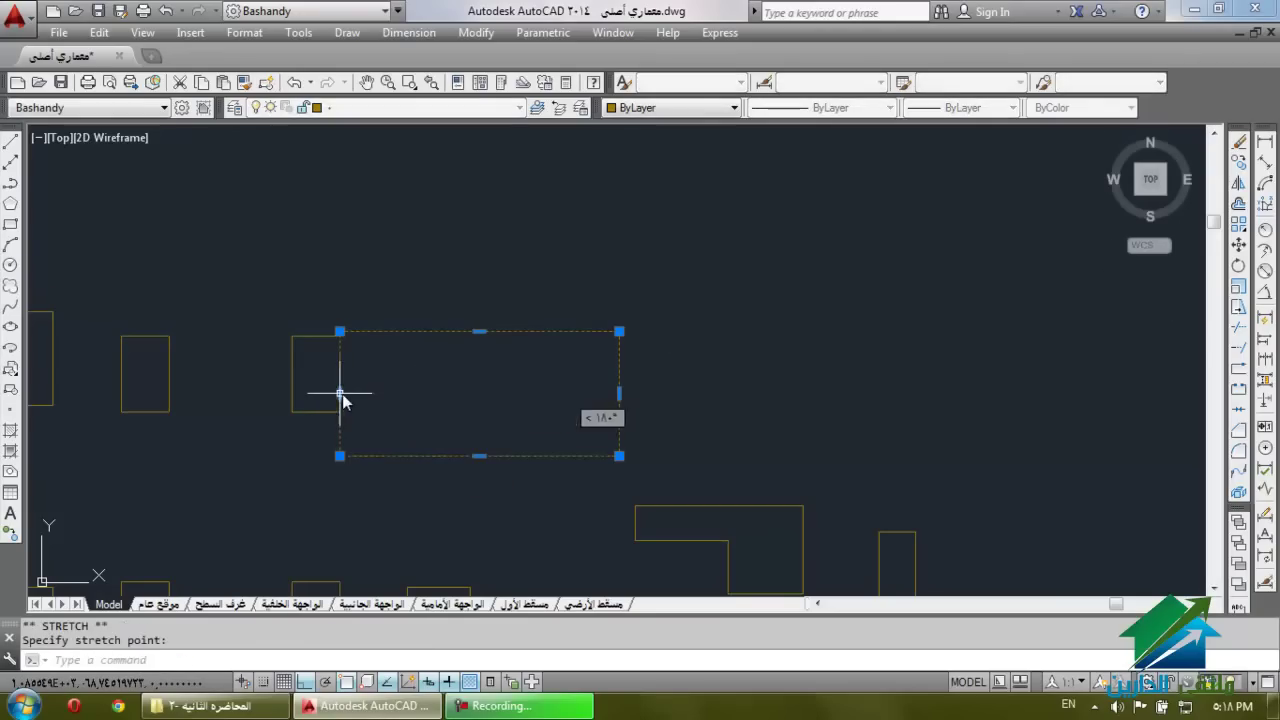
key("ctrl+z")
key("Escape")
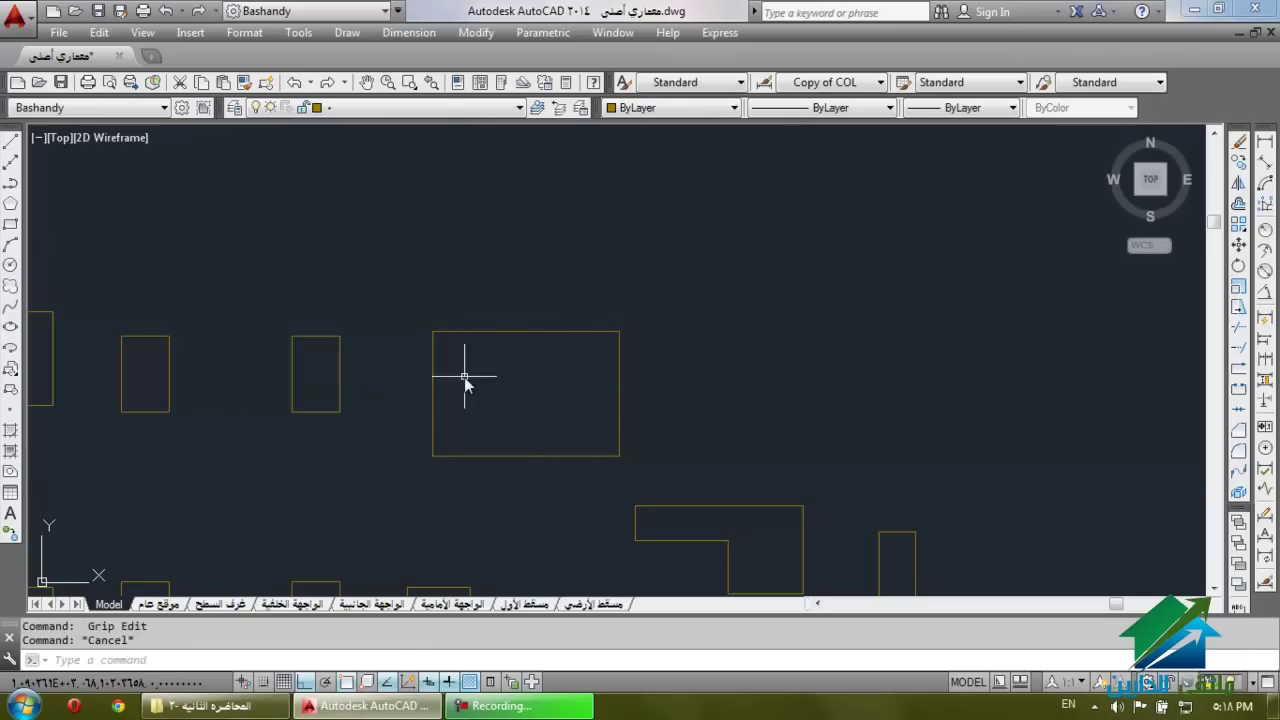
Repeat the leftward stretch of the large rectangle from its left midpoint grip, and undo the grip edit.
left_click_drag(463, 366, 500, 394)
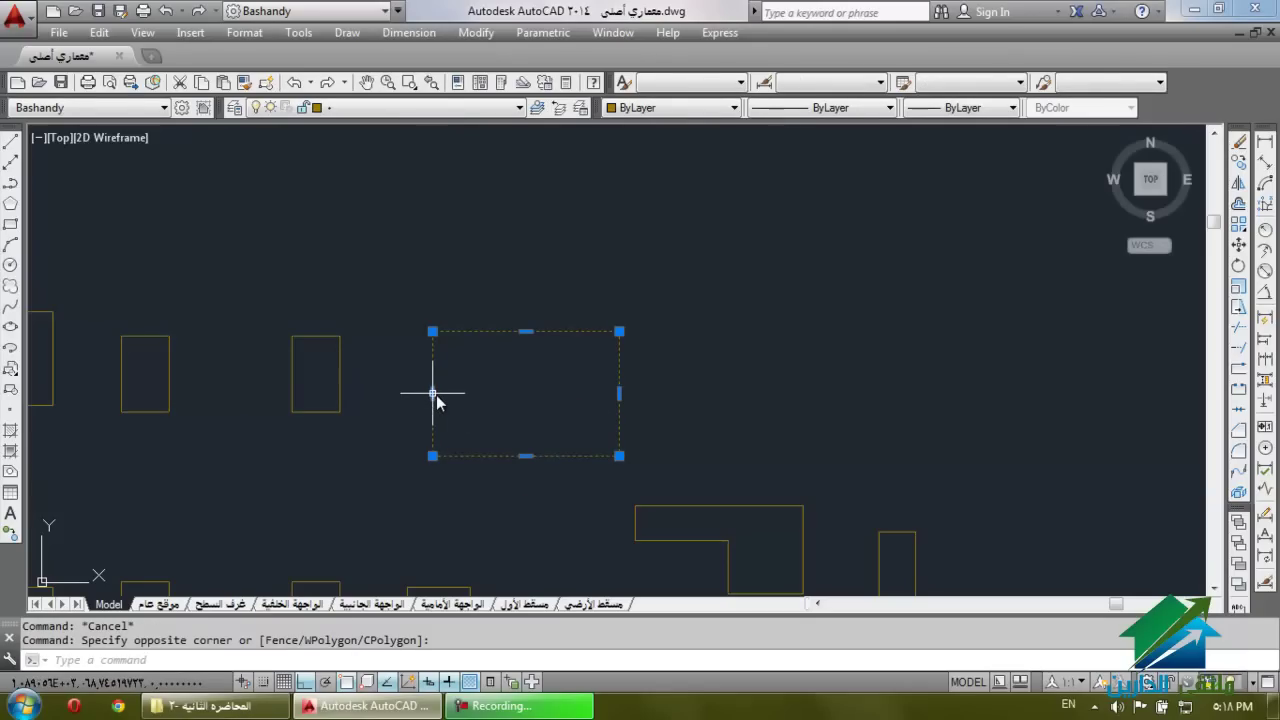
mouse_move(432, 393)
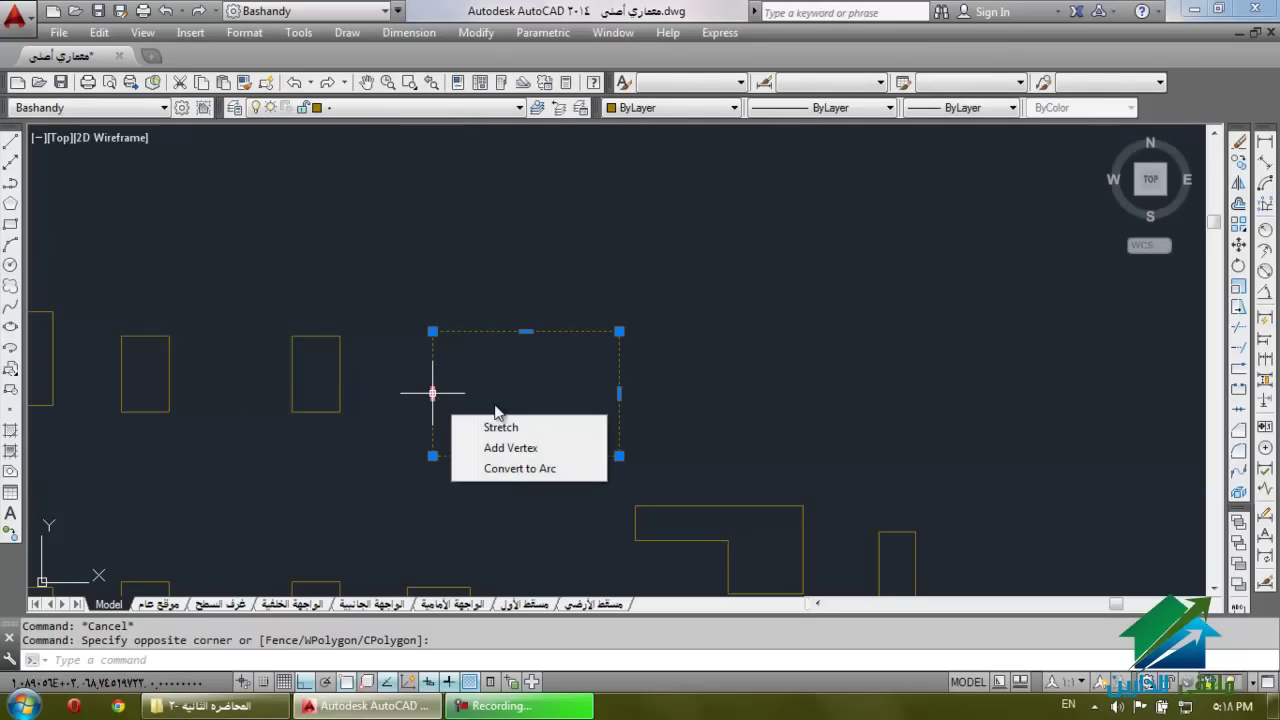
left_click(432, 393)
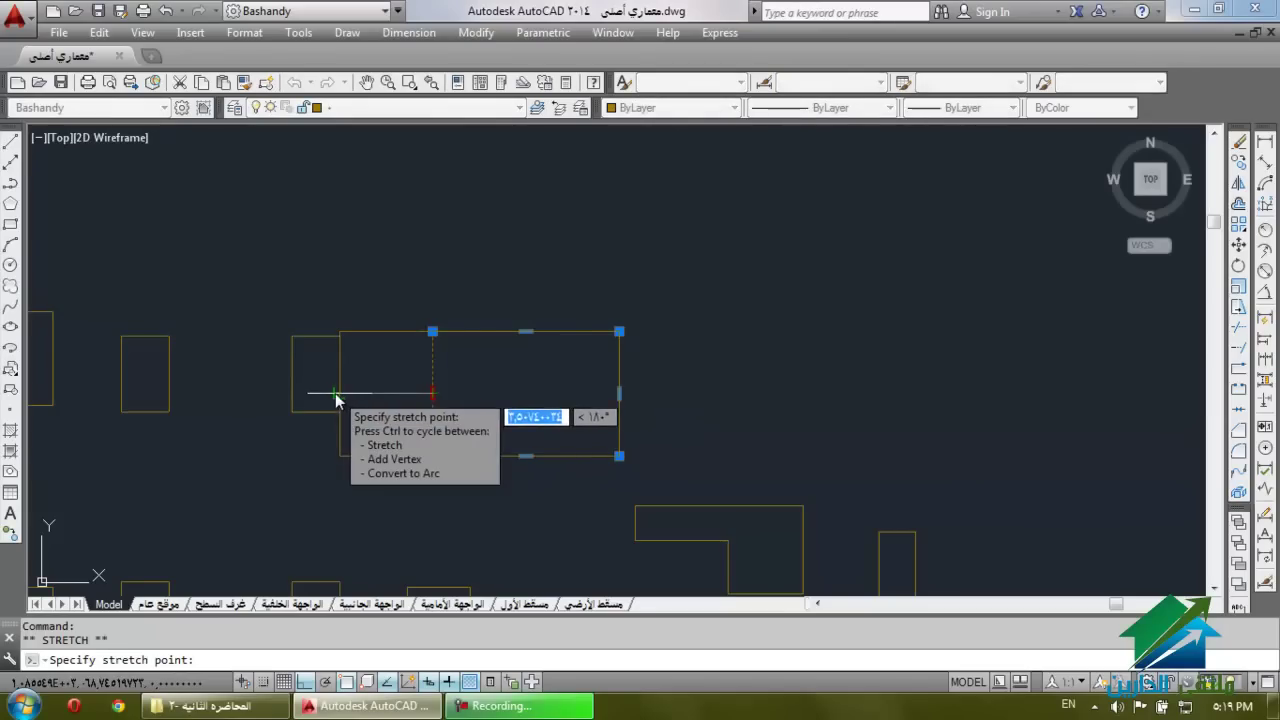
left_click(337, 394)
key("Escape")
key("Escape")
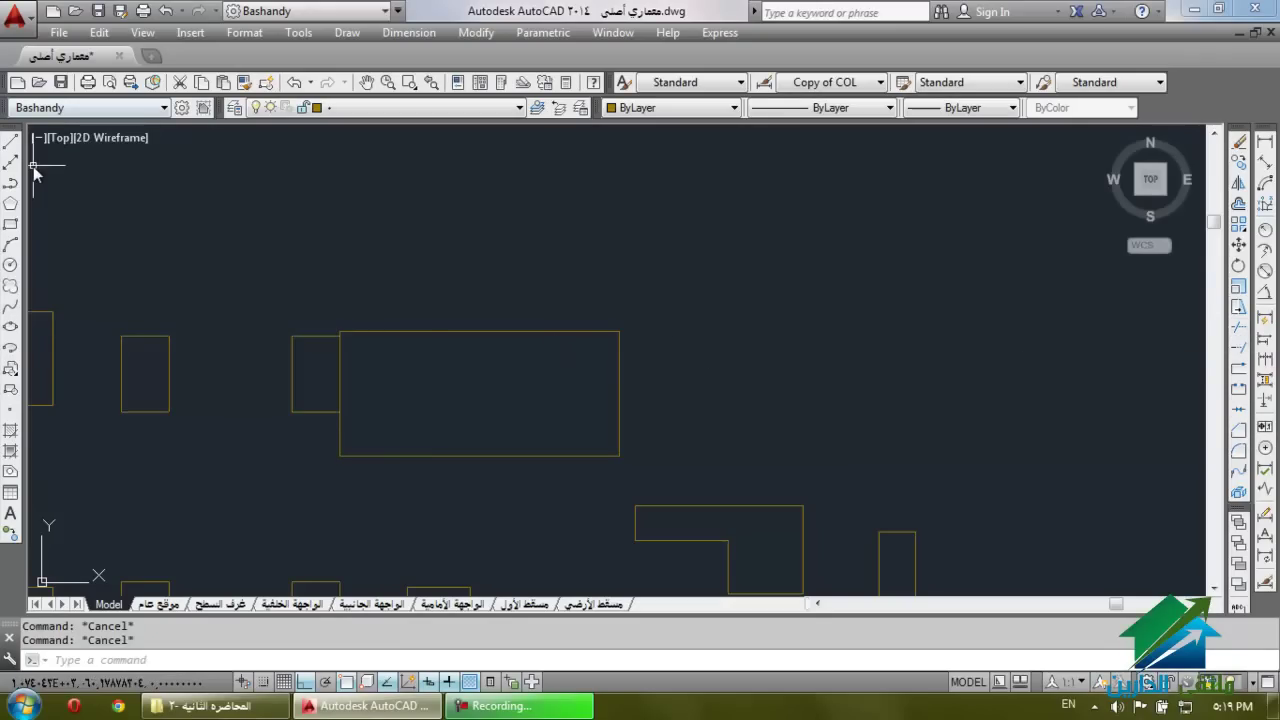
key("ctrl+z")
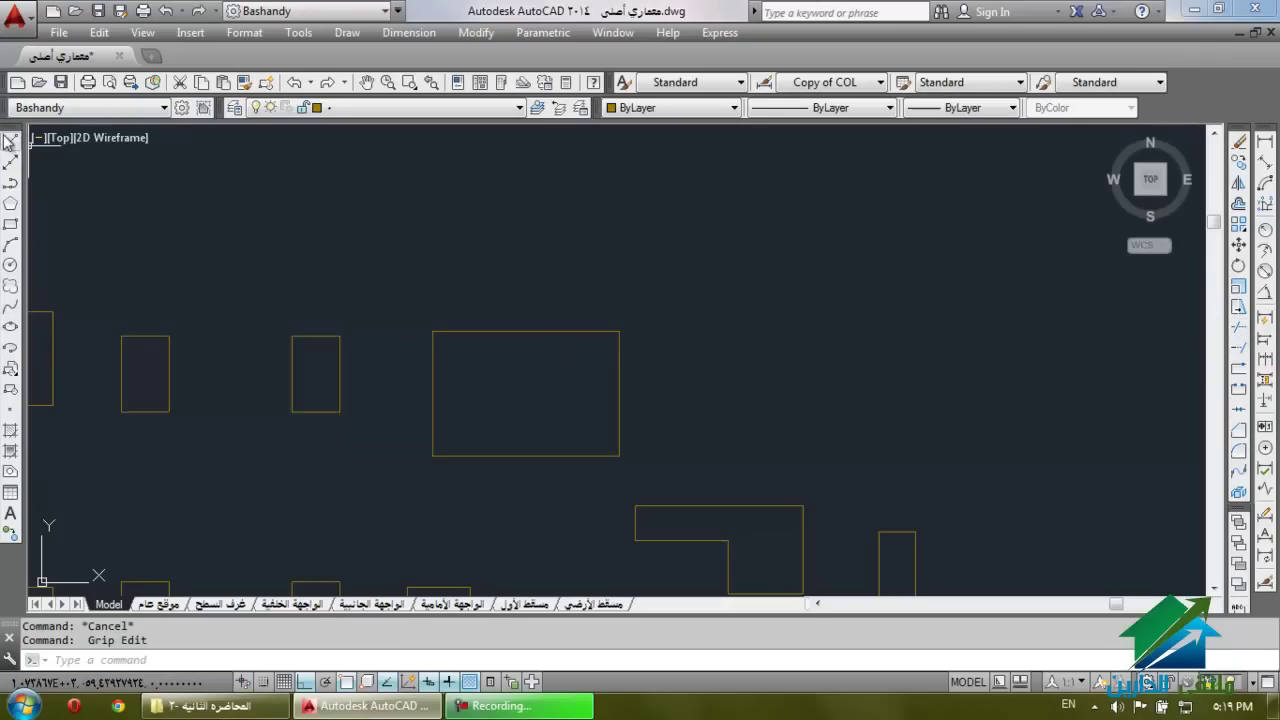
Draw a horizontal line across the lower half of the large rectangle, extending past both of its vertical sides.
left_click(10, 141)
left_click(790, 405)
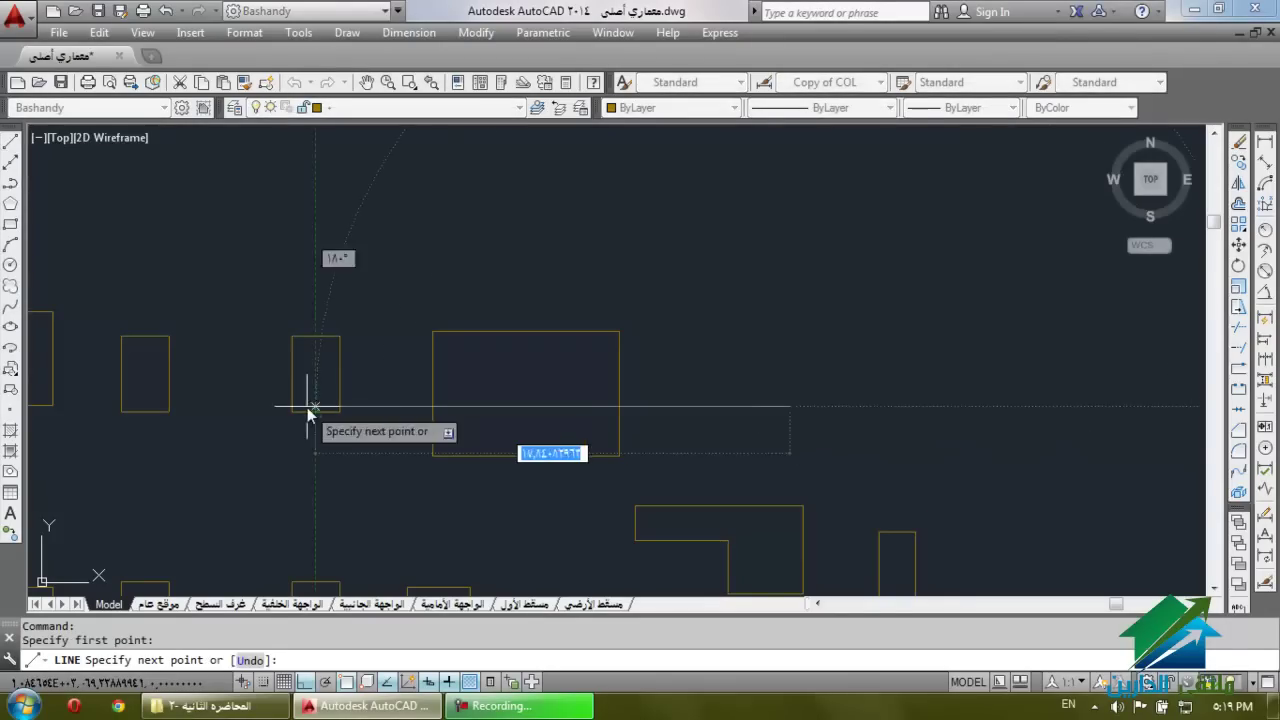
left_click(432, 405)
key("Return")
left_click(398, 405)
key("Return")
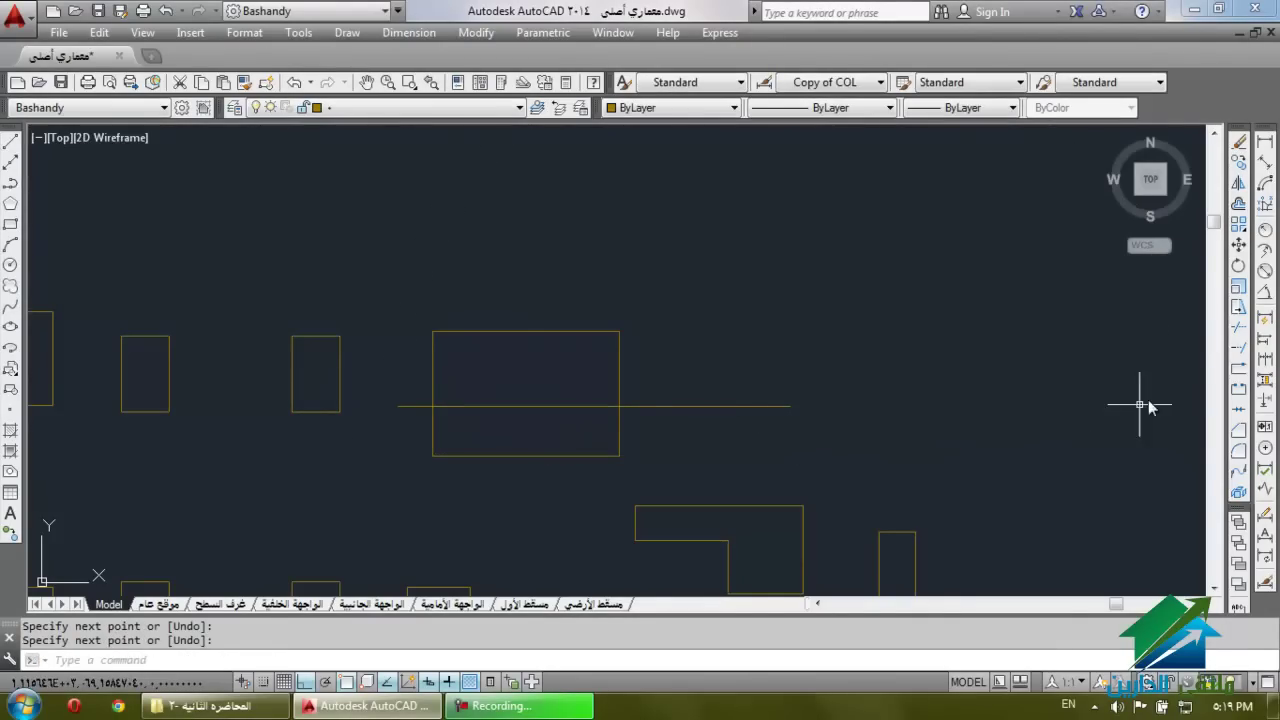
Trim away the large rectangle's top edge and its side portions above the horizontal line, using all objects as cutting edges.
left_click(1240, 330)
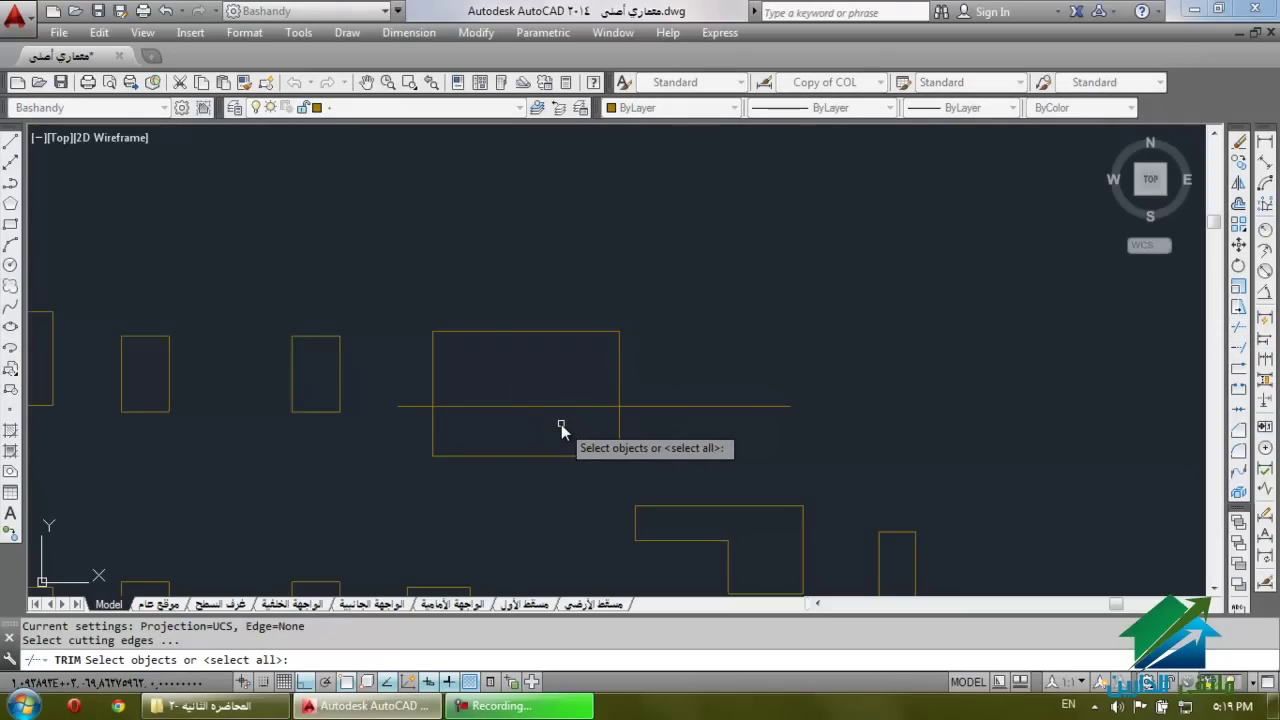
key("Return")
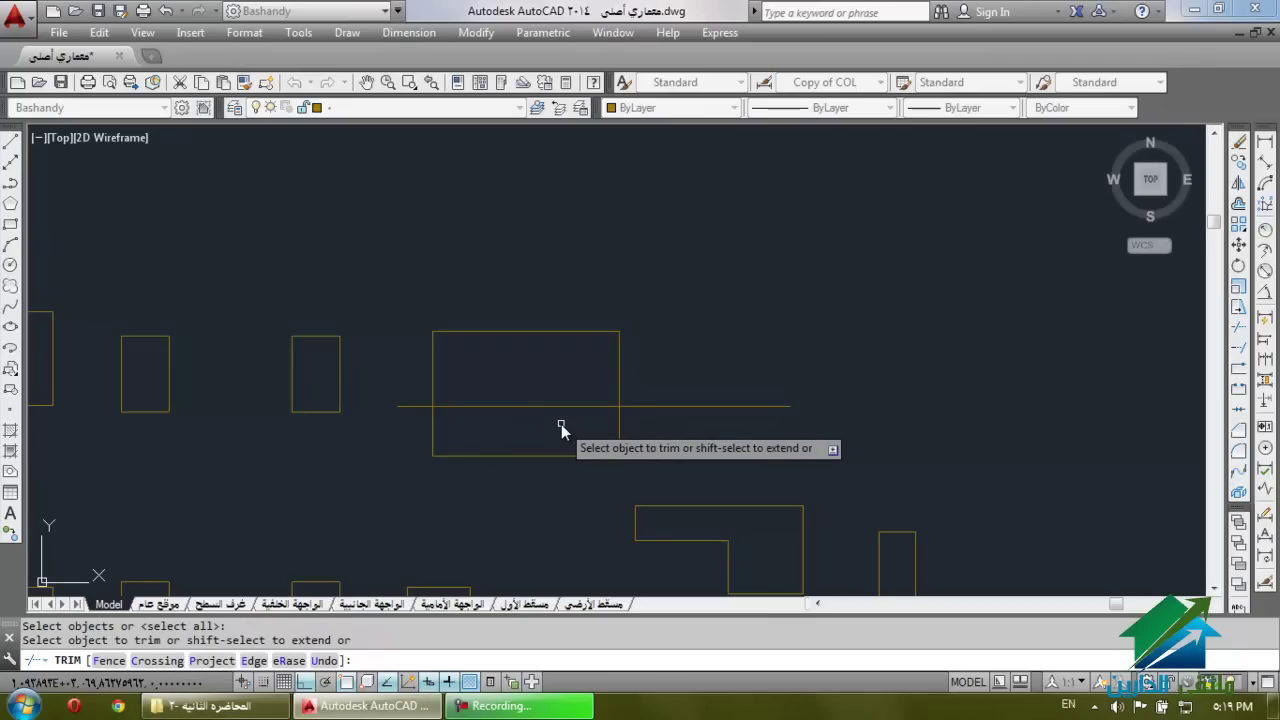
scroll(602, 325, "down", 8)
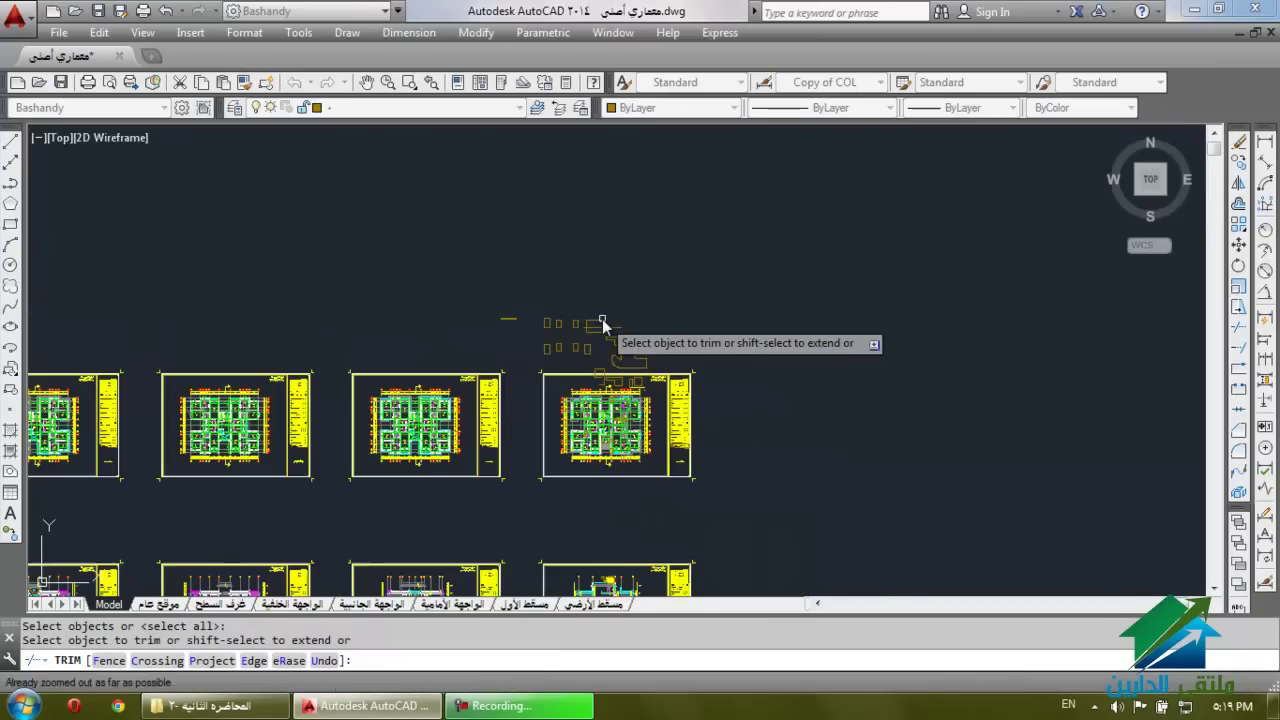
scroll(663, 448, "up", 3)
scroll(442, 371, "up", 4)
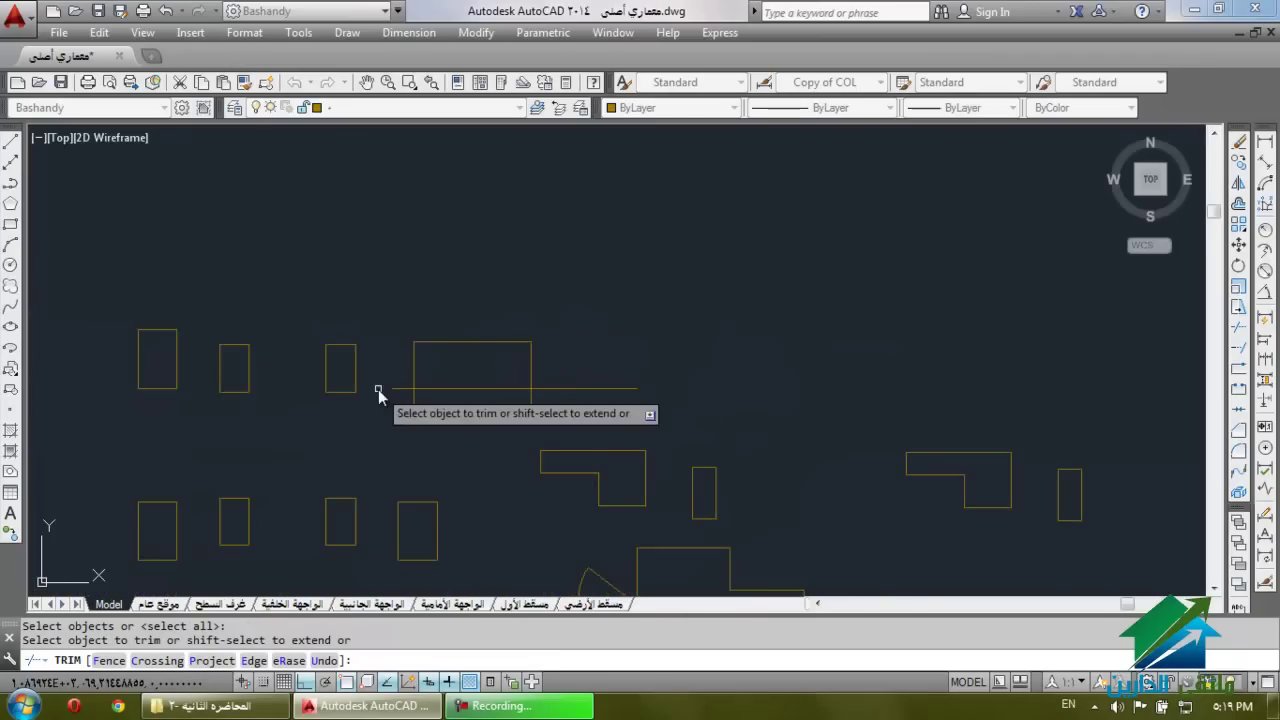
scroll(476, 387, "up", 2)
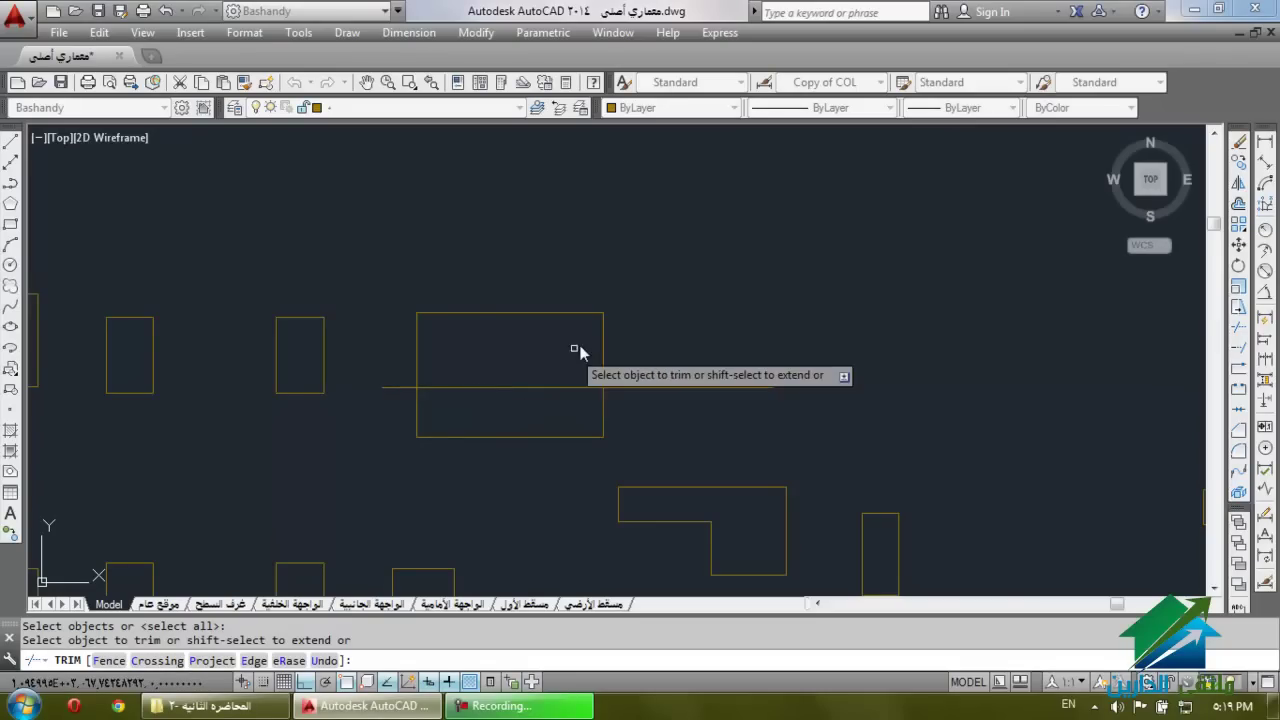
left_click(585, 313)
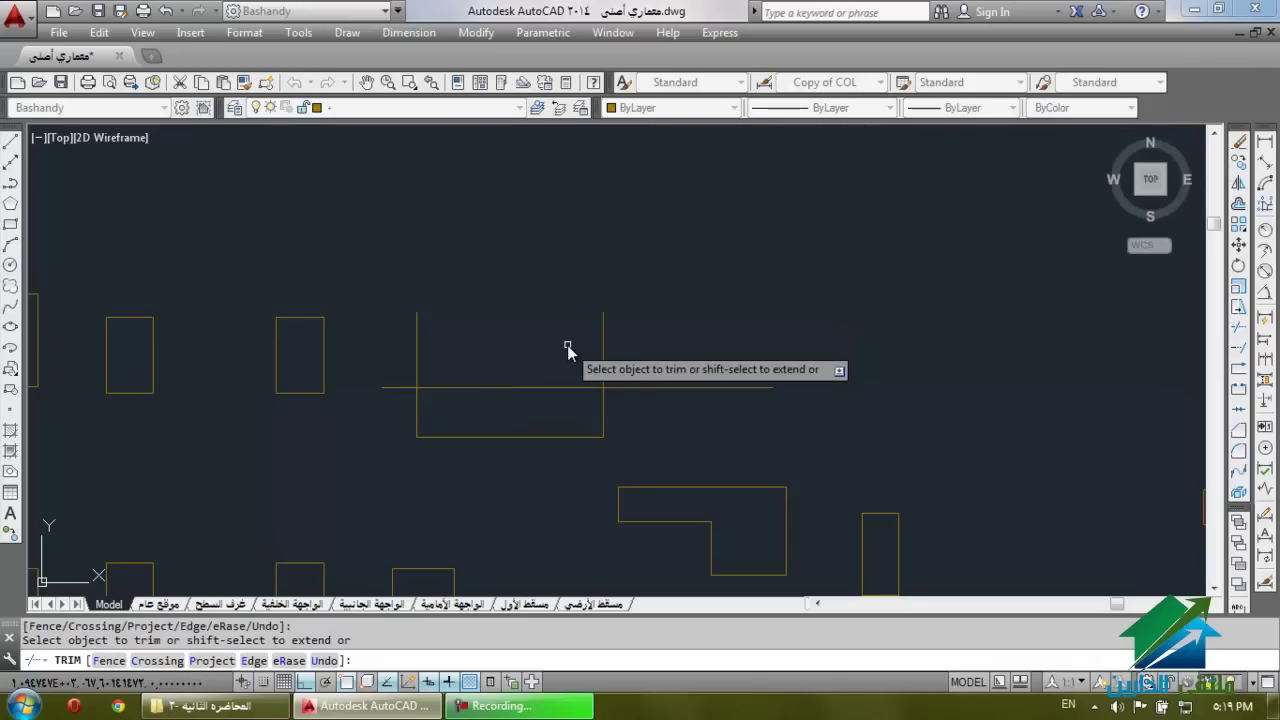
left_click(605, 350)
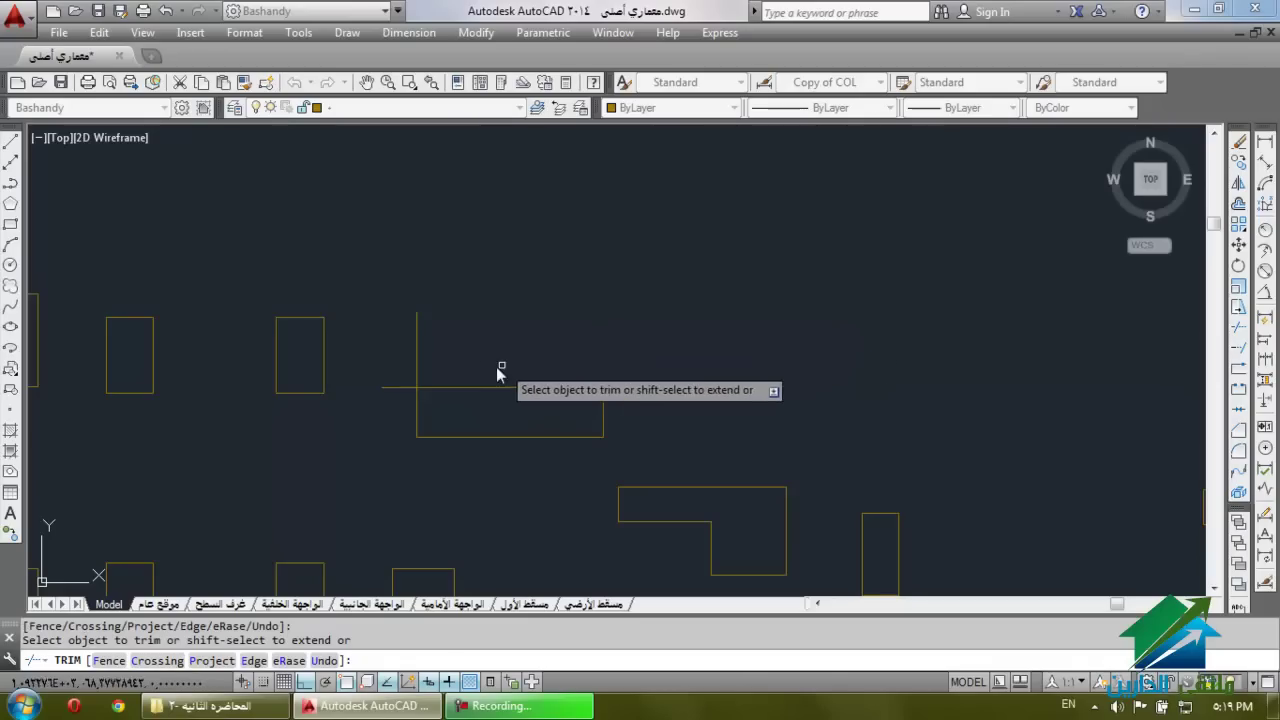
left_click(420, 366)
left_click(409, 398)
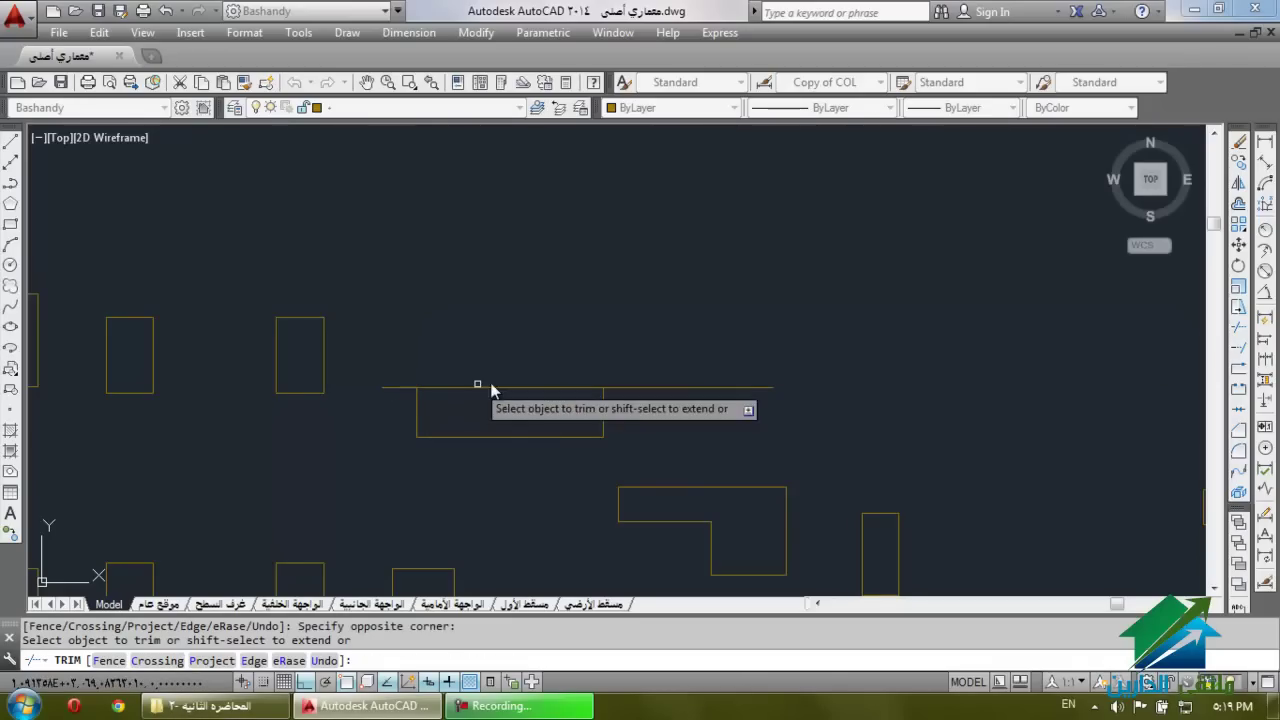
Trim the horizontal line's segment between the rectangle's sides, and undo the whole trim.
left_click(497, 381)
left_click(497, 410)
key("Escape")
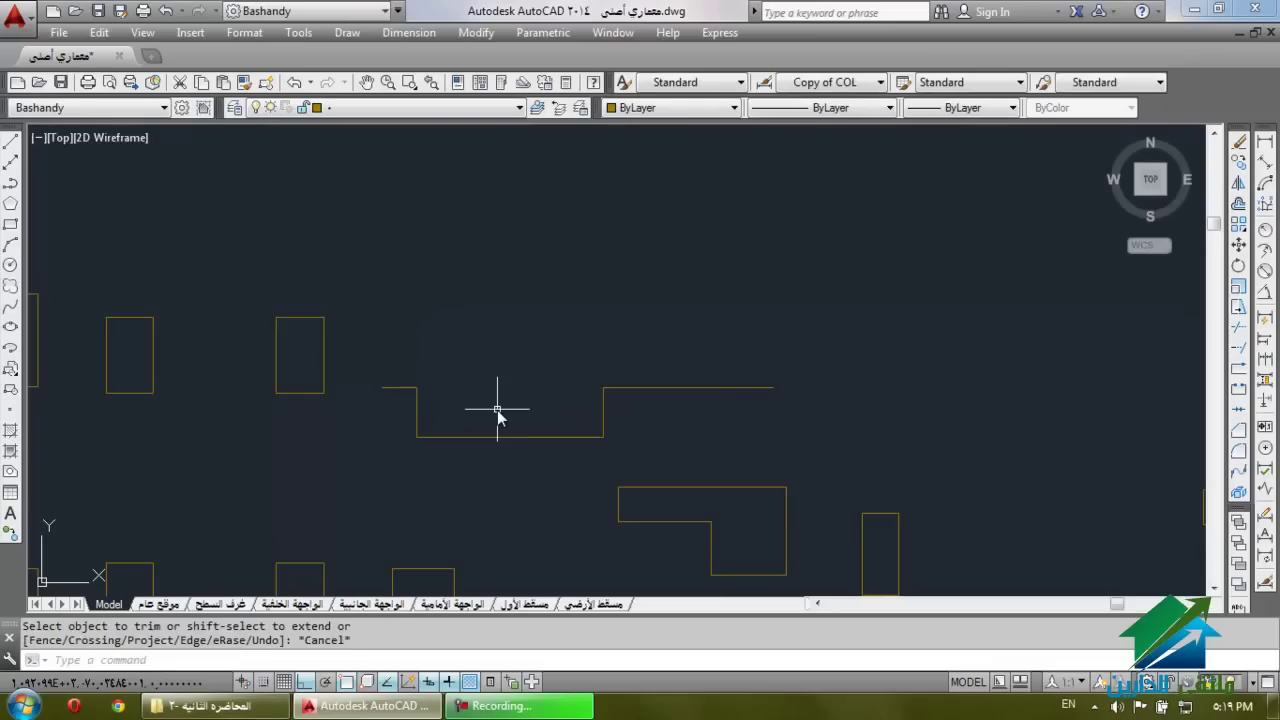
key("ctrl+z")
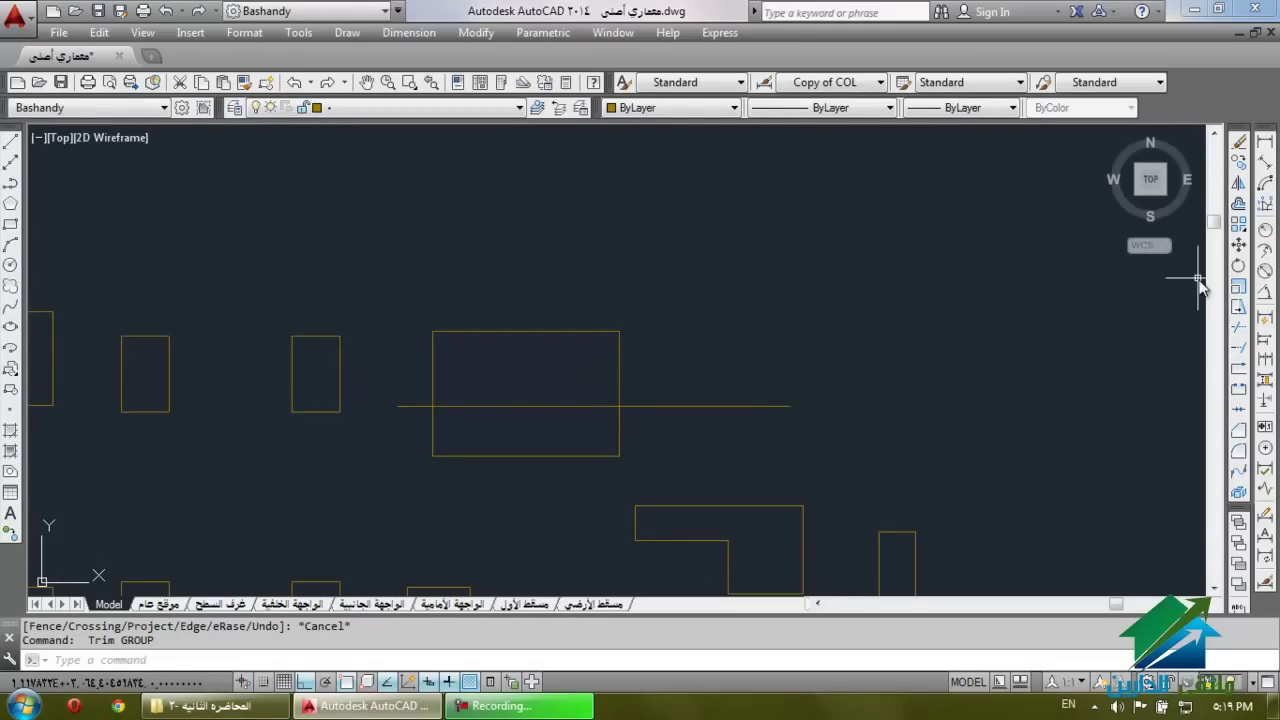
Try trimming the large rectangle's upper part with only the horizontal line as the cutting edge, and undo it.
left_click(1240, 331)
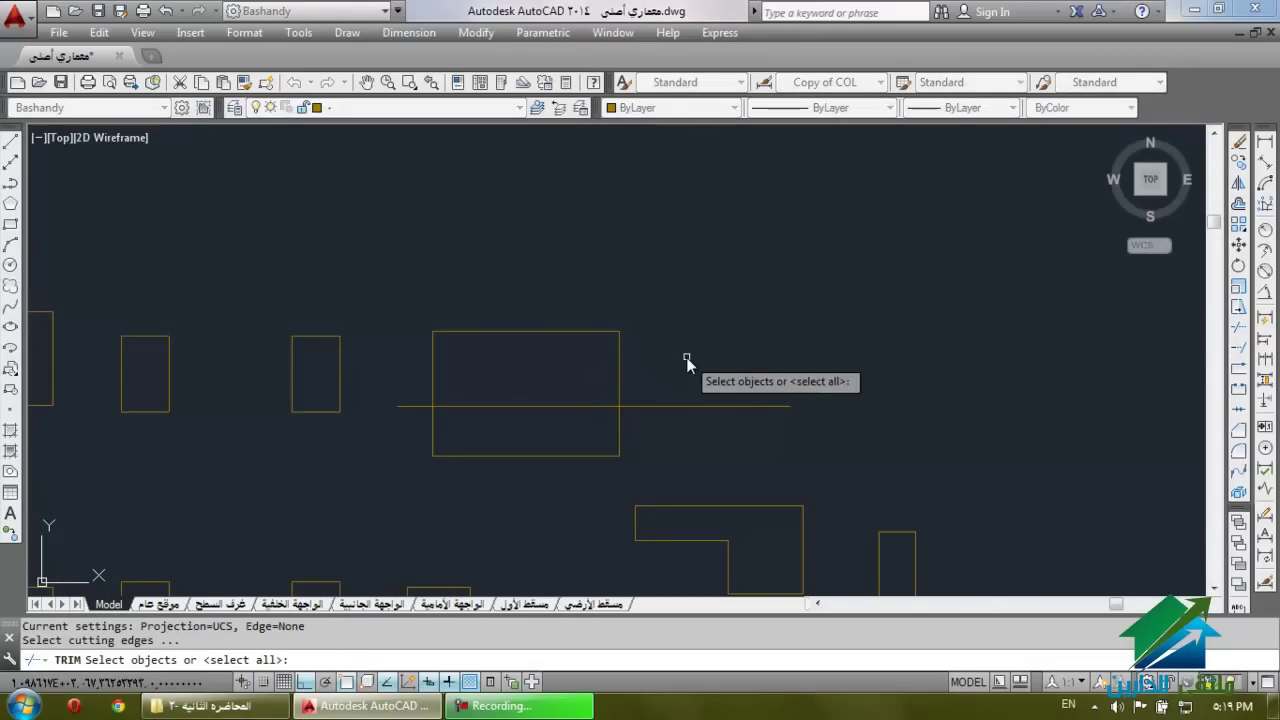
left_click(732, 376)
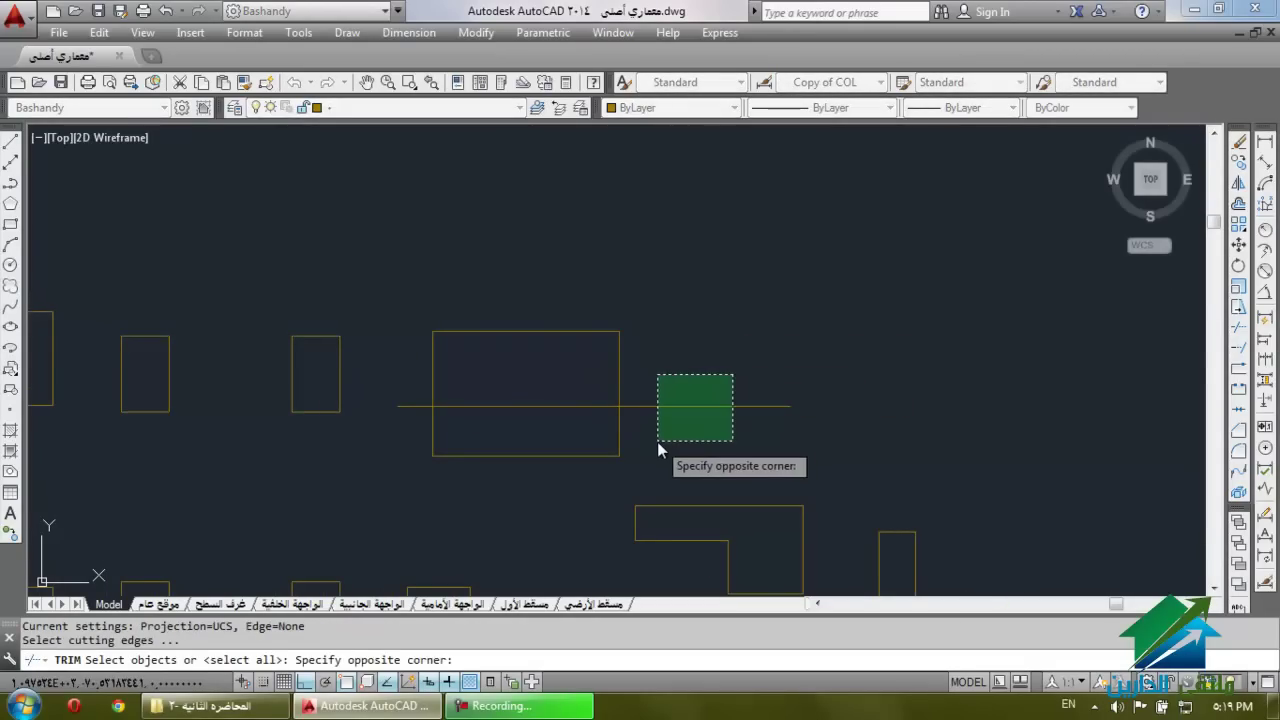
left_click(657, 441)
key("Return")
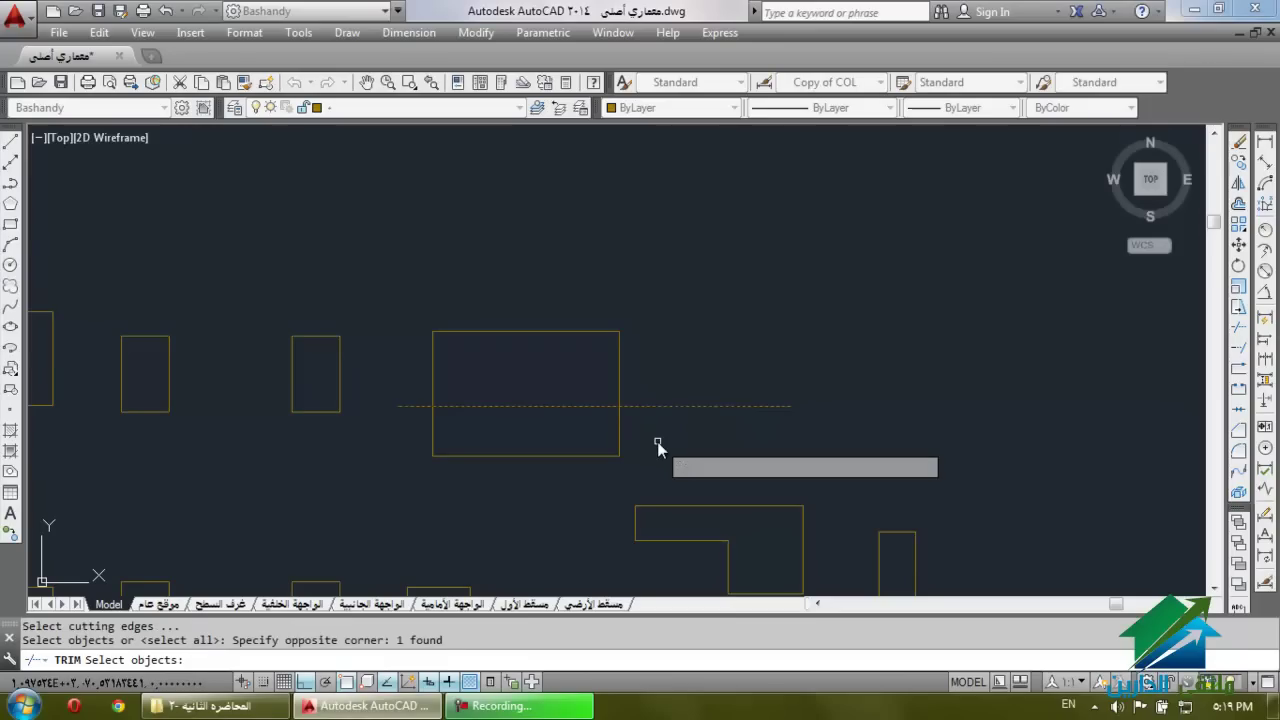
left_click(653, 357)
left_click(573, 361)
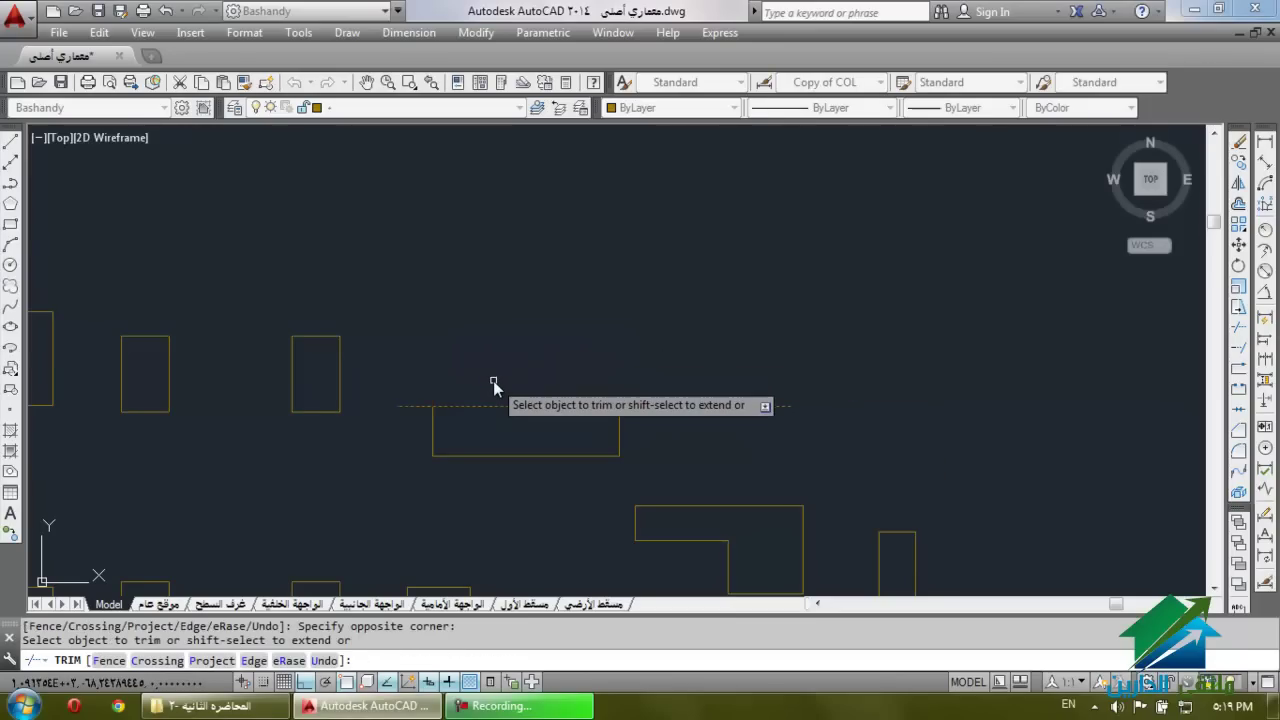
key("Escape")
key("ctrl+z")
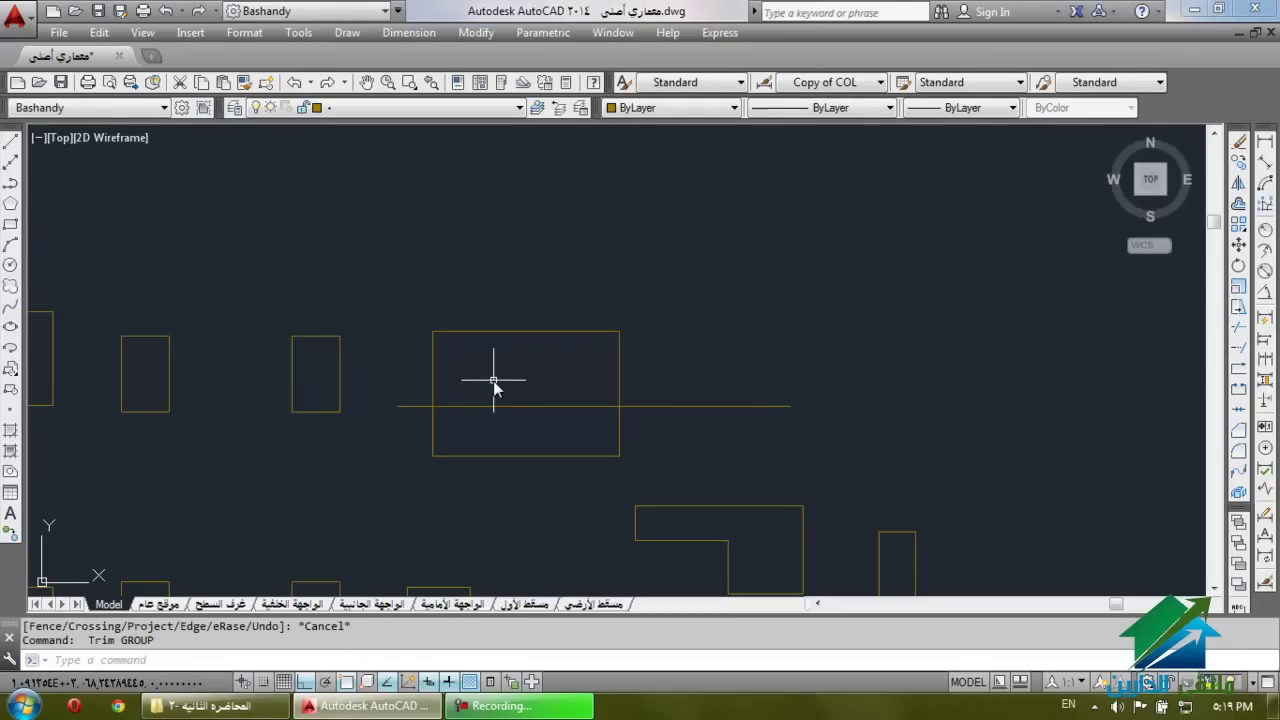
Trim off everything of the large rectangle above the horizontal line with all objects as cutting edges, keeping the line whole.
left_click(1240, 330)
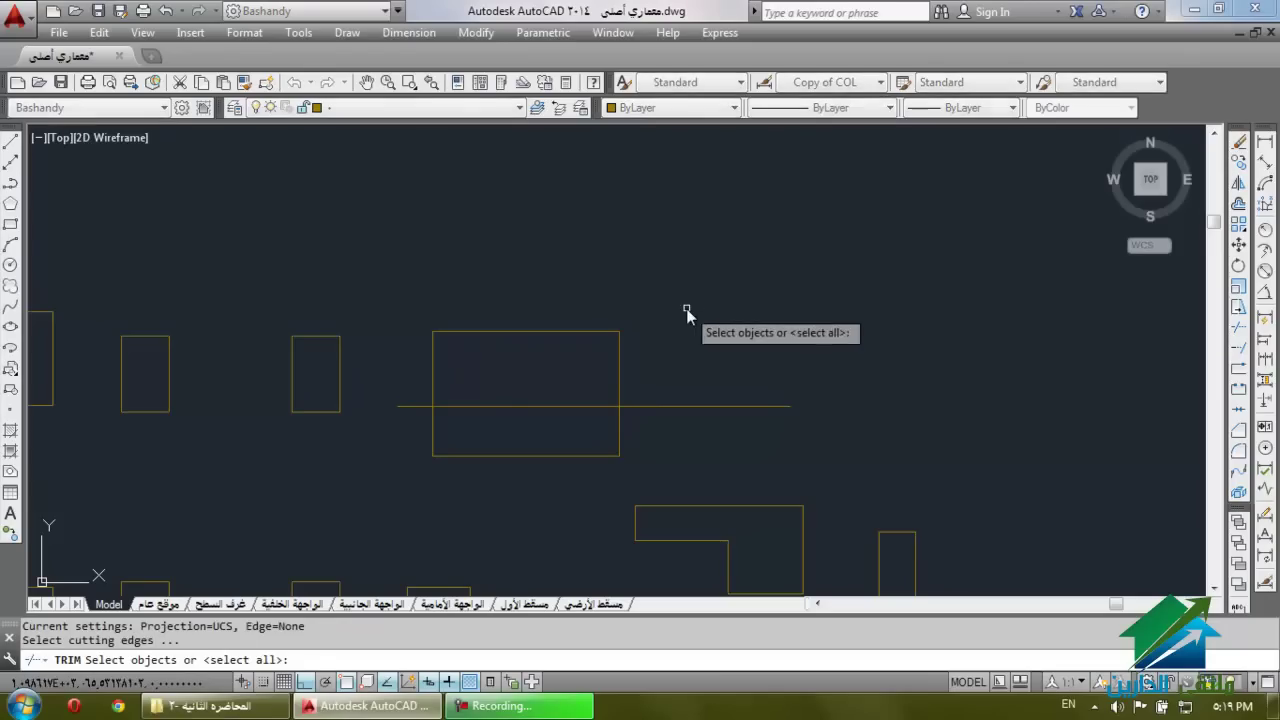
key("Return")
left_click(705, 313)
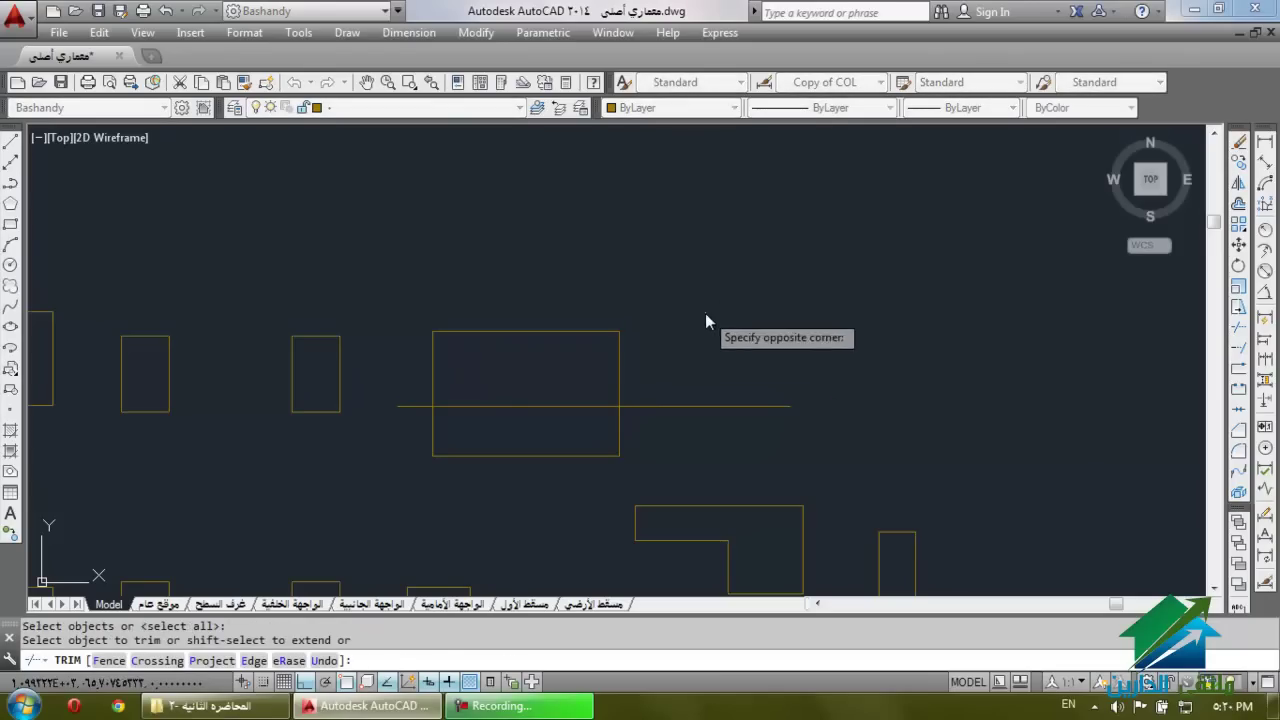
left_click(566, 311)
left_click(513, 362)
left_click(567, 325)
left_click(619, 345)
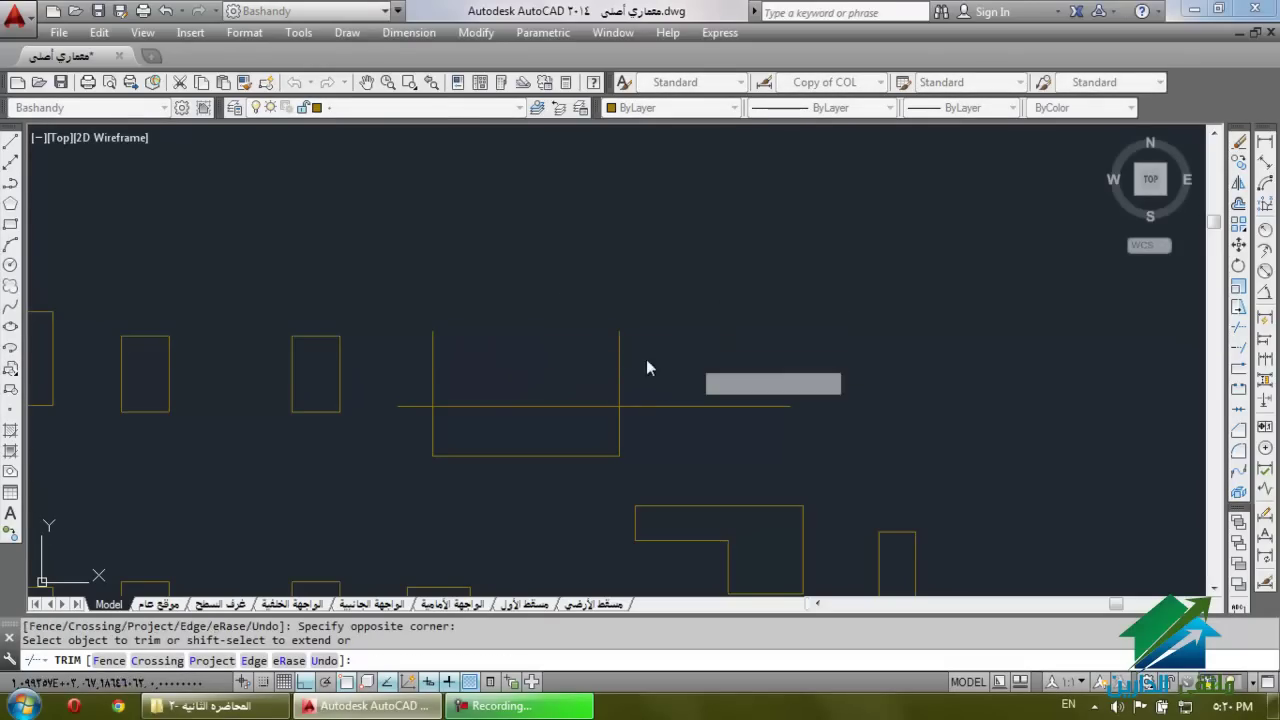
left_click(556, 345)
left_click(413, 360)
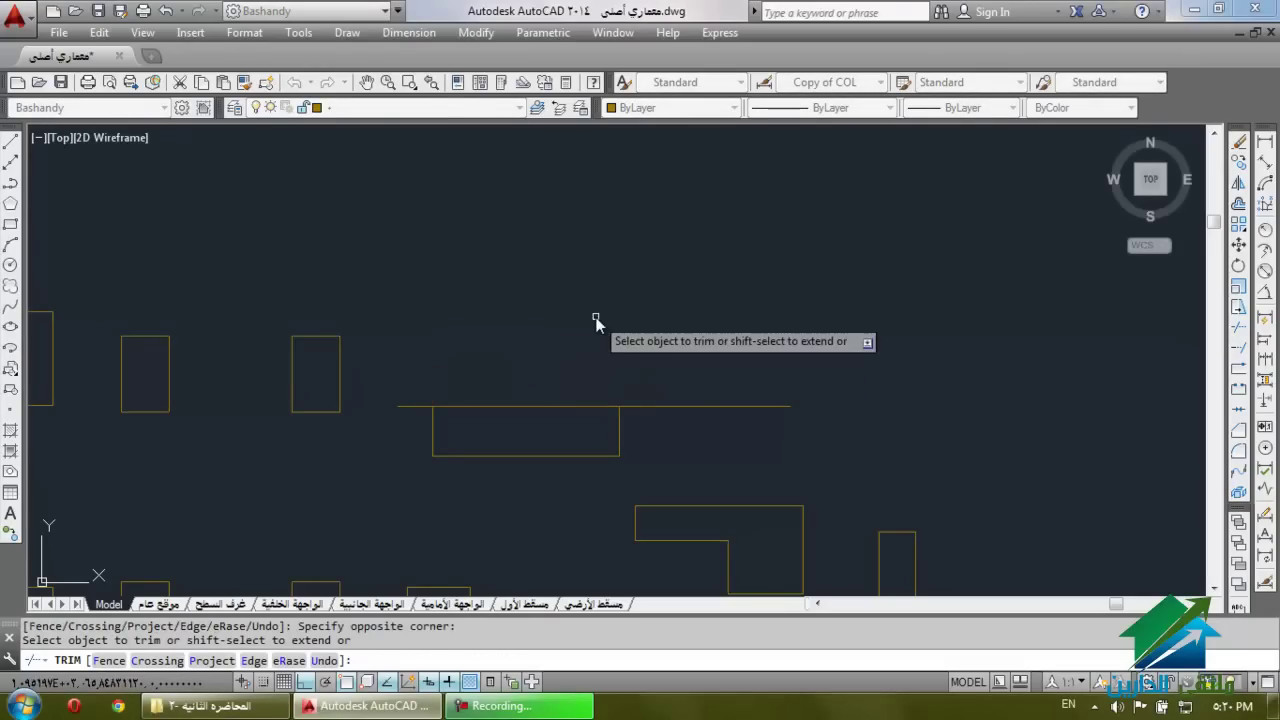
key("Escape")
key("Escape")
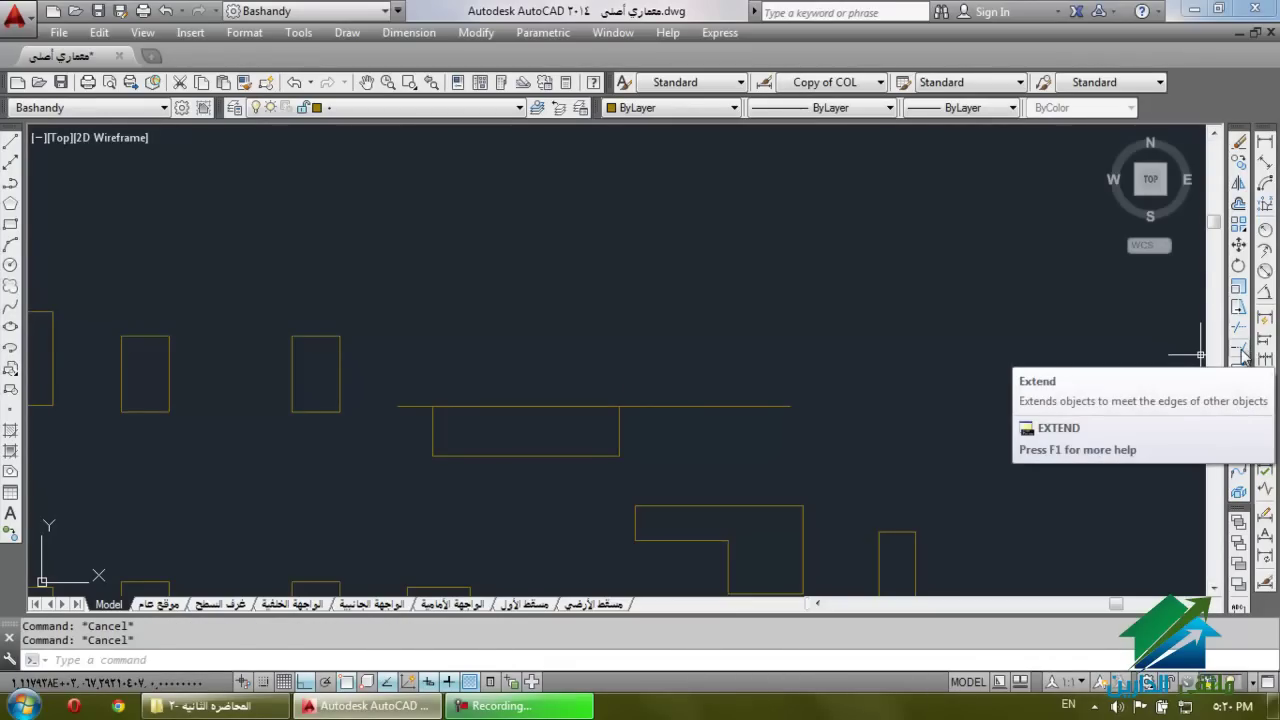
Extend the long horizontal line's left end to the nearby small rectangle, using that rectangle as the boundary edge.
left_click(1239, 348)
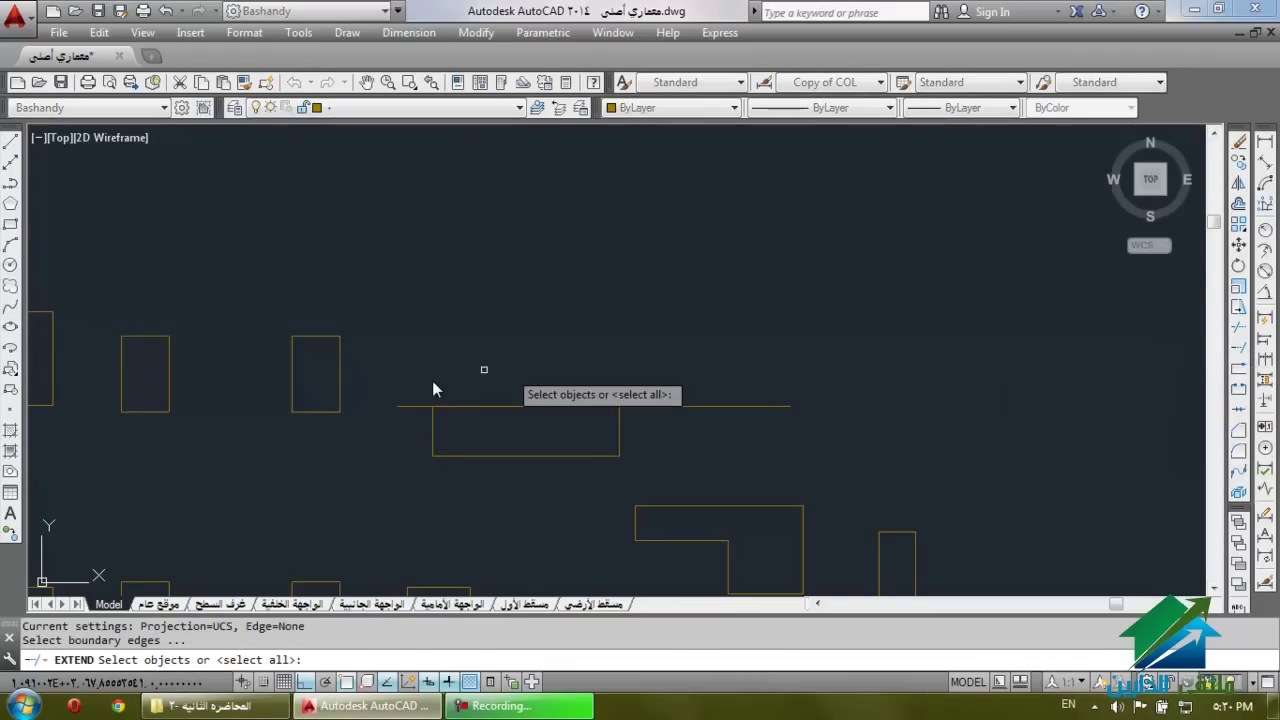
left_click(340, 368)
key("Return")
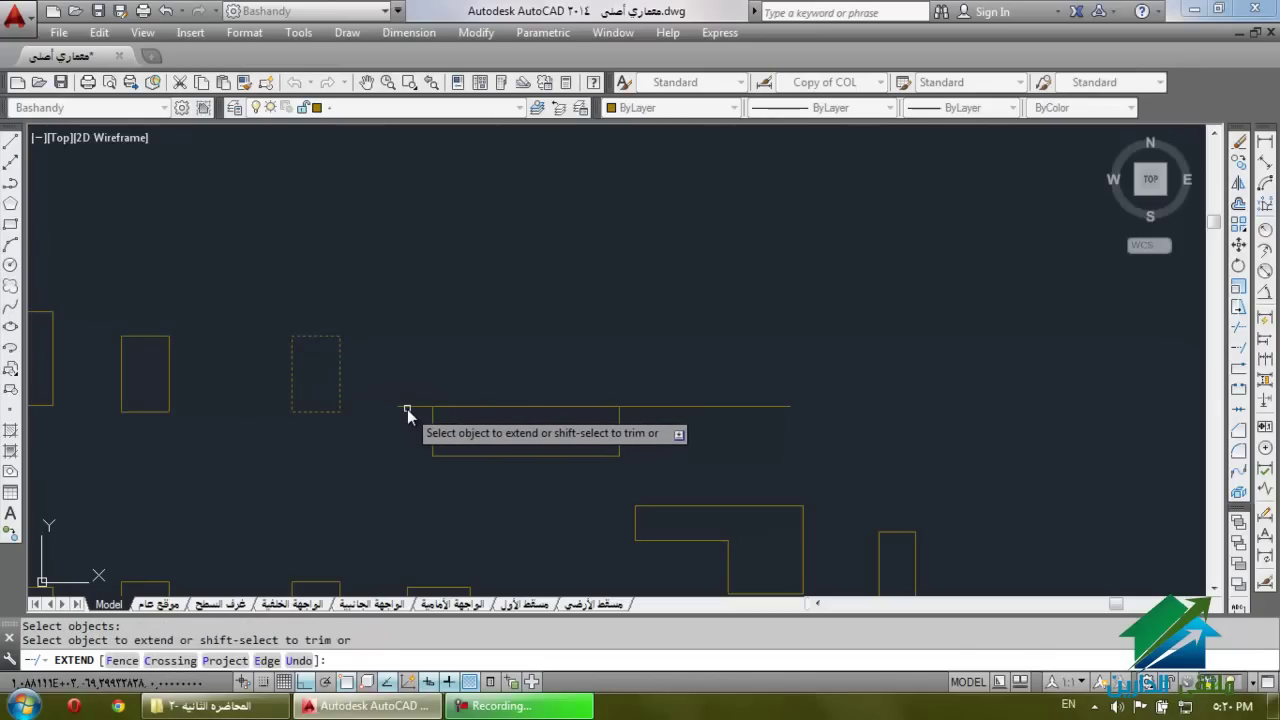
left_click(407, 409)
key("Escape")
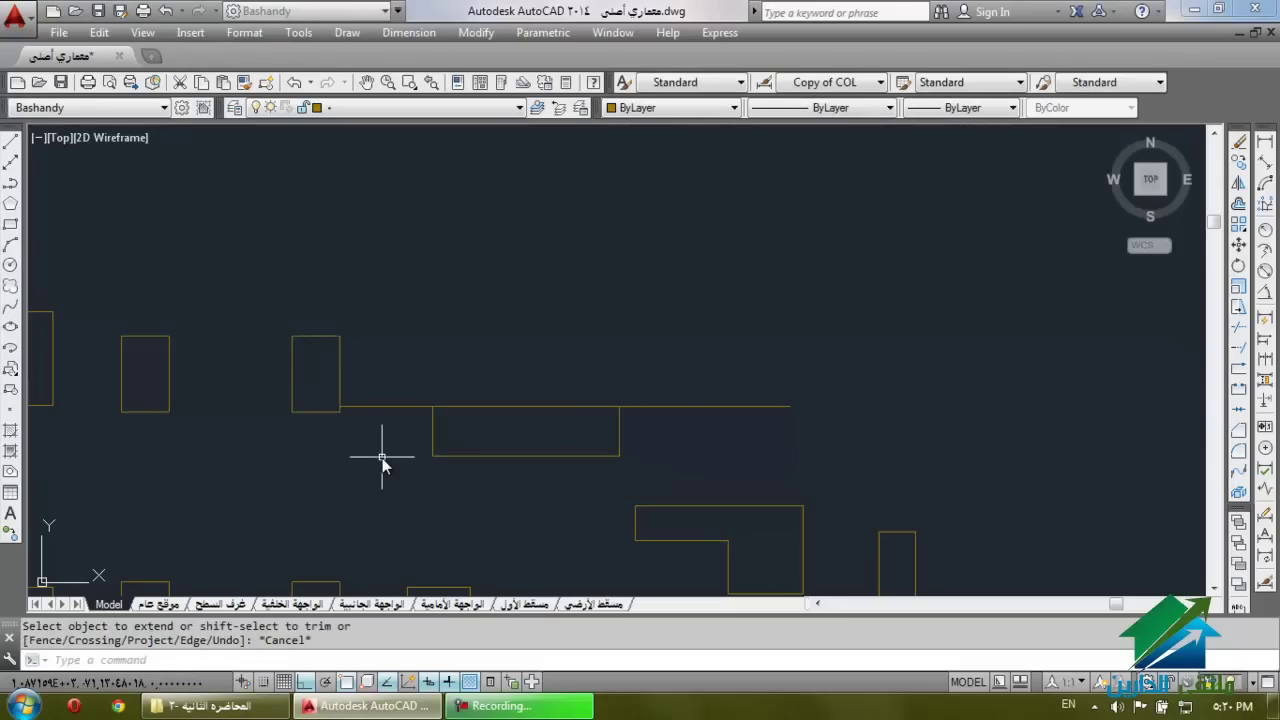
key("Escape")
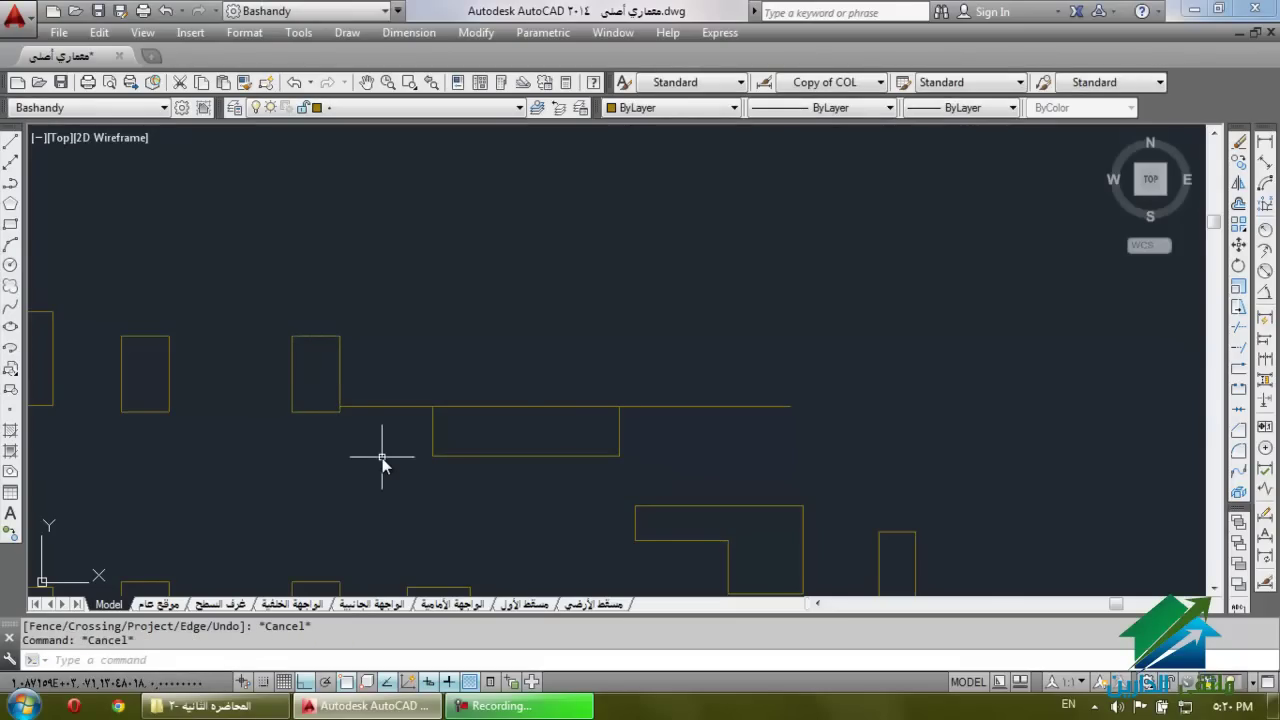
Extend the plan's grid line 6 upward to the long horizontal line, with that line as the boundary edge.
scroll(677, 251, "down", 4)
scroll(677, 249, "up", 2)
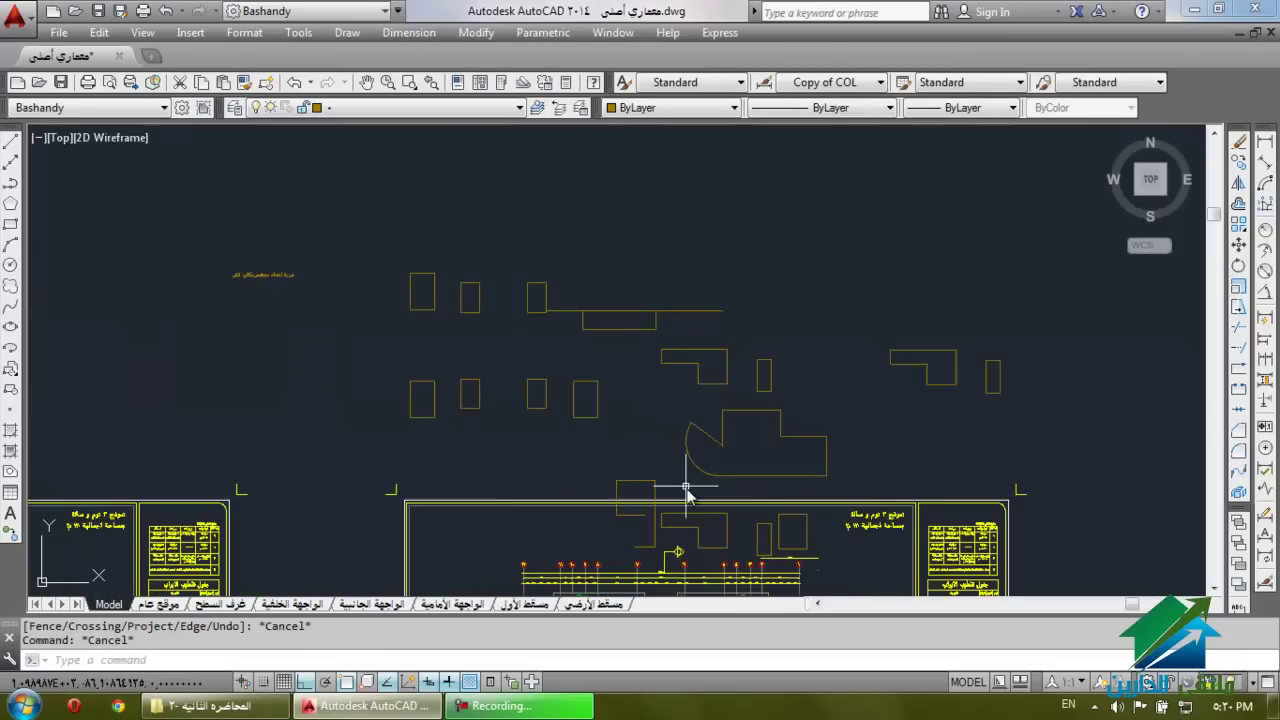
scroll(687, 560, "up", 4)
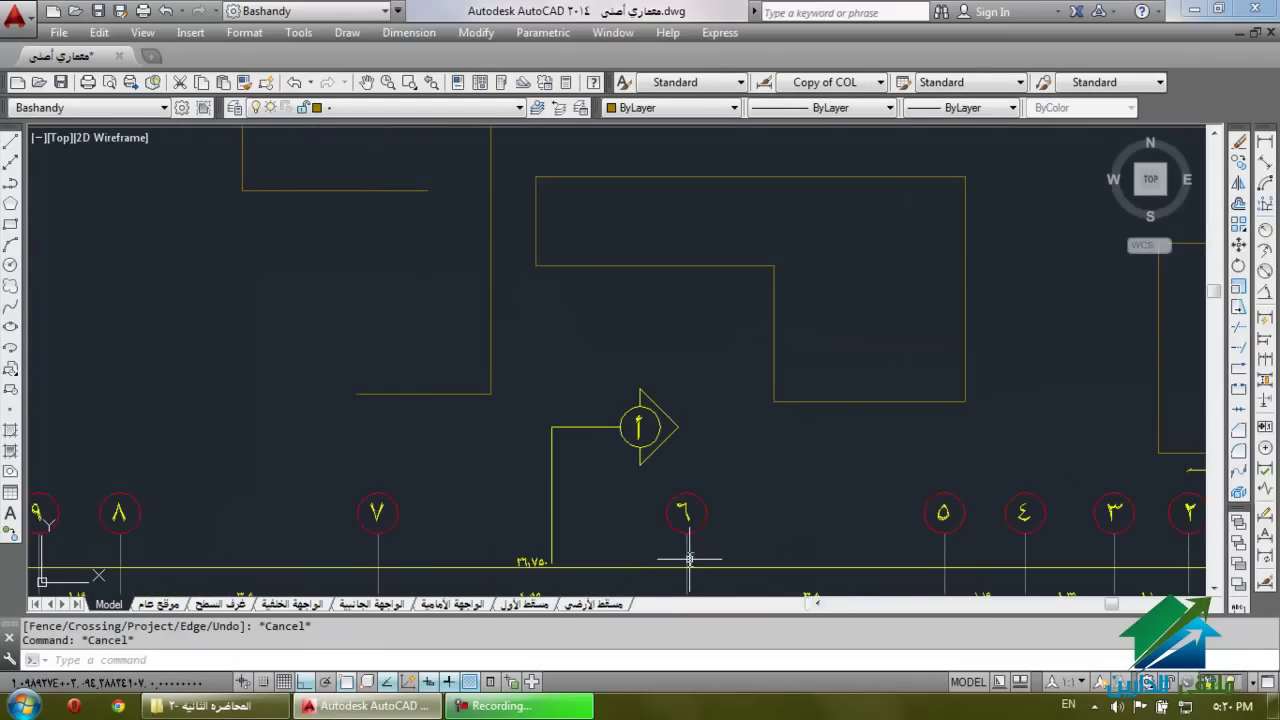
left_click(1239, 349)
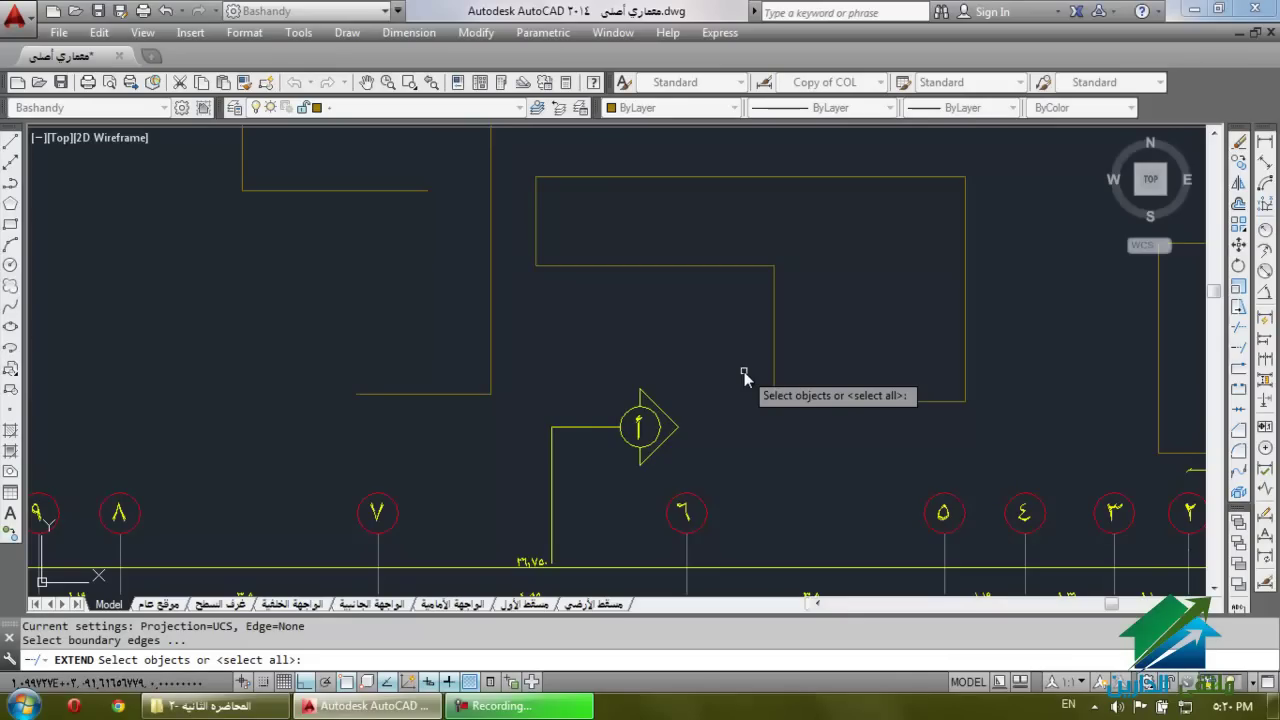
scroll(743, 375, "down", 5)
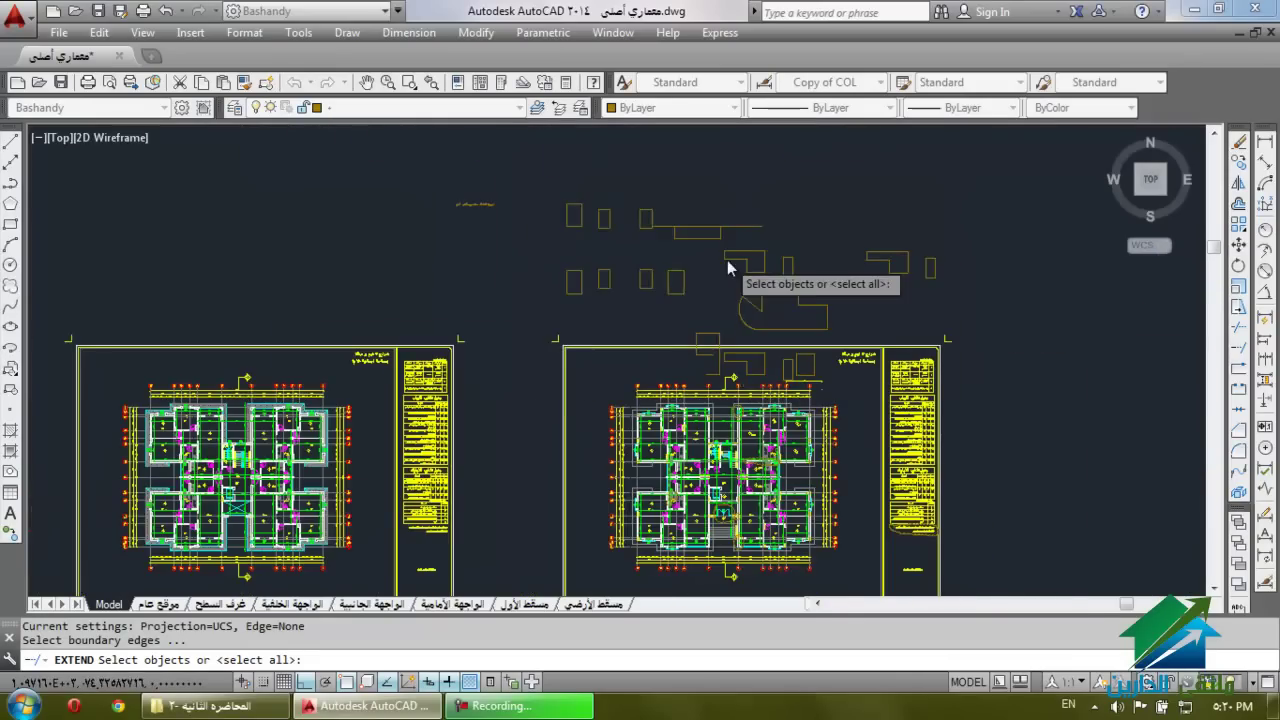
scroll(745, 180, "up", 5)
left_click(753, 161)
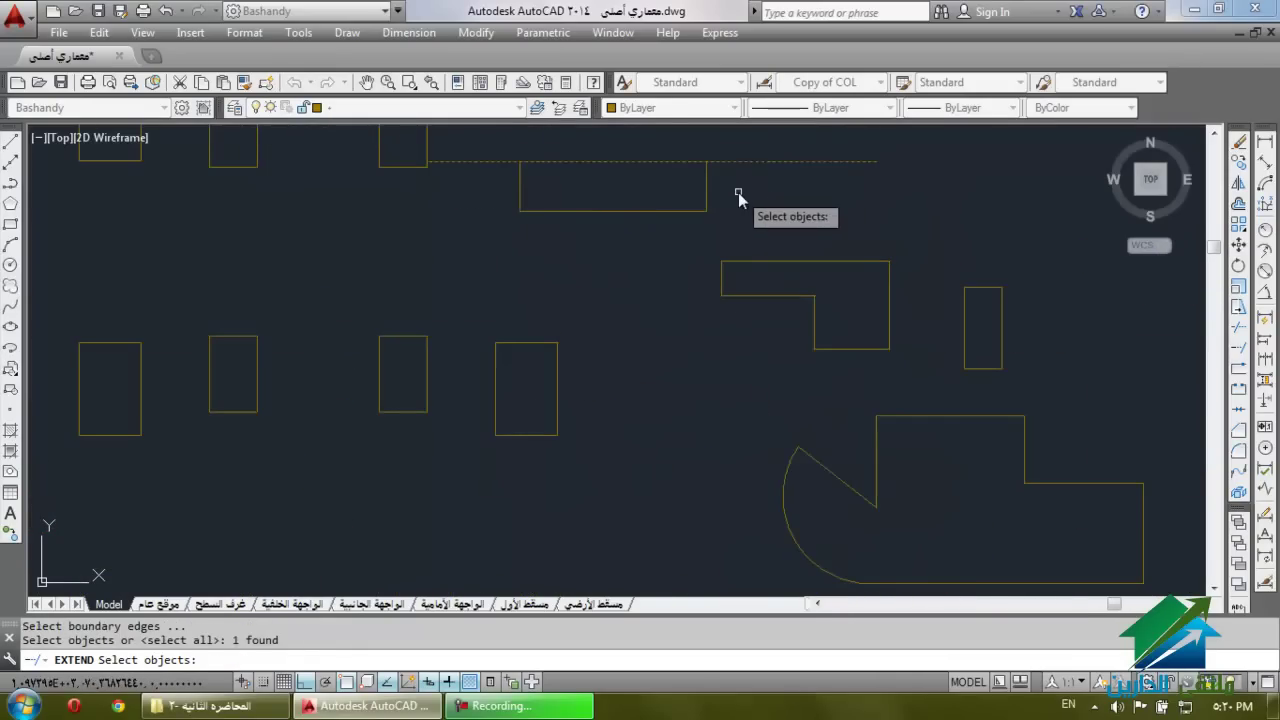
key("Return")
scroll(745, 205, "down", 5)
scroll(771, 218, "up", 8)
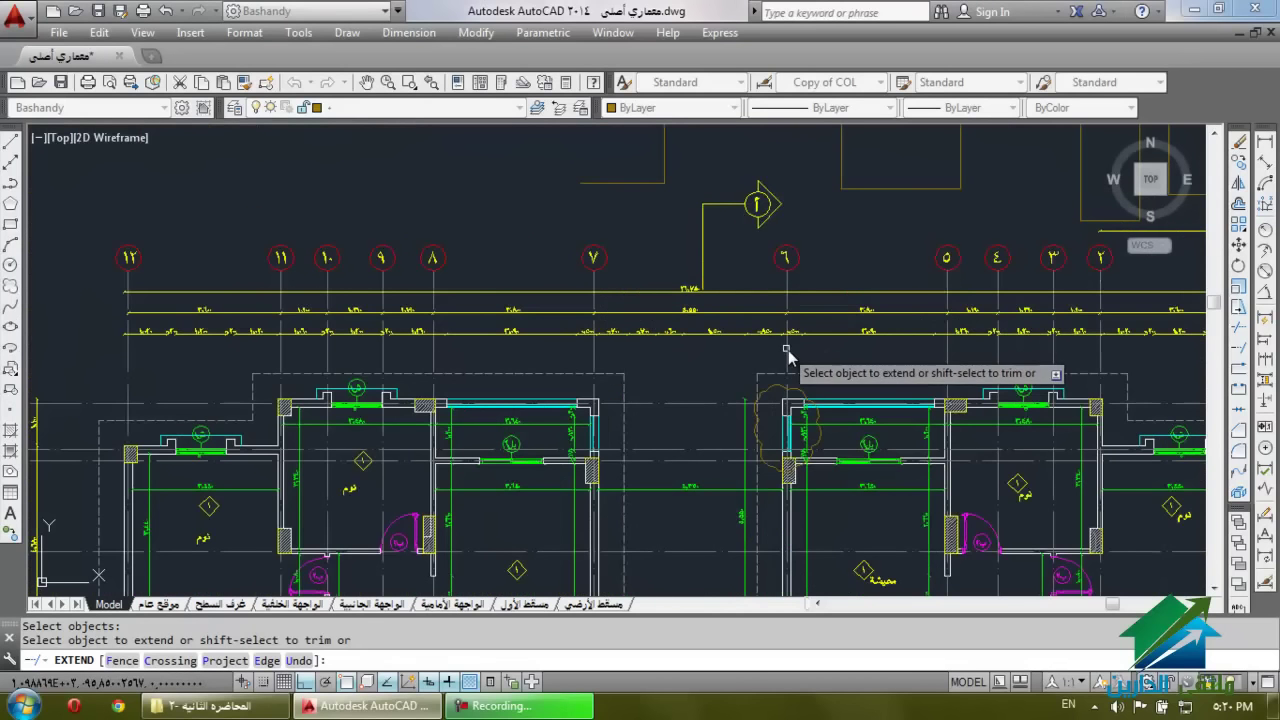
left_click(787, 357)
left_click(788, 361)
Try to extend the plan's grid line 1, and extend grid line 7 up to the long horizontal line.
scroll(788, 361, "down", 3)
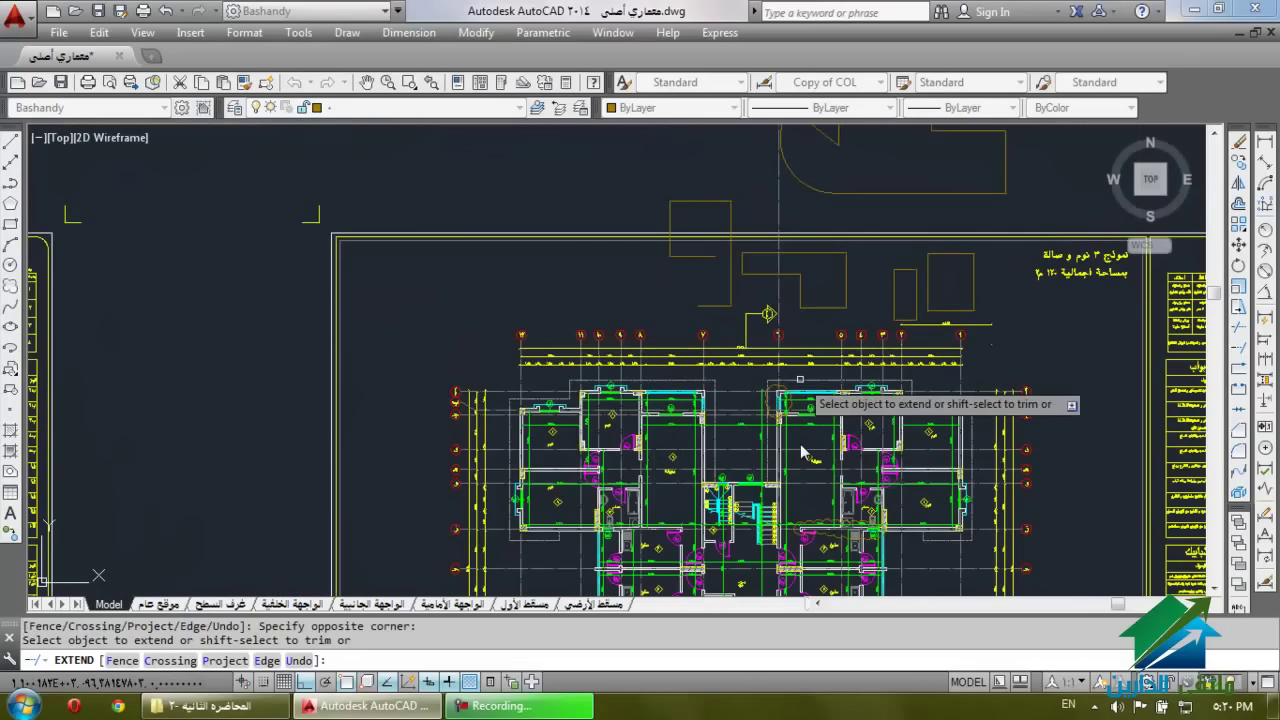
scroll(829, 240, "down", 3)
scroll(697, 310, "up", 2)
scroll(736, 258, "down", 2)
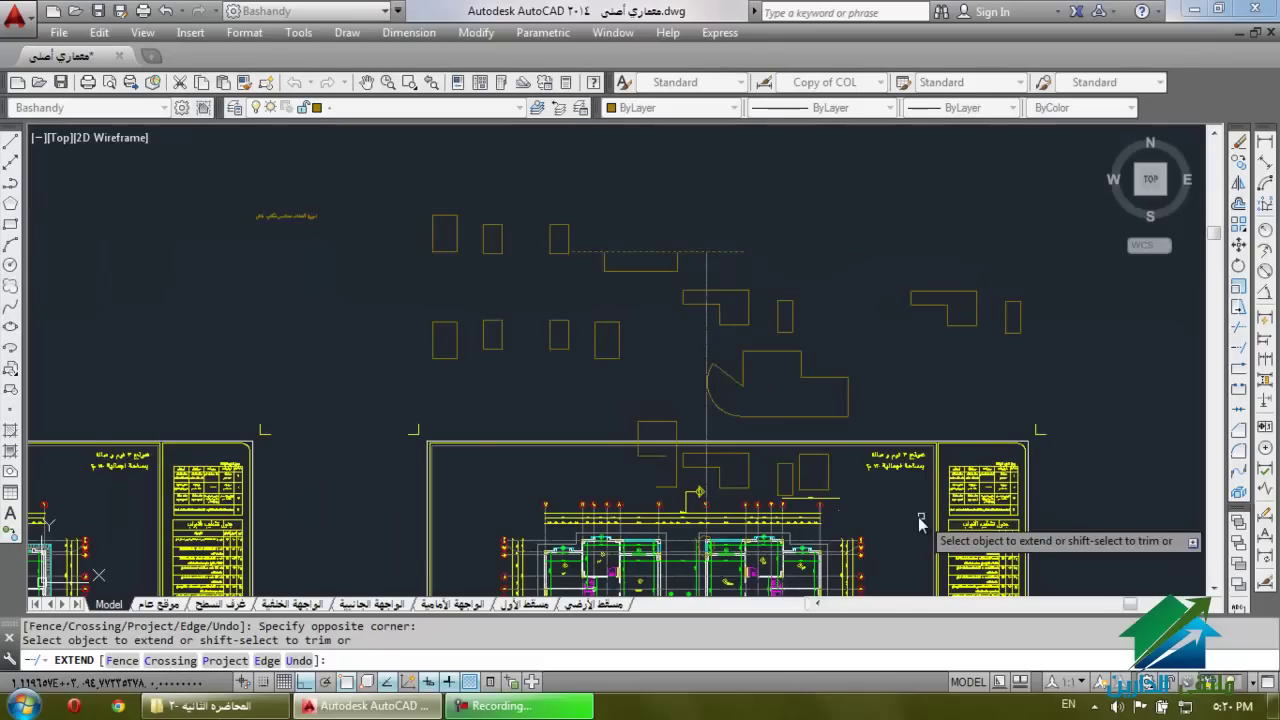
scroll(850, 520, "up", 5)
left_click(735, 556)
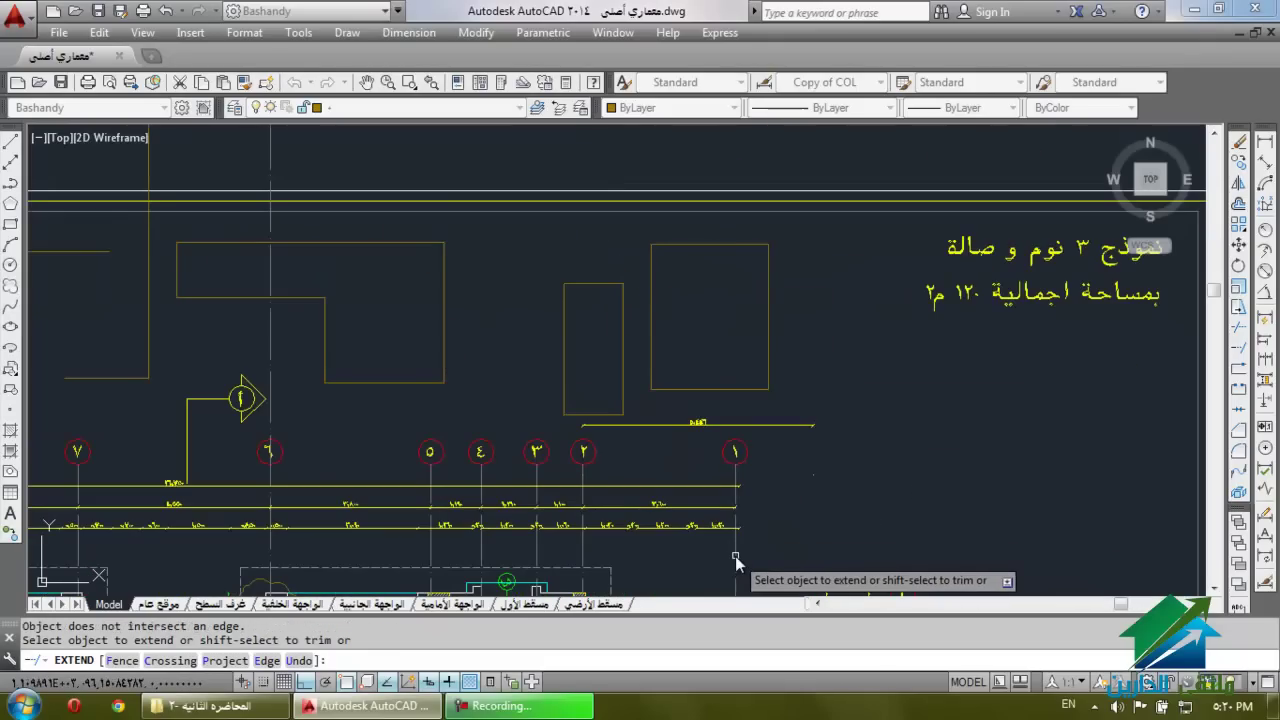
scroll(735, 556, "down", 4)
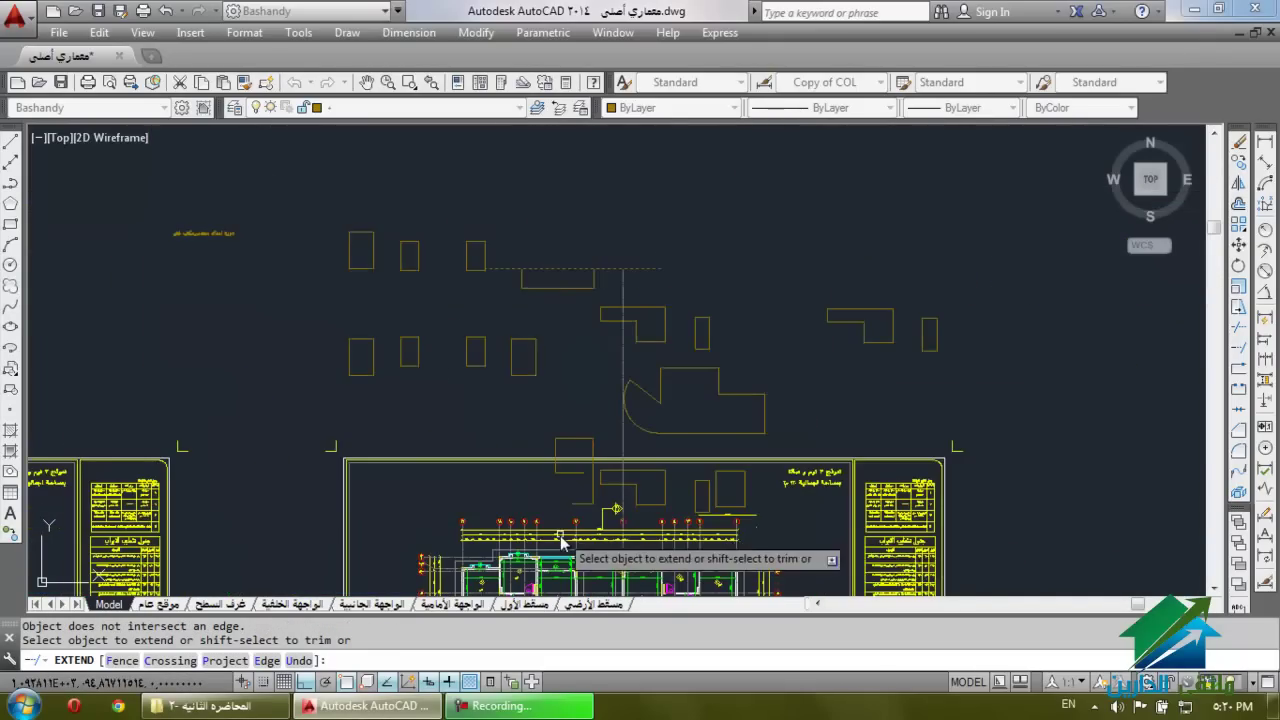
scroll(580, 550, "up", 4)
left_click(590, 560)
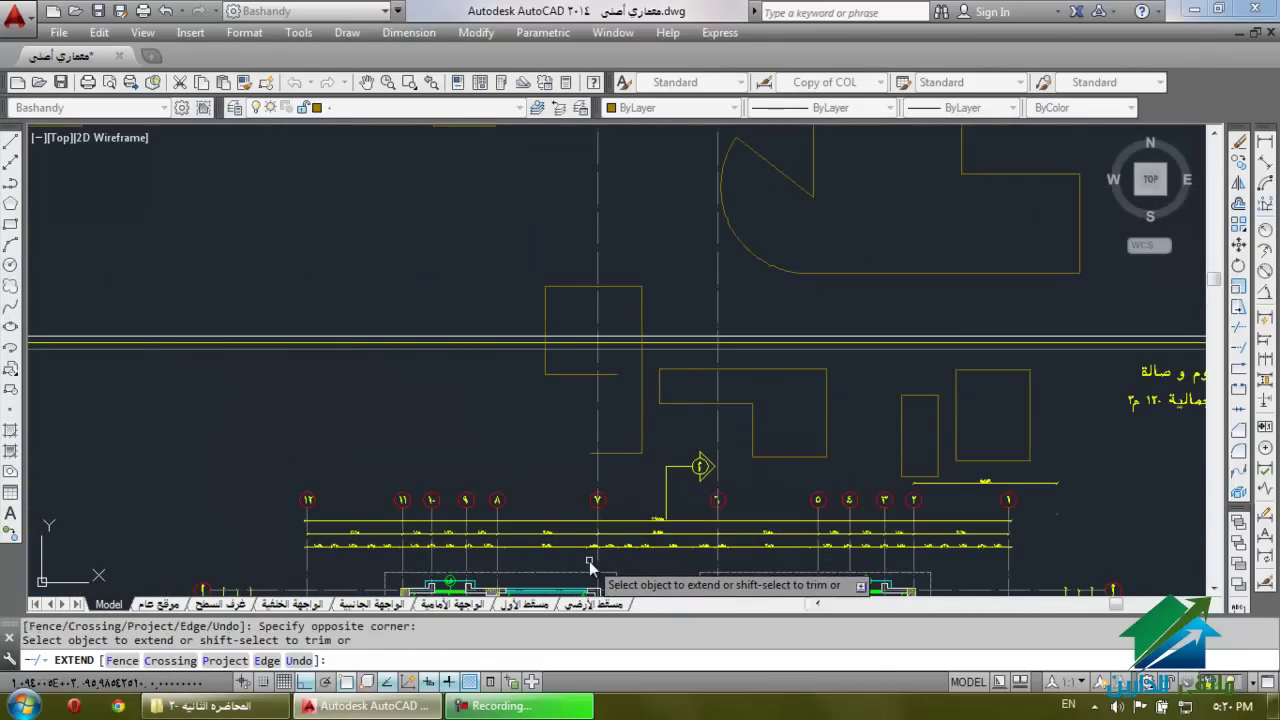
Extend grid lines 8, 9, 10 and 11 up to the same horizontal line, and try grid line 12 as well.
scroll(590, 566, "down", 4)
scroll(613, 294, "up", 2)
scroll(560, 484, "down", 2)
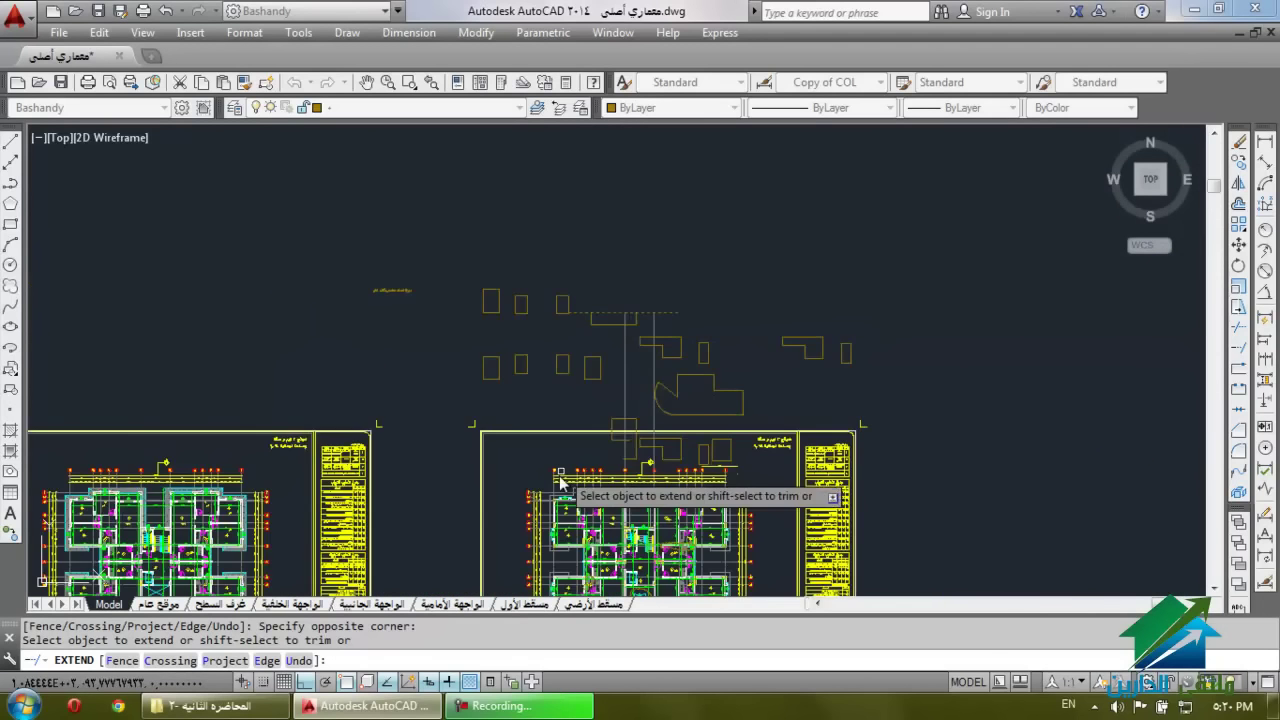
scroll(560, 483, "up", 4)
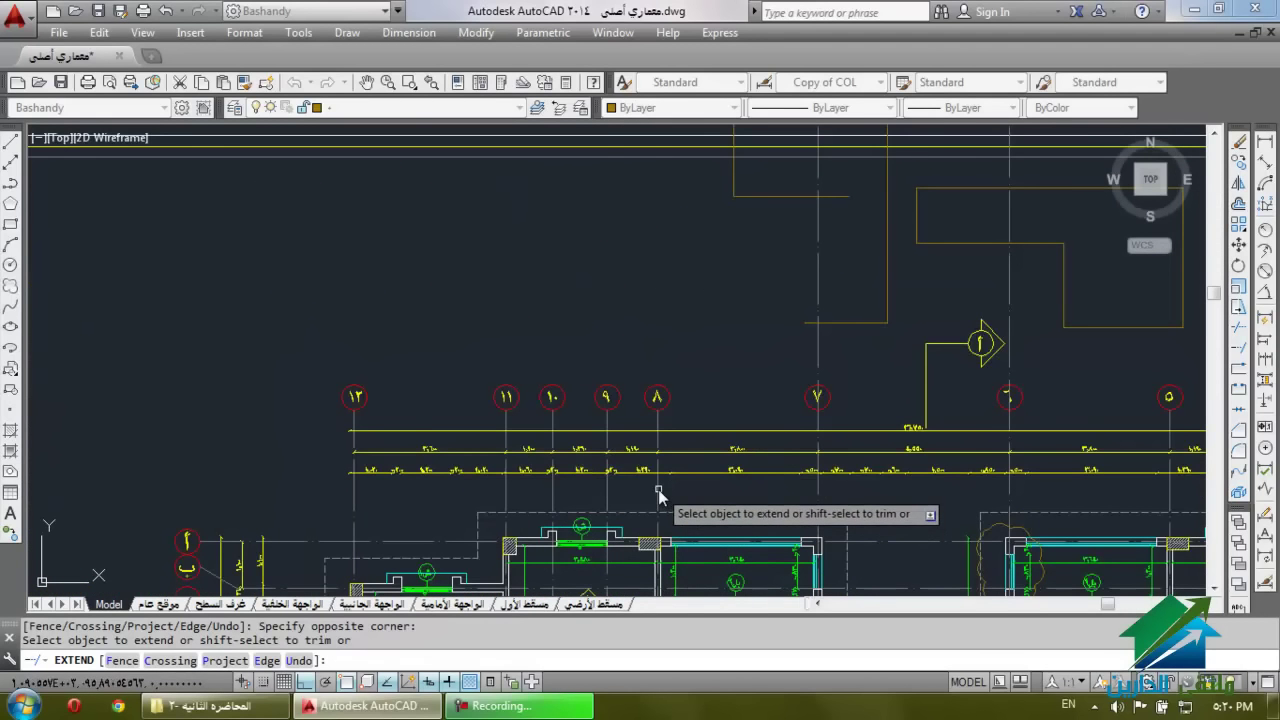
left_click(658, 491)
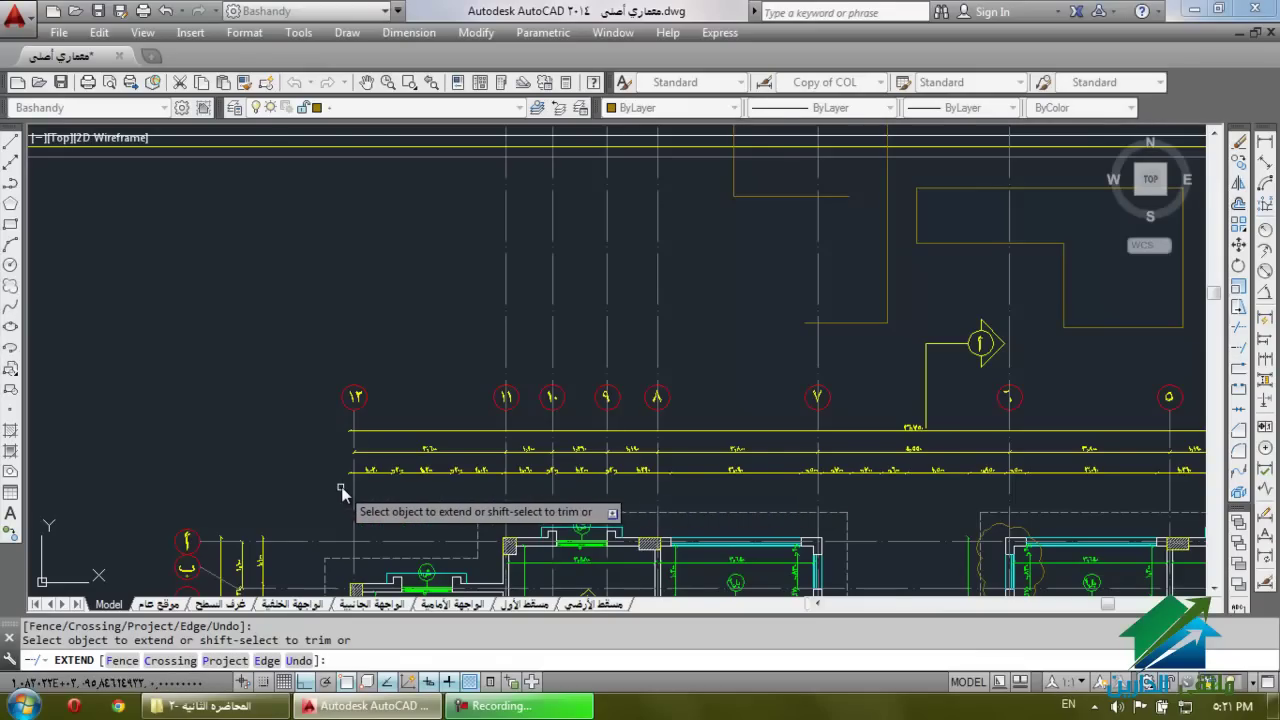
left_click(358, 514)
scroll(386, 560, "down", 2)
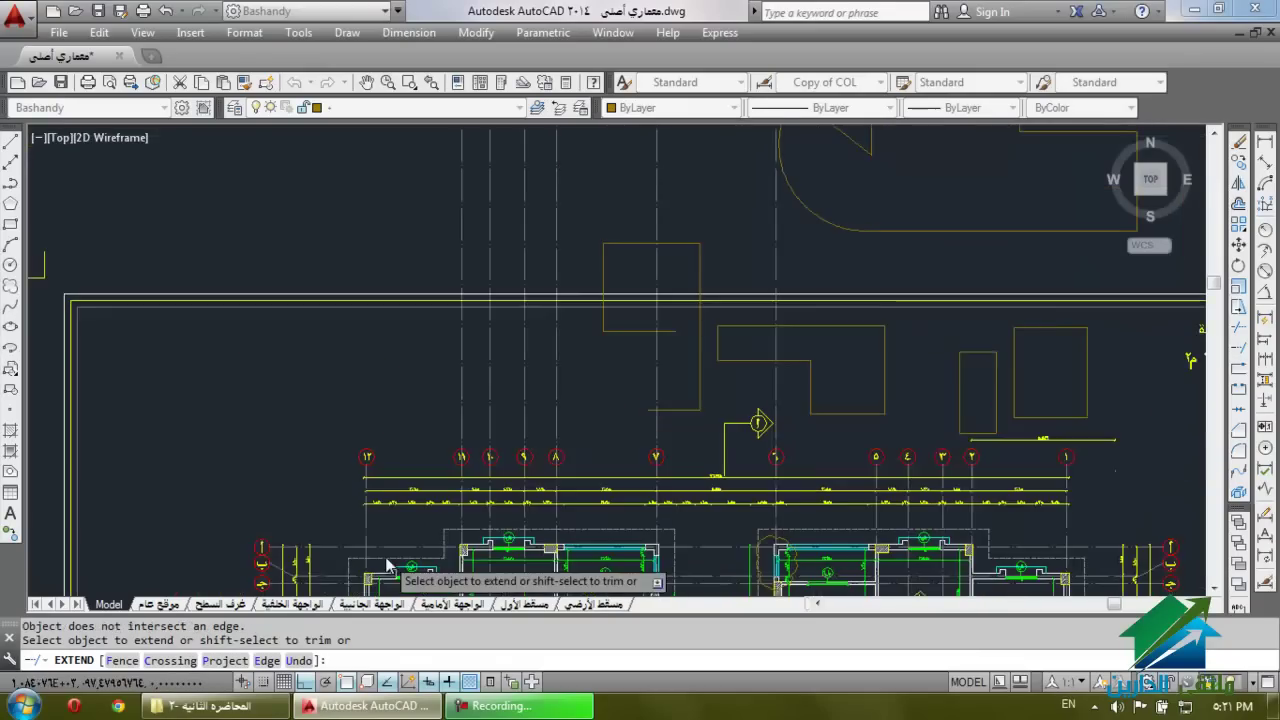
Inspect where the extended grid lines meet the horizontal line, and undo the whole grid line extension.
scroll(411, 377, "up", 5)
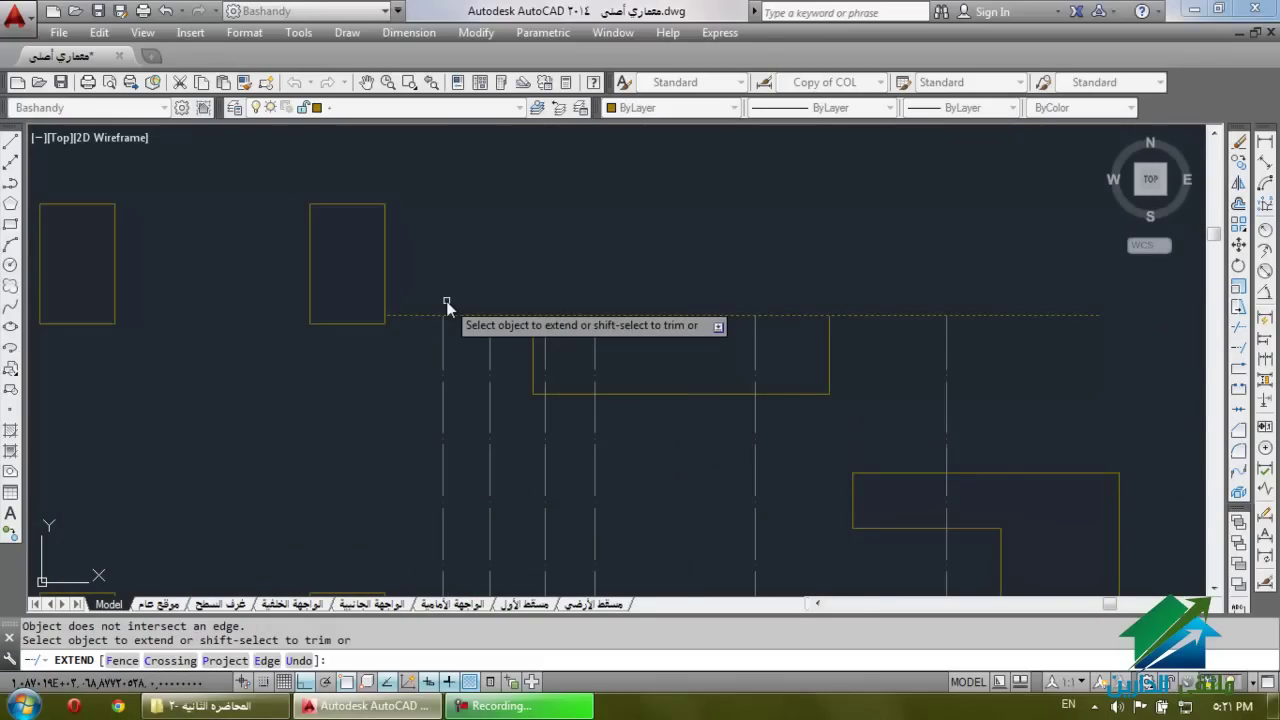
left_click(446, 301)
key("Return")
scroll(443, 300, "up", 3)
scroll(443, 300, "down", 4)
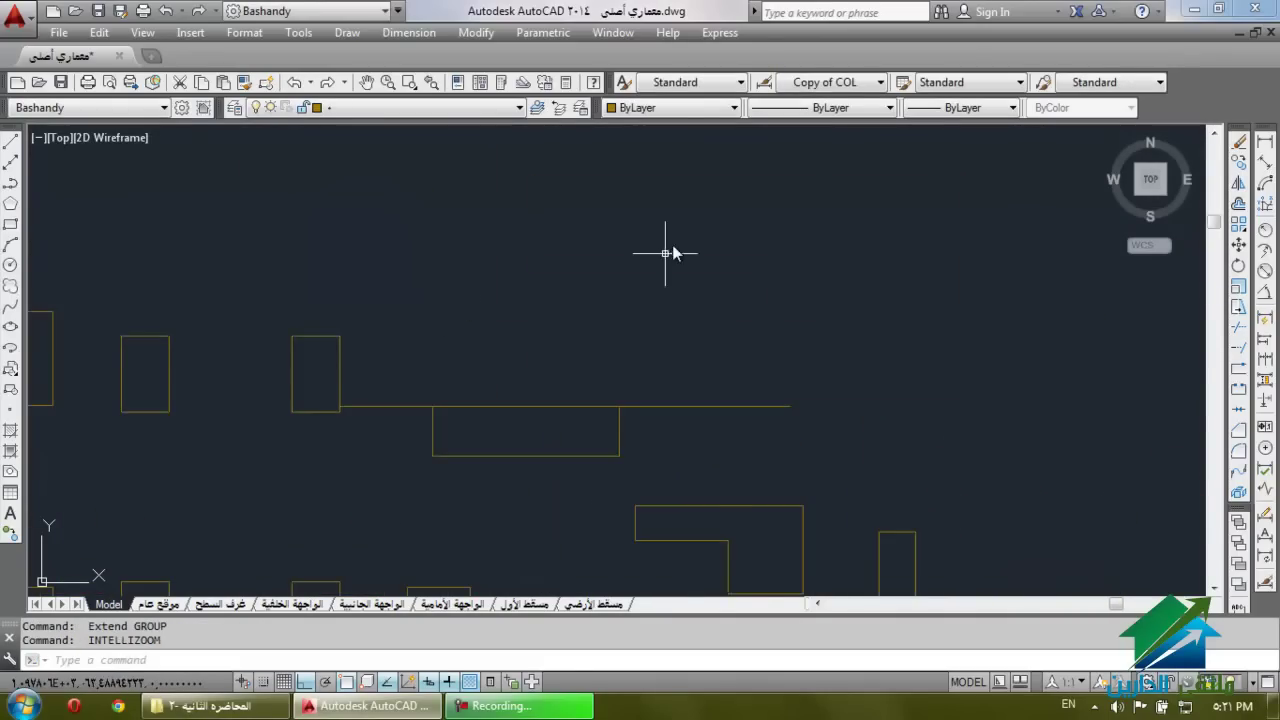
Break the larger rectangle of the lower row at a single point on the upper part of its left side.
scroll(665, 253, "down", 3)
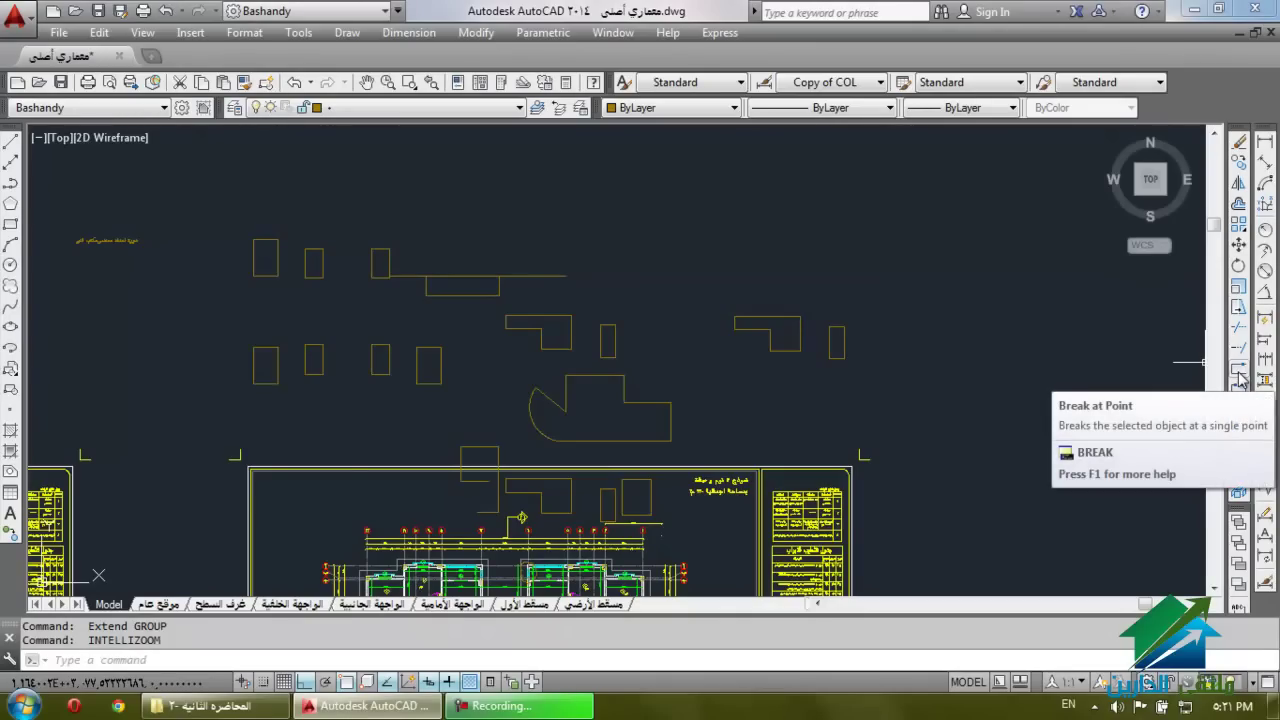
scroll(440, 330, "up", 5)
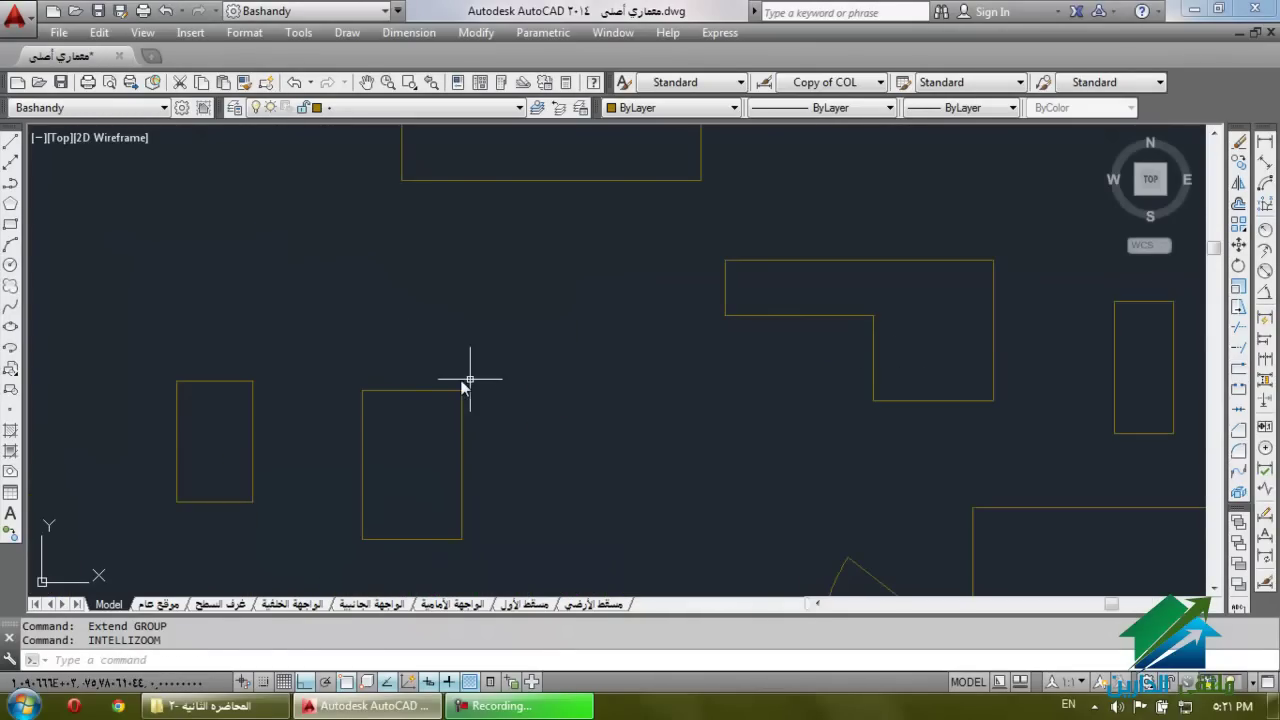
left_click(469, 380)
left_click(468, 326)
left_click(1203, 321)
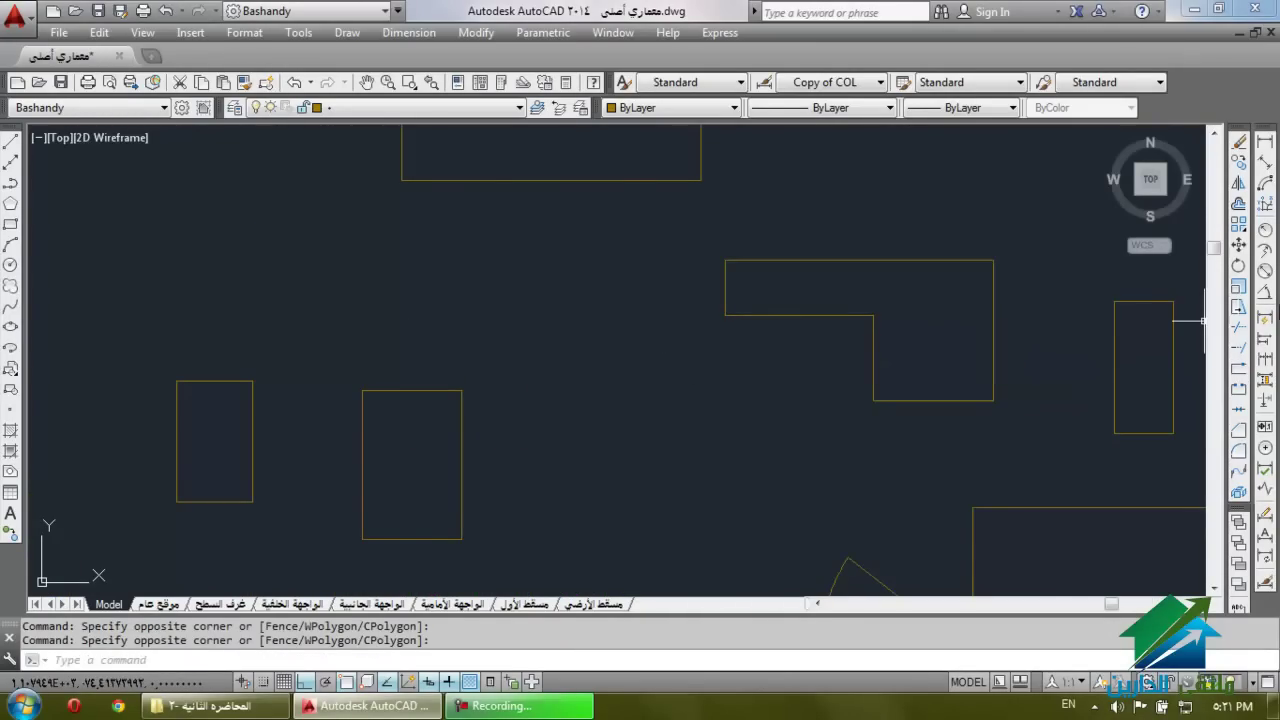
left_click(1240, 386)
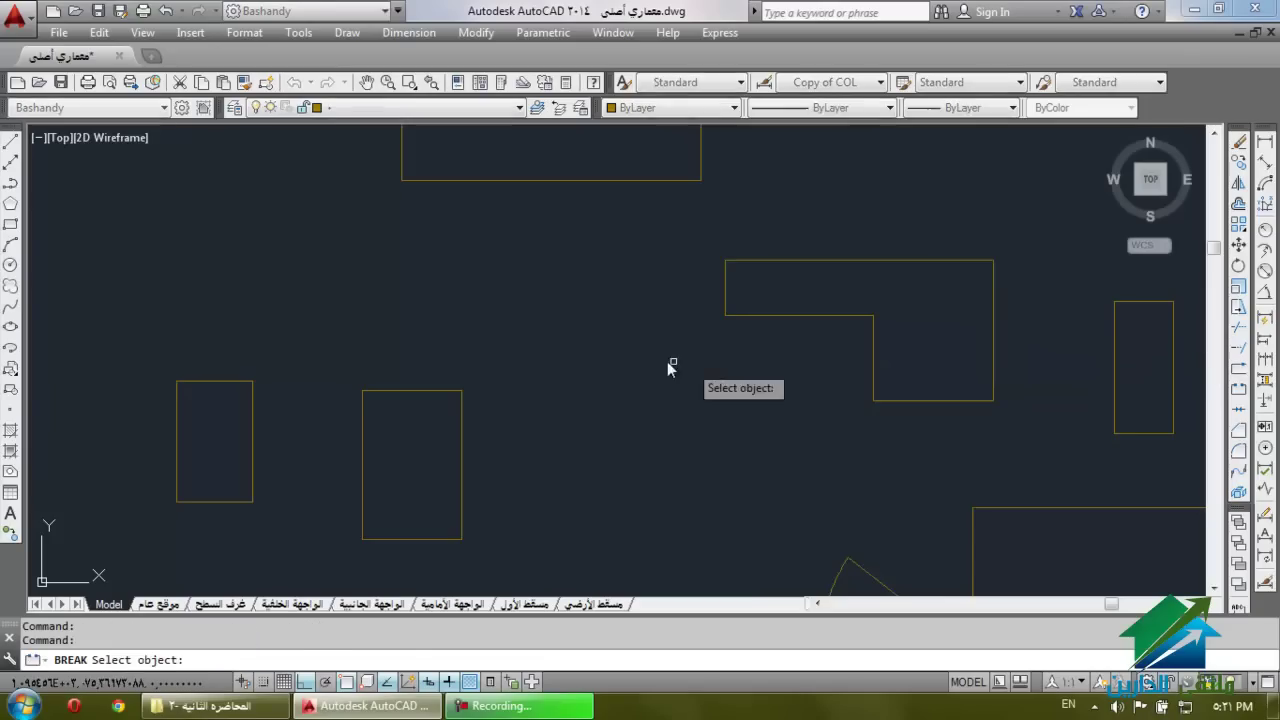
left_click(437, 392)
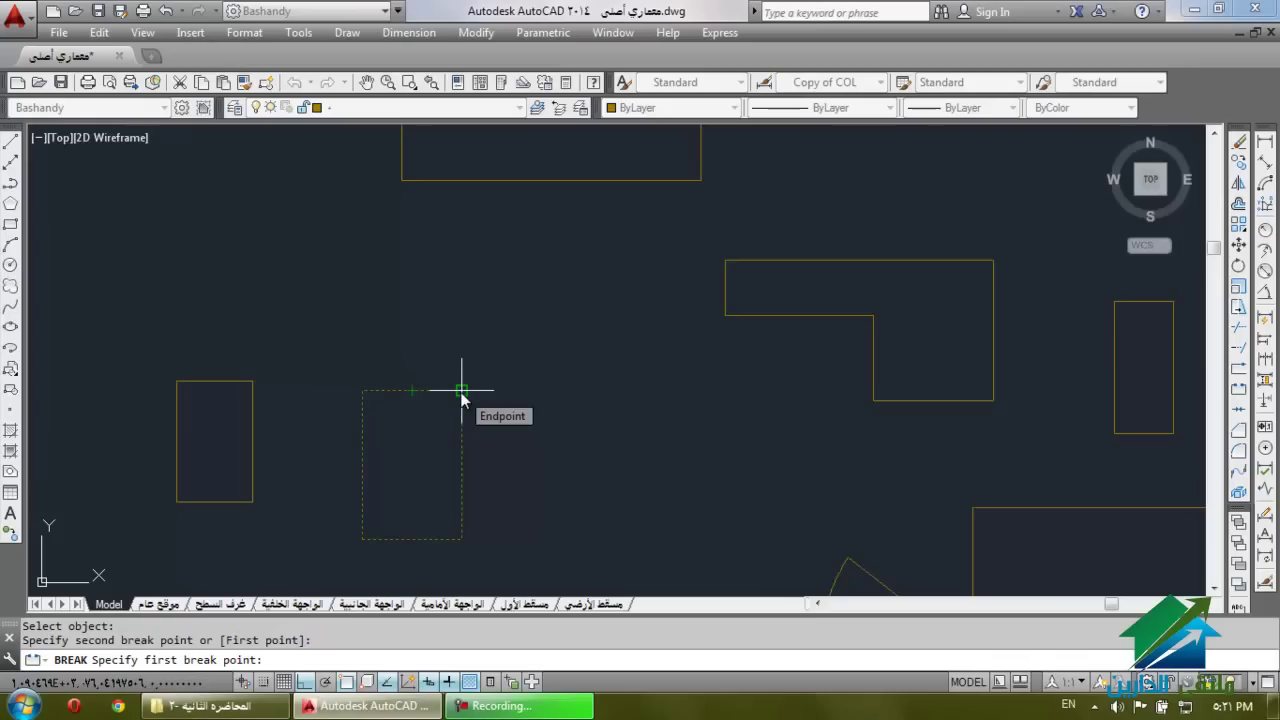
left_click(363, 440)
left_click(363, 440)
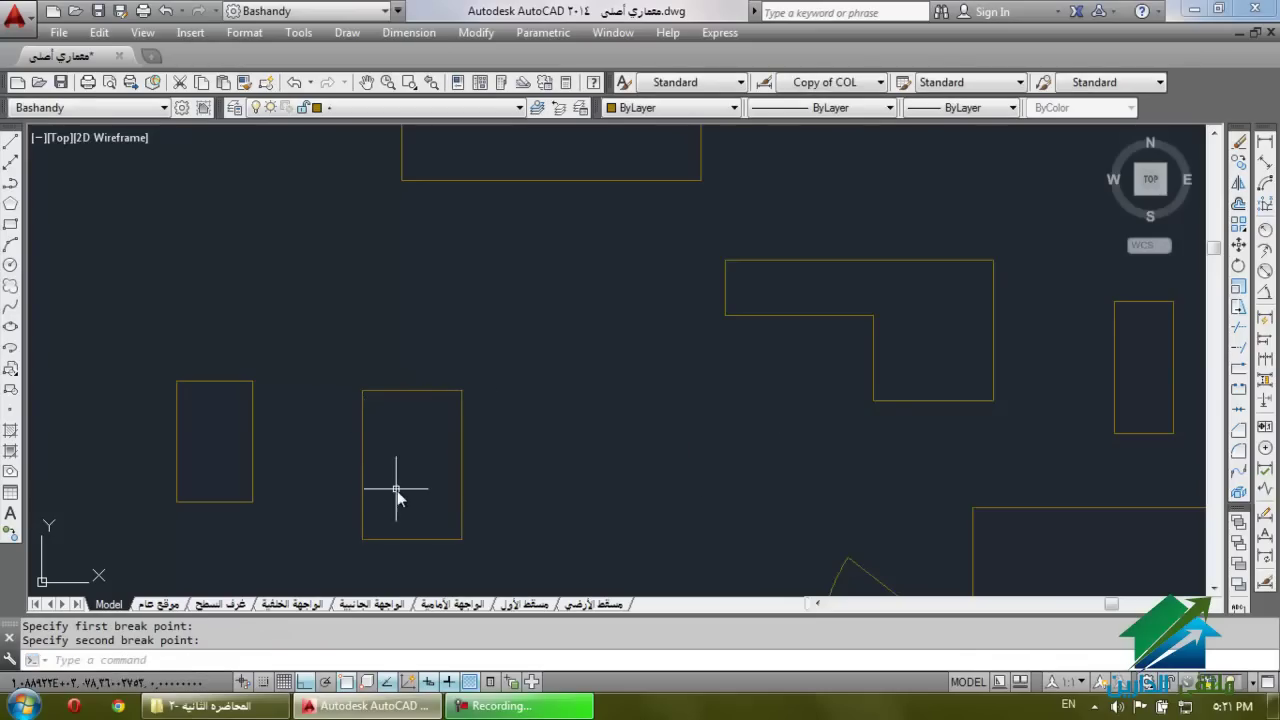
Select the broken rectangle's pieces to check where its outline is split, and clear the selection.
left_click(365, 438)
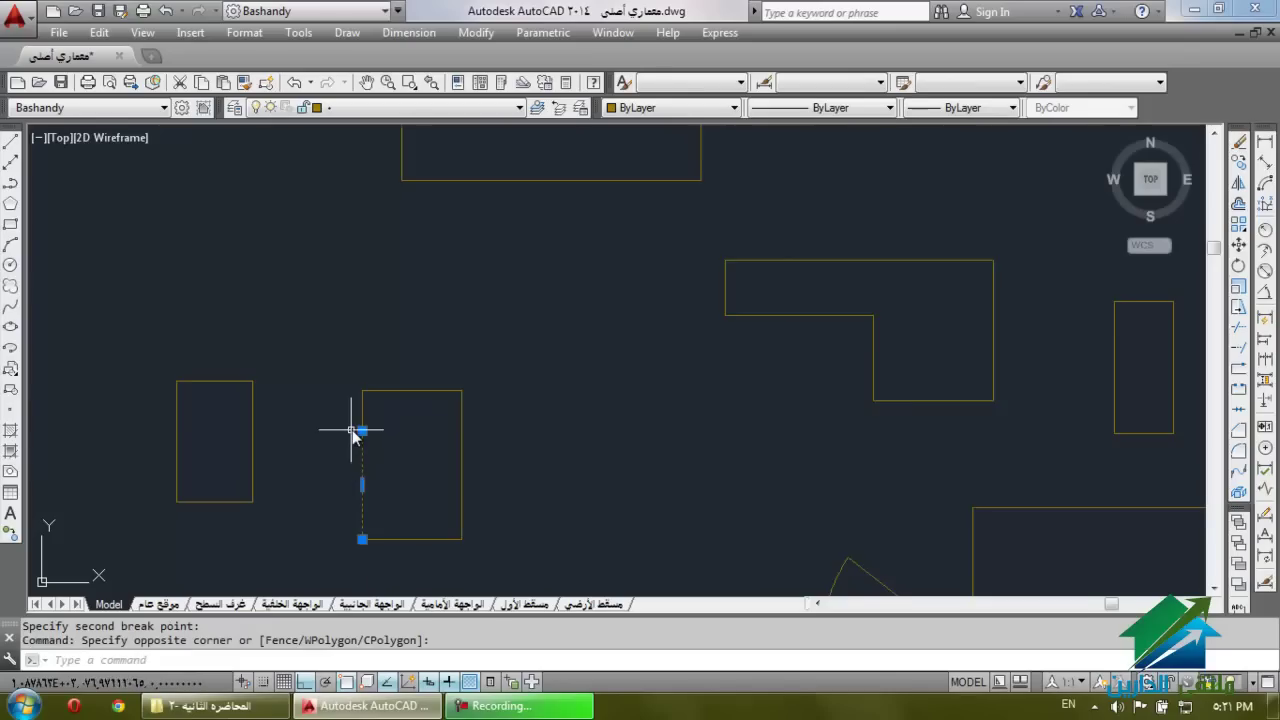
scroll(352, 432, "up", 4)
left_click(414, 358)
left_click(350, 396)
scroll(498, 298, "down", 2)
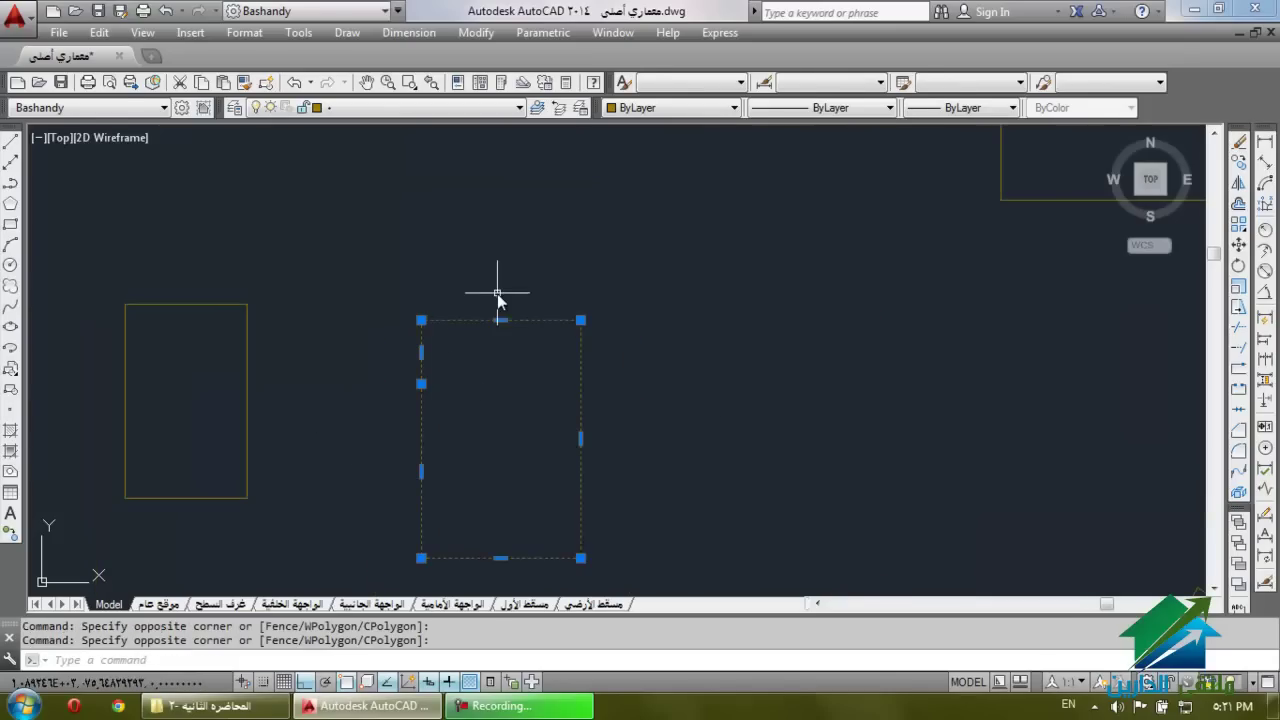
key("Escape")
left_click(425, 452)
key("Escape")
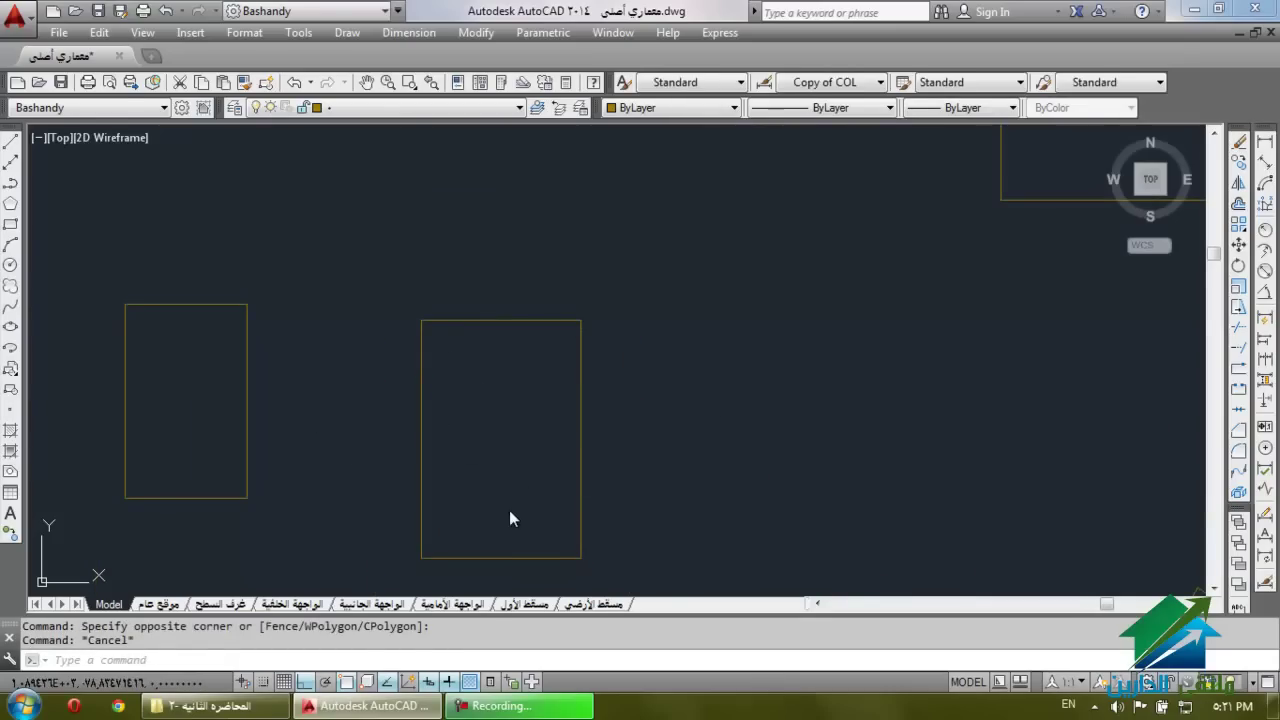
left_click(458, 557)
key("Escape")
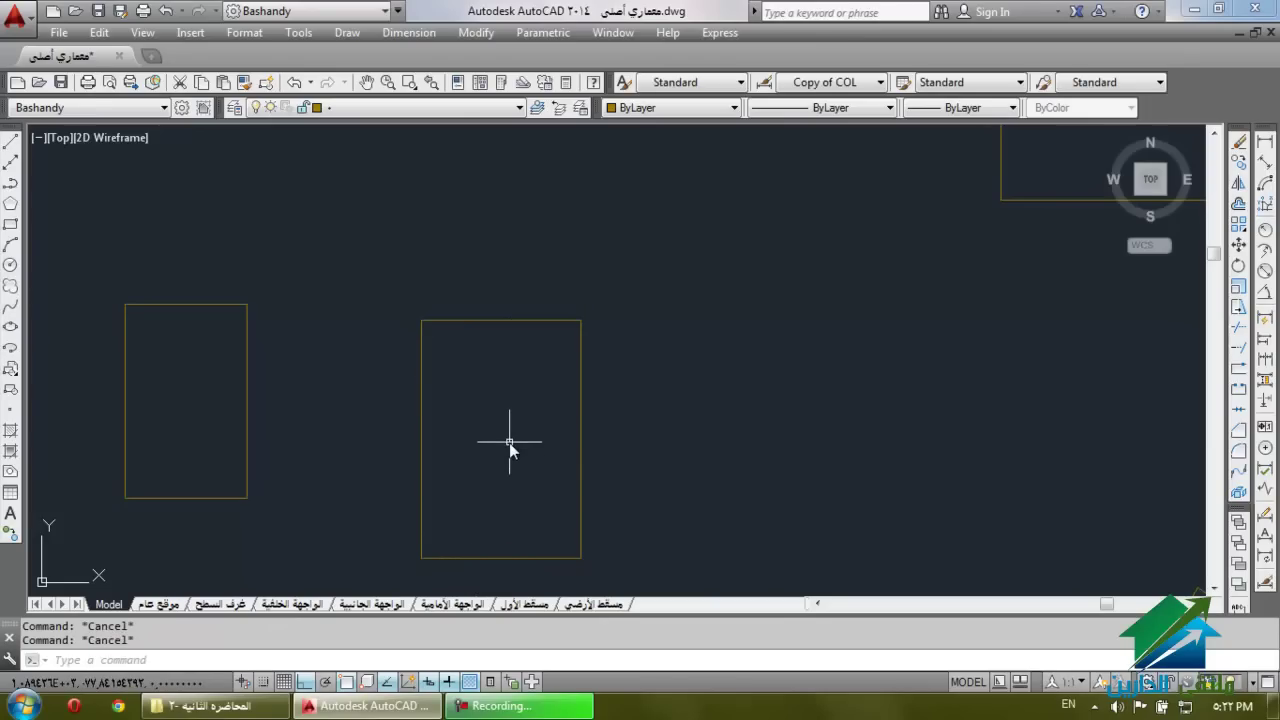
Break the neighbouring smaller rectangle from a point on its right side to its top edge's midpoint, removing the corner between them.
left_click(1238, 388)
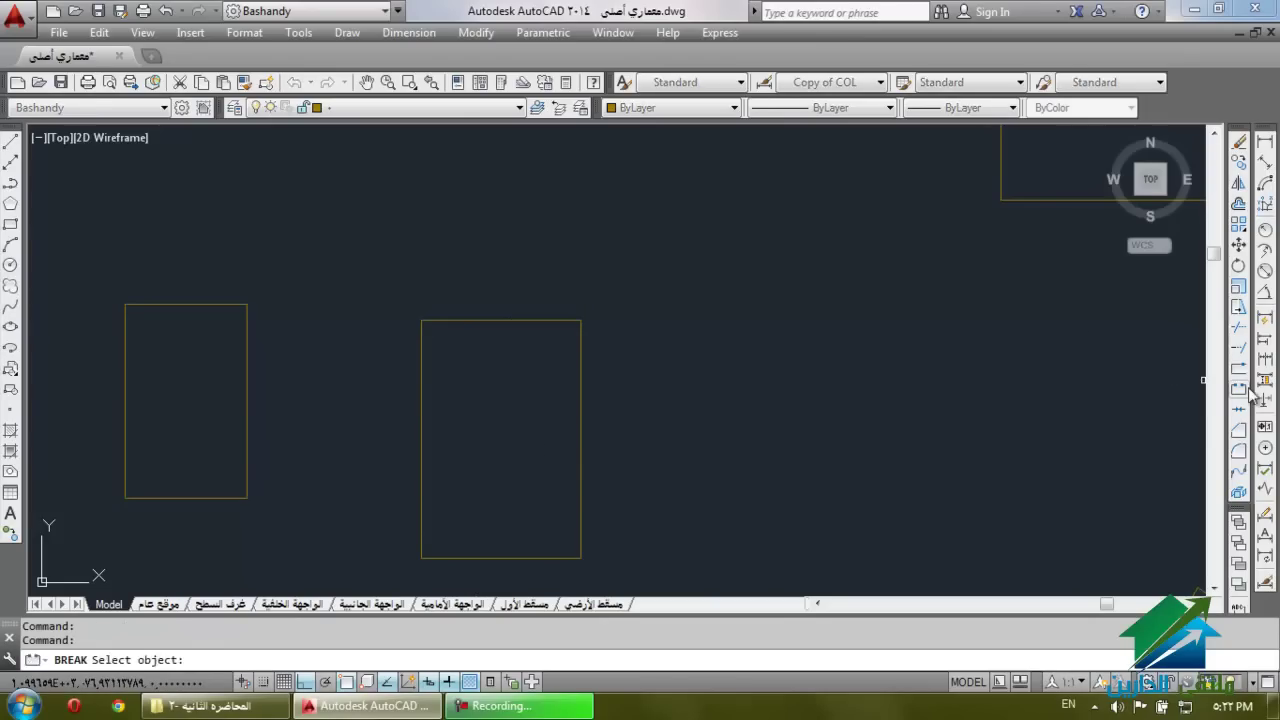
left_click(249, 374)
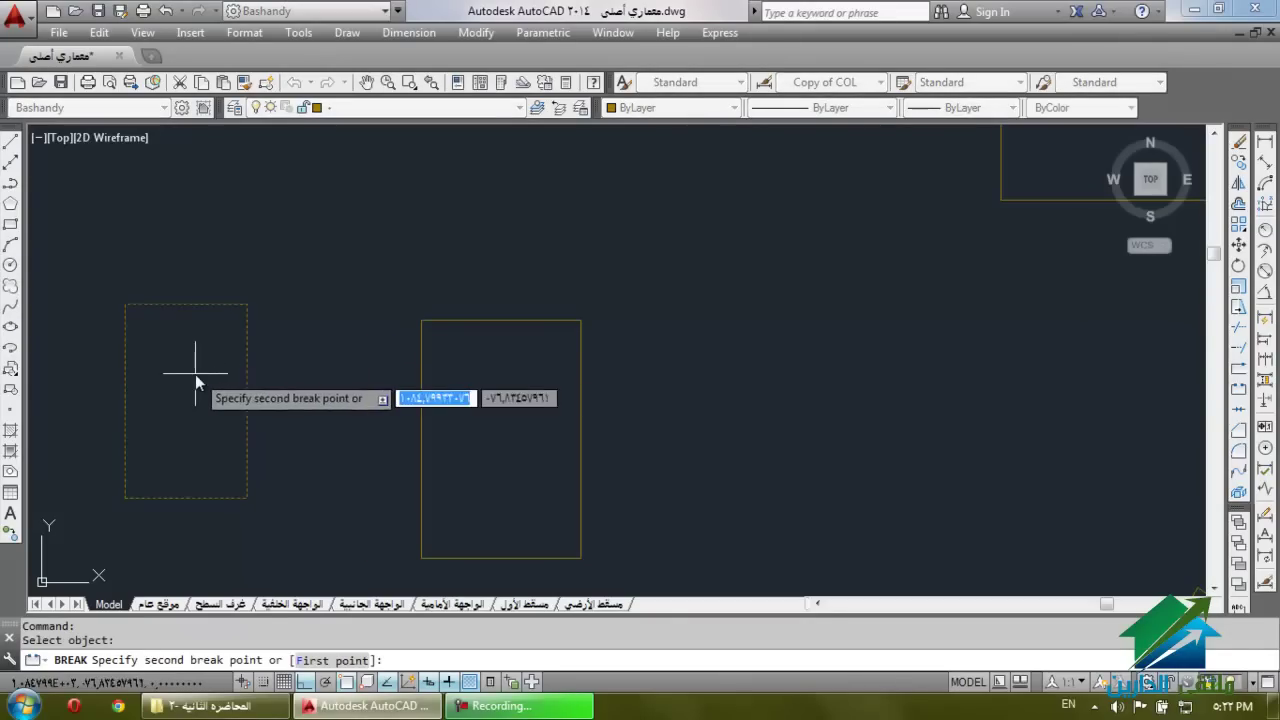
left_click(185, 308)
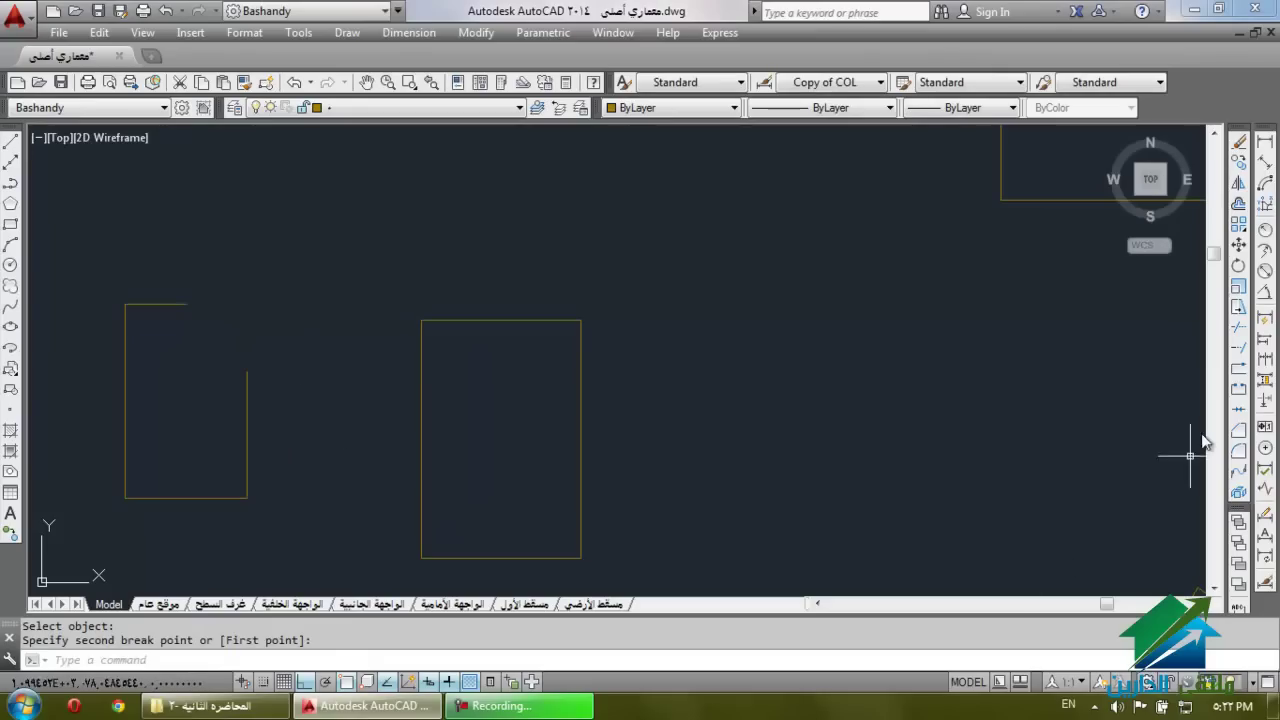
scroll(474, 491, "down", 5)
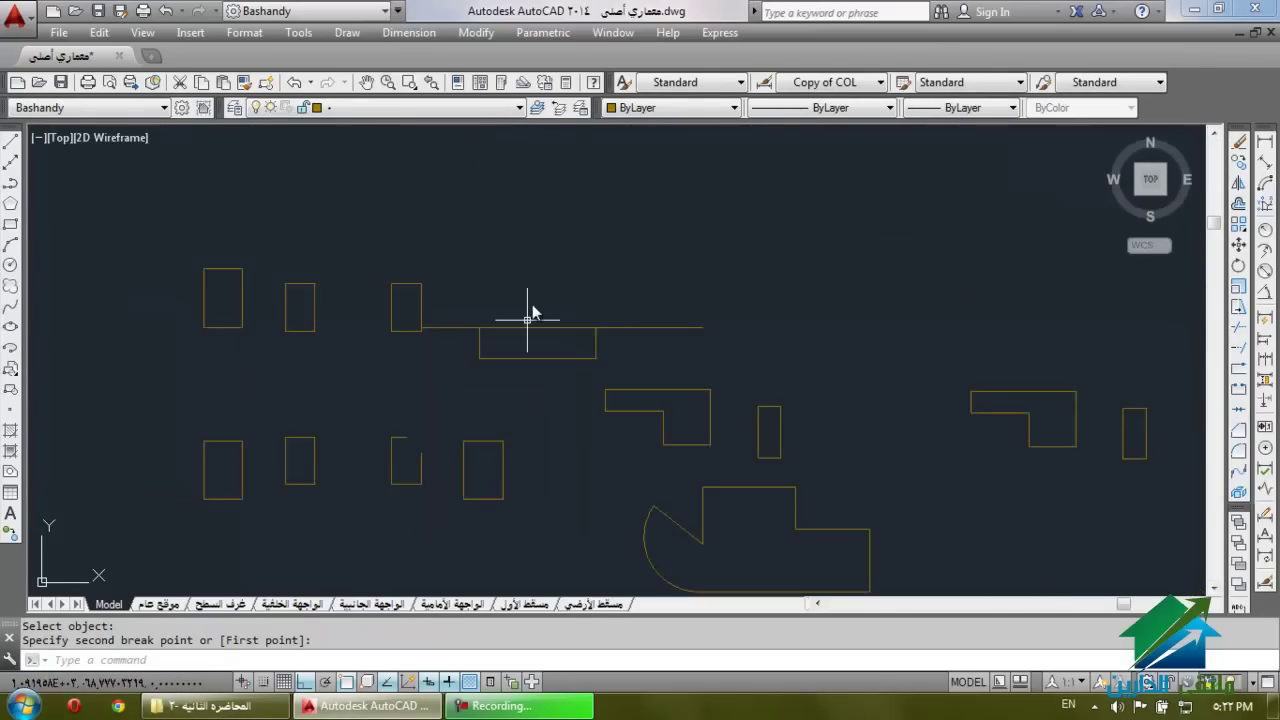
Draw two collinear horizontal lines with a gap between them, above the long line that crosses the wide rectangle.
scroll(221, 342, "up", 4)
left_click(11, 143)
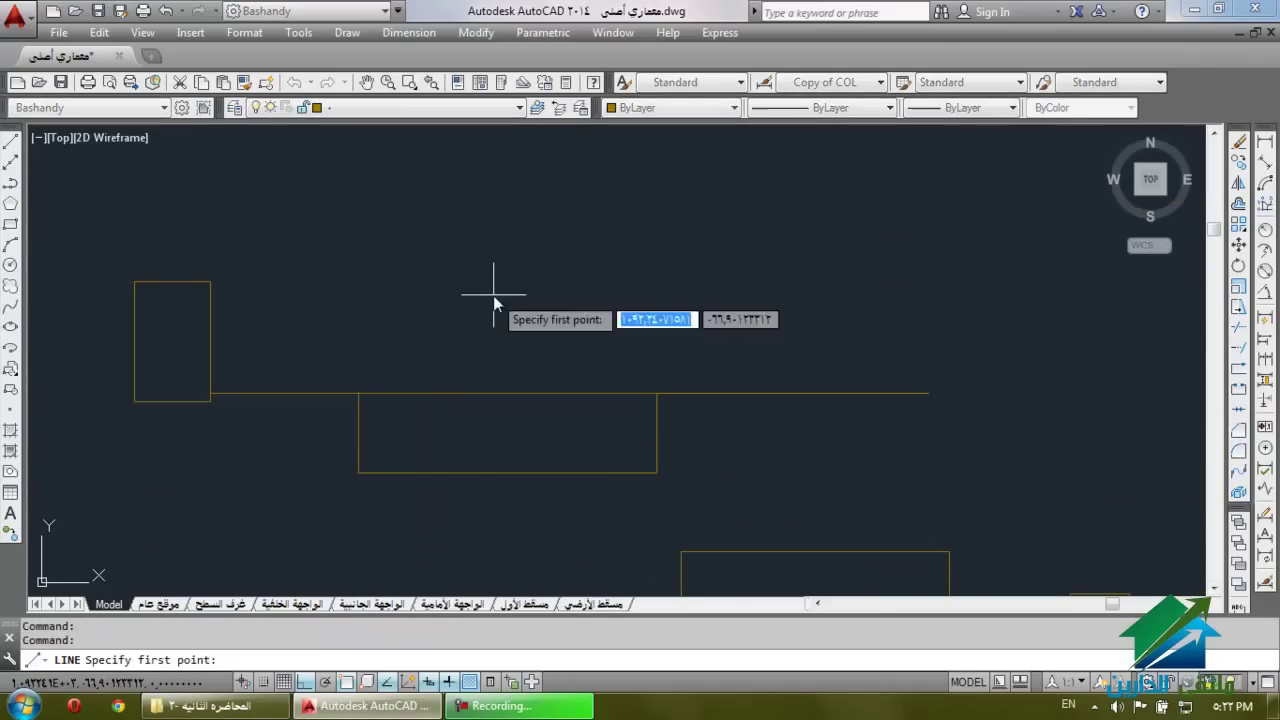
left_click(363, 308)
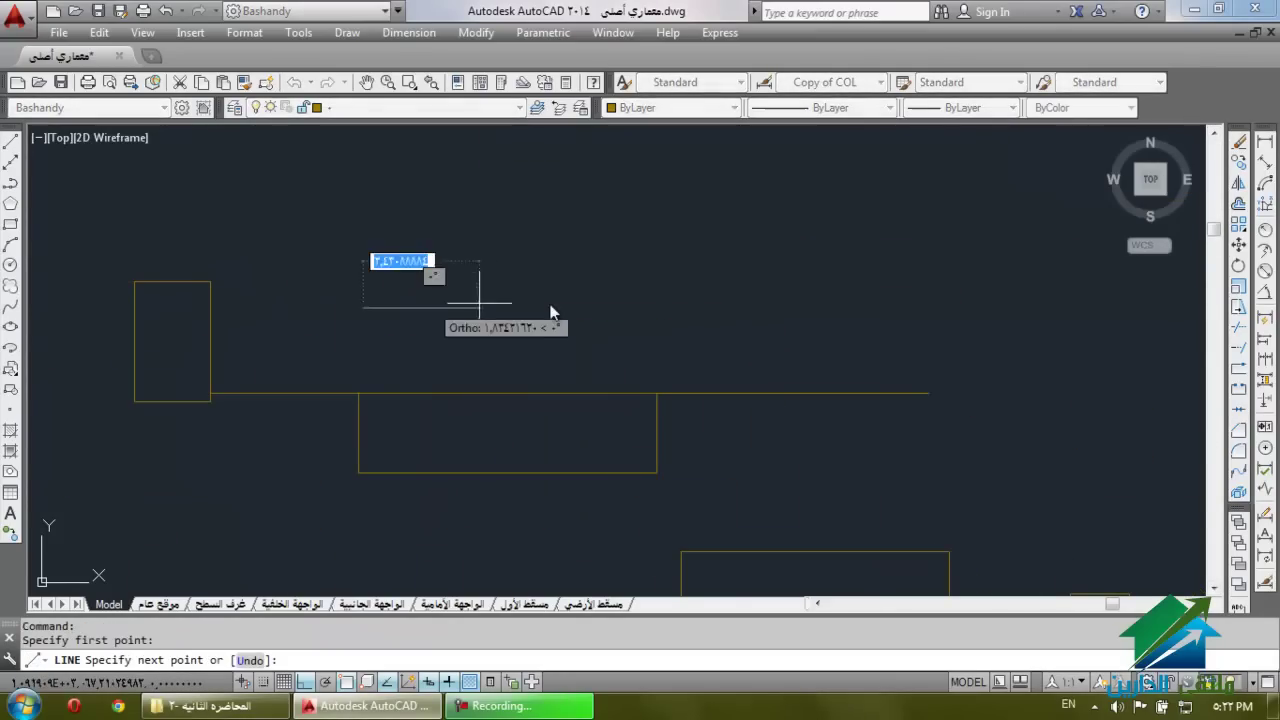
left_click(638, 309)
key("Return")
key("Return")
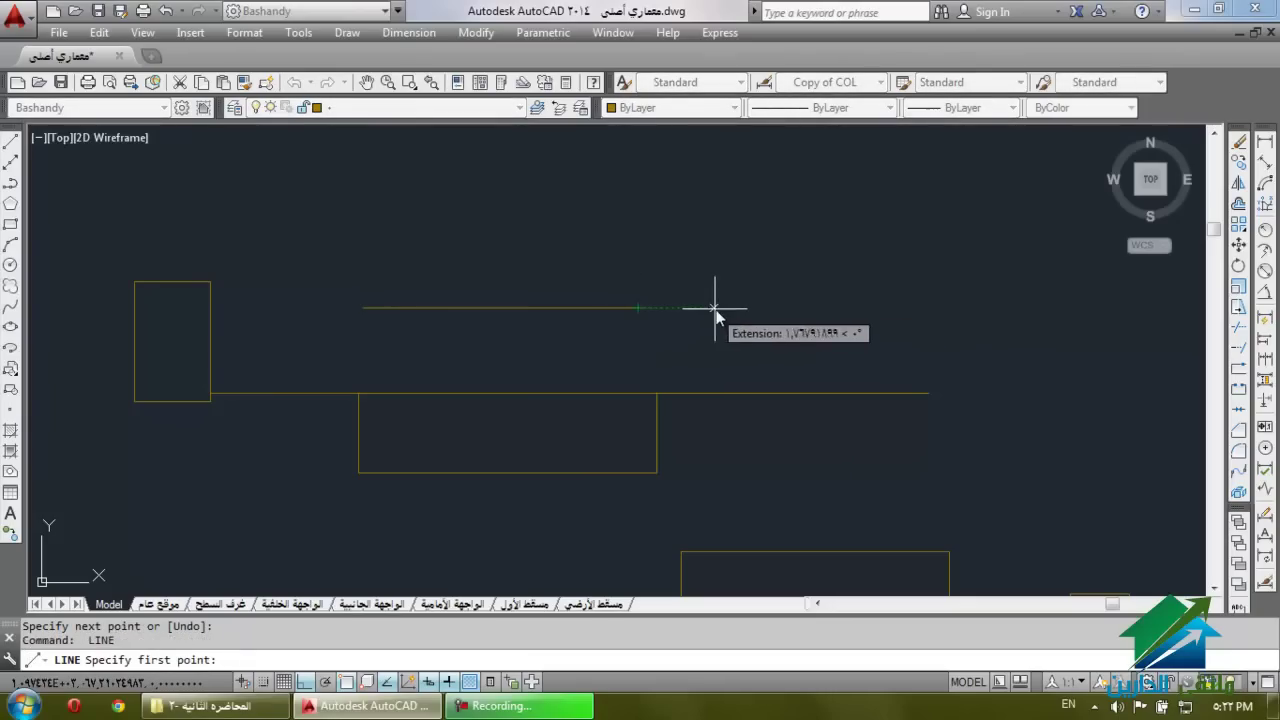
left_click(719, 308)
left_click(1016, 308)
key("Return")
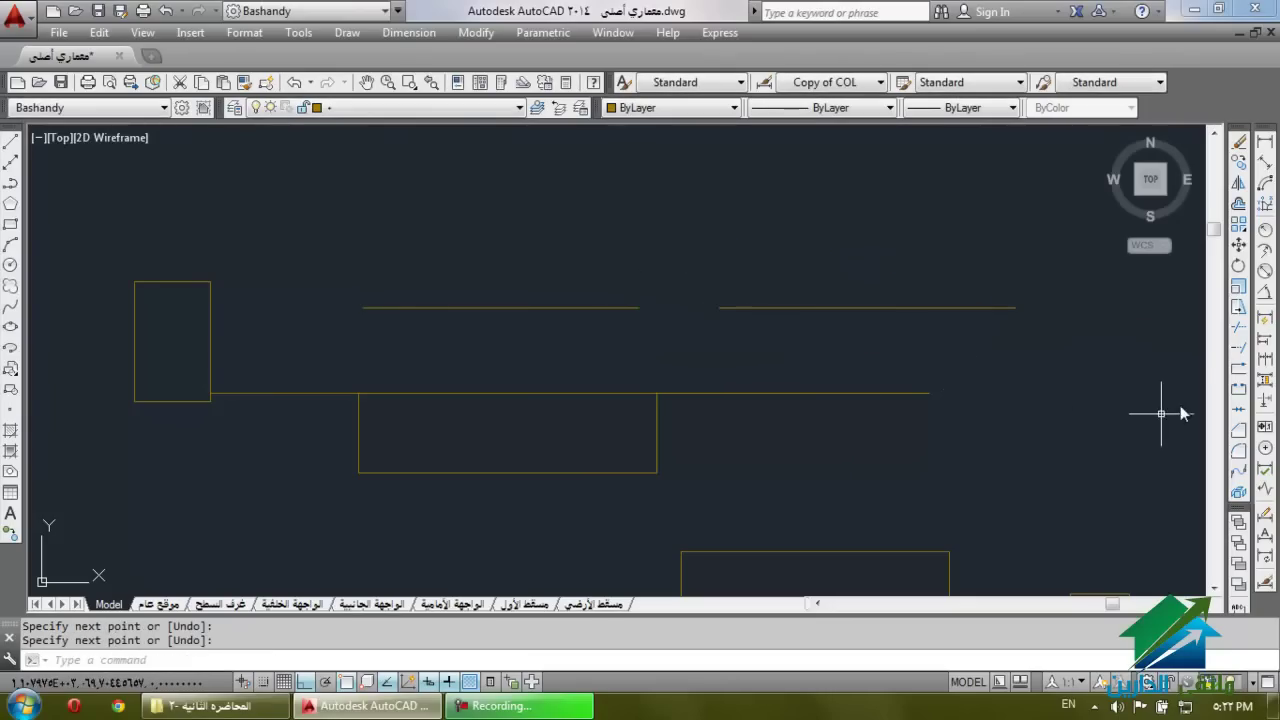
Select each of the two new lines in turn to check that they are separate objects, and clear the selection.
left_click(856, 297)
left_click(730, 333)
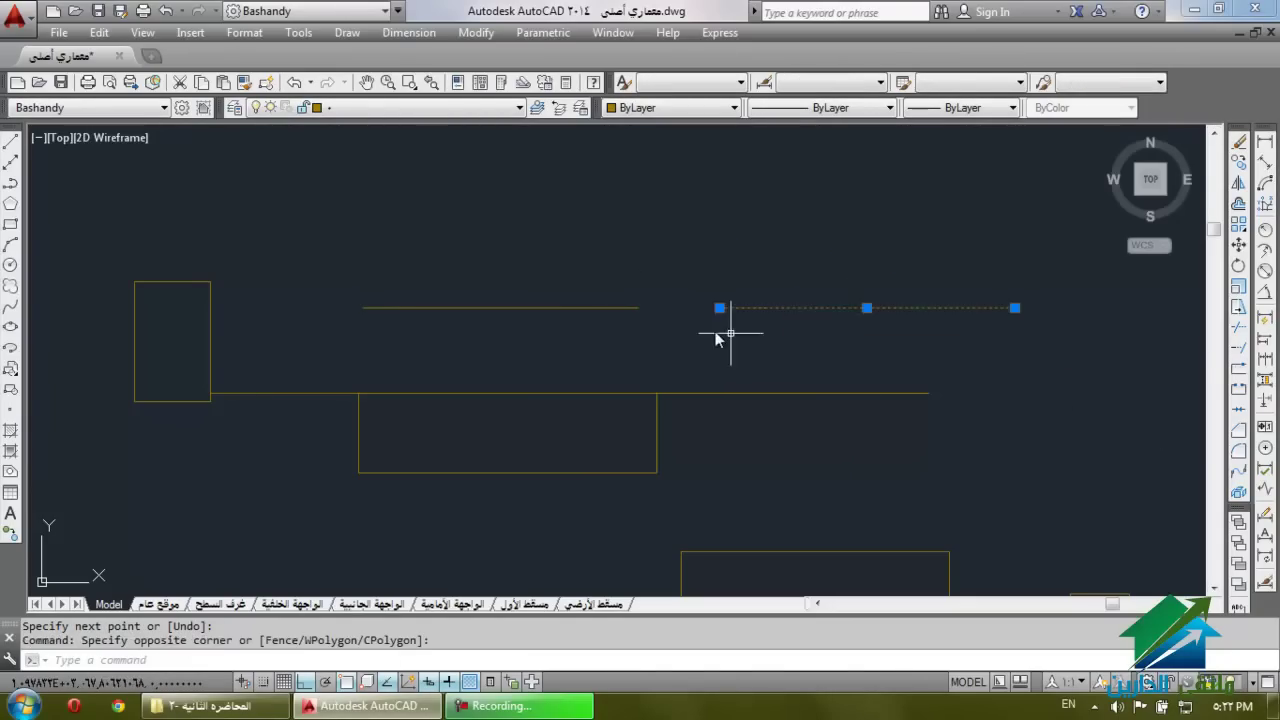
key("Escape")
left_click(606, 291)
left_click(609, 343)
key("Escape")
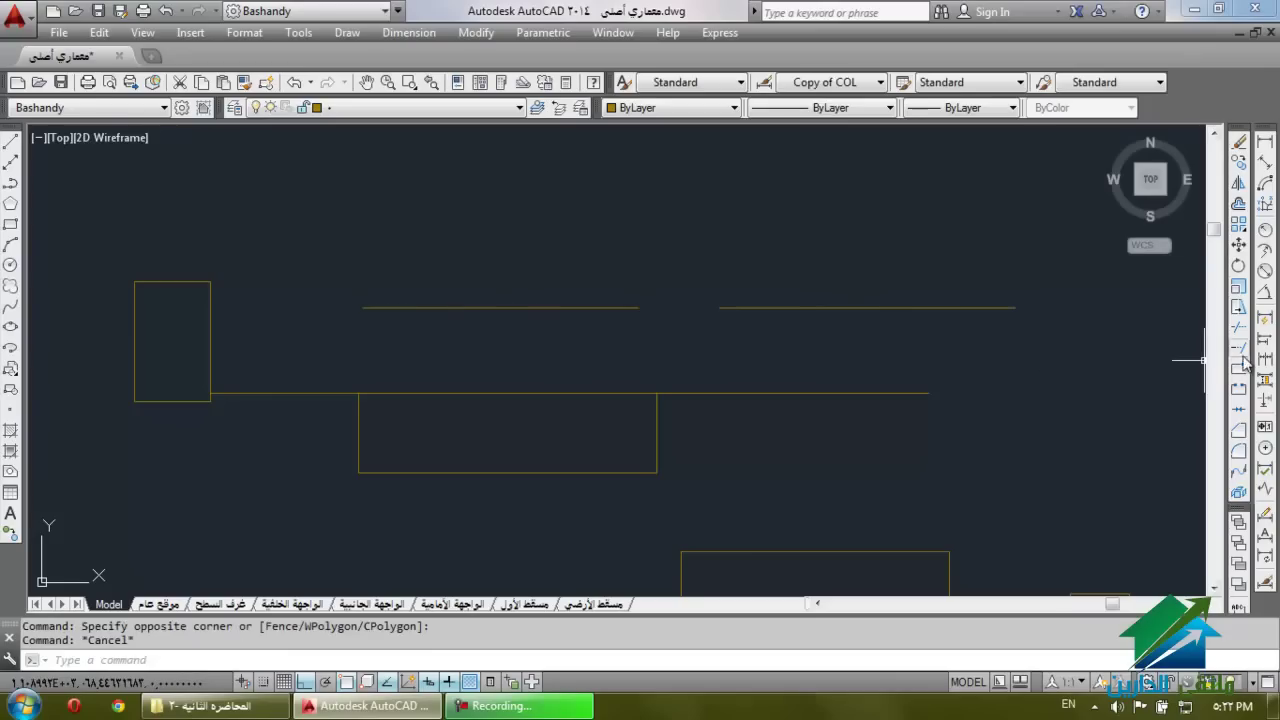
Join the two collinear lines into one continuous line across the gap.
left_click(1238, 413)
left_click(742, 306)
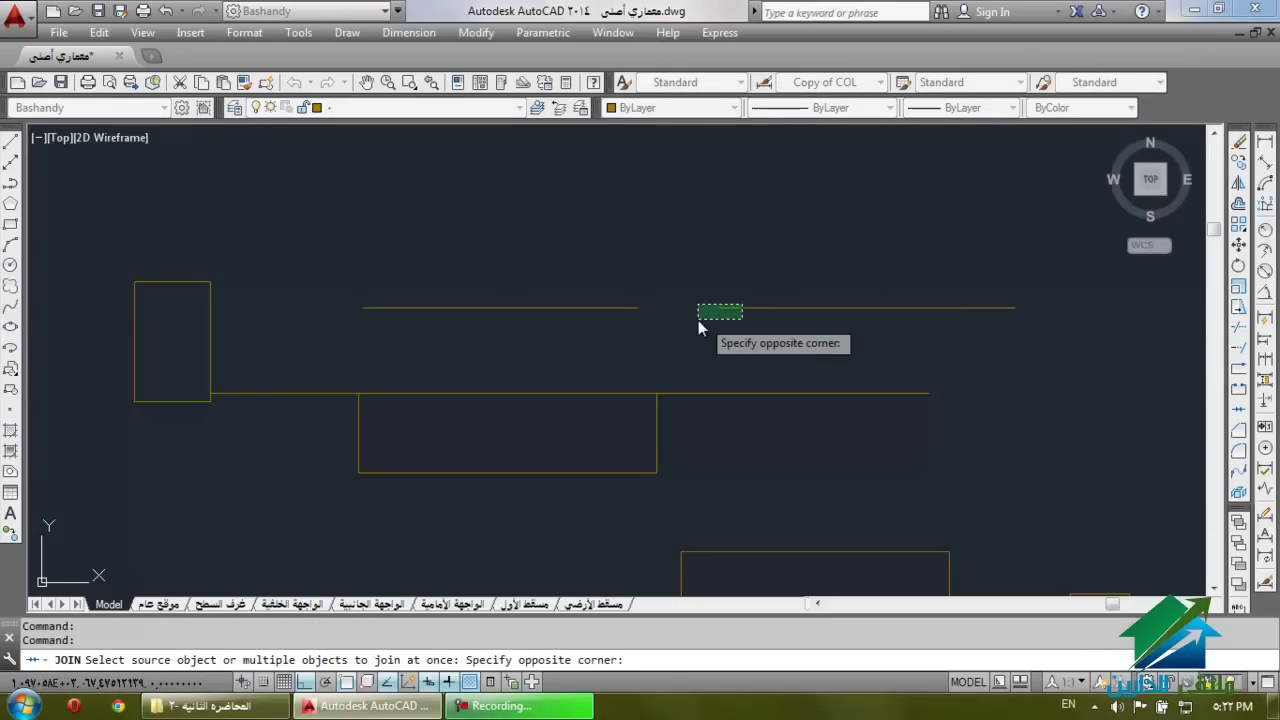
left_click(698, 327)
left_click(625, 299)
left_click(610, 314)
key("Return")
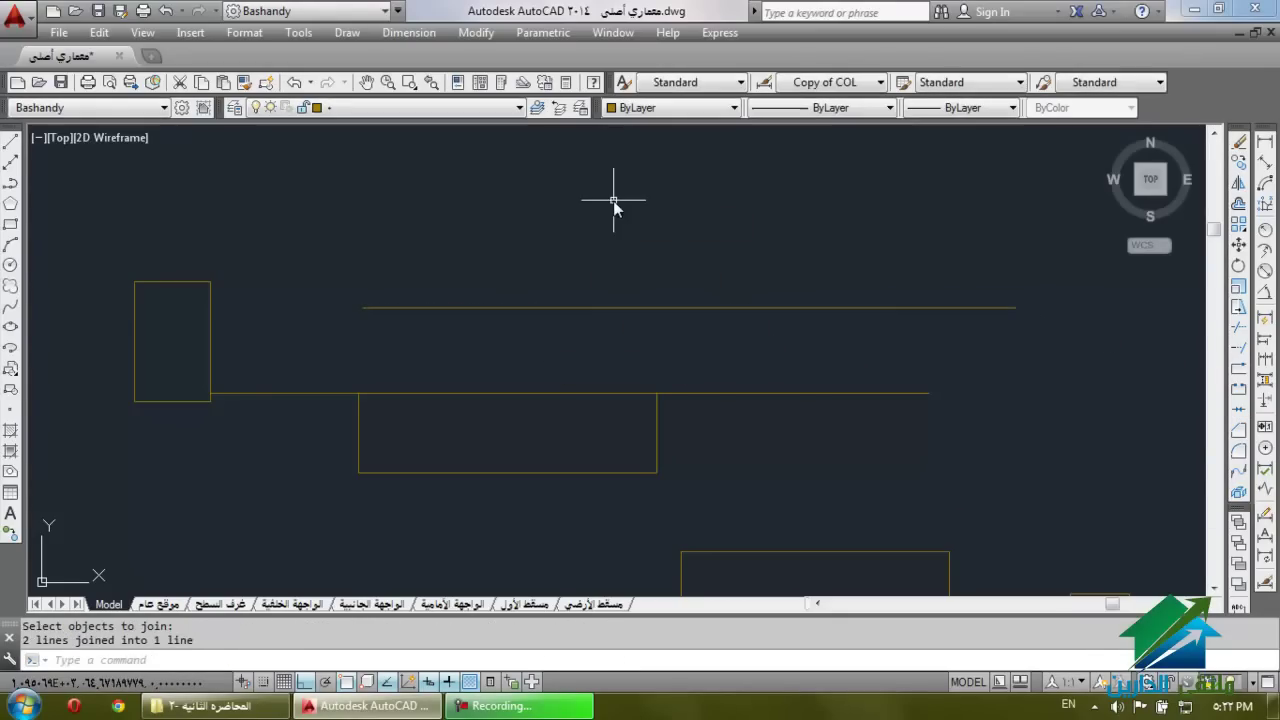
Select the joined line to check that it is a single object, and clear the selection.
left_click(695, 252)
left_click(666, 316)
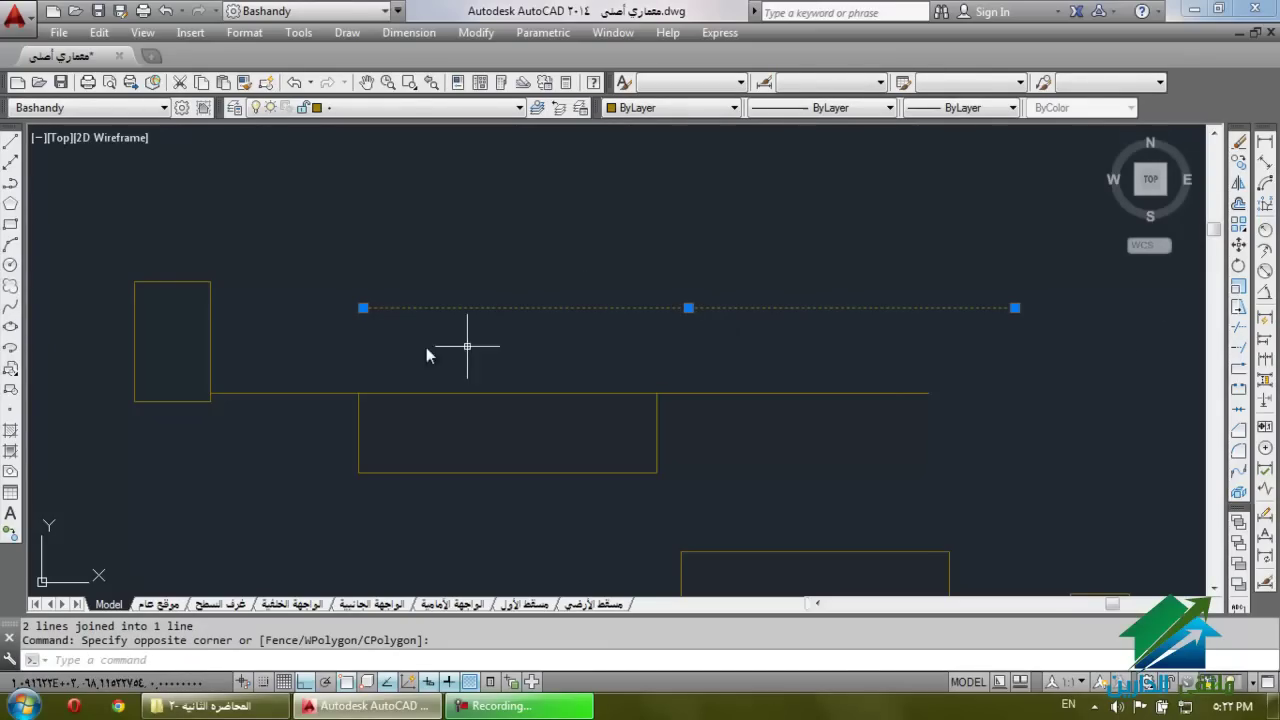
key("Escape")
key("Escape")
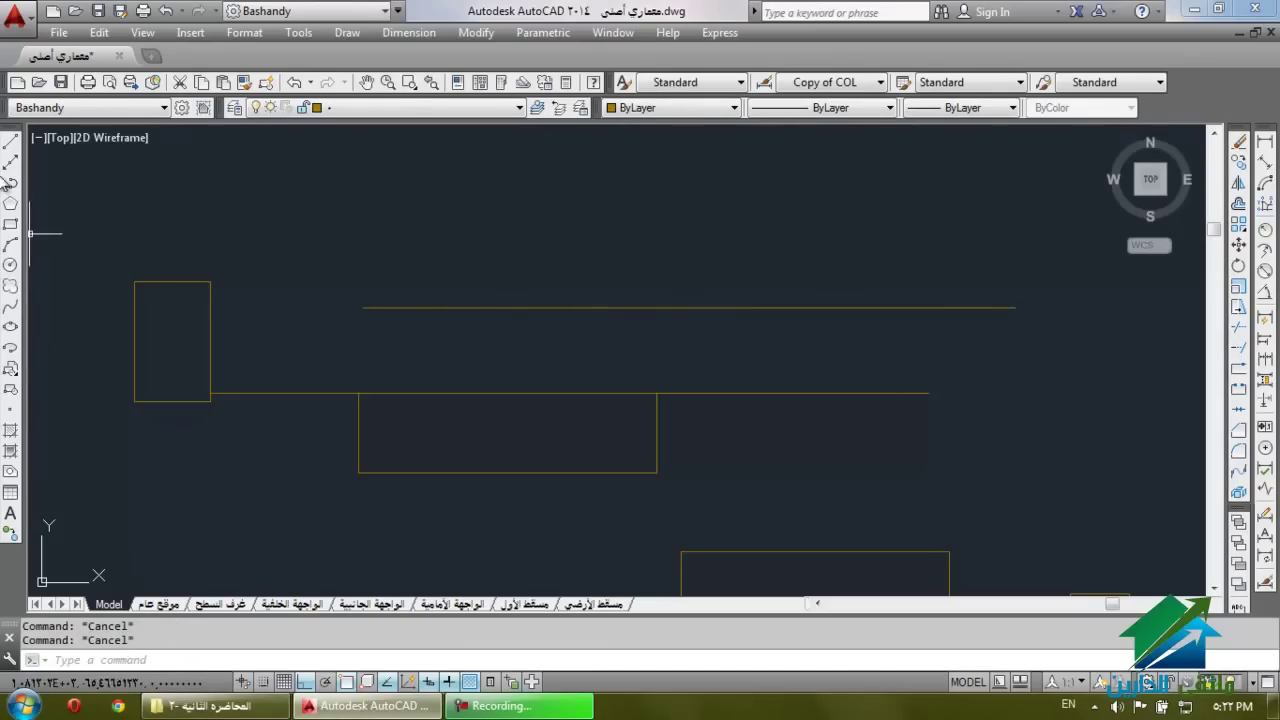
Draw a large rectangular outline from connected lines beside the joined line, leaving its upper-left corner open.
left_click(11, 144)
scroll(336, 472, "down", 2)
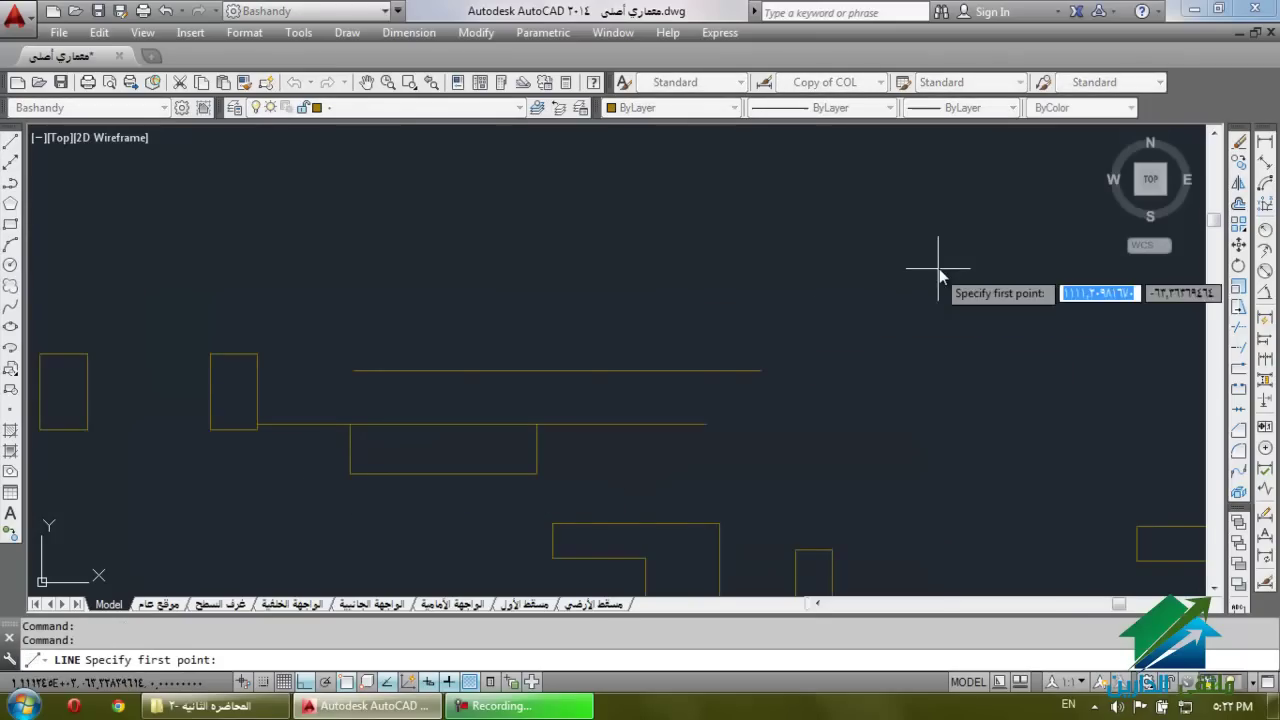
left_click(901, 272)
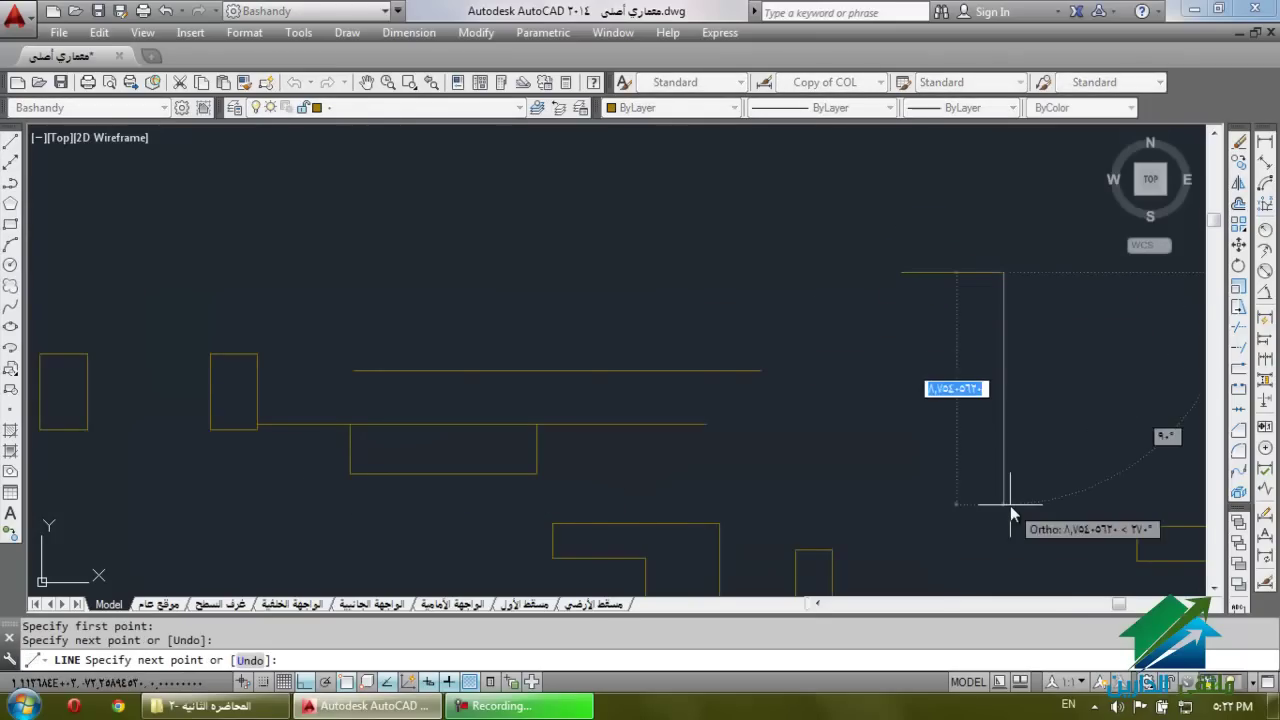
left_click(1003, 473)
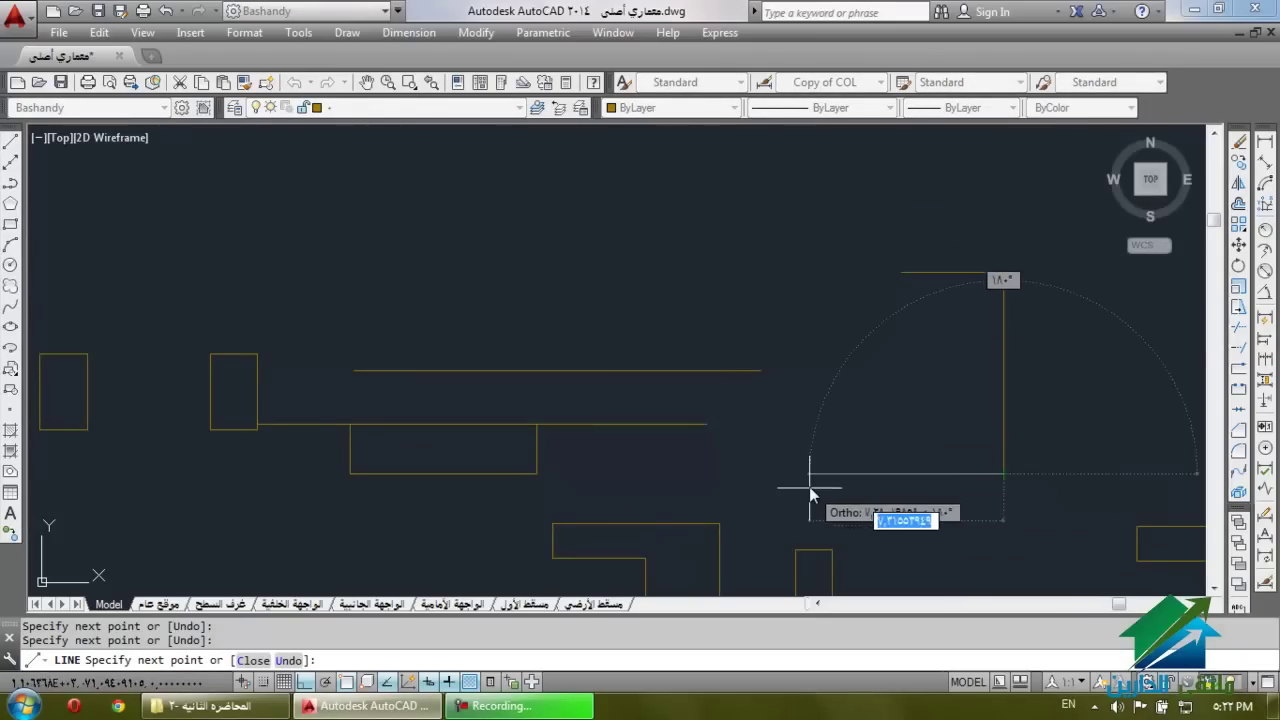
left_click(820, 482)
left_click(820, 333)
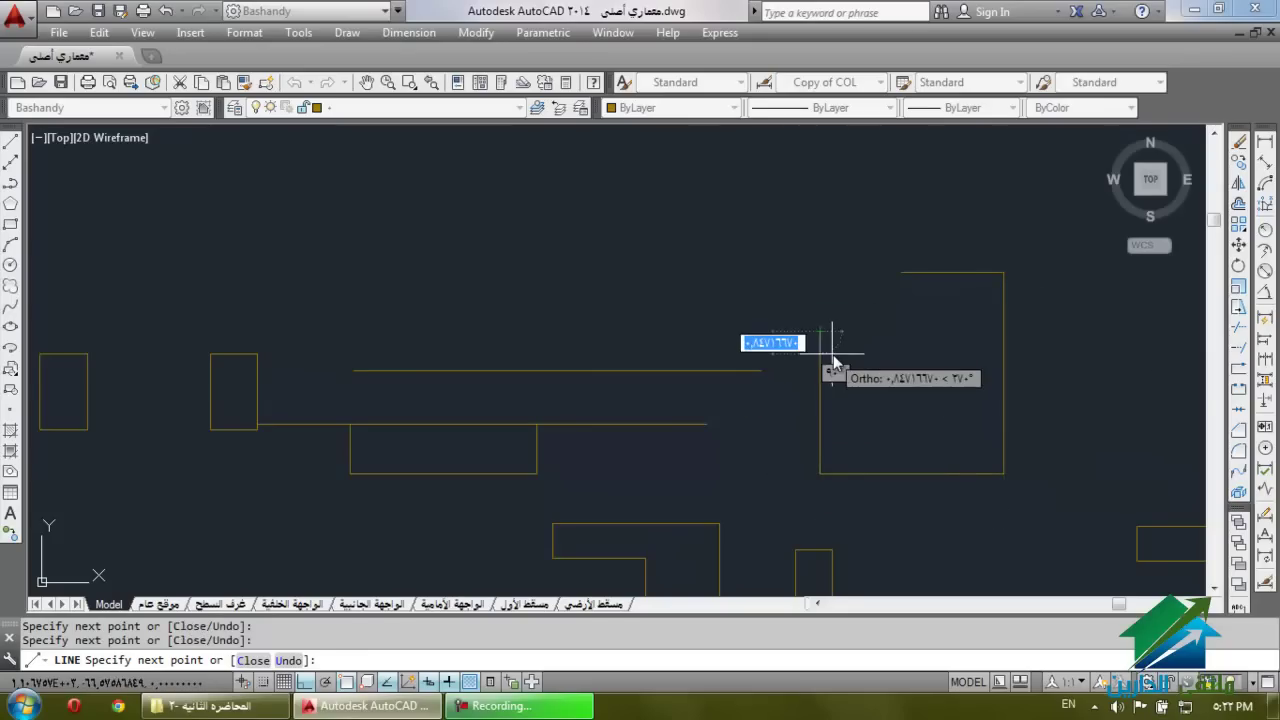
key("Return")
key("Return")
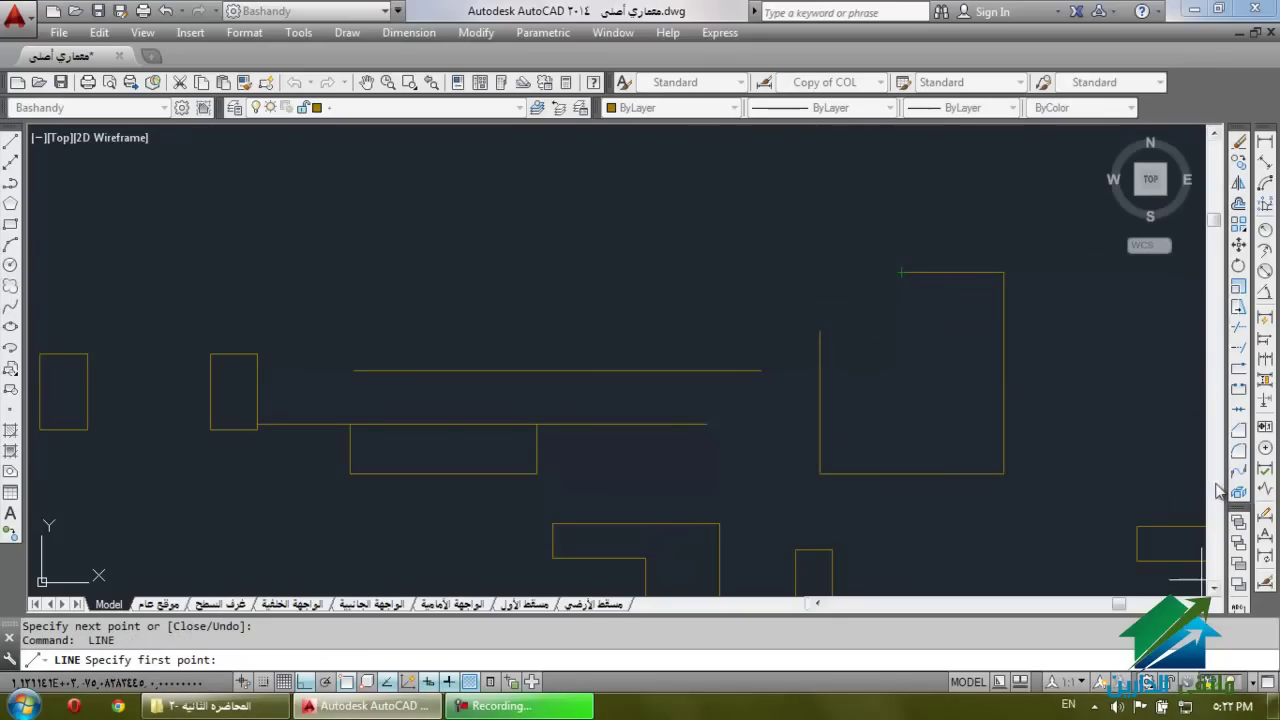
key("Escape")
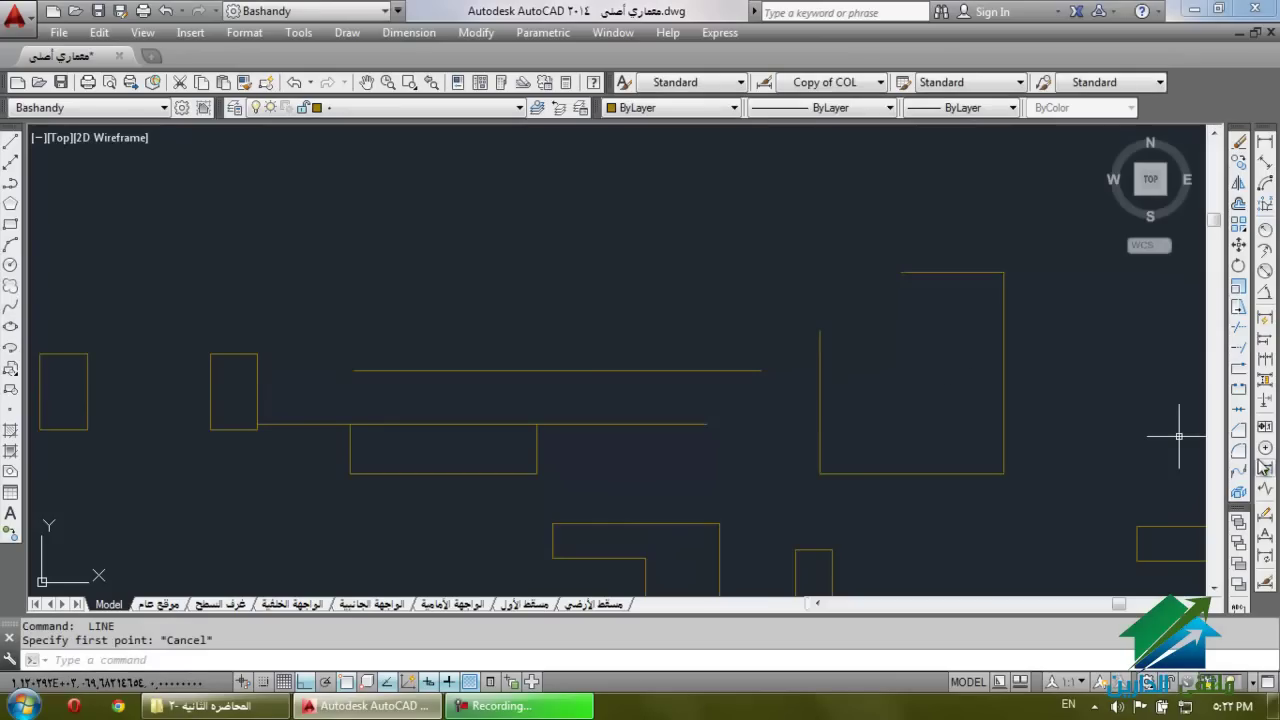
Chamfer the open upper-left corner of the large outline with both distances at 0.5, and inspect the bevel up close.
left_click(1239, 430)
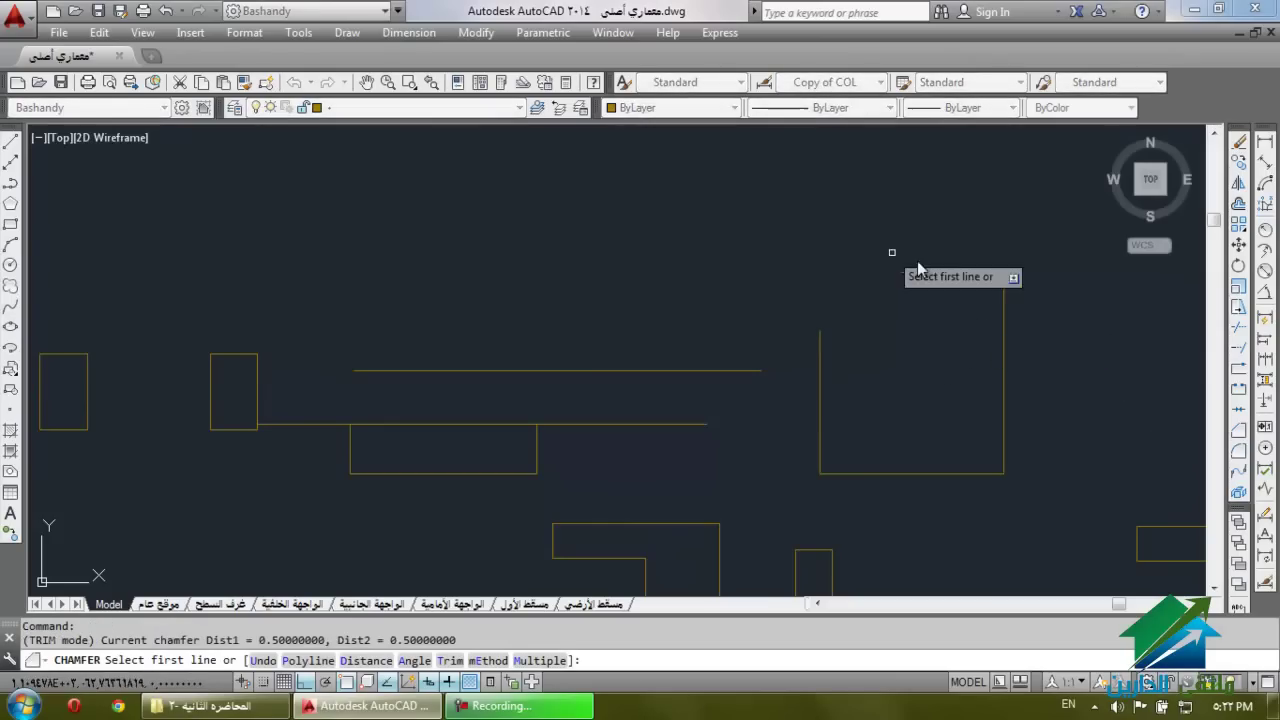
left_click(915, 273)
left_click(820, 360)
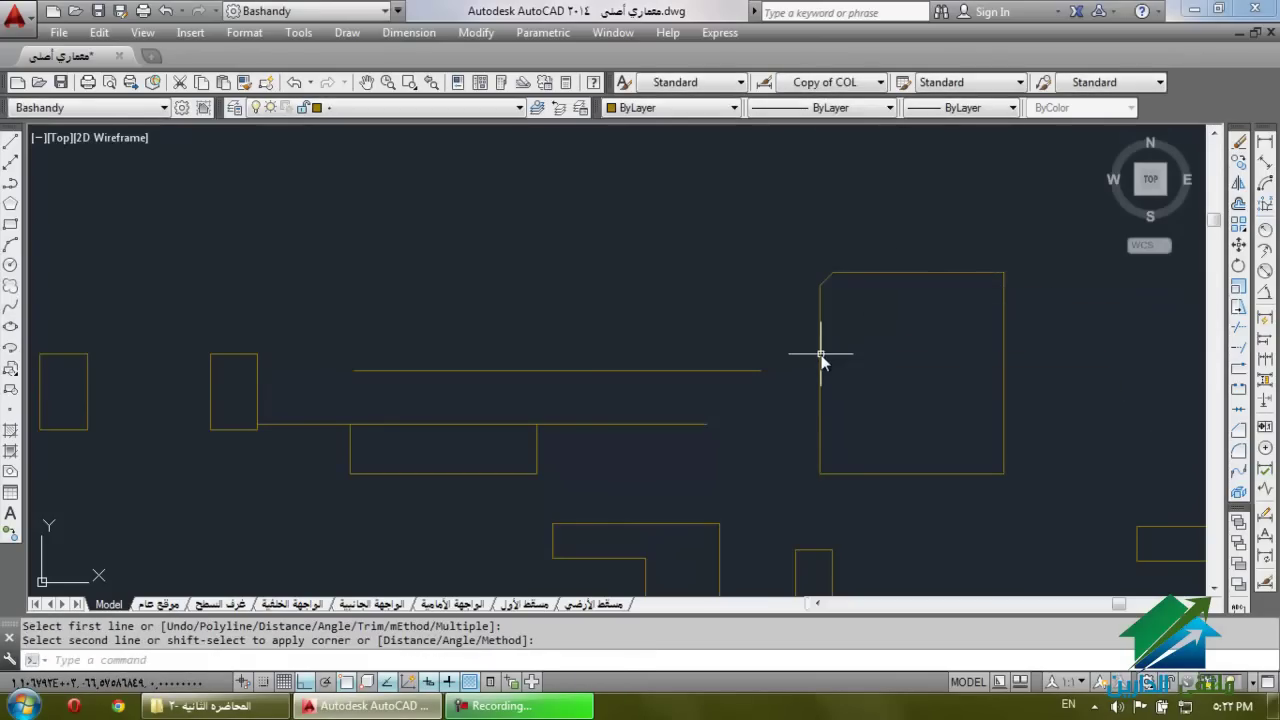
scroll(829, 274, "up", 3)
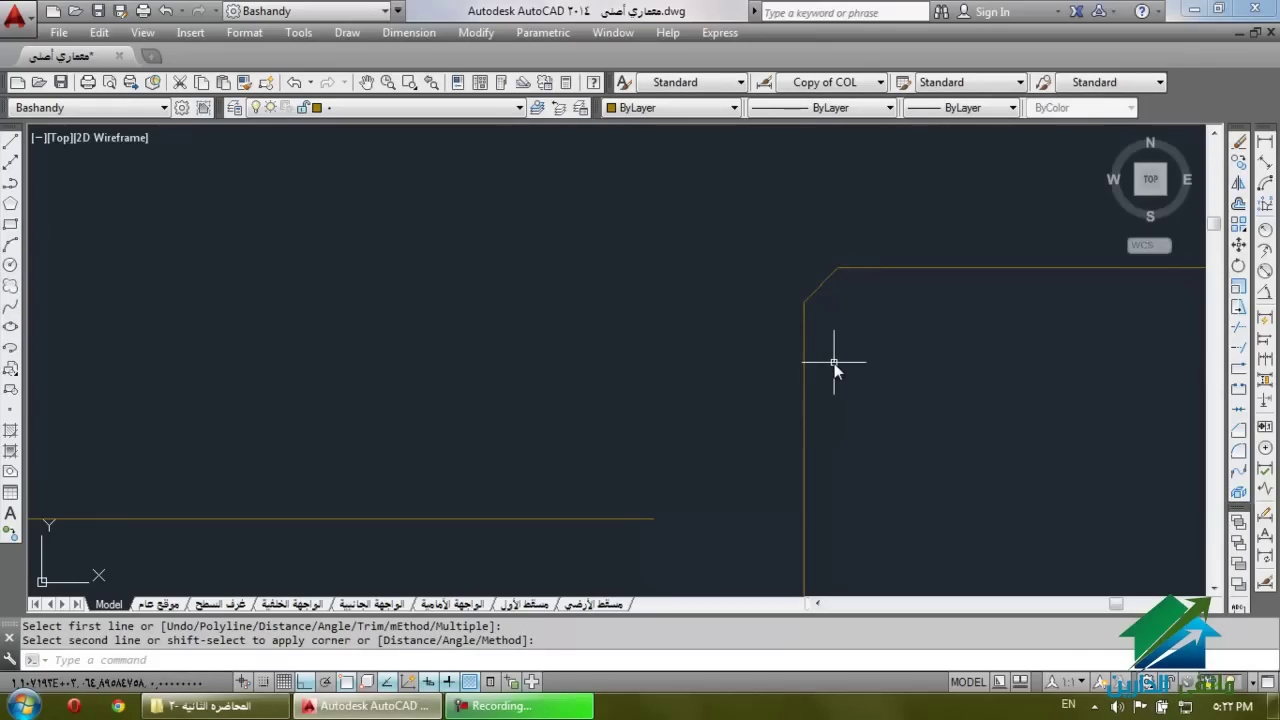
key("Escape")
key("Escape")
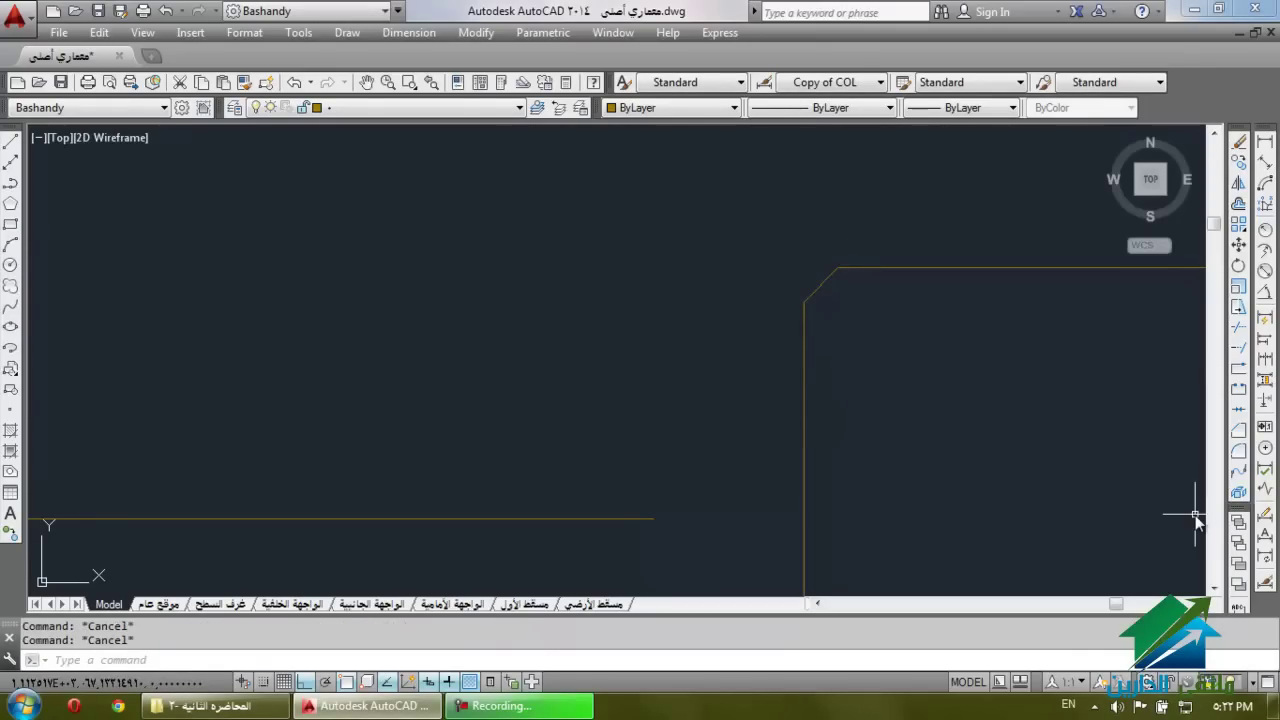
Convert the floor plan inside the rightmost sheet frame, with its dimensions and grid lines, into a block named fff.
scroll(777, 234, "down", 3)
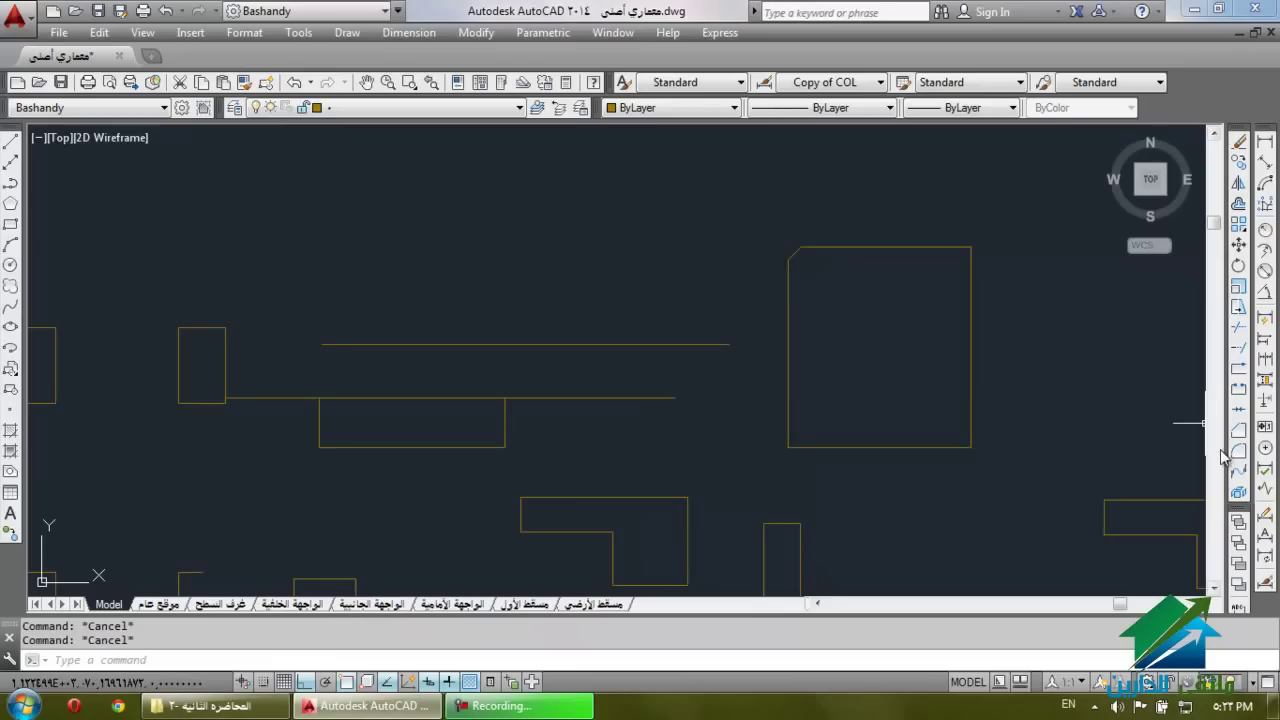
scroll(495, 149, "down", 2)
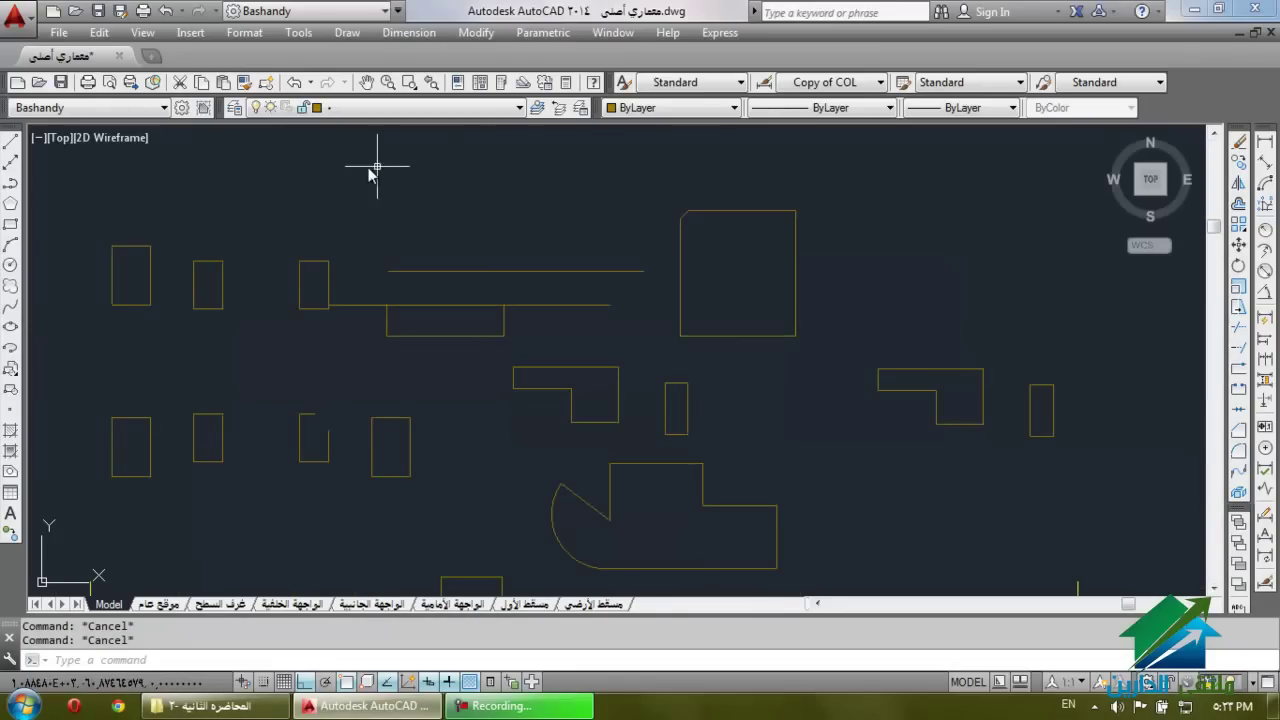
scroll(723, 186, "down", 3)
scroll(691, 337, "up", 1)
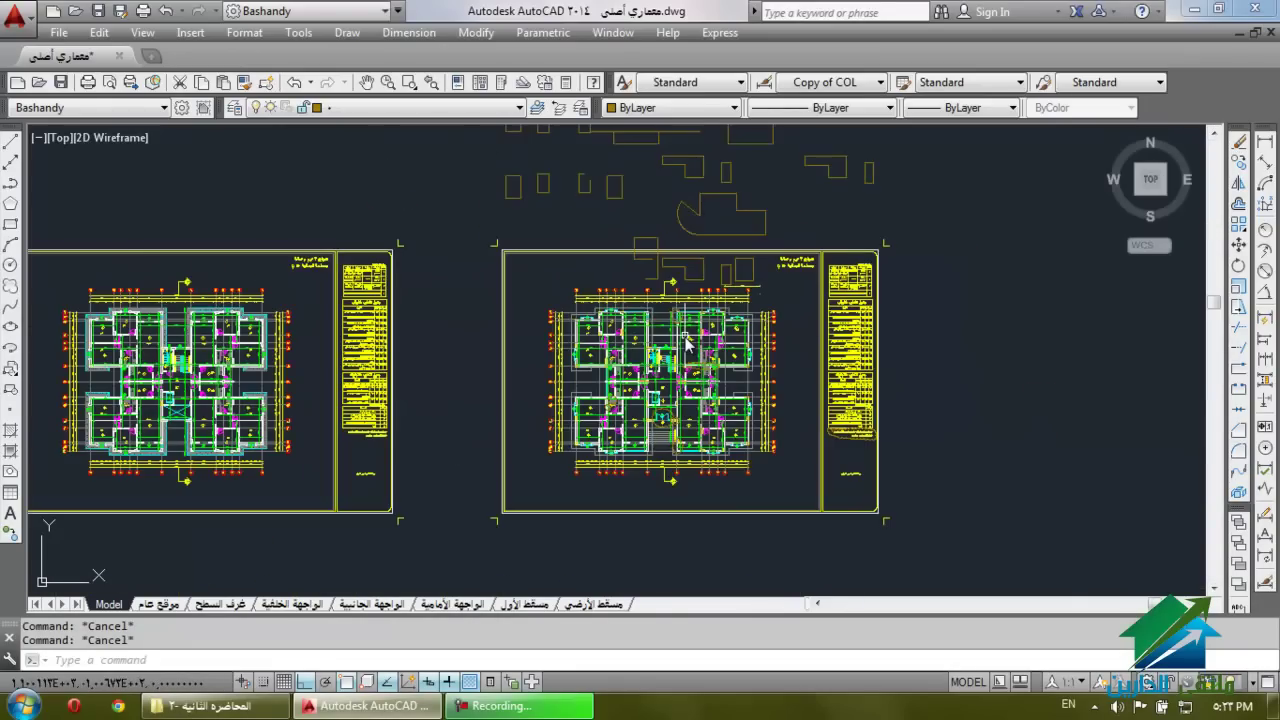
left_click(802, 292)
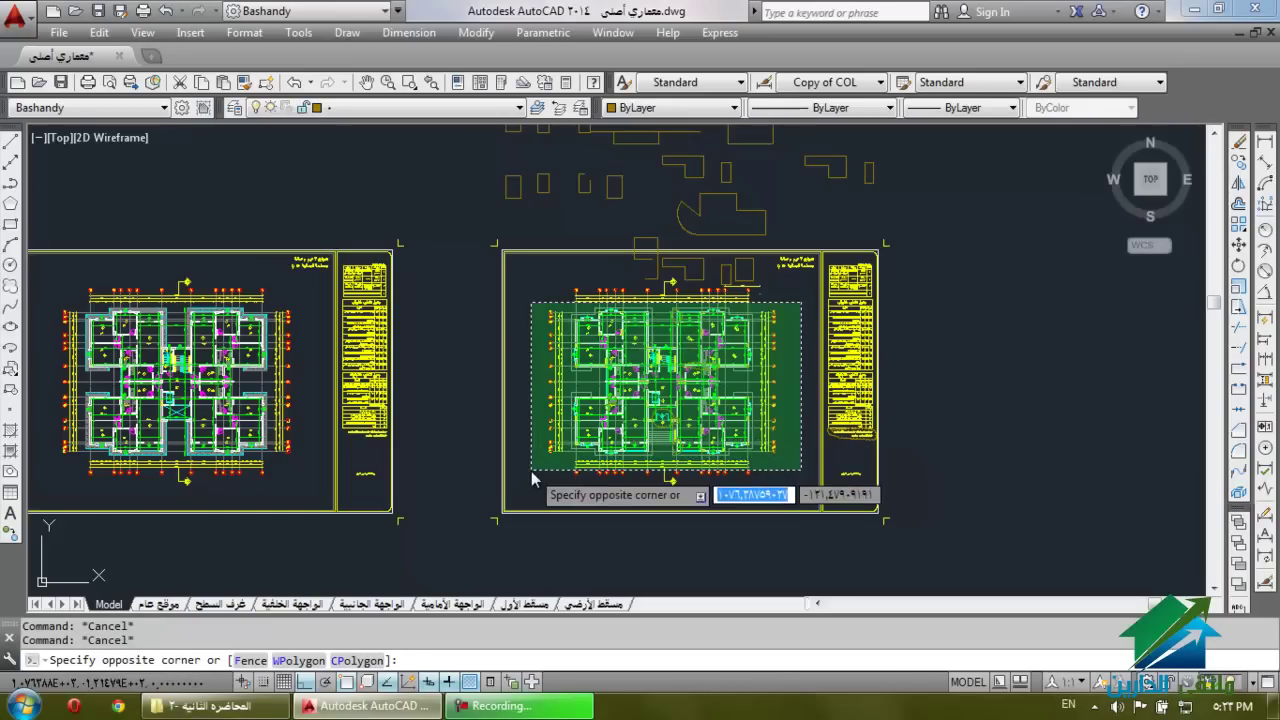
left_click(528, 488)
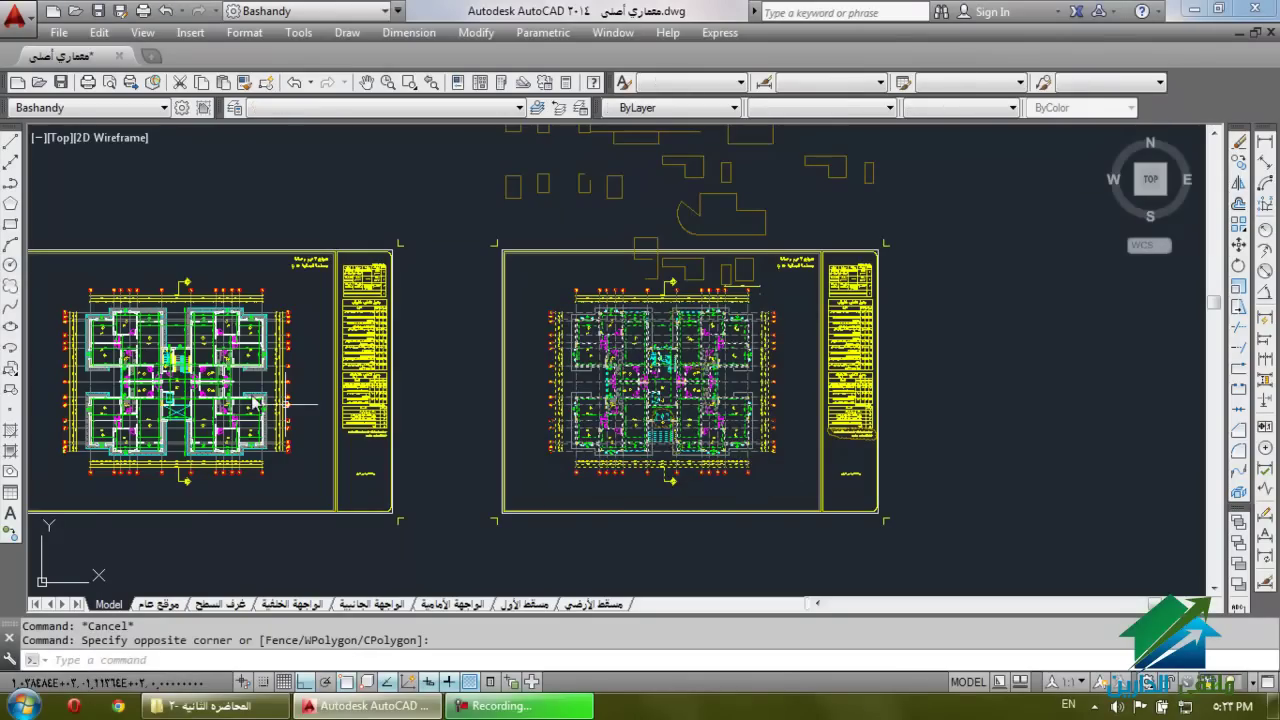
left_click(10, 390)
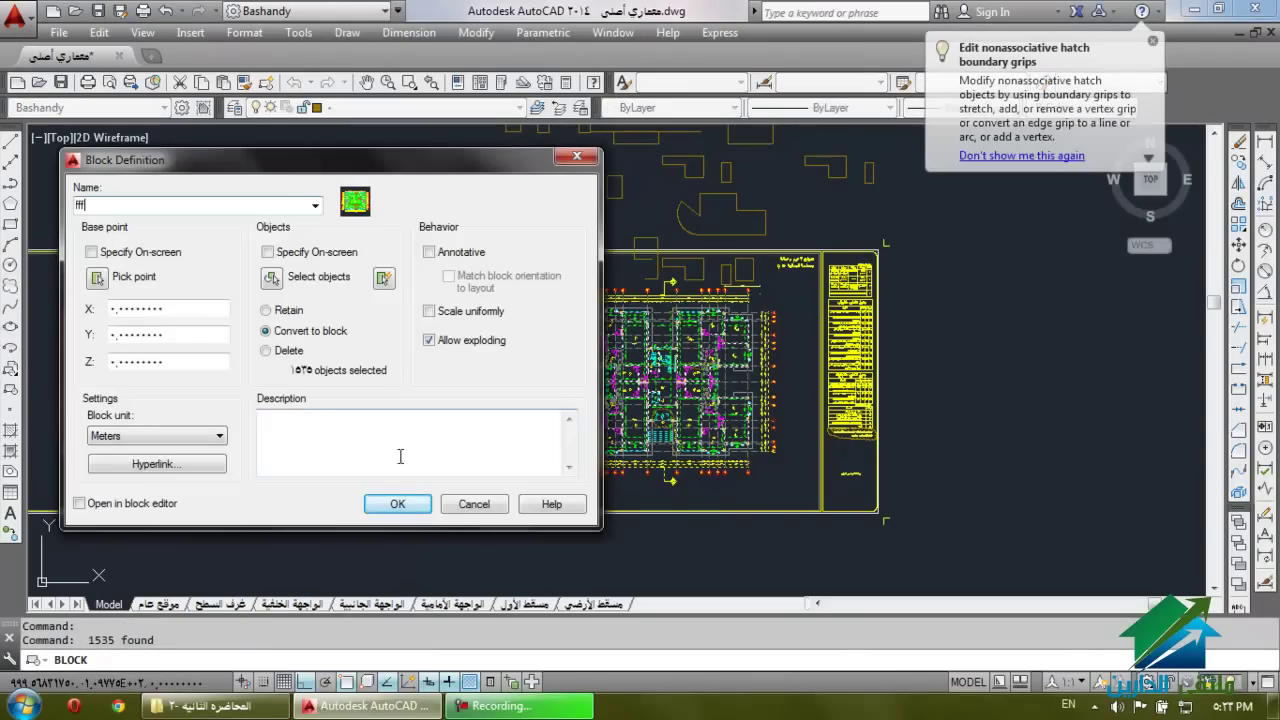
left_click(400, 503)
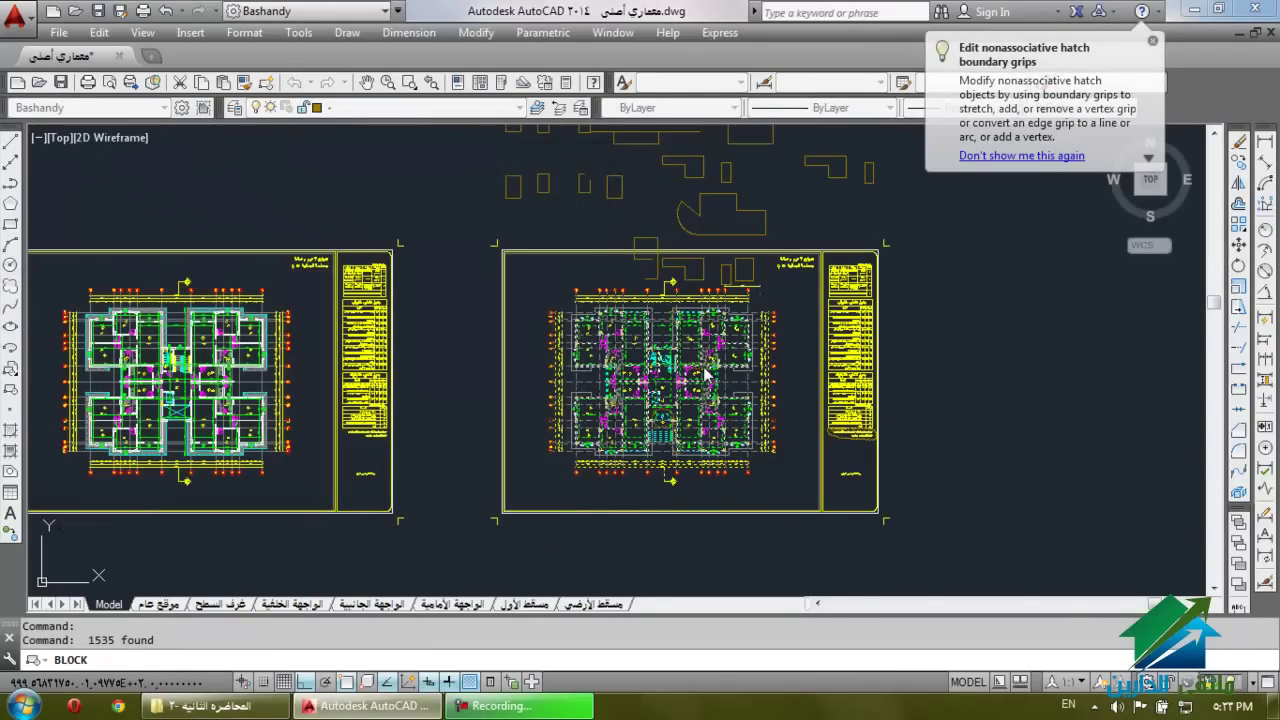
Select the floor plan to check that it is one block, and explode it back into separate objects.
scroll(706, 374, "up", 2)
left_click(731, 350)
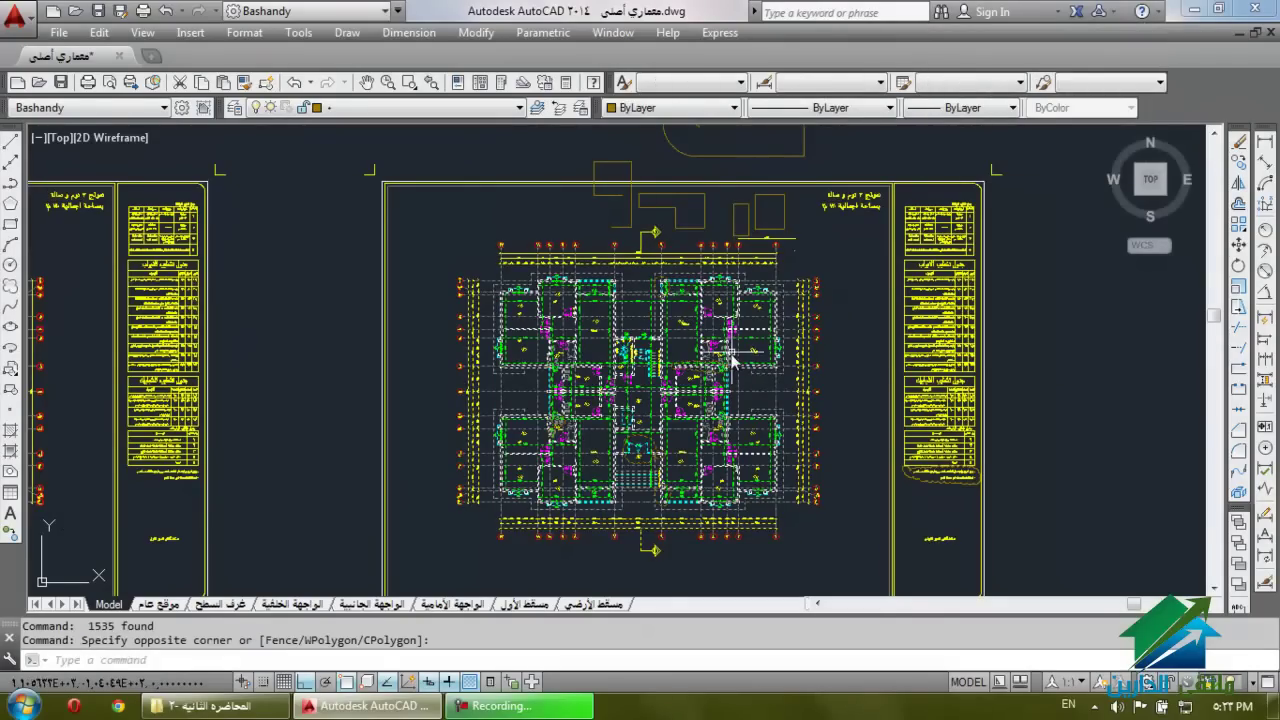
left_click(885, 343)
key("Escape")
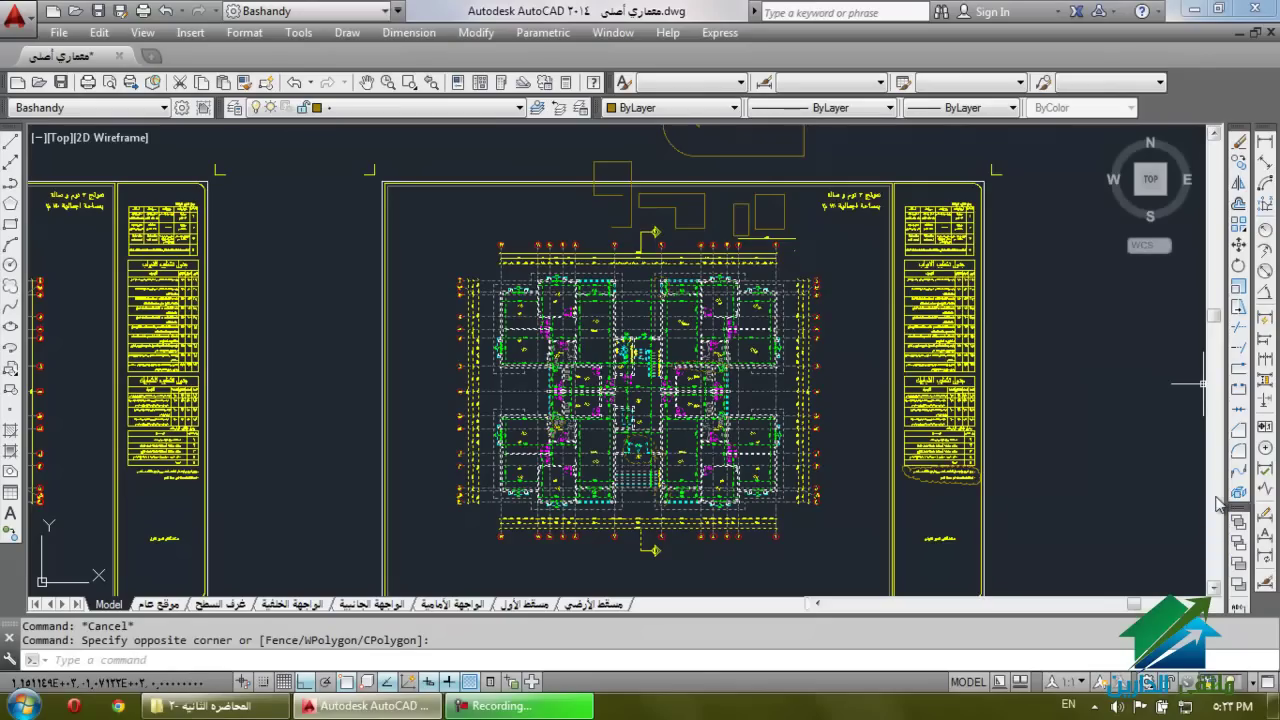
left_click(805, 414)
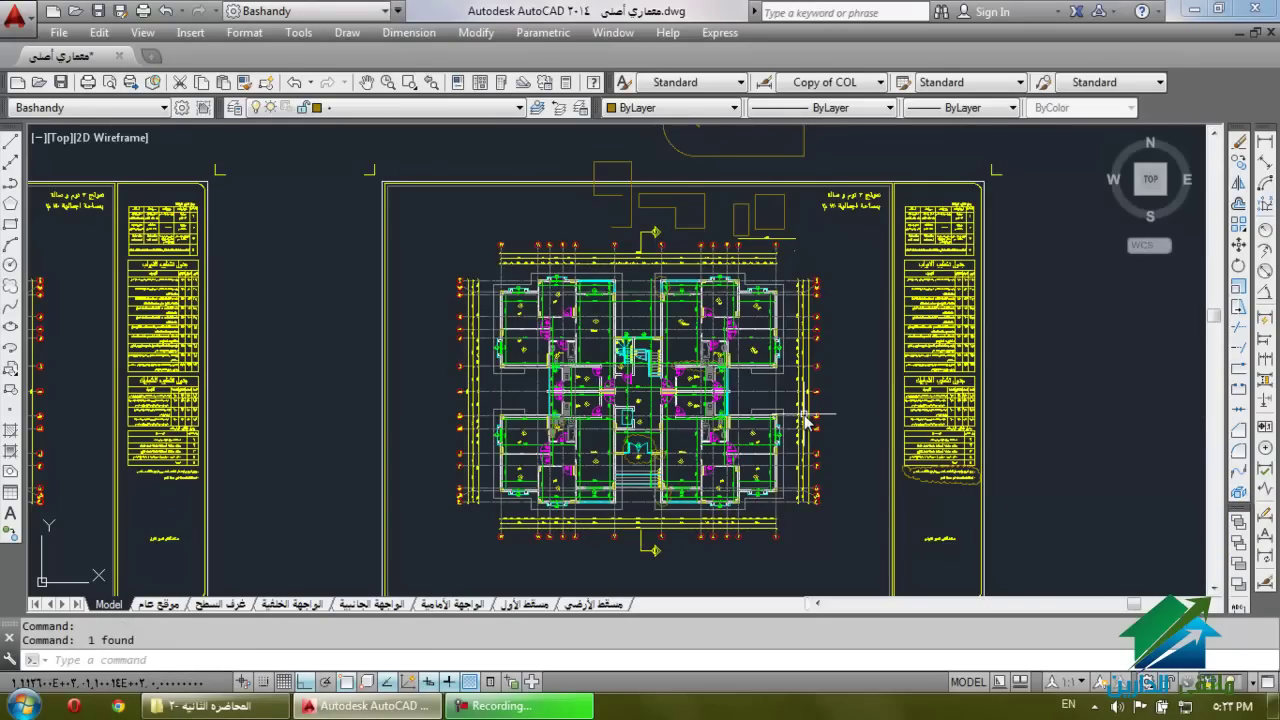
Select parts of the exploded plan near the outer grid bubbles to check that they are separate, and clear the selection.
scroll(768, 398, "up", 6)
left_click(832, 353)
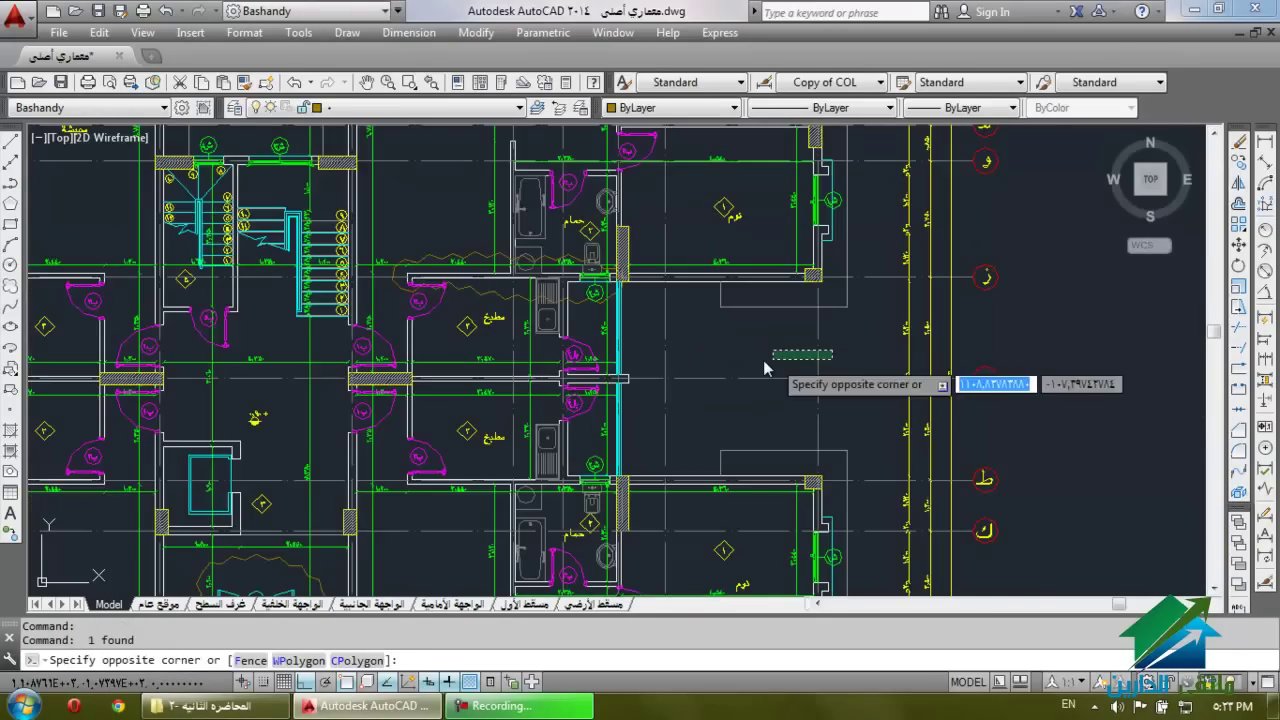
left_click(764, 368)
key("Escape")
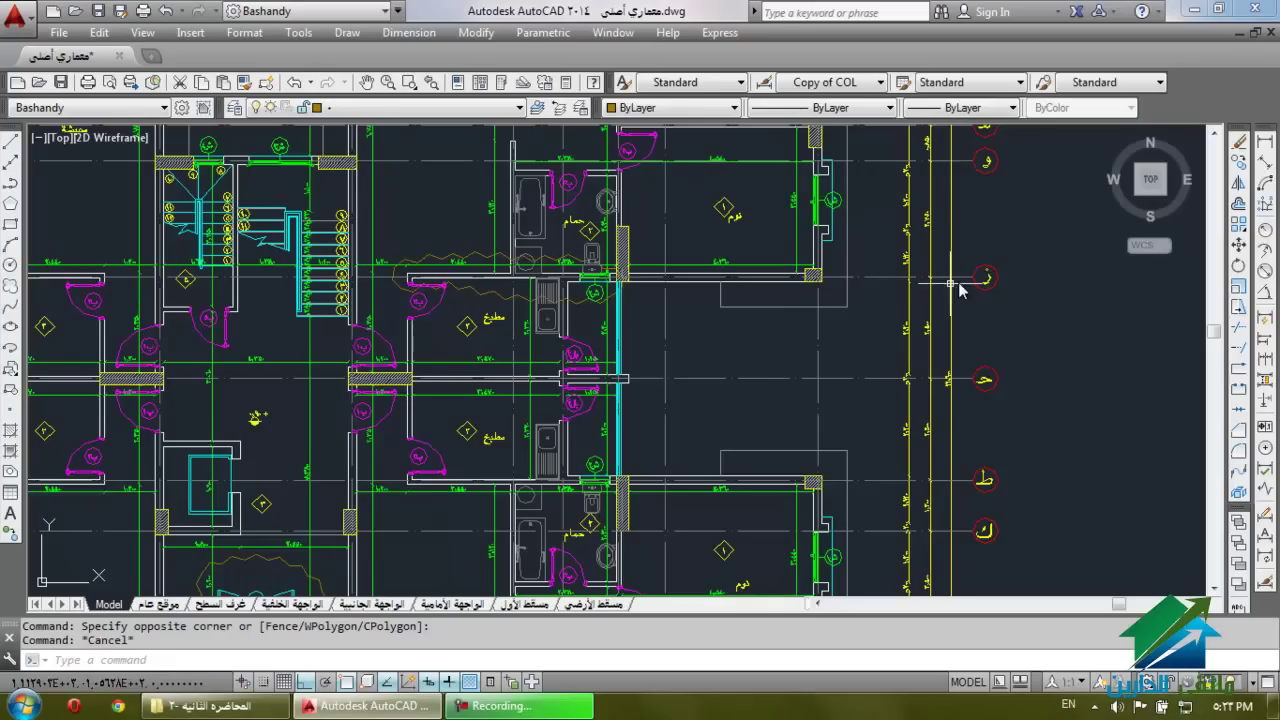
left_click(990, 276)
left_click(893, 352)
key("Escape")
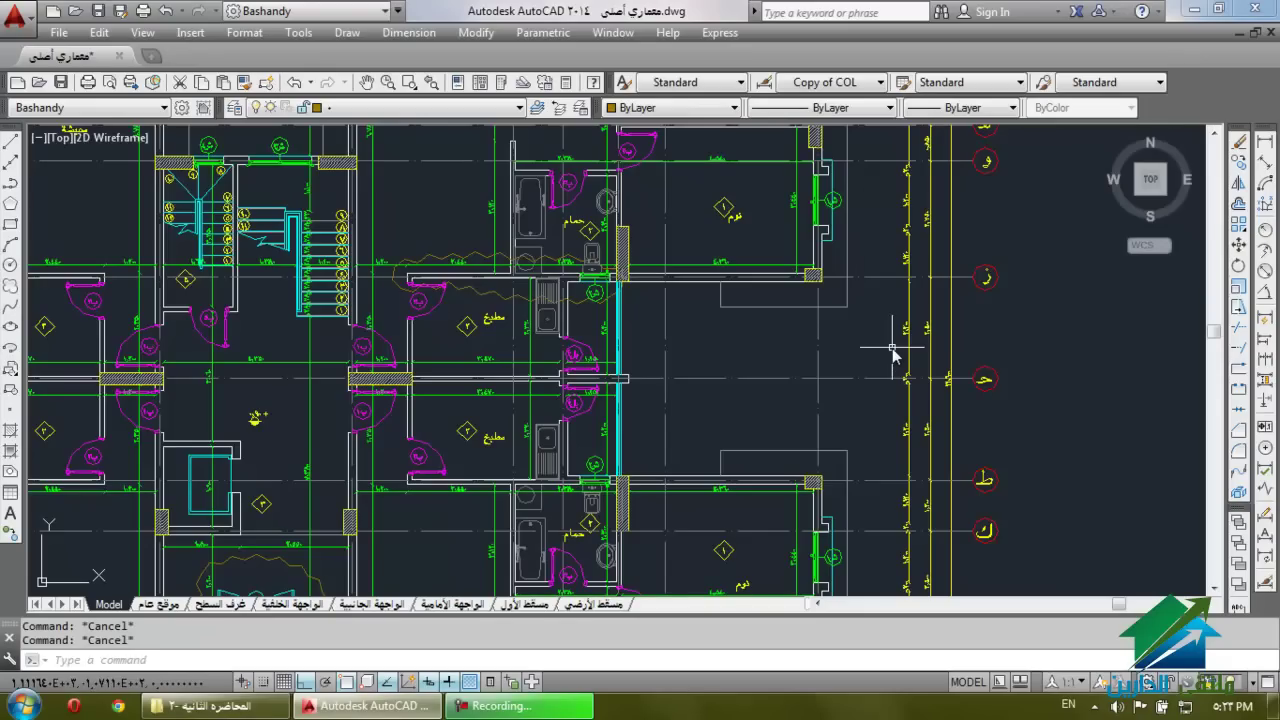
scroll(829, 240, "up", 5)
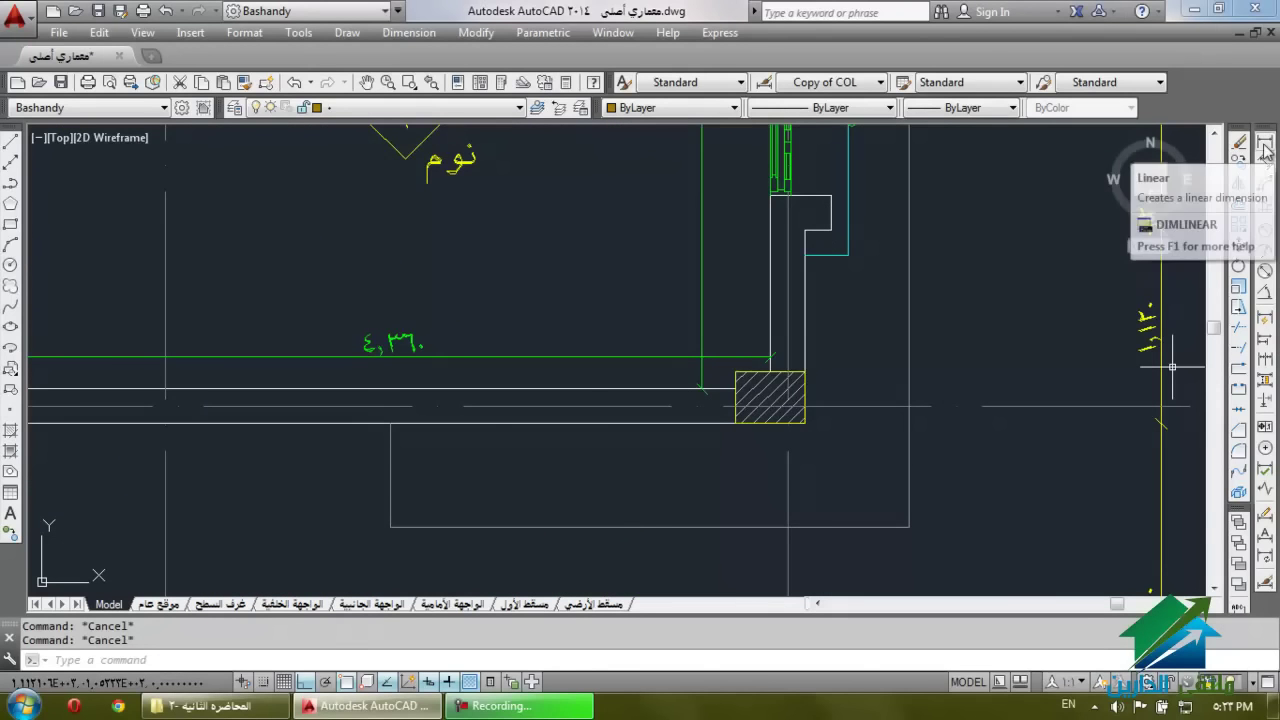
scroll(740, 385, "down", 10)
scroll(740, 385, "down", 3)
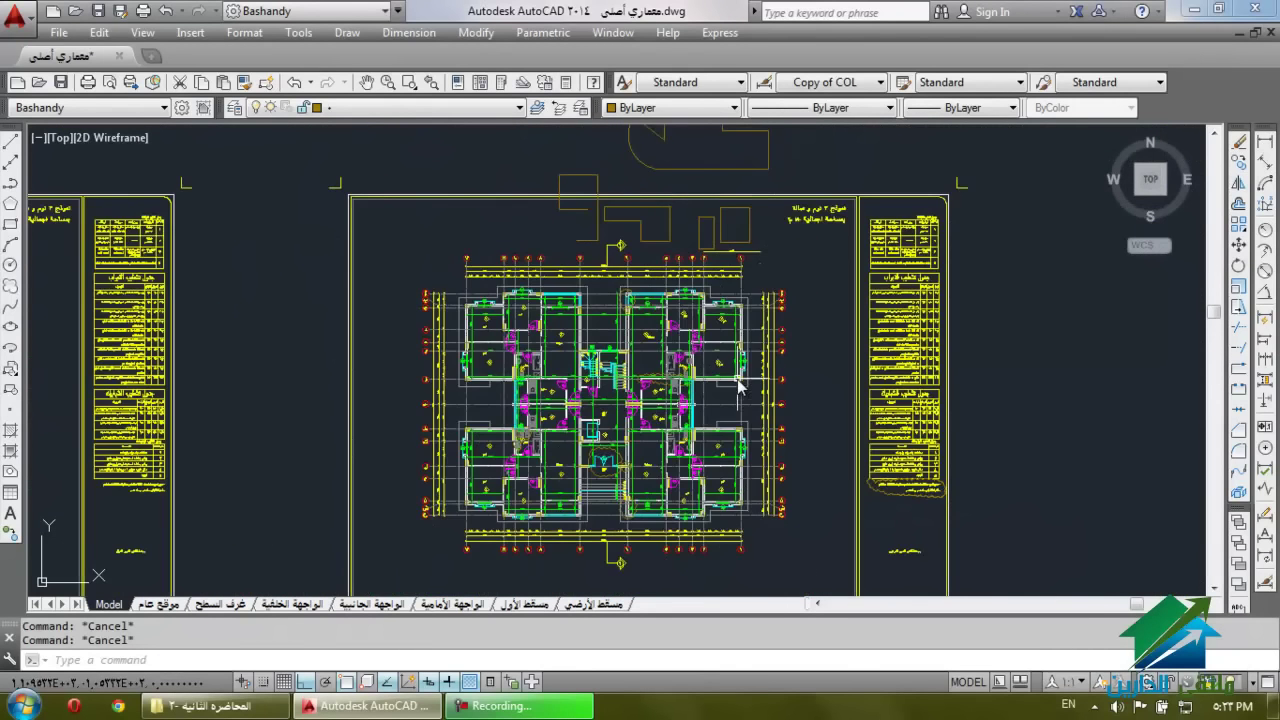
Add a linear dimension across the inside width of the larger rectangle above the plan's right side.
scroll(755, 167, "up", 10)
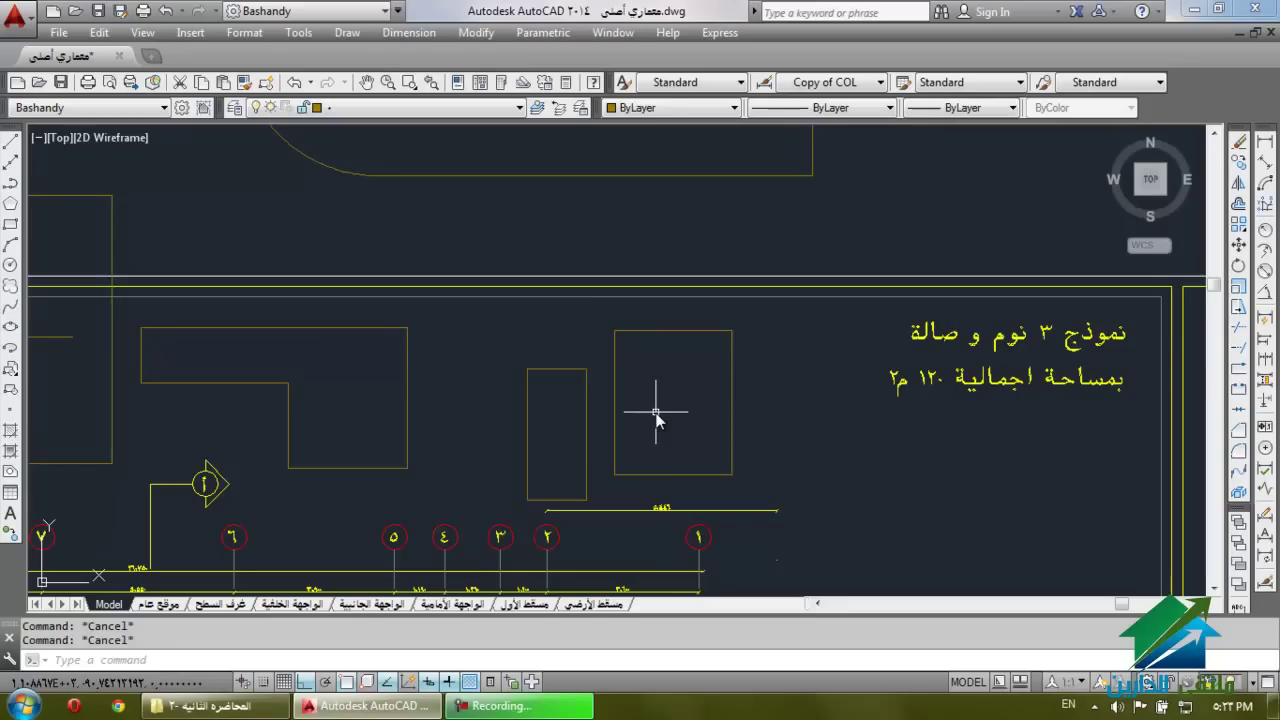
scroll(656, 414, "up", 2)
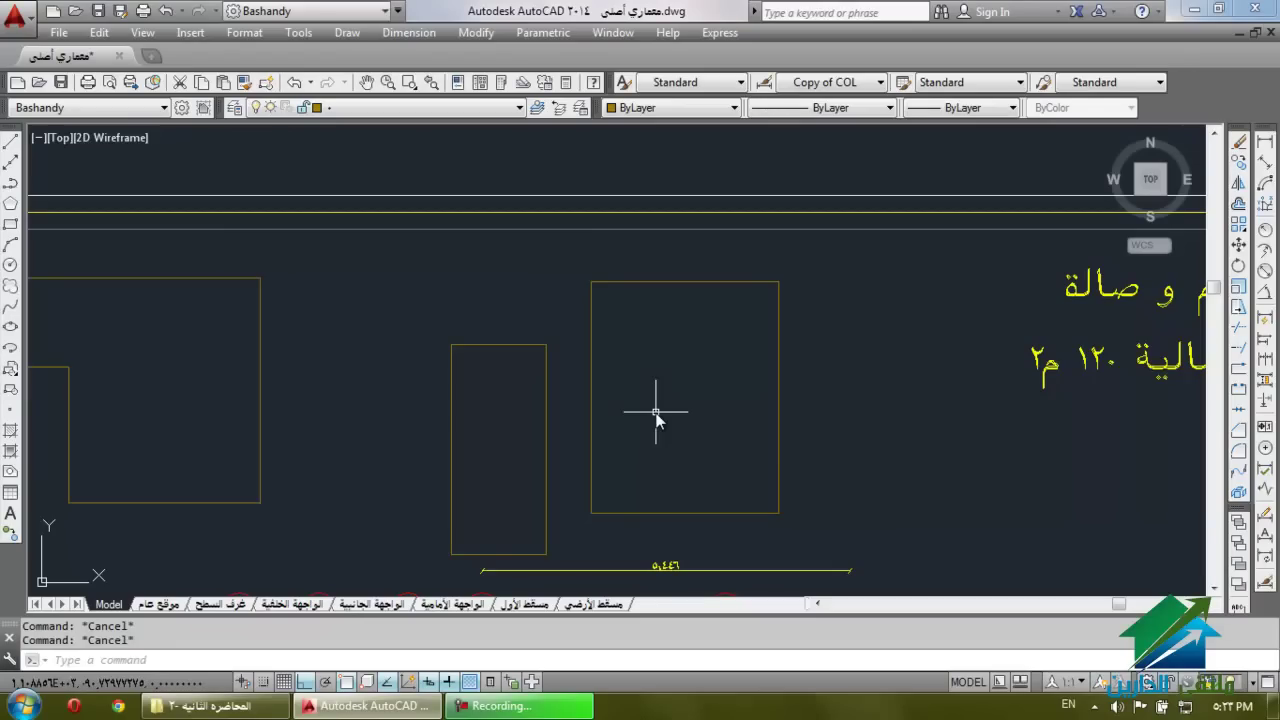
left_click(1265, 146)
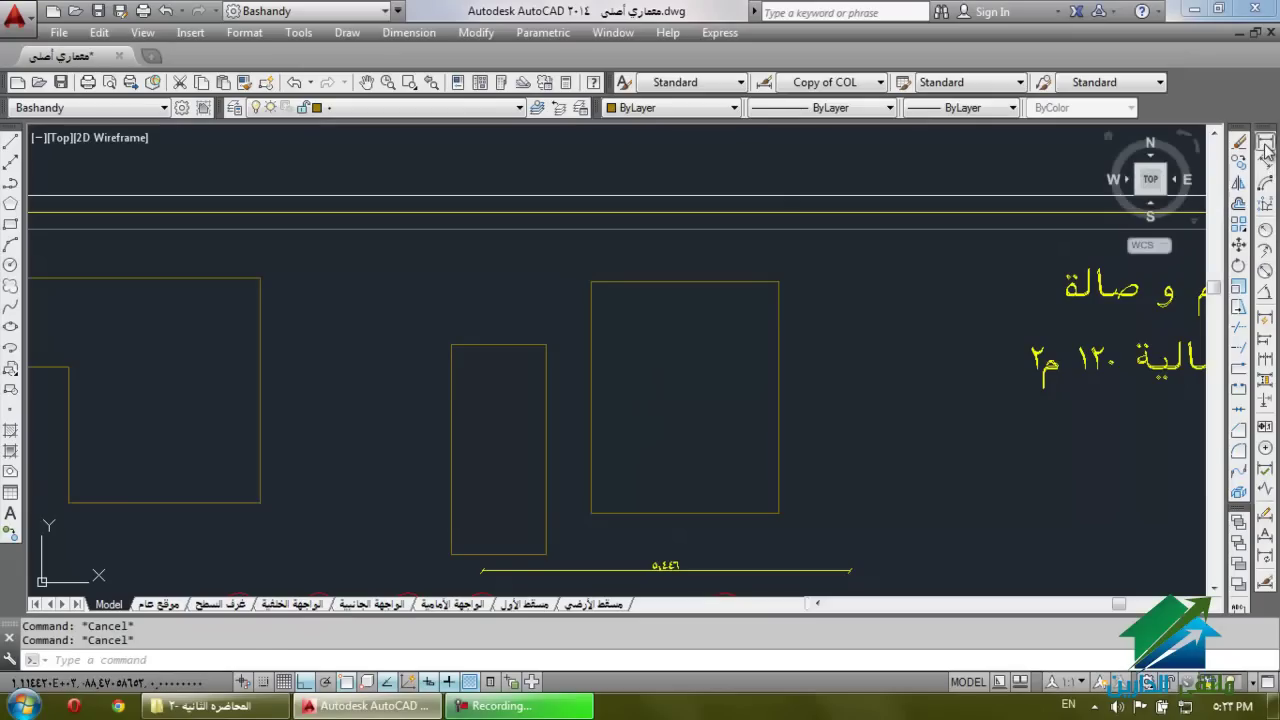
left_click(779, 438)
left_click(591, 443)
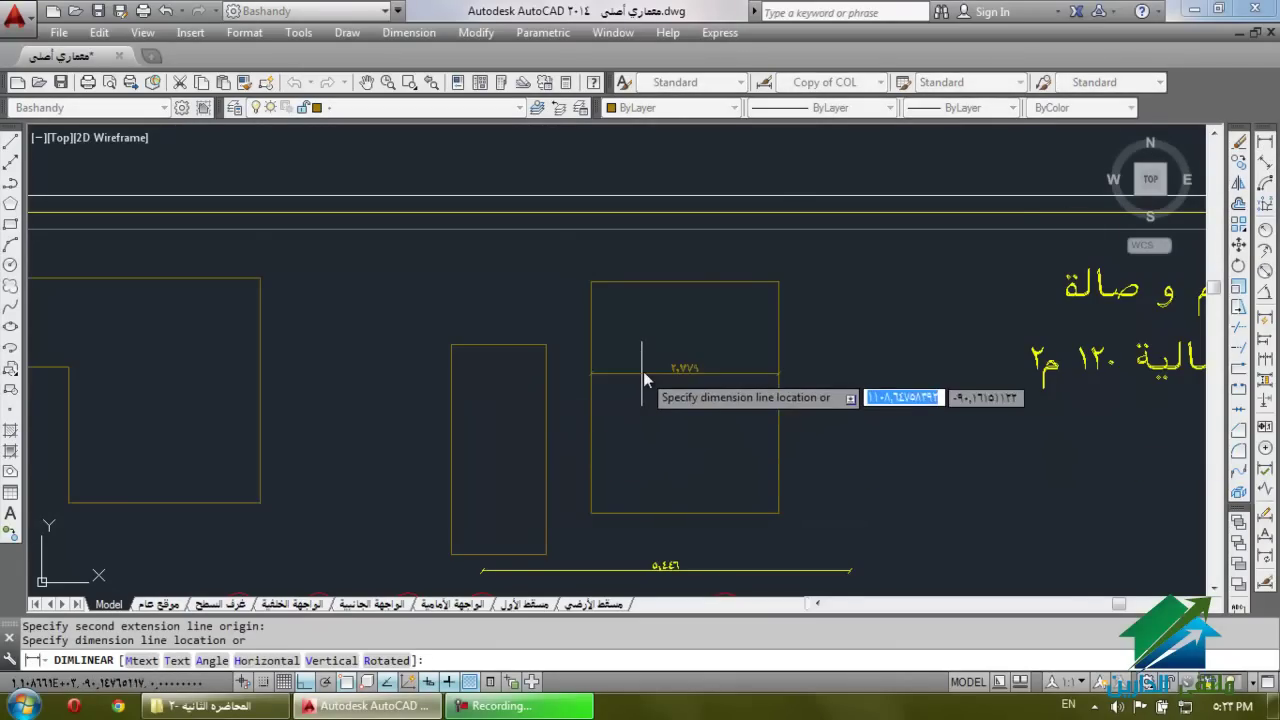
scroll(643, 371, "up", 2)
scroll(643, 371, "down", 2)
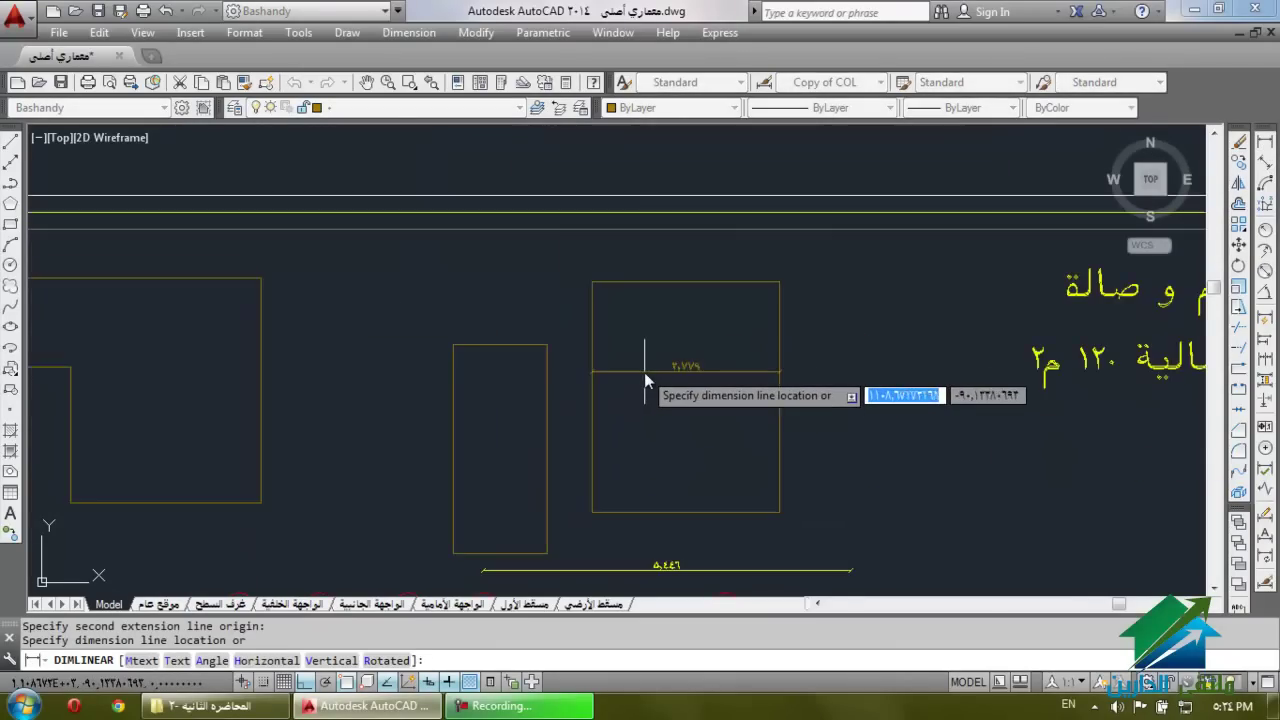
left_click(644, 372)
Add a second linear dimension across the same rectangle's width, below the first one.
key("Return")
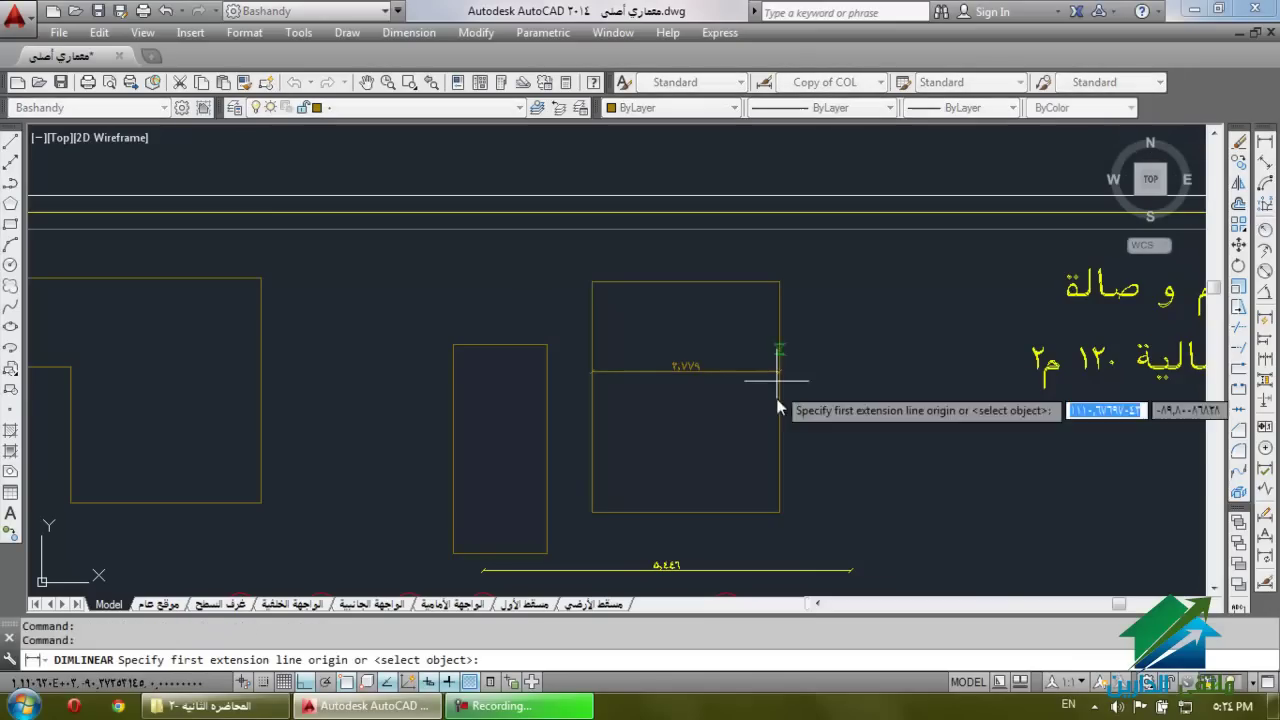
left_click(779, 445)
left_click(592, 453)
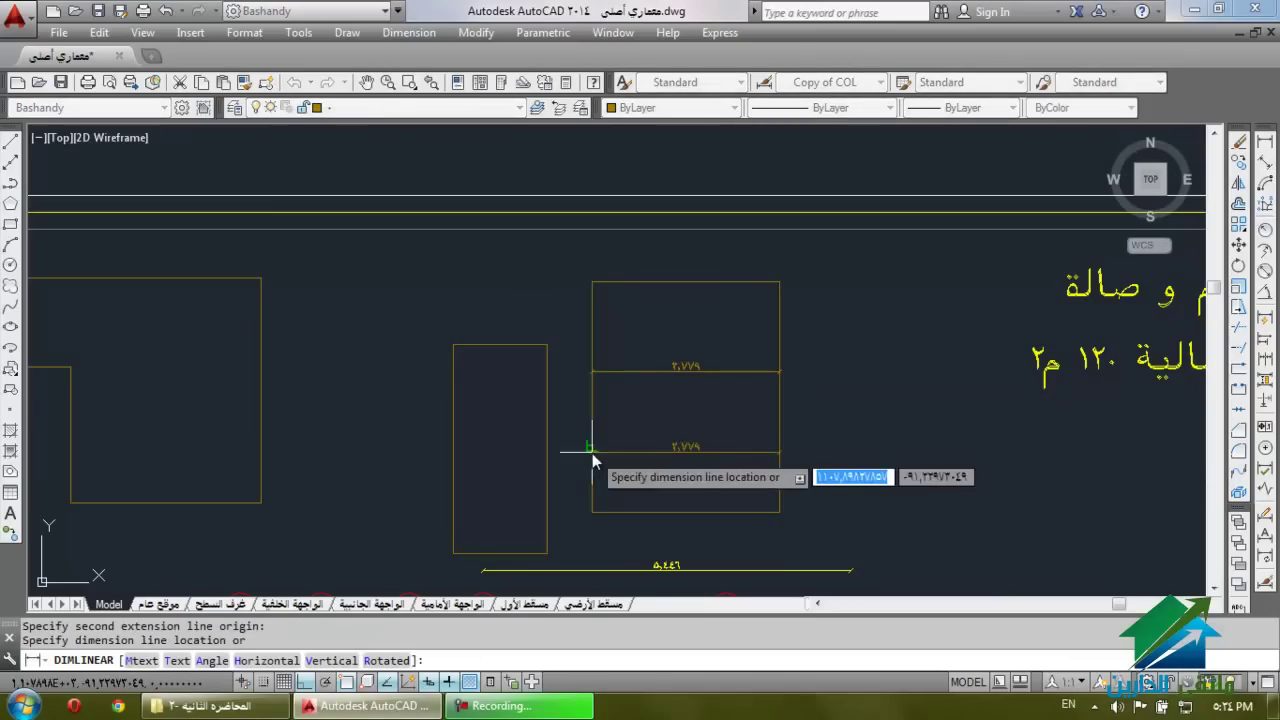
scroll(673, 460, "up", 5)
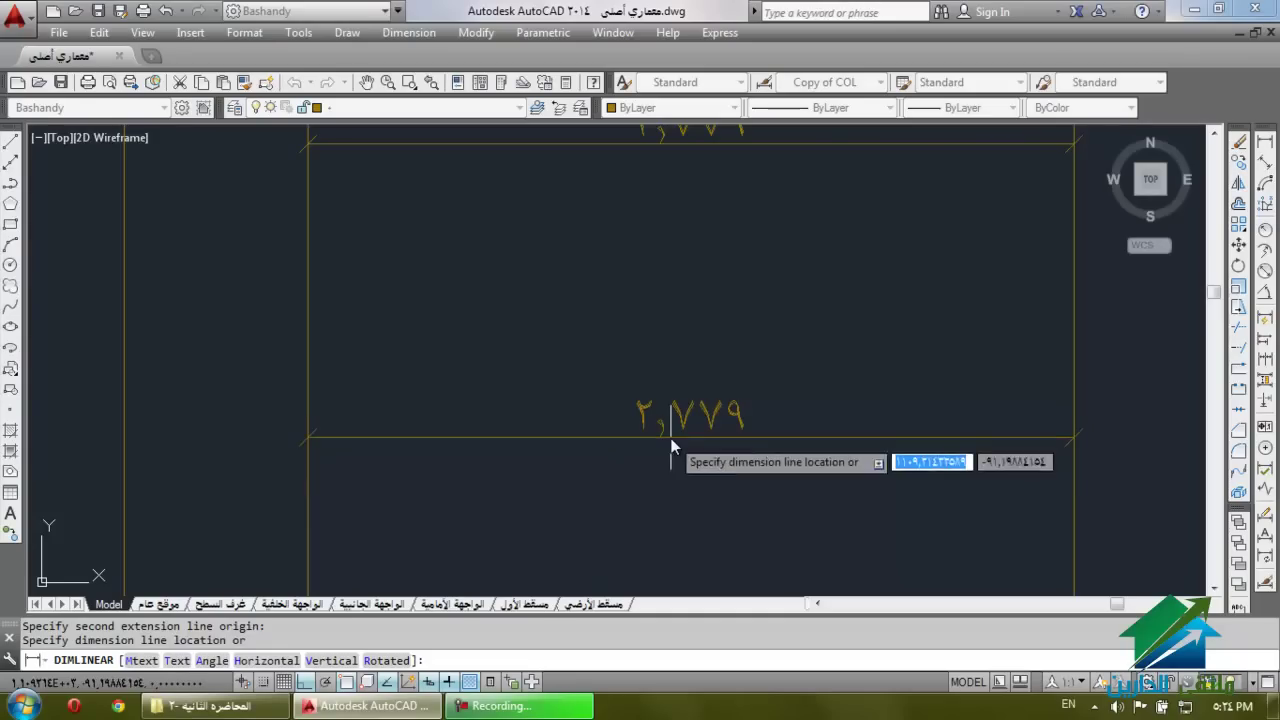
left_click(671, 447)
Add an aligned dimension along the diagonal between the two outer corners of the L-shaped outline's notch.
left_click(1266, 163)
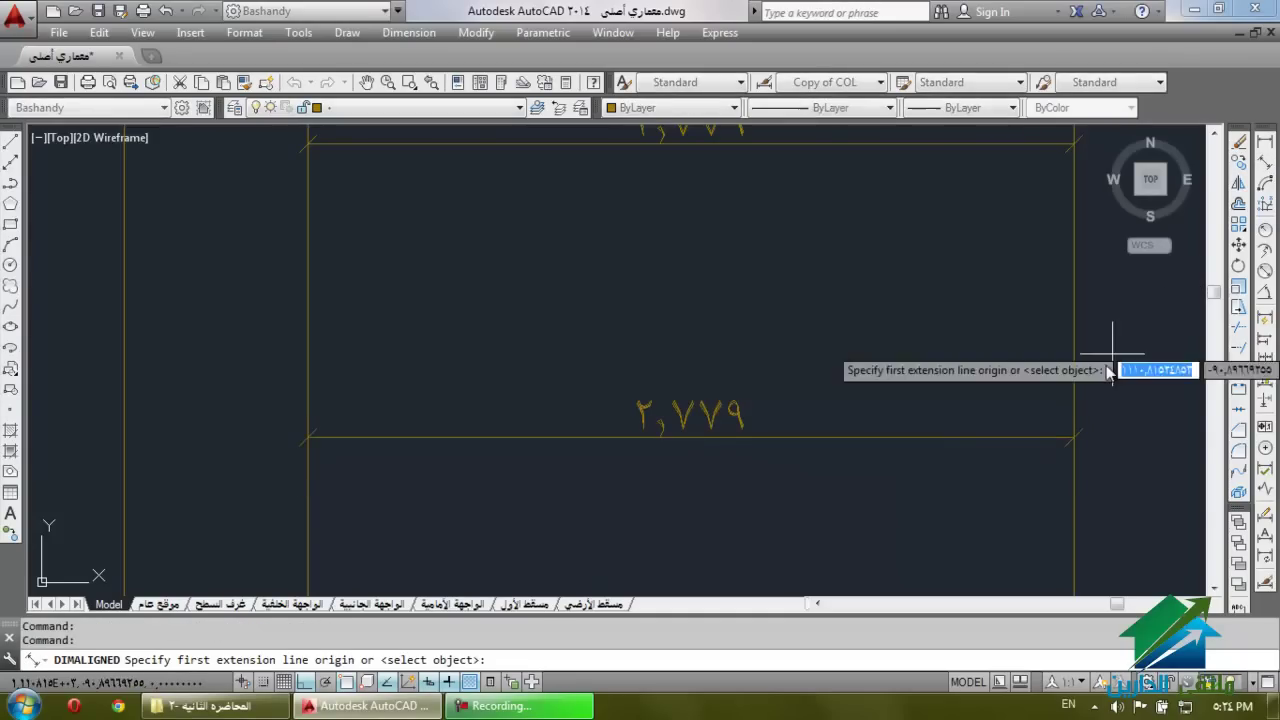
scroll(1027, 455, "down", 6)
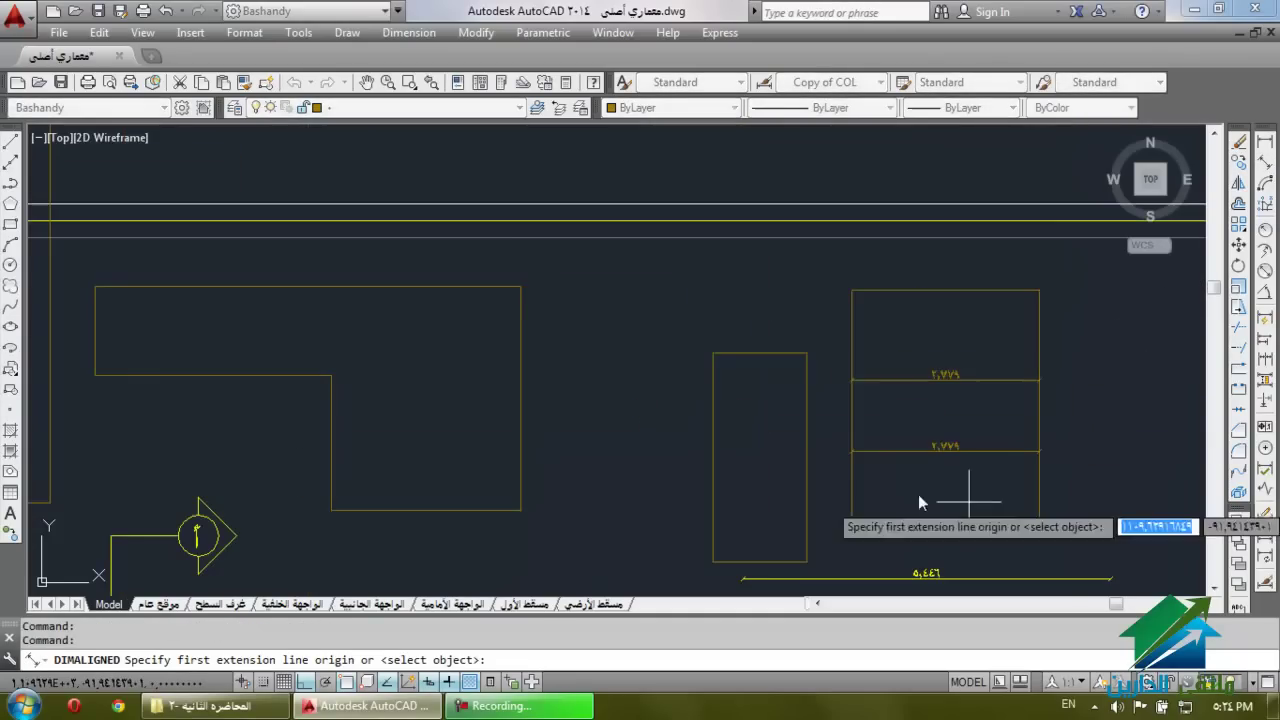
left_click(332, 510)
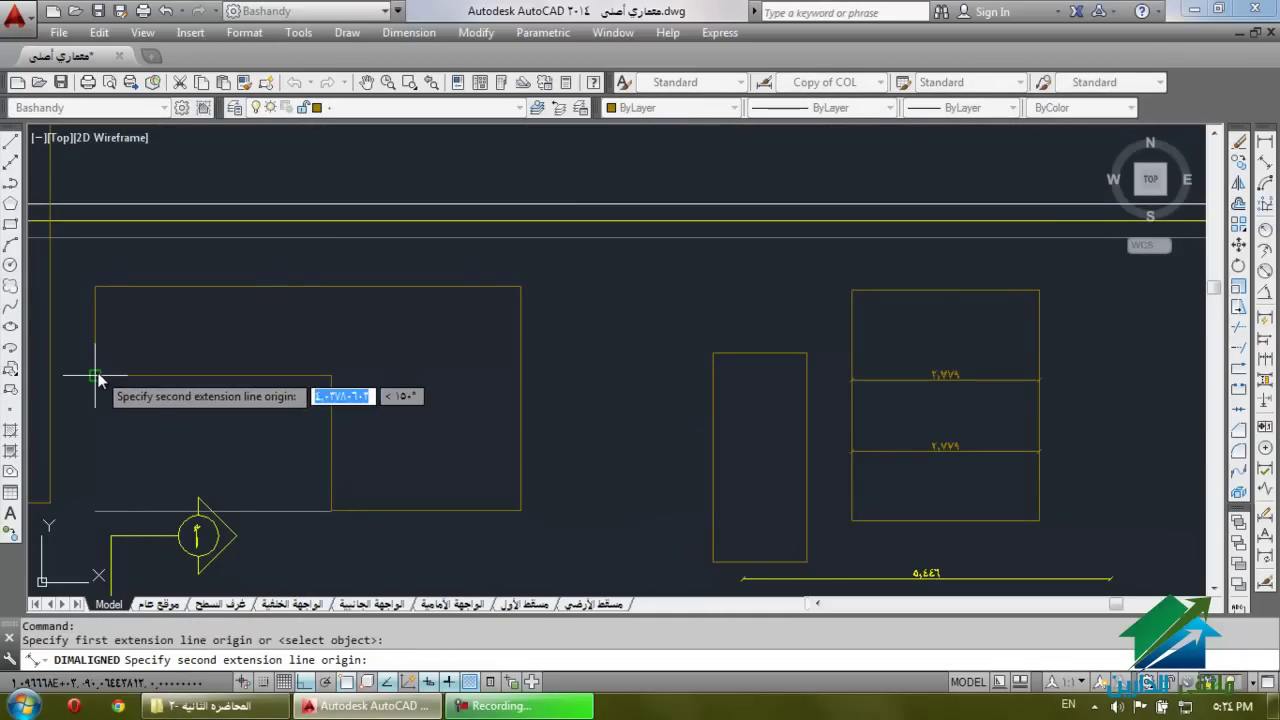
left_click(95, 377)
scroll(319, 531, "up", 5)
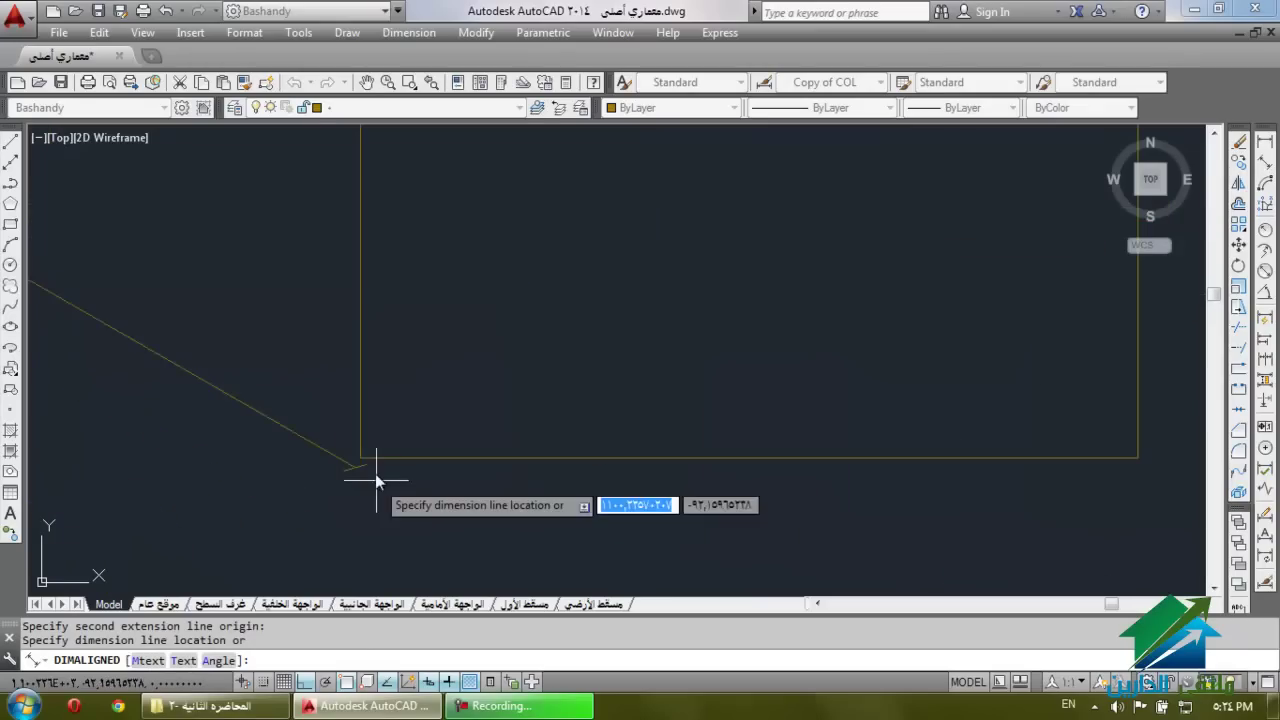
left_click(362, 460)
scroll(421, 511, "down", 5)
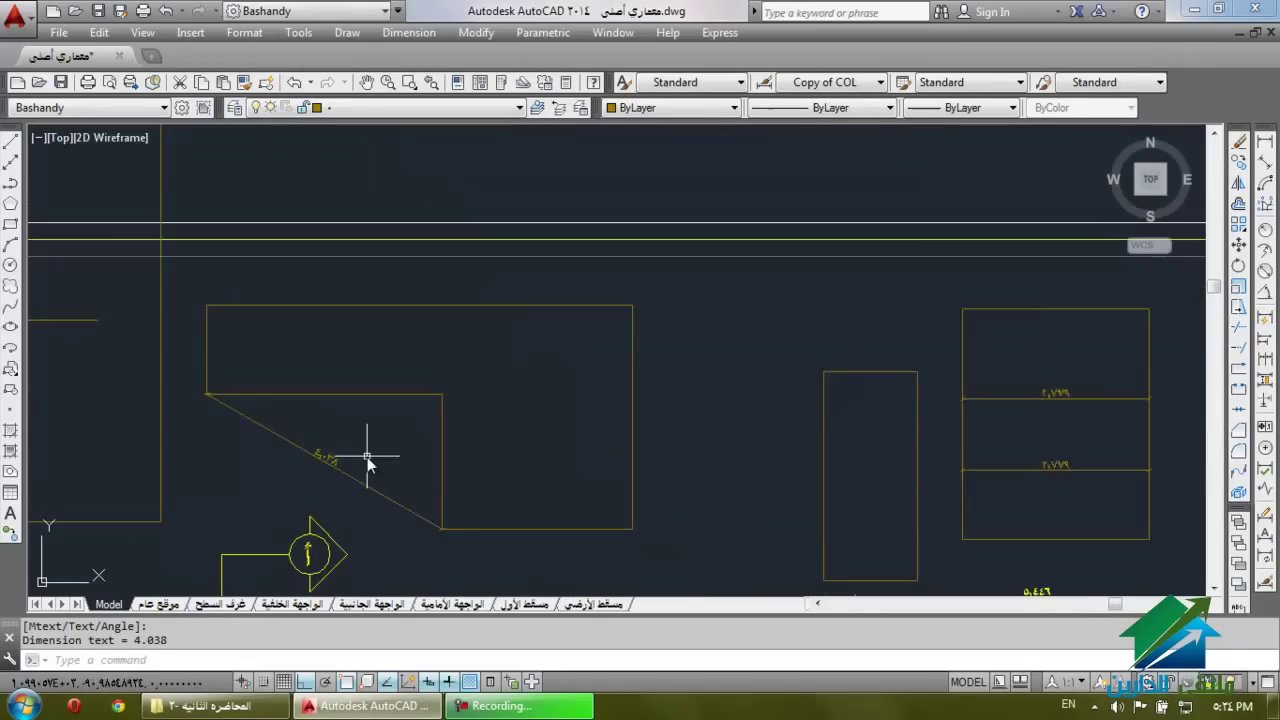
scroll(367, 457, "up", 2)
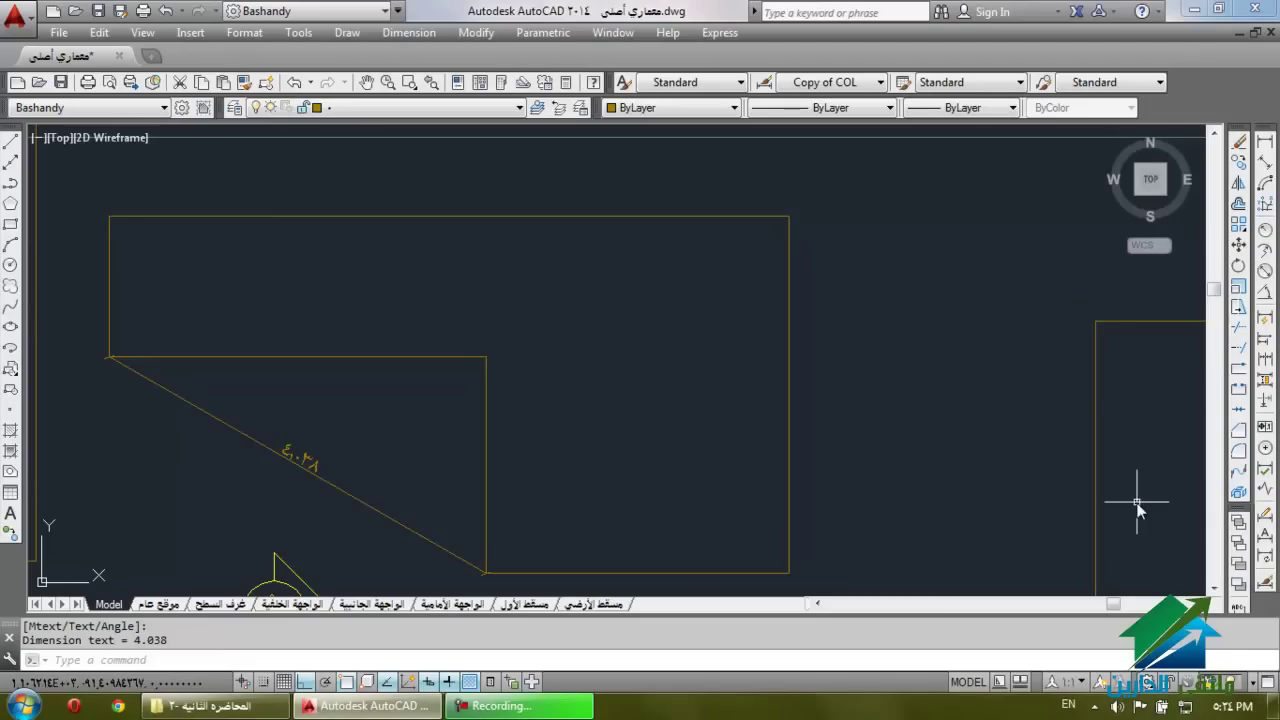
left_click(912, 288)
scroll(858, 392, "down", 7)
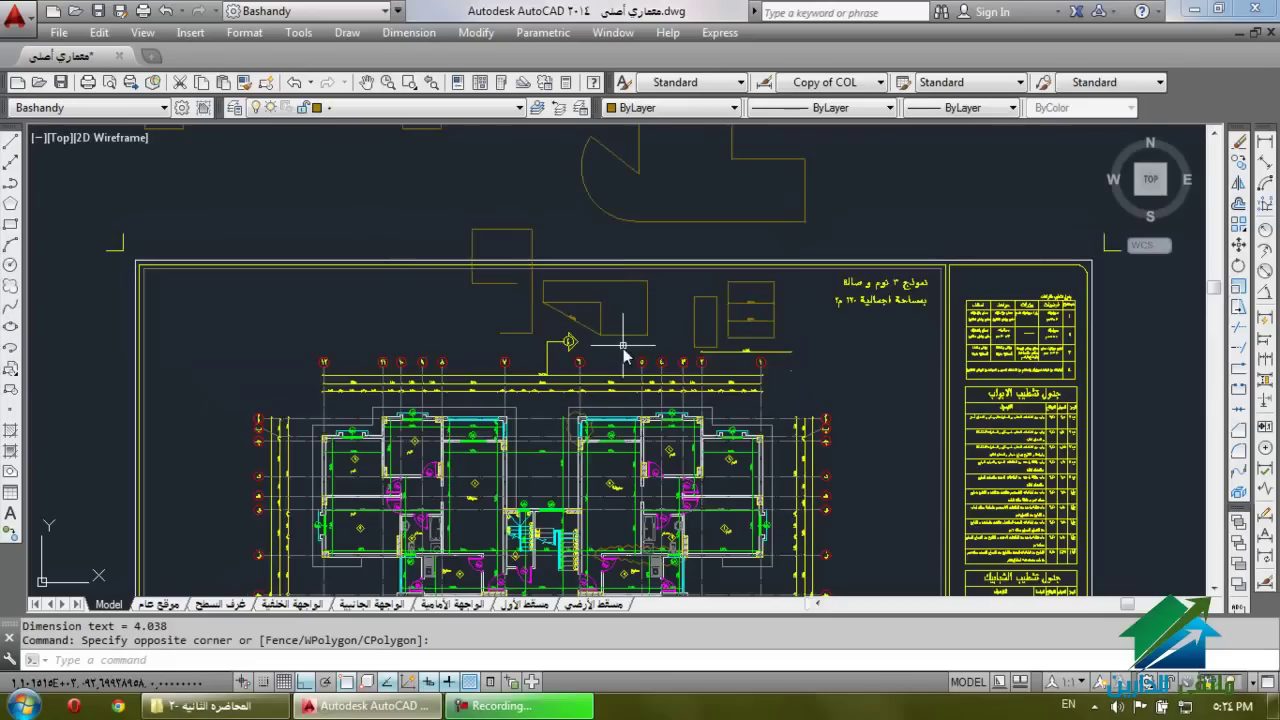
Turn Fill mode OFF while viewing the hatched corner column of the upper-right bedroom.
scroll(878, 289, "up", 3)
scroll(1027, 129, "up", 4)
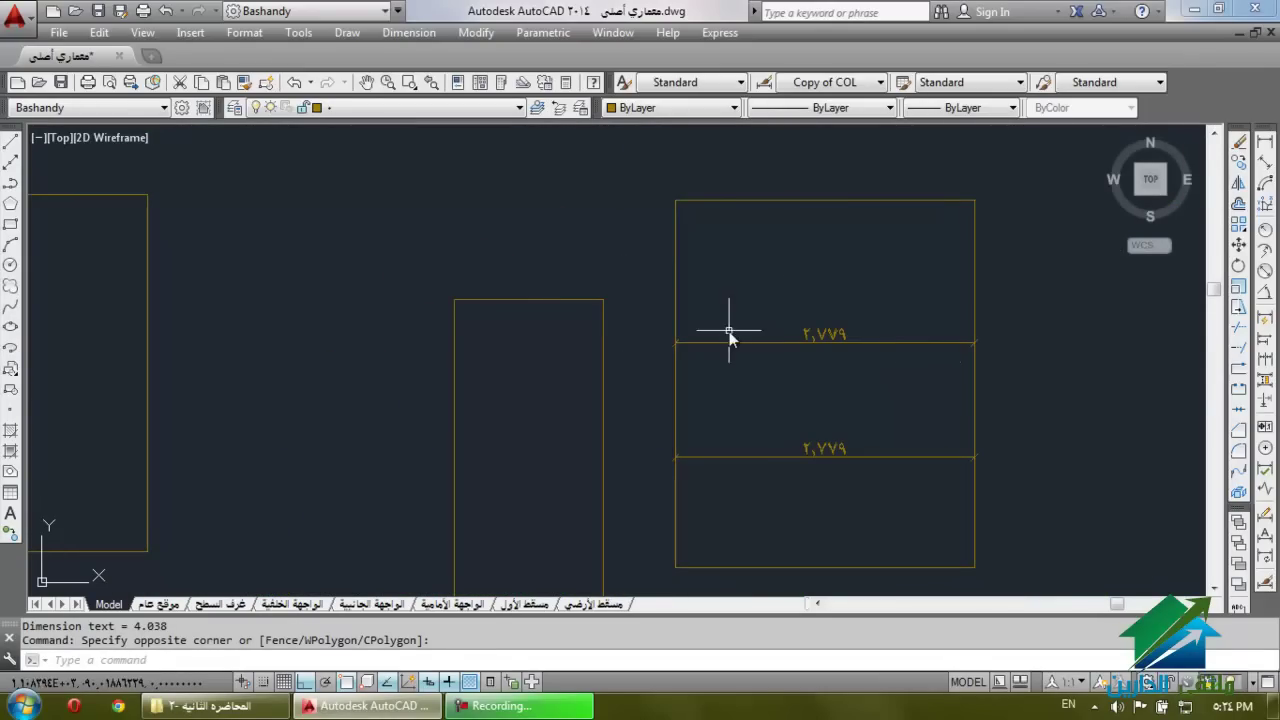
scroll(751, 215, "down", 4)
scroll(755, 505, "up", 5)
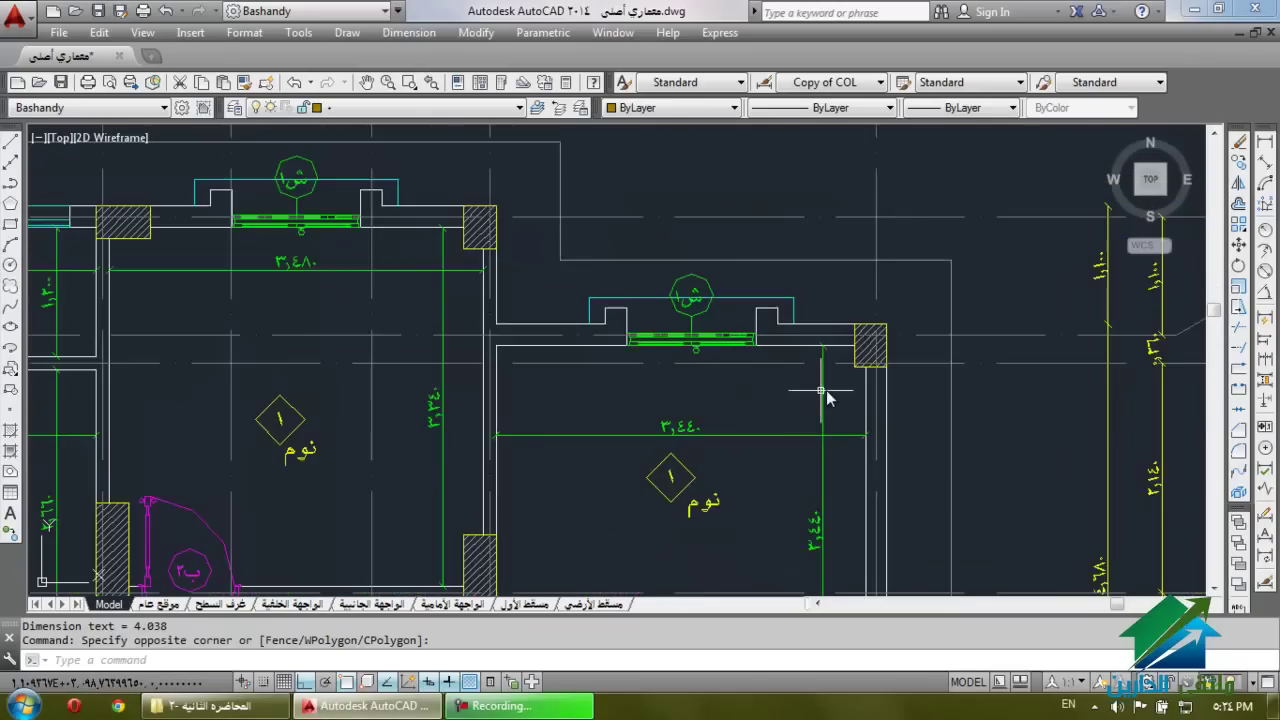
left_click(880, 449)
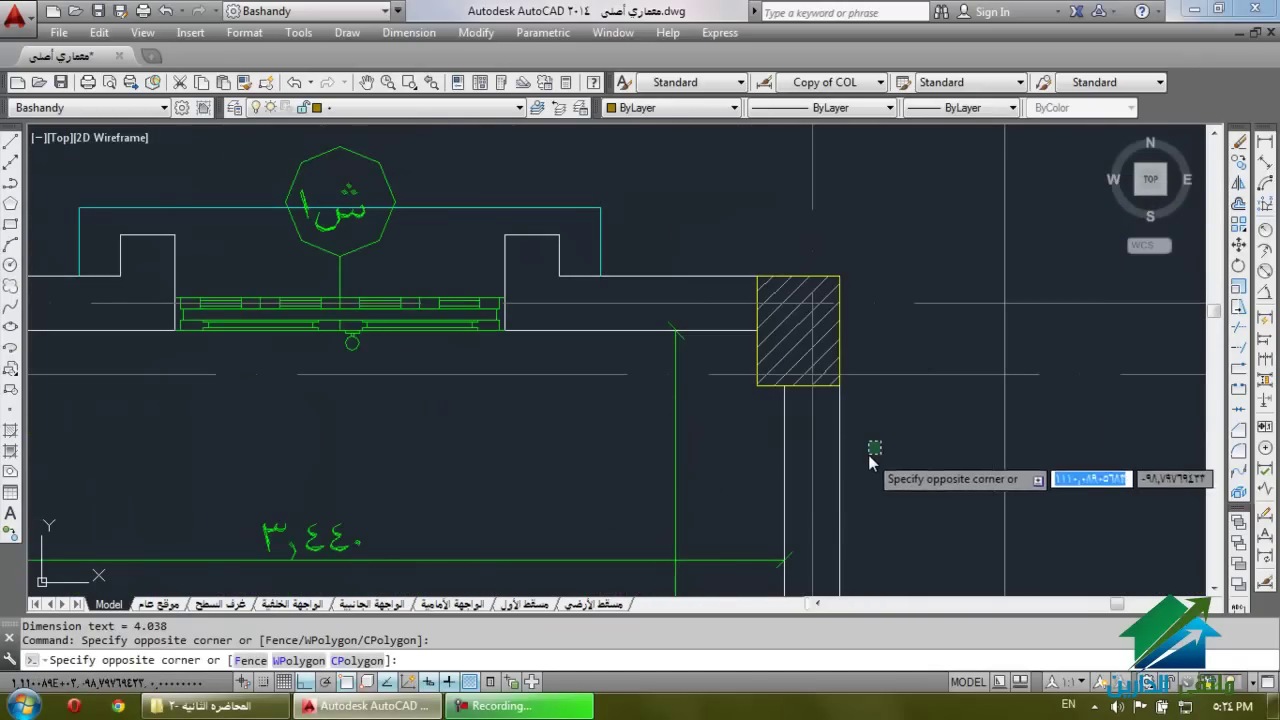
left_click(869, 456)
type("FILL")
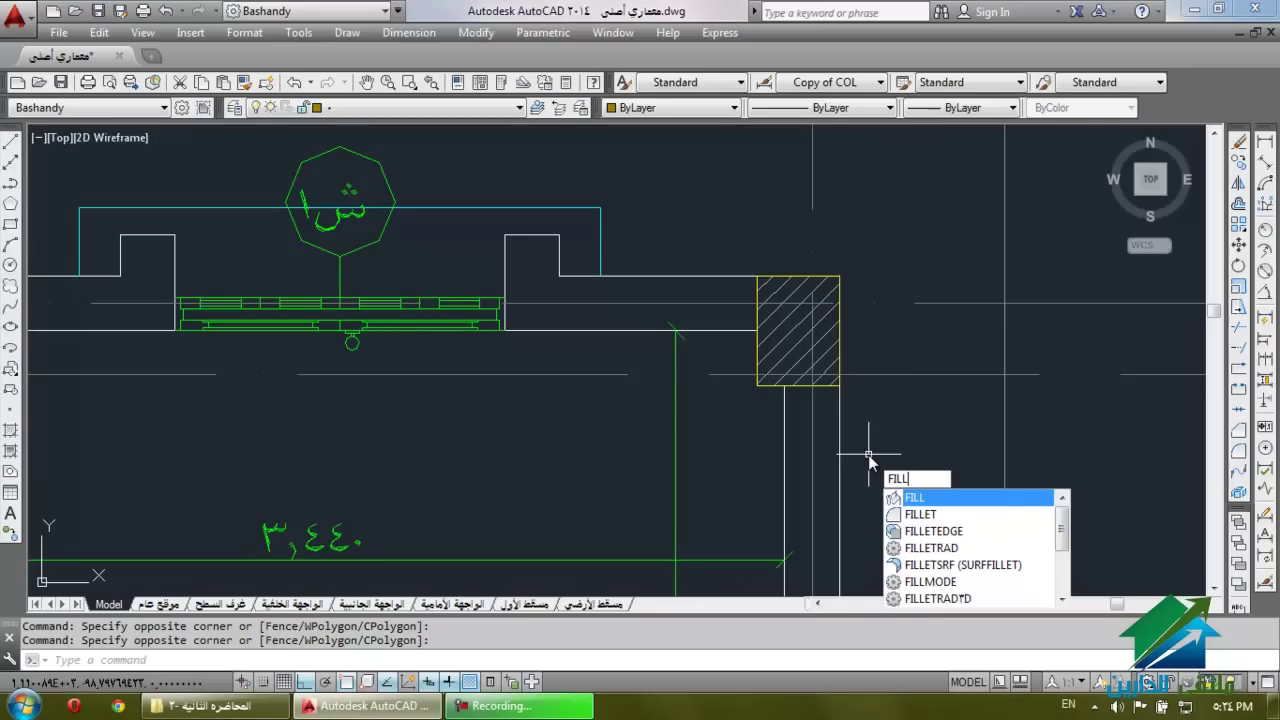
key("Return")
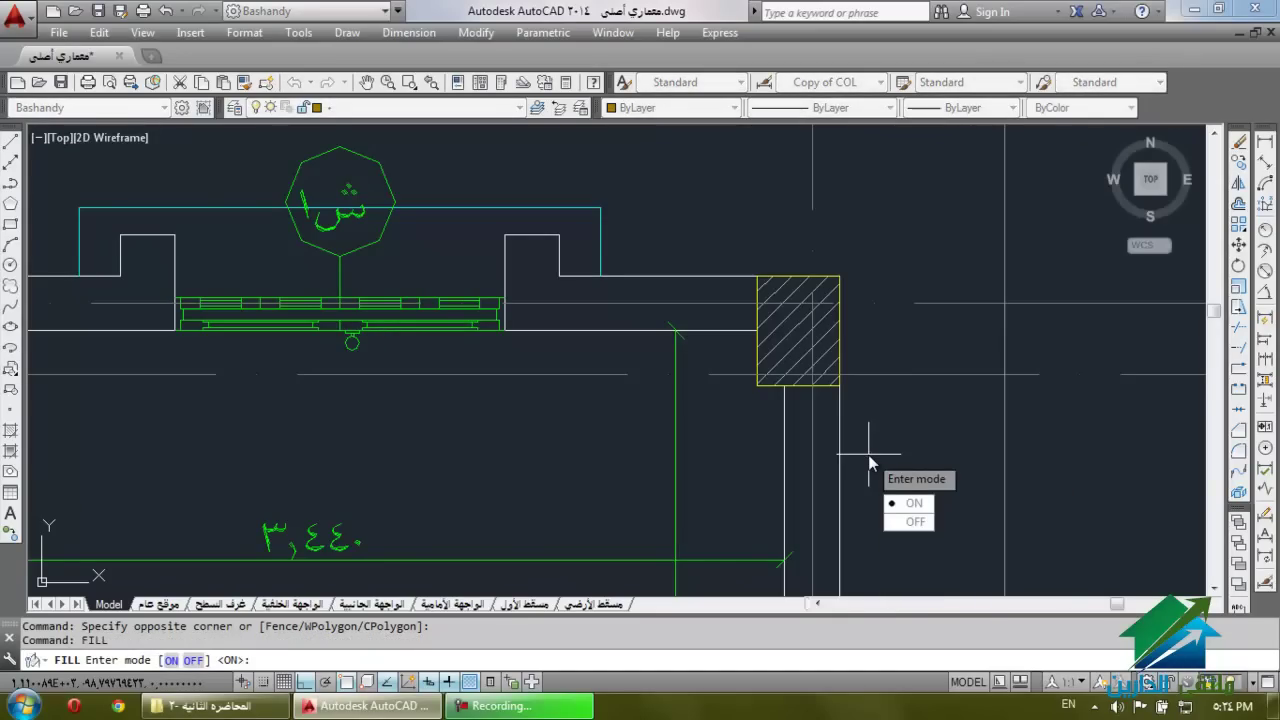
left_click(905, 522)
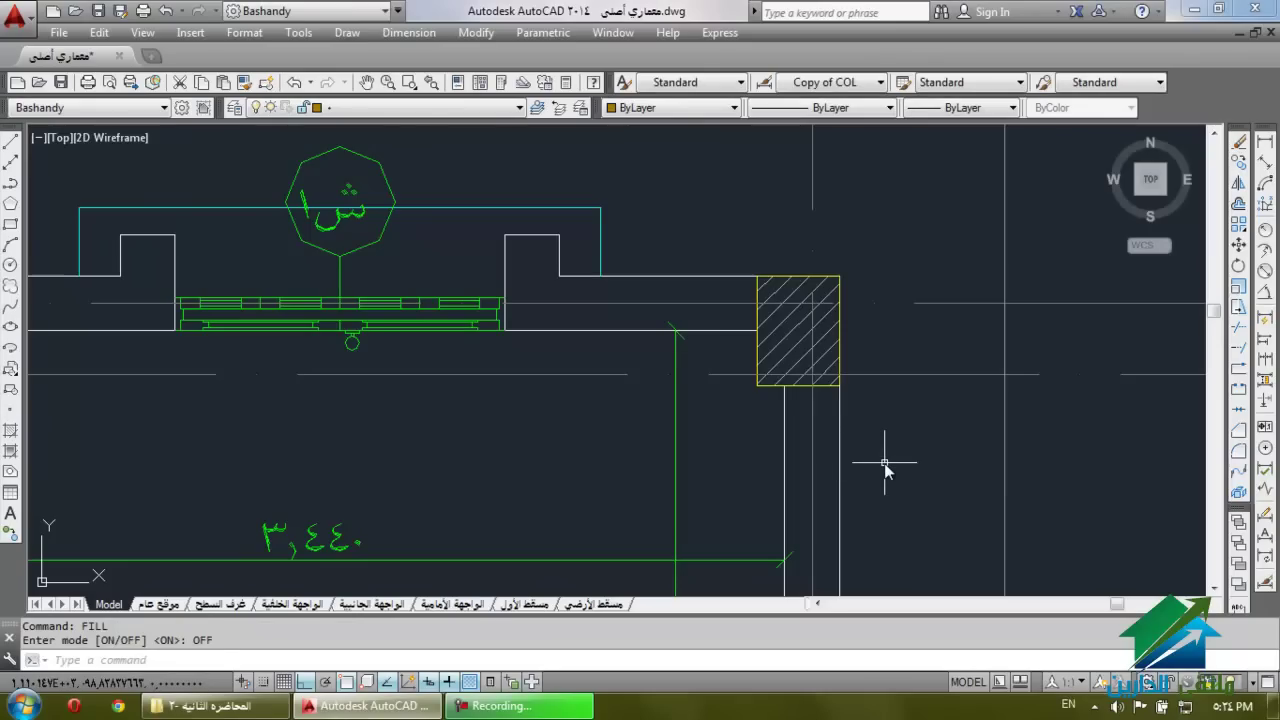
Set Fill mode to off again and regenerate the drawing to check its effect on the column hatch.
type("FILL")
key("Return")
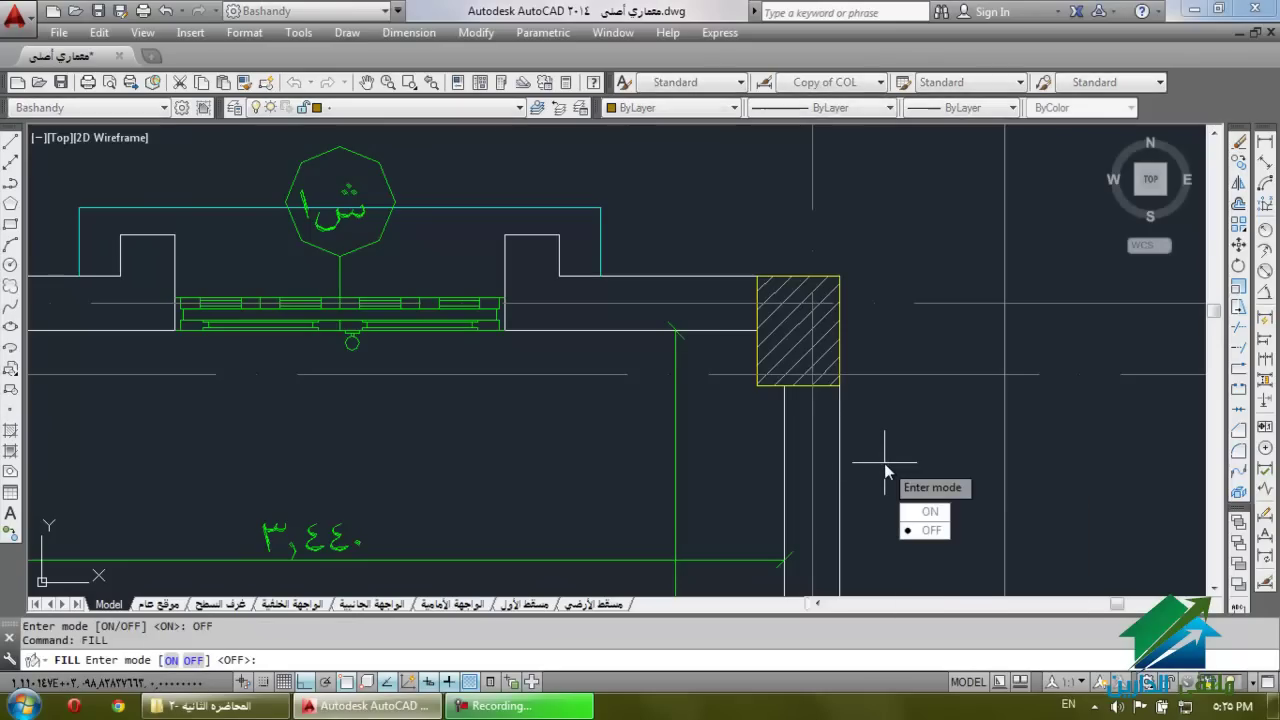
type("off")
key("Return")
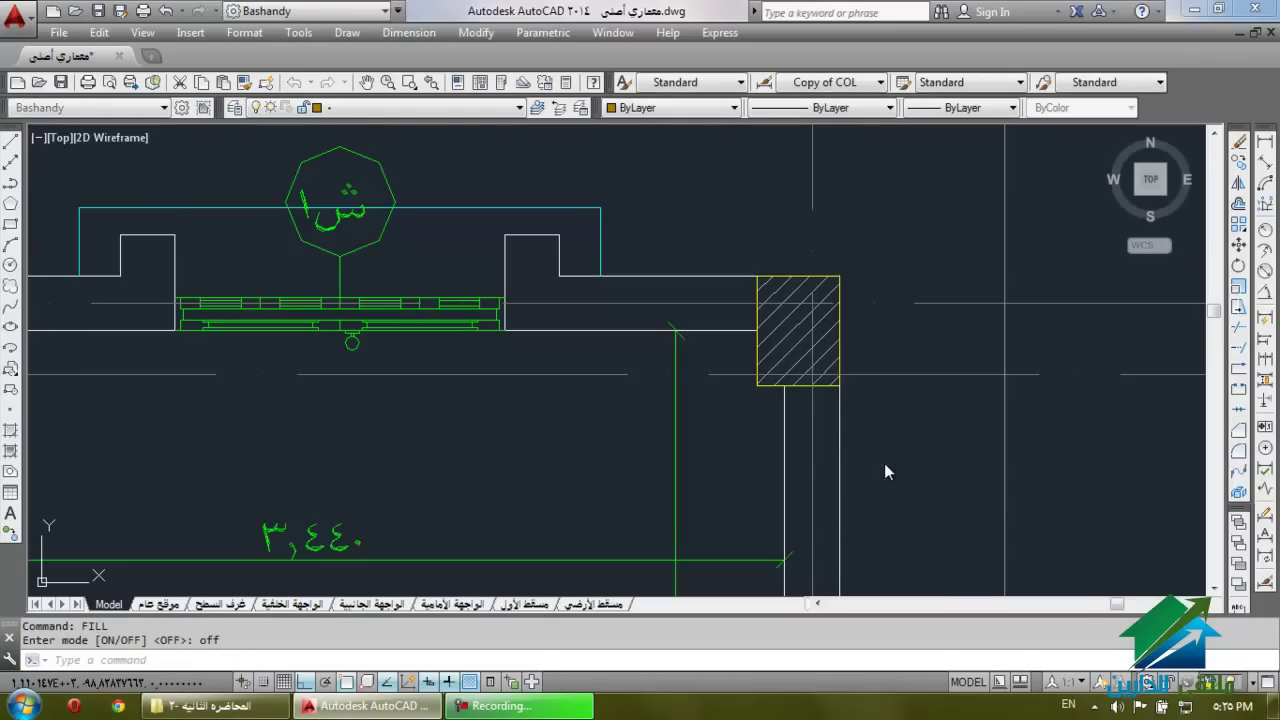
type("re")
key("Return")
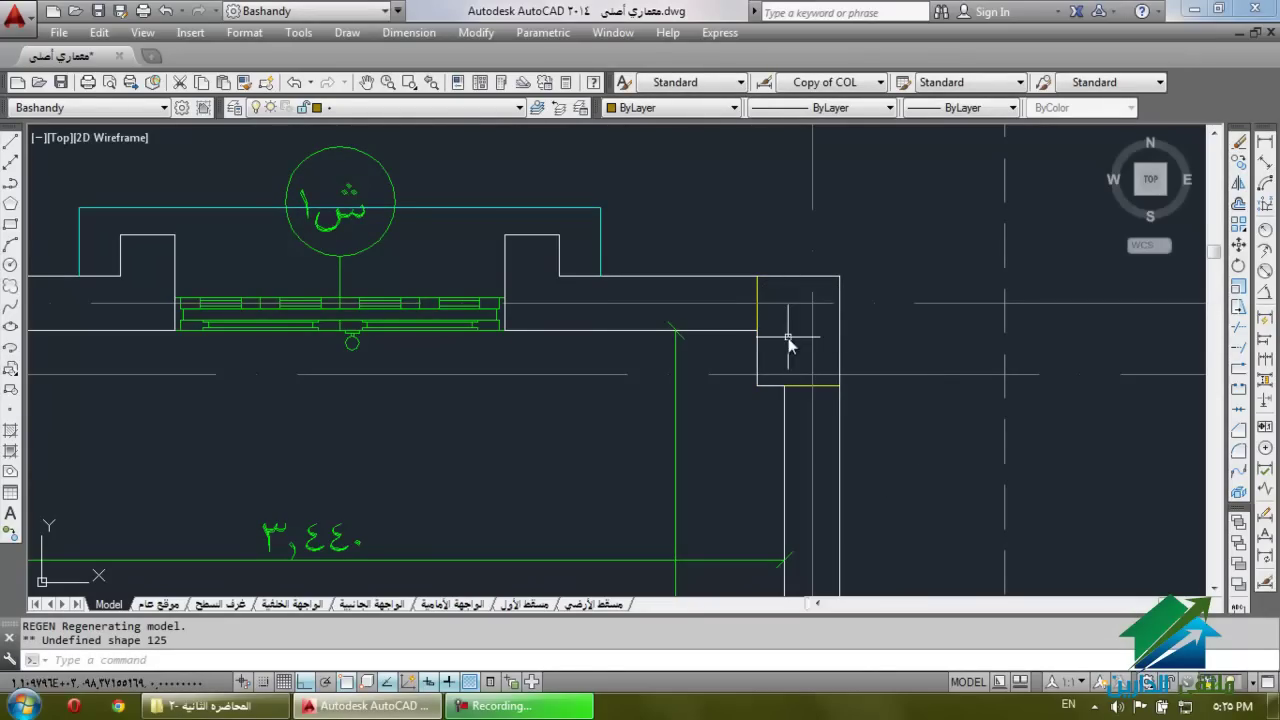
left_click(891, 450)
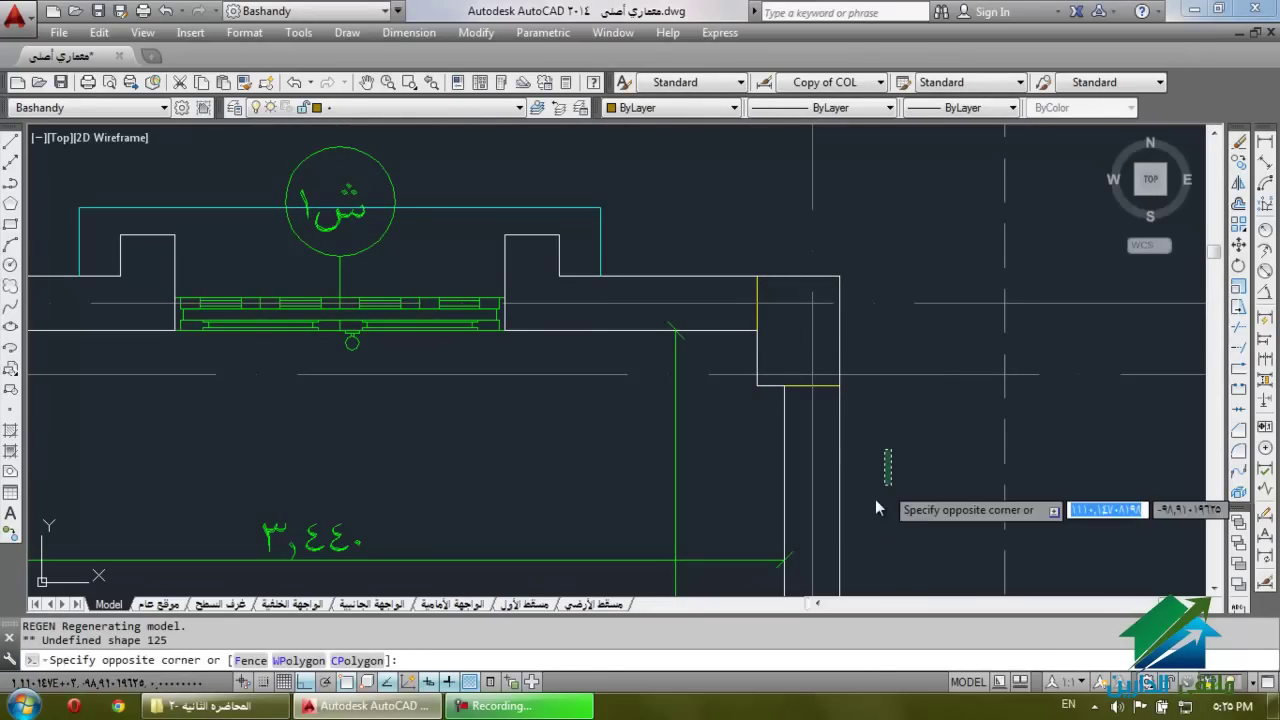
left_click(875, 499)
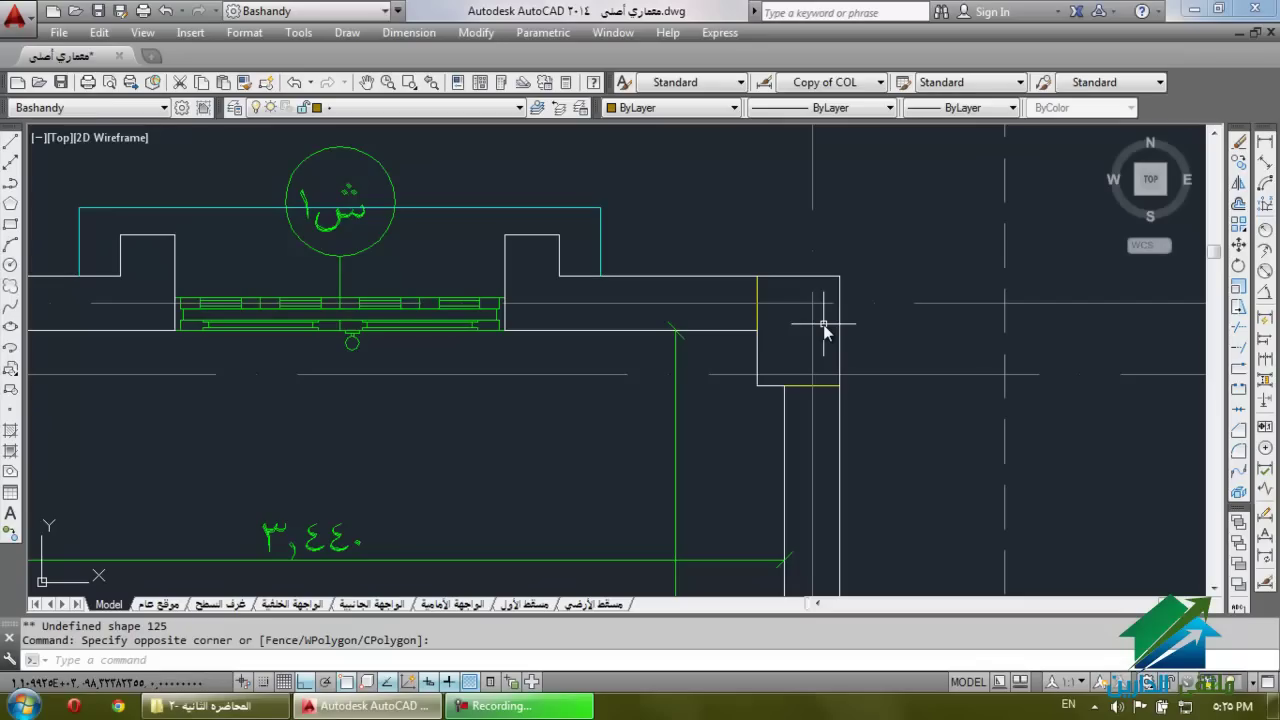
Set Fill mode to on and regenerate the drawing to restore the column hatch.
type("f")
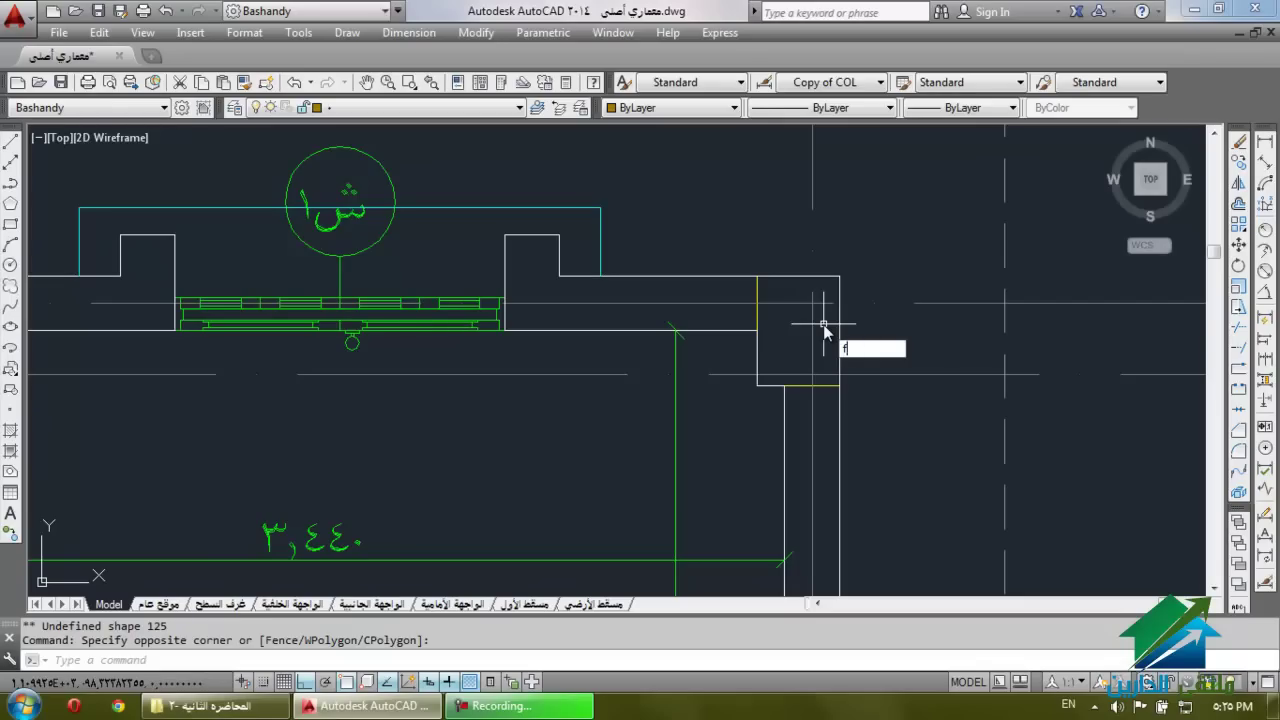
key("Return")
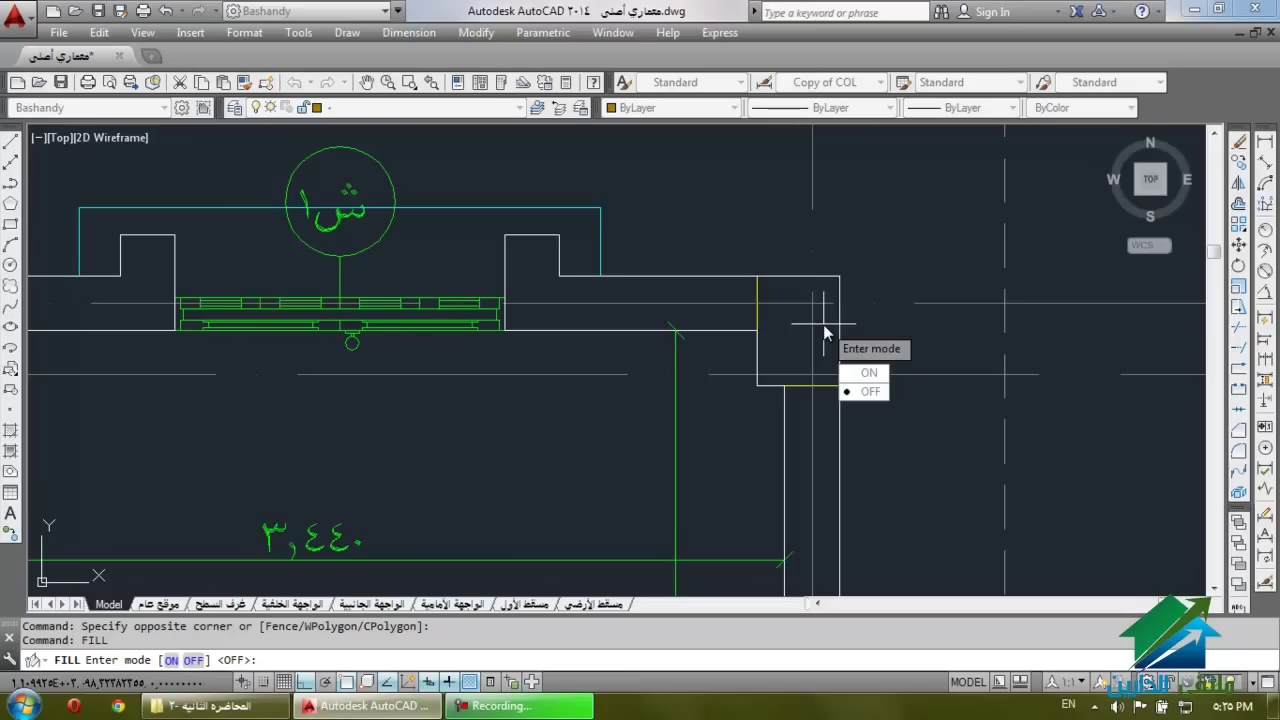
type("on")
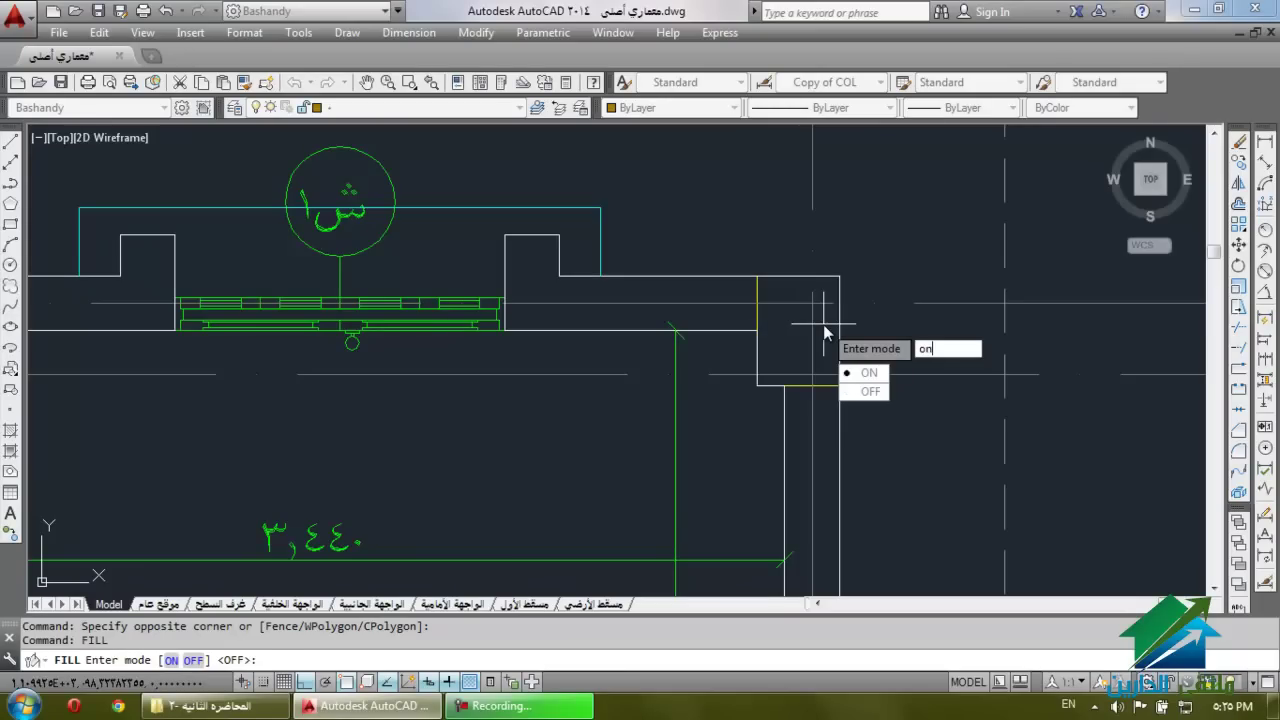
key("Return")
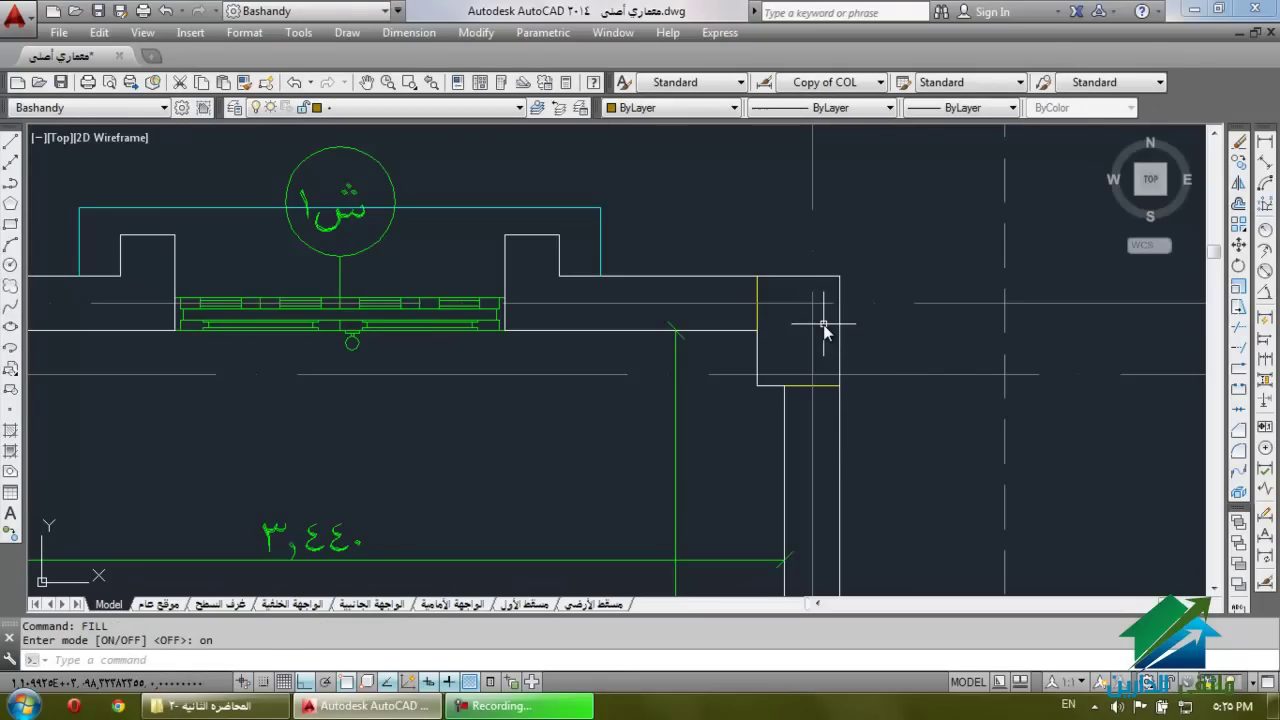
type("RE")
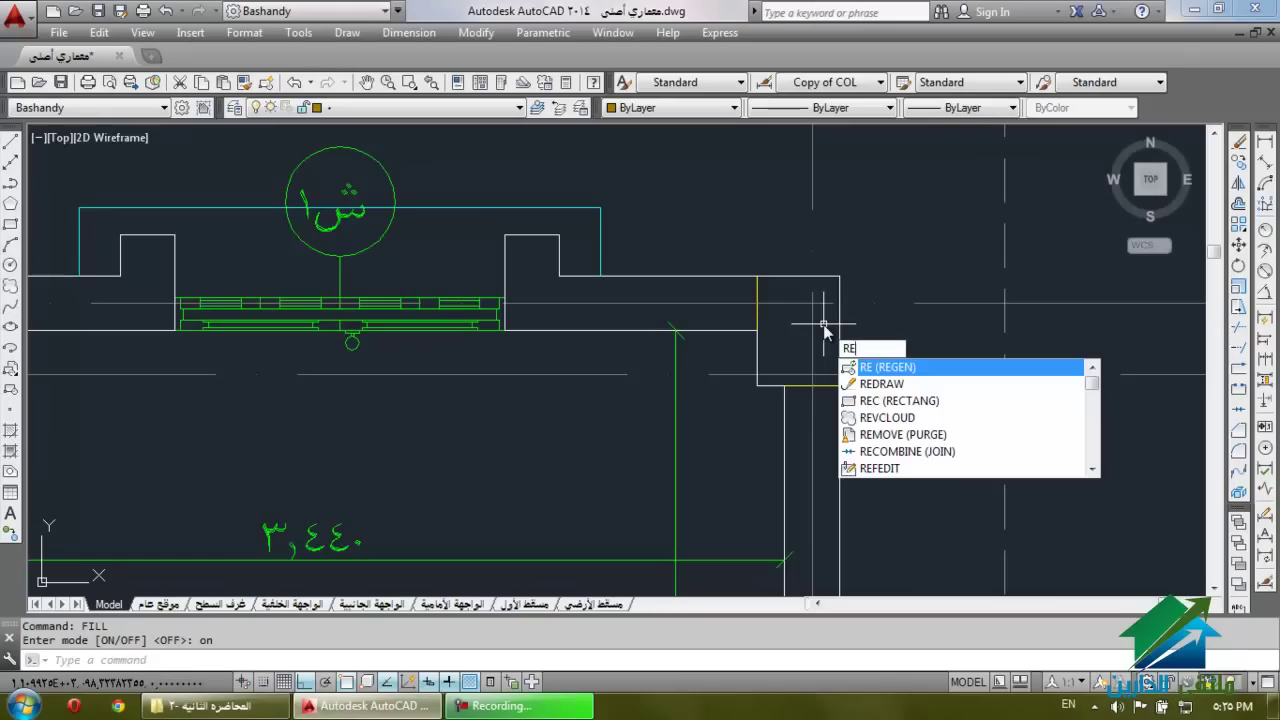
key("Return")
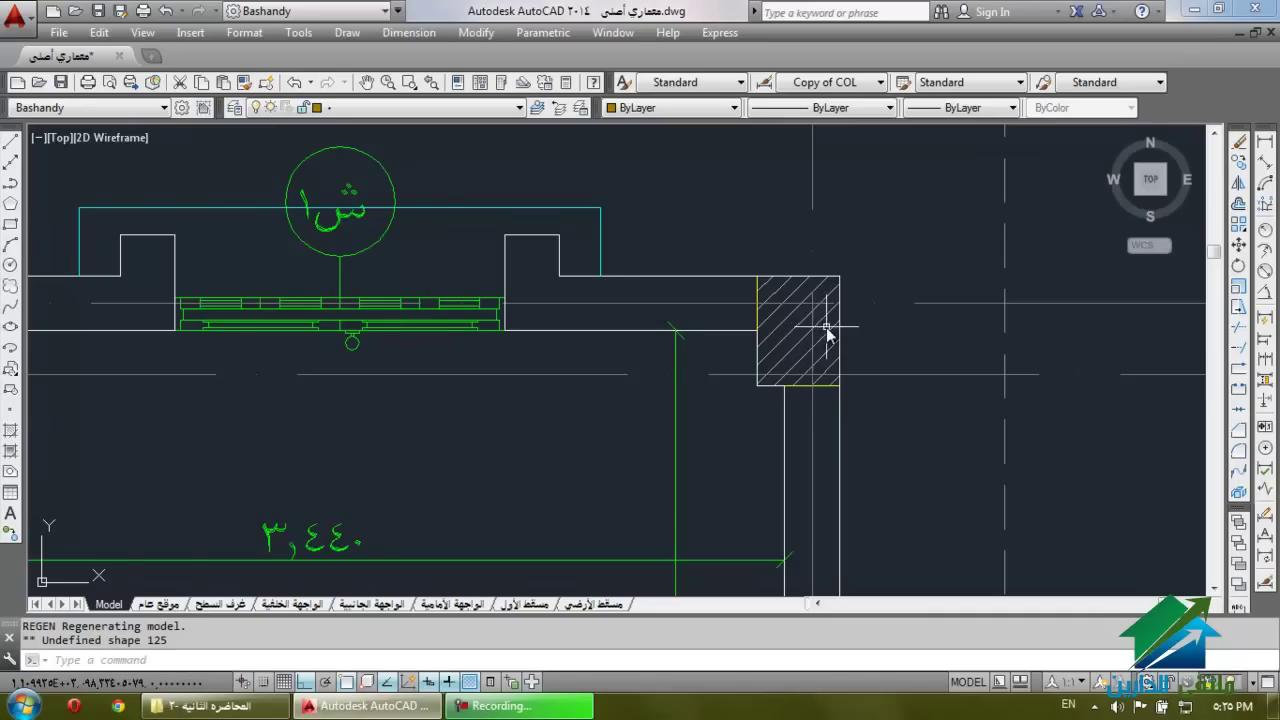
Erase the narrow rectangle, the divided rectangle with its dimensions, and the separate linear dimension above the plan's upper-right grid bubbles.
scroll(604, 270, "down", 5)
scroll(604, 270, "down", 5)
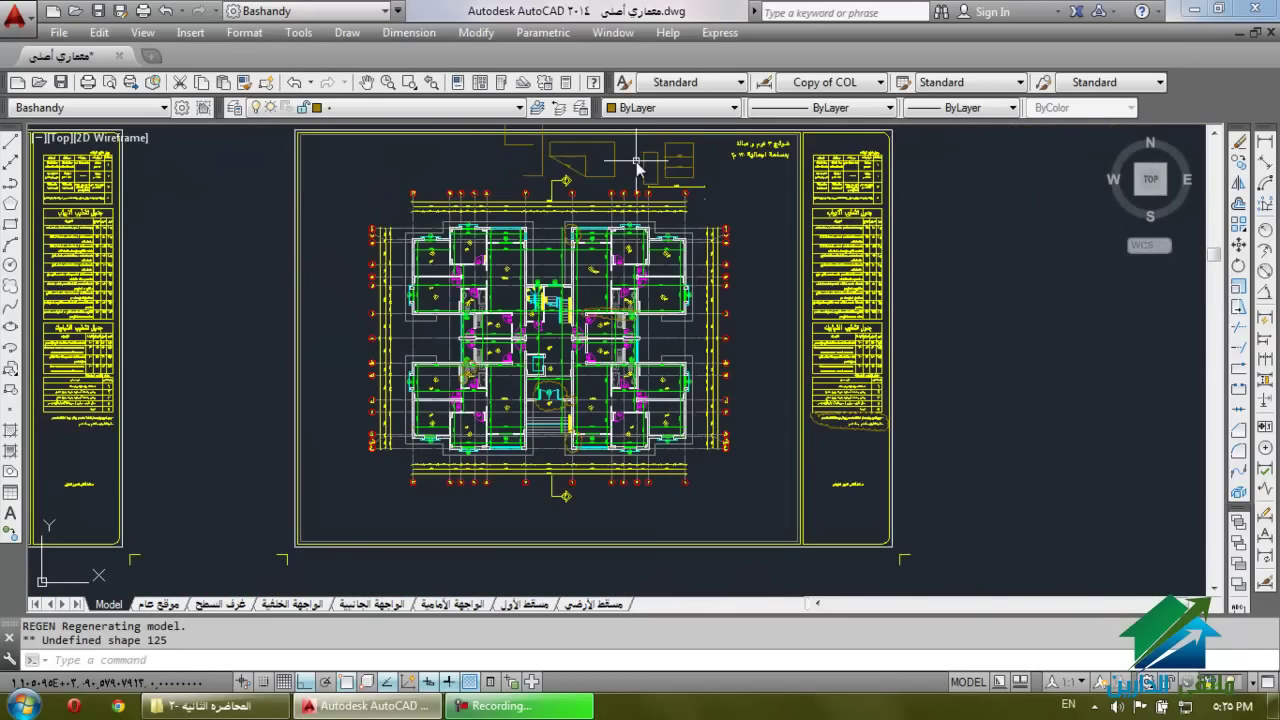
key("Escape")
key("Escape")
scroll(740, 200, "up", 6)
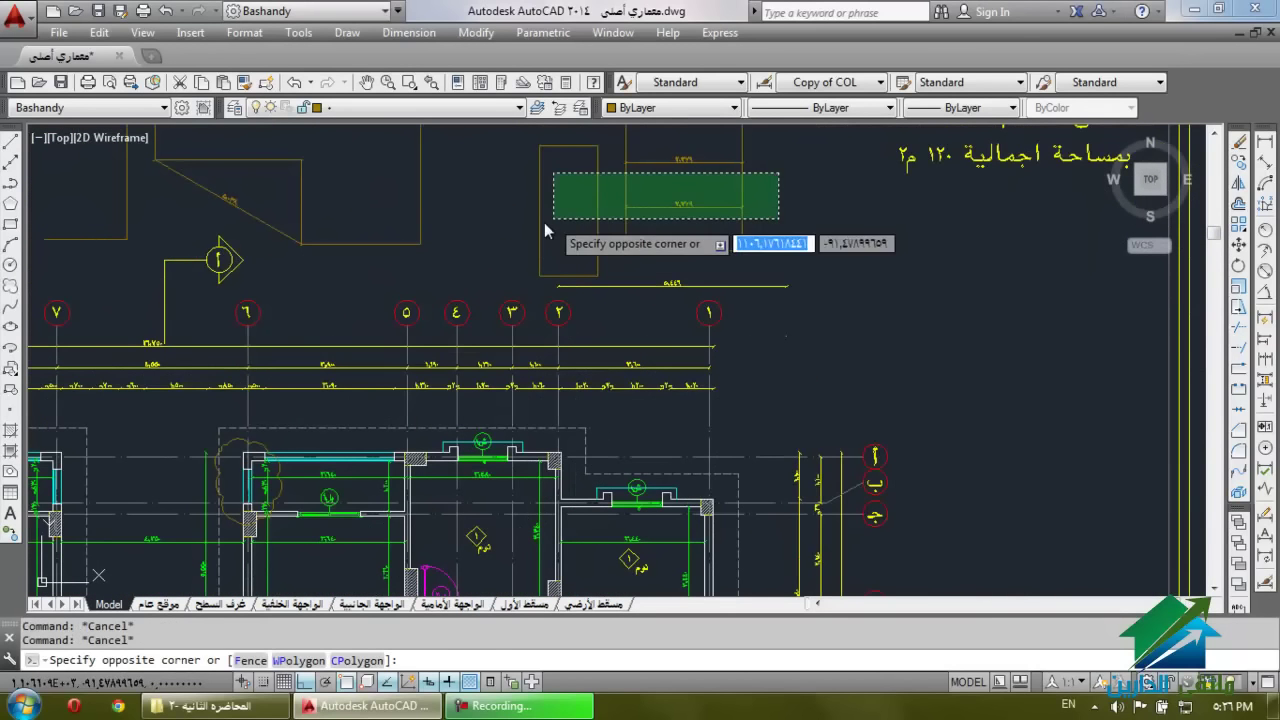
left_click(552, 212)
left_click(794, 234)
left_click(746, 310)
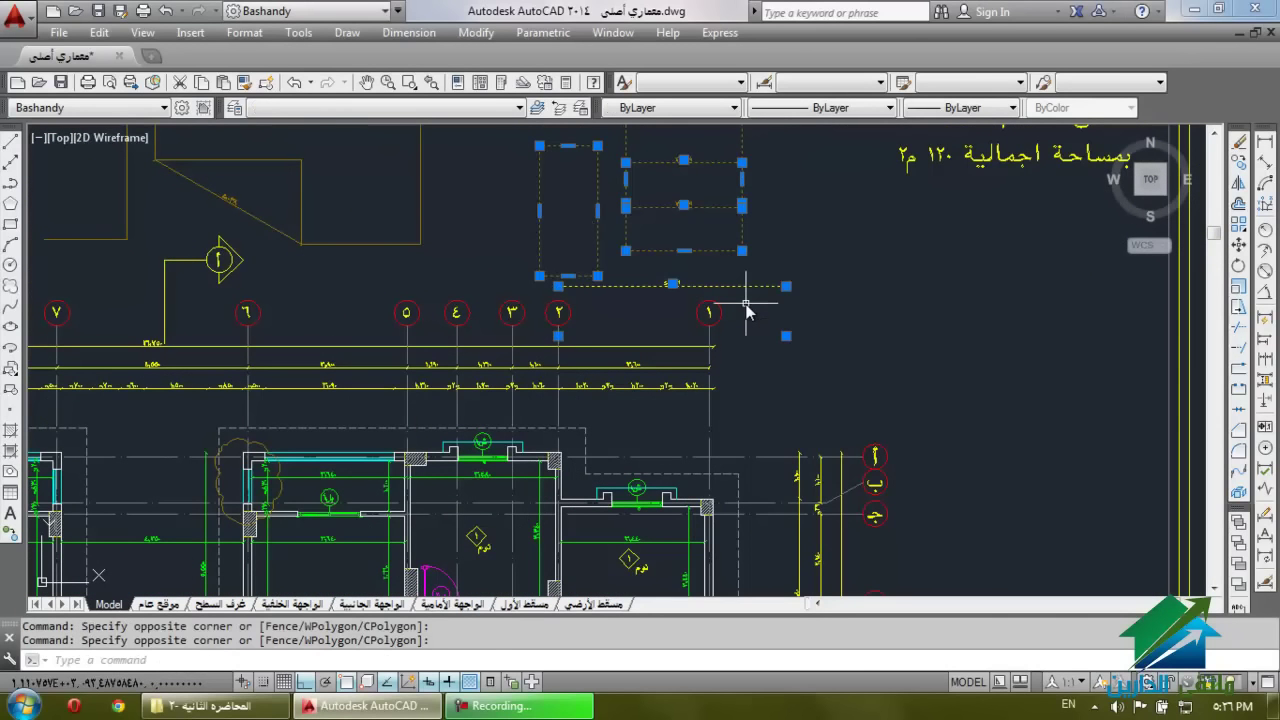
key("Delete")
Erase the remaining practice shapes above the plan, including the stepped outline and the notched outline with its aligned dimension.
scroll(746, 310, "down", 2)
left_click(568, 195)
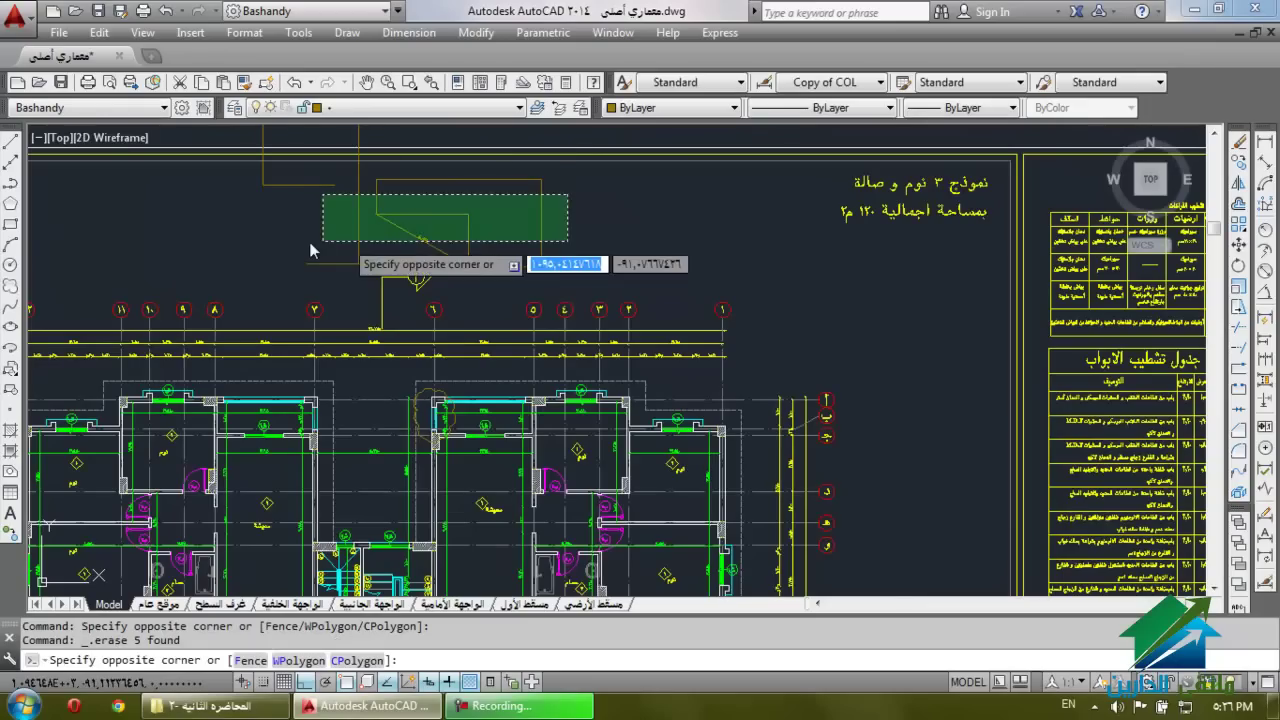
left_click(298, 250)
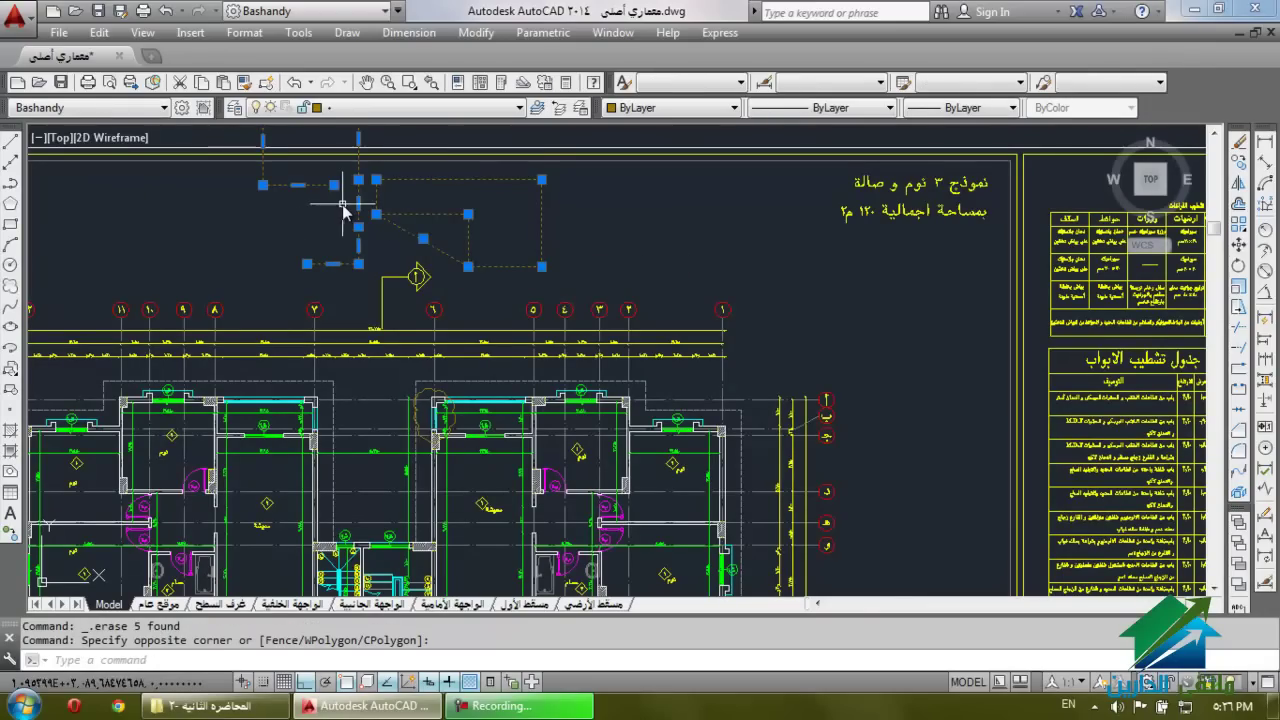
key("Delete")
scroll(686, 223, "down", 3)
scroll(689, 218, "up", 1)
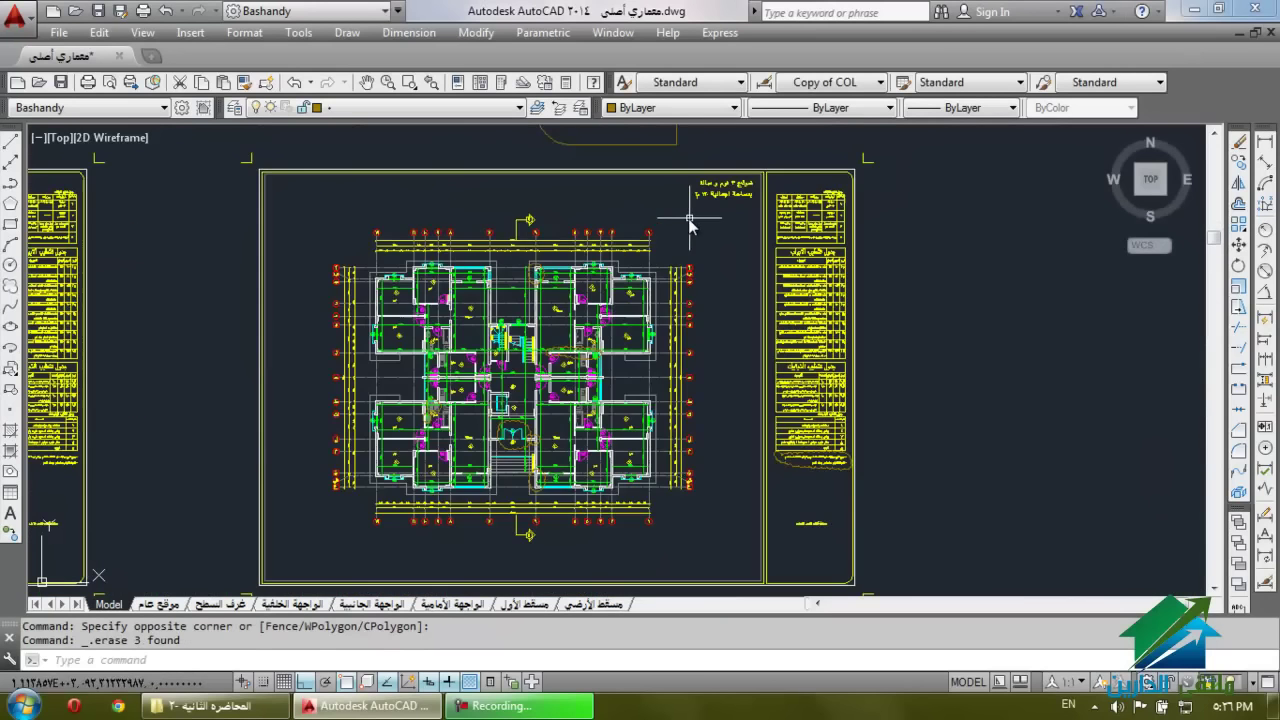
left_click(714, 221)
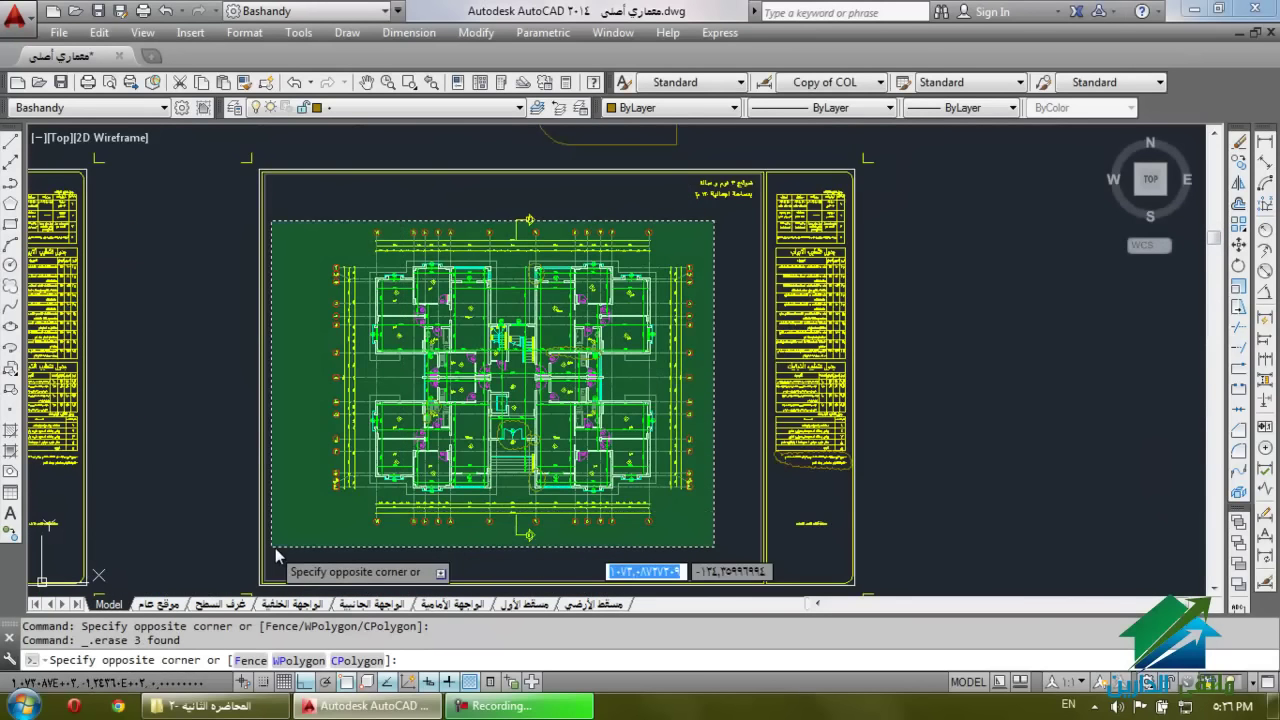
key("Escape")
key("Escape")
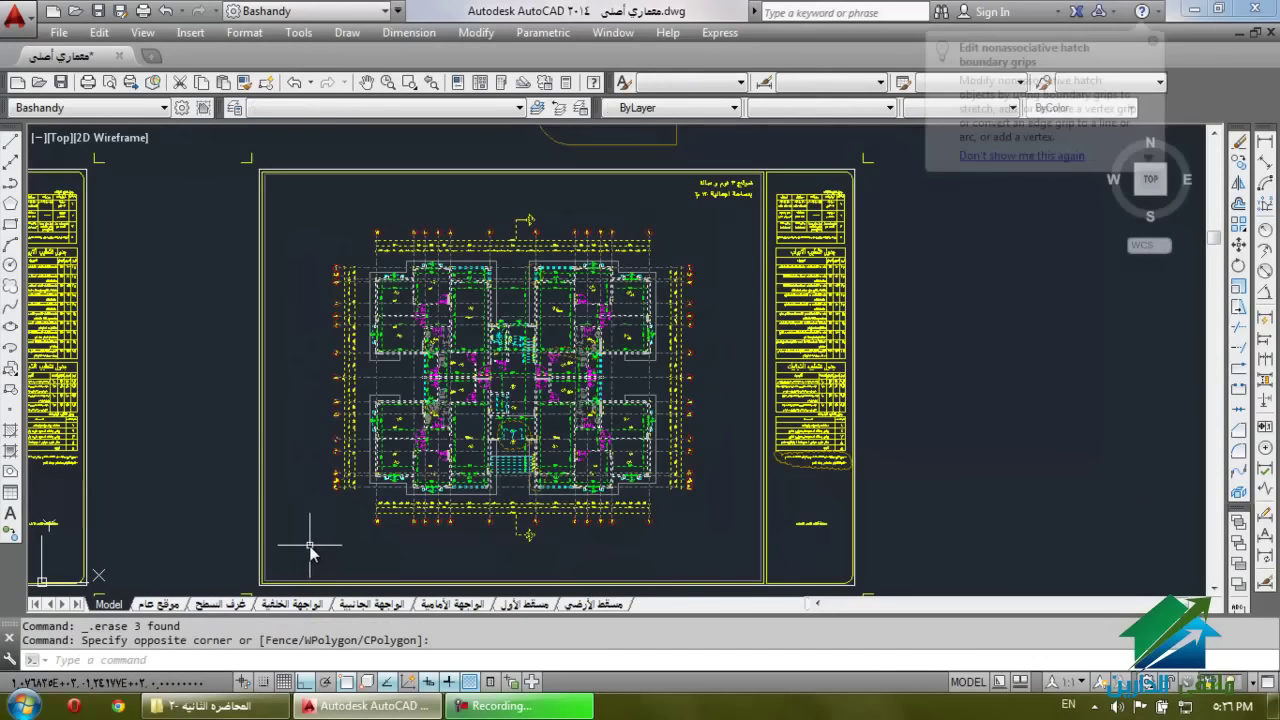
scroll(525, 375, "up", 5)
left_click(690, 345)
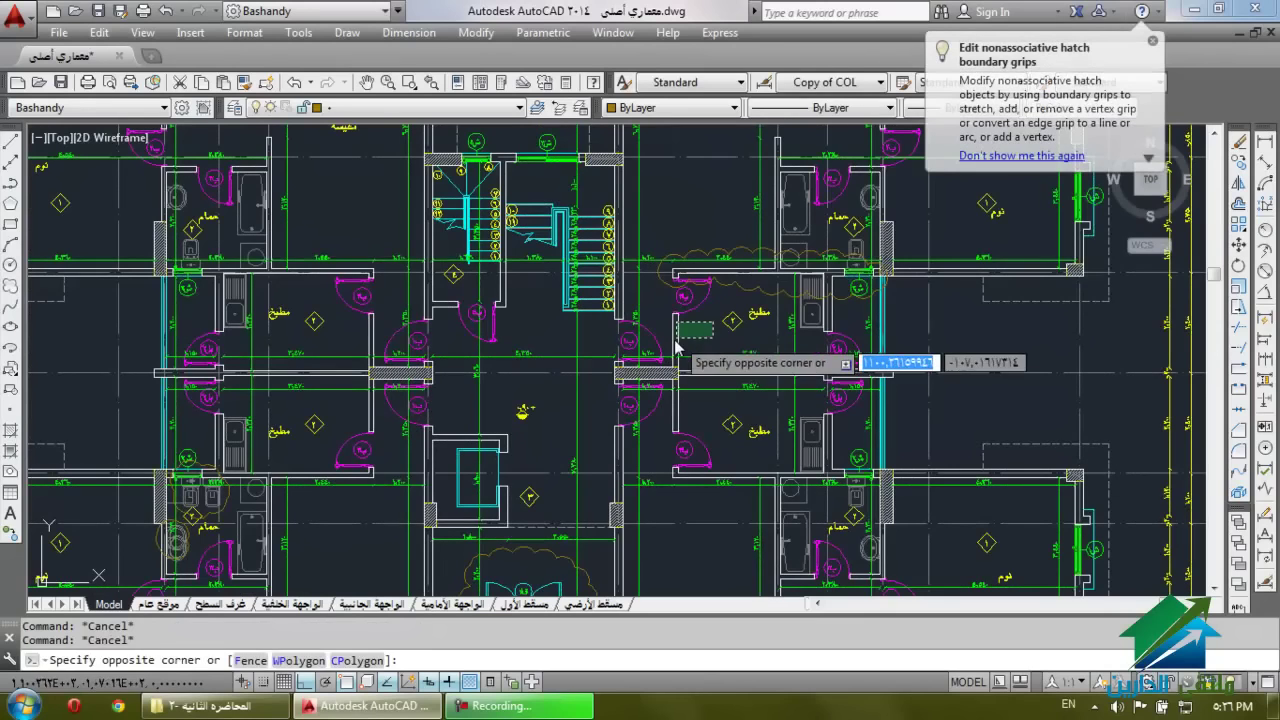
key("Escape")
left_click(660, 218)
key("Escape")
scroll(615, 228, "down", 5)
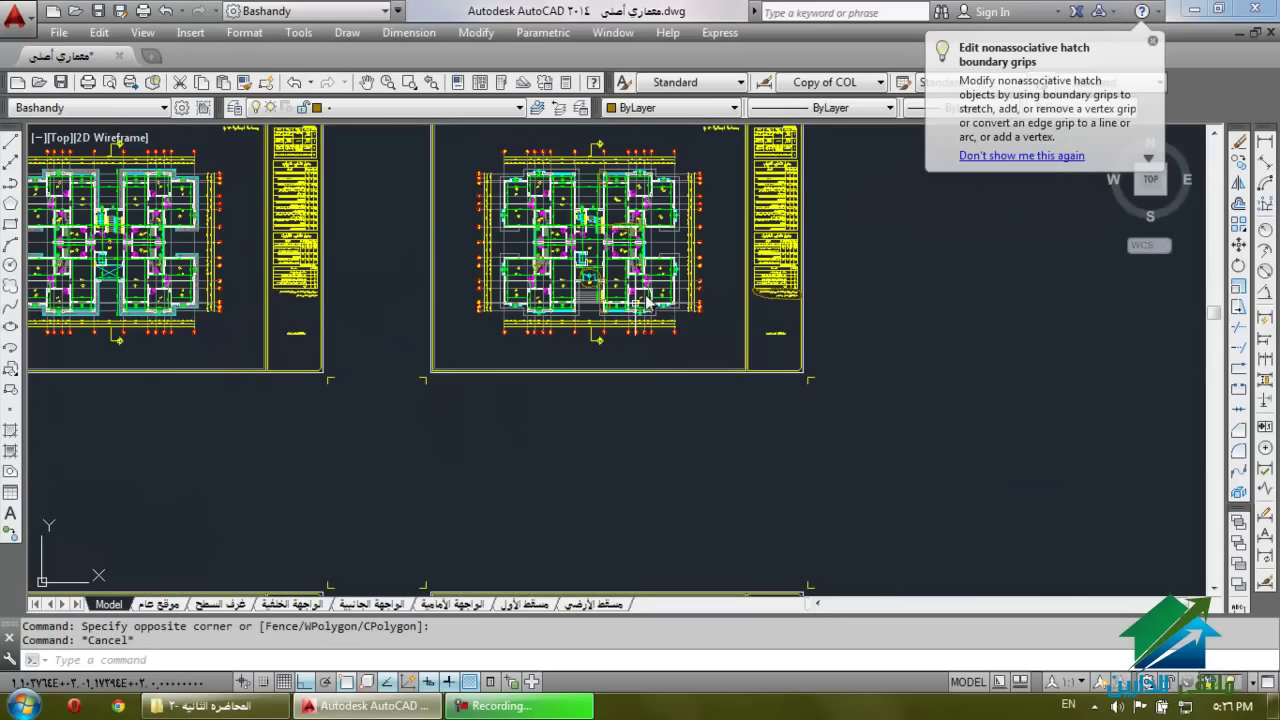
Select the whole floor plan with its grid and dimensions inside the sheet frame, and bring up the options for the selection.
left_click(703, 141)
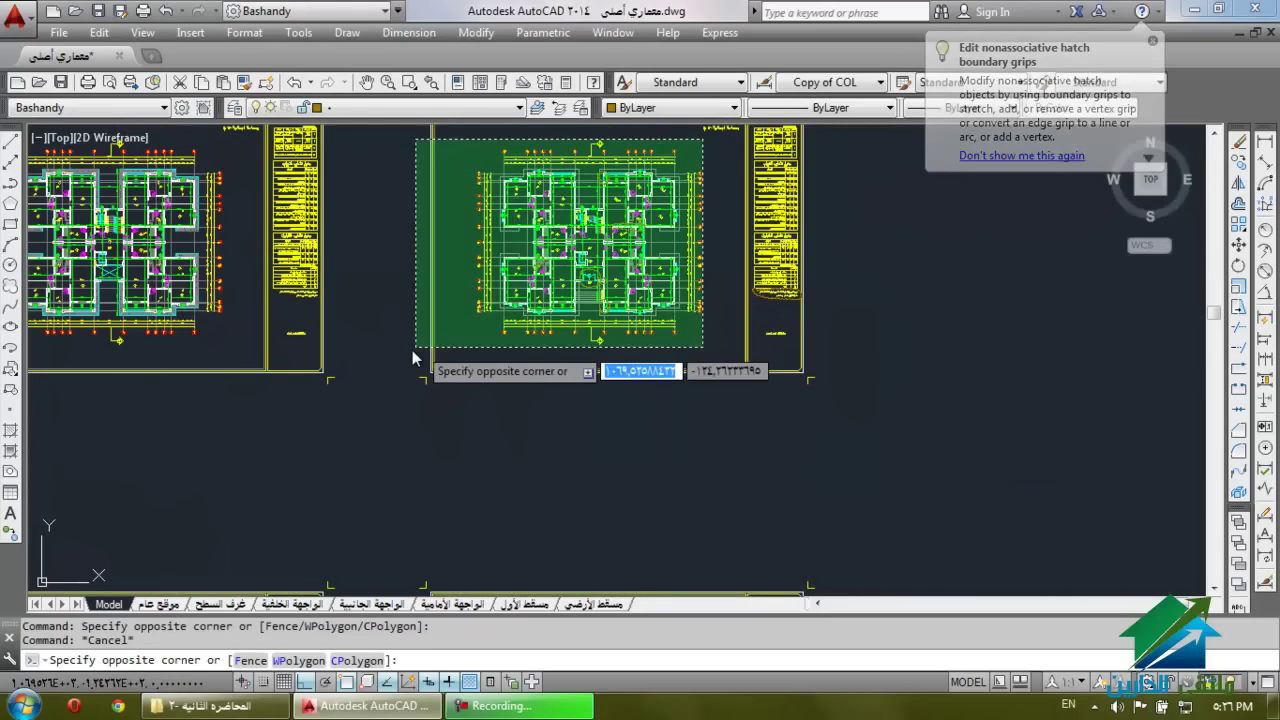
left_click(453, 353)
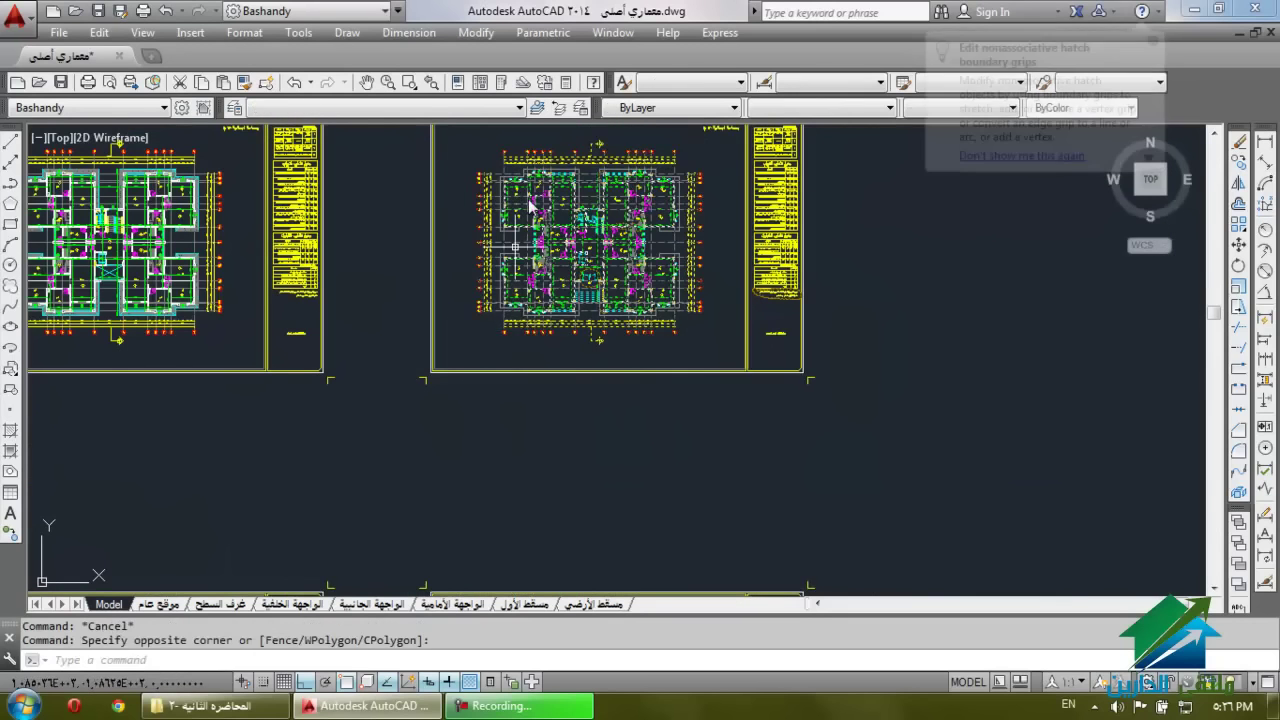
scroll(626, 188, "up", 2)
left_click(810, 140)
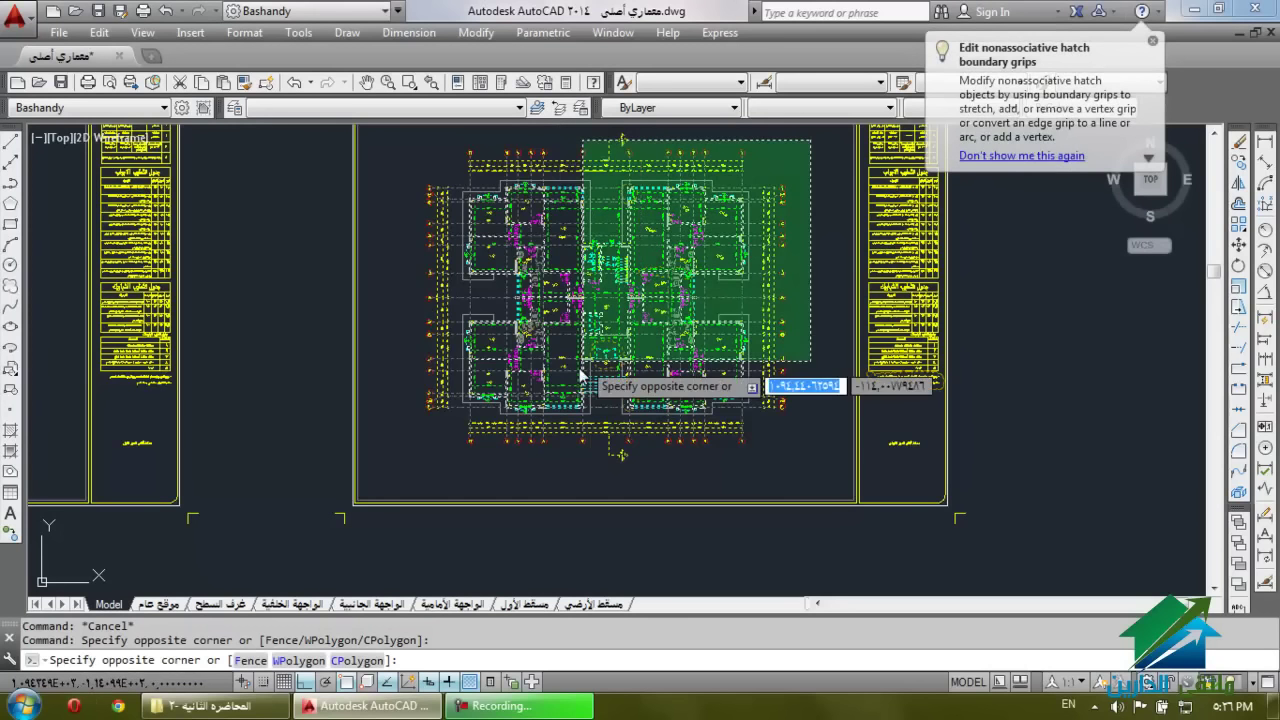
left_click(385, 466)
right_click(535, 330)
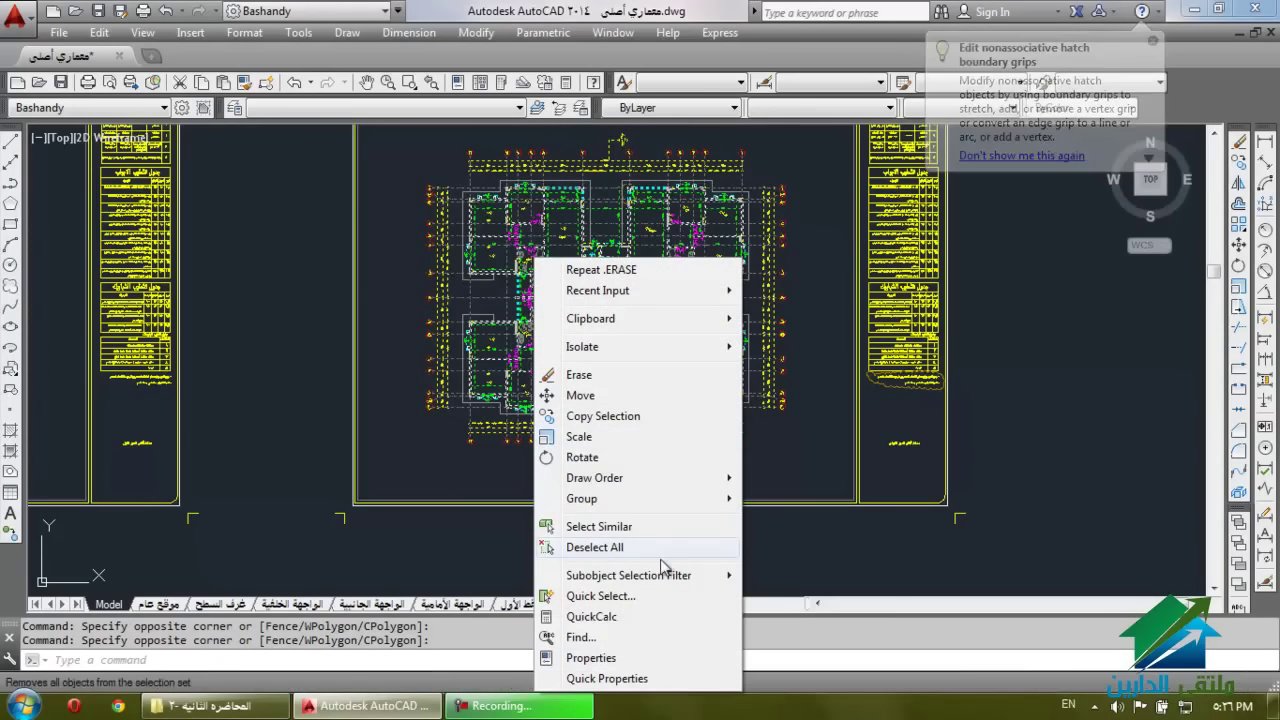
Group the selected floor plan objects inside the sheet frame into one unnamed group.
mouse_move(670, 580)
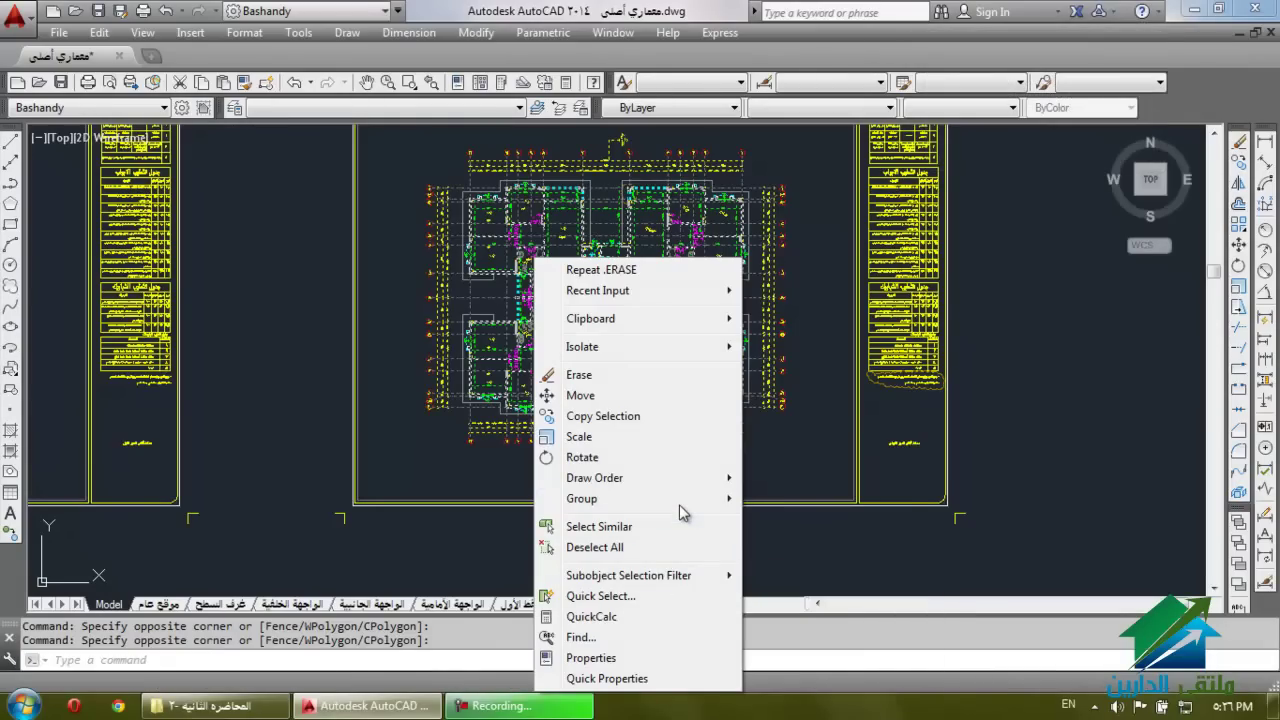
mouse_move(680, 511)
left_click(757, 500)
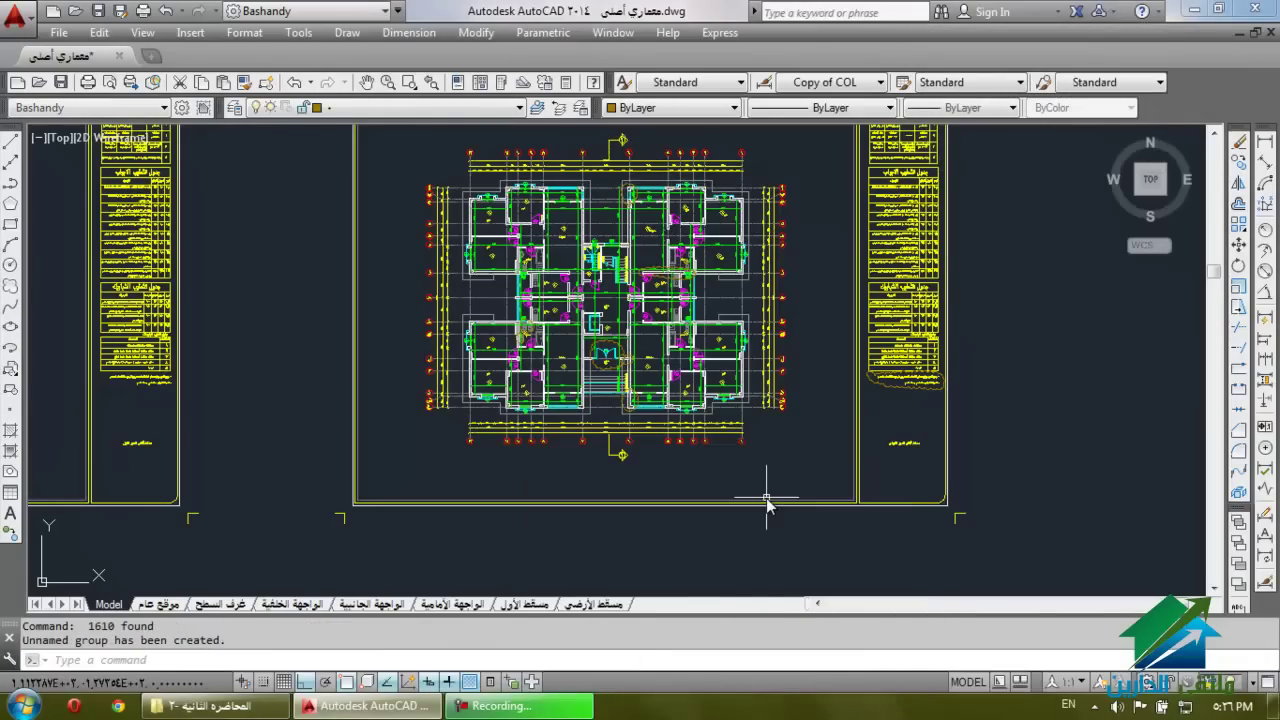
Copy the grouped floor plan horizontally into the empty space beside its sheet frame.
left_click(795, 225)
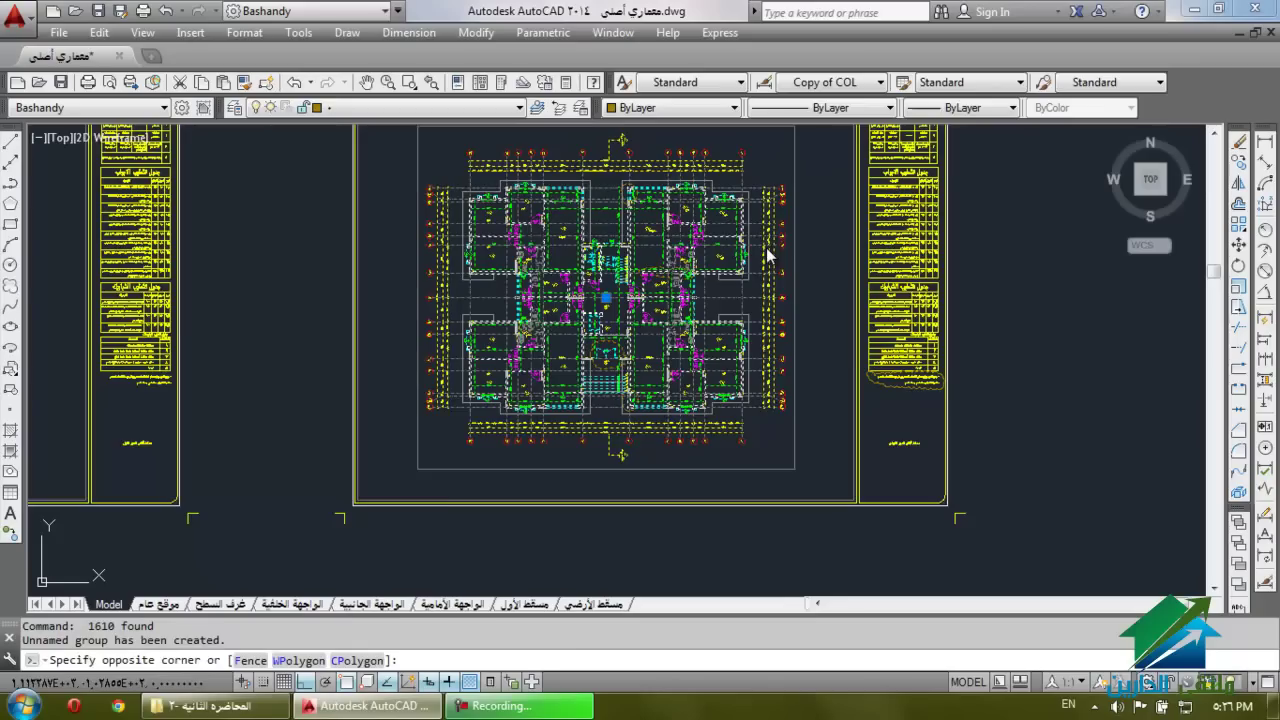
left_click(777, 200)
scroll(611, 497, "down", 2)
scroll(628, 362, "up", 2)
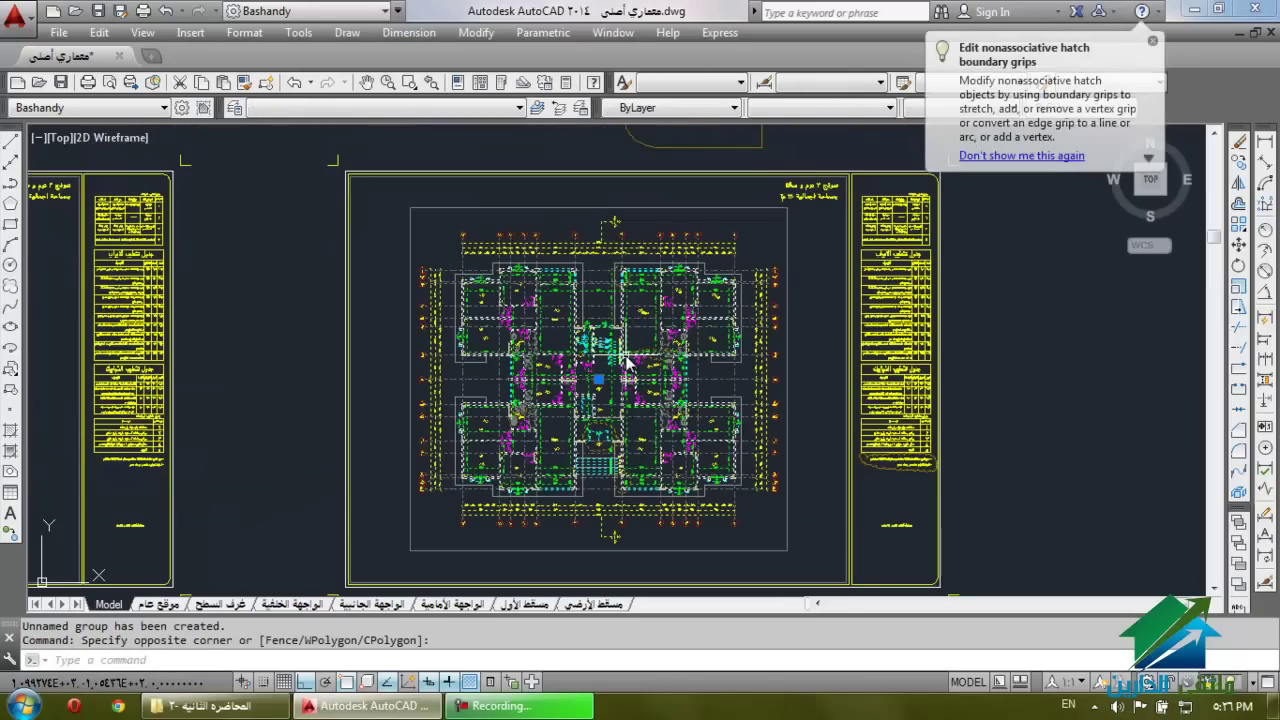
type("m")
key("BackSpace")
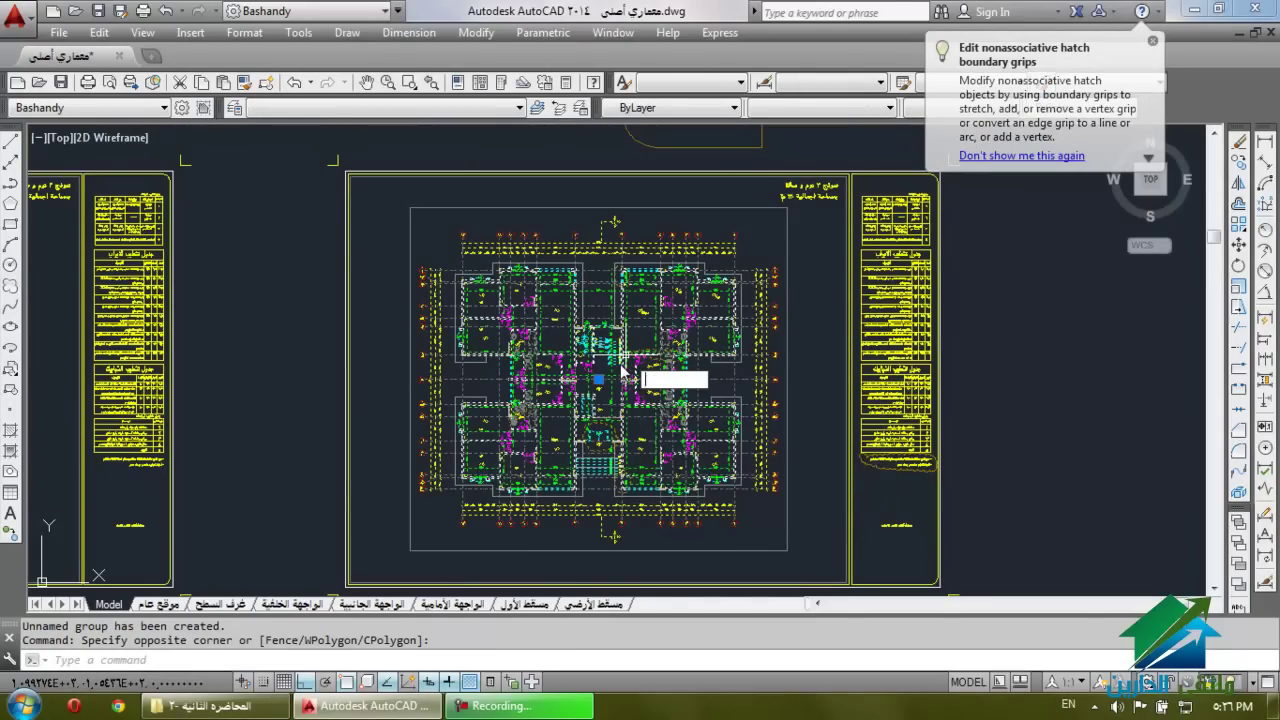
type("co")
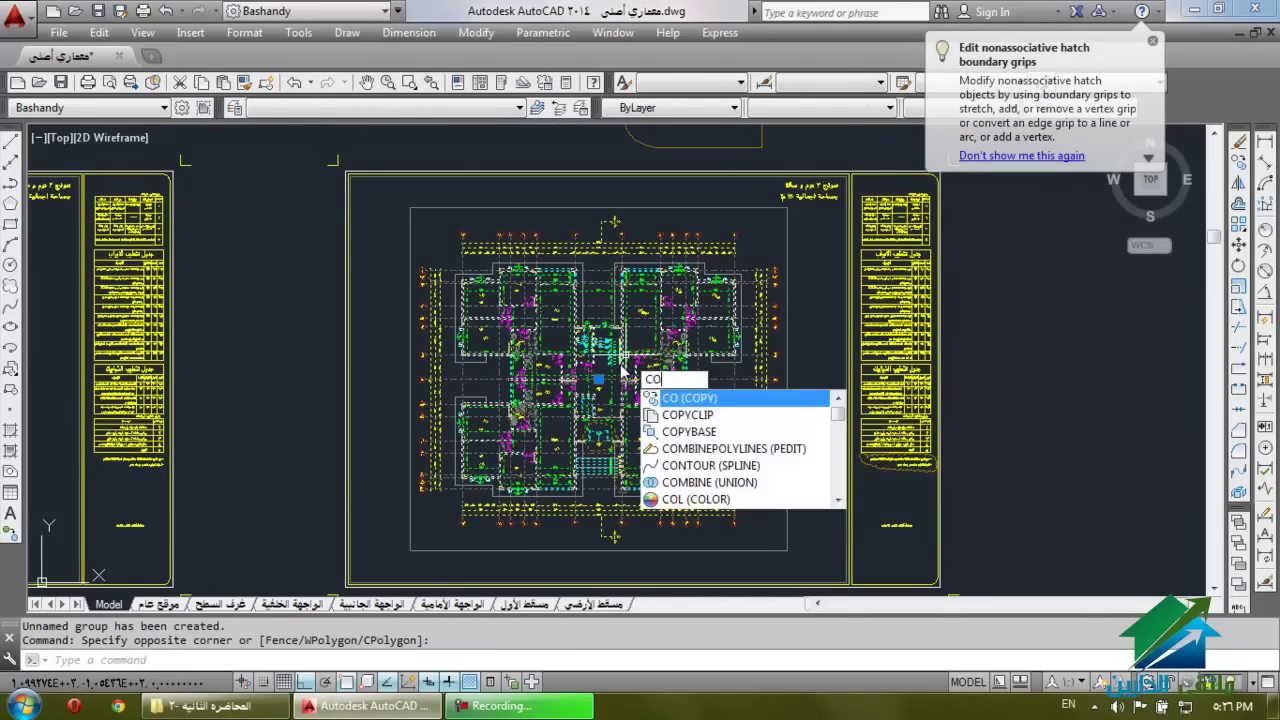
key("Return")
left_click(594, 429)
scroll(590, 415, "down", 2)
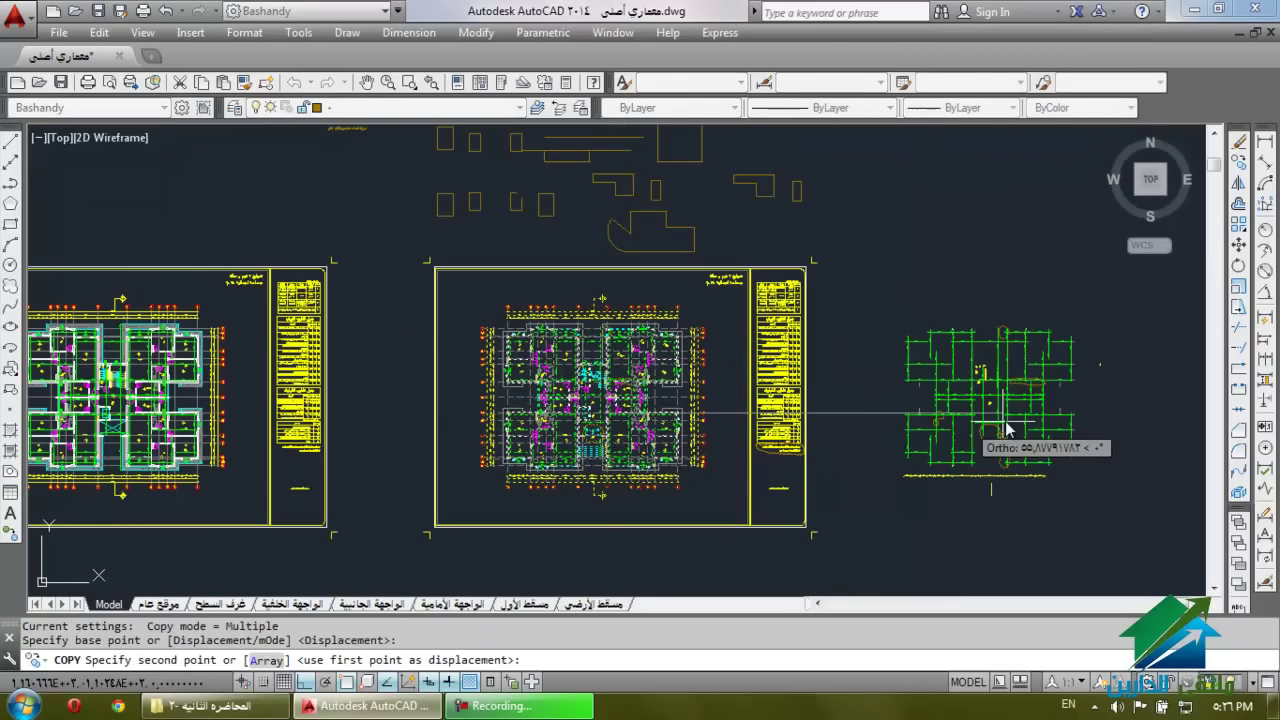
left_click(1030, 408)
key("Escape")
key("Escape")
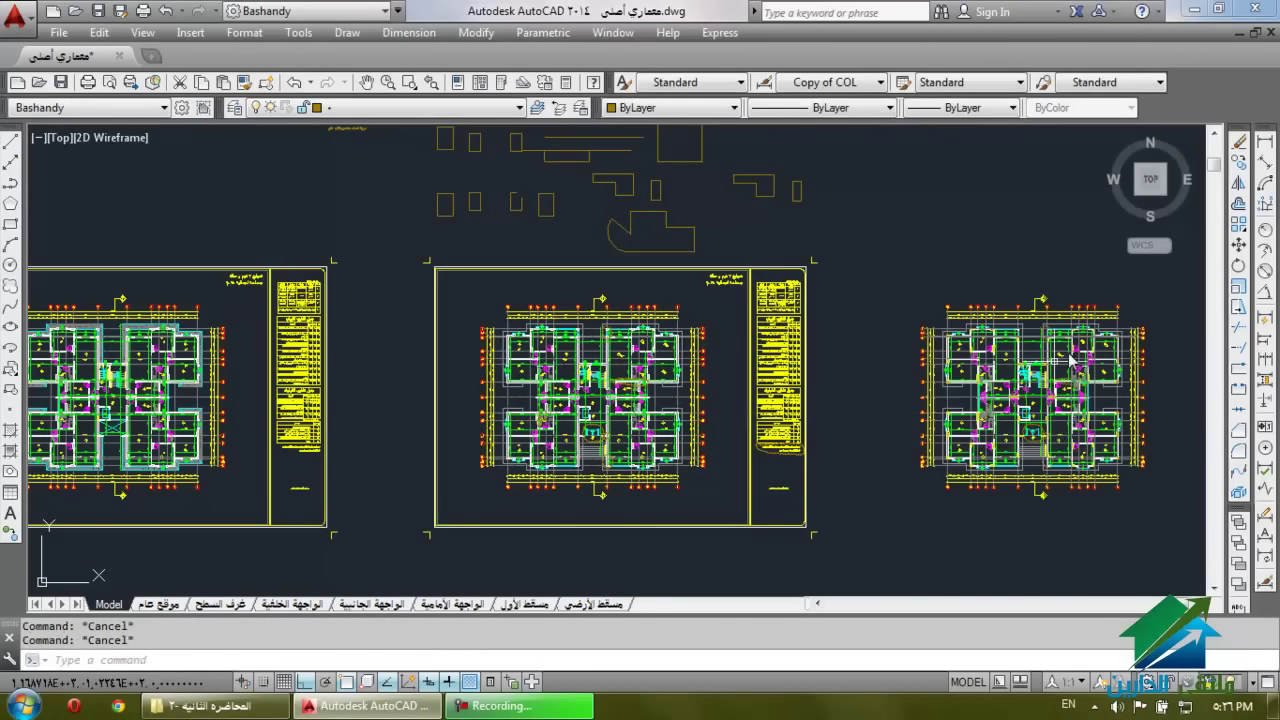
Ungroup the copied floor plan beside the sheet.
scroll(1100, 335, "up", 4)
scroll(703, 346, "down", 4)
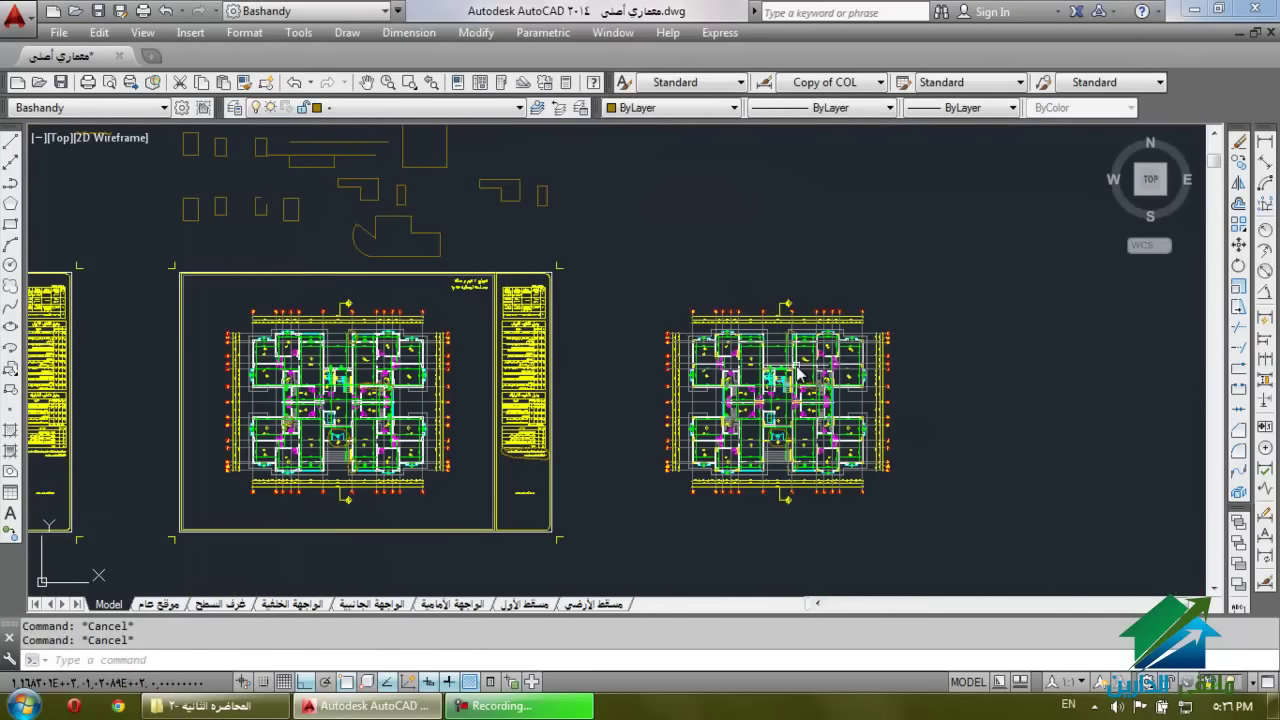
left_click(908, 310)
left_click(838, 372)
right_click(838, 372)
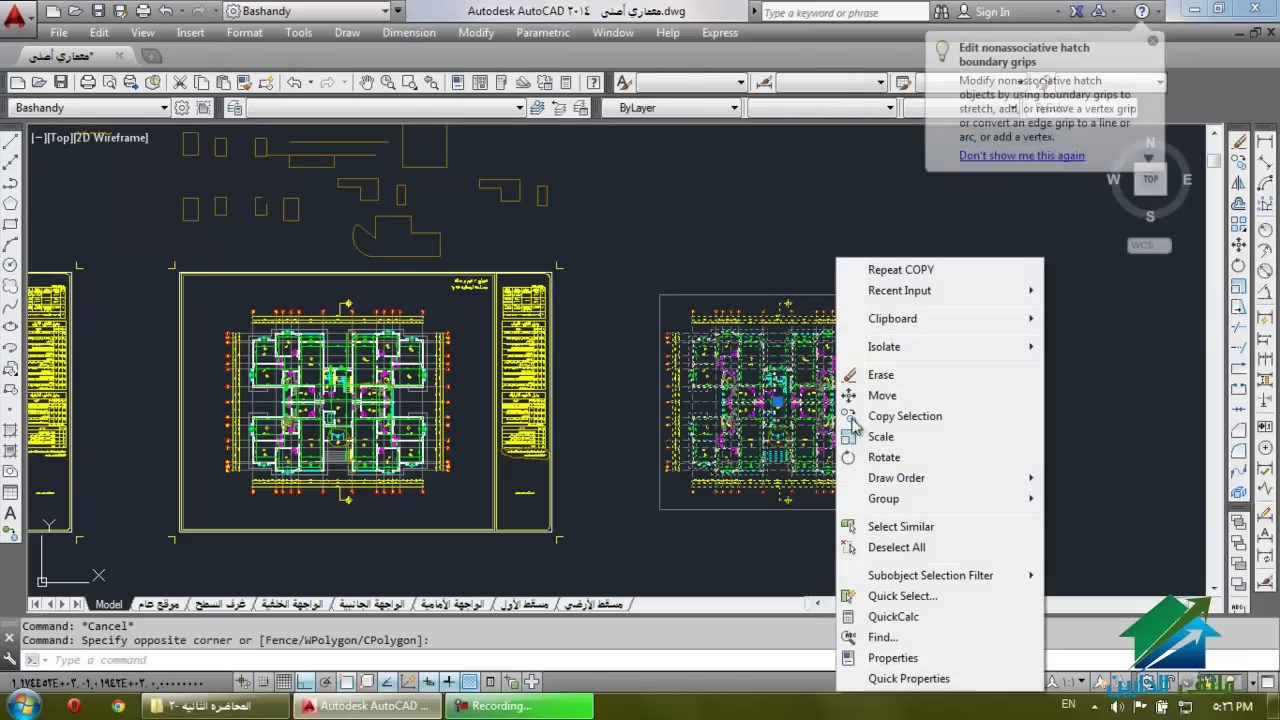
mouse_move(900, 498)
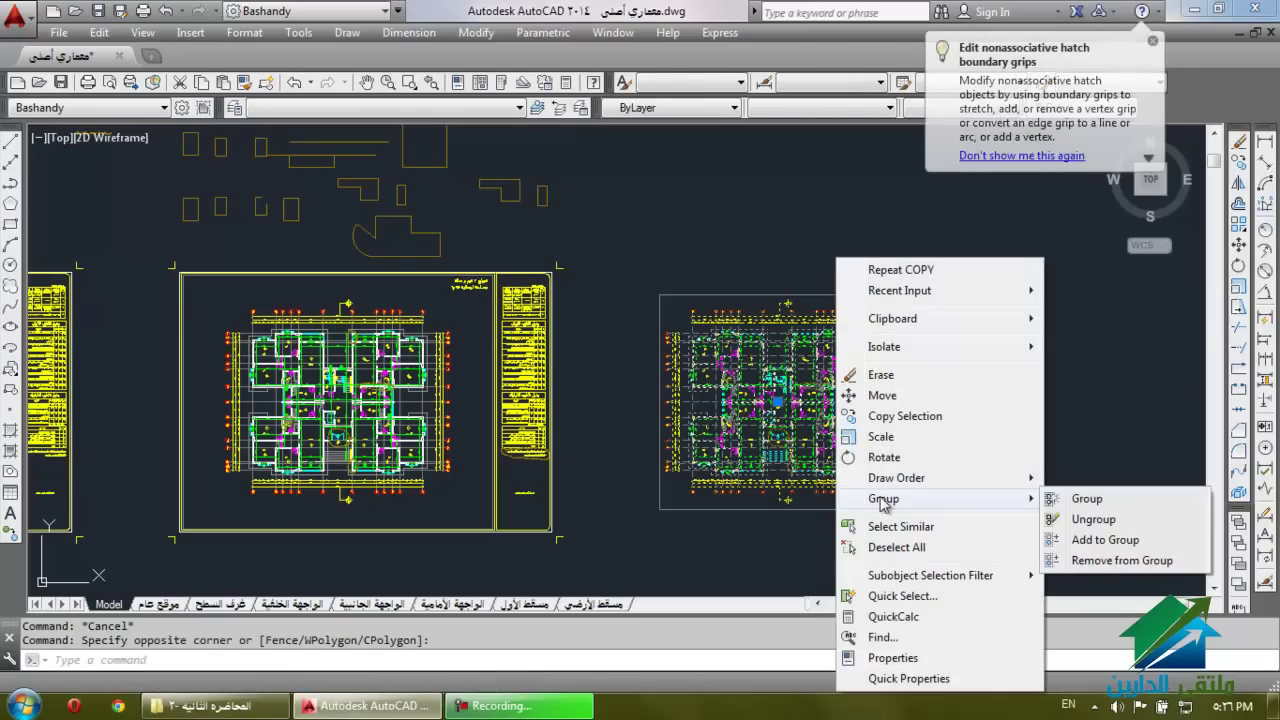
left_click(1092, 519)
left_click(886, 314)
key("Escape")
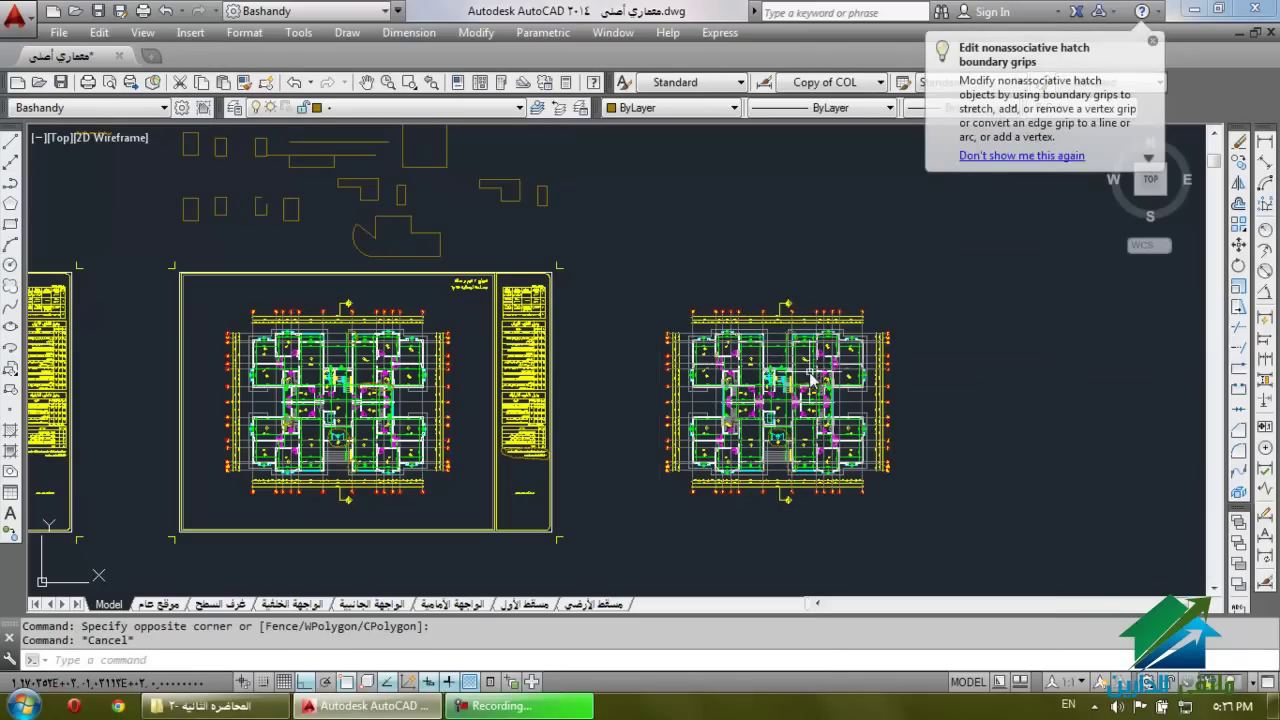
left_click(930, 300)
key("Escape")
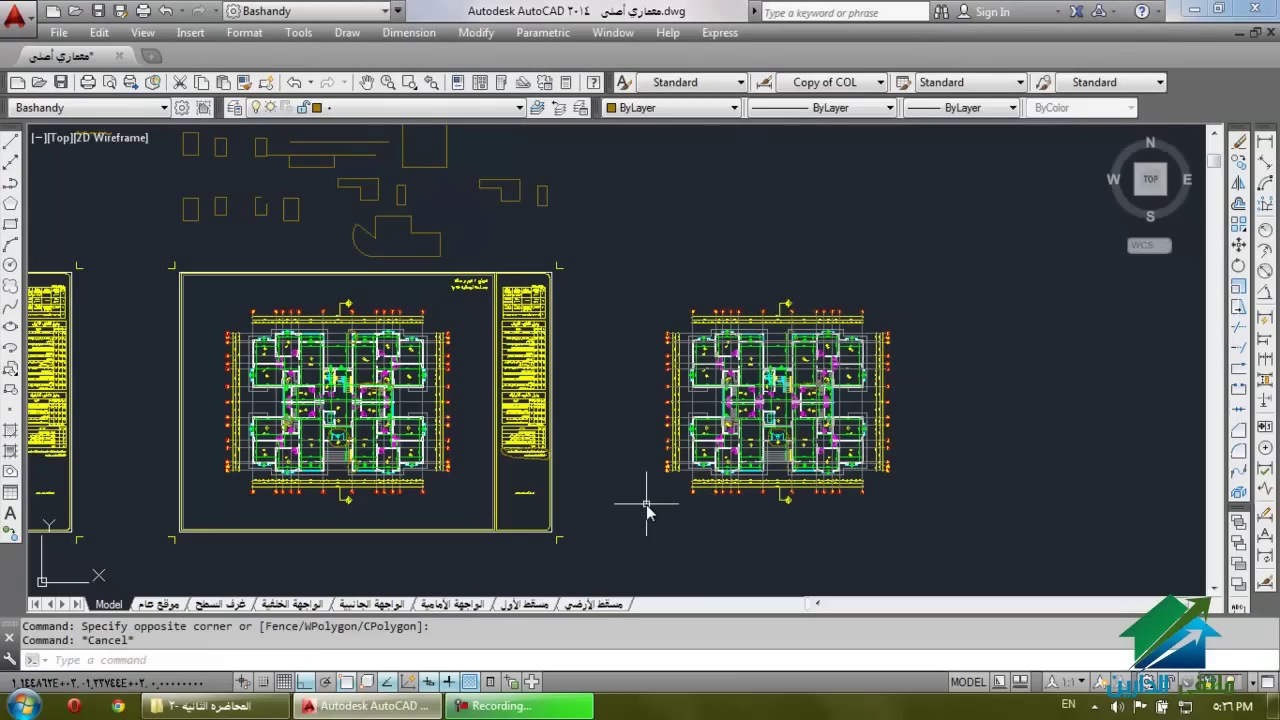
Erase the whole copied floor plan beside the sheet.
left_click(928, 276)
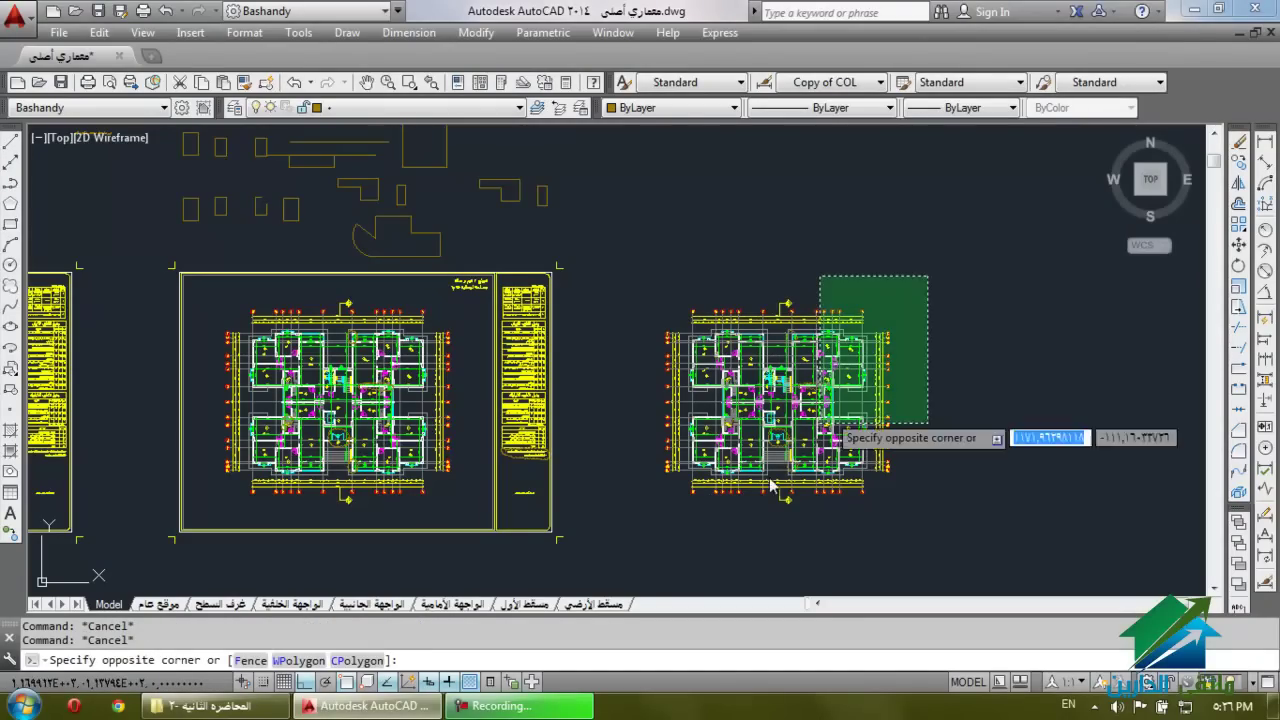
left_click(650, 524)
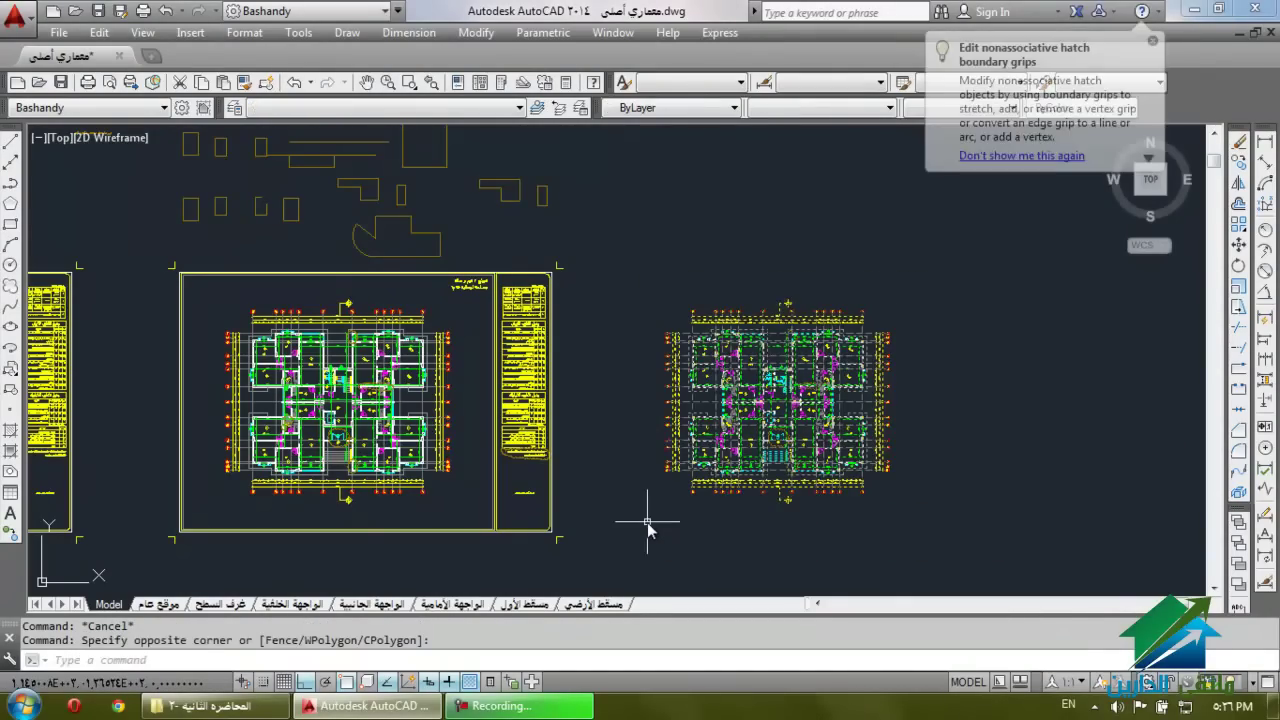
key("Delete")
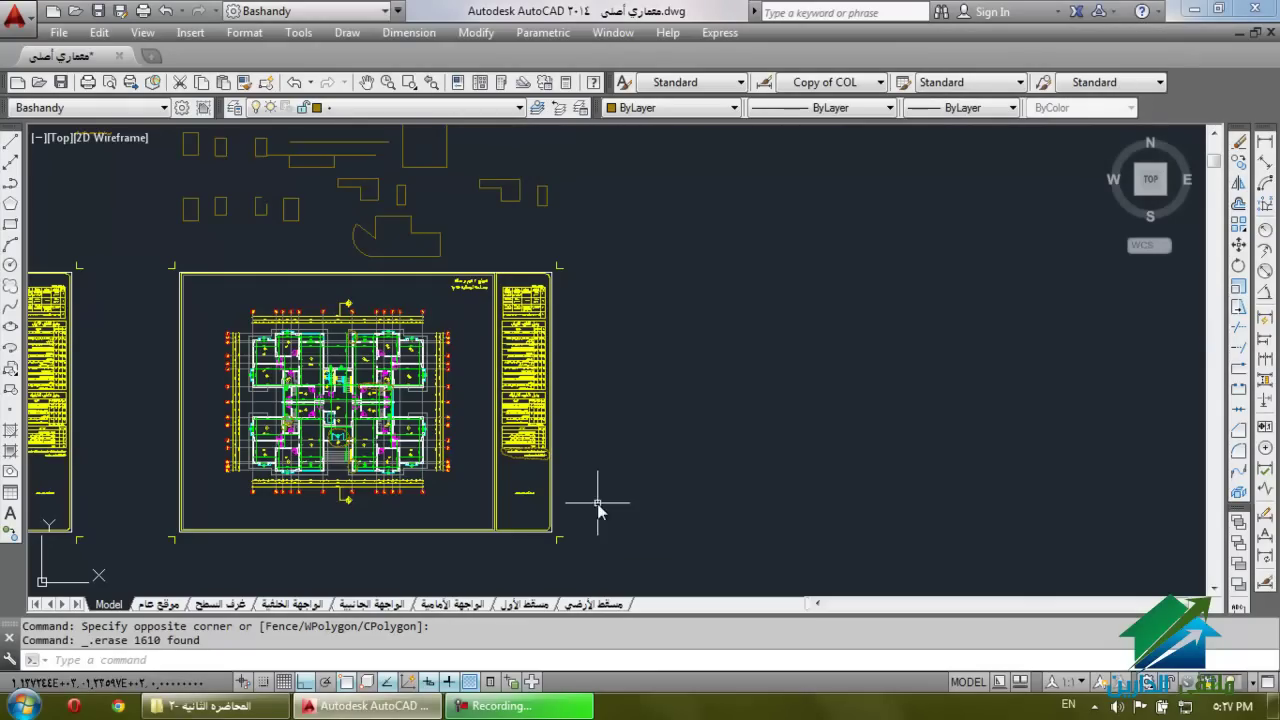
Ungroup the original floor plan inside the sheet frame.
scroll(30, 128, "up", 2)
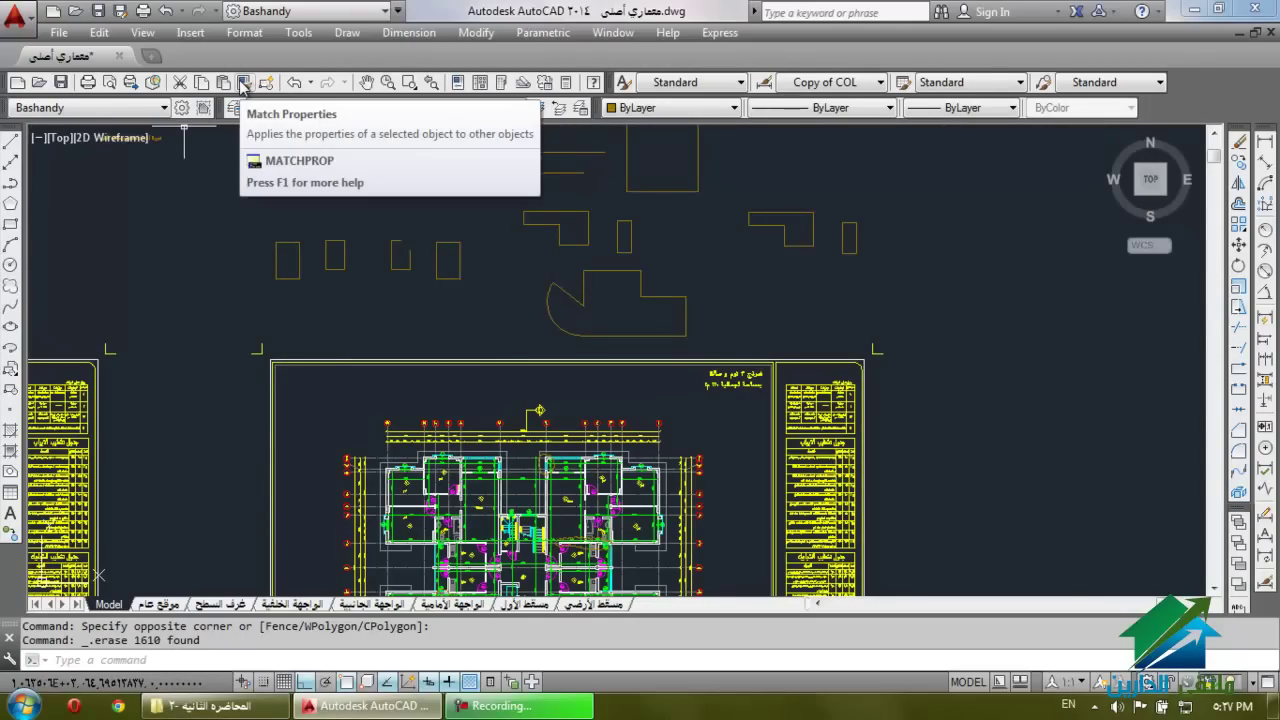
scroll(577, 465, "up", 4)
scroll(800, 462, "up", 2)
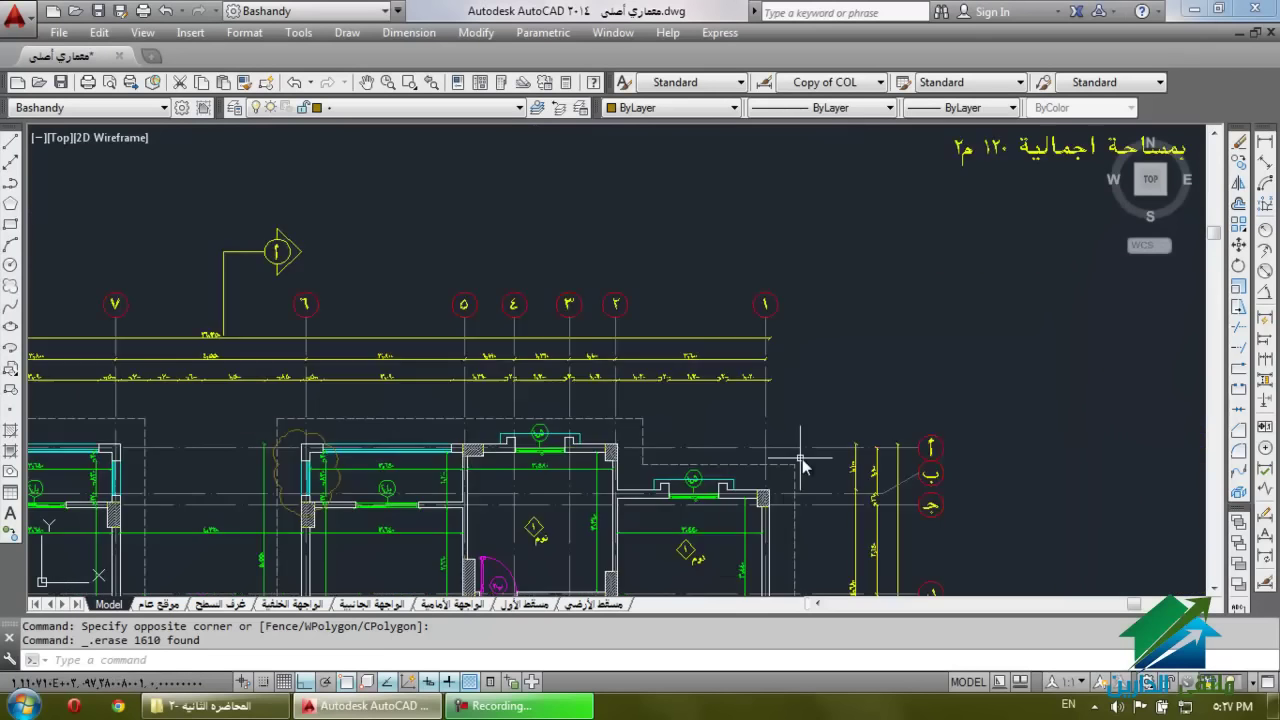
scroll(800, 462, "up", 2)
left_click(838, 425)
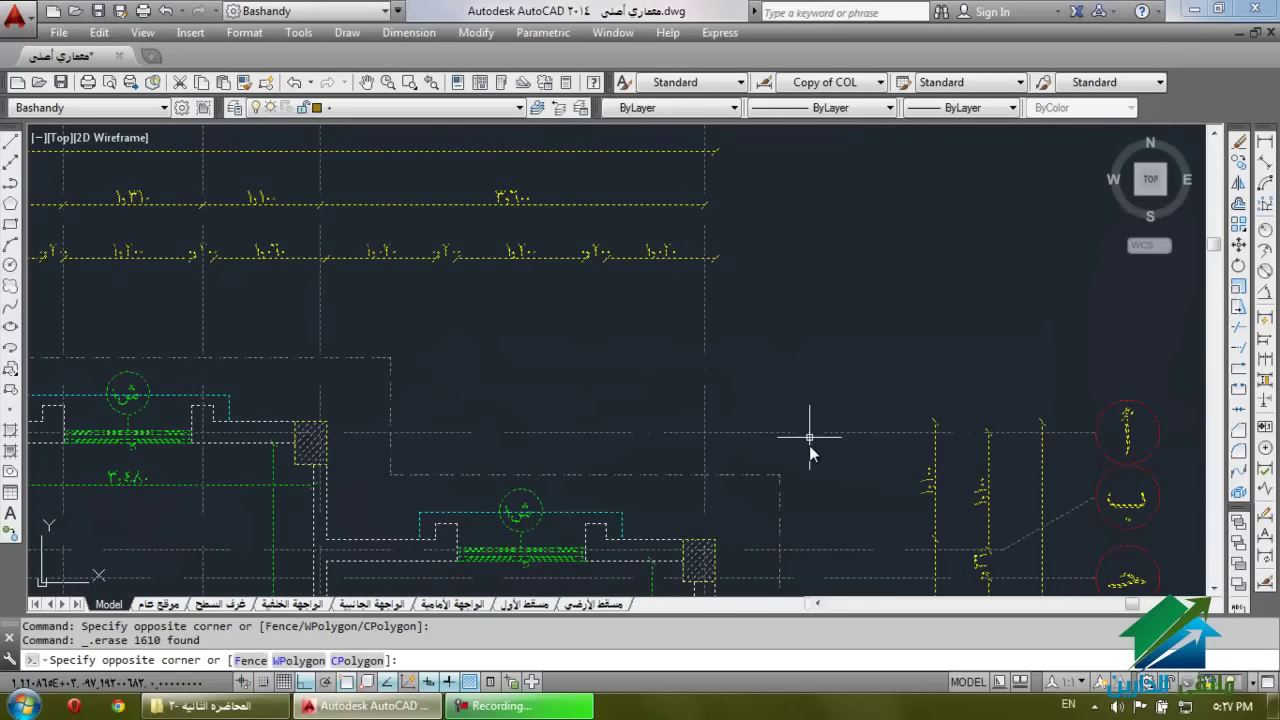
key("Escape")
key("Escape")
left_click(841, 432)
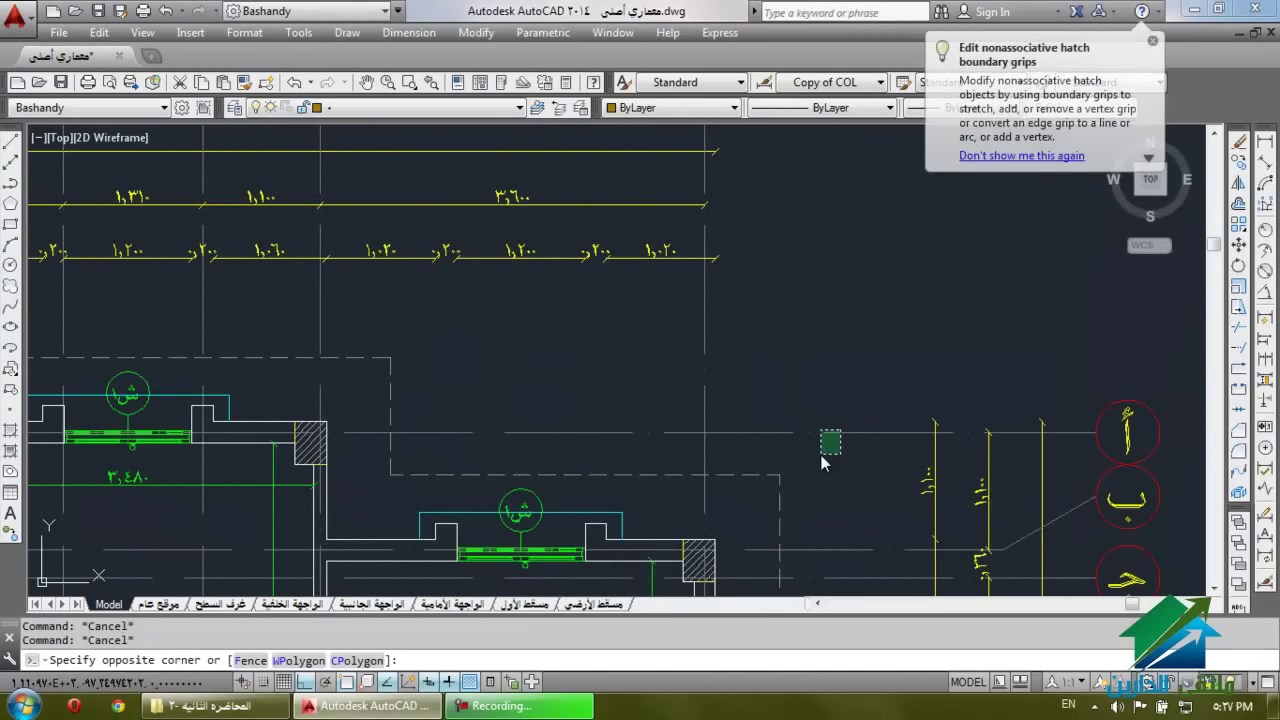
scroll(822, 462, "down", 3)
left_click(755, 327)
right_click(752, 258)
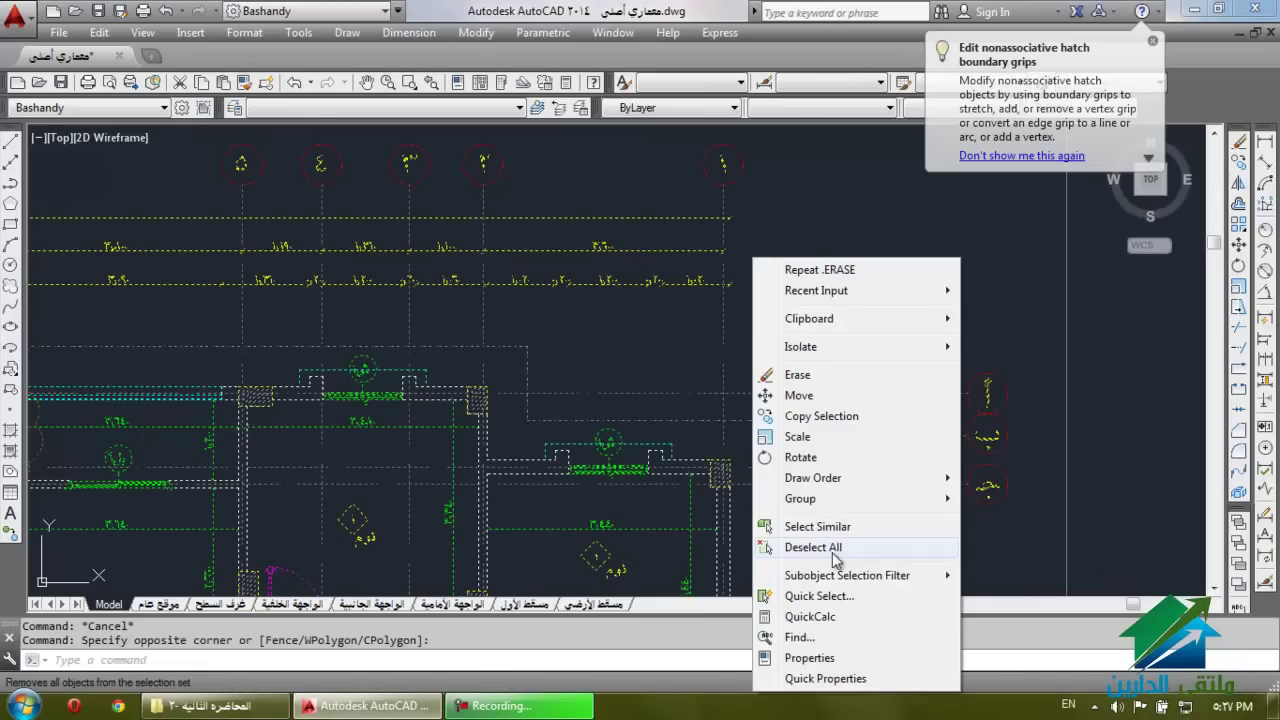
mouse_move(800, 498)
left_click(1005, 514)
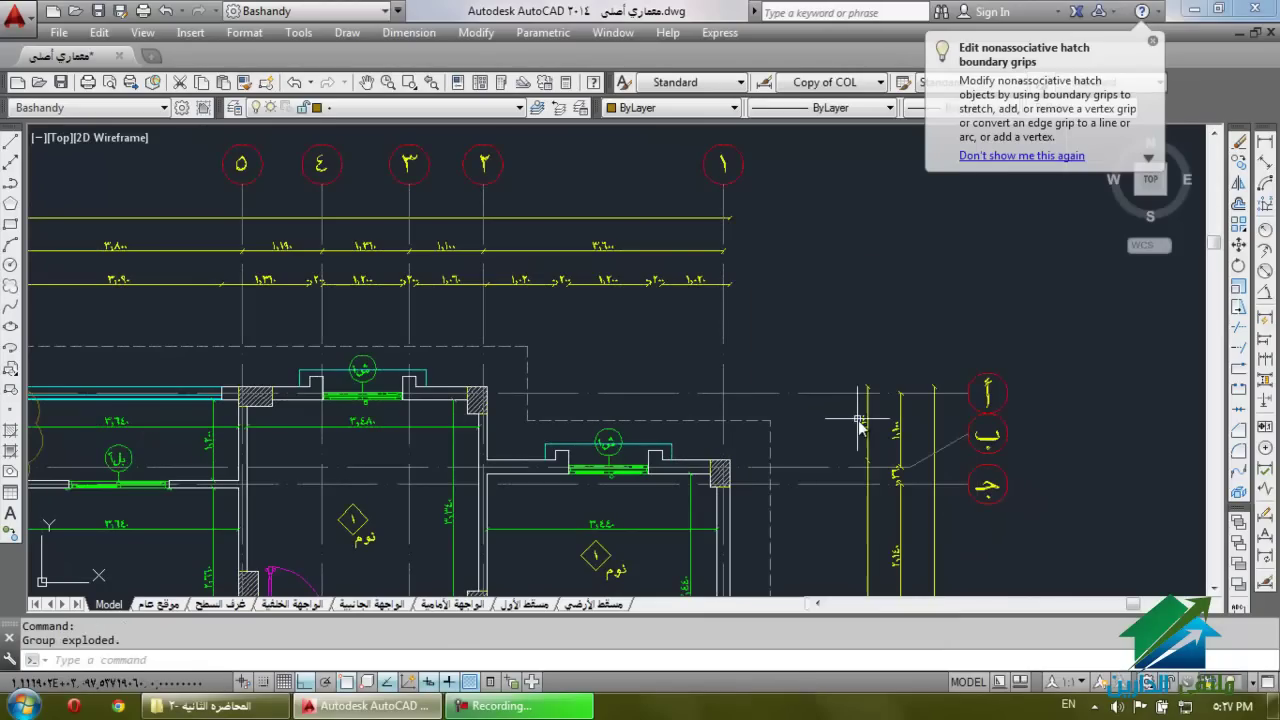
Test a crossing selection on the single axis line leading to bubble أ.
key("Escape")
key("Escape")
left_click(843, 371)
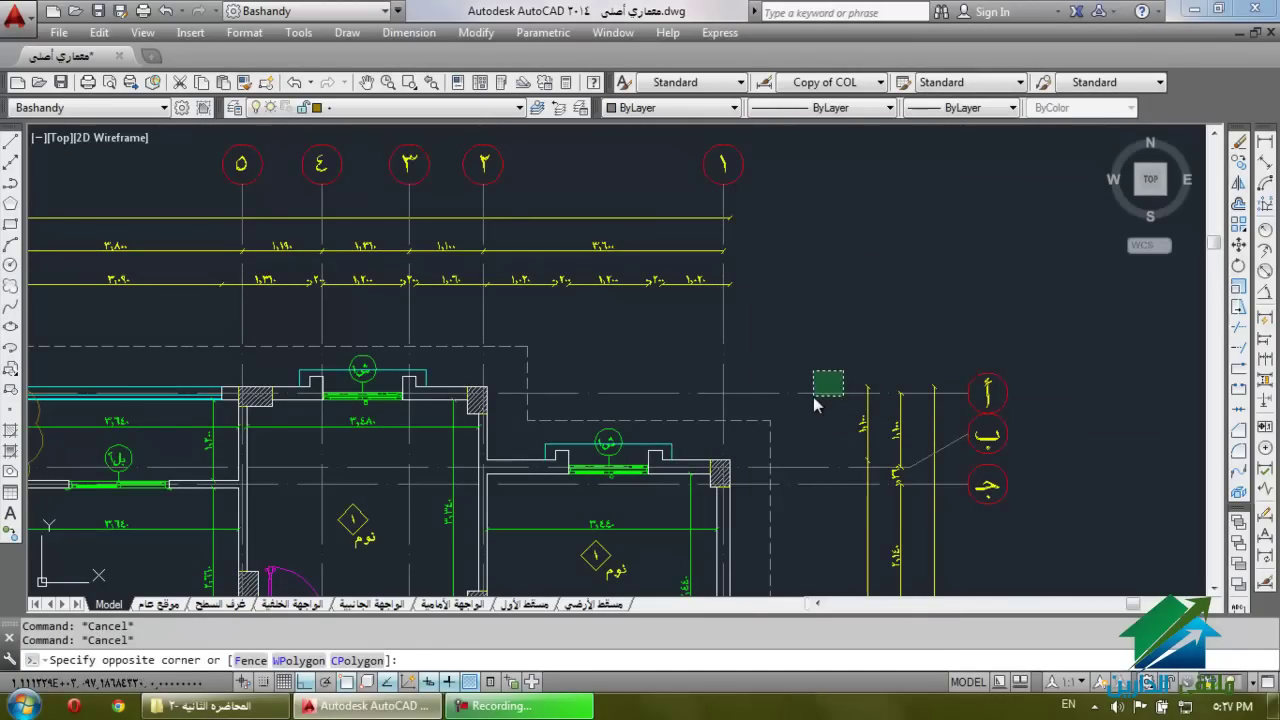
left_click(813, 397)
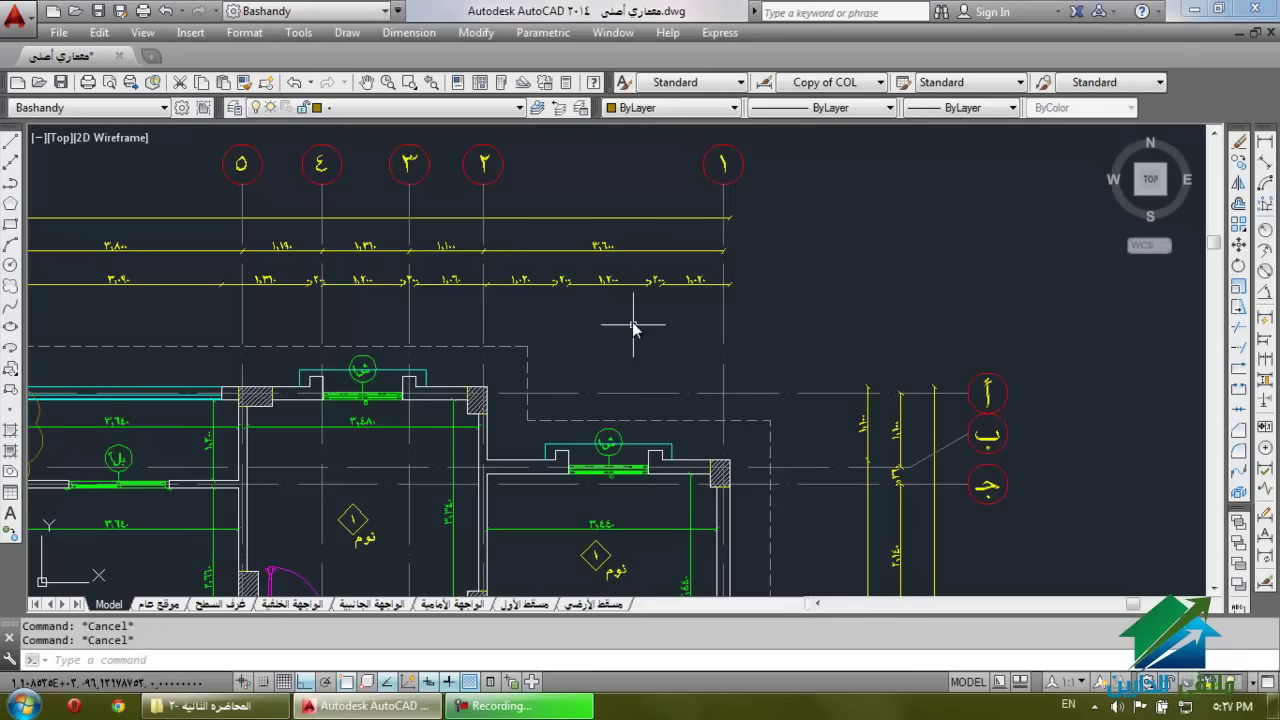
Draw a long horizontal line just above axis أ, from above its bubble across to the opposite side of the plan.
left_click(12, 145)
left_click(977, 341)
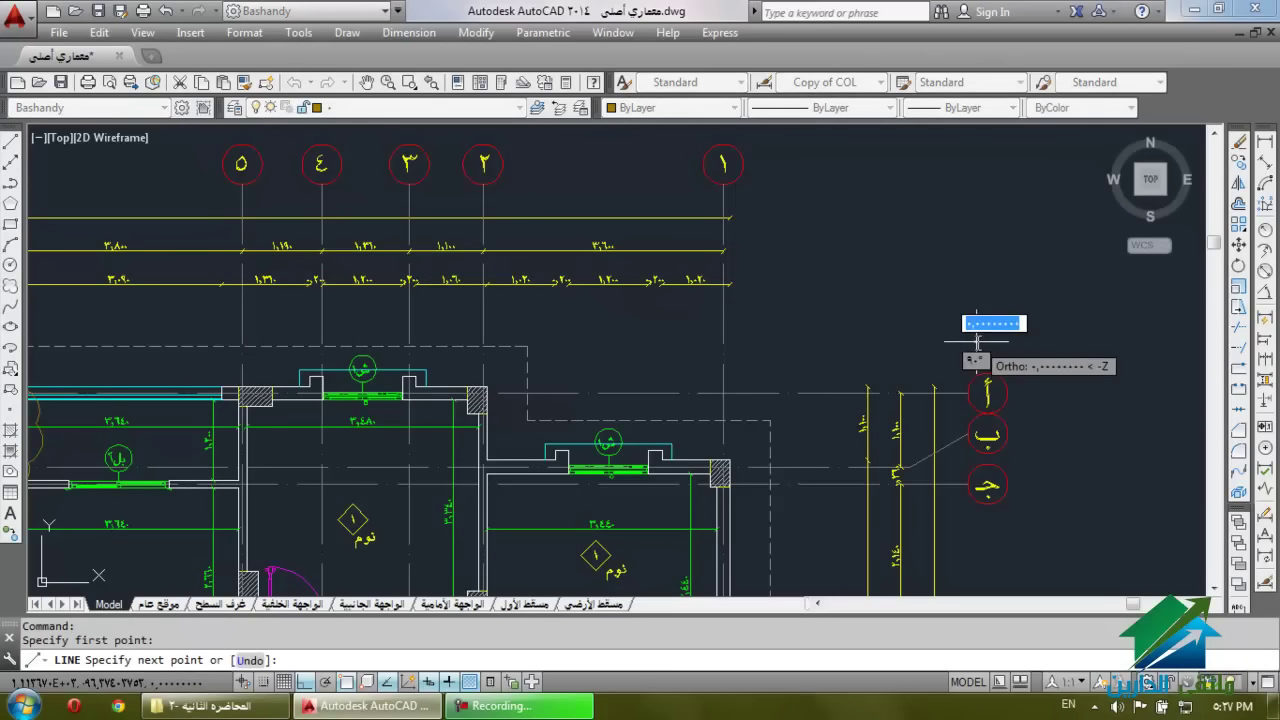
scroll(457, 349, "down", 5)
scroll(186, 286, "up", 7)
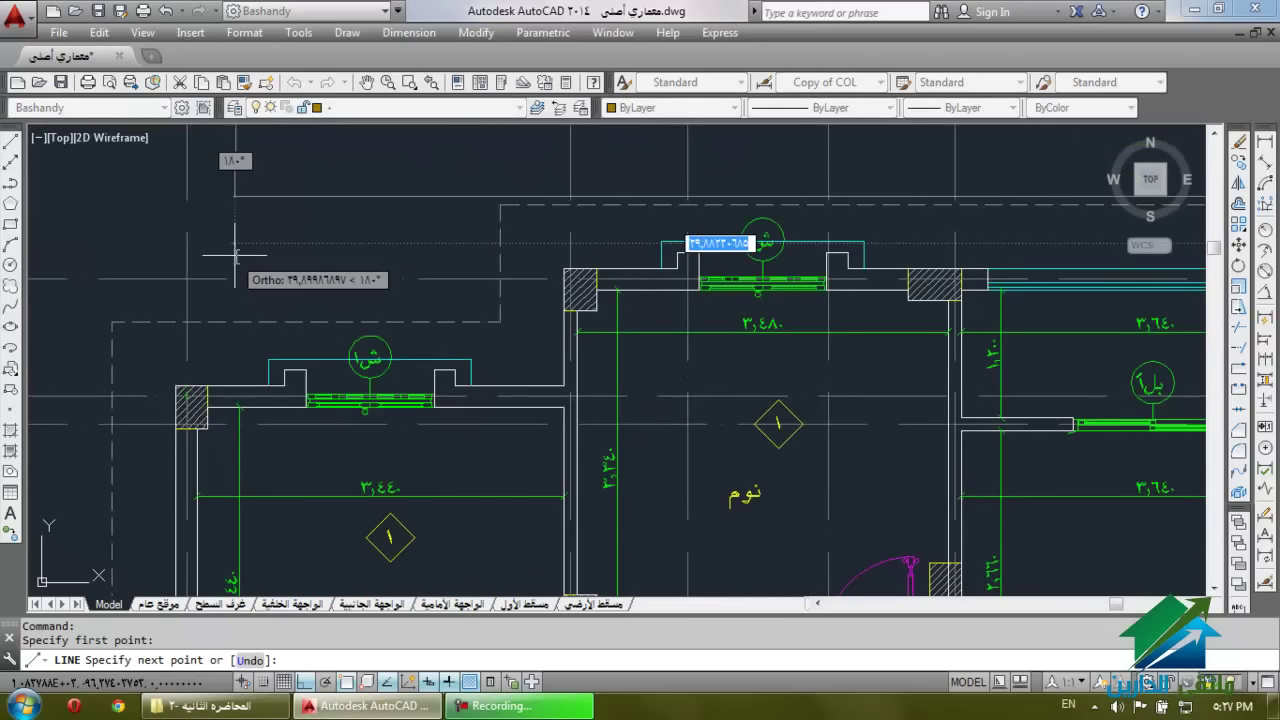
scroll(236, 256, "down", 2)
left_click(63, 222)
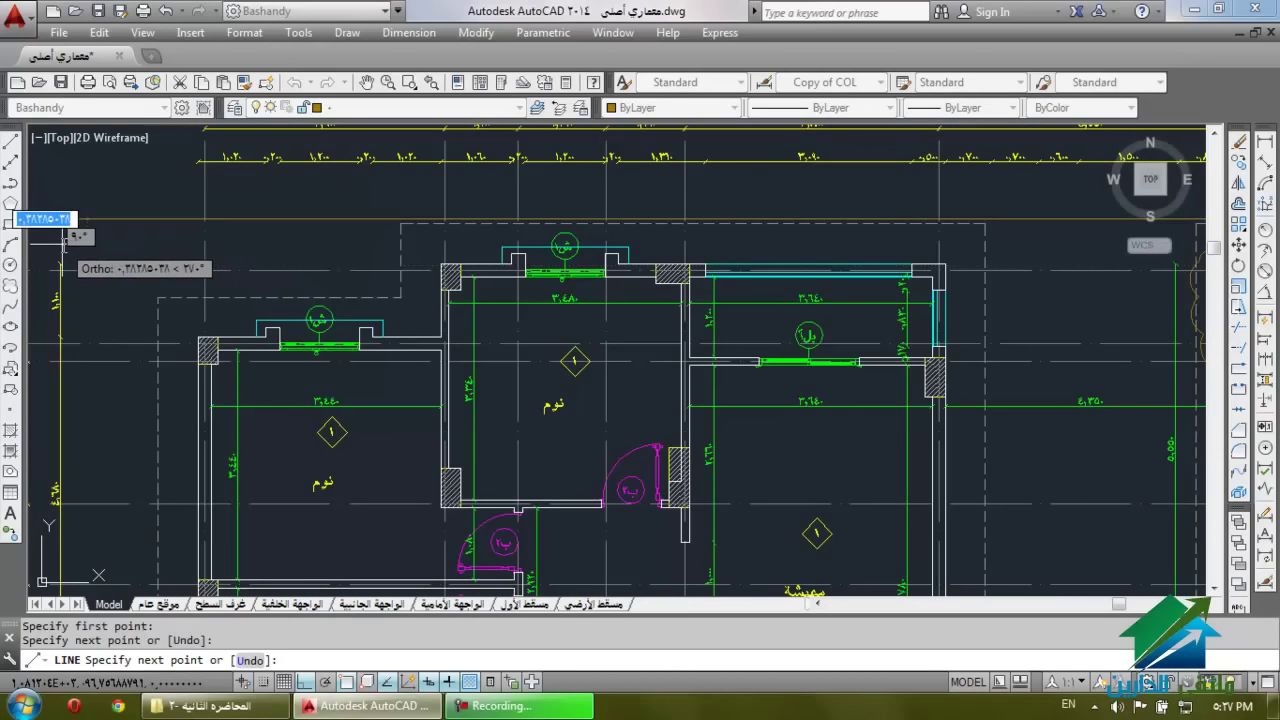
key("Return")
Match the new horizontal line's properties to the axis line of bubble أ and select the new line to check its layer.
scroll(63, 236, "down", 5)
scroll(740, 300, "up", 8)
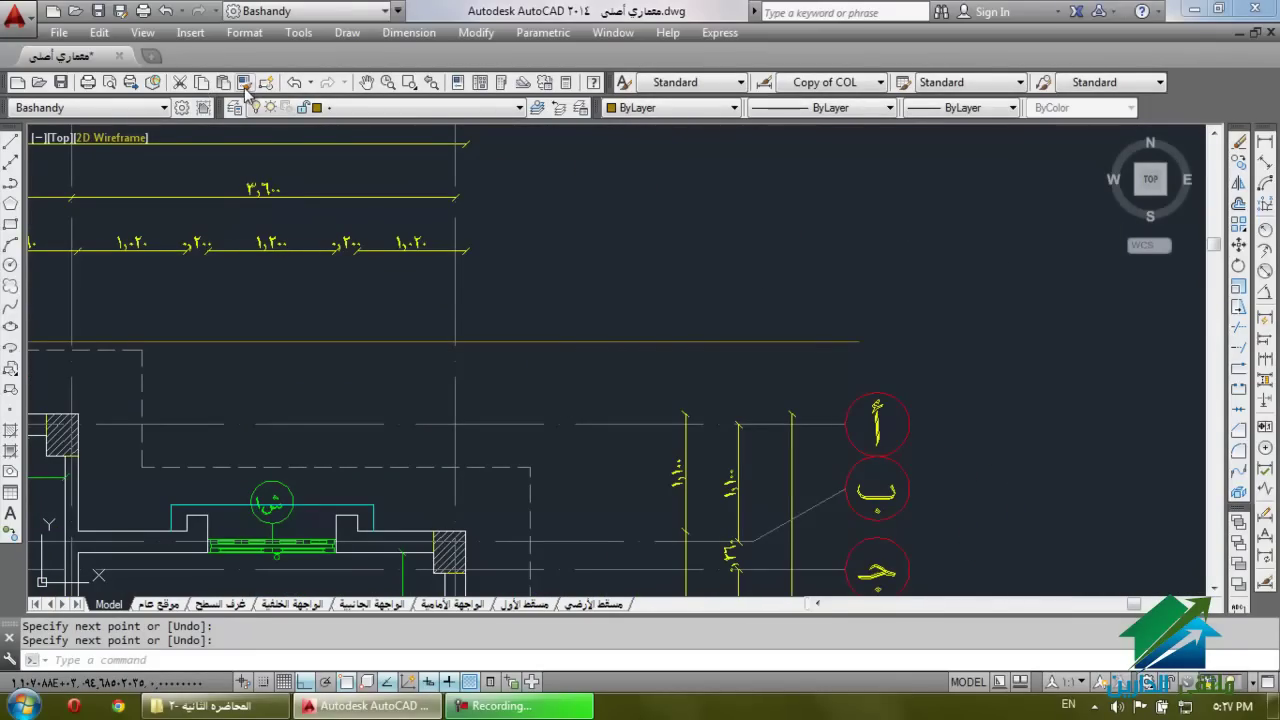
type("ma")
key("space")
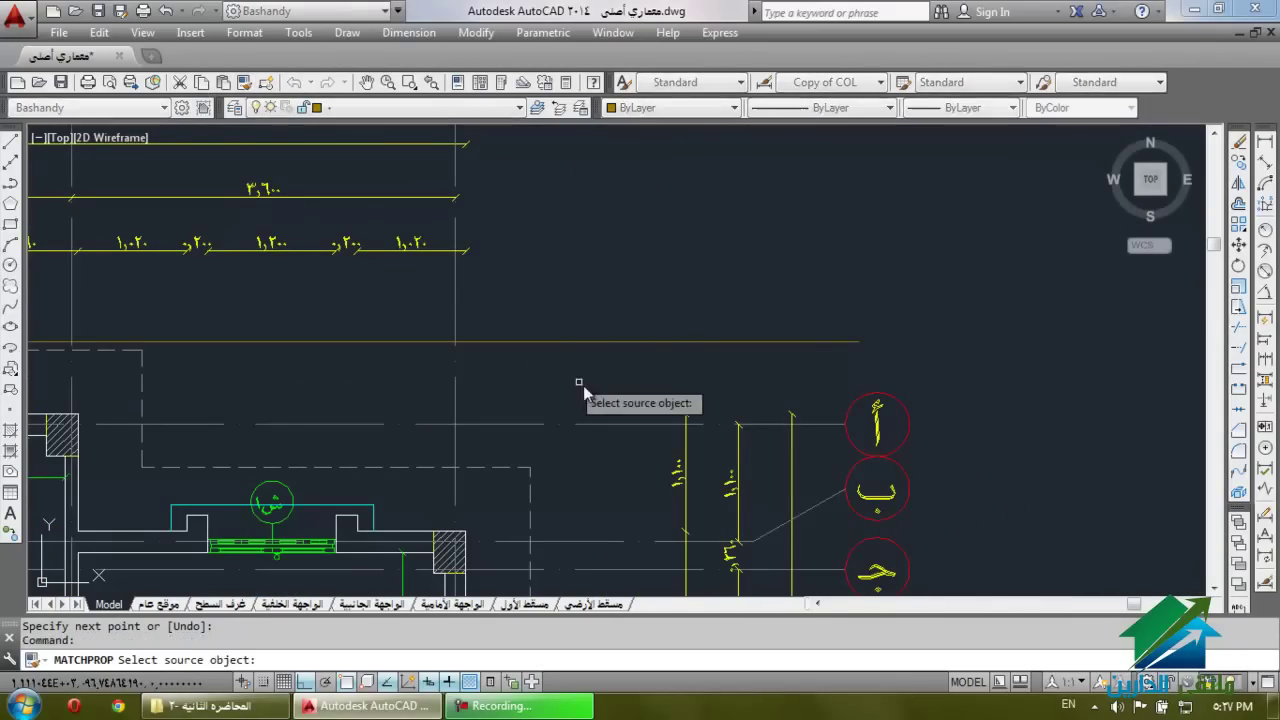
left_click(617, 427)
left_click(619, 346)
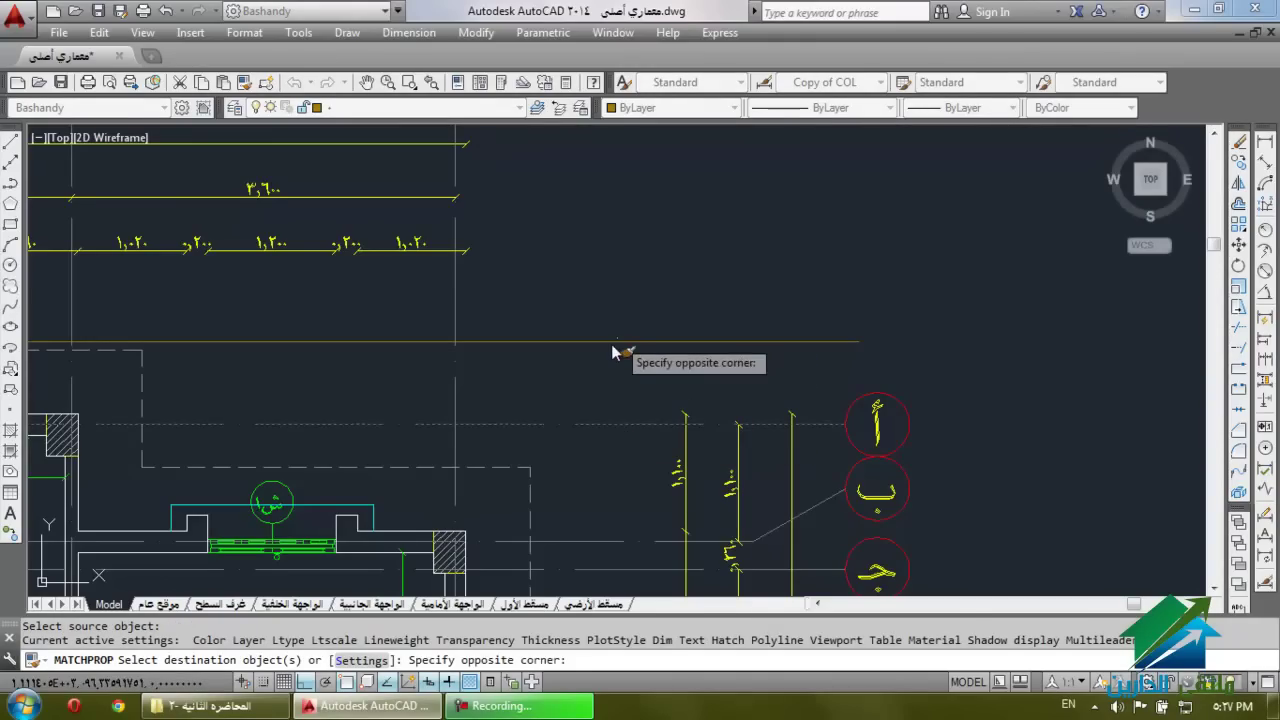
left_click(612, 354)
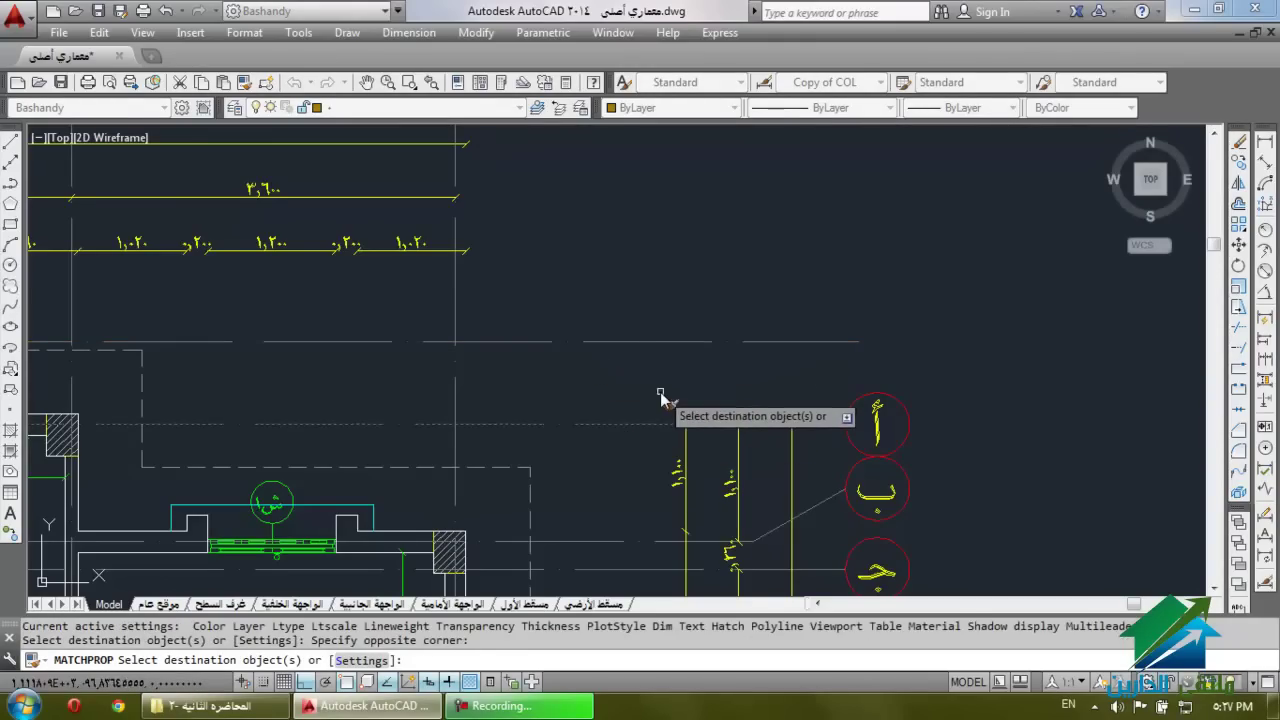
key("Escape")
left_click(652, 335)
left_click(620, 357)
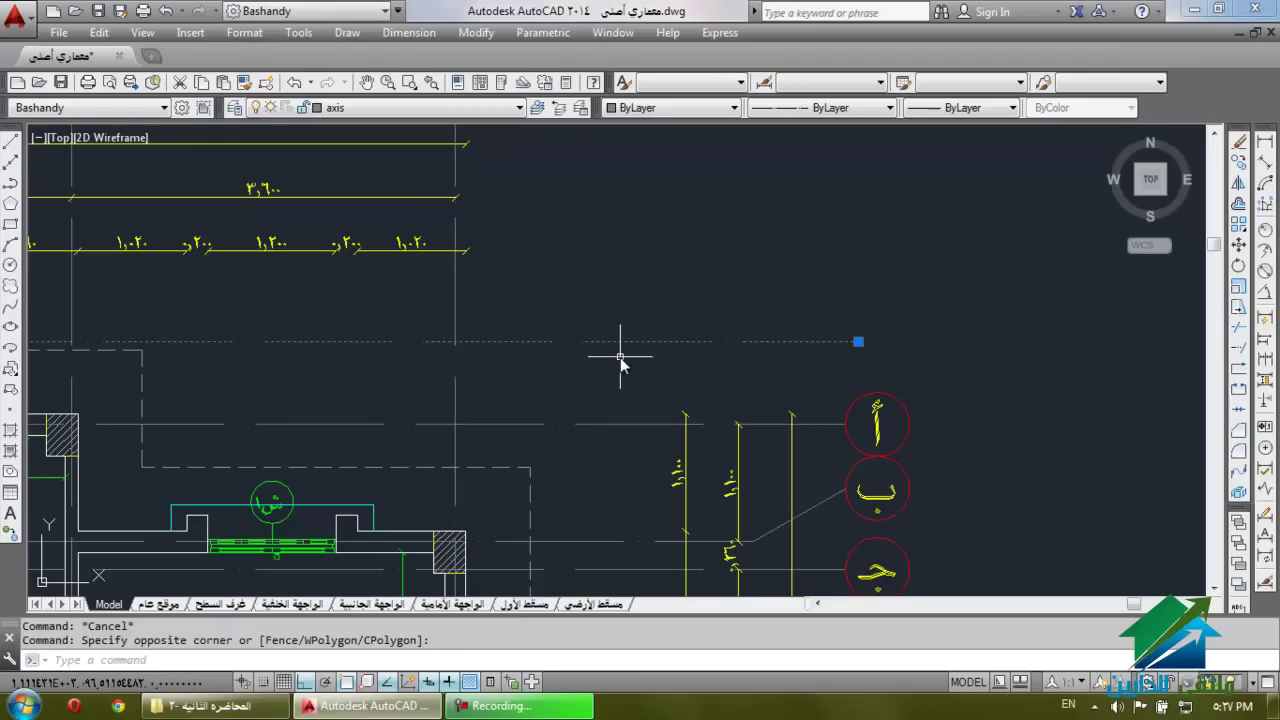
Turn off the axis and axis circle layers and clear the selection.
left_click(354, 110)
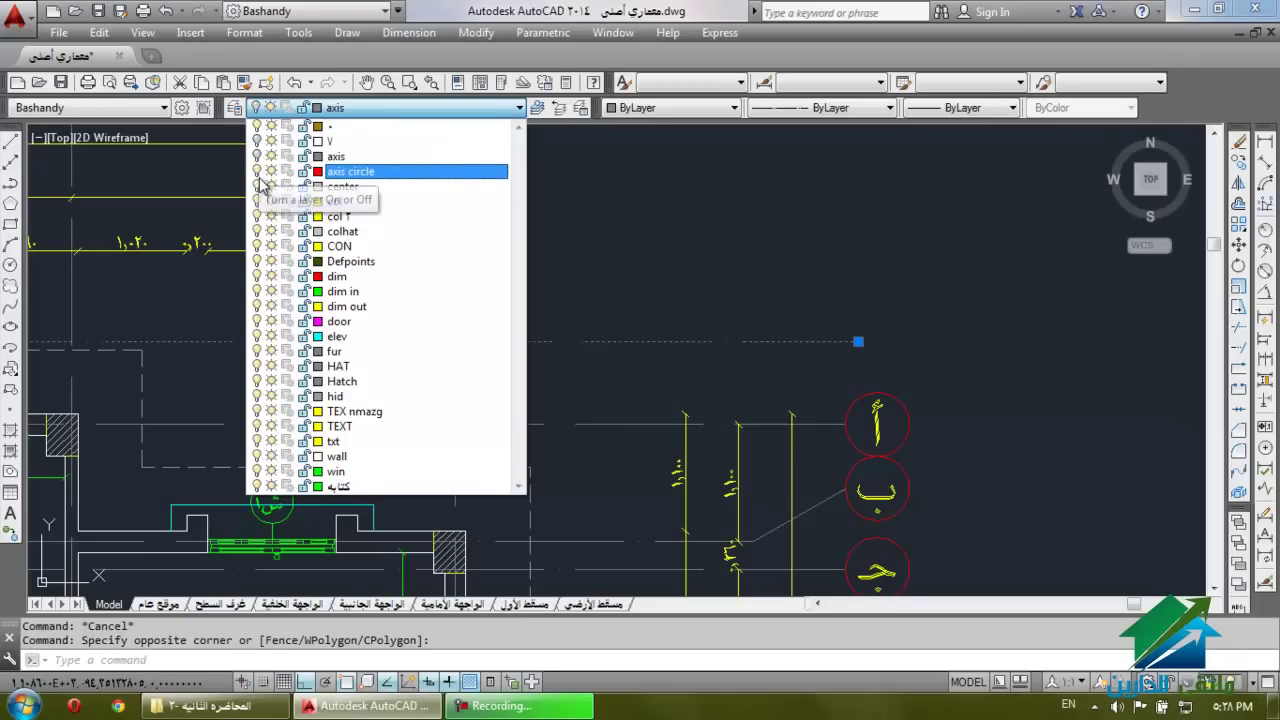
left_click(346, 128)
scroll(720, 251, "down", 5)
key("Escape")
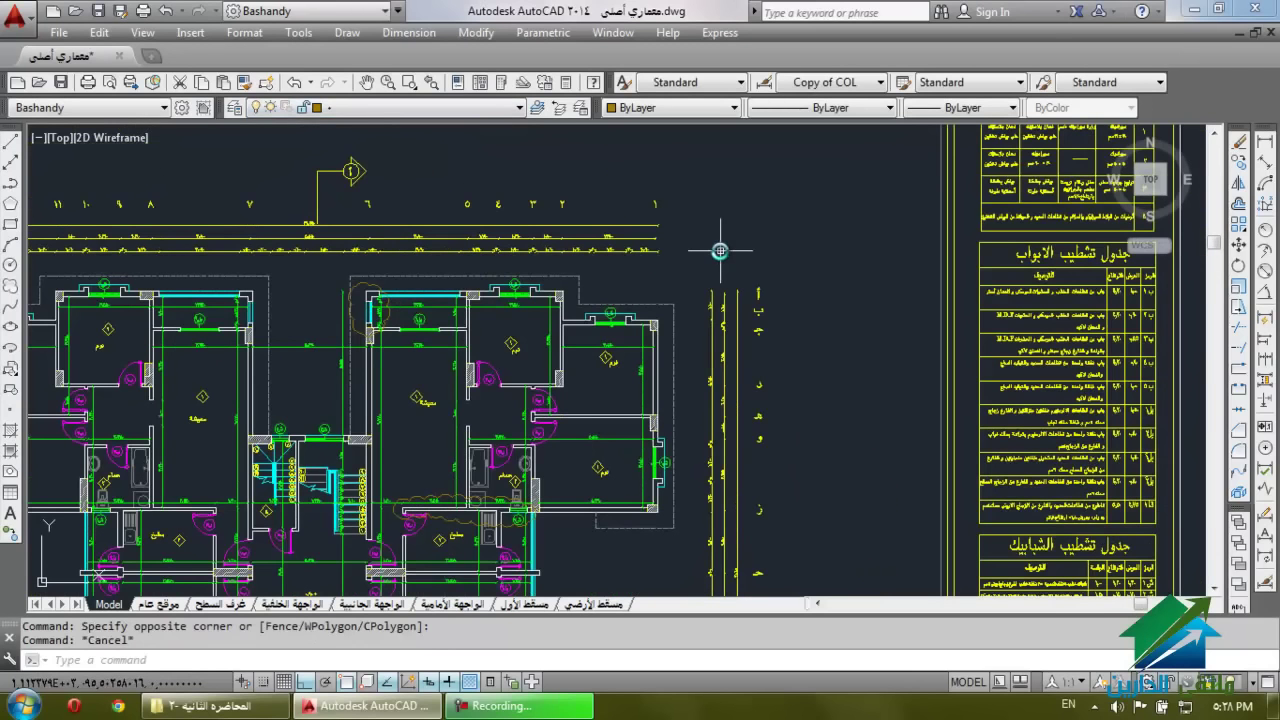
key("Escape")
Turn the axis layer back on in the floor plan.
left_click(453, 108)
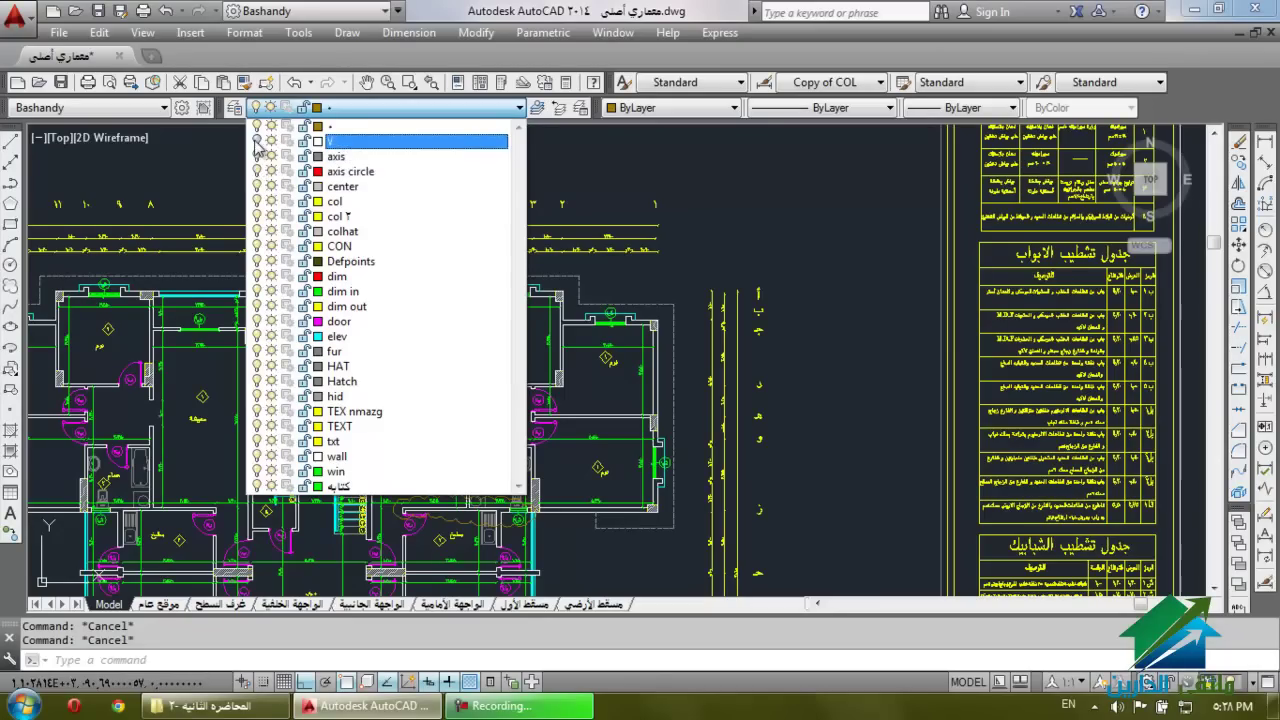
left_click(731, 270)
scroll(735, 264, "up", 4)
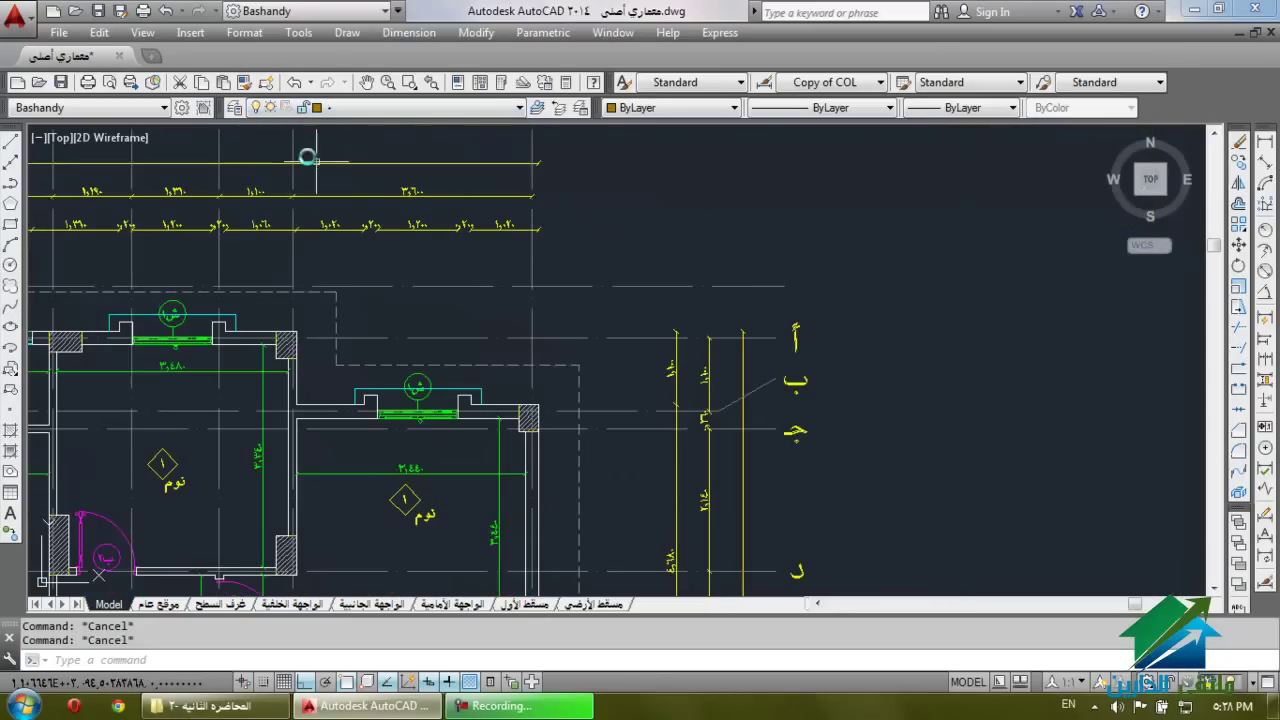
Turn the axis circle layer on and off again to compare the bubbles' visibility.
left_click(328, 109)
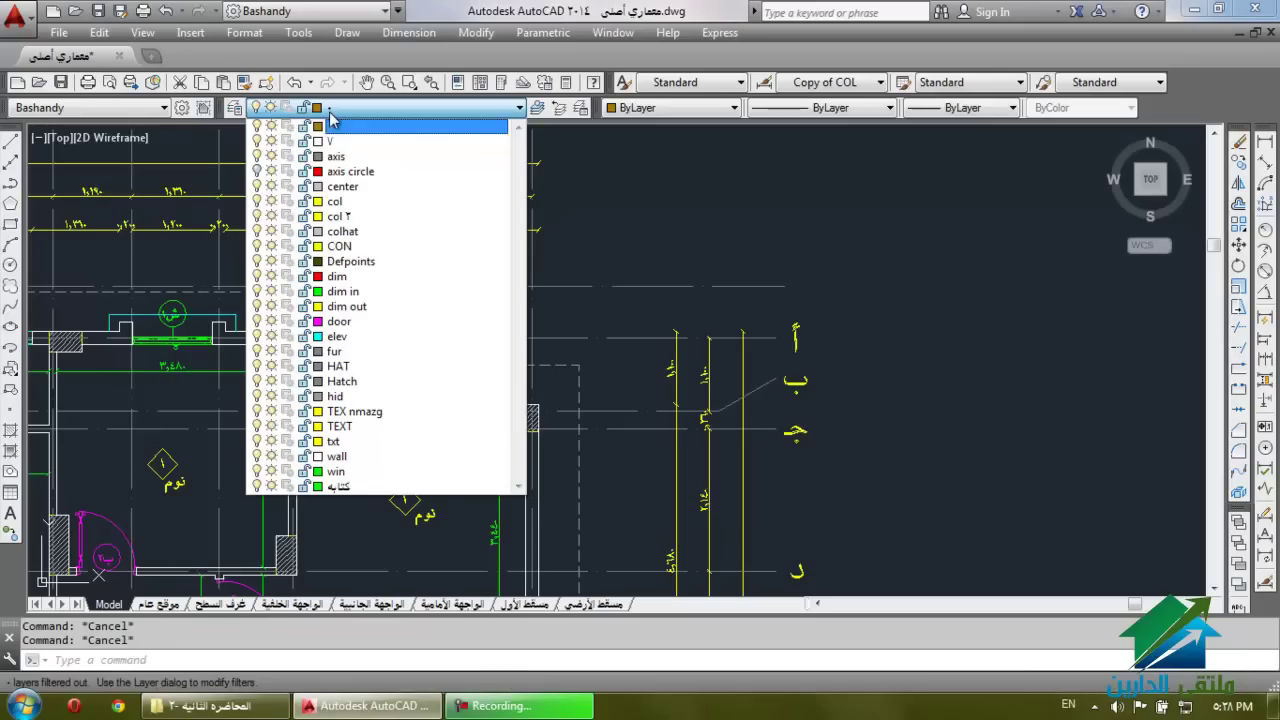
left_click(264, 176)
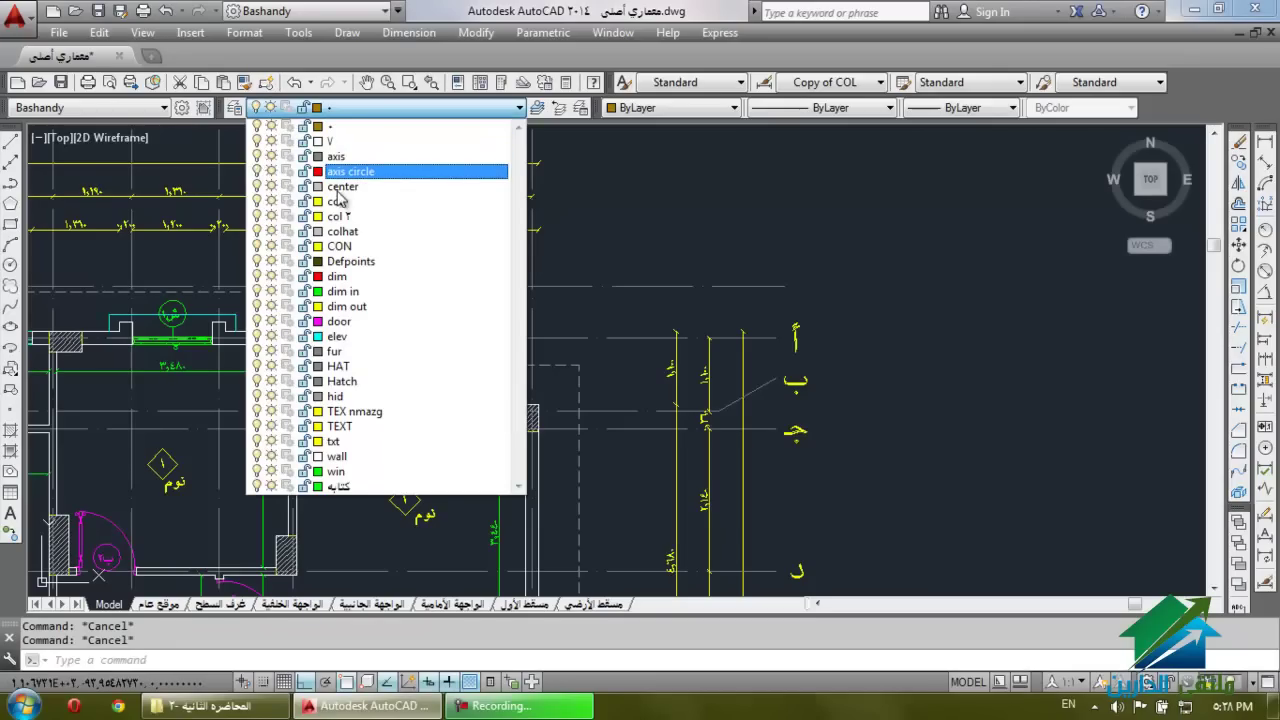
left_click(640, 222)
left_click(330, 108)
left_click(780, 287)
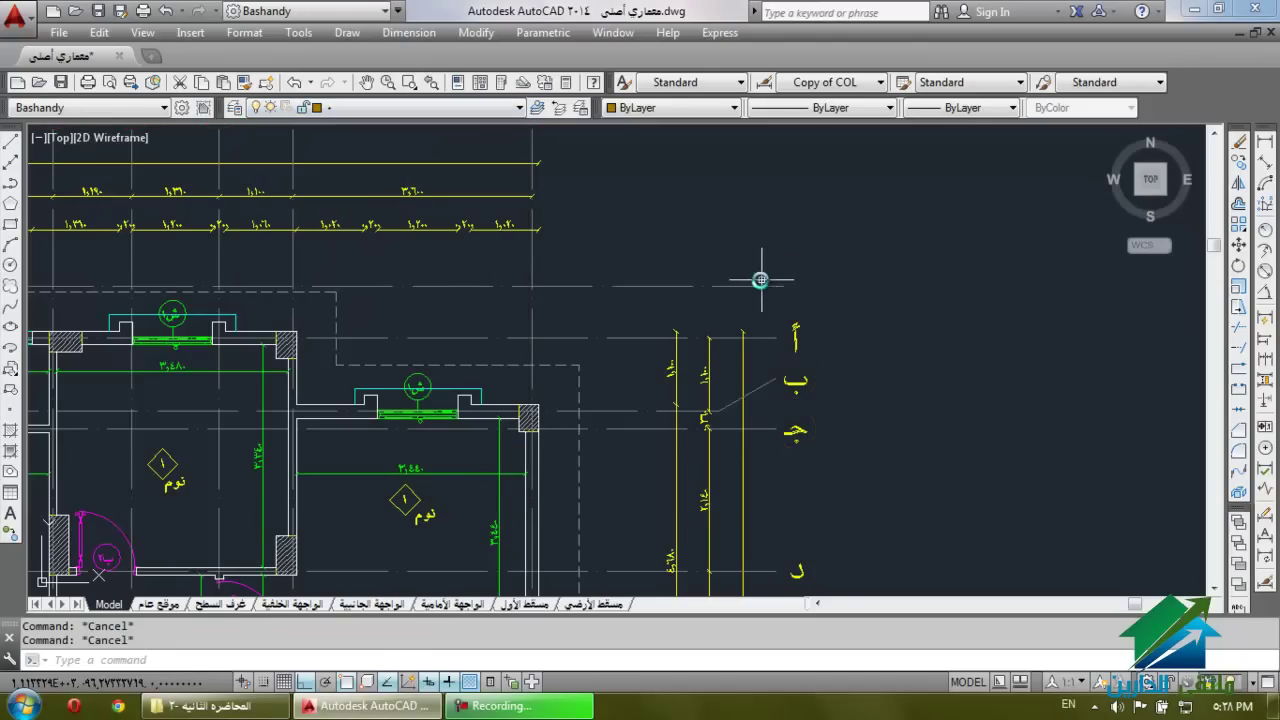
Delete the added horizontal line above axis أ and turn off the axis layer.
left_click(729, 292)
key("Delete")
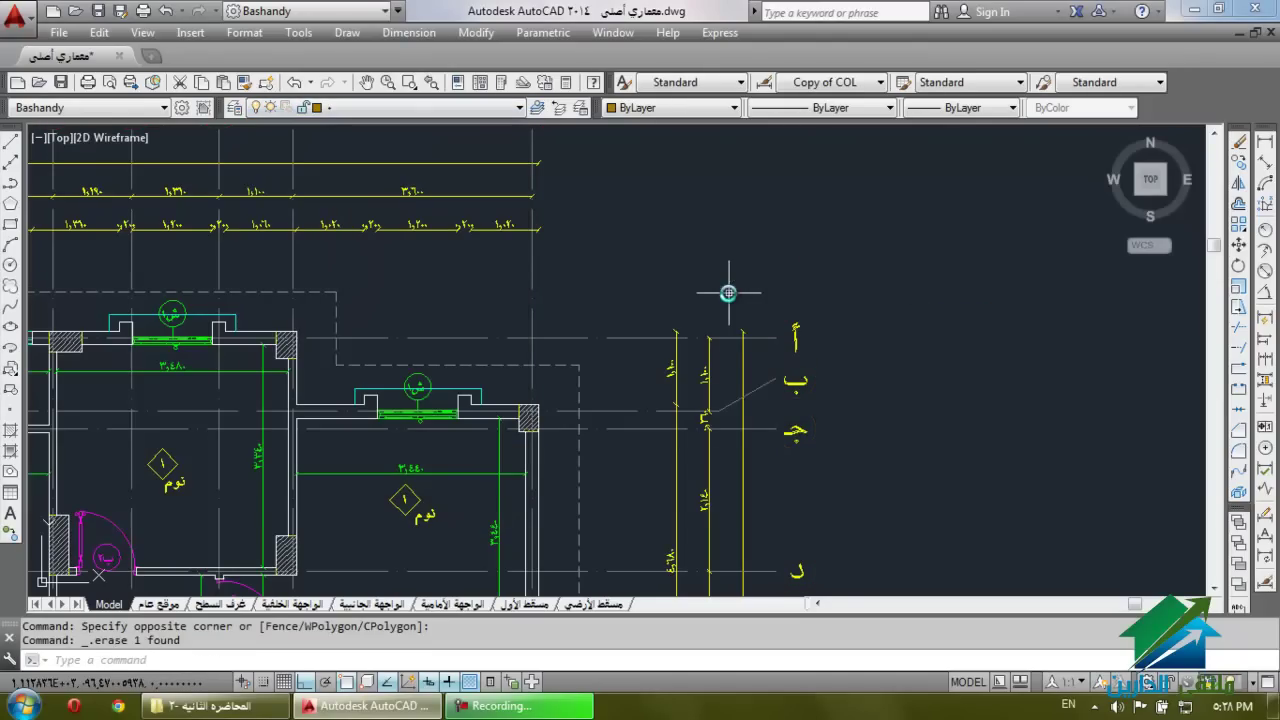
left_click(298, 108)
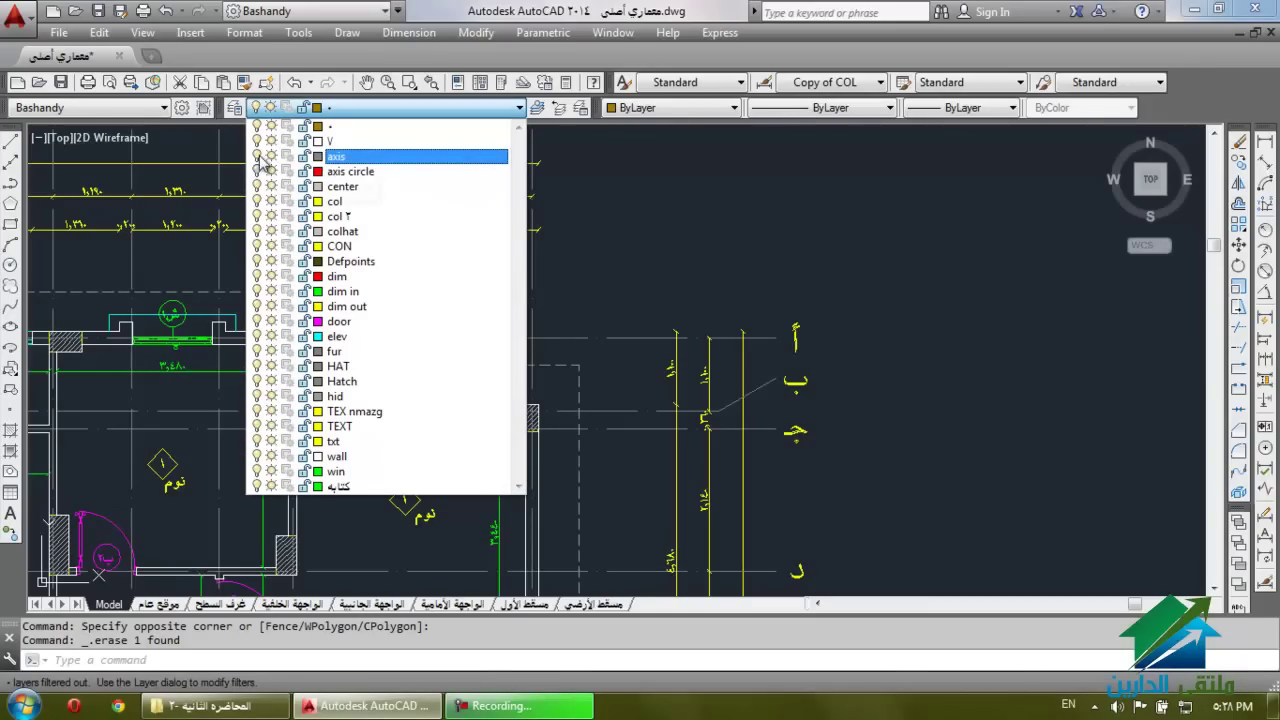
left_click(563, 183)
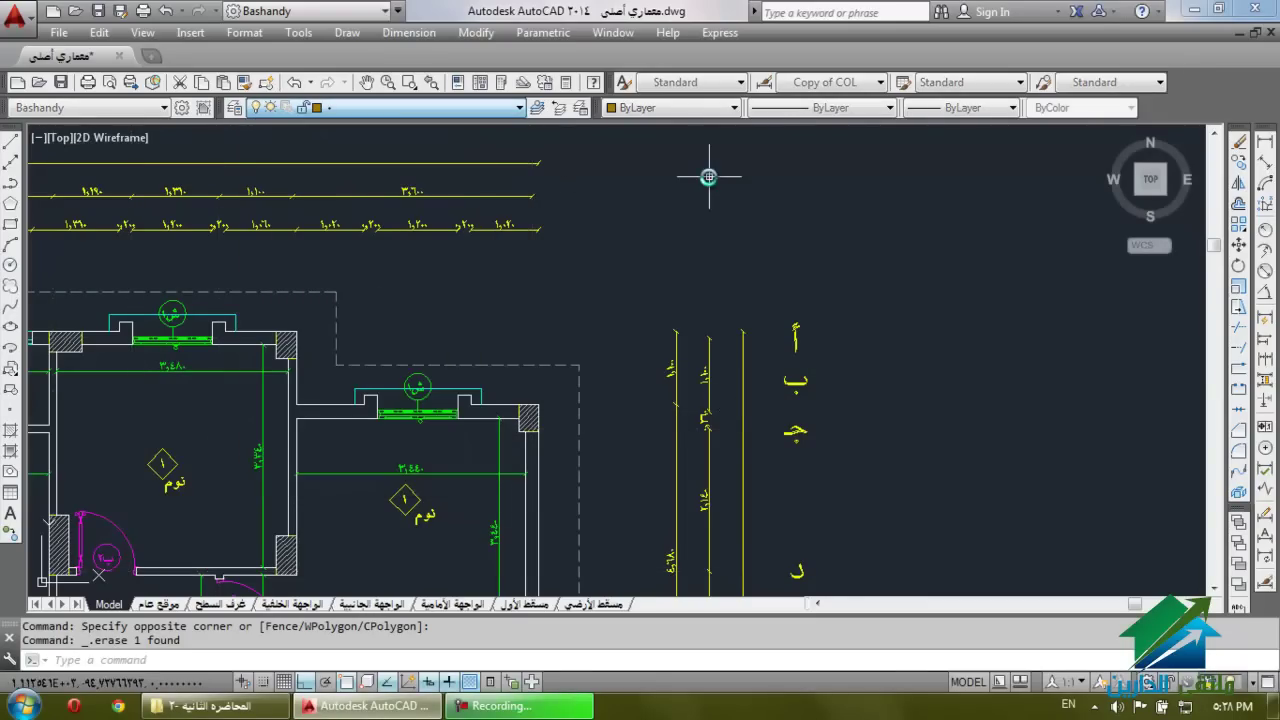
Lock the axis circle layer and turn its visibility back on.
left_click(394, 110)
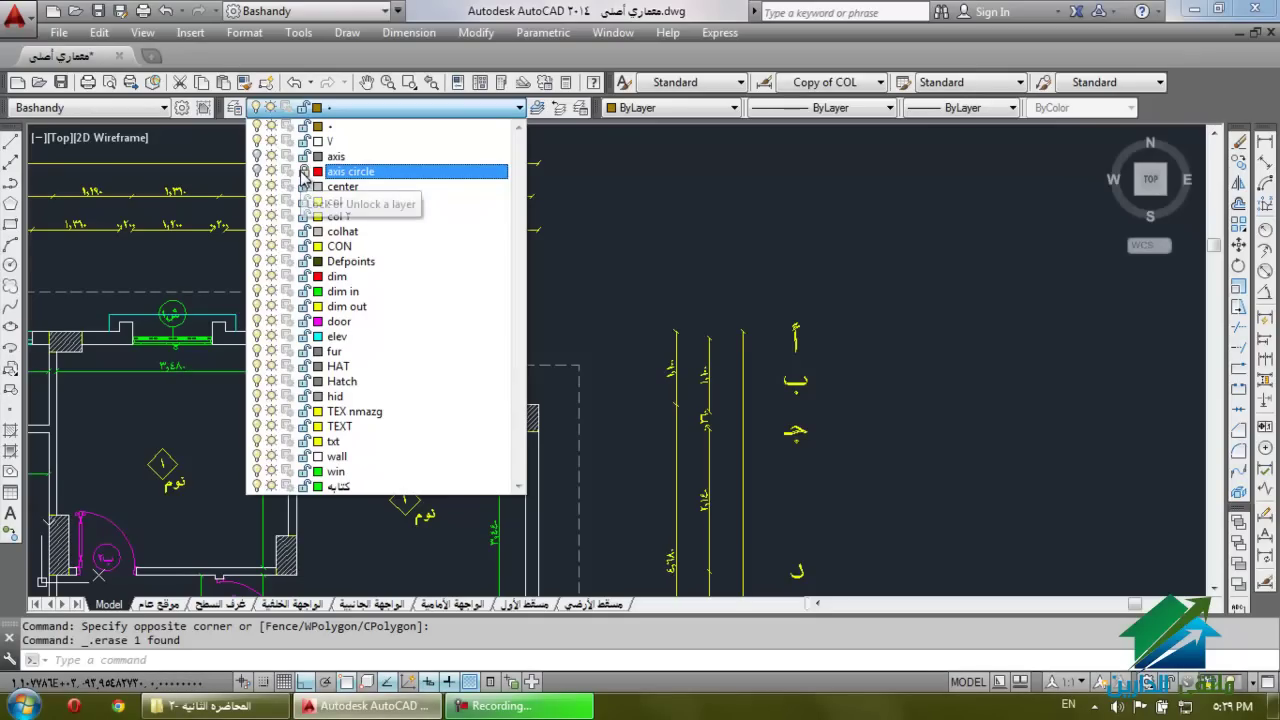
left_click(303, 172)
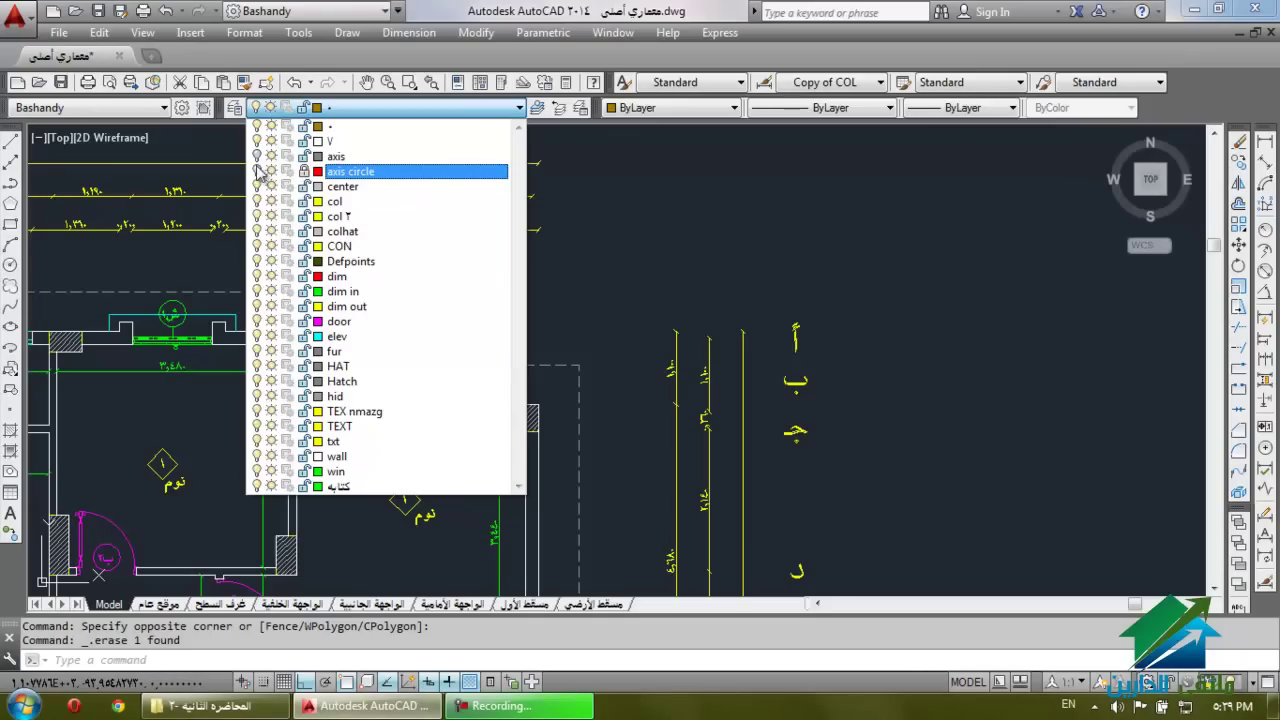
left_click(258, 172)
left_click(691, 206)
Try to move the circle of bubble أ while the axis circle layer is locked.
left_click(808, 332)
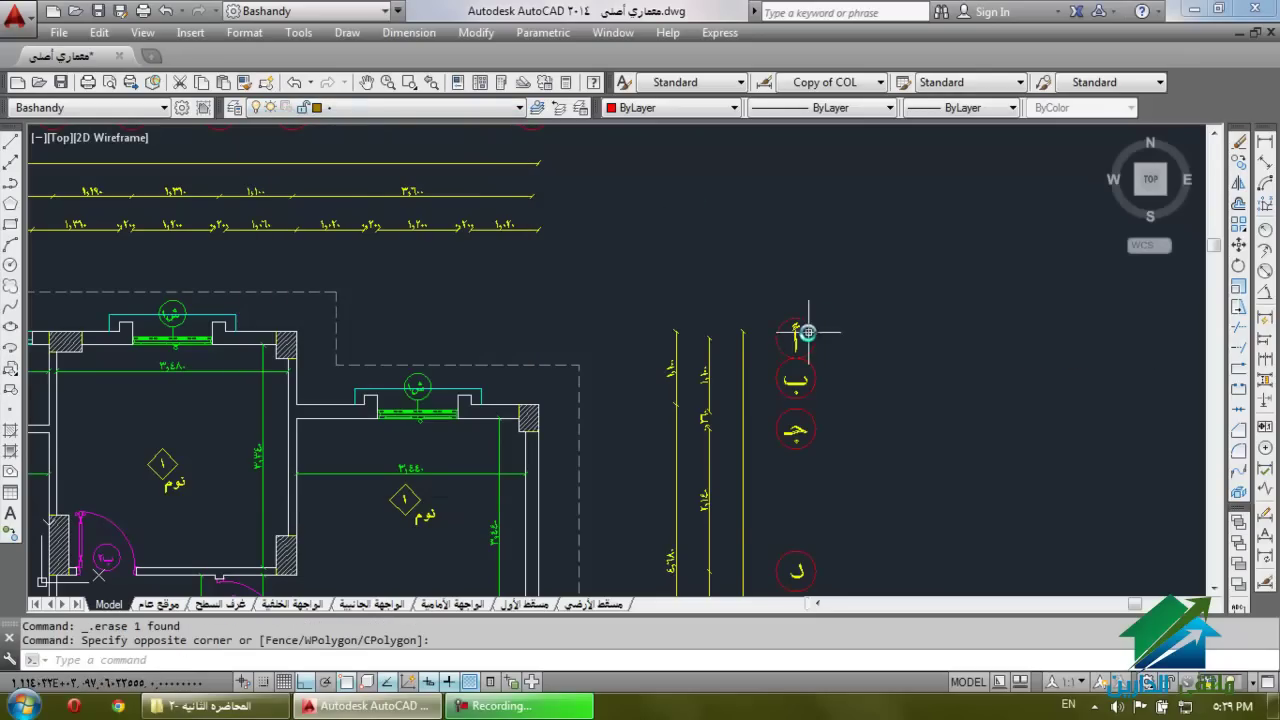
left_click(845, 372)
key("Return")
left_click(845, 372)
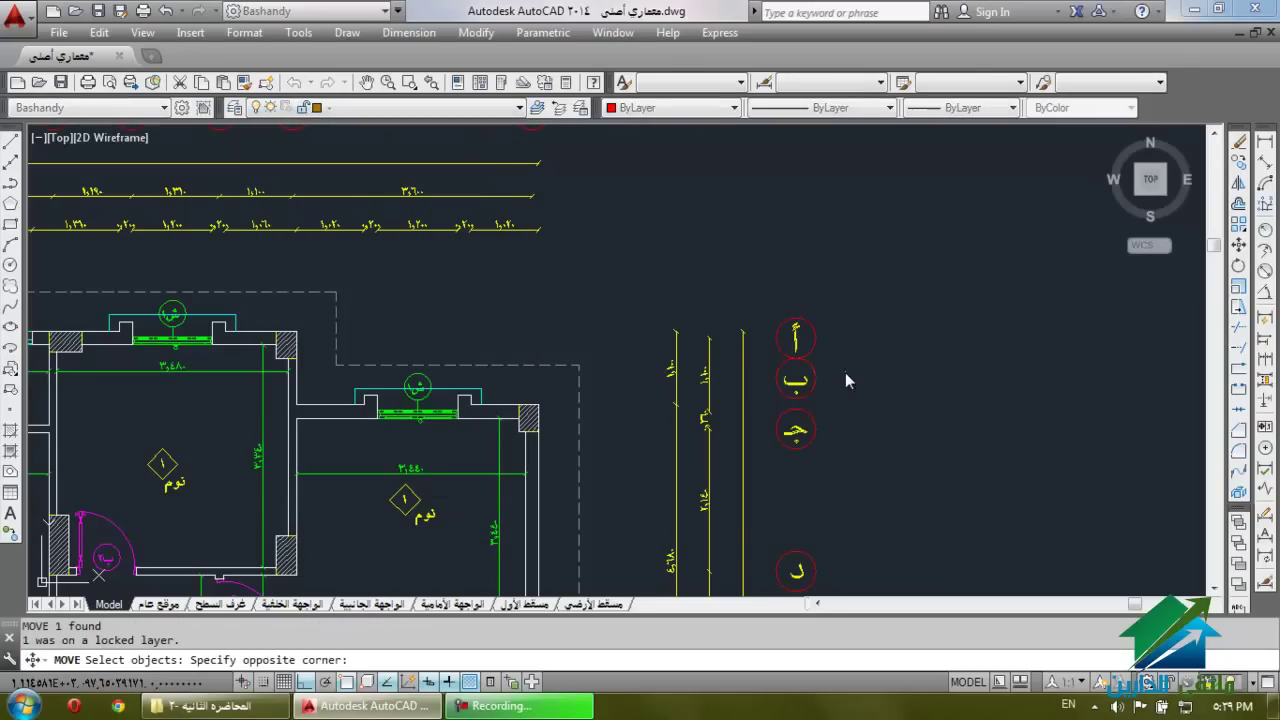
left_click(940, 371)
left_click(861, 316)
left_click(817, 352)
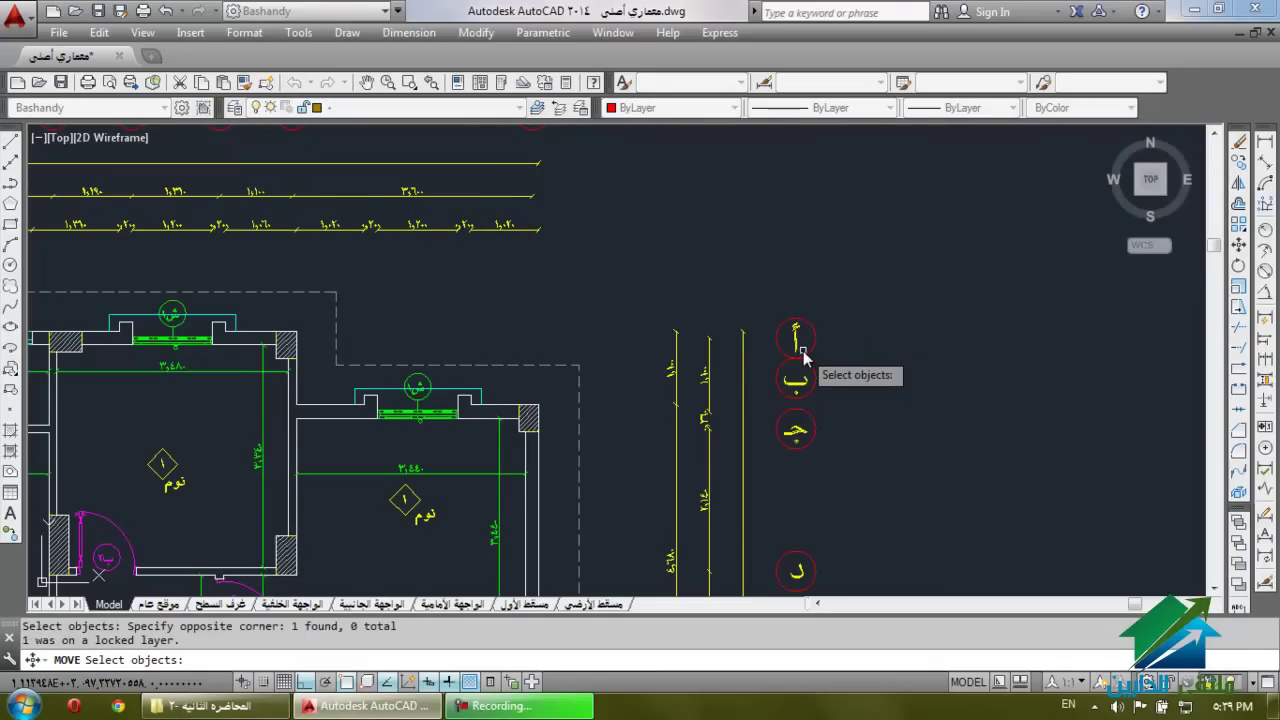
key("Escape")
key("Escape")
key("Escape")
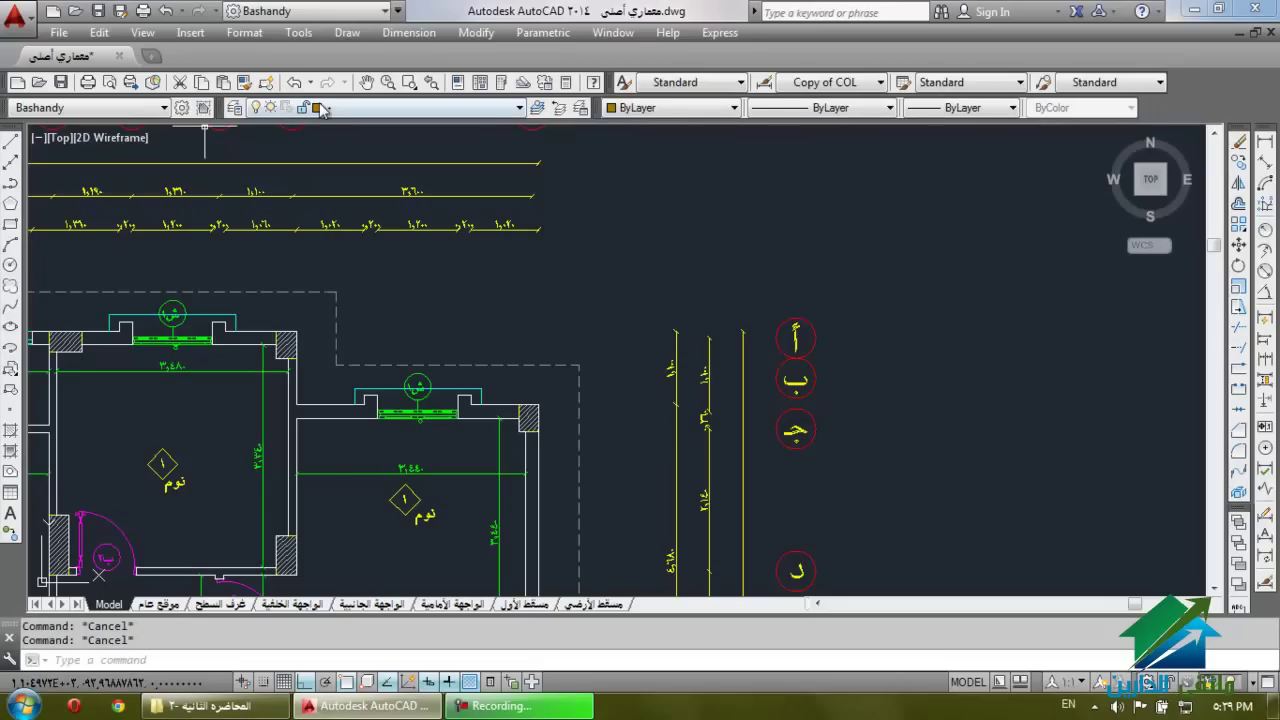
Open the layer properties, unlock the axis circle layer and turn the axis layer on.
left_click(238, 107)
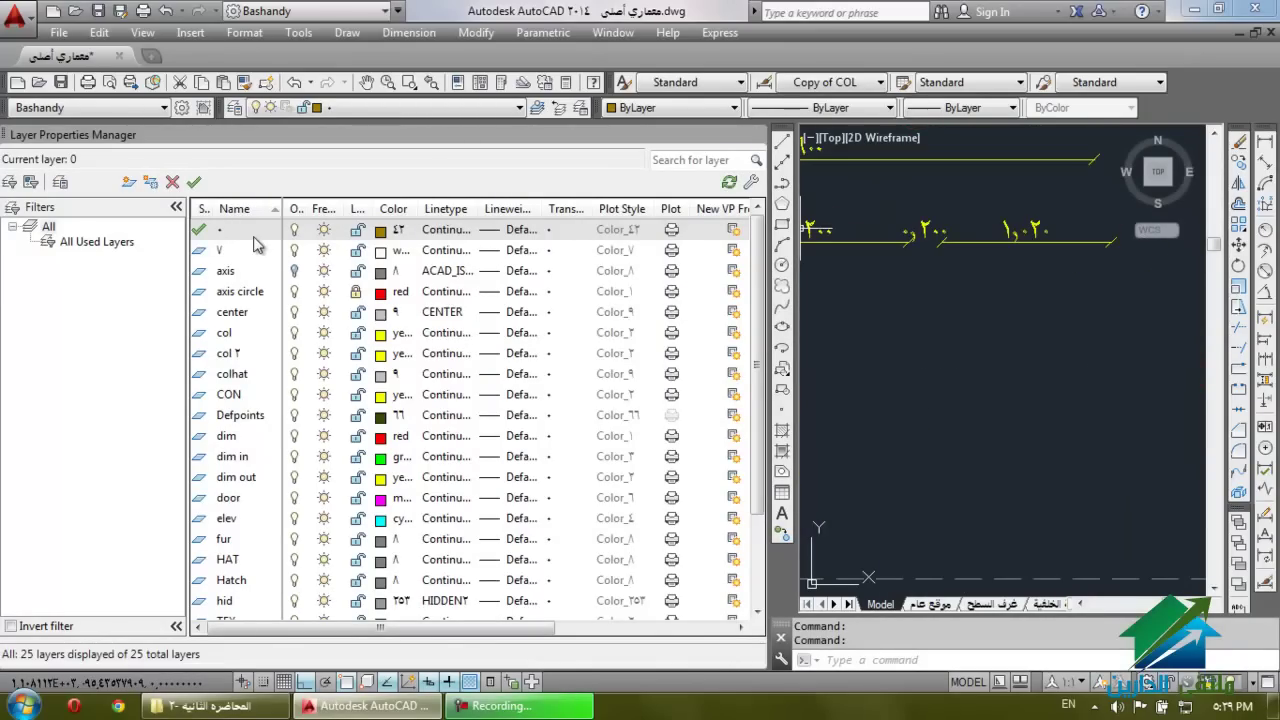
left_click(228, 258)
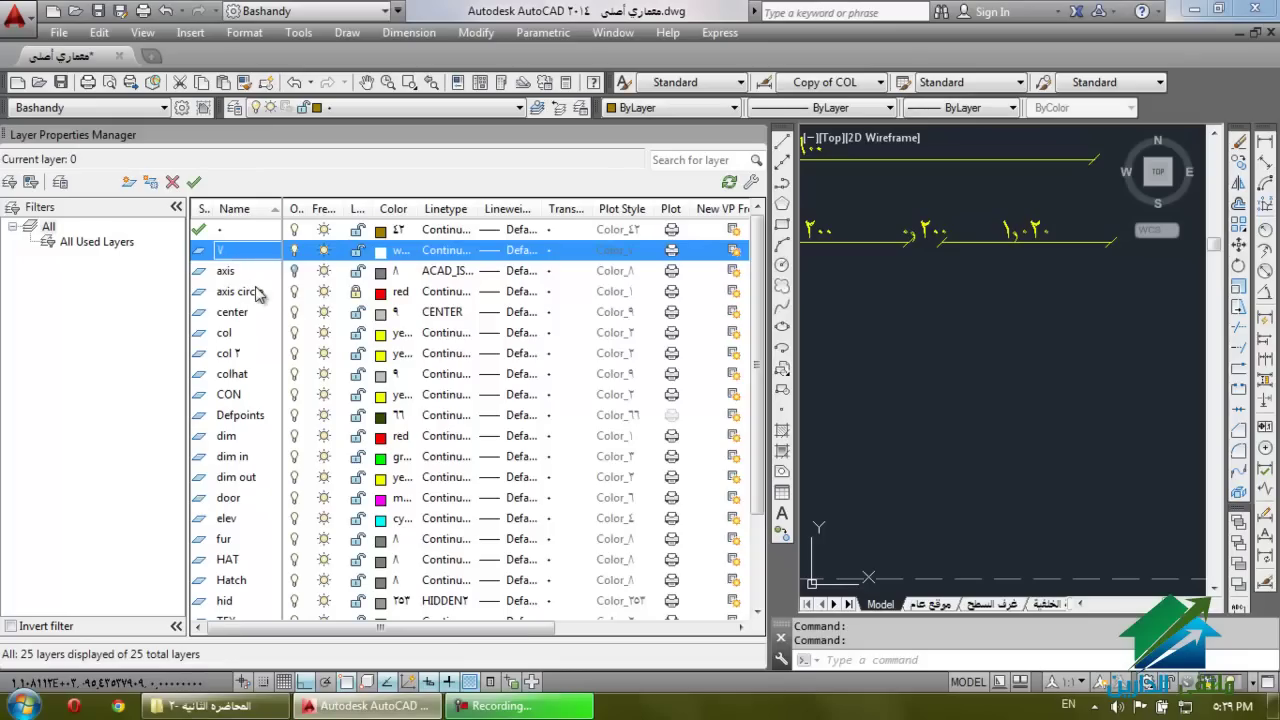
left_click(255, 291)
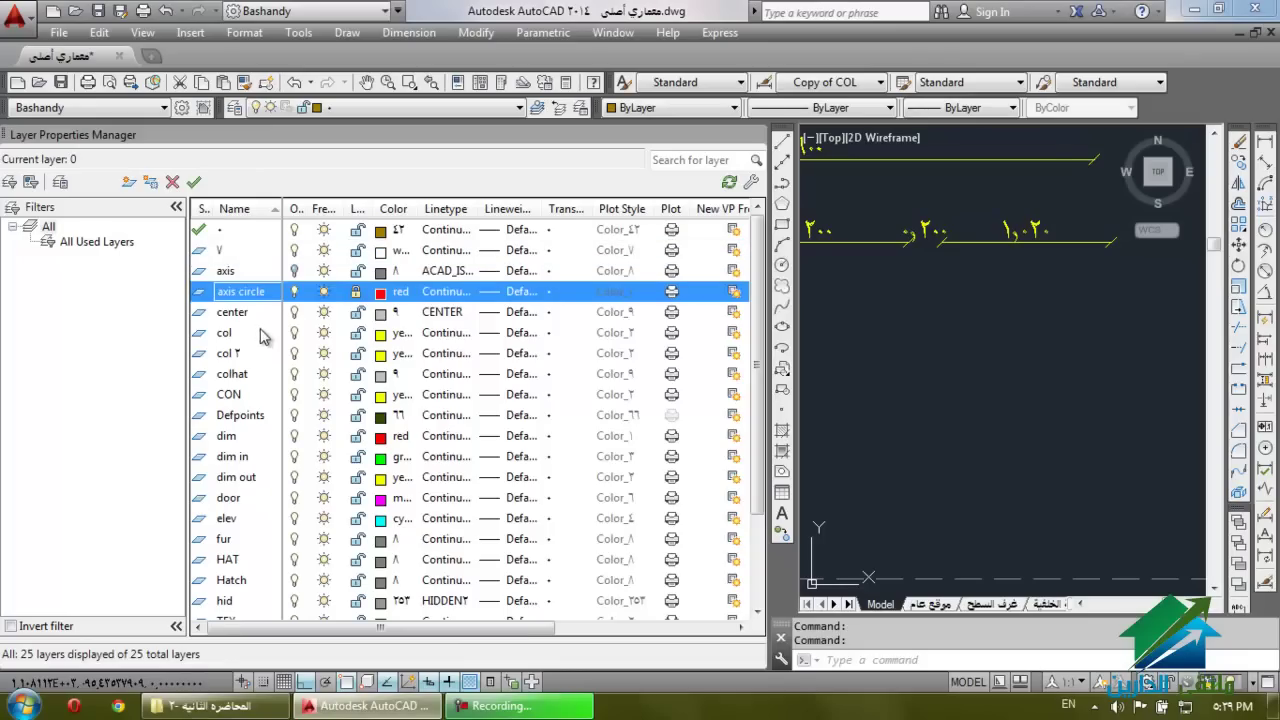
left_click(355, 291)
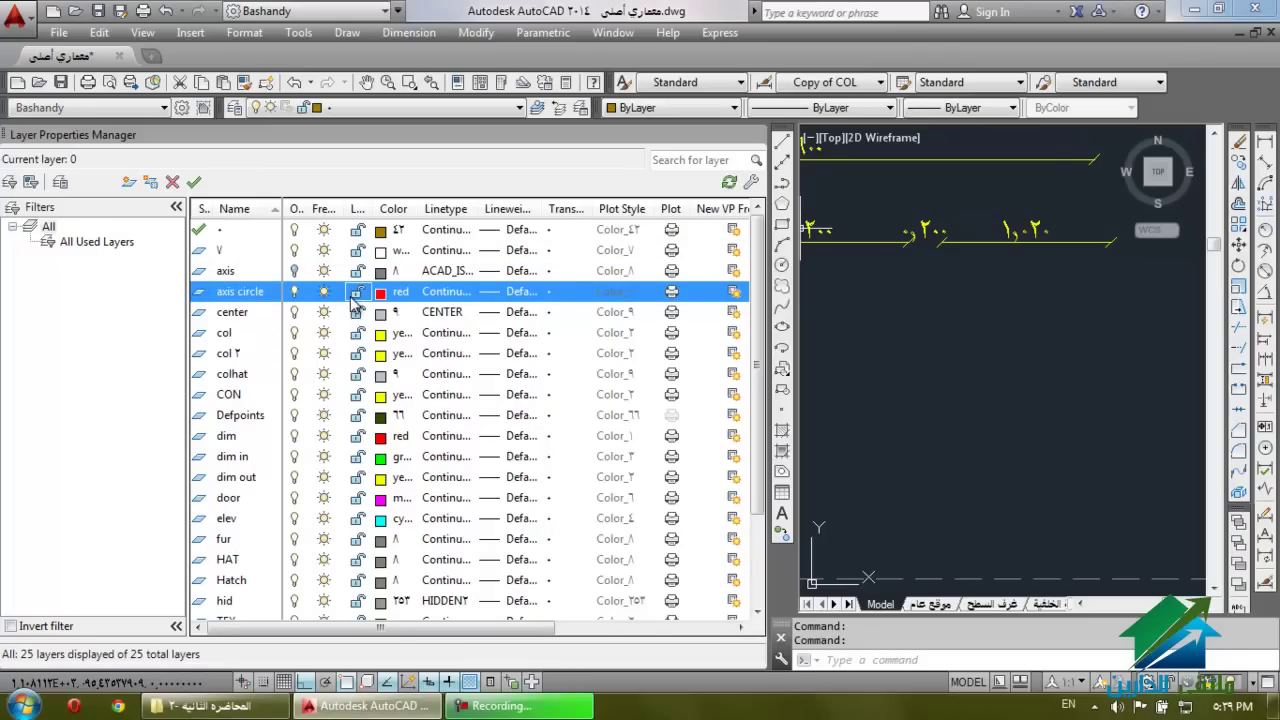
left_click(294, 291)
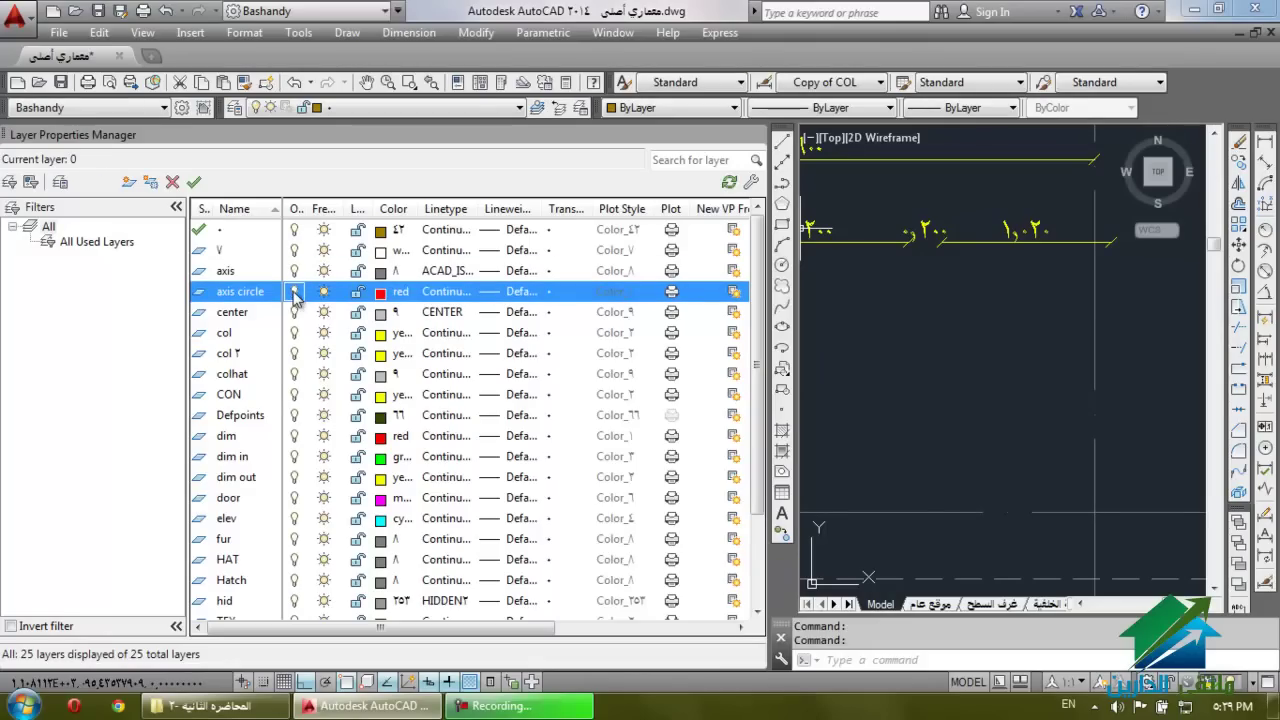
Set the axis circle layer's color to green.
left_click(381, 292)
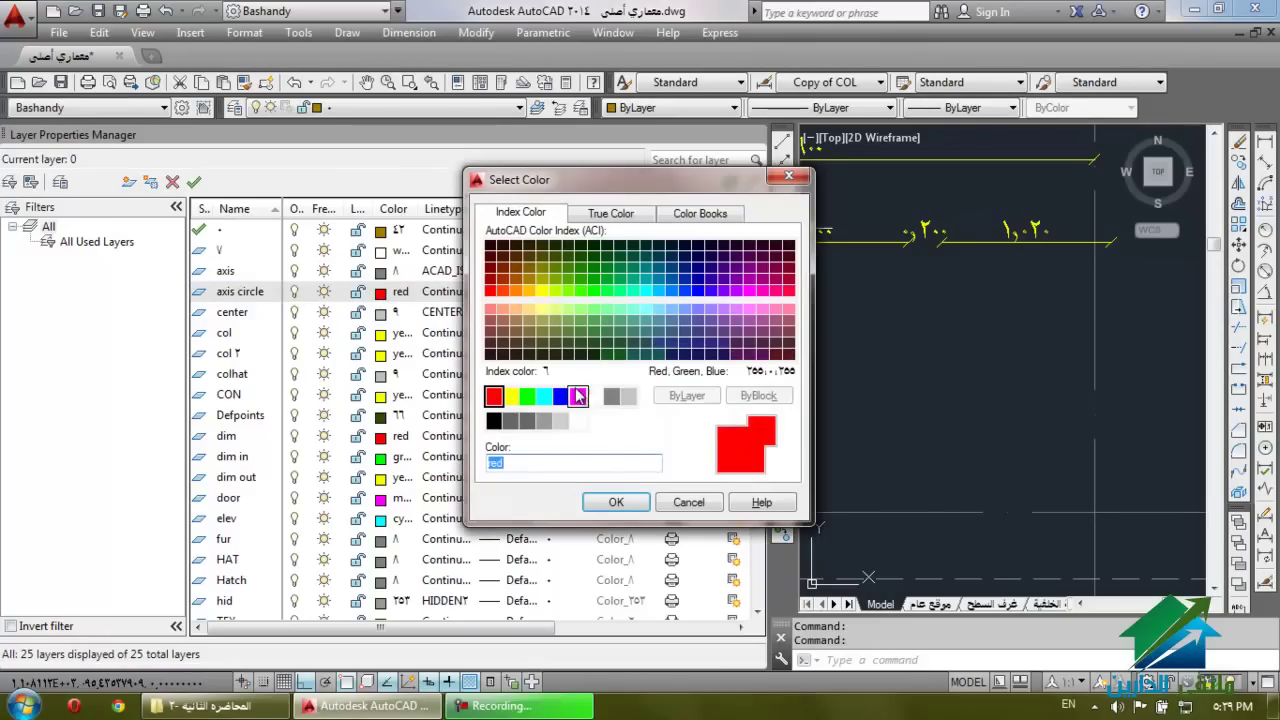
left_click(527, 396)
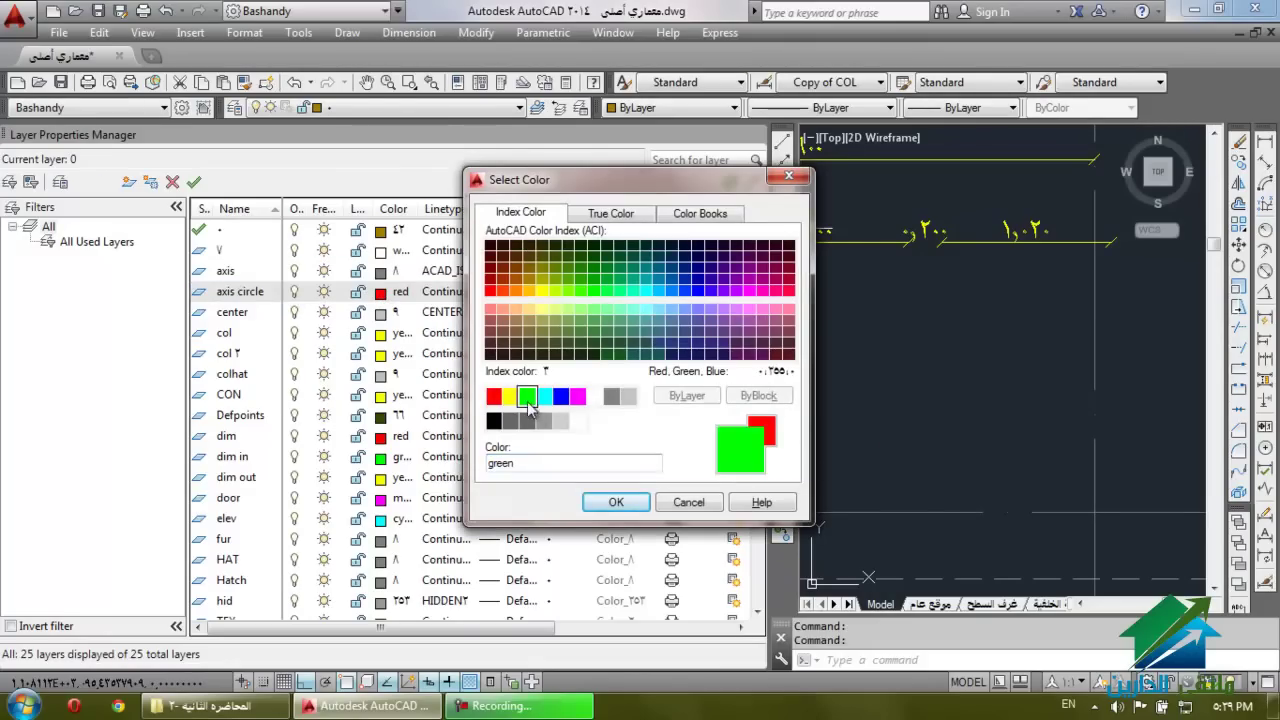
left_click(617, 502)
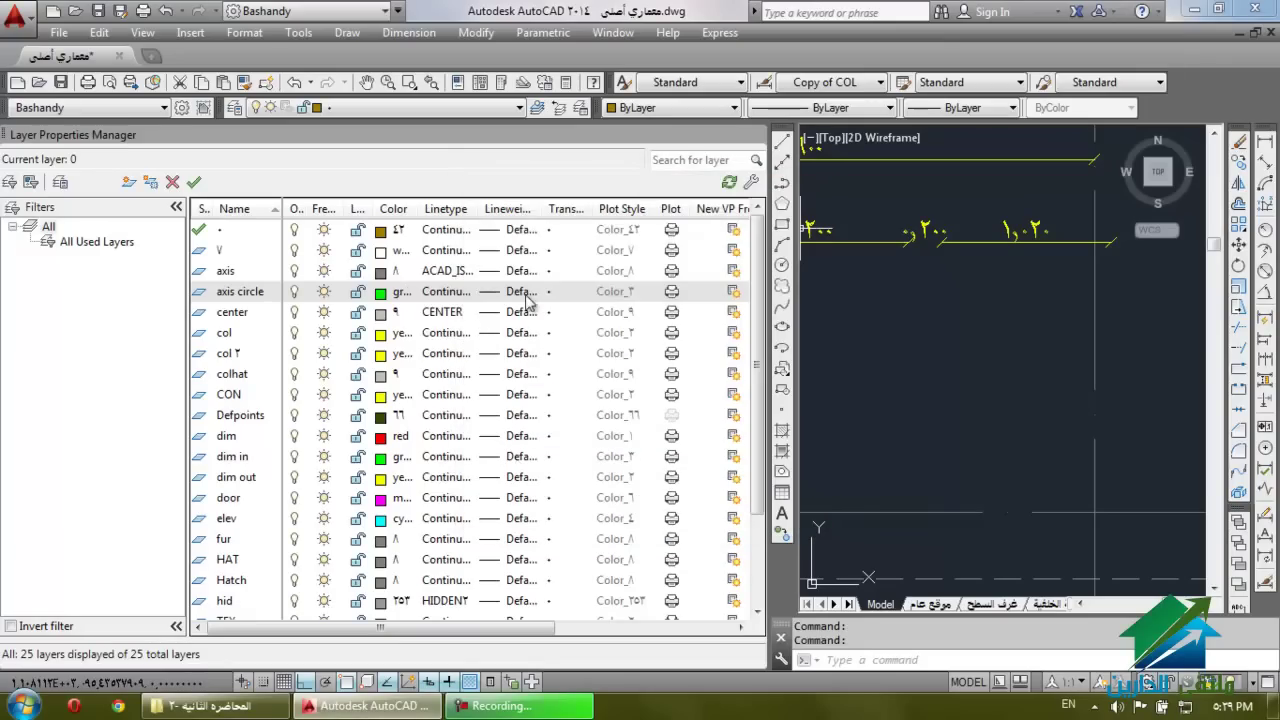
Browse the lineweights for the axis circle layer, try 0.05 mm, discard the choice, and check the layer's plot setting.
left_click(506, 292)
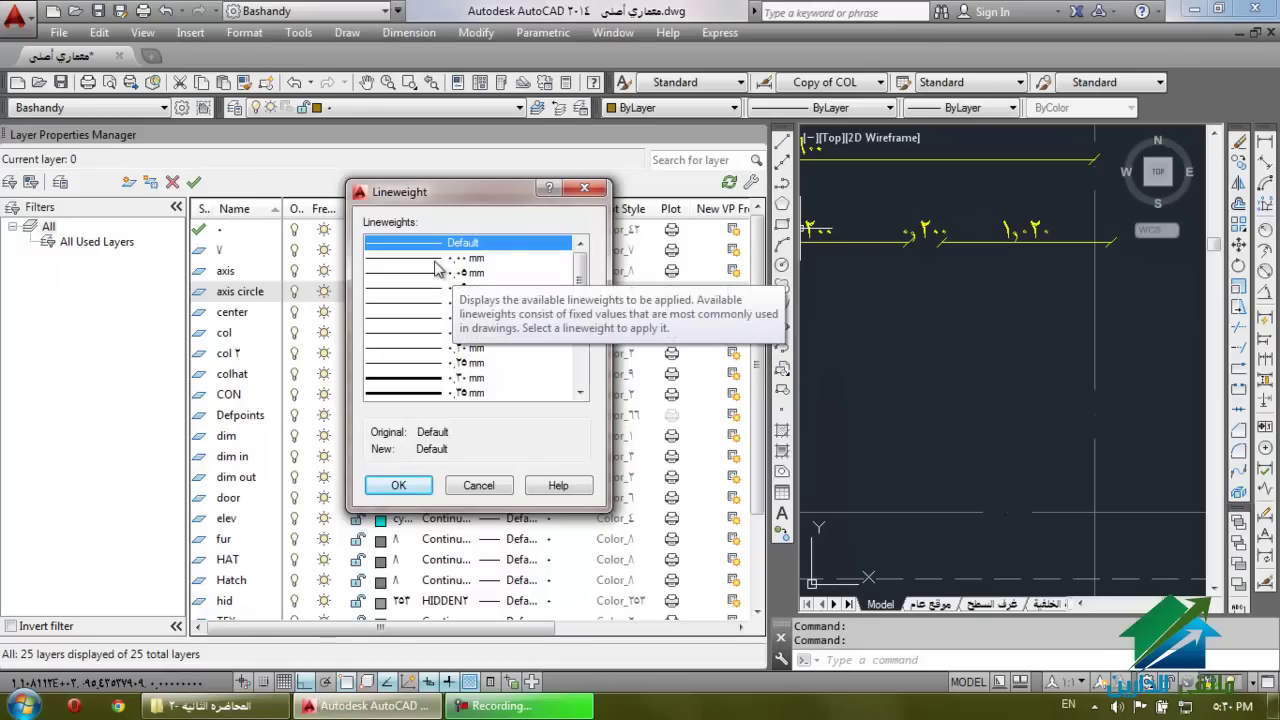
left_click(432, 273)
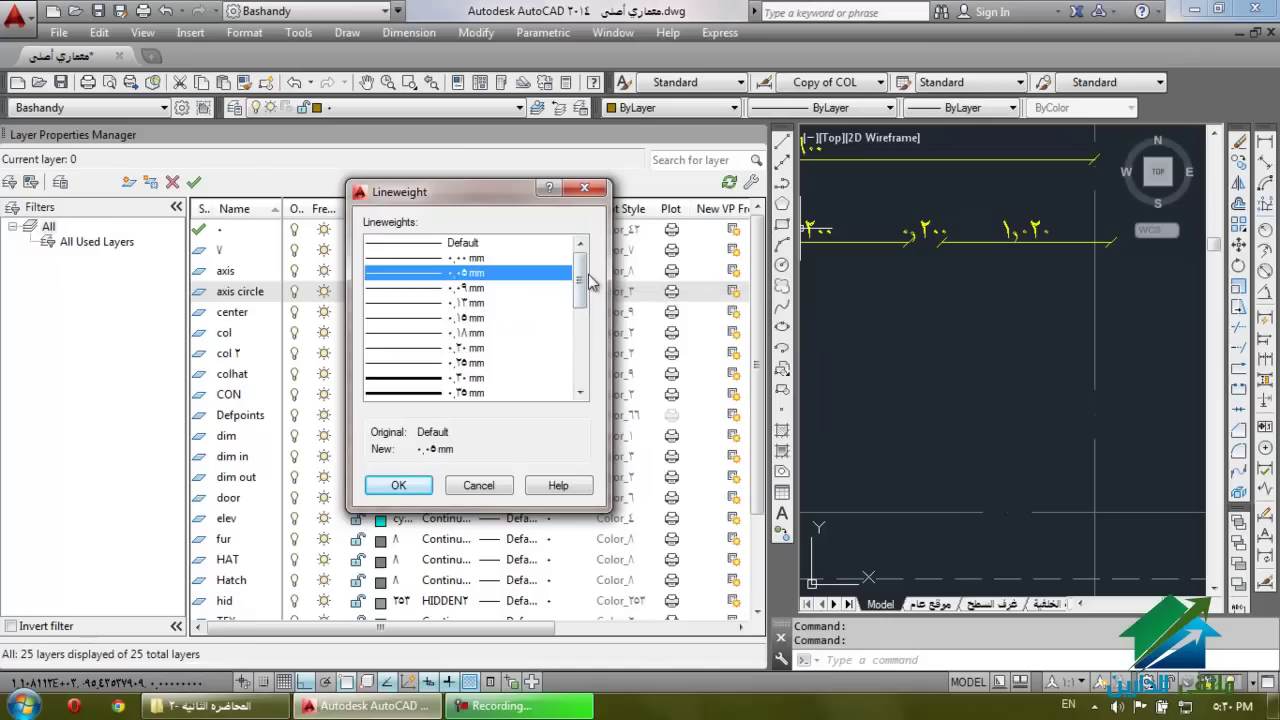
left_click_drag(586, 280, 581, 326)
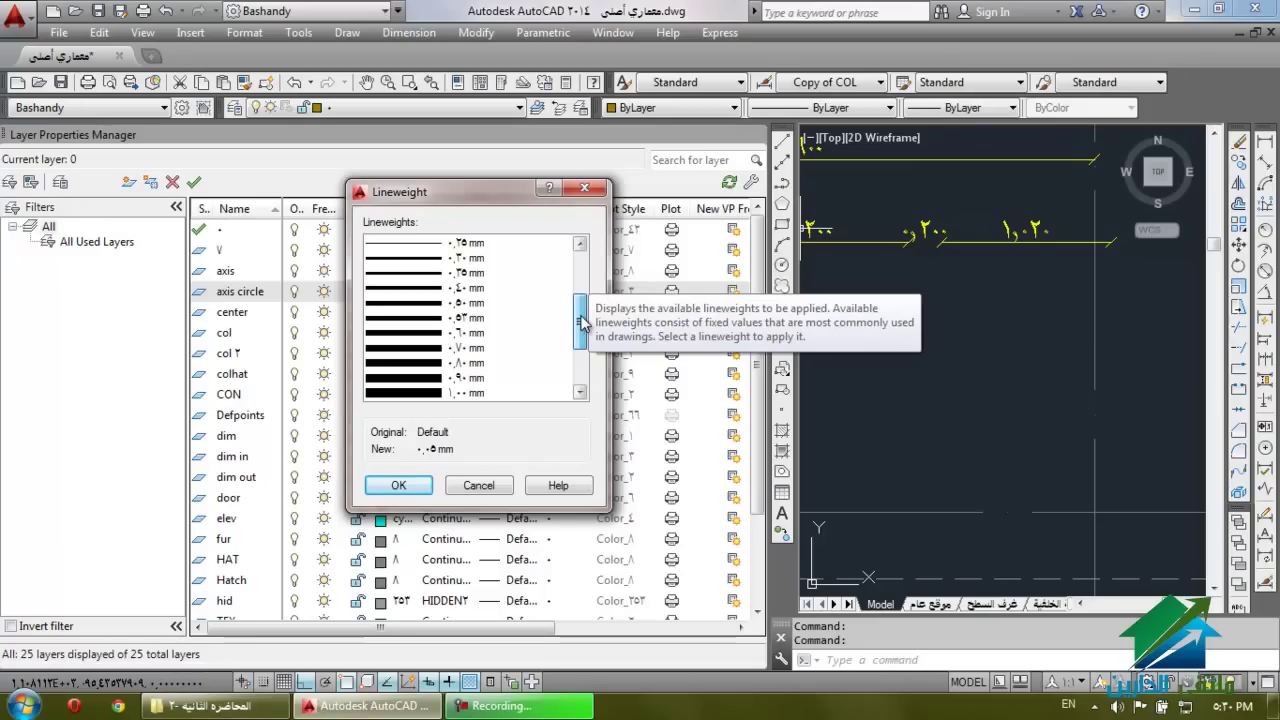
mouse_move(583, 321)
left_mouse_down()
mouse_move(583, 378)
mouse_move(581, 300)
left_mouse_up()
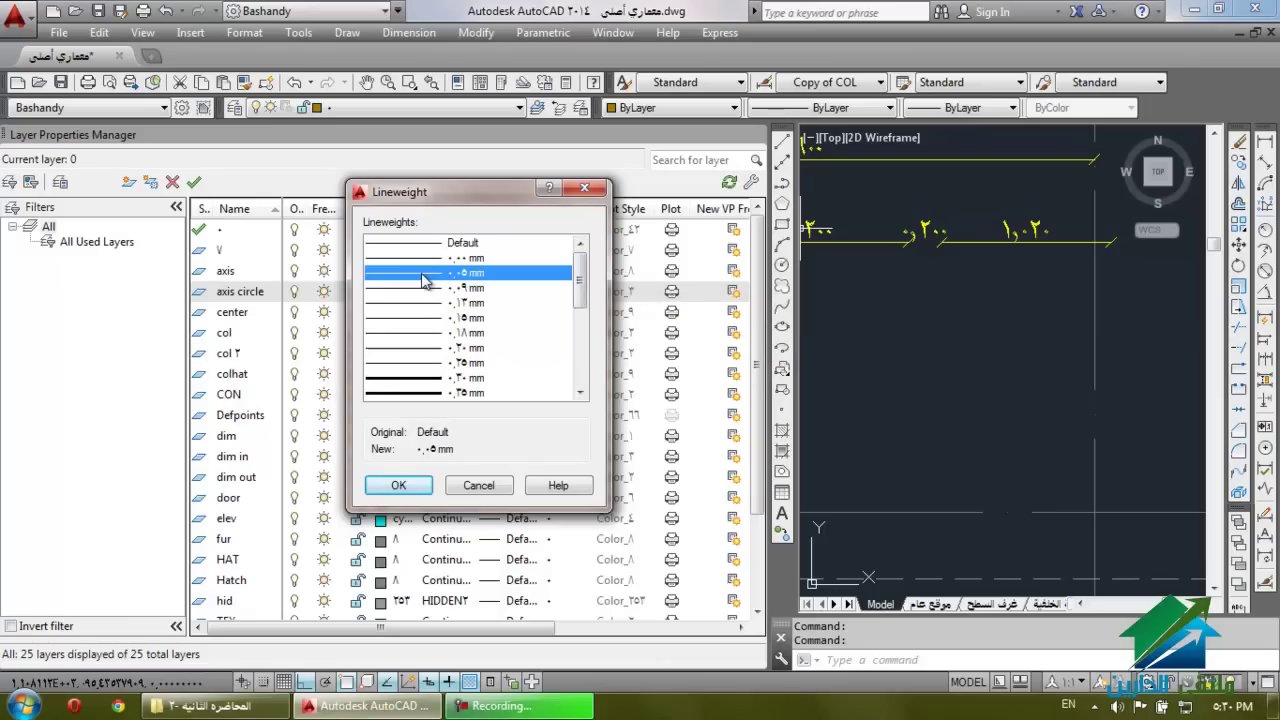
left_click(478, 486)
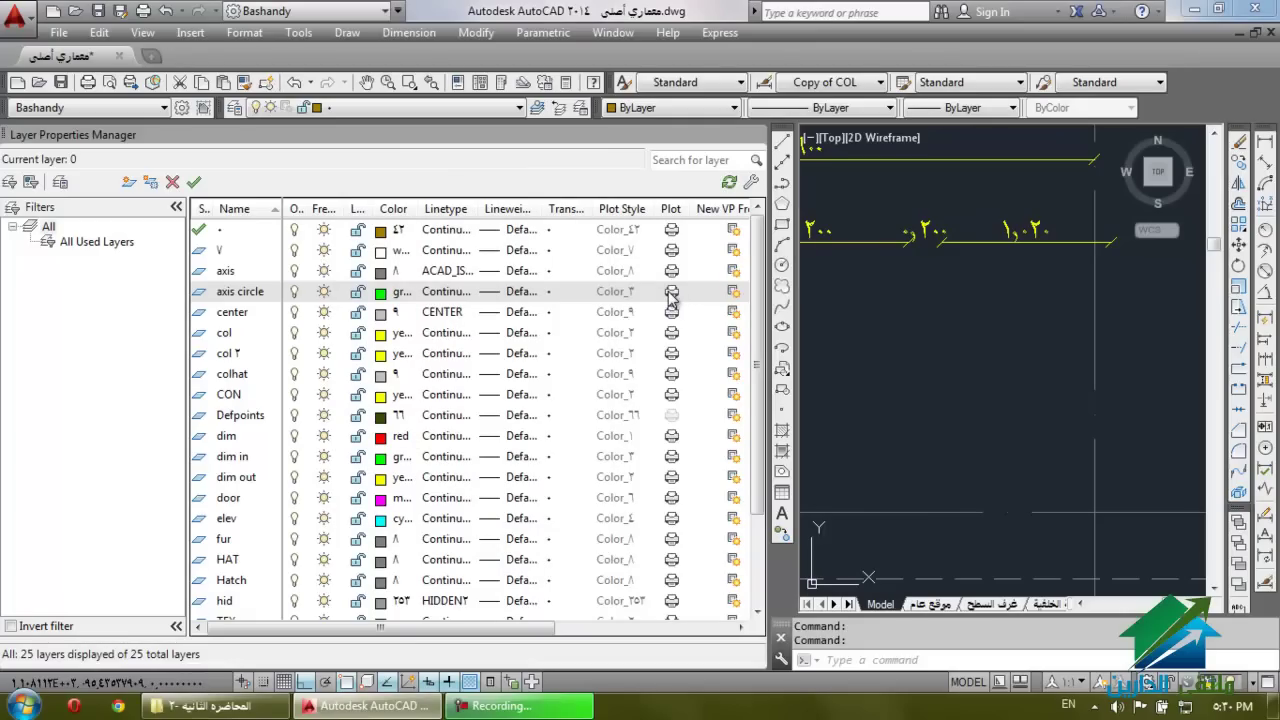
left_click(672, 296)
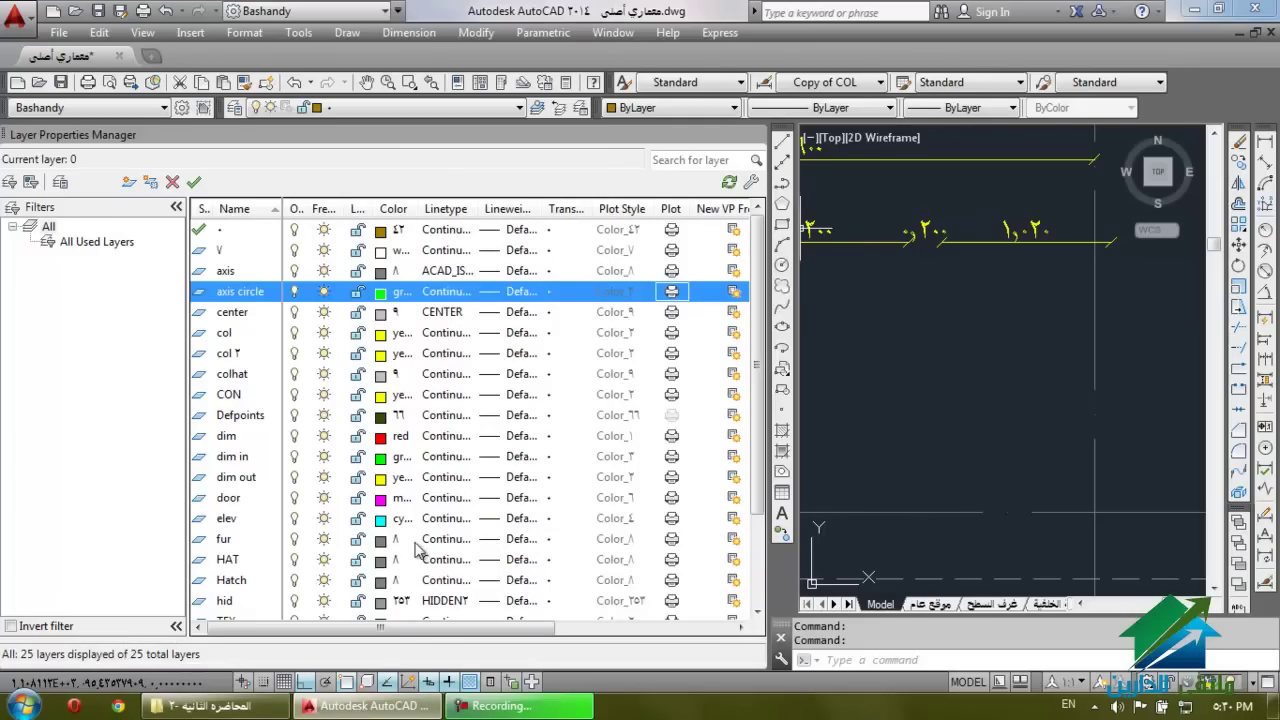
mouse_move(399, 627)
left_mouse_down()
mouse_move(594, 626)
mouse_move(398, 626)
left_mouse_up()
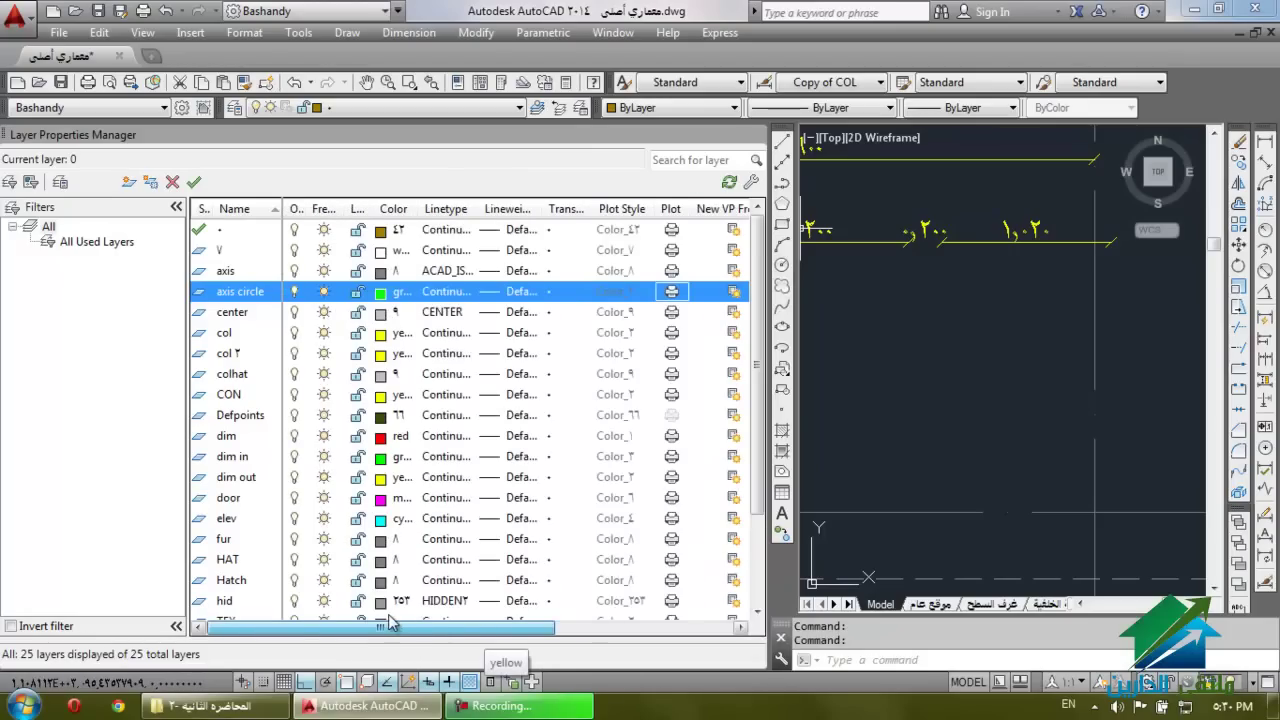
Examine the loaded linetypes for the axis circle layer, including HIDDEN, HIDDEN2 and CENTER.
left_click(444, 291)
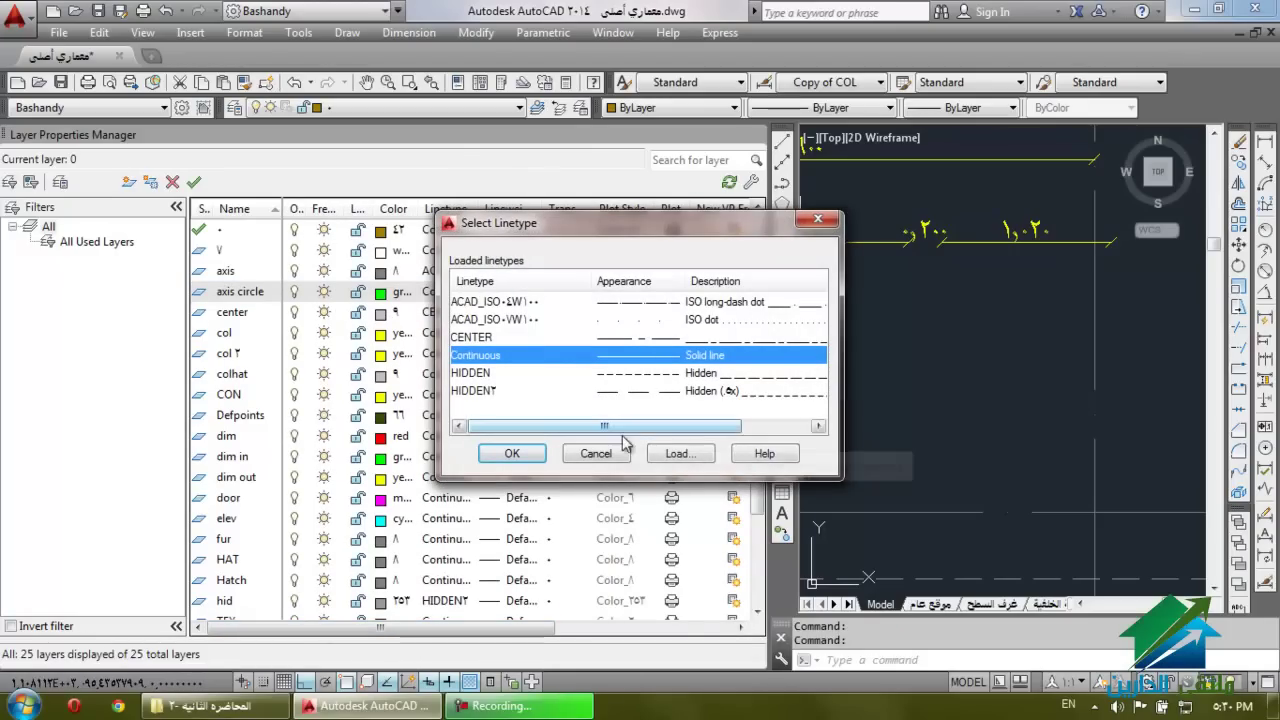
left_click(520, 375)
left_click(531, 392)
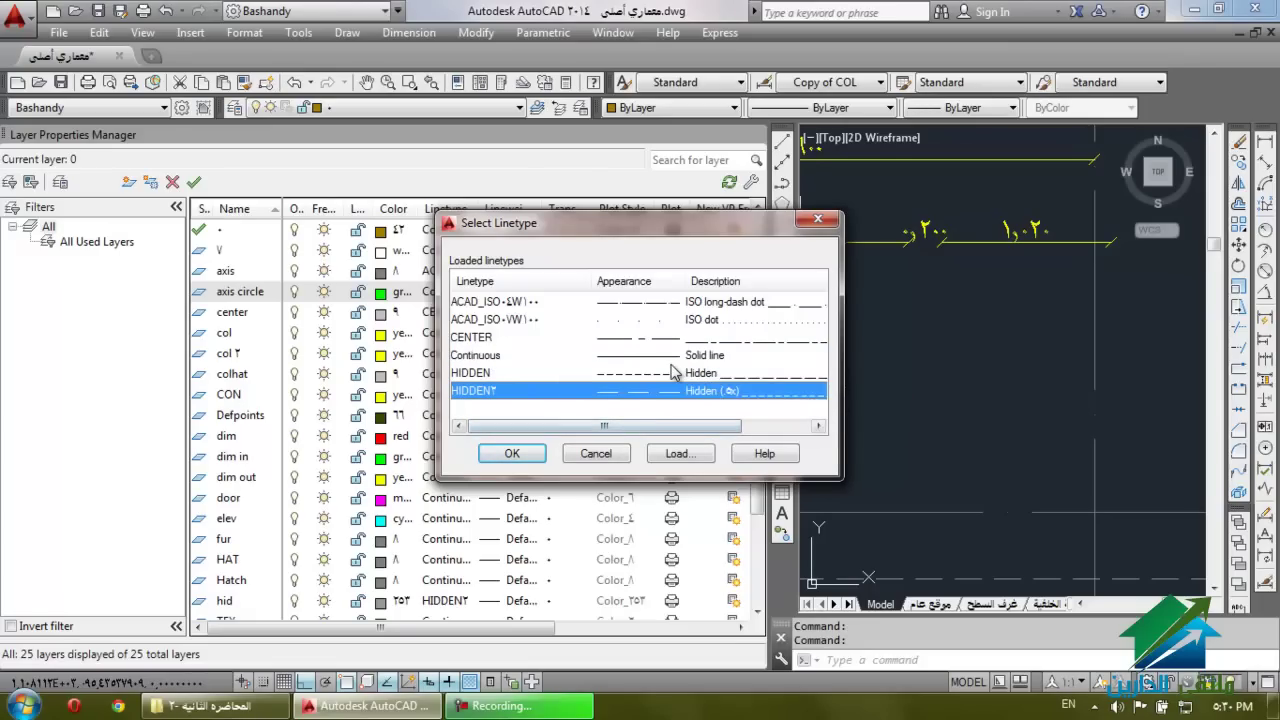
left_click(570, 337)
Browse the linetypes available to load from acadiso.lin without loading any, and assign Continuous to the axis circle layer.
left_click(678, 453)
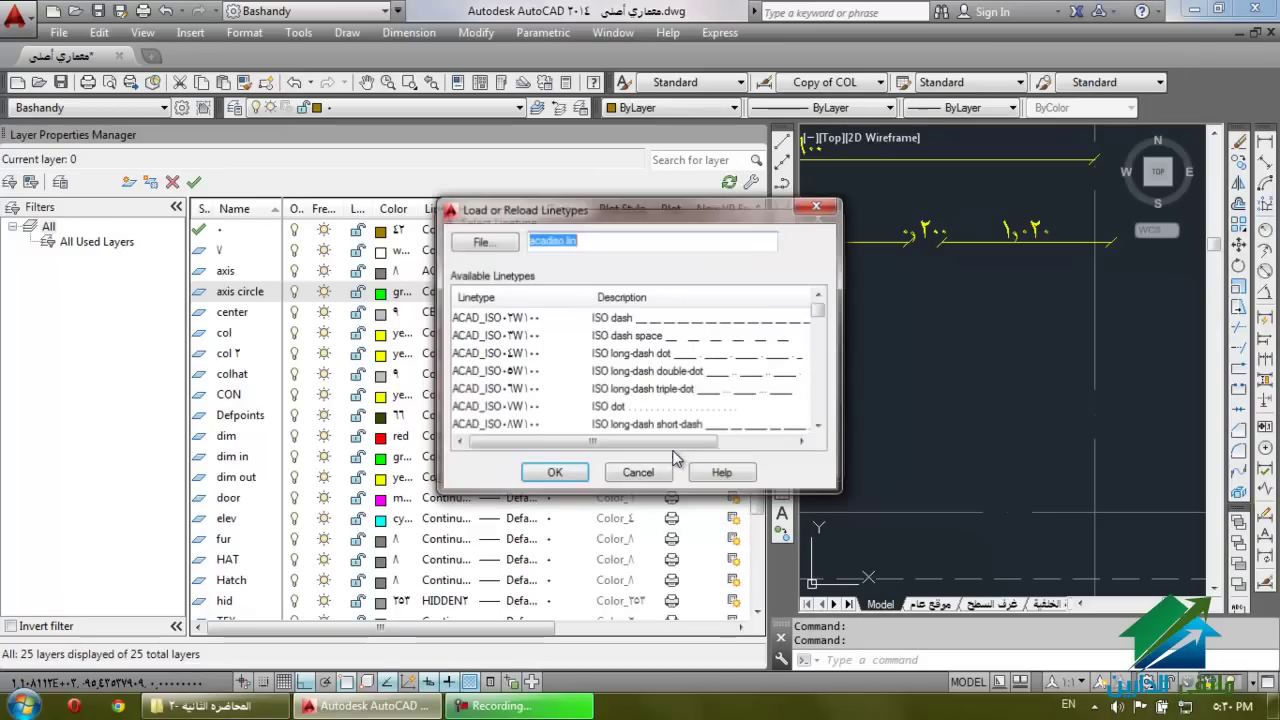
left_click(625, 353)
left_click(636, 388)
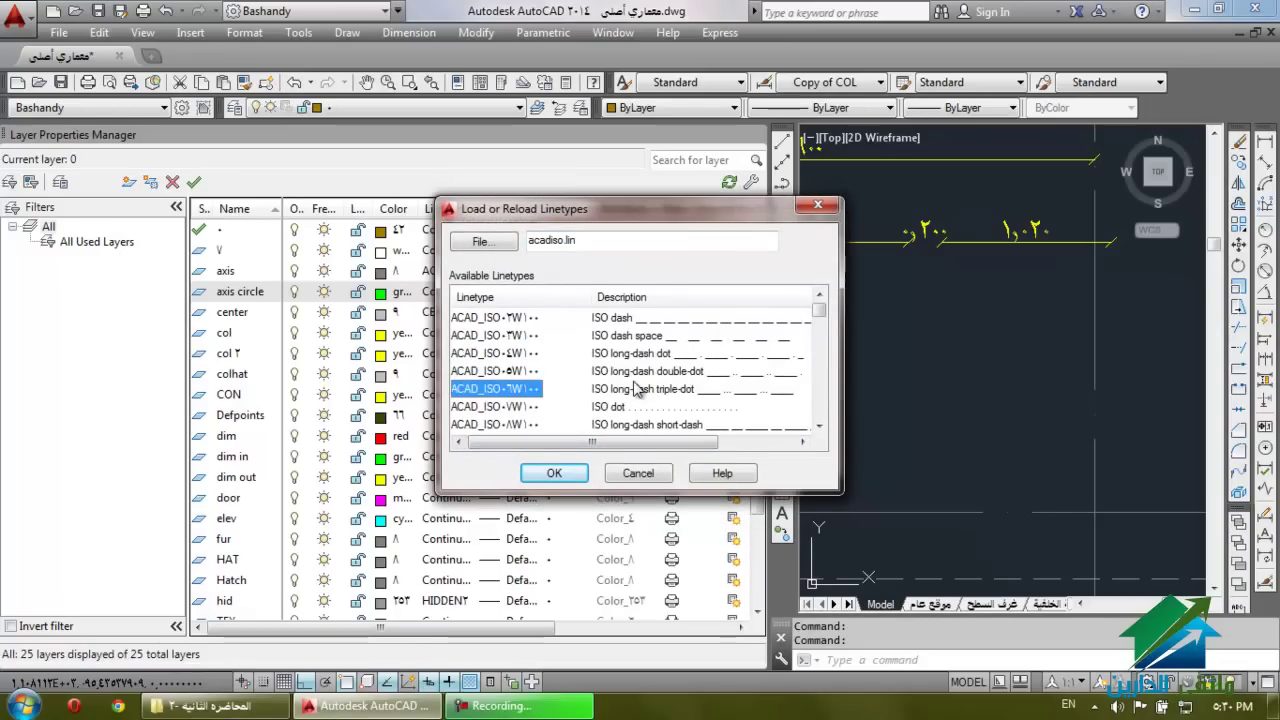
scroll(650, 395, "down", 4)
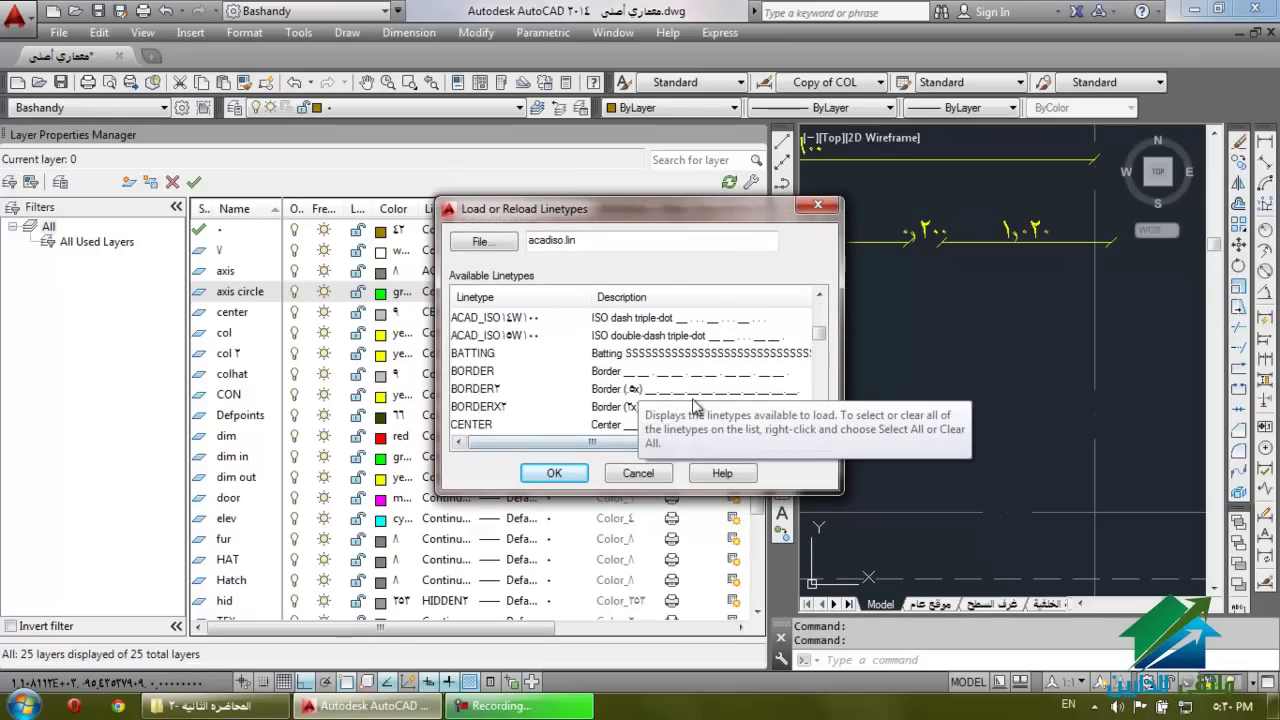
scroll(695, 405, "down", 1)
left_click(617, 392)
left_click(645, 424)
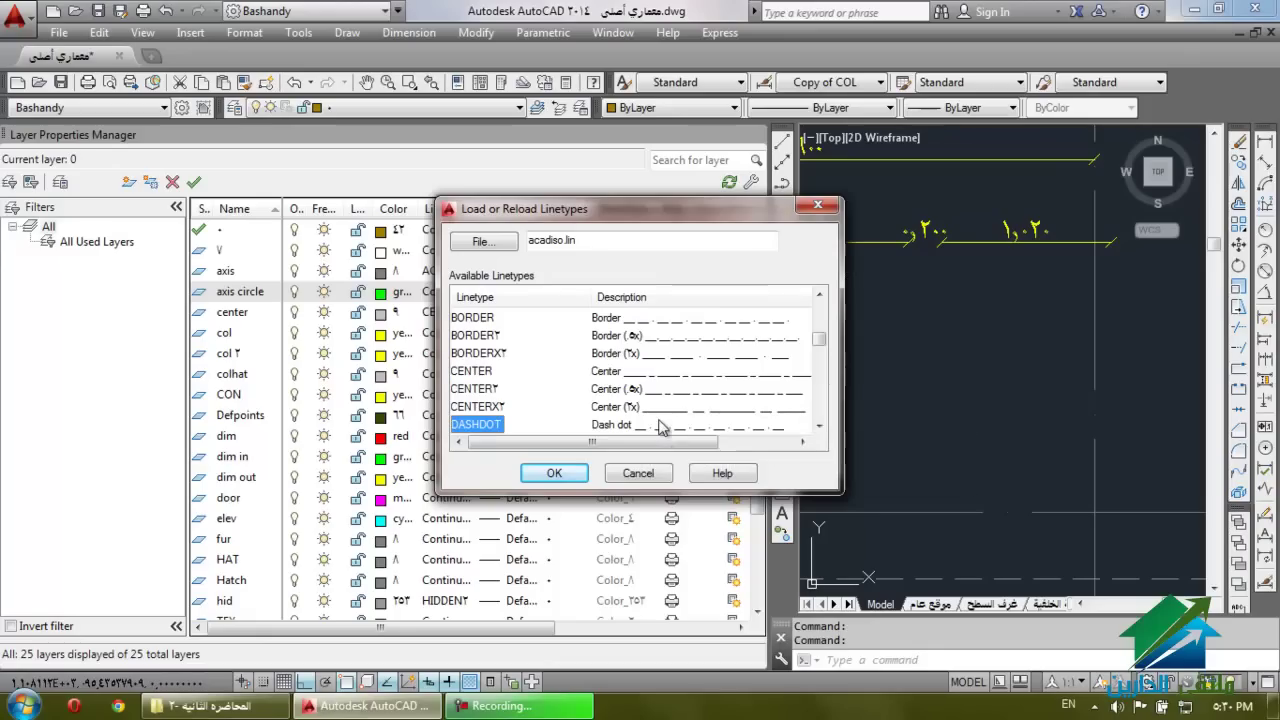
left_click(630, 473)
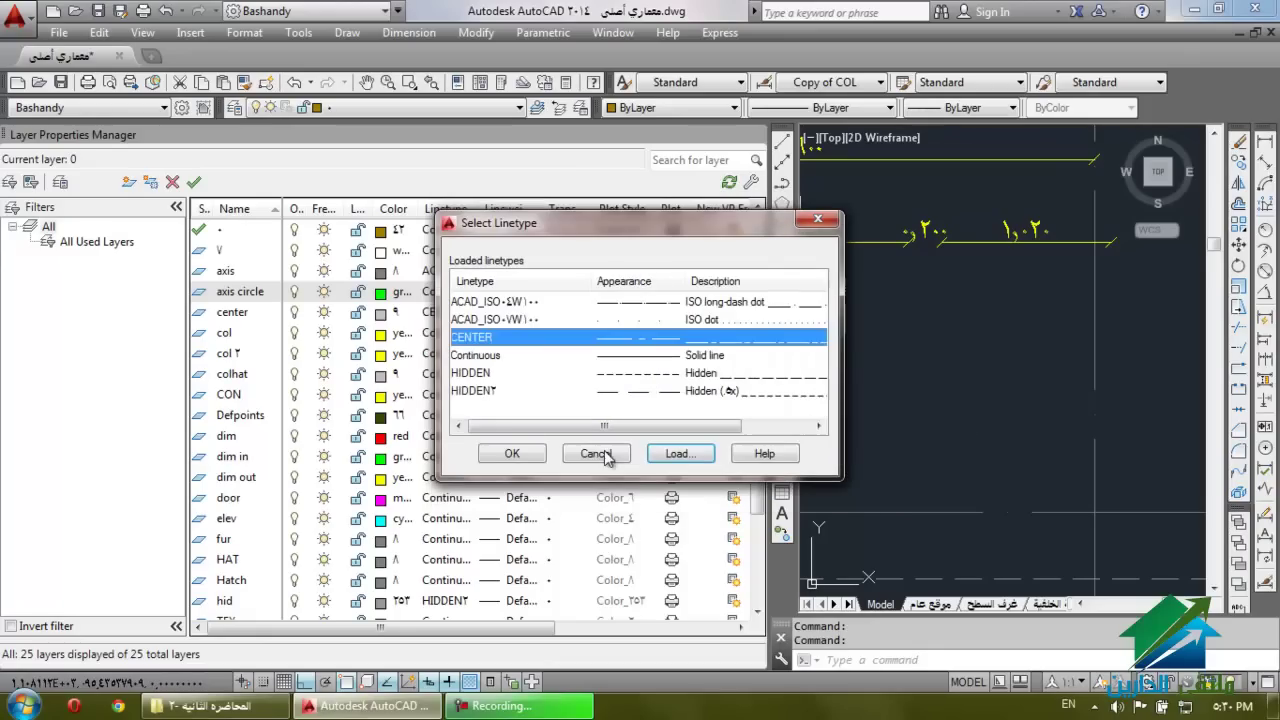
left_click(567, 356)
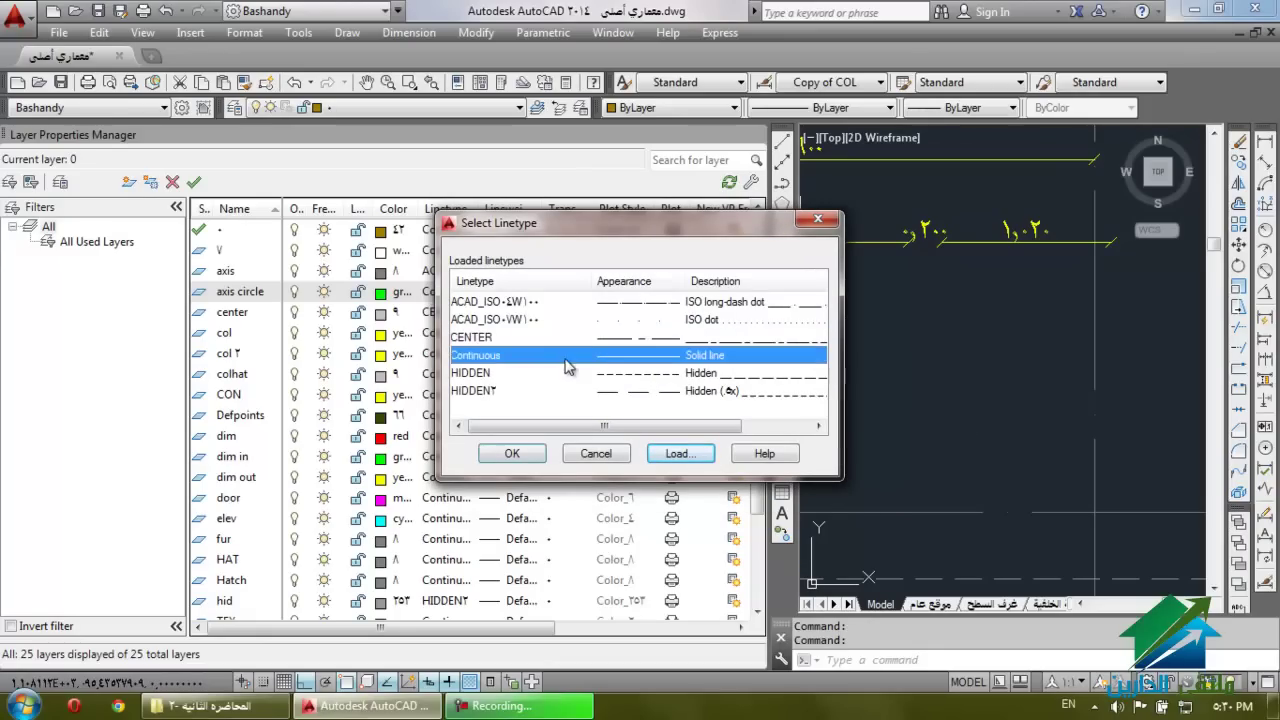
left_click(512, 454)
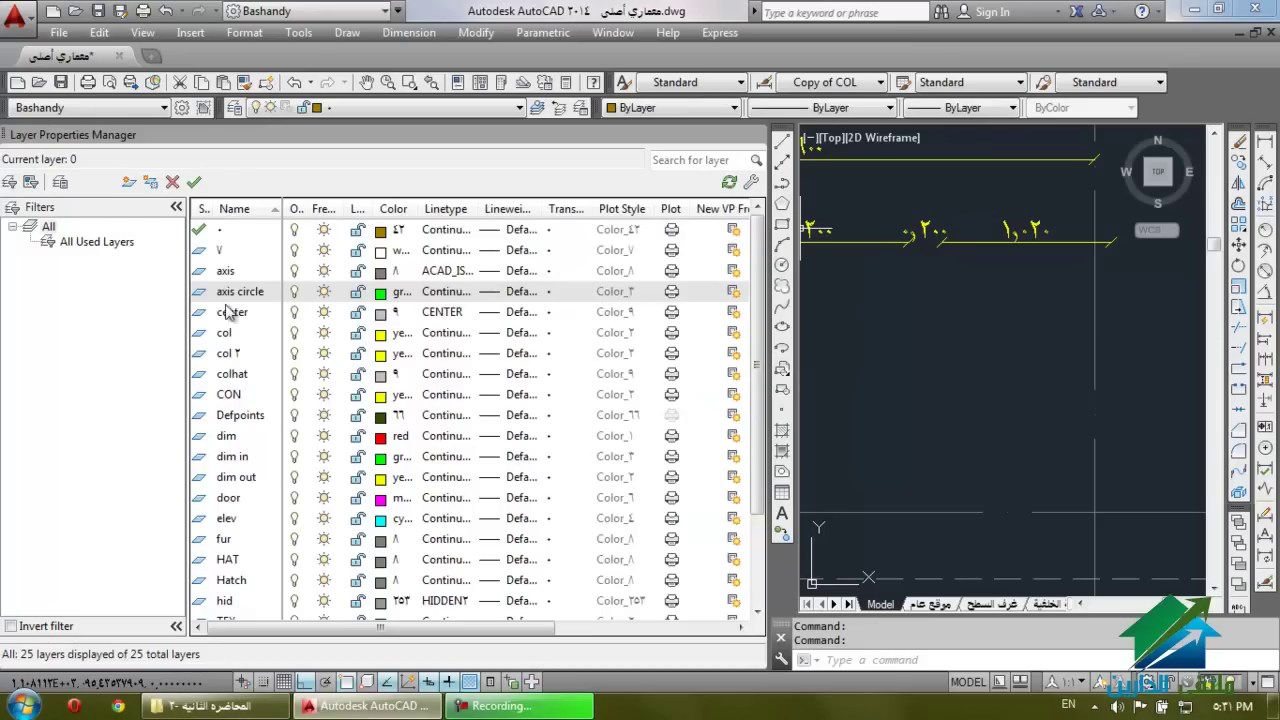
Make the axis layer current and close the layer properties.
left_click(198, 231)
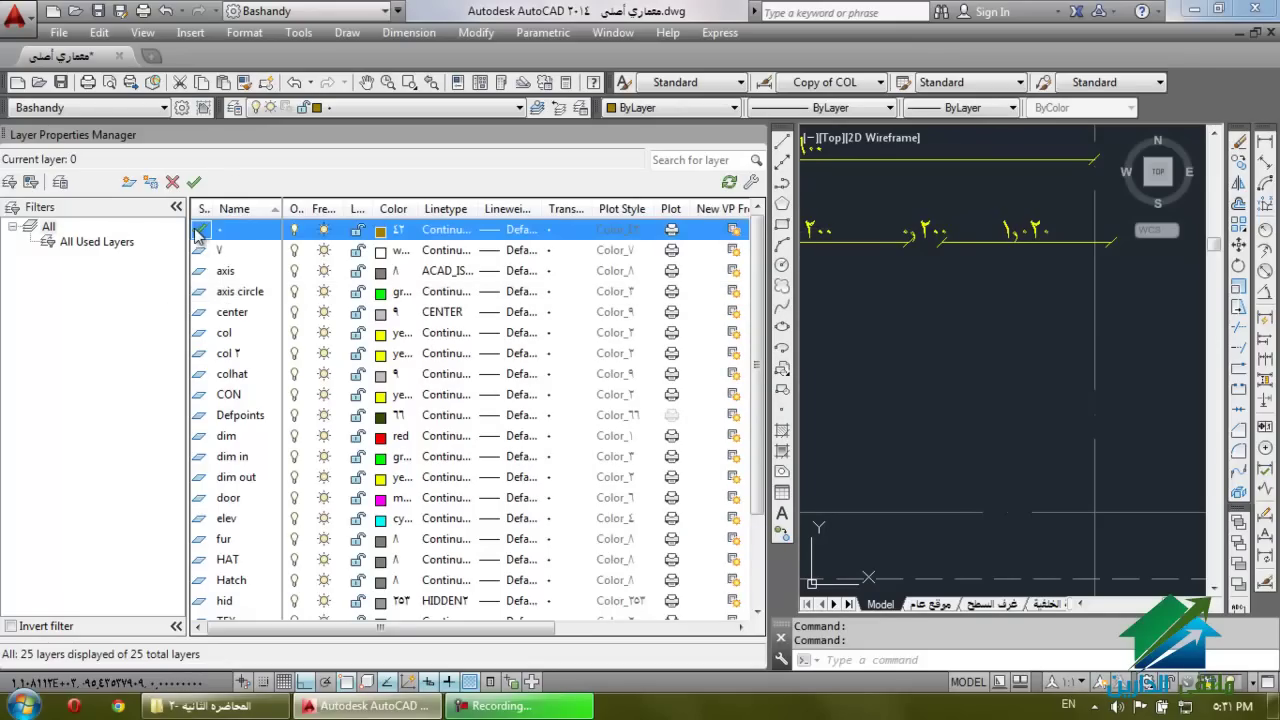
double_click(234, 294)
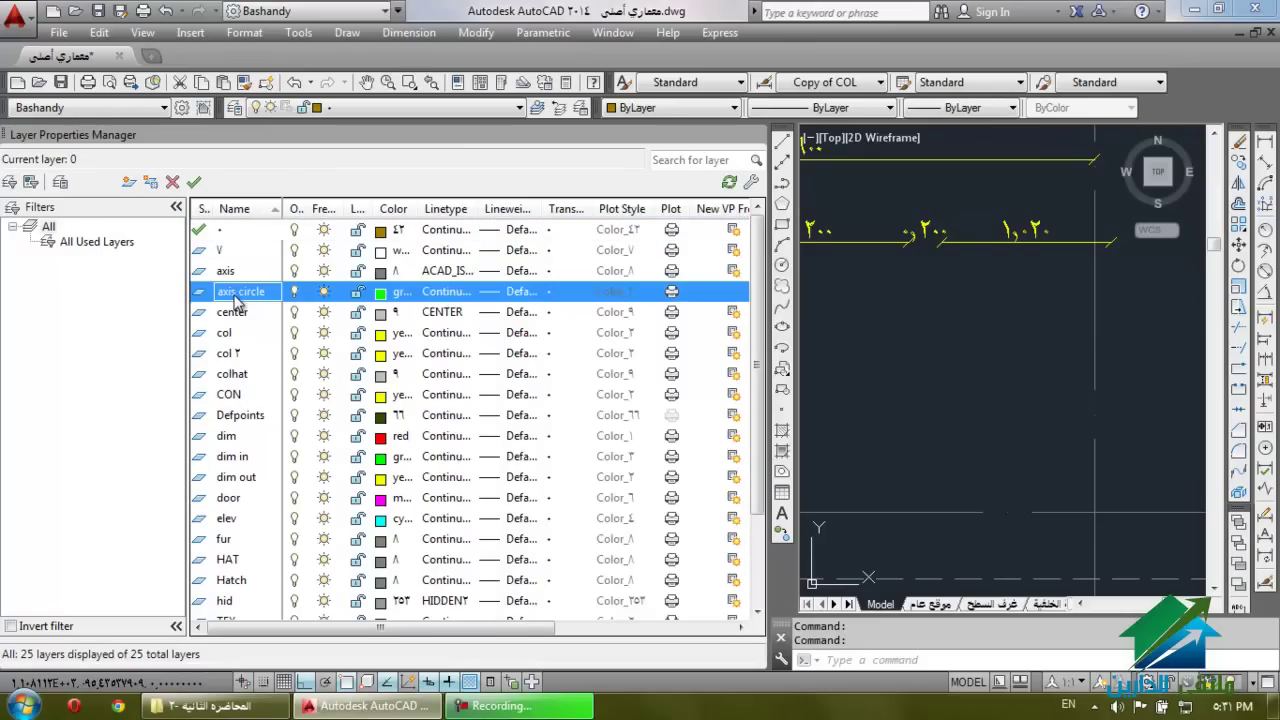
double_click(234, 274)
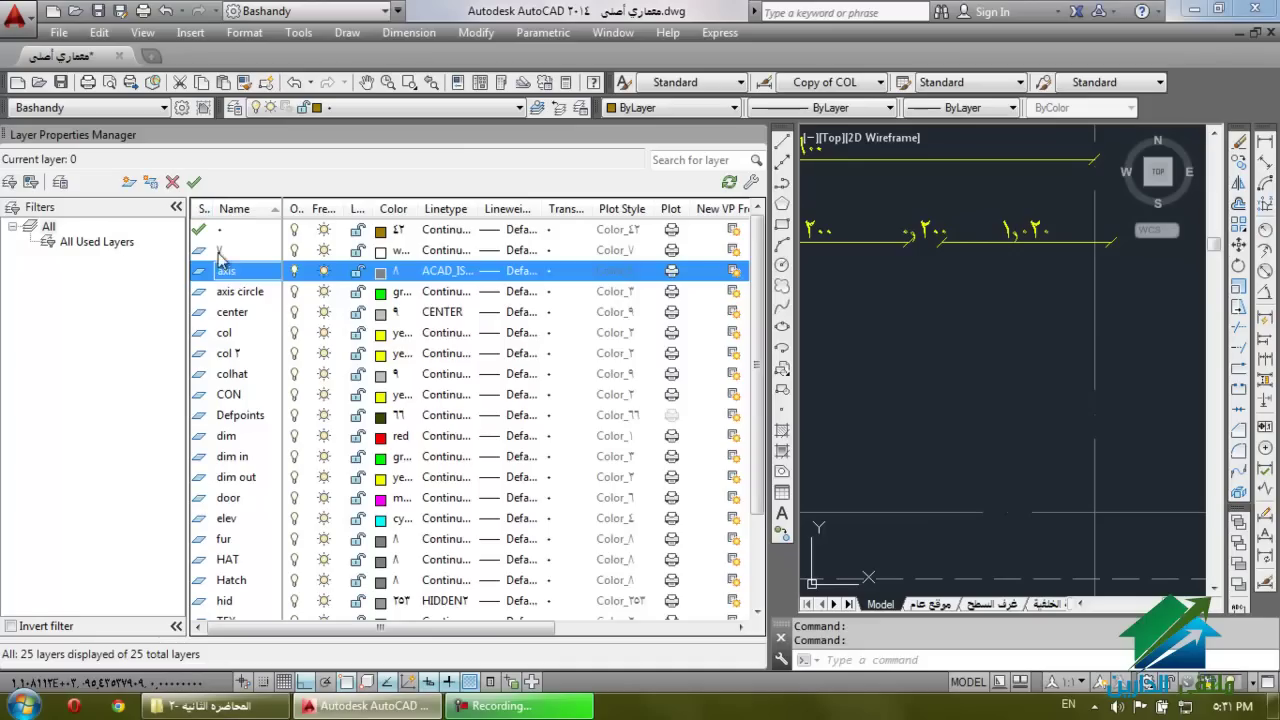
left_click(197, 186)
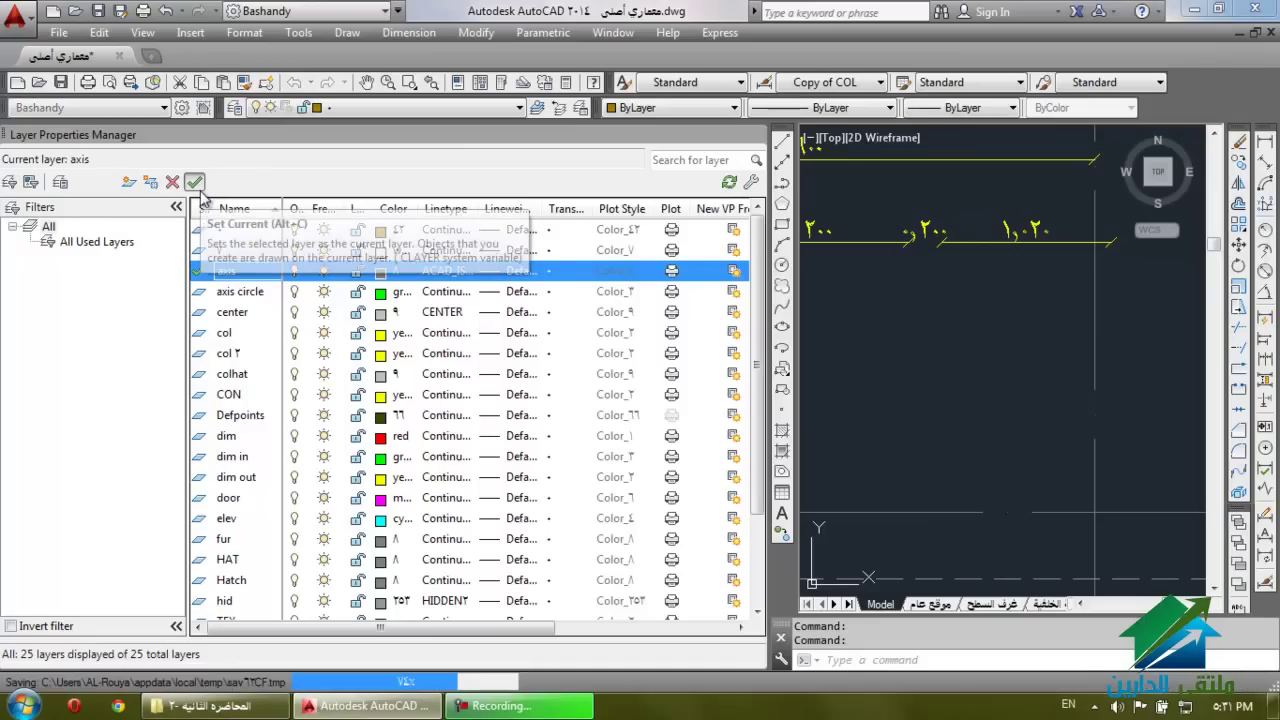
left_click(756, 137)
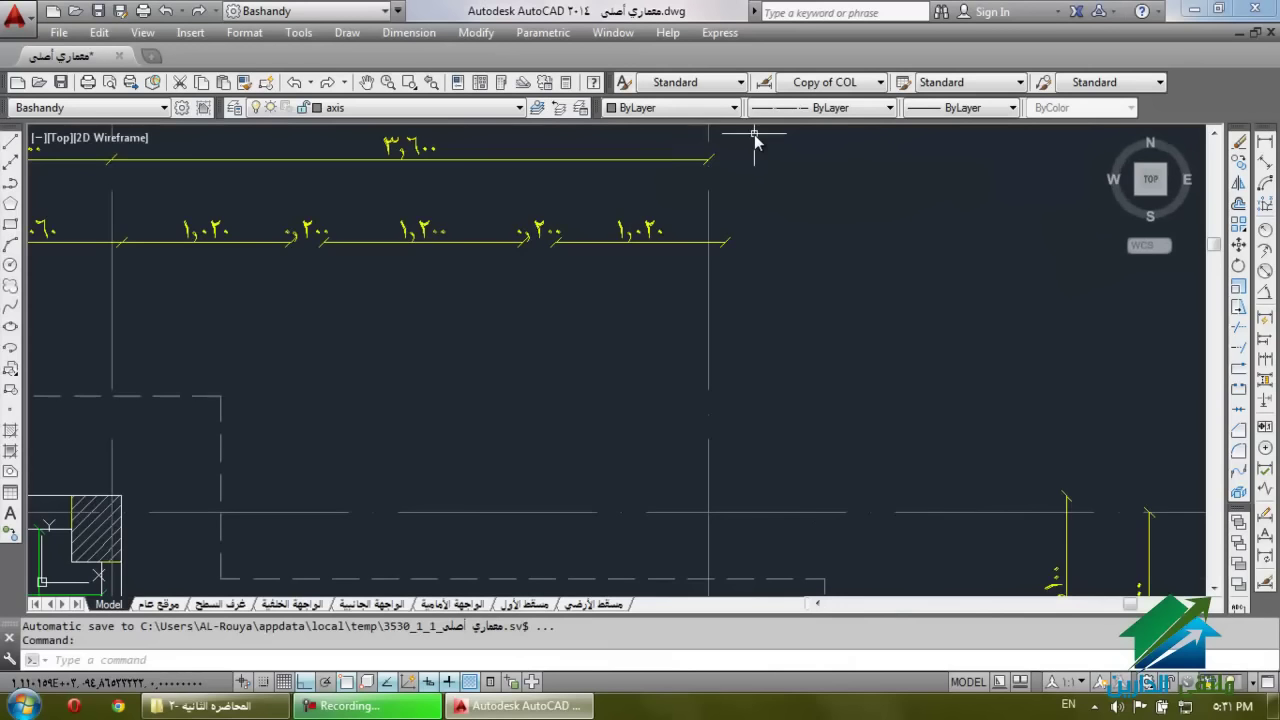
Check which layer the uppermost axis circle beside the plan belongs to, compared with the current layer.
left_click(523, 325)
scroll(600, 360, "down", 5)
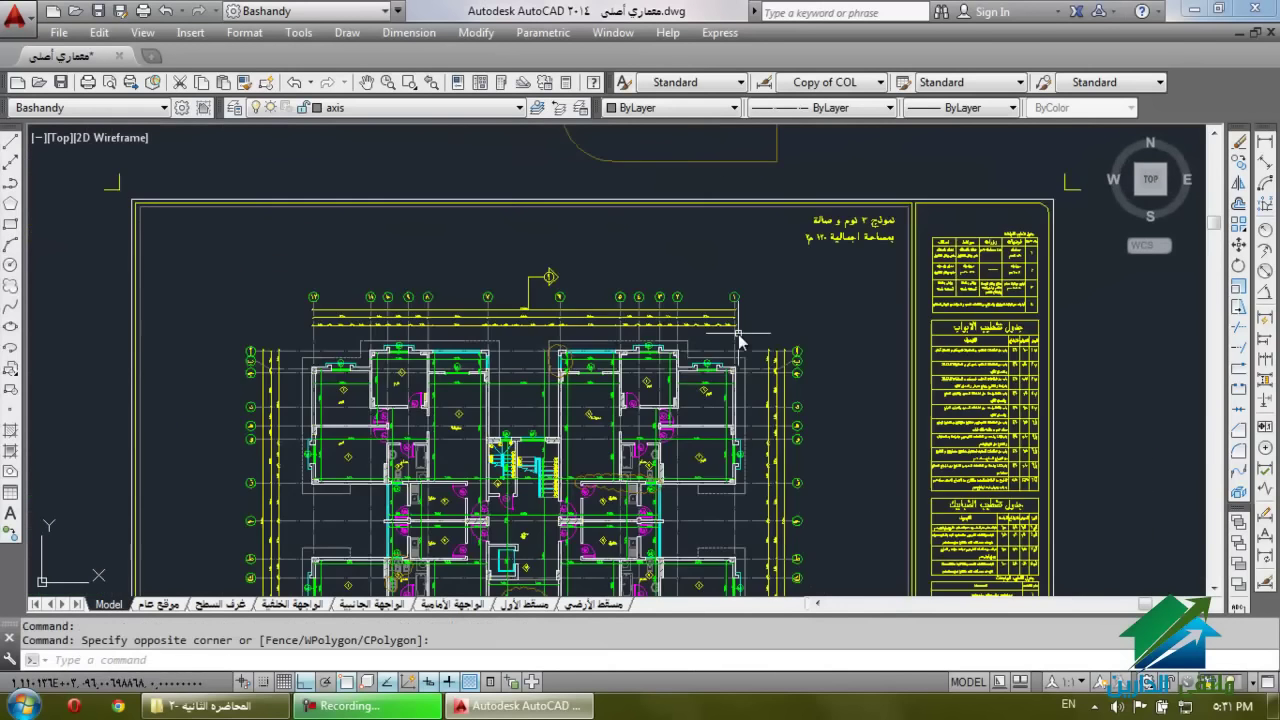
scroll(799, 370, "up", 6)
key("Escape")
key("Escape")
left_click(647, 320)
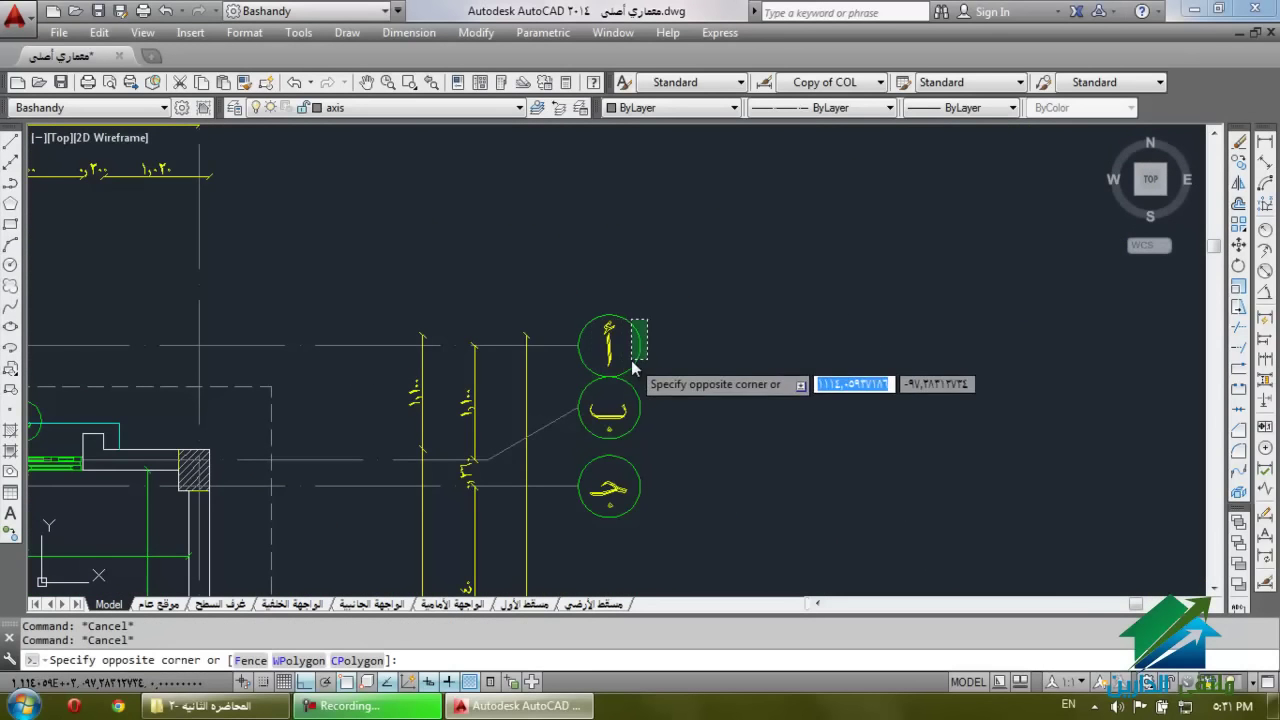
left_click(591, 366)
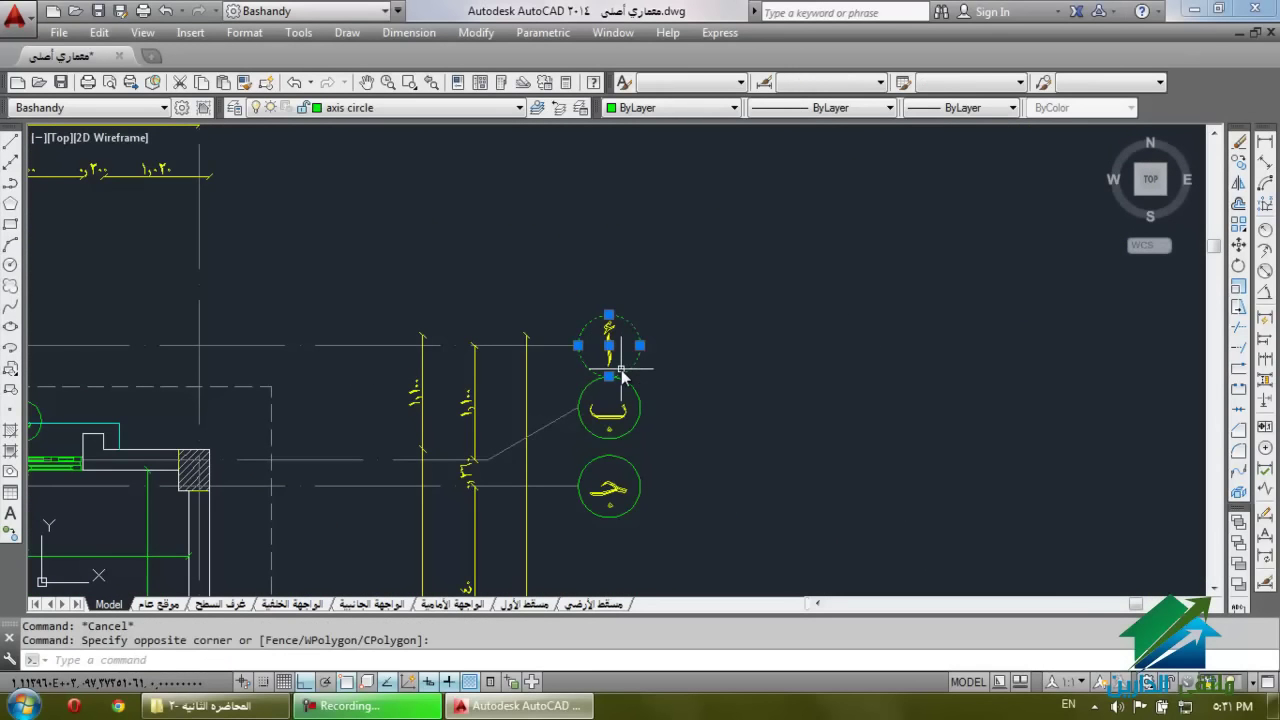
key("Escape")
key("Escape")
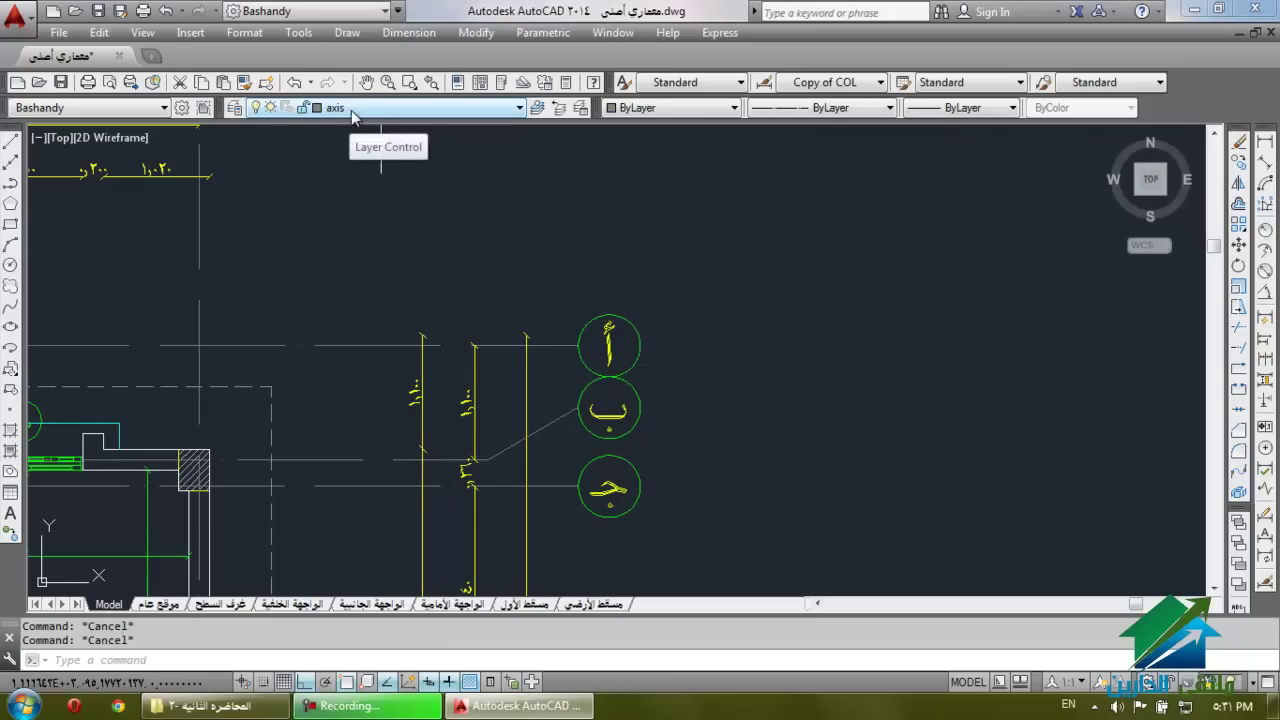
left_click(652, 333)
left_click(620, 355)
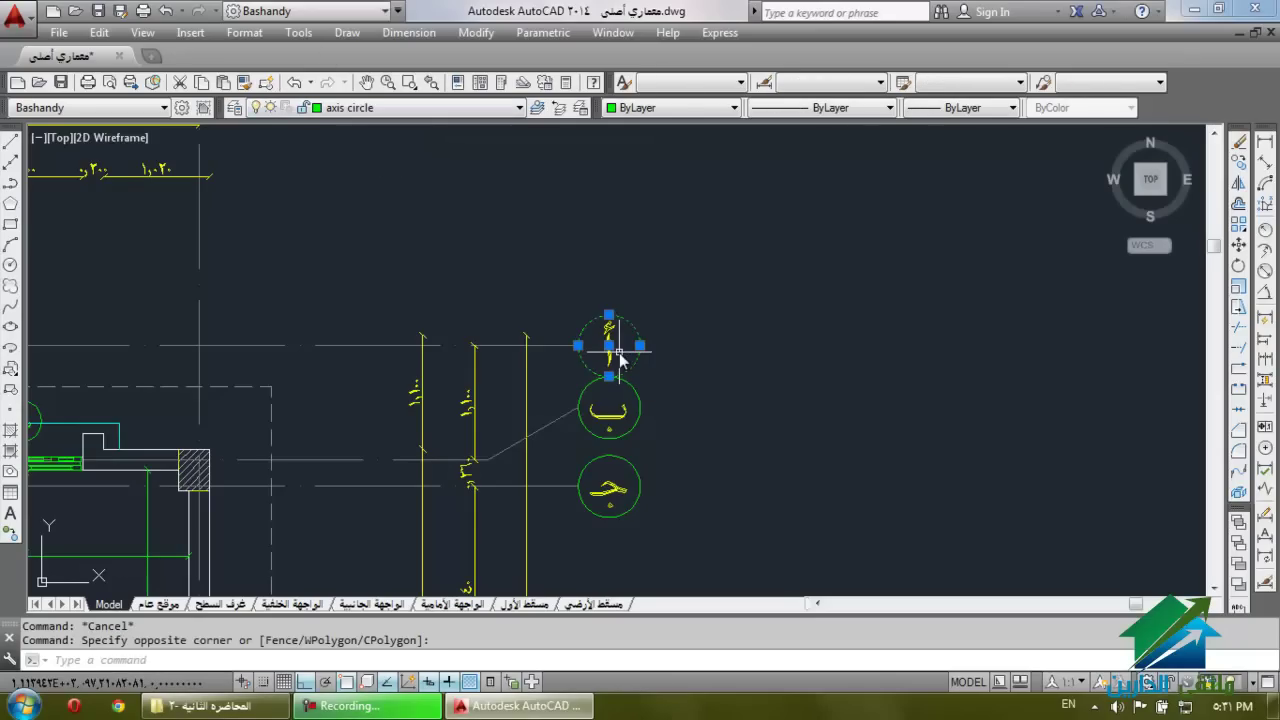
key("Escape")
key("Escape")
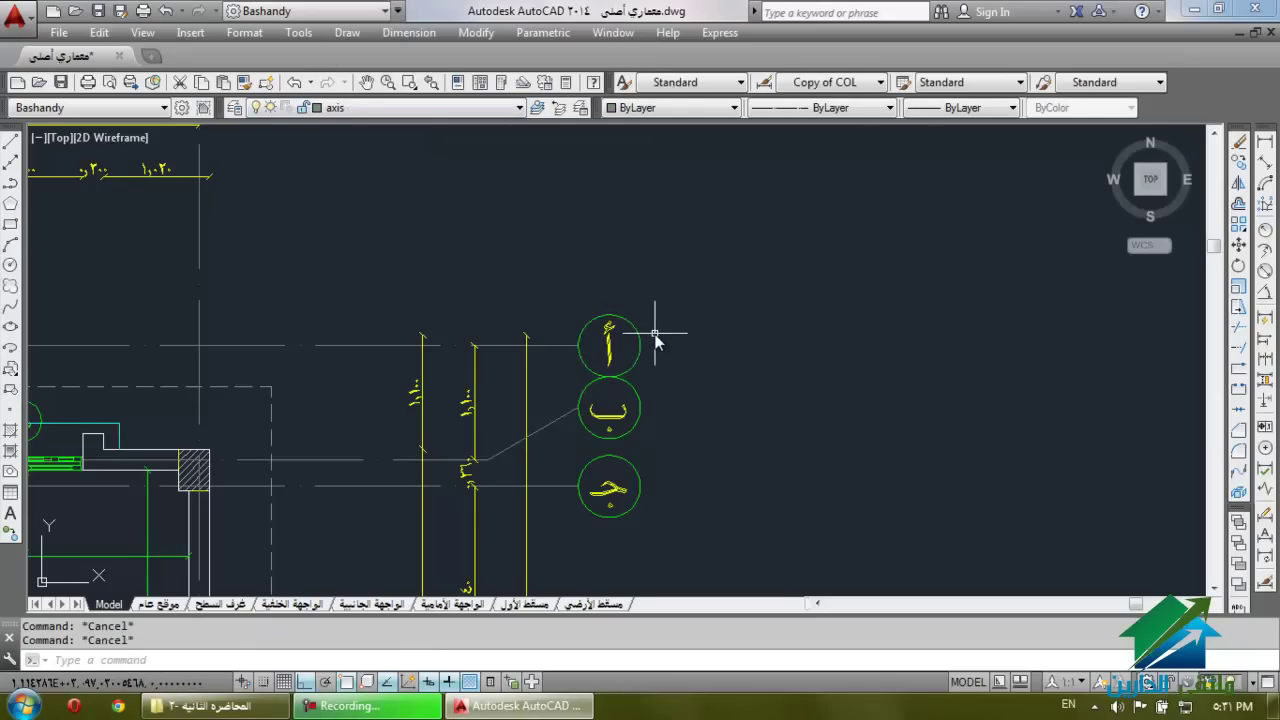
Draw an open, four-segment orthogonal line on the axis layer, running above and around the empty area beside the axis circles.
left_click(432, 108)
left_click(214, 166)
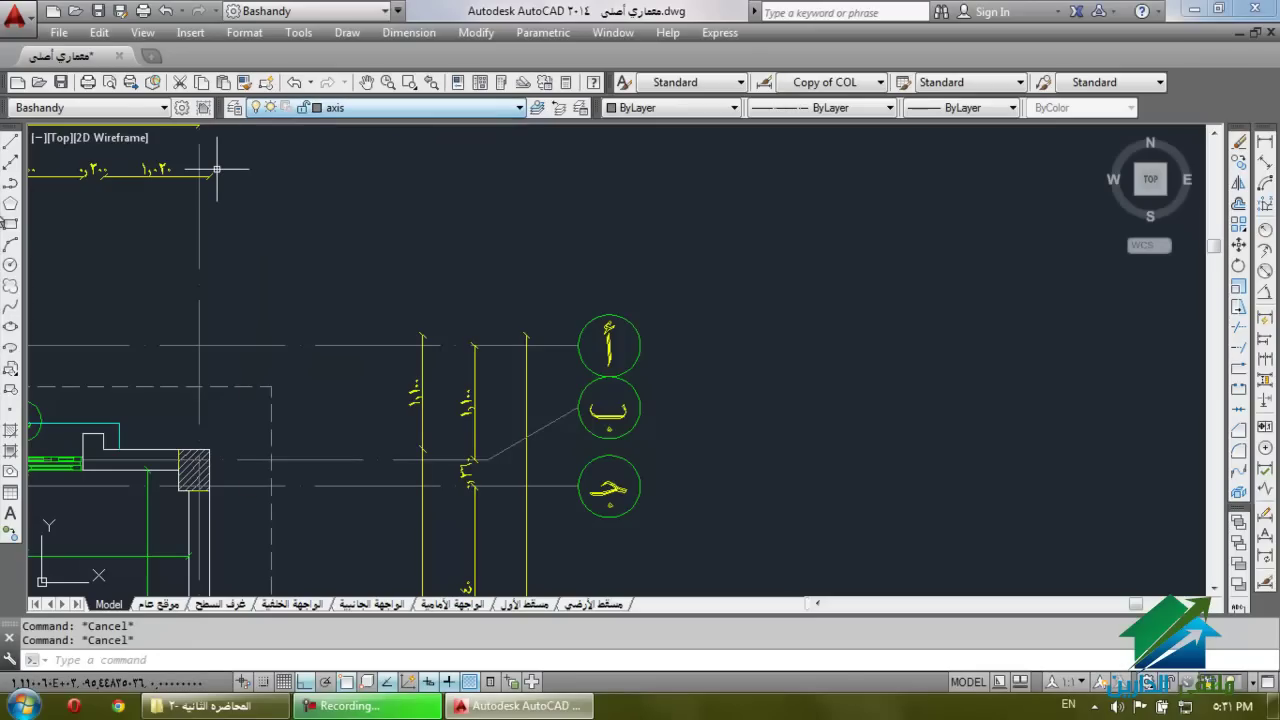
left_click(10, 142)
left_click(410, 243)
left_click(956, 285)
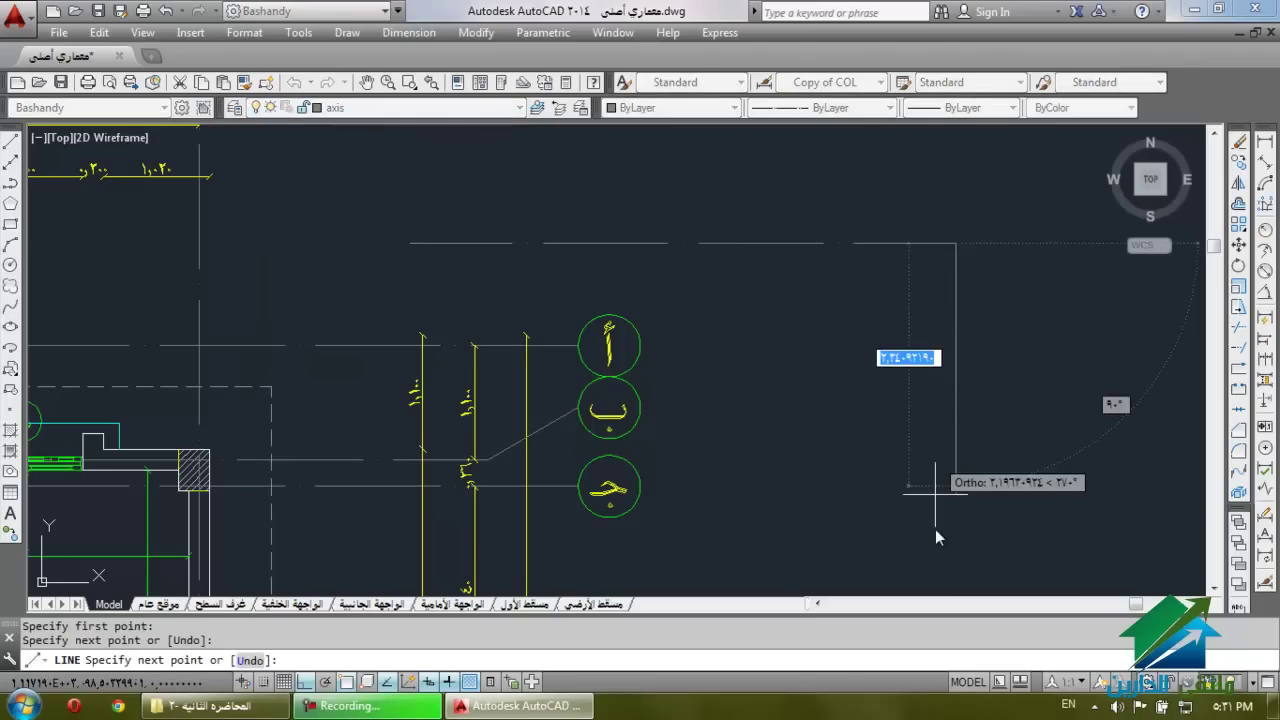
left_click(952, 553)
left_click(750, 553)
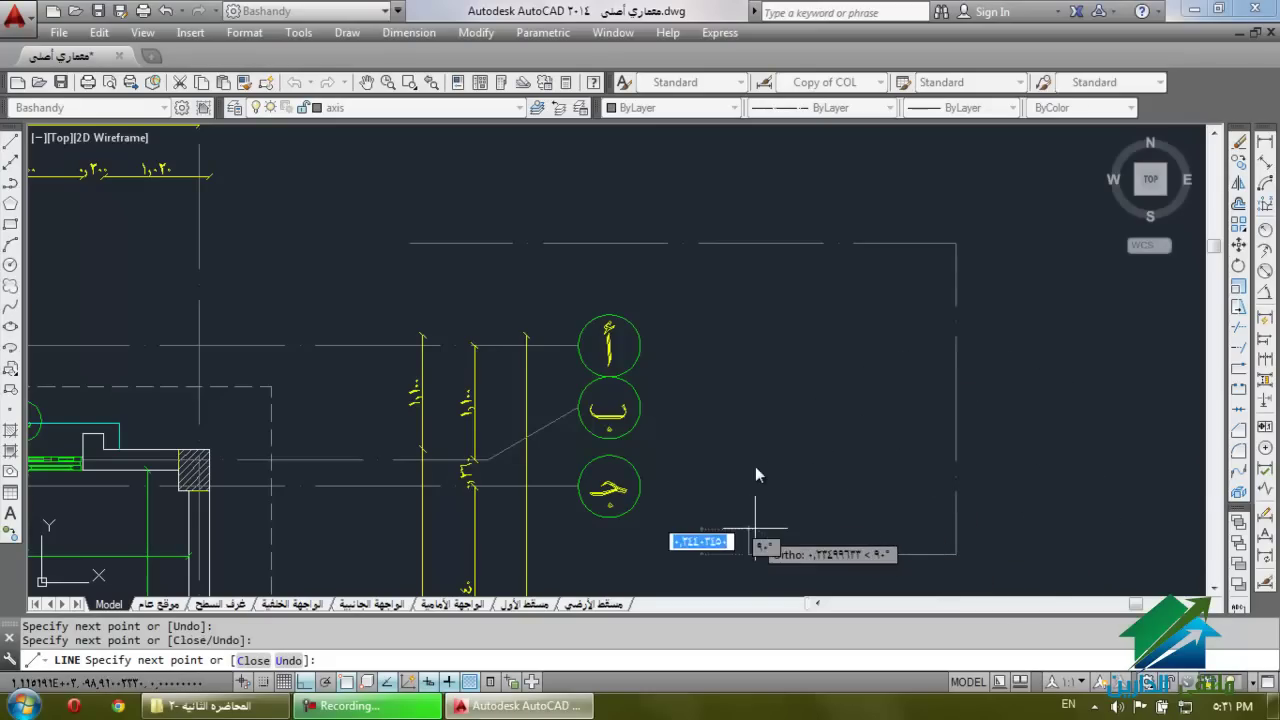
left_click(755, 340)
key("Escape")
key("Escape")
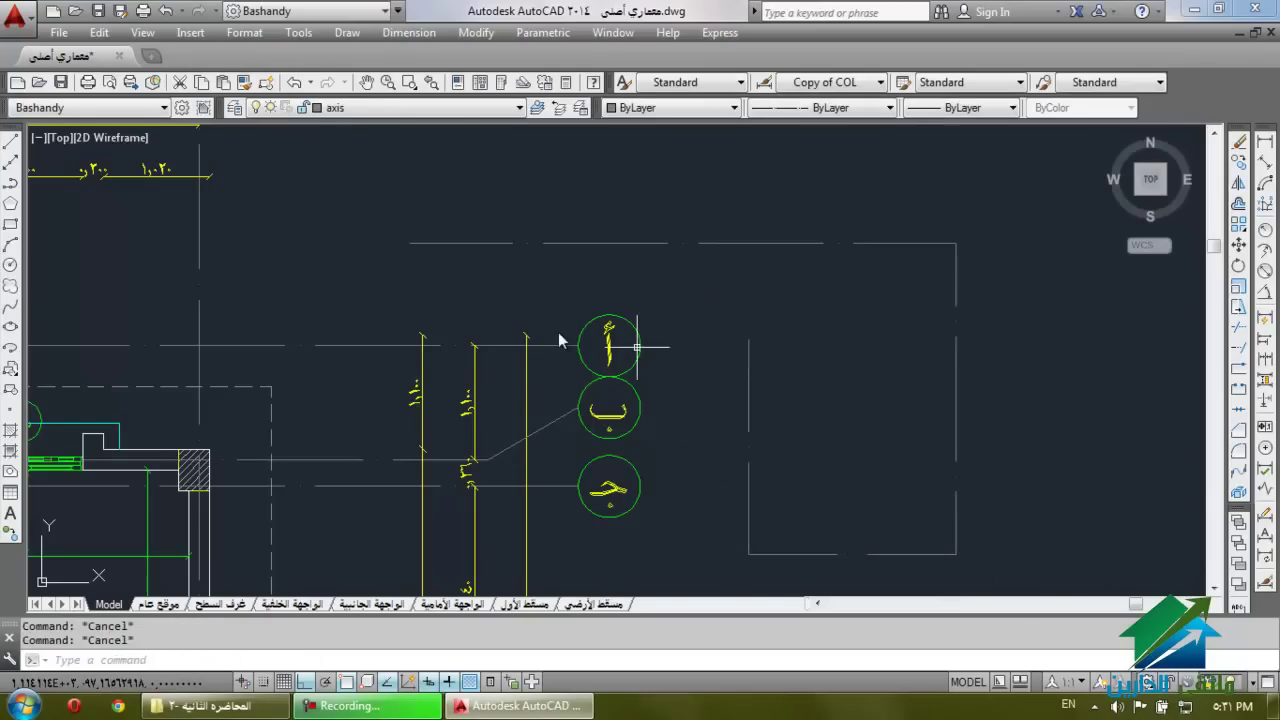
Review the linetype and color overrides for new objects and set the current object color to Red.
left_click(840, 110)
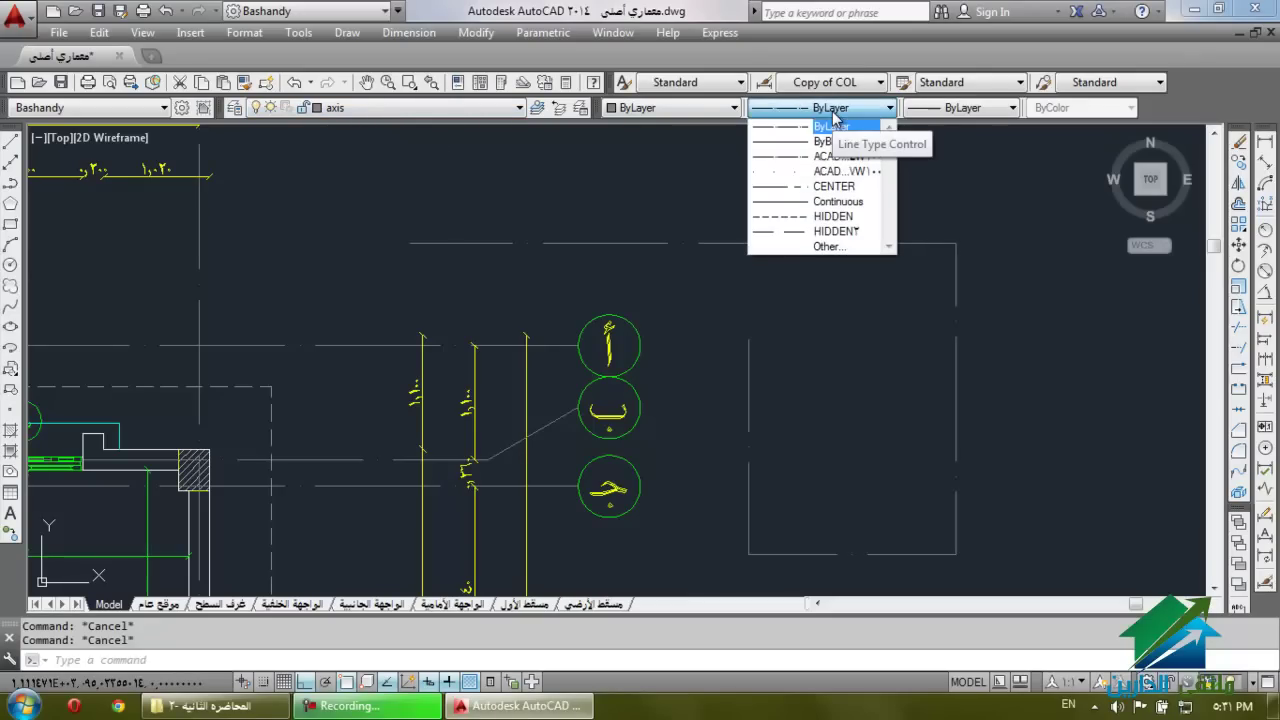
left_click(833, 115)
left_click(686, 108)
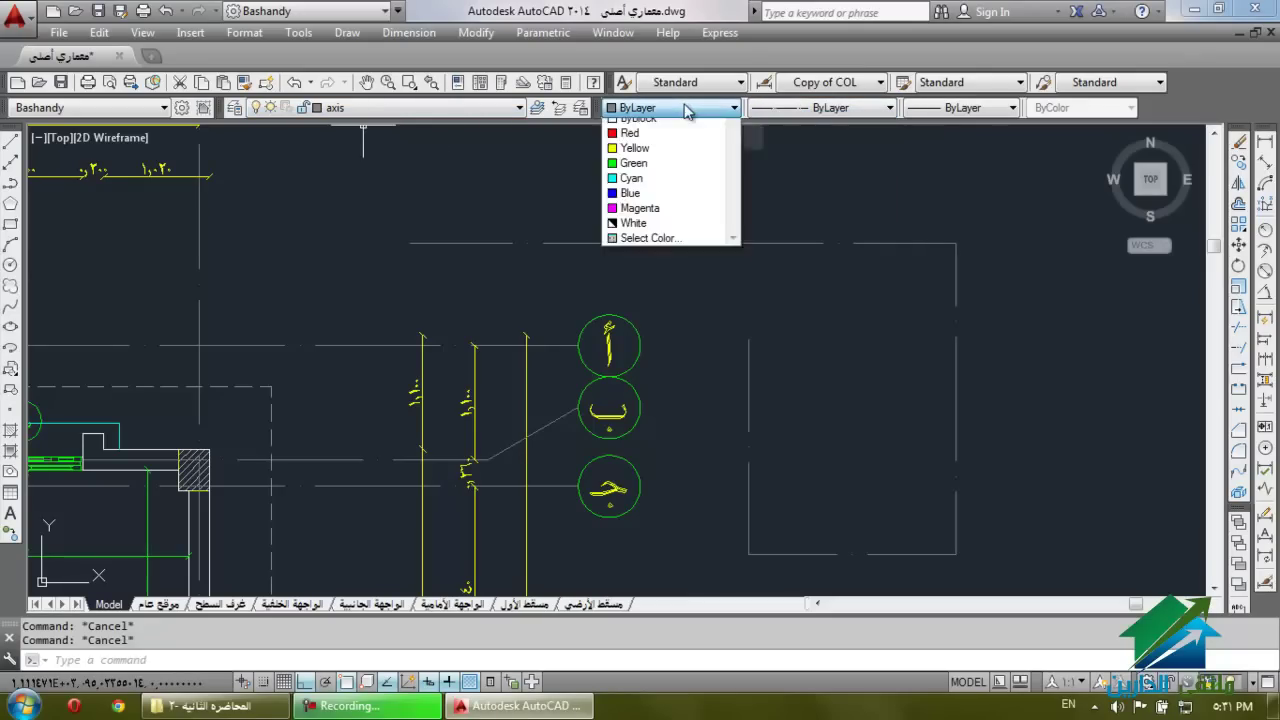
left_click(686, 108)
left_click(686, 108)
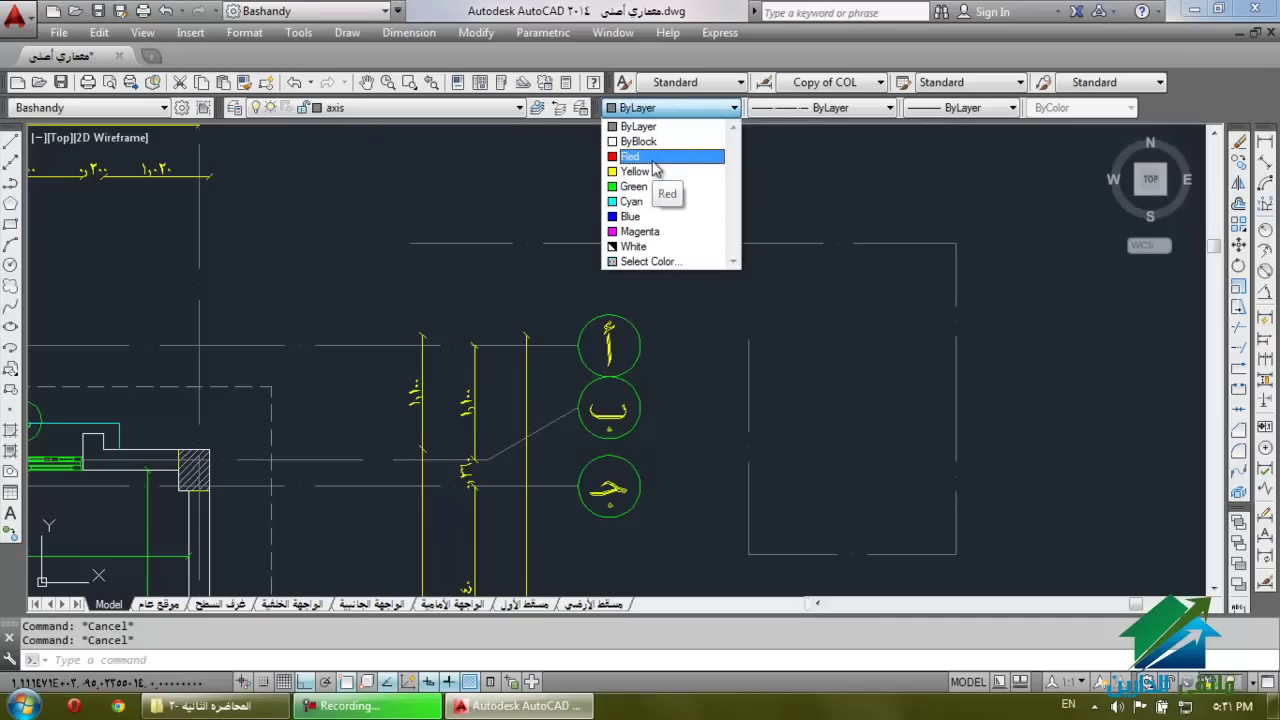
left_click(653, 159)
Draw a second open, four-segment orthogonal line in red within the gray lines beside the axis circles.
left_click(11, 142)
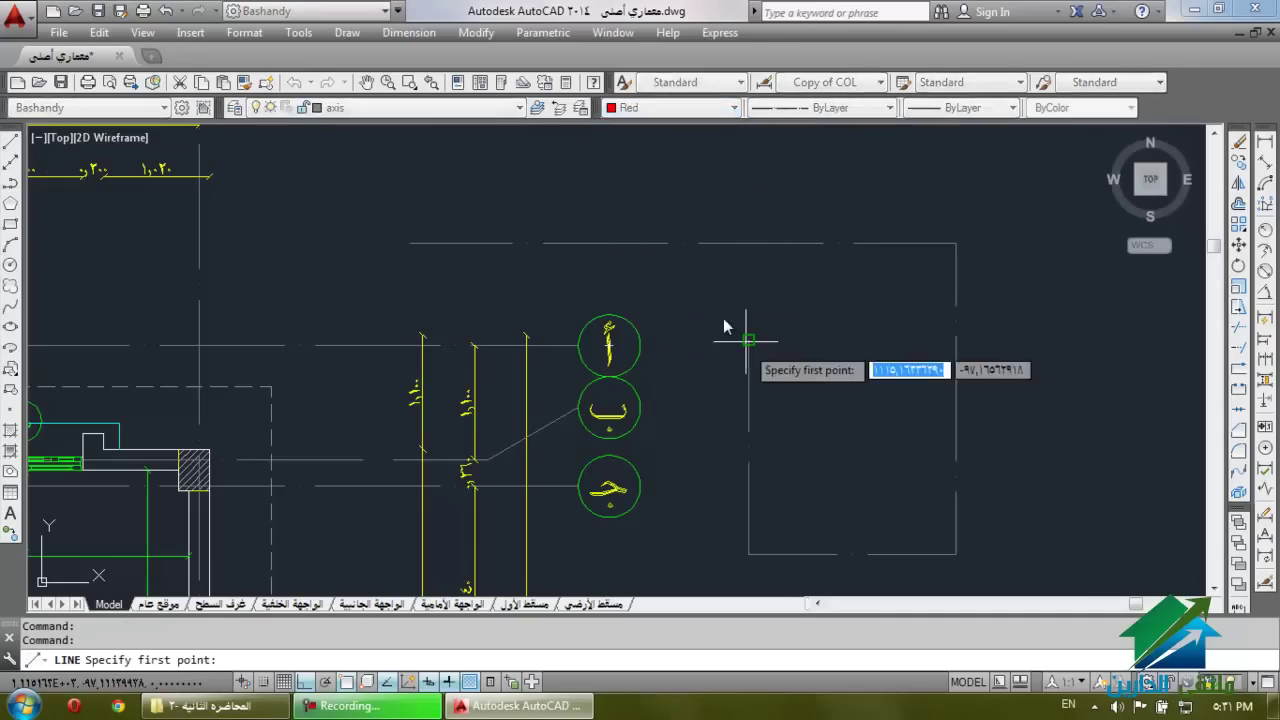
left_click(673, 284)
left_click(903, 284)
left_click(903, 505)
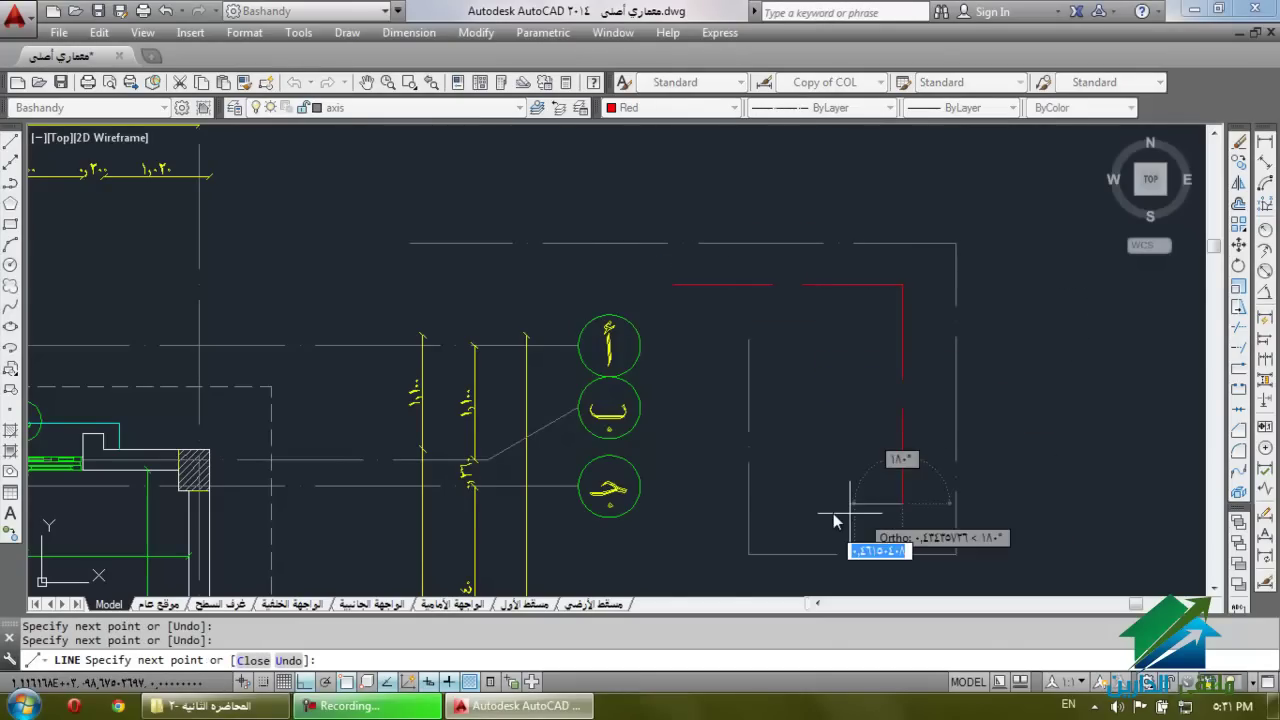
left_click(818, 505)
left_click(818, 322)
key("Escape")
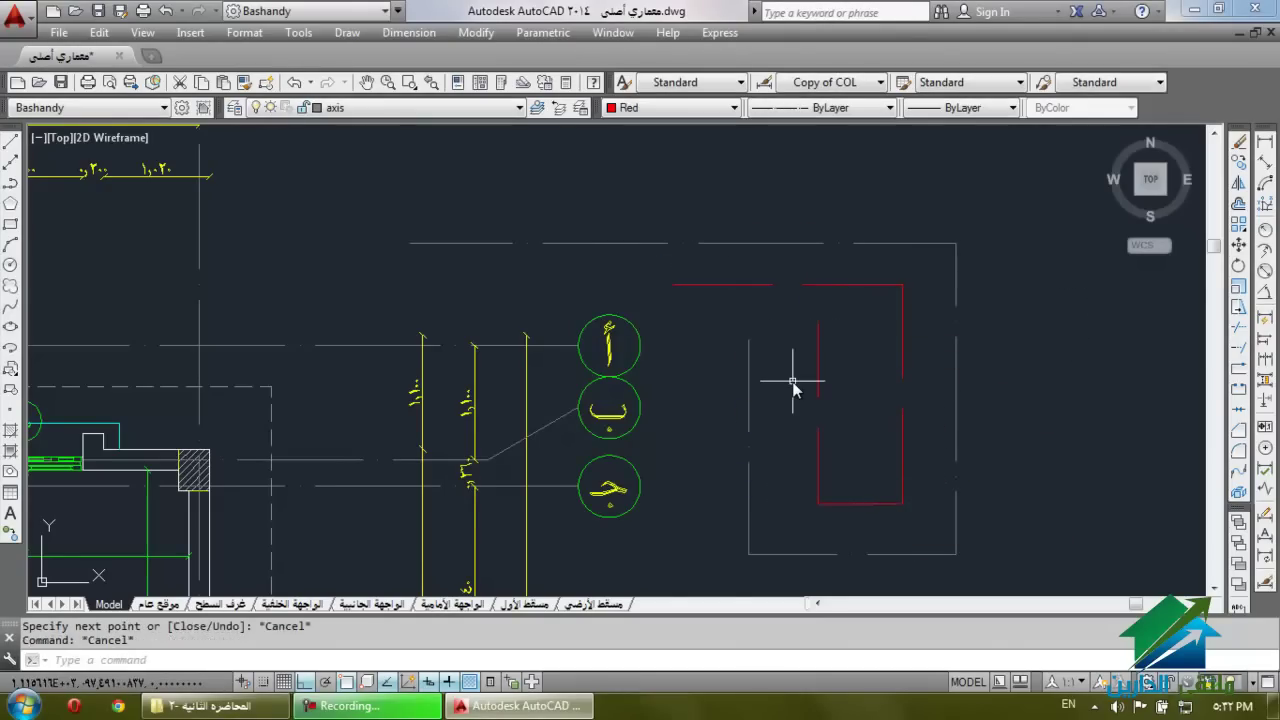
Select all four red line segments and check their layer against the layer list.
left_click(920, 278)
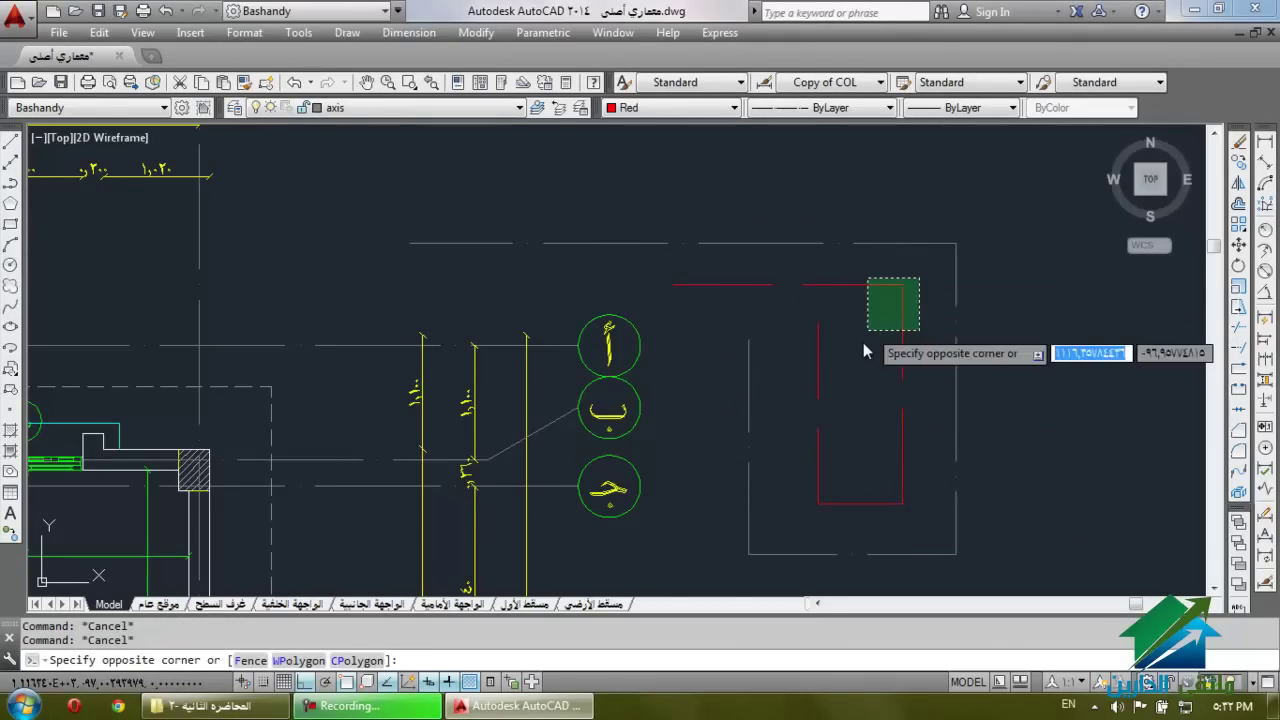
left_click(797, 392)
left_click(877, 476)
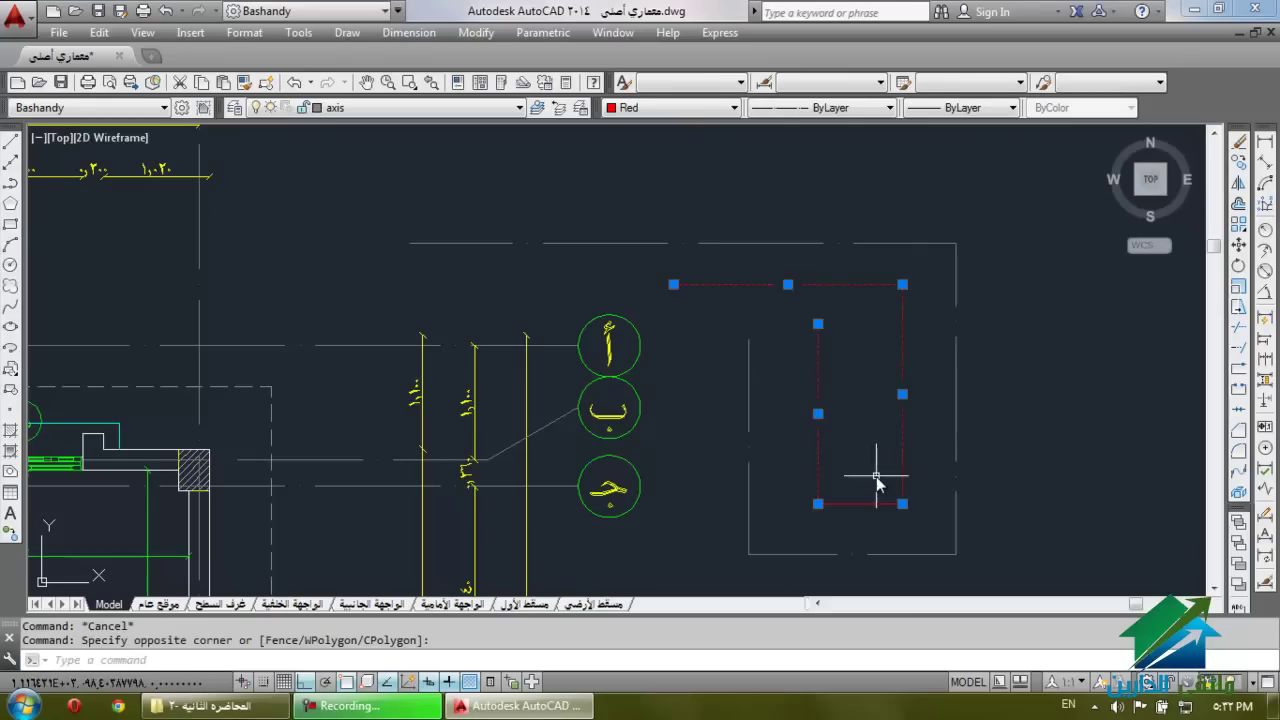
left_click(839, 525)
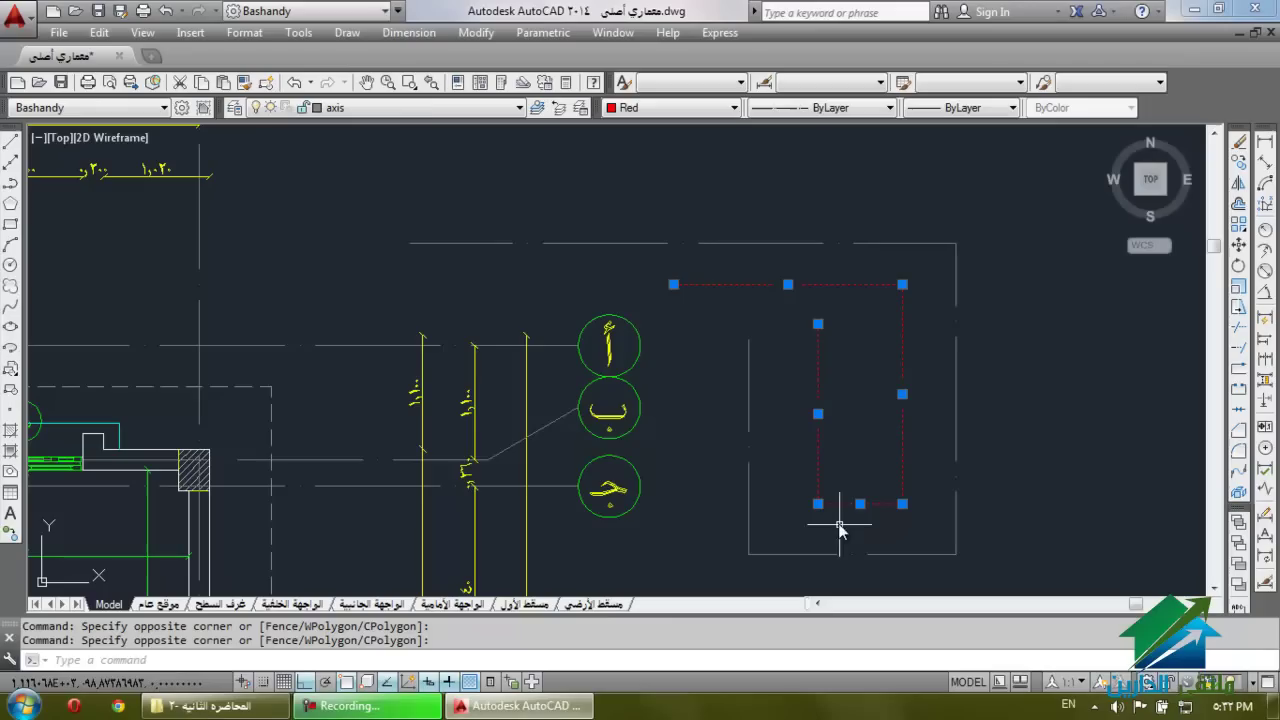
left_click(420, 108)
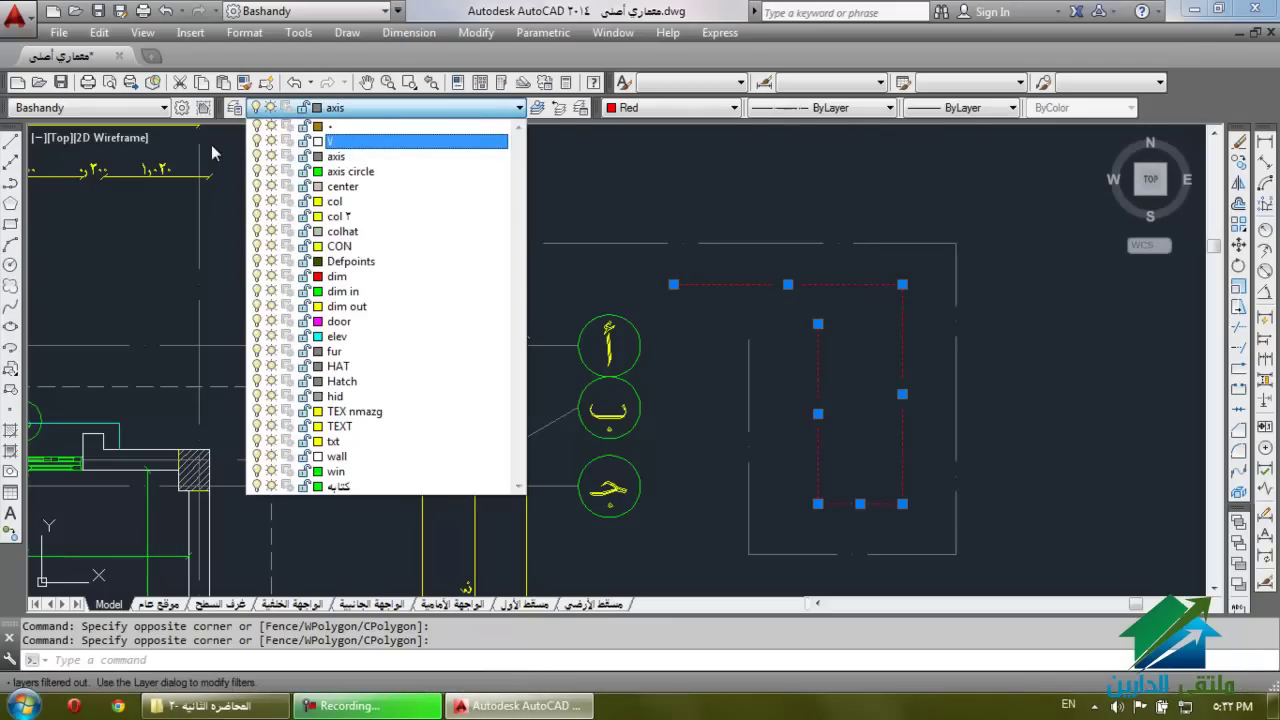
left_click(212, 152)
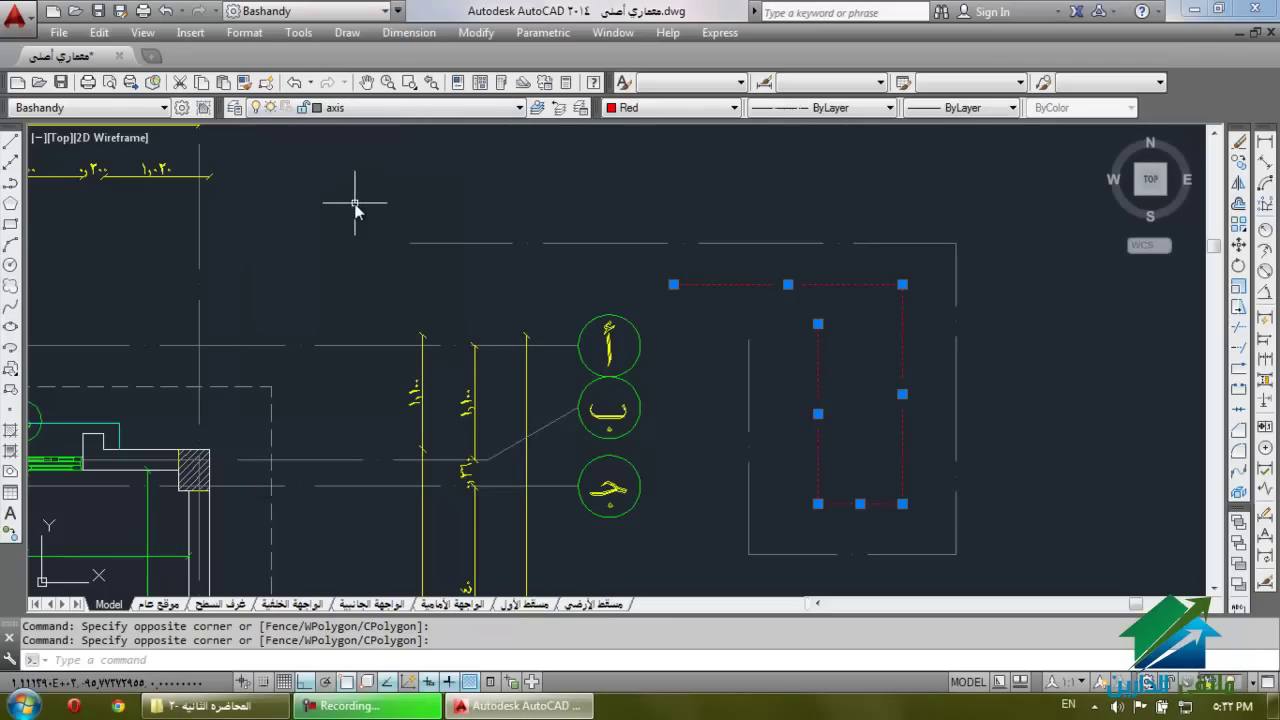
Change the axis layer's color to red in the layer properties and return to the drawing.
left_click(235, 108)
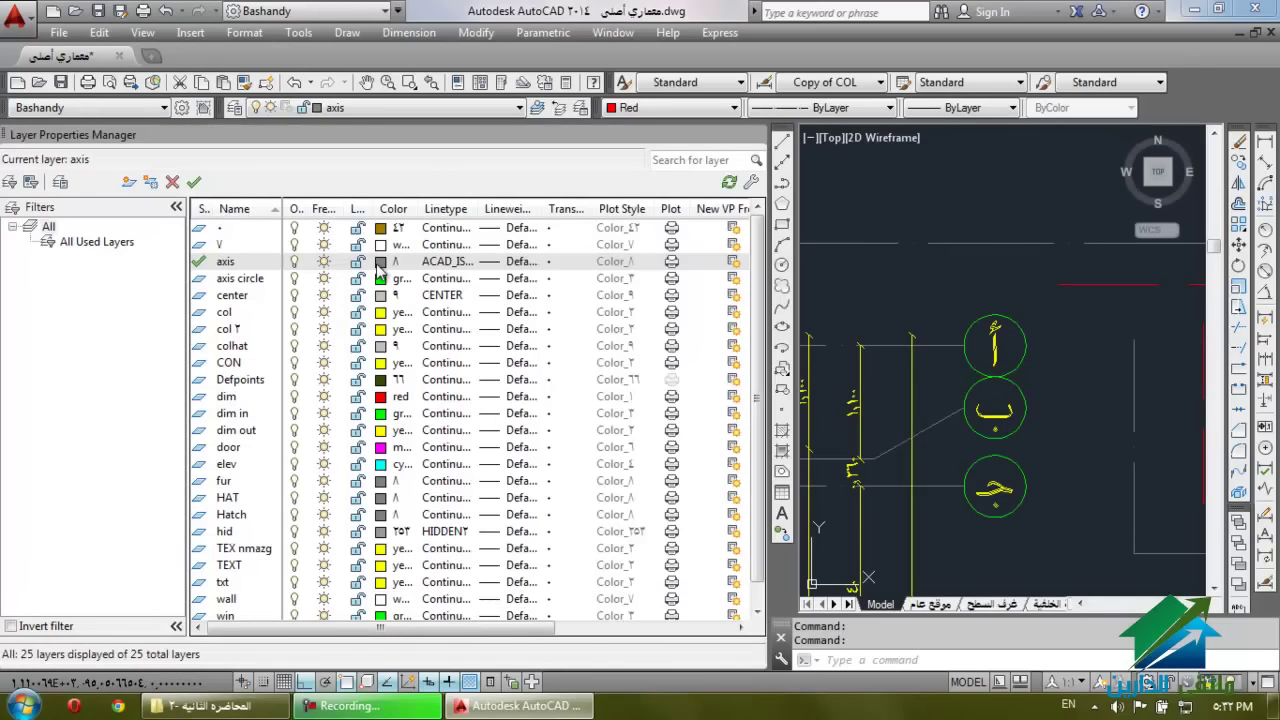
left_click(380, 262)
left_click(527, 396)
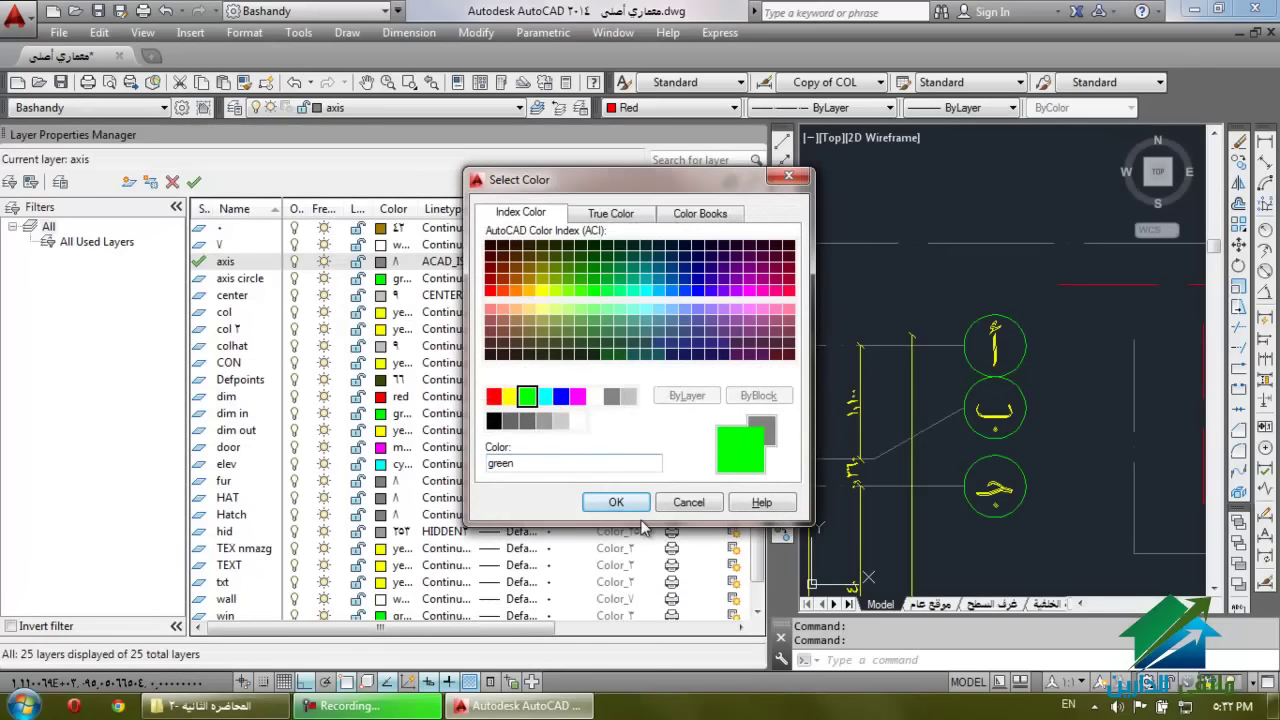
left_click(495, 395)
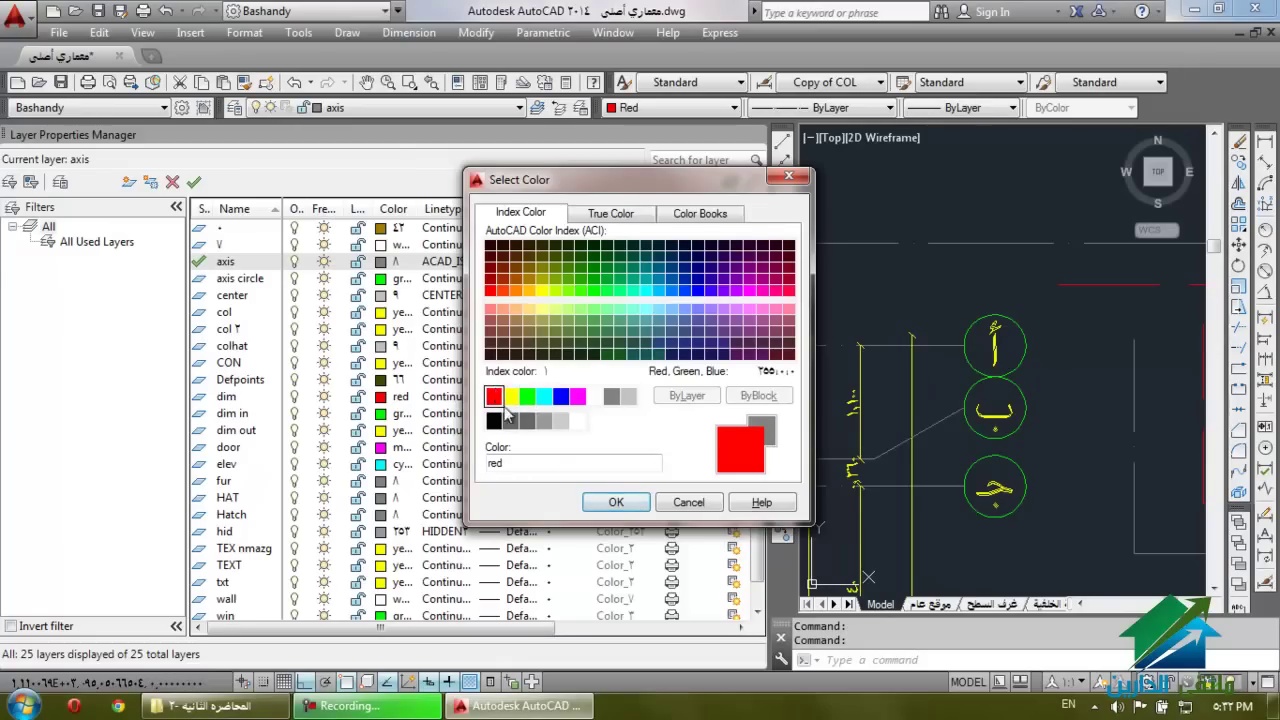
left_click(614, 502)
left_click(755, 136)
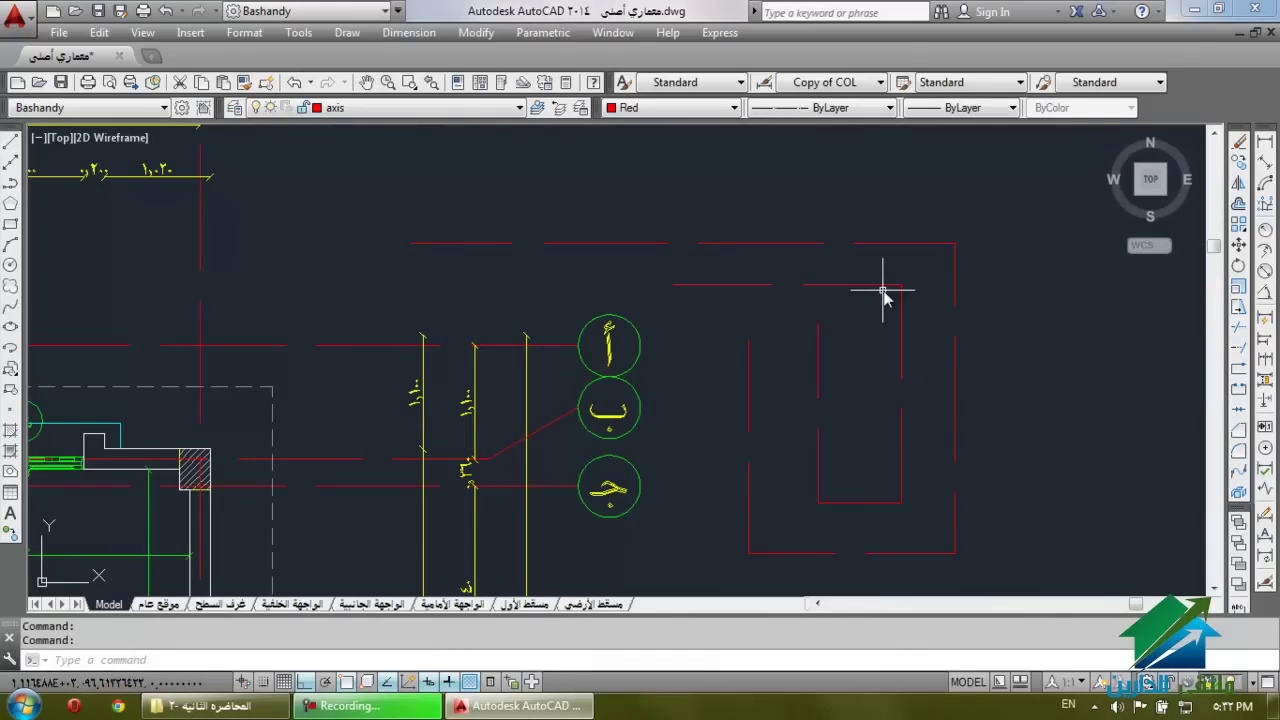
Change the axis layer's color to yellow and return to the drawing to compare the inner and outer lines.
left_click(236, 108)
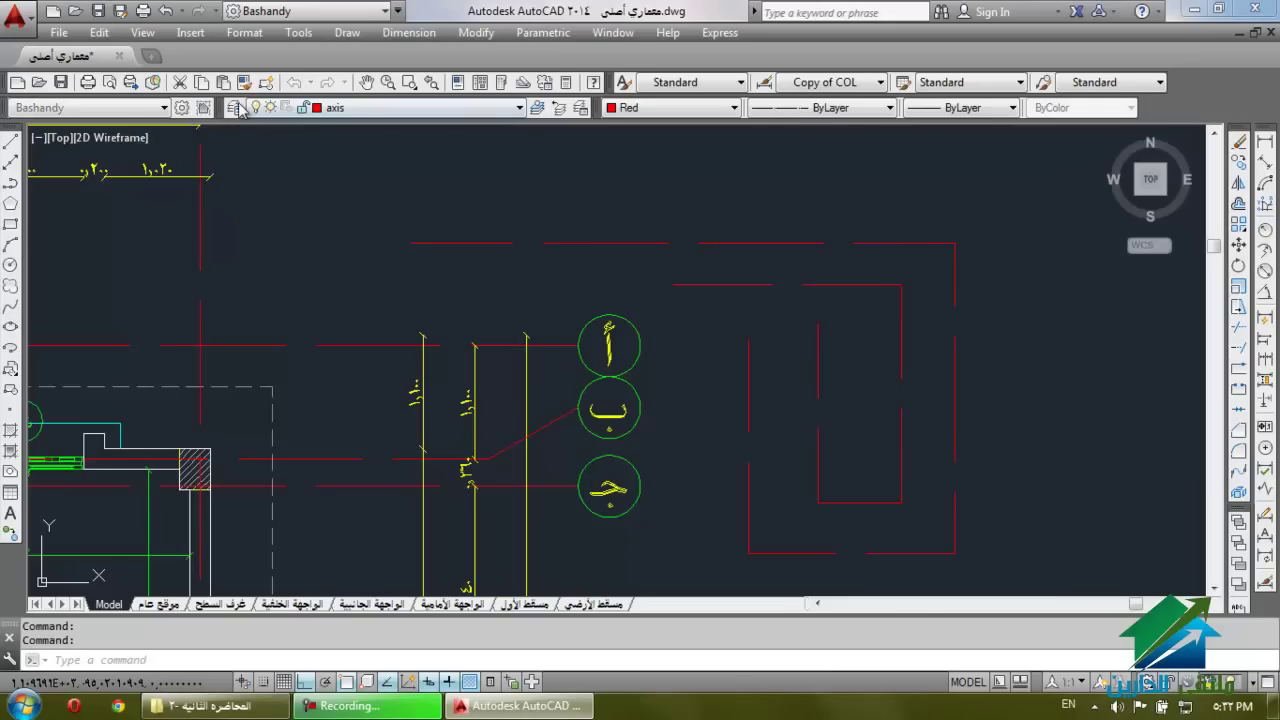
left_click(388, 261)
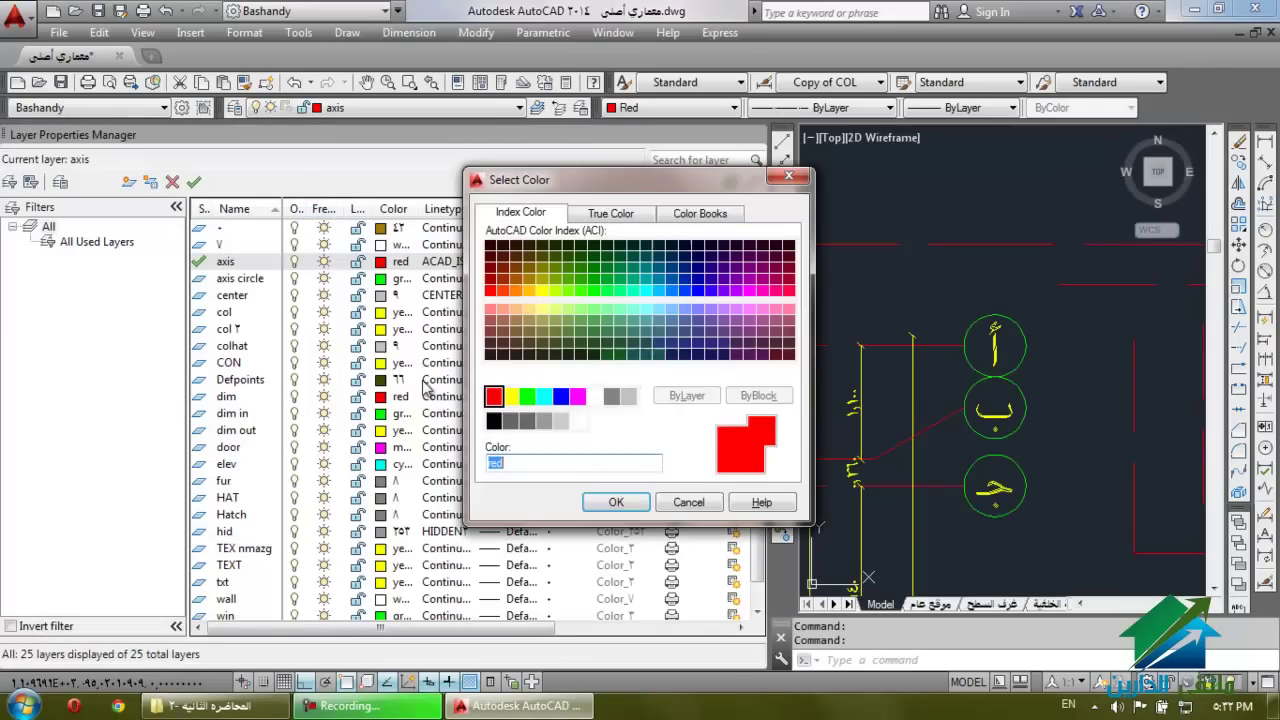
left_click(511, 396)
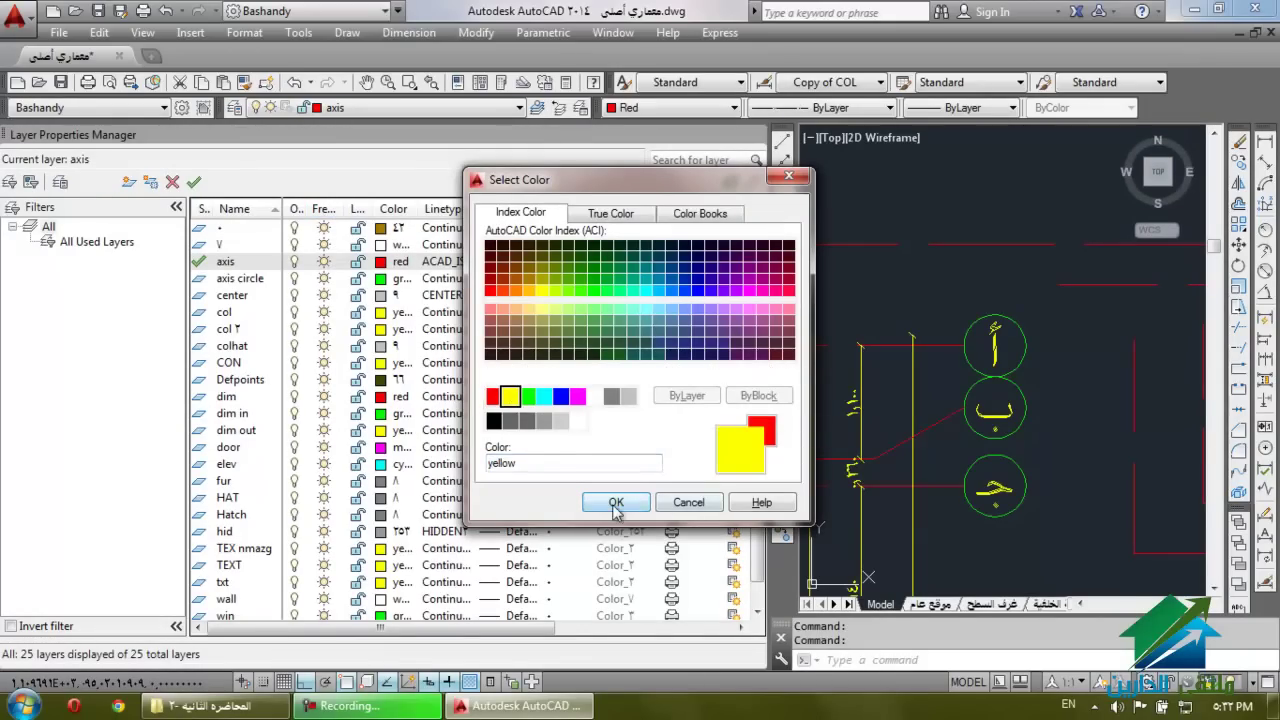
left_click(616, 502)
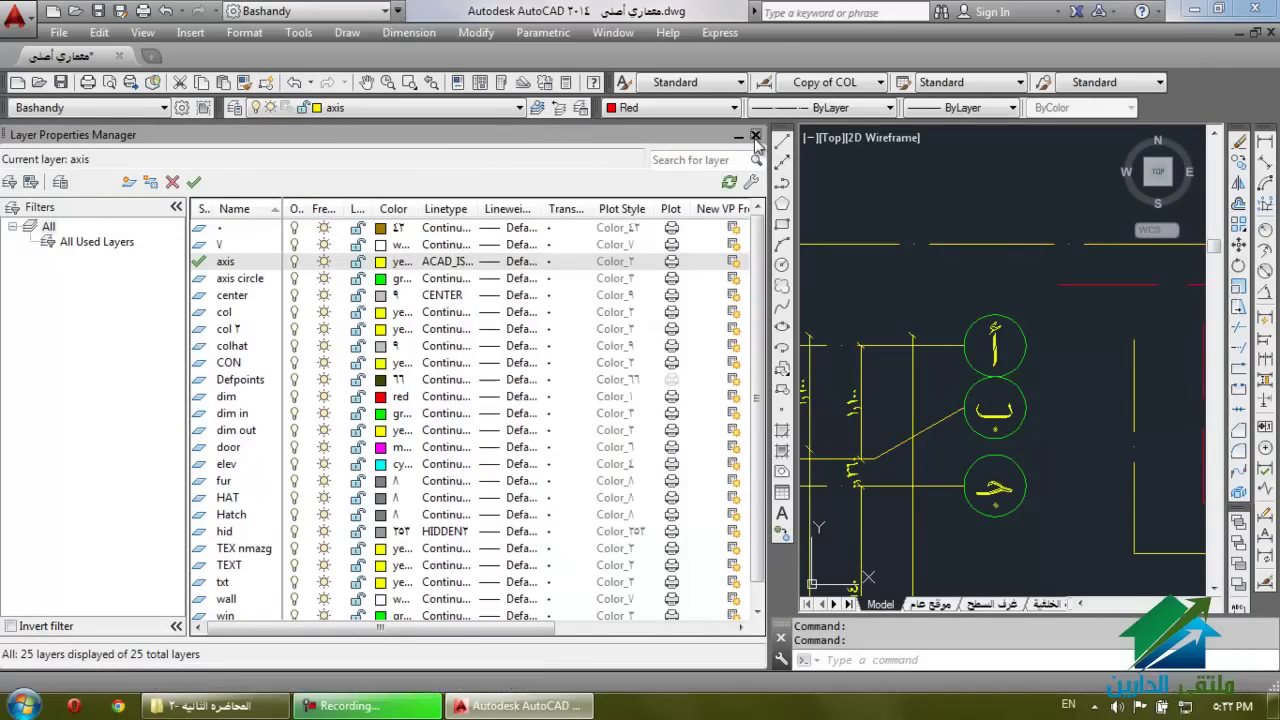
left_click(756, 136)
left_click(896, 236)
left_click(848, 258)
key("Escape")
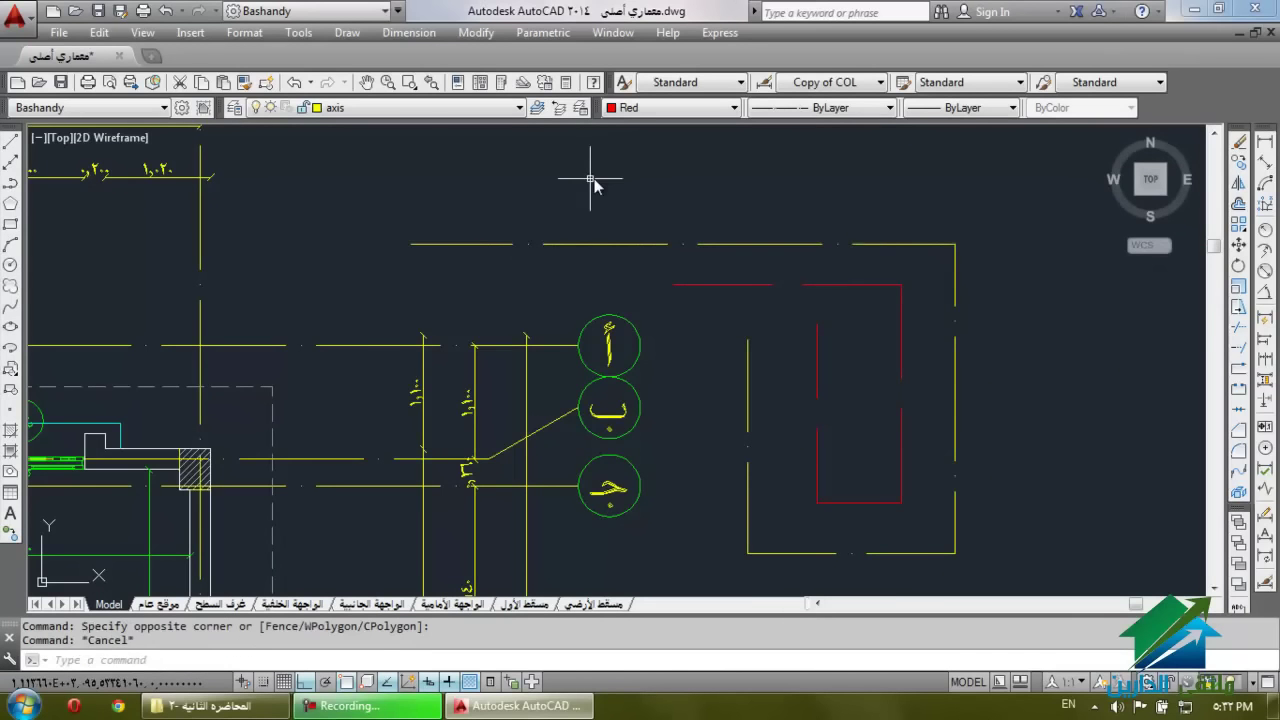
Select all four red segments of the inner line, set their color to ByLayer, and clear the selection.
scroll(594, 186, "down", 3)
scroll(463, 263, "up", 3)
scroll(846, 420, "down", 2)
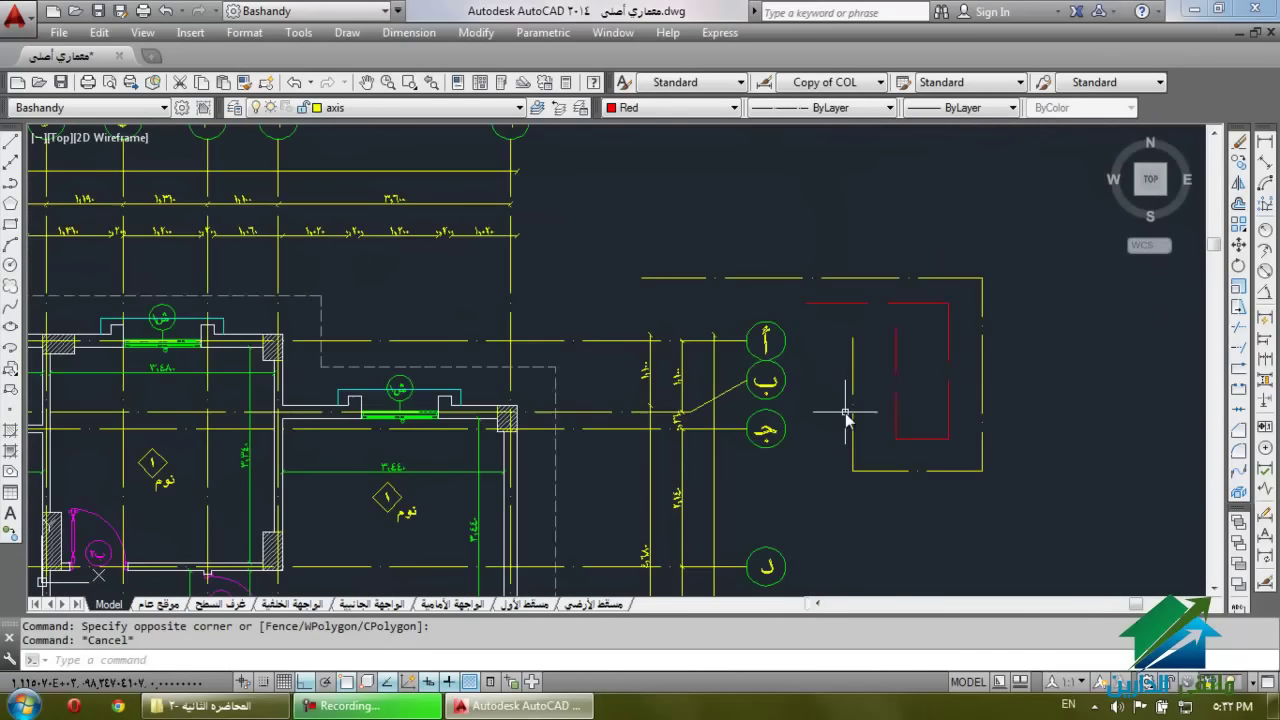
scroll(951, 337, "up", 5)
left_click(940, 388)
scroll(843, 335, "down", 2)
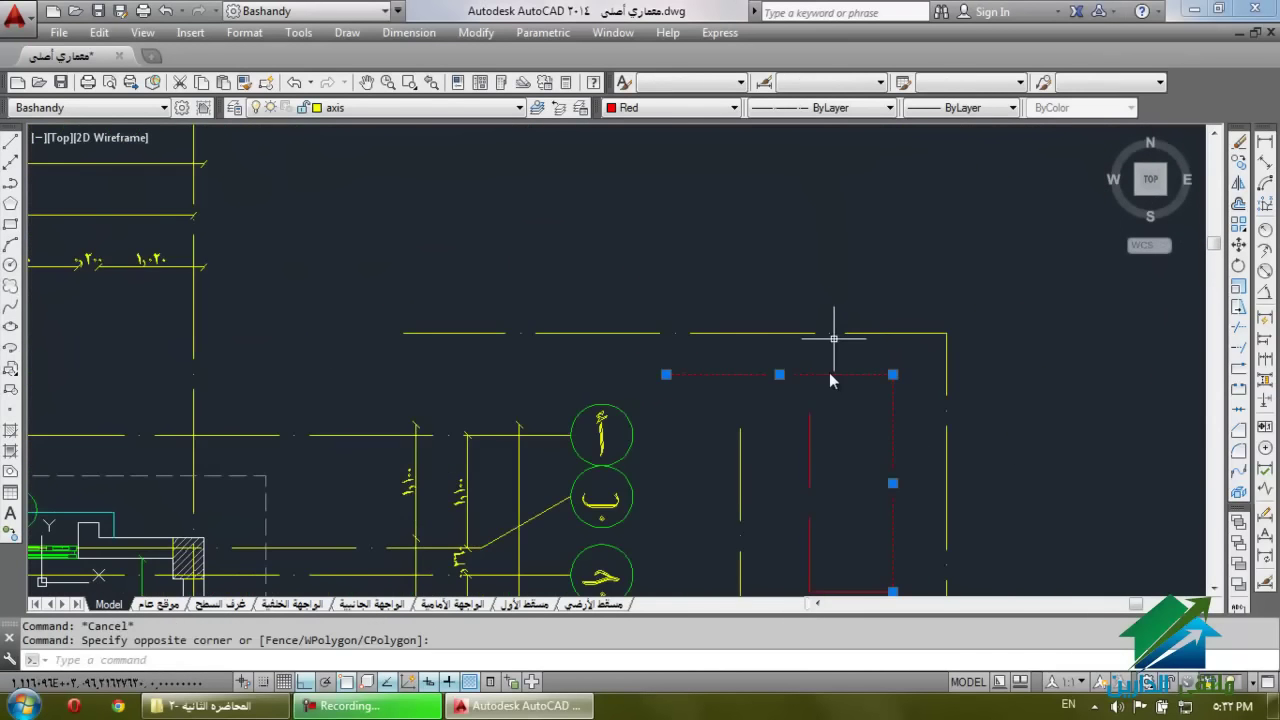
key("Escape")
left_click(898, 368)
left_click(800, 476)
scroll(800, 476, "down", 2)
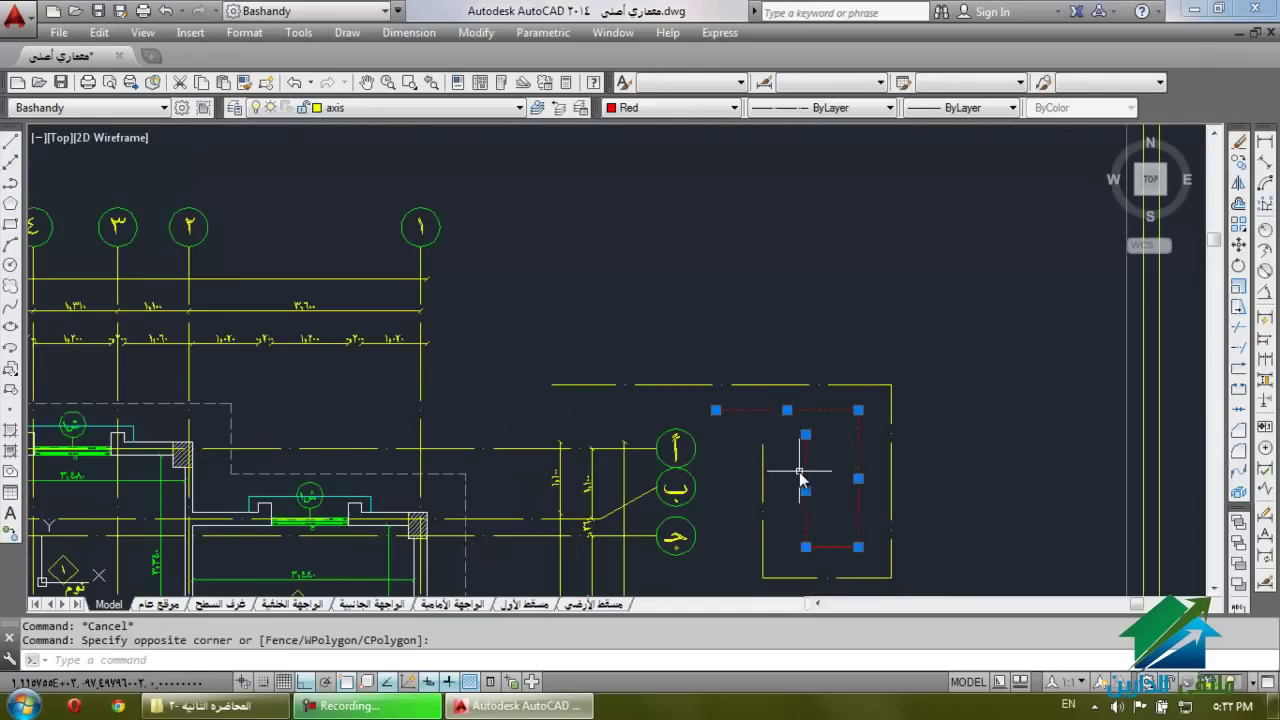
scroll(806, 486, "up", 4)
left_click(850, 524)
left_click(822, 558)
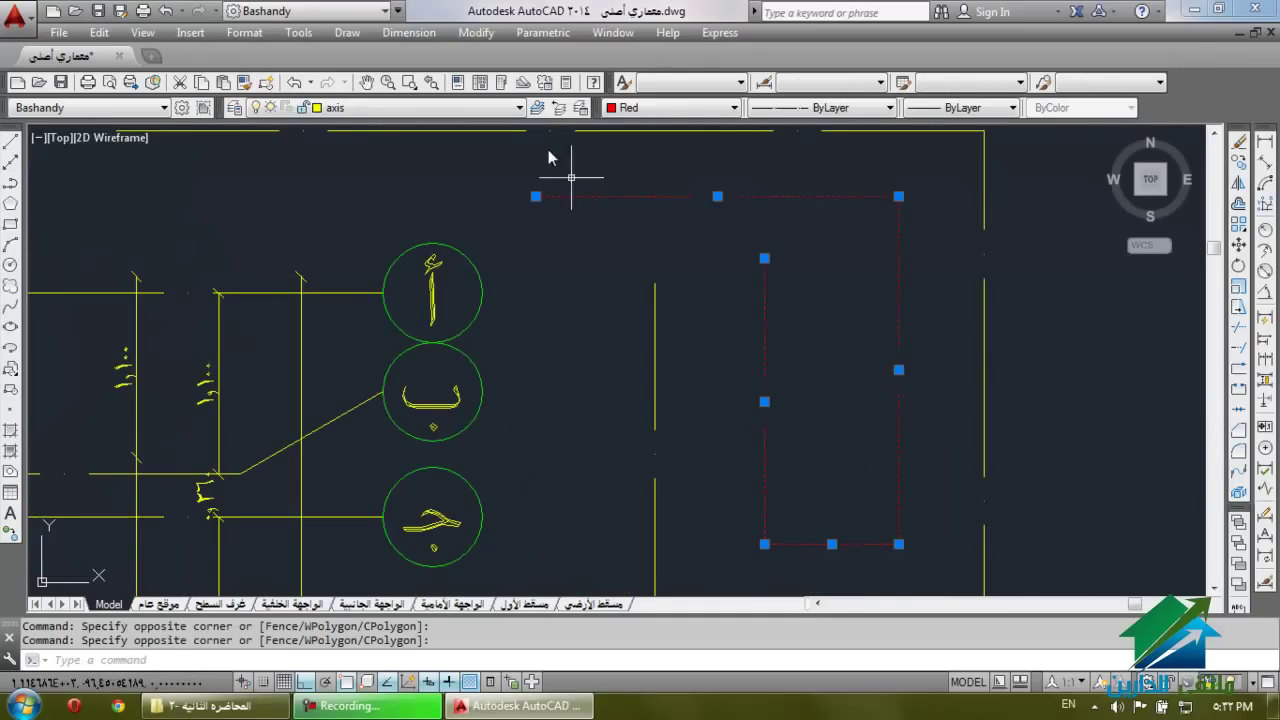
left_click(665, 107)
left_click(666, 127)
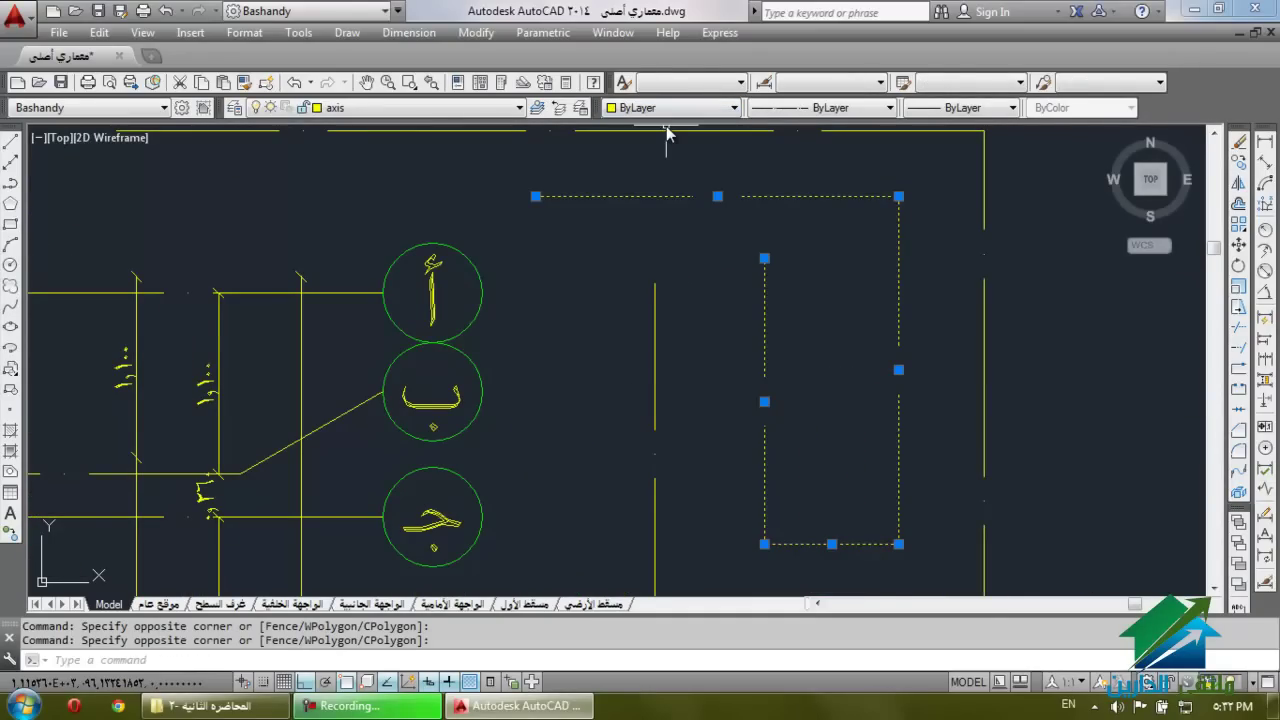
key("Escape")
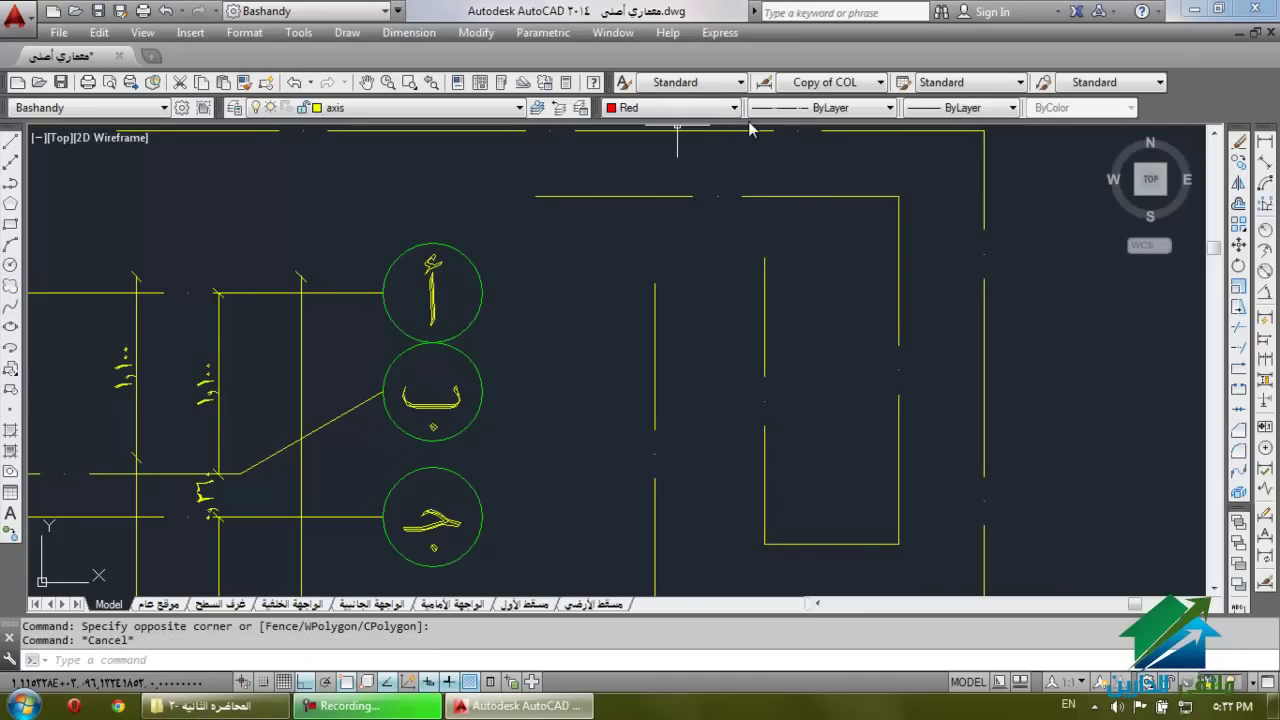
Set the current linetype for new objects to Continuous with nothing selected.
left_click(808, 108)
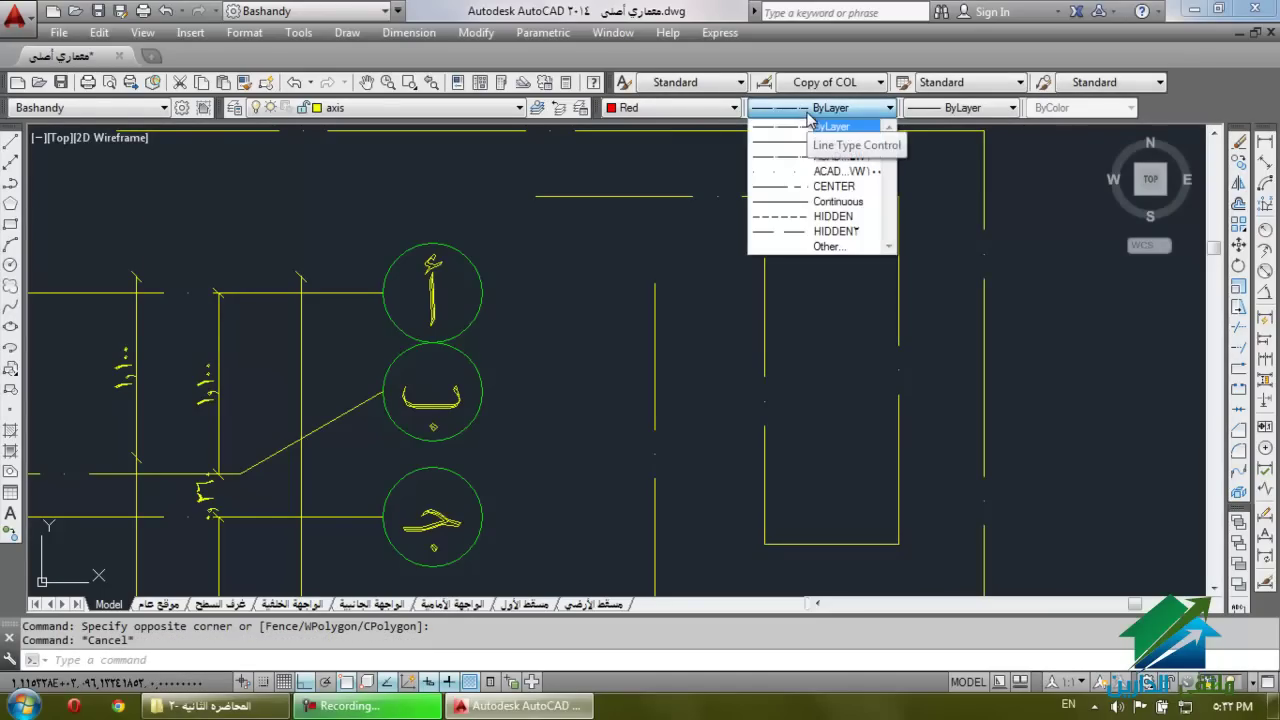
left_click(785, 202)
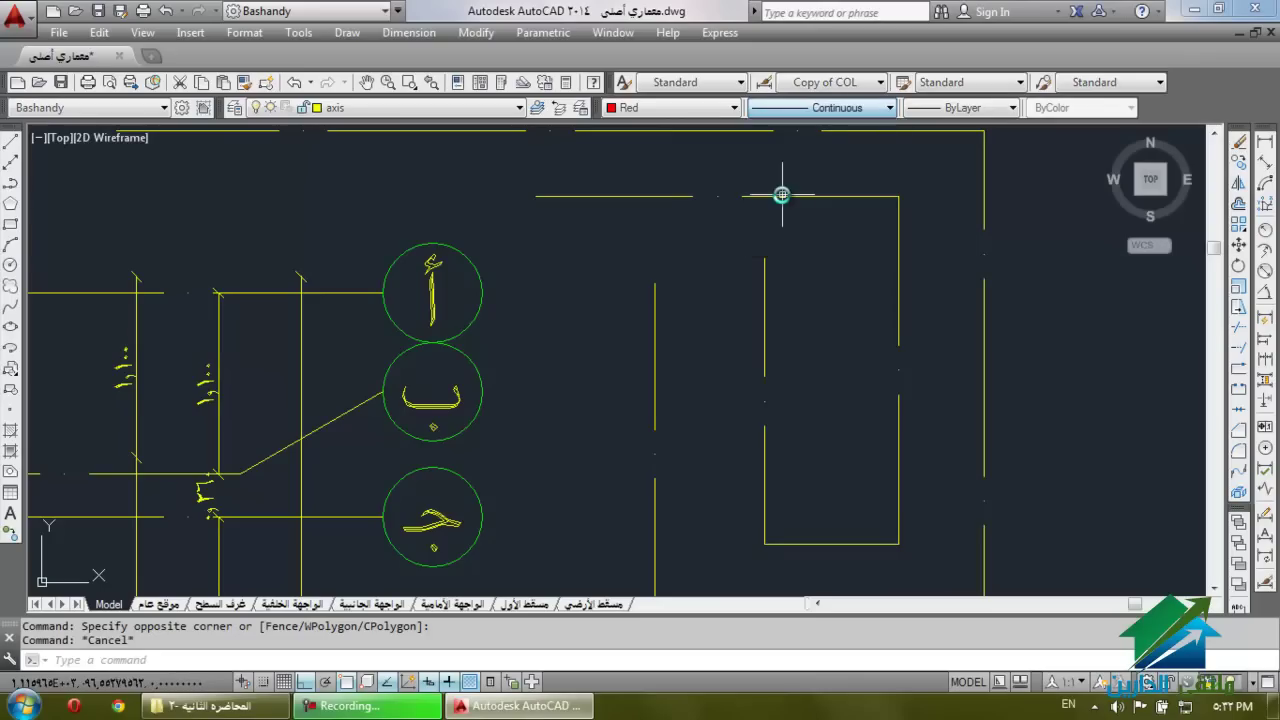
left_click(820, 108)
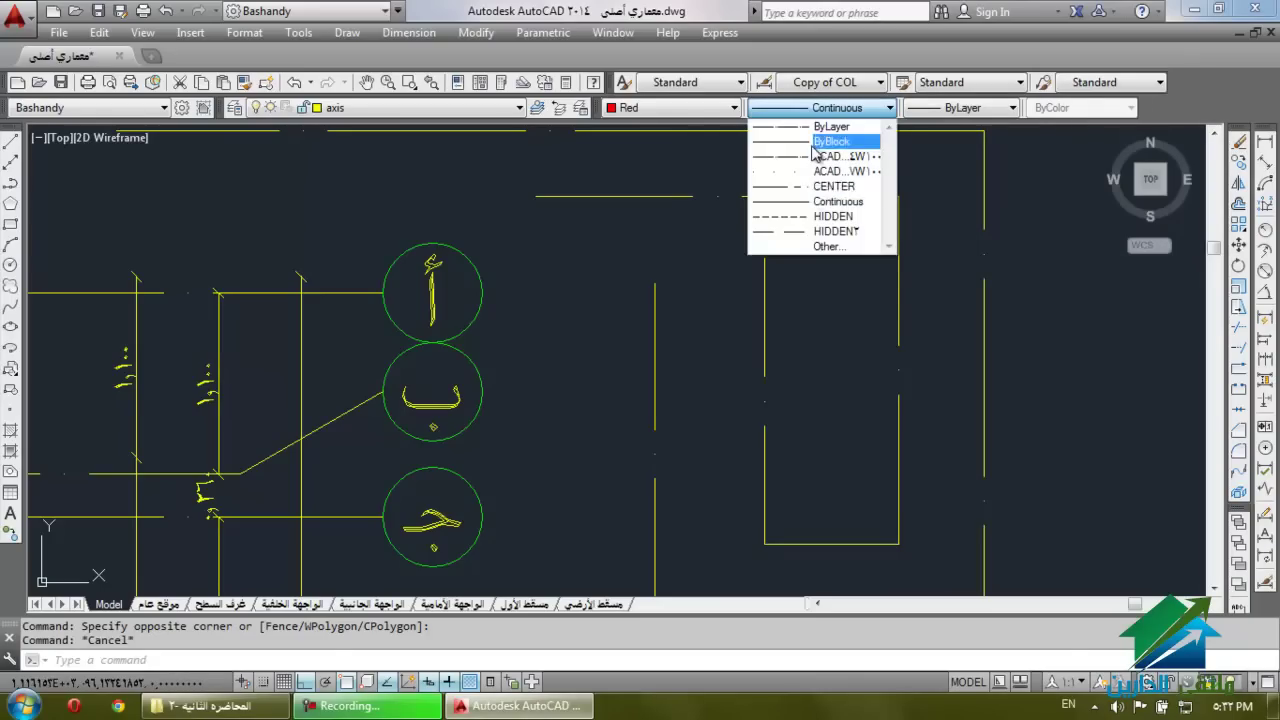
left_click(838, 201)
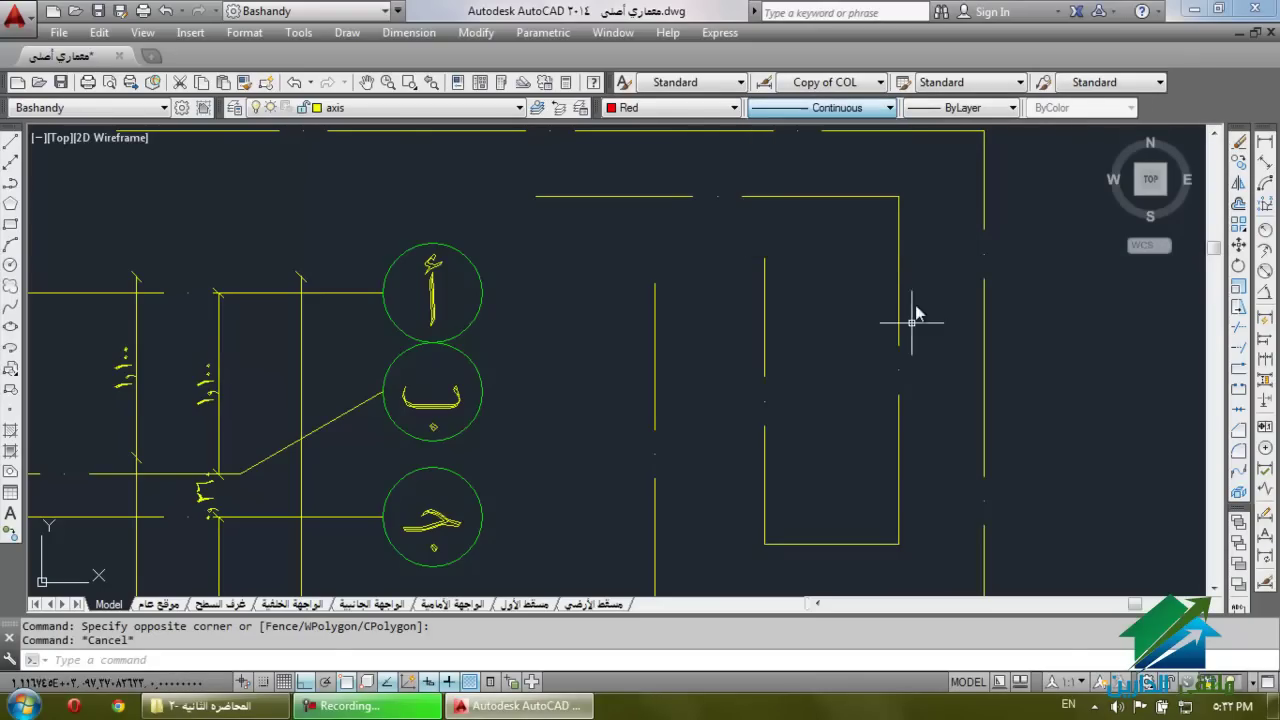
Override the linetype of the inner line's four segments with Continuous and clear the selection.
left_click(926, 188)
left_click(754, 382)
left_click(831, 416)
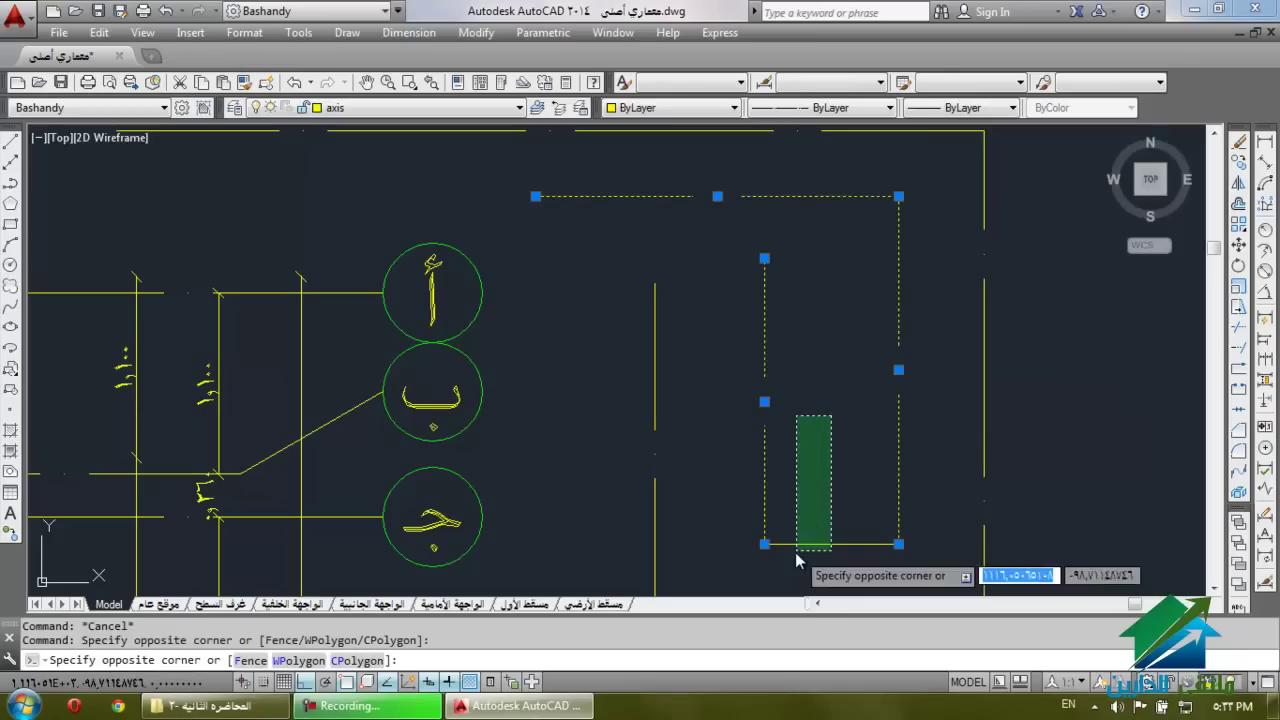
left_click(796, 550)
left_click(779, 108)
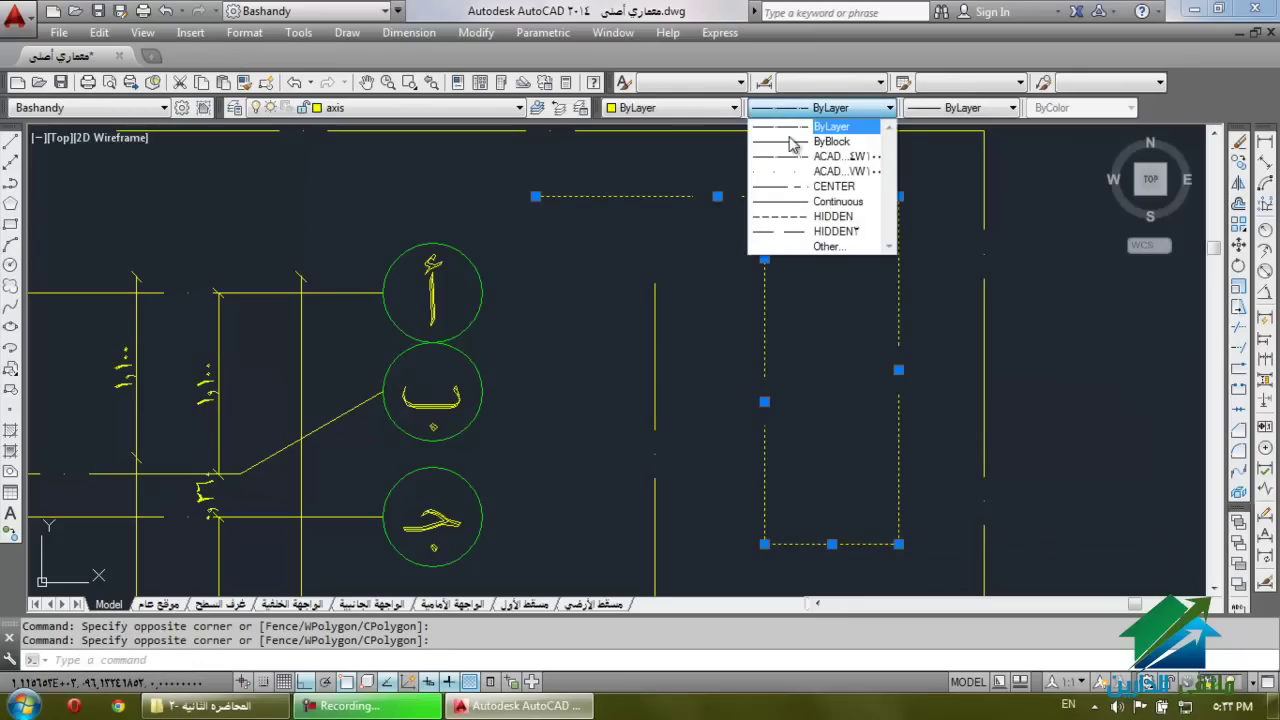
left_click(828, 201)
key("Escape")
key("Escape")
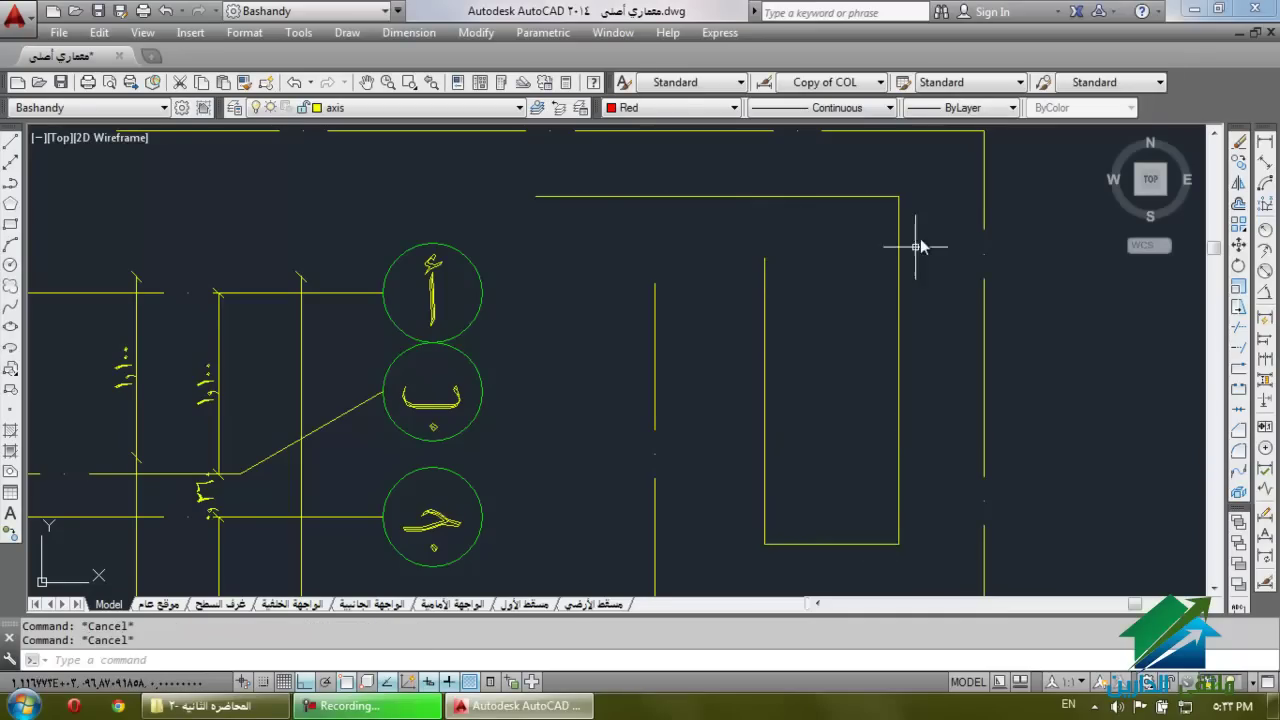
left_click(921, 192)
left_click(708, 413)
key("Escape")
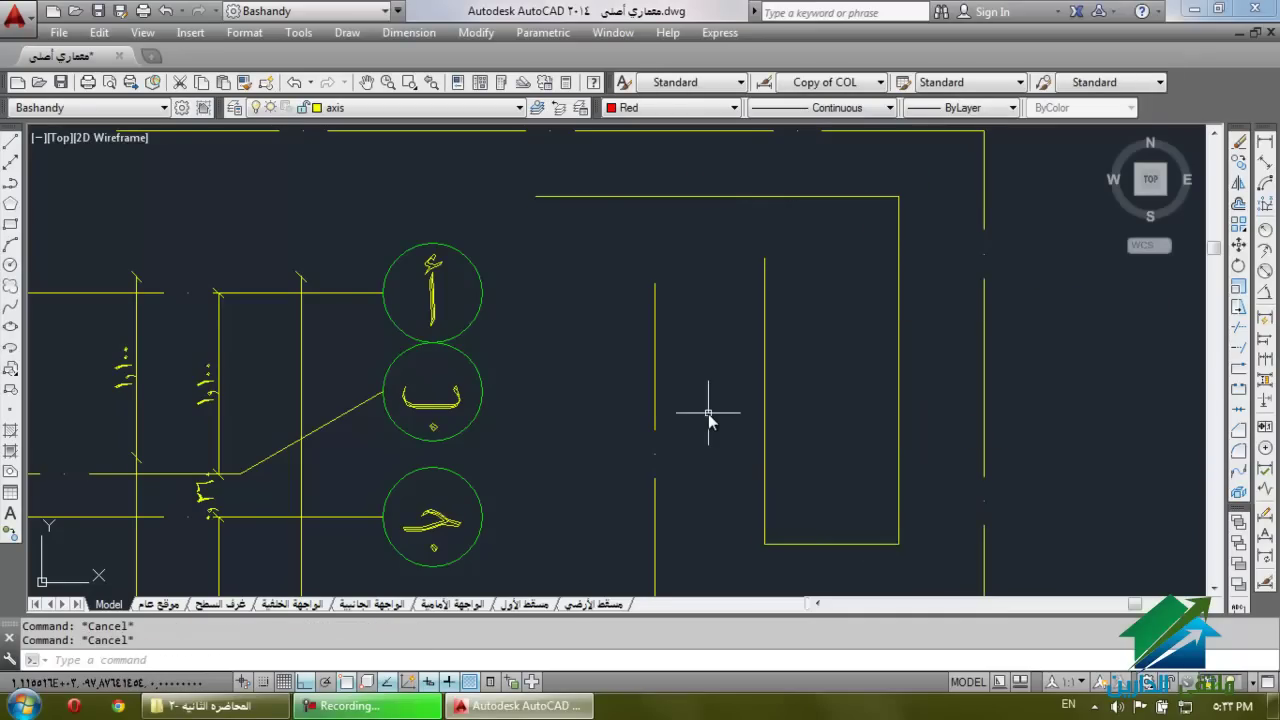
Set both the current linetype and the current color for new objects to ByLayer.
left_click(797, 110)
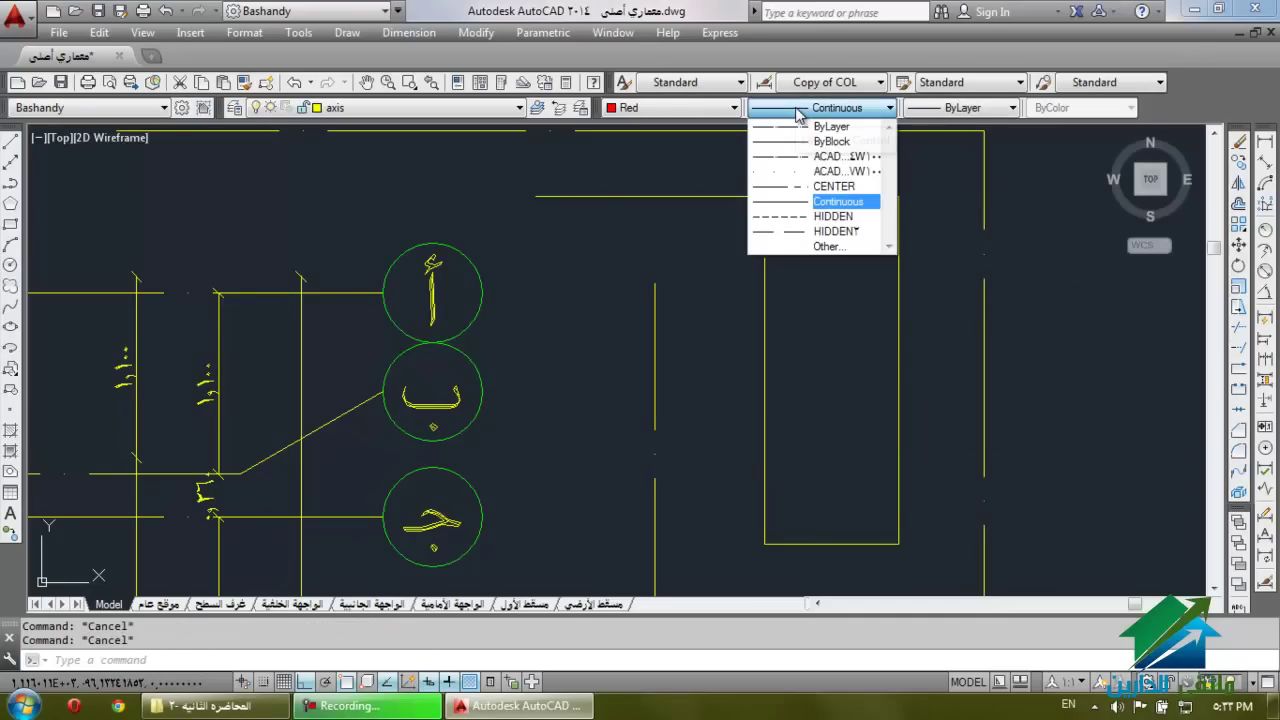
left_click(911, 115)
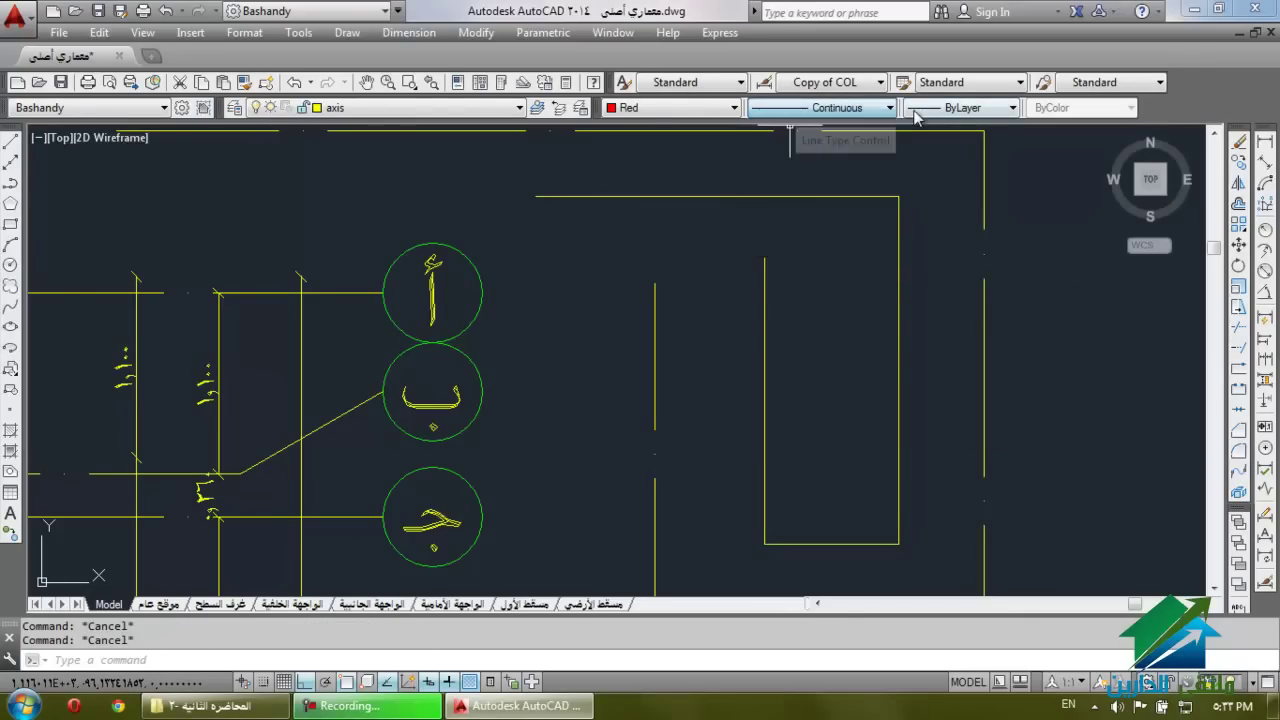
left_click(915, 108)
left_click(917, 120)
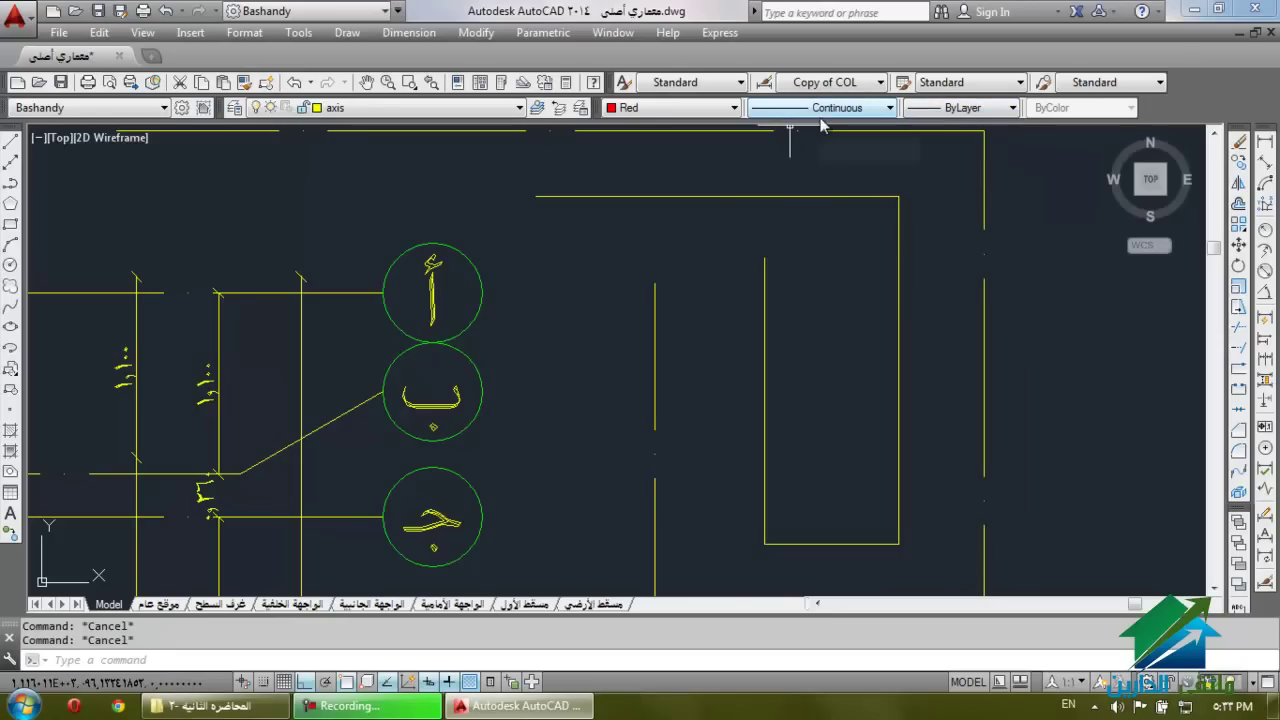
left_click(814, 110)
left_click(828, 126)
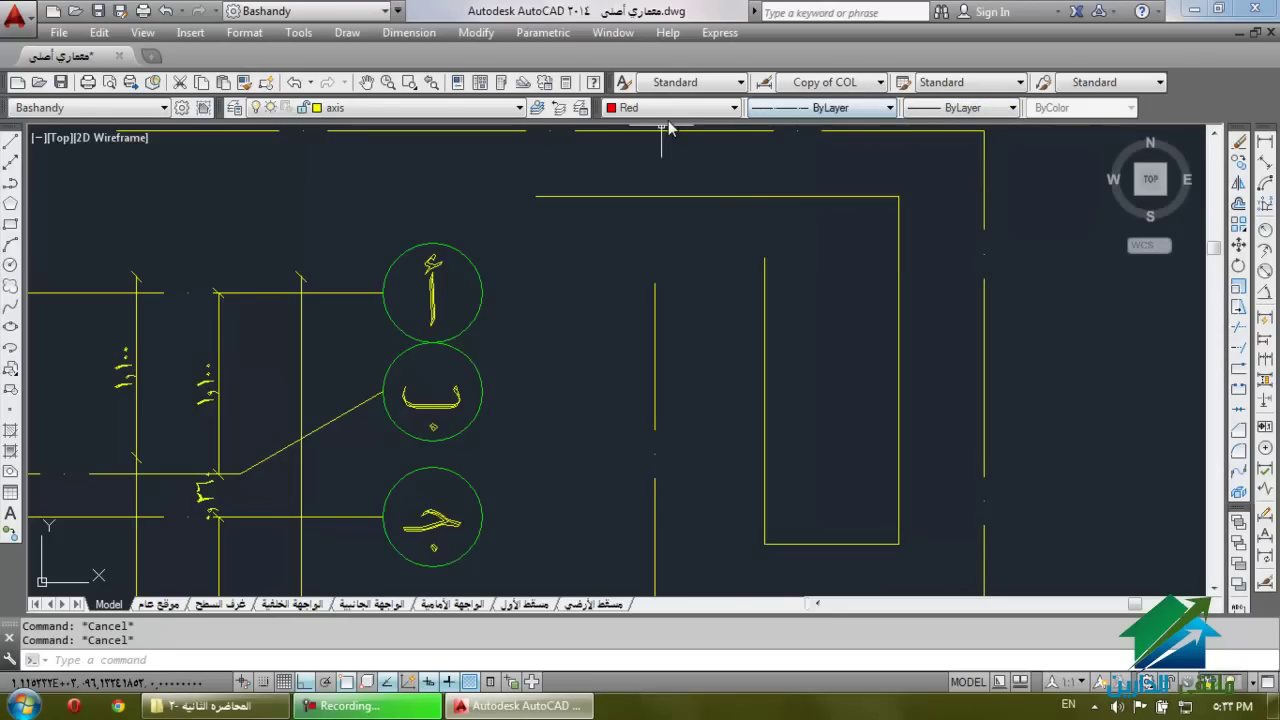
left_click(688, 110)
left_click(640, 126)
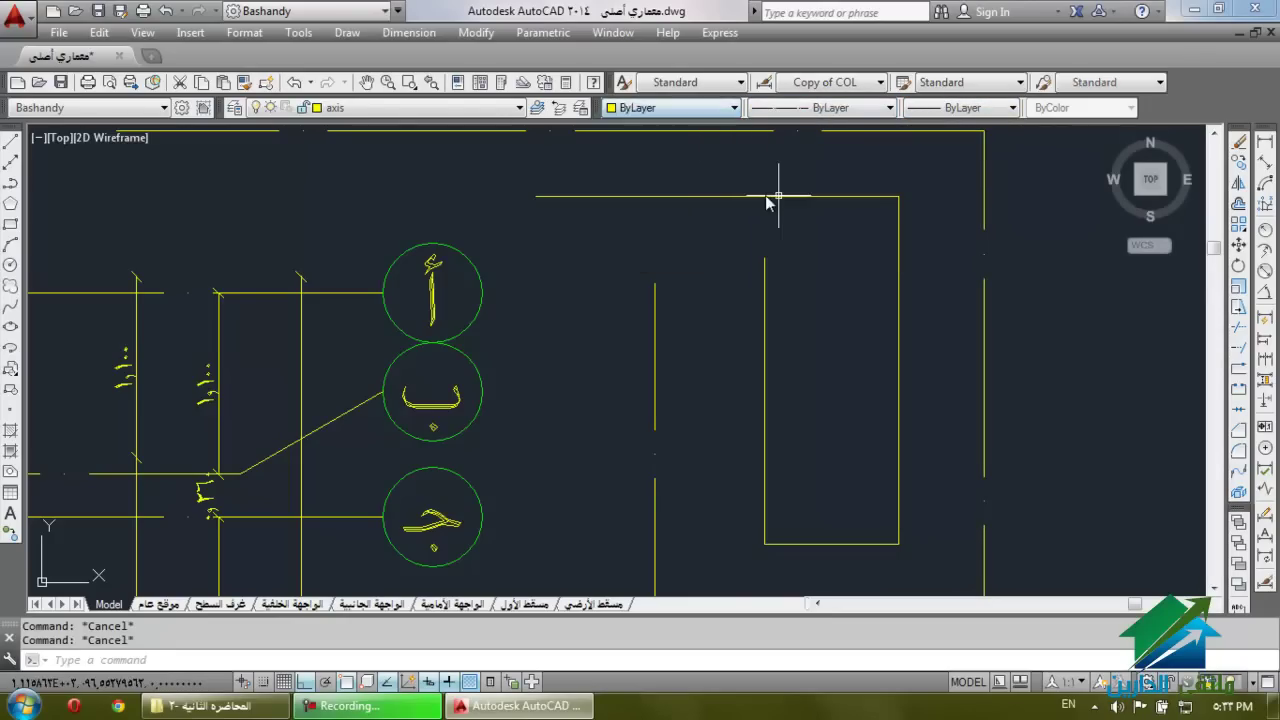
Select the inner line's four segments, set their linetype to ByLayer, and clear the selection.
left_click(915, 196)
left_click(763, 364)
left_click(807, 479)
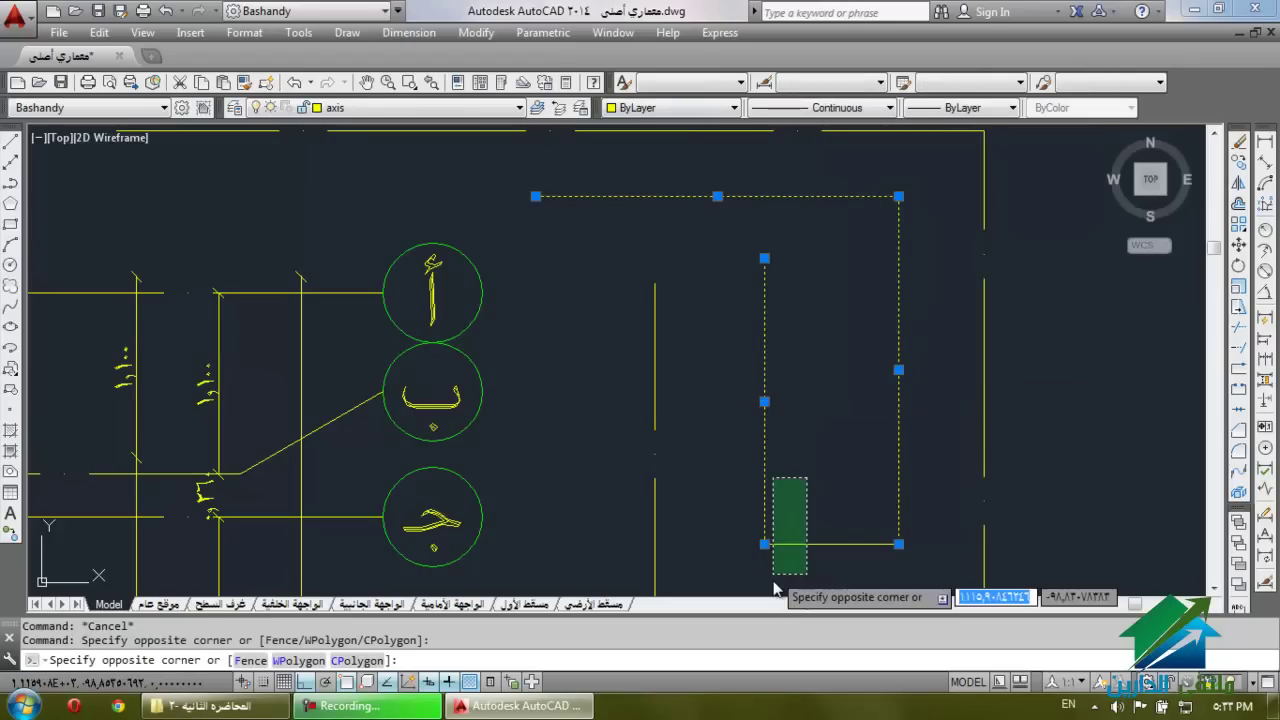
left_click(772, 575)
left_click(760, 107)
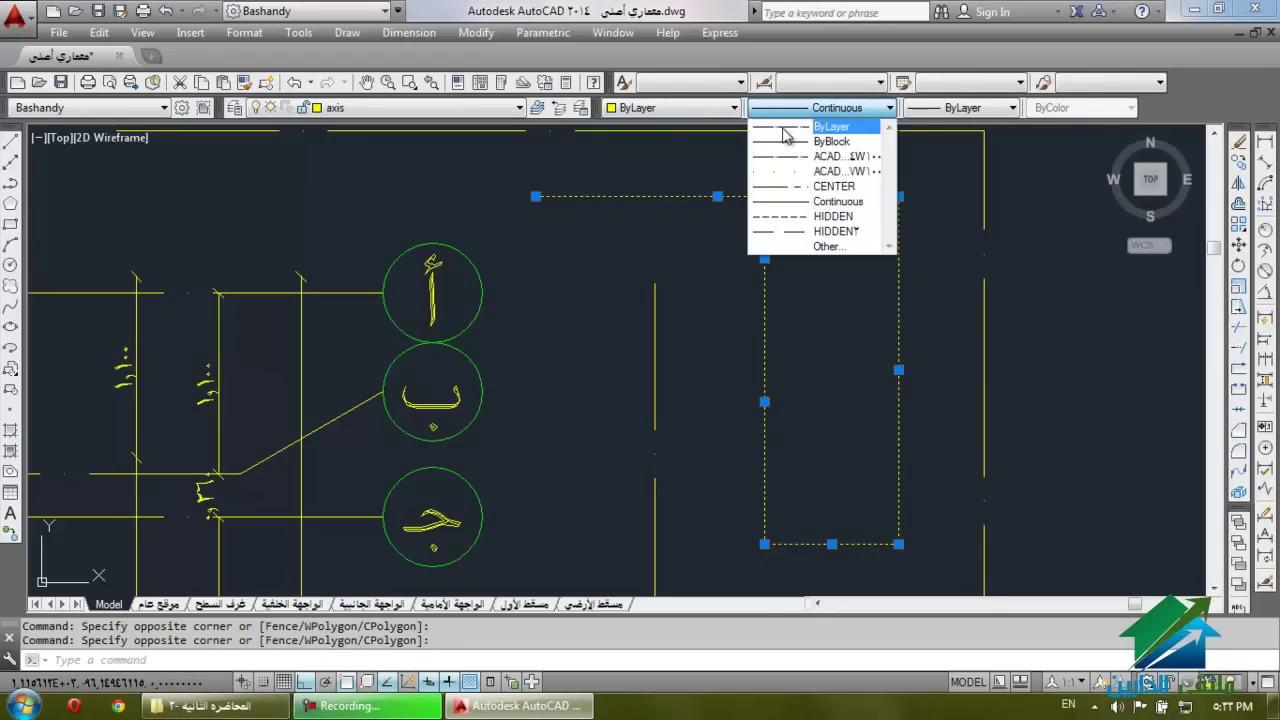
left_click(785, 128)
key("Escape")
key("Escape")
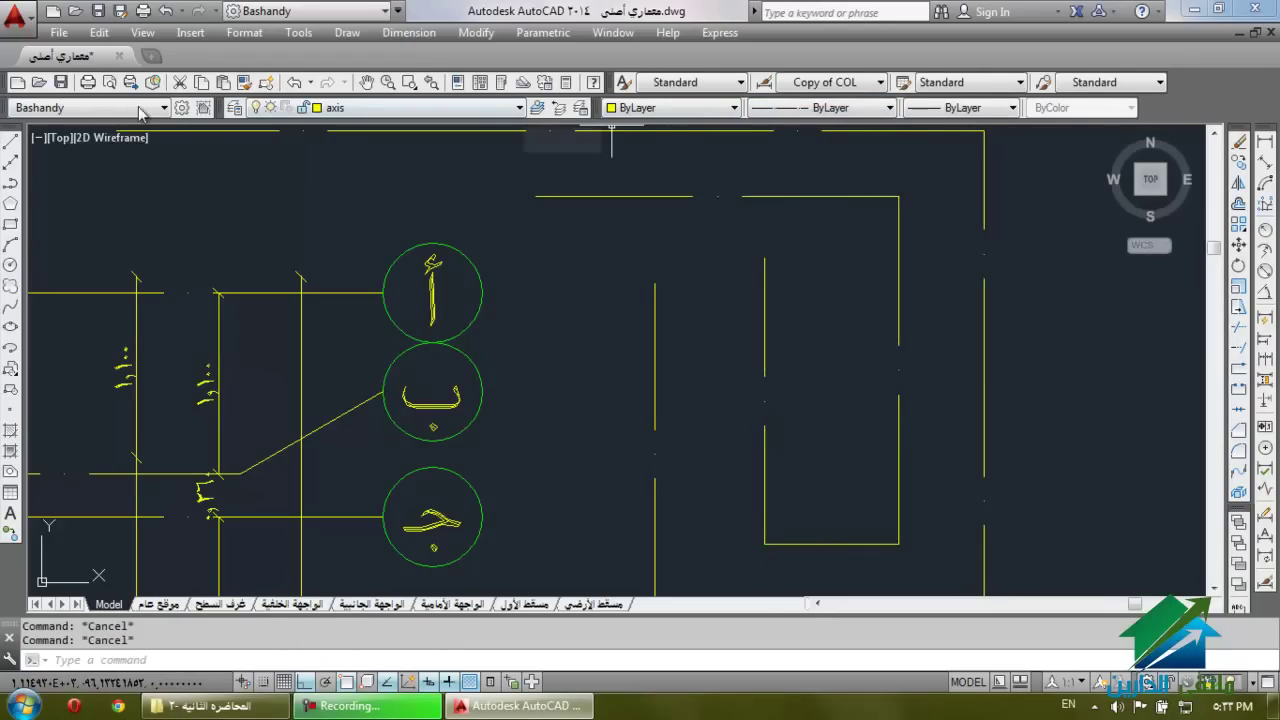
Change the axis layer's color to gray index color 253 and close the layer properties.
left_click(233, 108)
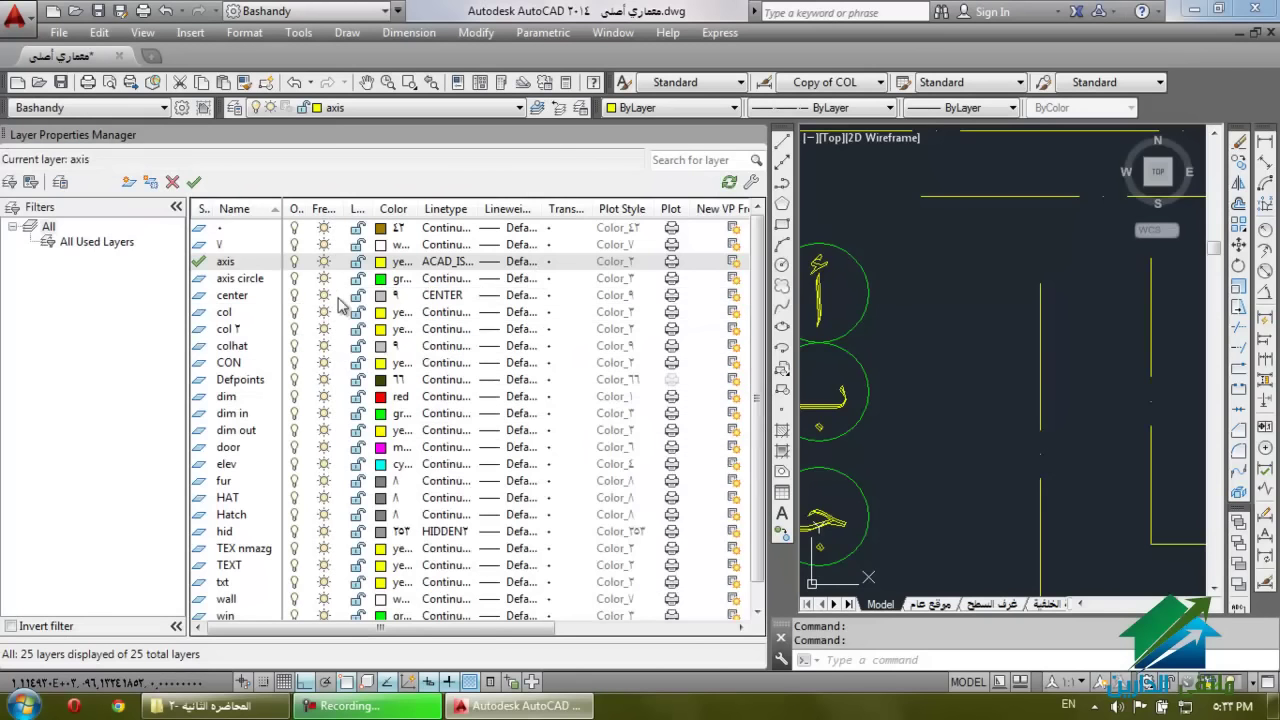
left_click(380, 263)
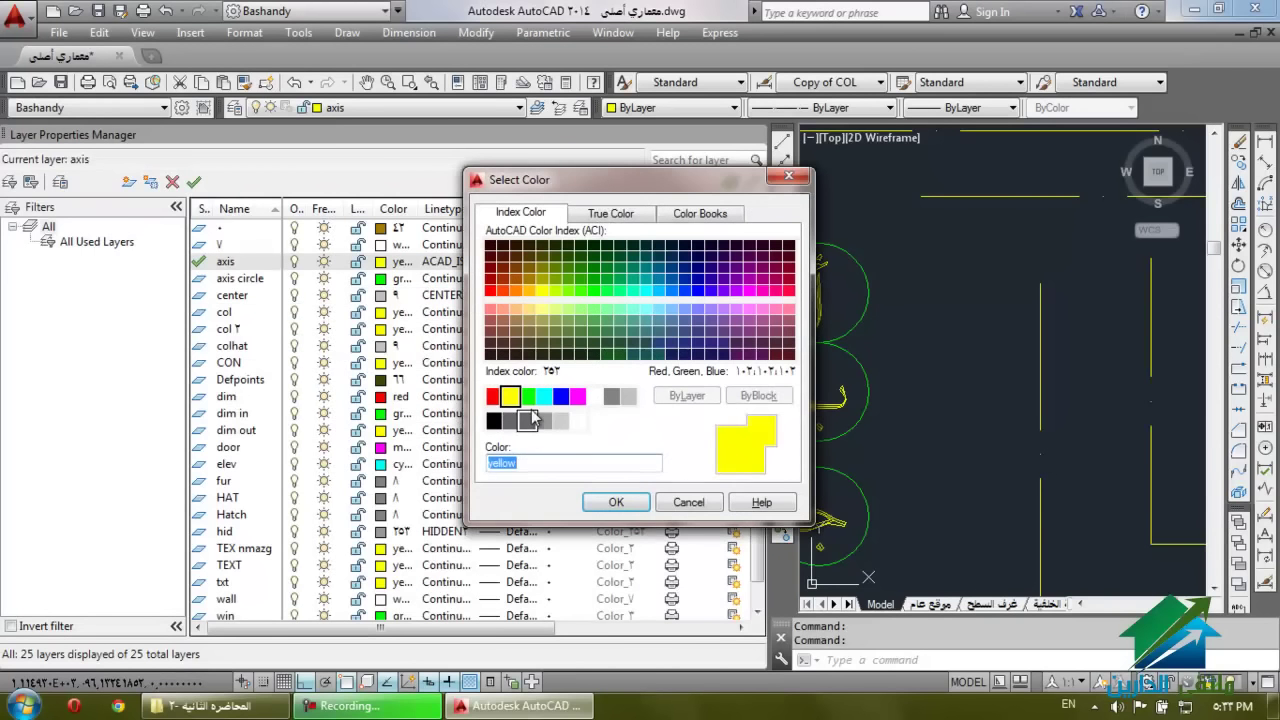
left_click(543, 421)
left_click(616, 502)
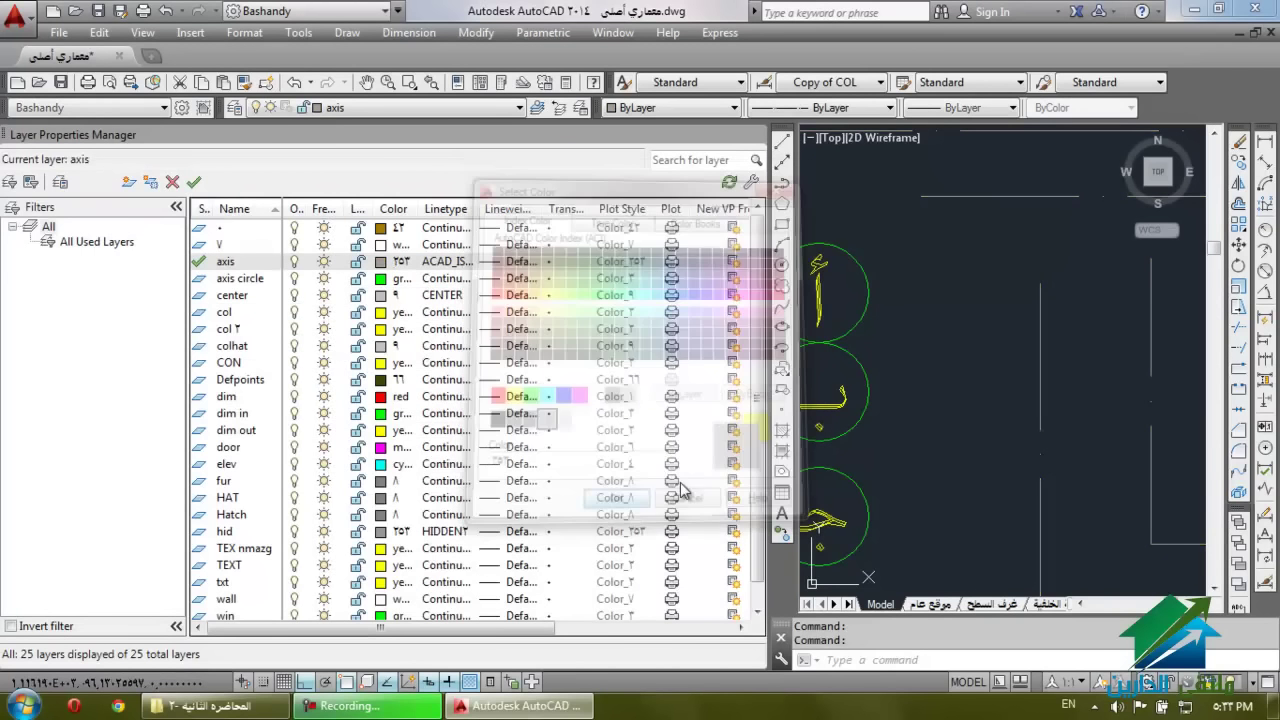
left_click(755, 137)
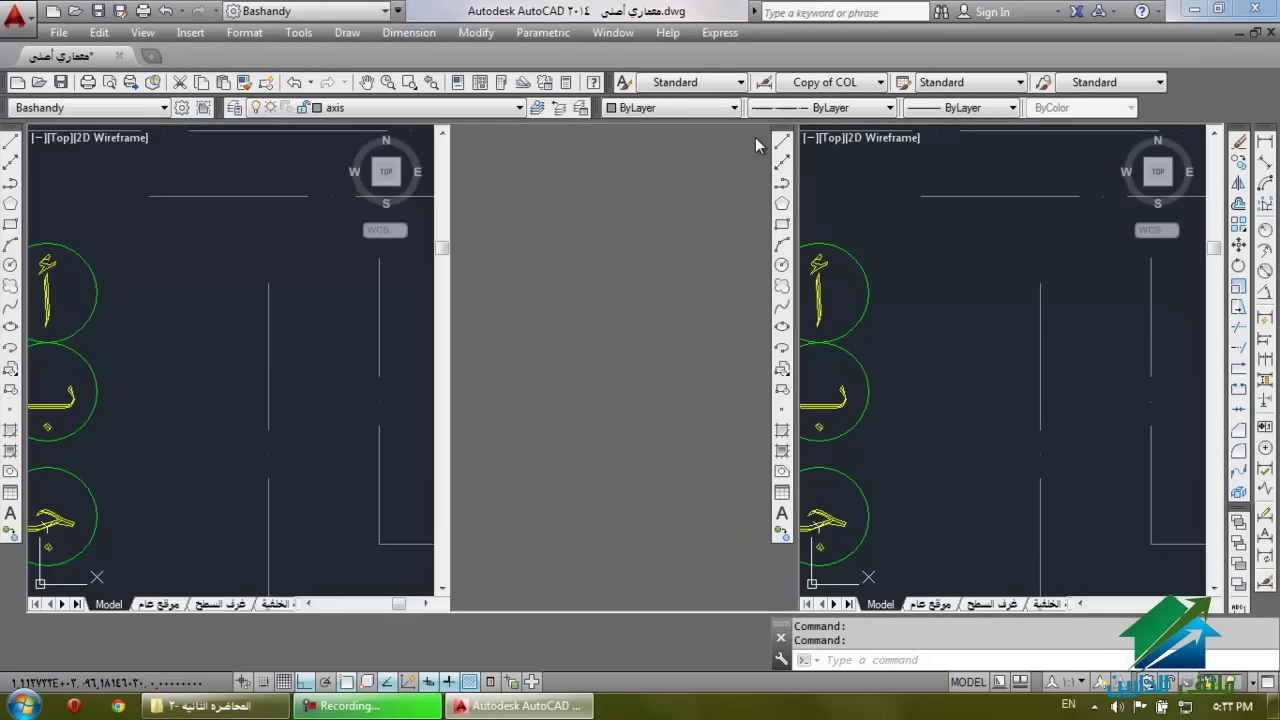
Check which layer the outer line's top segment is on, clear the selection, and make dim the current layer.
scroll(700, 295, "down", 5)
key("Escape")
key("Escape")
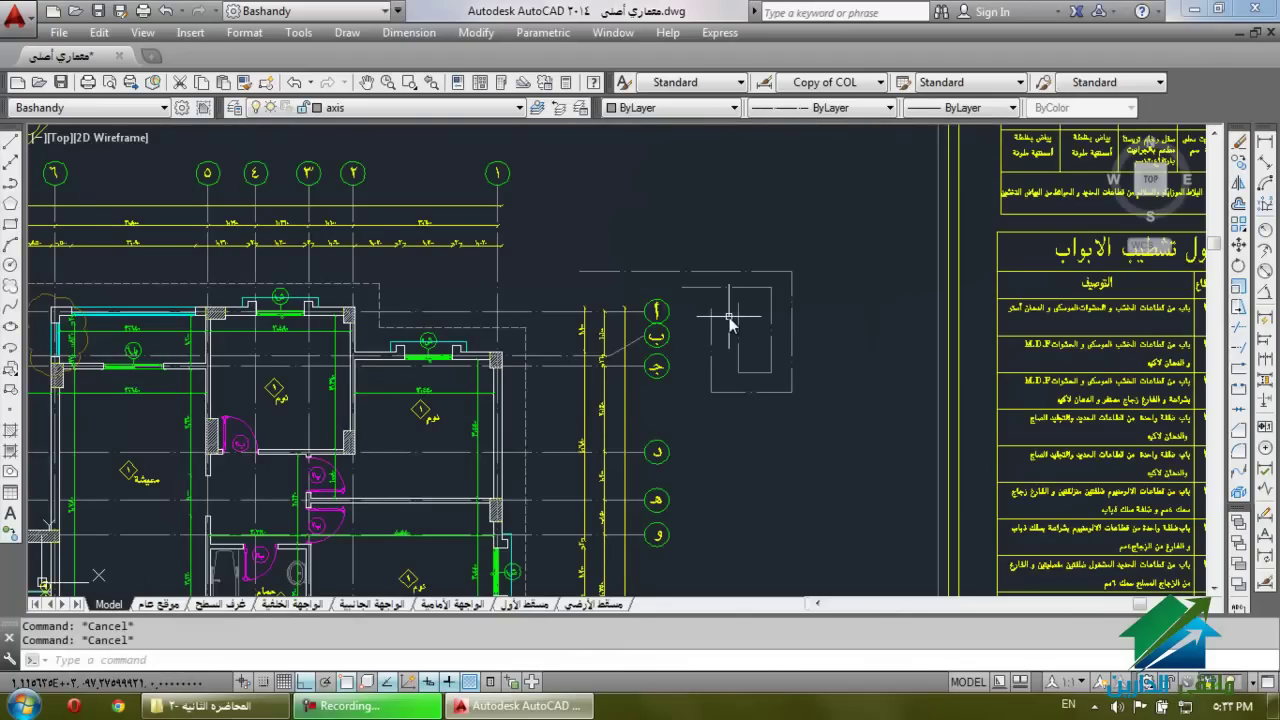
scroll(590, 272, "up", 2)
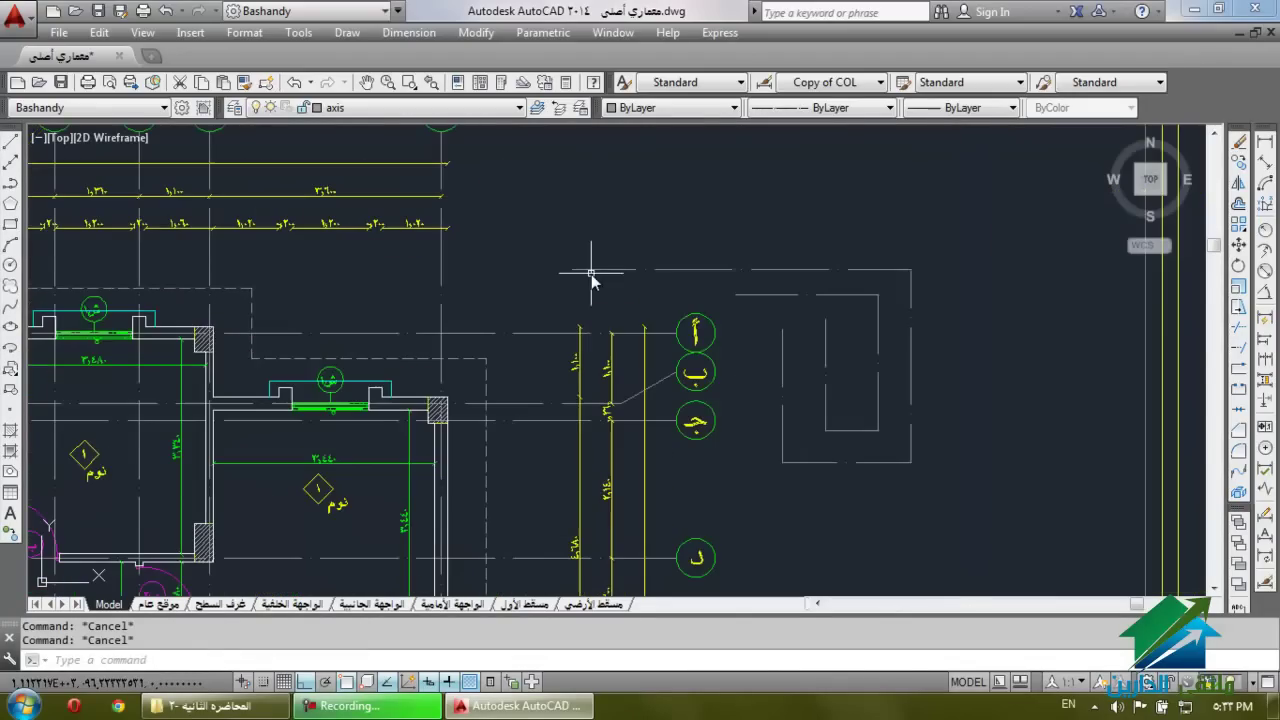
left_click(622, 250)
left_click(594, 277)
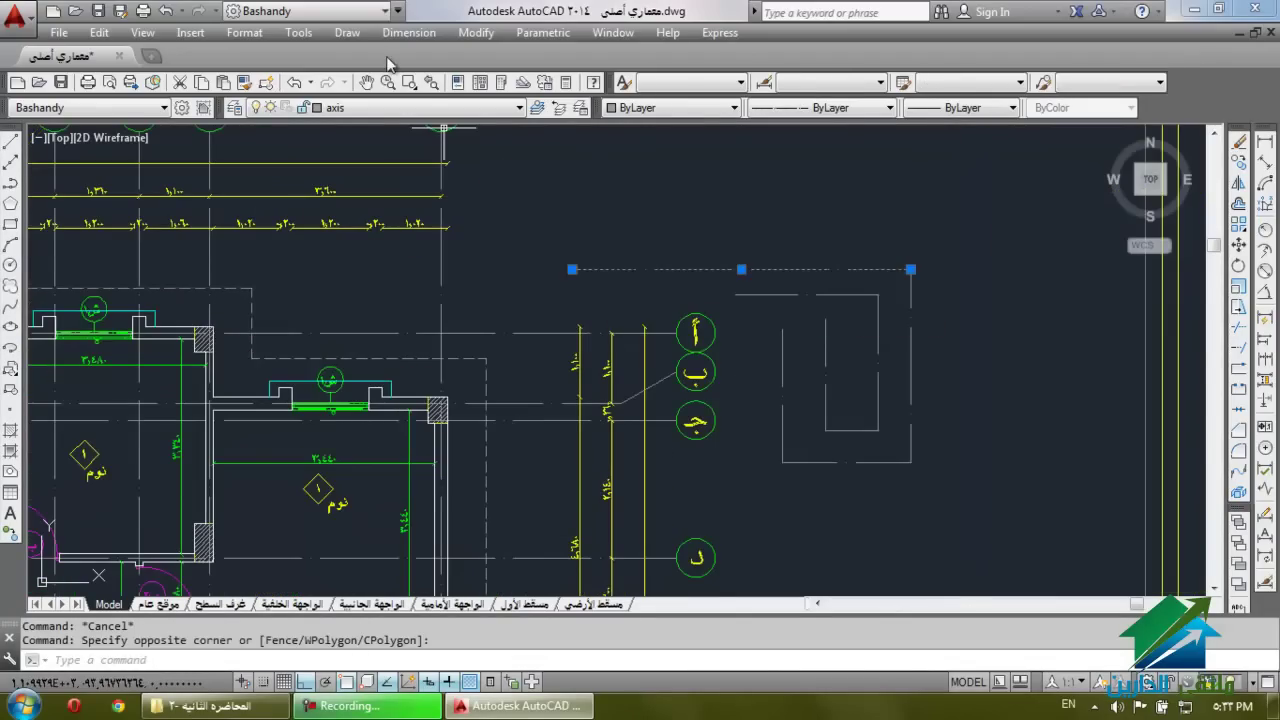
key("Escape")
left_click(430, 107)
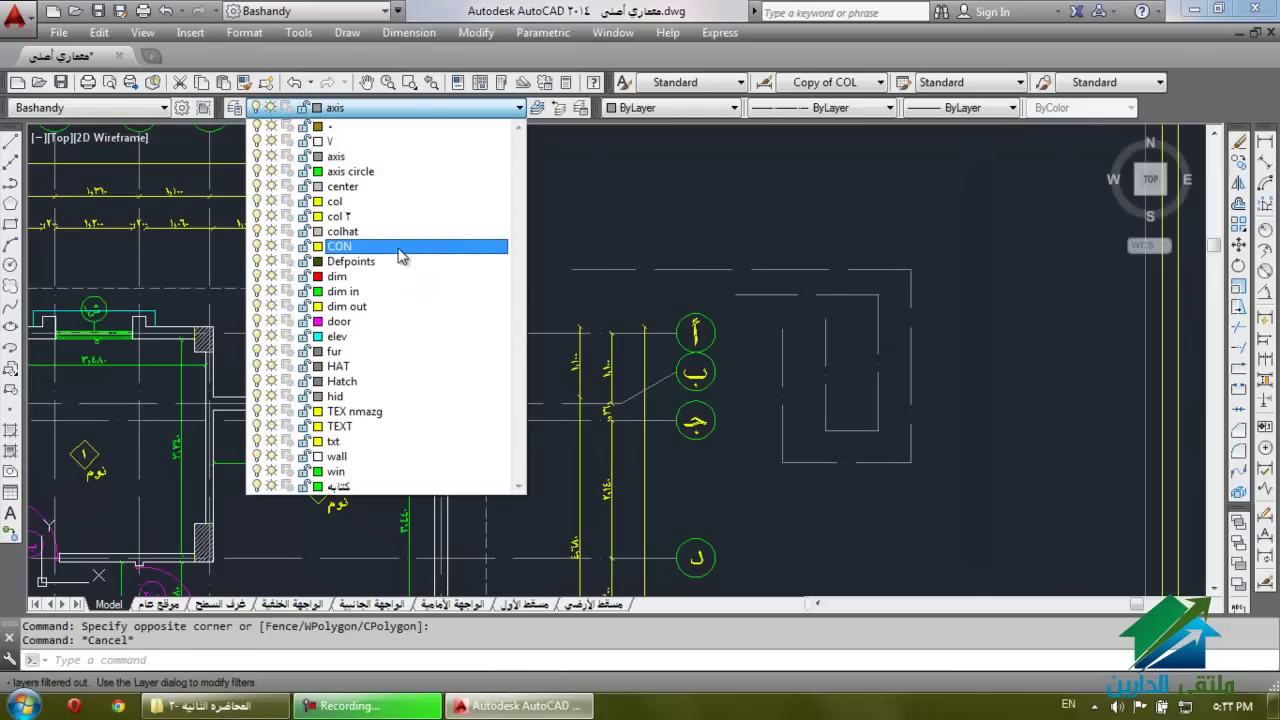
left_click(386, 276)
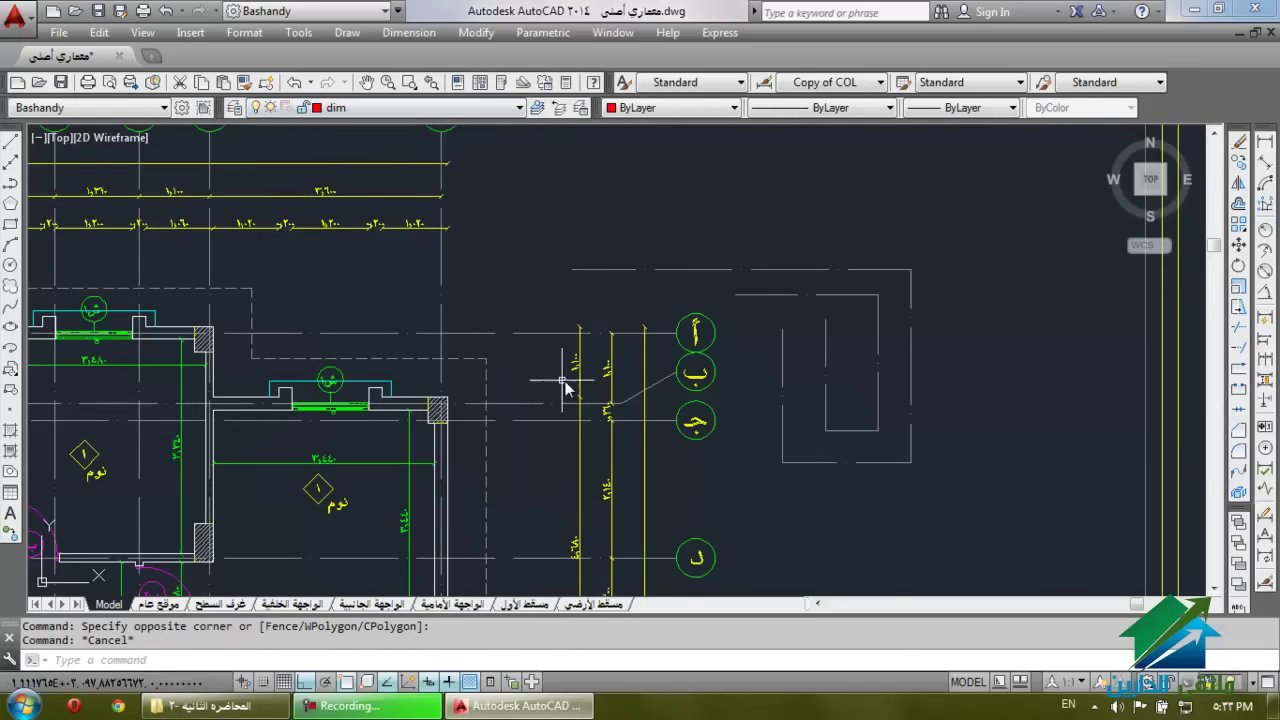
Compare the layer shown with the outer line's top segment selected against the layer shown with nothing selected.
scroll(596, 231, "up", 2)
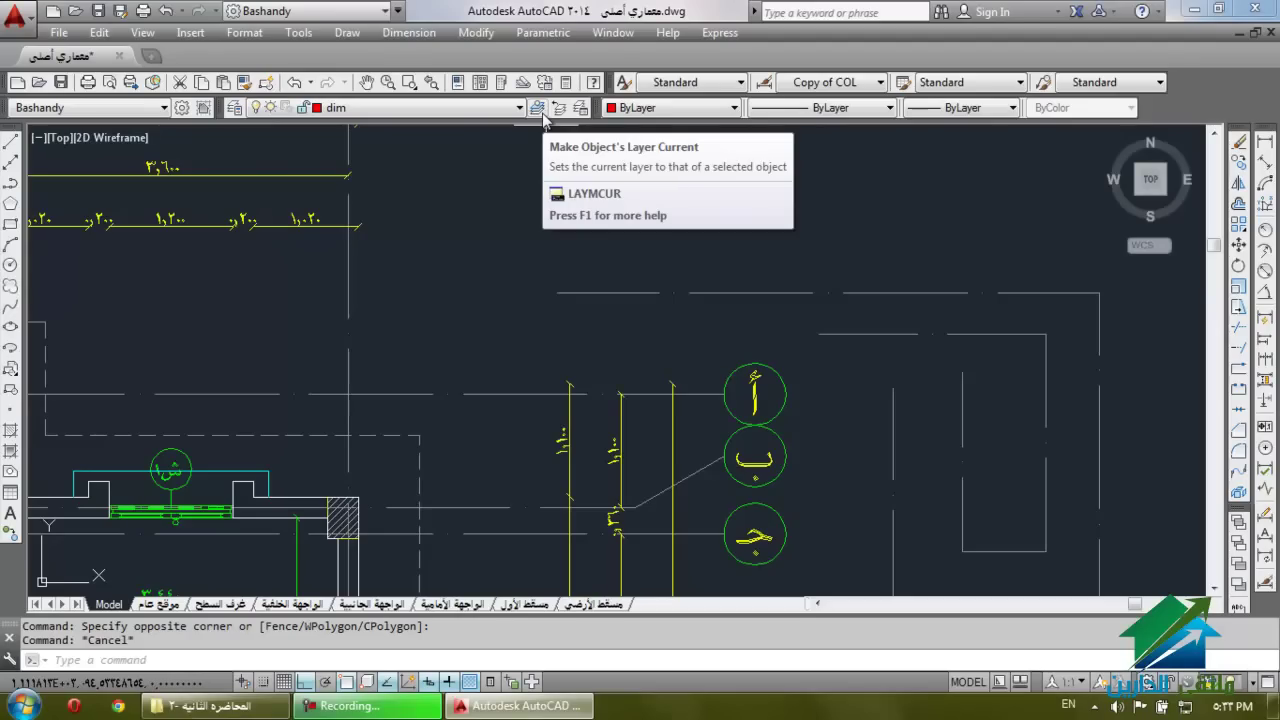
left_click(710, 276)
left_click(670, 335)
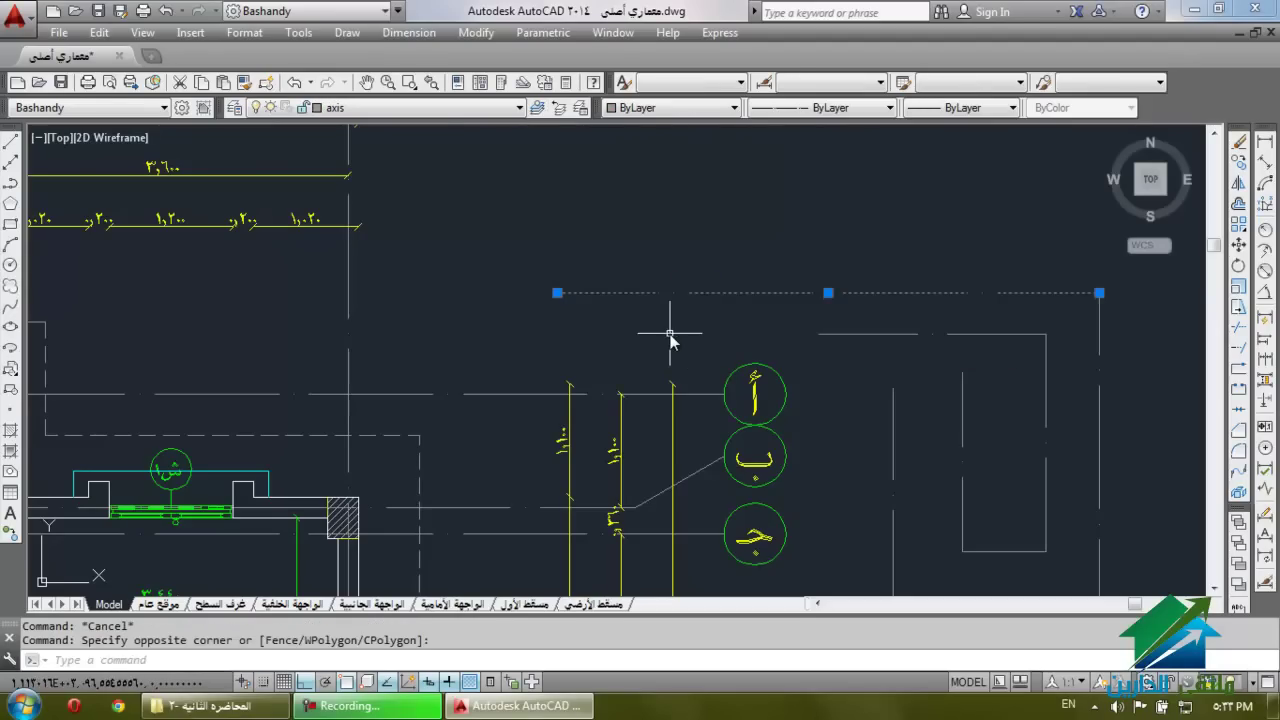
key("Escape")
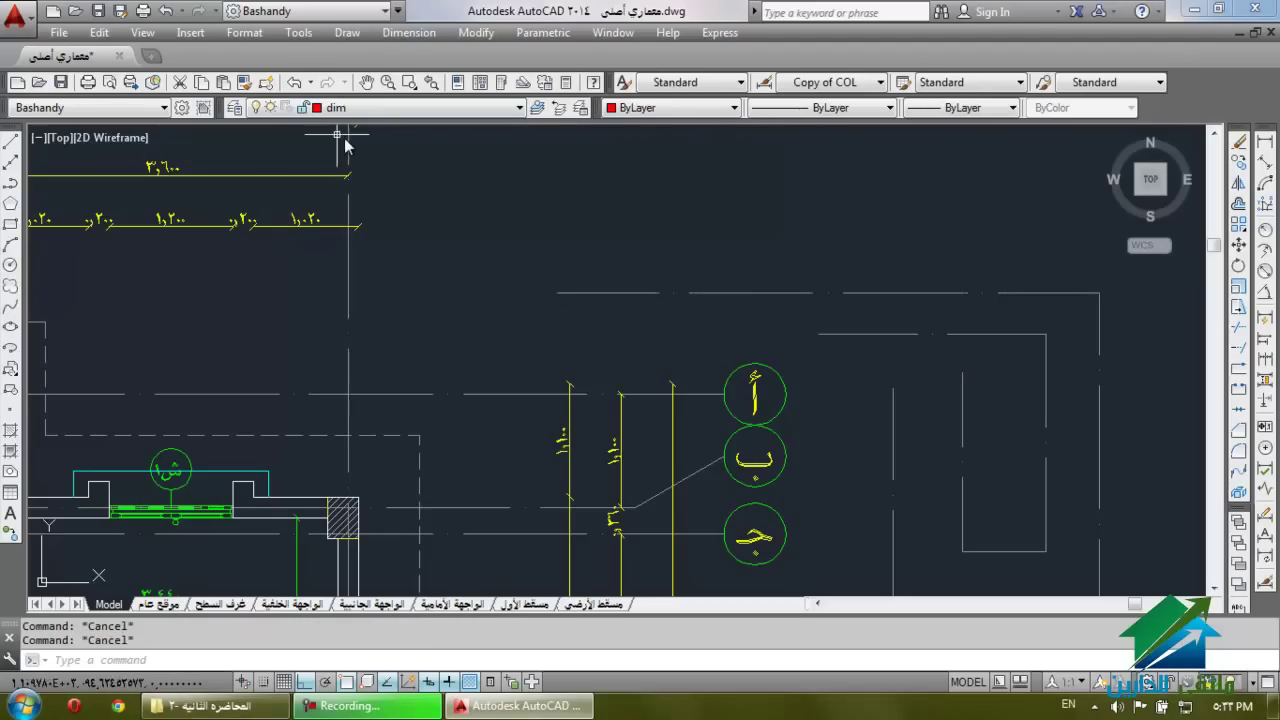
left_click(709, 270)
left_click(626, 289)
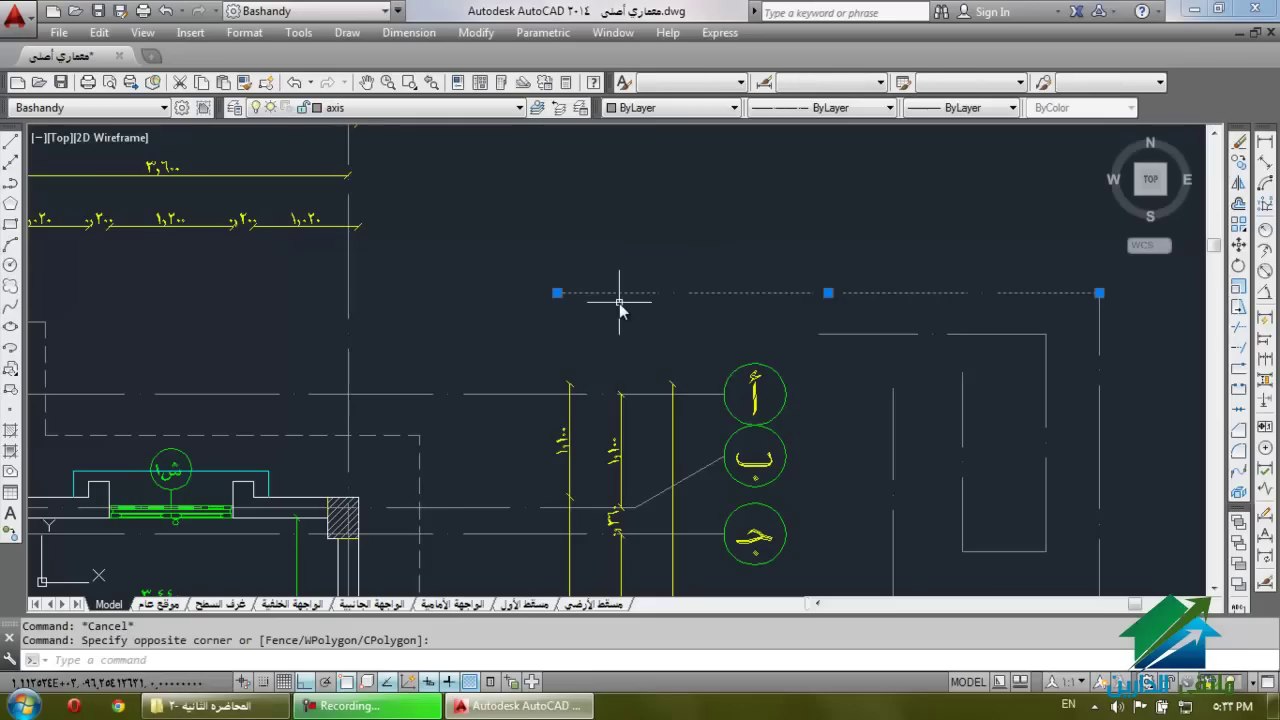
key("Escape")
left_click(644, 294)
left_click(628, 311)
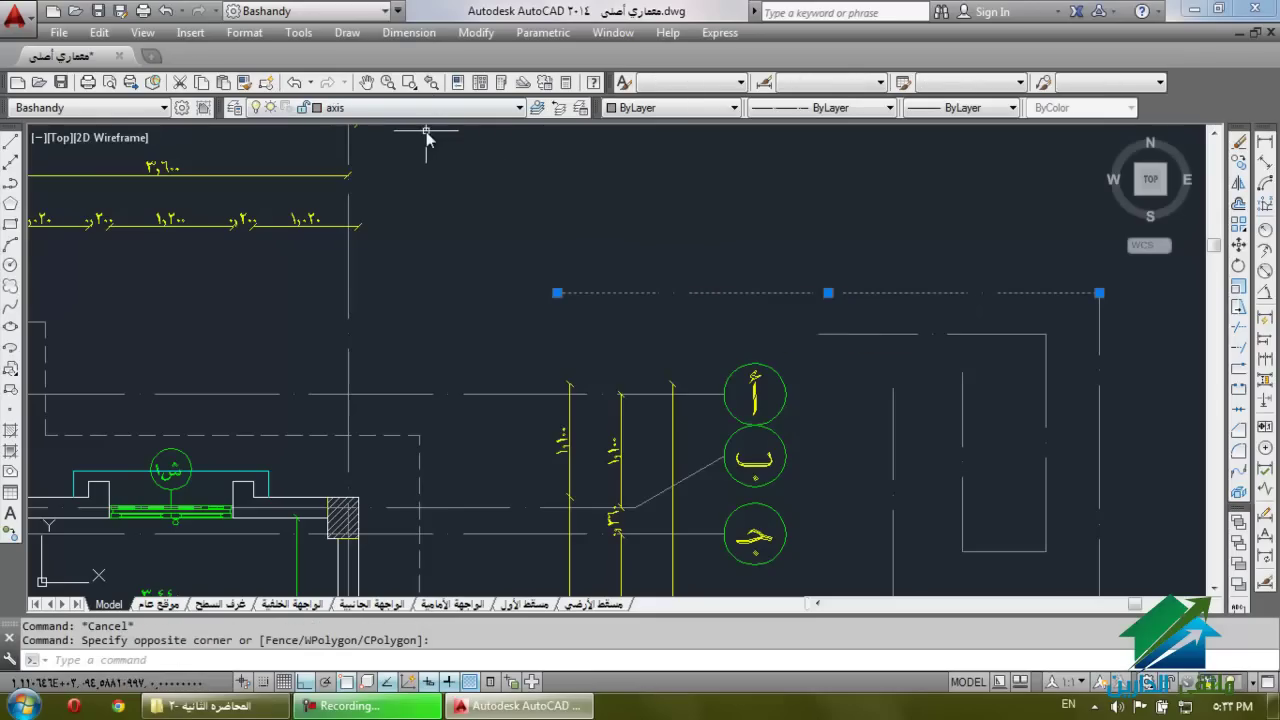
left_click(432, 107)
left_click(352, 158)
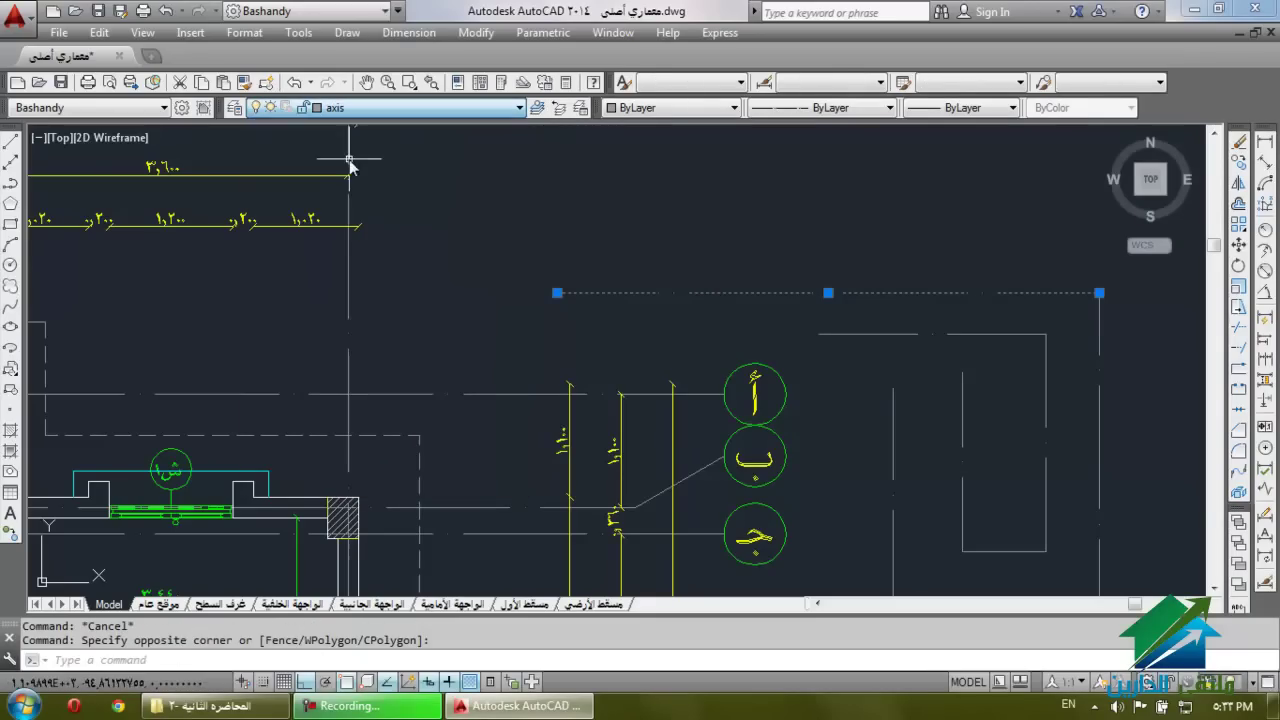
key("Escape")
Make axis the current layer by choosing it by name, and undo that change.
left_click(443, 108)
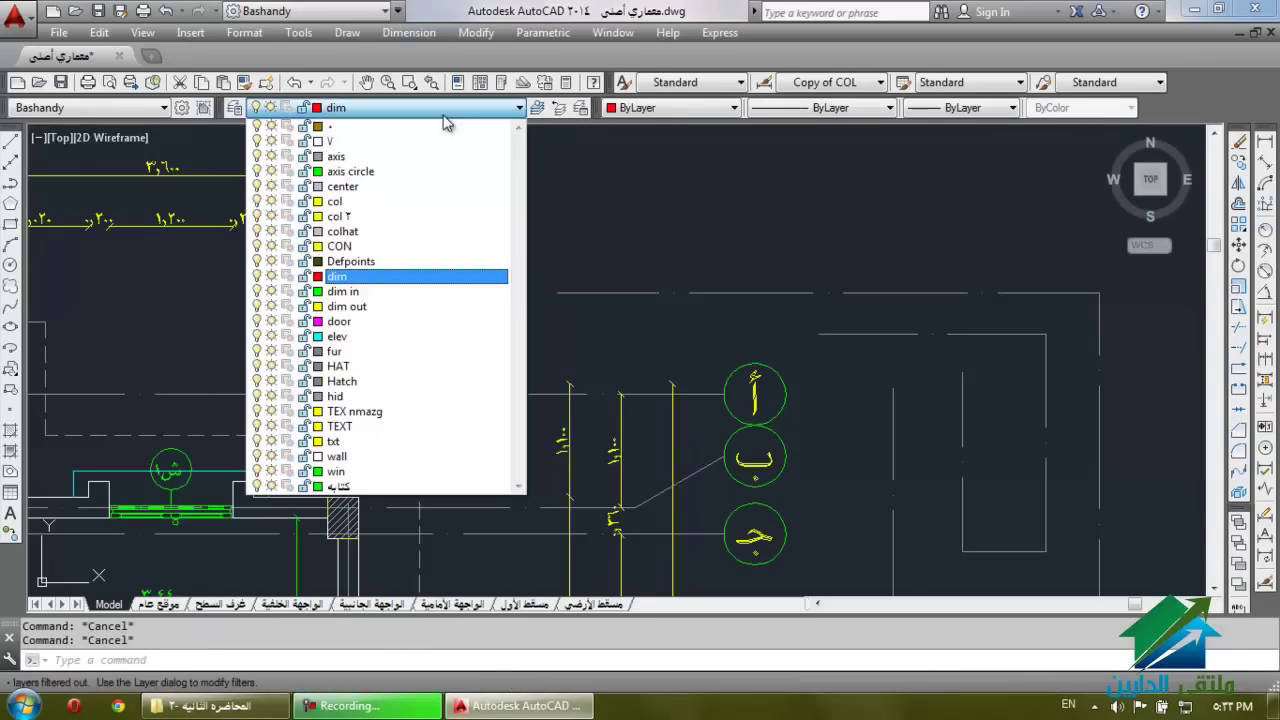
left_click(391, 157)
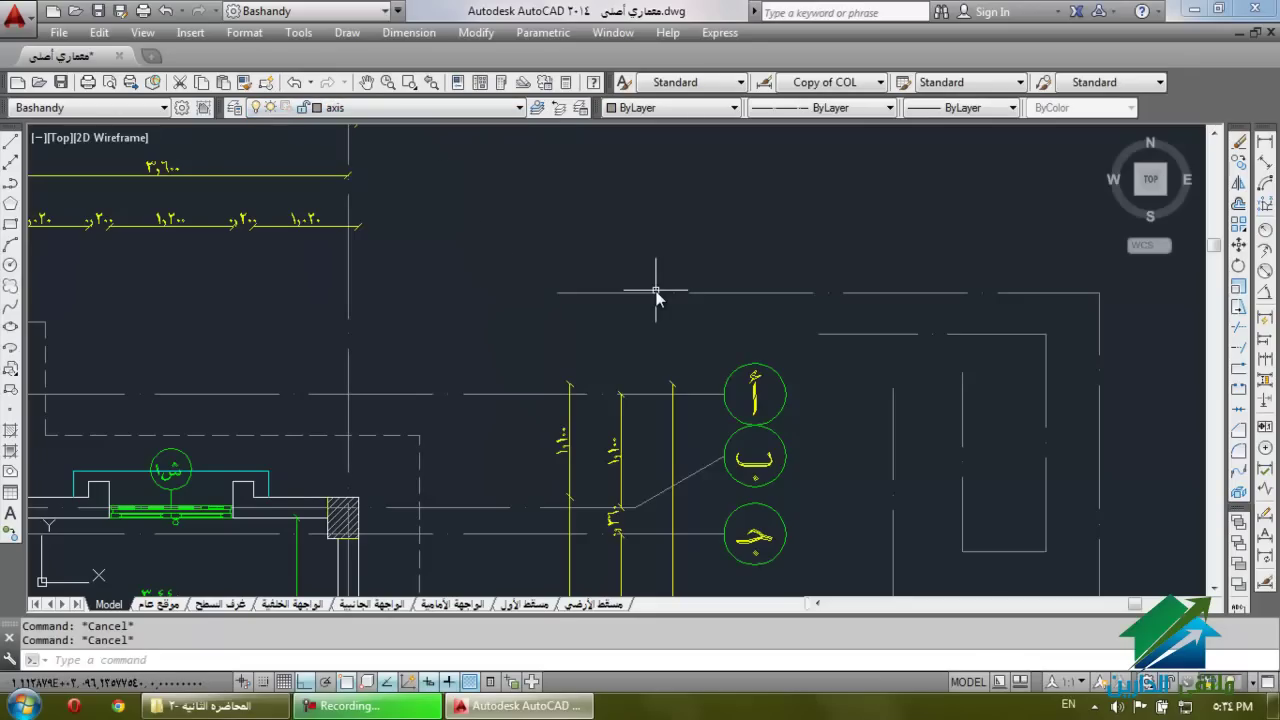
key("ctrl+z")
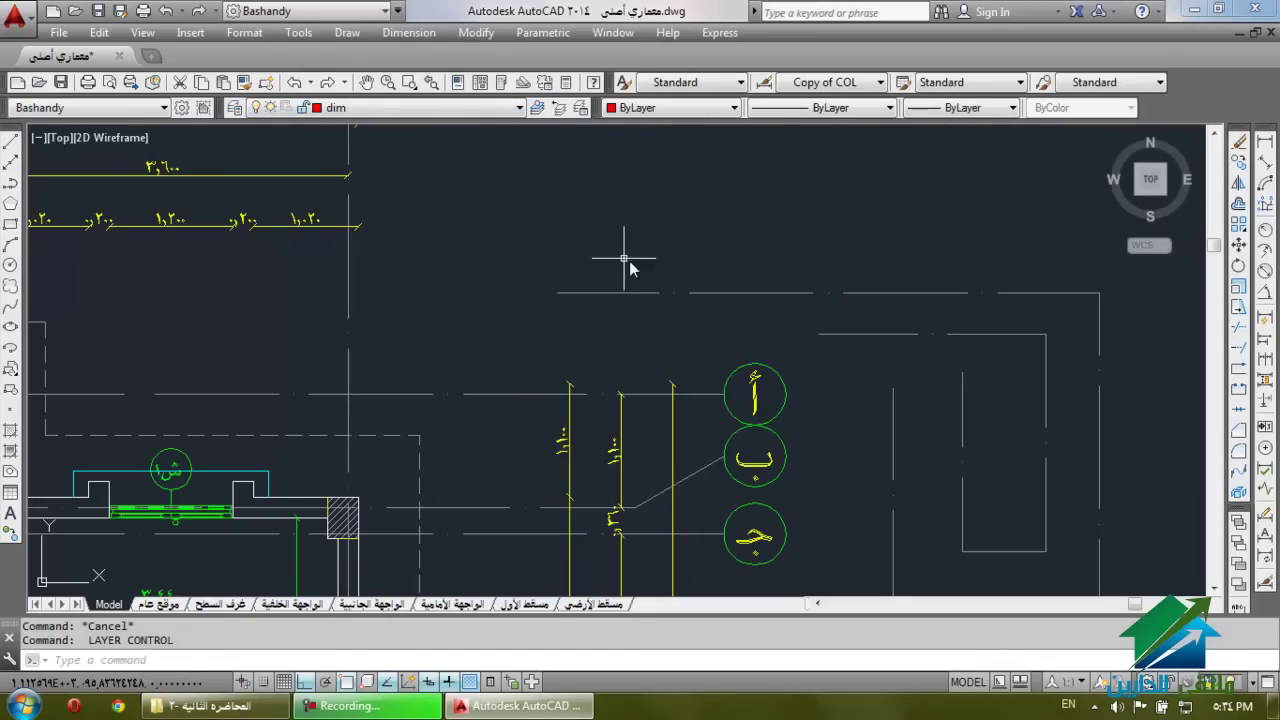
Make axis the current layer by matching the selected top segment of the outer line, and clear the selection.
left_click(651, 275)
left_click(595, 297)
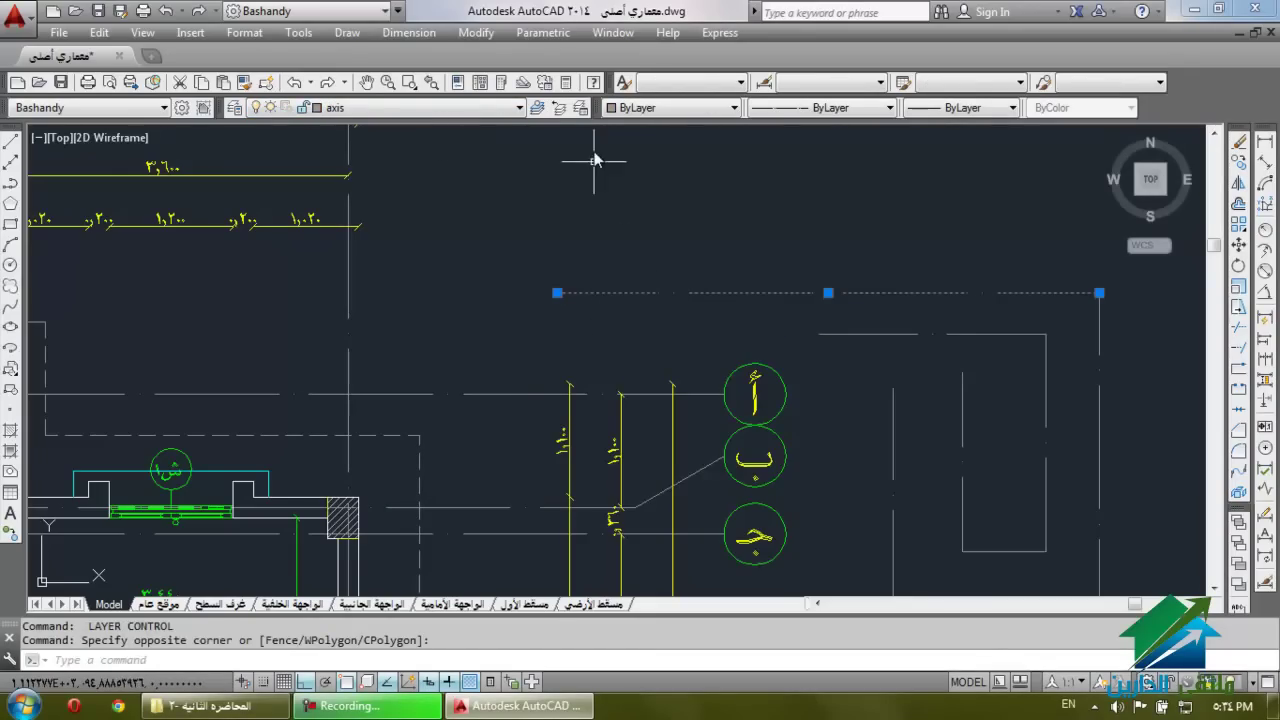
left_click(537, 110)
left_click(697, 234)
left_click(643, 320)
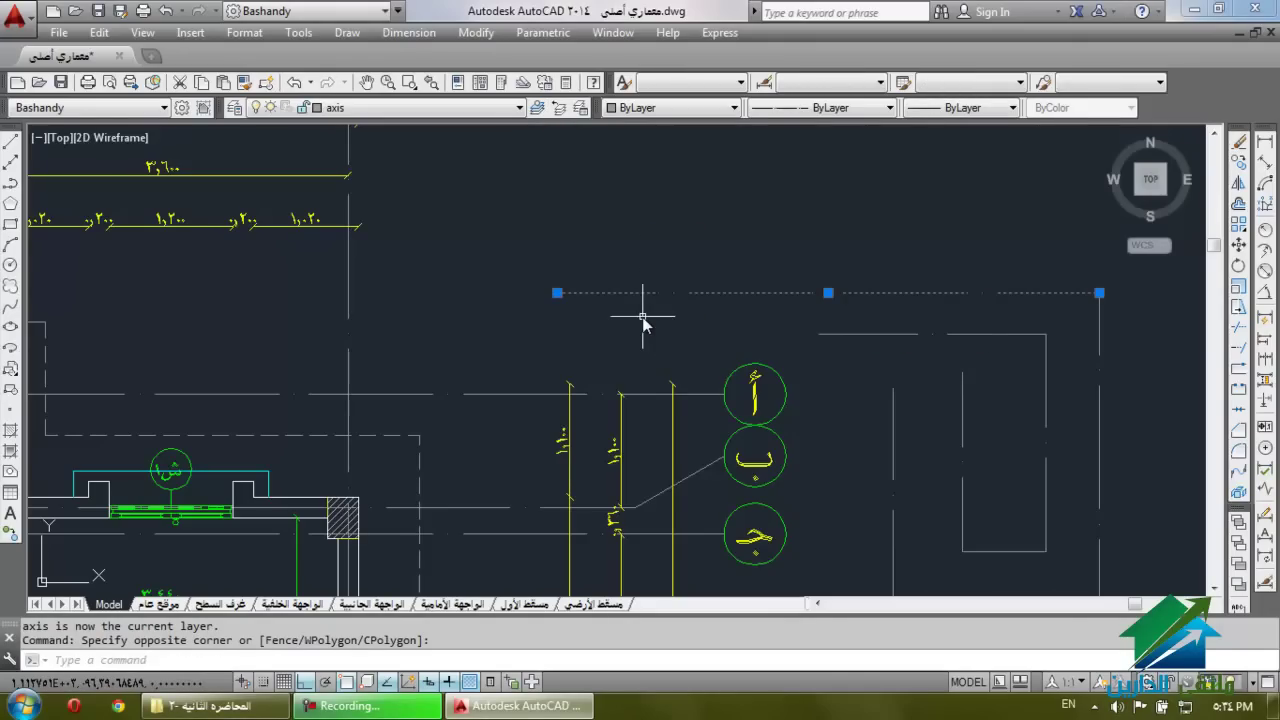
key("Escape")
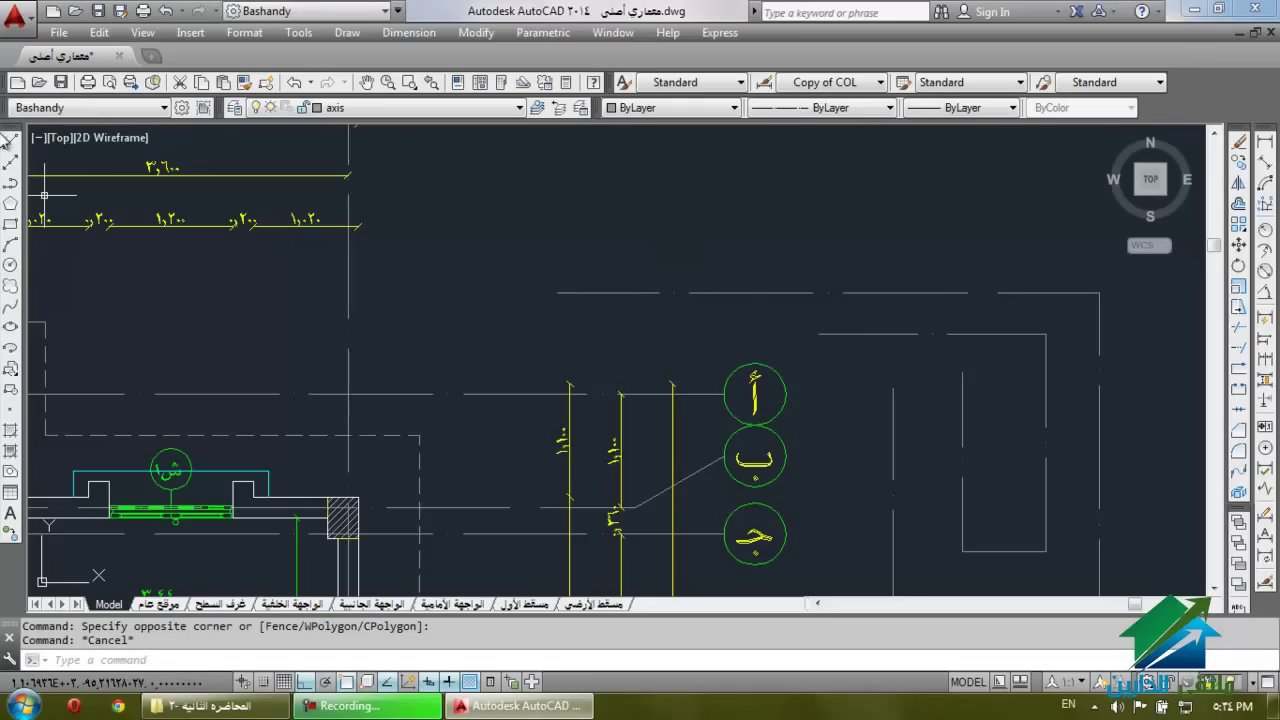
Draw three connected orthogonal line segments on the axis layer above the outer line.
left_click(10, 143)
left_click(503, 200)
left_click(793, 200)
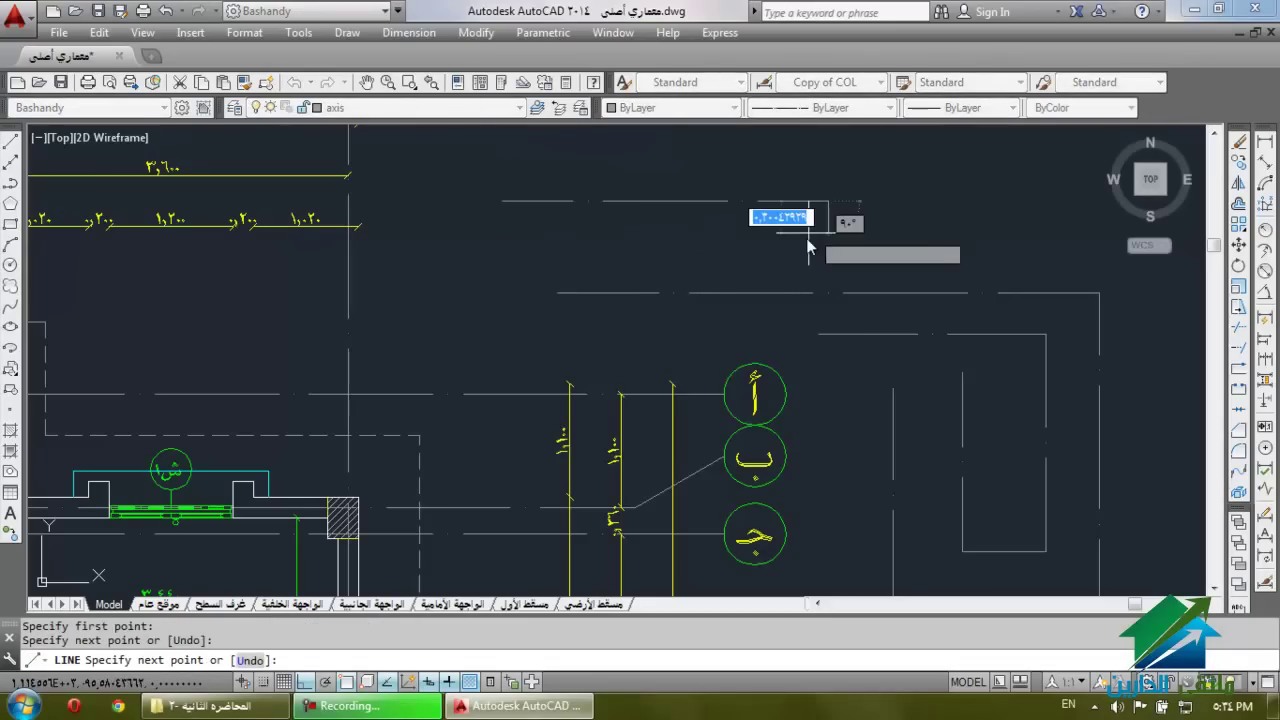
left_click(793, 243)
left_click(702, 243)
key("Return")
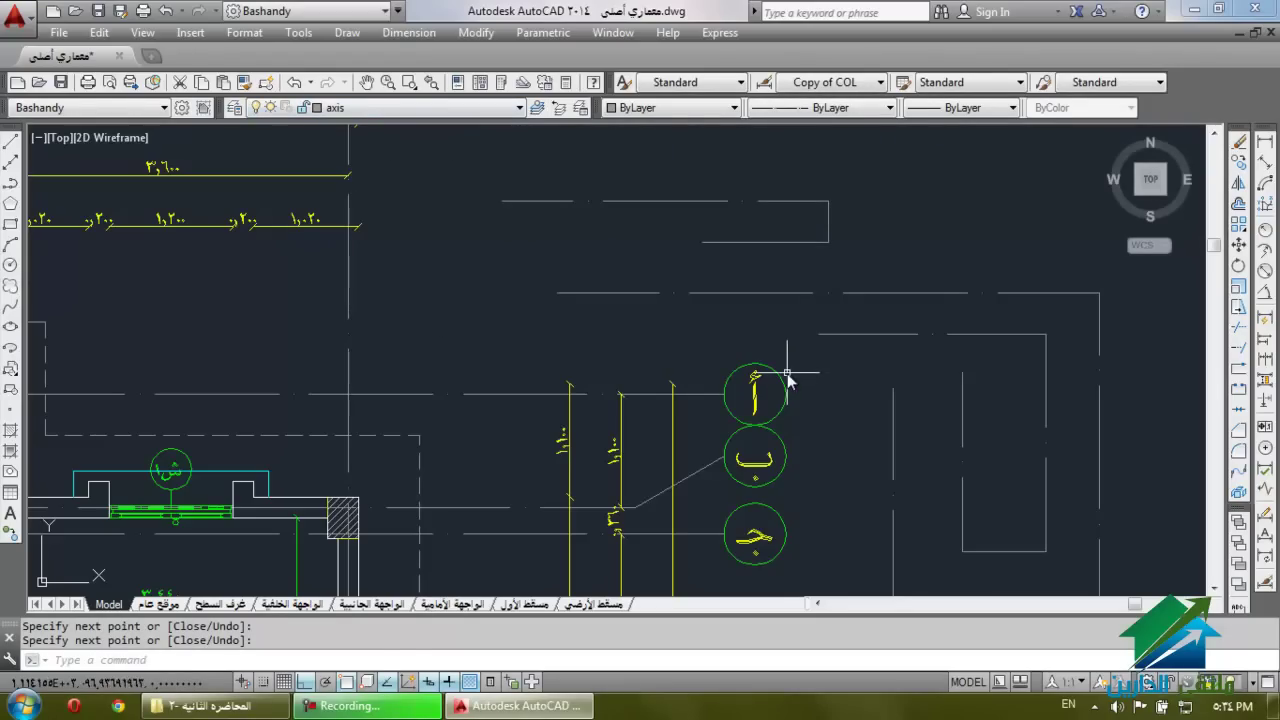
Make axis circle the current layer by matching the green grid circle of axis أ.
left_click(765, 397)
key("Escape")
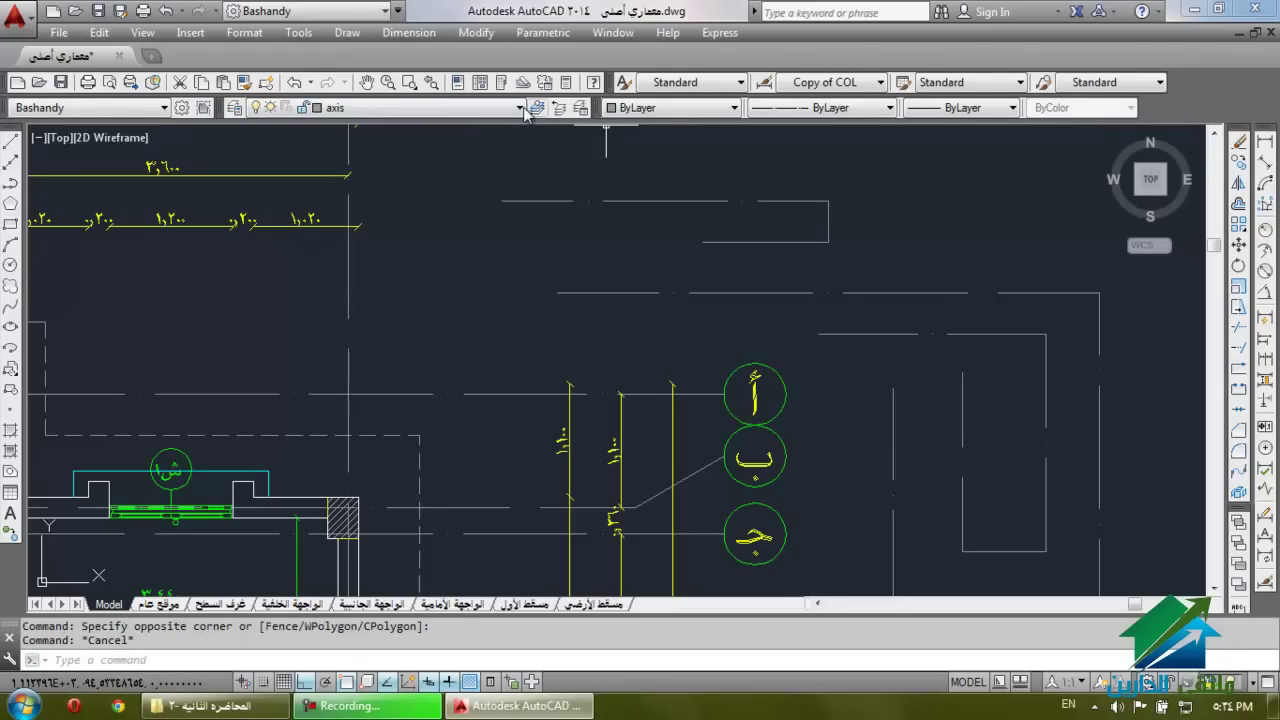
left_click(803, 400)
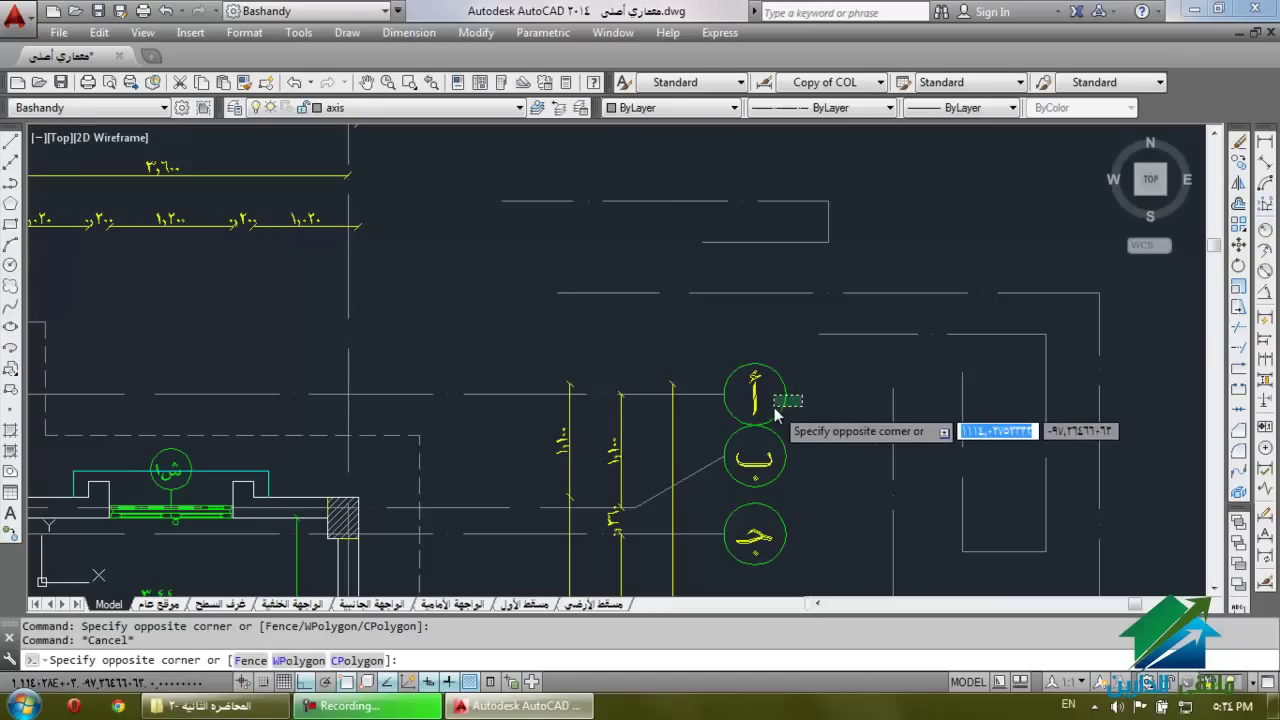
left_click(780, 396)
left_click(538, 109)
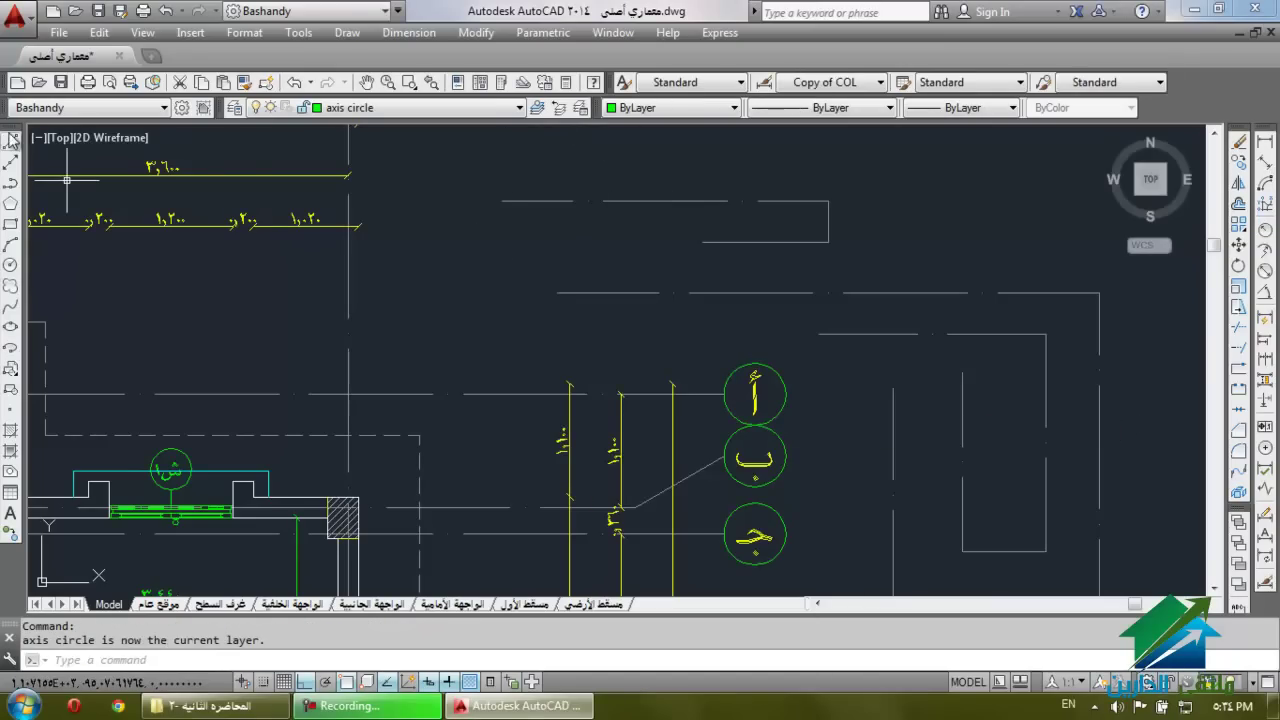
Draw five connected orthogonal line segments on the axis circle layer, overlapping the start of the outer line.
left_click(11, 141)
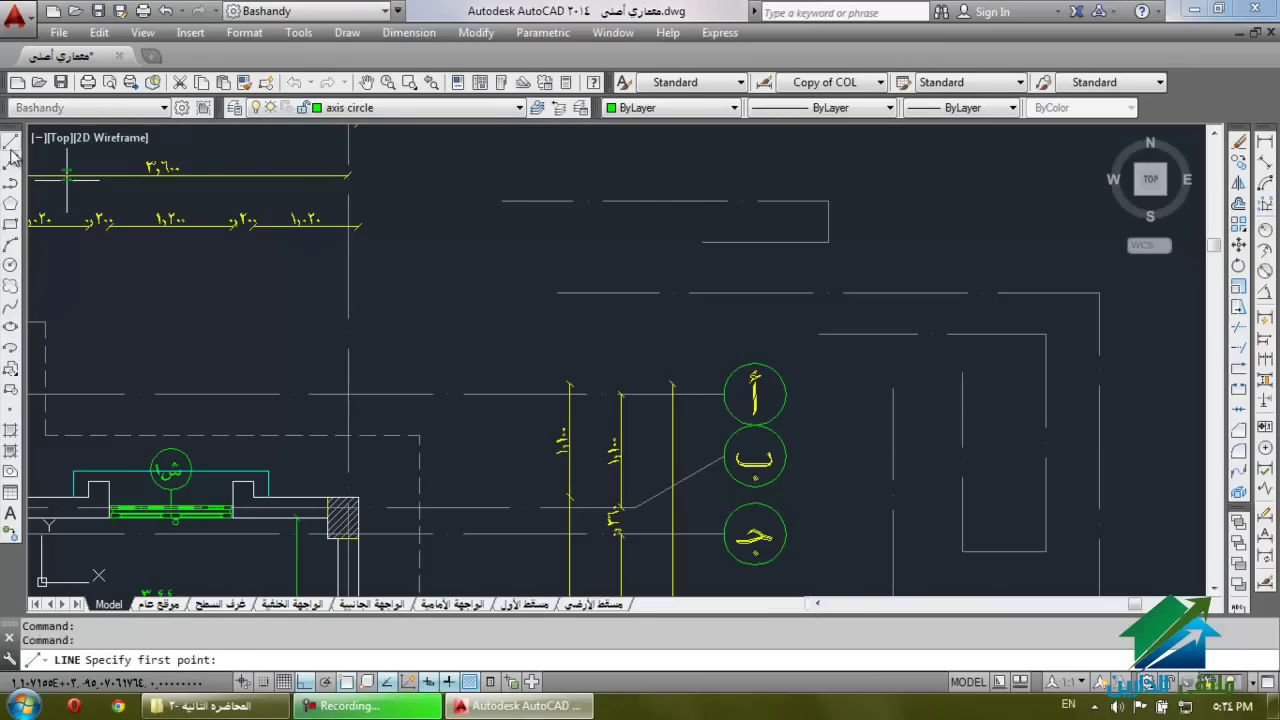
left_click(457, 271)
left_click(666, 270)
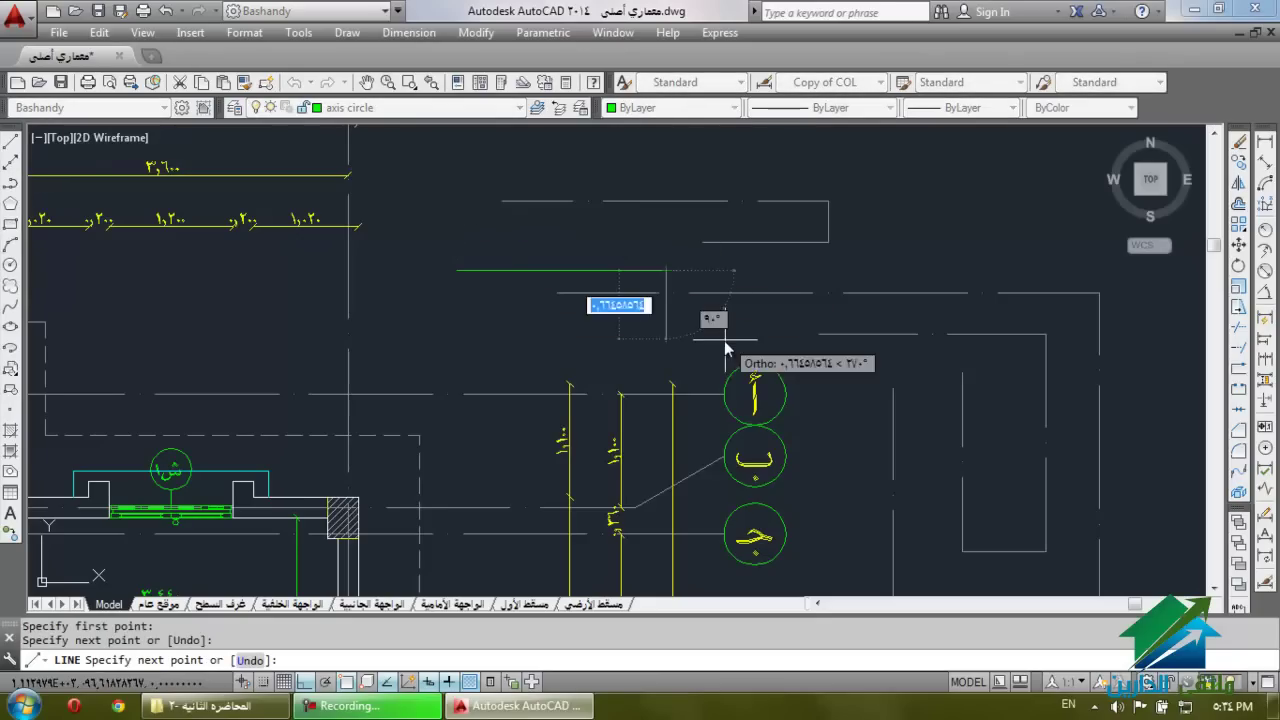
left_click(666, 353)
left_click(478, 353)
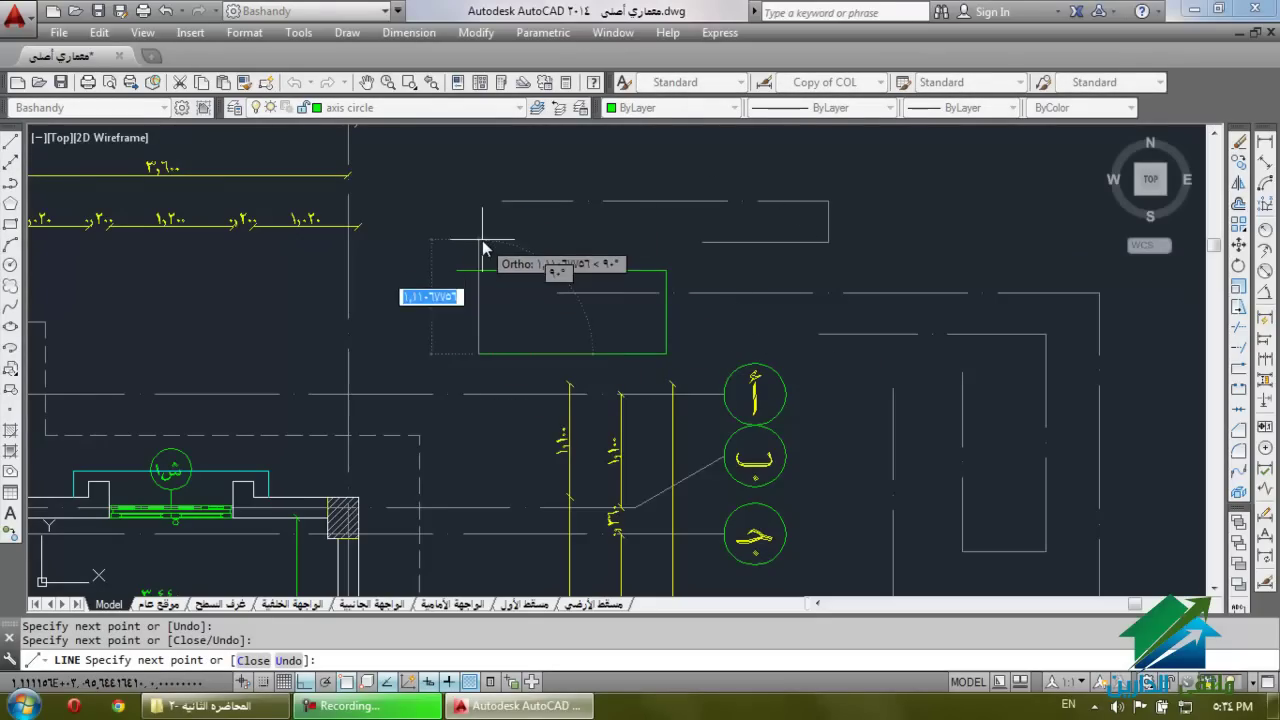
left_click(478, 240)
left_click(589, 240)
key("Escape")
key("Escape")
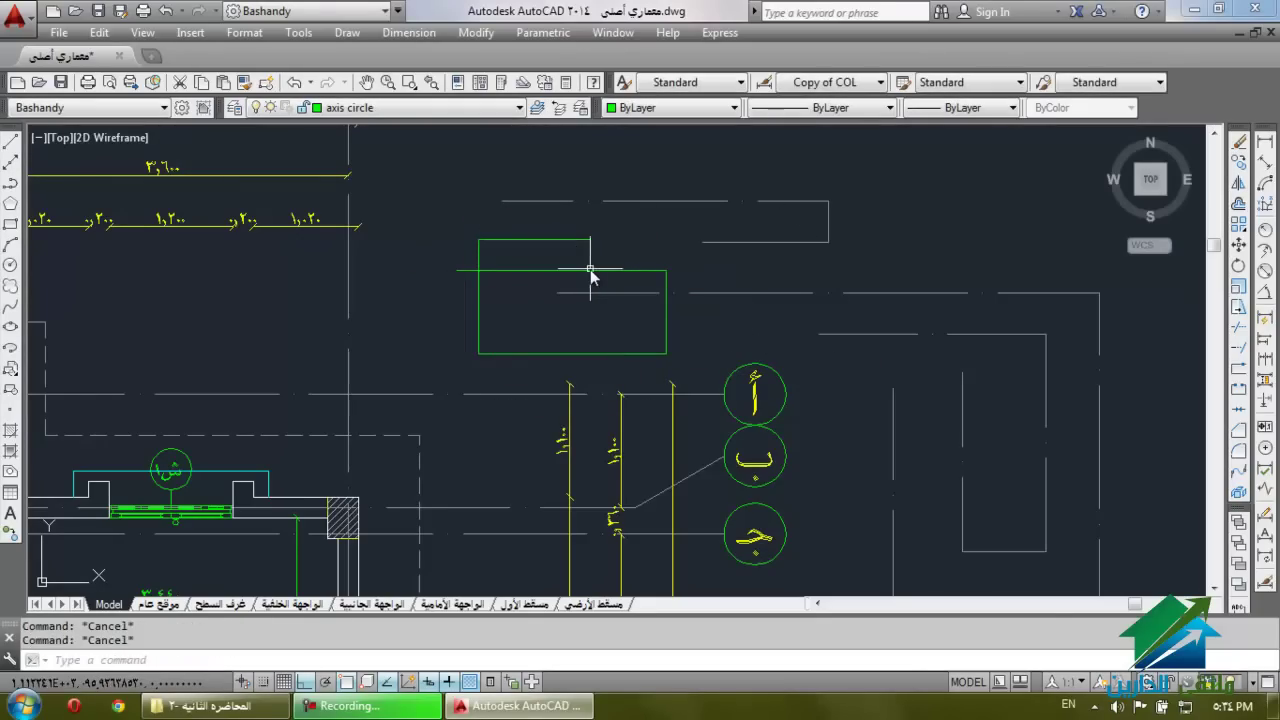
Erase all the demonstration lines beside the plan, including the outer and inner lines and both newer line chains.
scroll(676, 183, "down", 3)
scroll(850, 185, "up", 2)
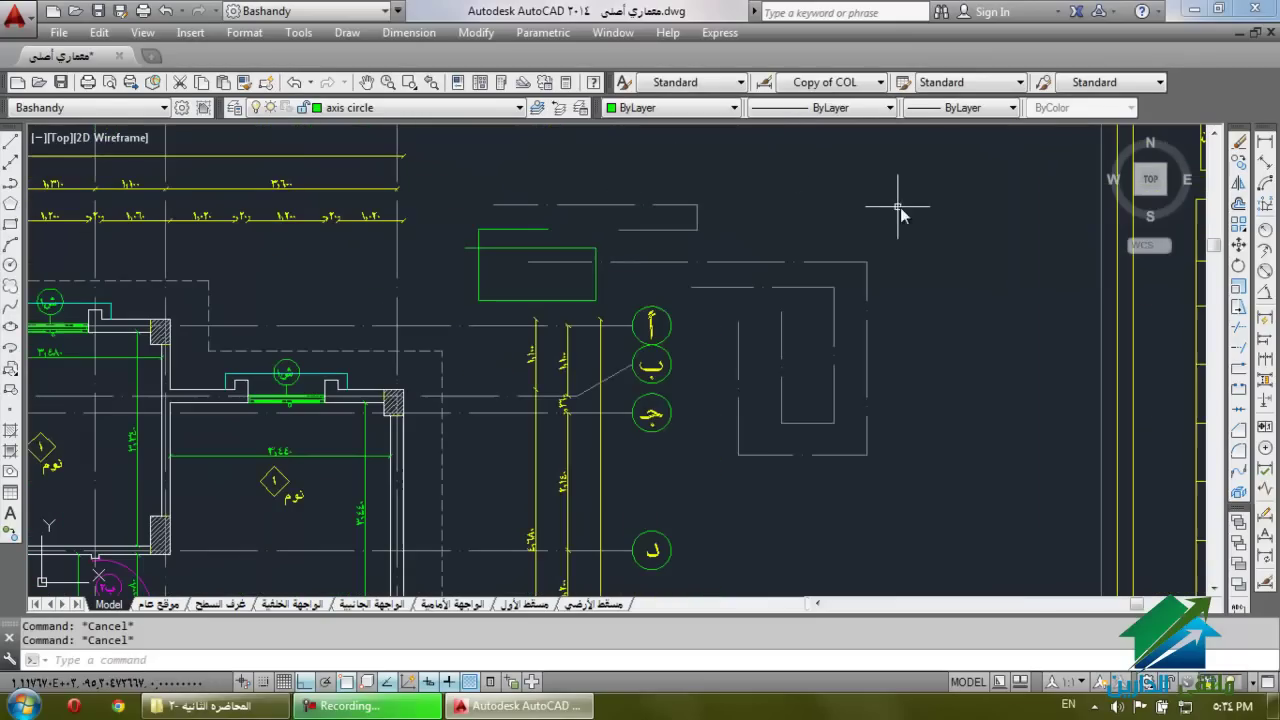
left_click(900, 207)
left_click(720, 489)
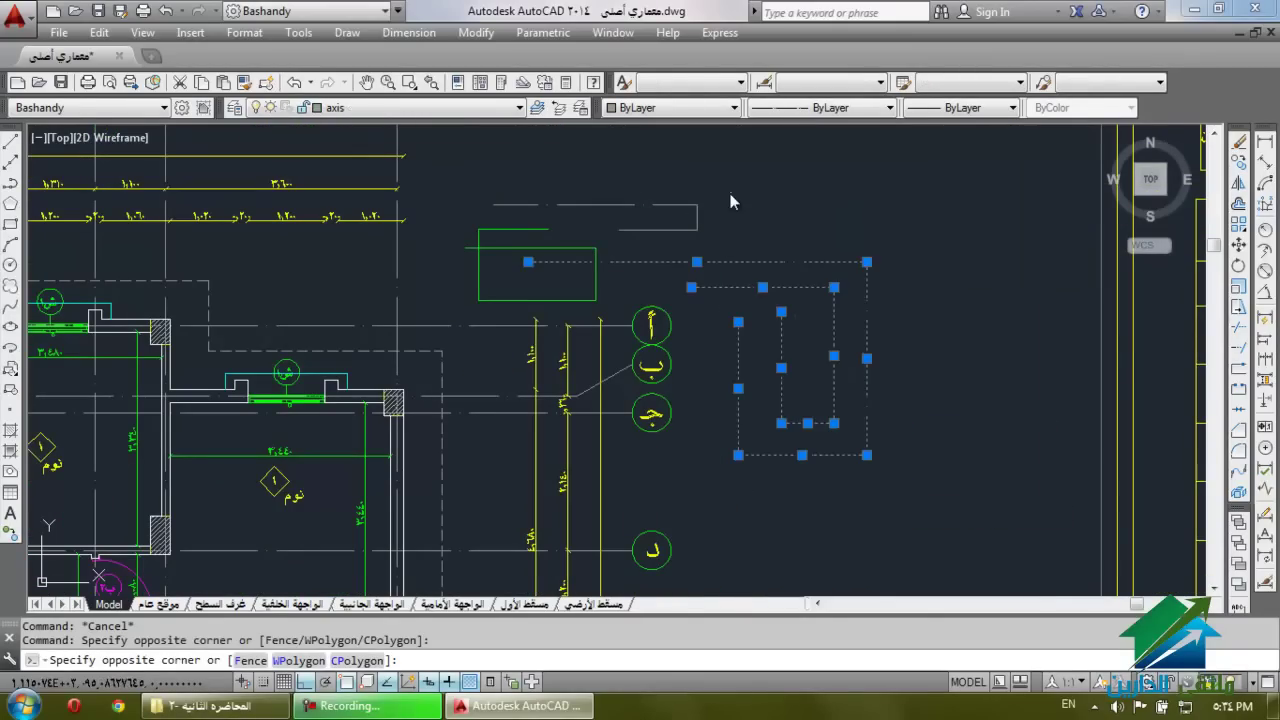
left_click(731, 193)
left_click(470, 273)
scroll(514, 279, "up", 4)
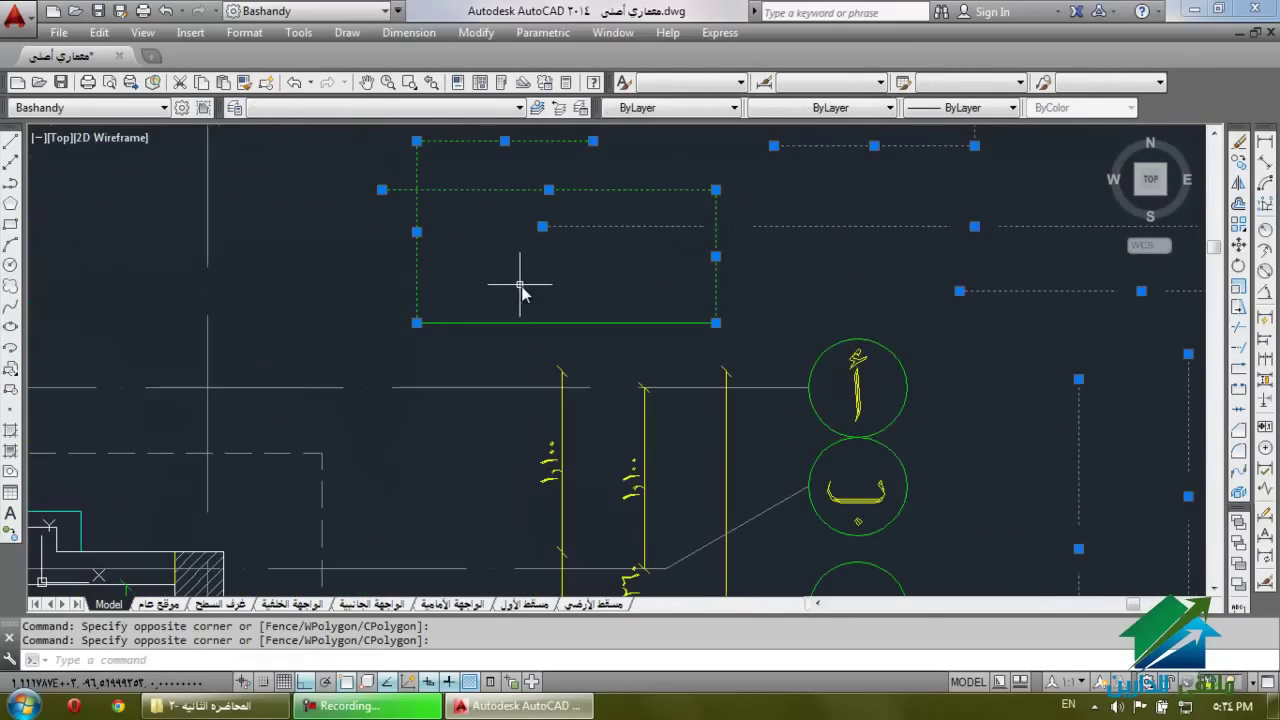
key("Delete")
scroll(610, 233, "down", 5)
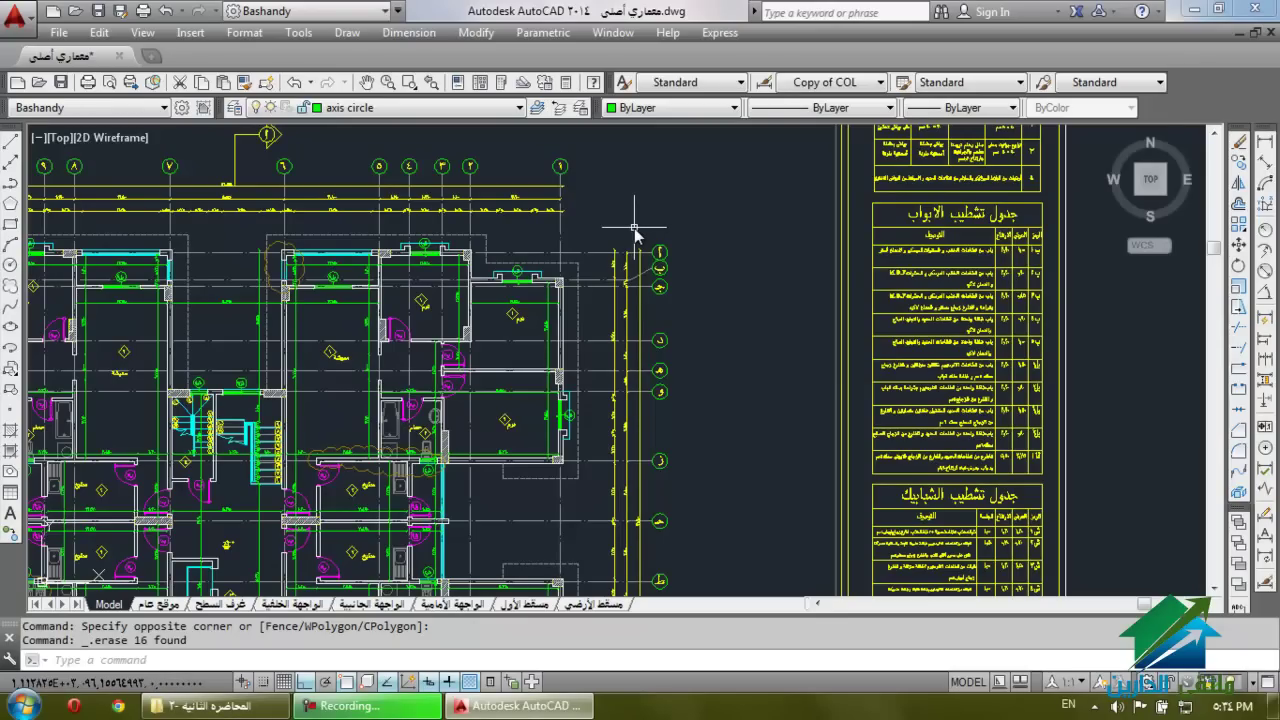
Look through the command suggestions beginning with LAY, including LAYUNISO, LAYISO, LAYON and LAYOFF.
type("LAY")
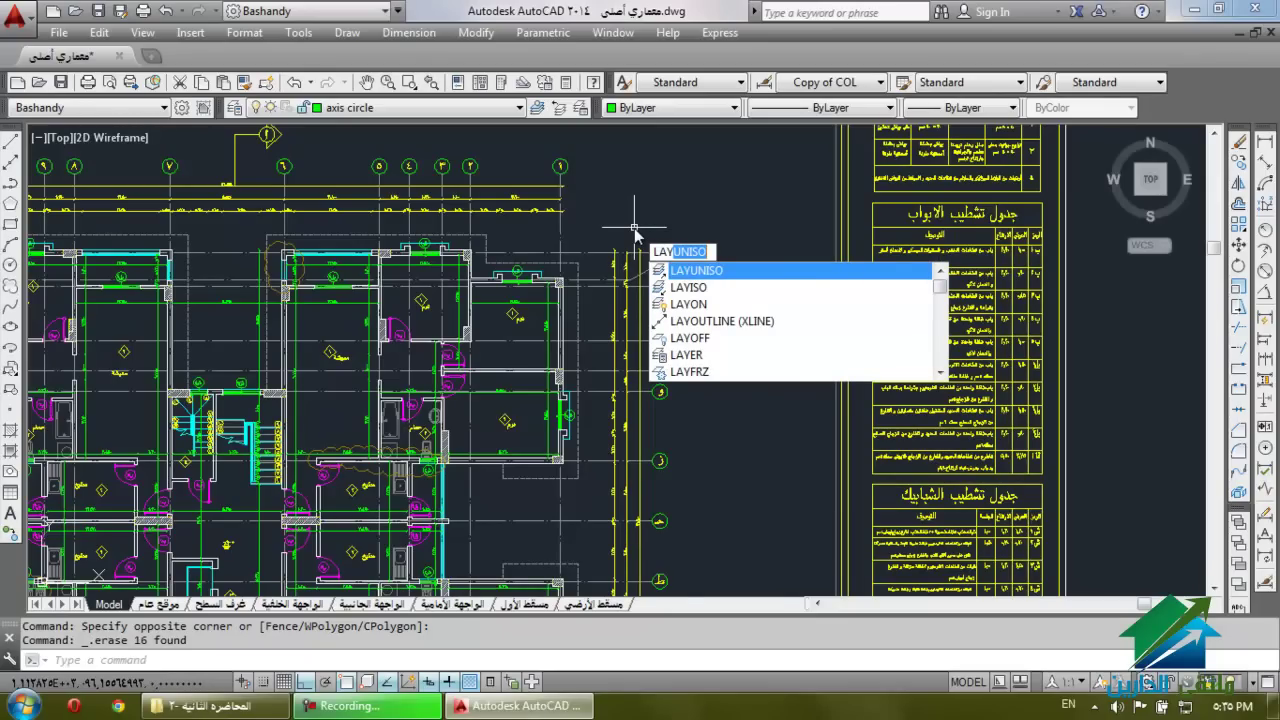
key("Down")
key("Down")
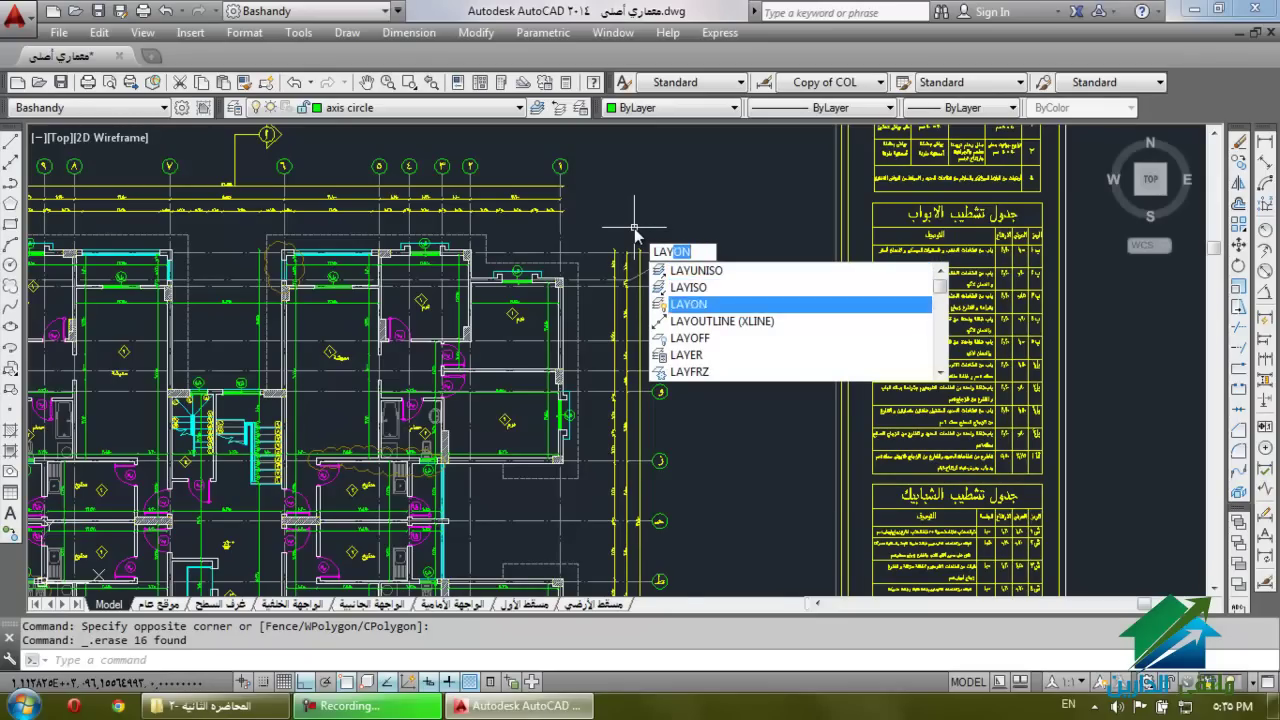
key("Down")
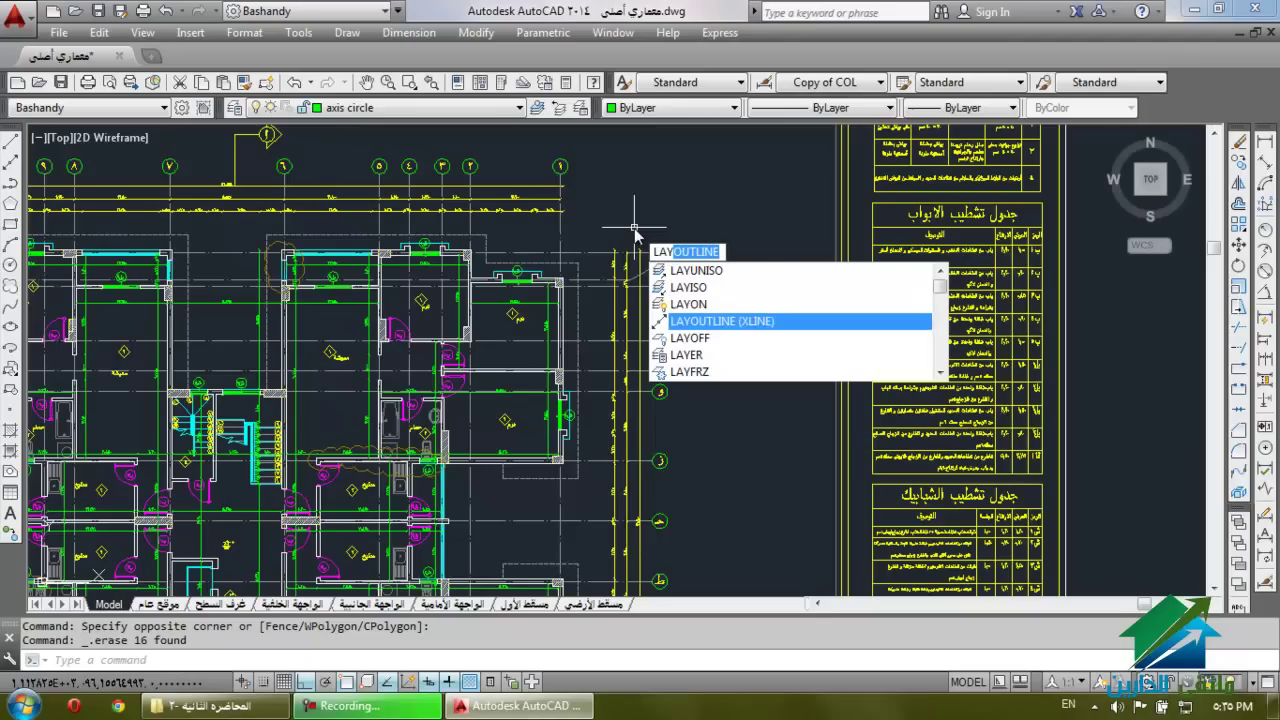
key("Down")
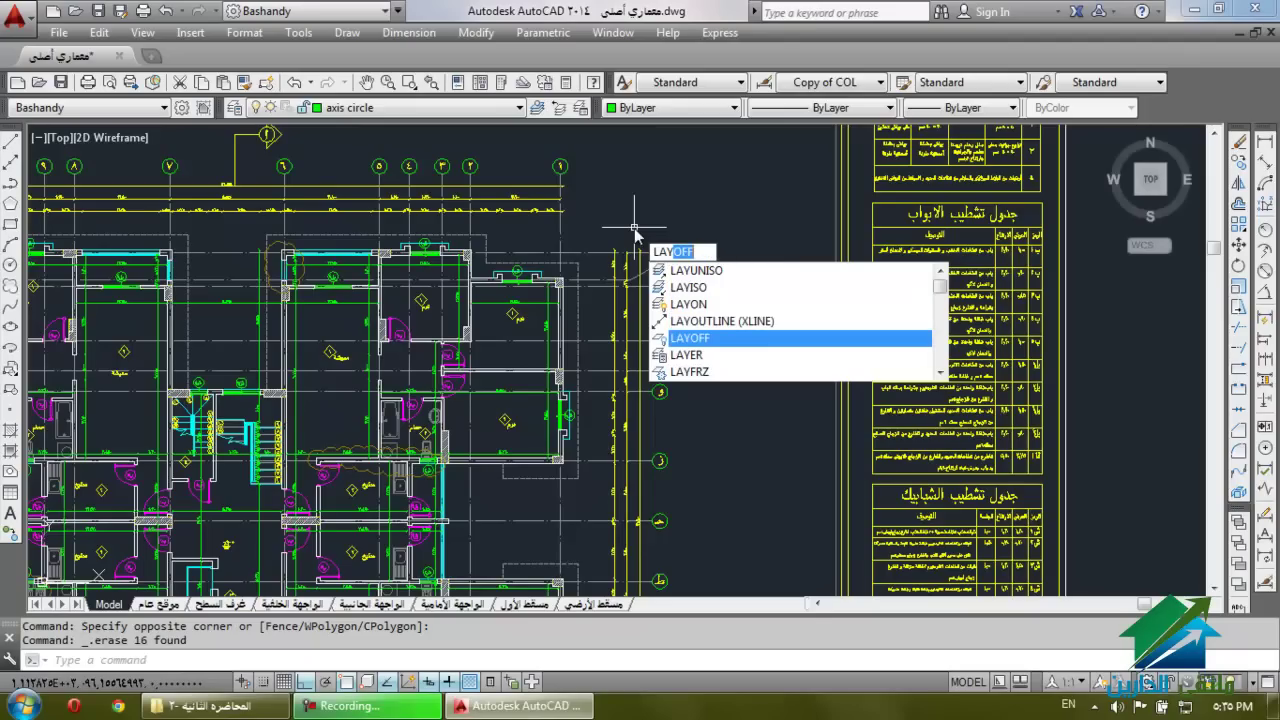
key("Up")
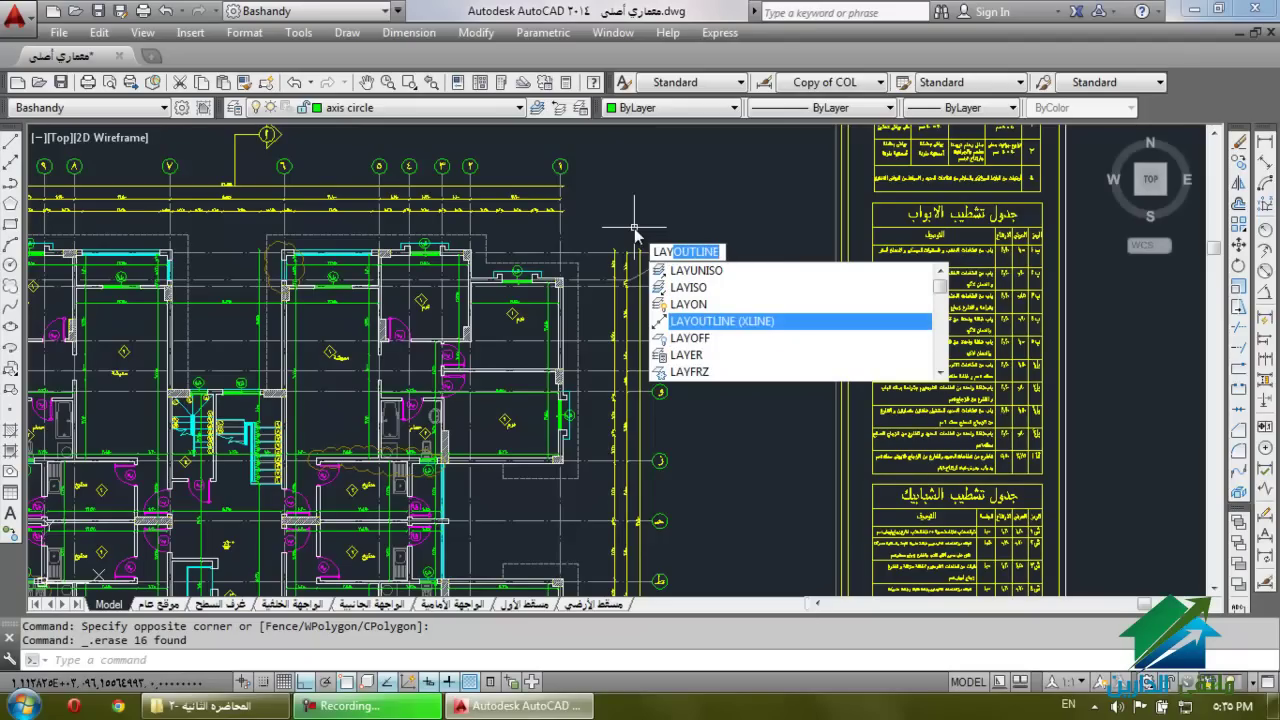
key("Down")
key("Up")
key("Up")
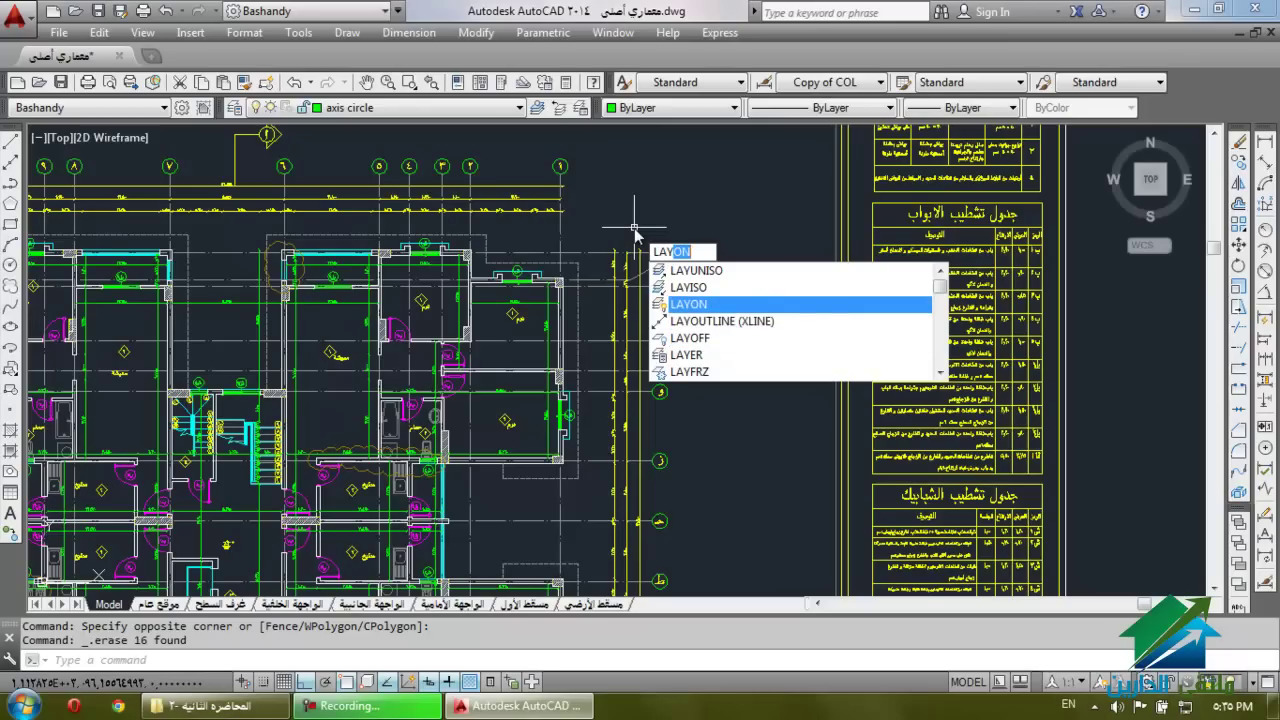
key("Down")
key("Down")
key("Up")
key("Up")
key("Up")
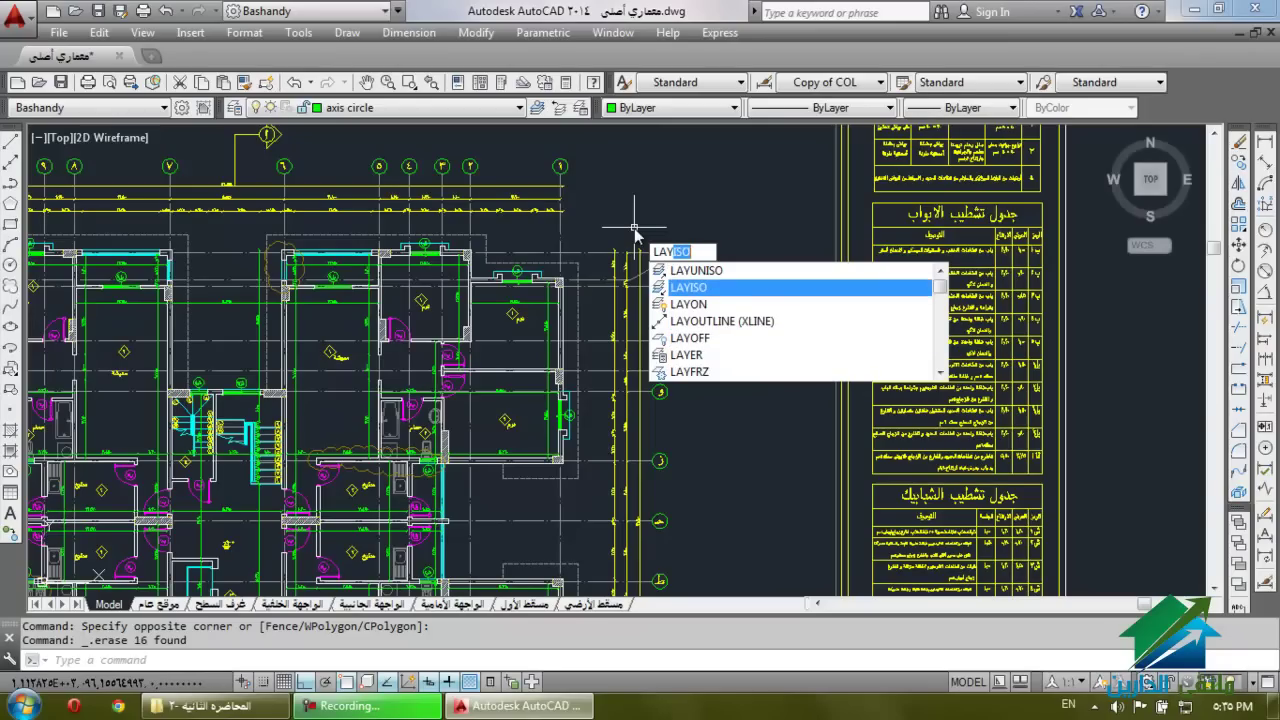
key("Up")
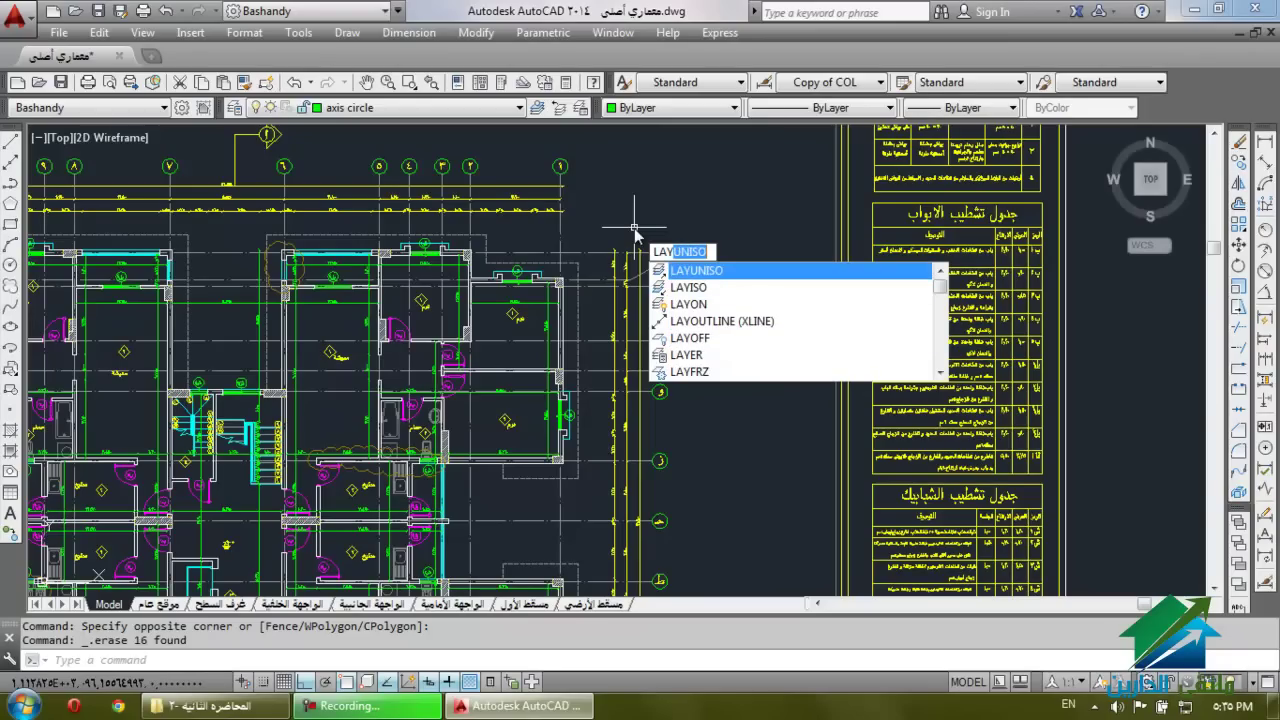
key("Escape")
Turn off the axis layer with LAYOFF by picking a grid line, and check its state in the layer list.
scroll(614, 208, "up", 5)
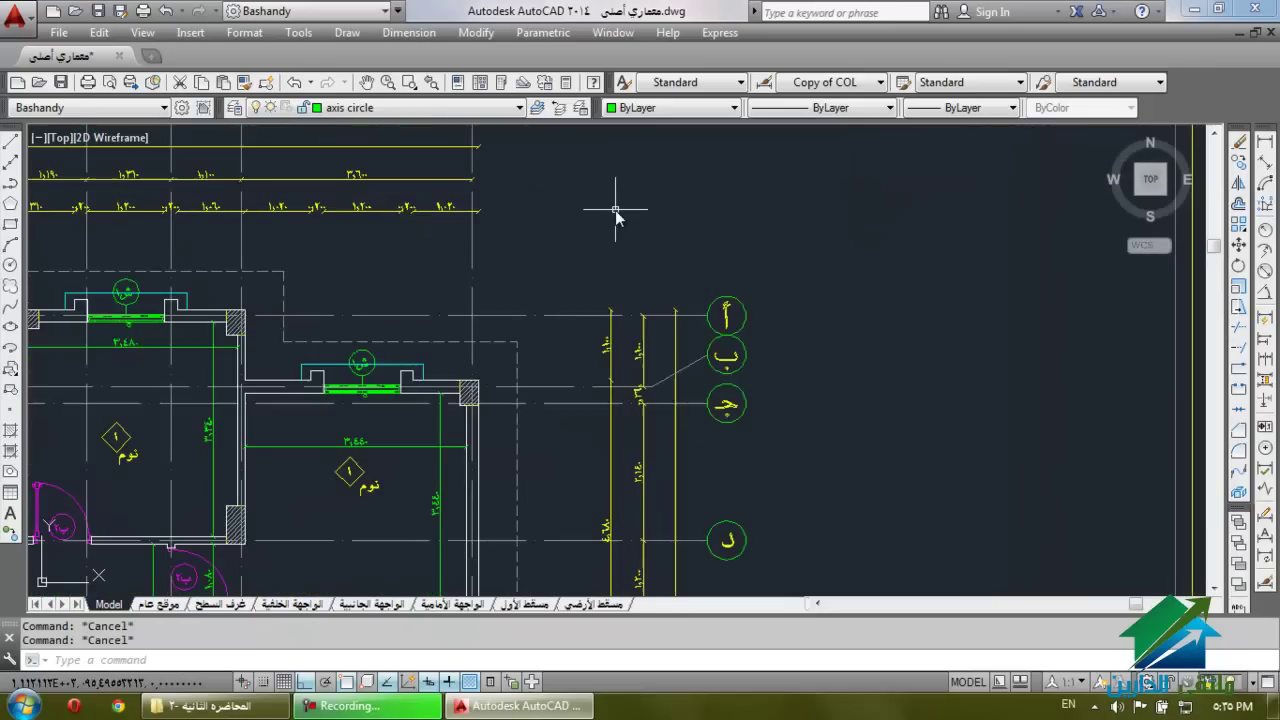
scroll(614, 208, "down", 5)
scroll(640, 240, "up", 4)
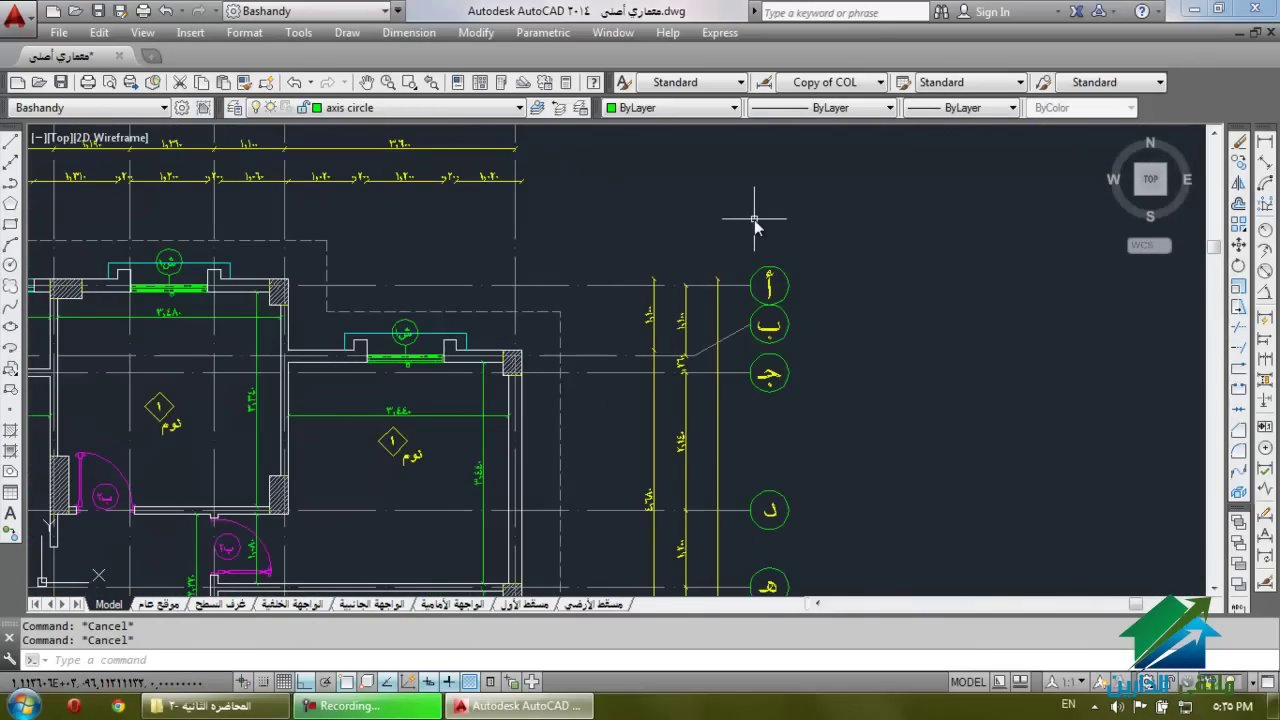
type("layo")
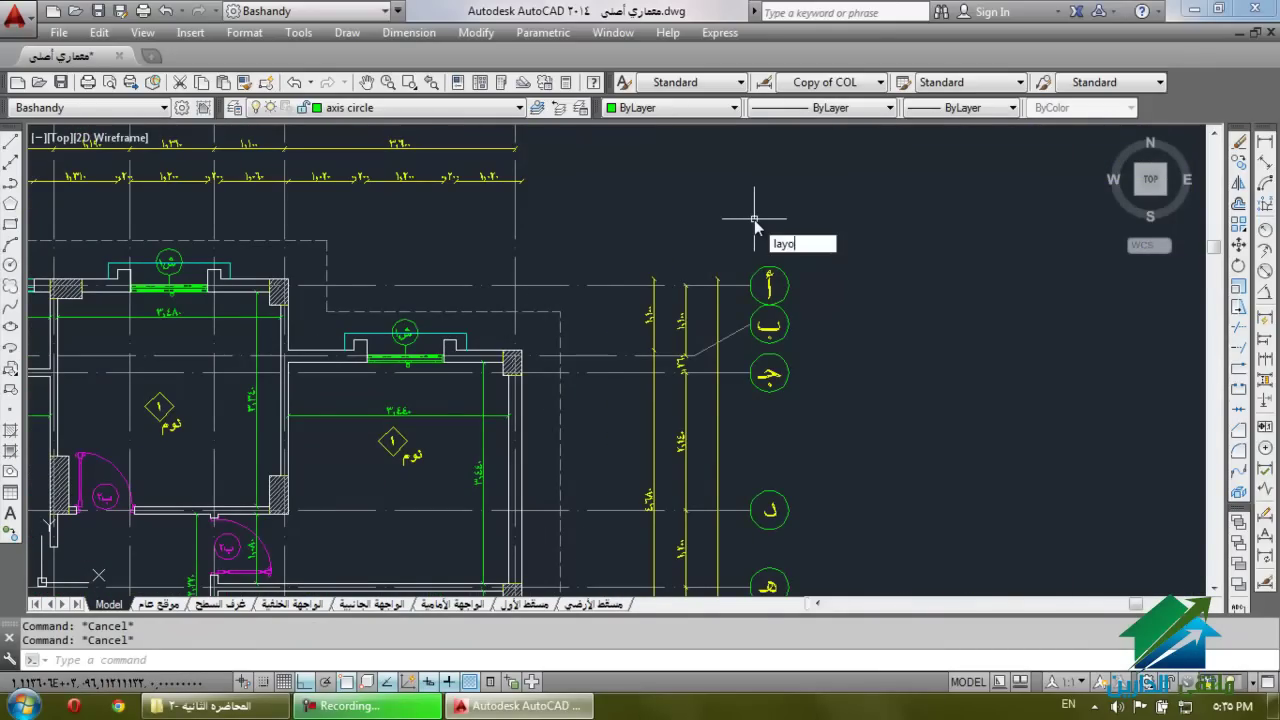
type("ff")
key("Return")
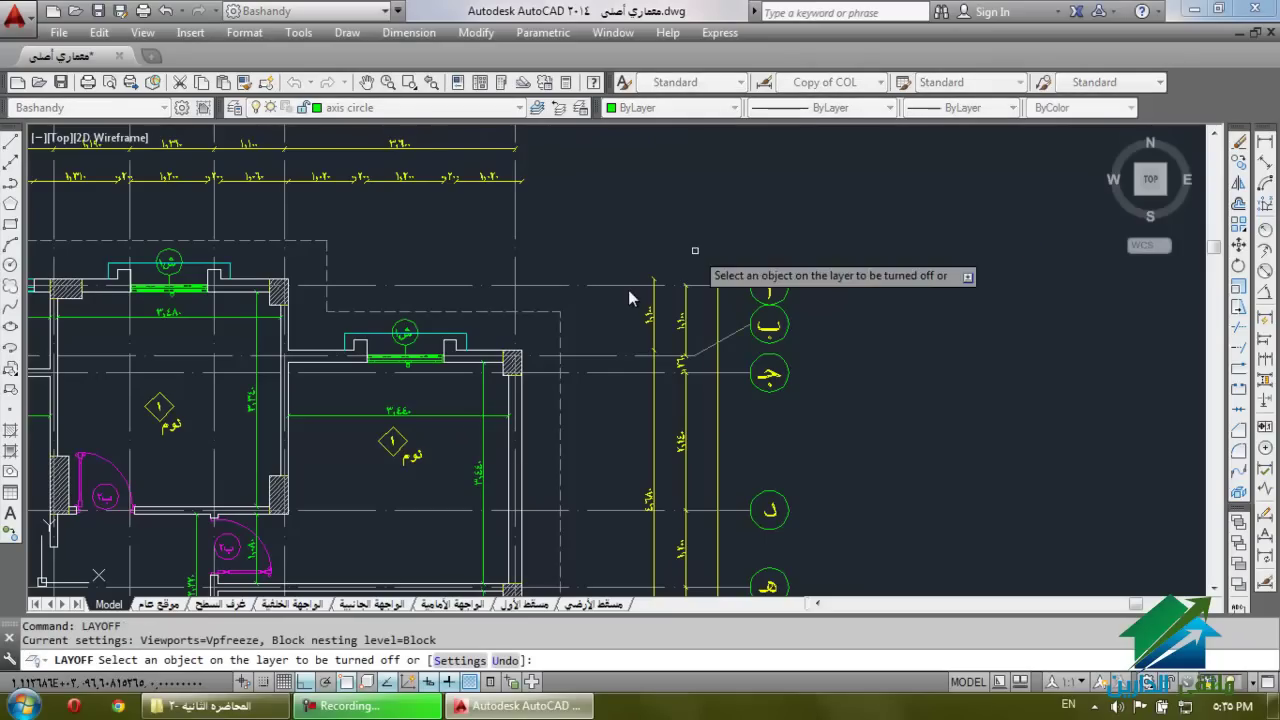
left_click(588, 358)
scroll(612, 215, "down", 4)
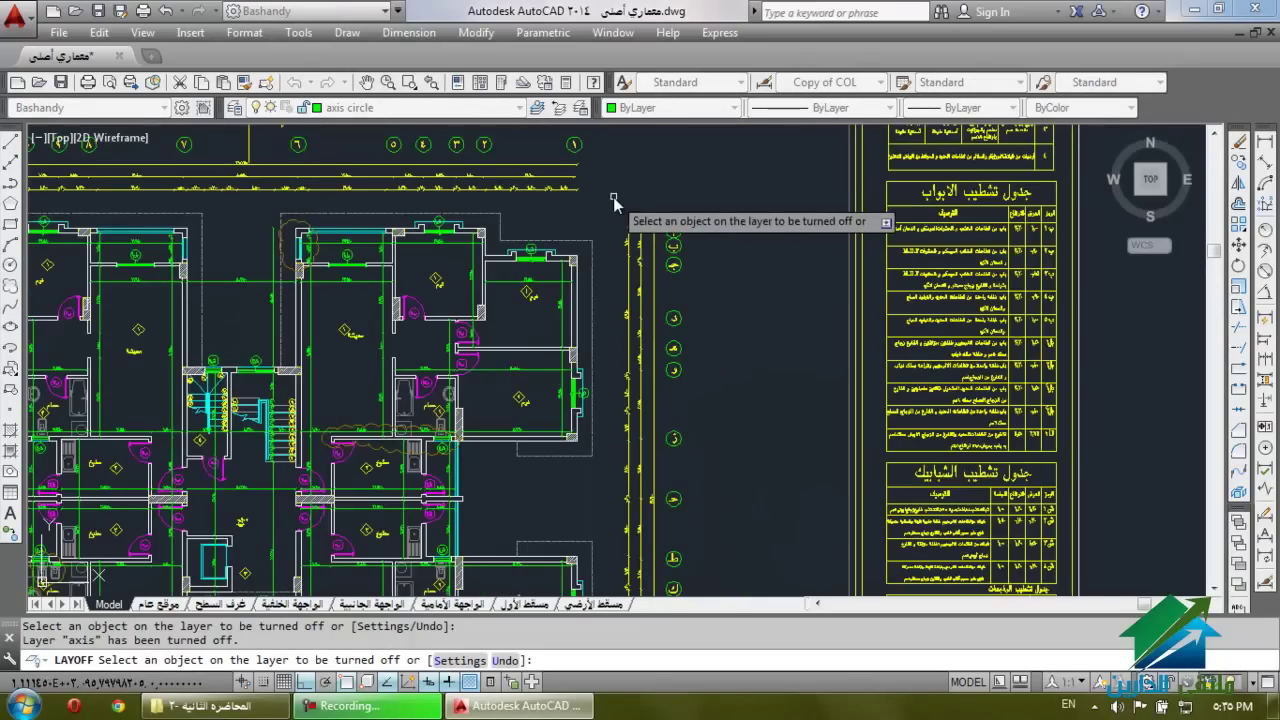
key("Escape")
left_click(418, 107)
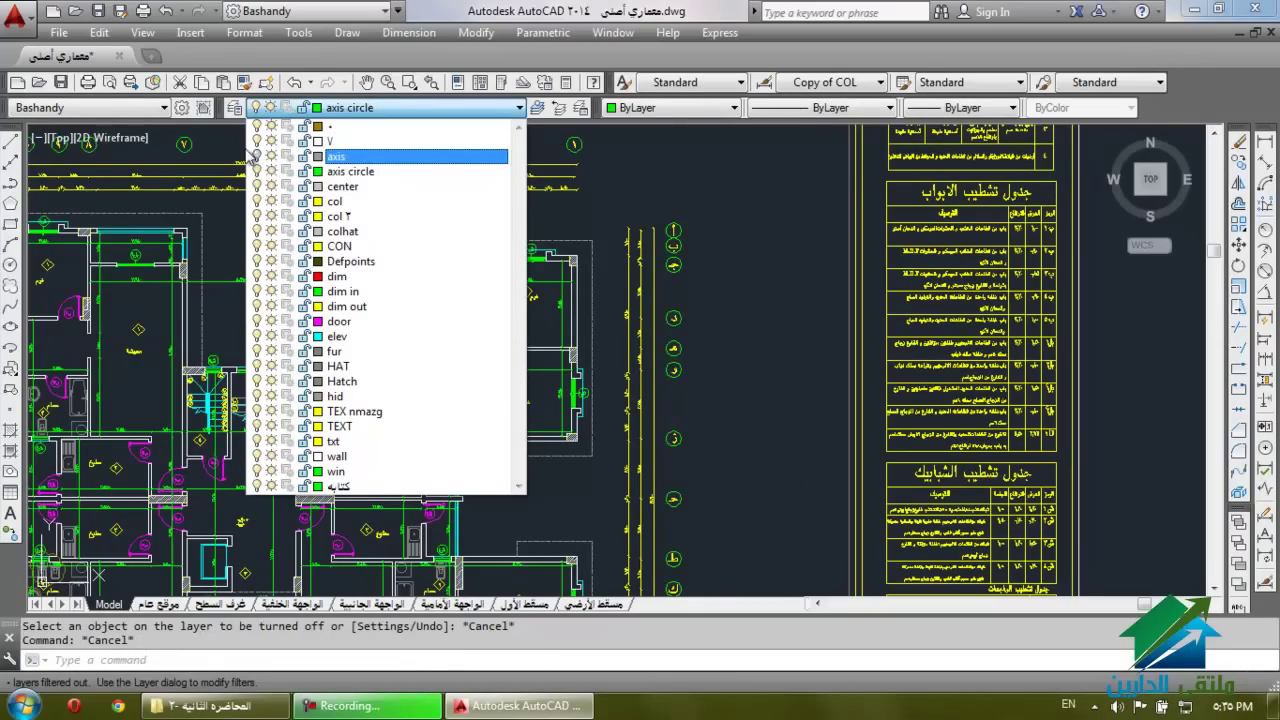
left_click(746, 214)
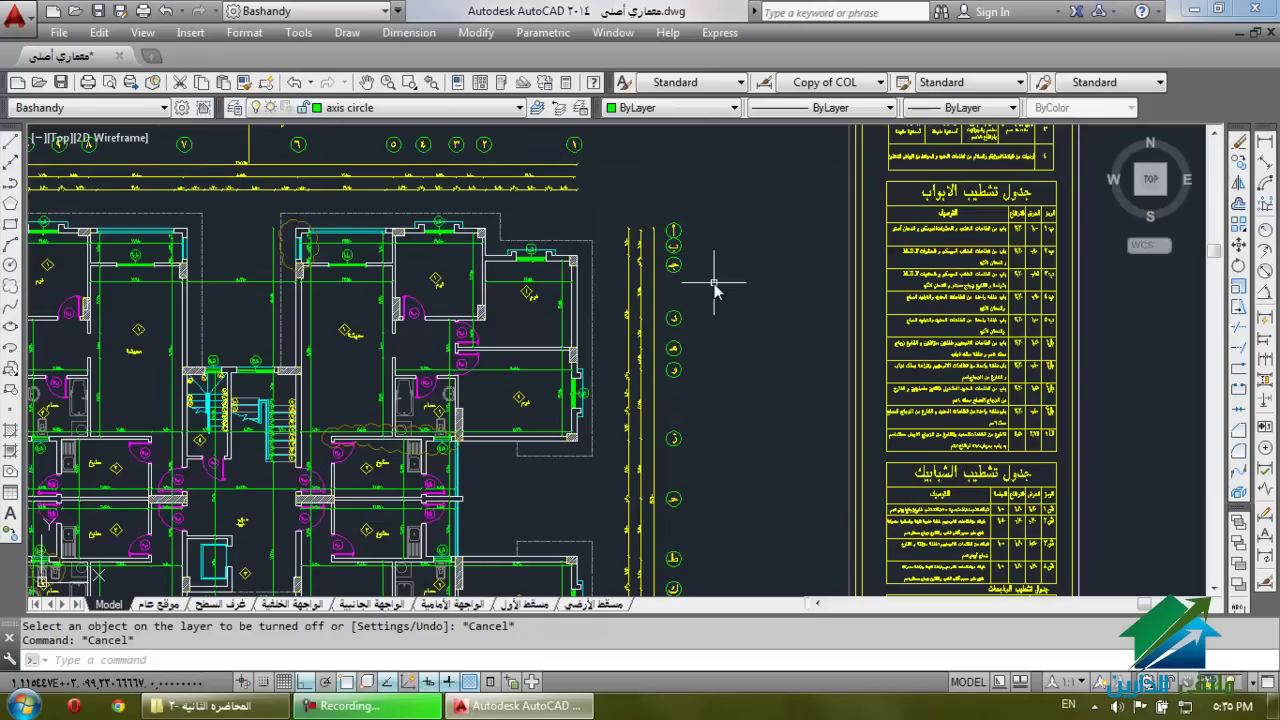
Turn off the current axis circle layer, the txt layer and the dim out layer with LAYOFF by picking their objects beside the plan.
scroll(685, 197, "up", 4)
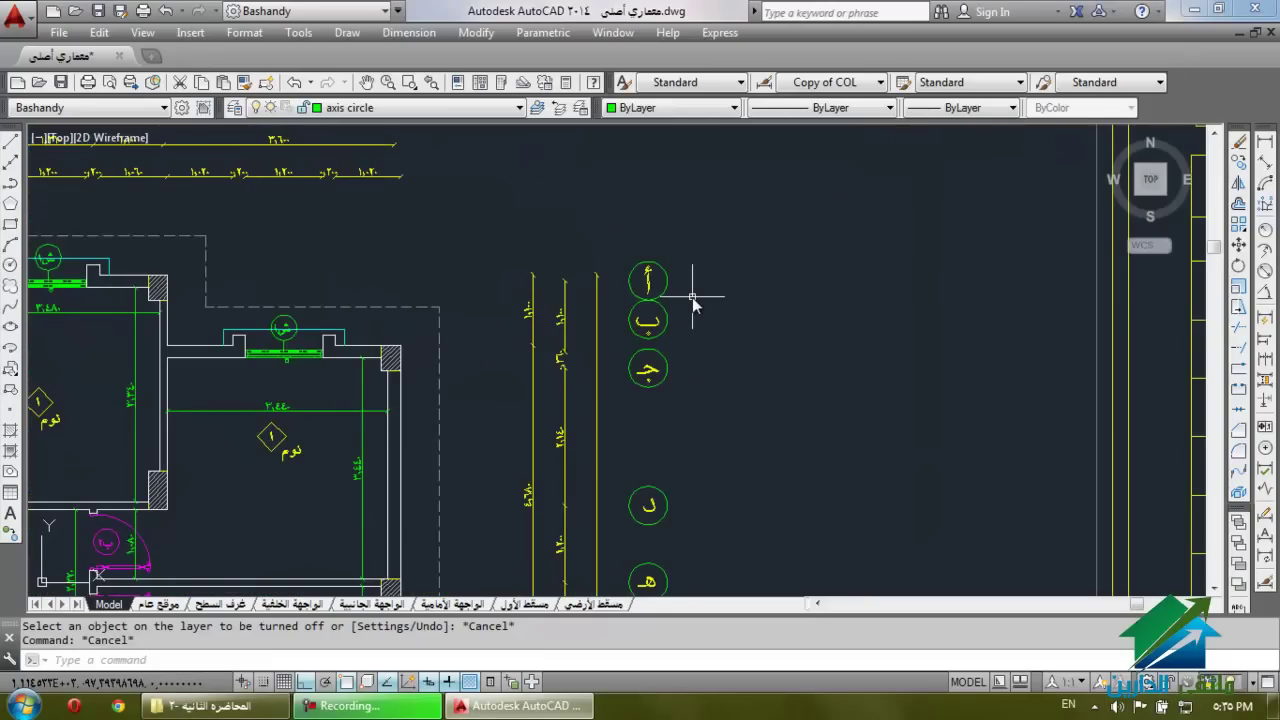
type("la")
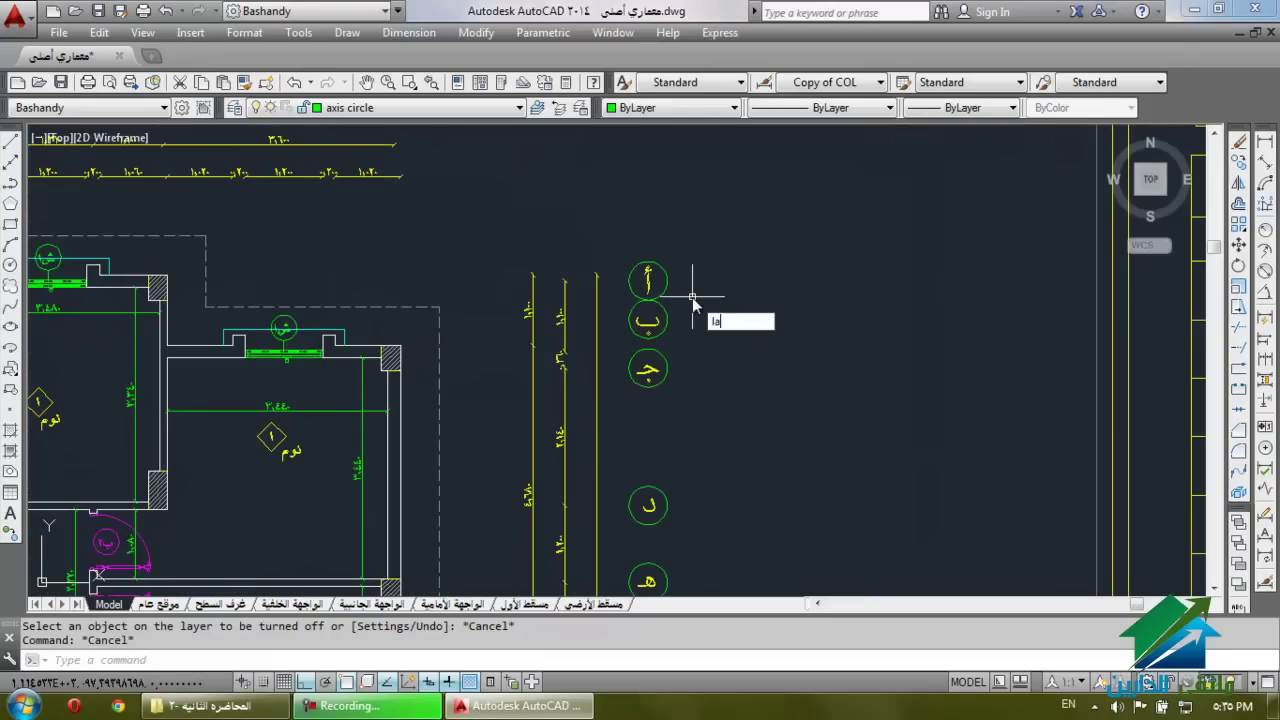
type("yoff")
key("Return")
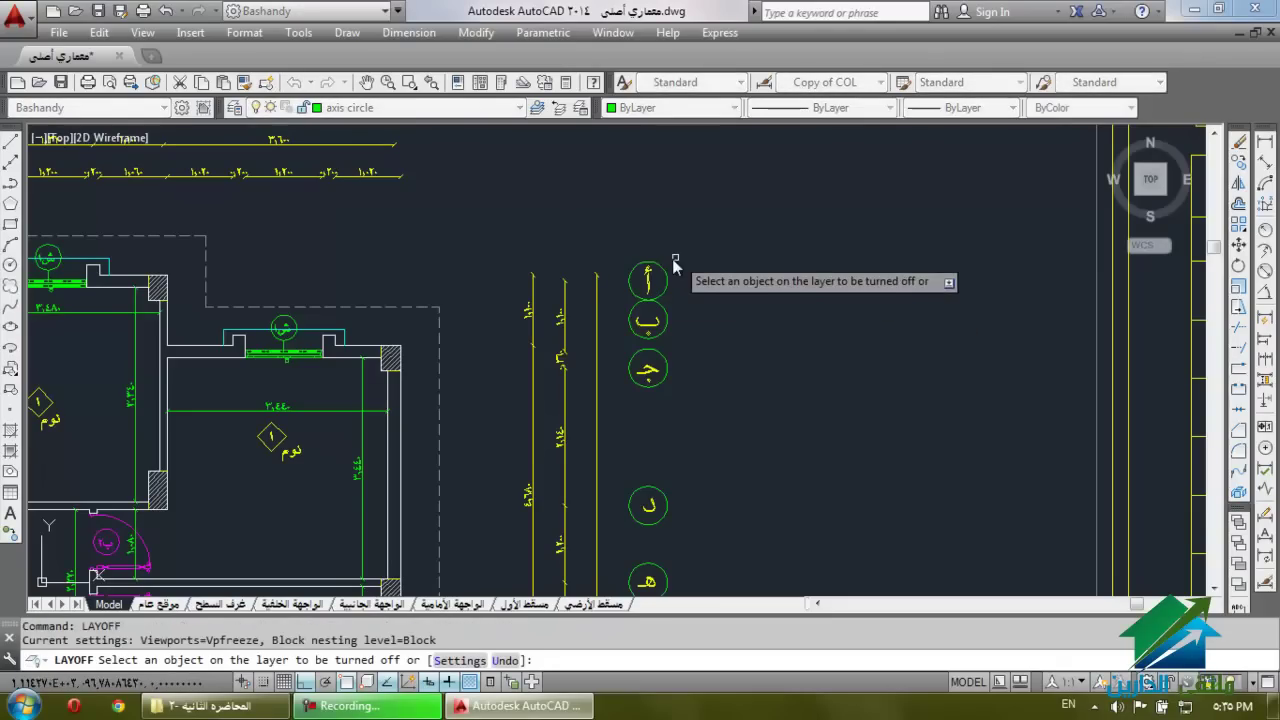
left_click(665, 272)
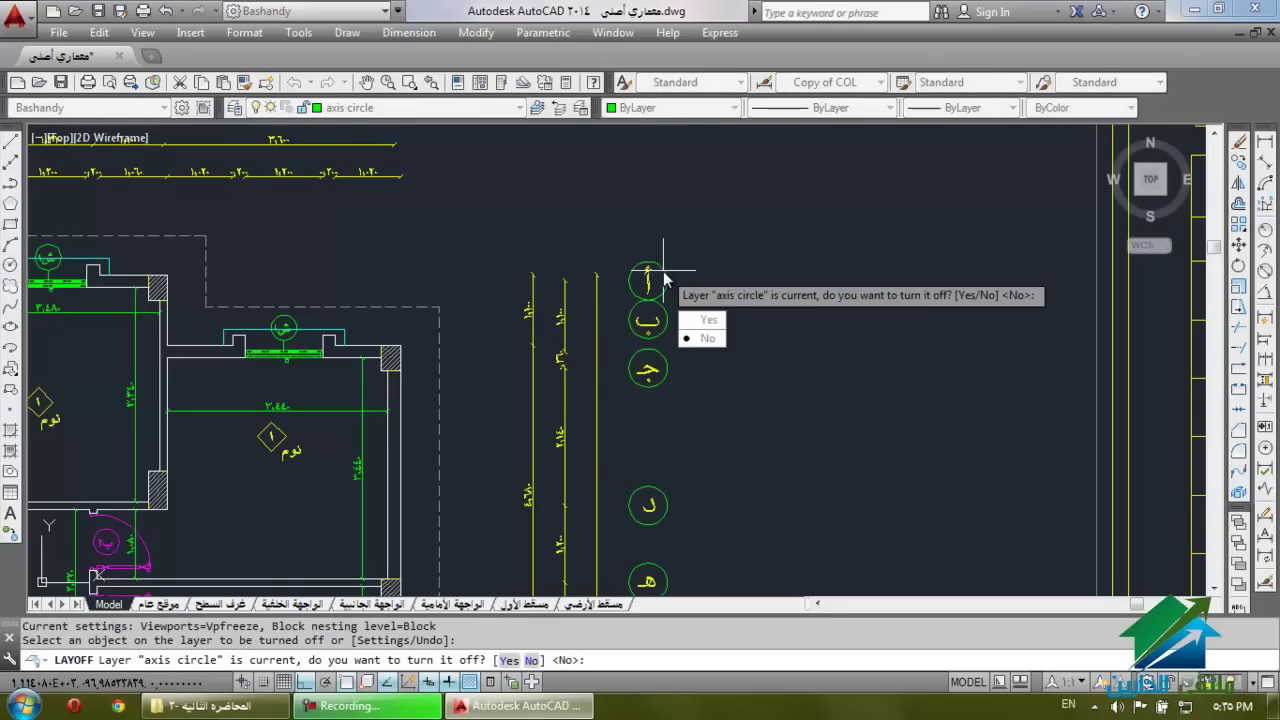
left_click(714, 324)
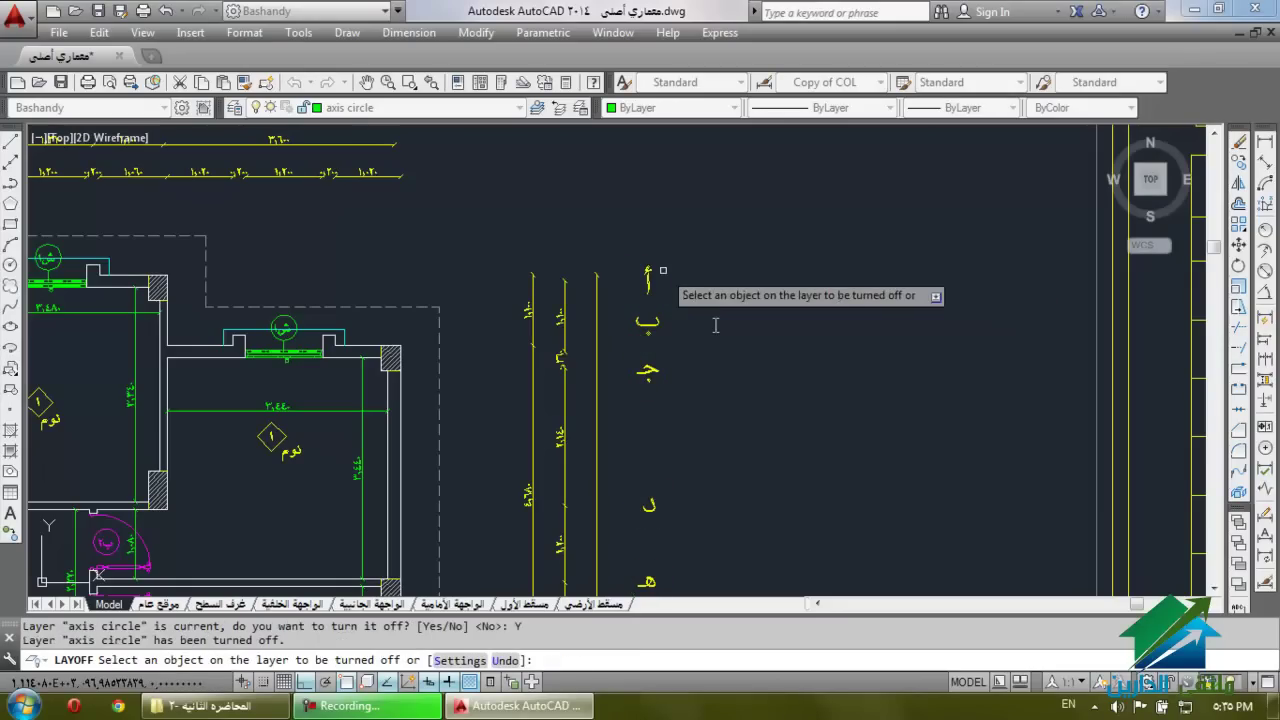
left_click(649, 278)
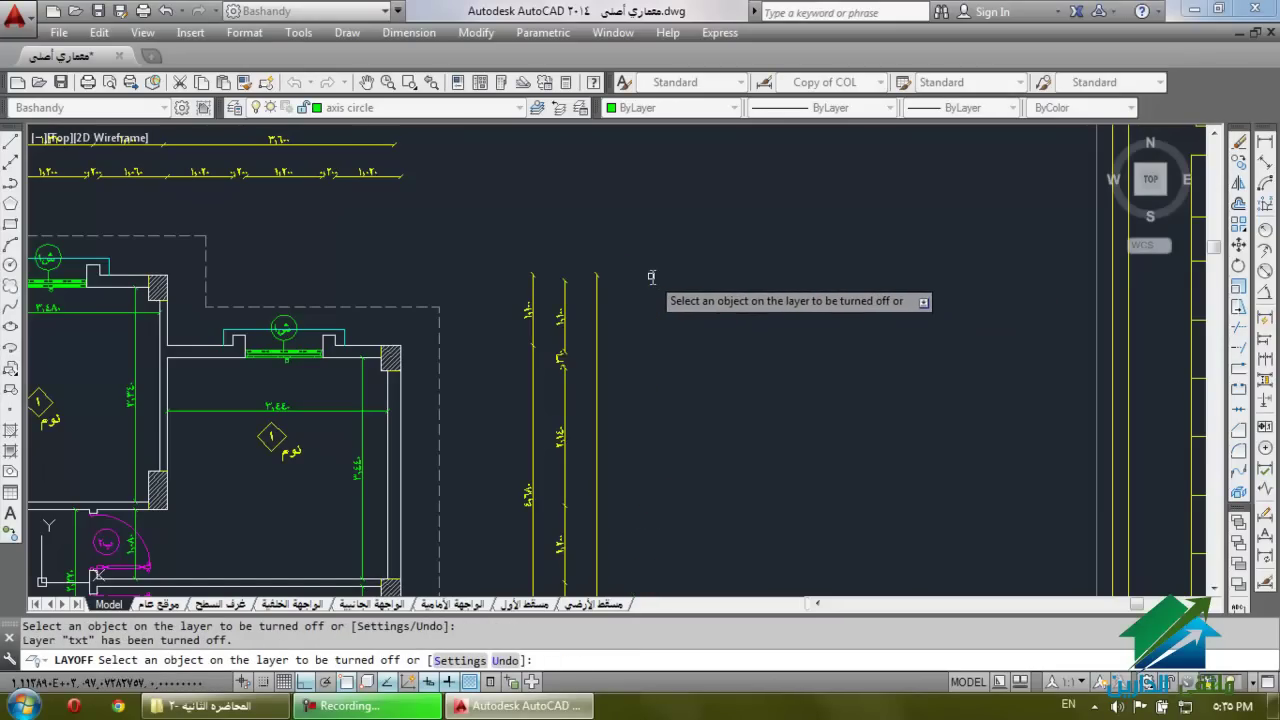
left_click(599, 300)
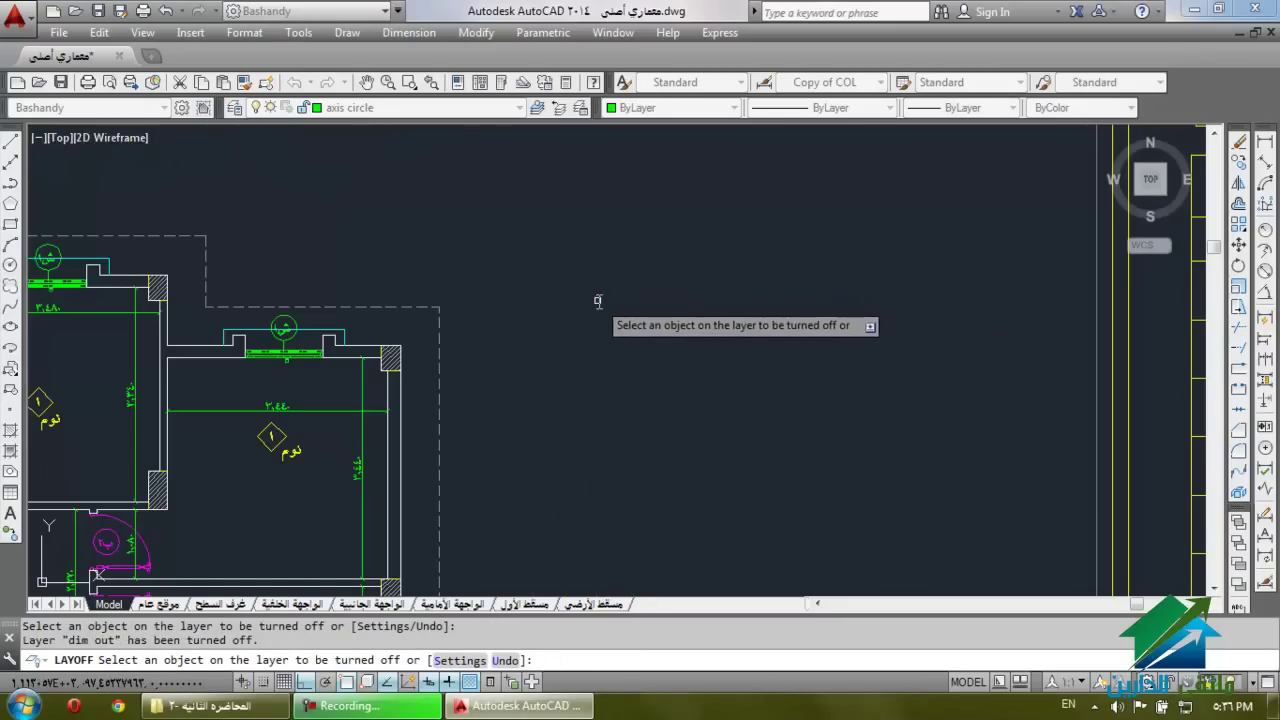
Turn off the dim in layer by picking a green interior dimension in the plan, and end LAYOFF.
scroll(620, 245, "down", 3)
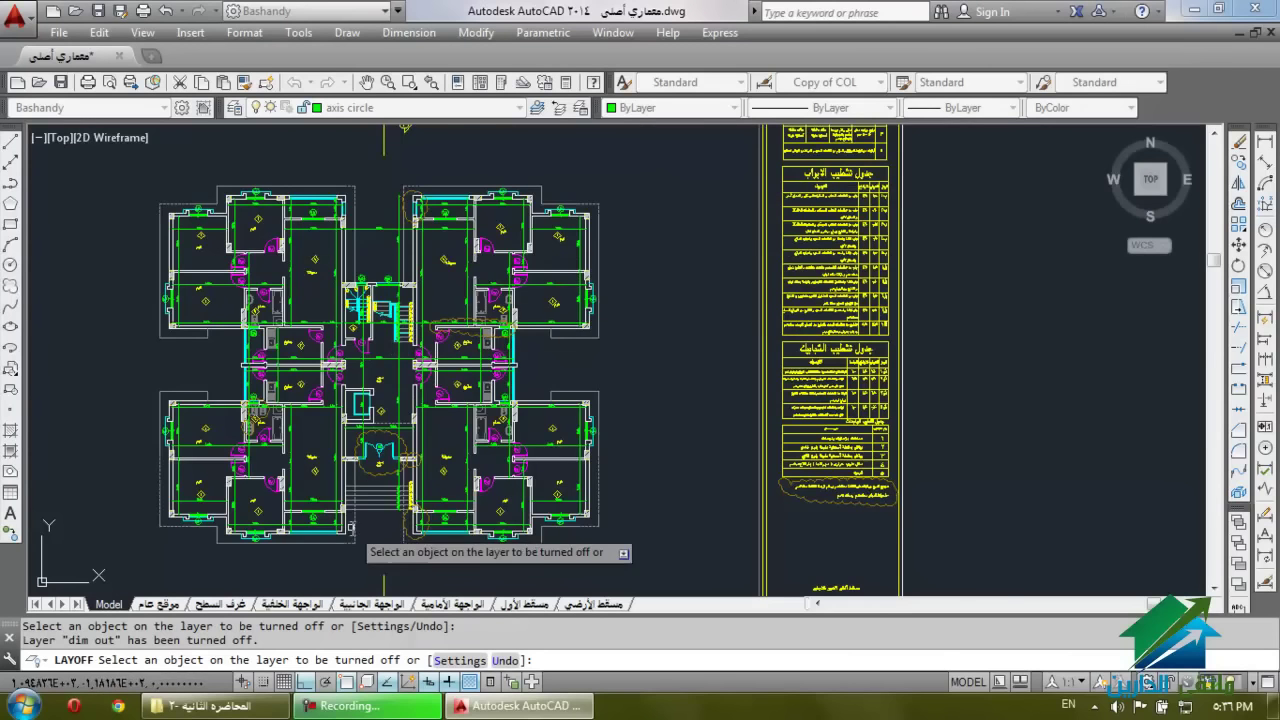
scroll(363, 502, "up", 5)
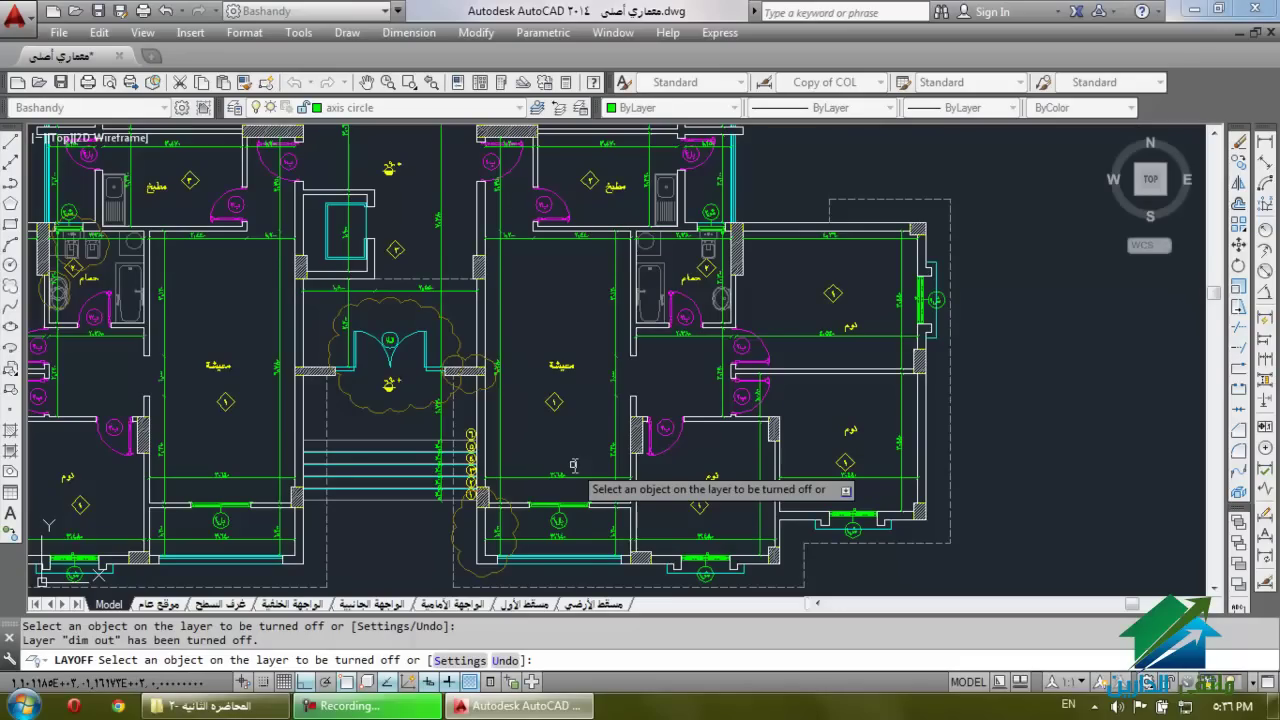
left_click(617, 329)
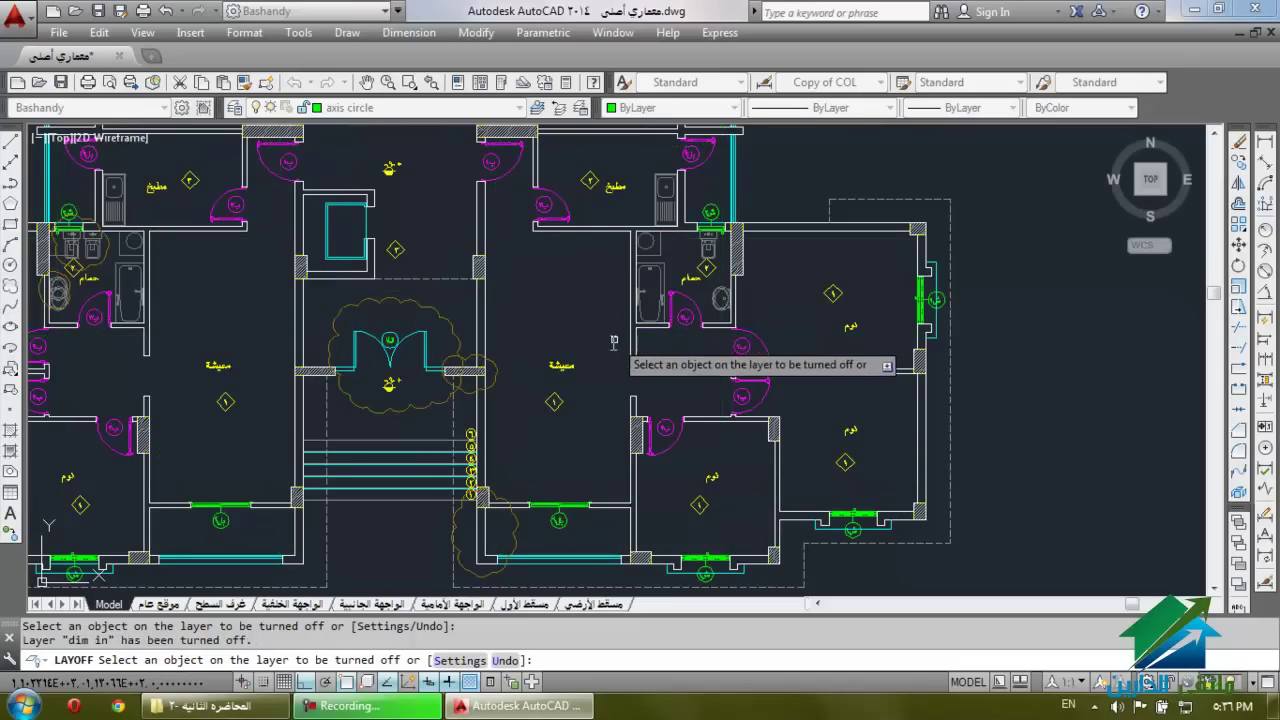
scroll(617, 400, "down", 5)
scroll(690, 370, "up", 2)
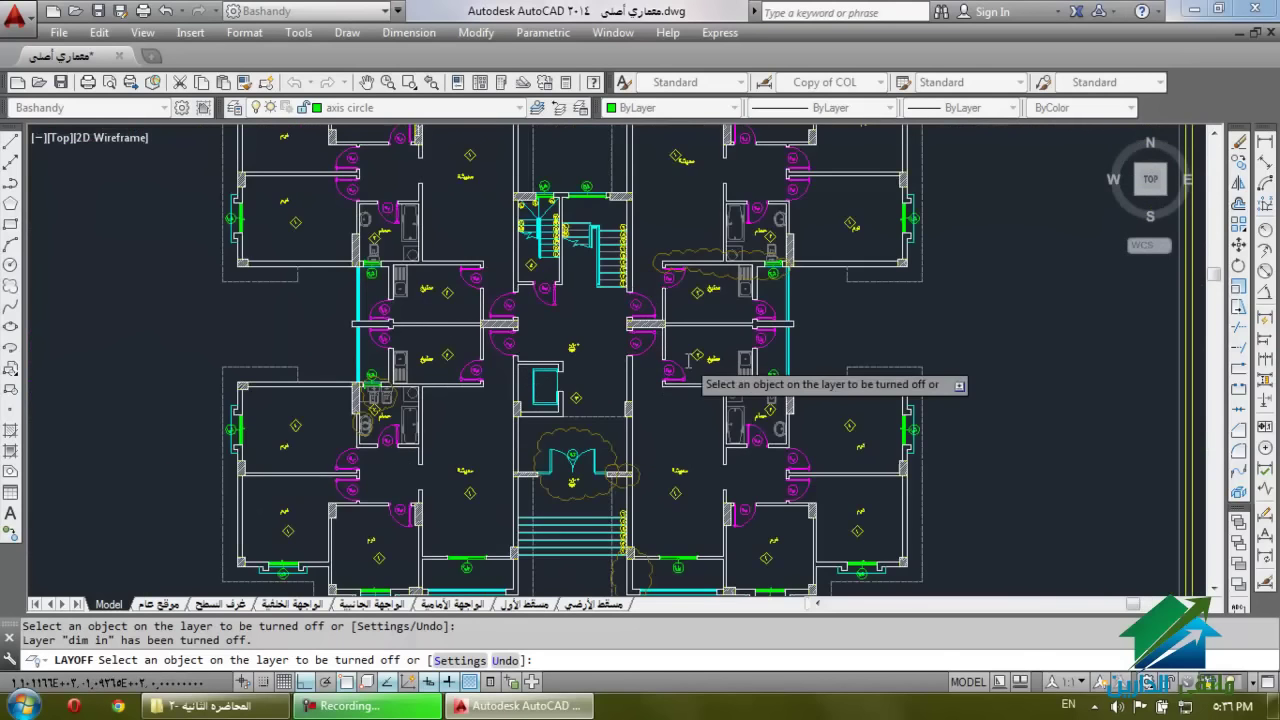
scroll(700, 378, "down", 3)
key("Escape")
key("Escape")
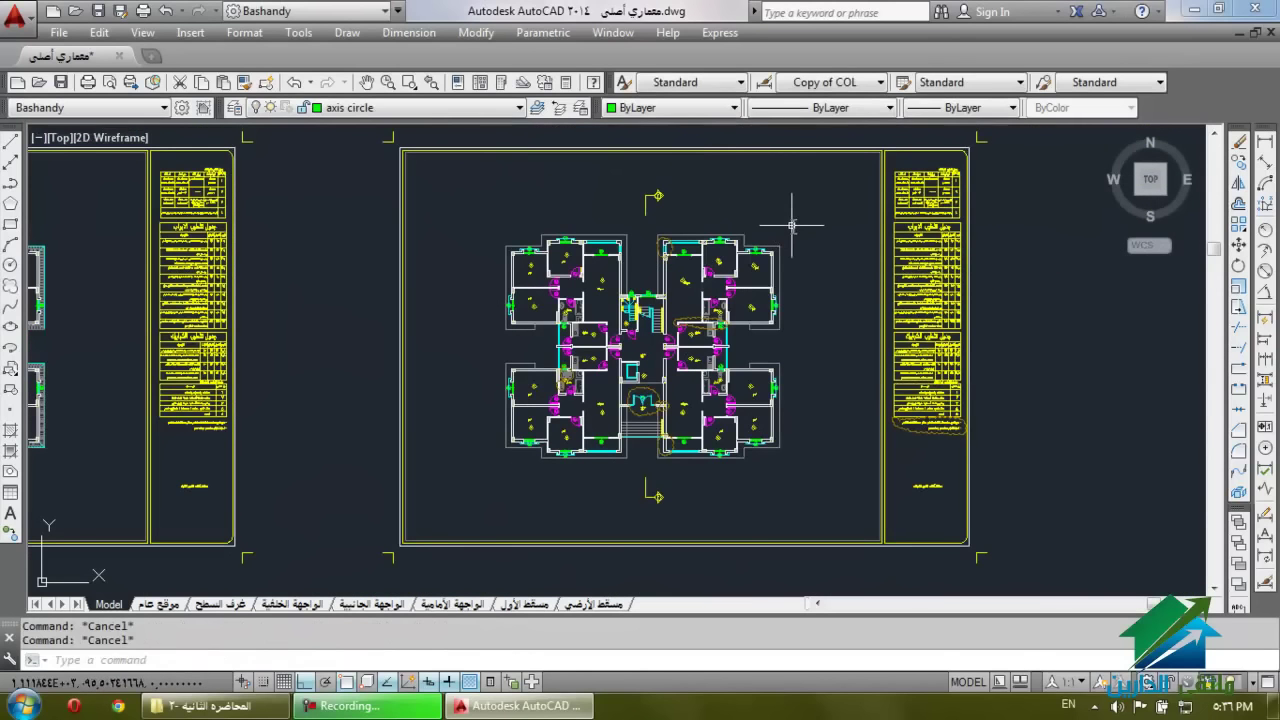
Copy the whole stripped floor plan horizontally into the empty area outside its drawing sheet.
left_click(795, 224)
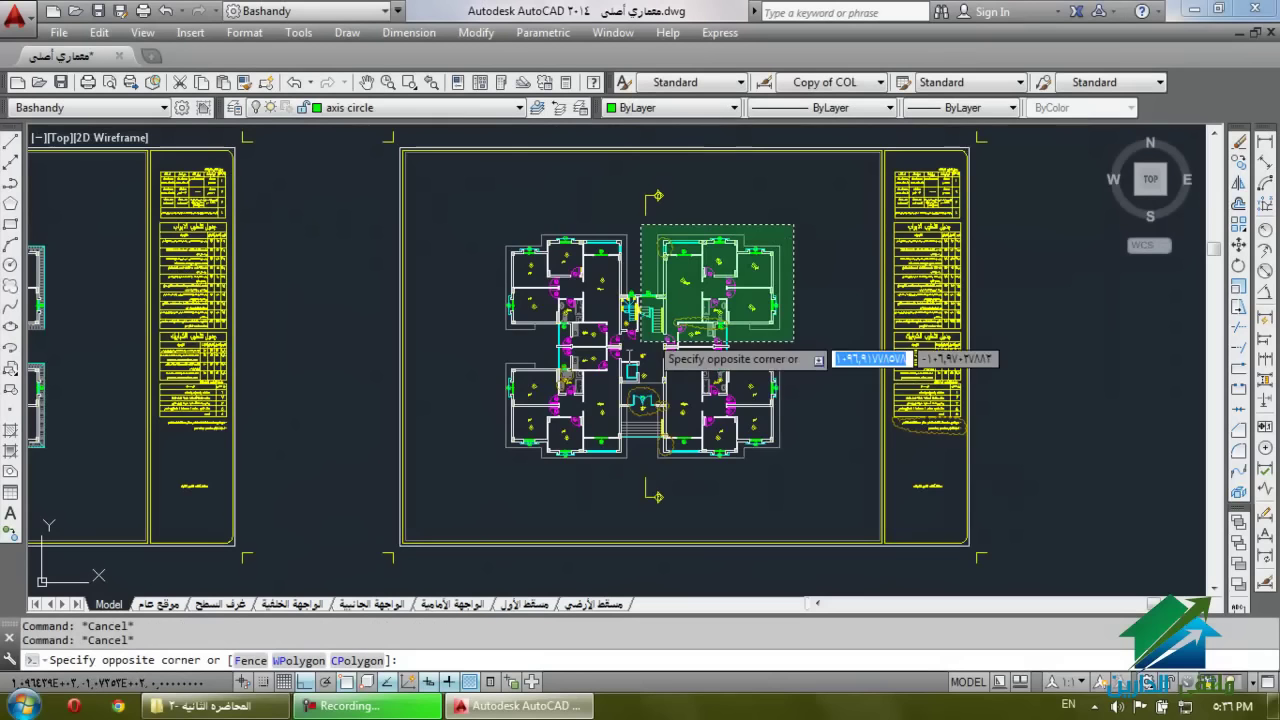
left_click(493, 467)
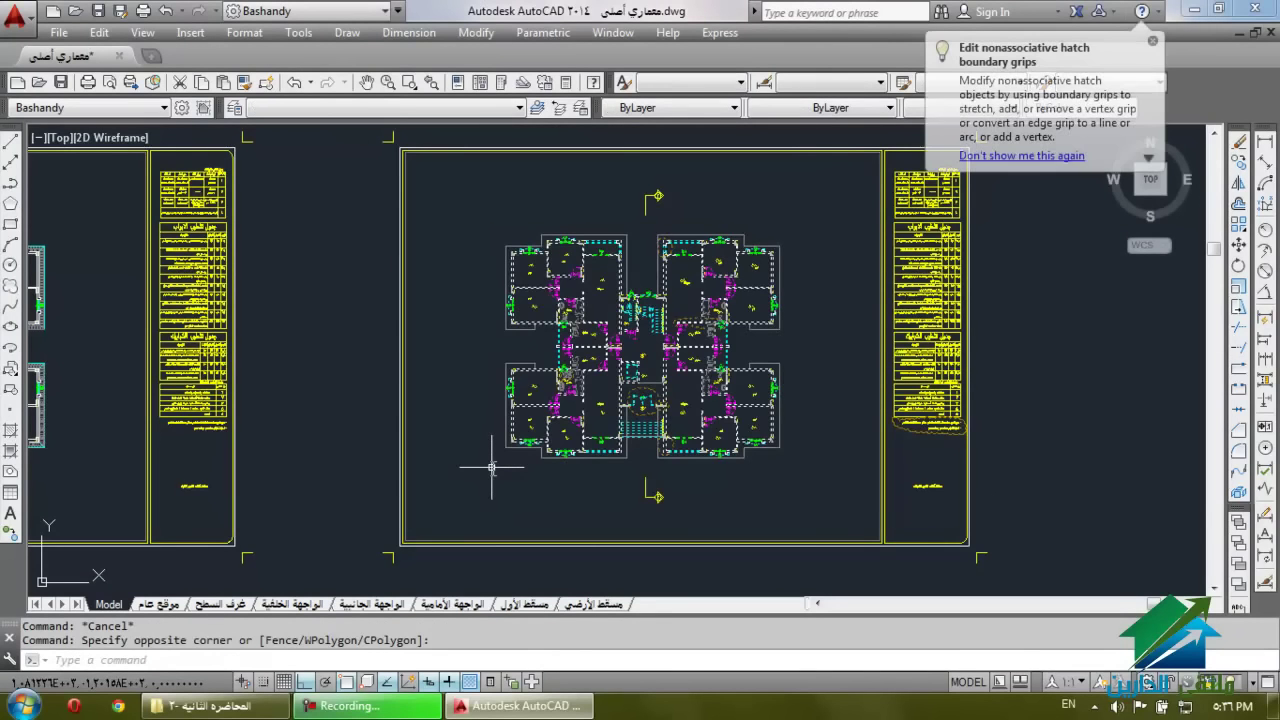
type("co")
key("Return")
left_click(493, 467)
scroll(493, 467, "down", 3)
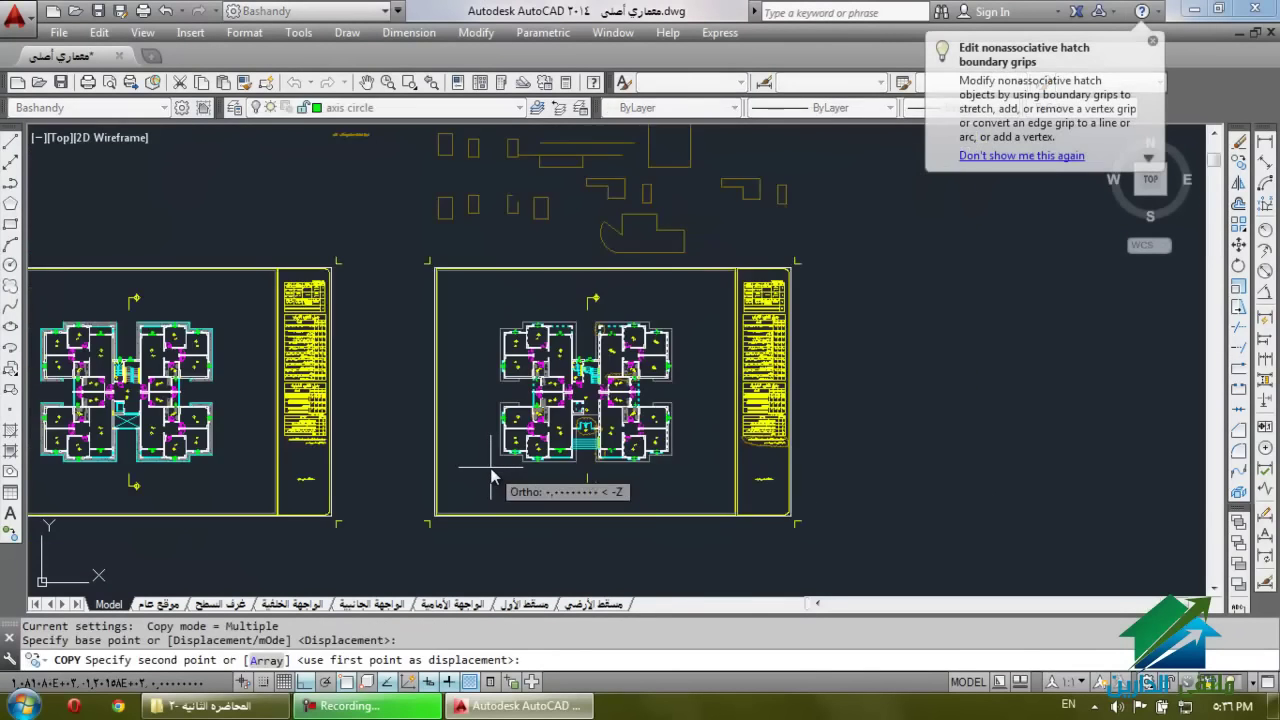
left_click(887, 467)
key("Escape")
key("Escape")
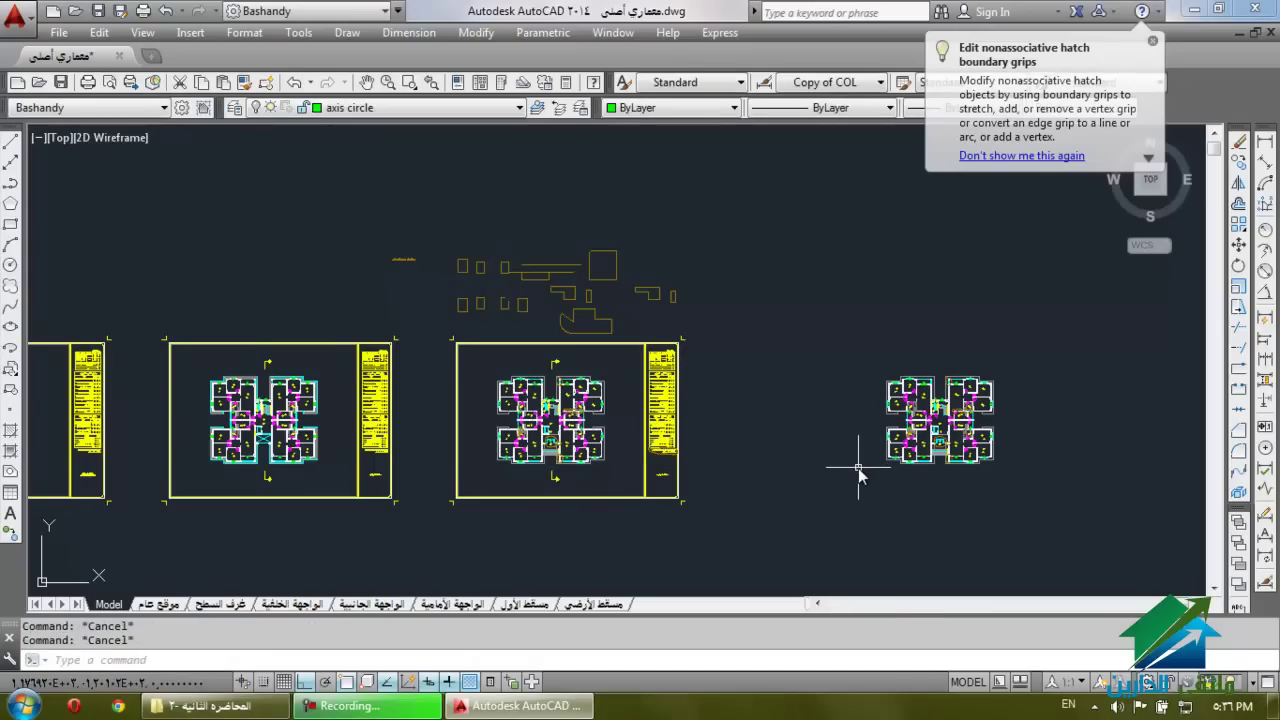
Turn all layers back on with LAYON and compare the copied plan with the original sheets.
type("layo")
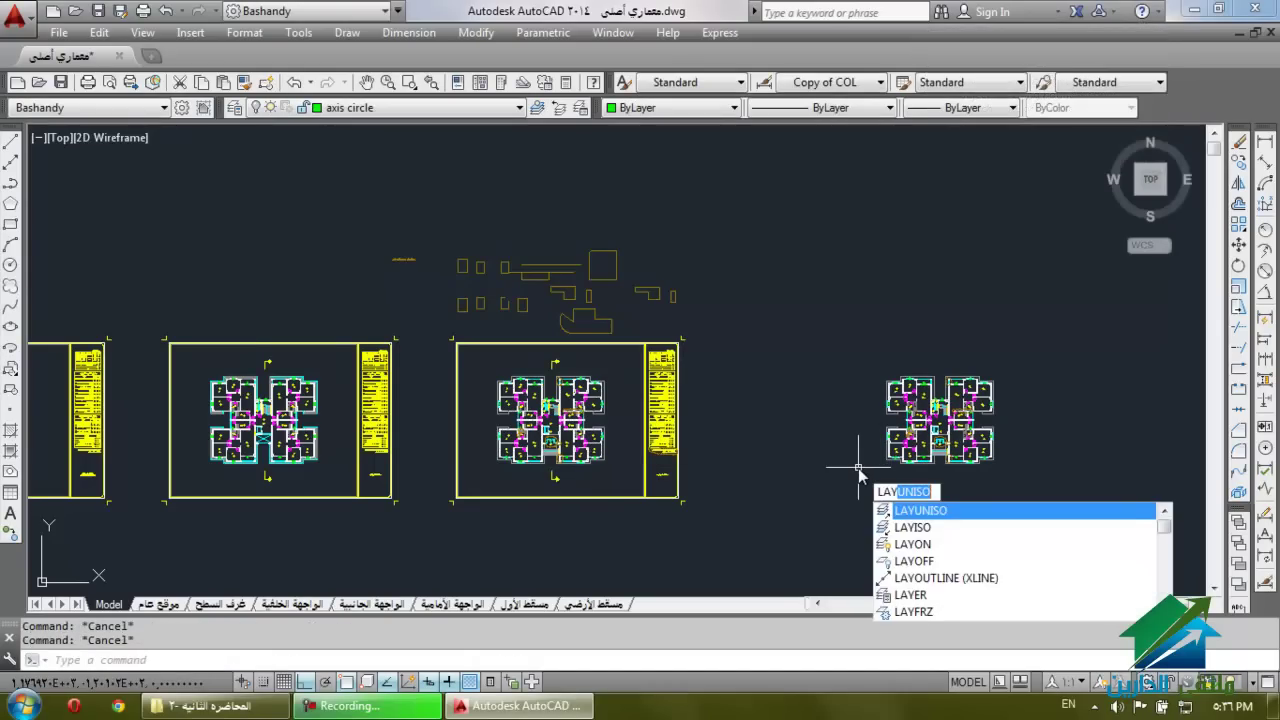
type("n")
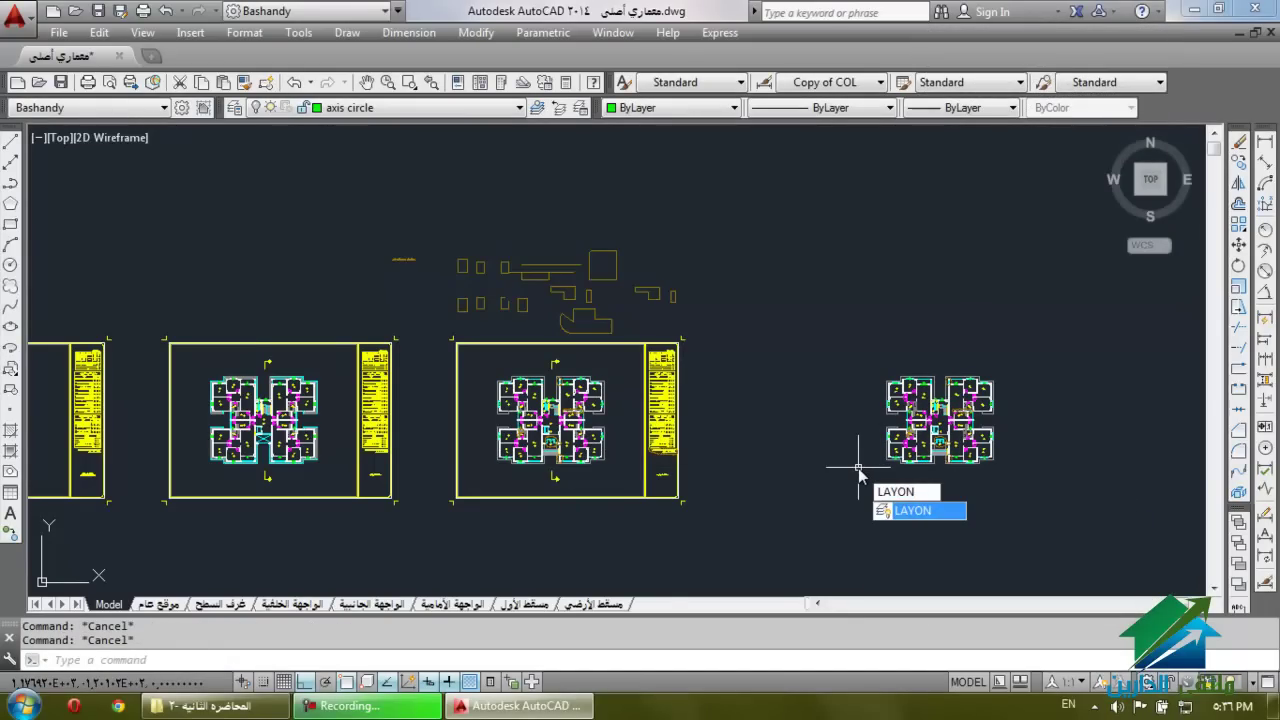
key("Return")
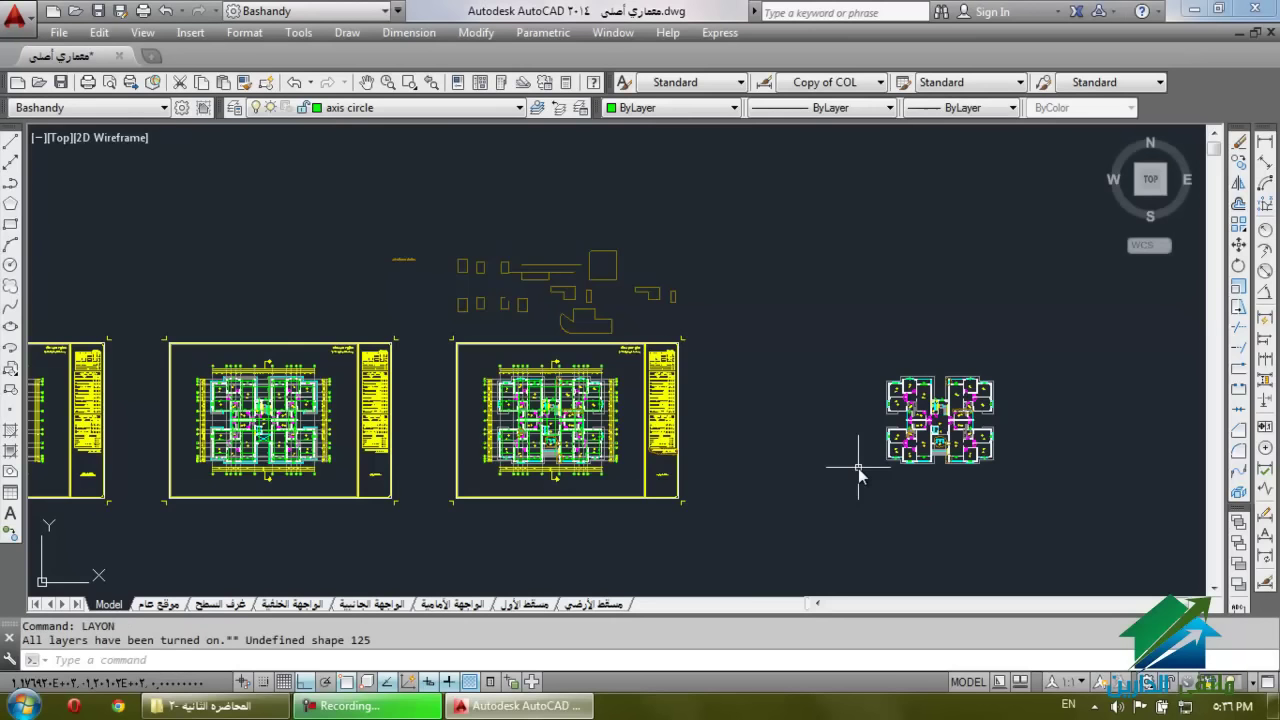
scroll(858, 468, "up", 2)
scroll(780, 410, "down", 4)
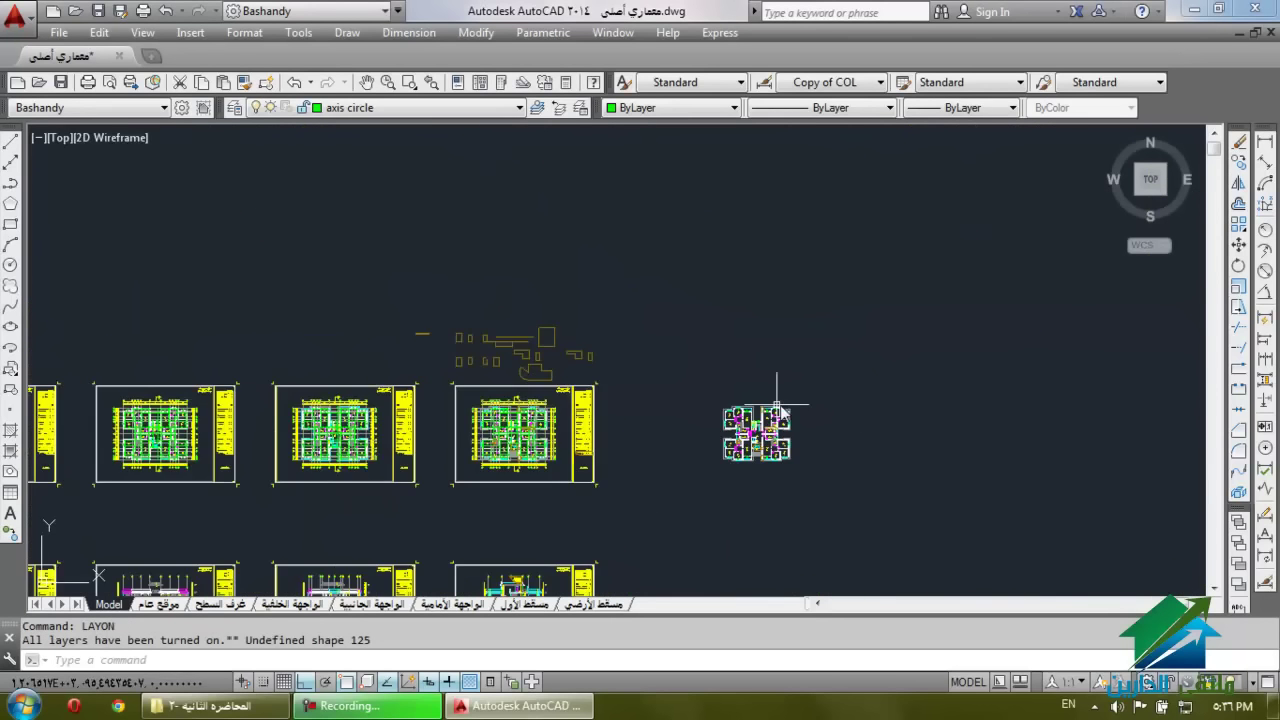
Regenerate the model with REGEN to smooth the circles and curves around the copied plan's corner balcony.
scroll(778, 412, "up", 6)
scroll(658, 373, "up", 5)
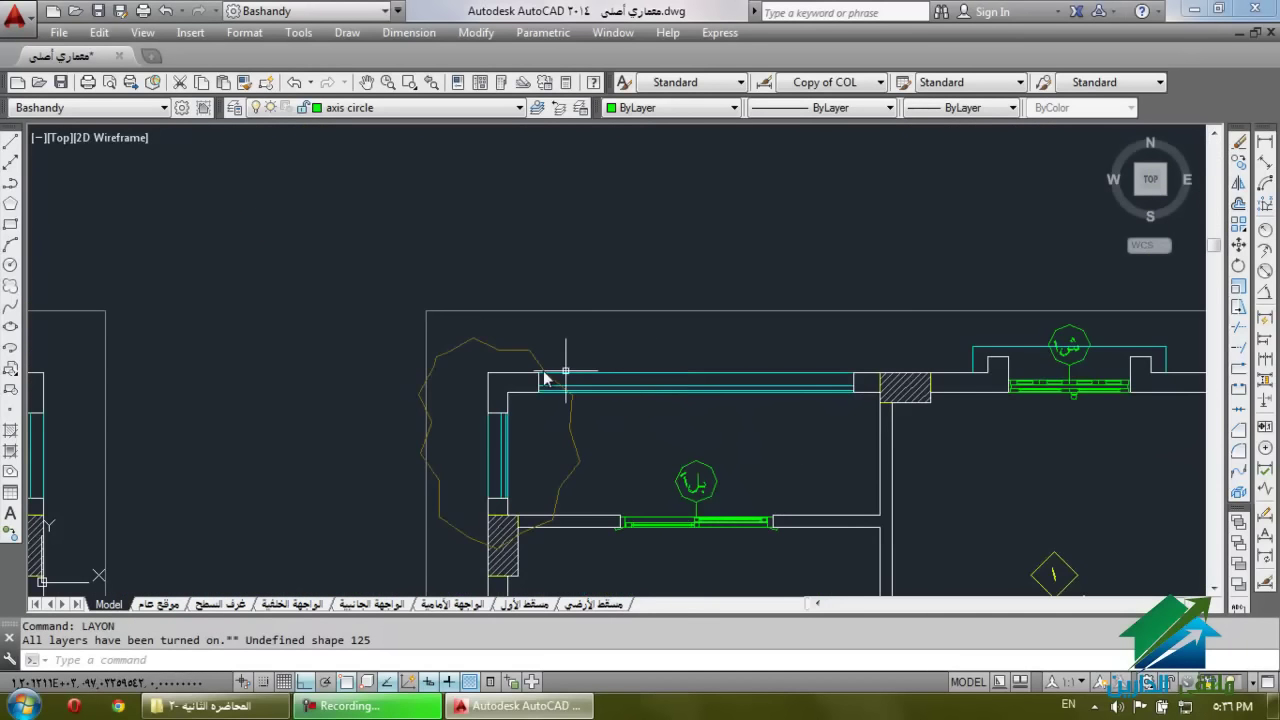
scroll(496, 366, "down", 5)
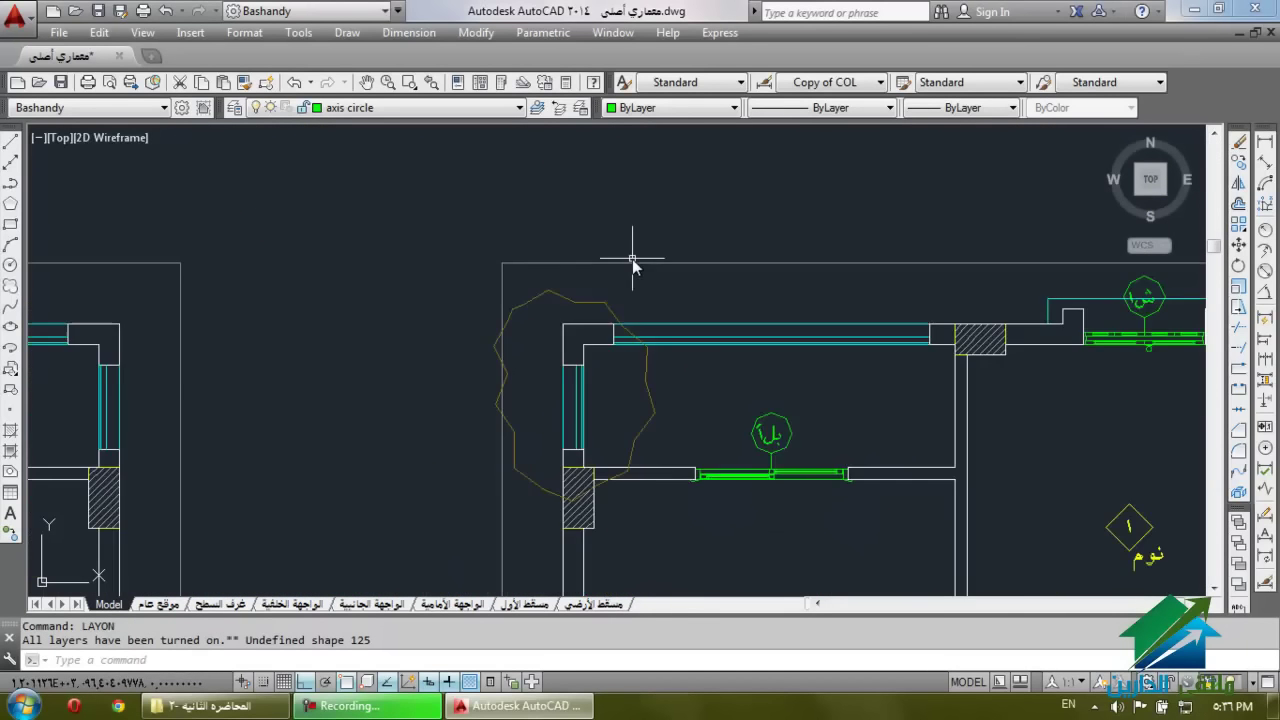
scroll(646, 280, "up", 2)
scroll(729, 337, "up", 4)
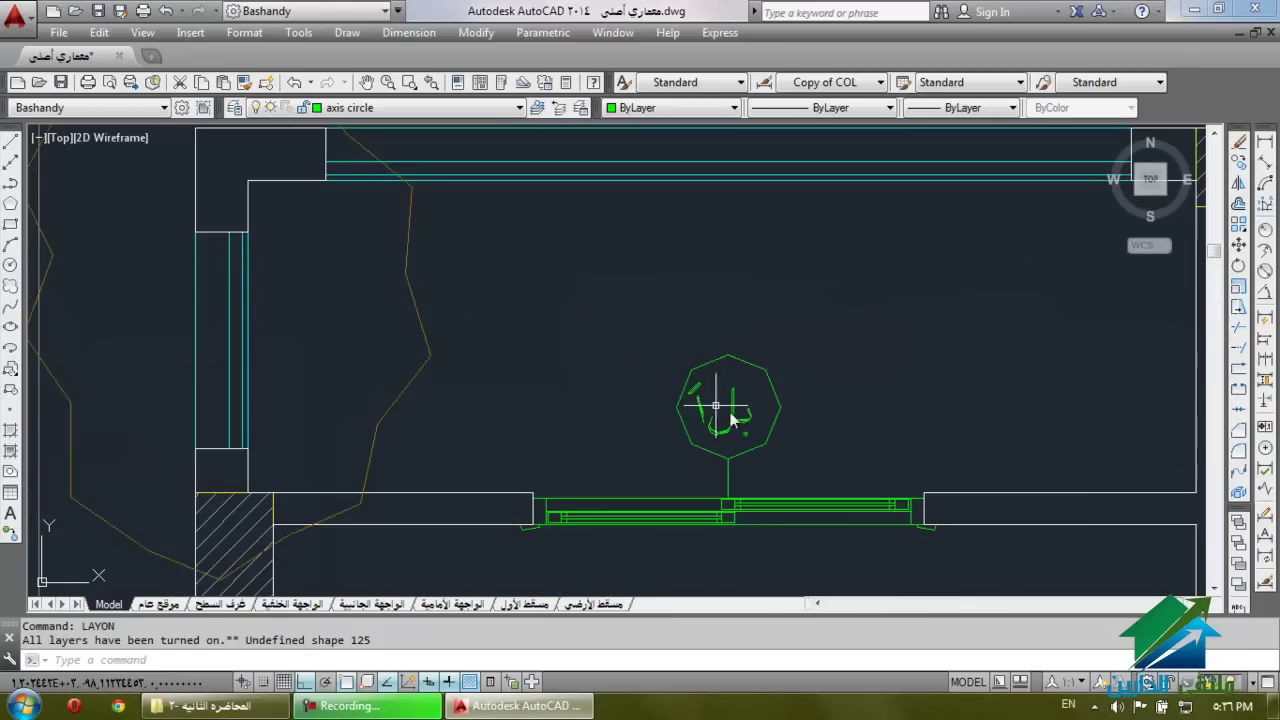
scroll(729, 400, "up", 3)
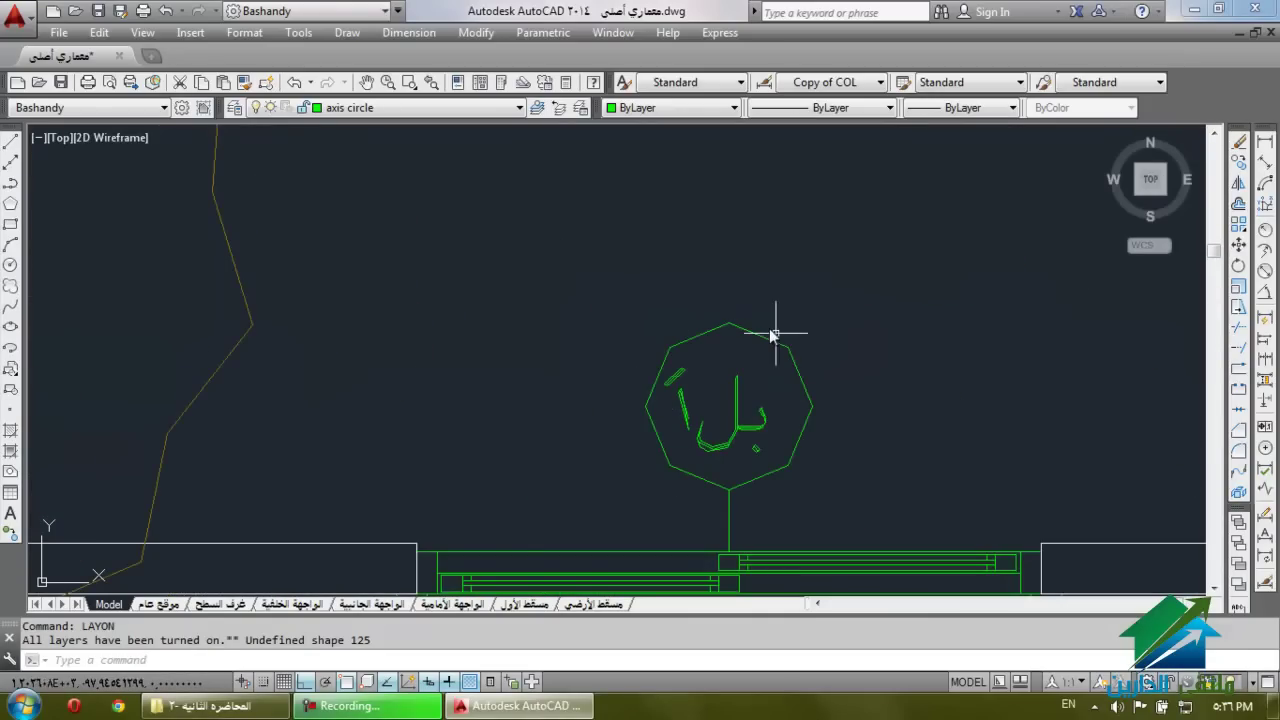
scroll(817, 397, "down", 3)
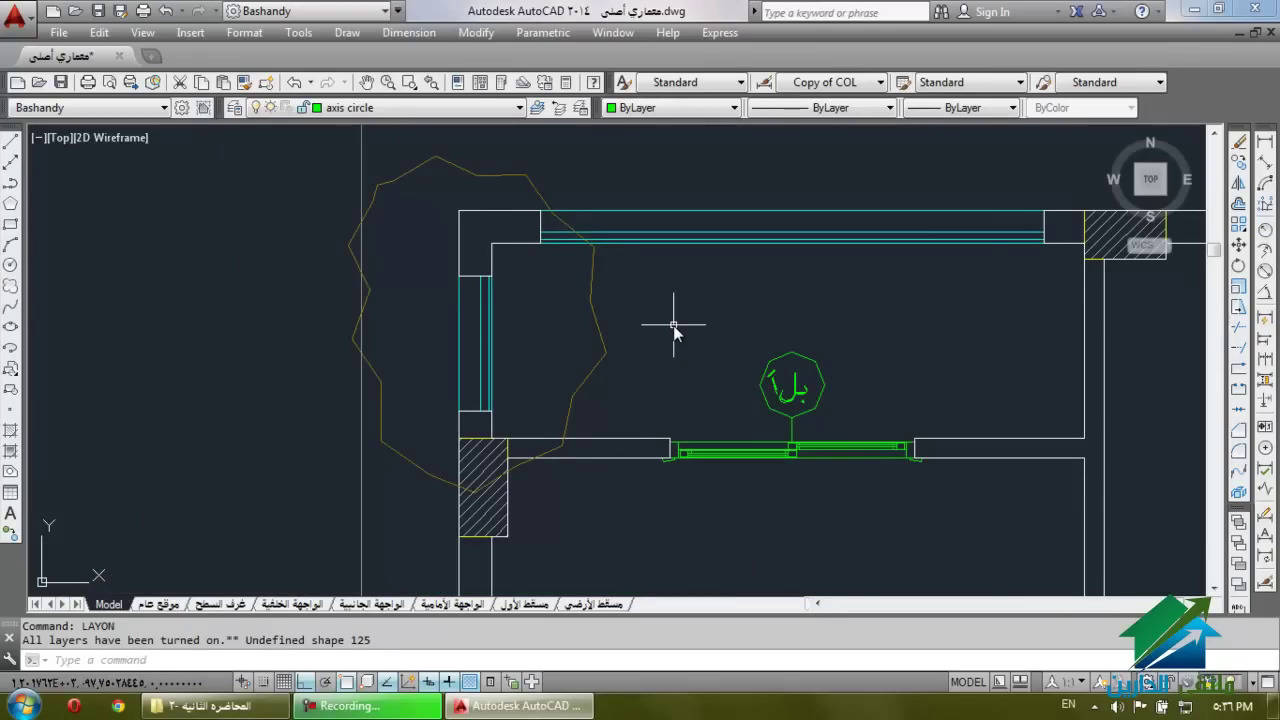
type("re")
key("Return")
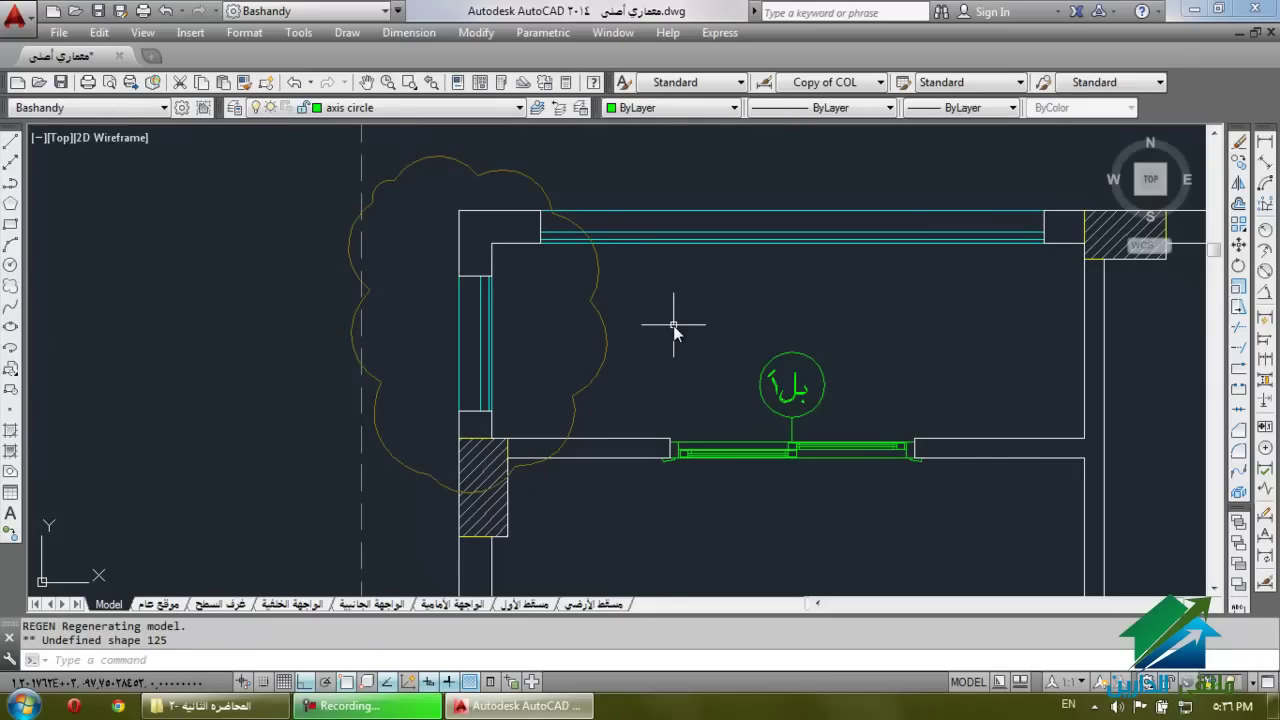
Isolate the axis circle, txt, dim out and axis layers with LAYISO by picking an axis bubble, its letter, an outer dimension and an axis line.
scroll(674, 330, "down", 8)
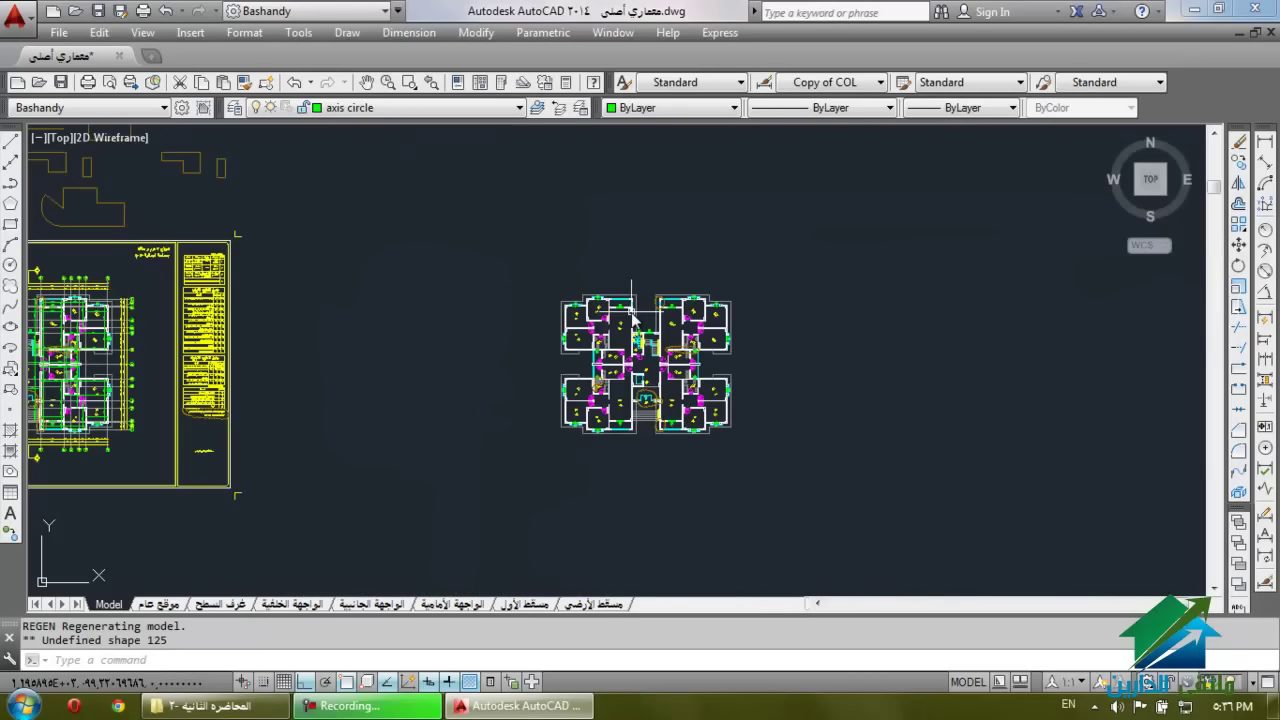
scroll(143, 293, "up", 2)
scroll(22, 345, "up", 3)
scroll(398, 269, "down", 1)
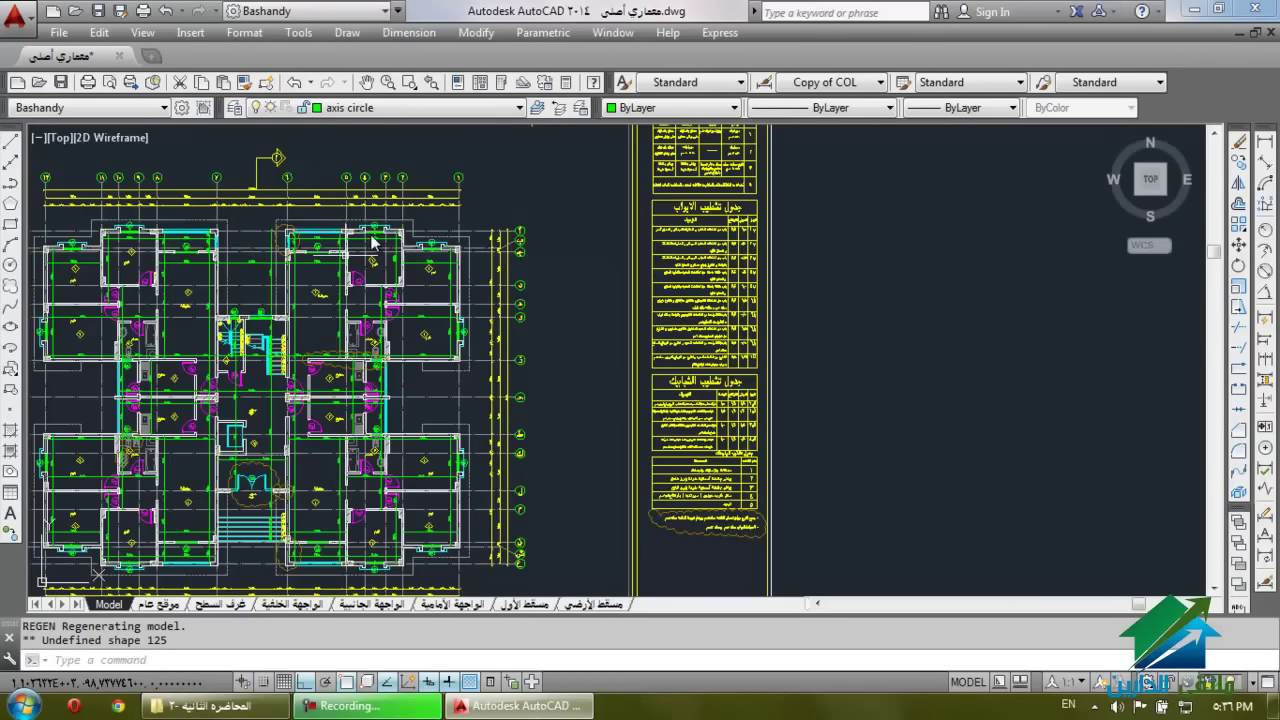
scroll(518, 165, "up", 4)
scroll(791, 175, "down", 2)
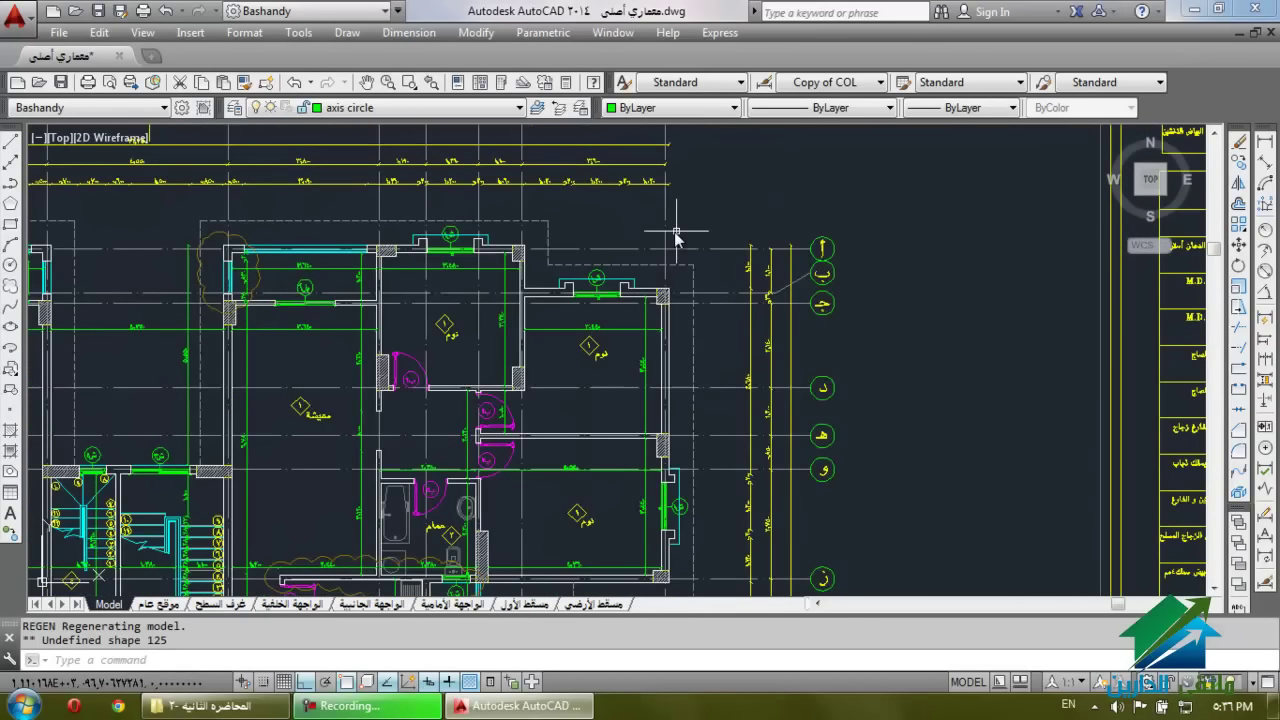
scroll(673, 231, "up", 2)
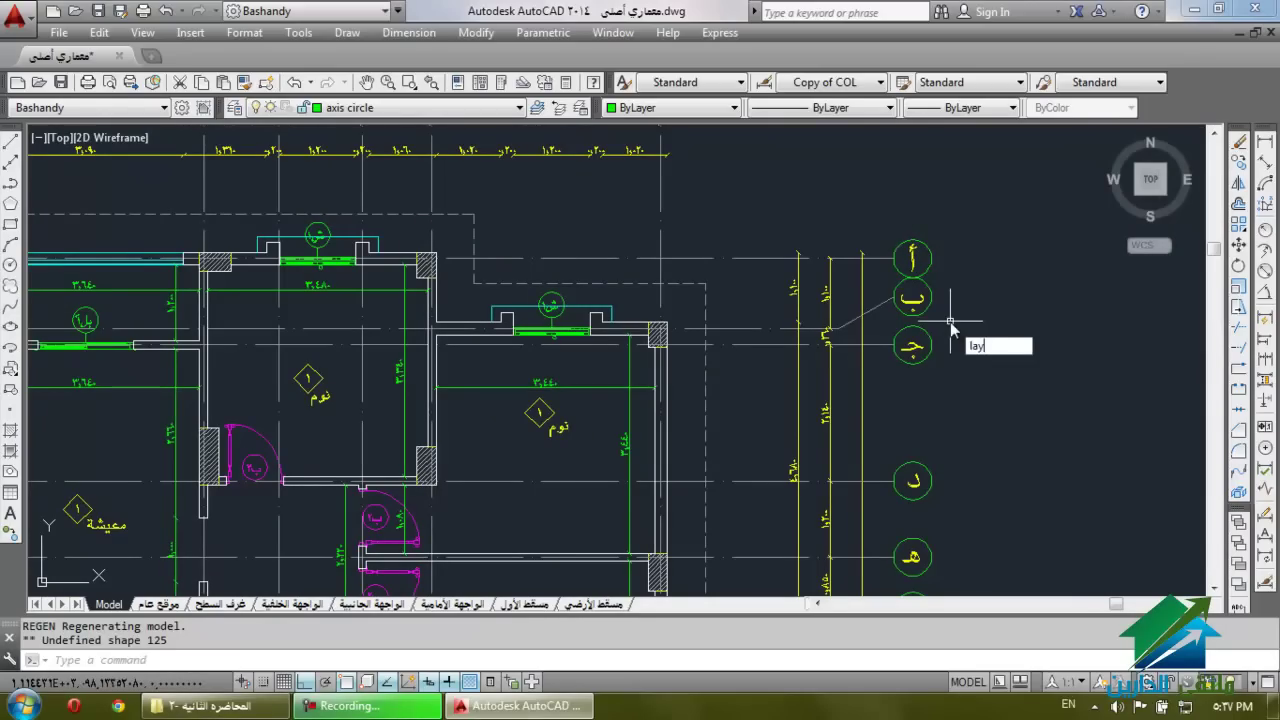
key("Return")
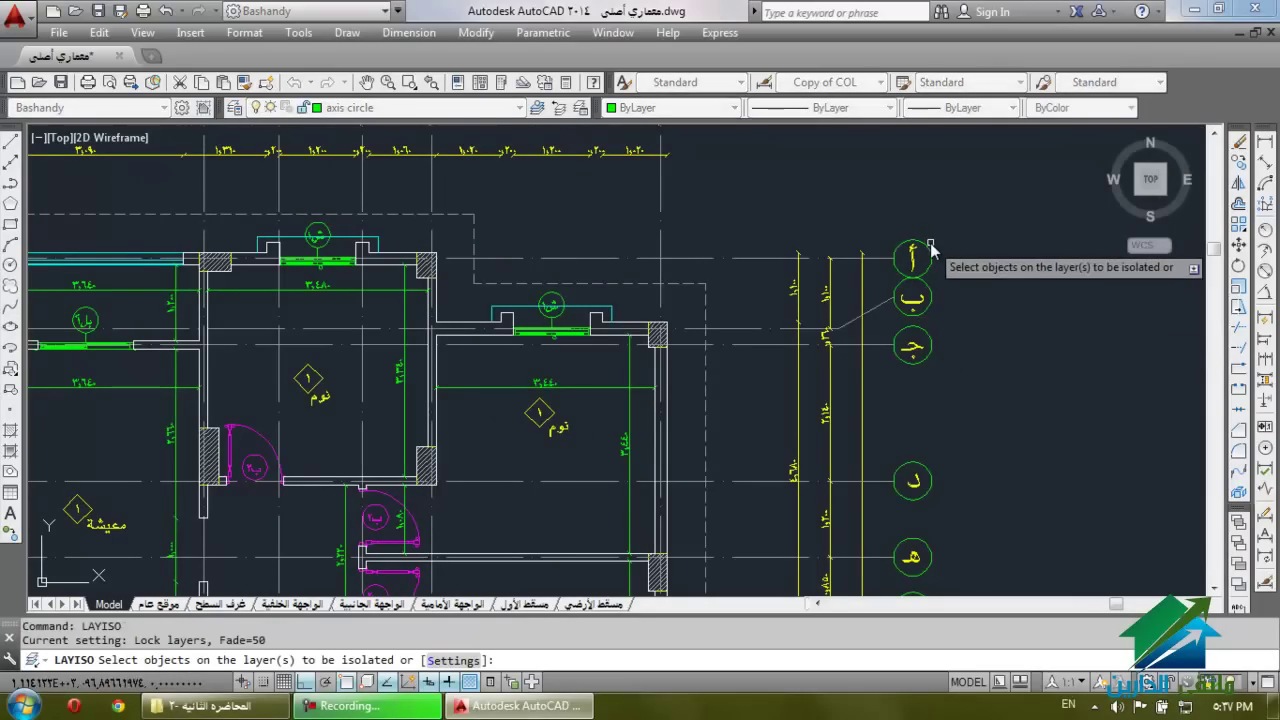
left_click(926, 252)
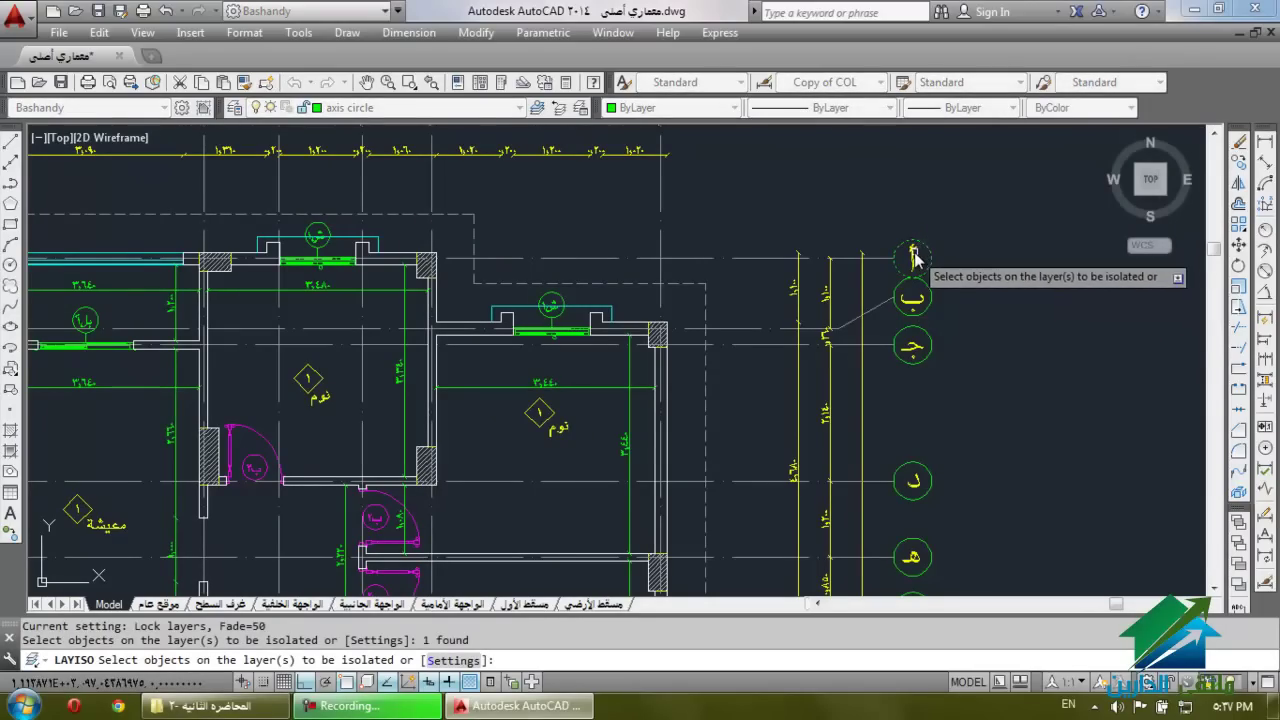
left_click(913, 258)
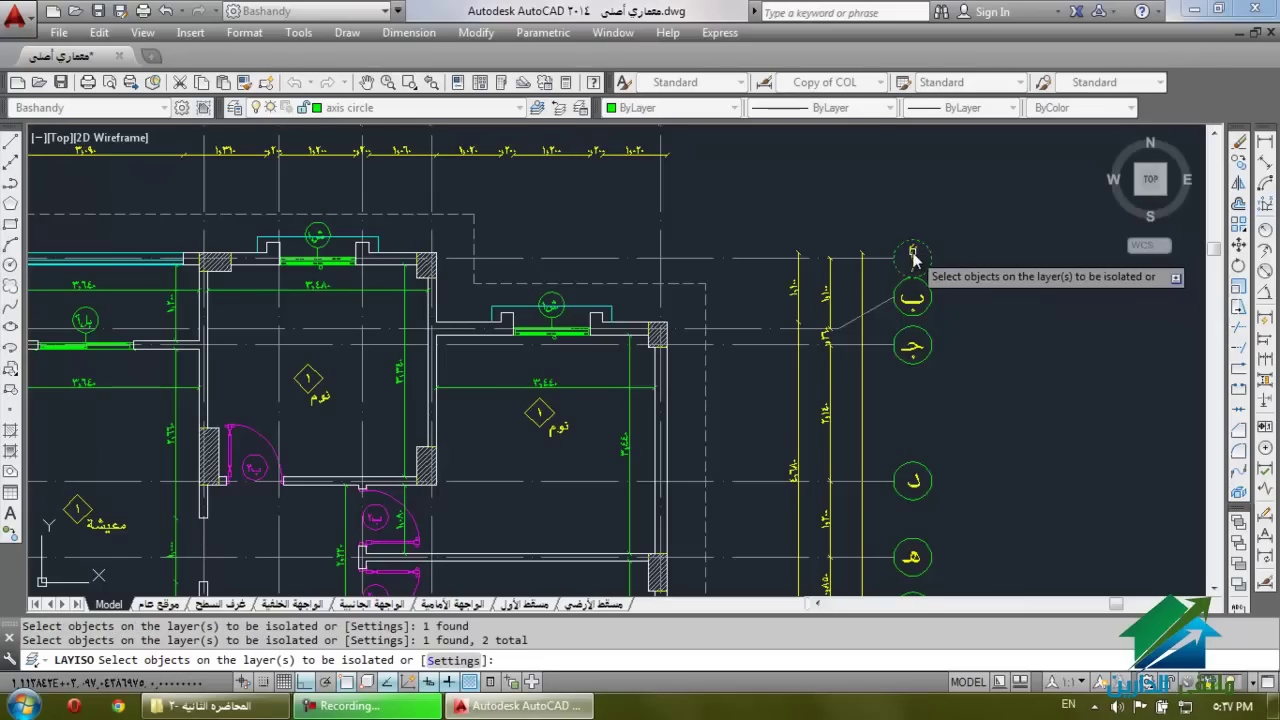
left_click(866, 279)
left_click(756, 273)
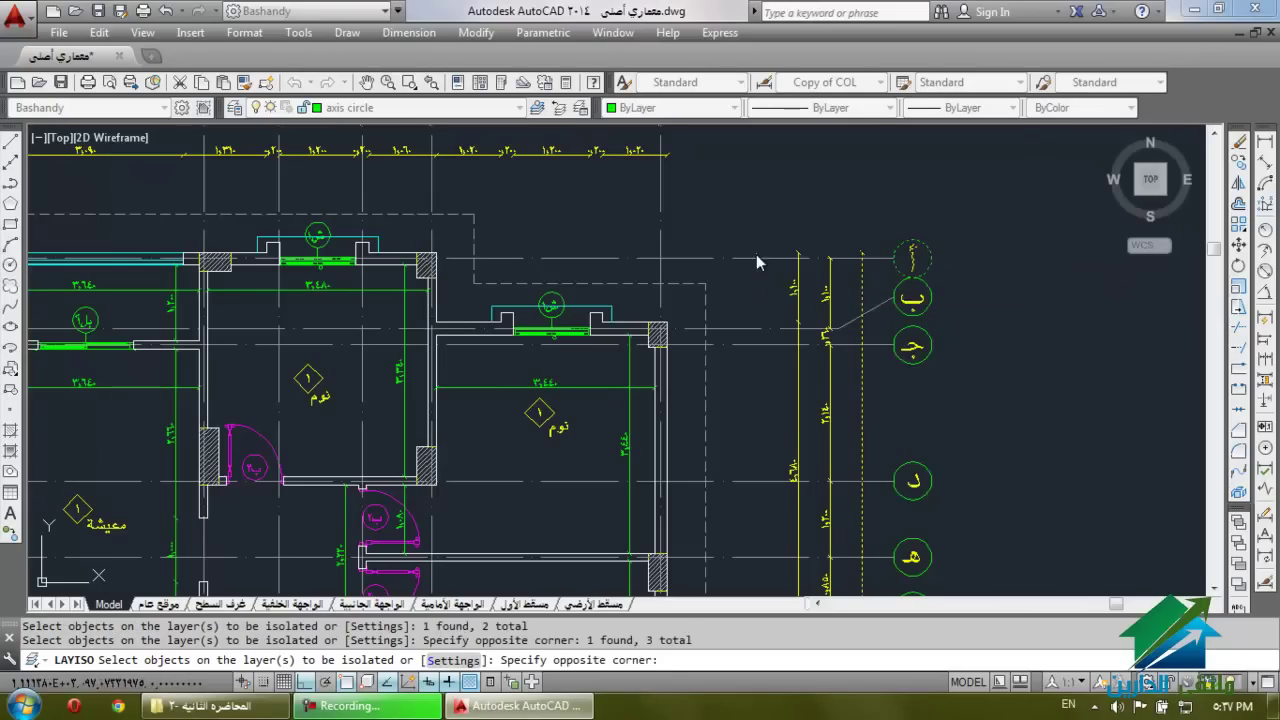
left_click(757, 262)
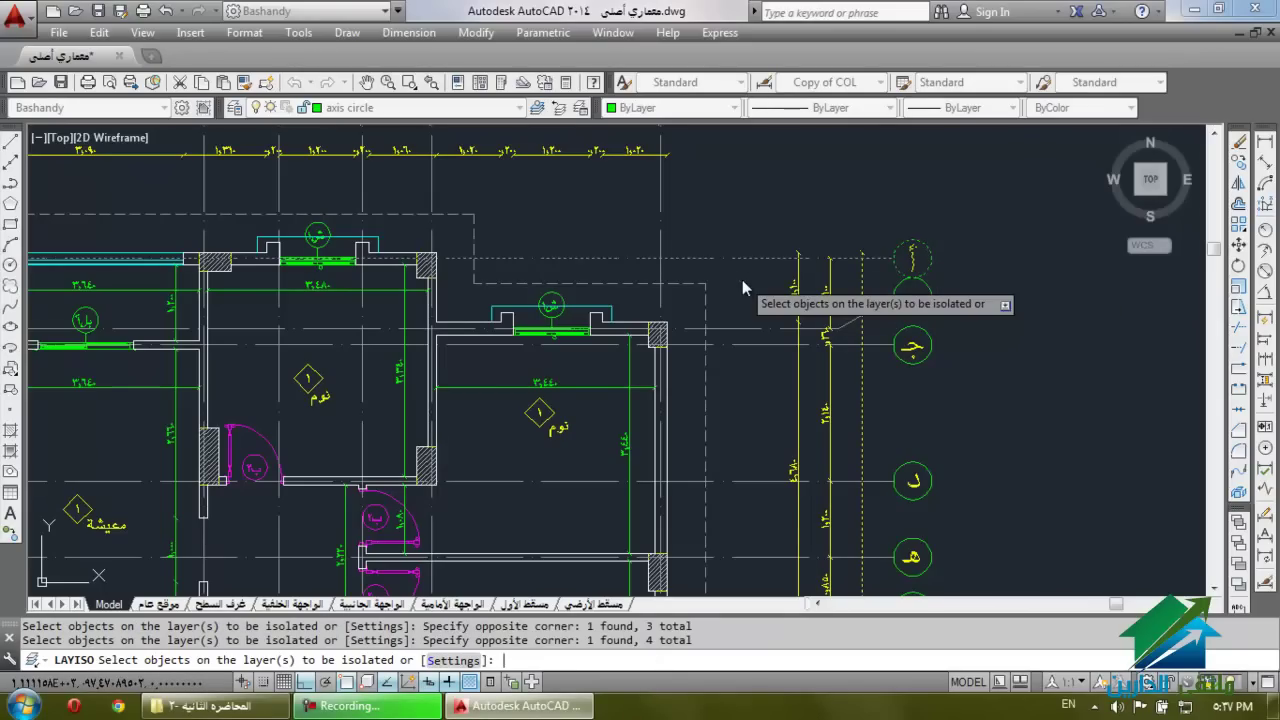
key("Return")
Examine the faded objects in the plan and check the lock state of each layer in the layer list.
scroll(775, 258, "down", 6)
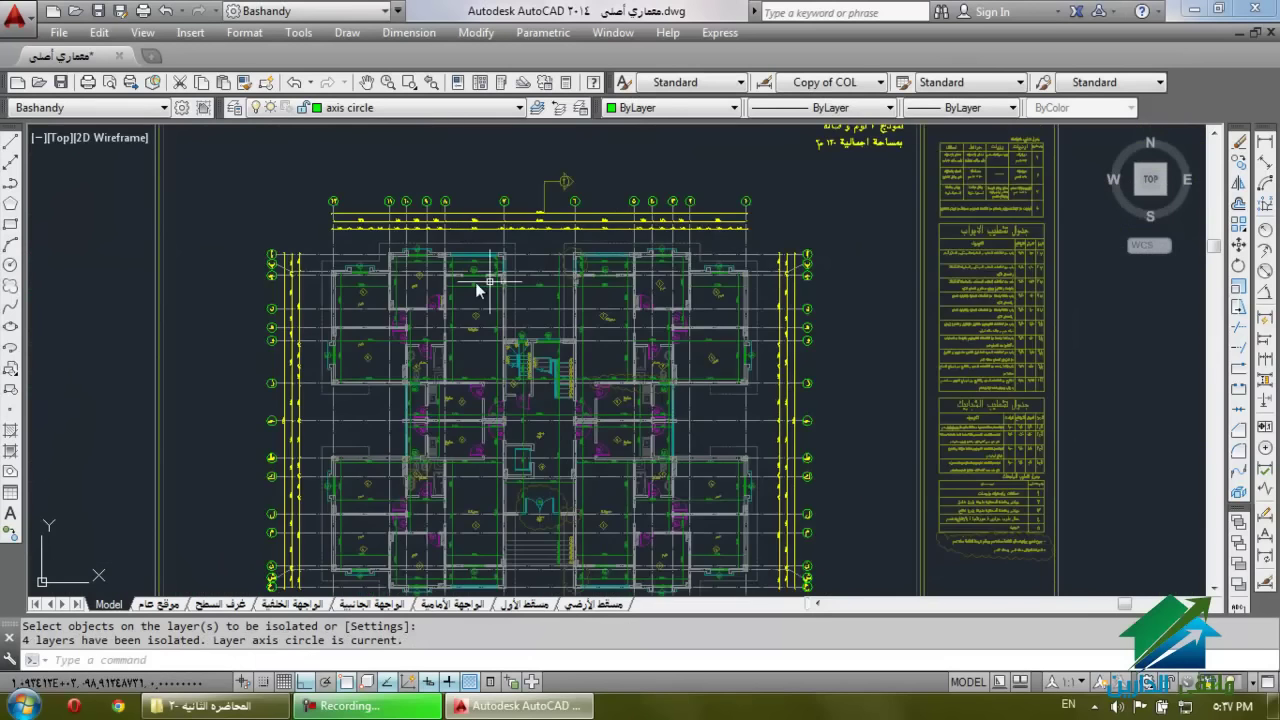
scroll(817, 214, "up", 6)
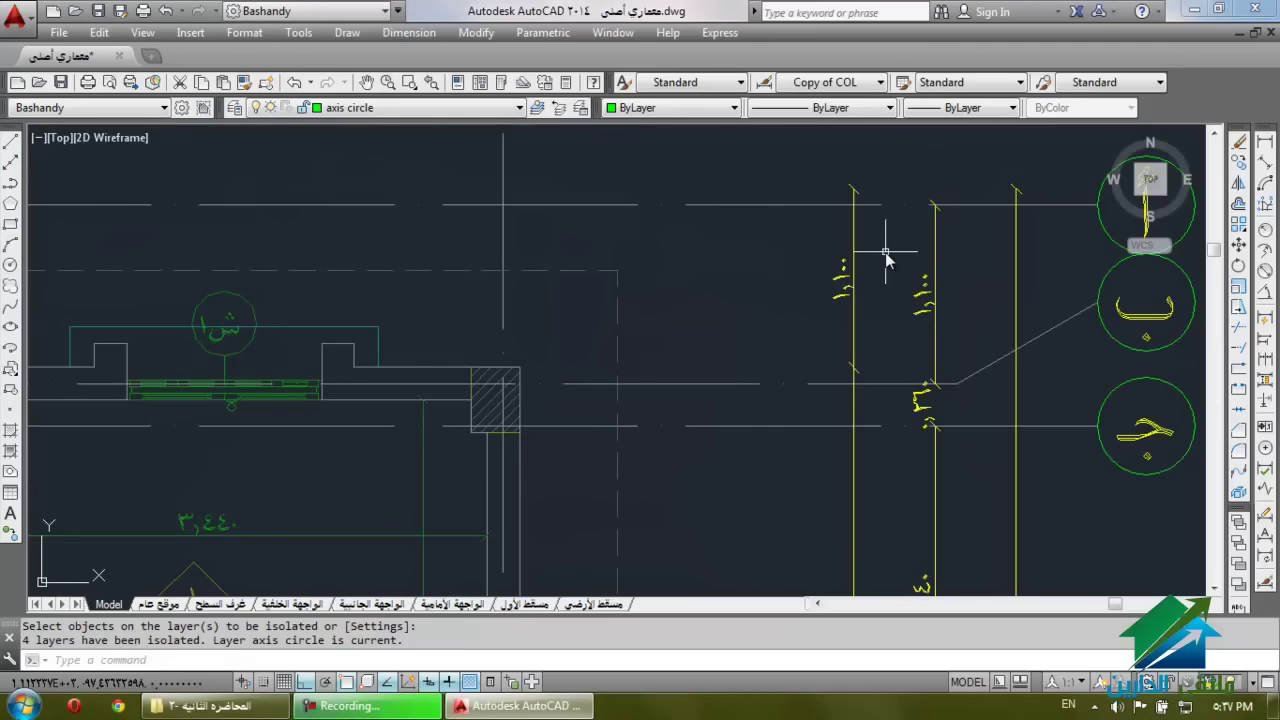
scroll(885, 258, "down", 6)
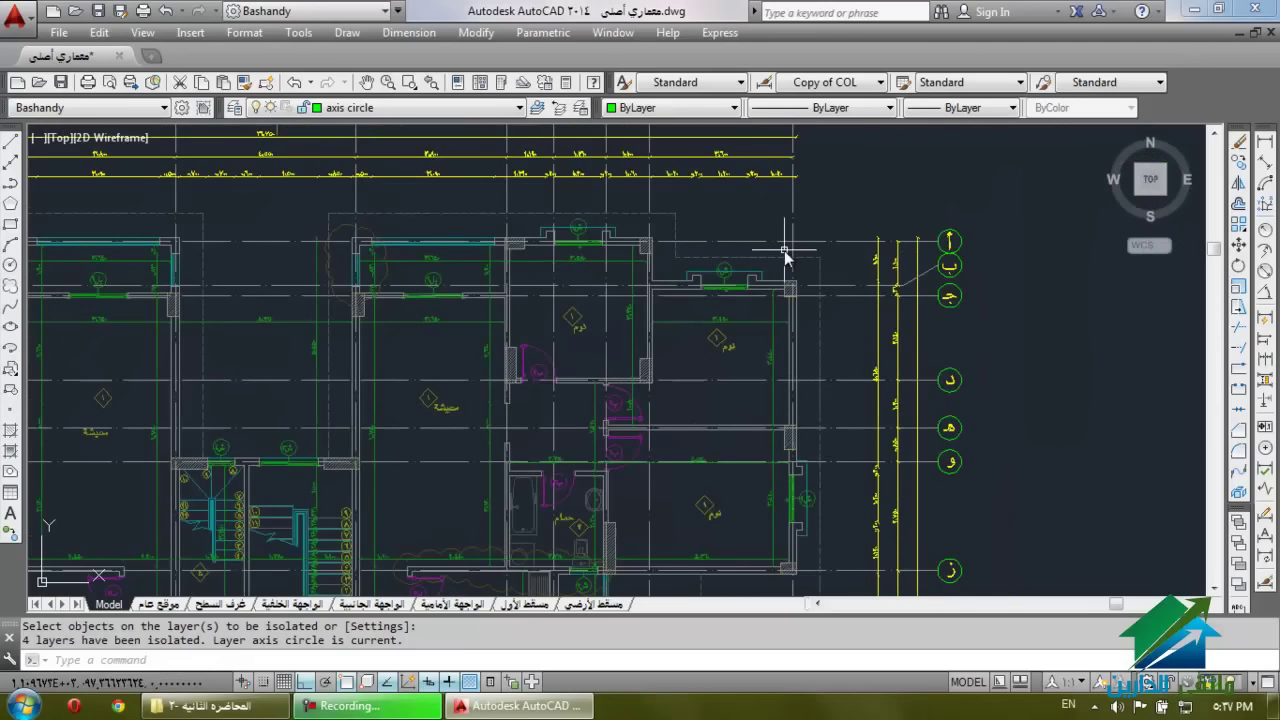
scroll(783, 258, "down", 4)
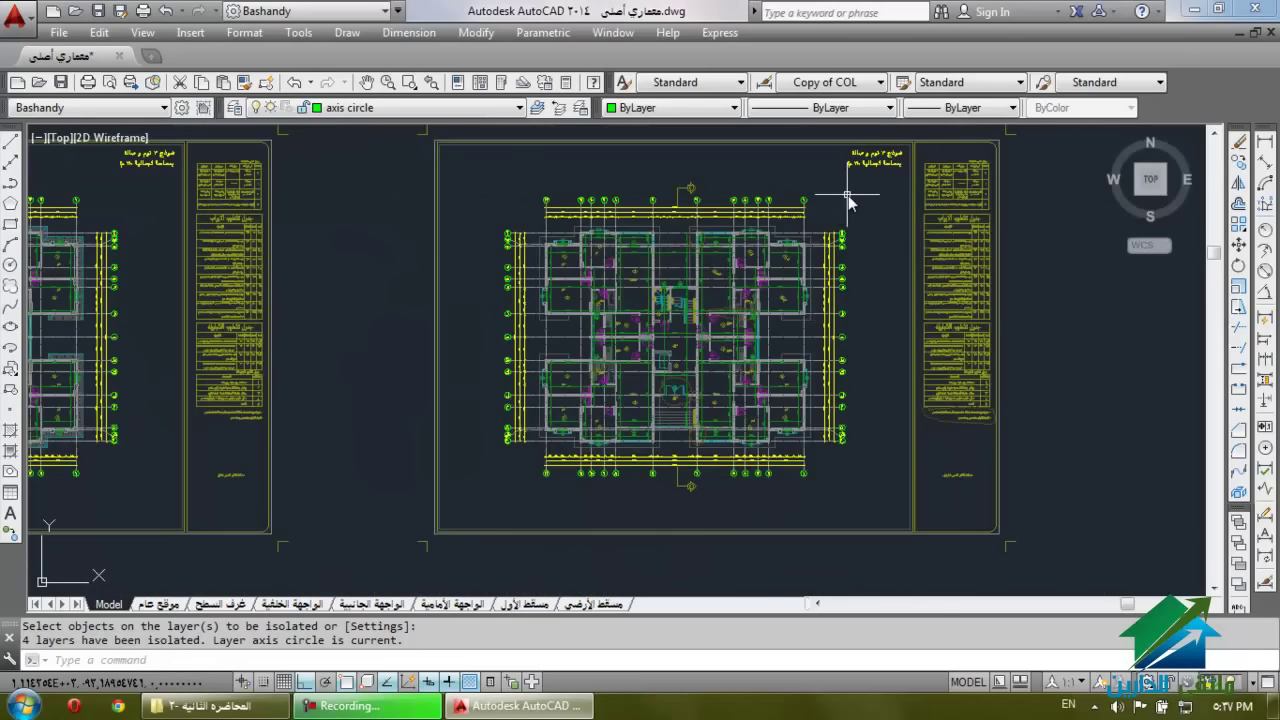
left_click(829, 227)
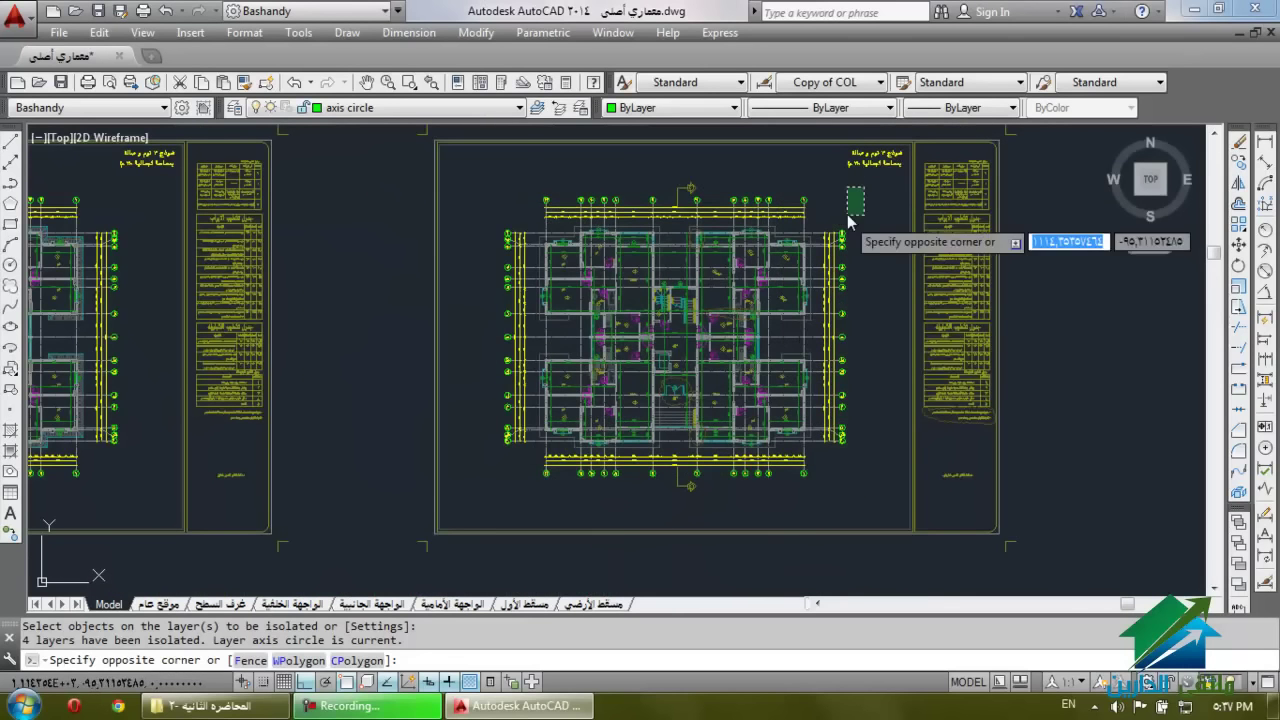
left_click(805, 250)
left_click(322, 108)
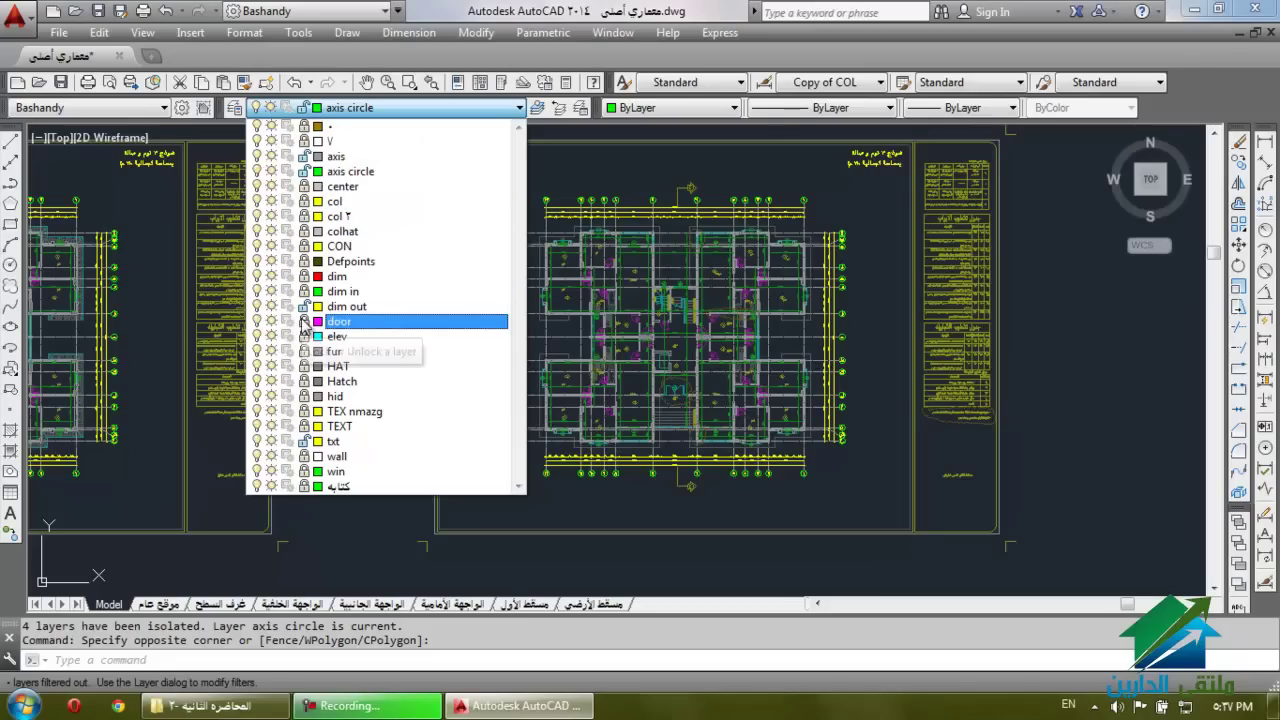
left_click(858, 204)
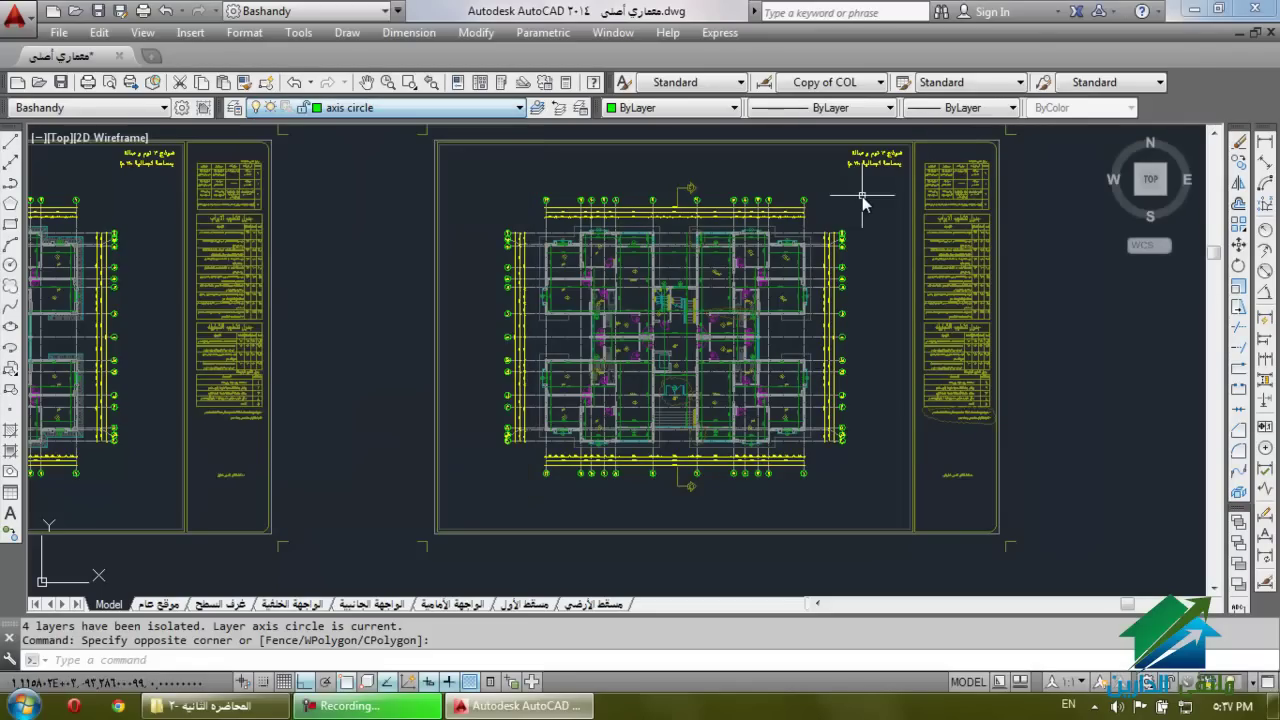
Copy the isolated axes, axis circles and outer dimensions of the whole plan horizontally into the empty area beyond the first stripped copy.
left_click(867, 192)
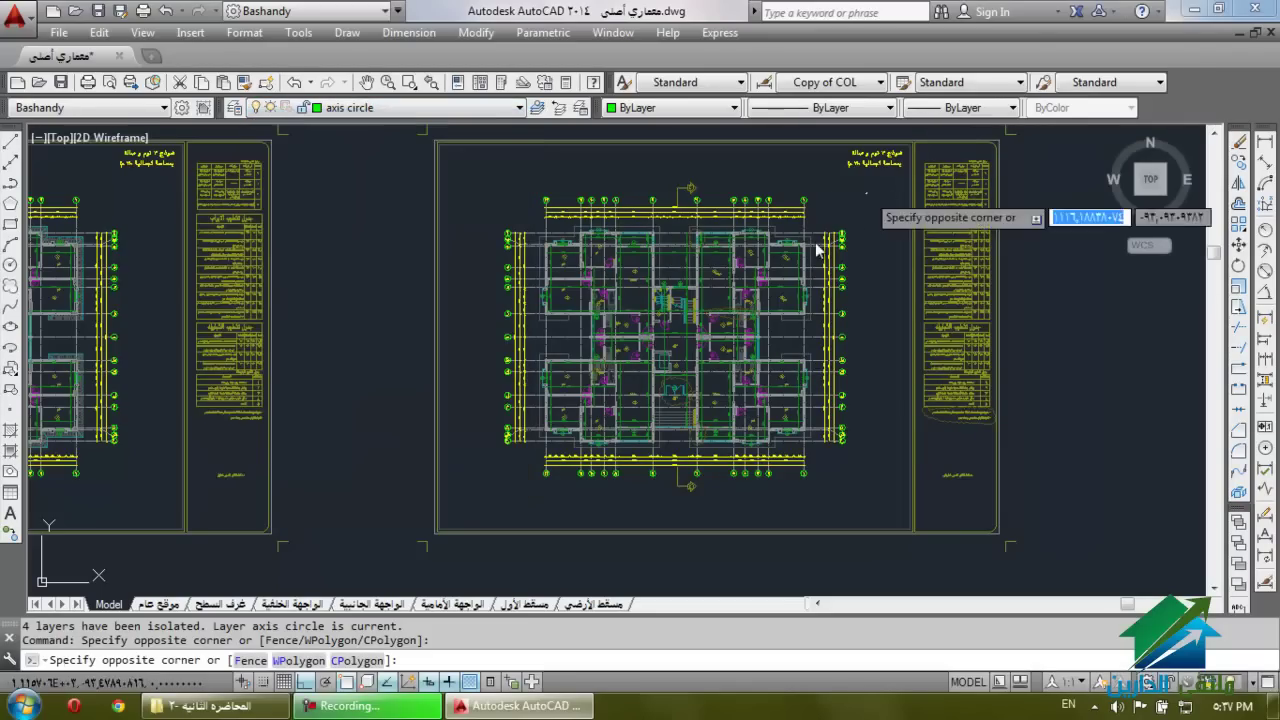
left_click(474, 498)
left_click(483, 514)
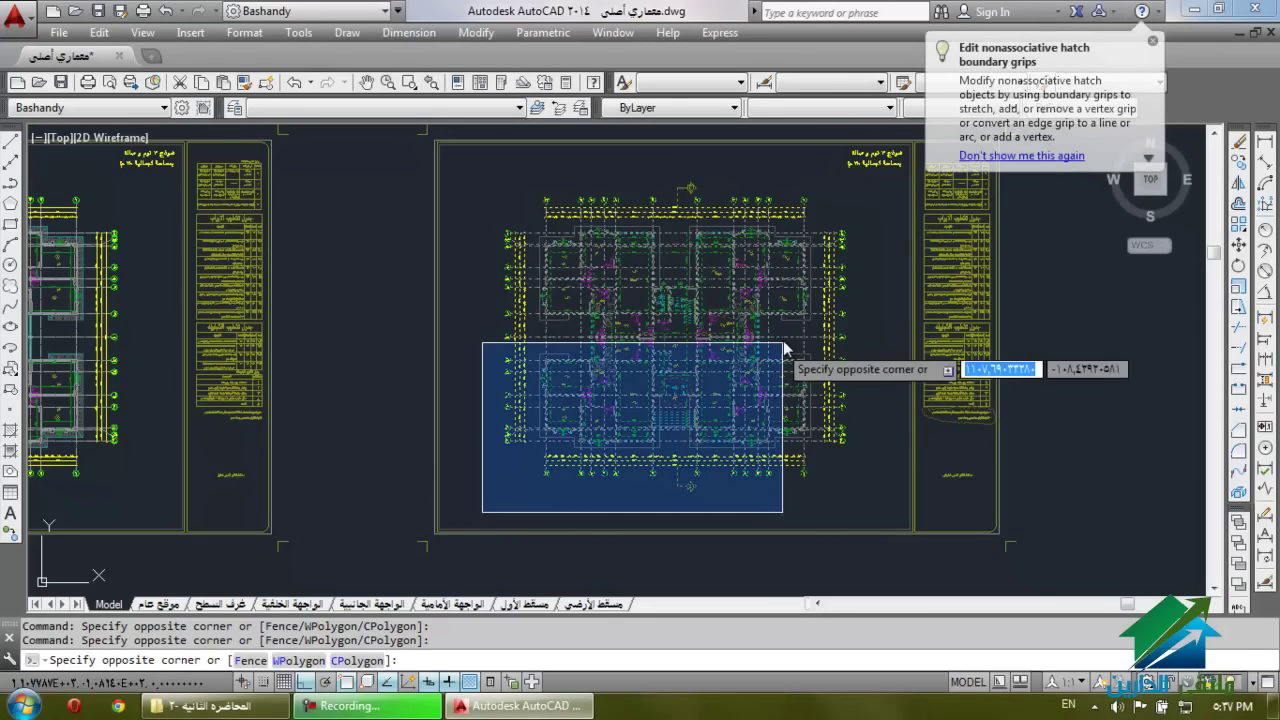
left_click(865, 181)
type("Co")
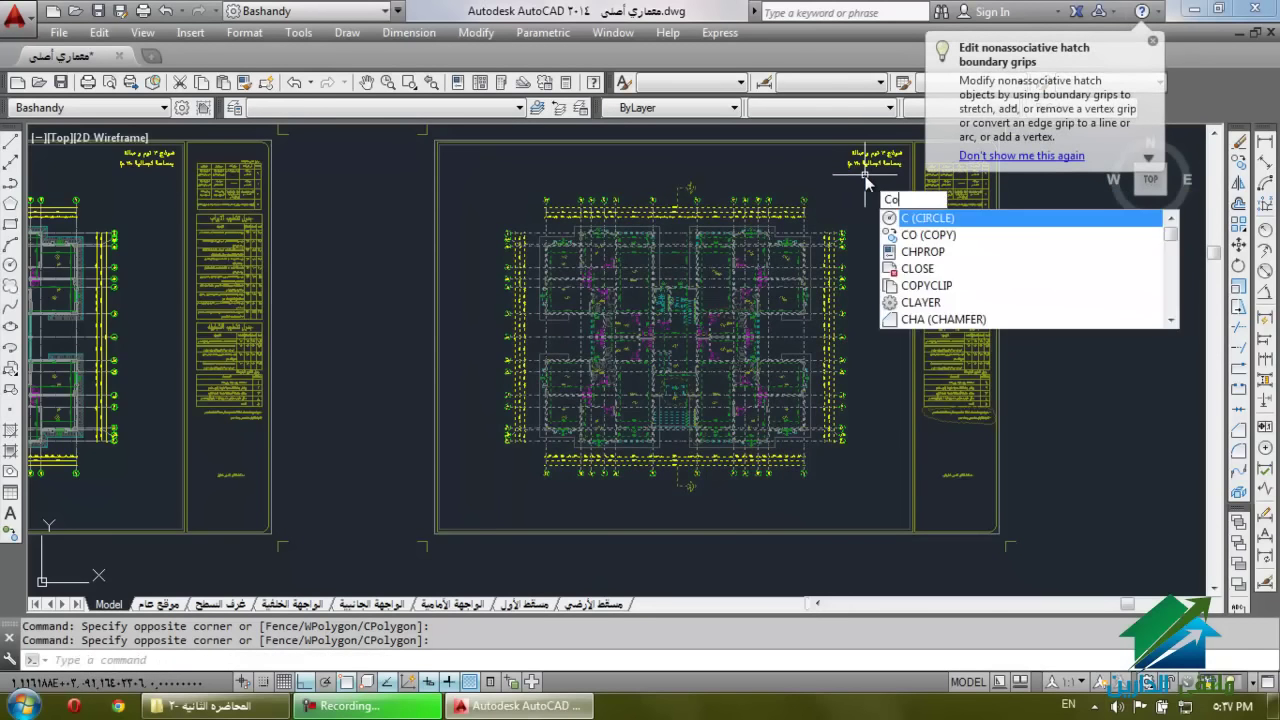
key("Return")
left_click(860, 214)
scroll(857, 233, "down", 4)
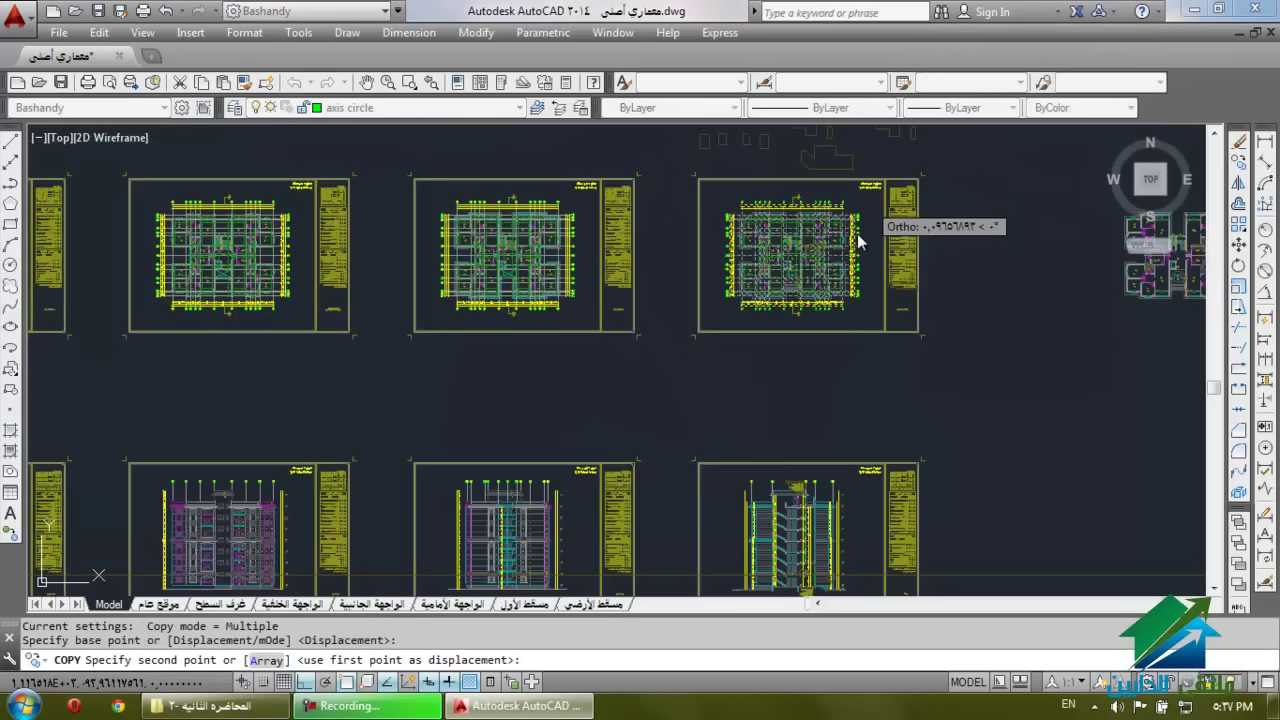
scroll(802, 366, "down", 4)
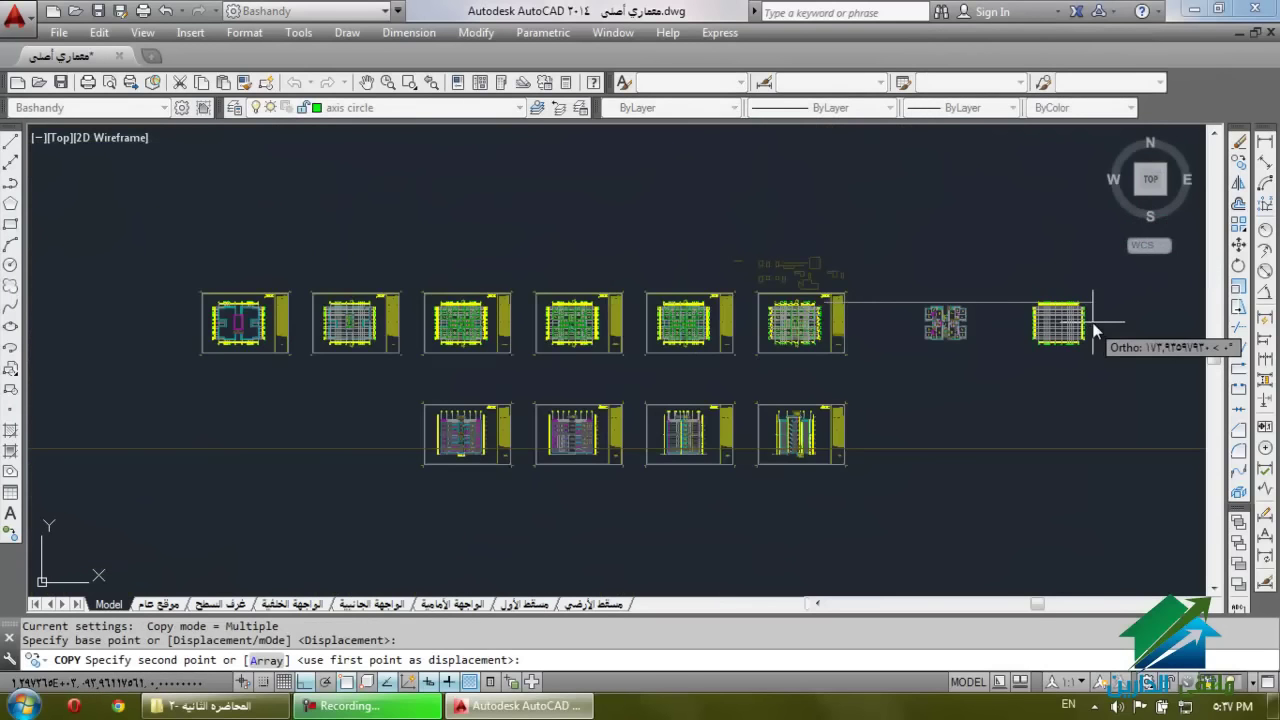
scroll(1093, 330, "up", 4)
left_click(1002, 330)
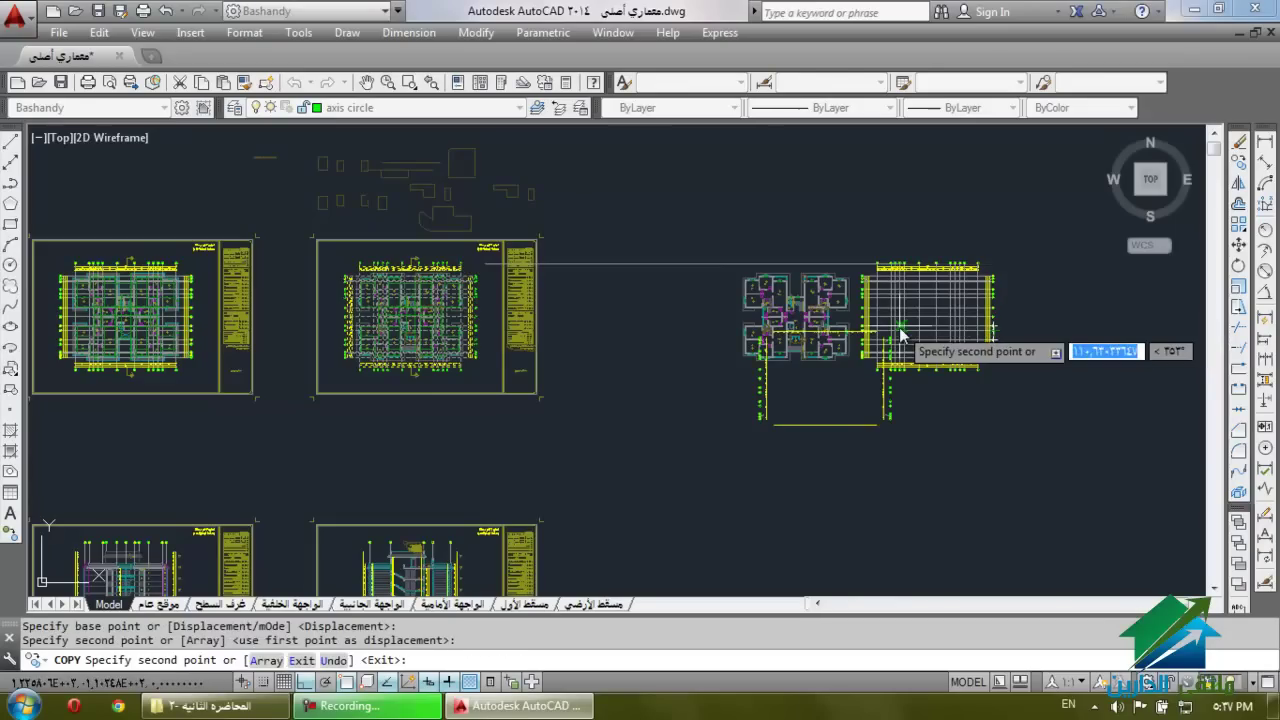
key("Escape")
key("Escape")
key("Escape")
Restore the locked, faded layers to their previous state with LAYUNISO.
scroll(731, 200, "up", 5)
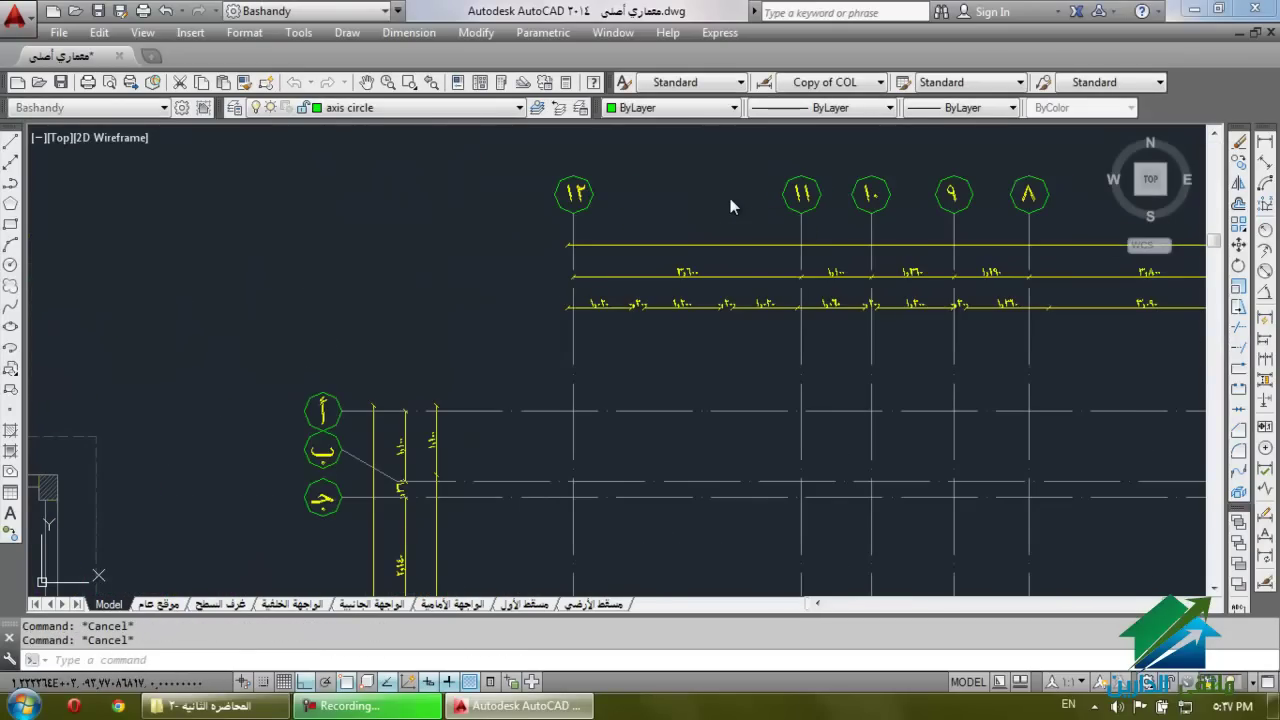
scroll(730, 198, "down", 5)
scroll(730, 198, "down", 3)
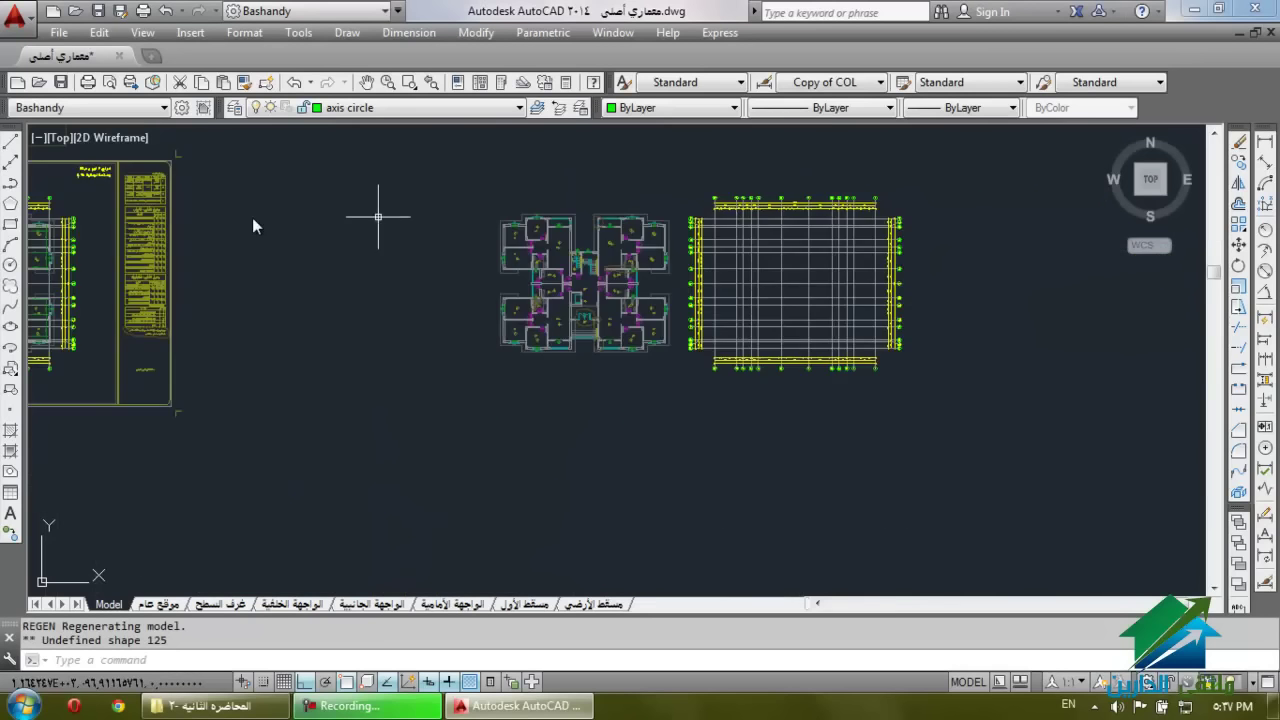
scroll(380, 214, "up", 5)
scroll(571, 249, "down", 3)
scroll(265, 250, "up", 4)
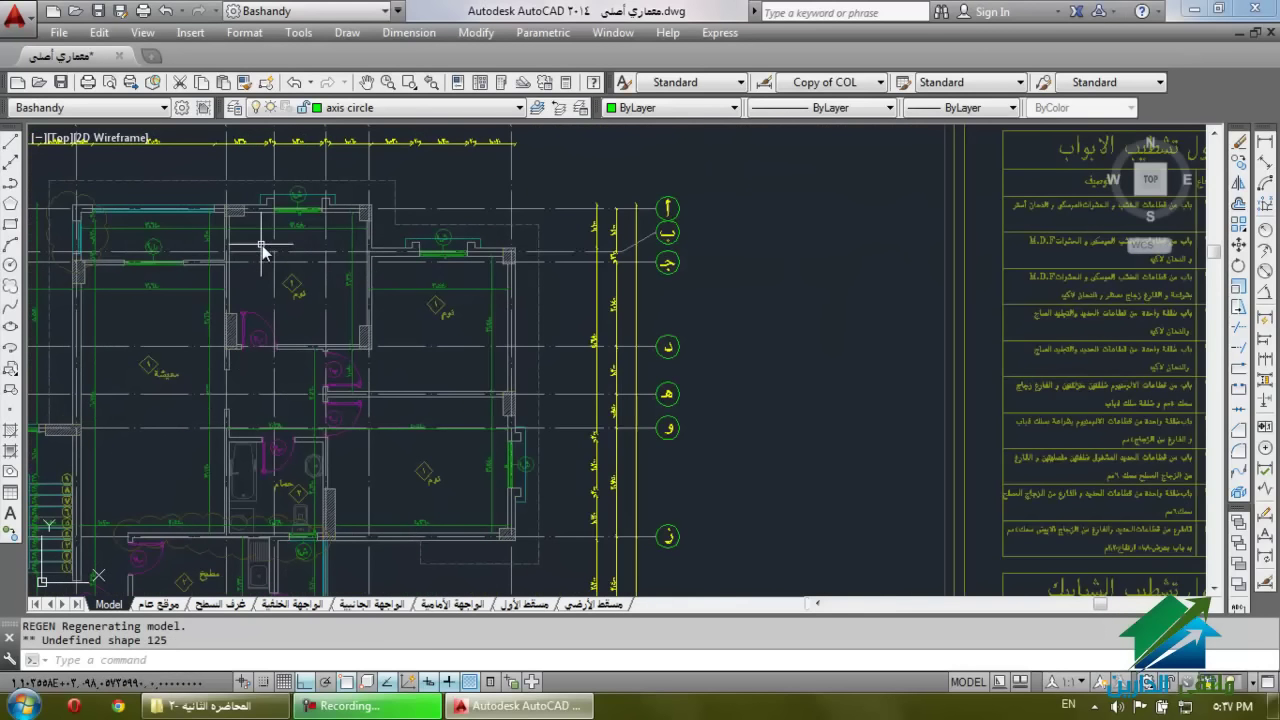
left_click(801, 229)
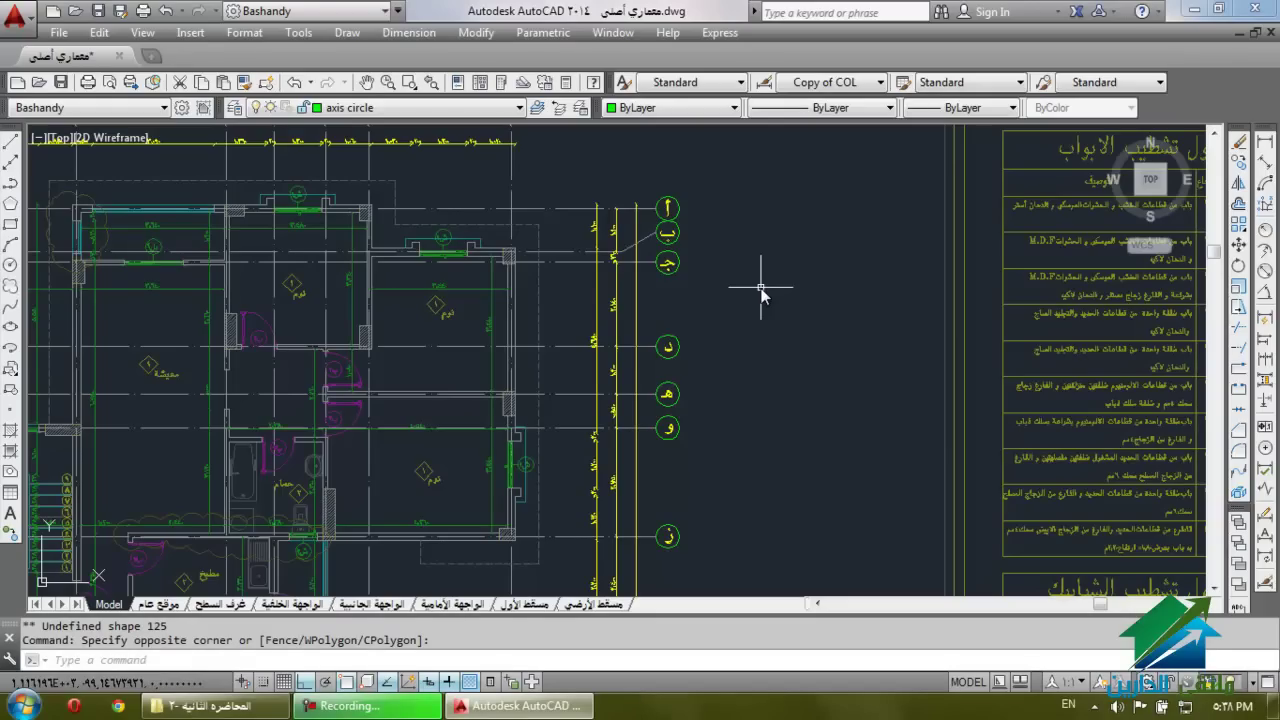
type("LAYUN")
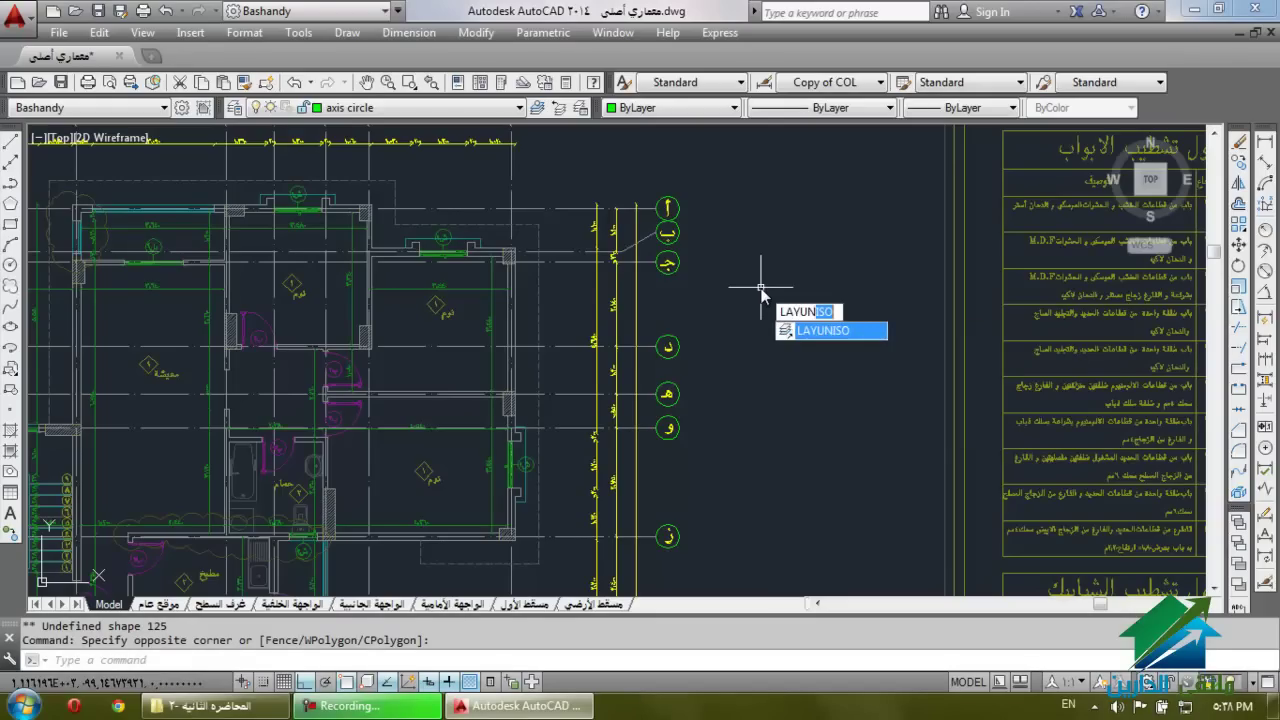
type("ISO")
key("Return")
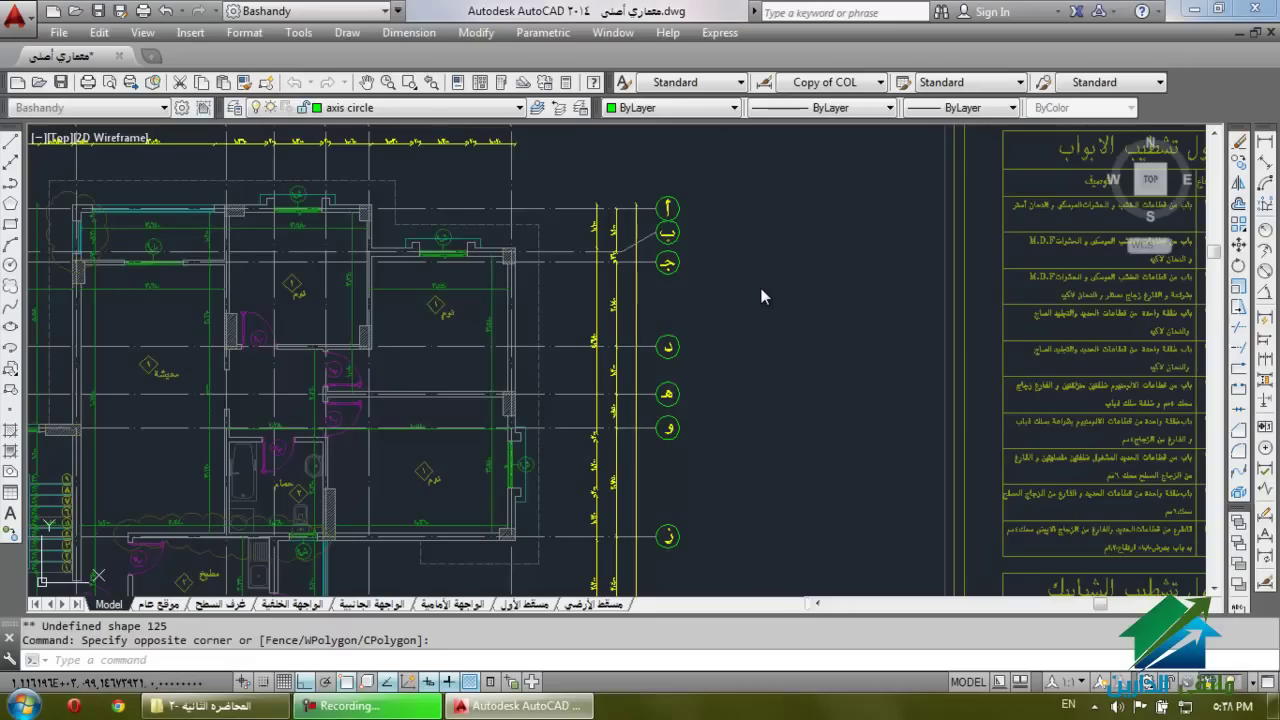
key("Escape")
key("Escape")
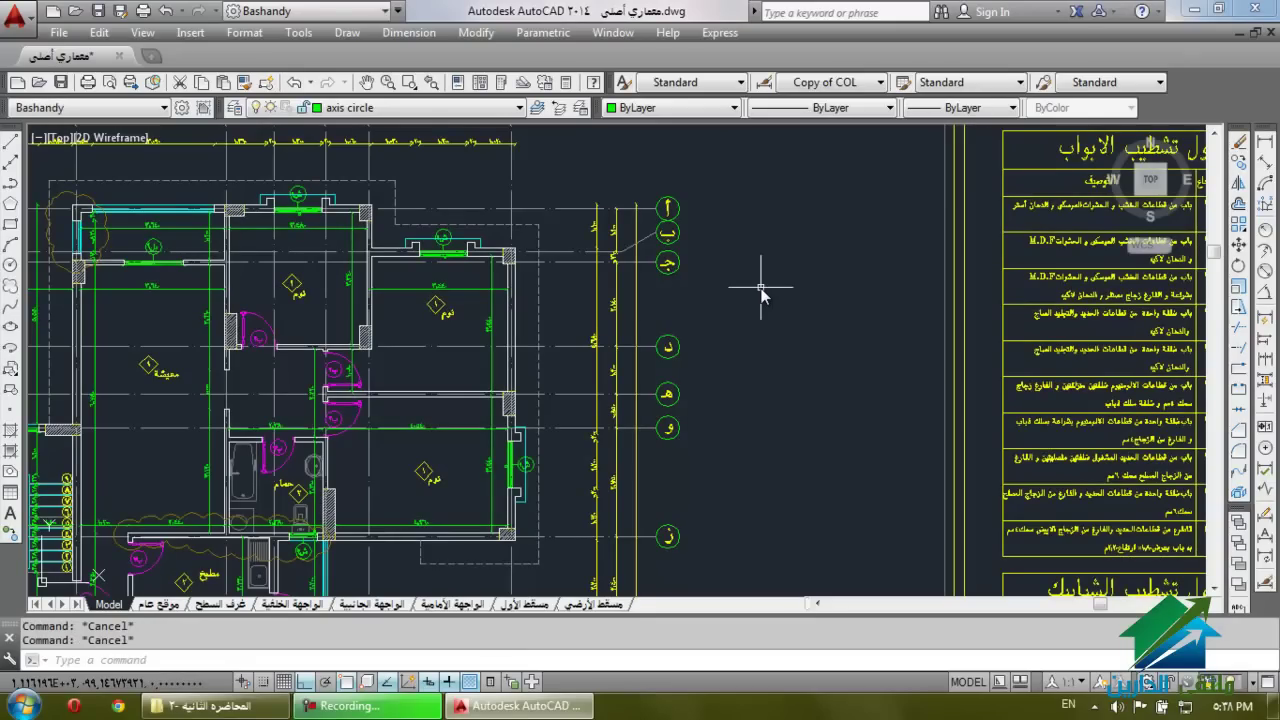
left_click(762, 288)
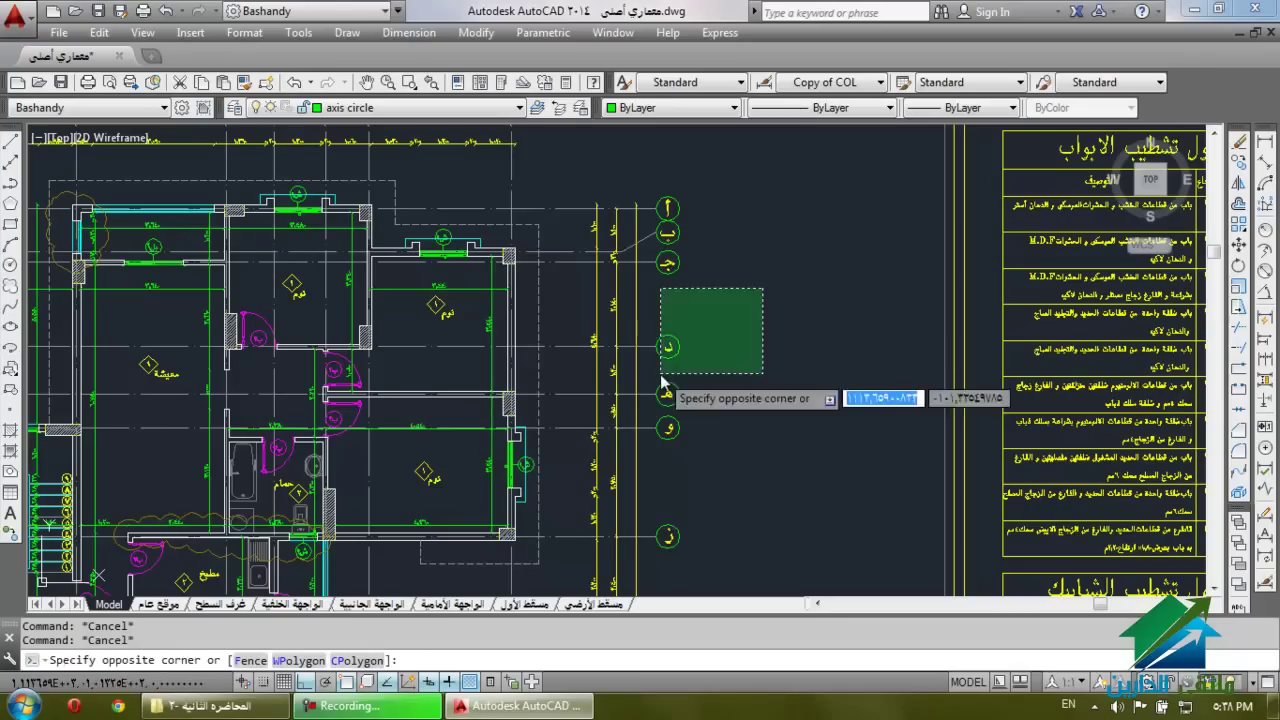
left_click(630, 406)
key("Escape")
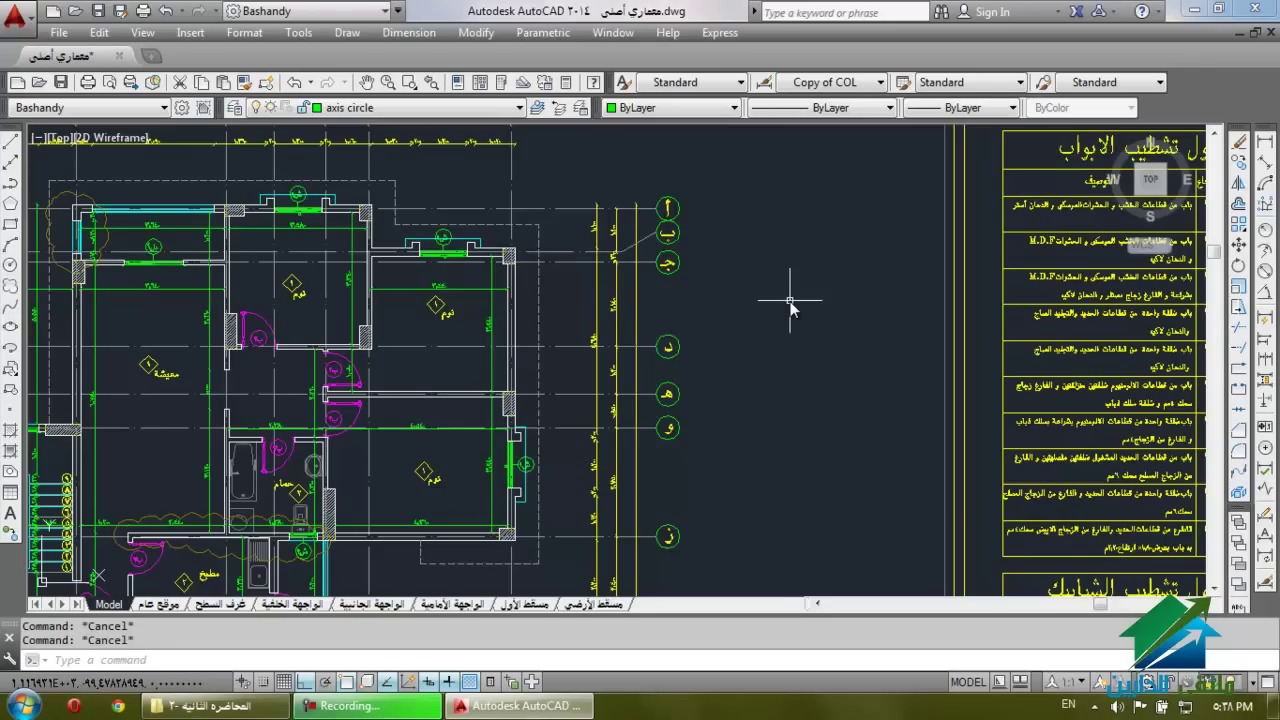
Look over the row of sheets and the floor plan details at several magnifications.
scroll(790, 305, "down", 8)
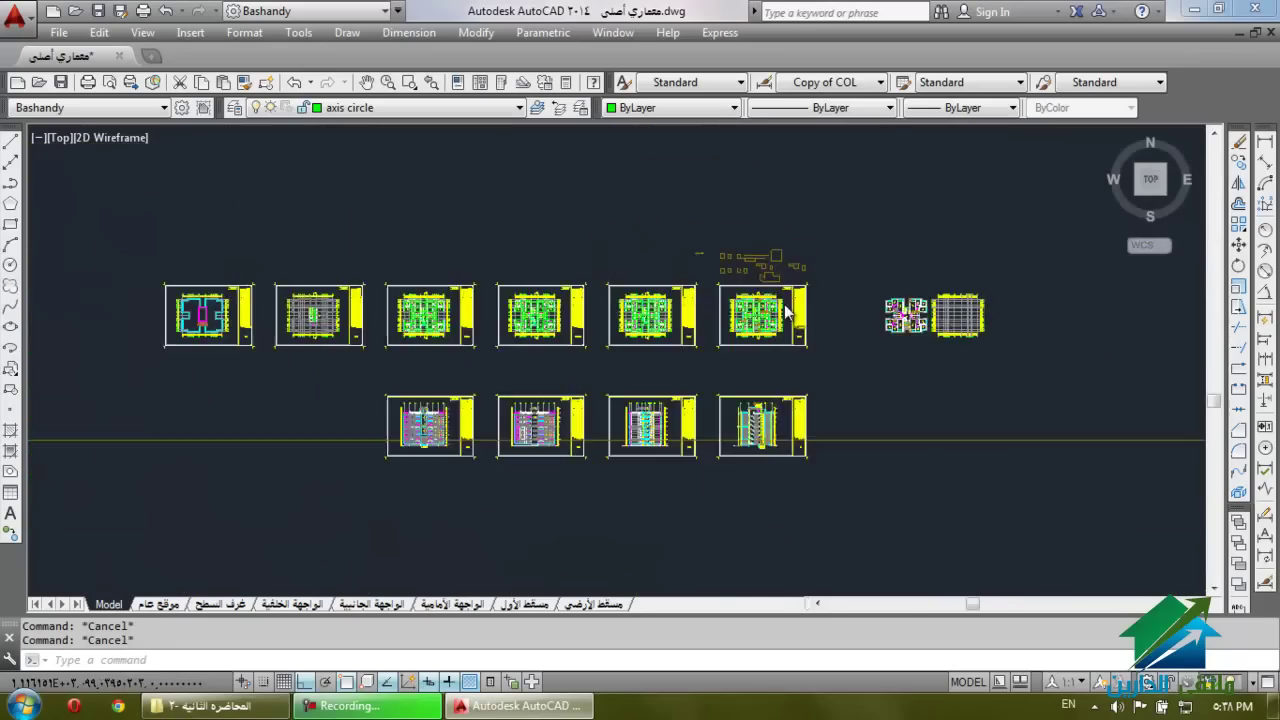
scroll(797, 258, "up", 12)
scroll(797, 258, "down", 8)
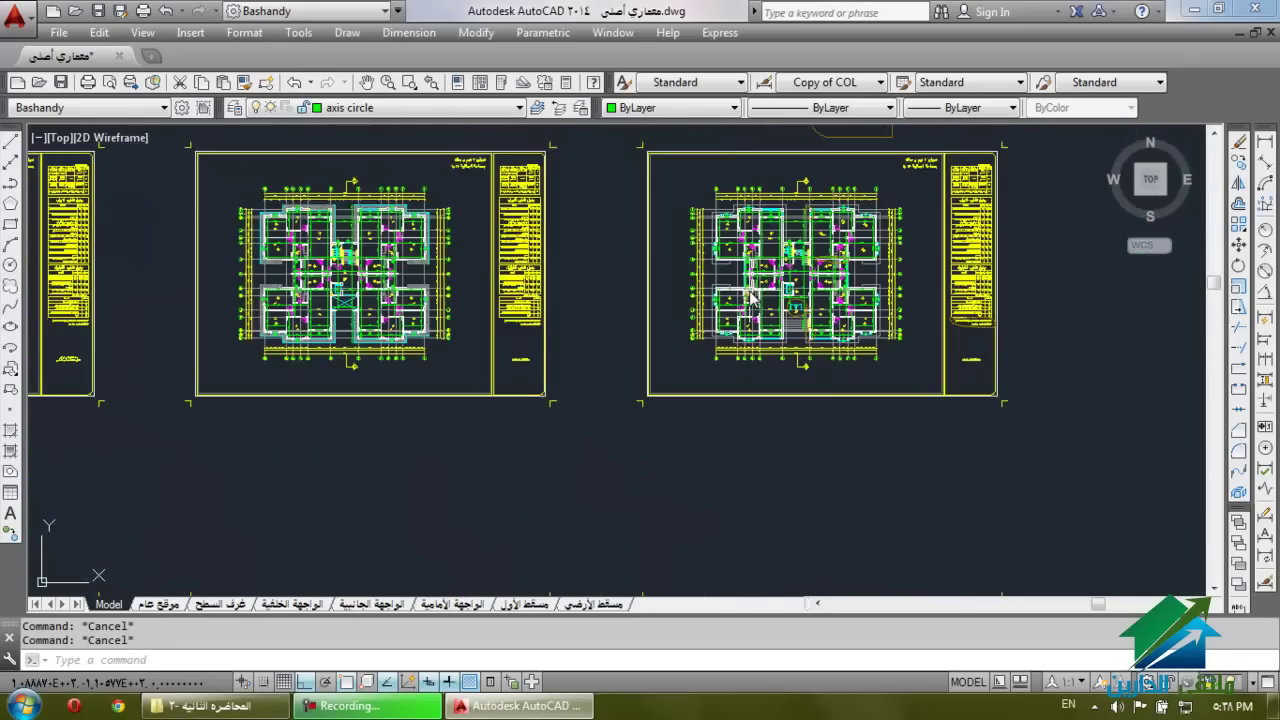
scroll(755, 265, "up", 10)
scroll(752, 252, "down", 2)
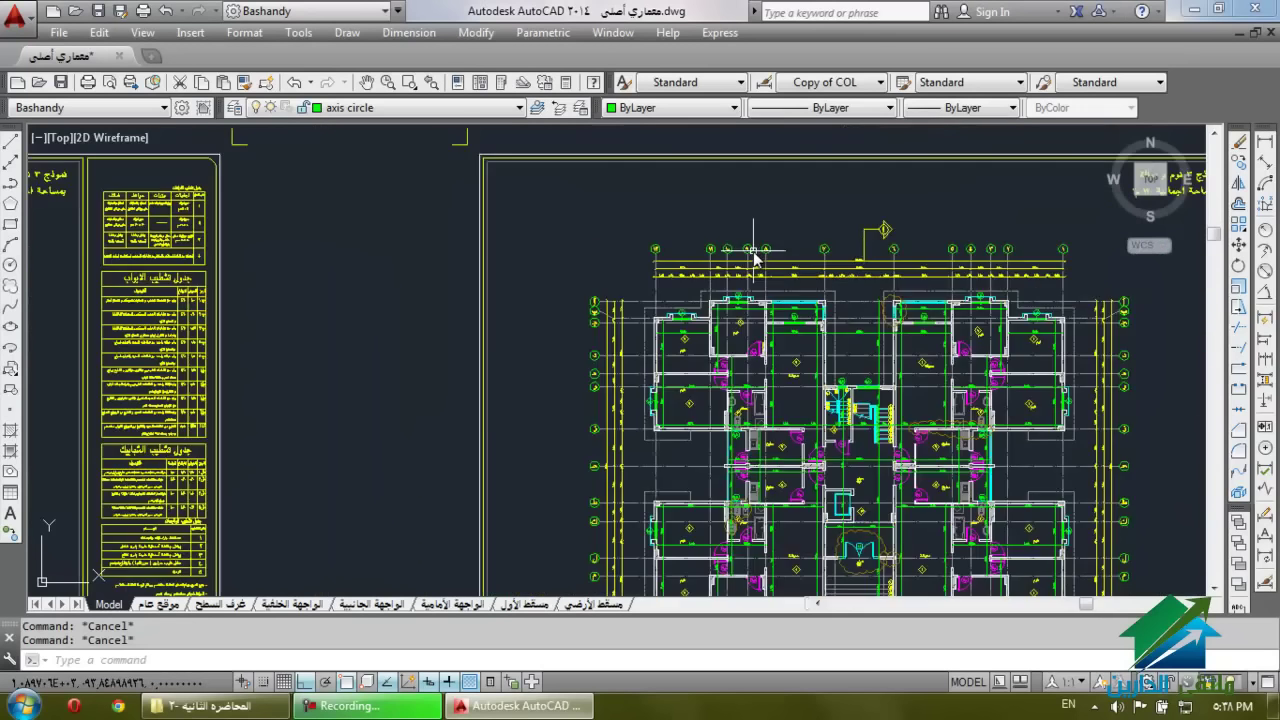
scroll(752, 252, "up", 6)
scroll(755, 258, "down", 10)
scroll(755, 258, "down", 4)
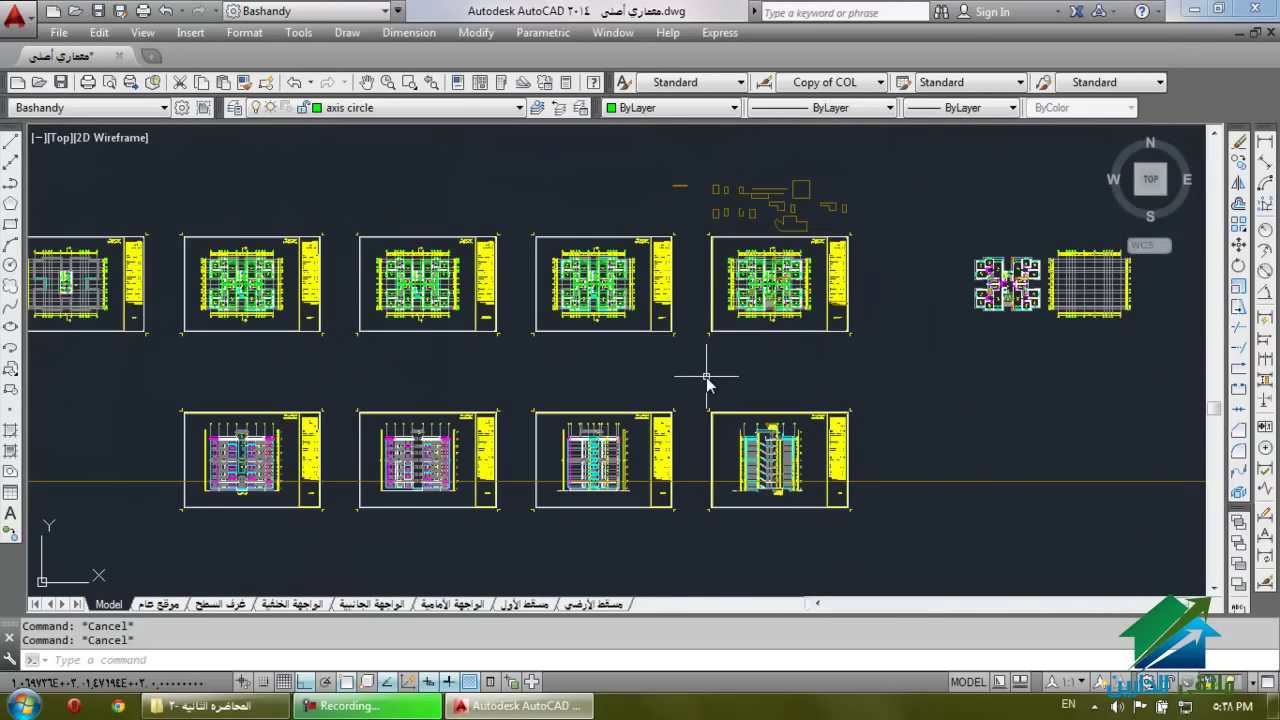
scroll(834, 342, "down", 2)
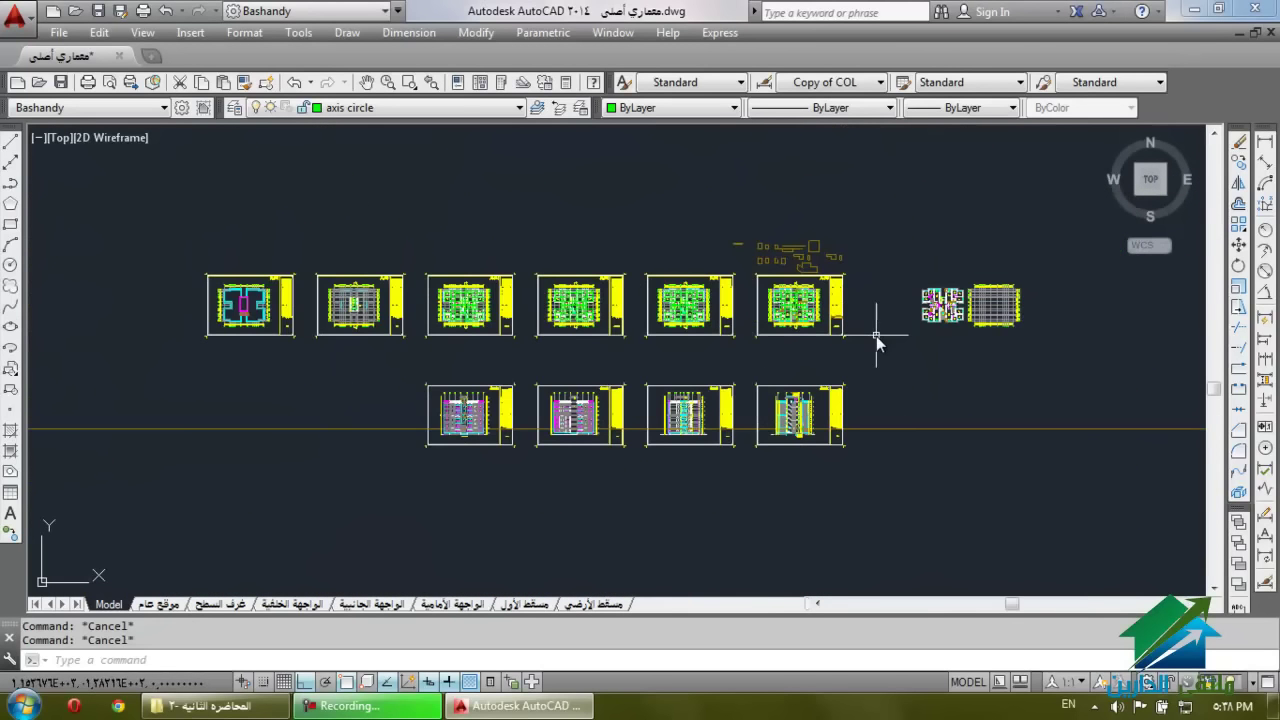
scroll(966, 305, "up", 10)
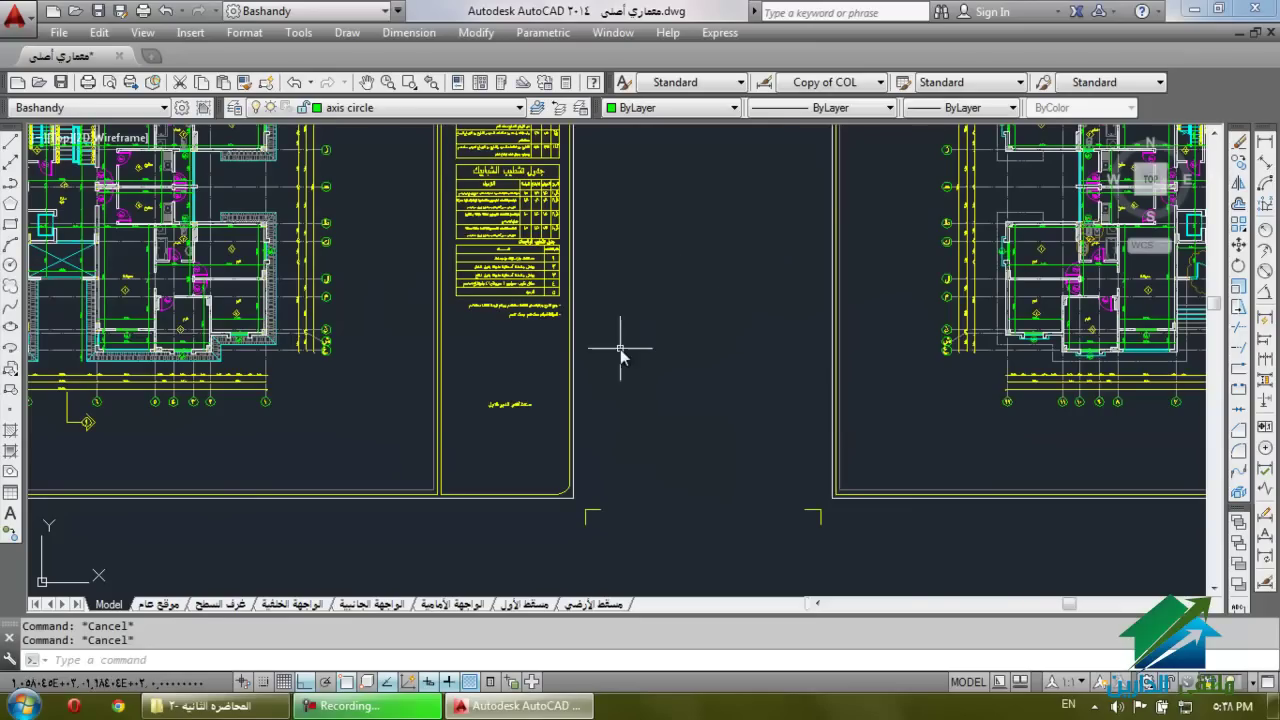
scroll(651, 340, "down", 2)
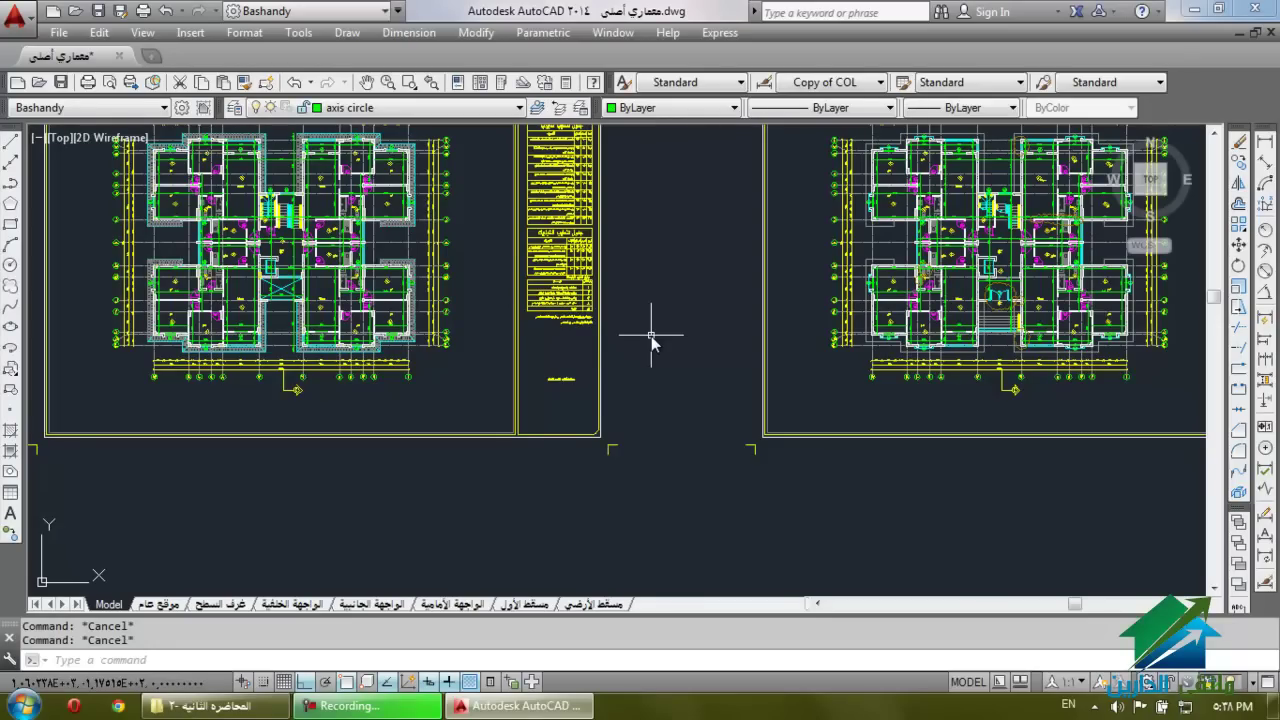
Shift the view across the neighbouring floor plan sheets with the PAN command, ending on a complete plan sheet.
type("p")
key("Return")
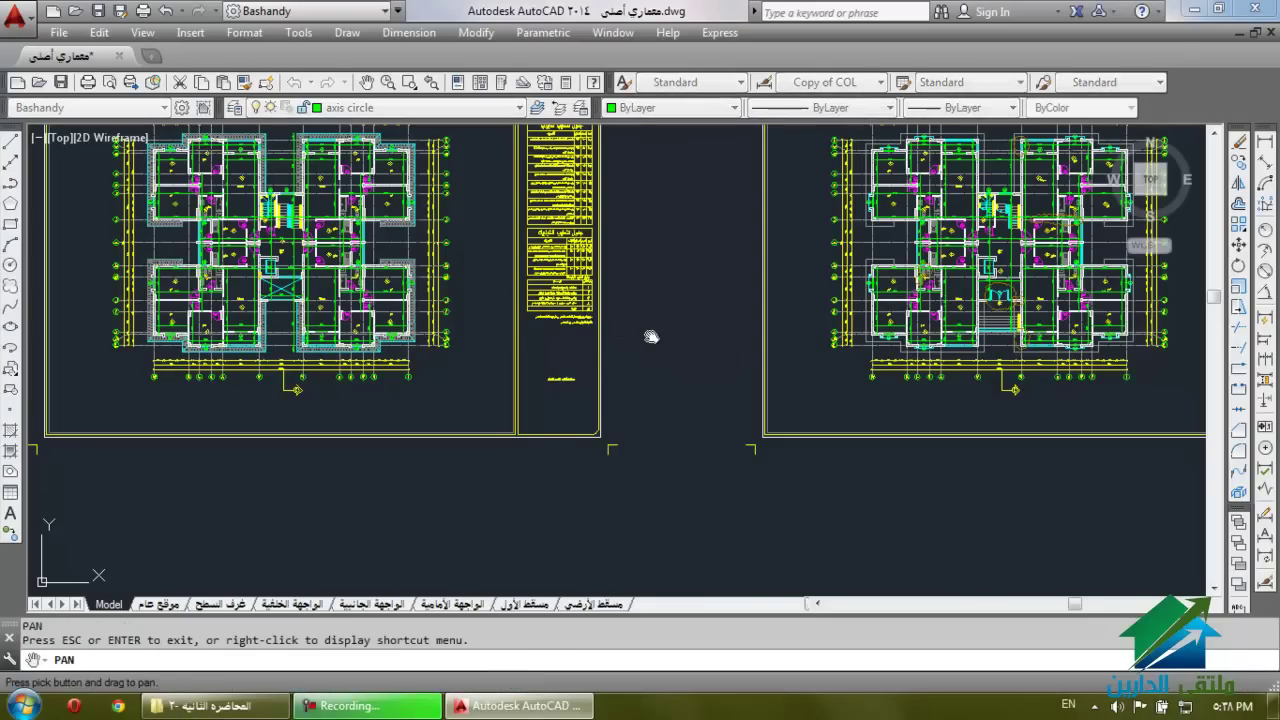
left_click_drag(615, 347, 928, 320)
mouse_move(1014, 296)
left_mouse_down()
mouse_move(889, 323)
mouse_move(75, 274)
left_mouse_up()
mouse_move(232, 260)
left_mouse_down()
mouse_move(653, 374)
mouse_move(440, 372)
mouse_move(720, 360)
mouse_move(260, 375)
mouse_move(462, 368)
mouse_move(118, 352)
mouse_move(523, 264)
left_mouse_up()
left_click_drag(878, 492, 250, 415)
mouse_move(926, 376)
left_mouse_down()
mouse_move(559, 408)
mouse_move(408, 485)
left_mouse_up()
left_click_drag(768, 353, 700, 450)
key("Escape")
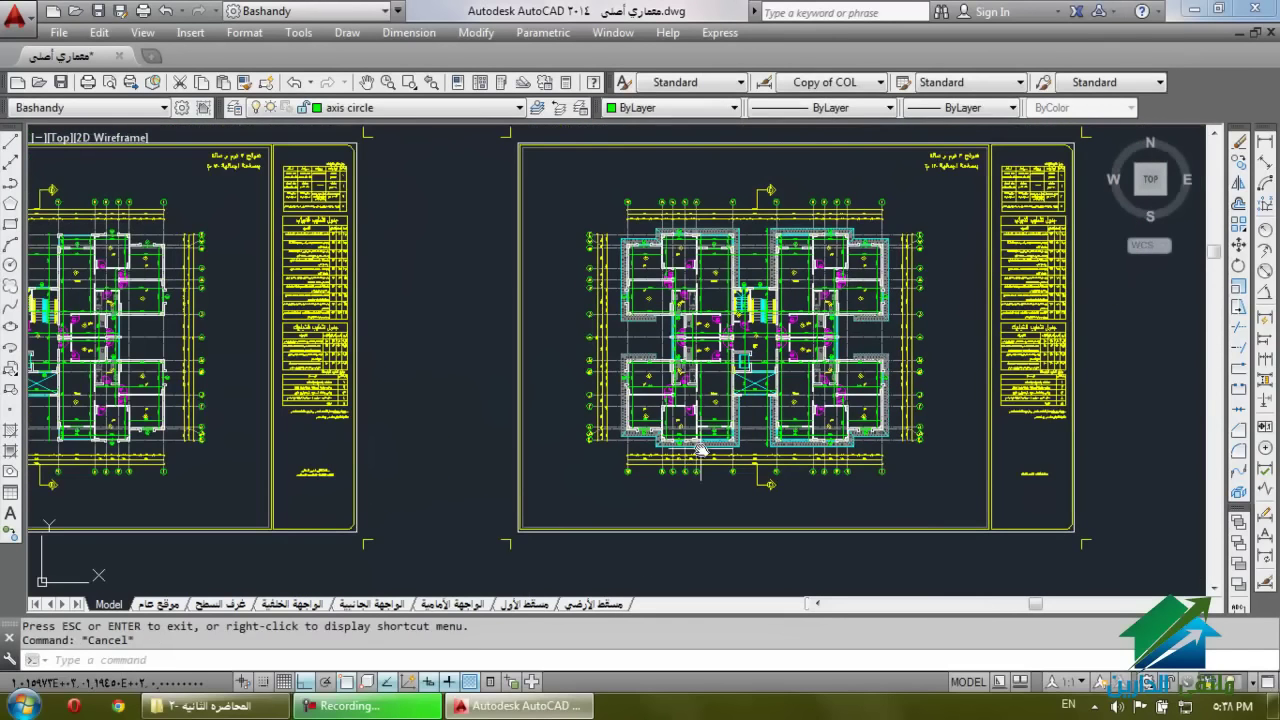
key("Escape")
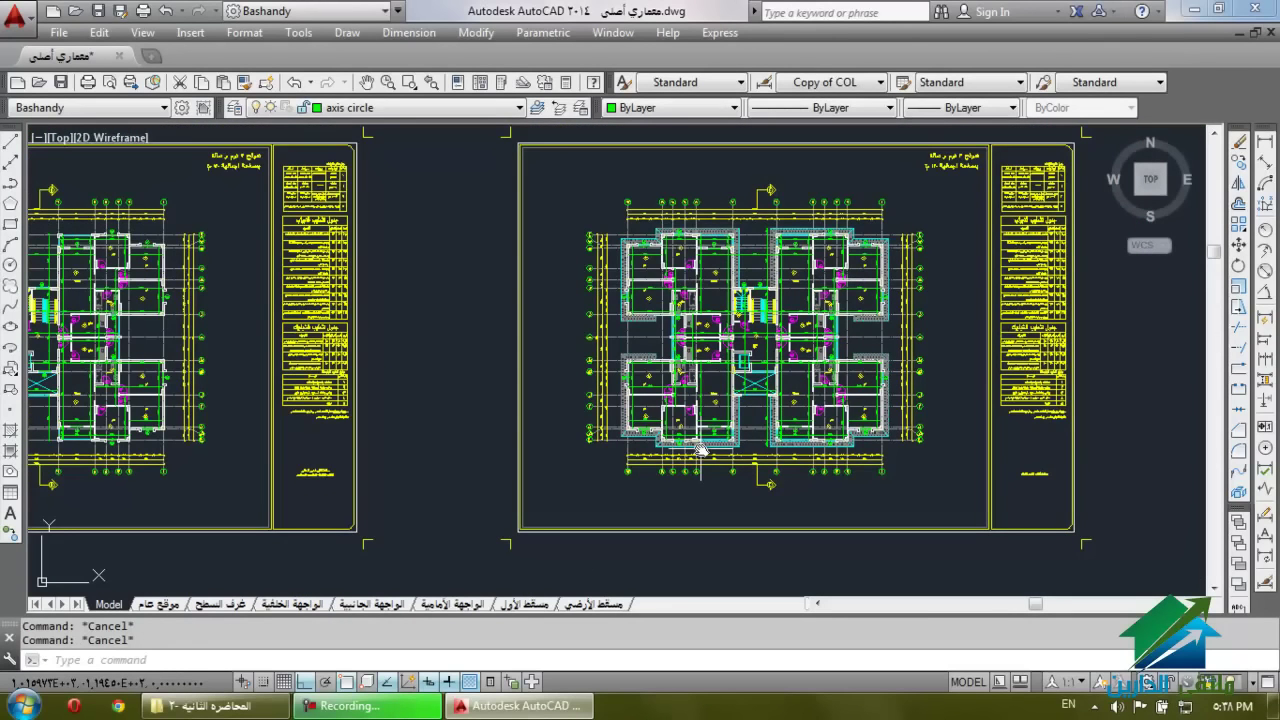
Magnify the upper-right apartment of the plan using ZOOM with the Window option.
type("Z")
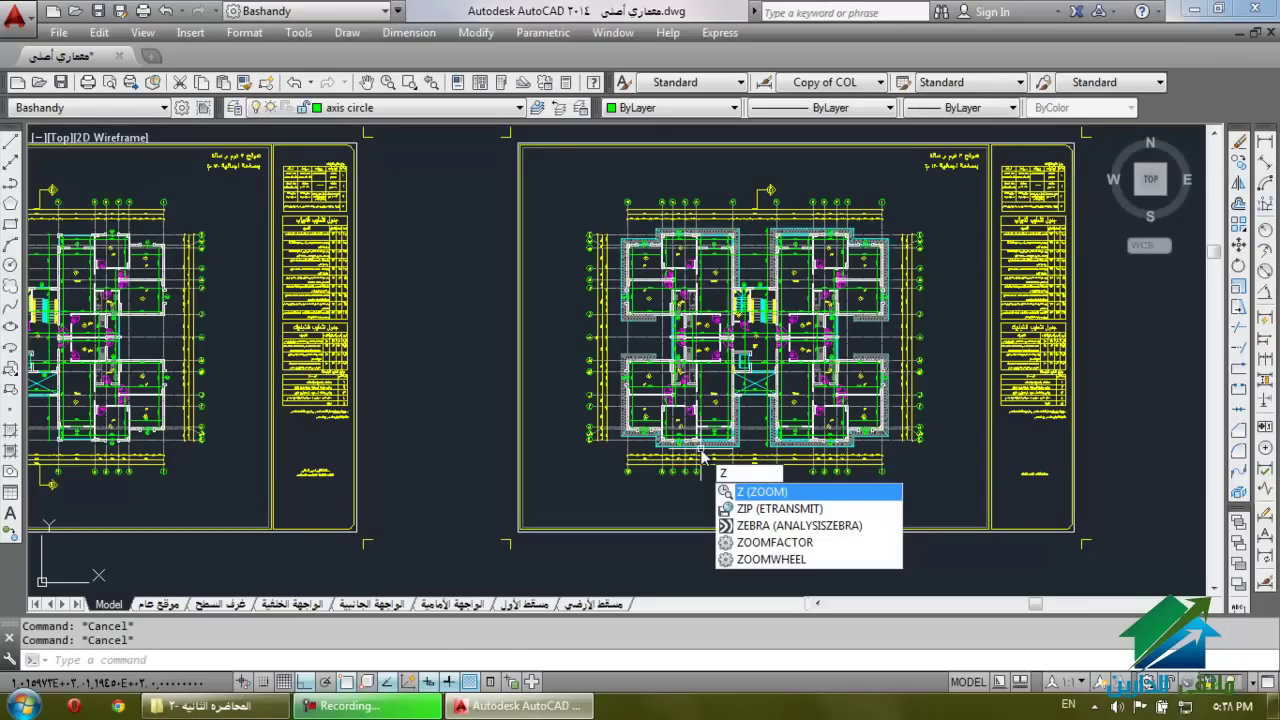
key("Return")
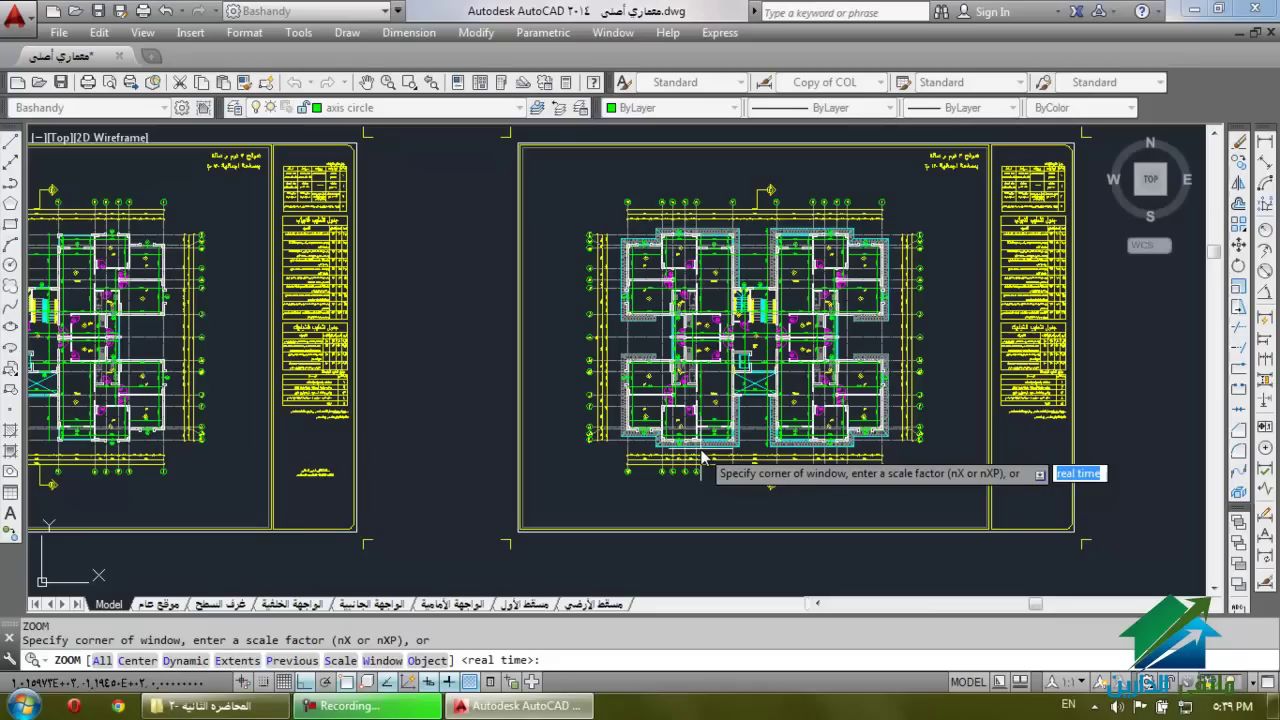
type("w")
key("Return")
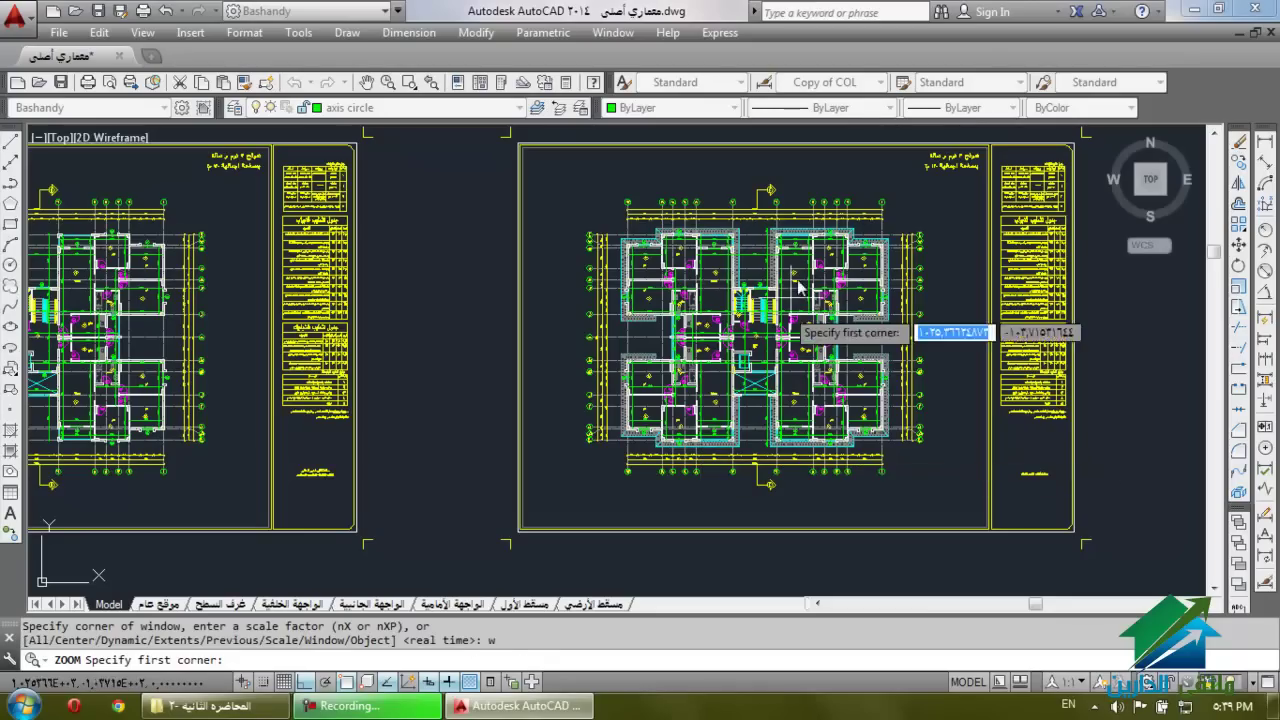
left_click(894, 233)
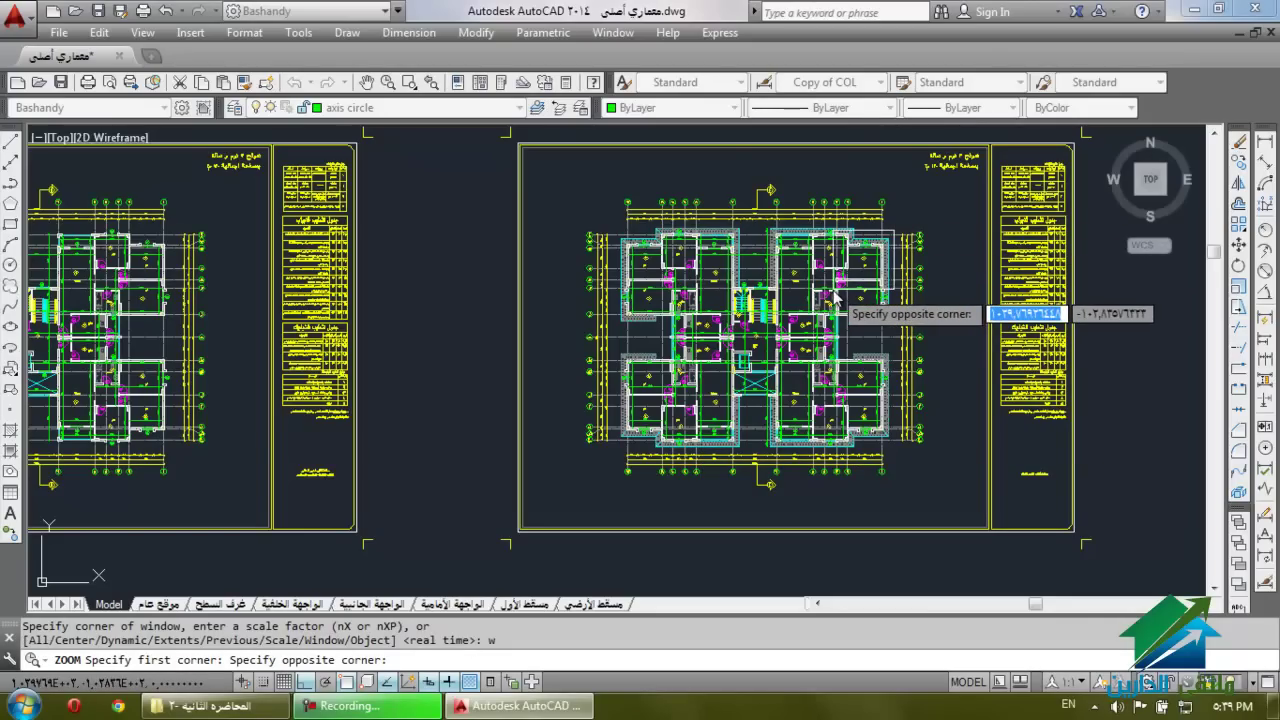
left_click(833, 290)
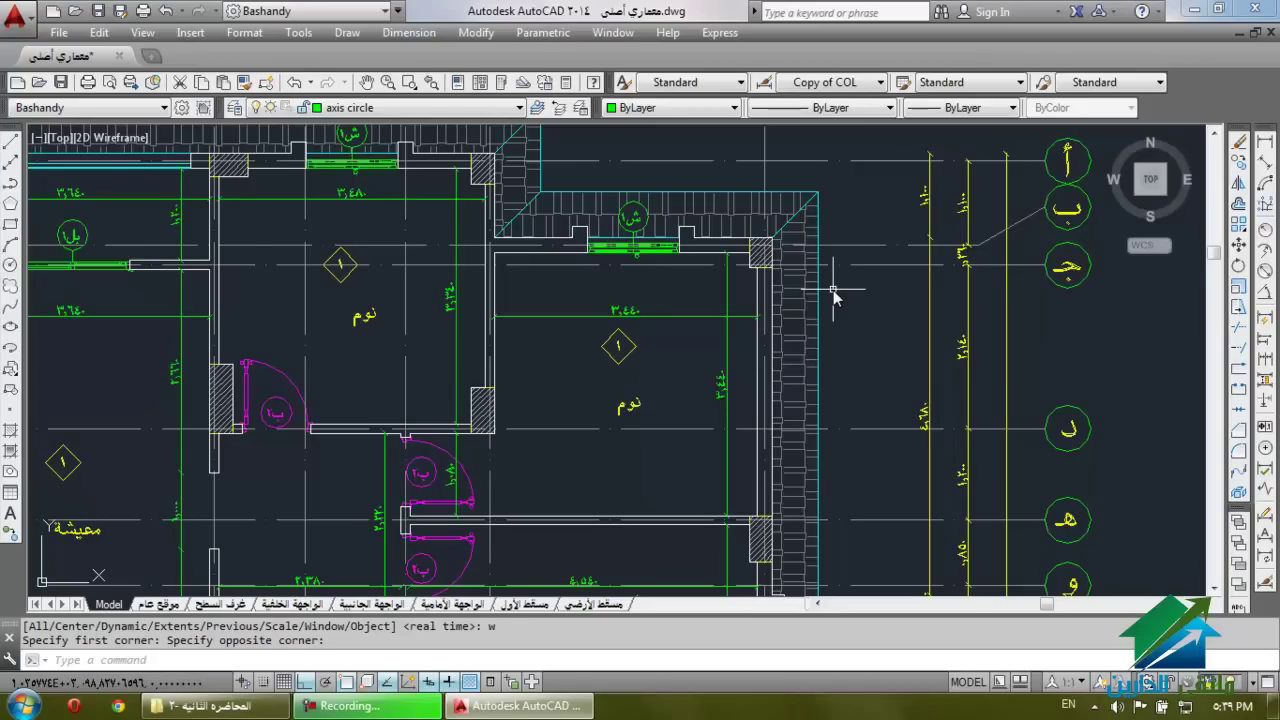
Display the whole drawing using ZOOM with the Extents option.
type("z")
key("Return")
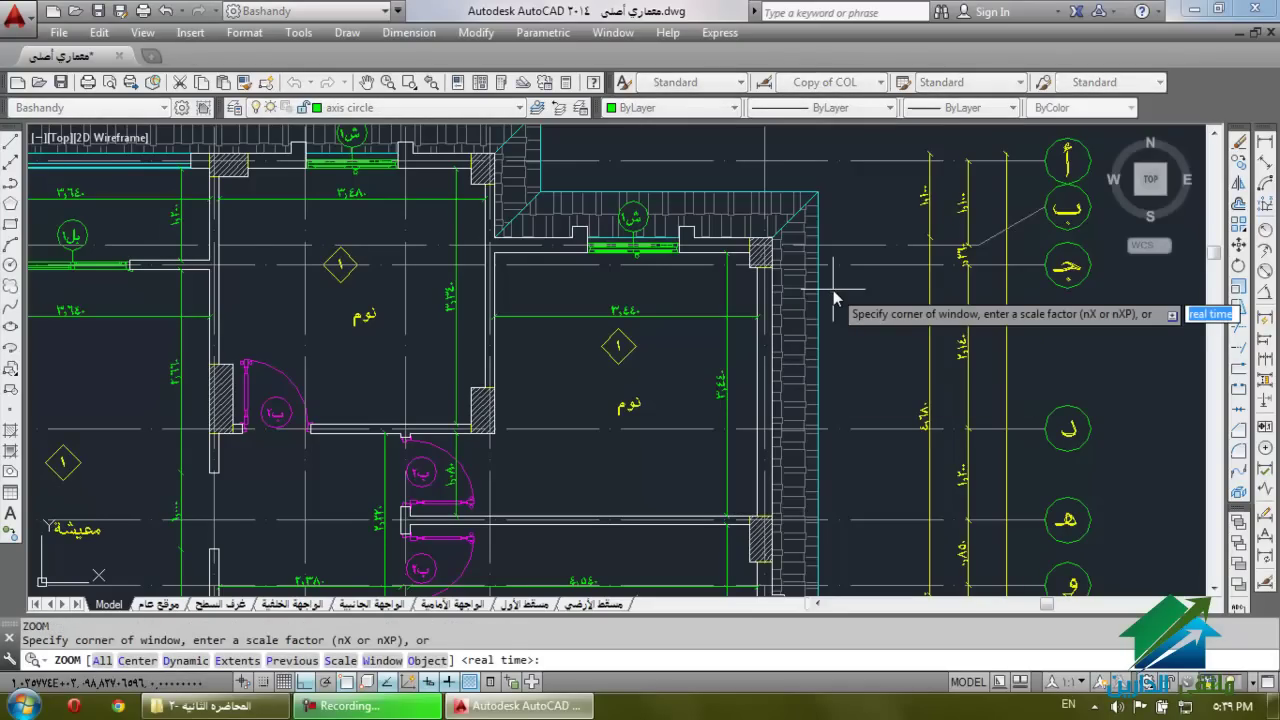
type("e")
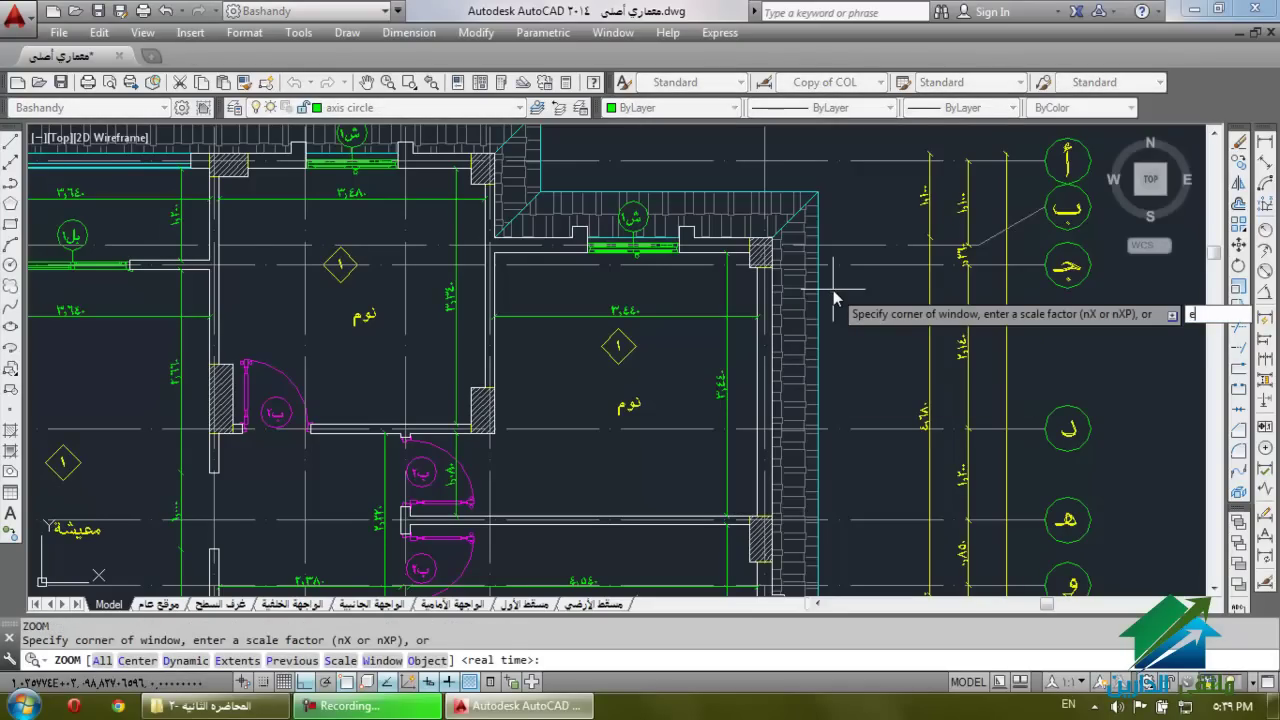
key("Return")
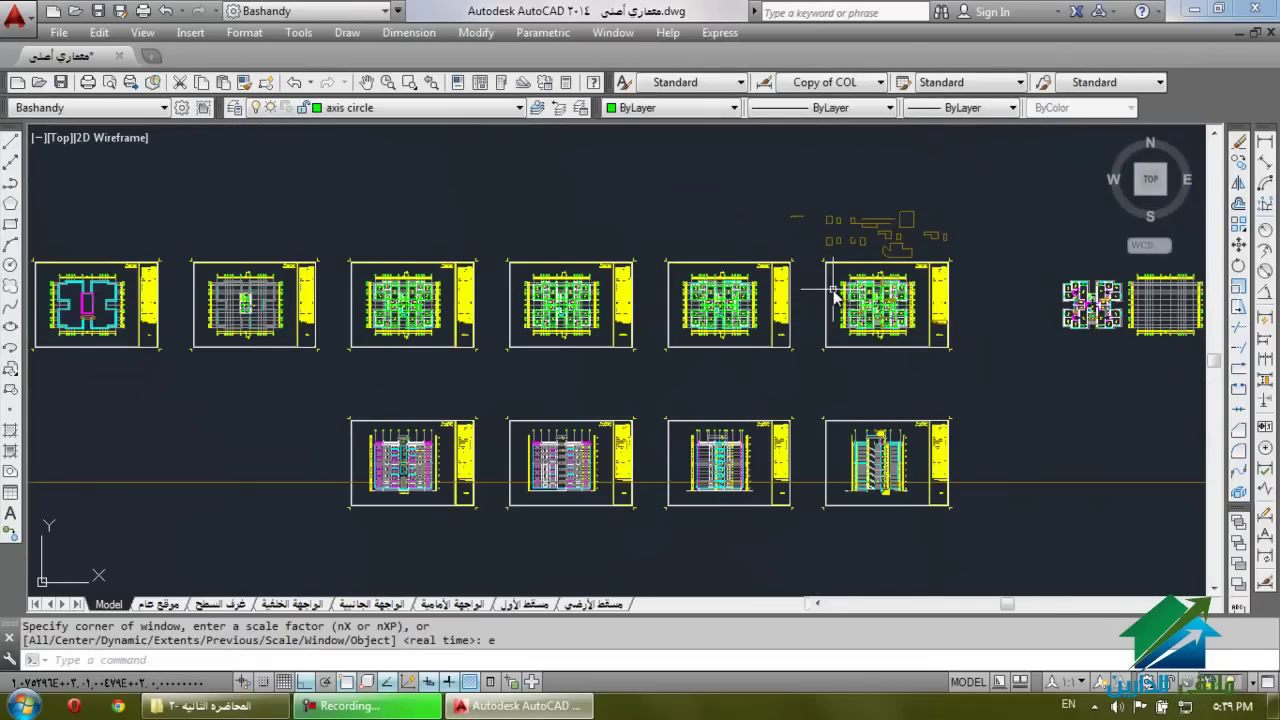
Draw a small rectangle in the empty area far to the right of all the sheets.
scroll(833, 295, "down", 6)
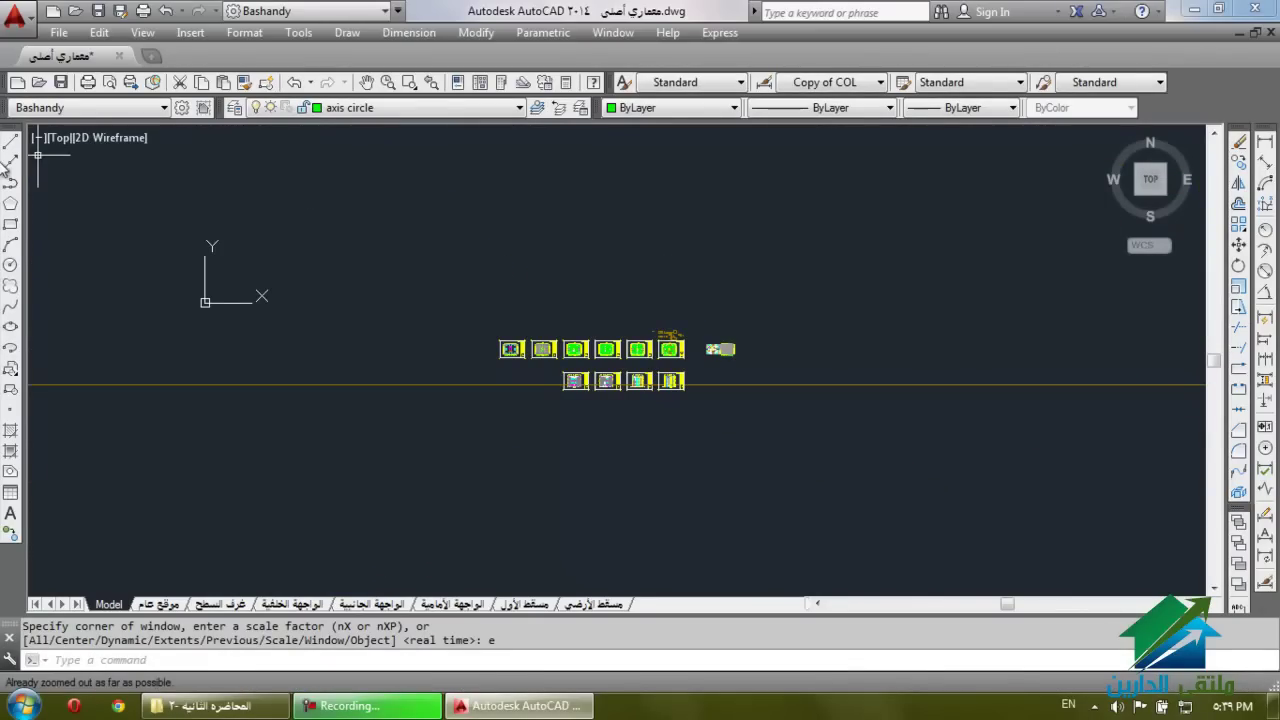
left_click(10, 224)
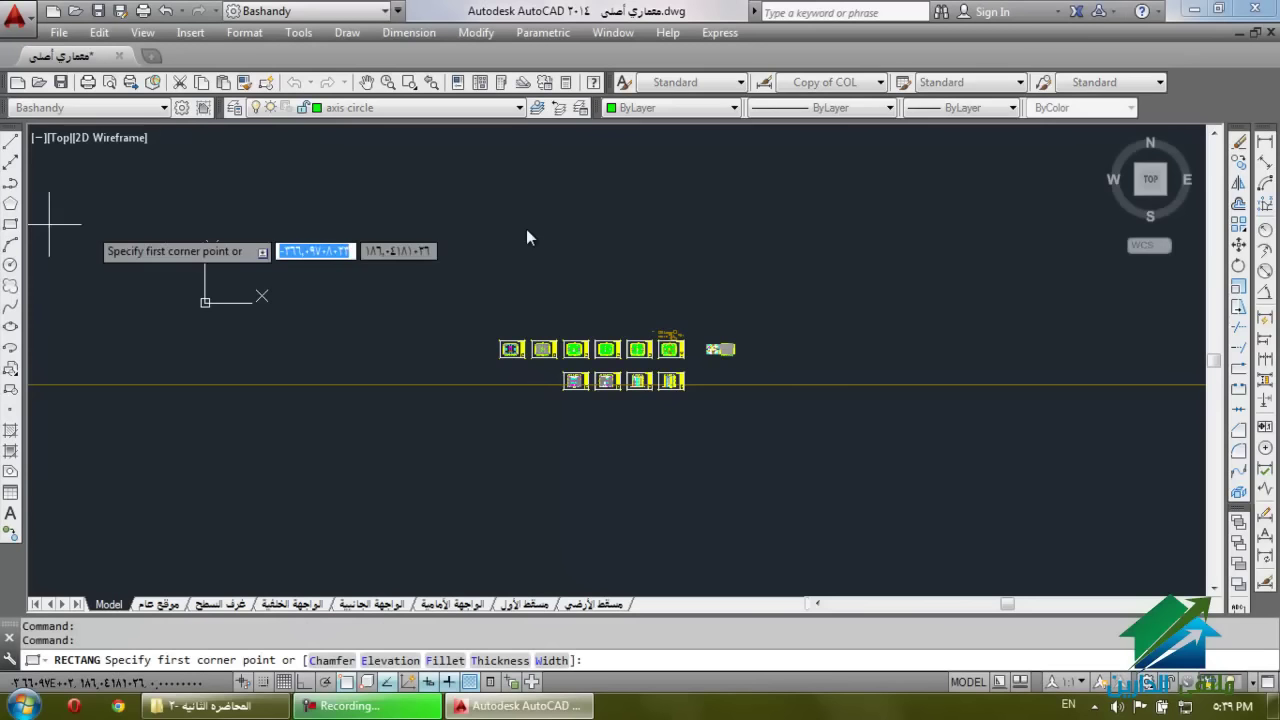
left_click(1178, 301)
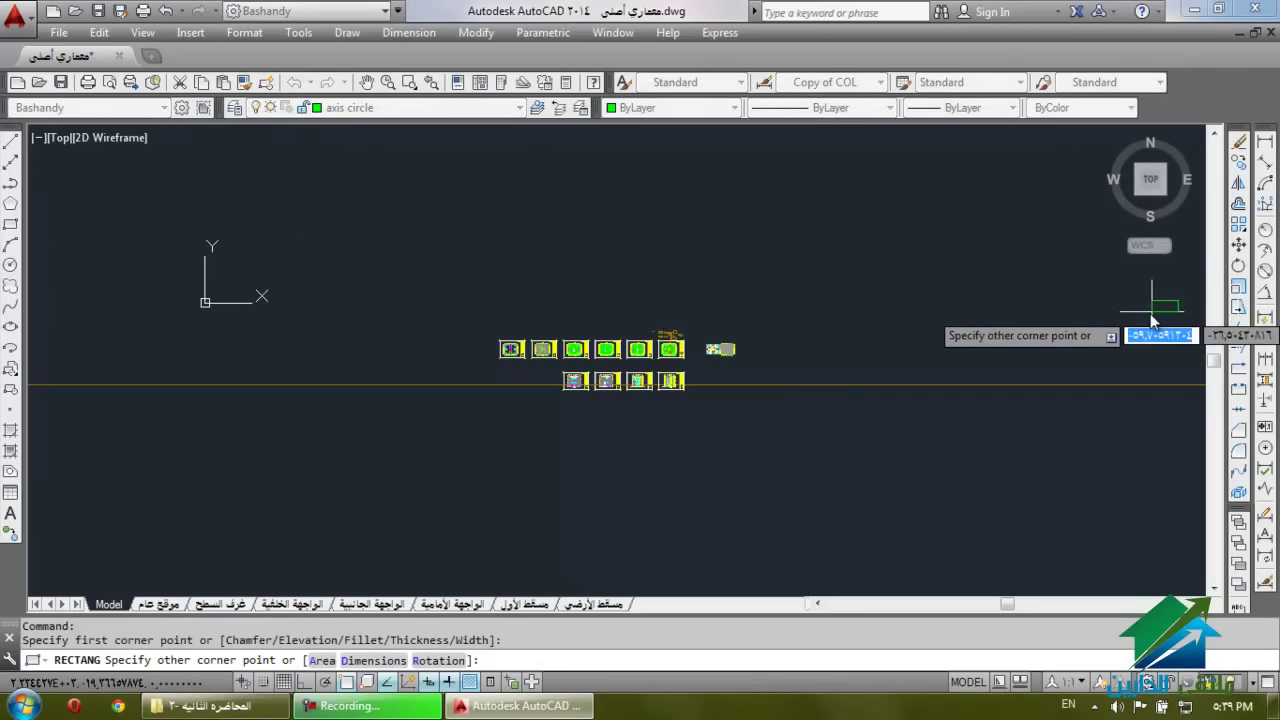
left_click(1140, 314)
key("Escape")
key("Escape")
View a plan's interior up close, and use ZOOM Extents to bring the sheets and the distant rectangle into view.
scroll(648, 355, "up", 7)
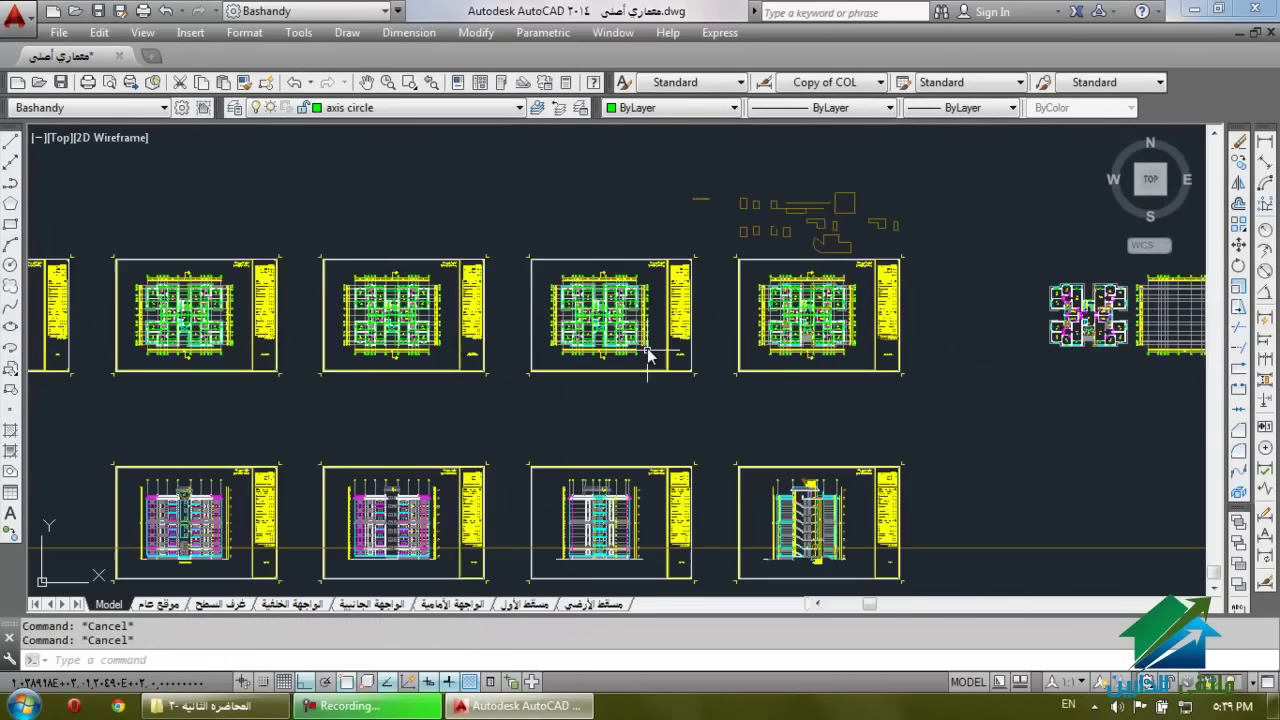
scroll(443, 232, "up", 10)
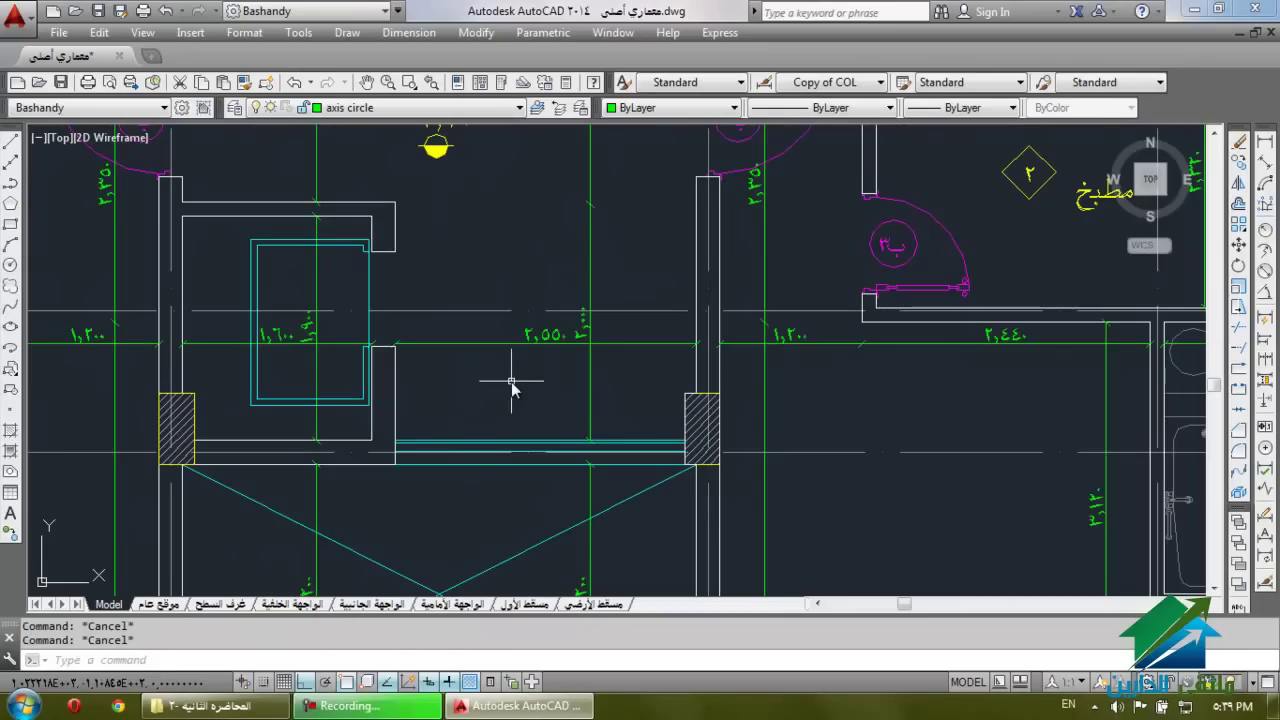
type("z")
key("Return")
type("e")
key("Return")
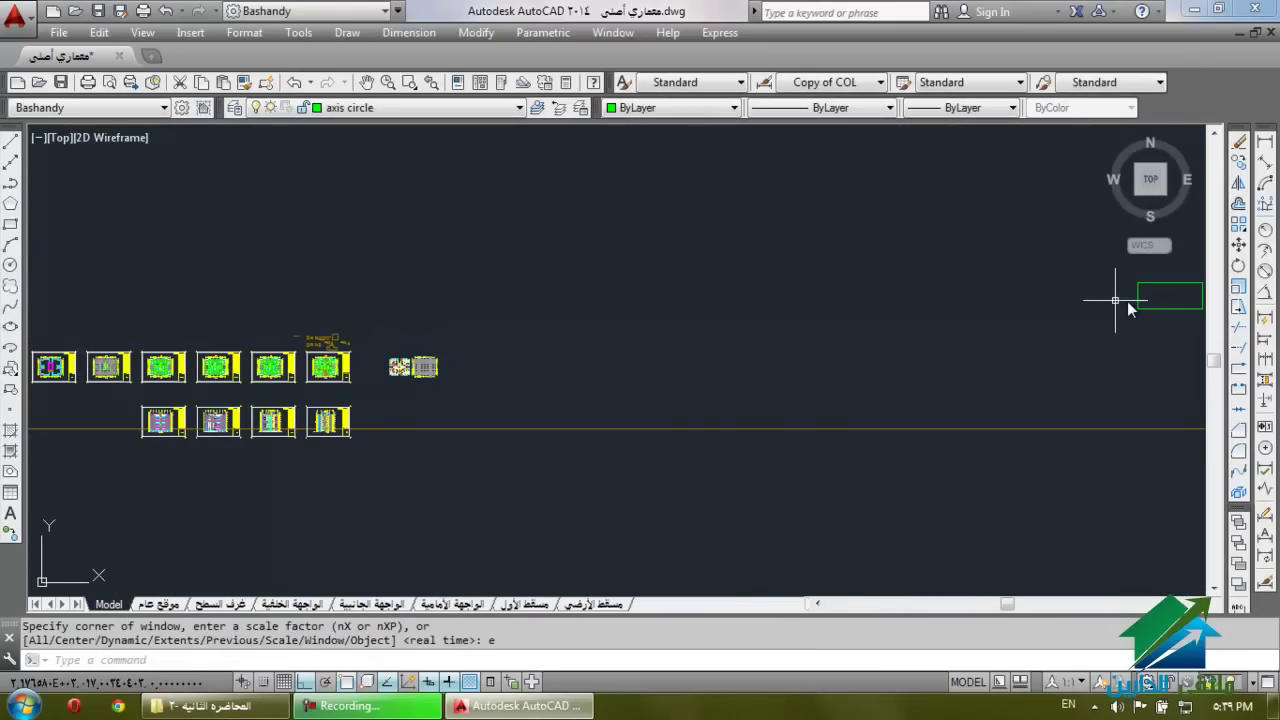
Erase the small rectangle drawn far from the sheets.
left_click(1185, 300)
left_click(1077, 360)
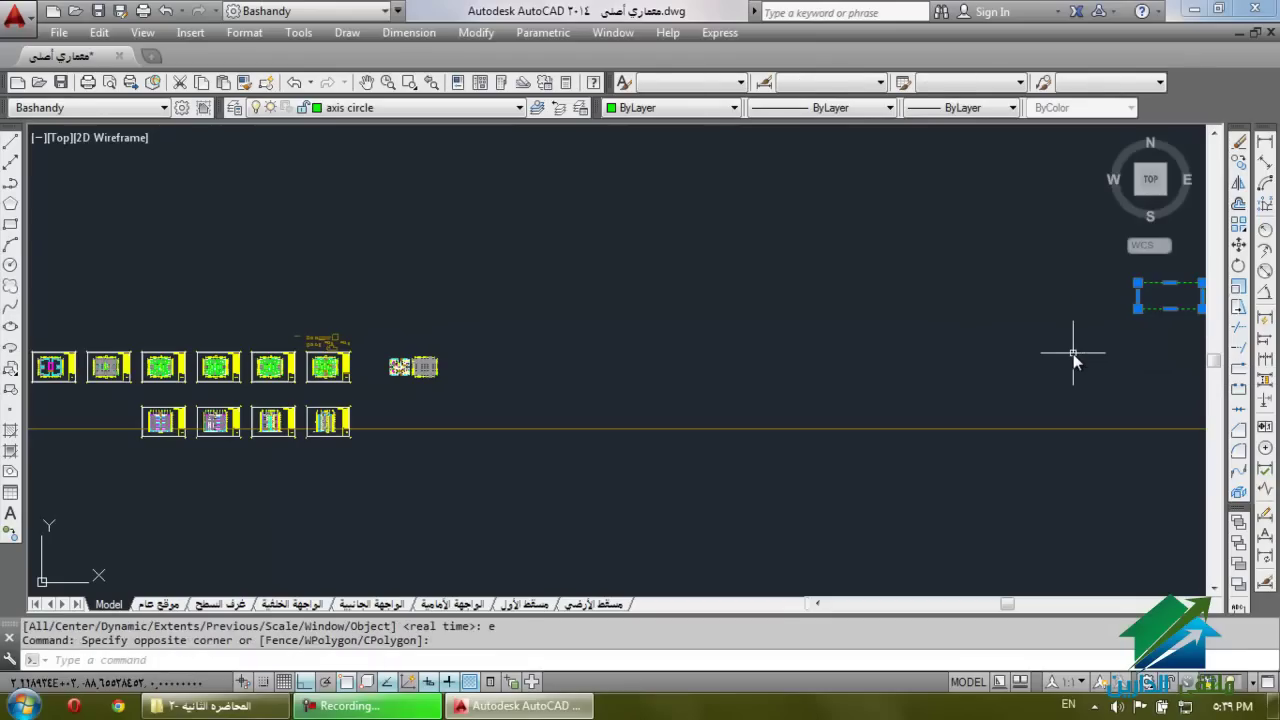
key("Delete")
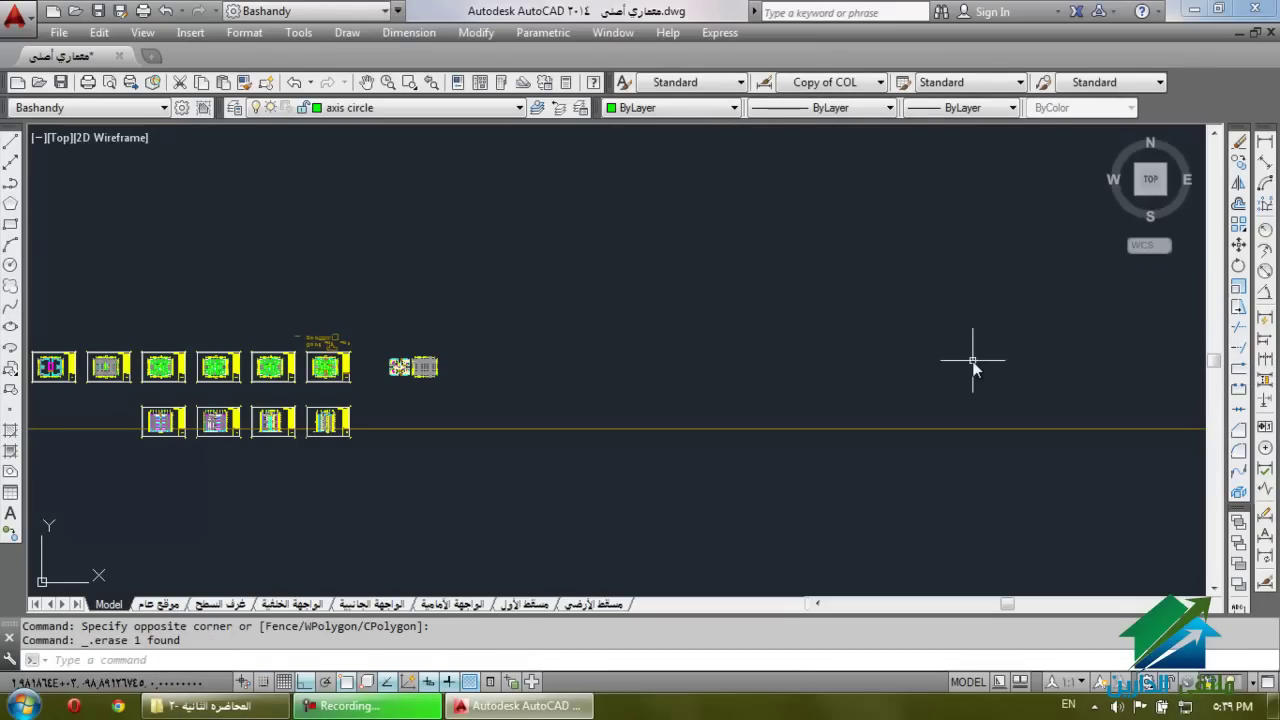
Refit the view to the remaining drawing content with ZOOM Extents.
type("z")
key("Return")
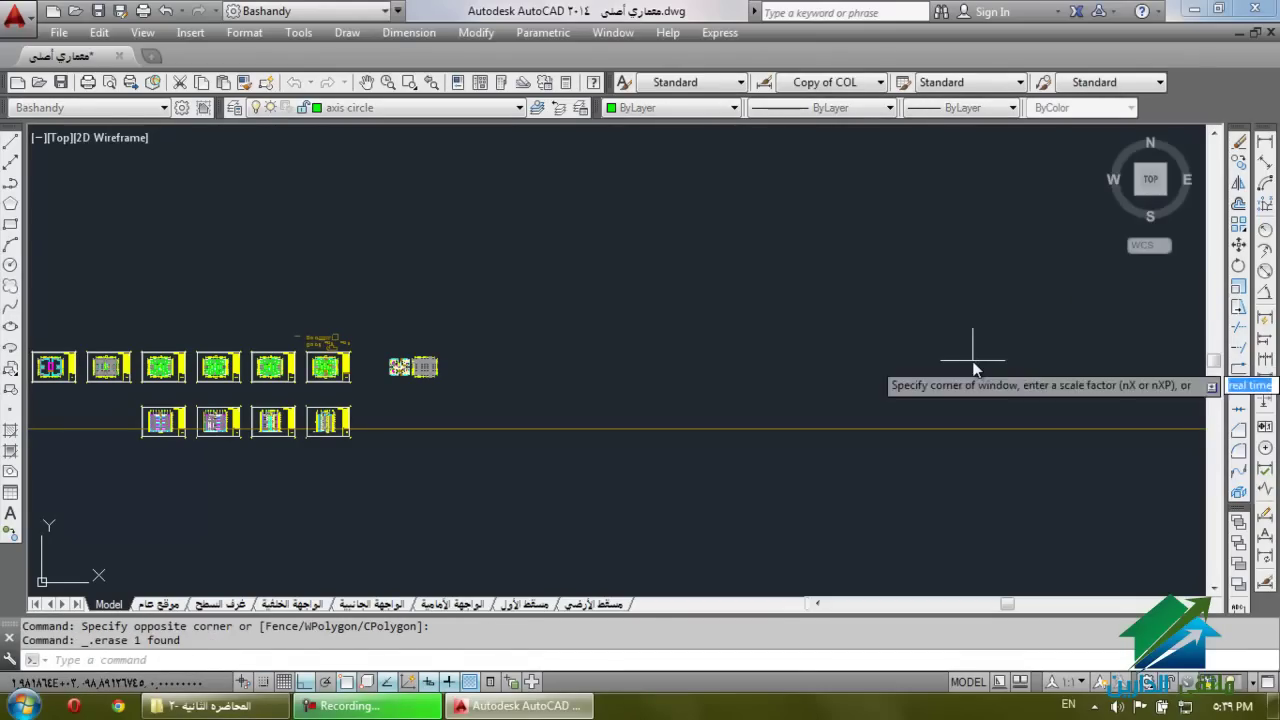
type("e")
key("Return")
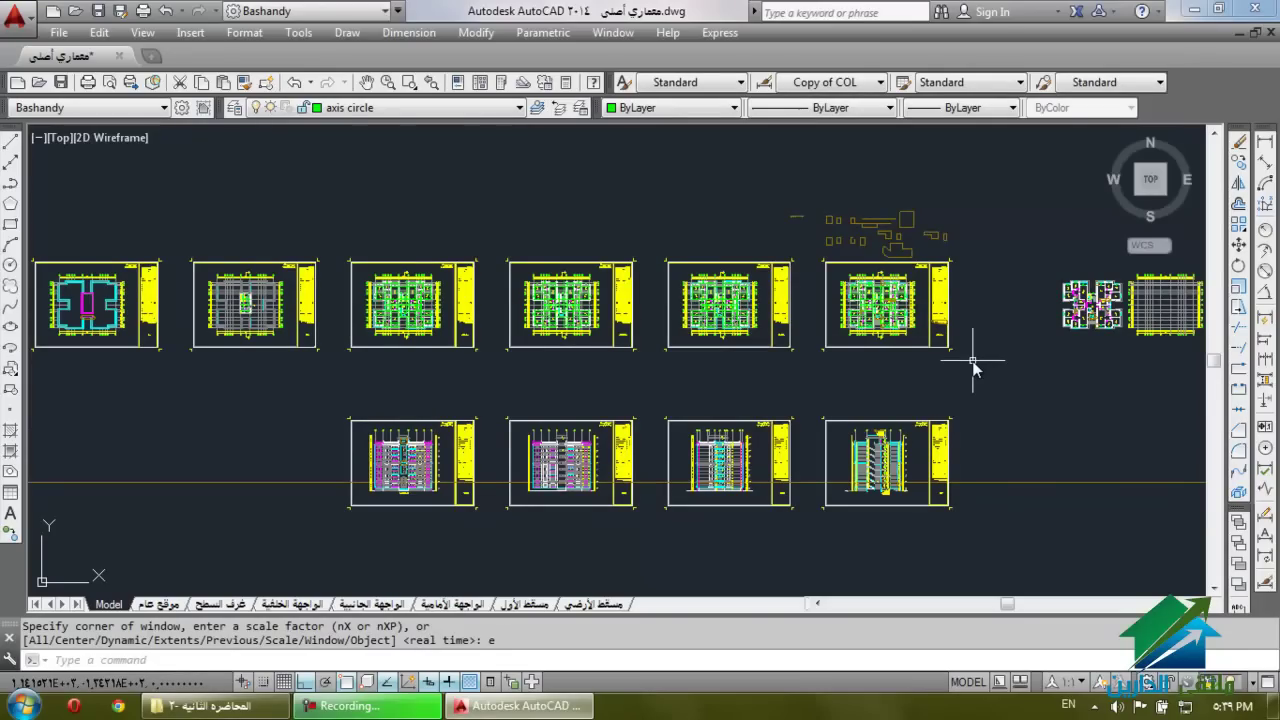
key("Escape")
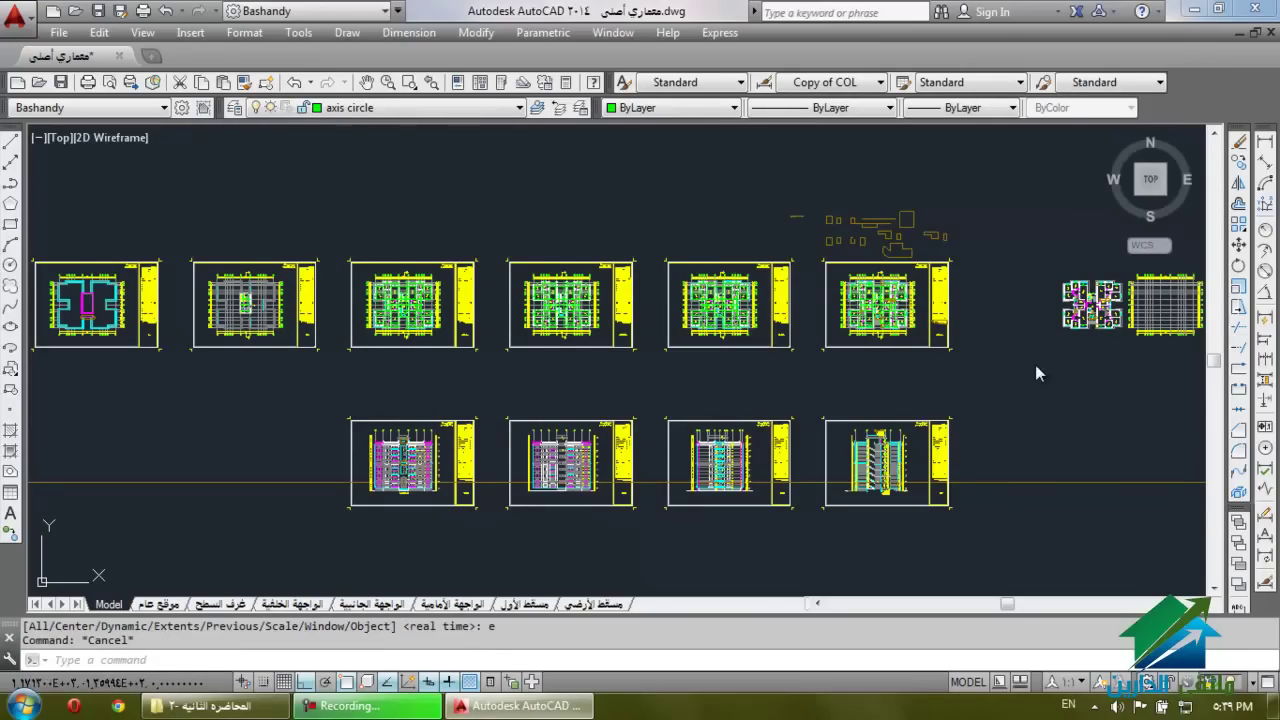
Erase the stripped plan copy and the axes-and-dimensions copy beyond the last sheet.
left_click(1035, 365)
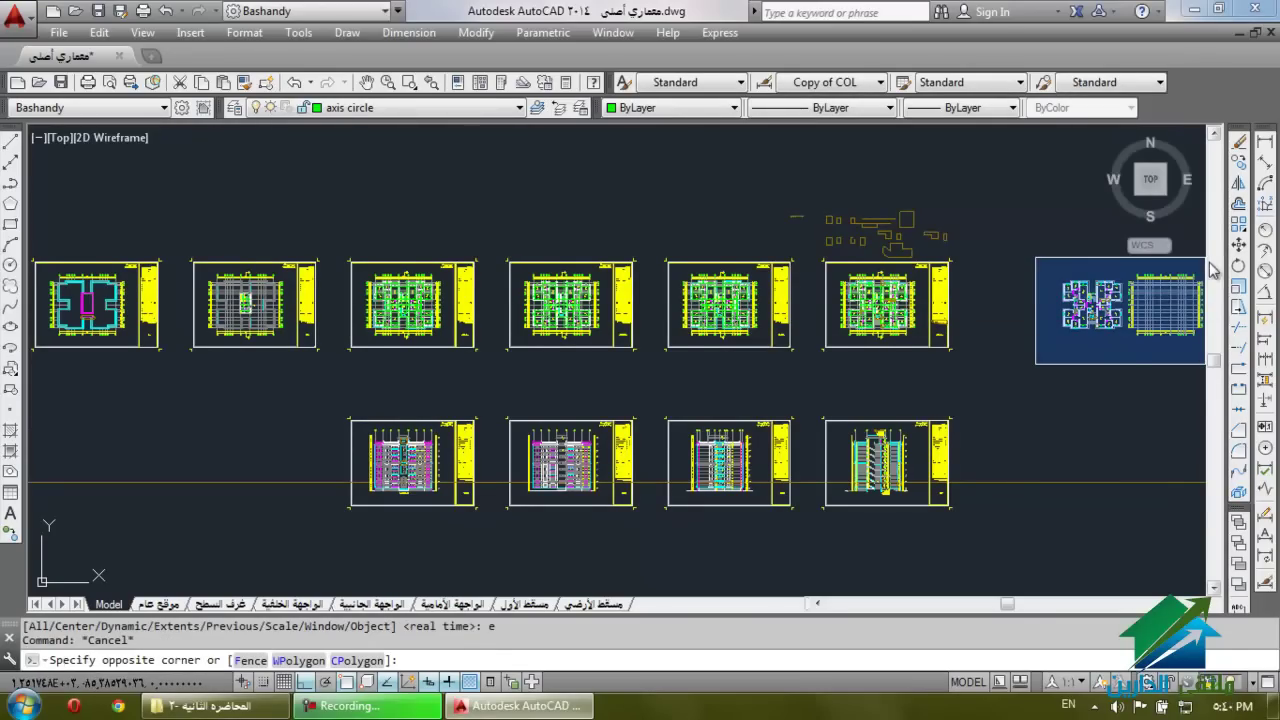
middle_click_drag(1212, 268, 1215, 305)
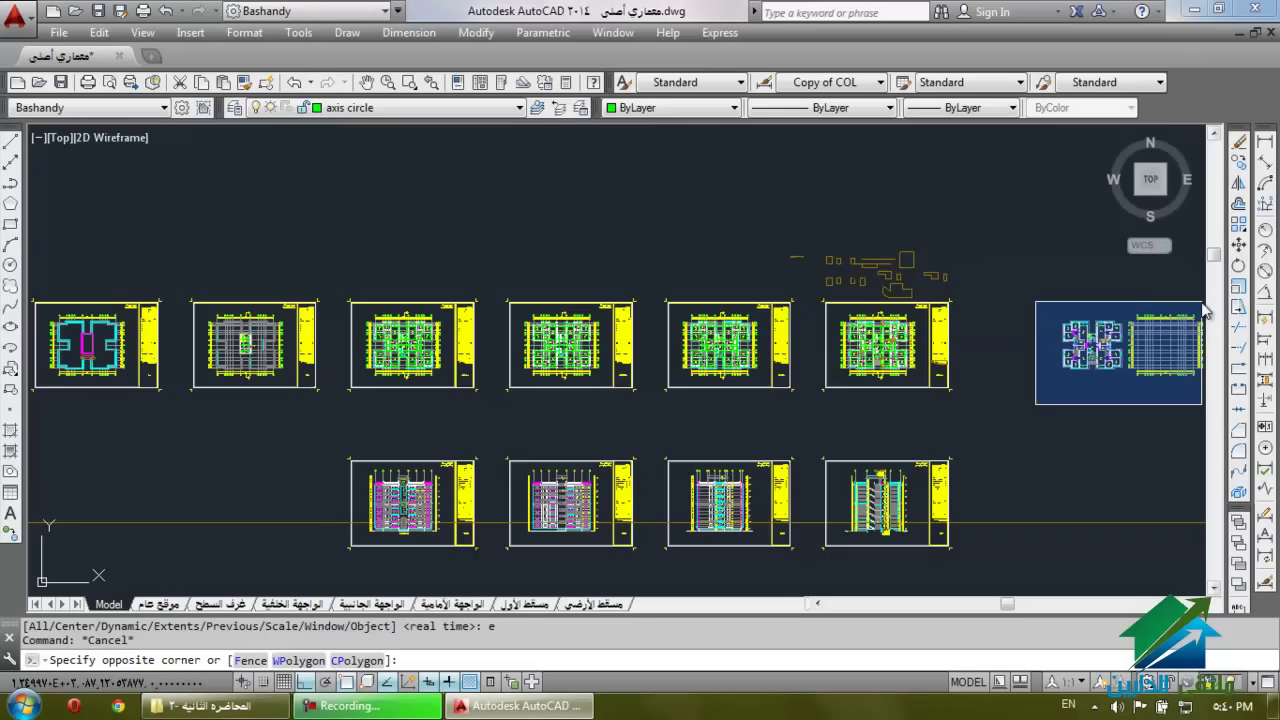
left_click(1208, 308)
left_click(1200, 307)
left_click(1045, 392)
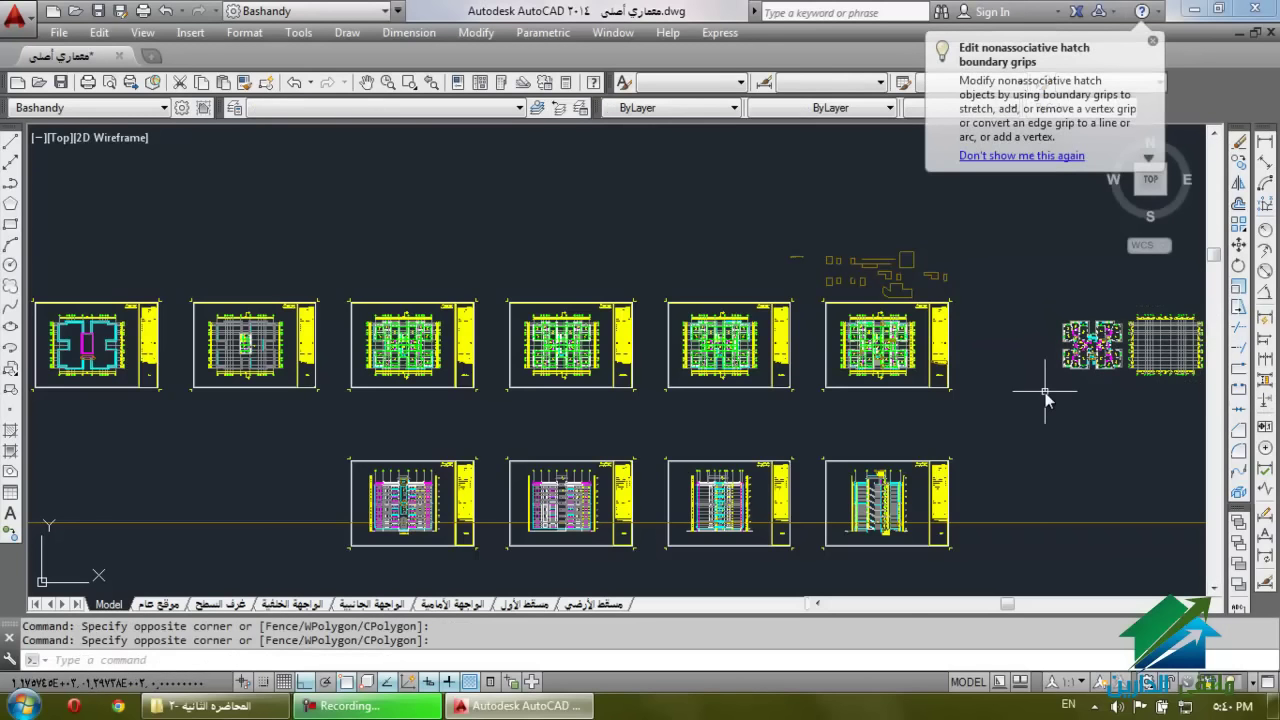
key("Delete")
scroll(990, 345, "down", 3)
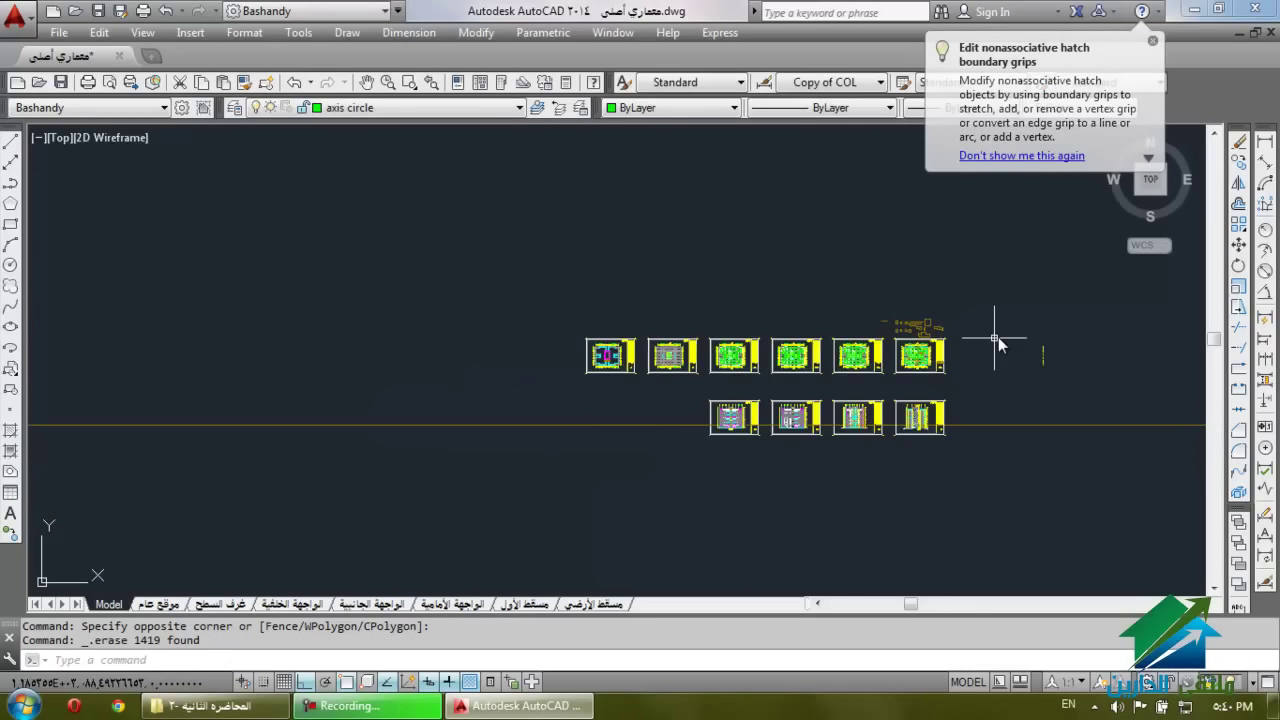
Erase the leftover vertical strip of objects beyond the last sheet of the upper row.
scroll(1123, 337, "up", 5)
left_click(1124, 332)
left_click(1065, 442)
key("Delete")
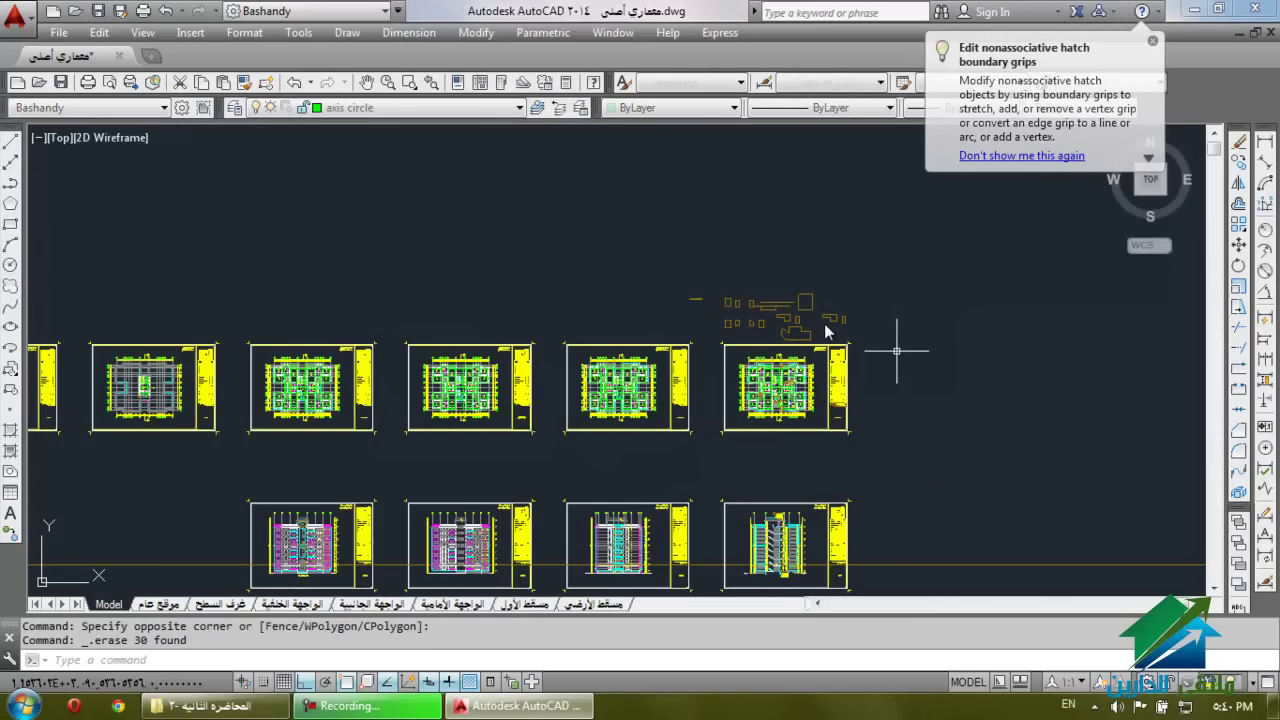
Erase all the loose practice shapes lying above the last sheet of the upper row.
scroll(900, 343, "up", 5)
left_click(940, 250)
left_click(457, 338)
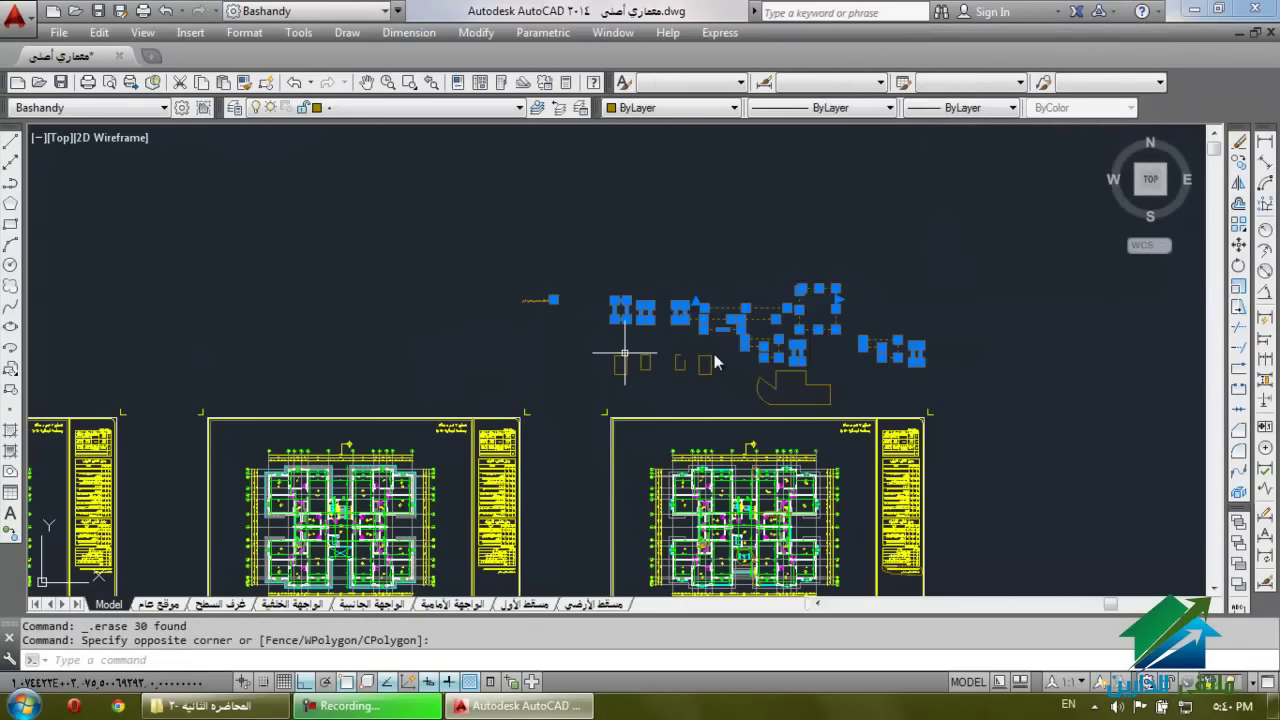
key("Delete")
left_click(889, 347)
left_click(608, 410)
key("Delete")
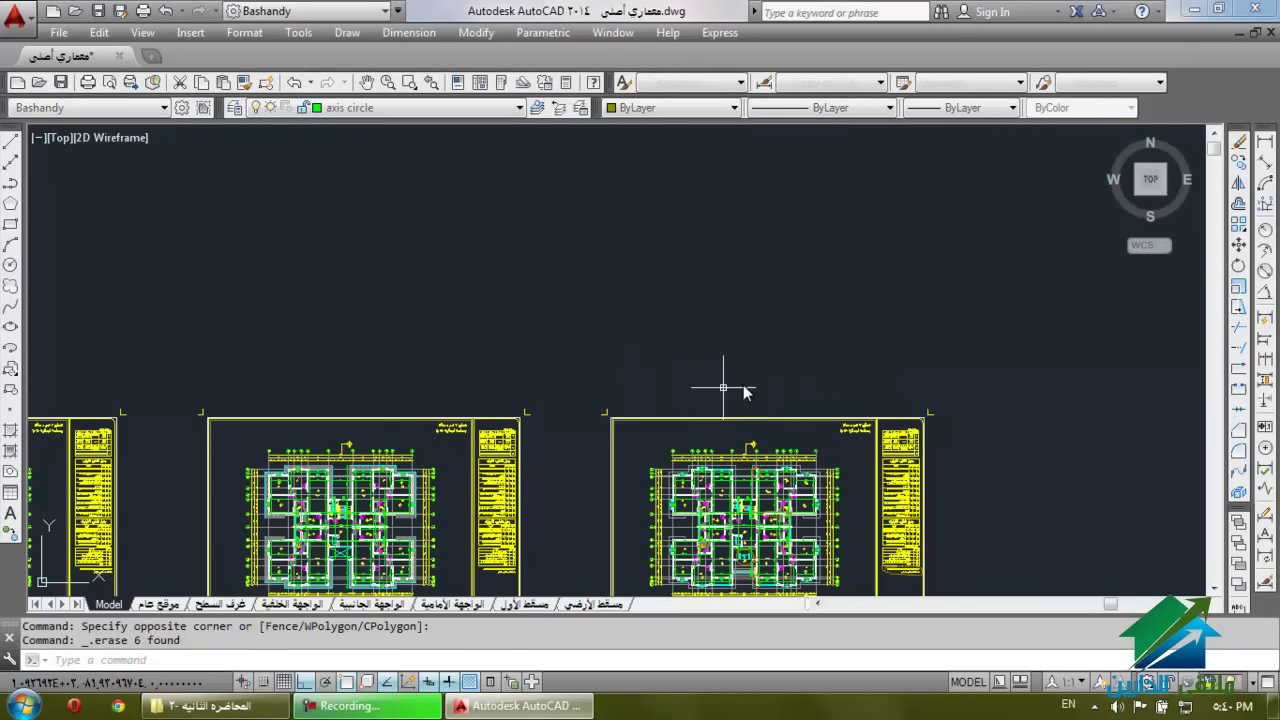
Fit the two rows of sheets to the view with ZOOM Extents.
scroll(857, 251, "down", 3)
scroll(862, 248, "up", 3)
type("z")
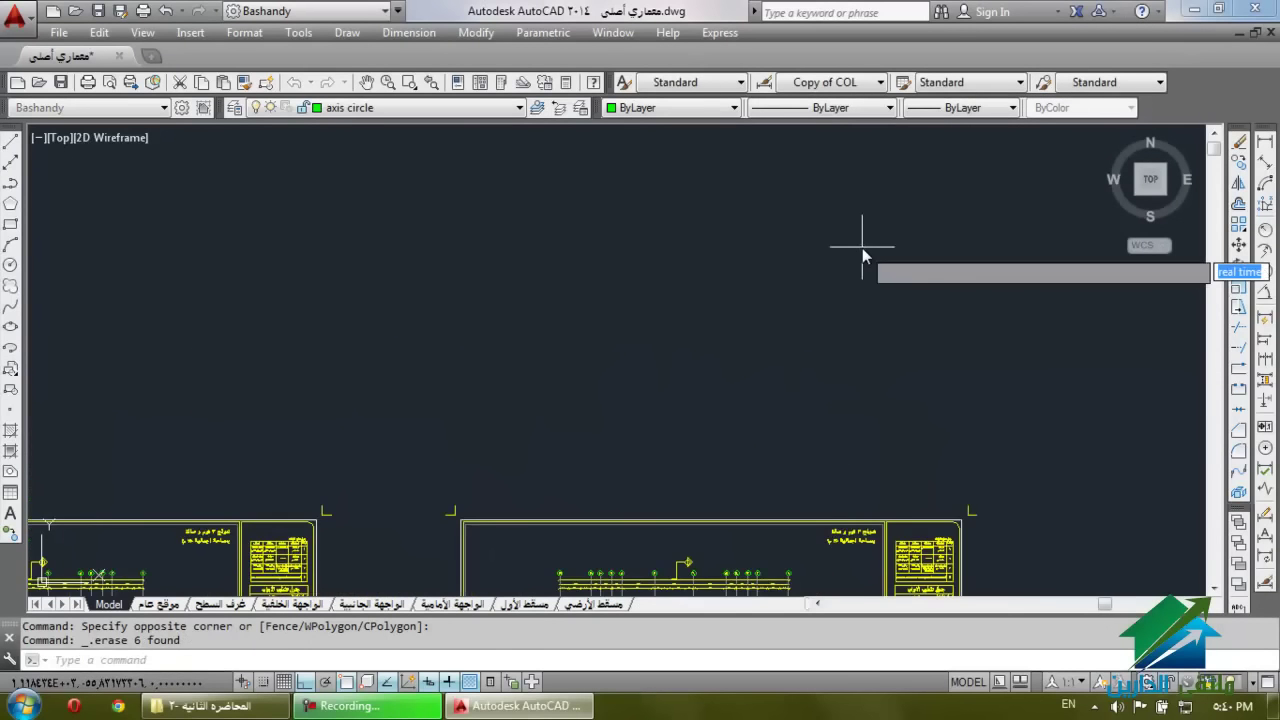
key("Return")
type("e")
key("Return")
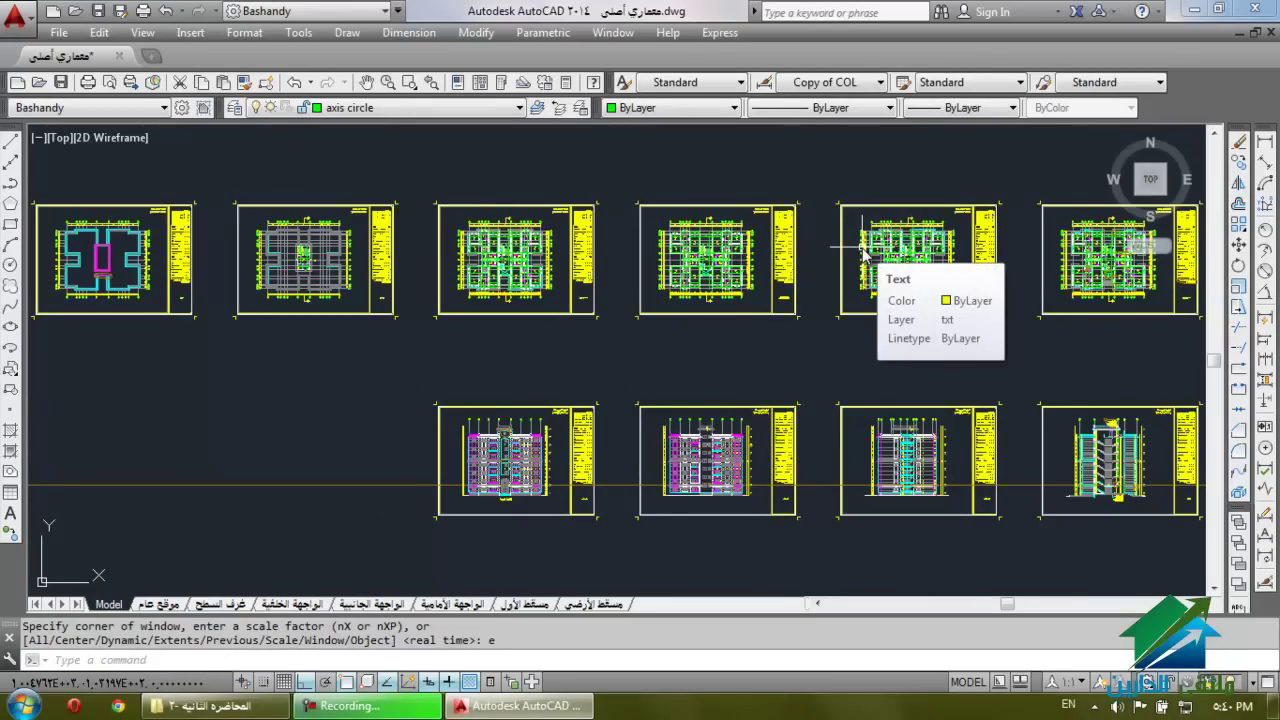
Zoom out from the sheets with the real-time option of ZOOM, and leave the command.
key("Return")
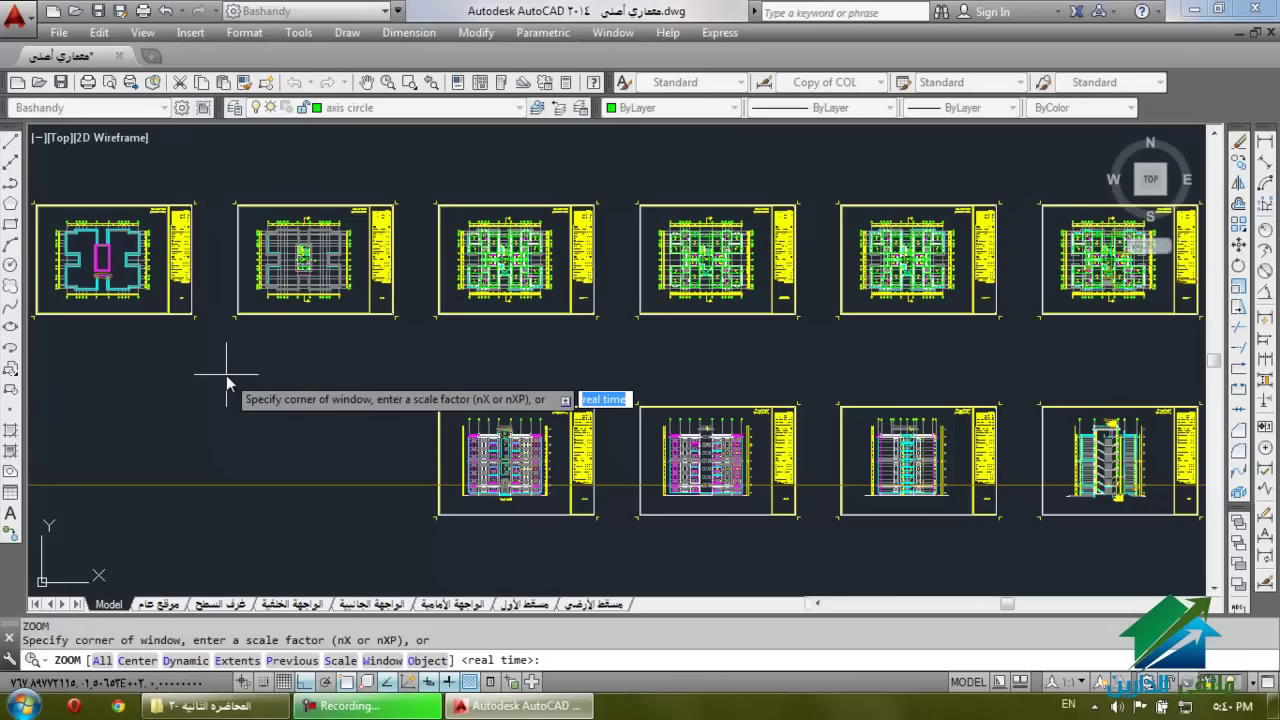
key("Return")
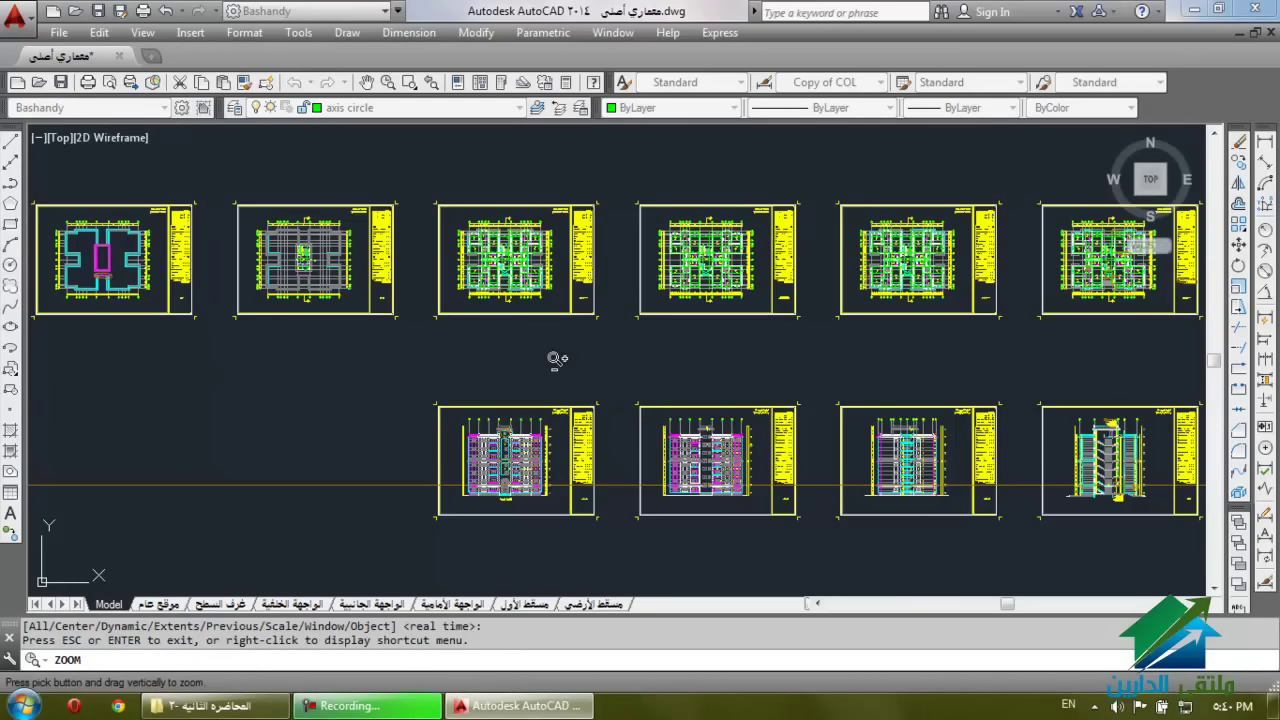
mouse_move(557, 359)
left_mouse_down()
mouse_move(549, 374)
mouse_move(462, 339)
mouse_move(523, 209)
mouse_move(505, 505)
mouse_move(551, 220)
mouse_move(503, 363)
mouse_move(545, 251)
mouse_move(555, 410)
mouse_move(572, 409)
mouse_move(588, 253)
mouse_move(575, 335)
left_mouse_up()
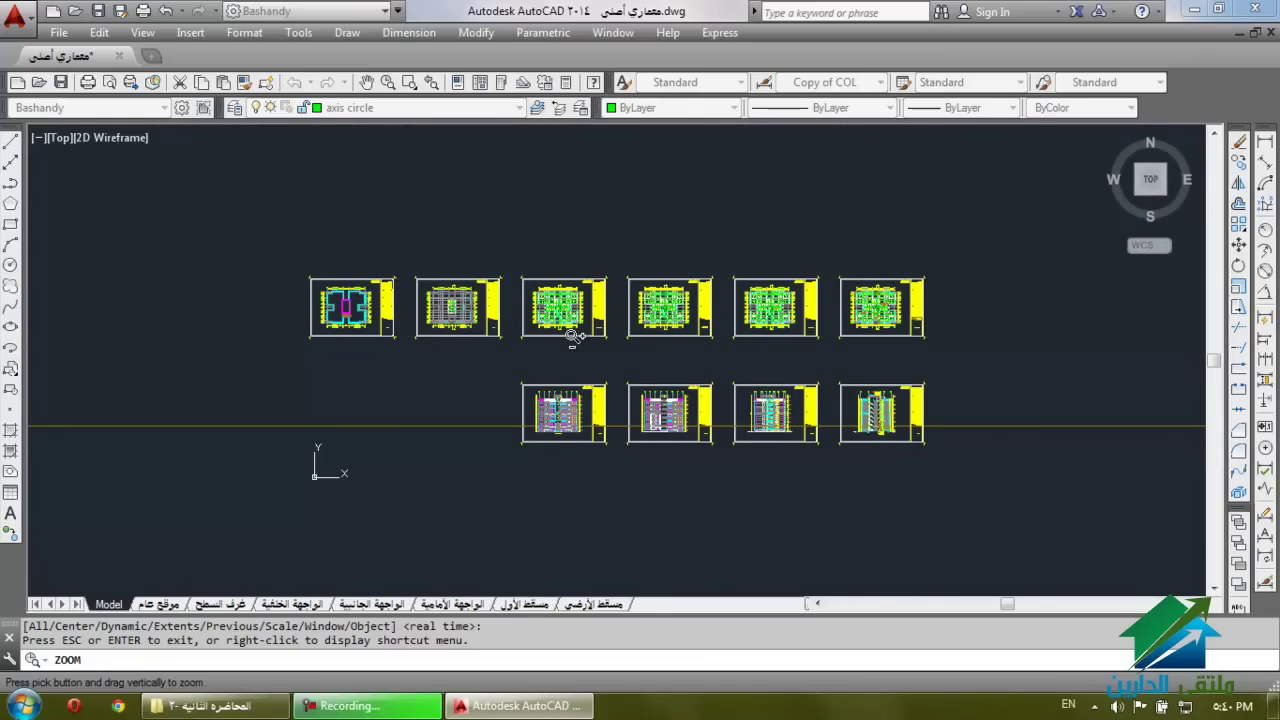
key("Escape")
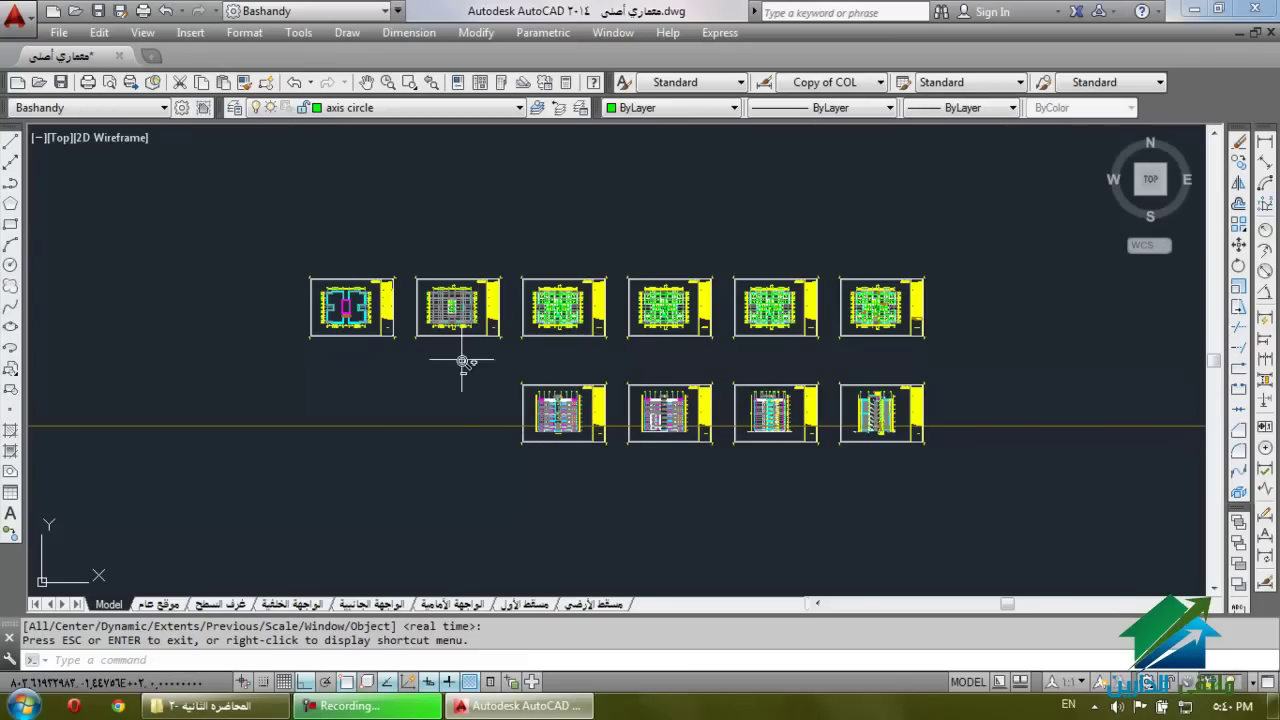
left_click(419, 413)
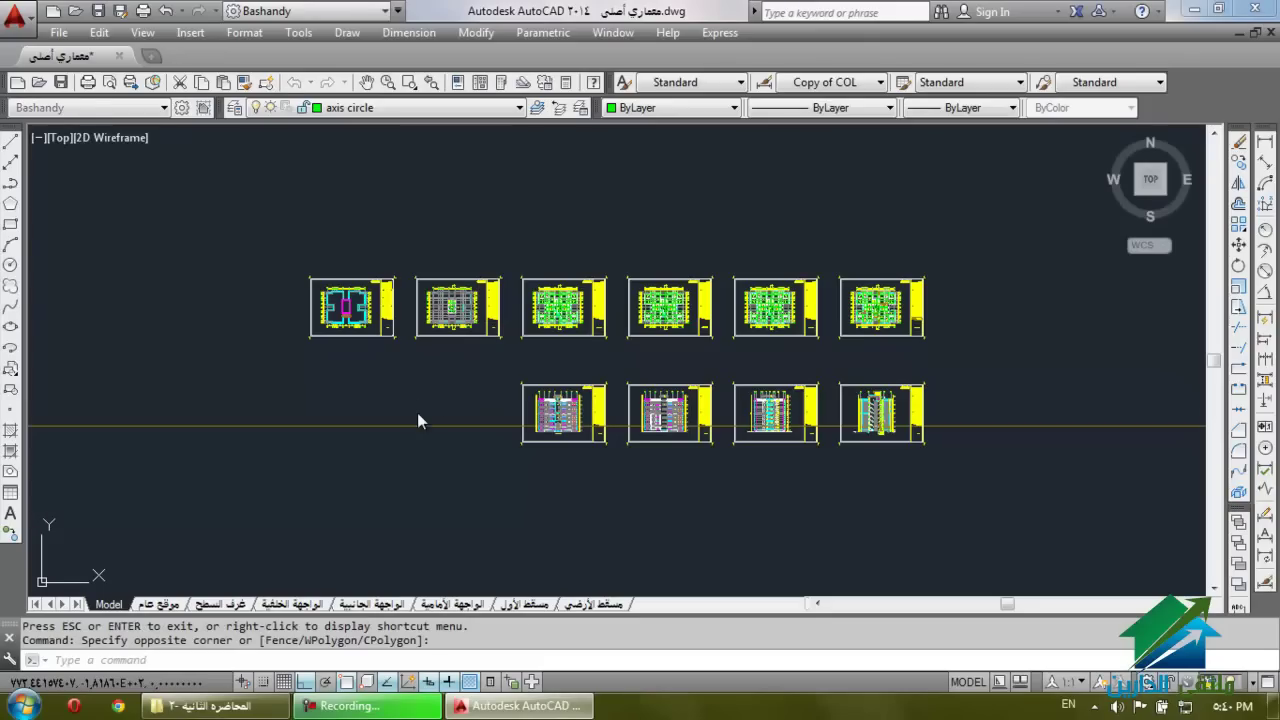
key("Escape")
Set up a model plot with page setup None, the Xerox Phaser 3140 and 3155 printer, and A4 paper.
left_click(805, 410)
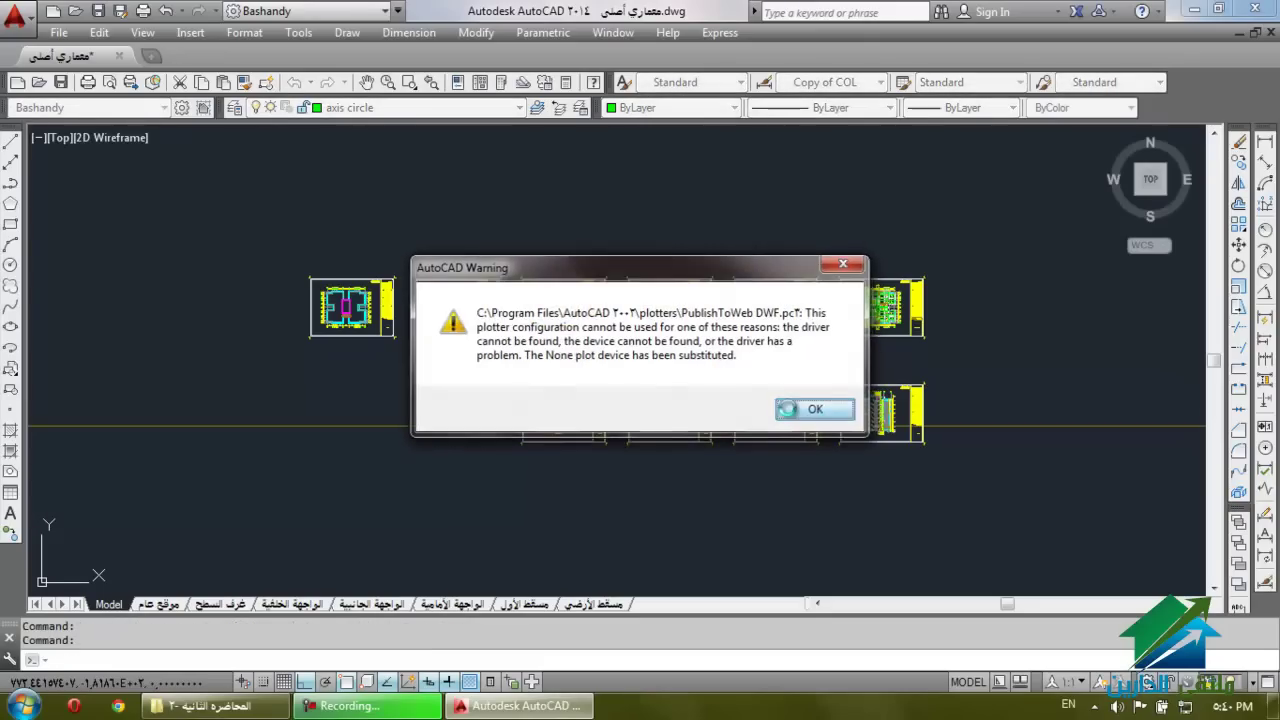
left_click(454, 156)
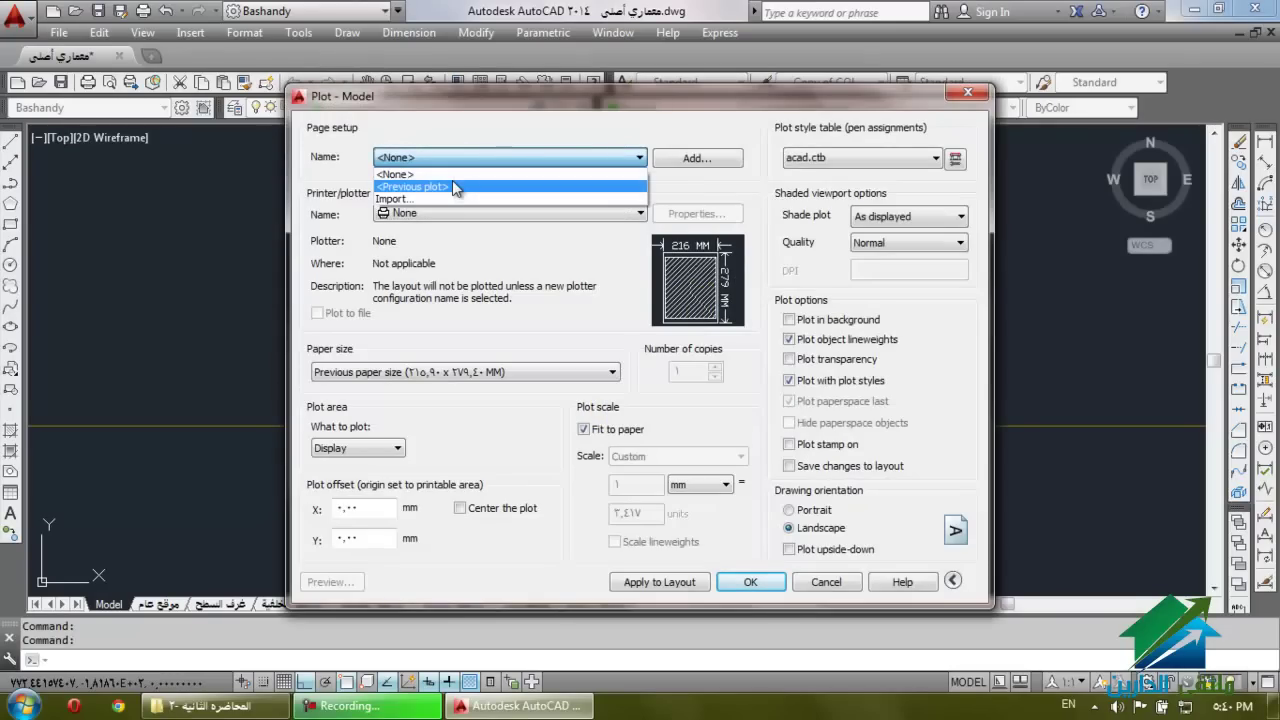
left_click(420, 175)
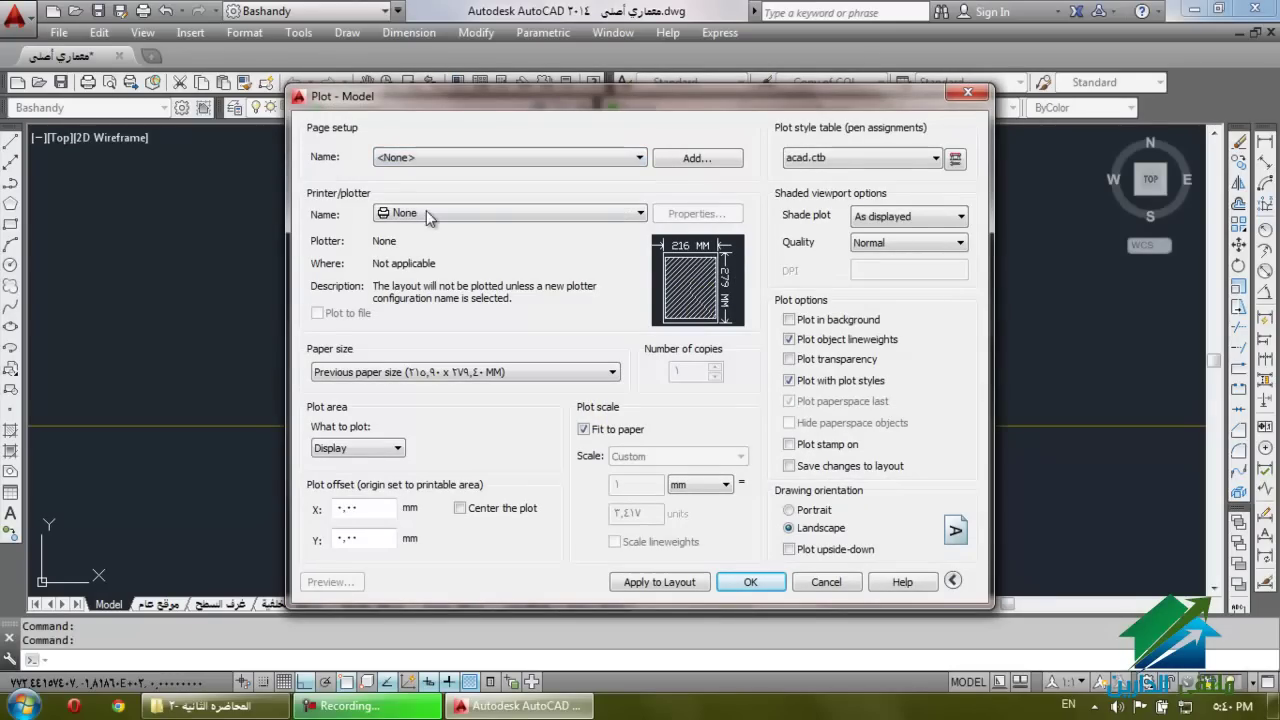
left_click(426, 211)
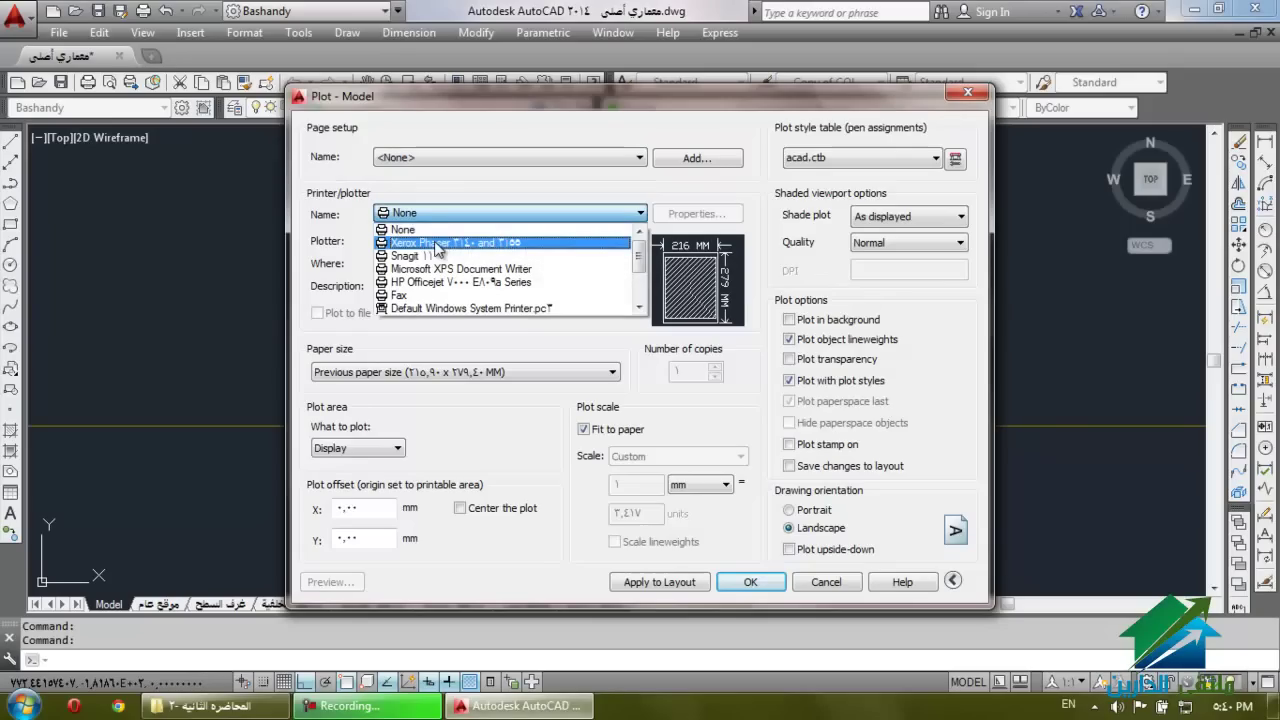
left_click(436, 244)
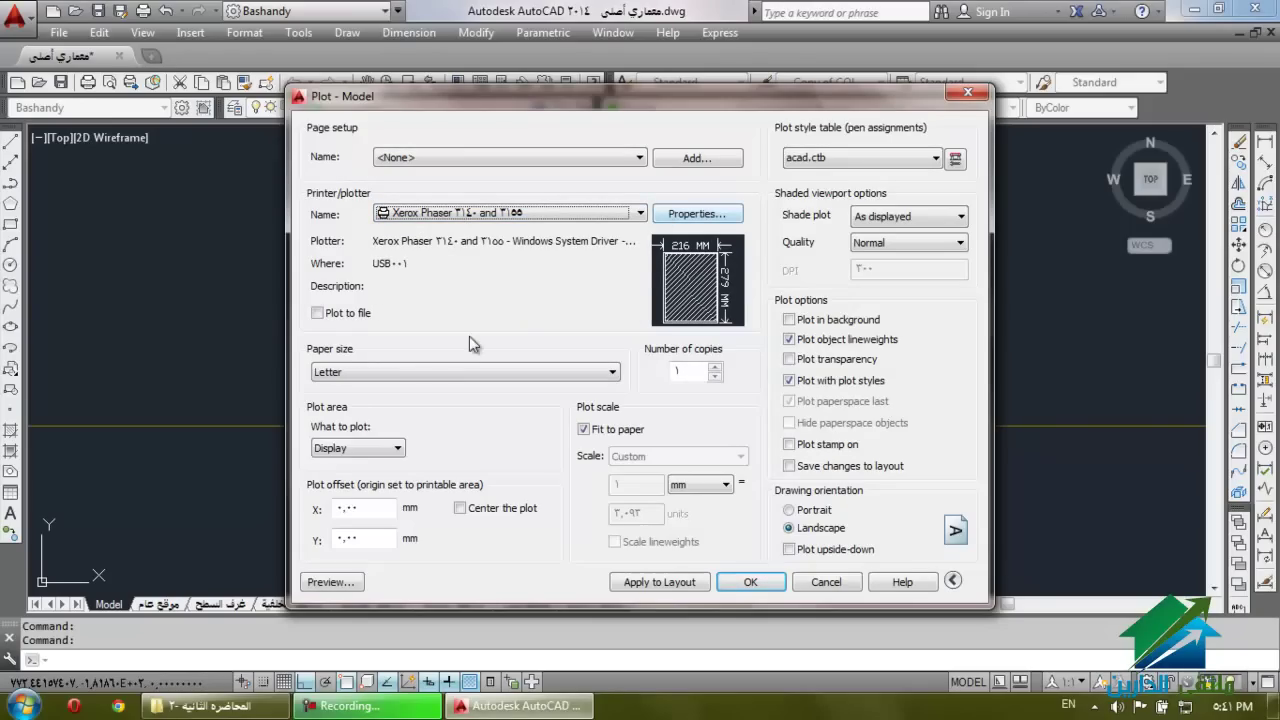
left_click(391, 372)
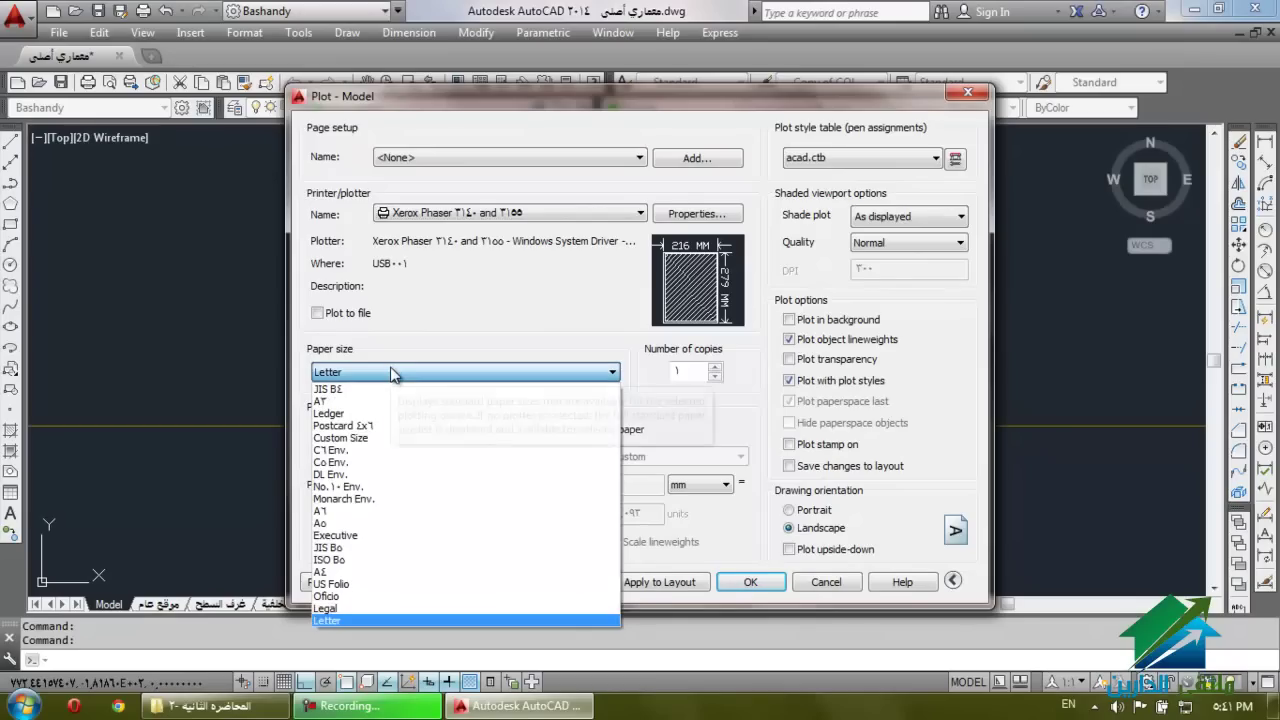
left_click(336, 573)
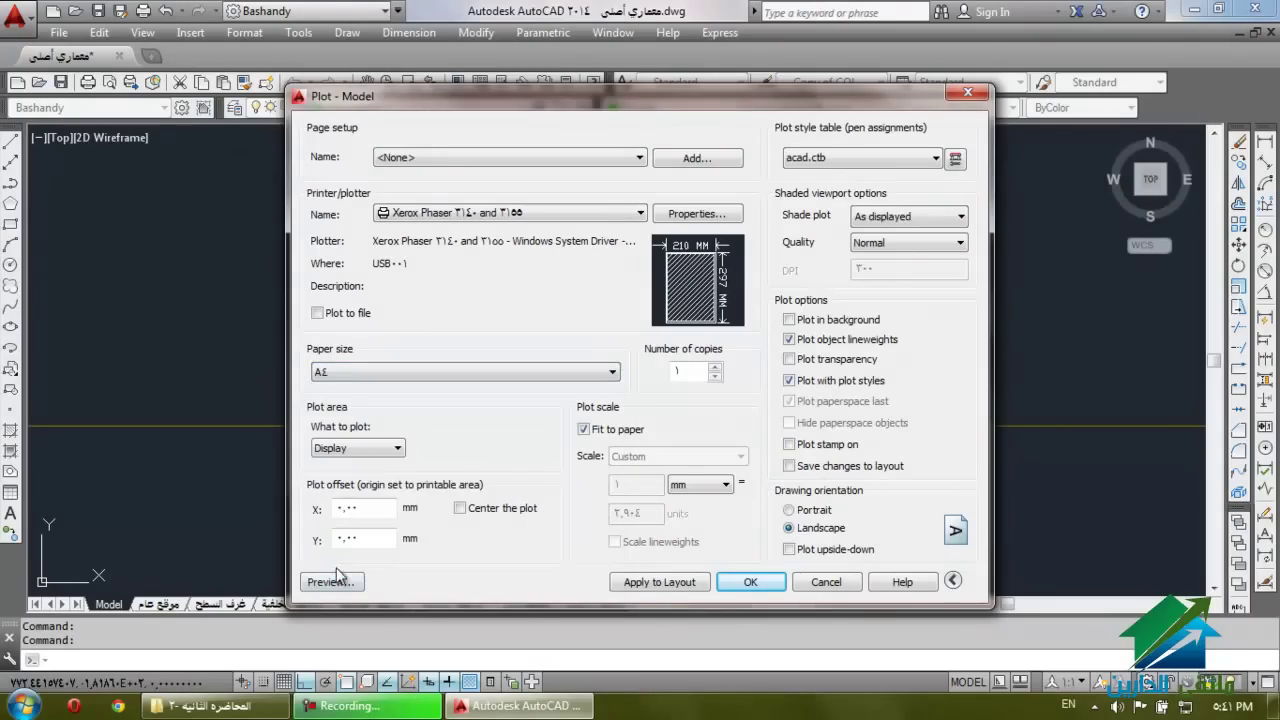
Define the plot area as a window around the floor plan in the last sheet of the upper row.
left_click(356, 449)
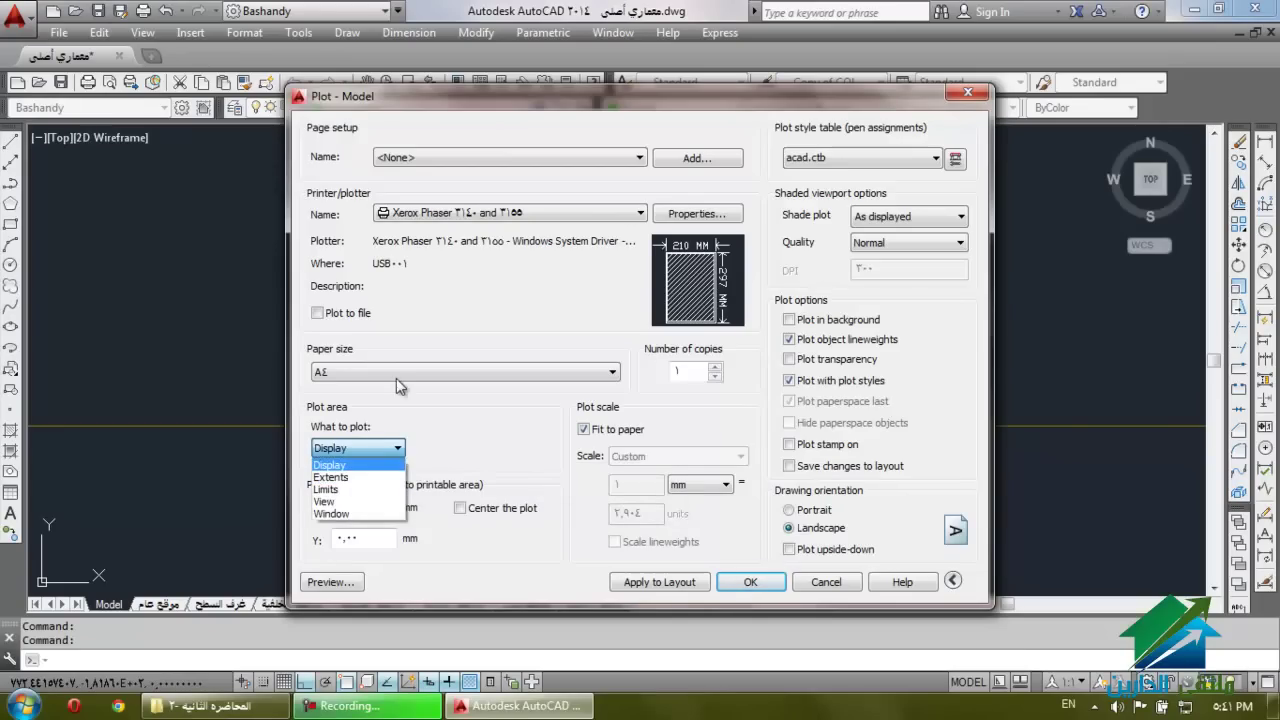
left_click(332, 513)
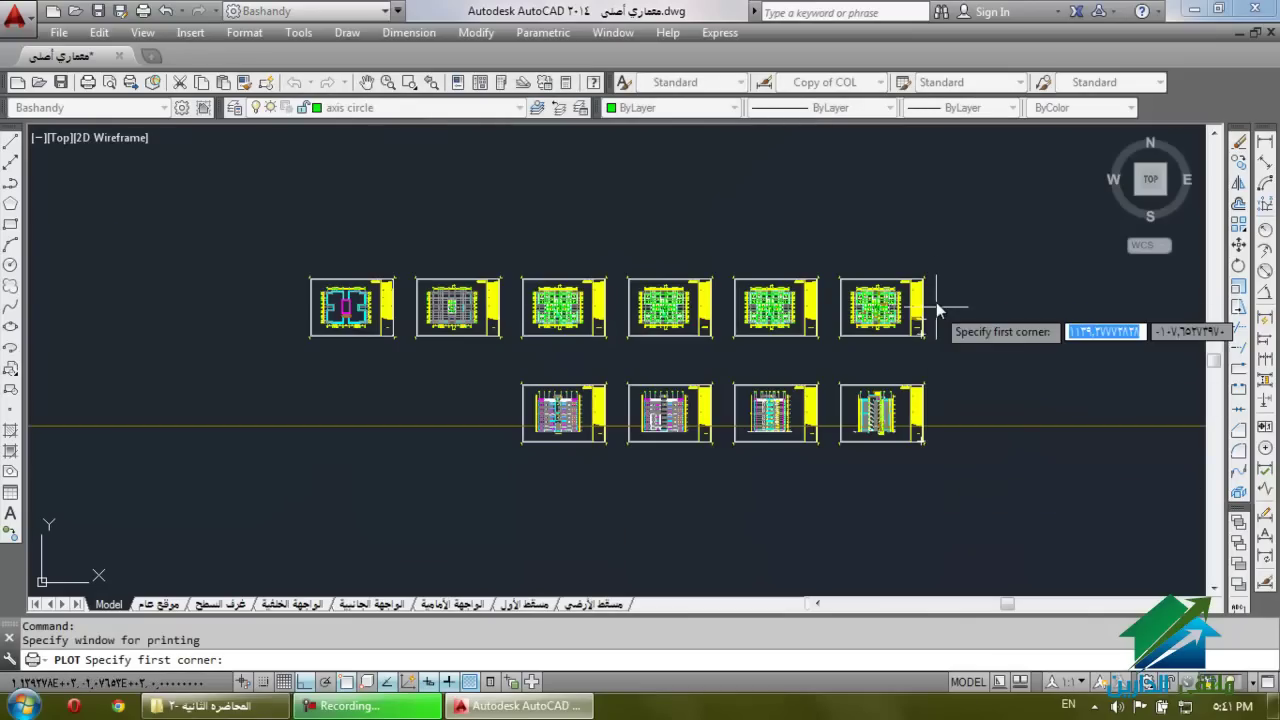
scroll(680, 305, "up", 8)
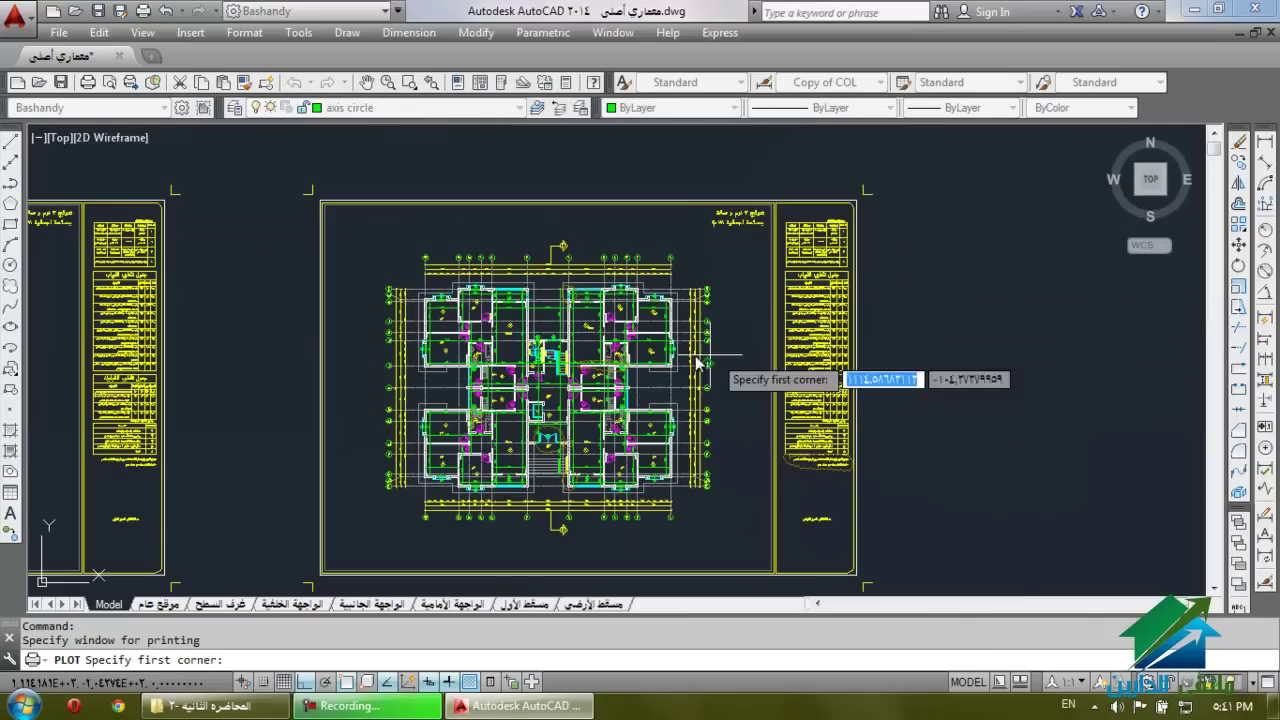
left_click(714, 244)
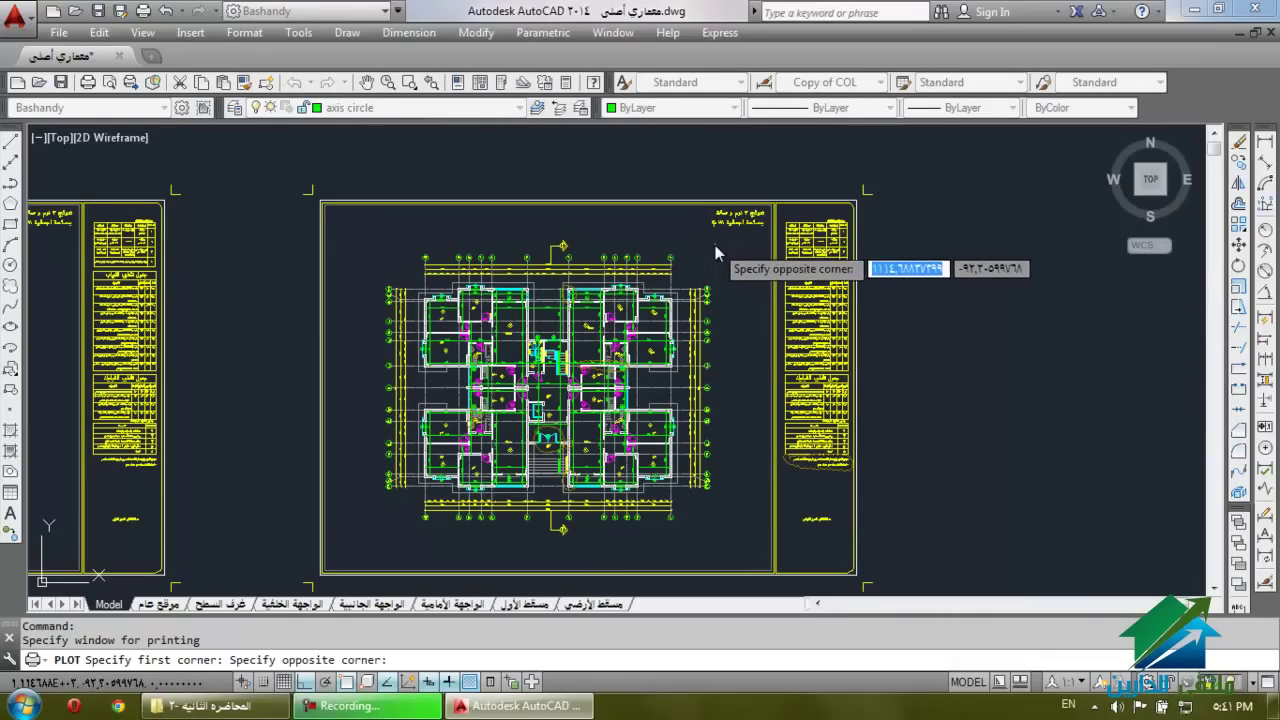
left_click(379, 521)
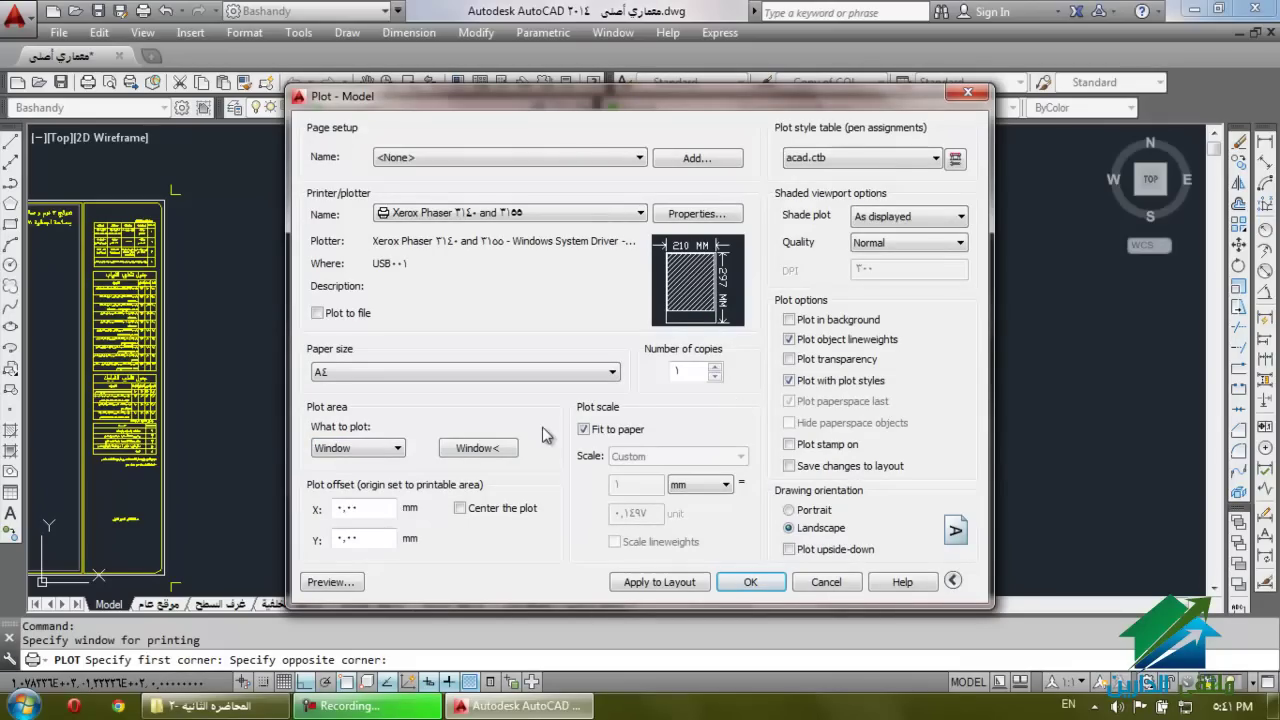
Center the plot on the paper and keep its scale set to Fit to paper.
left_click(460, 509)
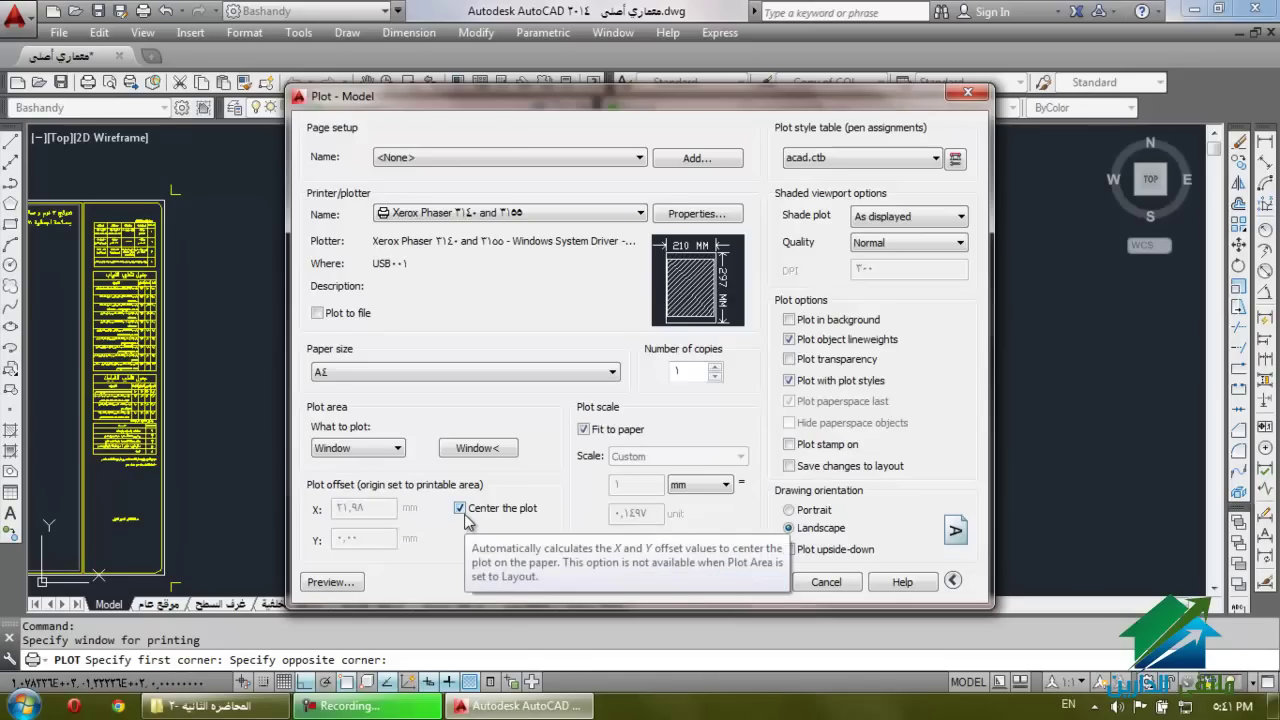
left_click(584, 430)
left_click(584, 430)
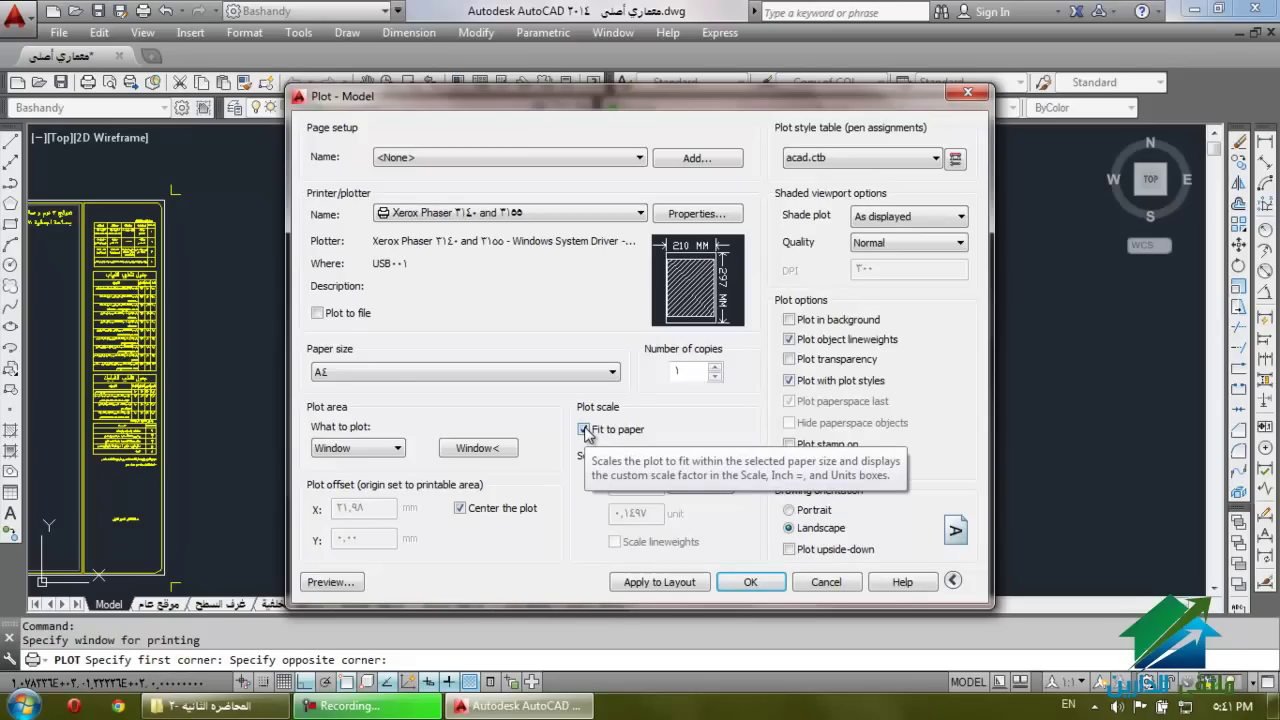
Preview the color plot, examine the rooms, doors and dimensions up close, and return to the plot settings.
left_click(339, 589)
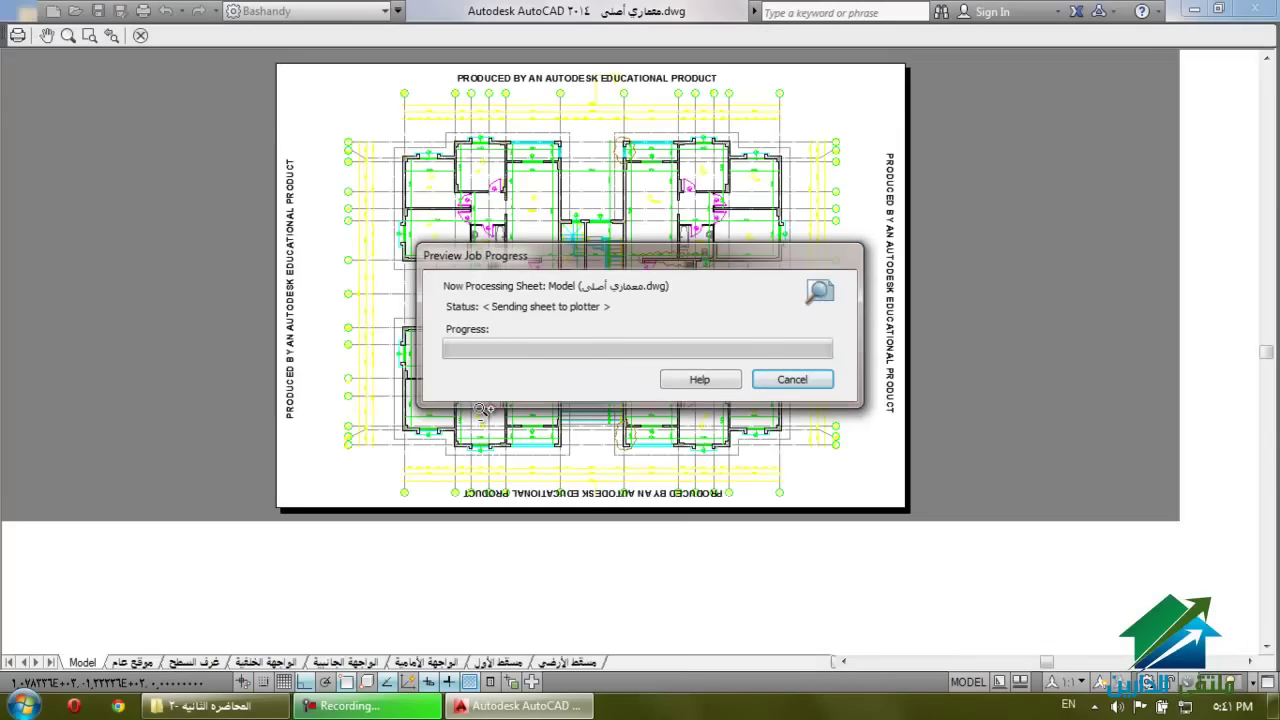
scroll(586, 286, "up", 5)
scroll(686, 263, "up", 2)
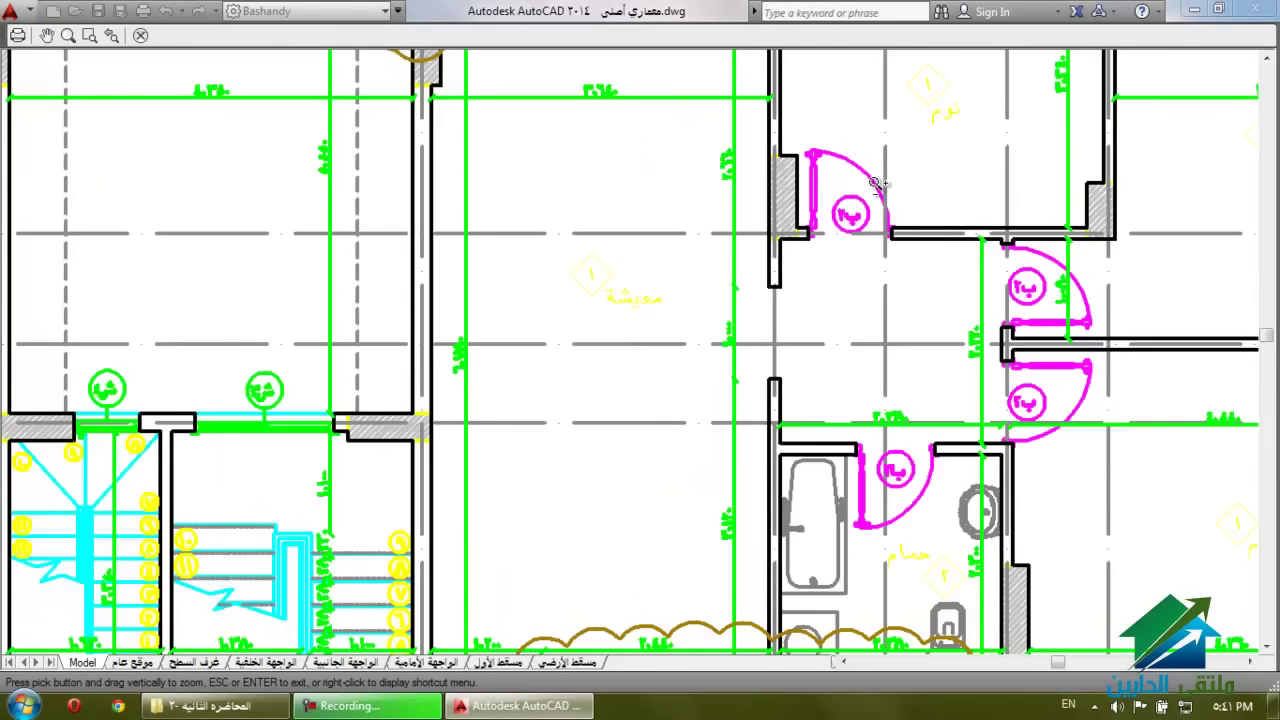
scroll(836, 199, "down", 7)
scroll(860, 167, "up", 6)
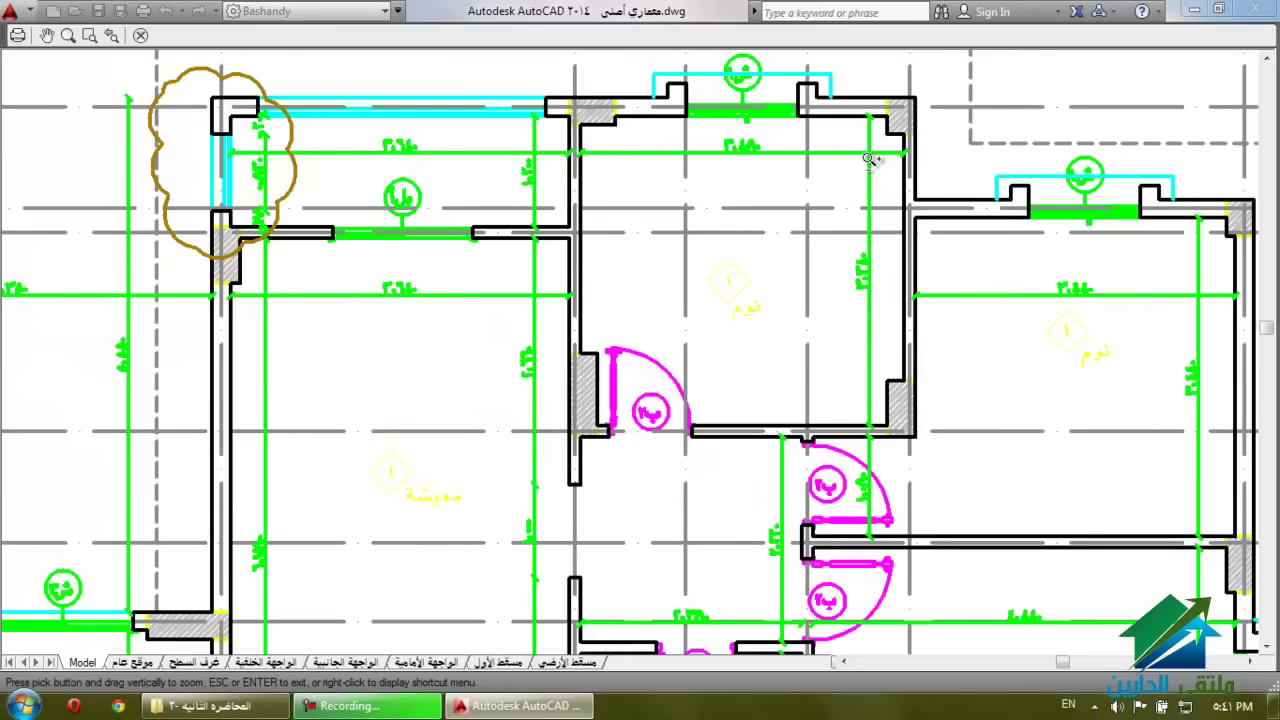
scroll(691, 249, "down", 6)
scroll(668, 168, "up", 6)
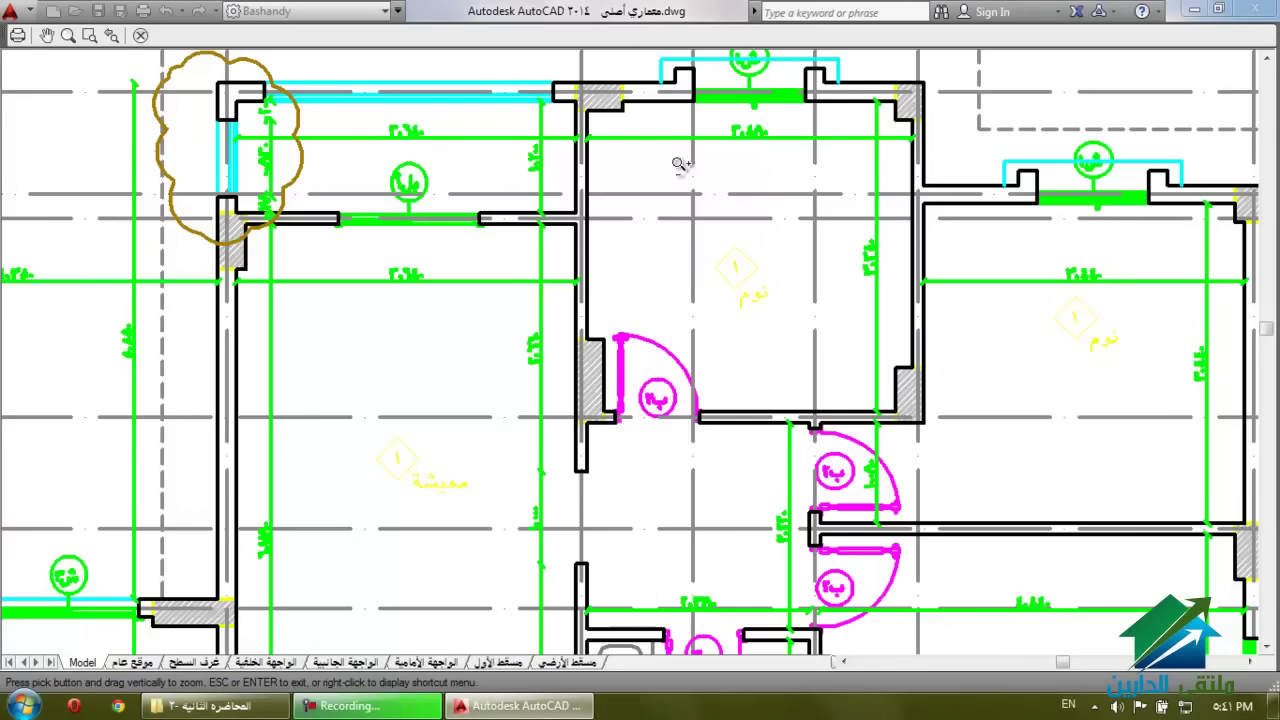
scroll(644, 165, "down", 6)
scroll(644, 194, "up", 4)
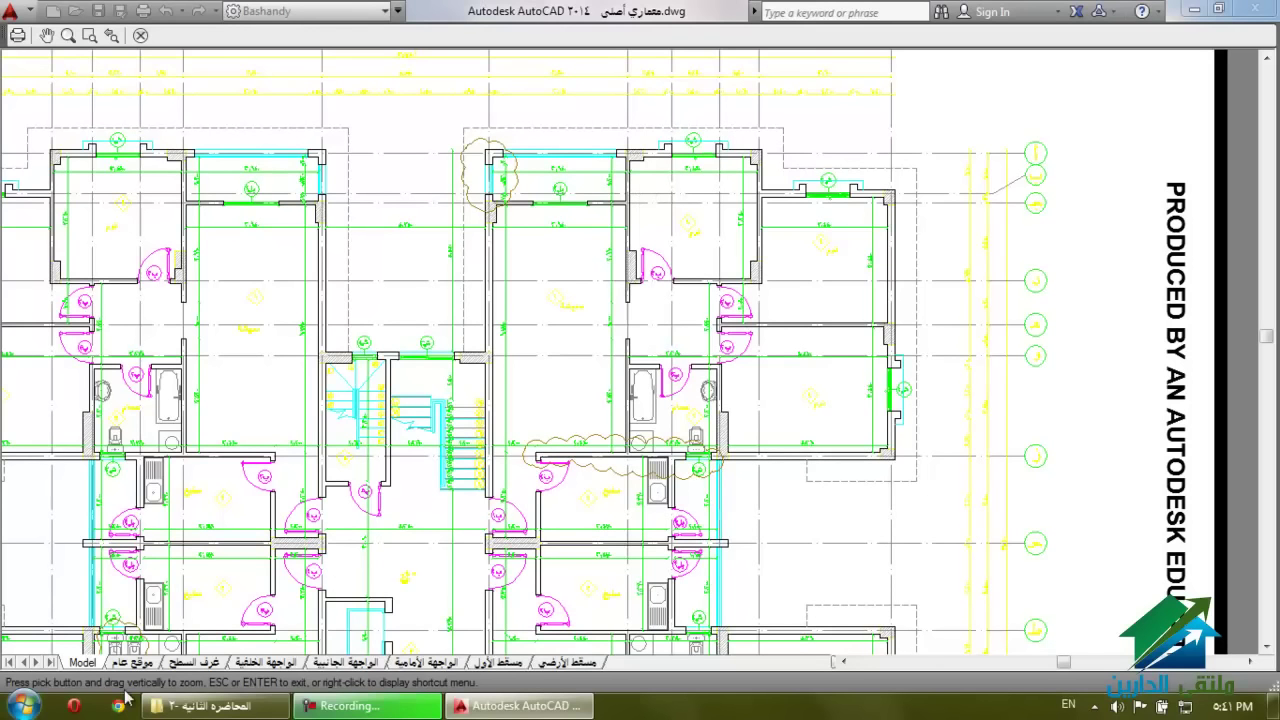
left_click(140, 36)
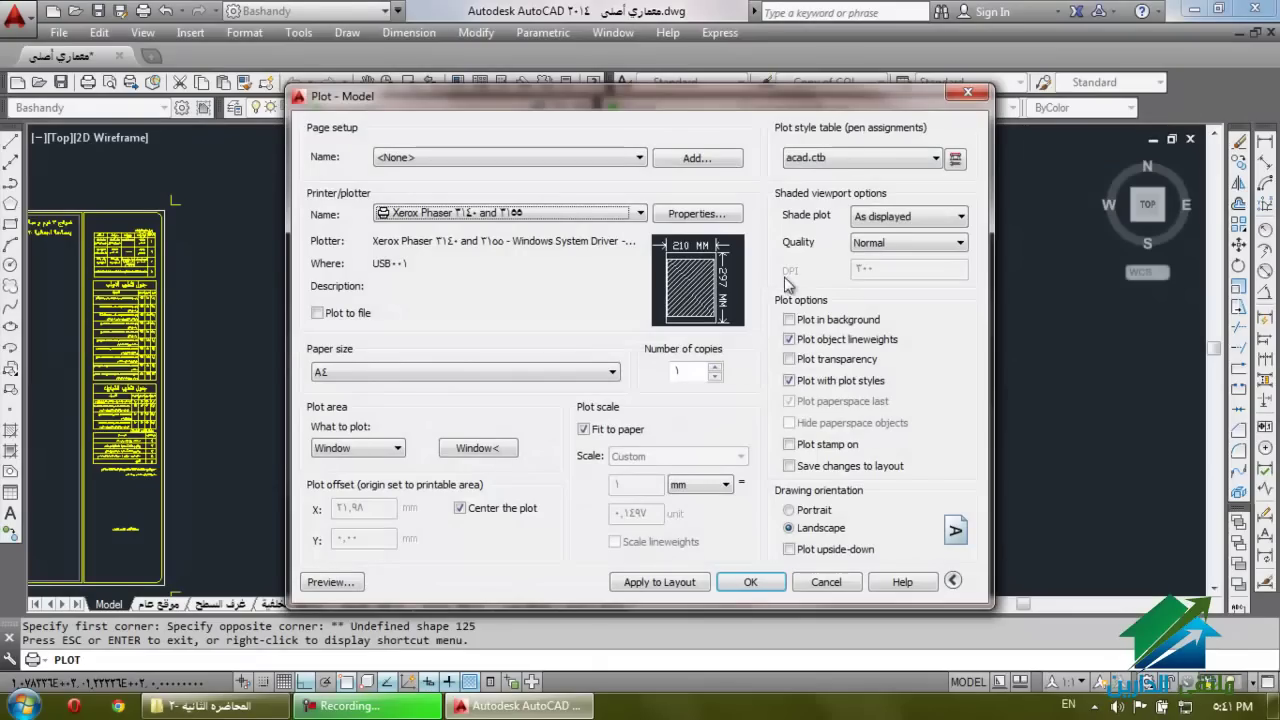
Assign the monochrome.ctb plot style table to the plot and to all layouts.
left_click(840, 158)
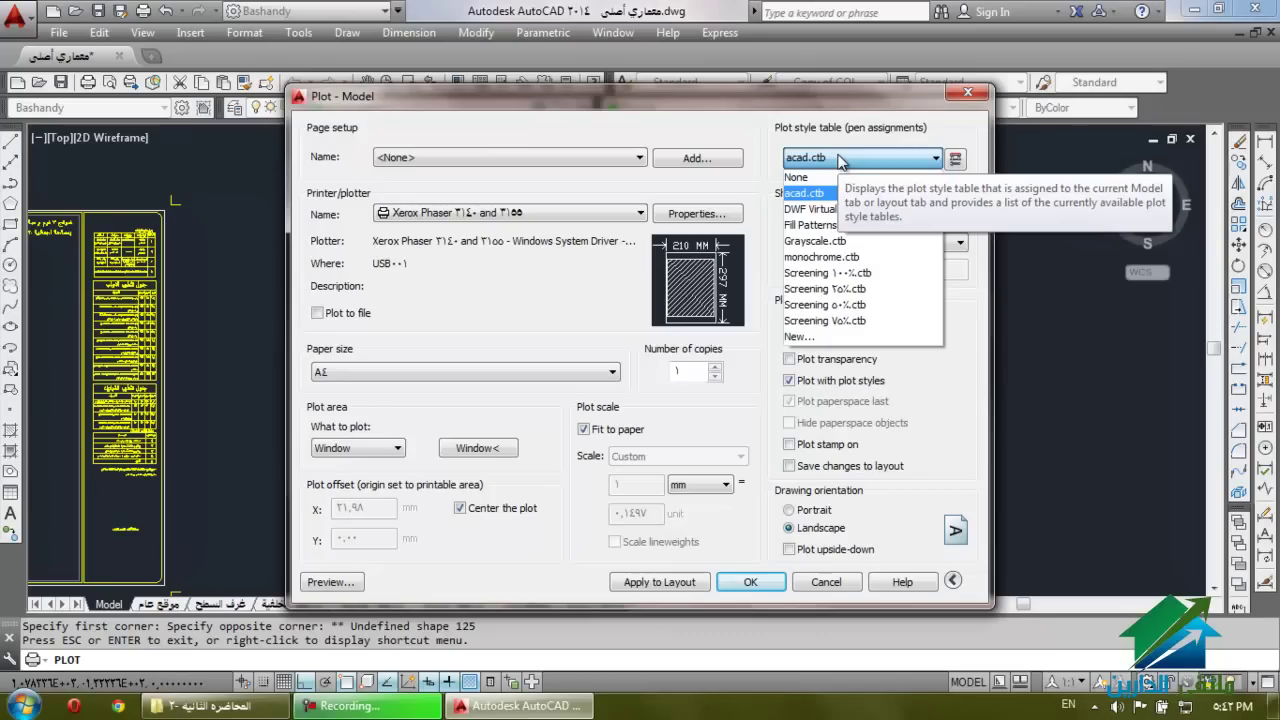
left_click(845, 259)
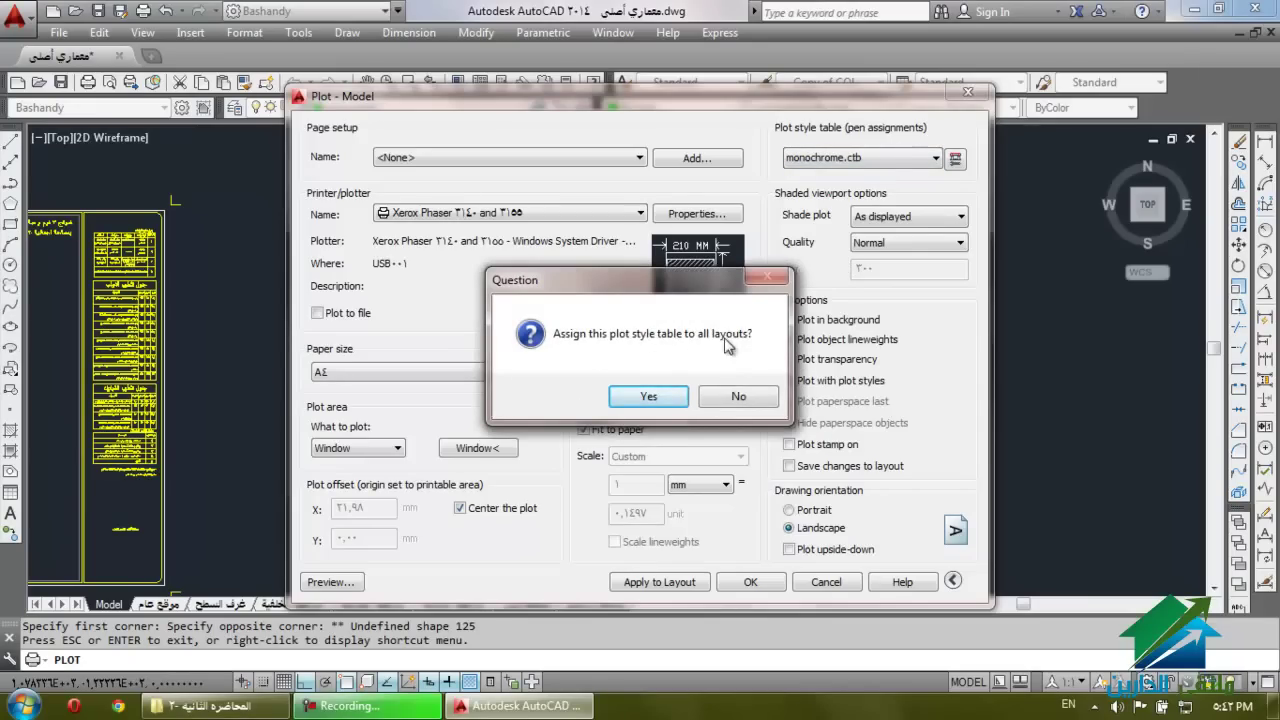
left_click(640, 400)
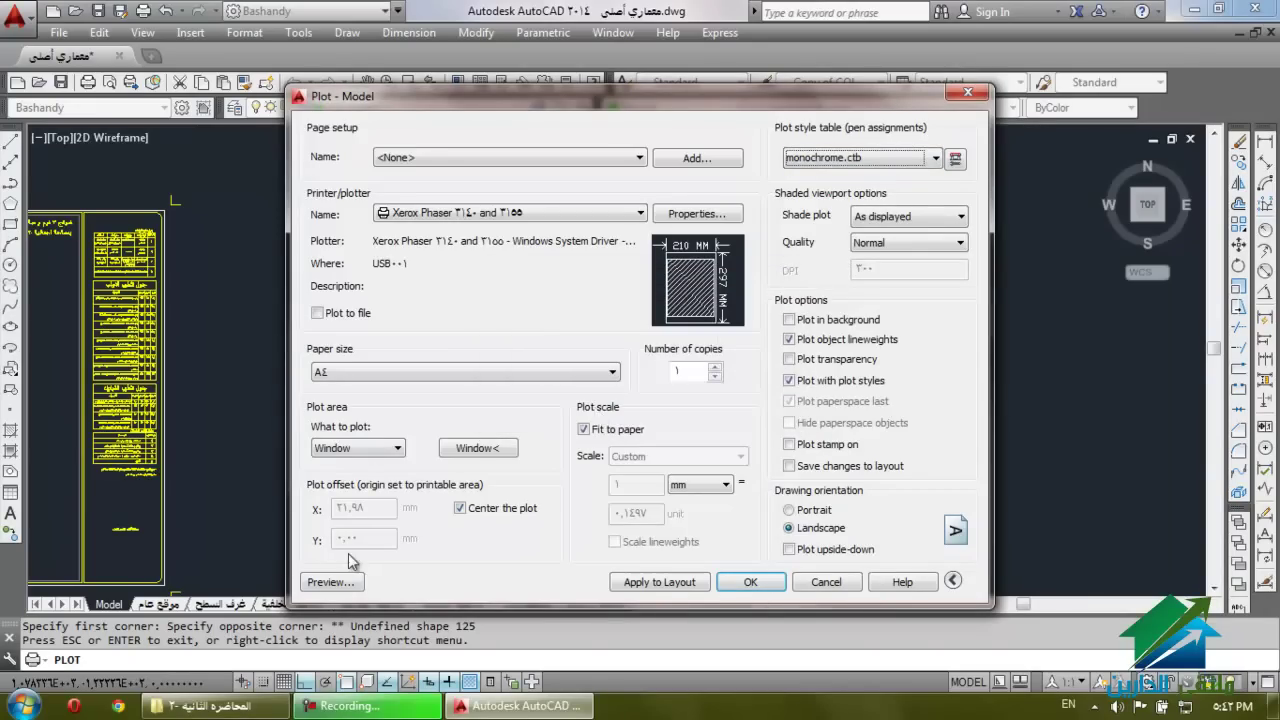
Preview the monochrome plot, examine the floor plan's rooms and grid lines up close, and return to the plot settings.
left_click(330, 582)
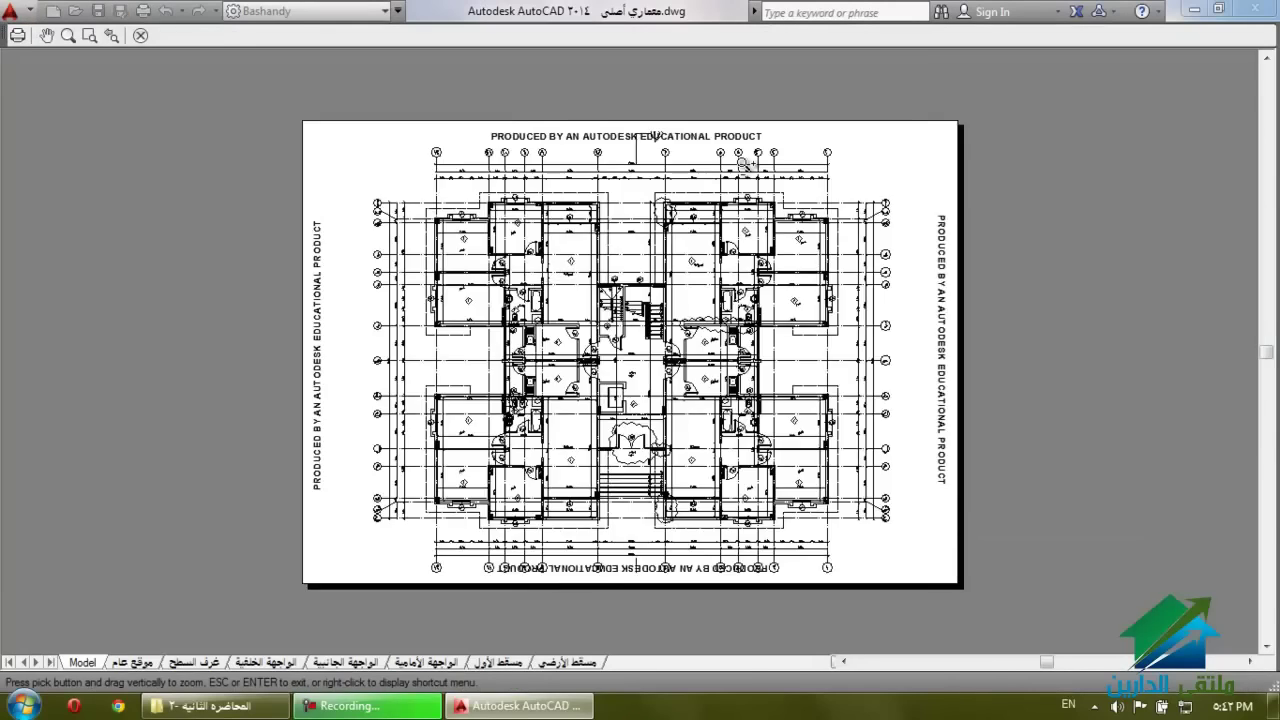
scroll(742, 162, "up", 9)
scroll(705, 210, "down", 7)
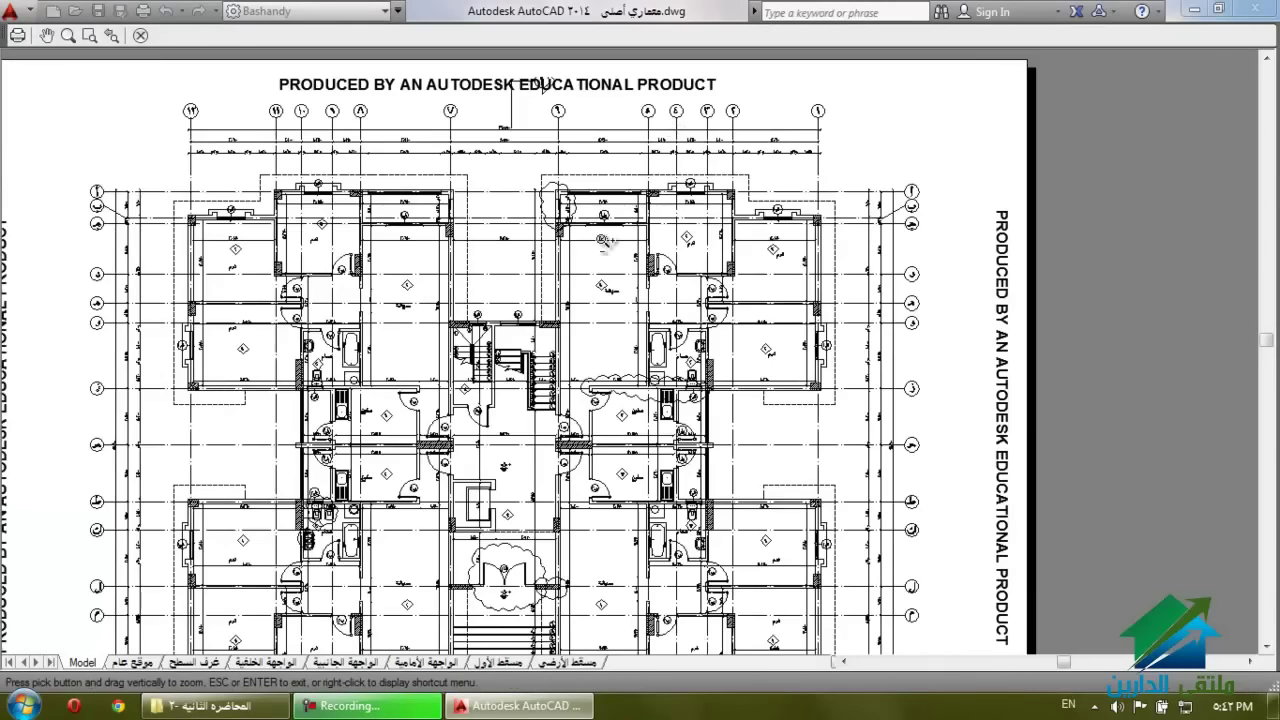
scroll(595, 245, "up", 5)
scroll(587, 190, "down", 5)
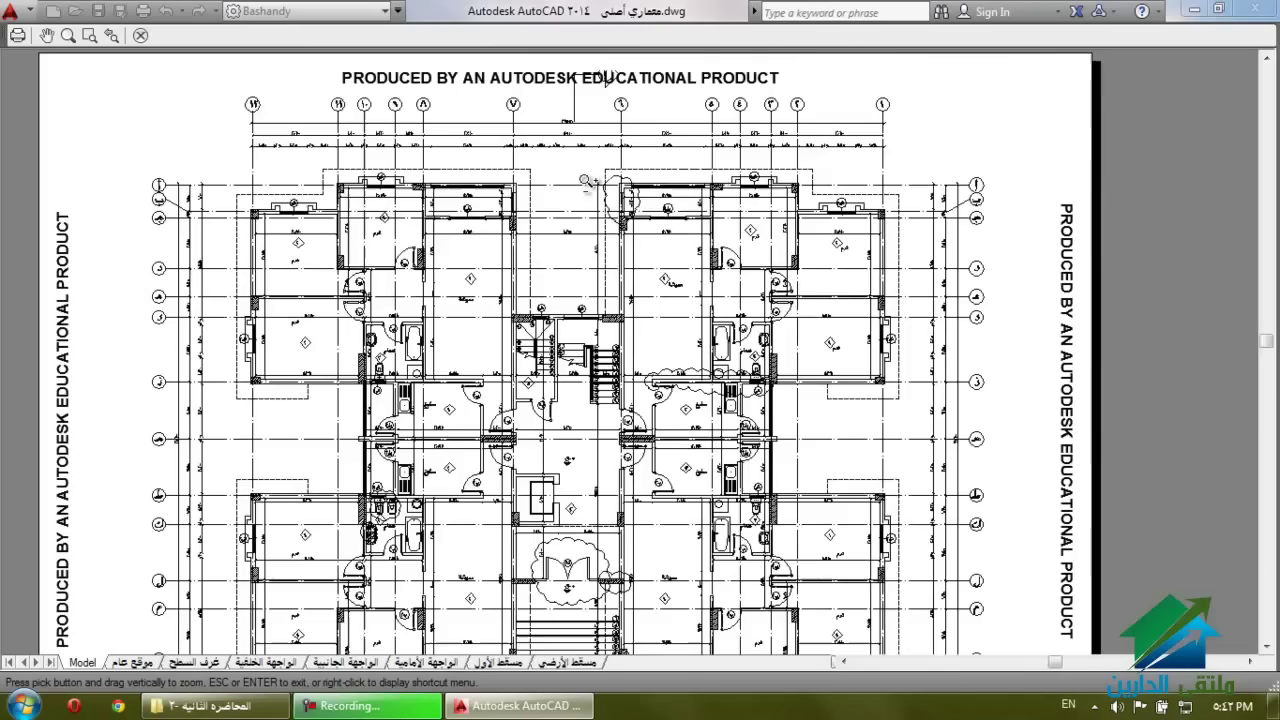
scroll(588, 181, "down", 5)
left_click(140, 35)
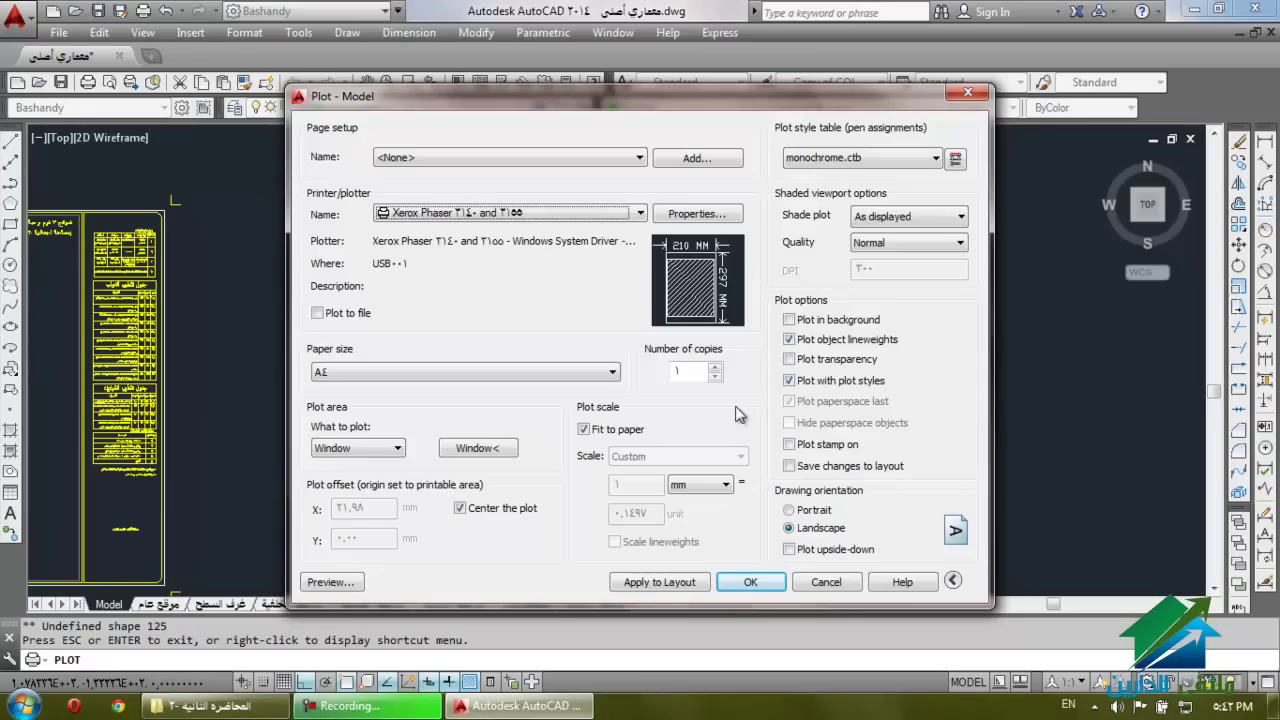
Collapse and re-expand the additional plot options, reselect monochrome.ctb as the plot style table, and set the drawing orientation to Portrait.
left_click(953, 580)
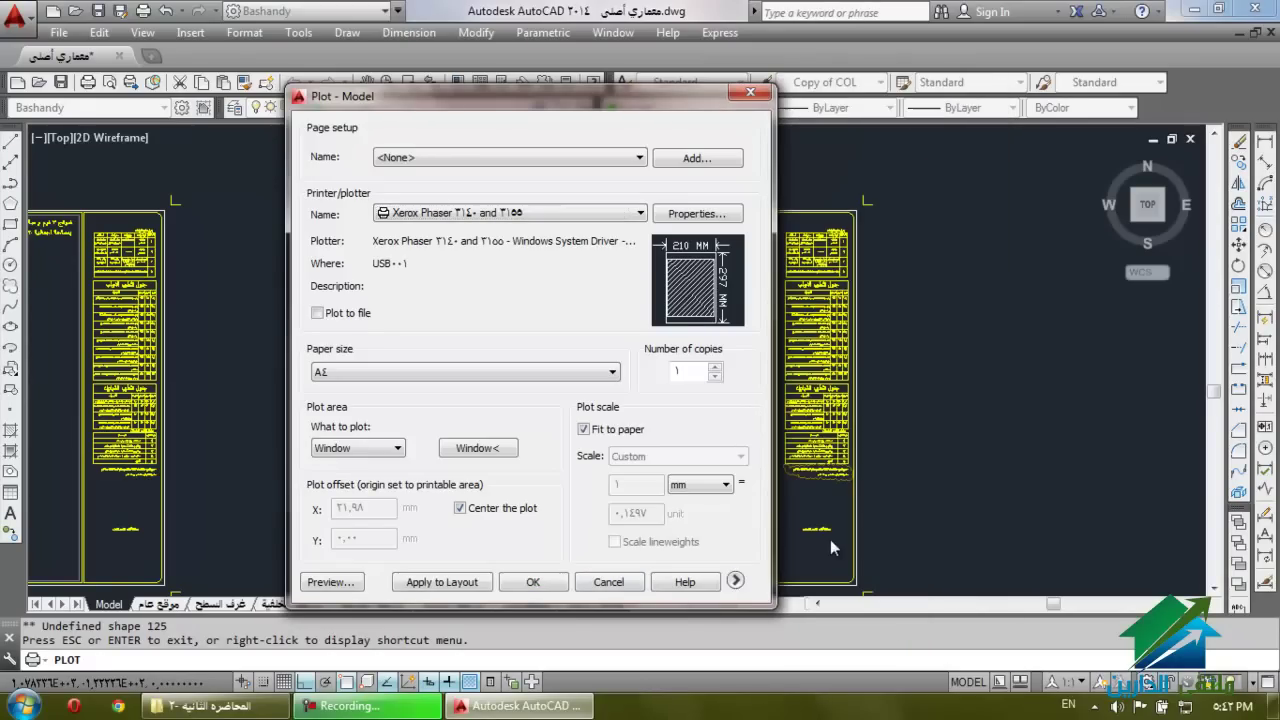
left_click(736, 581)
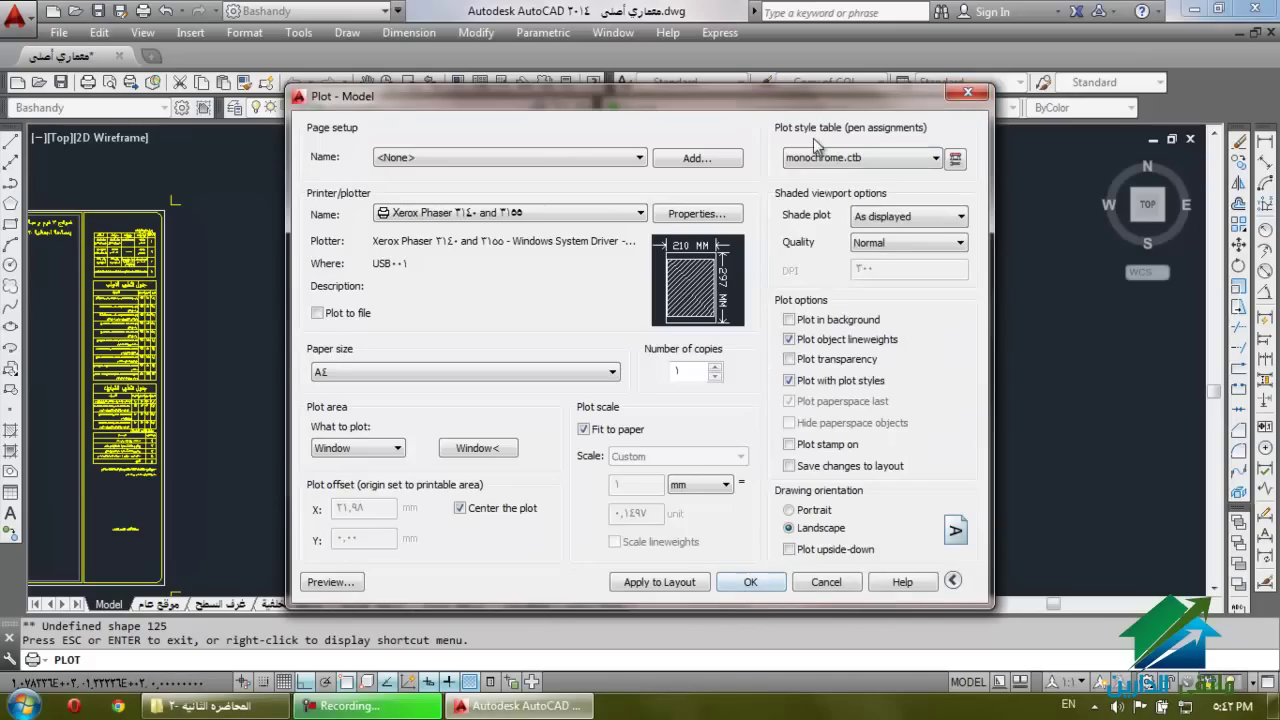
left_click(817, 156)
left_click(815, 256)
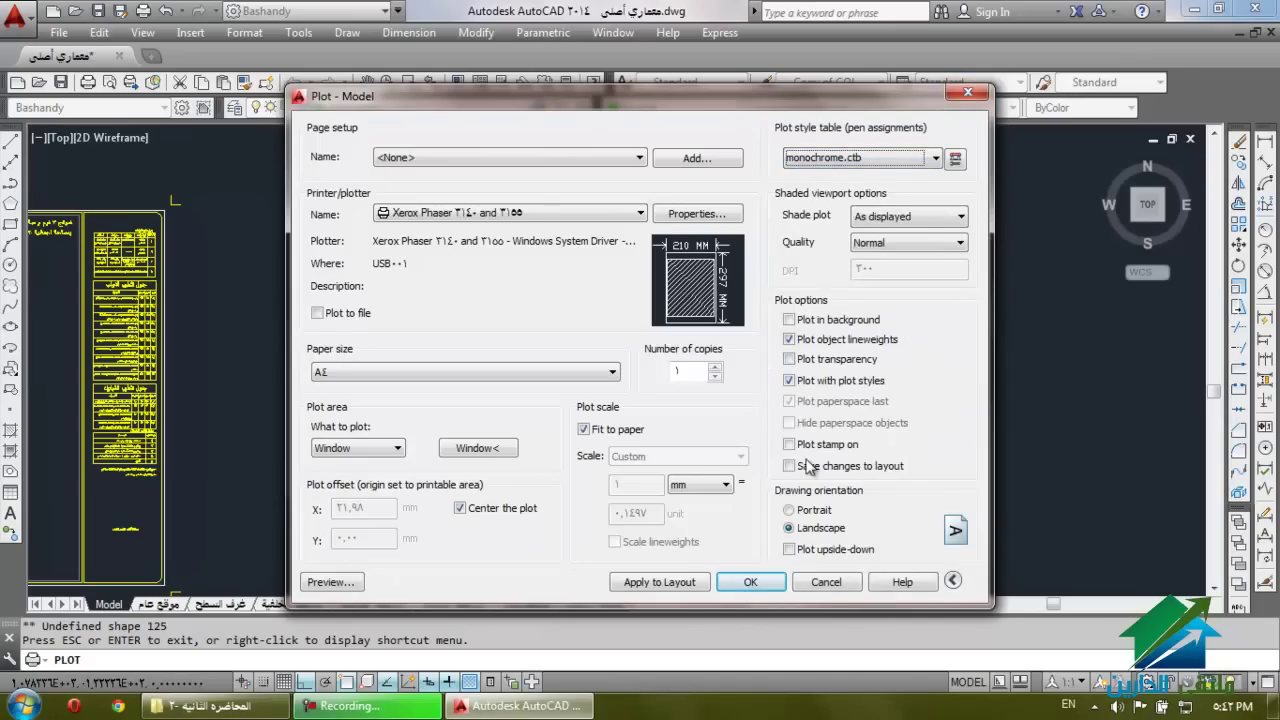
left_click(790, 510)
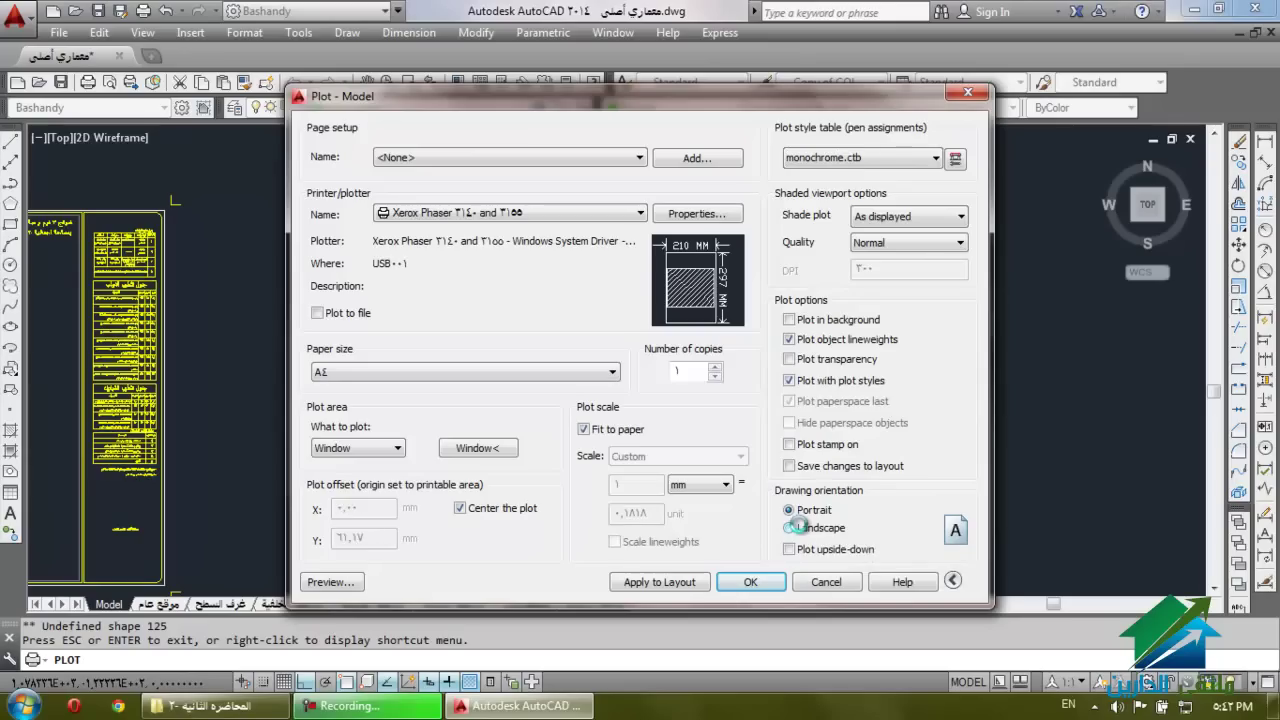